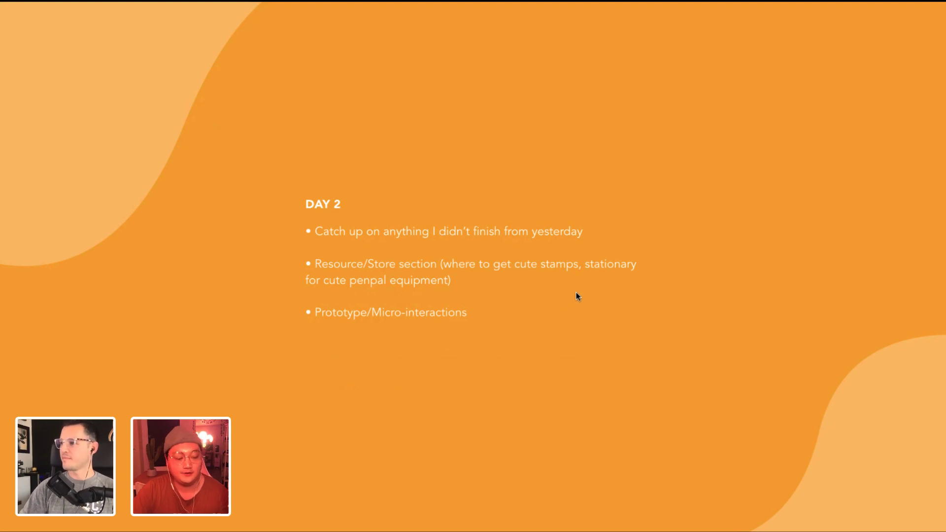
- Close the introduction preview and switch to the PenPal Website document with nothing selected
{"action": "key", "text": "Escape"}
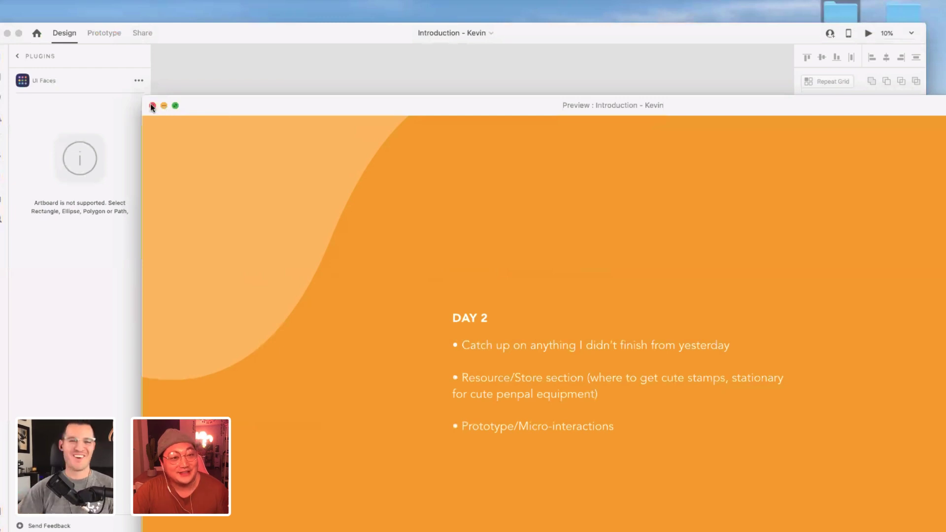
{"action": "left_click", "coordinate": [151, 108]}
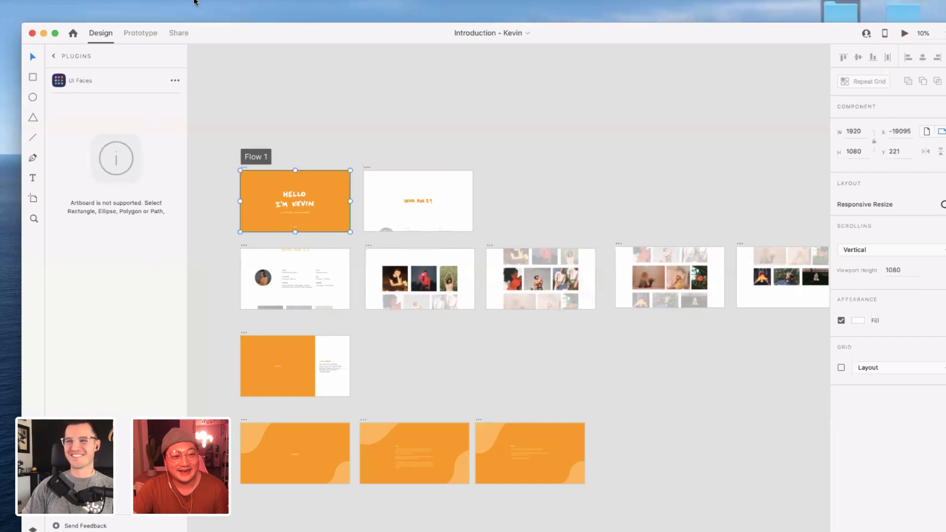
{"action": "mouse_move", "coordinate": [616, 524]}
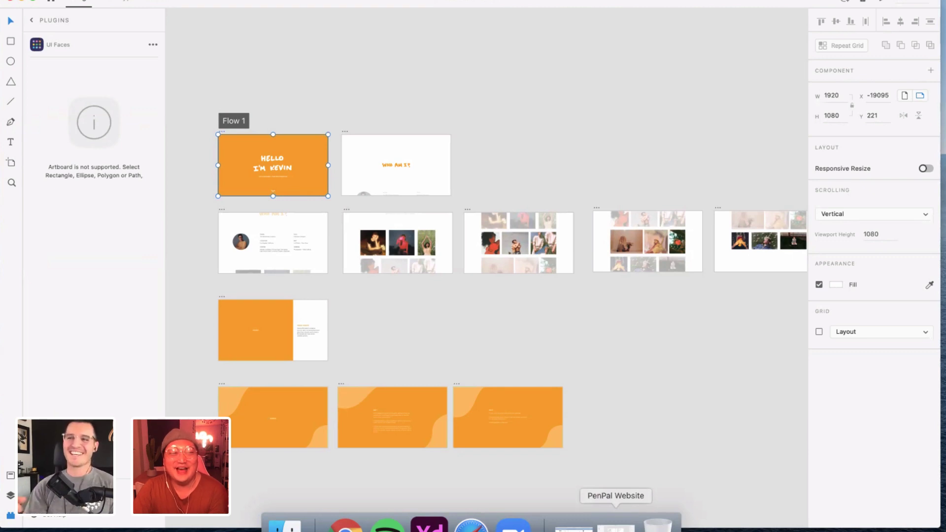
{"action": "left_click", "coordinate": [616, 523]}
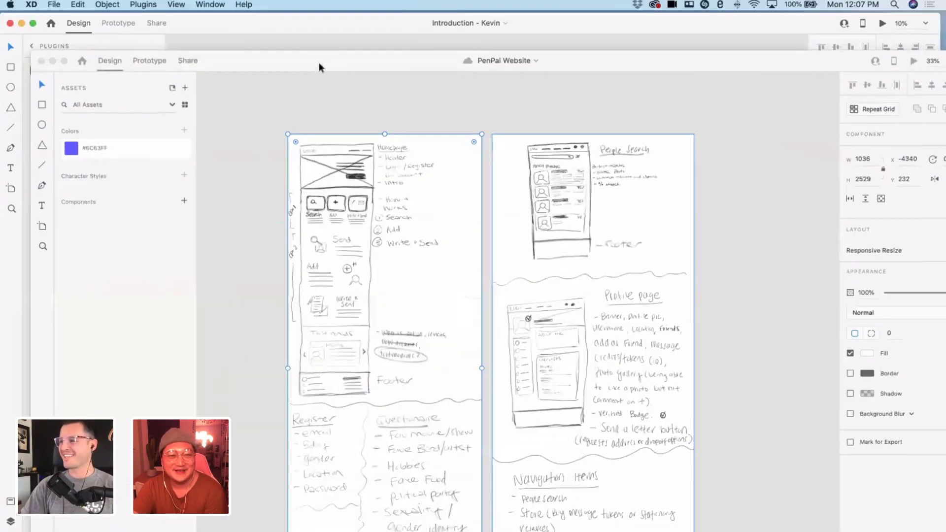
{"action": "left_click_drag", "start_coordinate": [280, 64], "coordinate": [262, 28]}
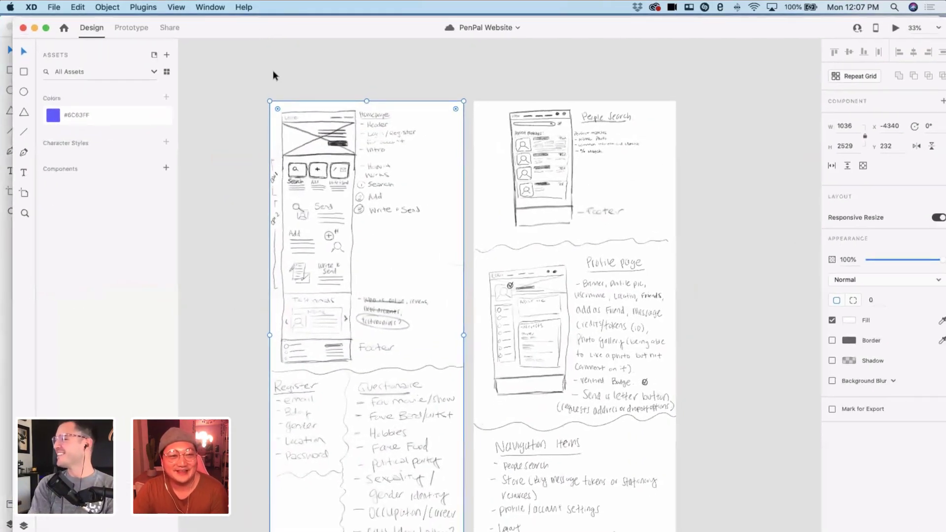
{"action": "left_click", "coordinate": [269, 80]}
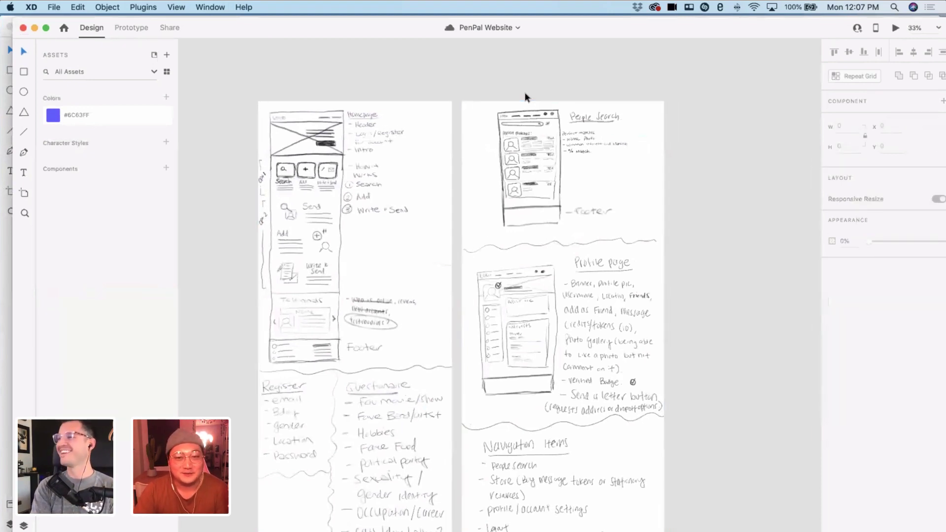
- Survey the two hand-drawn sketch artboards and the neighbouring Homepage wireframe in the PenPal Website document
{"action": "scroll", "coordinate": [525, 96], "scroll_direction": "left", "scroll_amount": 2}
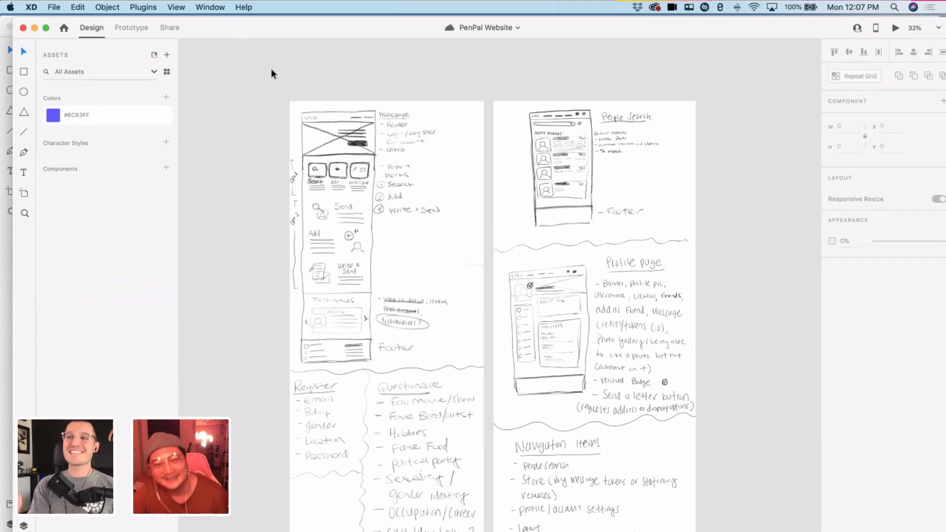
{"action": "scroll", "coordinate": [323, 78], "scroll_direction": "right", "scroll_amount": 5}
{"action": "scroll", "coordinate": [322, 78], "scroll_direction": "left", "scroll_amount": 4}
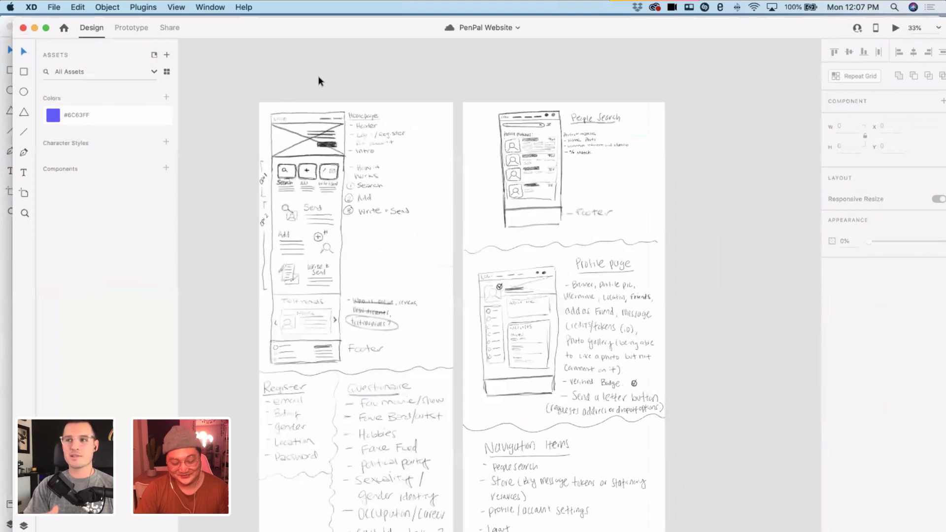
{"action": "scroll", "coordinate": [318, 81], "scroll_direction": "down", "scroll_amount": 3}
{"action": "scroll", "coordinate": [625, 85], "scroll_direction": "right", "scroll_amount": 5}
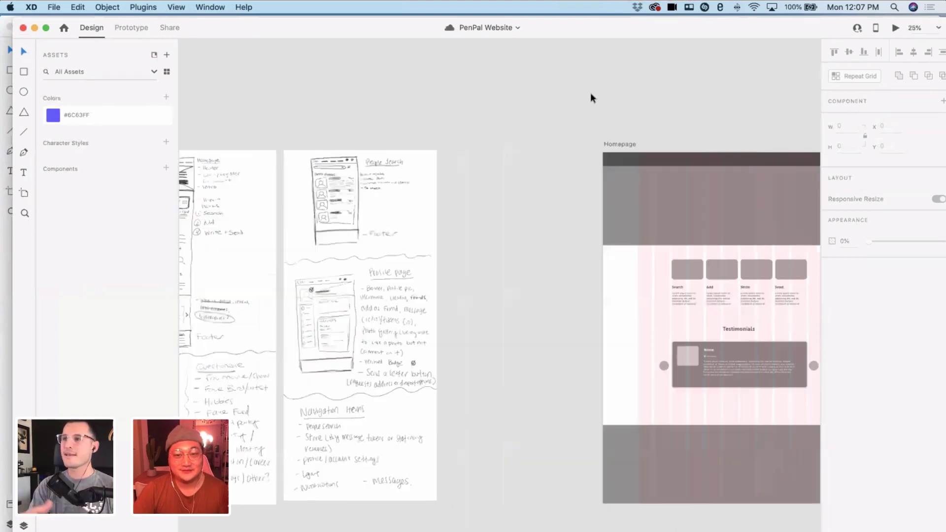
{"action": "scroll", "coordinate": [587, 97], "scroll_direction": "left", "scroll_amount": 6}
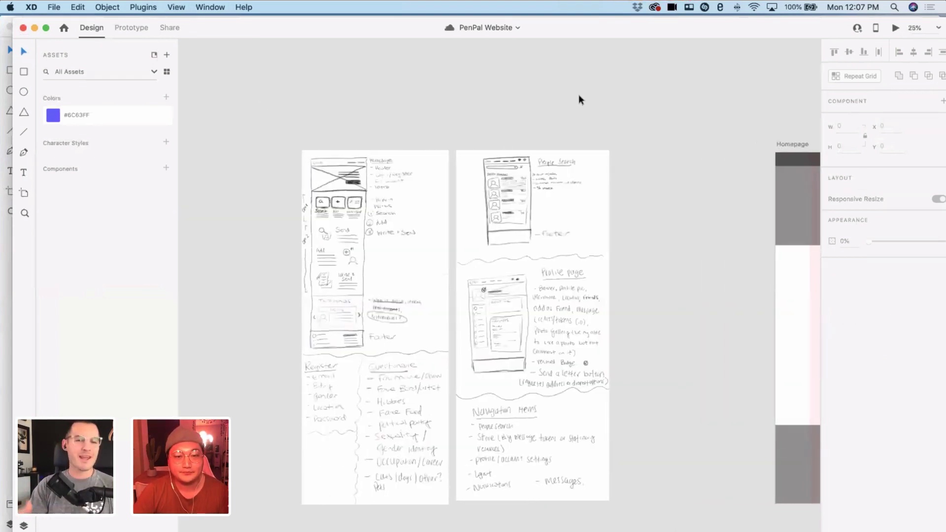
{"action": "scroll", "coordinate": [578, 100], "scroll_direction": "left", "scroll_amount": 1}
{"action": "scroll", "coordinate": [578, 100], "scroll_direction": "right", "scroll_amount": 1}
{"action": "key", "text": "super+plus"}
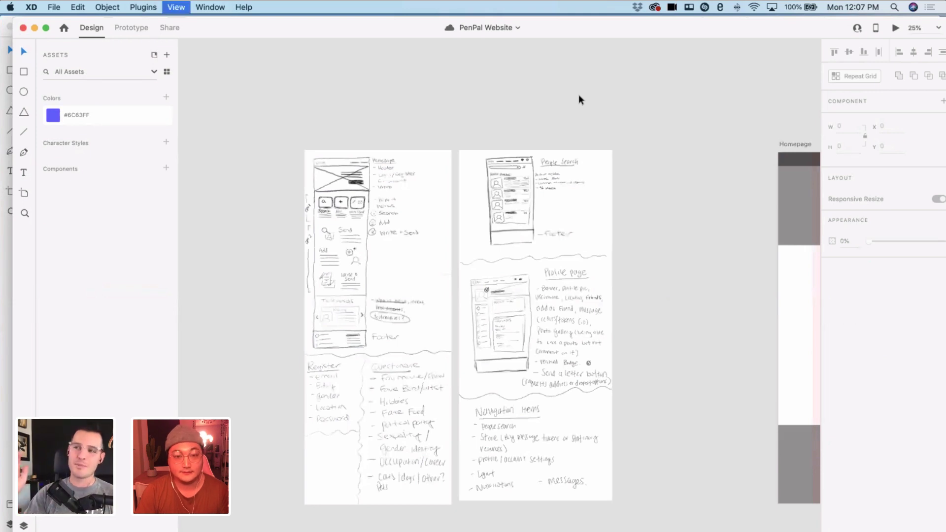
- Expand the document window to full screen and bring the homepage sketch into close view
{"action": "left_click", "coordinate": [46, 27]}
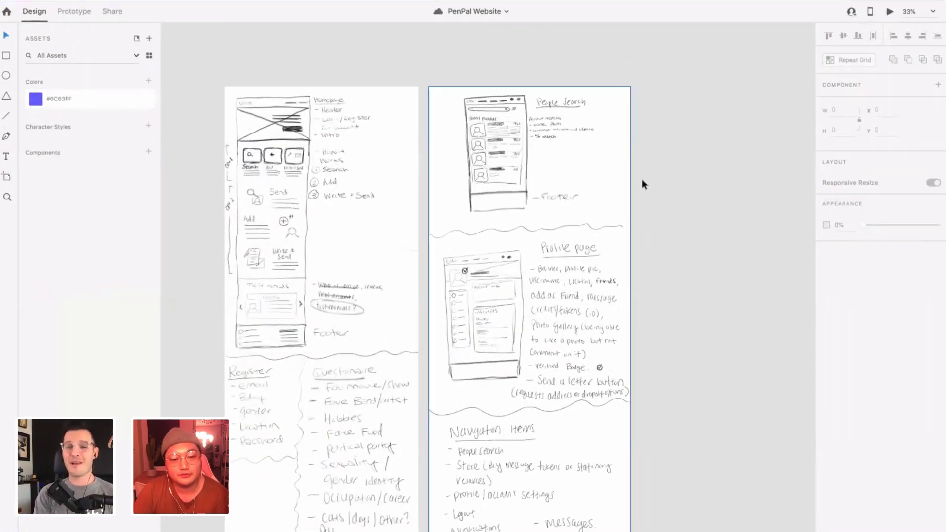
{"action": "scroll", "coordinate": [642, 185], "scroll_direction": "left", "scroll_amount": 2}
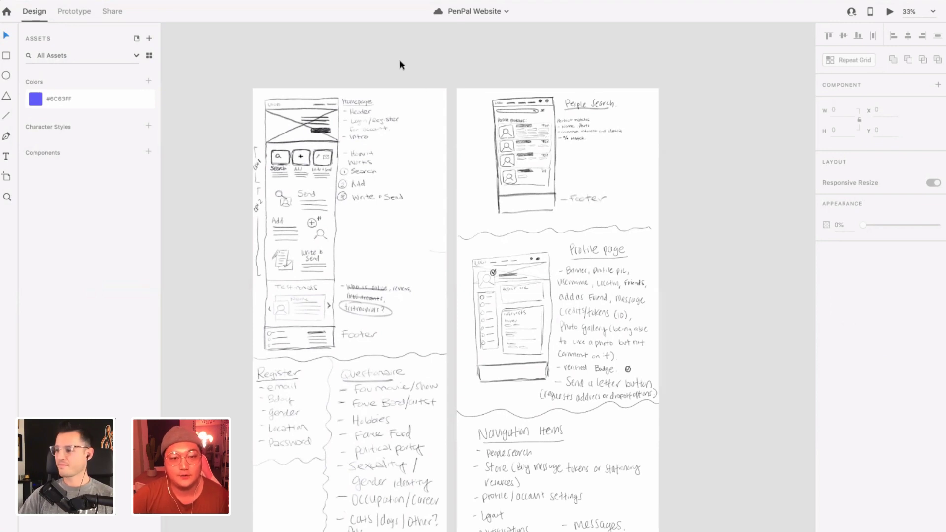
{"action": "scroll", "coordinate": [400, 70], "scroll_direction": "left", "scroll_amount": 2}
{"action": "key", "text": "super+equal"}
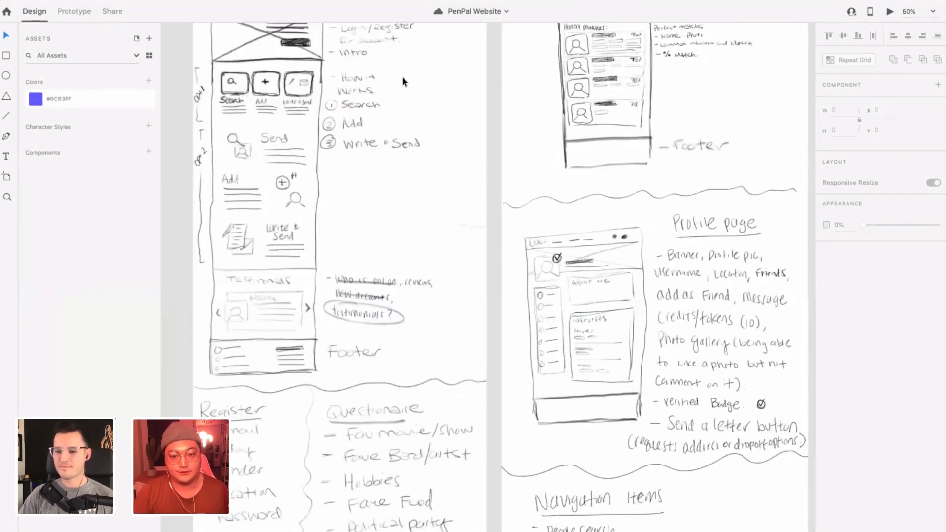
{"action": "scroll", "coordinate": [403, 81], "scroll_direction": "left", "scroll_amount": 4}
{"action": "scroll", "coordinate": [403, 81], "scroll_direction": "up", "scroll_amount": 3}
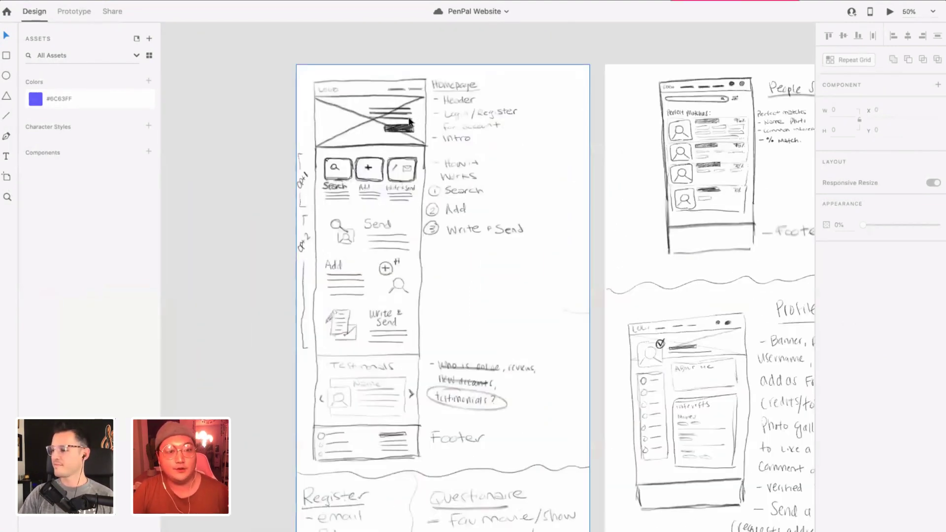
{"action": "scroll", "coordinate": [410, 122], "scroll_direction": "up", "scroll_amount": 1}
{"action": "scroll", "coordinate": [410, 122], "scroll_direction": "left", "scroll_amount": 1}
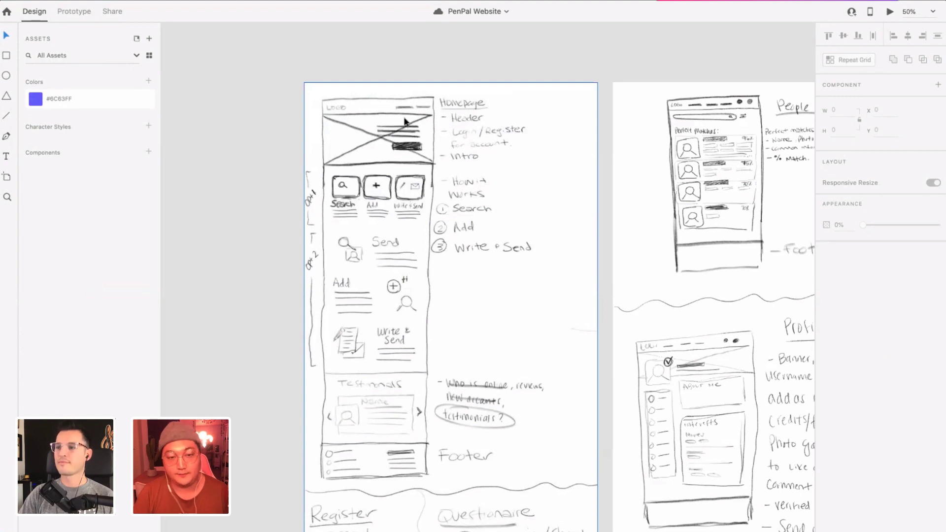
- Examine the homepage sketch and its notes on the header, login/register, intro and how-it-works sections
{"action": "scroll", "coordinate": [414, 119], "scroll_direction": "down", "scroll_amount": 3}
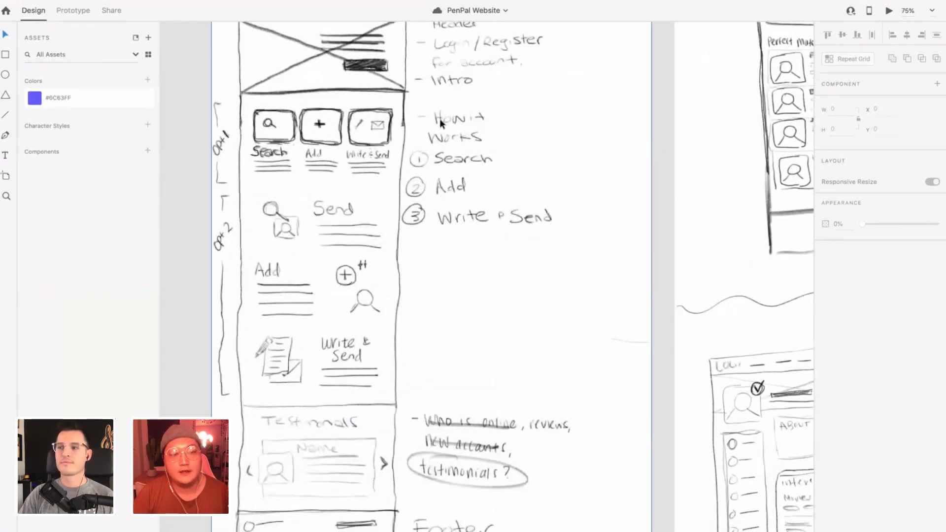
{"action": "scroll", "coordinate": [439, 118], "scroll_direction": "up", "scroll_amount": 2}
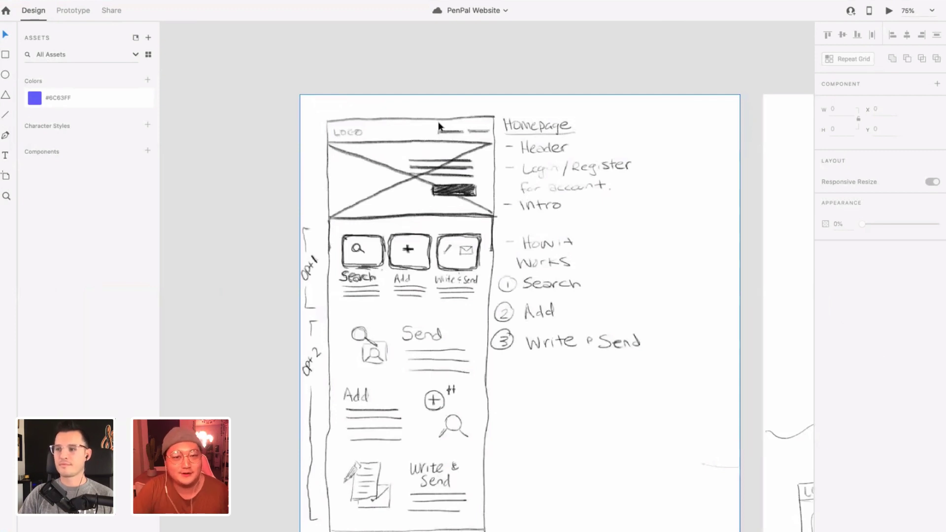
{"action": "scroll", "coordinate": [452, 134], "scroll_direction": "down", "scroll_amount": 2}
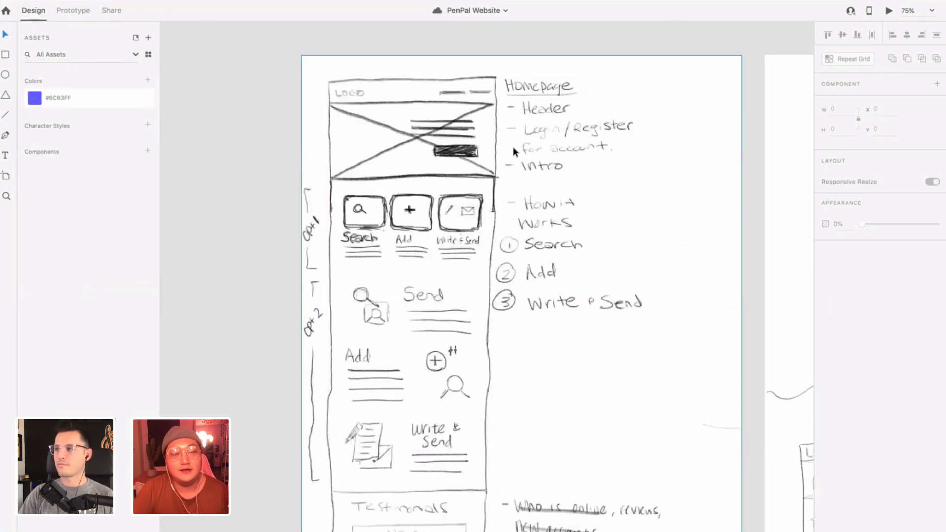
{"action": "scroll", "coordinate": [590, 180], "scroll_direction": "down", "scroll_amount": 6}
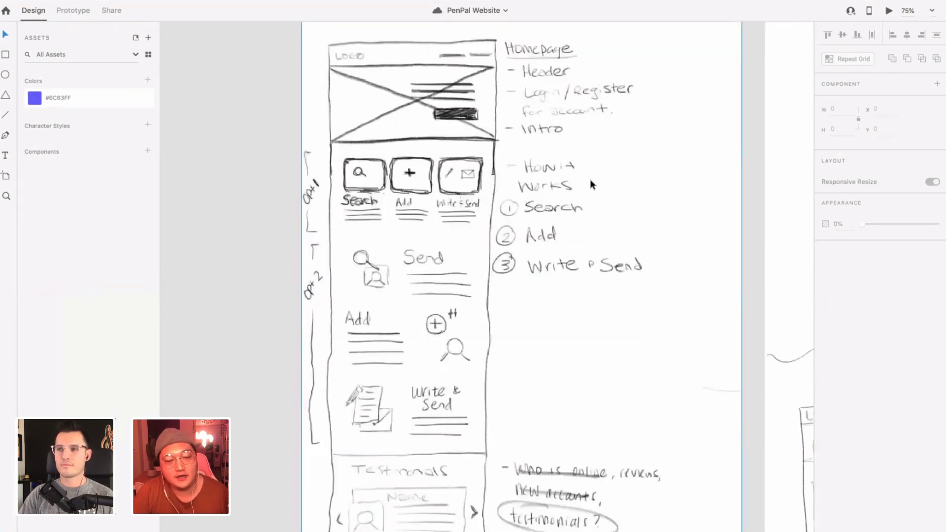
- Review the testimonials and footer sketch, and read through the Register and Questionnaire field lists below it
{"action": "scroll", "coordinate": [587, 179], "scroll_direction": "down", "scroll_amount": 9}
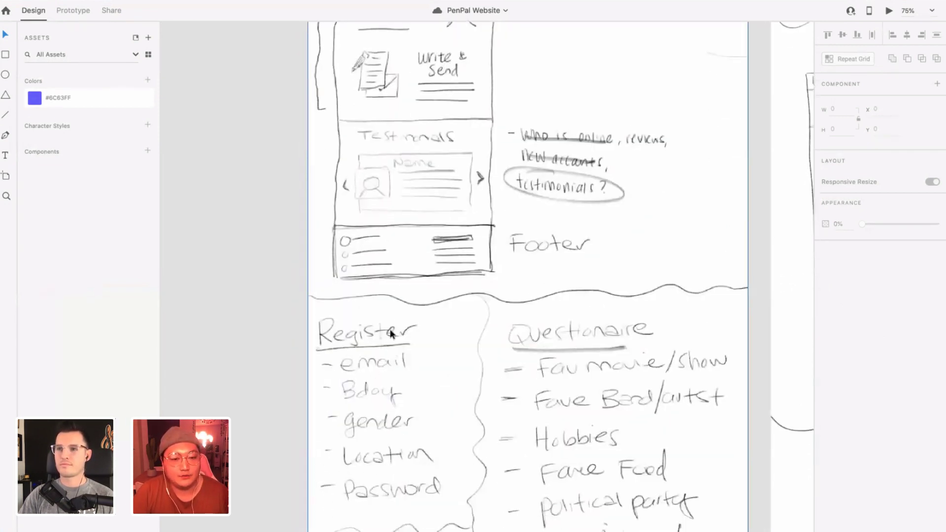
{"action": "scroll", "coordinate": [385, 384], "scroll_direction": "left", "scroll_amount": 2}
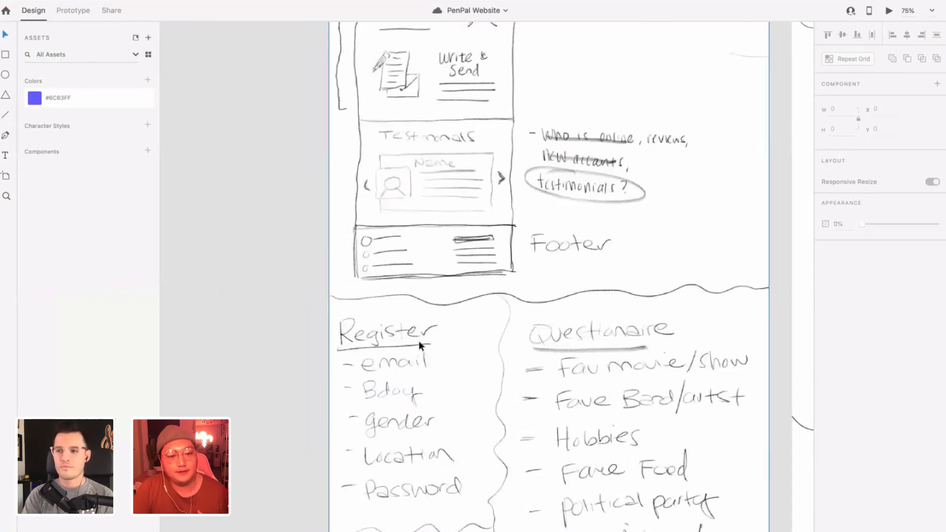
{"action": "scroll", "coordinate": [427, 345], "scroll_direction": "left", "scroll_amount": 1}
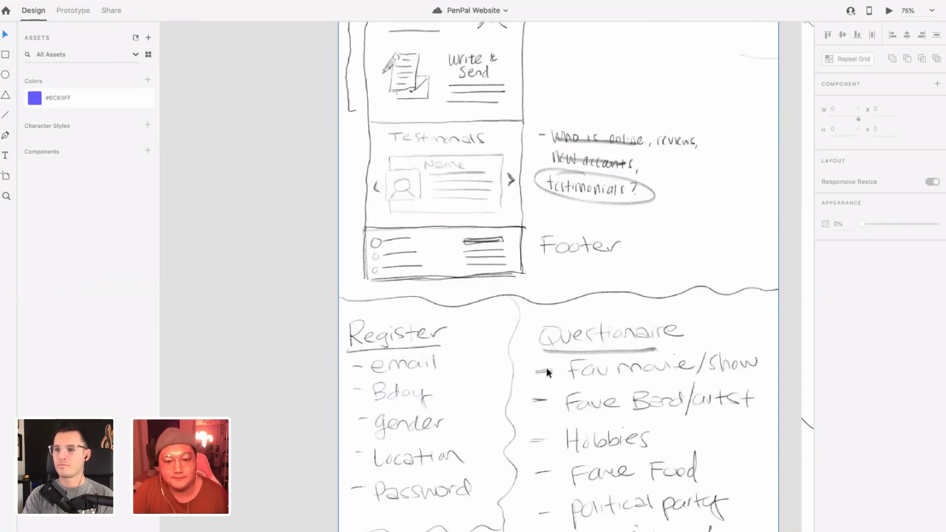
{"action": "scroll", "coordinate": [547, 372], "scroll_direction": "right", "scroll_amount": 5}
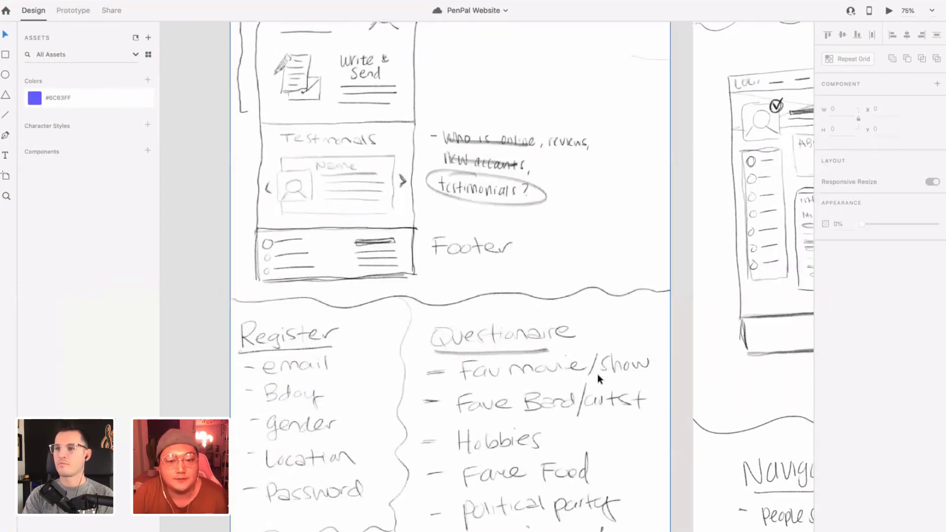
{"action": "scroll", "coordinate": [597, 373], "scroll_direction": "down", "scroll_amount": 3}
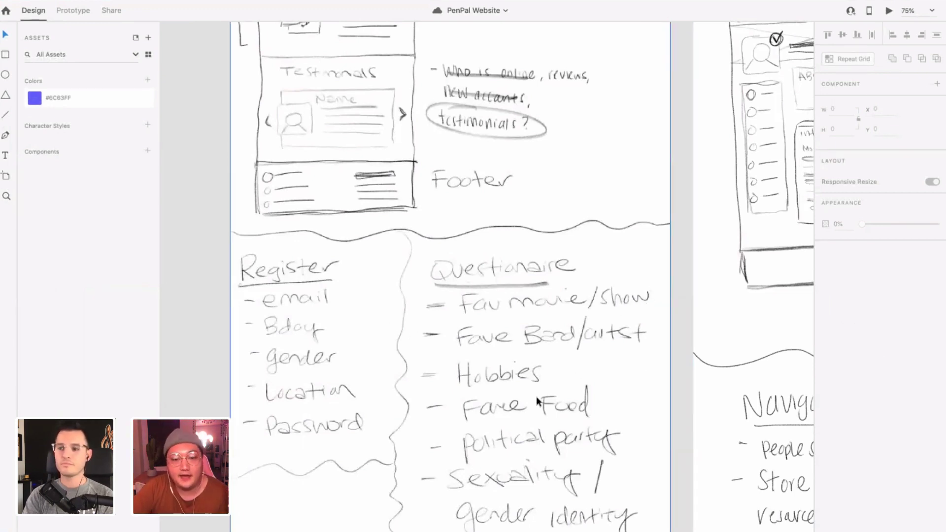
{"action": "scroll", "coordinate": [535, 400], "scroll_direction": "down", "scroll_amount": 3}
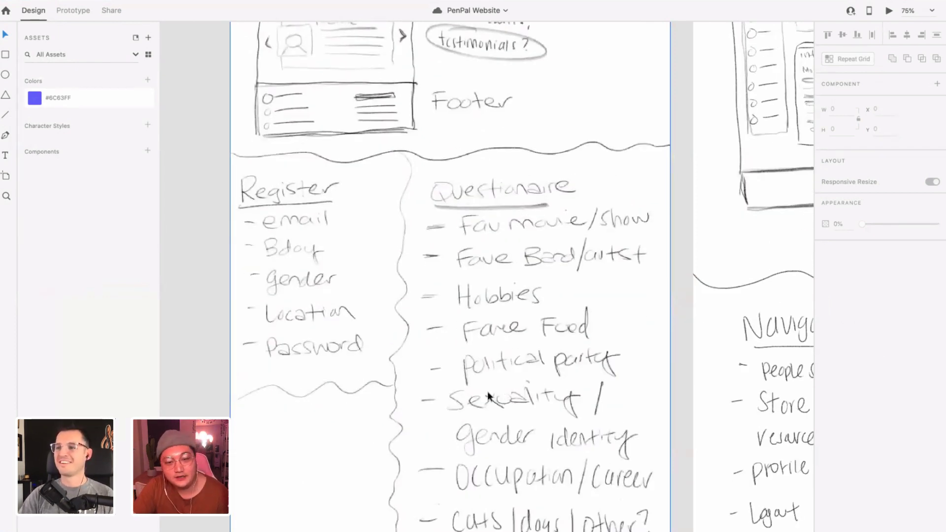
{"action": "scroll", "coordinate": [571, 409], "scroll_direction": "down", "scroll_amount": 2}
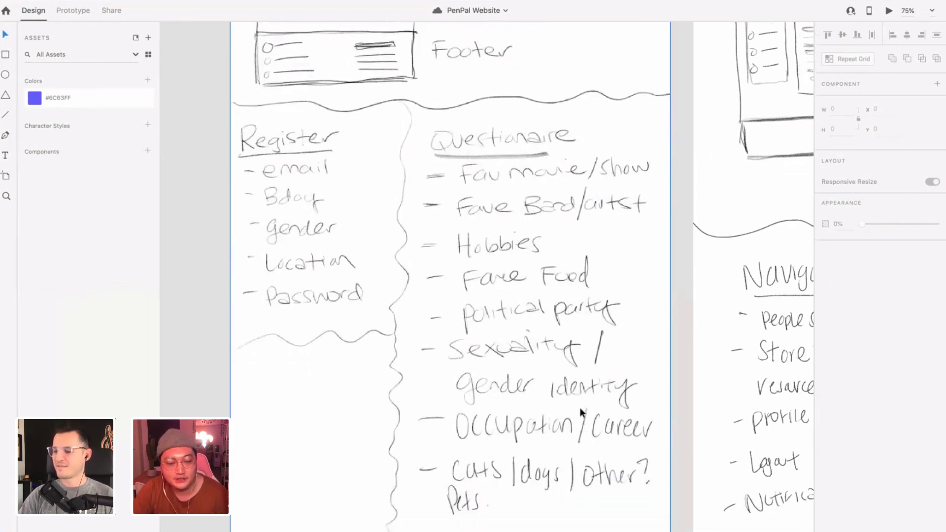
{"action": "scroll", "coordinate": [580, 407], "scroll_direction": "down", "scroll_amount": 2}
{"action": "scroll", "coordinate": [545, 439], "scroll_direction": "right", "scroll_amount": 3}
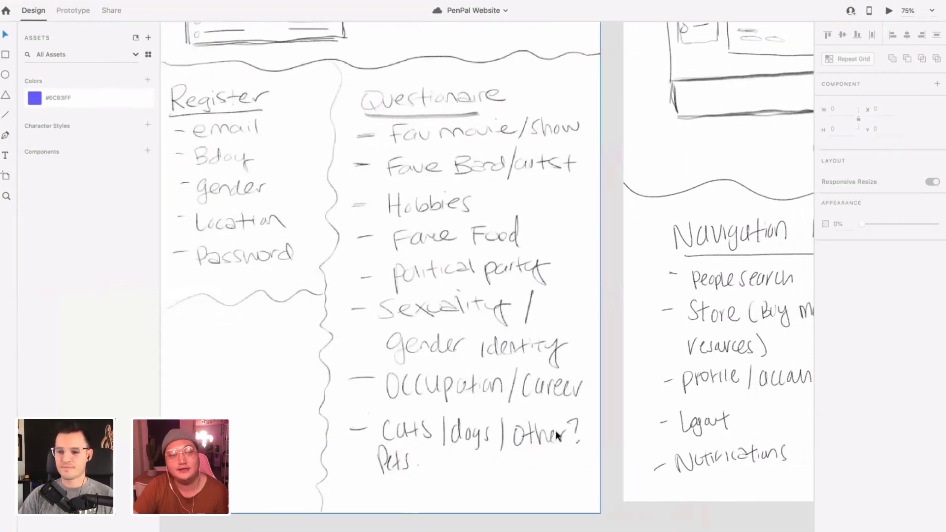
- Examine the People Search sketch, its perfect-matches list and the accompanying notes down to the footer
{"action": "scroll", "coordinate": [557, 436], "scroll_direction": "up", "scroll_amount": 10}
{"action": "scroll", "coordinate": [556, 432], "scroll_direction": "left", "scroll_amount": 2}
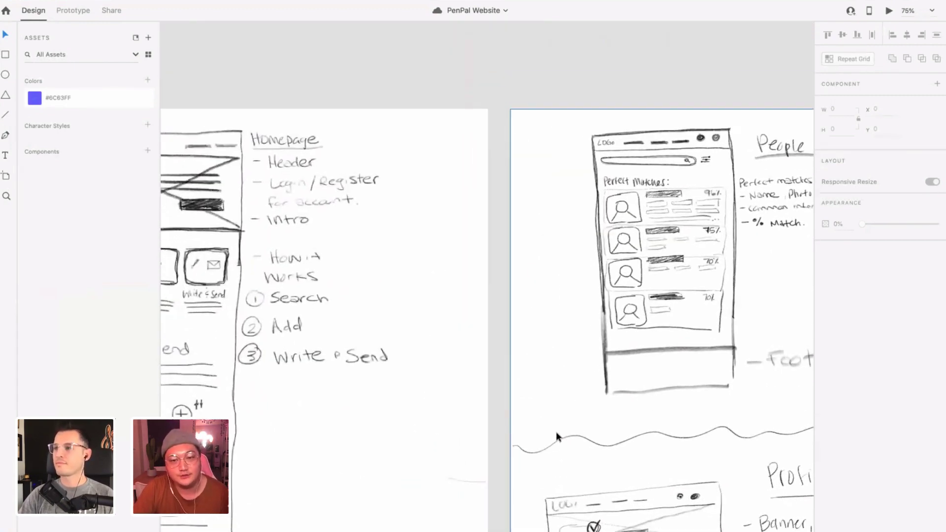
{"action": "scroll", "coordinate": [556, 431], "scroll_direction": "right", "scroll_amount": 5}
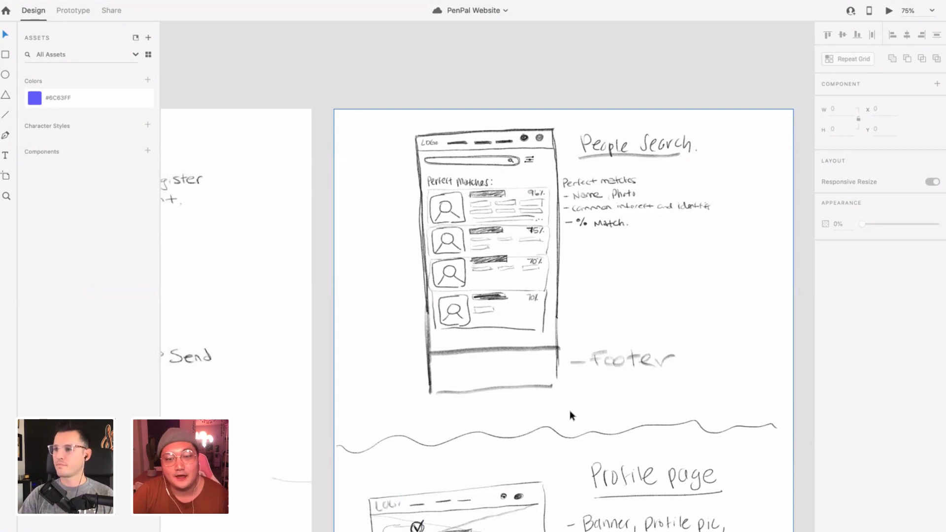
{"action": "scroll", "coordinate": [566, 414], "scroll_direction": "right", "scroll_amount": 1}
{"action": "scroll", "coordinate": [559, 187], "scroll_direction": "up", "scroll_amount": 2}
{"action": "scroll", "coordinate": [560, 187], "scroll_direction": "right", "scroll_amount": 1}
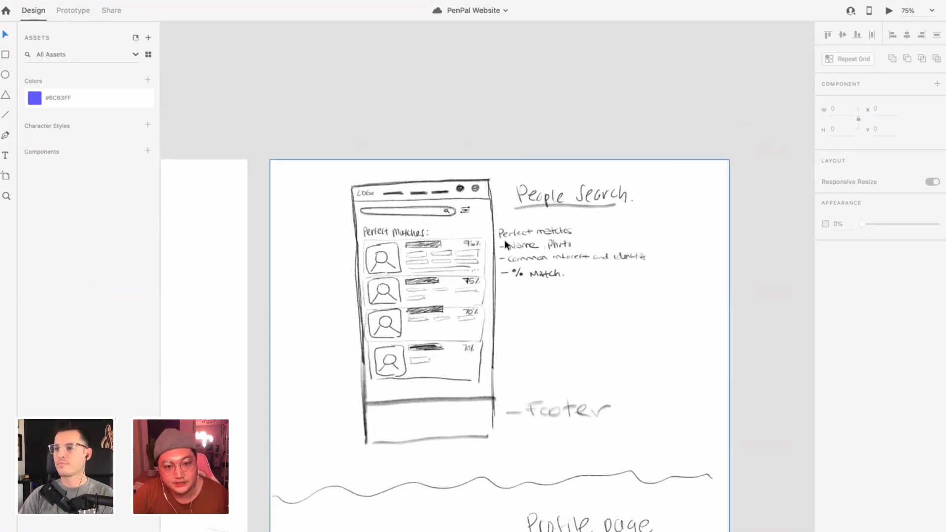
{"action": "key", "text": "super+1"}
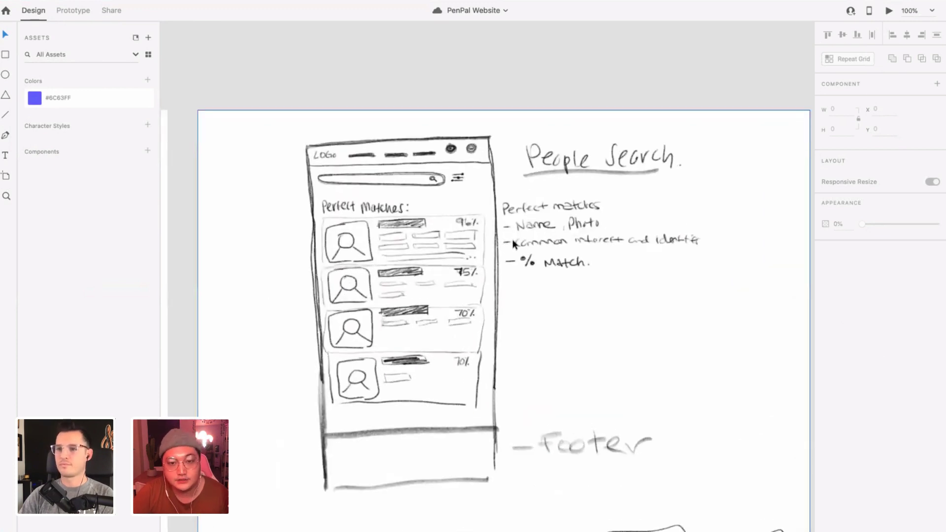
{"action": "scroll", "coordinate": [334, 202], "scroll_direction": "down", "scroll_amount": 1}
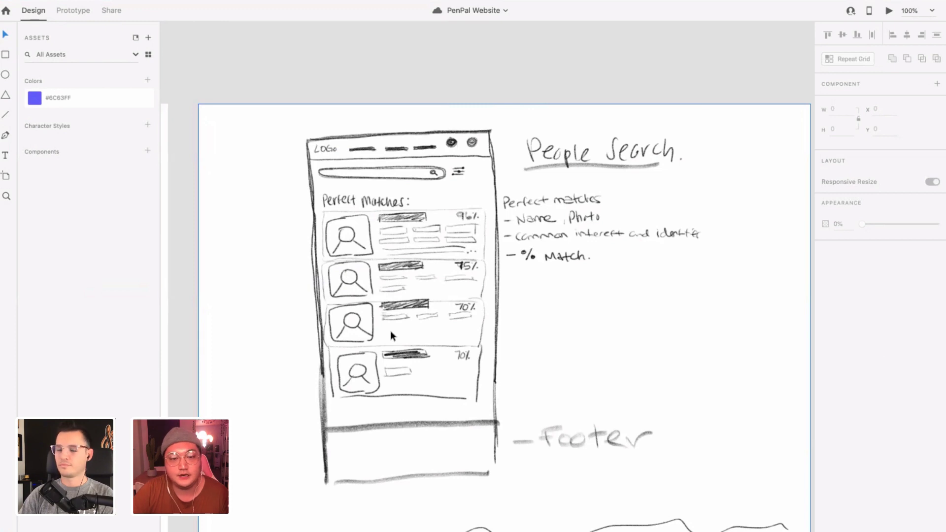
{"action": "scroll", "coordinate": [390, 330], "scroll_direction": "down", "scroll_amount": 5}
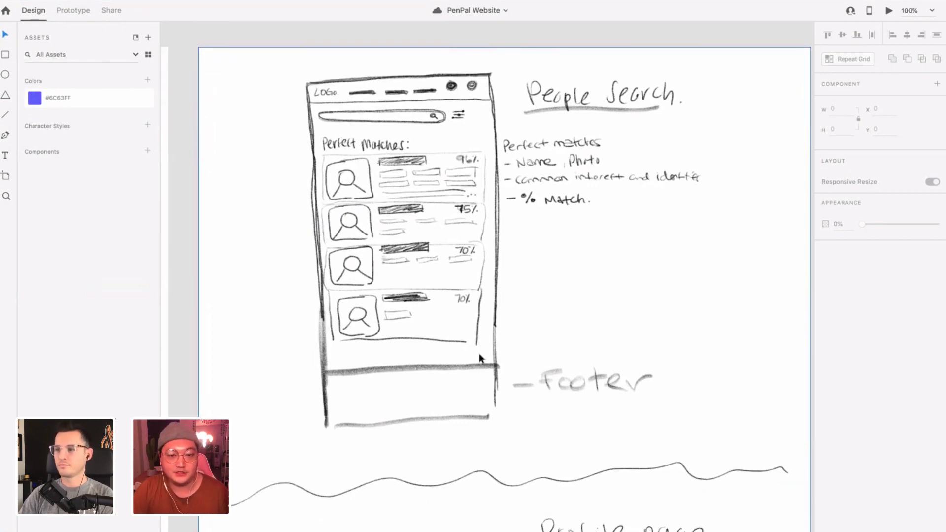
{"action": "scroll", "coordinate": [678, 430], "scroll_direction": "down", "scroll_amount": 15}
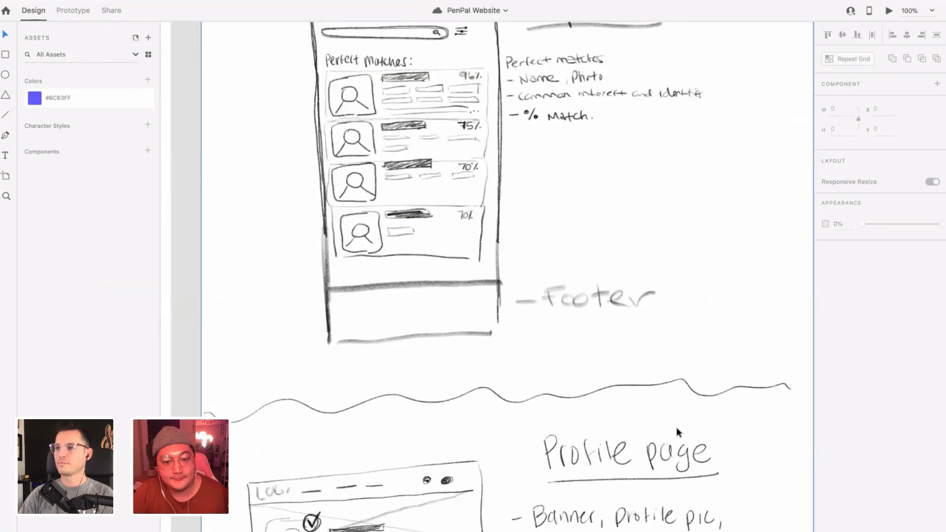
- Examine the Profile page sketch and its notes, from the banner and profile picture down to the send-a-letter button
{"action": "scroll", "coordinate": [675, 428], "scroll_direction": "down", "scroll_amount": 2}
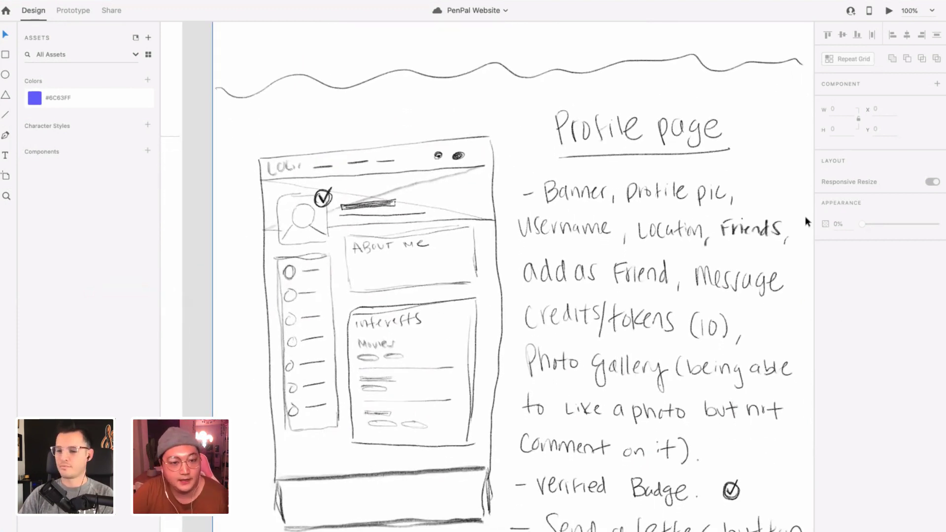
{"action": "scroll", "coordinate": [523, 241], "scroll_direction": "down", "scroll_amount": 3}
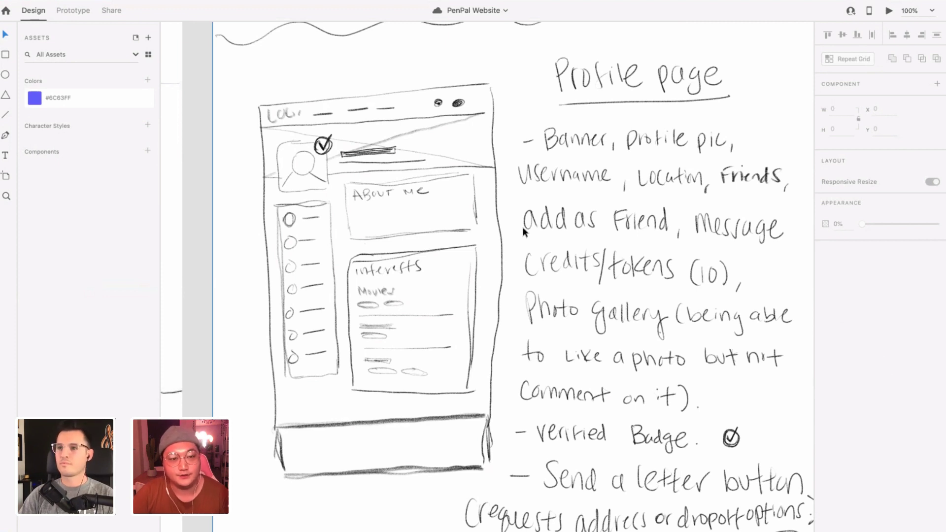
{"action": "scroll", "coordinate": [581, 269], "scroll_direction": "down", "scroll_amount": 1}
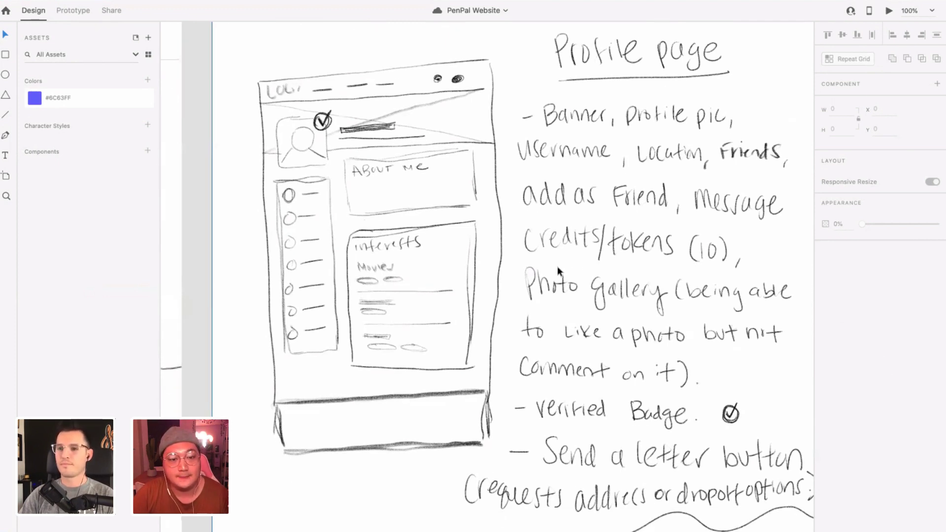
{"action": "scroll", "coordinate": [557, 269], "scroll_direction": "down", "scroll_amount": 2}
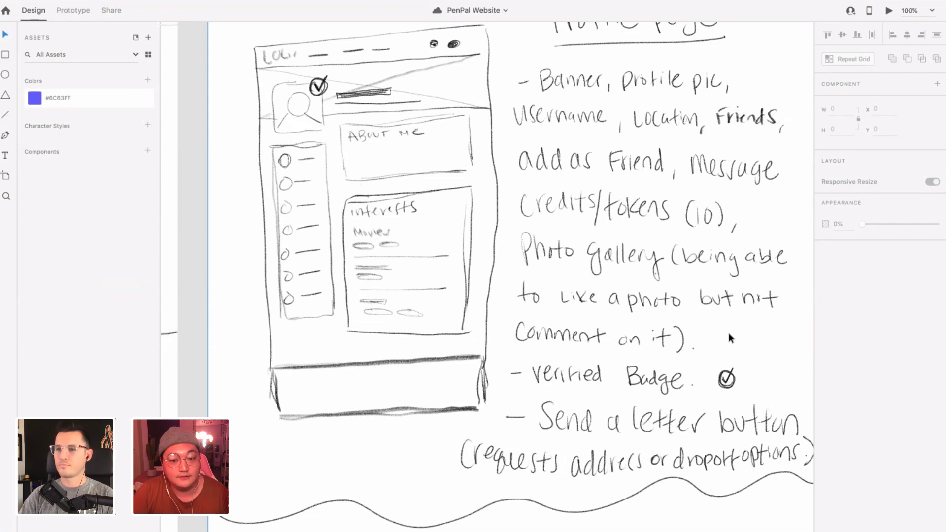
{"action": "scroll", "coordinate": [728, 333], "scroll_direction": "down", "scroll_amount": 5}
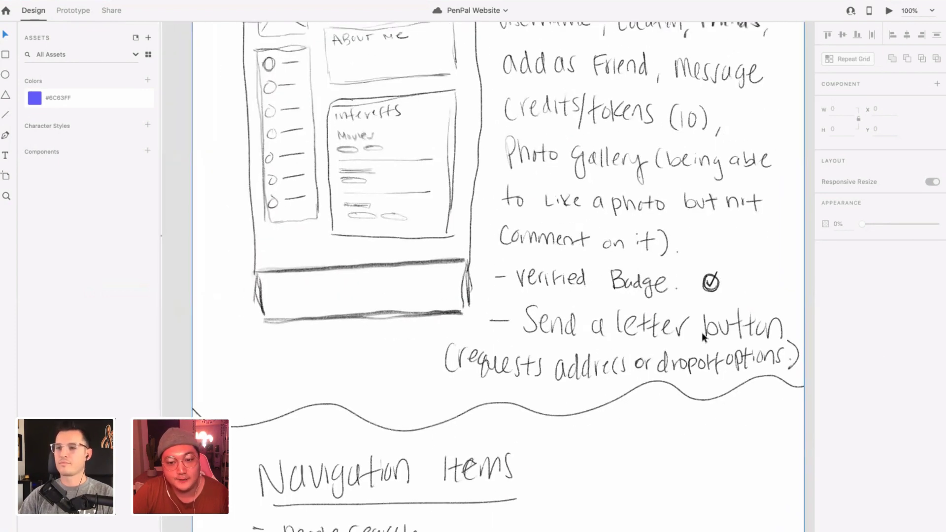
{"action": "scroll", "coordinate": [701, 332], "scroll_direction": "up", "scroll_amount": 6}
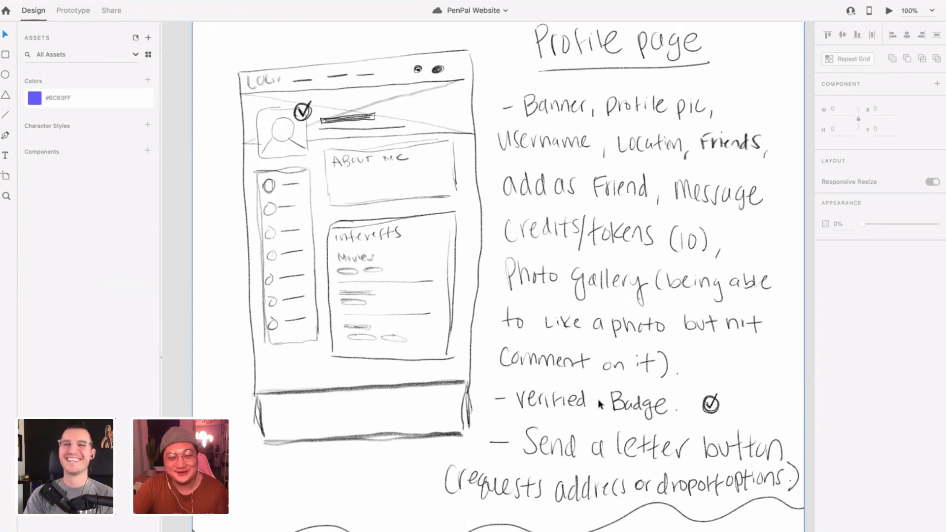
- Read through the Navigation Items list beneath the Profile page sketch
{"action": "scroll", "coordinate": [600, 401], "scroll_direction": "down", "scroll_amount": 5}
{"action": "scroll", "coordinate": [596, 401], "scroll_direction": "down", "scroll_amount": 4}
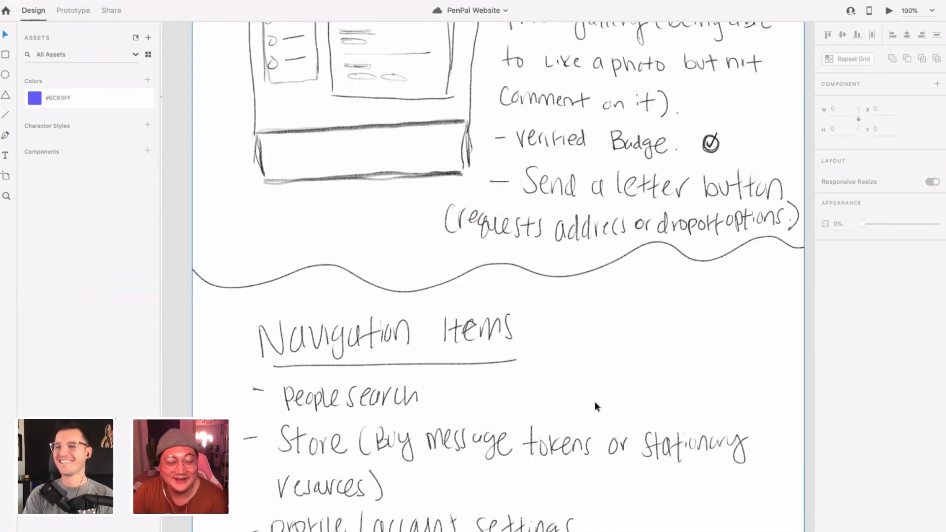
{"action": "scroll", "coordinate": [594, 402], "scroll_direction": "down", "scroll_amount": 1}
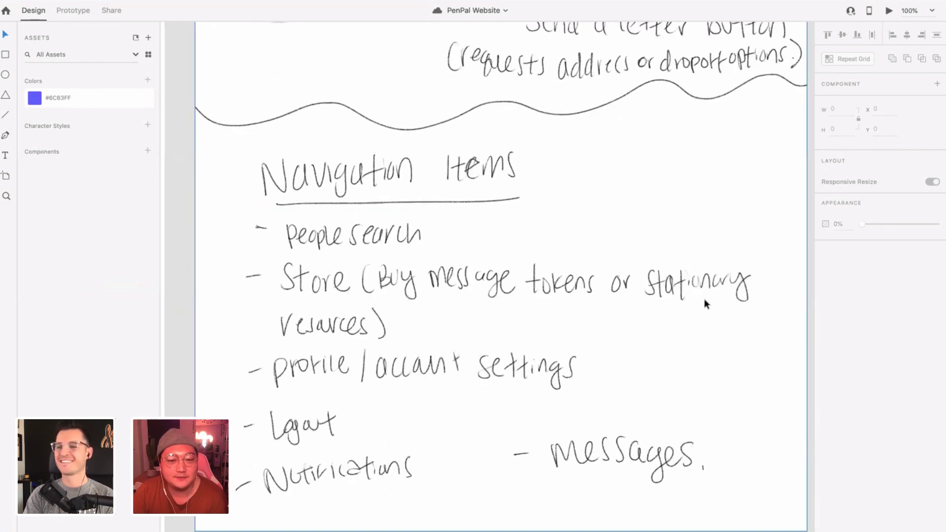
{"action": "scroll", "coordinate": [573, 348], "scroll_direction": "up", "scroll_amount": 1}
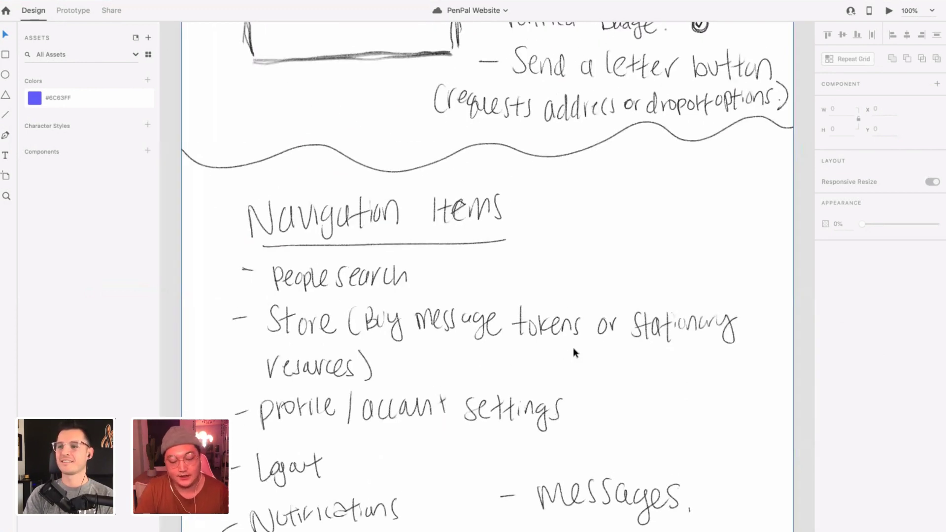
{"action": "scroll", "coordinate": [573, 348], "scroll_direction": "down", "scroll_amount": 5}
- Zoom out to 33% and view both sheets of hand-drawn sketches side by side
{"action": "scroll", "coordinate": [571, 356], "scroll_direction": "up", "scroll_amount": 9}
{"action": "scroll", "coordinate": [570, 355], "scroll_direction": "left", "scroll_amount": 4}
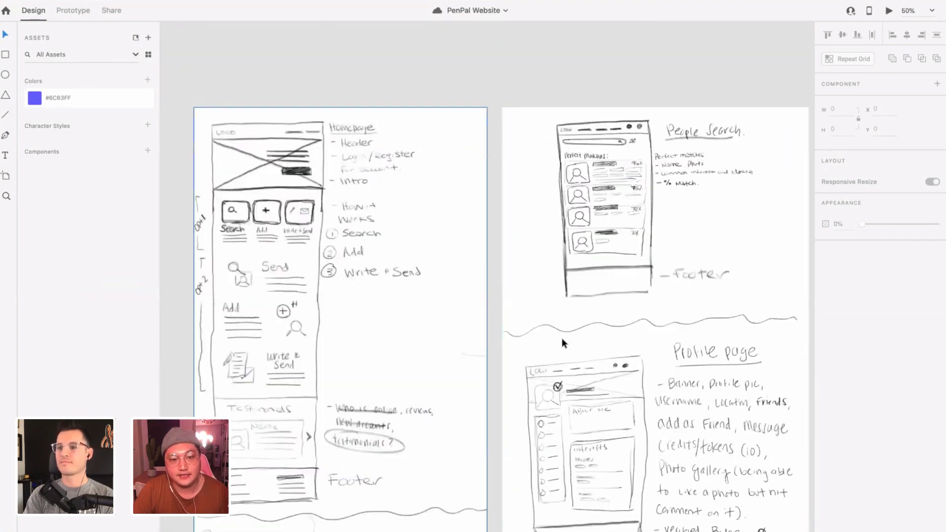
{"action": "scroll", "coordinate": [562, 338], "scroll_direction": "down", "scroll_amount": 2}
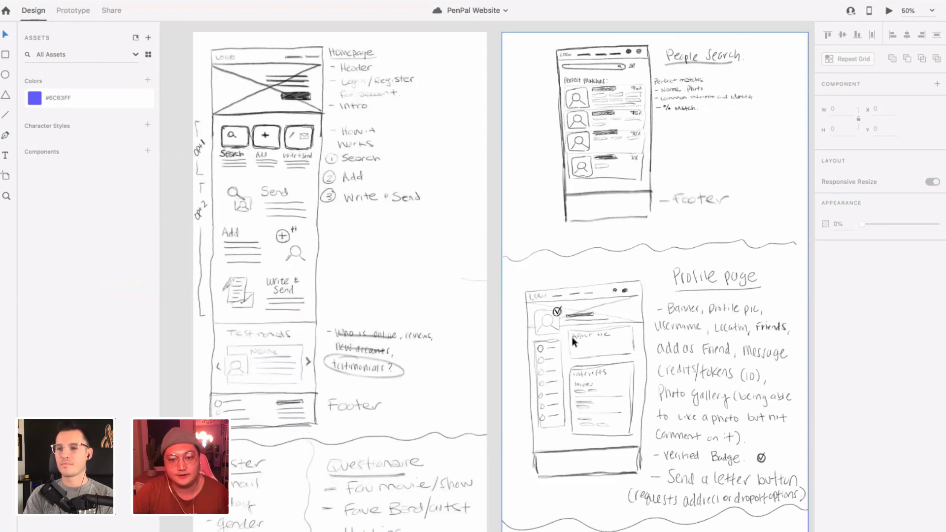
{"action": "scroll", "coordinate": [572, 336], "scroll_direction": "down", "scroll_amount": 4}
{"action": "key", "text": "ctrl+minus"}
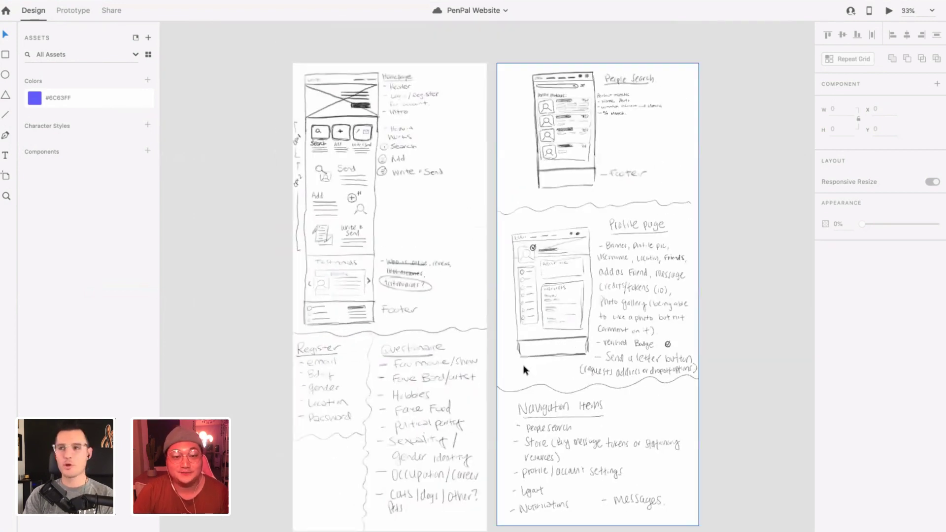
{"action": "scroll", "coordinate": [765, 332], "scroll_direction": "up", "scroll_amount": 2}
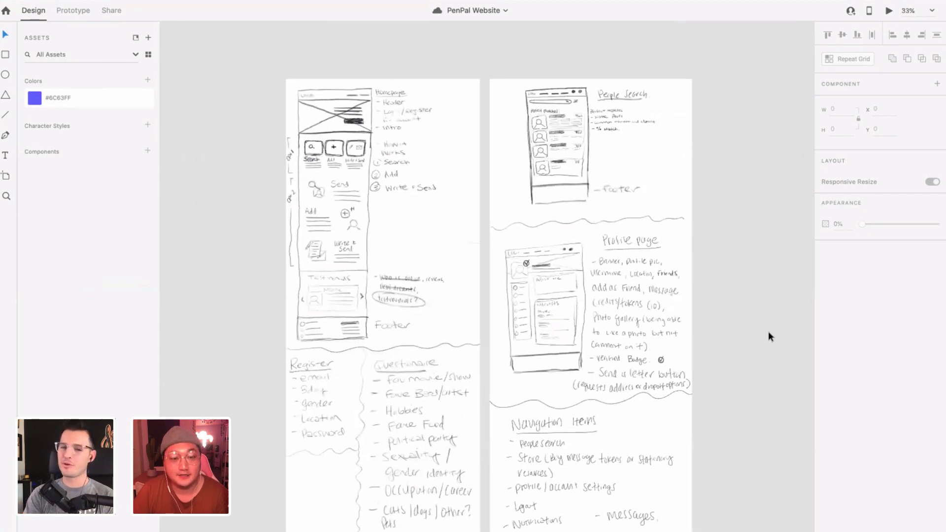
{"action": "scroll", "coordinate": [769, 333], "scroll_direction": "down", "scroll_amount": 1}
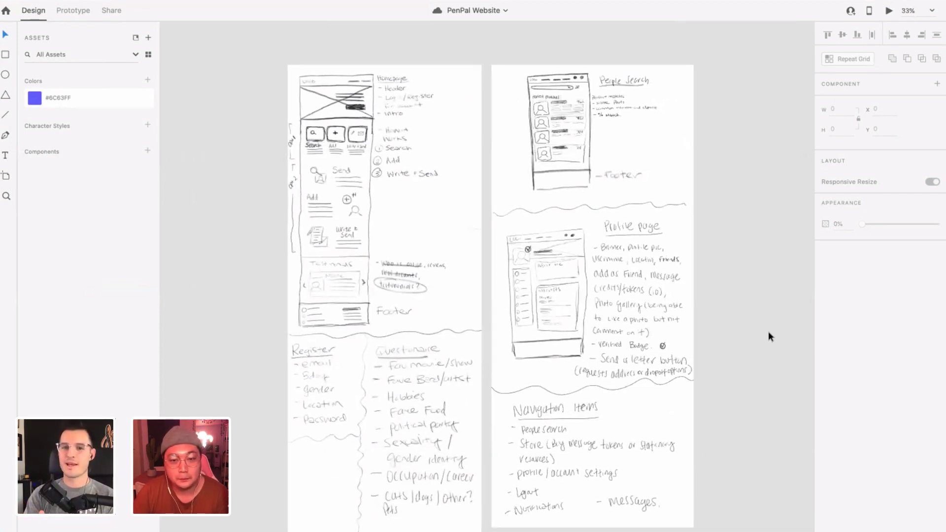
{"action": "scroll", "coordinate": [768, 332], "scroll_direction": "up", "scroll_amount": 1}
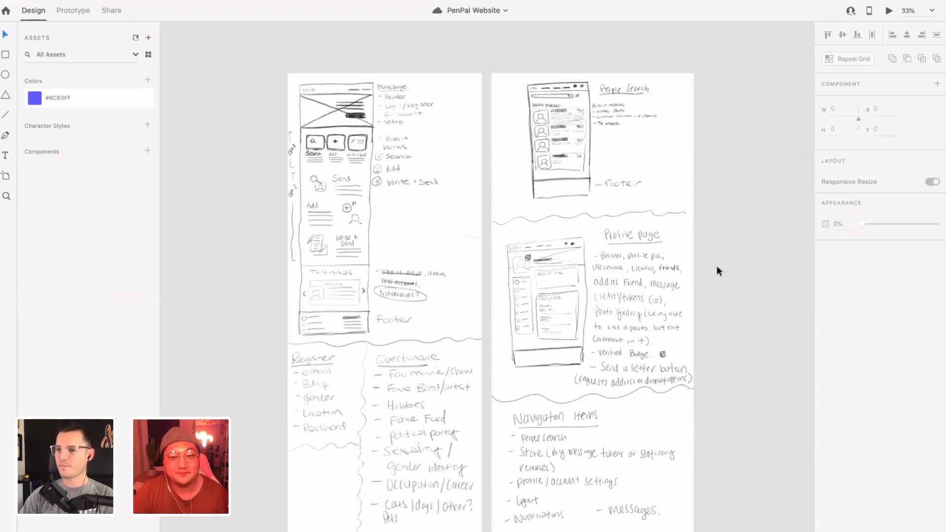
- Compare the grey Homepage wireframe with the hand-drawn homepage sketch
{"action": "scroll", "coordinate": [731, 268], "scroll_direction": "right", "scroll_amount": 2}
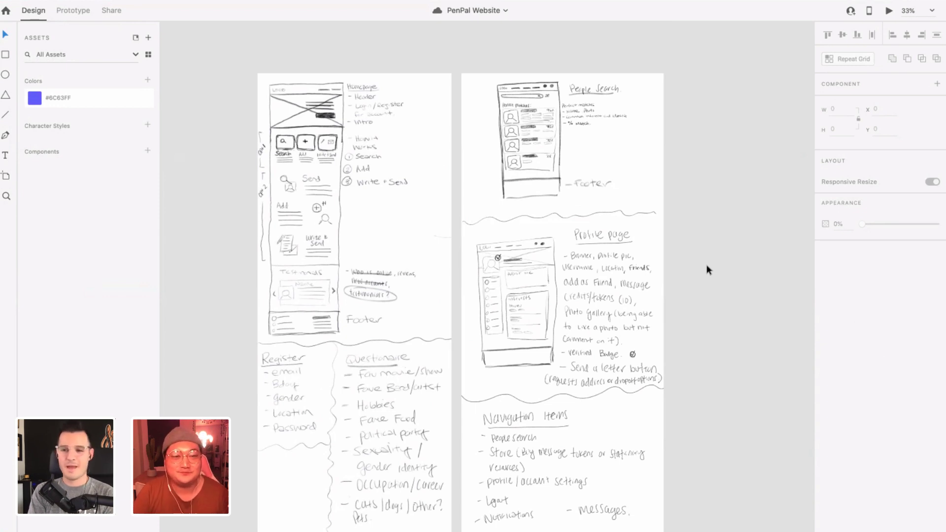
{"action": "scroll", "coordinate": [706, 266], "scroll_direction": "right", "scroll_amount": 5}
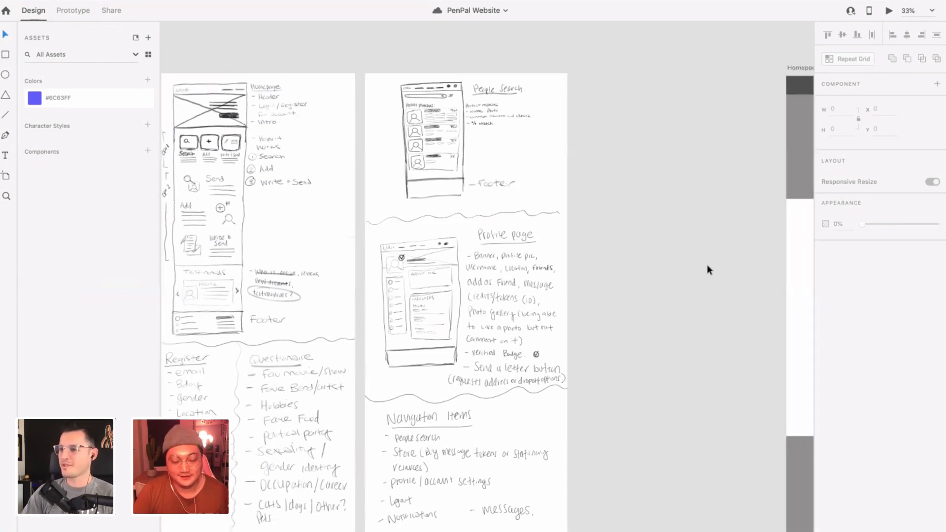
{"action": "scroll", "coordinate": [707, 266], "scroll_direction": "right", "scroll_amount": 20}
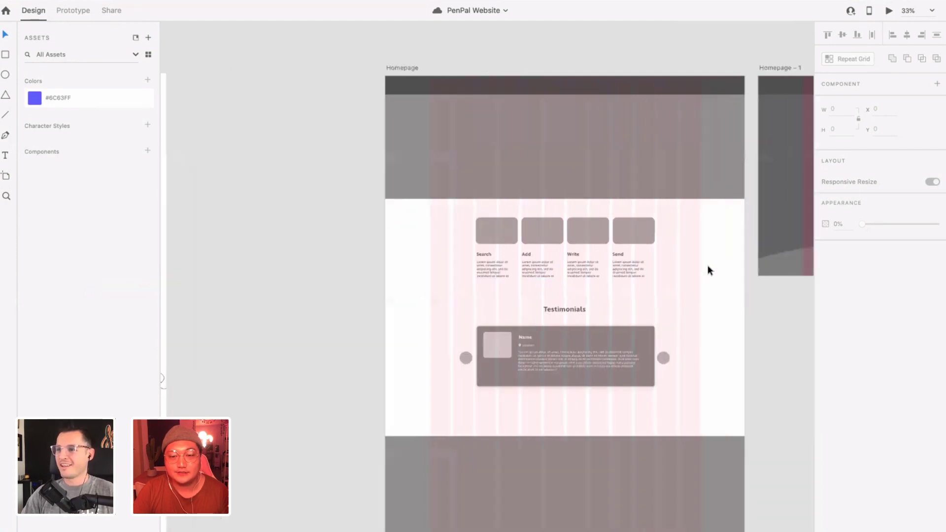
{"action": "scroll", "coordinate": [708, 268], "scroll_direction": "left", "scroll_amount": 5}
{"action": "scroll", "coordinate": [708, 267], "scroll_direction": "right", "scroll_amount": 6}
{"action": "scroll", "coordinate": [708, 267], "scroll_direction": "left", "scroll_amount": 2}
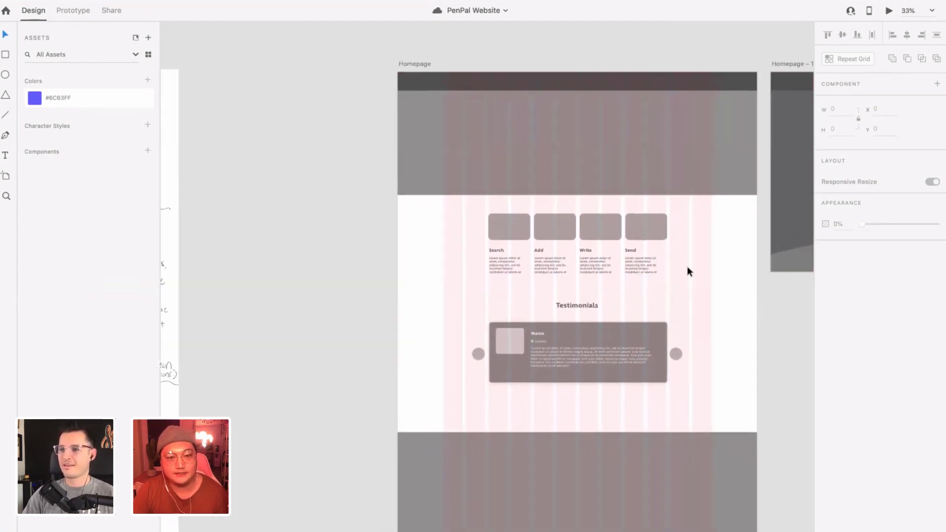
{"action": "scroll", "coordinate": [687, 271], "scroll_direction": "left", "scroll_amount": 20}
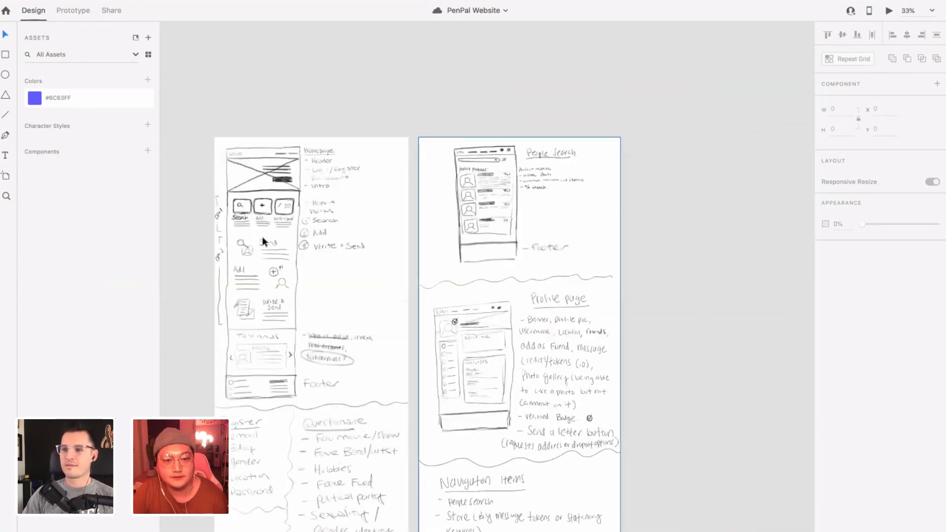
{"action": "scroll", "coordinate": [644, 345], "scroll_direction": "right", "scroll_amount": 1}
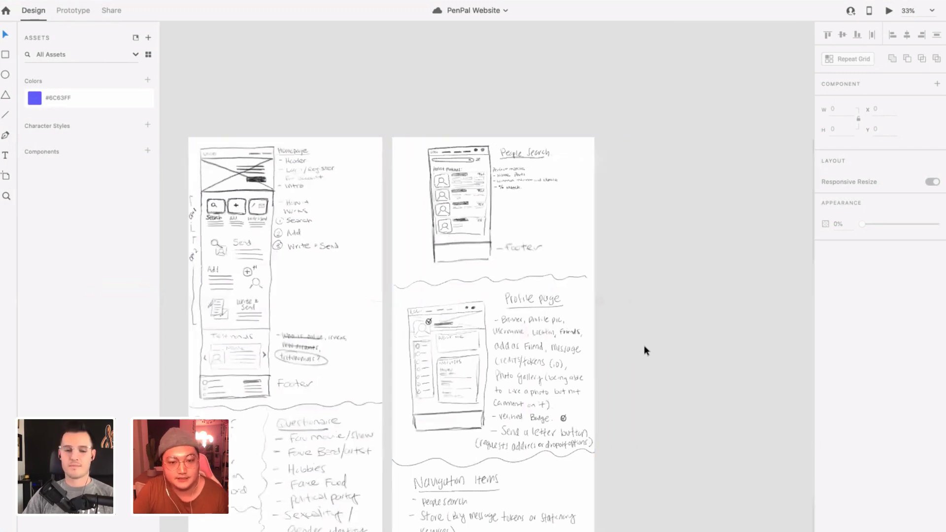
- Return to the Homepage wireframe and inspect its banner rectangle alongside the neighbouring Register artboard
{"action": "scroll", "coordinate": [643, 345], "scroll_direction": "right", "scroll_amount": 20}
{"action": "left_click", "coordinate": [602, 242]}
{"action": "scroll", "coordinate": [556, 315], "scroll_direction": "down", "scroll_amount": 1}
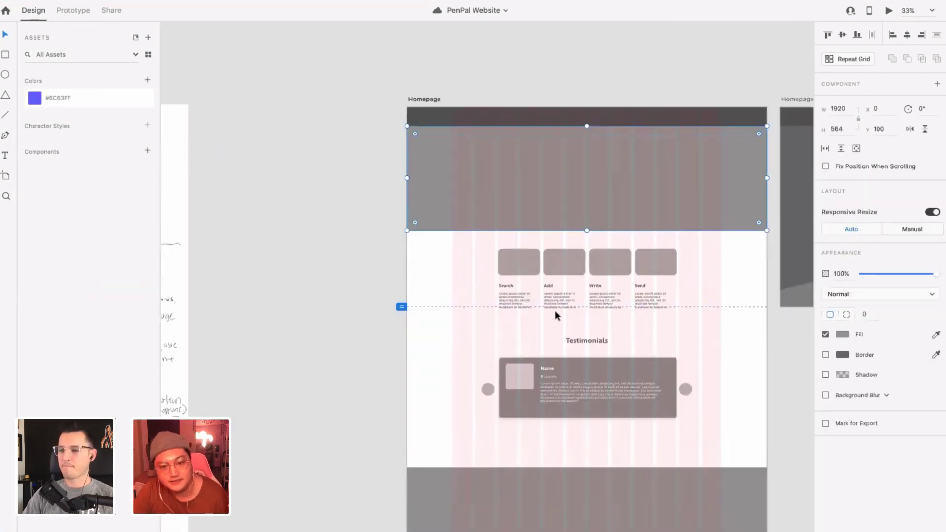
{"action": "scroll", "coordinate": [554, 311], "scroll_direction": "right", "scroll_amount": 2}
{"action": "scroll", "coordinate": [555, 312], "scroll_direction": "down", "scroll_amount": 1}
{"action": "scroll", "coordinate": [656, 318], "scroll_direction": "right", "scroll_amount": 5}
{"action": "scroll", "coordinate": [656, 318], "scroll_direction": "up", "scroll_amount": 3}
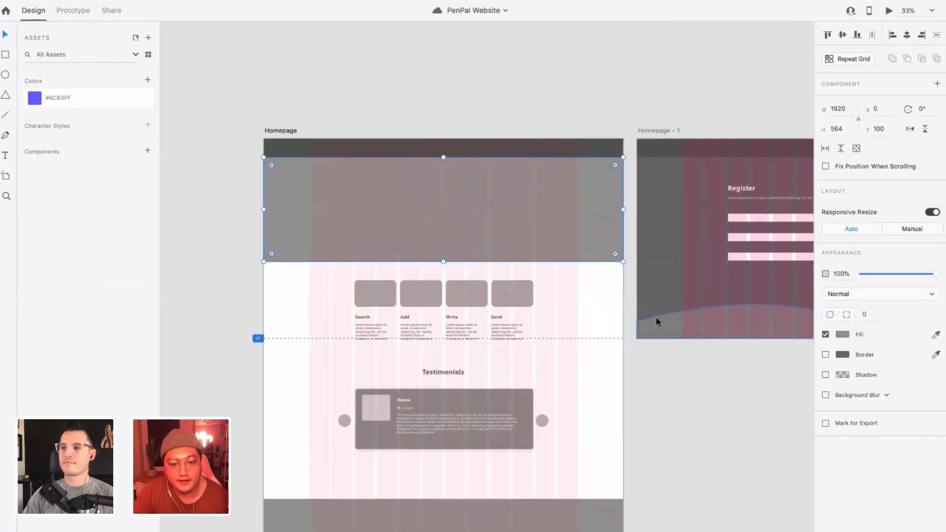
- Zoom in to 50% on the Homepage artboard and select it to inspect its layout grid settings
{"action": "key", "text": "super+equal"}
{"action": "scroll", "coordinate": [662, 322], "scroll_direction": "left", "scroll_amount": 2}
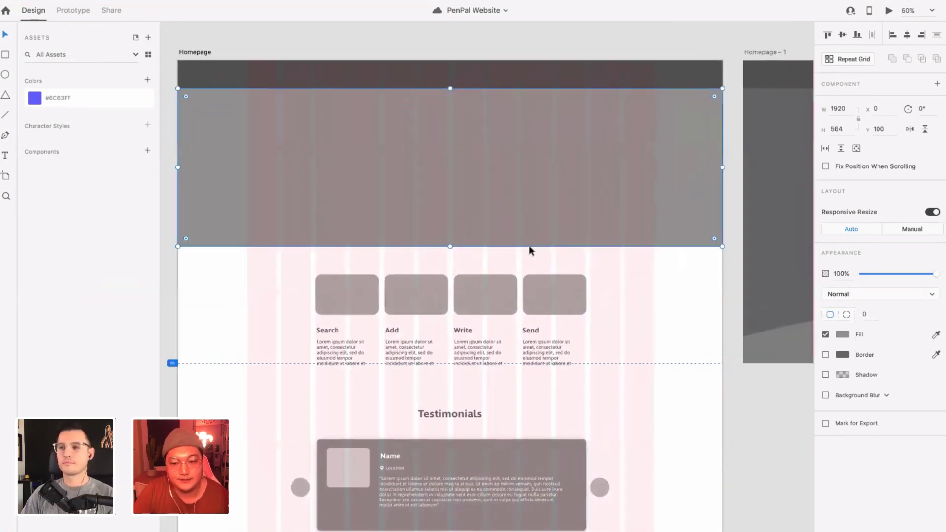
{"action": "left_click", "coordinate": [192, 54]}
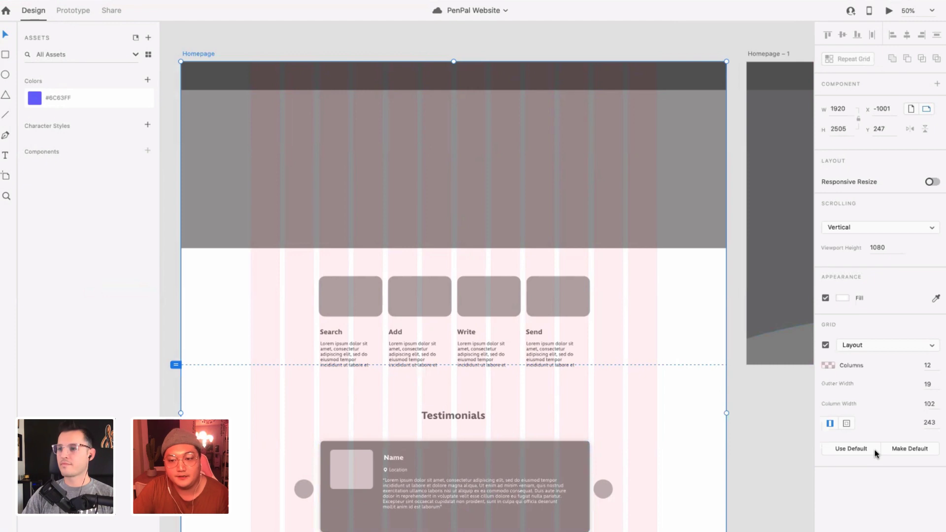
{"action": "scroll", "coordinate": [531, 393], "scroll_direction": "up", "scroll_amount": 1}
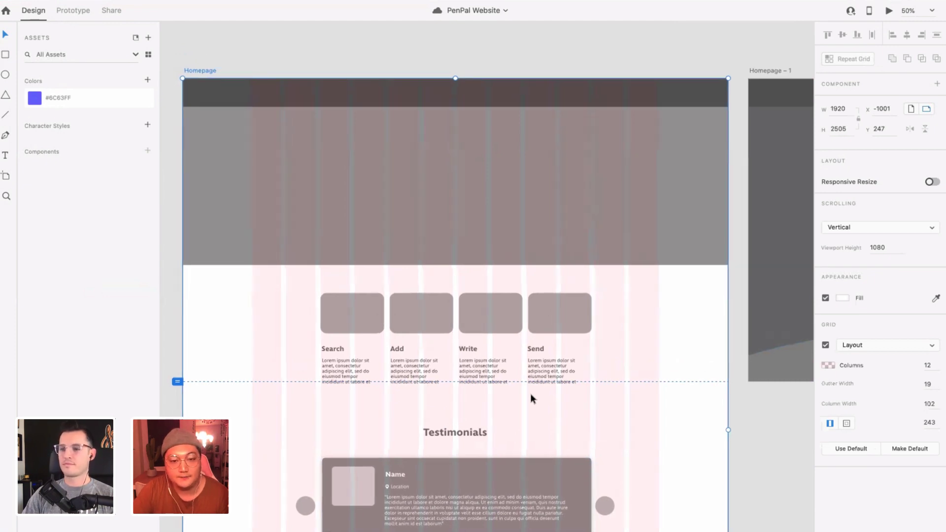
- Review the Homepage wireframe's testimonials and footer areas, and look over the Register wireframes on the Homepage – 1 and Homepage – 2 artboards
{"action": "scroll", "coordinate": [530, 393], "scroll_direction": "left", "scroll_amount": 1}
{"action": "scroll", "coordinate": [288, 213], "scroll_direction": "down", "scroll_amount": 10}
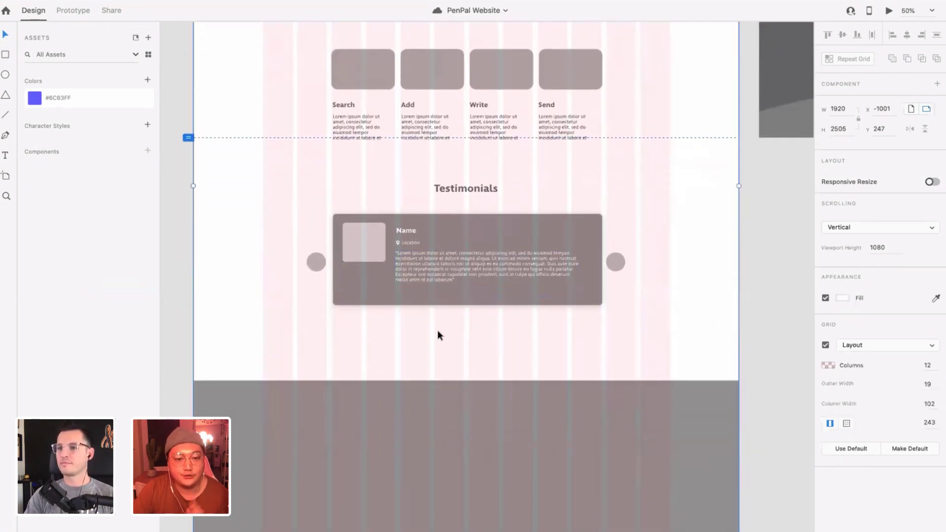
{"action": "scroll", "coordinate": [438, 337], "scroll_direction": "up", "scroll_amount": 10}
{"action": "scroll", "coordinate": [437, 337], "scroll_direction": "right", "scroll_amount": 20}
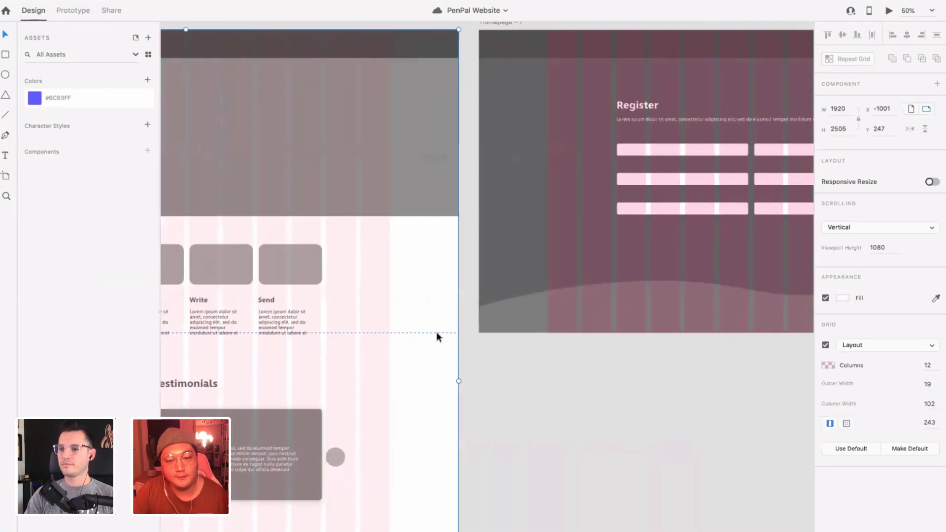
{"action": "scroll", "coordinate": [436, 333], "scroll_direction": "up", "scroll_amount": 3}
{"action": "scroll", "coordinate": [437, 332], "scroll_direction": "right", "scroll_amount": 15}
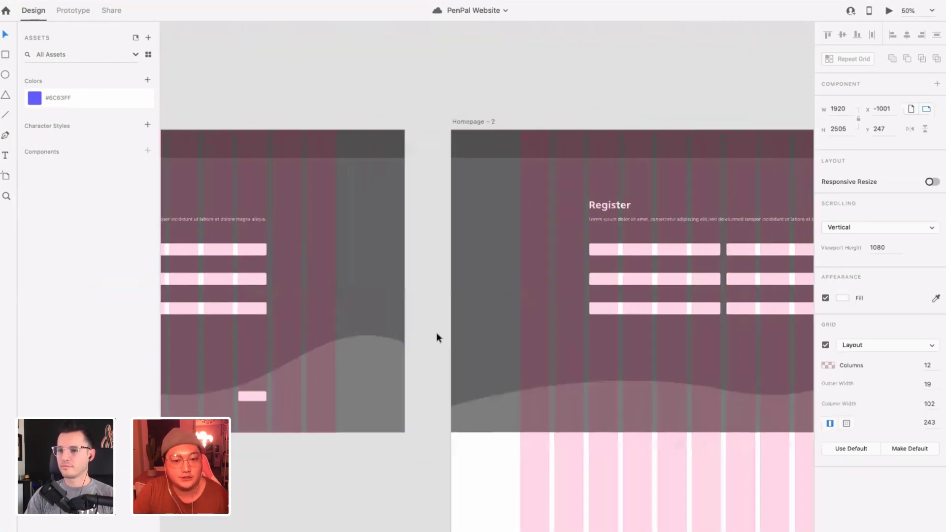
{"action": "scroll", "coordinate": [437, 333], "scroll_direction": "left", "scroll_amount": 5}
{"action": "scroll", "coordinate": [437, 333], "scroll_direction": "right", "scroll_amount": 13}
{"action": "scroll", "coordinate": [437, 333], "scroll_direction": "left", "scroll_amount": 16}
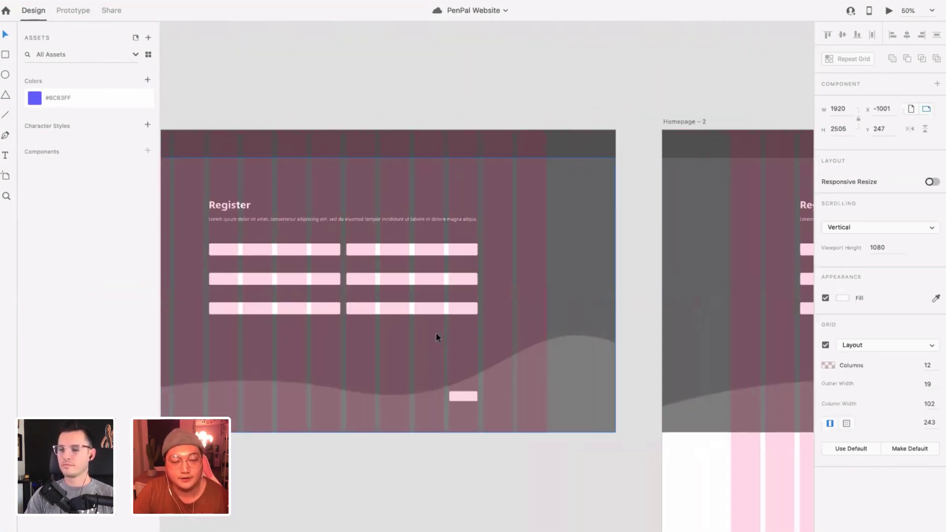
{"action": "scroll", "coordinate": [435, 333], "scroll_direction": "left", "scroll_amount": 7}
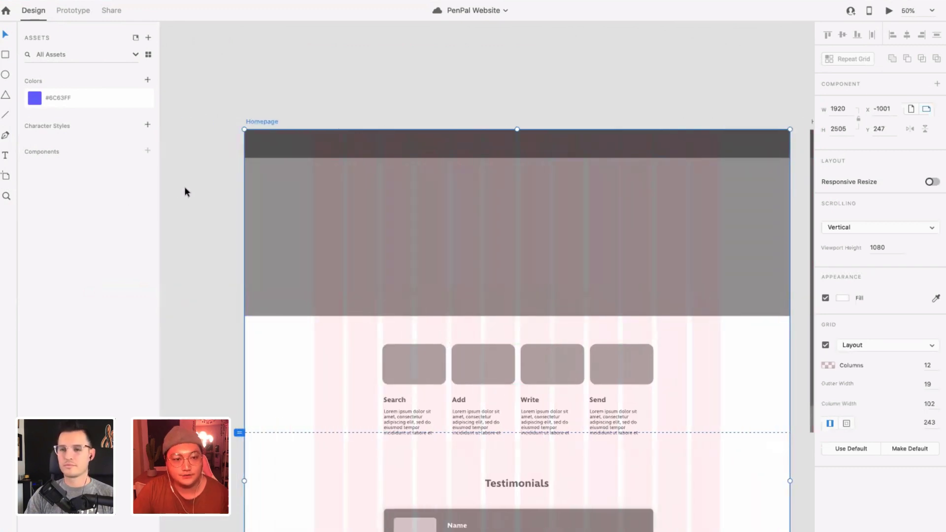
- Deselect the Homepage artboard and select the grey banner rectangle beneath its header
{"action": "left_click", "coordinate": [199, 212]}
{"action": "scroll", "coordinate": [200, 212], "scroll_direction": "down", "scroll_amount": 3}
{"action": "scroll", "coordinate": [199, 212], "scroll_direction": "left", "scroll_amount": 2}
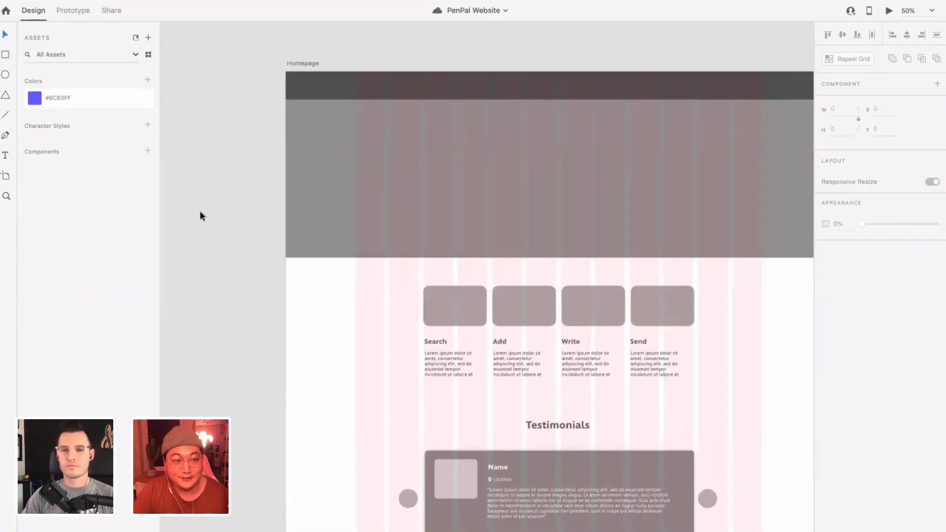
{"action": "scroll", "coordinate": [200, 212], "scroll_direction": "up", "scroll_amount": 2}
{"action": "scroll", "coordinate": [200, 212], "scroll_direction": "right", "scroll_amount": 3}
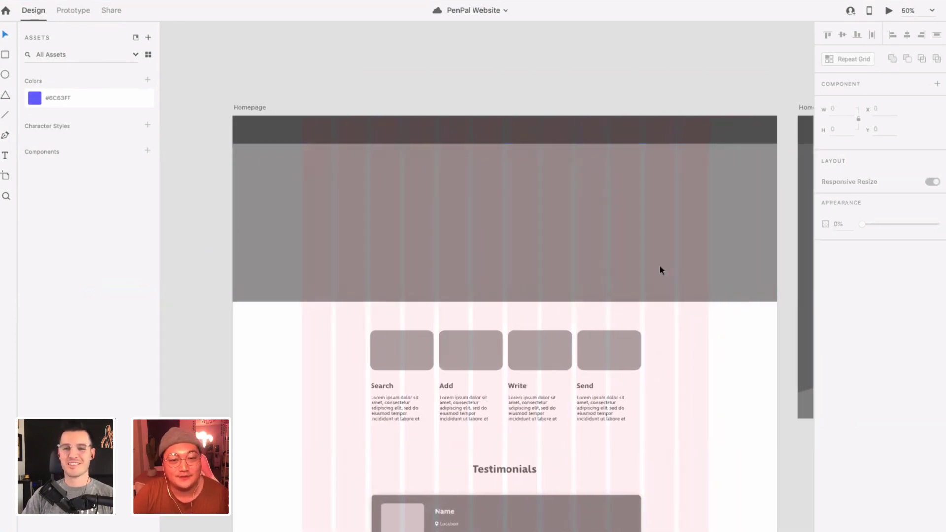
{"action": "scroll", "coordinate": [732, 313], "scroll_direction": "up", "scroll_amount": 1}
{"action": "scroll", "coordinate": [732, 312], "scroll_direction": "right", "scroll_amount": 1}
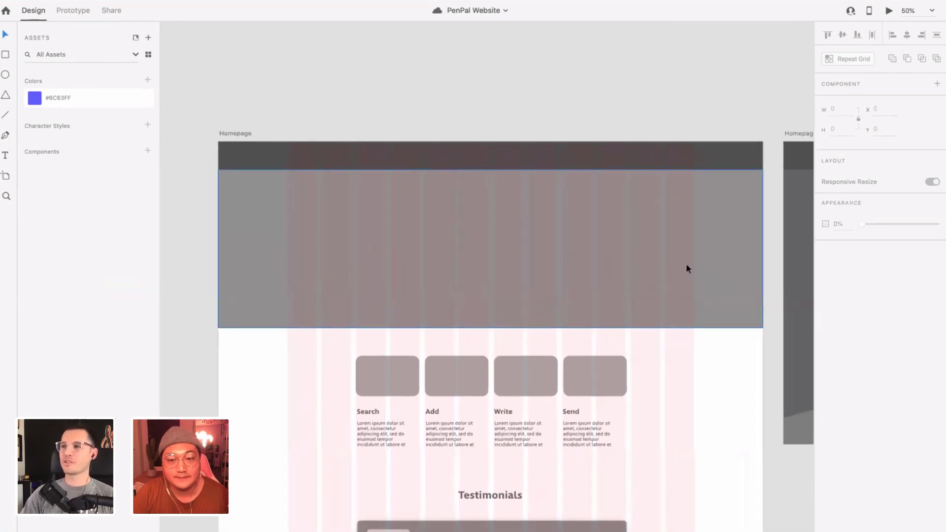
{"action": "left_click", "coordinate": [688, 268]}
{"action": "scroll", "coordinate": [699, 283], "scroll_direction": "down", "scroll_amount": 2}
{"action": "scroll", "coordinate": [698, 286], "scroll_direction": "right", "scroll_amount": 2}
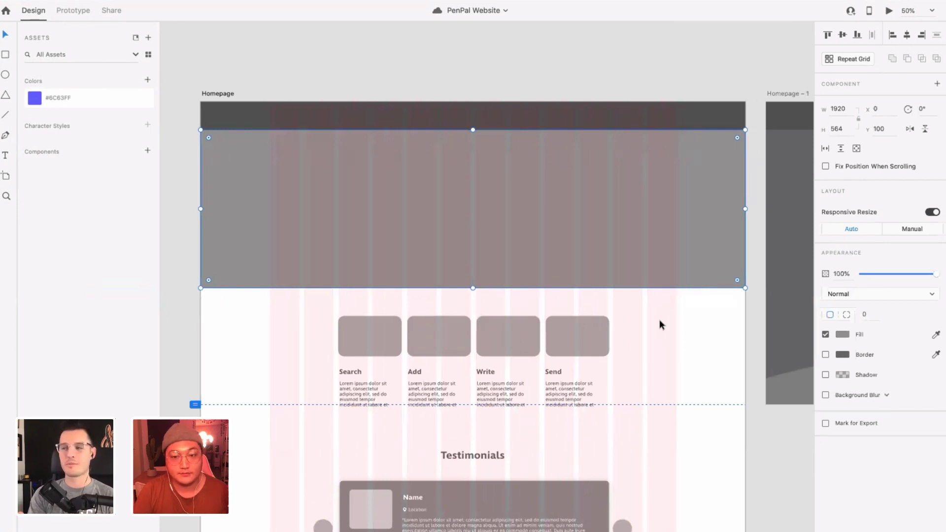
- Zoom in to 75% and examine the Homepage's header, banner and feature cards against the layout grid columns
{"action": "key", "text": "ctrl+equal"}
{"action": "scroll", "coordinate": [652, 323], "scroll_direction": "up", "scroll_amount": 1}
{"action": "scroll", "coordinate": [641, 323], "scroll_direction": "left", "scroll_amount": 4}
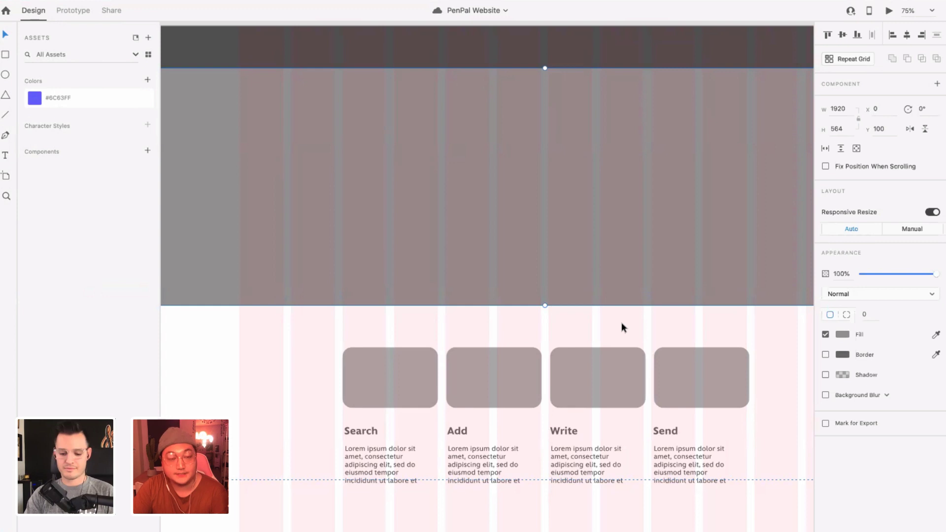
{"action": "scroll", "coordinate": [620, 326], "scroll_direction": "up", "scroll_amount": 1}
{"action": "scroll", "coordinate": [618, 325], "scroll_direction": "left", "scroll_amount": 3}
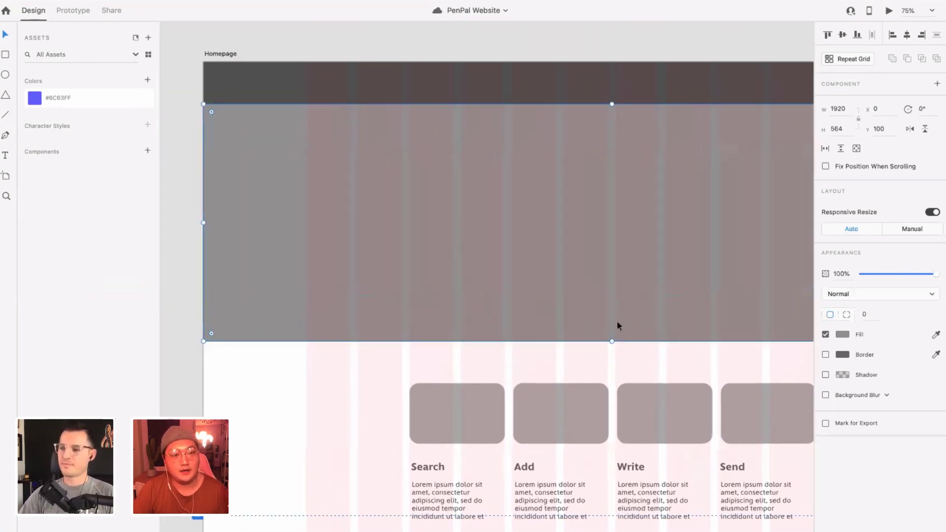
{"action": "scroll", "coordinate": [618, 326], "scroll_direction": "down", "scroll_amount": 1}
{"action": "scroll", "coordinate": [618, 326], "scroll_direction": "right", "scroll_amount": 2}
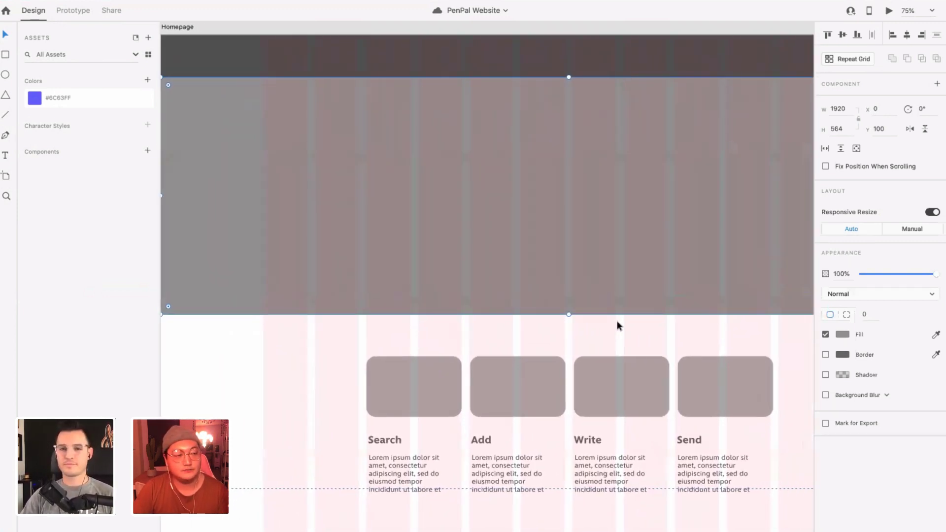
{"action": "scroll", "coordinate": [617, 323], "scroll_direction": "left", "scroll_amount": 1}
{"action": "scroll", "coordinate": [617, 323], "scroll_direction": "down", "scroll_amount": 1}
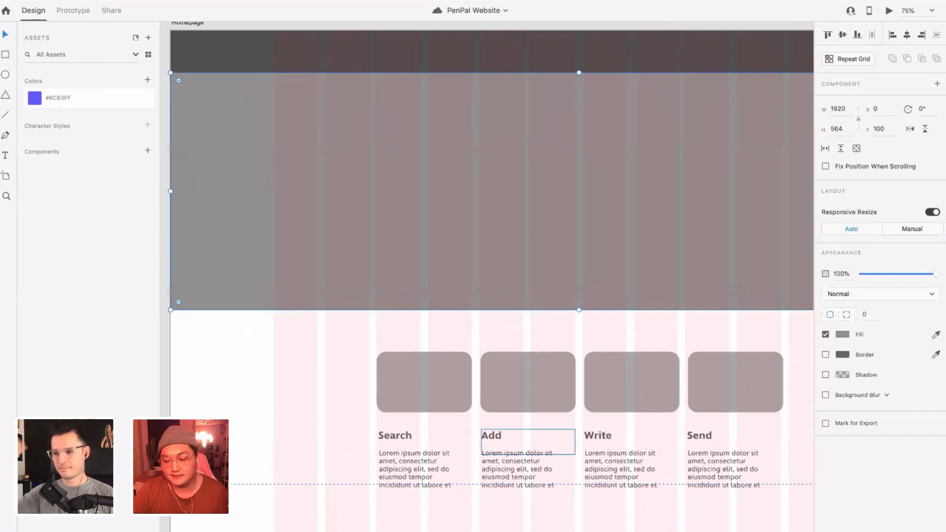
{"action": "scroll", "coordinate": [290, 390], "scroll_direction": "up", "scroll_amount": 1}
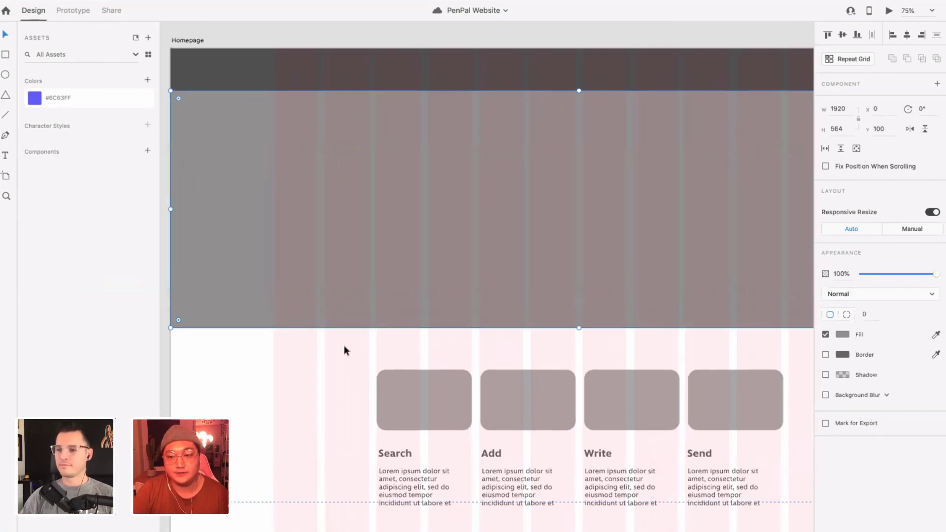
{"action": "scroll", "coordinate": [345, 349], "scroll_direction": "up", "scroll_amount": 2}
{"action": "scroll", "coordinate": [345, 349], "scroll_direction": "down", "scroll_amount": 2}
{"action": "scroll", "coordinate": [344, 349], "scroll_direction": "left", "scroll_amount": 1}
{"action": "scroll", "coordinate": [344, 346], "scroll_direction": "right", "scroll_amount": 1}
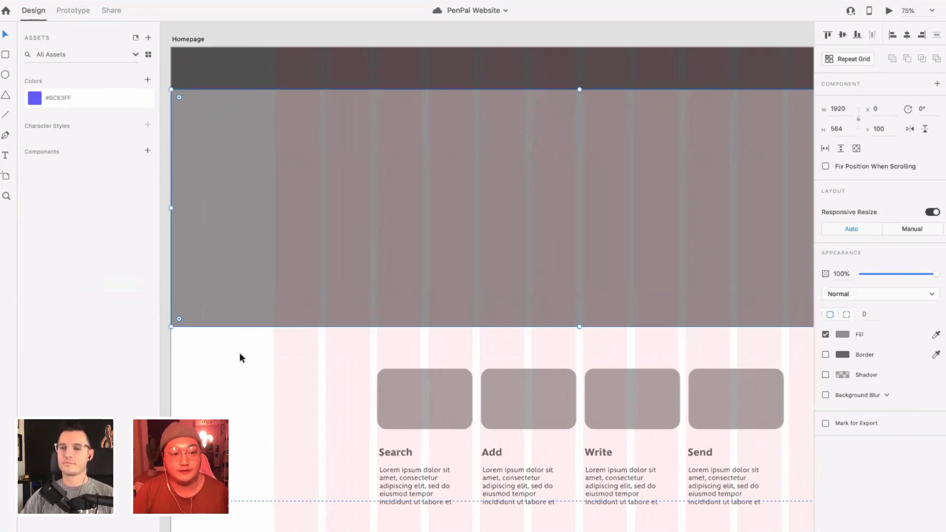
{"action": "left_click", "coordinate": [248, 239]}
{"action": "scroll", "coordinate": [342, 288], "scroll_direction": "right", "scroll_amount": 5}
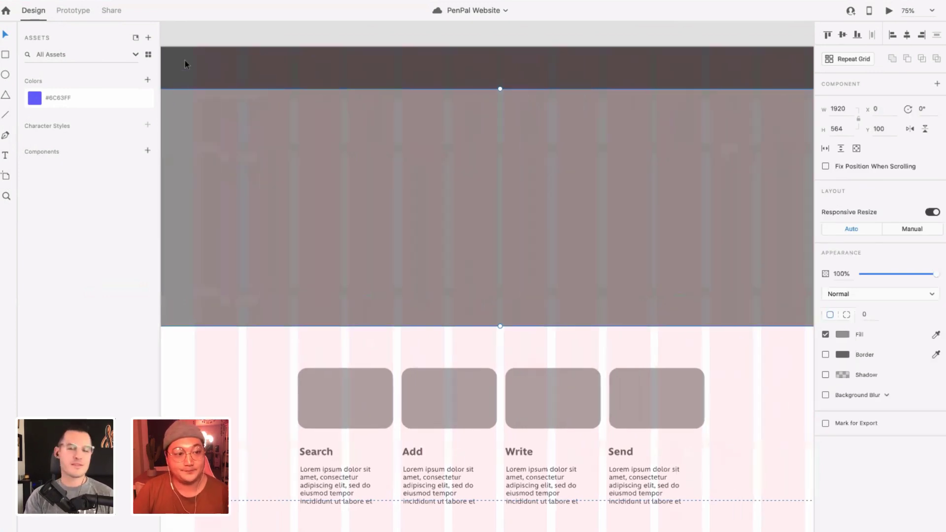
{"action": "mouse_move", "coordinate": [180, 5]}
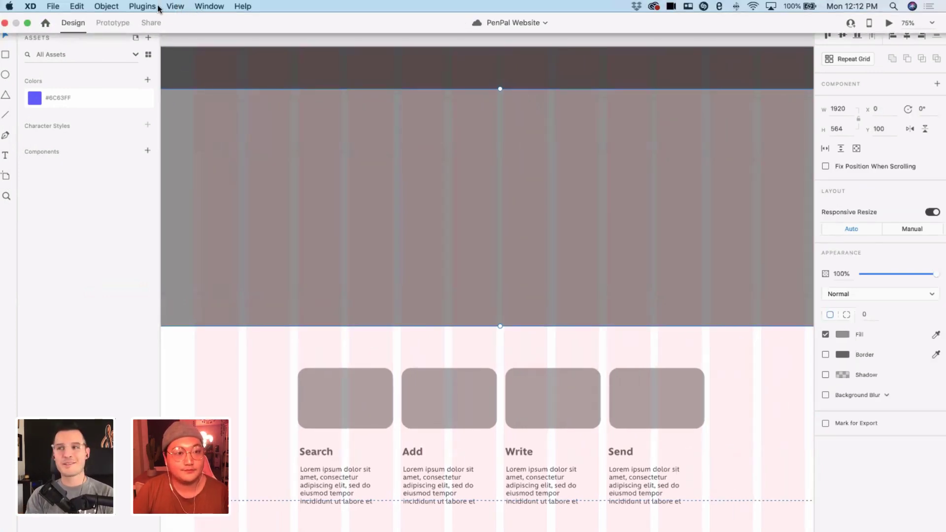
- Place a copy of the Search heading in the Homepage's dark header bar, starting at the first grid column
{"action": "scroll", "coordinate": [298, 145], "scroll_direction": "left", "scroll_amount": 5}
{"action": "scroll", "coordinate": [297, 145], "scroll_direction": "up", "scroll_amount": 2}
{"action": "scroll", "coordinate": [297, 148], "scroll_direction": "left", "scroll_amount": 2}
{"action": "scroll", "coordinate": [297, 148], "scroll_direction": "up", "scroll_amount": 1}
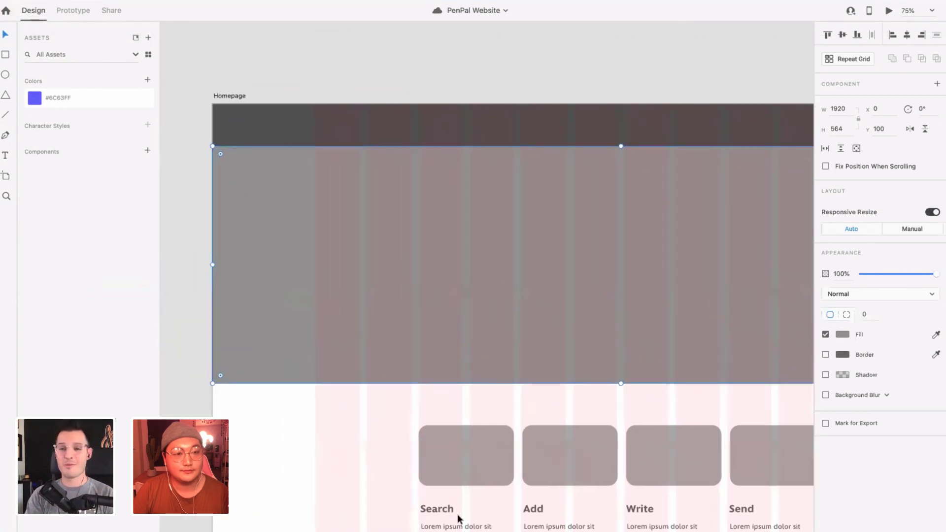
{"action": "left_click", "coordinate": [446, 511]}
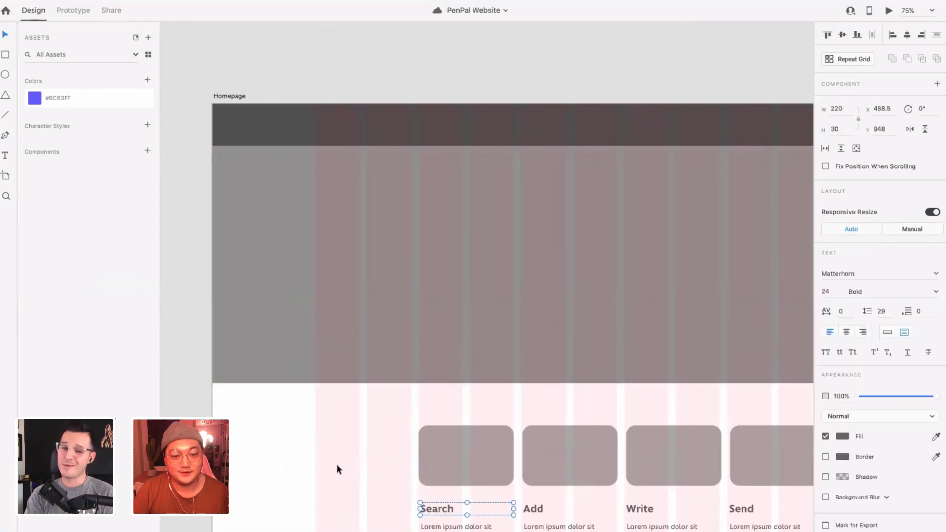
{"action": "scroll", "coordinate": [337, 467], "scroll_direction": "down", "scroll_amount": 1}
{"action": "scroll", "coordinate": [337, 467], "scroll_direction": "right", "scroll_amount": 1}
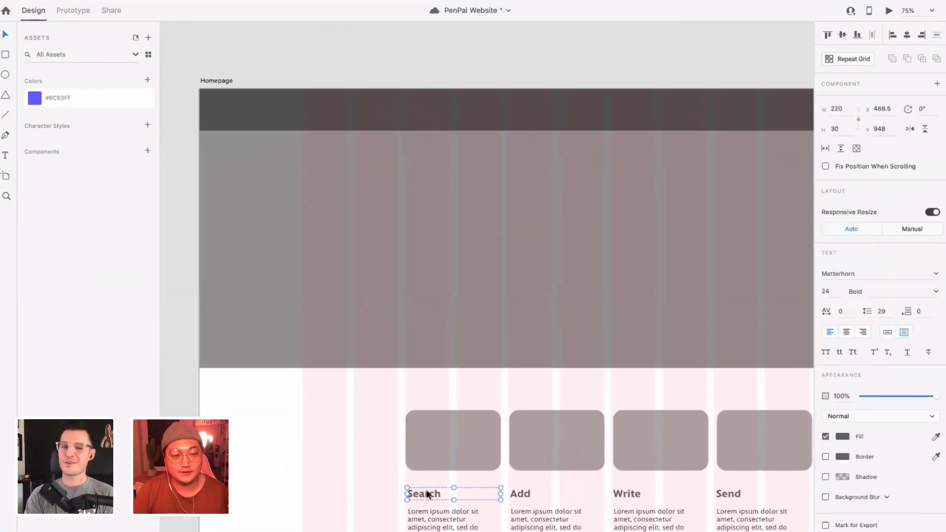
{"action": "left_click_drag", "start_coordinate": [427, 494], "coordinate": [322, 174]}
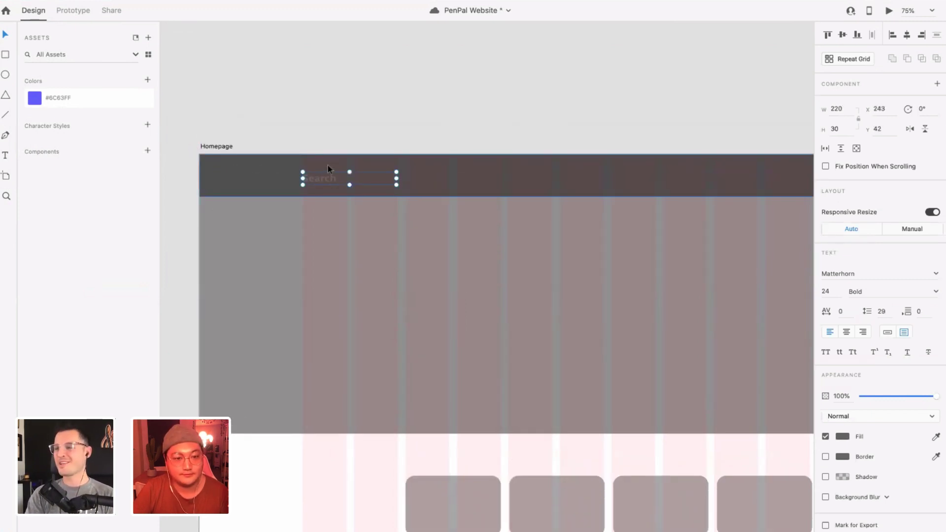
{"action": "key", "text": "super+1"}
{"action": "key", "text": "Escape"}
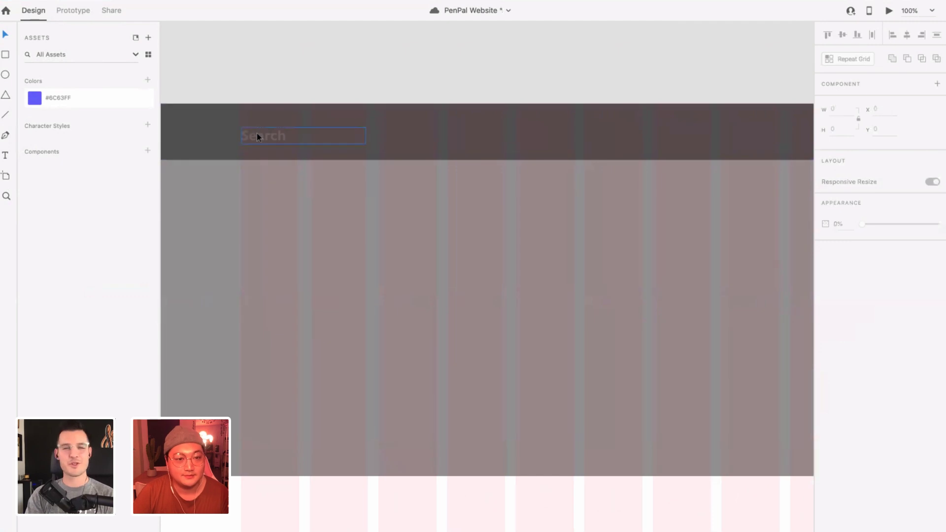
- Replace the text of the copied heading in the header with LOGO
{"action": "left_click", "coordinate": [258, 132]}
{"action": "double_click", "coordinate": [259, 129]}
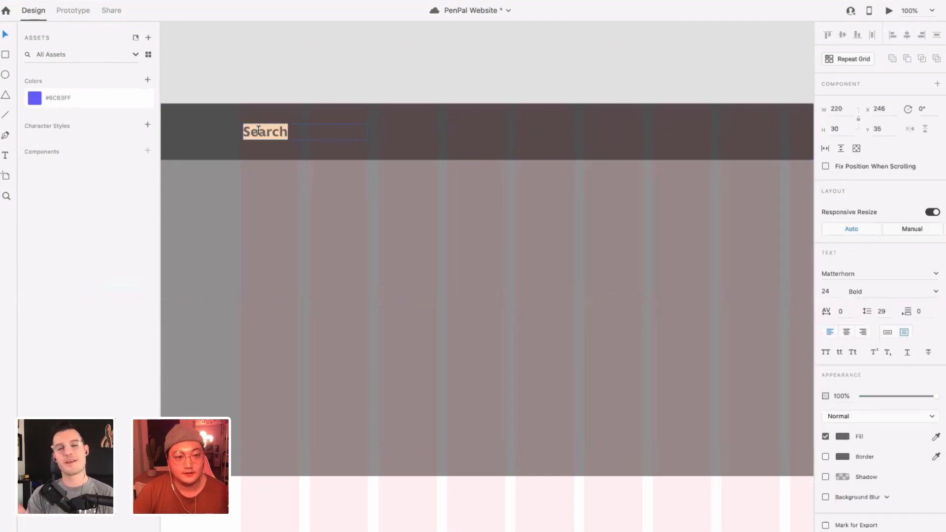
{"action": "type", "text": "LOGO"}
- Set the fill of the LOGO text to white (#FFFFFF) and deselect it
{"action": "key", "text": "super+a"}
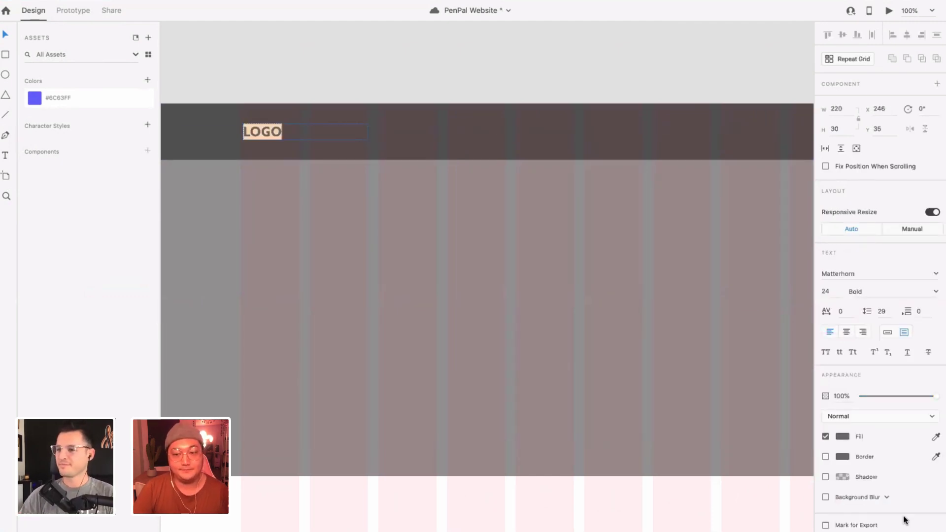
{"action": "left_click", "coordinate": [842, 436]}
{"action": "type", "text": "ffffff"}
{"action": "key", "text": "Return"}
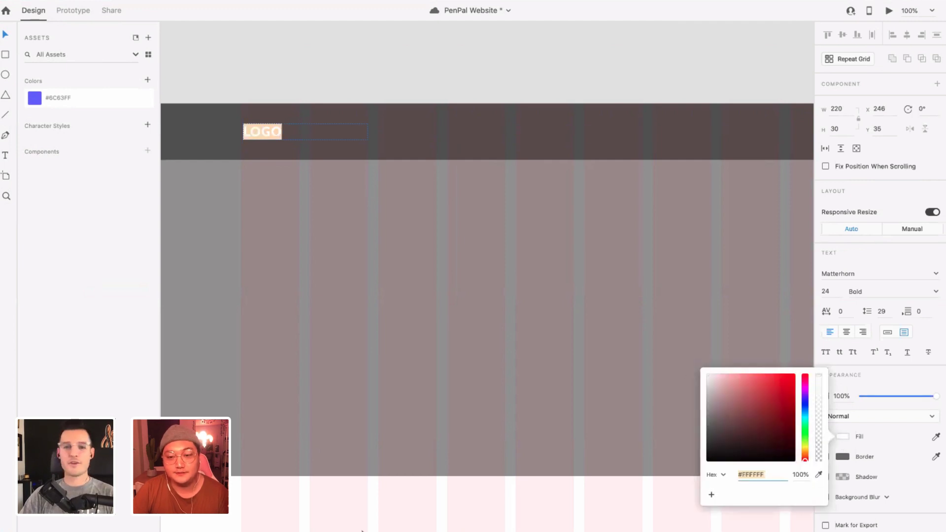
{"action": "key", "text": "Escape"}
{"action": "key", "text": "Escape"}
{"action": "key", "text": "Escape"}
{"action": "key", "text": "super+minus"}
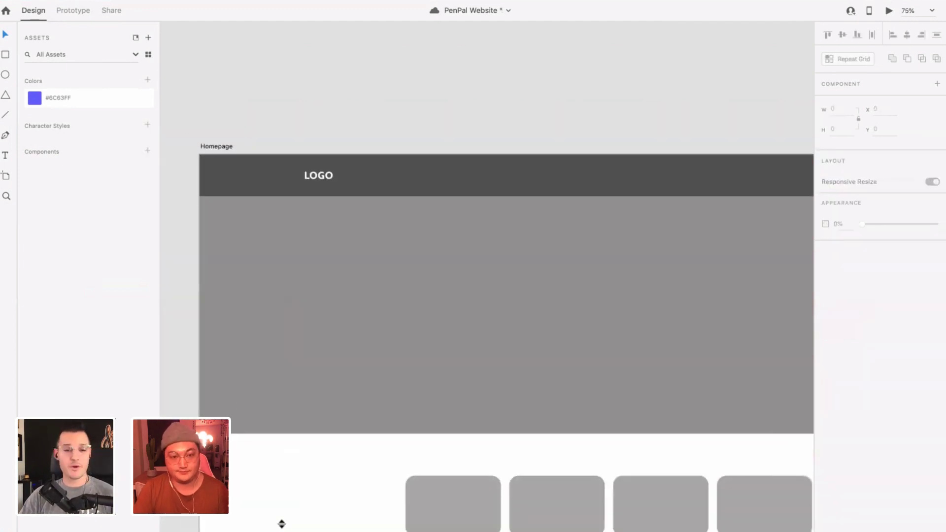
- Show the layout grid and duplicate the LOGO text along the header to X 609, Y 35
{"action": "key", "text": "super+shift+apostrophe"}
{"action": "scroll", "coordinate": [525, 186], "scroll_direction": "right", "scroll_amount": 5}
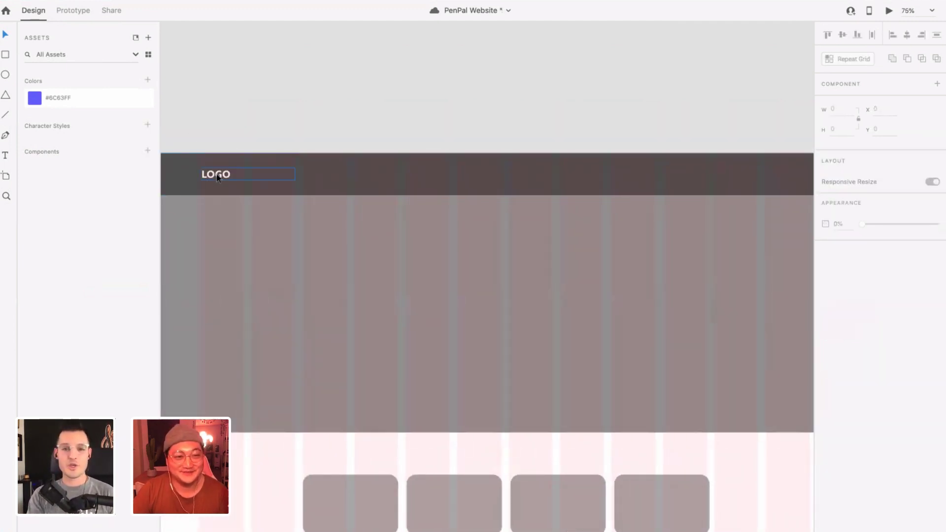
{"action": "left_click_drag", "start_coordinate": [217, 177], "coordinate": [372, 179]}
{"action": "left_click_drag", "start_coordinate": [372, 179], "coordinate": [371, 177]}
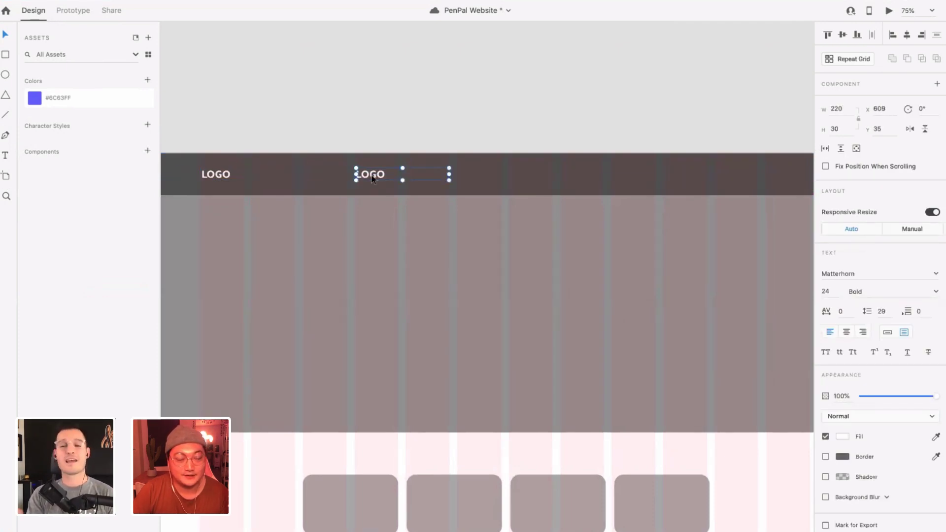
- Change the text of the duplicated LOGO label to Nav Item 1
{"action": "double_click", "coordinate": [369, 175]}
{"action": "type", "text": "Nav Ite"}
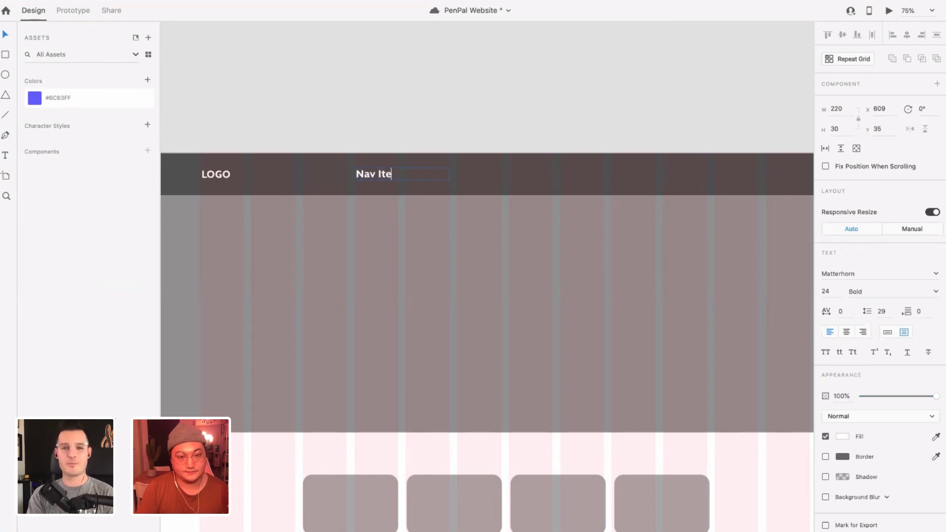
{"action": "type", "text": "m 1"}
{"action": "key", "text": "Escape"}
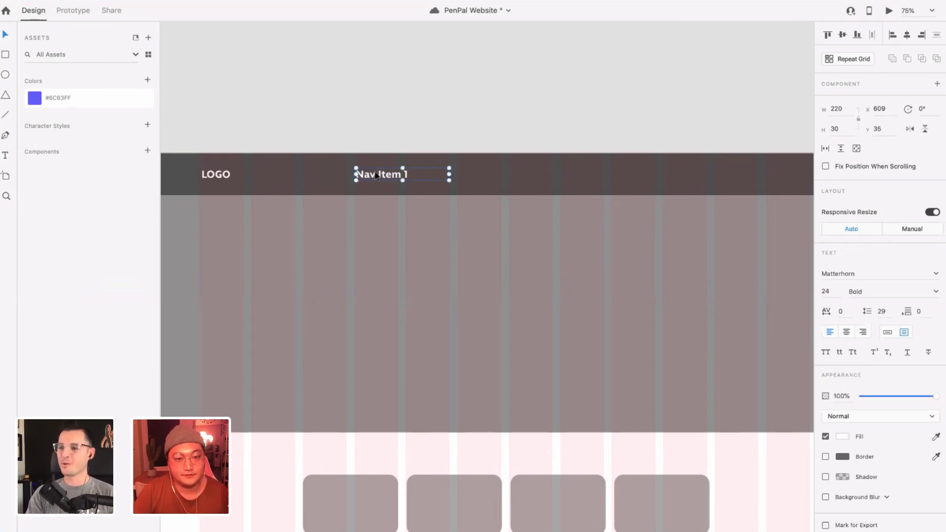
- Duplicate Nav Item 1 along the header to X 850 and change the copy's text to Nav Item 2
{"action": "left_click_drag", "start_coordinate": [374, 173], "coordinate": [477, 176]}
{"action": "double_click", "coordinate": [504, 174]}
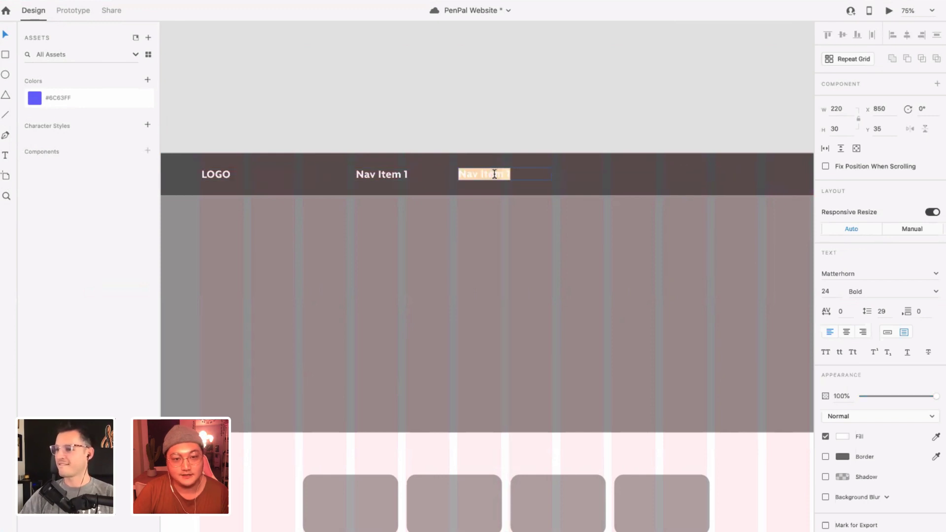
{"action": "left_click", "coordinate": [503, 173]}
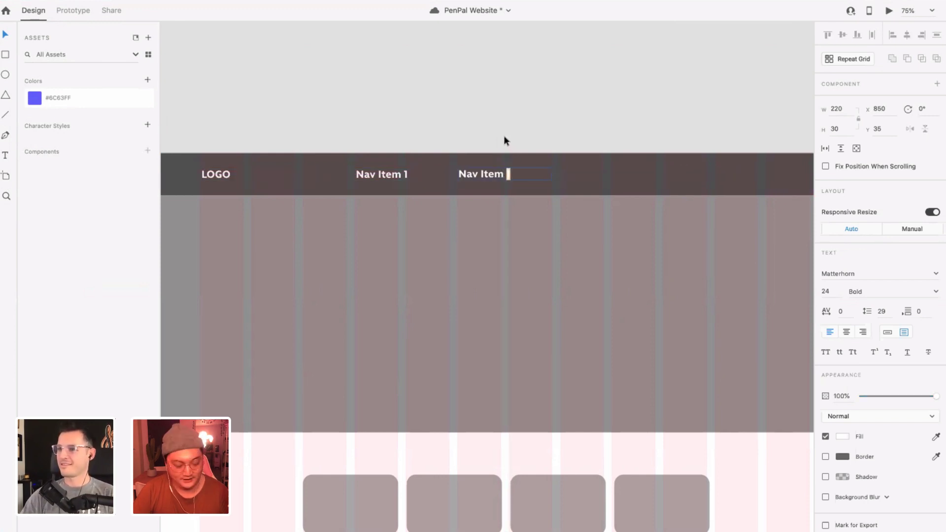
{"action": "key", "text": "Escape"}
- Duplicate Nav Item 2 at X 1313, Y 35 with a width of 363, ending at the last grid column
{"action": "scroll", "coordinate": [496, 115], "scroll_direction": "right", "scroll_amount": 3}
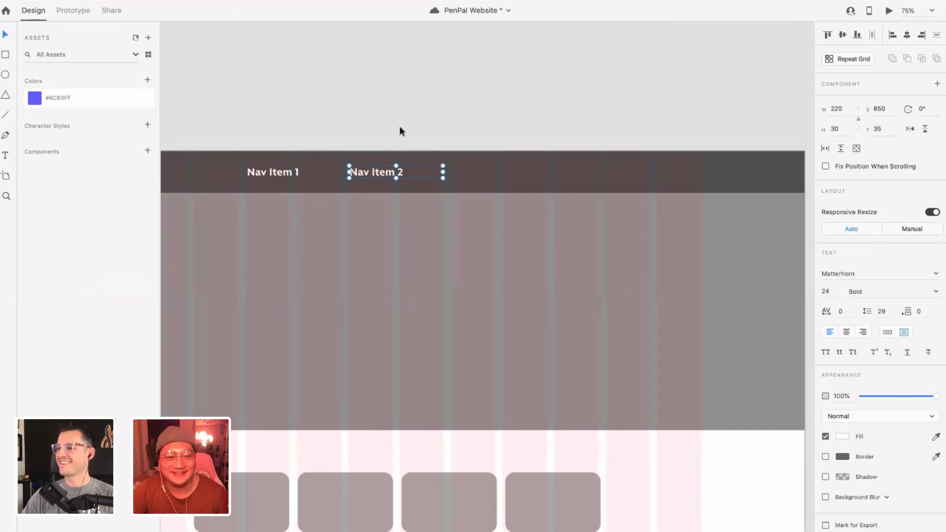
{"action": "scroll", "coordinate": [392, 133], "scroll_direction": "left", "scroll_amount": 2}
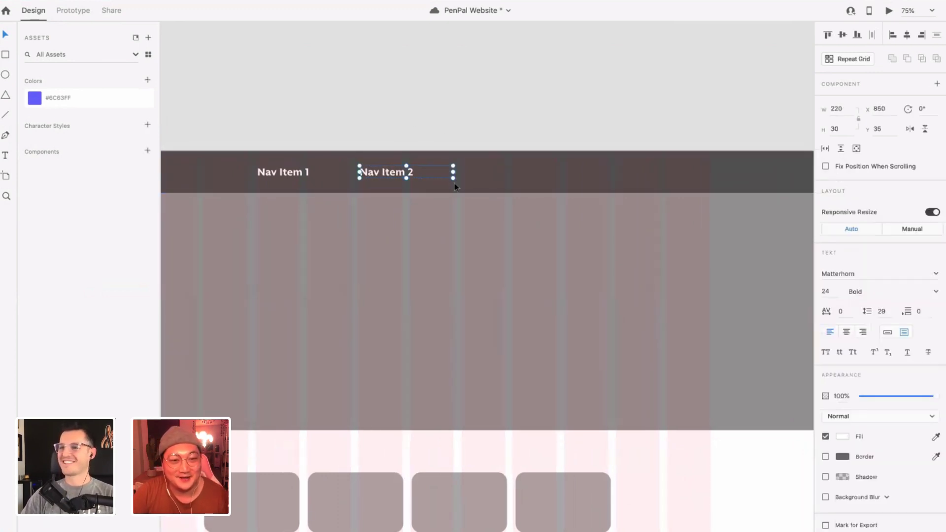
{"action": "left_click_drag", "start_coordinate": [450, 175], "coordinate": [711, 174]}
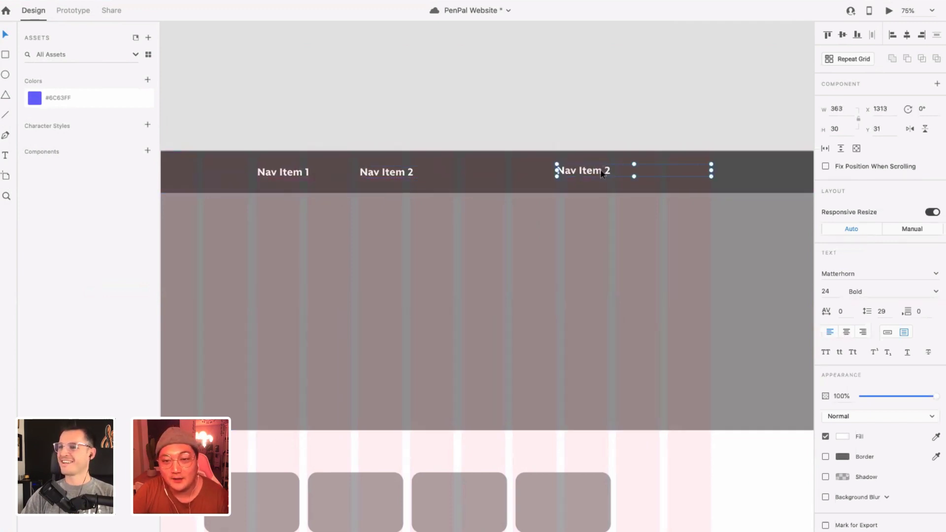
{"action": "left_click_drag", "start_coordinate": [602, 171], "coordinate": [602, 173]}
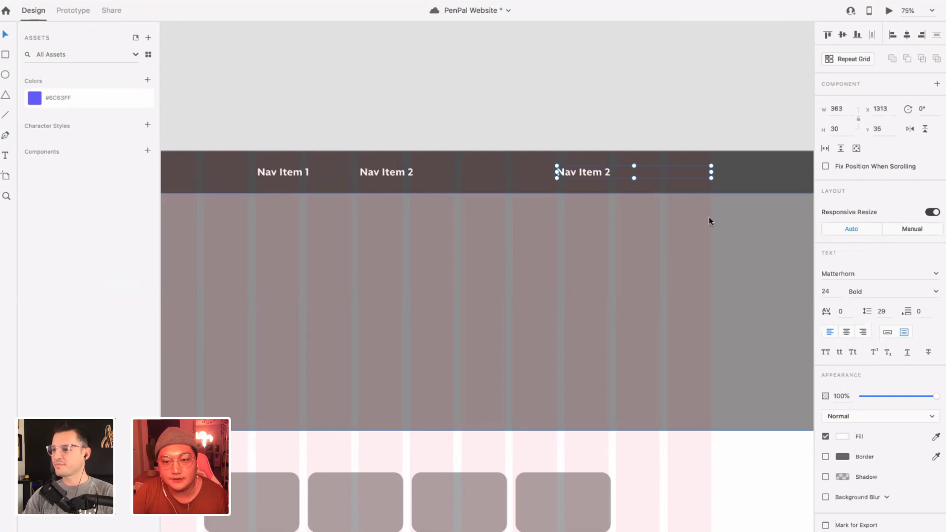
- Right-align the rightmost Nav Item 2 copy and change its text to Login
{"action": "left_click", "coordinate": [863, 332]}
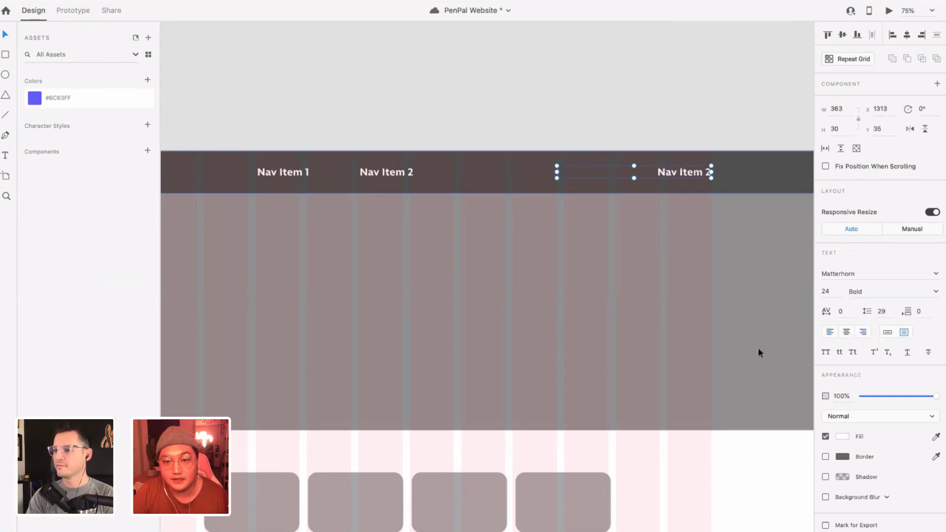
{"action": "double_click", "coordinate": [690, 171]}
{"action": "type", "text": "Login"}
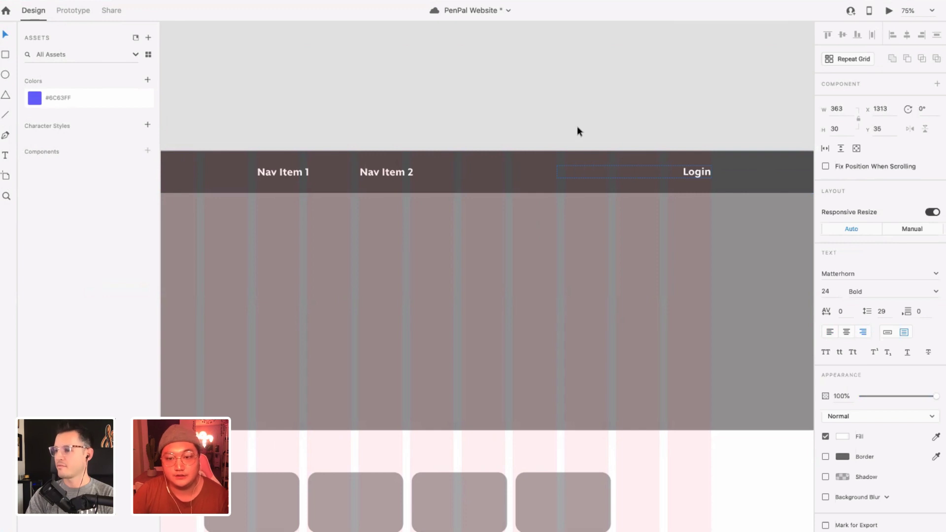
{"action": "scroll", "coordinate": [575, 126], "scroll_direction": "left", "scroll_amount": 10}
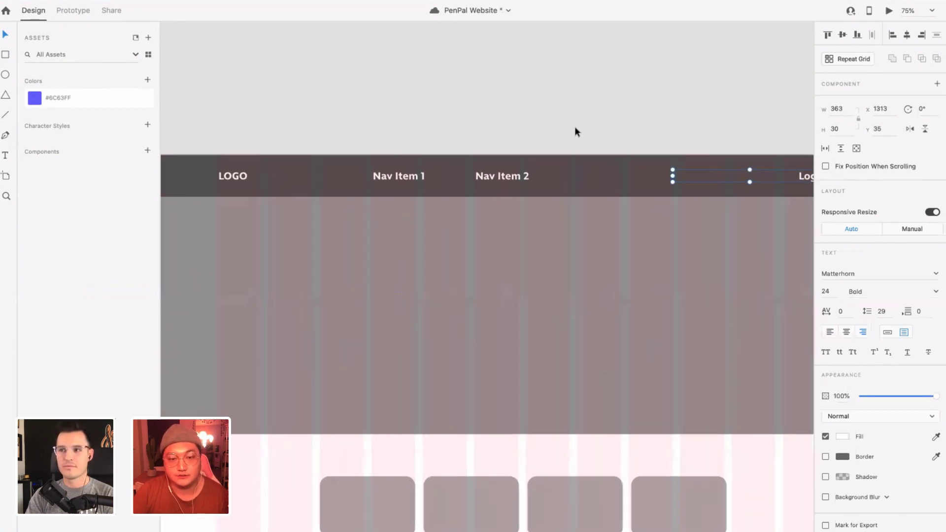
- Fill the Homepage's header bar rectangle with the saved purple #6C63FF and deselect it
{"action": "scroll", "coordinate": [397, 240], "scroll_direction": "down", "scroll_amount": 2}
{"action": "scroll", "coordinate": [398, 239], "scroll_direction": "down", "scroll_amount": 2}
{"action": "scroll", "coordinate": [398, 240], "scroll_direction": "right", "scroll_amount": 1}
{"action": "left_click", "coordinate": [268, 159]}
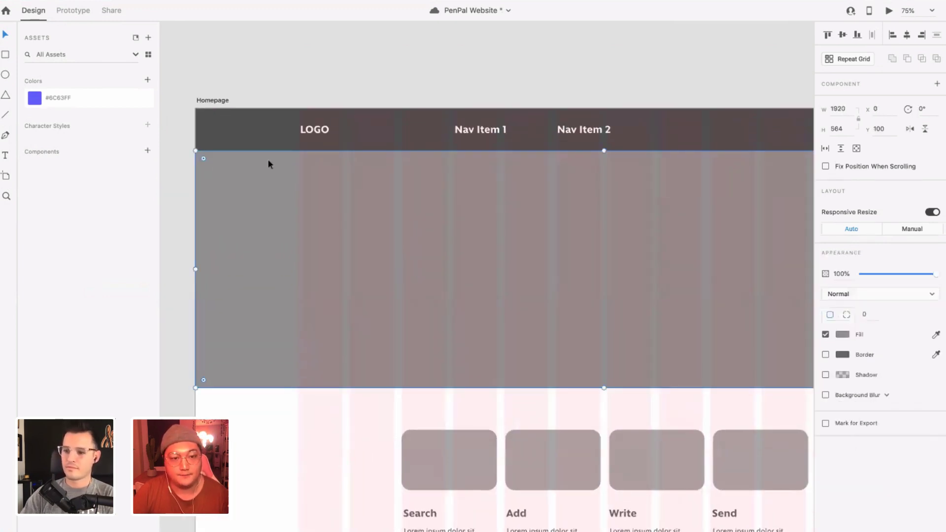
{"action": "left_click", "coordinate": [255, 138]}
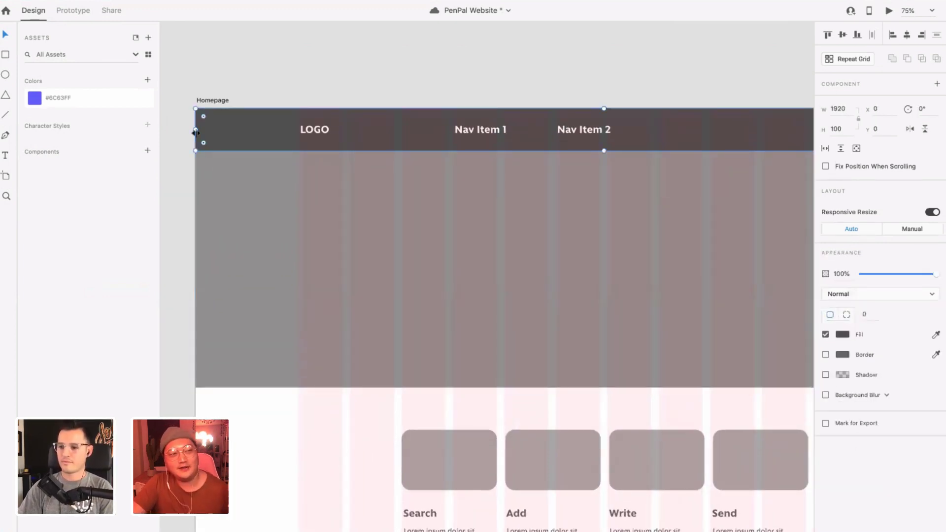
{"action": "left_click", "coordinate": [89, 104]}
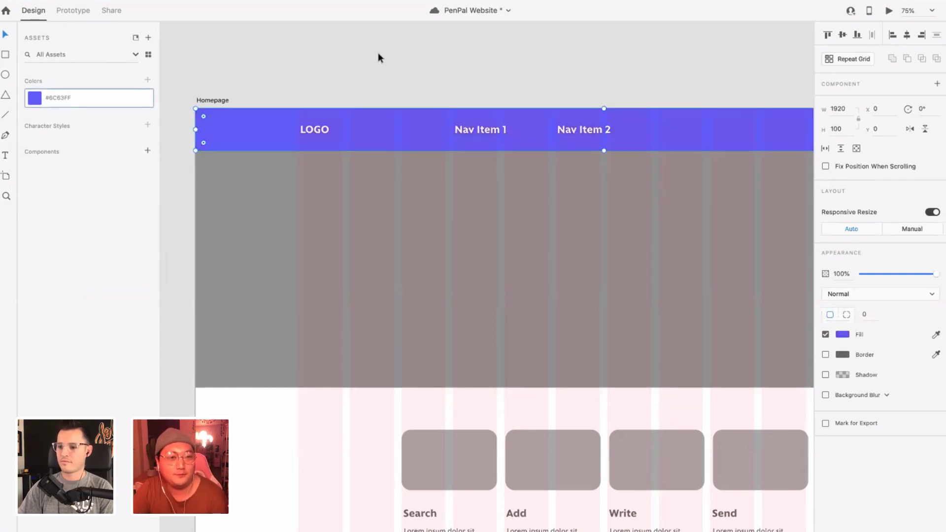
{"action": "left_click", "coordinate": [281, 57]}
- Select the grey hero rectangle below the Homepage header and open the unDraw illustration plugin
{"action": "scroll", "coordinate": [342, 69], "scroll_direction": "down", "scroll_amount": 1}
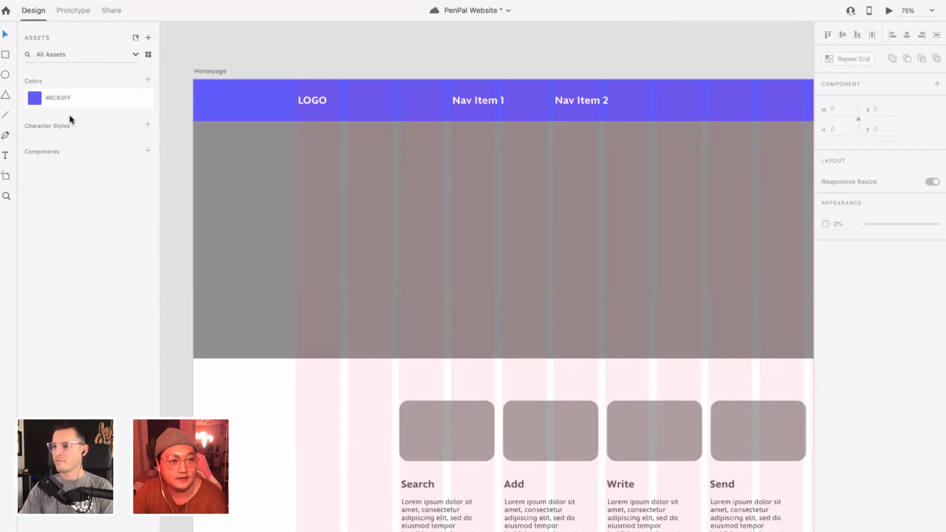
{"action": "scroll", "coordinate": [308, 228], "scroll_direction": "right", "scroll_amount": 1}
{"action": "left_click", "coordinate": [309, 227]}
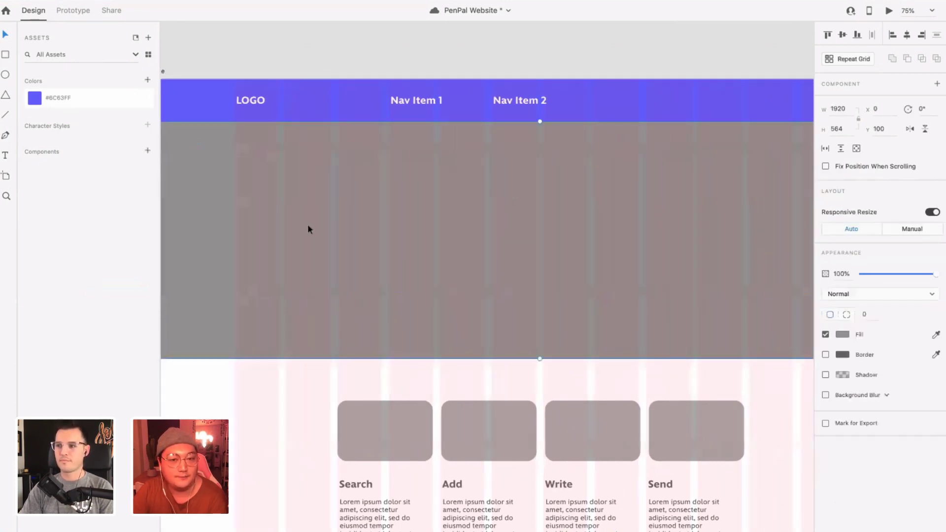
{"action": "mouse_move", "coordinate": [305, 1]}
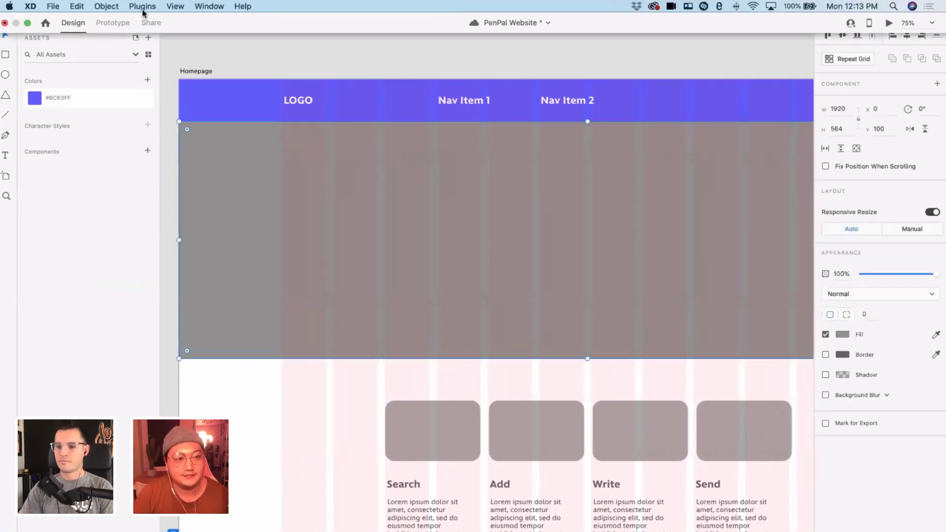
{"action": "left_click", "coordinate": [210, 7]}
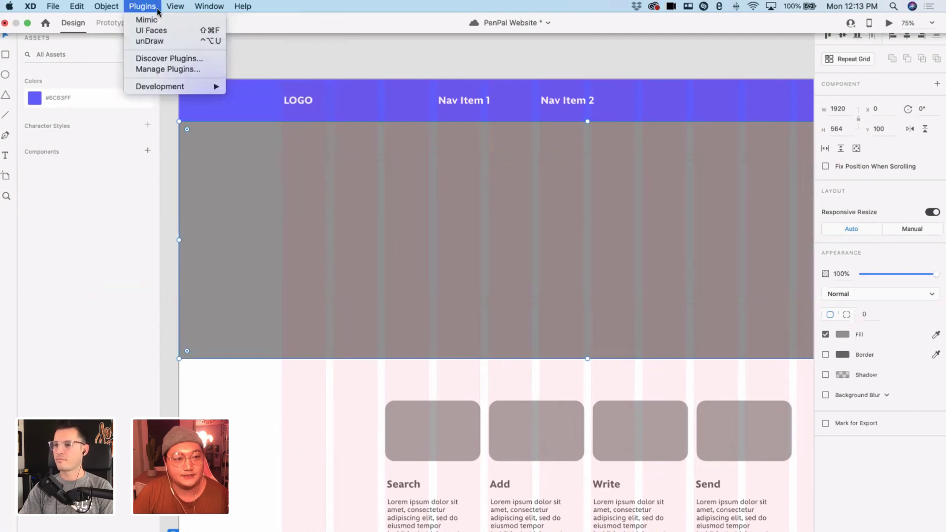
{"action": "left_click", "coordinate": [157, 41]}
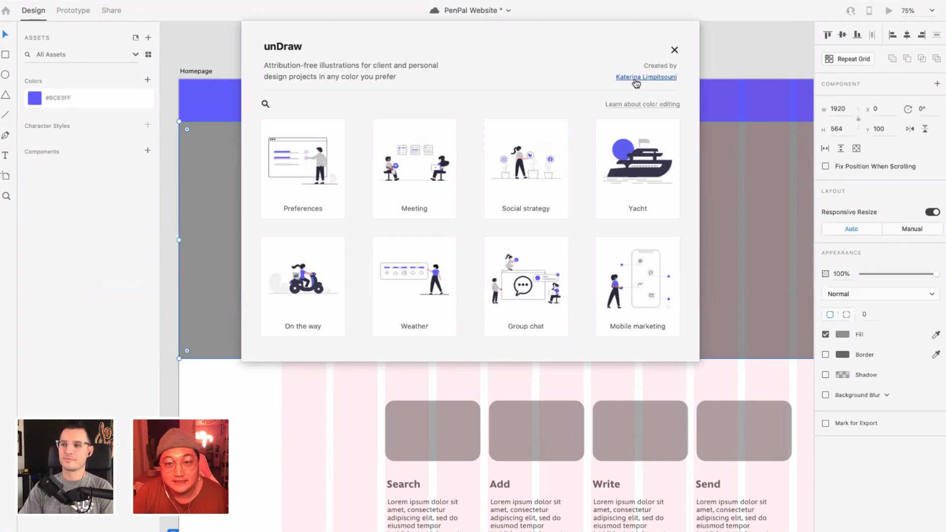
- Search unDraw for letter and copy the Confidential letter illustration to the clipboard
{"action": "left_click", "coordinate": [267, 105]}
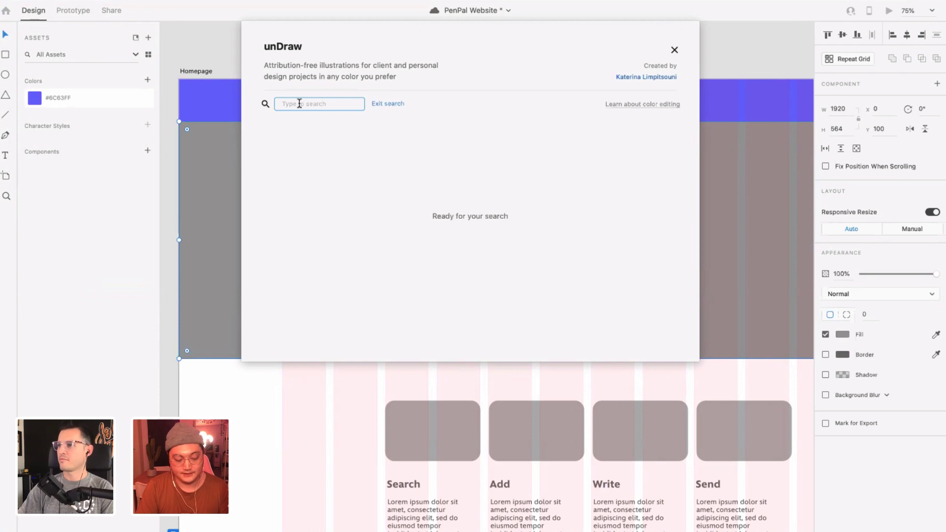
{"action": "type", "text": "letter"}
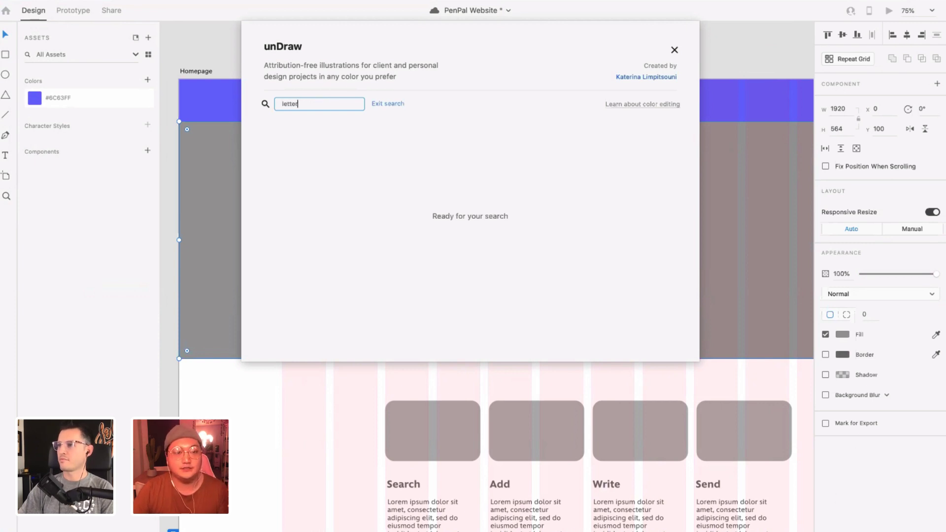
{"action": "key", "text": "Return"}
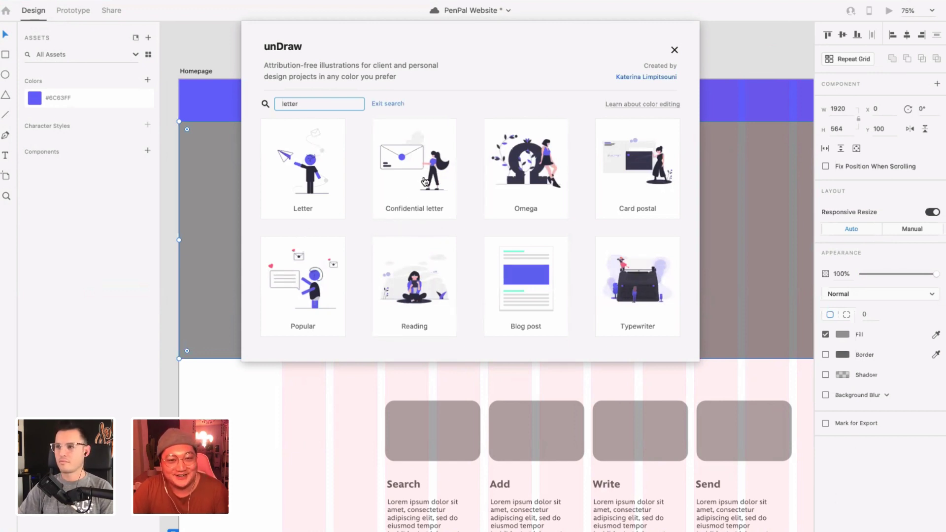
{"action": "left_click", "coordinate": [406, 172]}
{"action": "left_click", "coordinate": [467, 266]}
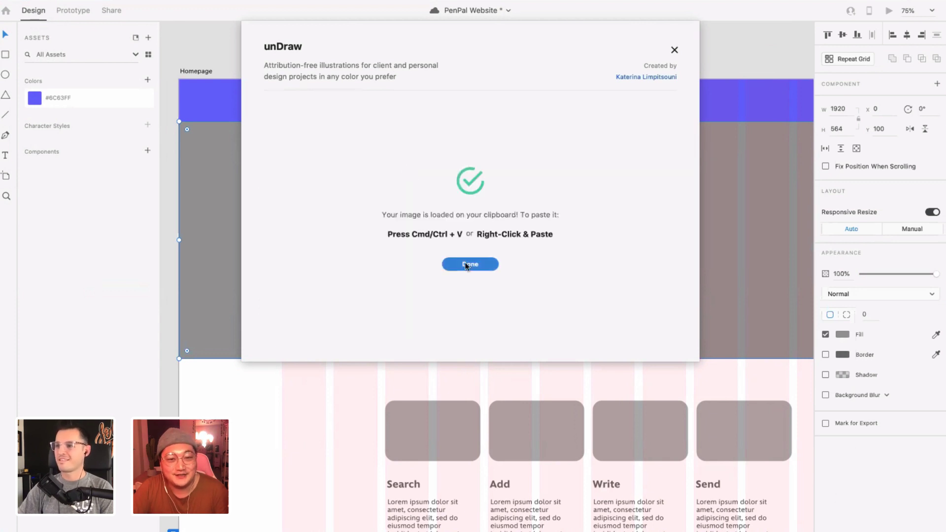
- Paste the illustration into the hero area's right half and scale it down to about 586 by 498
{"action": "scroll", "coordinate": [529, 203], "scroll_direction": "right", "scroll_amount": 5}
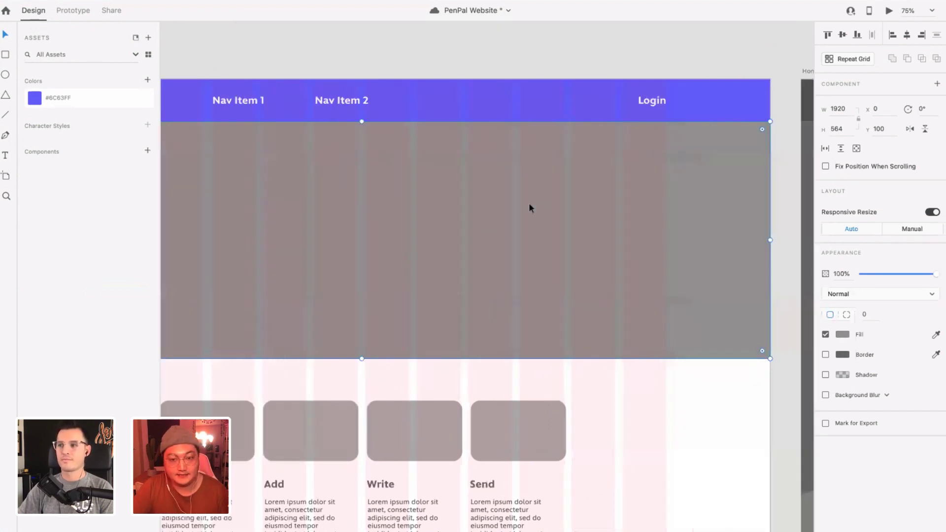
{"action": "key", "text": "ctrl+v"}
{"action": "left_click_drag", "start_coordinate": [537, 402], "coordinate": [564, 311]}
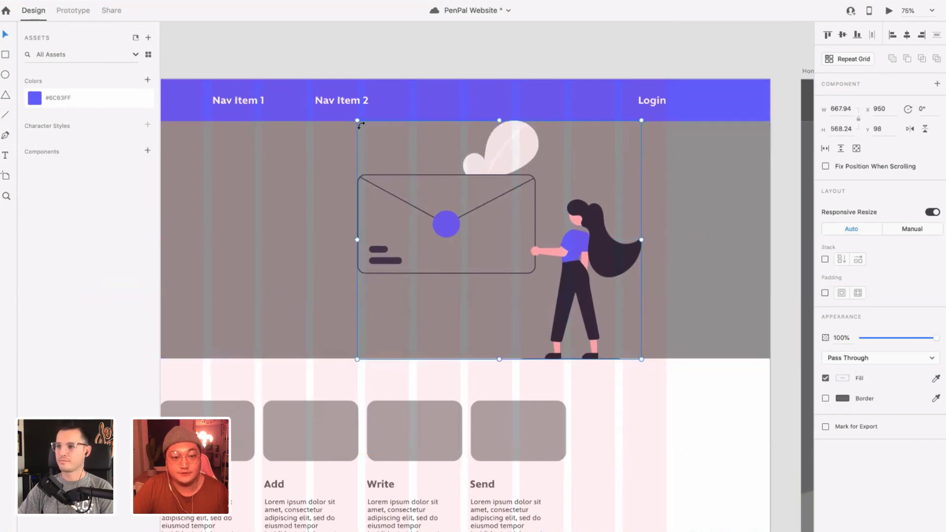
{"action": "left_click_drag", "start_coordinate": [356, 120], "coordinate": [393, 150]}
{"action": "double_click", "coordinate": [584, 290]}
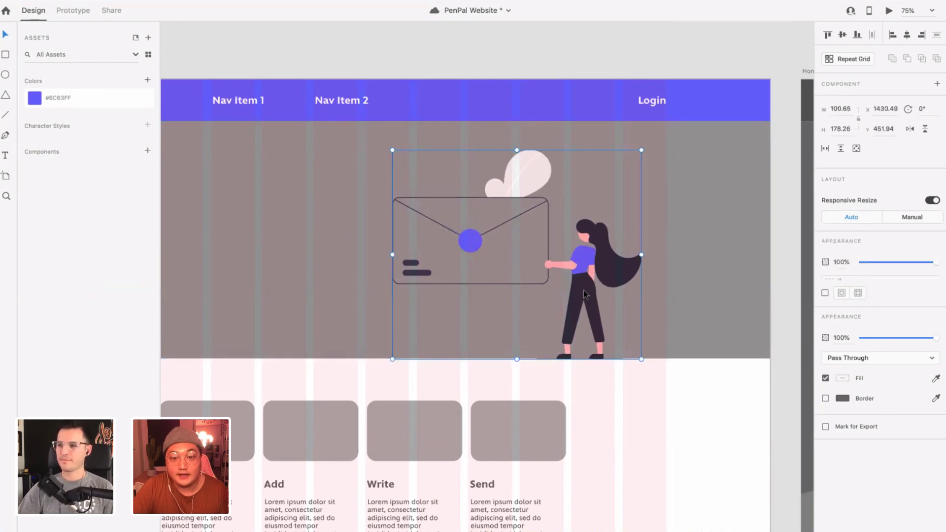
{"action": "left_click_drag", "start_coordinate": [582, 289], "coordinate": [570, 290]}
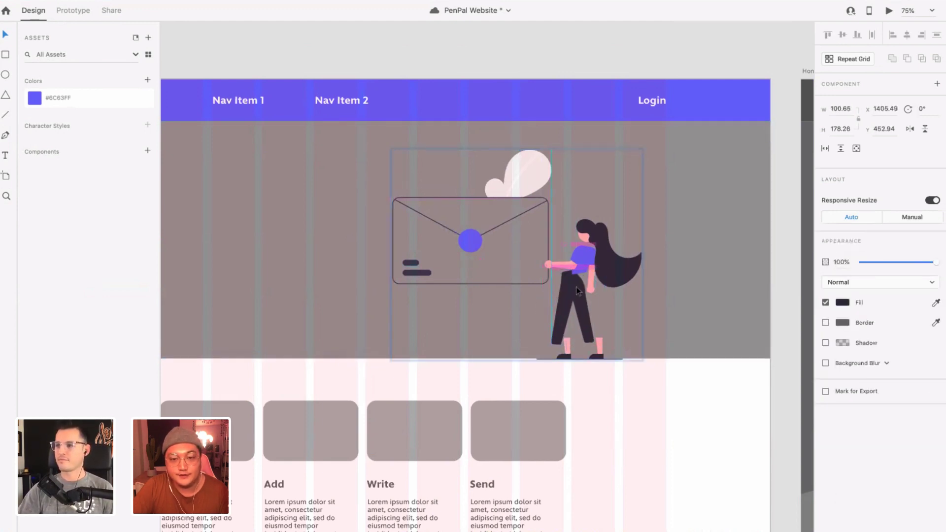
{"action": "key", "text": "ctrl+z"}
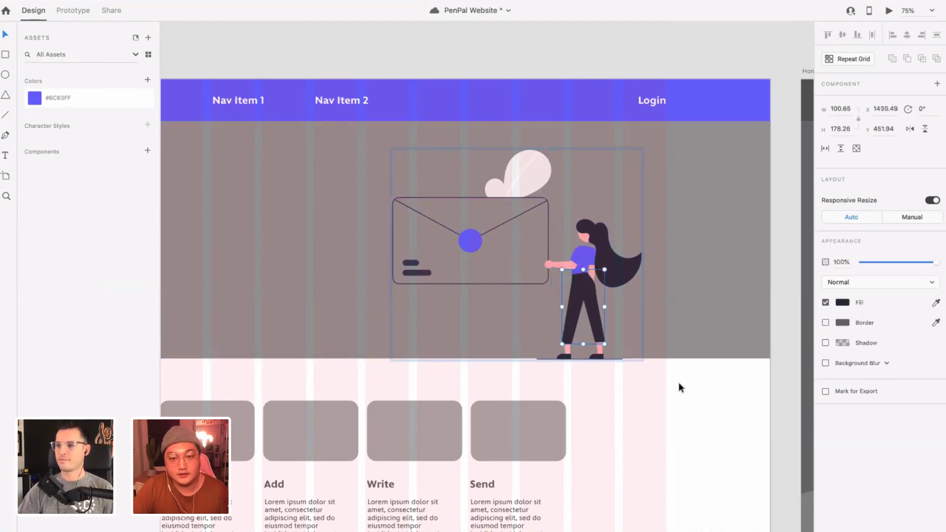
{"action": "left_click", "coordinate": [690, 417]}
- Delete the grey hero rectangle behind the letter illustration
{"action": "scroll", "coordinate": [460, 339], "scroll_direction": "left", "scroll_amount": 3}
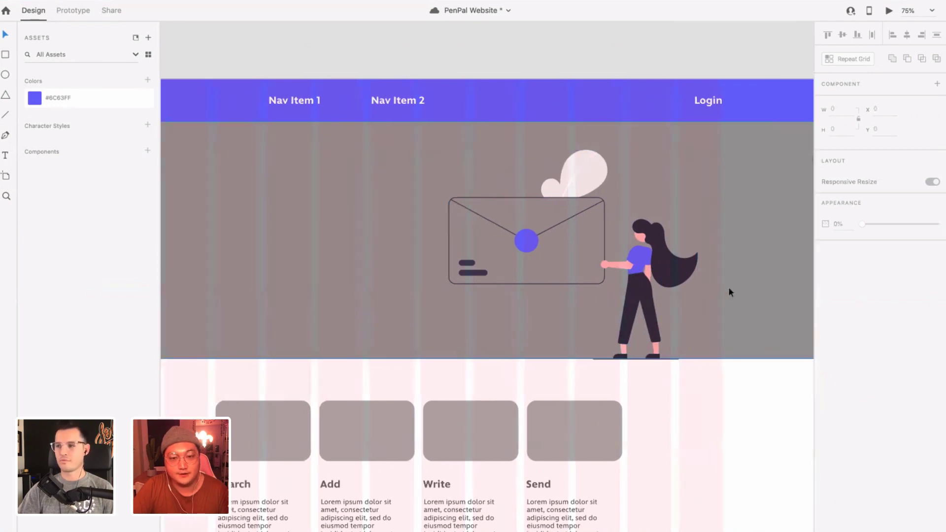
{"action": "scroll", "coordinate": [590, 288], "scroll_direction": "down", "scroll_amount": 2}
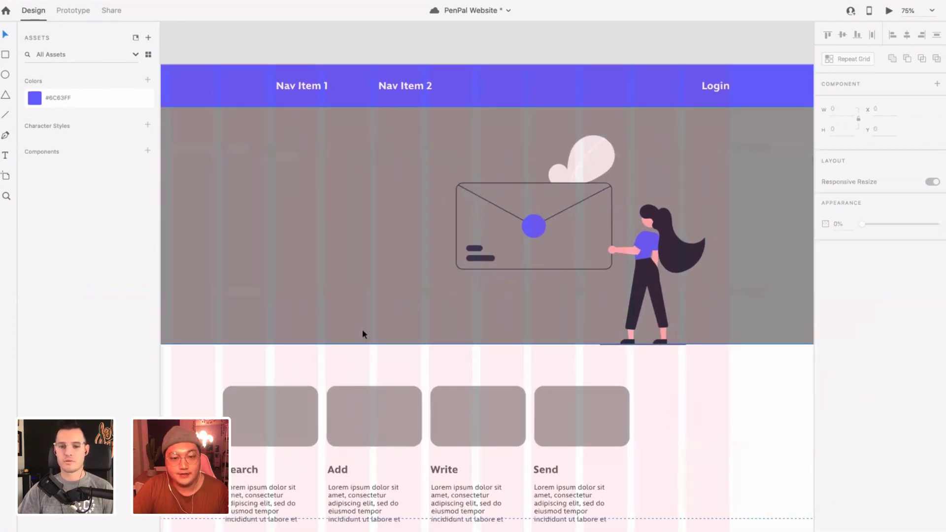
{"action": "scroll", "coordinate": [363, 331], "scroll_direction": "down", "scroll_amount": 5}
{"action": "left_click", "coordinate": [366, 308]}
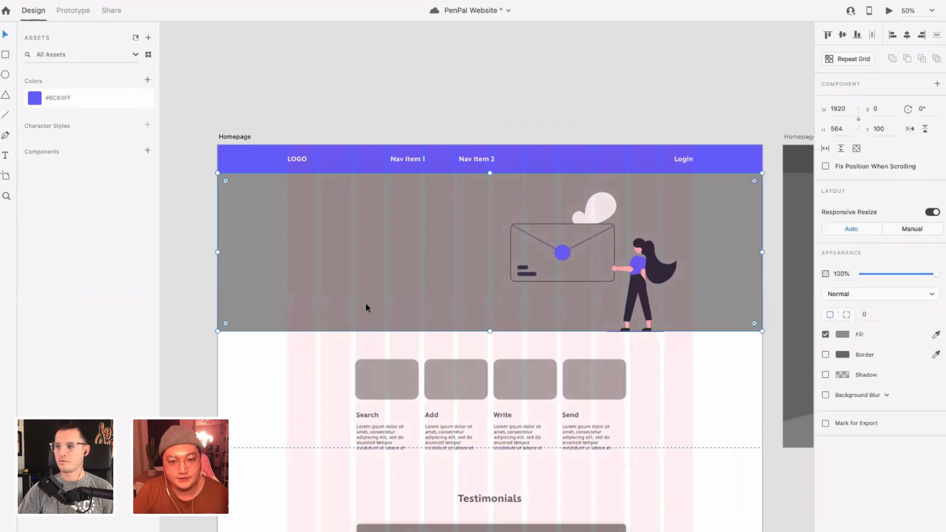
{"action": "key", "text": "Delete"}
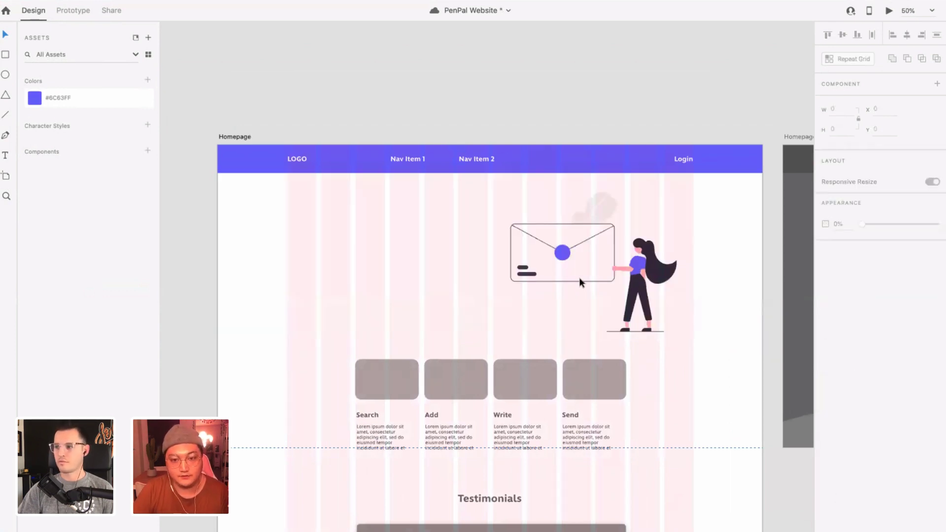
- Select the four feature cards with their text and the Testimonials section, and shift them down together to Y 854
{"action": "scroll", "coordinate": [441, 338], "scroll_direction": "down", "scroll_amount": 5}
{"action": "scroll", "coordinate": [442, 339], "scroll_direction": "down", "scroll_amount": 5}
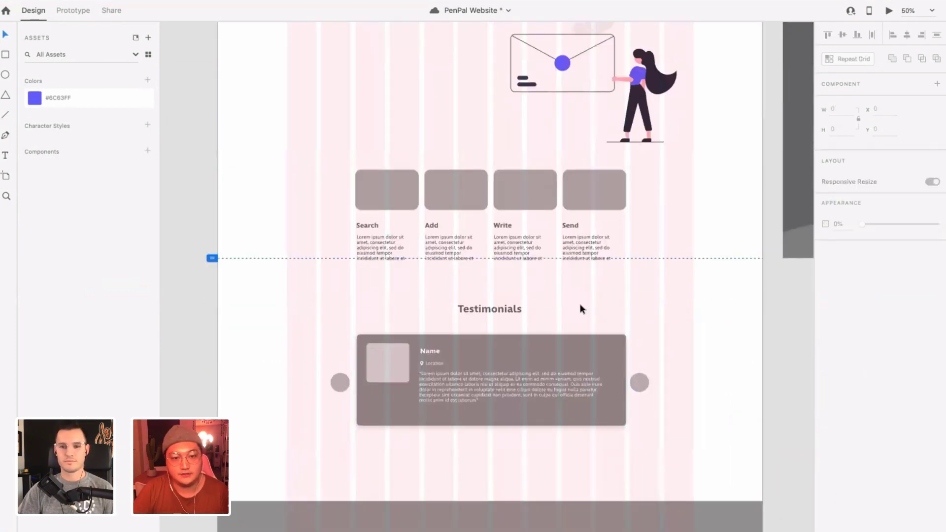
{"action": "left_click_drag", "start_coordinate": [317, 169], "coordinate": [732, 477]}
{"action": "key", "text": "shift+Down"}
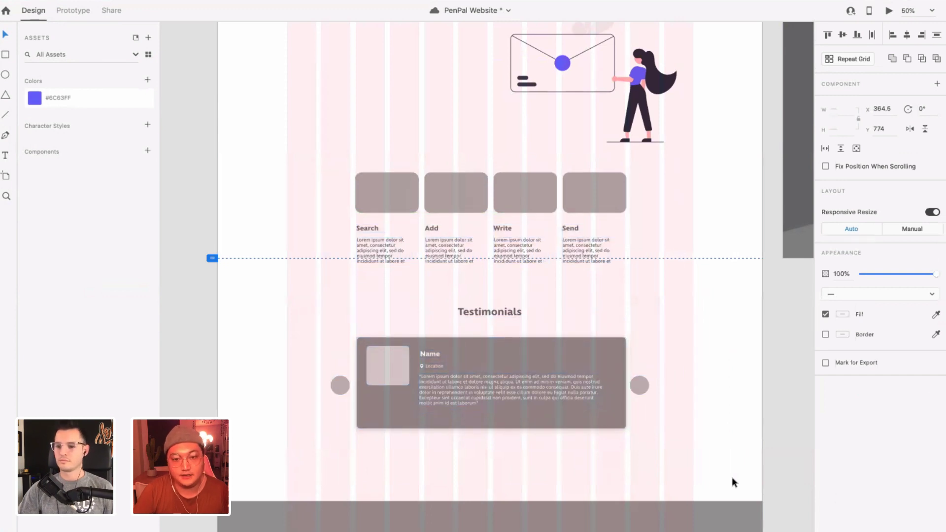
{"action": "key", "text": "shift+Down"}
{"action": "key", "text": "shift+Down"}
{"action": "key", "text": "shift+Down"}
{"action": "key", "text": "shift+Down"}
{"action": "key", "text": "shift+Down"}
{"action": "key", "text": "shift+Down"}
{"action": "key", "text": "shift+Down"}
{"action": "key", "text": "shift+Down"}
{"action": "scroll", "coordinate": [674, 340], "scroll_direction": "up", "scroll_amount": 7}
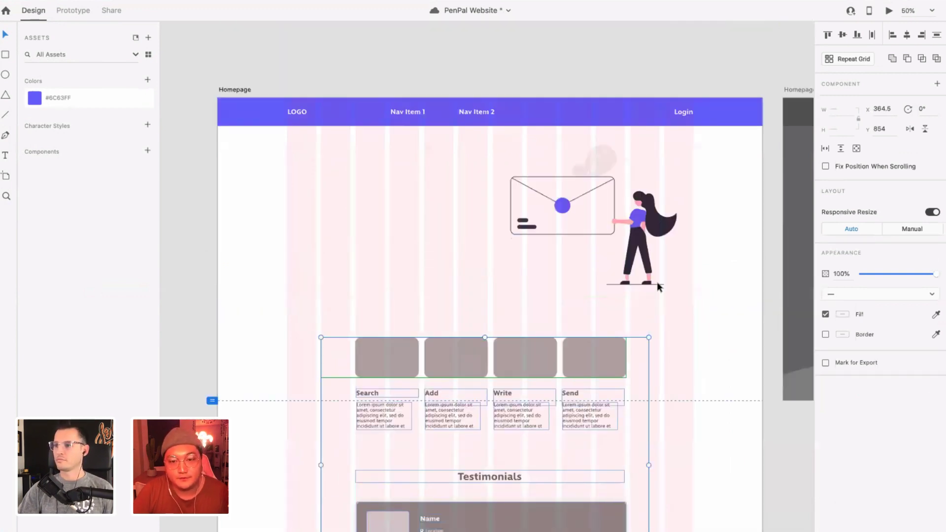
- Flip the letter illustration horizontally and deselect it
{"action": "left_click", "coordinate": [637, 265]}
{"action": "key", "text": "super+equal"}
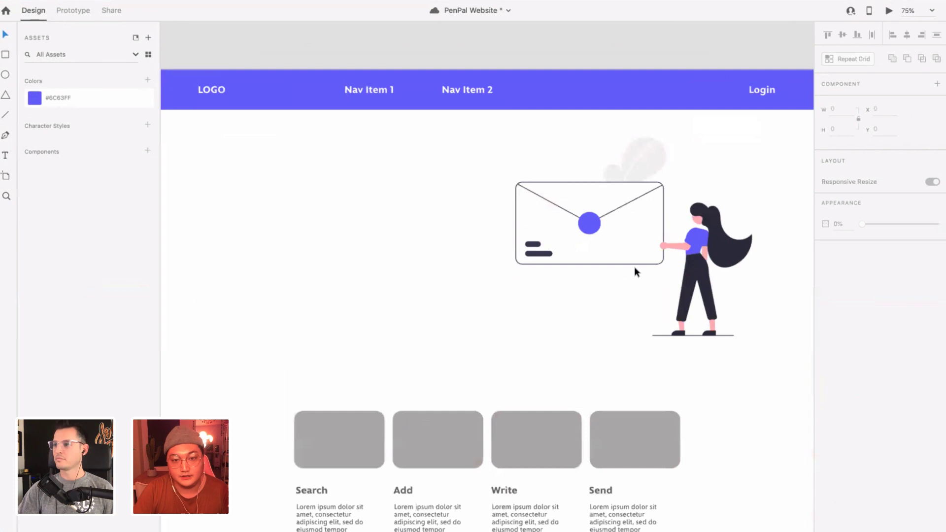
{"action": "left_click", "coordinate": [635, 269]}
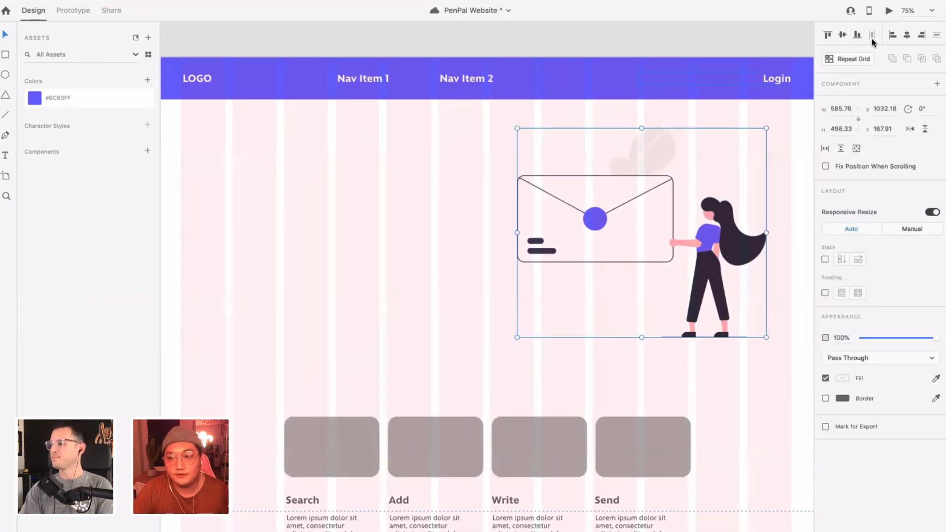
{"action": "left_click", "coordinate": [909, 136]}
{"action": "left_click", "coordinate": [379, 244]}
- Move the flipped illustration to the first grid column at about X 243, Y 243
{"action": "scroll", "coordinate": [383, 243], "scroll_direction": "left", "scroll_amount": 3}
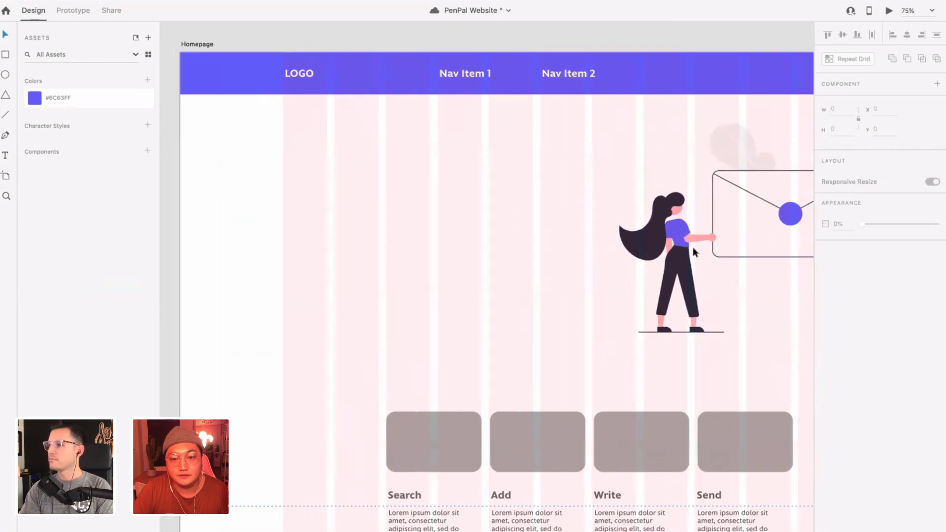
{"action": "left_click_drag", "start_coordinate": [694, 253], "coordinate": [350, 281]}
{"action": "scroll", "coordinate": [562, 262], "scroll_direction": "right", "scroll_amount": 3}
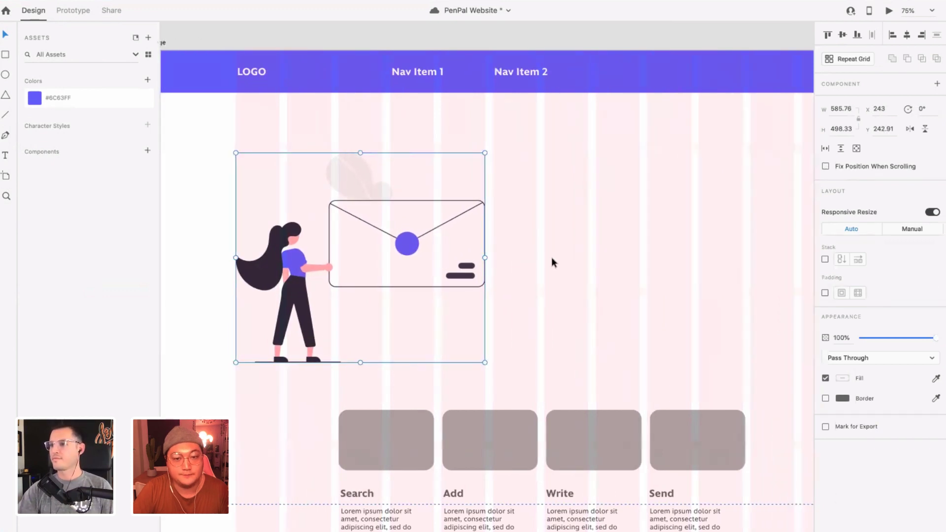
{"action": "left_click", "coordinate": [551, 257]}
- Duplicate the LOGO text into the empty hero area at X 1071, Y 362 and fill the copy with dark grey #333
{"action": "left_click", "coordinate": [260, 74]}
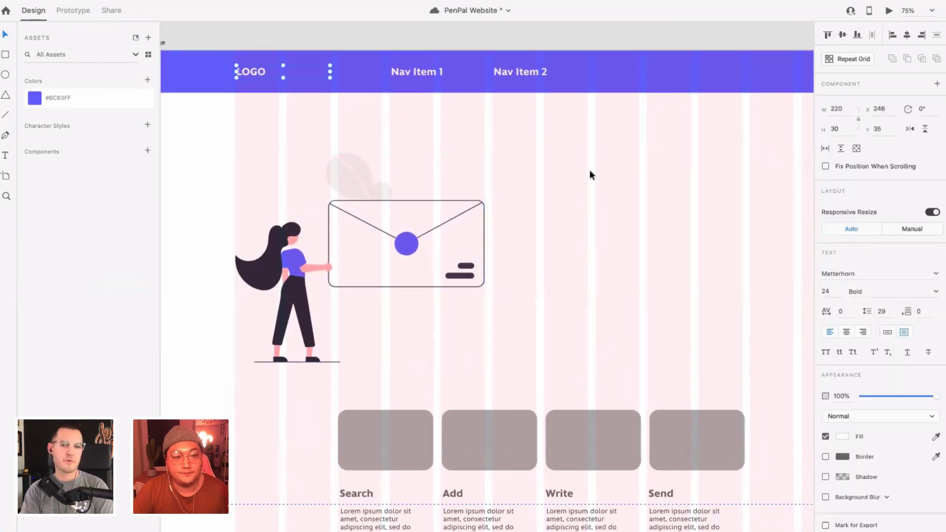
{"action": "left_click", "coordinate": [622, 209]}
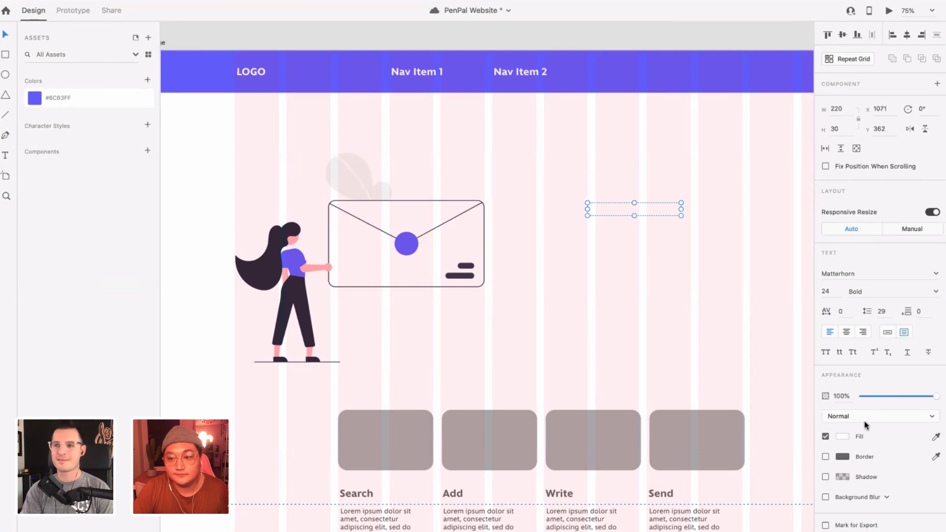
{"action": "left_click", "coordinate": [843, 436]}
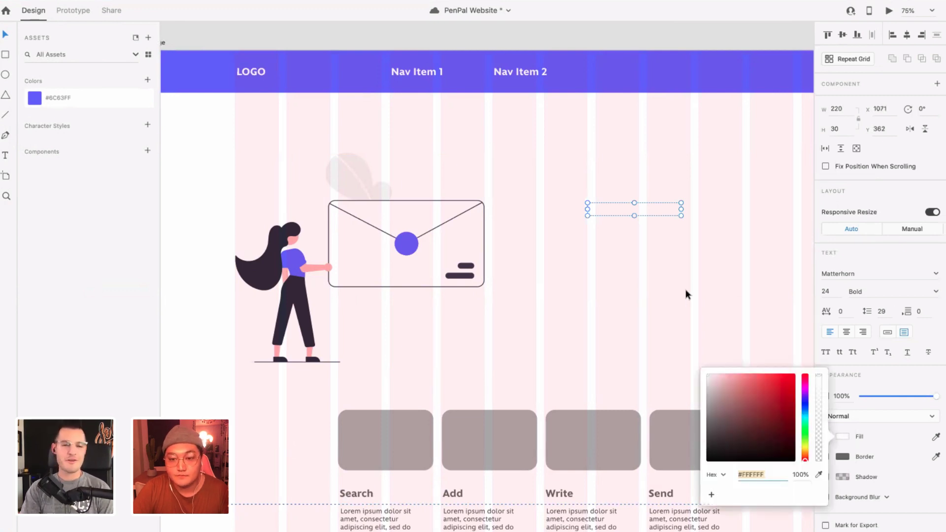
{"action": "type", "text": "333"}
{"action": "key", "text": "Return"}
{"action": "left_click", "coordinate": [633, 233]}
- Set the hero text copy's font size to 36 and enlarge its text box to about 472 by 221
{"action": "left_click", "coordinate": [614, 212]}
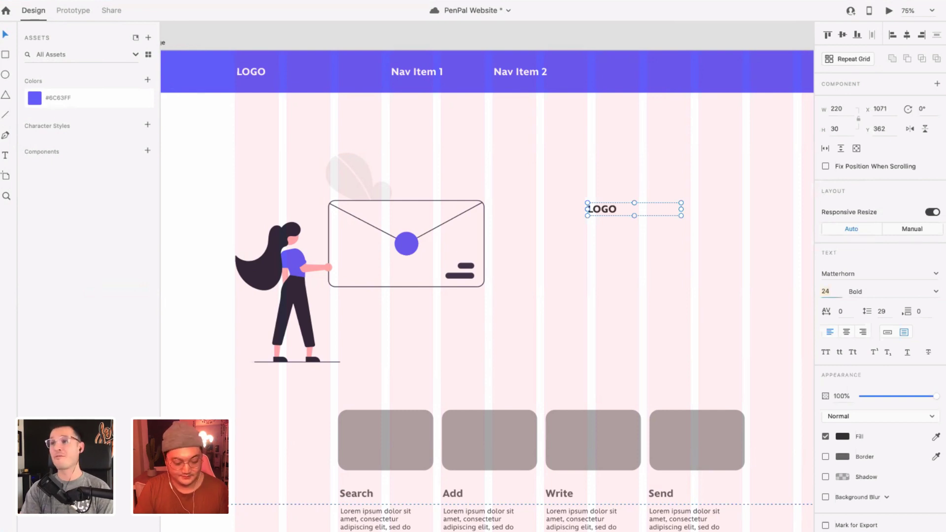
{"action": "key", "text": "Return"}
{"action": "left_click", "coordinate": [639, 210]}
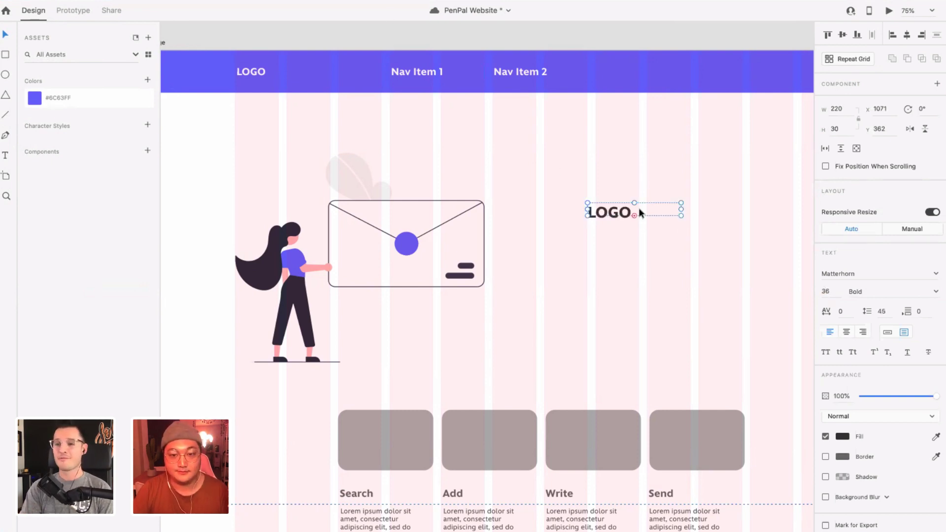
- Change the hero text to PenPal Website and move it to about X 960, Y 287
{"action": "double_click", "coordinate": [620, 217]}
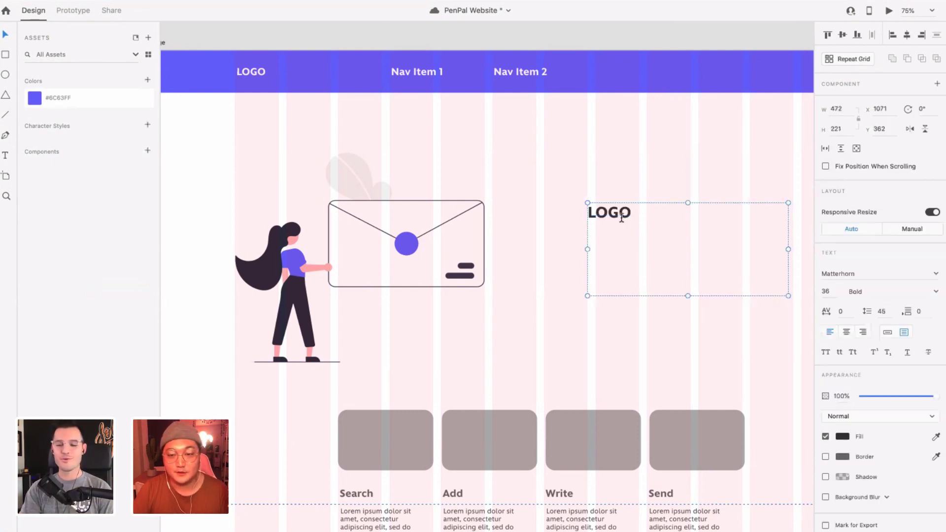
{"action": "type", "text": "Pen"}
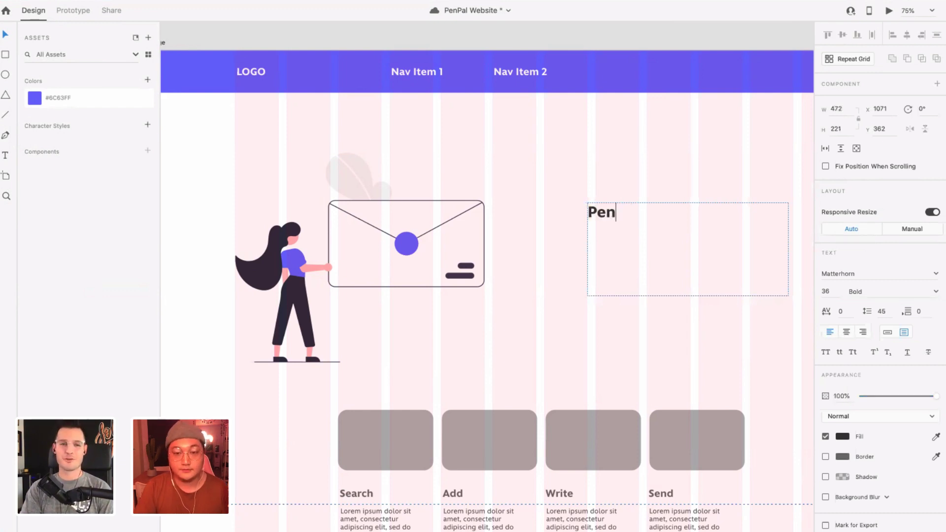
{"action": "type", "text": "Pal Website"}
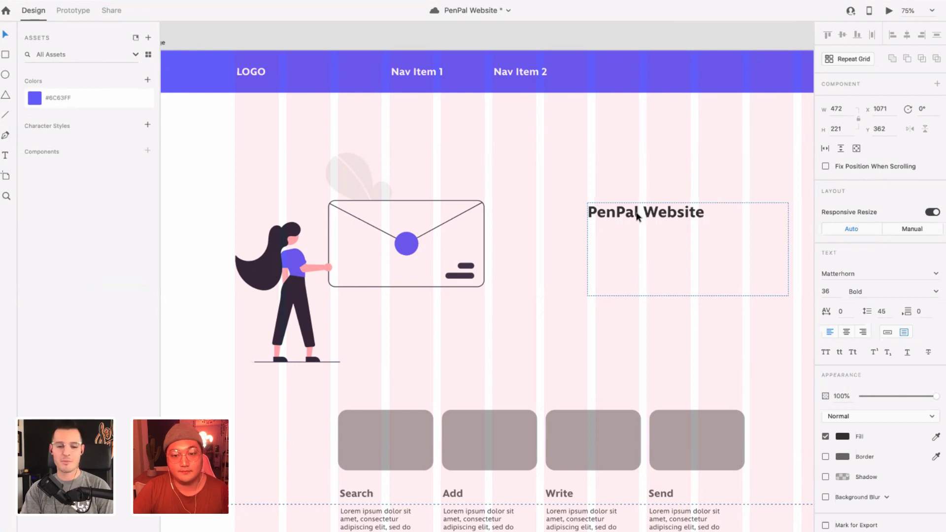
{"action": "key", "text": "Escape"}
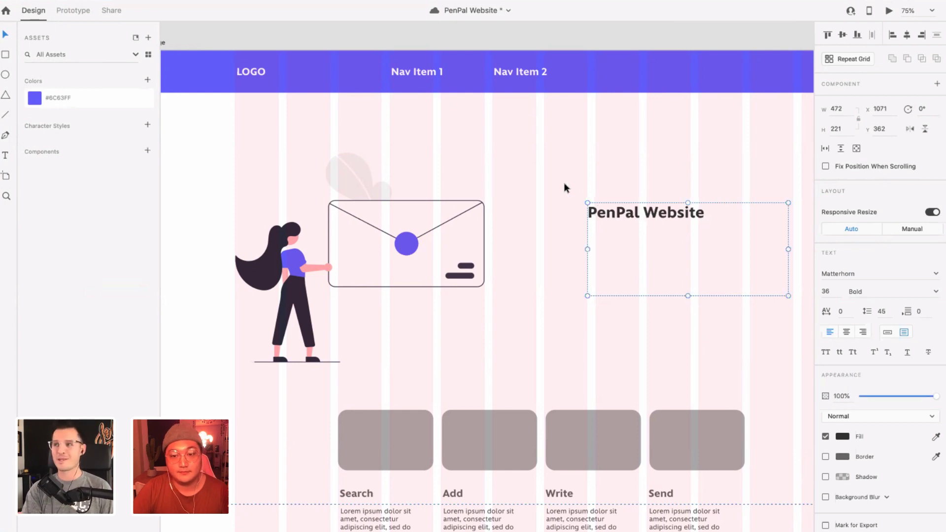
{"action": "left_click_drag", "start_coordinate": [622, 213], "coordinate": [469, 234]}
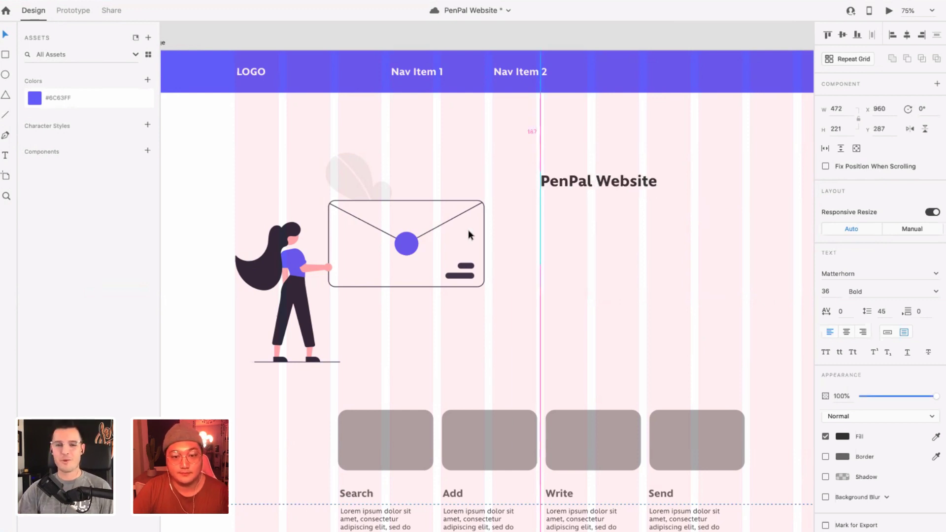
- Move the PenPal Website hero heading to X 969, Y 274 and reduce its text box height to 67
{"action": "left_click", "coordinate": [430, 235]}
{"action": "left_click_drag", "start_coordinate": [577, 184], "coordinate": [580, 190]}
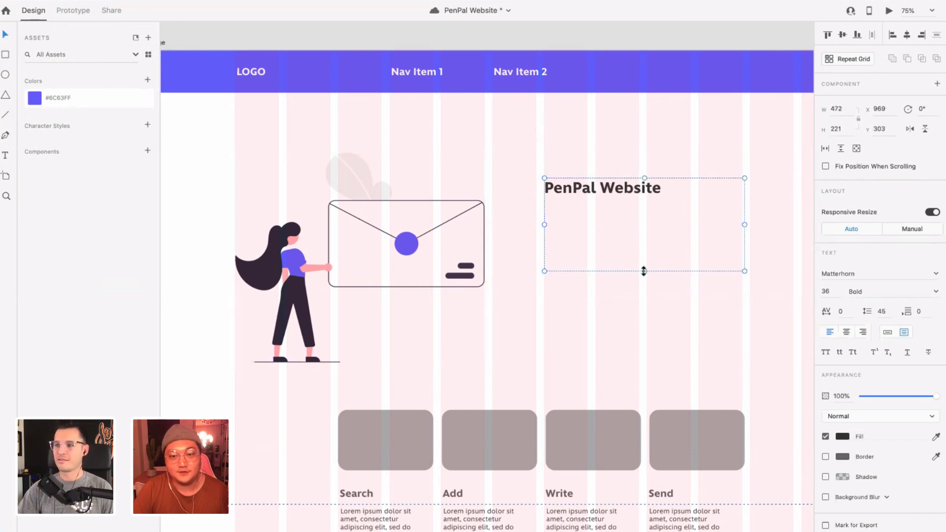
{"action": "left_click_drag", "start_coordinate": [643, 271], "coordinate": [617, 180]}
{"action": "left_click", "coordinate": [634, 217]}
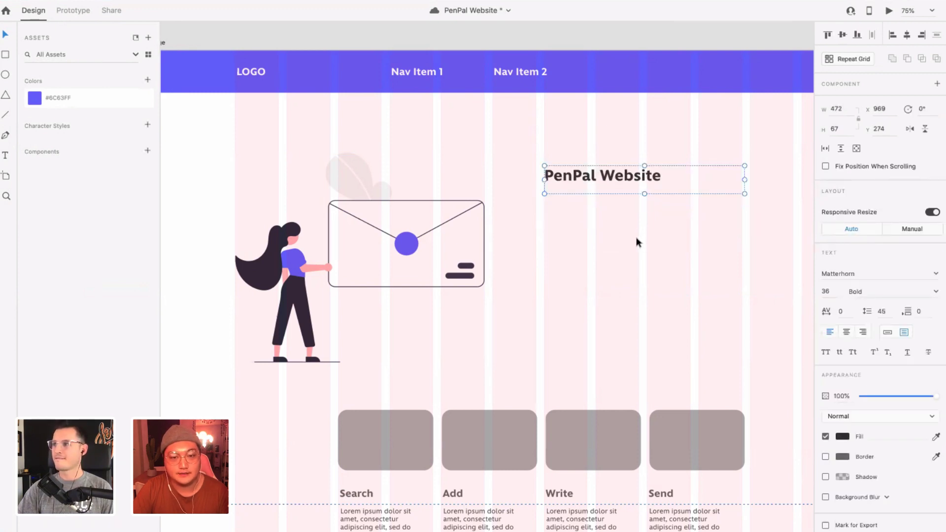
{"action": "left_click", "coordinate": [636, 243]}
- Duplicate the PenPal Website heading directly beneath itself at Y 330 and shorten the original's text box to 56
{"action": "scroll", "coordinate": [635, 242], "scroll_direction": "right", "scroll_amount": 2}
{"action": "left_click", "coordinate": [562, 178]}
{"action": "left_click_drag", "start_coordinate": [560, 187], "coordinate": [563, 201]}
{"action": "left_click", "coordinate": [590, 181]}
{"action": "left_click", "coordinate": [584, 197]}
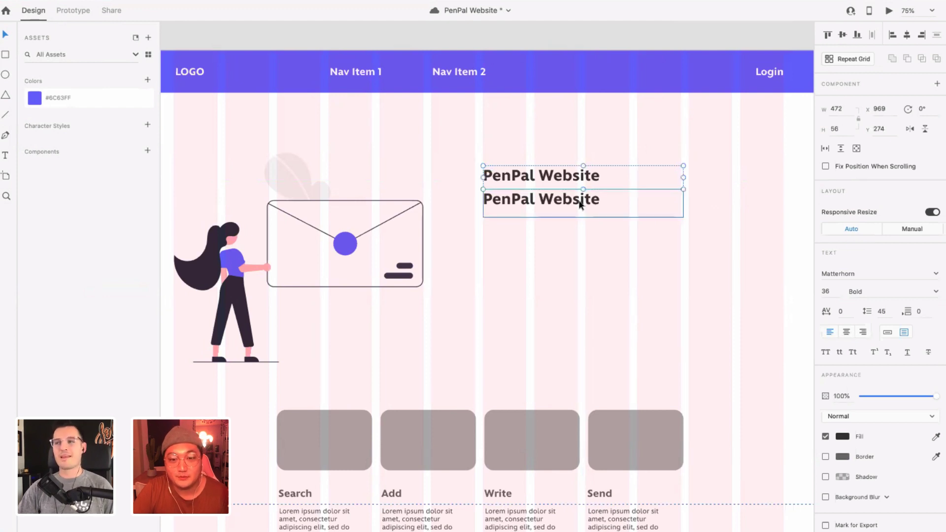
- Set the duplicated heading text to size 16 Regular and extend its text box to about 259 high
{"action": "double_click", "coordinate": [584, 198]}
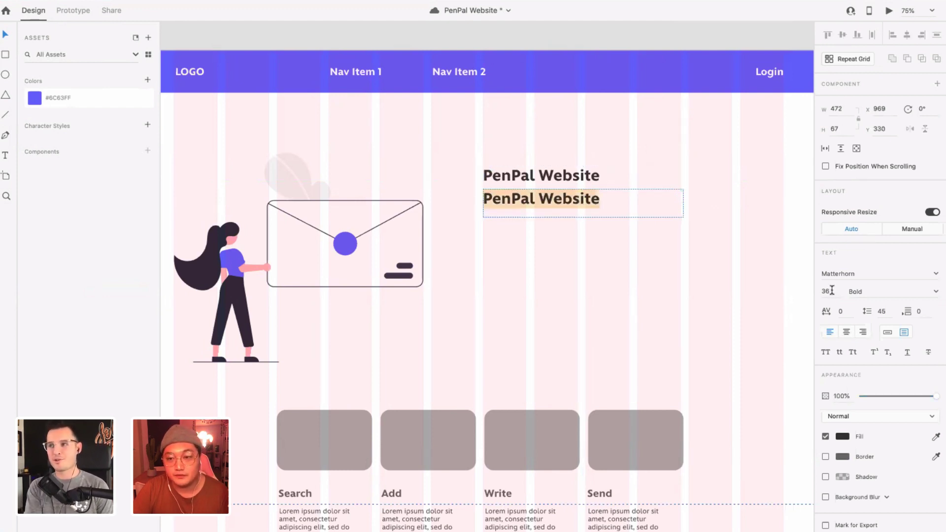
{"action": "left_click_drag", "start_coordinate": [832, 291], "coordinate": [797, 294]}
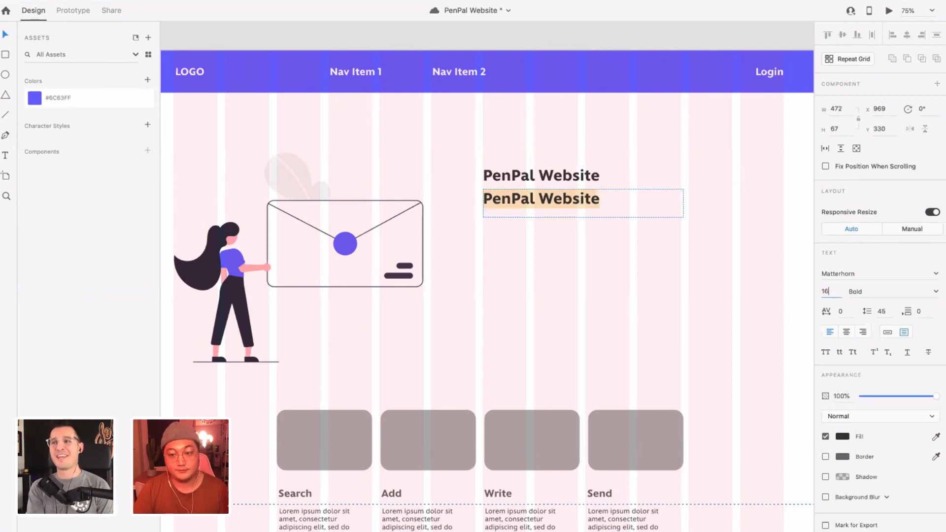
{"action": "type", "text": "16"}
{"action": "key", "text": "Return"}
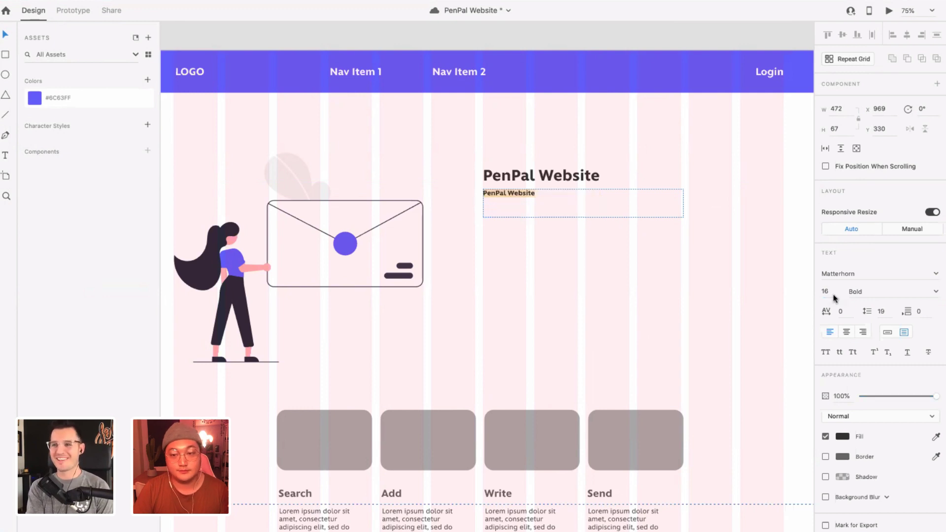
{"action": "left_click", "coordinate": [936, 291]}
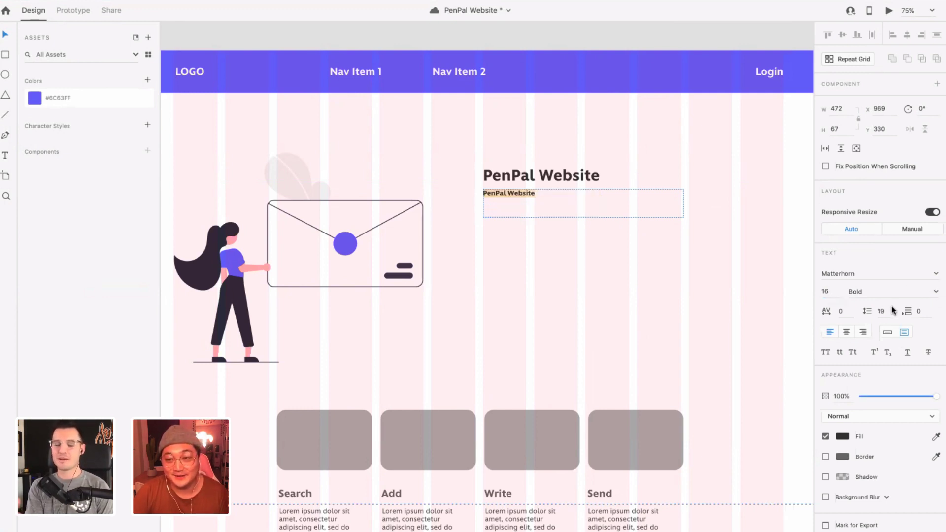
{"action": "left_click", "coordinate": [890, 305]}
{"action": "key", "text": "Escape"}
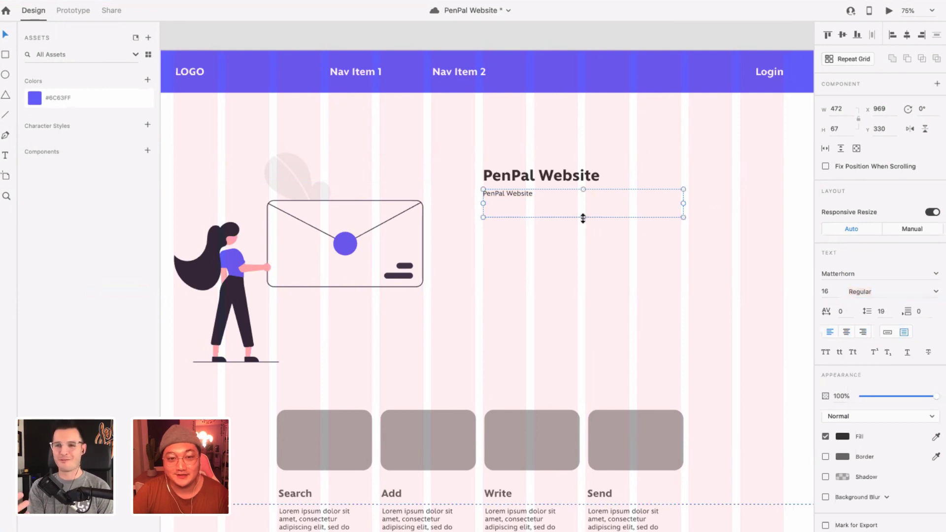
{"action": "left_click_drag", "start_coordinate": [583, 219], "coordinate": [583, 298]}
- Replace the small text under the hero heading with the lorem ipsum paragraph copied from the testimonial card
{"action": "scroll", "coordinate": [341, 373], "scroll_direction": "down", "scroll_amount": 5}
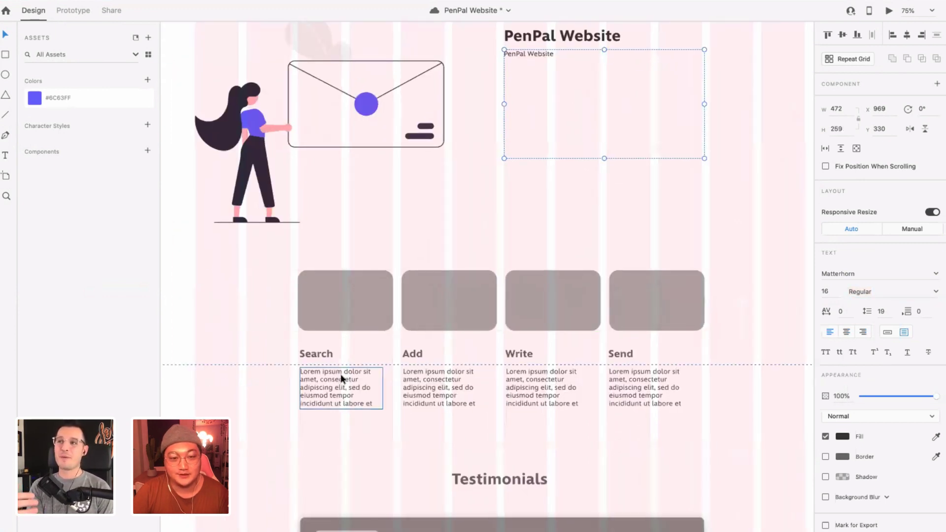
{"action": "scroll", "coordinate": [341, 374], "scroll_direction": "down", "scroll_amount": 3}
{"action": "double_click", "coordinate": [474, 481]}
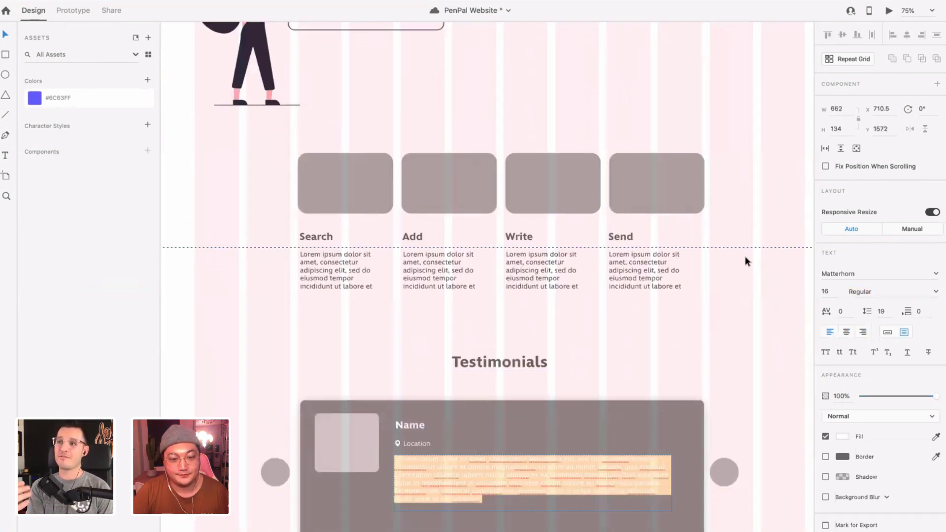
{"action": "key", "text": "ctrl+c"}
{"action": "key", "text": "Escape"}
{"action": "scroll", "coordinate": [521, 323], "scroll_direction": "up", "scroll_amount": 10}
{"action": "double_click", "coordinate": [522, 323]}
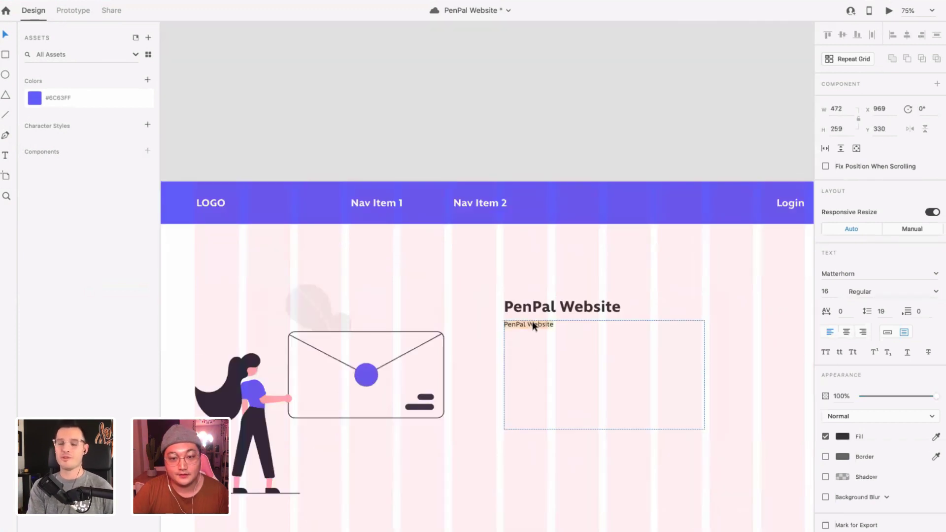
{"action": "key", "text": "ctrl+v"}
{"action": "key", "text": "Escape"}
- Delete the closing and opening quotation marks from the hero paragraph
{"action": "double_click", "coordinate": [591, 376]}
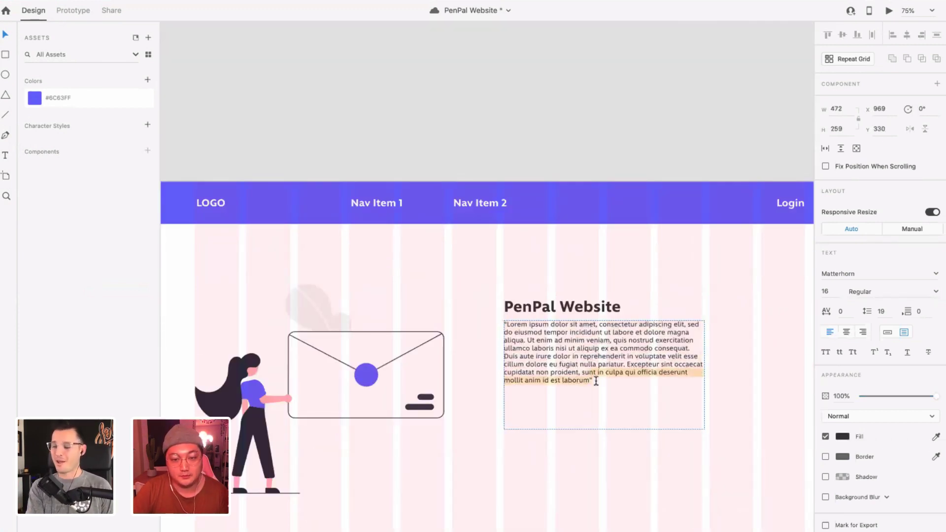
{"action": "left_click", "coordinate": [592, 380]}
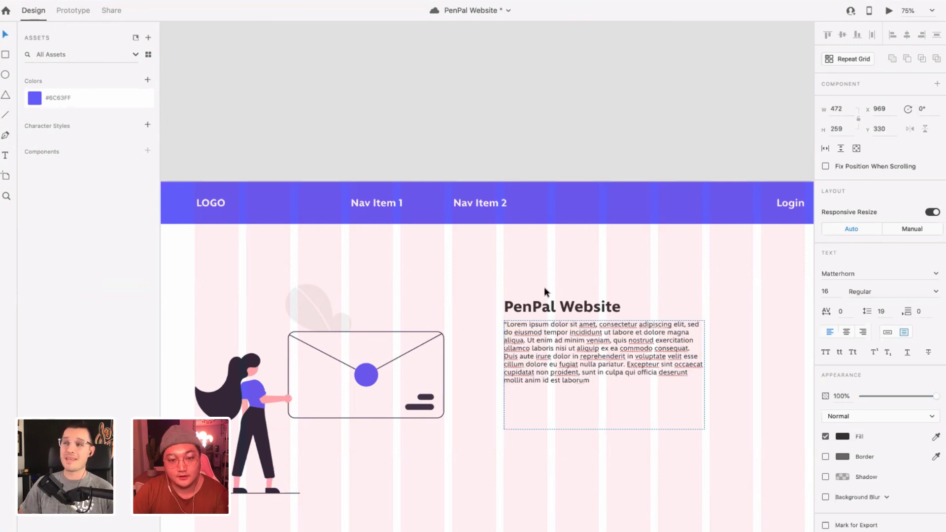
{"action": "key", "text": "ctrl+Home"}
{"action": "key", "text": "Delete"}
{"action": "key", "text": "Escape"}
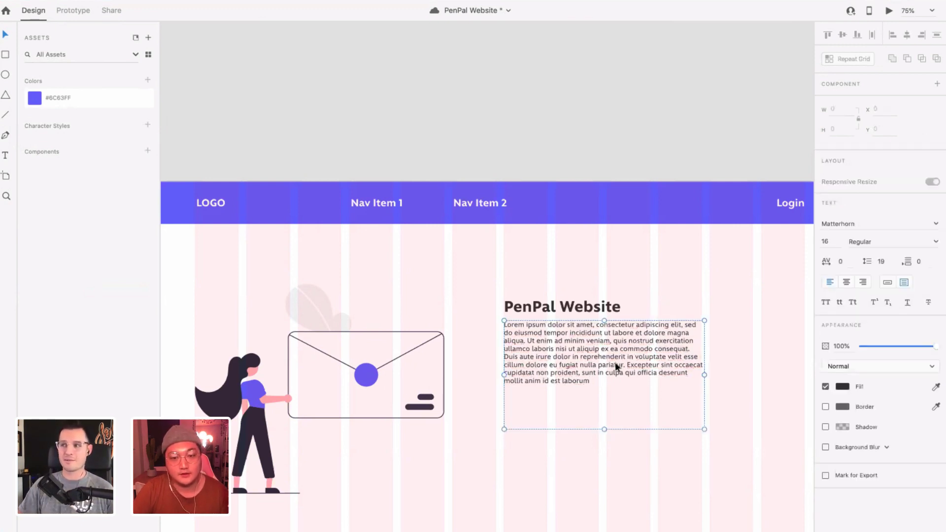
- Shift the hero paragraph slightly down from the heading and switch the PenPal Website heading to auto width
{"action": "left_click_drag", "start_coordinate": [606, 327], "coordinate": [605, 330]}
{"action": "left_click", "coordinate": [607, 308]}
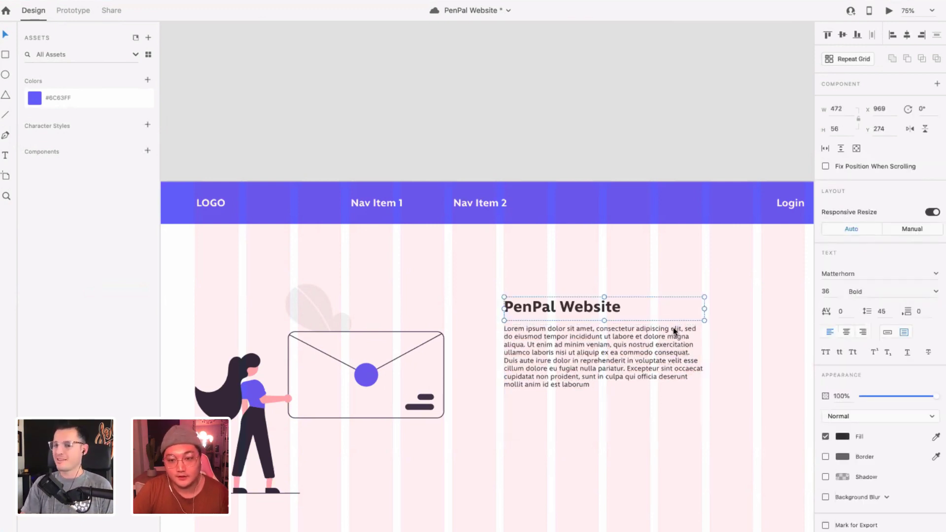
{"action": "left_click", "coordinate": [890, 332]}
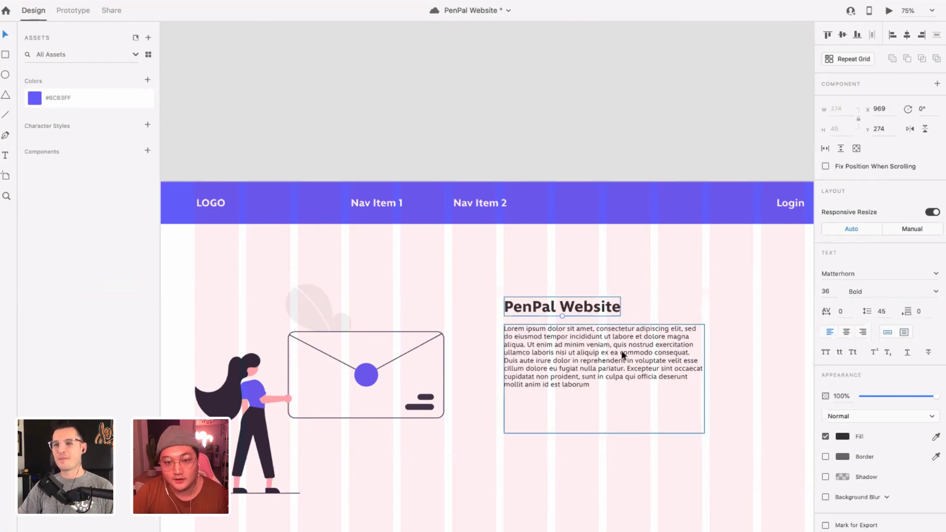
{"action": "left_click_drag", "start_coordinate": [621, 353], "coordinate": [623, 349]}
- Move the hero heading and paragraph down together so that the heading sits at X 969, Y 301
{"action": "left_click_drag", "start_coordinate": [581, 272], "coordinate": [551, 364]}
{"action": "mouse_move", "coordinate": [567, 378]}
{"action": "left_mouse_down"}
{"action": "mouse_move", "coordinate": [573, 408]}
{"action": "mouse_move", "coordinate": [575, 384]}
{"action": "left_mouse_up"}
{"action": "scroll", "coordinate": [656, 404], "scroll_direction": "down", "scroll_amount": 3}
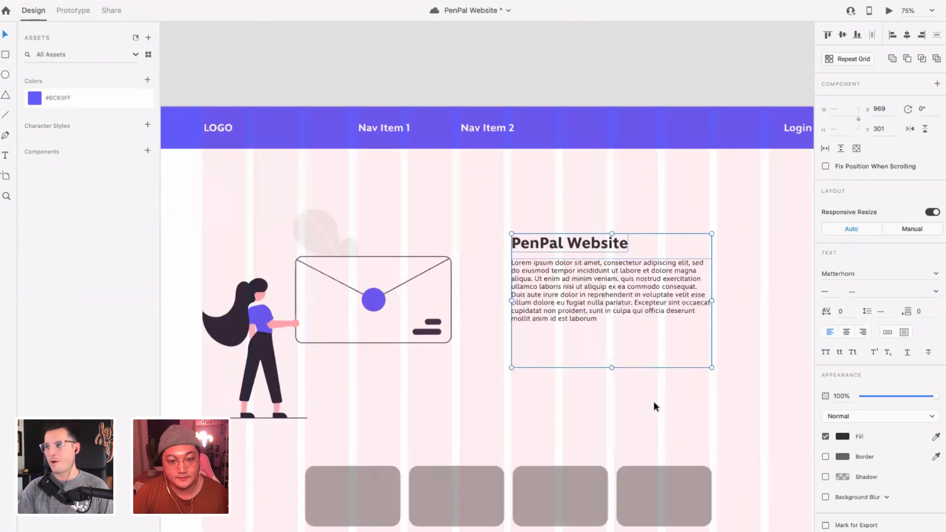
{"action": "scroll", "coordinate": [656, 402], "scroll_direction": "down", "scroll_amount": 1}
{"action": "scroll", "coordinate": [611, 338], "scroll_direction": "down", "scroll_amount": 2}
{"action": "left_click", "coordinate": [608, 335]}
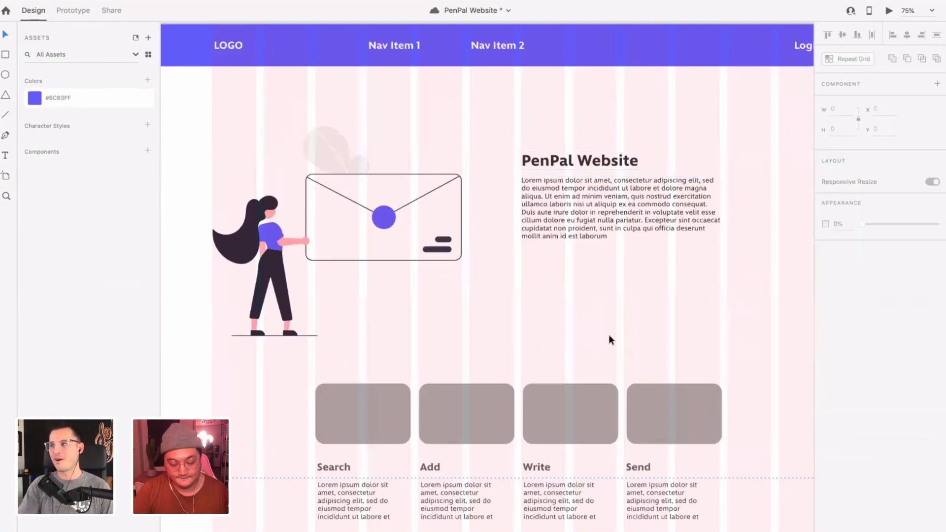
- Move the row of four grey cards with their Search, Add, Write and Send texts down to Y 904
{"action": "key", "text": "super+minus"}
{"action": "key", "text": "super+minus"}
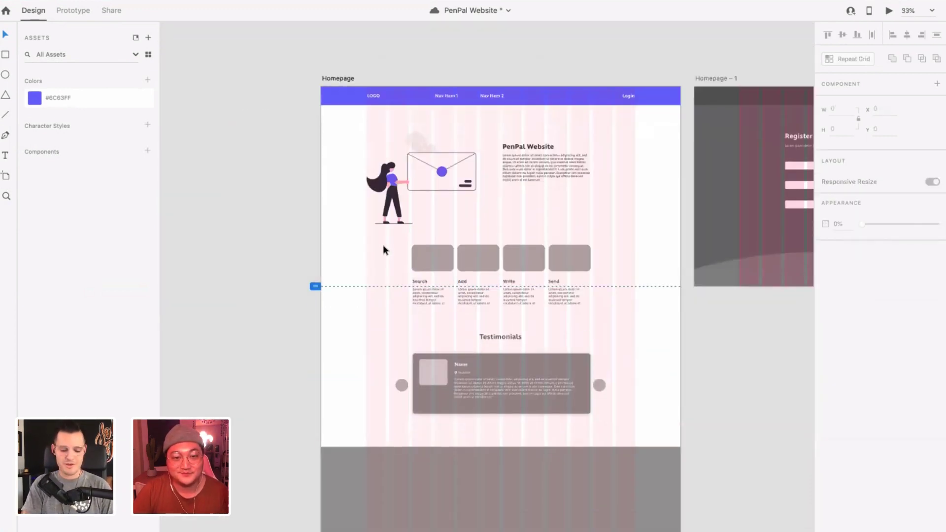
{"action": "left_click_drag", "start_coordinate": [380, 242], "coordinate": [669, 306]}
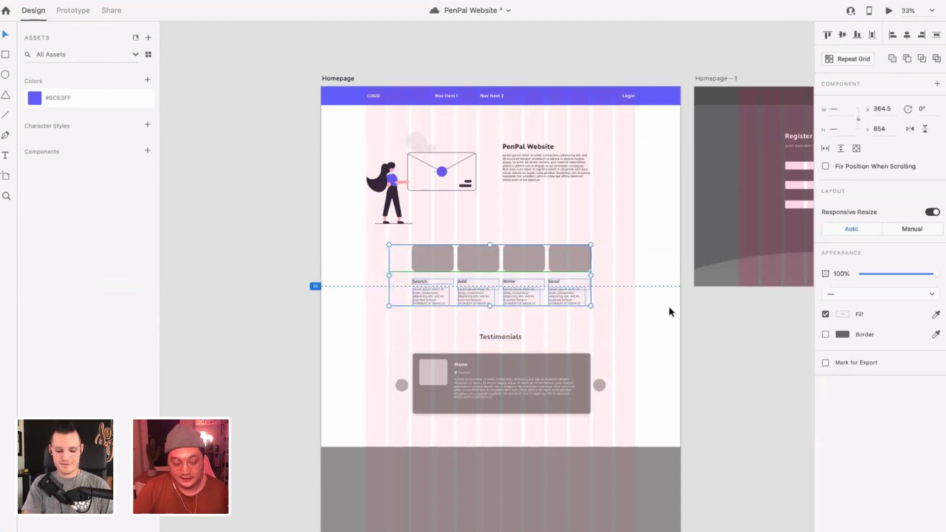
{"action": "key", "text": "shift+Down"}
{"action": "key", "text": "shift+Down"}
{"action": "key", "text": "shift+Down"}
{"action": "key", "text": "shift+Down"}
{"action": "key", "text": "shift+Down"}
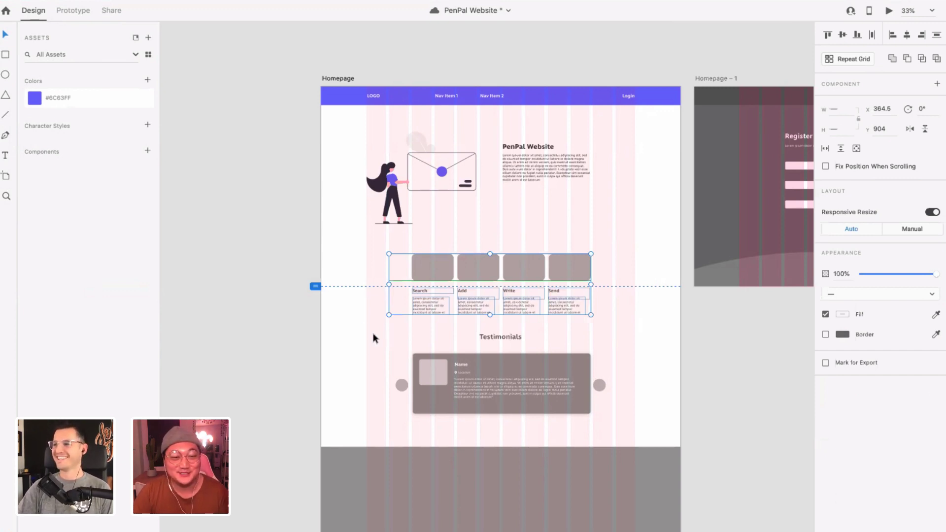
- Move the whole Testimonials section, including its heading, card and side circles, down to Y 1428
{"action": "left_click", "coordinate": [643, 419]}
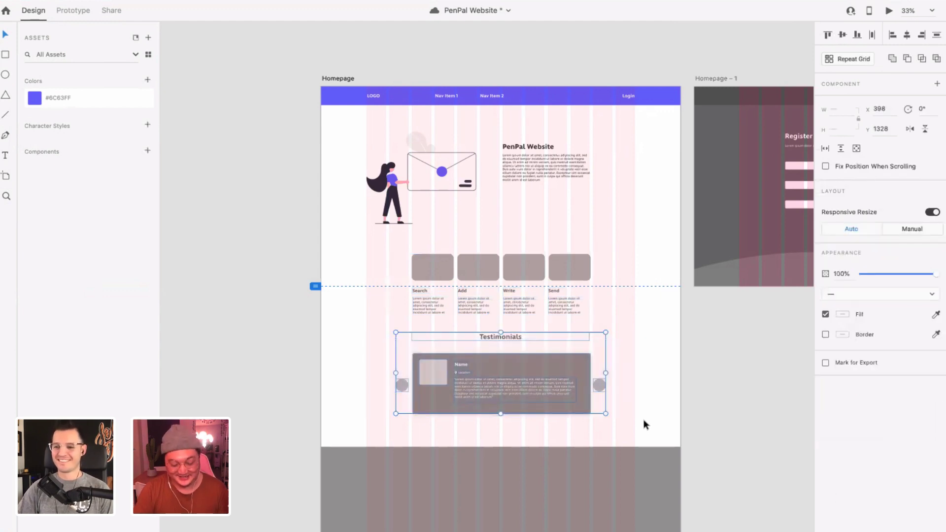
{"action": "key", "text": "shift+Down"}
{"action": "key", "text": "shift+Down"}
{"action": "key", "text": "shift+Down"}
{"action": "key", "text": "shift+Down"}
{"action": "key", "text": "shift+Down"}
{"action": "key", "text": "shift+Down"}
{"action": "key", "text": "shift+Down"}
{"action": "key", "text": "shift+Down"}
{"action": "key", "text": "shift+Down"}
{"action": "key", "text": "shift+Down"}
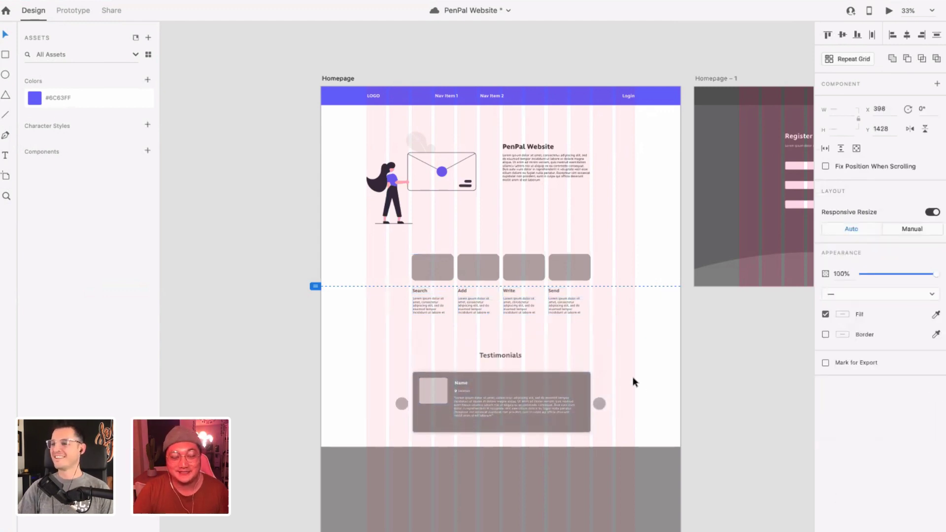
{"action": "key", "text": "ctrl+equal"}
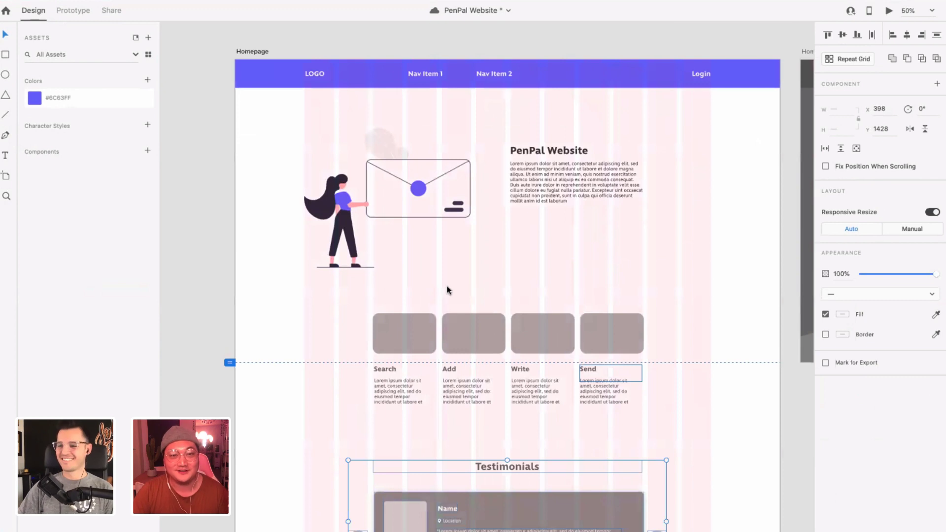
{"action": "left_click", "coordinate": [148, 6]}
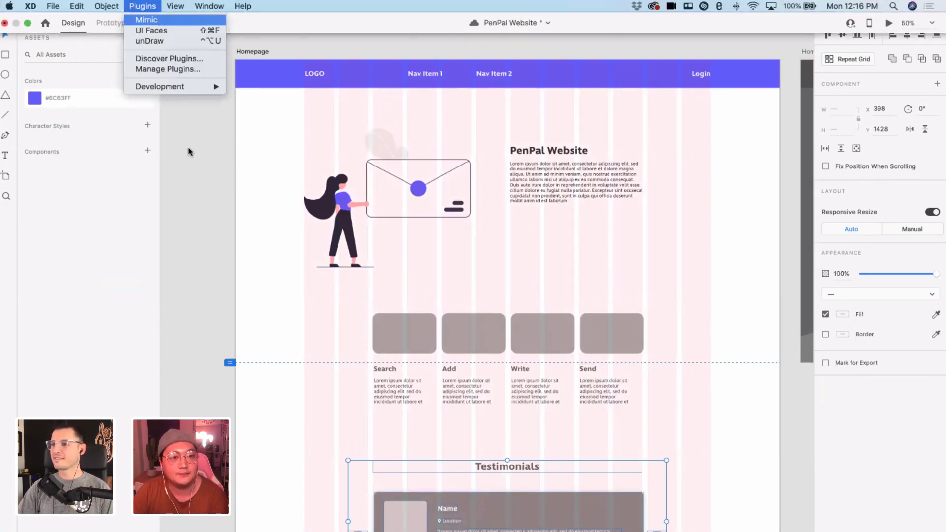
{"action": "left_click", "coordinate": [200, 179]}
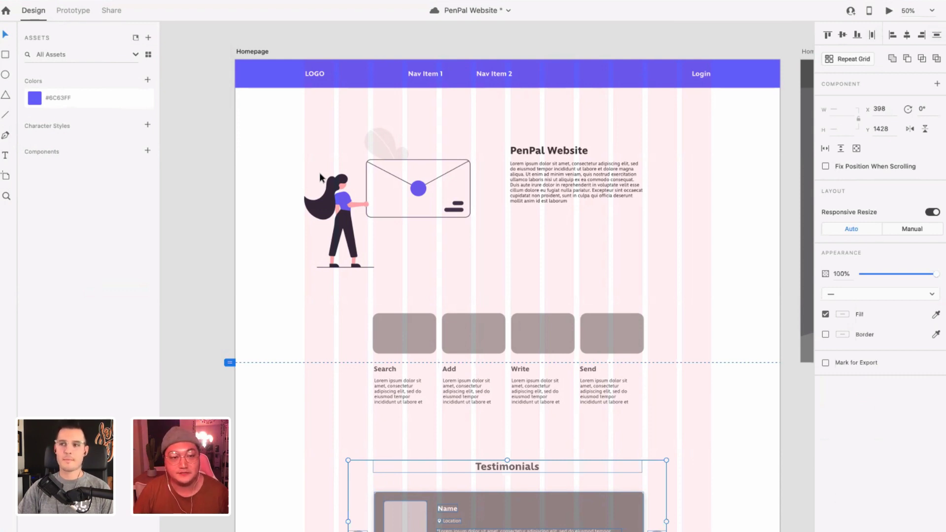
- Save the PenPal Website document
{"action": "key", "text": "super+s"}
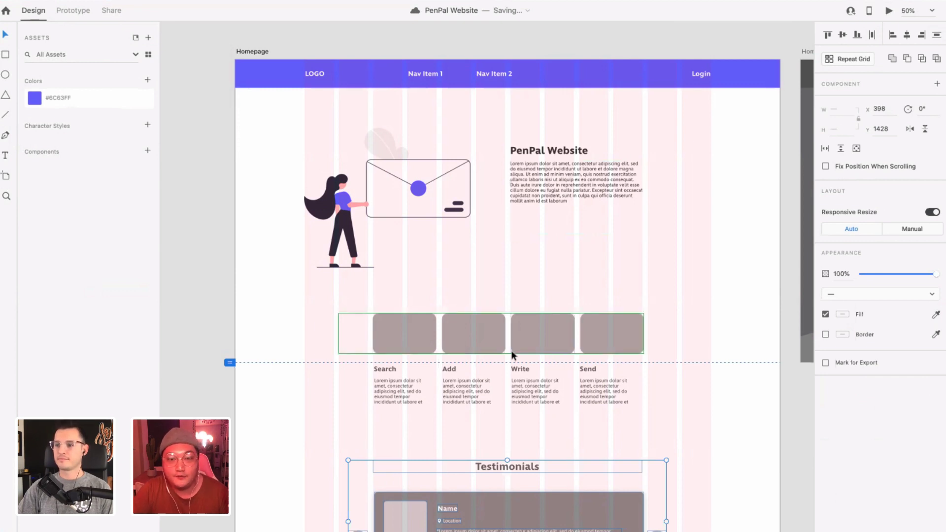
{"action": "scroll", "coordinate": [507, 352], "scroll_direction": "down", "scroll_amount": 1}
{"action": "scroll", "coordinate": [506, 353], "scroll_direction": "up", "scroll_amount": 1}
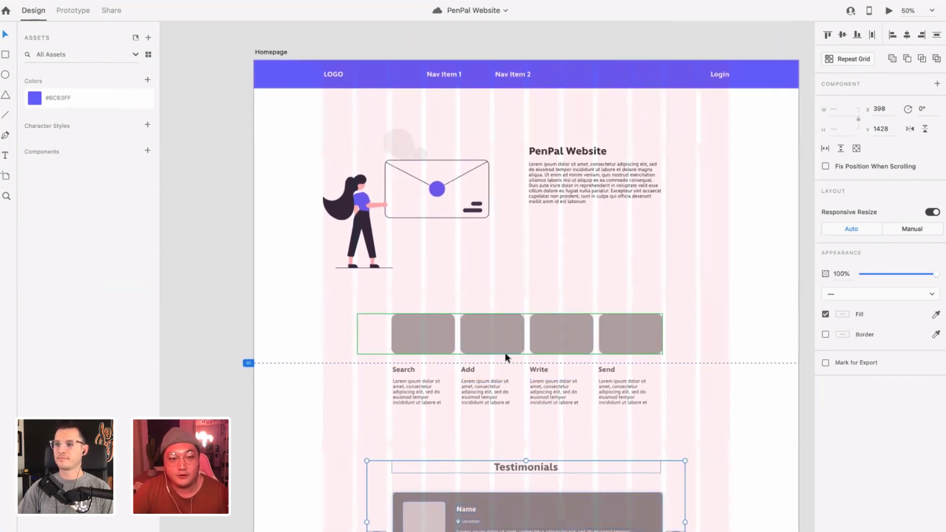
{"action": "scroll", "coordinate": [539, 330], "scroll_direction": "up", "scroll_amount": 2}
{"action": "scroll", "coordinate": [540, 330], "scroll_direction": "right", "scroll_amount": 1}
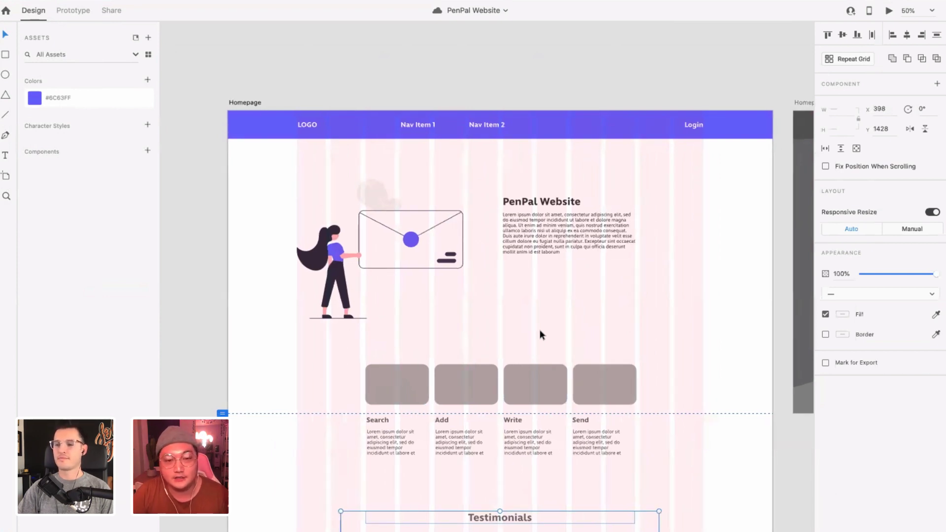
{"action": "left_click", "coordinate": [378, 390]}
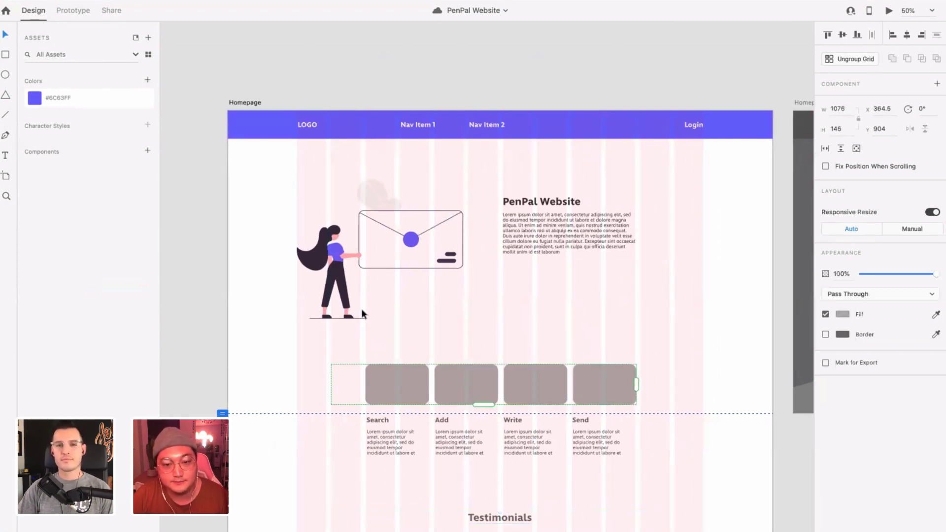
{"action": "key", "text": "Escape"}
{"action": "scroll", "coordinate": [520, 326], "scroll_direction": "up", "scroll_amount": 1}
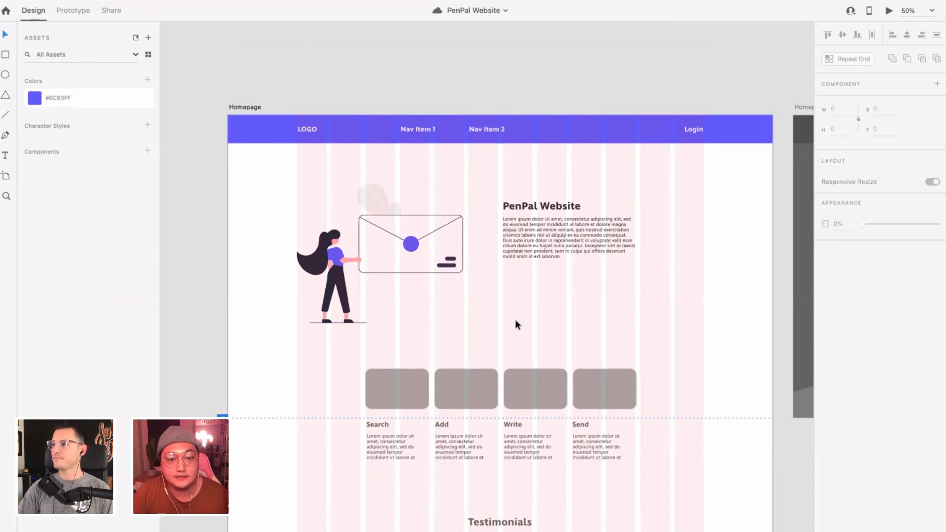
- Set the PenPal Website hero heading's fill to a dark grey
{"action": "scroll", "coordinate": [516, 320], "scroll_direction": "up", "scroll_amount": 3}
{"action": "left_click", "coordinate": [539, 159]}
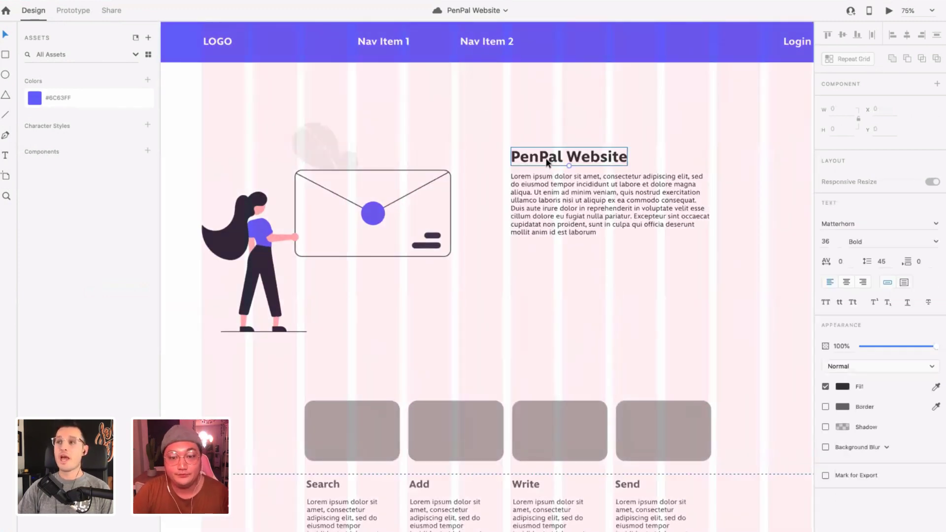
{"action": "left_click", "coordinate": [843, 436]}
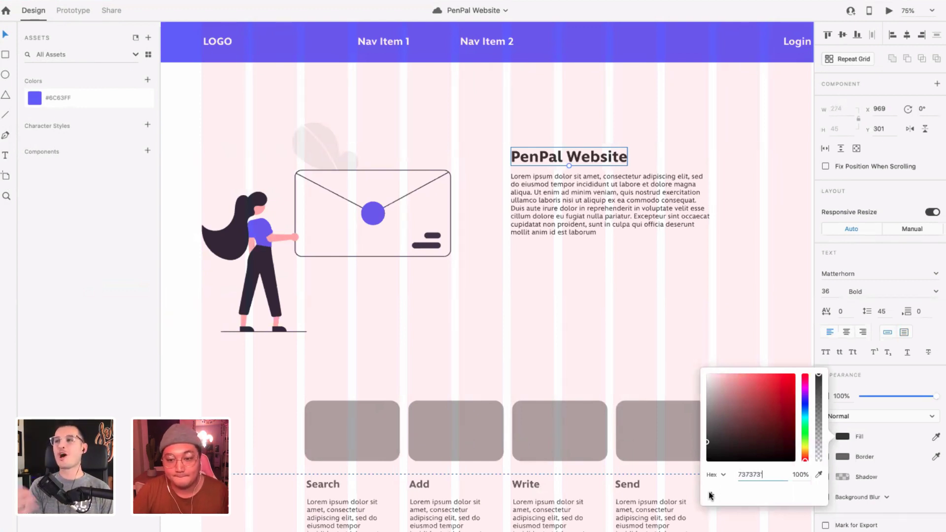
{"action": "key", "text": "Return"}
- Set the fill of the hero paragraph under the PenPal Website heading to #383838
{"action": "left_click", "coordinate": [559, 218]}
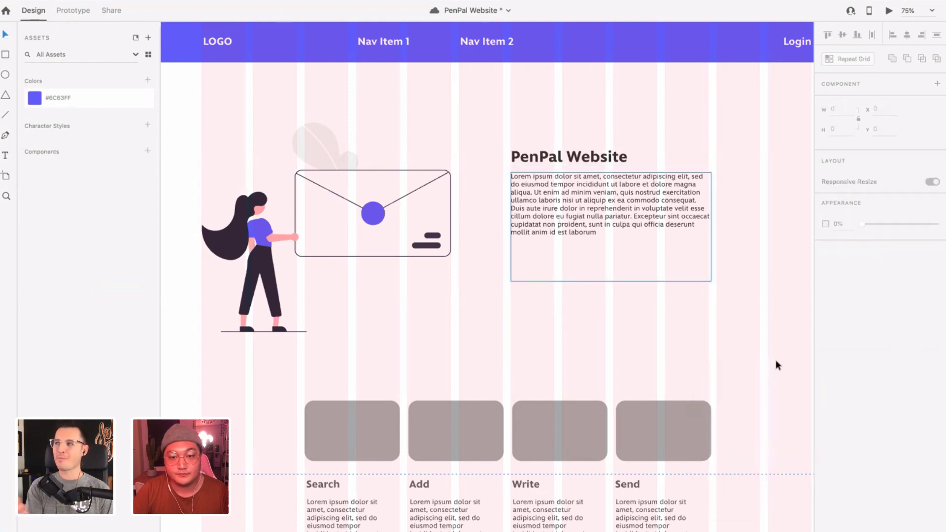
{"action": "left_click", "coordinate": [842, 437]}
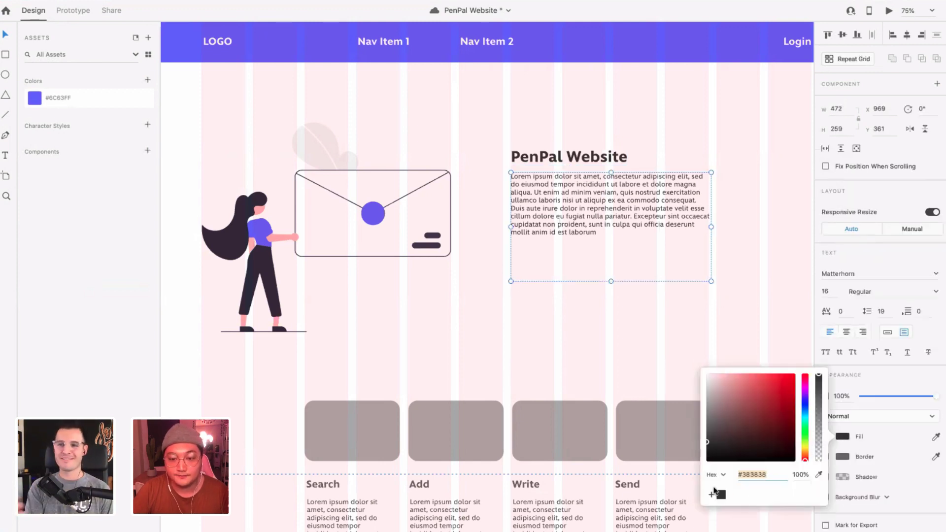
{"action": "left_click", "coordinate": [566, 294]}
- Move the hero heading and its paragraph together down to Y 319
{"action": "scroll", "coordinate": [531, 185], "scroll_direction": "up", "scroll_amount": 2}
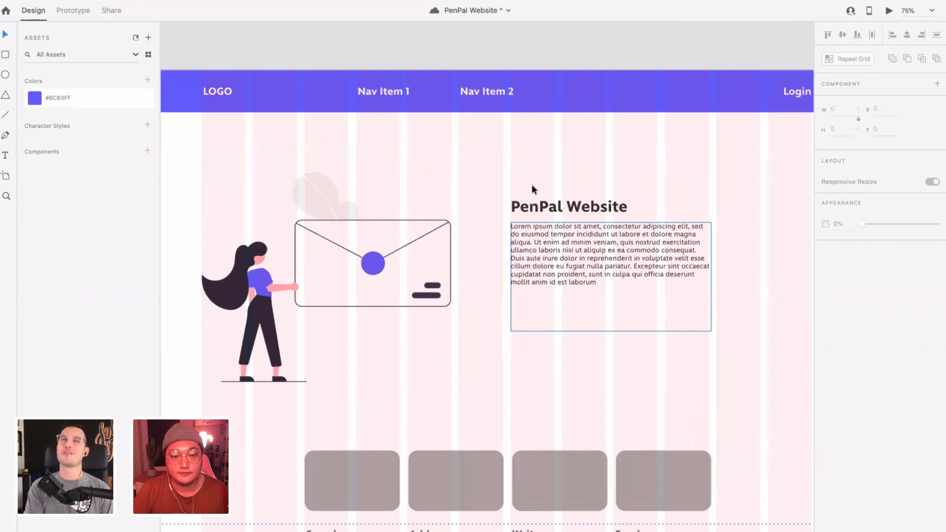
{"action": "left_click", "coordinate": [543, 275]}
{"action": "left_click_drag", "start_coordinate": [565, 263], "coordinate": [566, 271]}
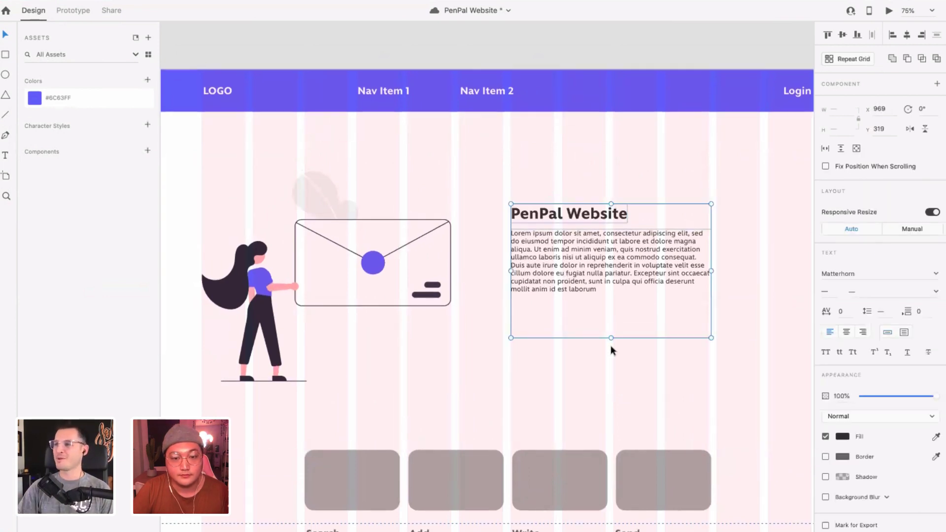
{"action": "scroll", "coordinate": [611, 348], "scroll_direction": "down", "scroll_amount": 1}
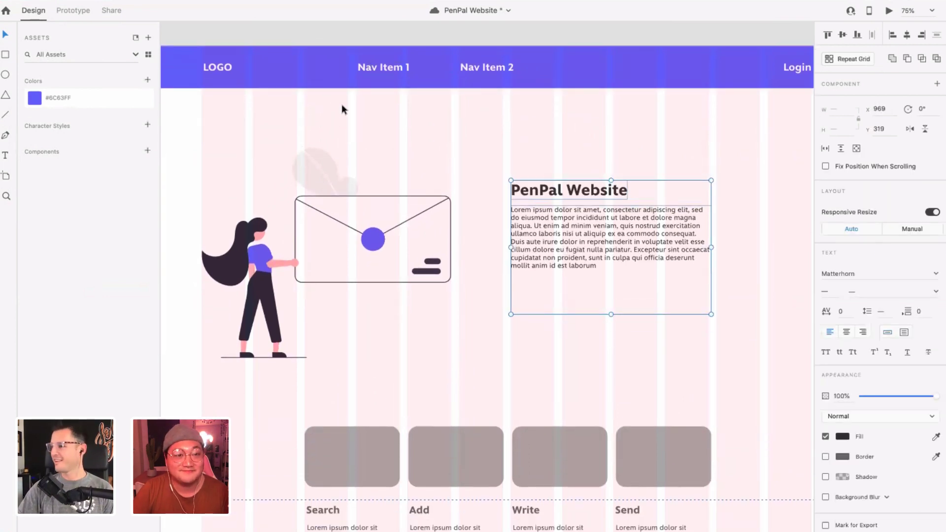
- Delete the row of four grey cards above the Search, Add, Write and Send texts
{"action": "scroll", "coordinate": [429, 261], "scroll_direction": "down", "scroll_amount": 1}
{"action": "scroll", "coordinate": [429, 261], "scroll_direction": "left", "scroll_amount": 1}
{"action": "left_click", "coordinate": [507, 310]}
{"action": "scroll", "coordinate": [504, 309], "scroll_direction": "down", "scroll_amount": 2}
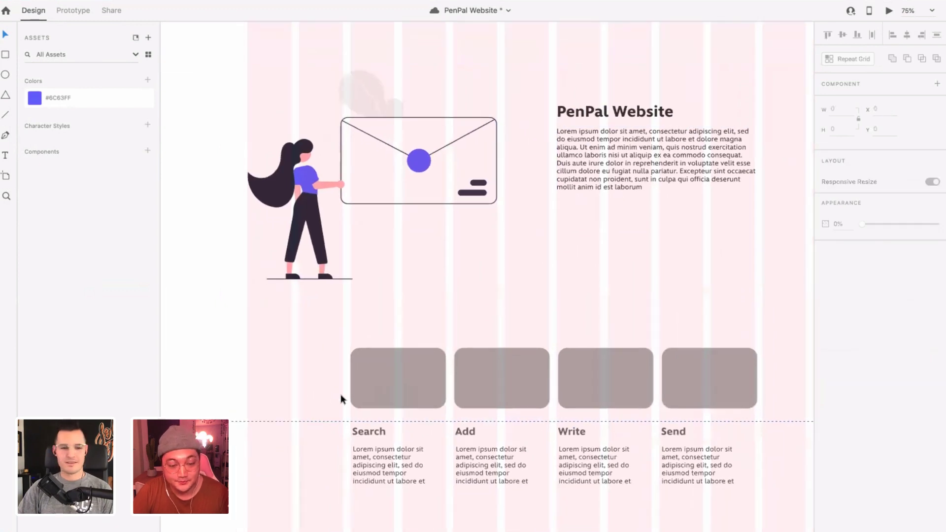
{"action": "left_click", "coordinate": [413, 385]}
{"action": "scroll", "coordinate": [689, 325], "scroll_direction": "right", "scroll_amount": 3}
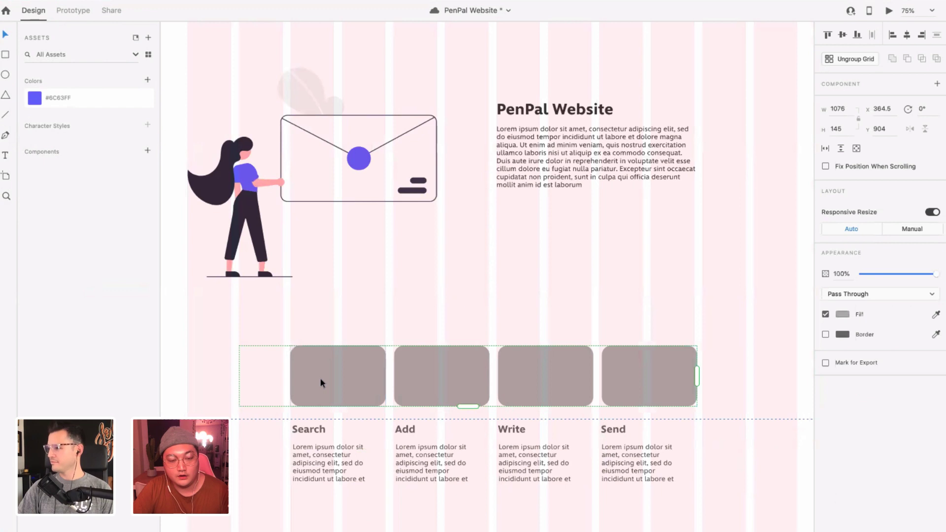
{"action": "left_click_drag", "start_coordinate": [321, 378], "coordinate": [321, 357]}
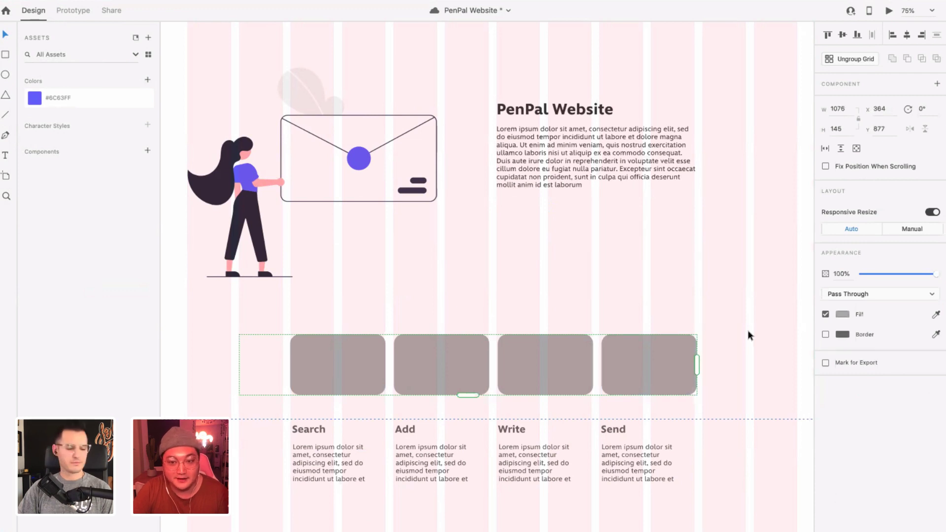
{"action": "key", "text": "Delete"}
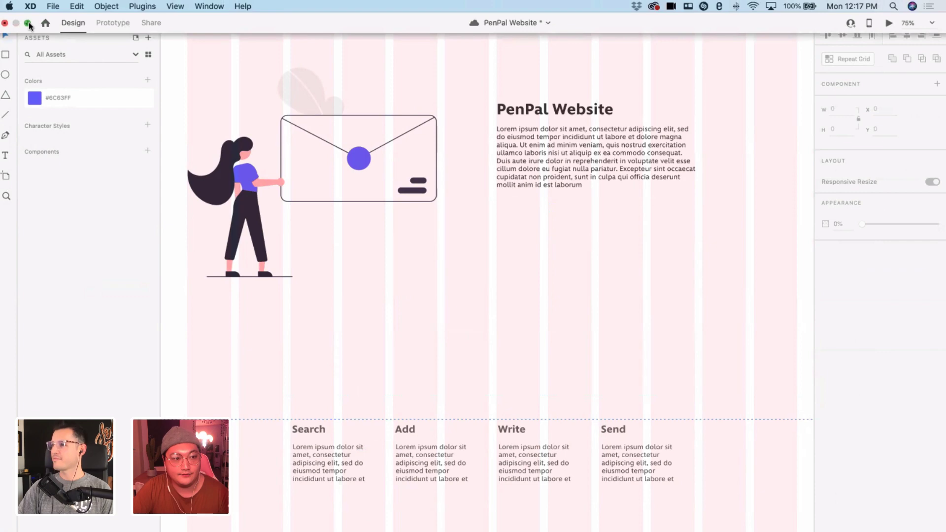
- Take the PenPal Website window out of full screen and close the other open Introduction document
{"action": "left_click", "coordinate": [28, 23]}
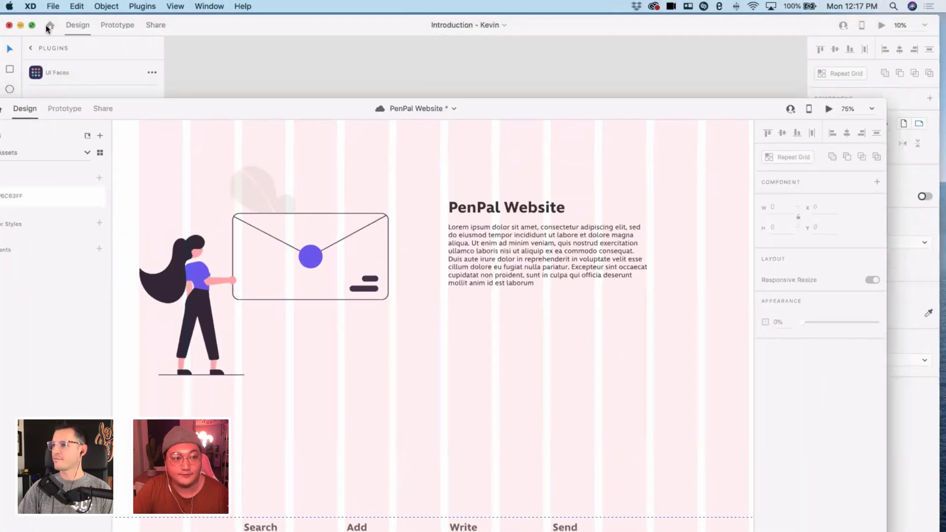
{"action": "left_click", "coordinate": [47, 28]}
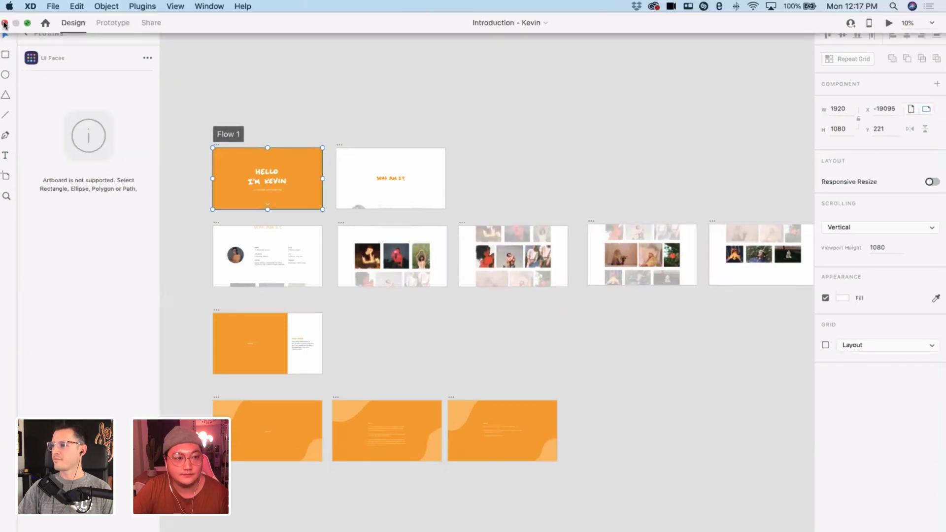
{"action": "left_click", "coordinate": [4, 25]}
- Open the Adobe Live folder on the desktop and place all SVG files from its icons folder on the Homepage artboard
{"action": "left_click", "coordinate": [847, 40]}
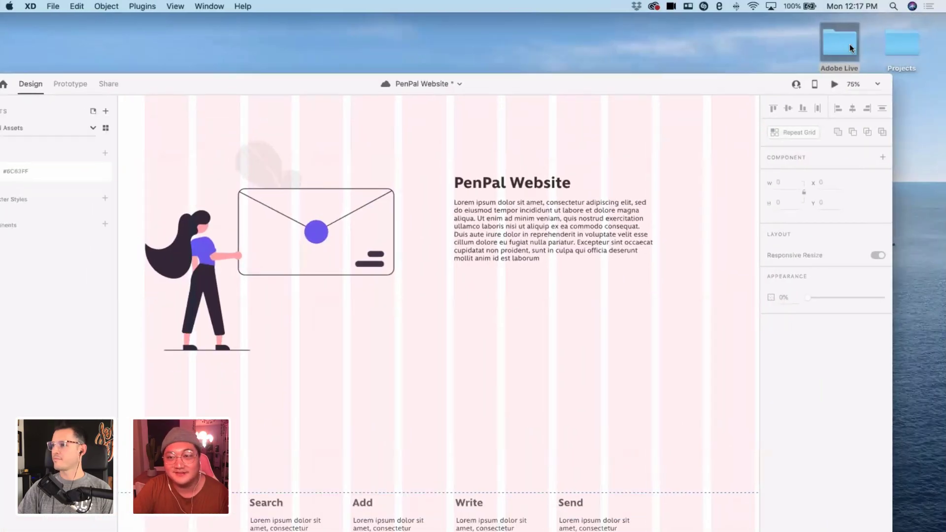
{"action": "double_click", "coordinate": [848, 45]}
{"action": "left_click", "coordinate": [375, 118]}
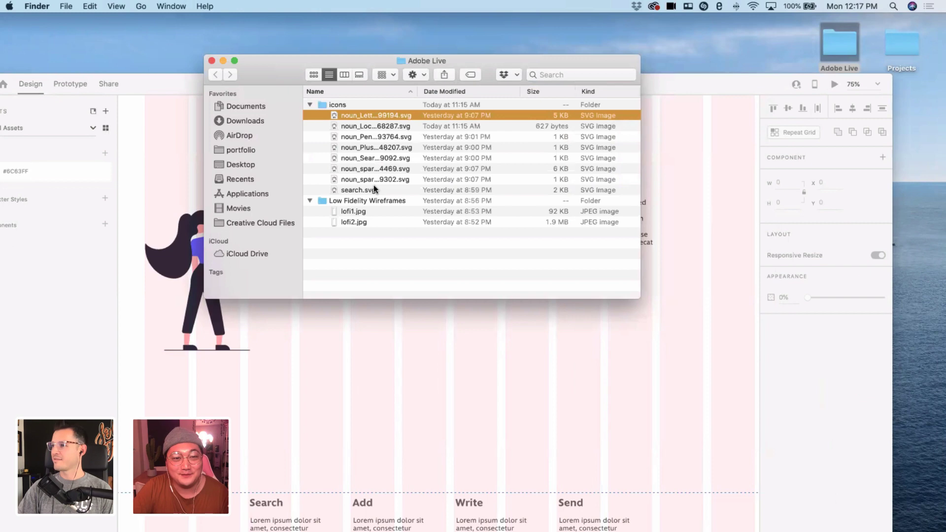
{"action": "left_click", "coordinate": [373, 190], "text": "shift"}
{"action": "left_click_drag", "start_coordinate": [377, 147], "coordinate": [548, 401]}
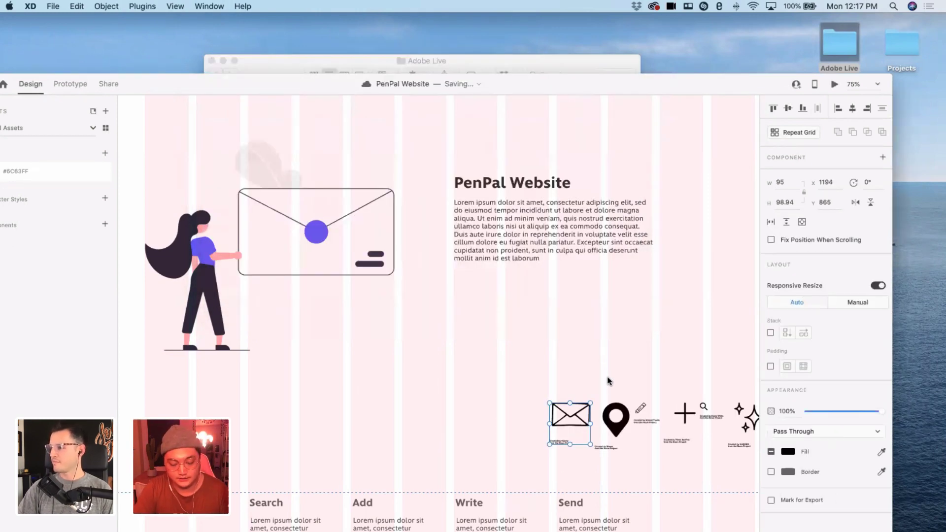
- Move all the imported icons off the artboard to the empty canvas above the Homepage
{"action": "key", "text": "super+minus"}
{"action": "scroll", "coordinate": [497, 379], "scroll_direction": "right", "scroll_amount": 3}
{"action": "left_click", "coordinate": [414, 372]}
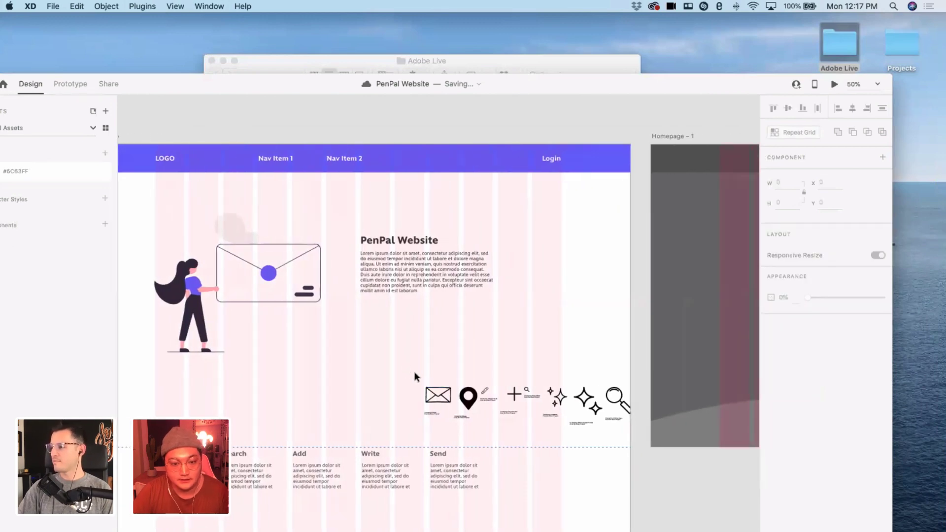
{"action": "left_click_drag", "start_coordinate": [414, 372], "coordinate": [458, 123]}
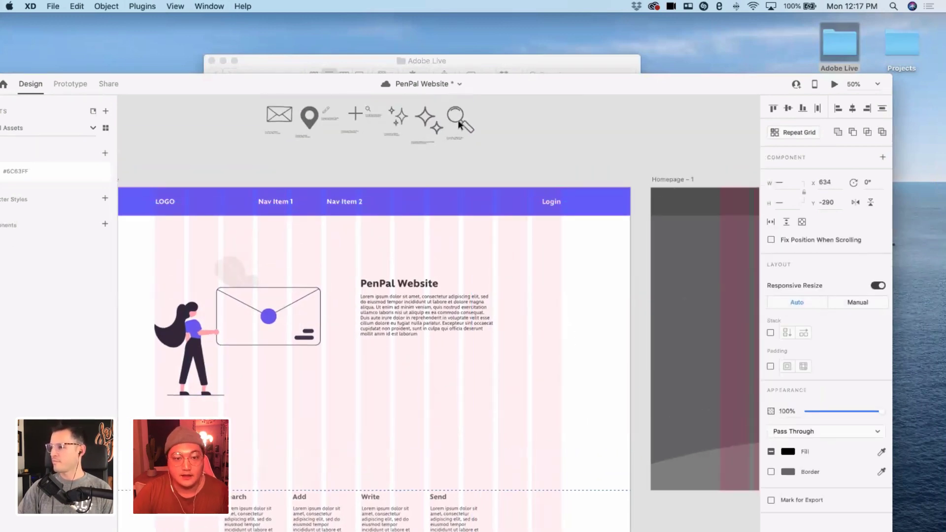
- Examine the Search, Add, Write and Send heading text boxes below the hero section
{"action": "scroll", "coordinate": [533, 365], "scroll_direction": "down", "scroll_amount": 5}
{"action": "scroll", "coordinate": [533, 365], "scroll_direction": "left", "scroll_amount": 5}
{"action": "left_click", "coordinate": [513, 377]}
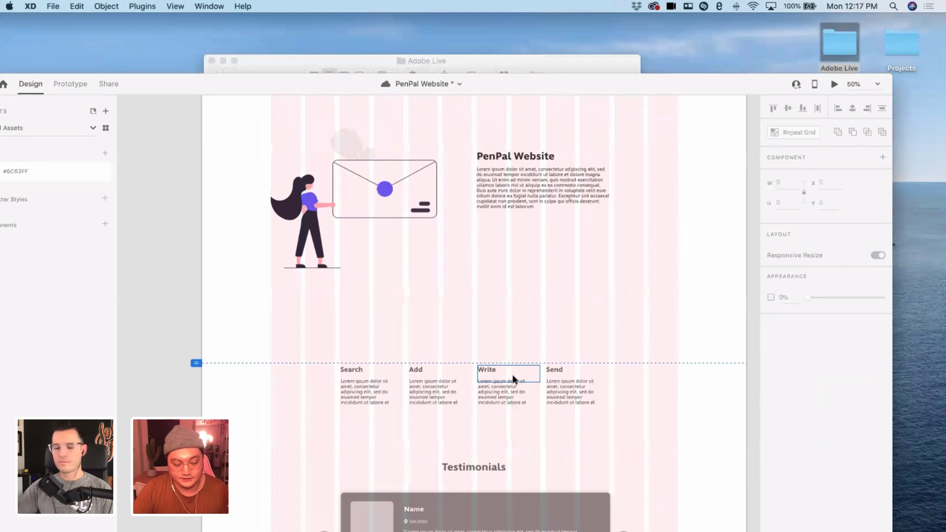
{"action": "key", "text": "super+plus"}
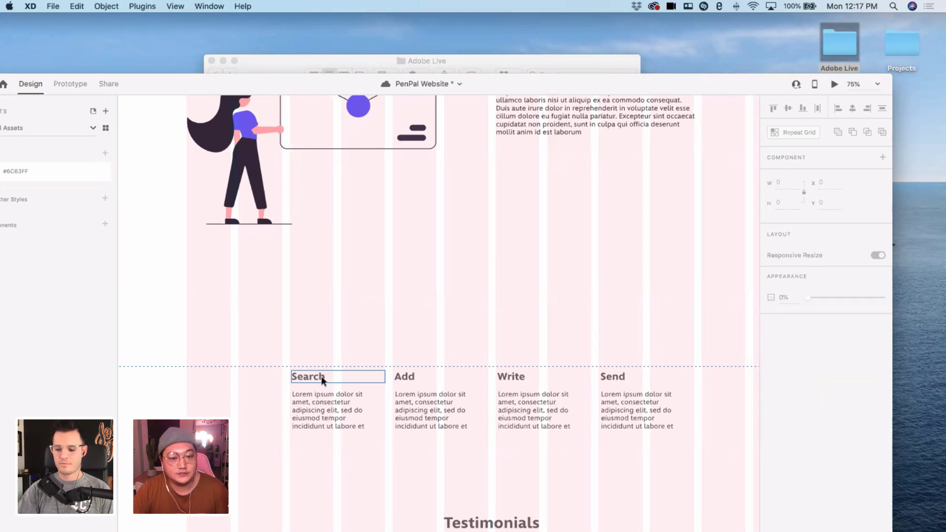
{"action": "left_click", "coordinate": [420, 378]}
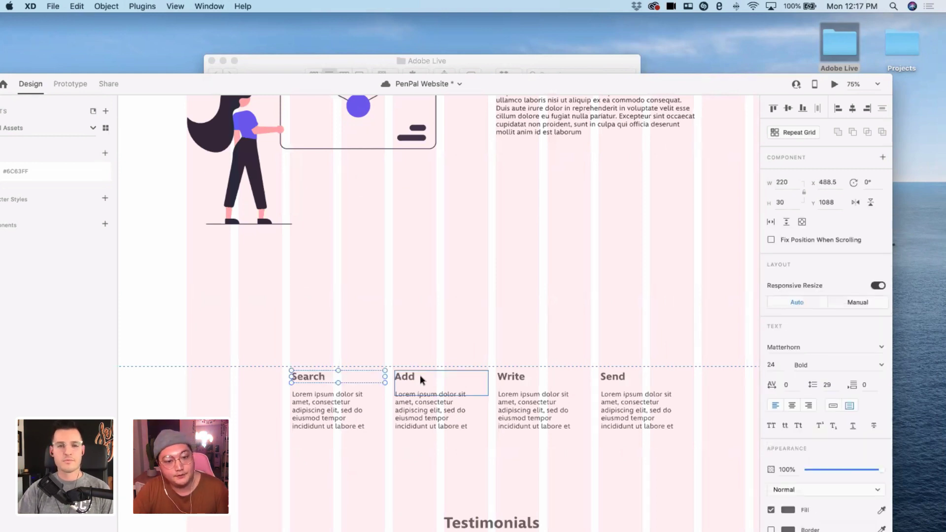
{"action": "left_click", "coordinate": [526, 377]}
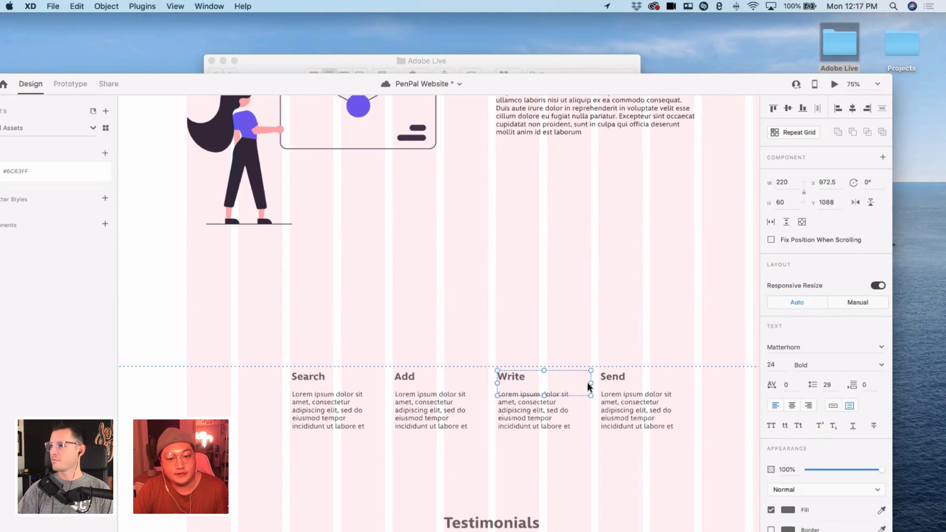
{"action": "left_click", "coordinate": [603, 380]}
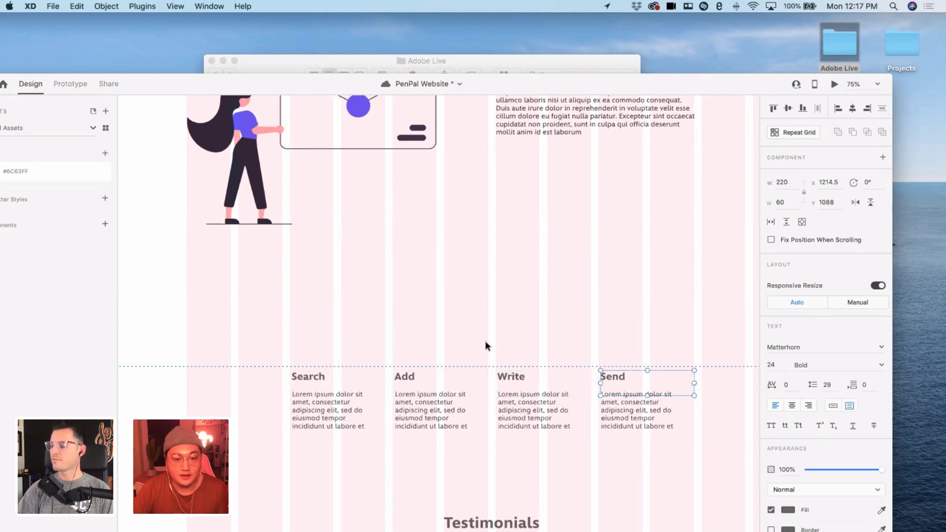
{"action": "scroll", "coordinate": [485, 341], "scroll_direction": "up", "scroll_amount": 2}
{"action": "left_click", "coordinate": [300, 412]}
{"action": "left_click", "coordinate": [464, 409]}
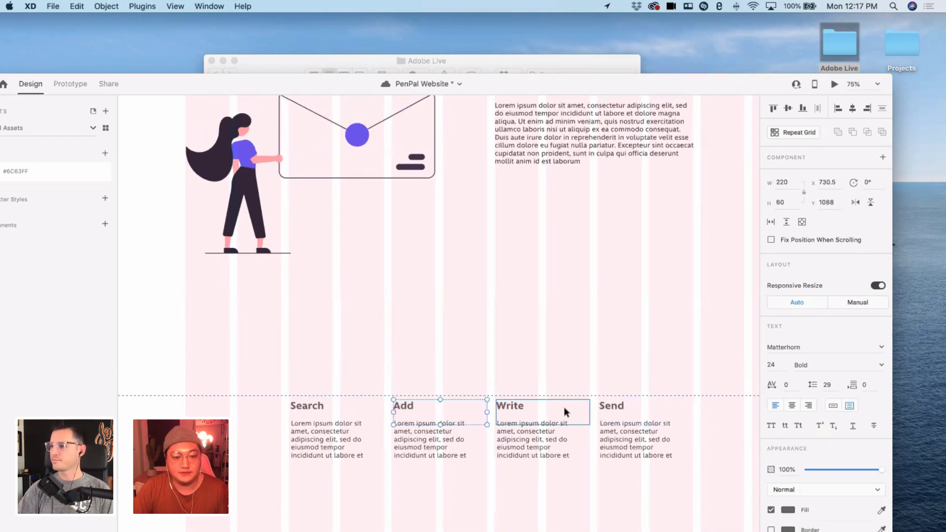
{"action": "left_click", "coordinate": [577, 377]}
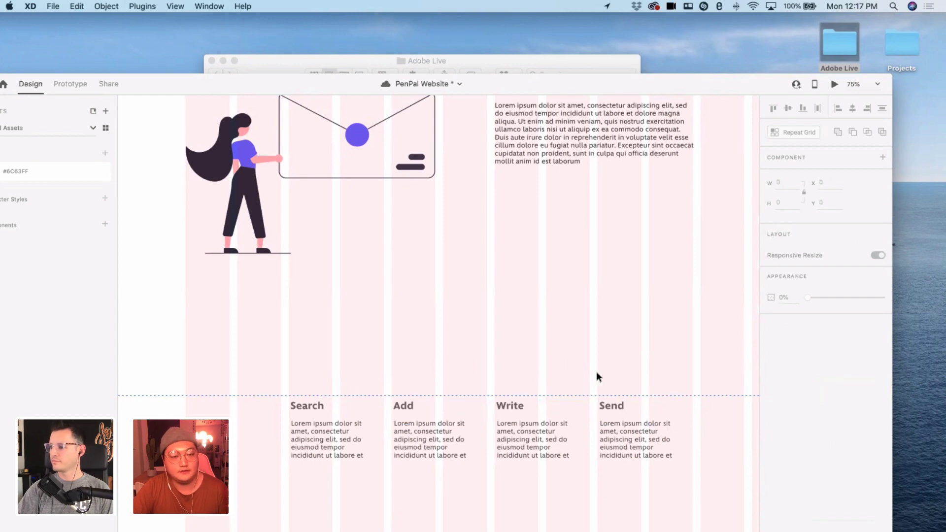
- Delete the Noun Project credit texts under the envelope icon and the location pin icon
{"action": "scroll", "coordinate": [593, 377], "scroll_direction": "up", "scroll_amount": 10}
{"action": "scroll", "coordinate": [591, 373], "scroll_direction": "up", "scroll_amount": 3}
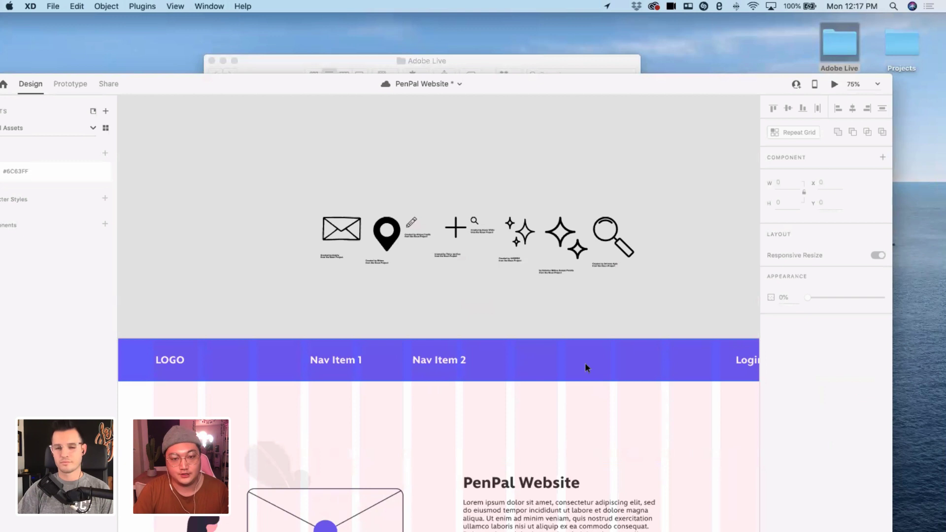
{"action": "key", "text": "super+1"}
{"action": "scroll", "coordinate": [409, 305], "scroll_direction": "up", "scroll_amount": 2}
{"action": "scroll", "coordinate": [409, 305], "scroll_direction": "down", "scroll_amount": 3}
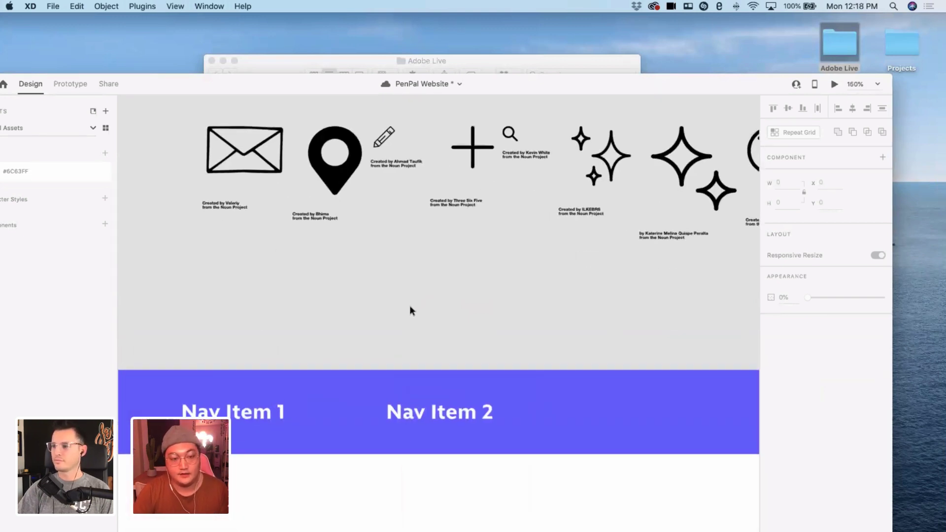
{"action": "key", "text": "super+2"}
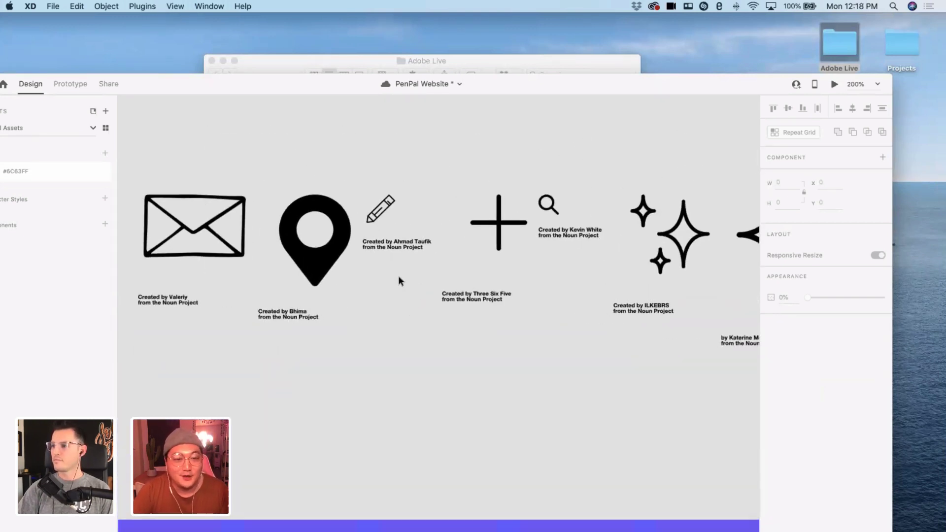
{"action": "scroll", "coordinate": [399, 276], "scroll_direction": "left", "scroll_amount": 5}
{"action": "left_click", "coordinate": [397, 253]}
{"action": "left_click", "coordinate": [387, 338]}
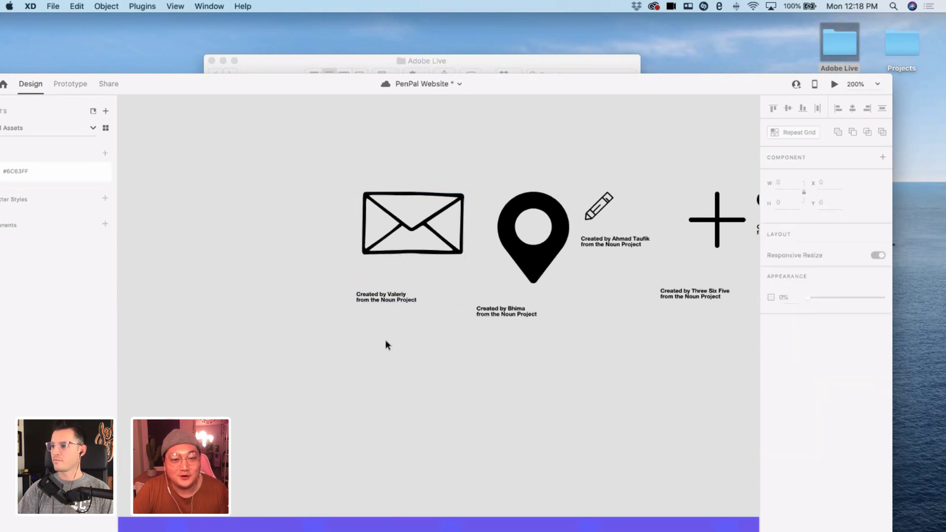
{"action": "double_click", "coordinate": [400, 296]}
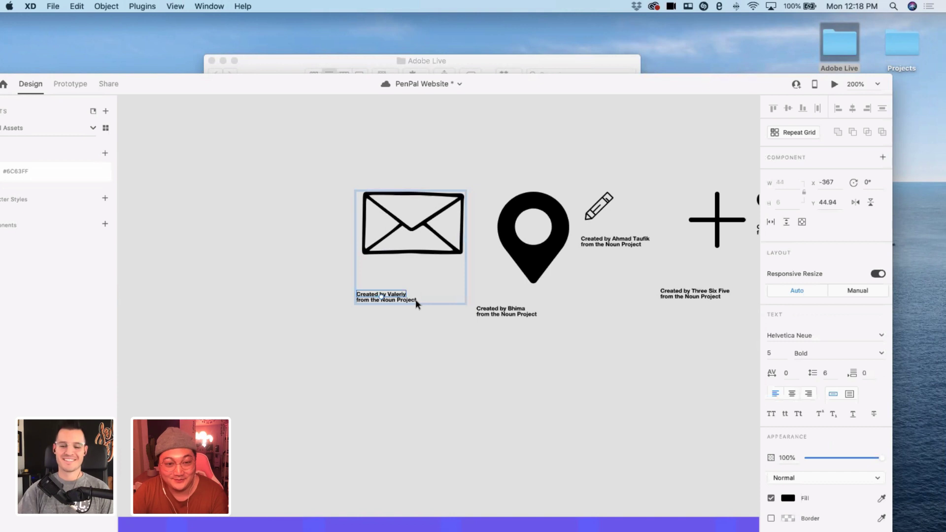
{"action": "key", "text": "BackSpace"}
{"action": "left_click", "coordinate": [497, 310]}
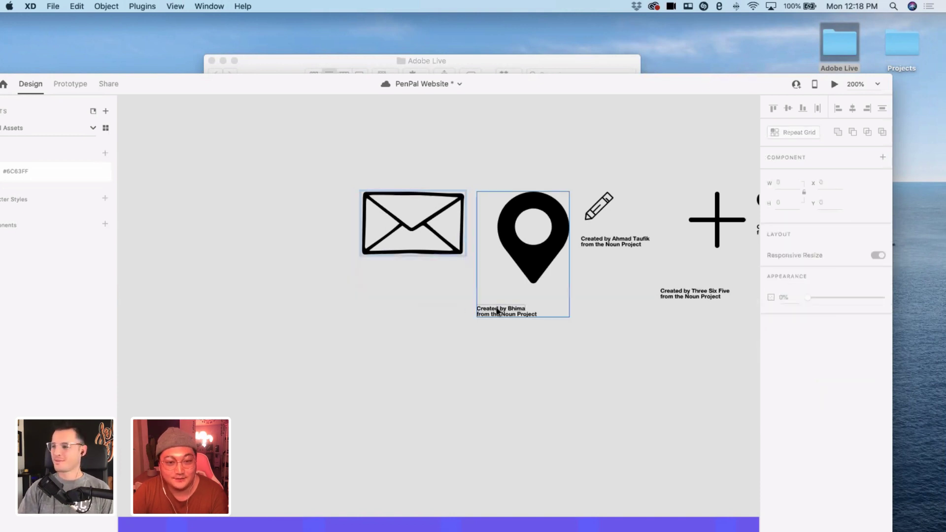
{"action": "double_click", "coordinate": [499, 312]}
{"action": "key", "text": "BackSpace"}
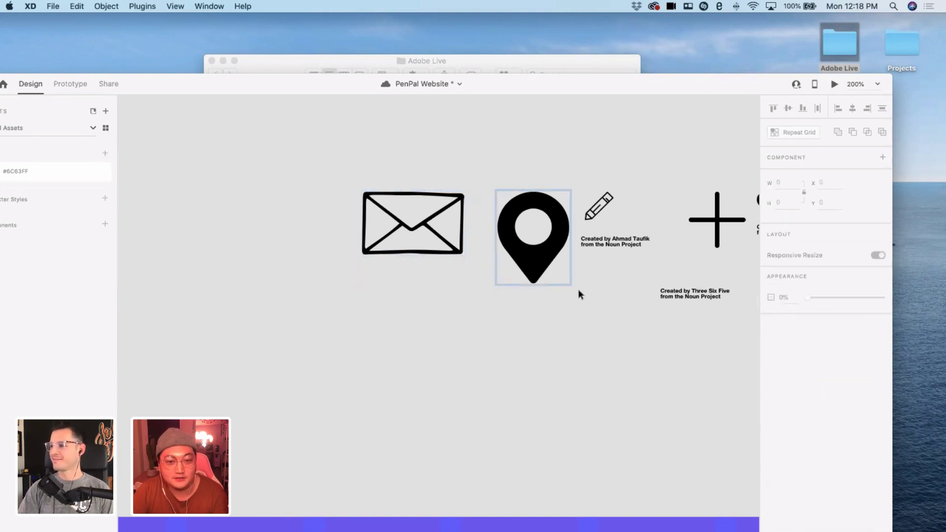
- Delete both credit lines under the pencil icon and under the plus icon
{"action": "left_click", "coordinate": [627, 239]}
{"action": "double_click", "coordinate": [628, 243]}
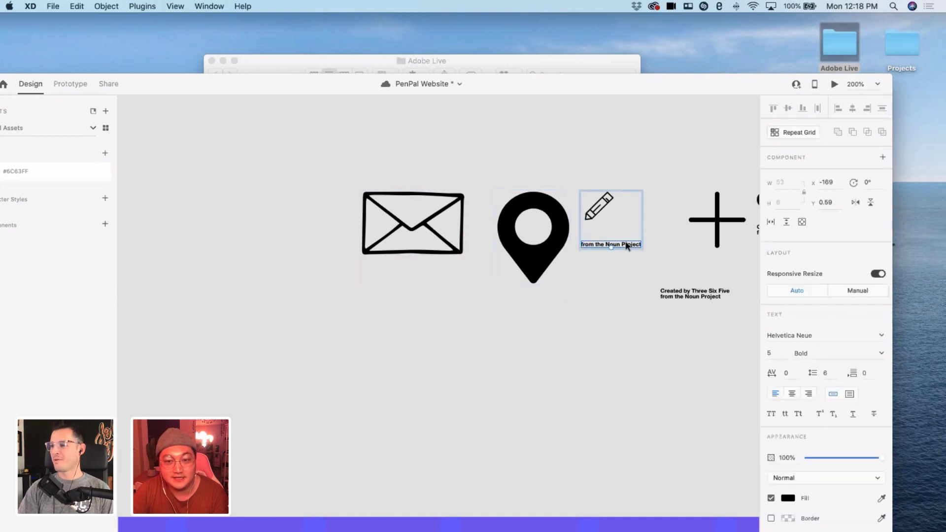
{"action": "key", "text": "BackSpace"}
{"action": "left_click", "coordinate": [679, 292]}
{"action": "double_click", "coordinate": [679, 293]}
{"action": "key", "text": "BackSpace"}
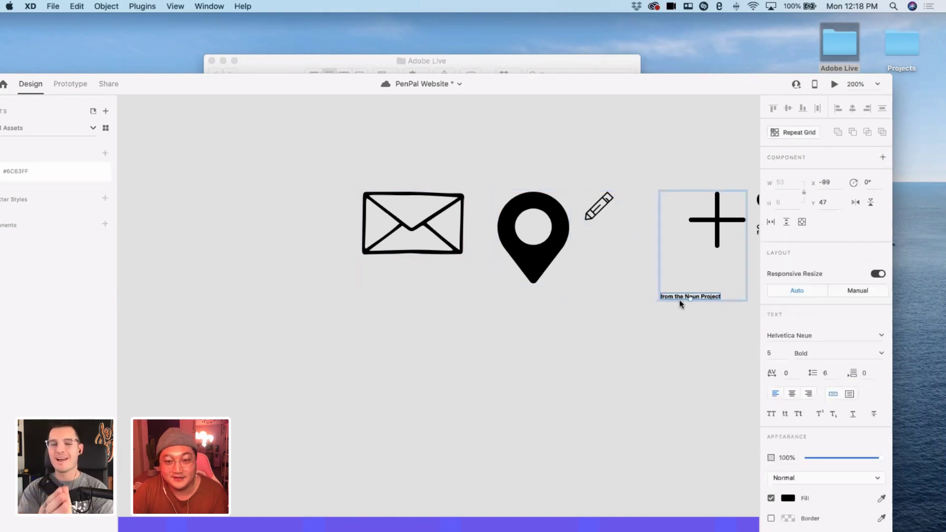
- Delete the two credit lines under the small magnifying glass icon
{"action": "scroll", "coordinate": [673, 315], "scroll_direction": "right", "scroll_amount": 3}
{"action": "double_click", "coordinate": [638, 230]}
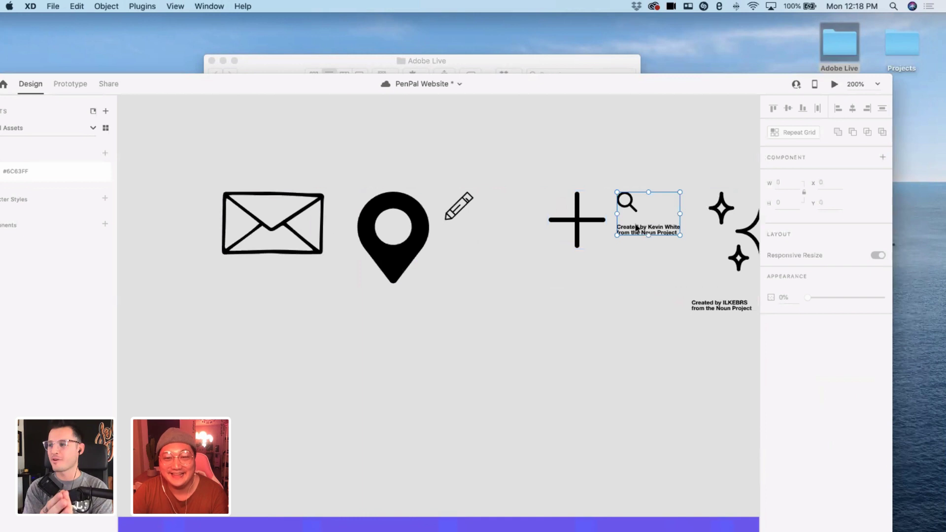
{"action": "key", "text": "BackSpace"}
{"action": "double_click", "coordinate": [639, 235]}
{"action": "key", "text": "BackSpace"}
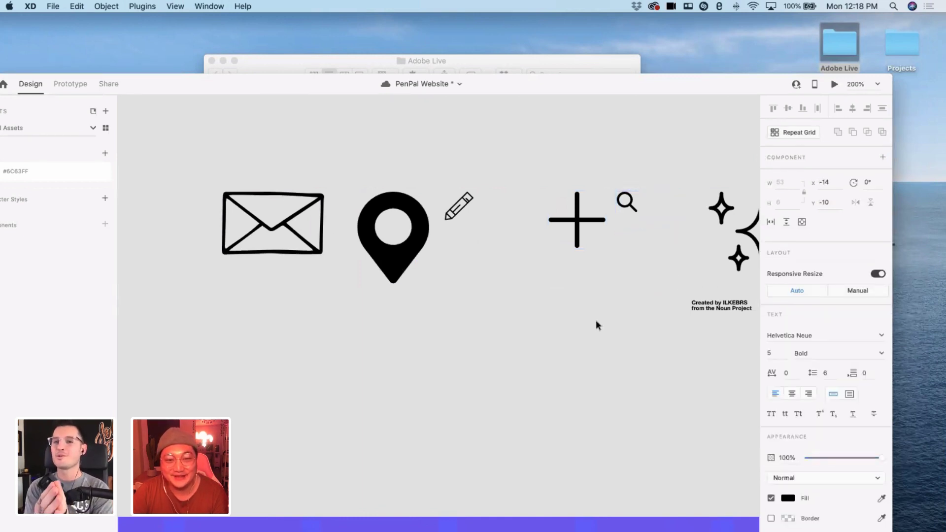
- Delete the credit text beneath the three-sparkle icon while keeping the icon itself
{"action": "scroll", "coordinate": [597, 321], "scroll_direction": "right", "scroll_amount": 3}
{"action": "left_click", "coordinate": [575, 305]}
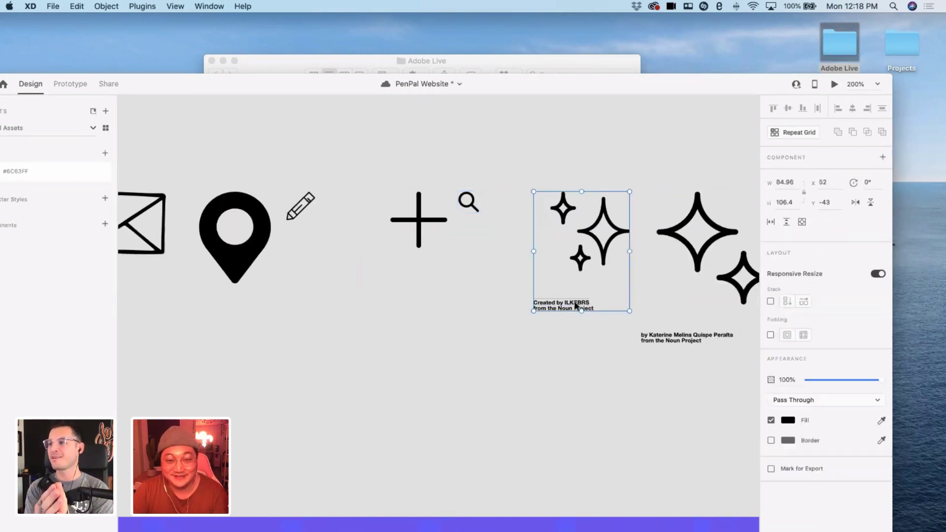
{"action": "key", "text": "BackSpace"}
{"action": "key", "text": "super+z"}
{"action": "double_click", "coordinate": [575, 306]}
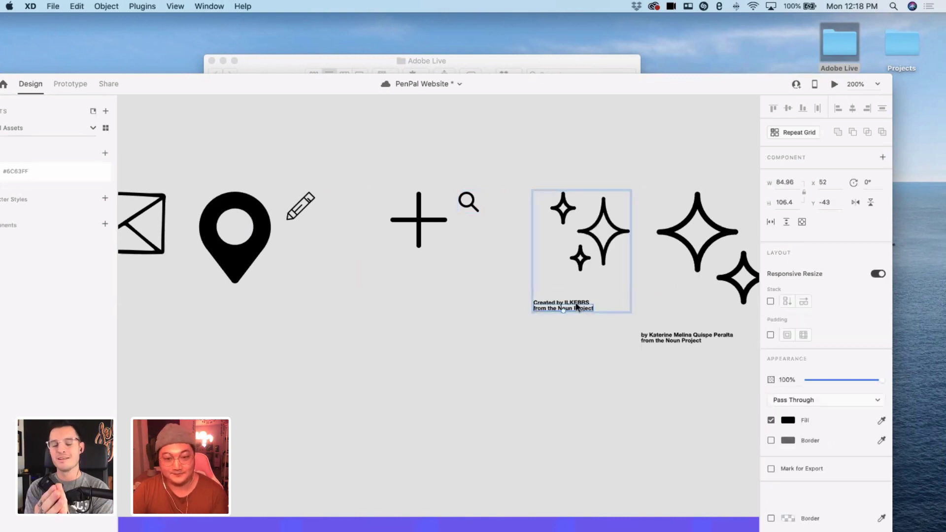
{"action": "key", "text": "BackSpace"}
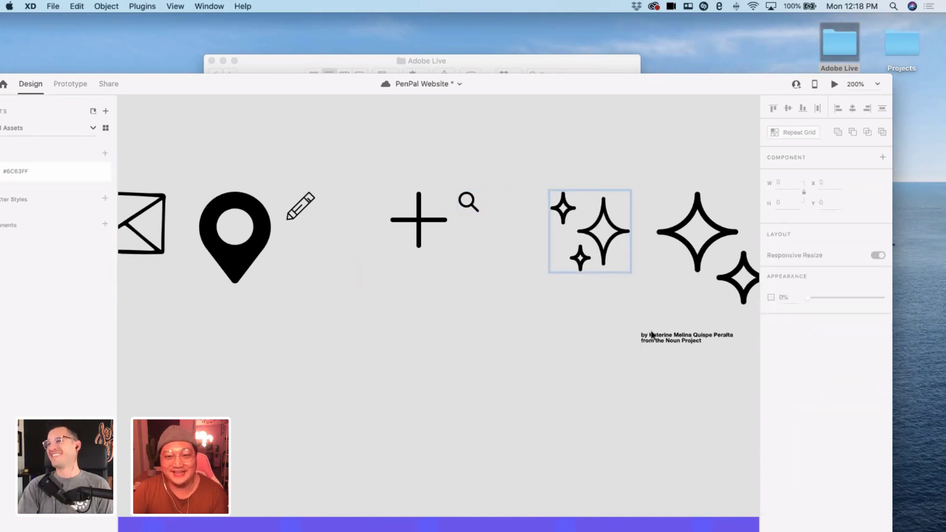
- Delete the credit text beneath the two-sparkle icon
{"action": "left_click", "coordinate": [652, 335]}
{"action": "double_click", "coordinate": [652, 335]}
{"action": "scroll", "coordinate": [652, 335], "scroll_direction": "down", "scroll_amount": 1}
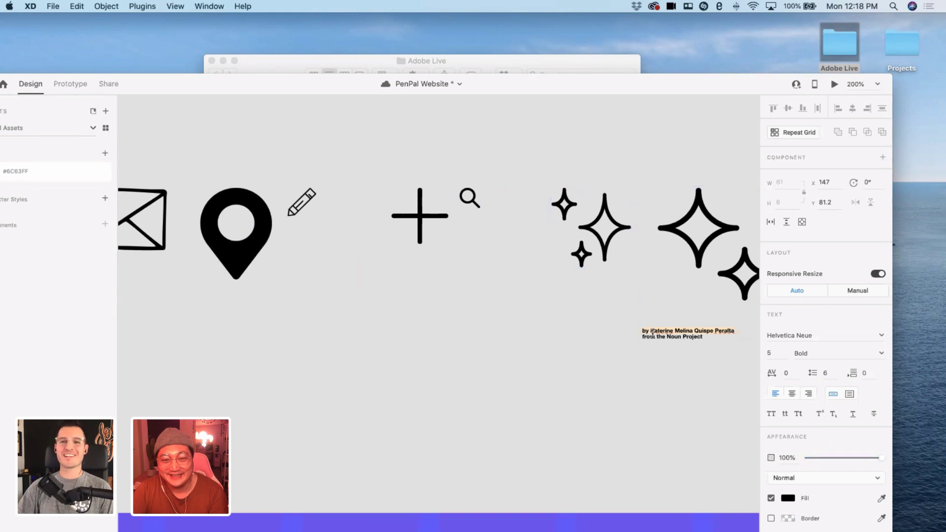
{"action": "key", "text": "BackSpace"}
- Delete the two credit lines under the large magnifying glass icon
{"action": "scroll", "coordinate": [638, 345], "scroll_direction": "right", "scroll_amount": 10}
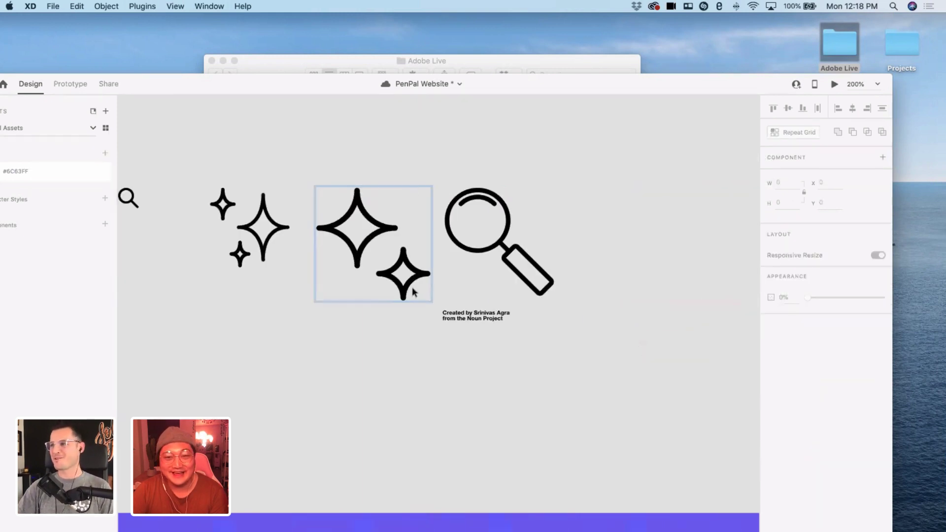
{"action": "left_click", "coordinate": [458, 311]}
{"action": "double_click", "coordinate": [457, 311]}
{"action": "key", "text": "BackSpace"}
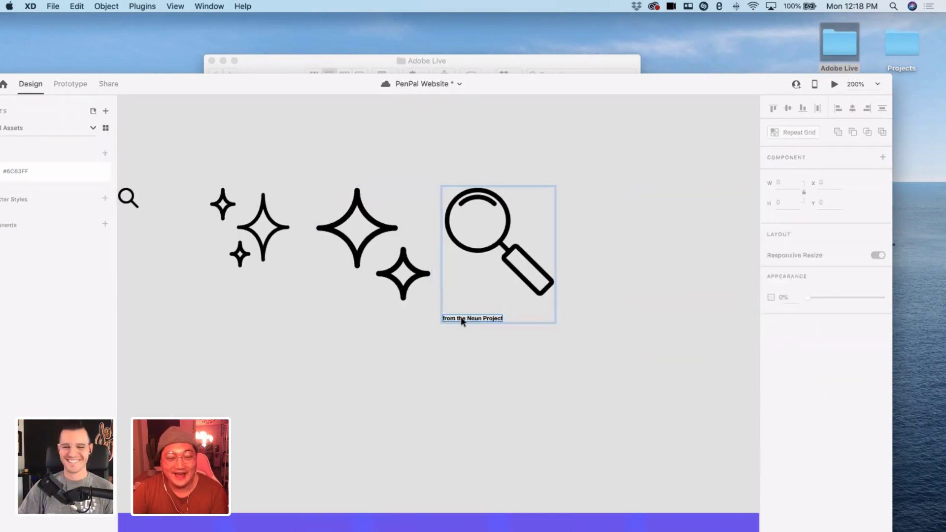
{"action": "left_click", "coordinate": [460, 317]}
{"action": "key", "text": "BackSpace"}
- Move the large magnifying glass down to start a new row directly below the envelope icon
{"action": "scroll", "coordinate": [250, 440], "scroll_direction": "left", "scroll_amount": 10}
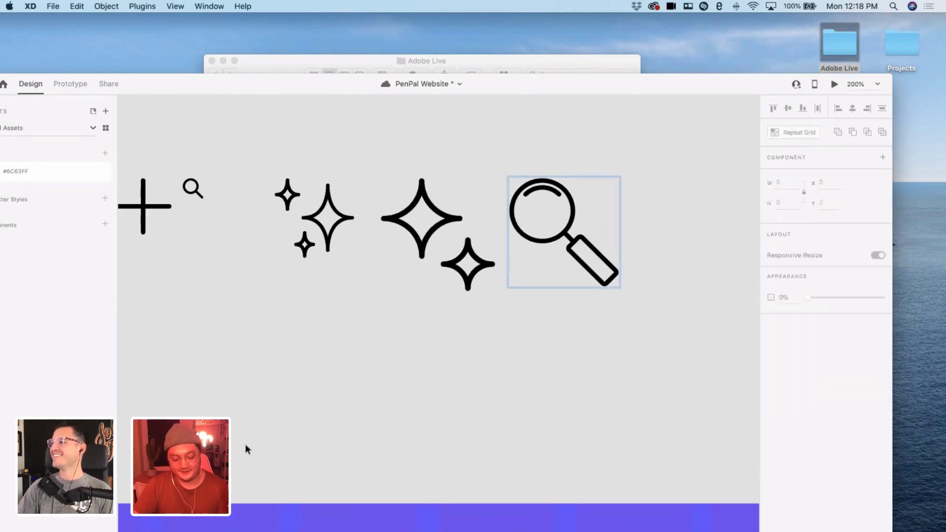
{"action": "scroll", "coordinate": [244, 445], "scroll_direction": "down", "scroll_amount": 3}
{"action": "key", "text": "super+minus"}
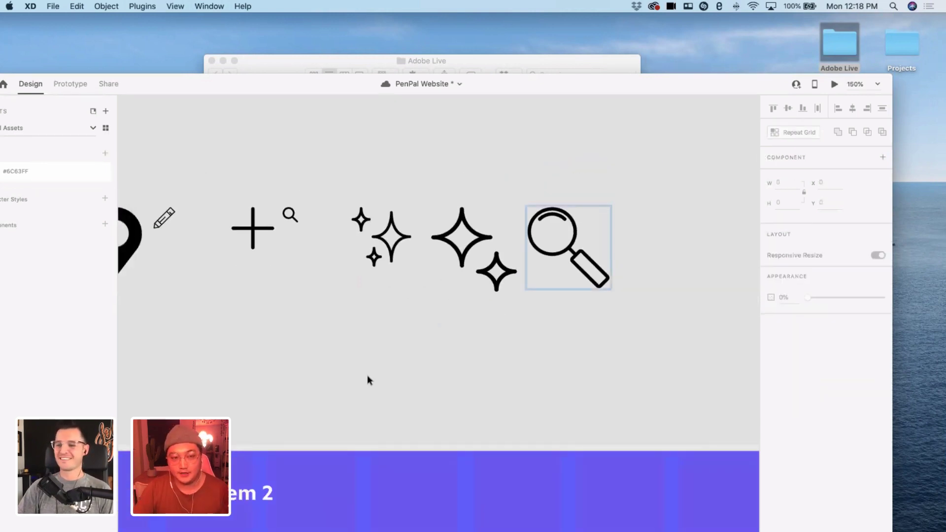
{"action": "scroll", "coordinate": [354, 367], "scroll_direction": "left", "scroll_amount": 6}
{"action": "left_click_drag", "start_coordinate": [716, 285], "coordinate": [173, 401]}
{"action": "scroll", "coordinate": [321, 369], "scroll_direction": "up", "scroll_amount": 1}
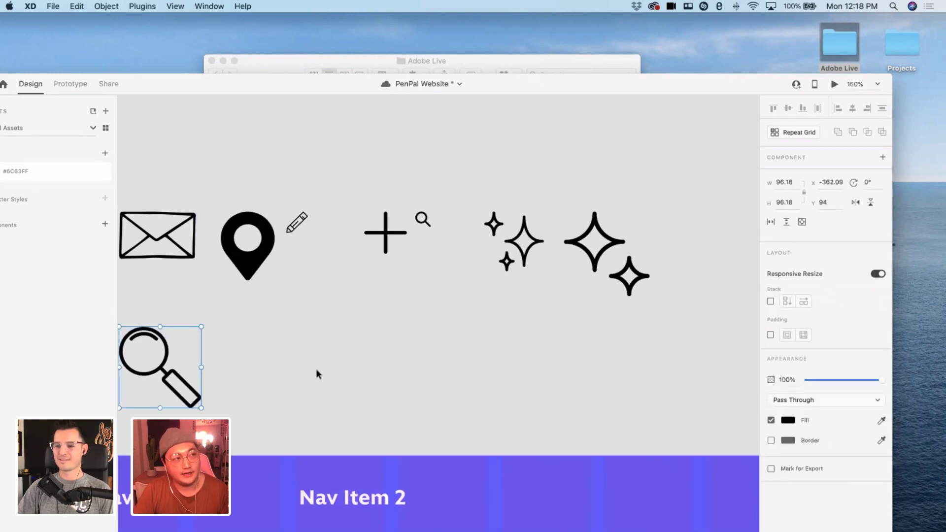
{"action": "scroll", "coordinate": [310, 369], "scroll_direction": "left", "scroll_amount": 5}
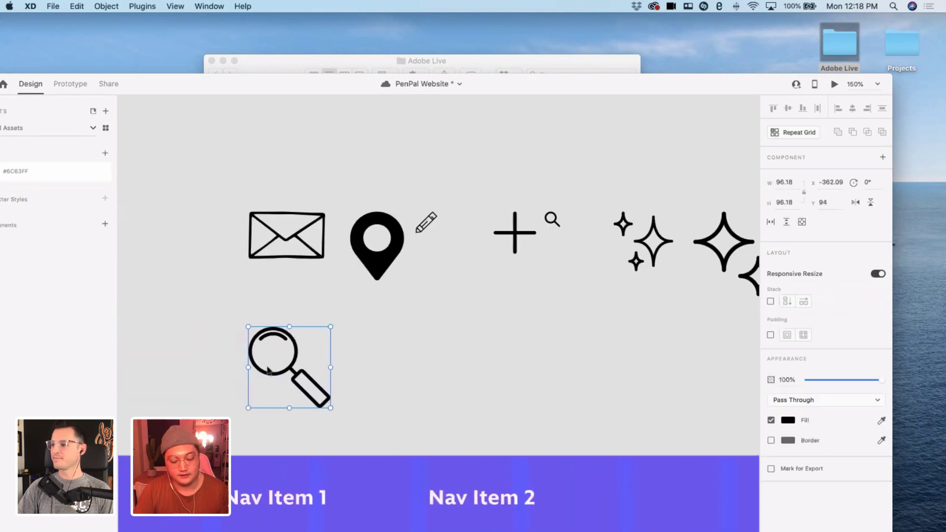
- Enlarge the pencil icon to about 93 × 93 and place it beside the large magnifying glass in the lower row
{"action": "key", "text": "super+plus"}
{"action": "left_click", "coordinate": [232, 314]}
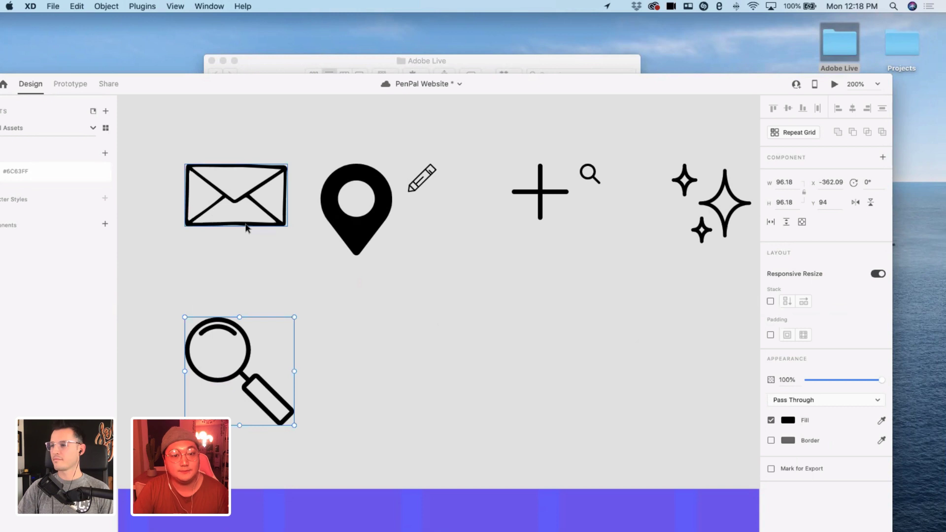
{"action": "key", "text": "Escape"}
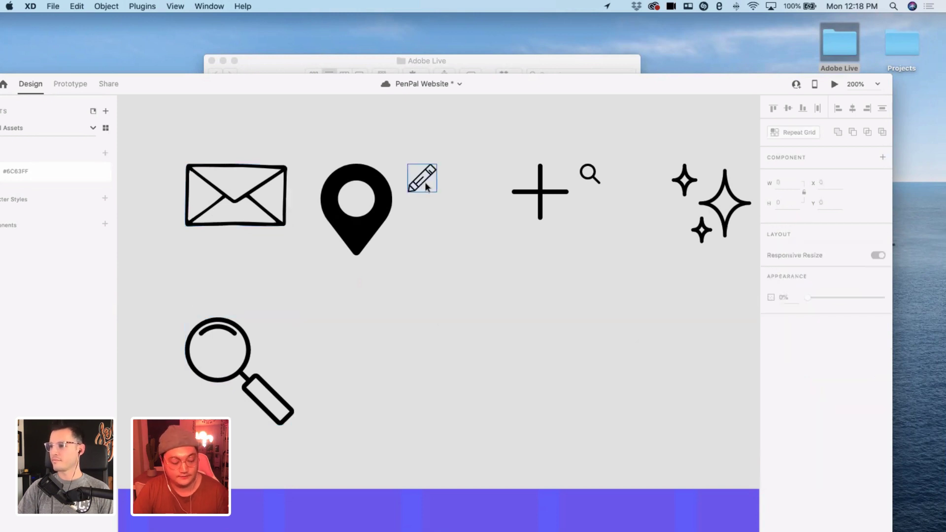
{"action": "left_click", "coordinate": [427, 187]}
{"action": "mouse_move", "coordinate": [471, 241]}
{"action": "left_mouse_down"}
{"action": "mouse_move", "coordinate": [481, 258]}
{"action": "mouse_move", "coordinate": [437, 416]}
{"action": "mouse_move", "coordinate": [497, 452]}
{"action": "left_mouse_up"}
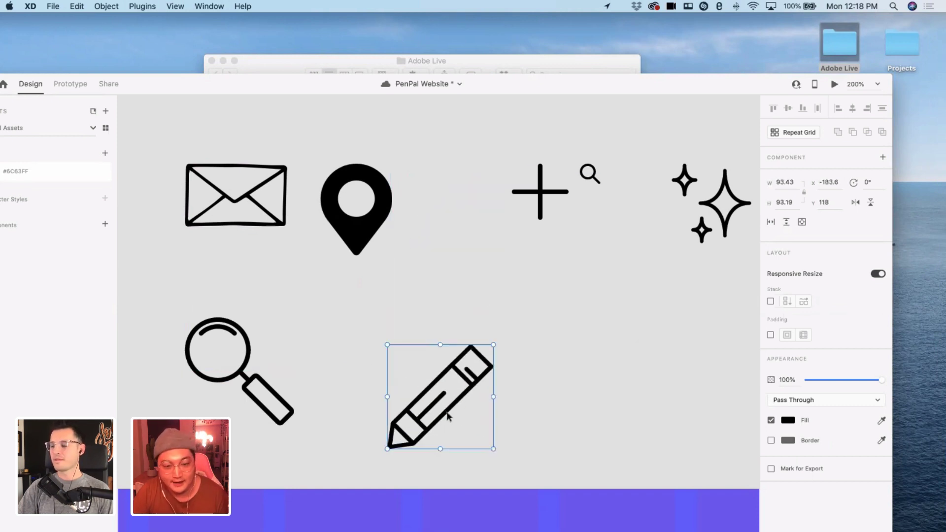
{"action": "left_click", "coordinate": [536, 393]}
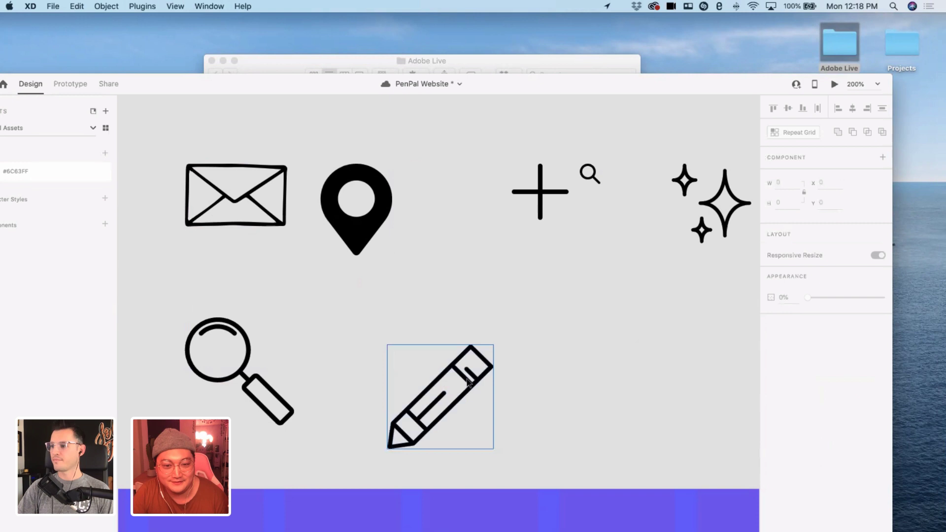
{"action": "left_click_drag", "start_coordinate": [466, 387], "coordinate": [442, 364]}
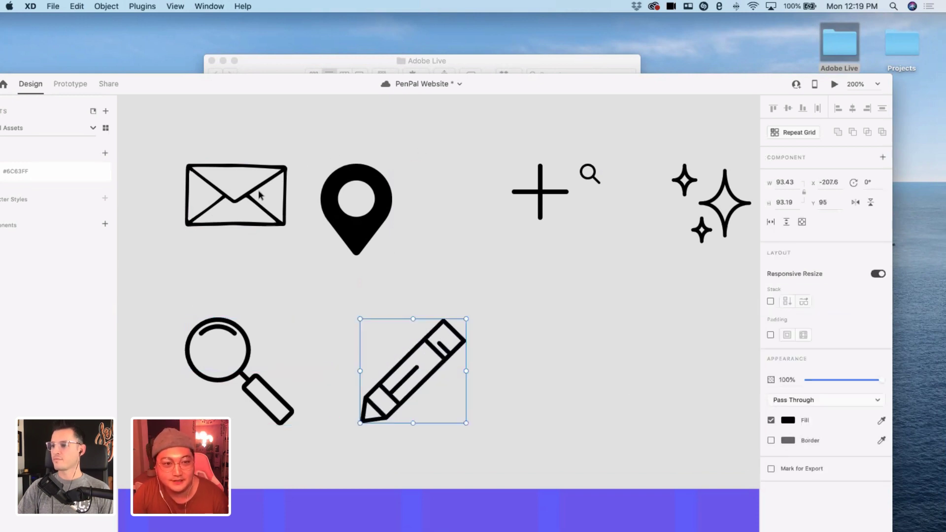
- Add the envelope, plus and three-sparkle icons to the lower row, in that order after the pencil
{"action": "left_click_drag", "start_coordinate": [259, 196], "coordinate": [604, 382]}
{"action": "scroll", "coordinate": [656, 299], "scroll_direction": "right", "scroll_amount": 3}
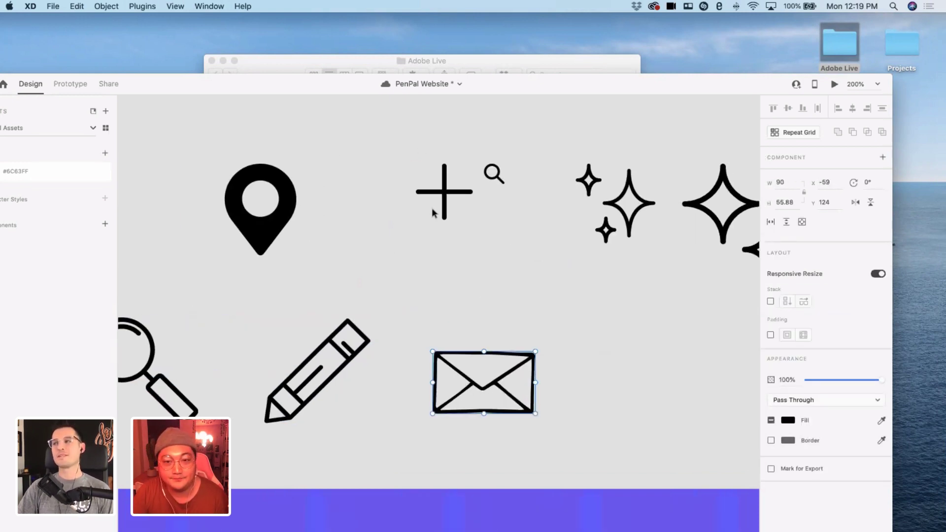
{"action": "scroll", "coordinate": [433, 213], "scroll_direction": "right", "scroll_amount": 3}
{"action": "left_click_drag", "start_coordinate": [365, 198], "coordinate": [537, 401]}
{"action": "scroll", "coordinate": [591, 371], "scroll_direction": "left", "scroll_amount": 2}
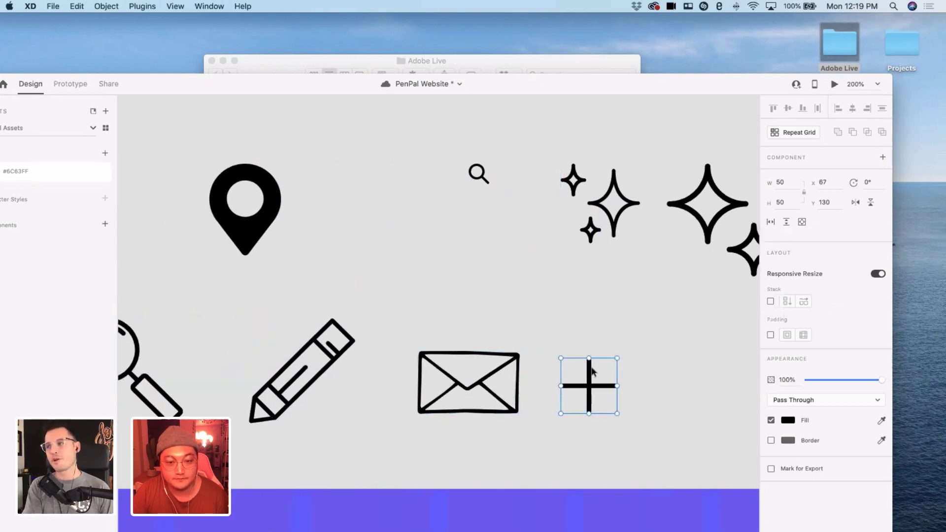
{"action": "scroll", "coordinate": [595, 362], "scroll_direction": "left", "scroll_amount": 3}
{"action": "key", "text": "super+minus"}
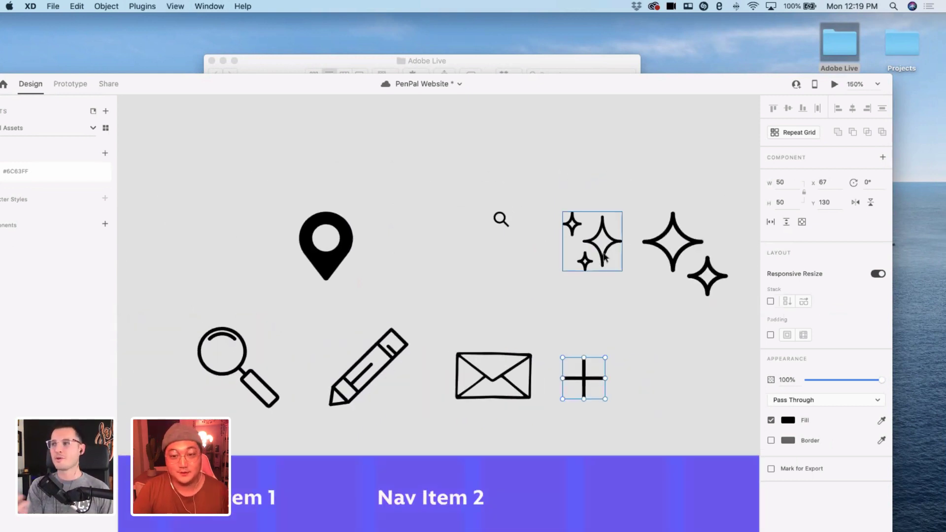
{"action": "left_click_drag", "start_coordinate": [605, 254], "coordinate": [656, 401]}
- Copy the lower row of five icons and paste it into the Homepage's Search, Add, Write and Send section
{"action": "left_click_drag", "start_coordinate": [708, 386], "coordinate": [202, 381]}
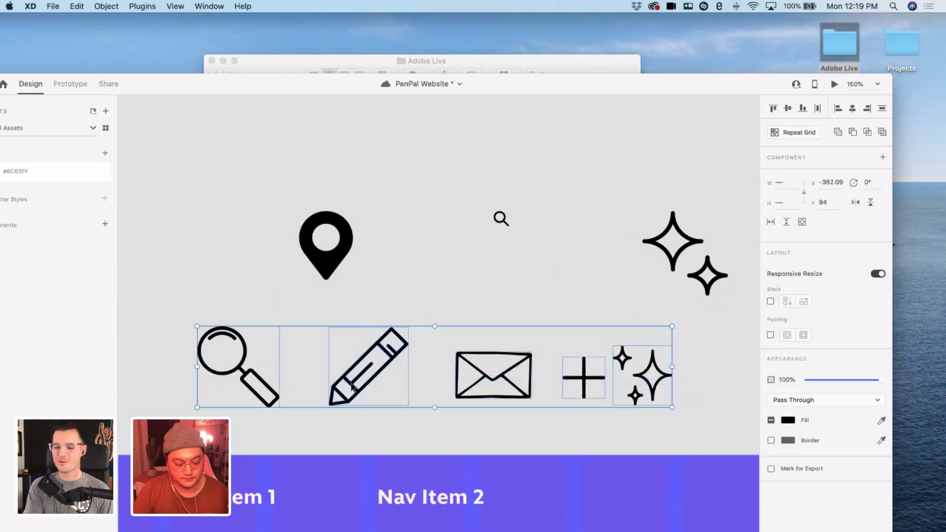
{"action": "scroll", "coordinate": [352, 387], "scroll_direction": "down", "scroll_amount": 20}
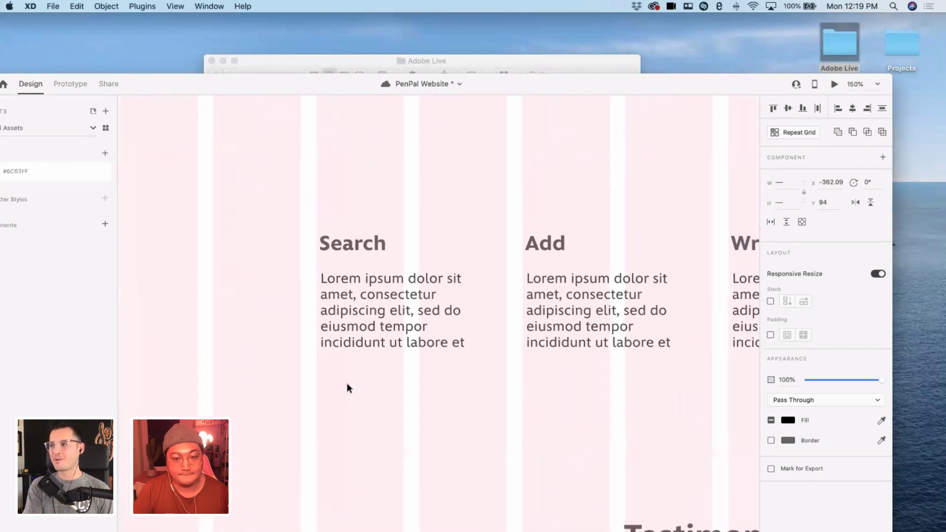
{"action": "scroll", "coordinate": [348, 388], "scroll_direction": "down", "scroll_amount": 5}
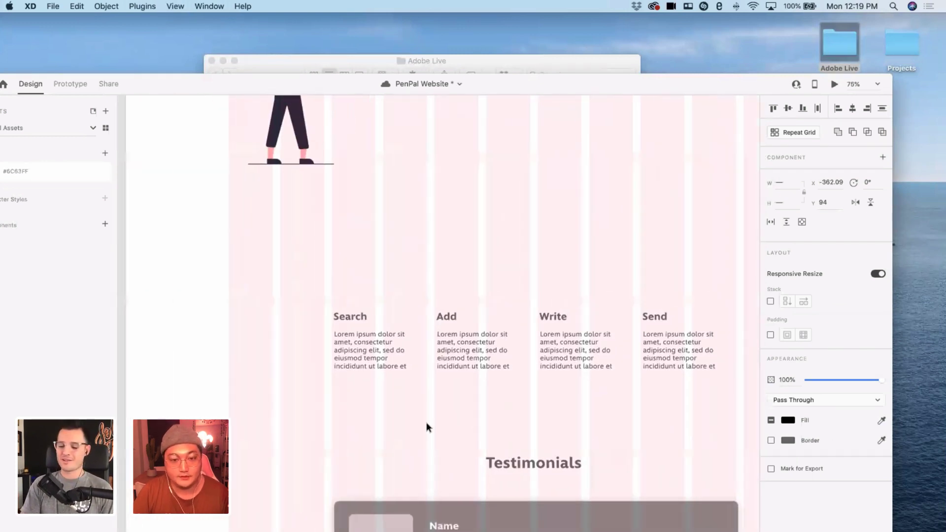
{"action": "key", "text": "super+v"}
{"action": "left_click_drag", "start_coordinate": [404, 367], "coordinate": [408, 363]}
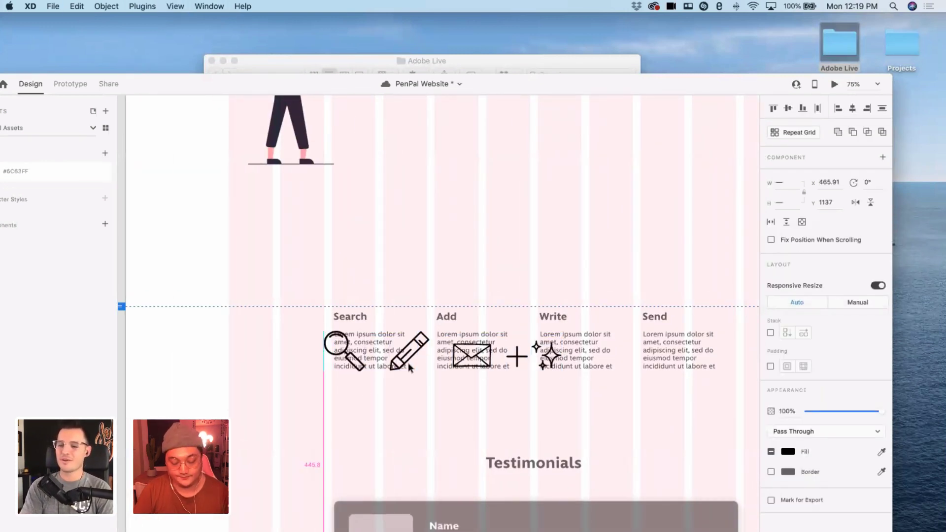
- Move the five pasted icons up 200 px to Y 937, above the Search, Add and Write headings
{"action": "key", "text": "shift+Up"}
{"action": "key", "text": "shift+Up"}
{"action": "key", "text": "shift+Up"}
{"action": "key", "text": "shift+Up"}
{"action": "key", "text": "shift+Up"}
{"action": "key", "text": "shift+Up"}
{"action": "key", "text": "shift+Up"}
{"action": "key", "text": "shift+Up"}
{"action": "key", "text": "shift+Up"}
{"action": "key", "text": "shift+Up"}
{"action": "key", "text": "shift+Up"}
{"action": "key", "text": "shift+Up"}
{"action": "key", "text": "shift+Up"}
{"action": "key", "text": "shift+Up"}
{"action": "key", "text": "shift+Up"}
{"action": "key", "text": "shift+Up"}
{"action": "key", "text": "shift+Up"}
{"action": "key", "text": "shift+Up"}
{"action": "key", "text": "shift+Up"}
{"action": "key", "text": "shift+Up"}
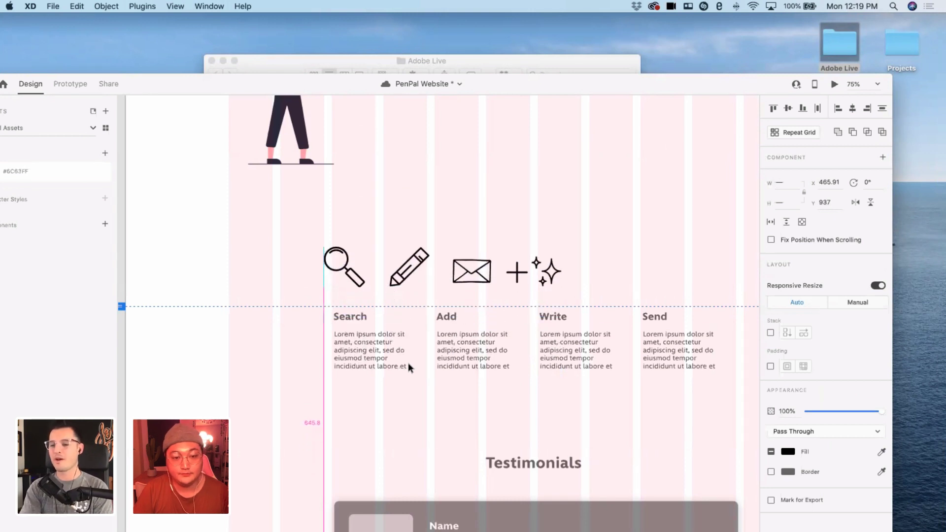
{"action": "left_click", "coordinate": [567, 187]}
- Move the magnifying glass icon over the Search column, to about X 525, Y 947
{"action": "scroll", "coordinate": [565, 190], "scroll_direction": "up", "scroll_amount": 1}
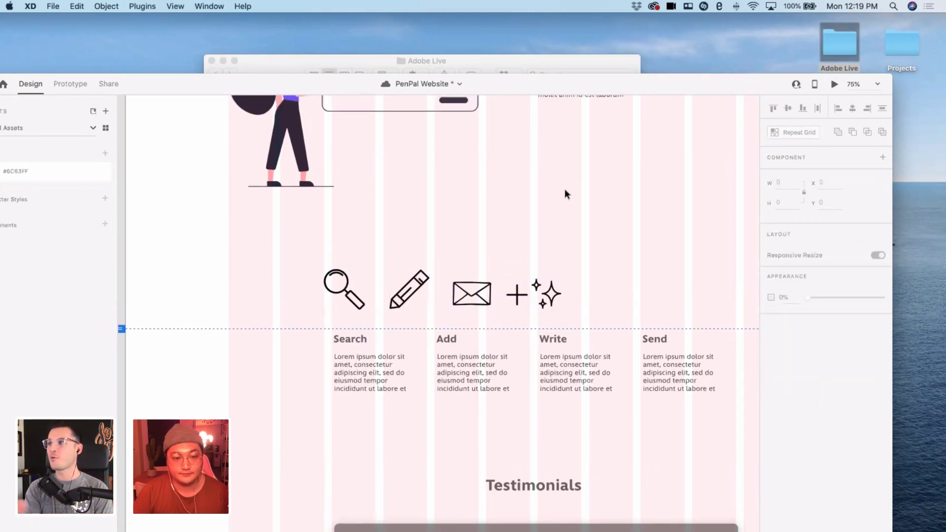
{"action": "key", "text": "super+1"}
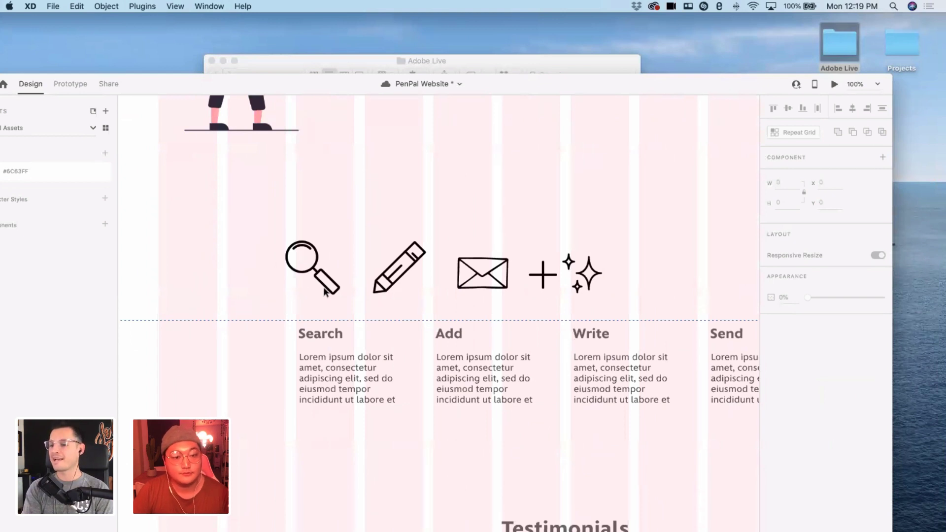
{"action": "left_click_drag", "start_coordinate": [325, 290], "coordinate": [361, 294]}
{"action": "scroll", "coordinate": [424, 218], "scroll_direction": "right", "scroll_amount": 5}
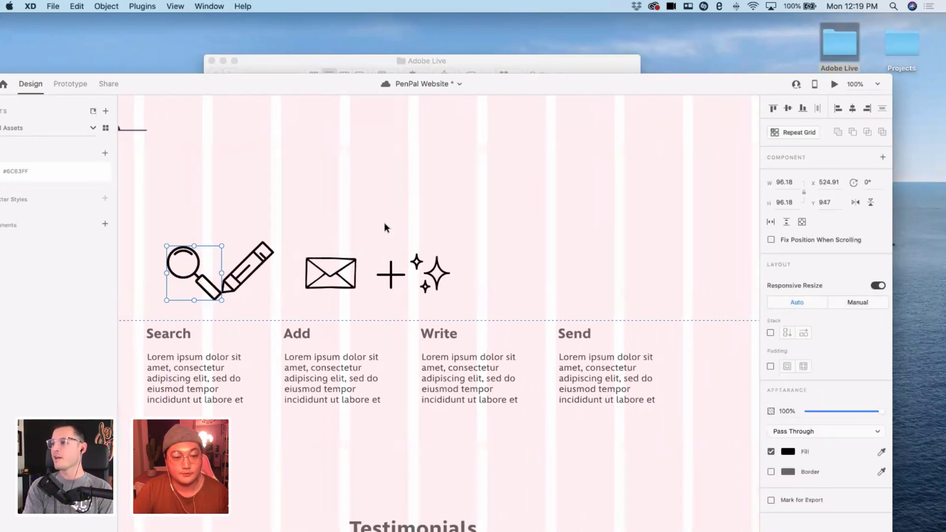
- Shift the pencil, envelope, plus and three-sparkle icons together to the right, to about X 869, Y 936
{"action": "left_click_drag", "start_coordinate": [286, 224], "coordinate": [511, 291]}
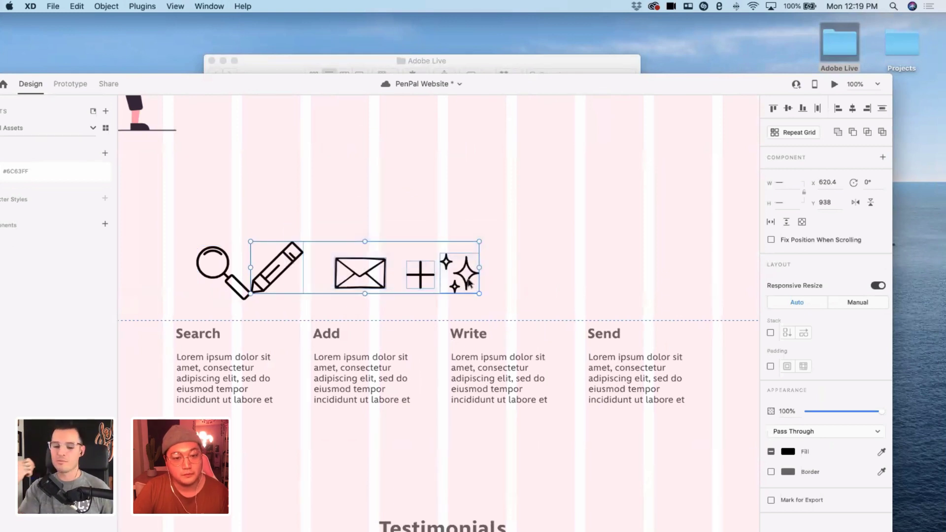
{"action": "left_click", "coordinate": [547, 276]}
{"action": "mouse_move", "coordinate": [543, 221]}
{"action": "left_mouse_down"}
{"action": "mouse_move", "coordinate": [277, 303]}
{"action": "mouse_move", "coordinate": [290, 266]}
{"action": "left_mouse_up"}
{"action": "left_click", "coordinate": [434, 263]}
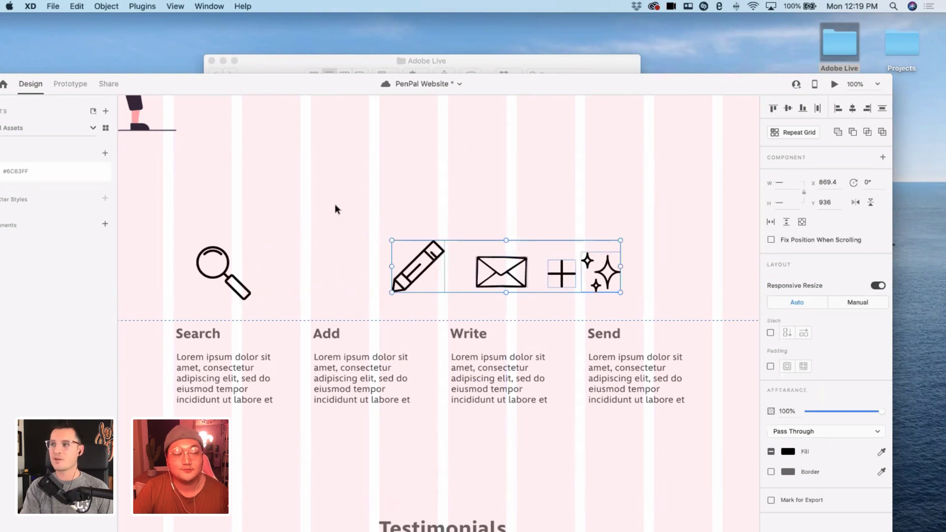
{"action": "left_click", "coordinate": [329, 194]}
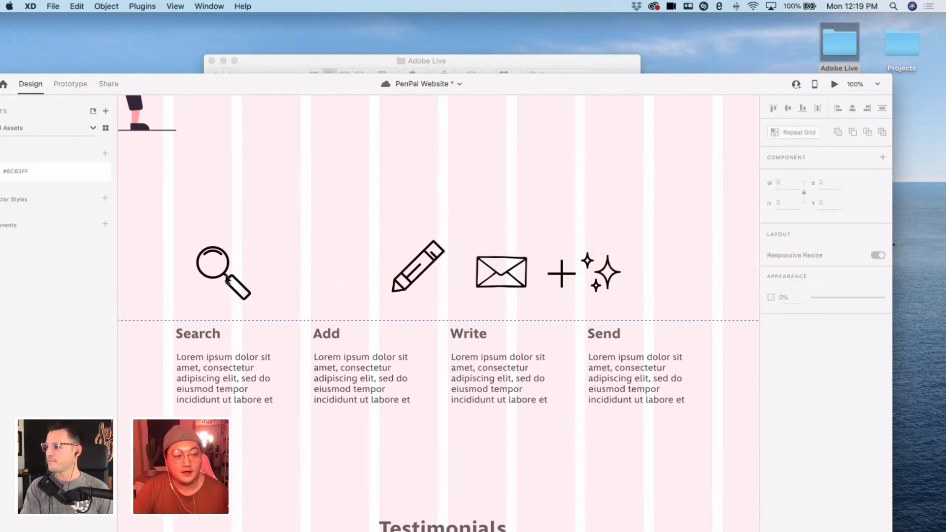
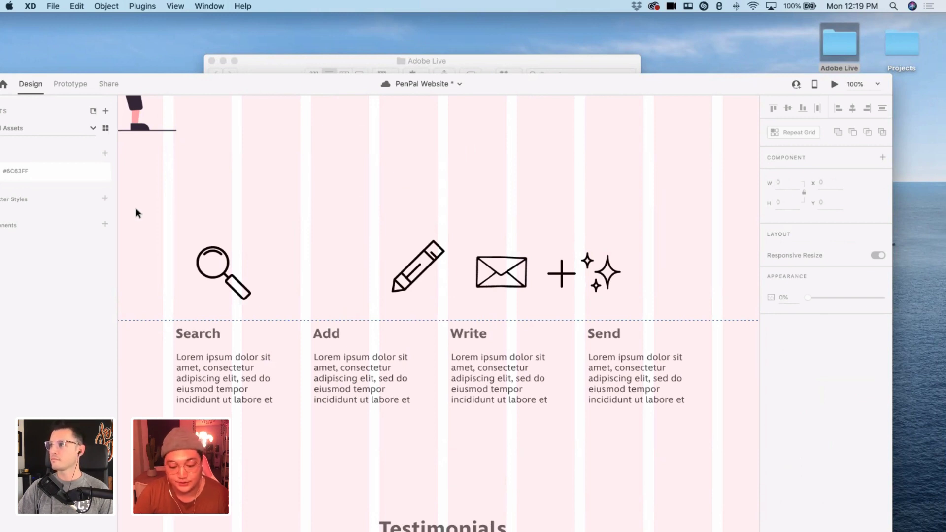
- Scale the Search column's magnifying glass down to about 82 × 82 and enlarge the design window to full screen
{"action": "left_click", "coordinate": [227, 278]}
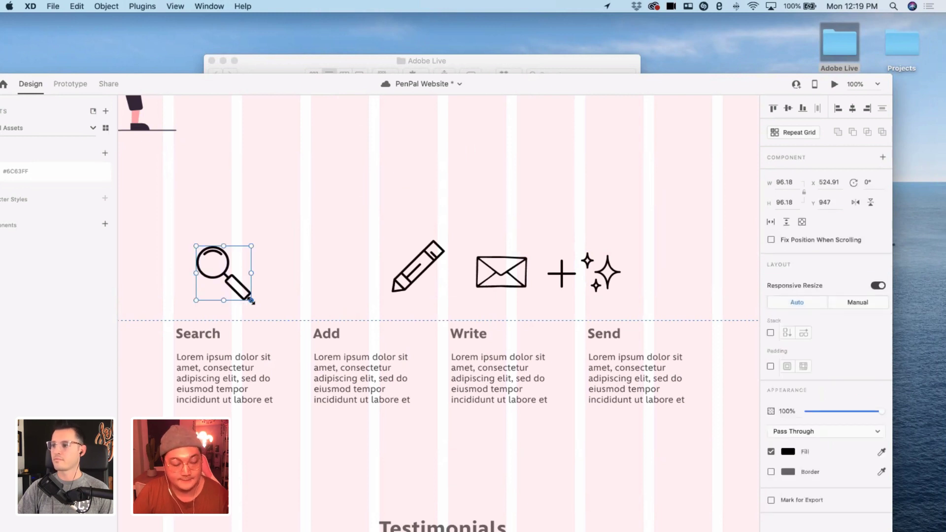
{"action": "left_click_drag", "start_coordinate": [251, 300], "coordinate": [242, 294]}
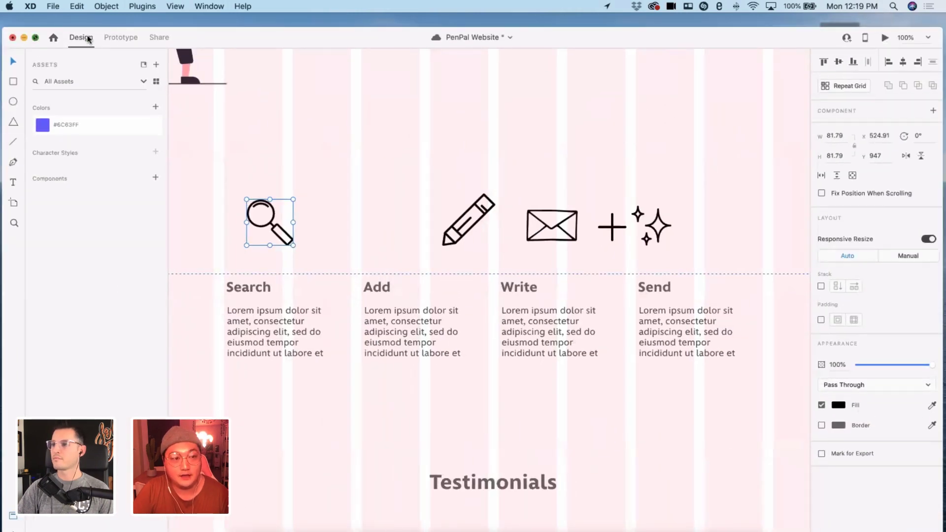
{"action": "left_click", "coordinate": [37, 40]}
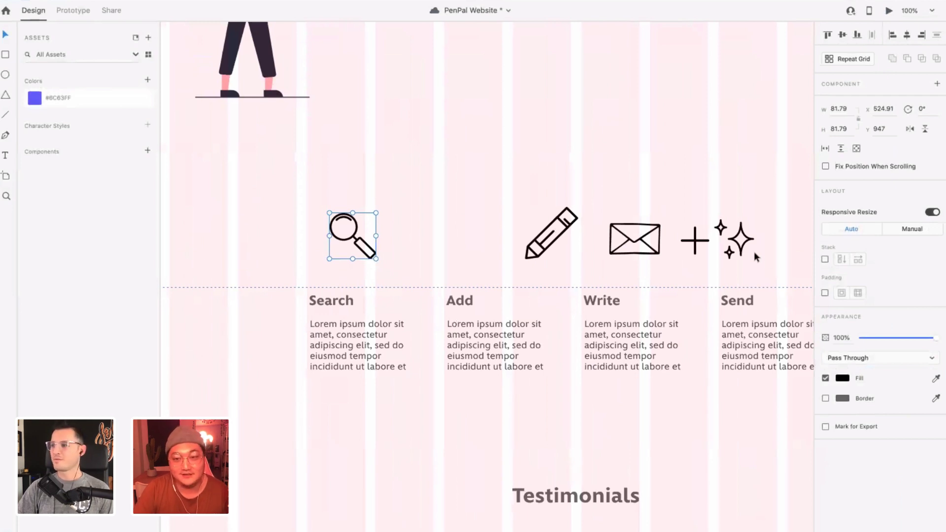
- Duplicate the three-sparkle icon and place the copy beside the Search column's magnifying glass, at about X 587, Y 908
{"action": "left_click", "coordinate": [746, 249]}
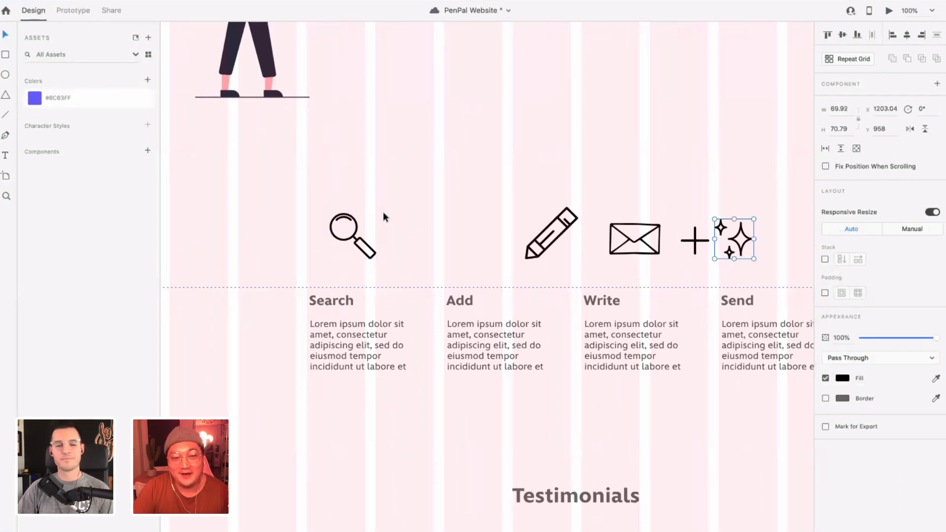
{"action": "left_click", "coordinate": [384, 214]}
{"action": "key", "text": "super+z"}
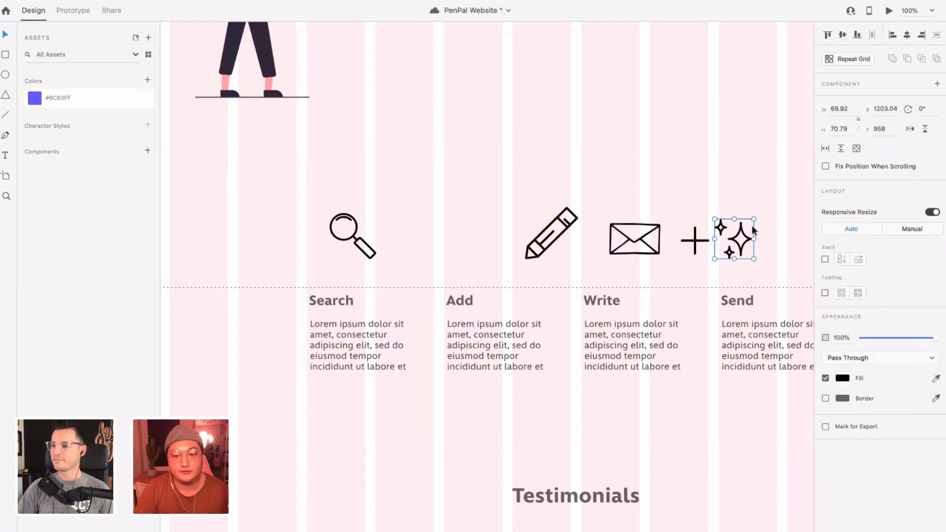
{"action": "key", "text": "super+v"}
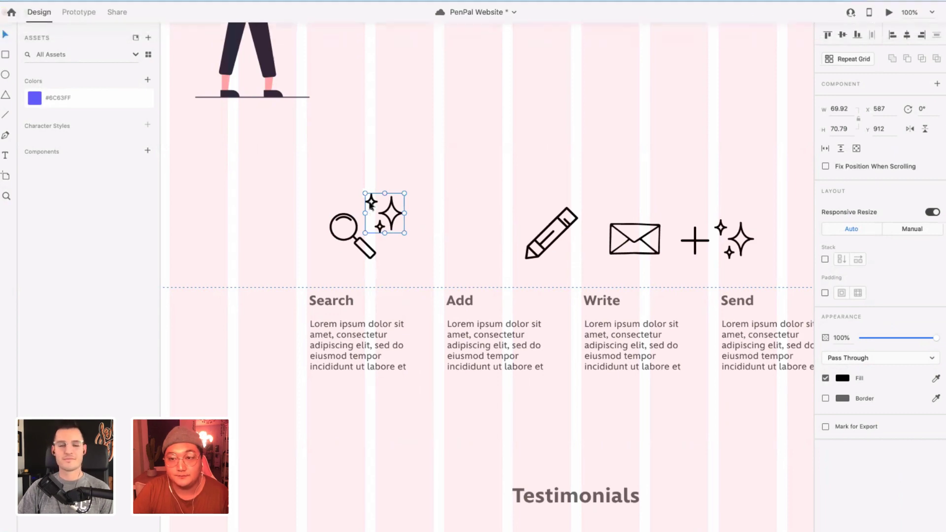
{"action": "scroll", "coordinate": [383, 197], "scroll_direction": "left", "scroll_amount": 2}
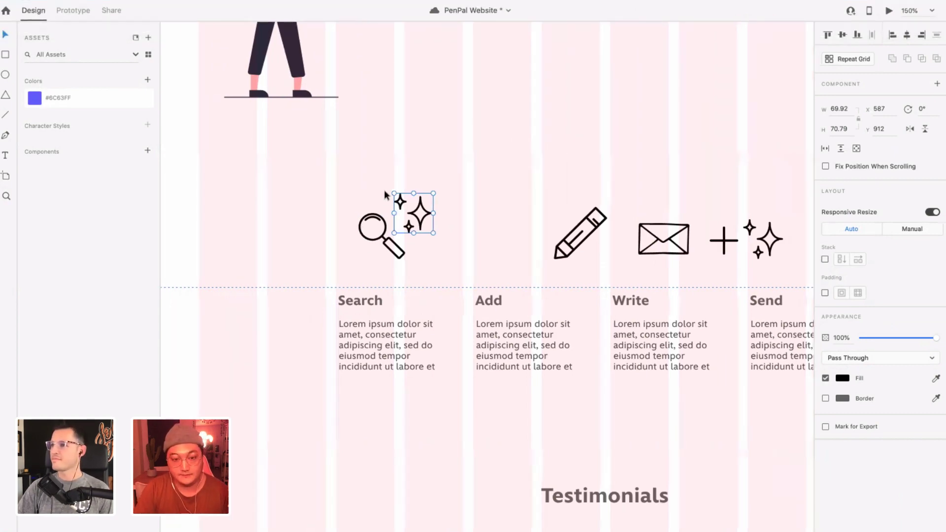
{"action": "key", "text": "super+equal"}
{"action": "scroll", "coordinate": [390, 158], "scroll_direction": "up", "scroll_amount": 2}
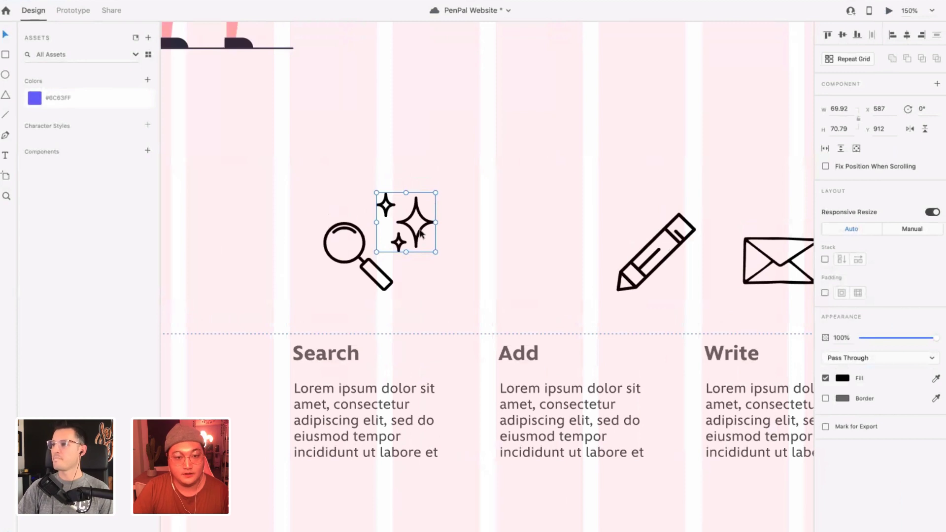
{"action": "key", "text": "Escape"}
{"action": "left_click", "coordinate": [420, 230]}
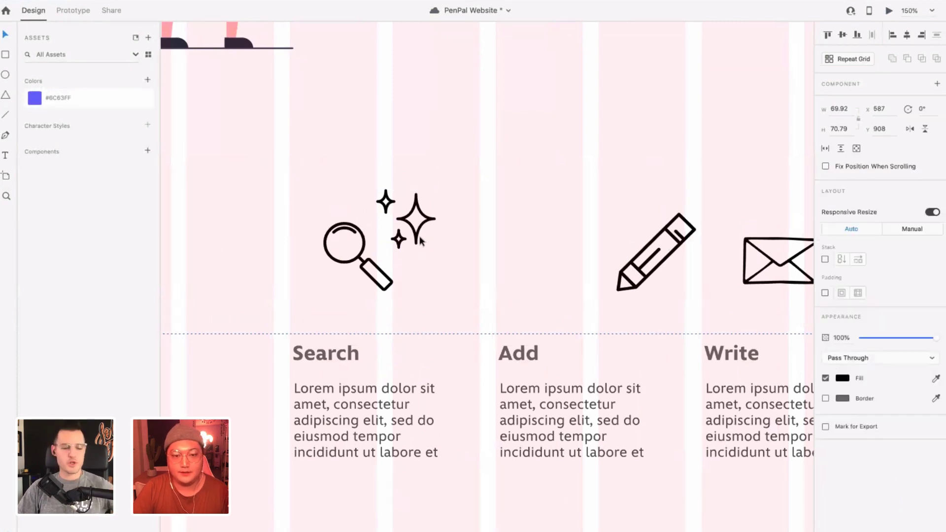
{"action": "key", "text": "Escape"}
- Scale the magnifying glass to about 74 × 74 at about X 542, Y 956, and lower its sparkles to Y 918
{"action": "left_click", "coordinate": [372, 270]}
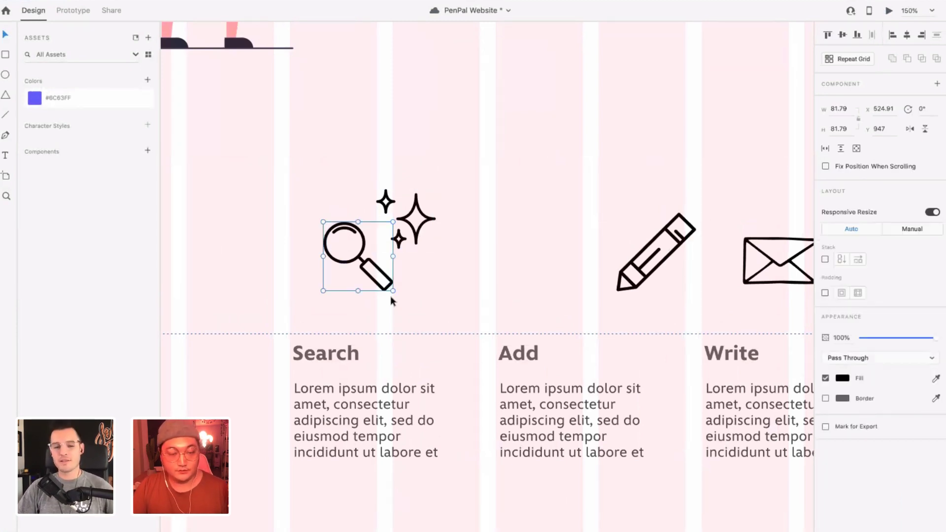
{"action": "mouse_move", "coordinate": [393, 292]}
{"action": "left_mouse_down"}
{"action": "mouse_move", "coordinate": [387, 284]}
{"action": "mouse_move", "coordinate": [396, 282]}
{"action": "left_mouse_up"}
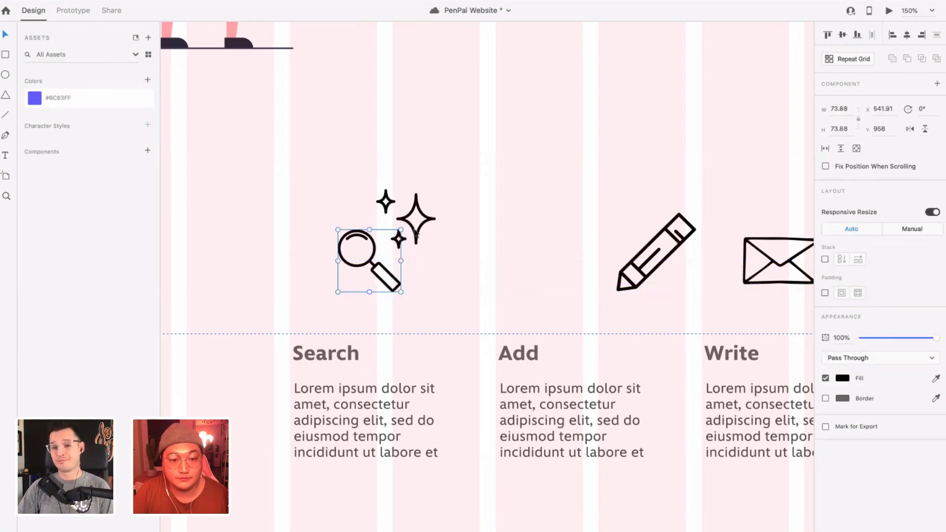
{"action": "left_click_drag", "start_coordinate": [415, 237], "coordinate": [423, 240]}
{"action": "left_click", "coordinate": [461, 234]}
{"action": "left_click", "coordinate": [430, 238]}
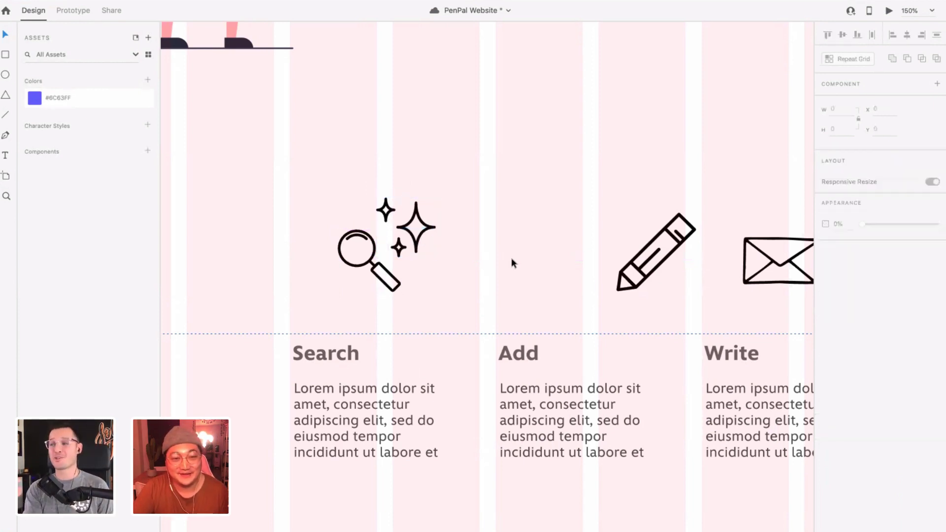
- Move the plus over the Add column to about X 812, Y 956, and the pencil above the Write column's envelope, about X 1024, Y 843
{"action": "scroll", "coordinate": [577, 262], "scroll_direction": "right", "scroll_amount": 2}
{"action": "left_click_drag", "start_coordinate": [787, 263], "coordinate": [494, 261]}
{"action": "mouse_move", "coordinate": [566, 253]}
{"action": "left_mouse_down"}
{"action": "mouse_move", "coordinate": [640, 215]}
{"action": "mouse_move", "coordinate": [698, 168]}
{"action": "left_mouse_up"}
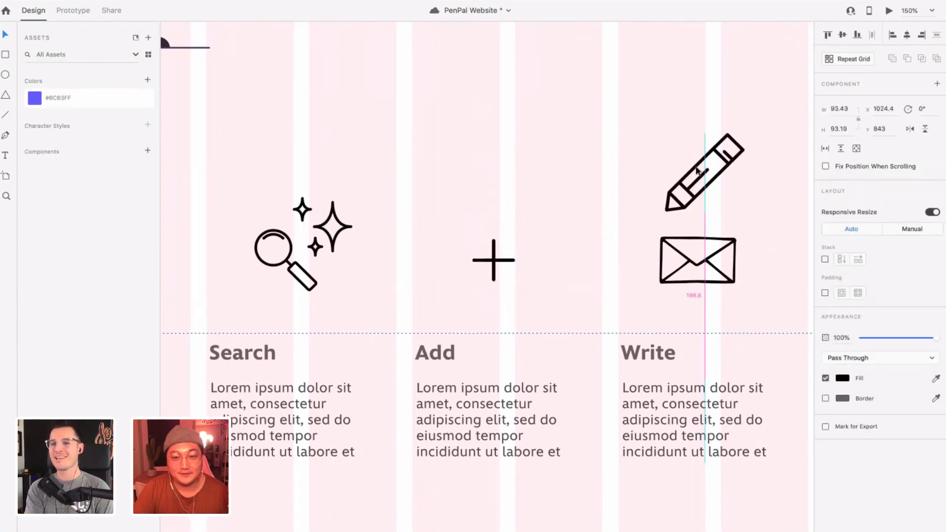
{"action": "scroll", "coordinate": [500, 264], "scroll_direction": "up", "scroll_amount": 1}
{"action": "left_click", "coordinate": [501, 263]}
{"action": "left_click_drag", "start_coordinate": [501, 266], "coordinate": [512, 259]}
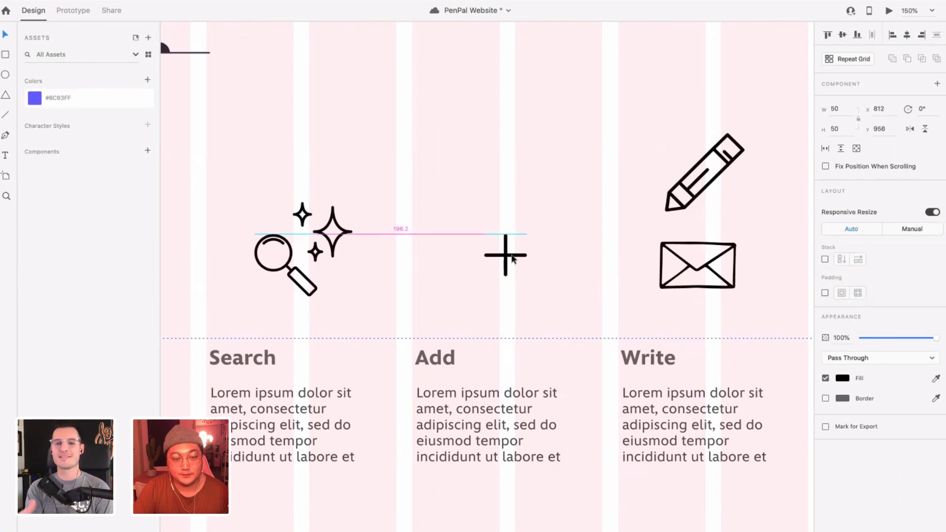
- Duplicate the Search column's sparkles and place the copy above the Add column's plus, at about X 771, Y 889
{"action": "left_click", "coordinate": [305, 270]}
{"action": "left_click", "coordinate": [335, 250]}
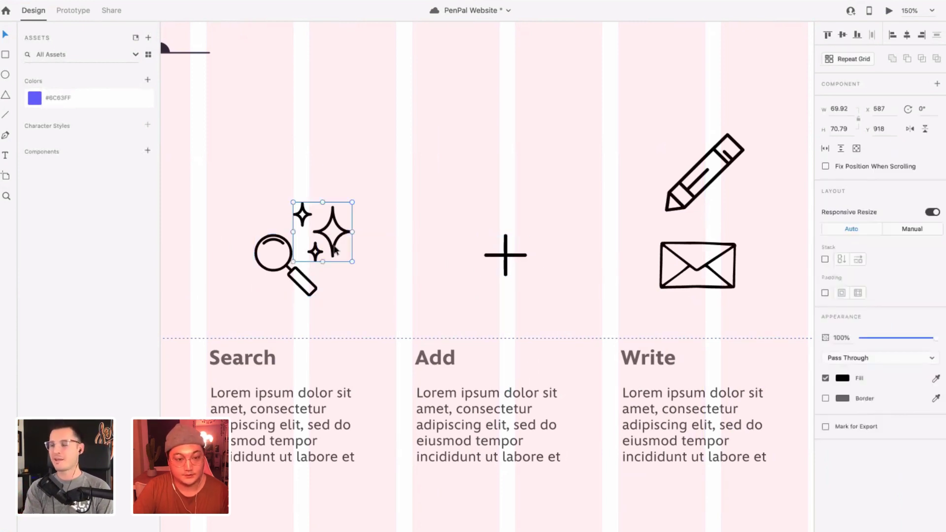
{"action": "left_click_drag", "start_coordinate": [336, 246], "coordinate": [493, 221]}
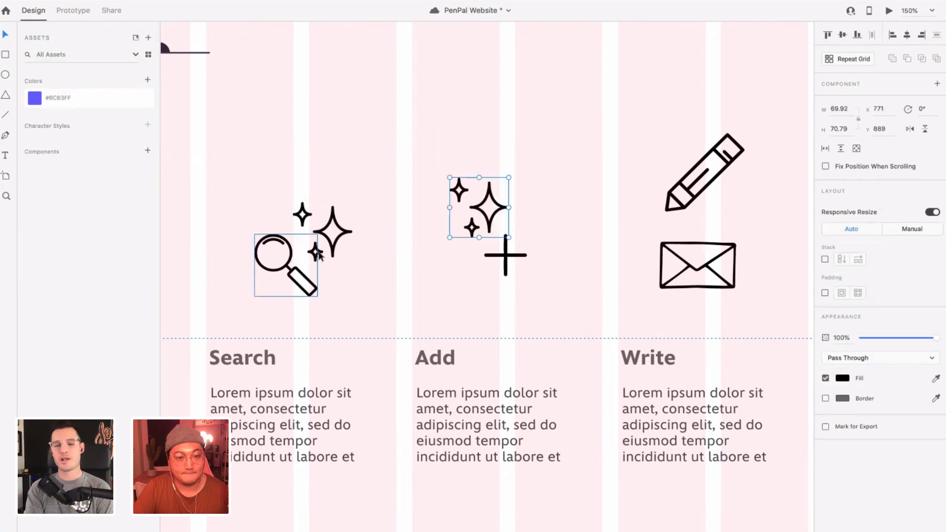
- Group the Search column's magnifying glass with its sparkles and nudge the group 1 px left to about X 541
{"action": "left_click", "coordinate": [292, 261]}
{"action": "left_click", "coordinate": [292, 270], "text": "shift"}
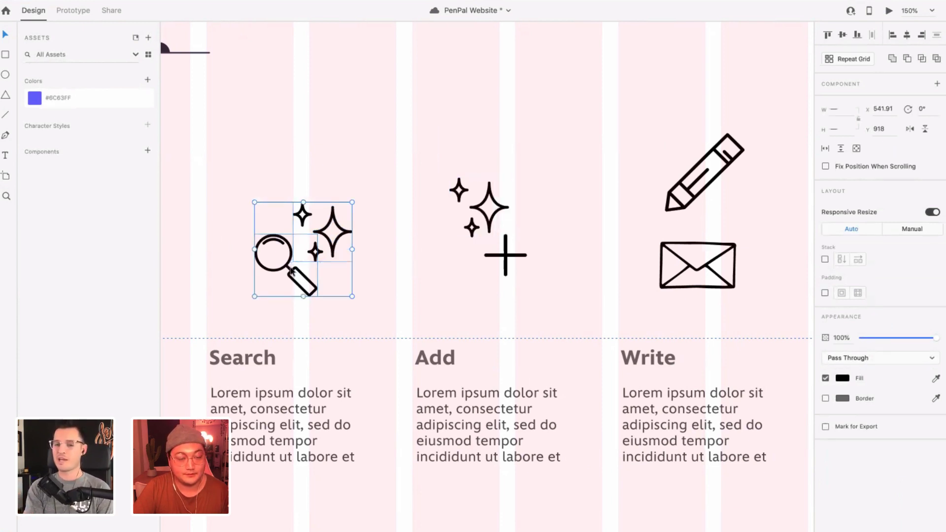
{"action": "key", "text": "super+g"}
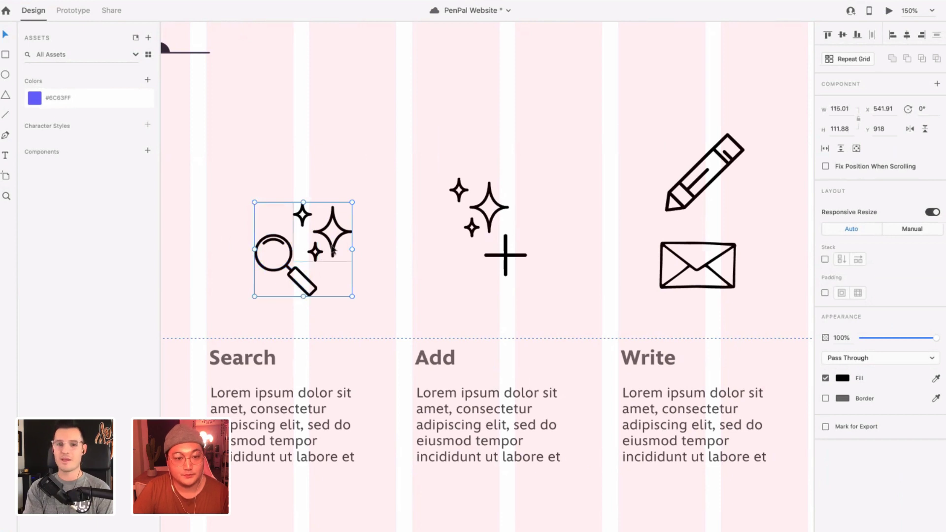
{"action": "key", "text": "Left"}
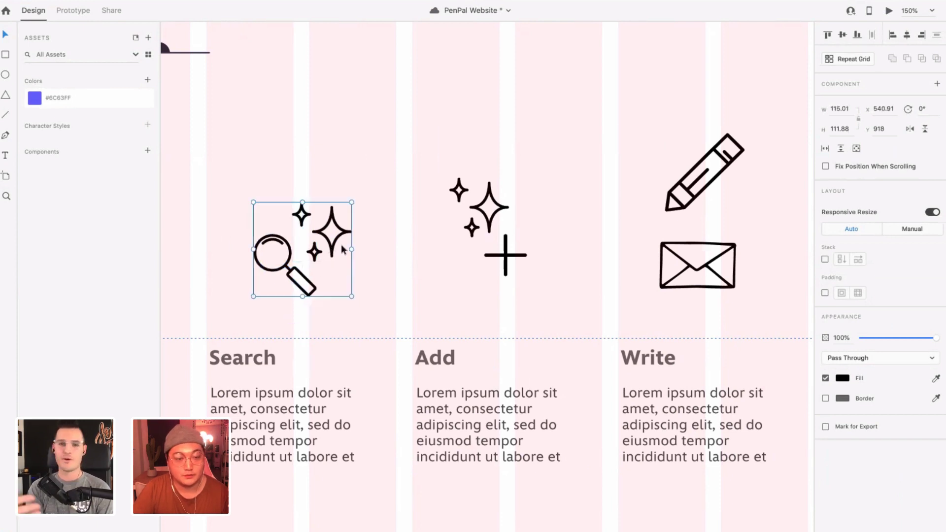
{"action": "left_click", "coordinate": [403, 259]}
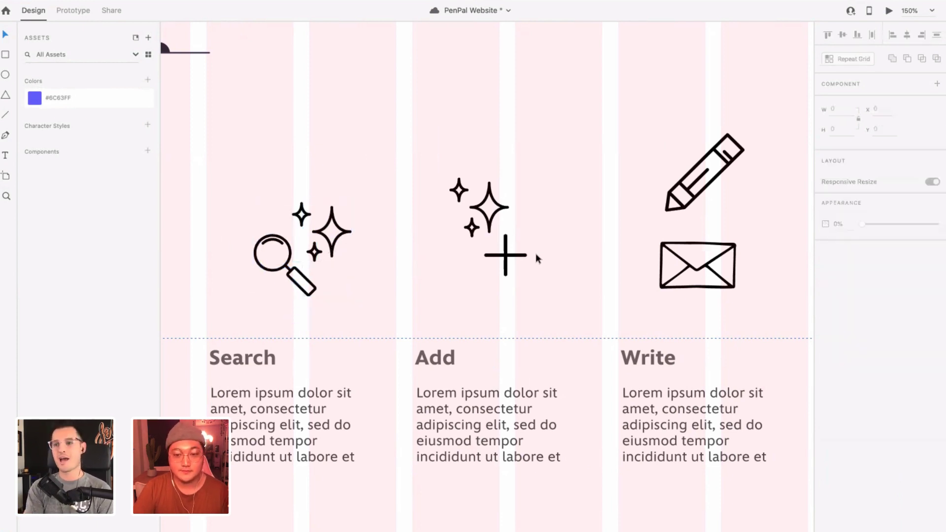
- Move the Add column's plus icon slightly up and right, to X 818, Y 949
{"action": "left_click", "coordinate": [506, 258]}
{"action": "left_click_drag", "start_coordinate": [507, 258], "coordinate": [510, 253]}
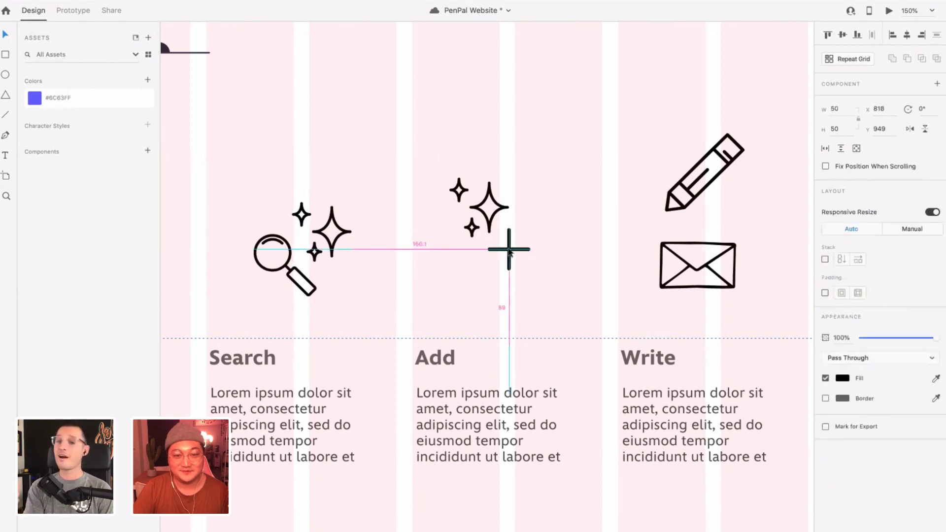
- Separate the large sparkle from the Add column's sparkle group, shrink it to about 28 × 31, and place it lower left of the plus
{"action": "left_click", "coordinate": [495, 219]}
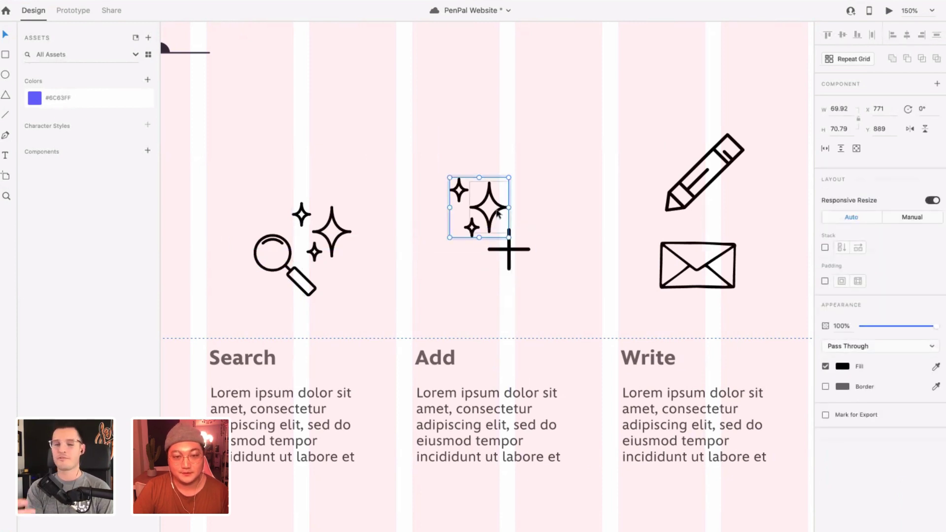
{"action": "double_click", "coordinate": [498, 213]}
{"action": "key", "text": "Delete"}
{"action": "key", "text": "ctrl+z"}
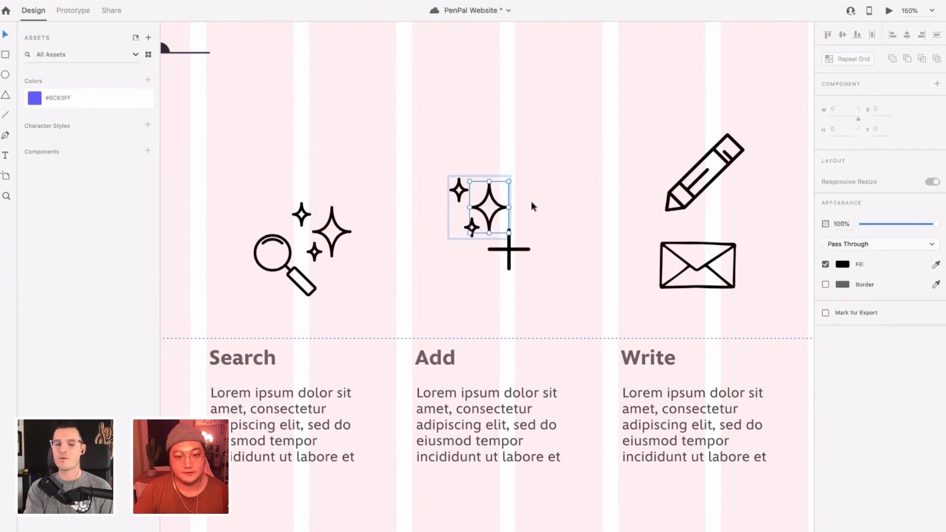
{"action": "left_click_drag", "start_coordinate": [498, 213], "coordinate": [552, 218]}
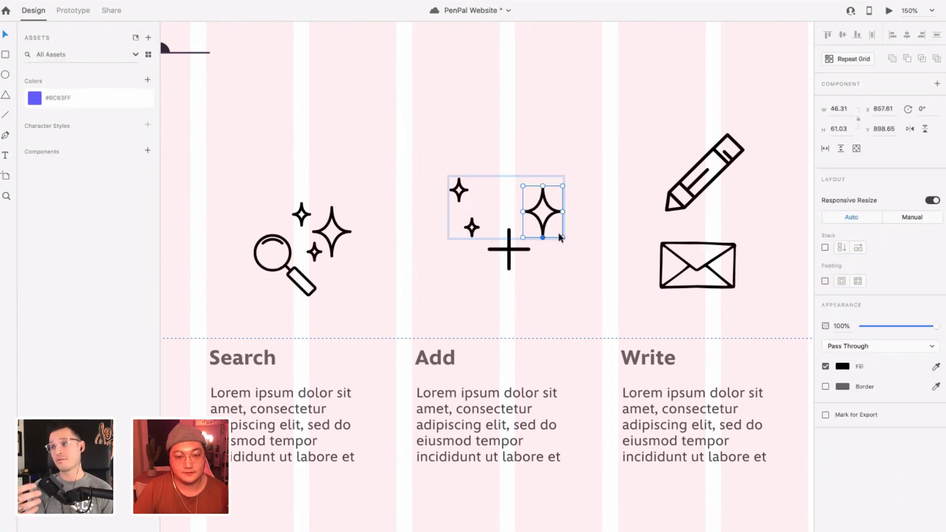
{"action": "key", "text": "ctrl+x"}
{"action": "left_click", "coordinate": [563, 230]}
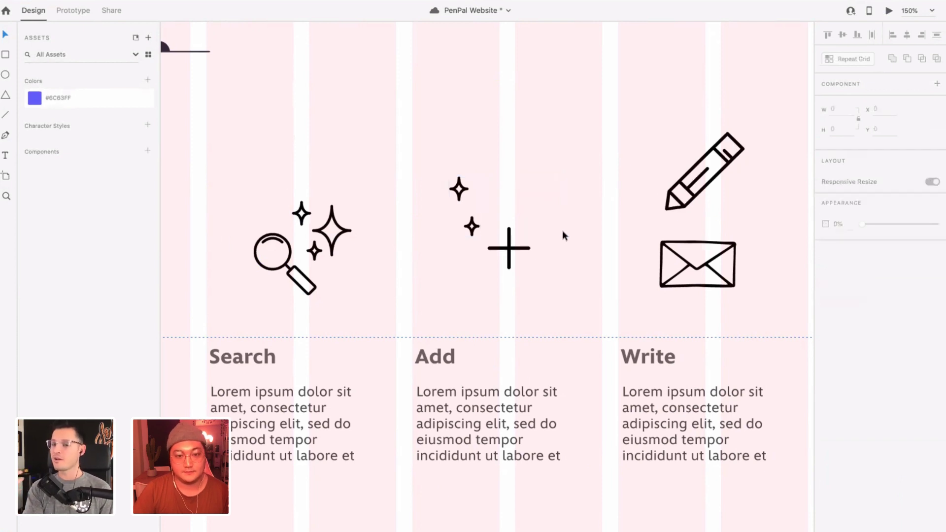
{"action": "key", "text": "ctrl+v"}
{"action": "left_click_drag", "start_coordinate": [542, 237], "coordinate": [464, 217]}
{"action": "left_click", "coordinate": [475, 235]}
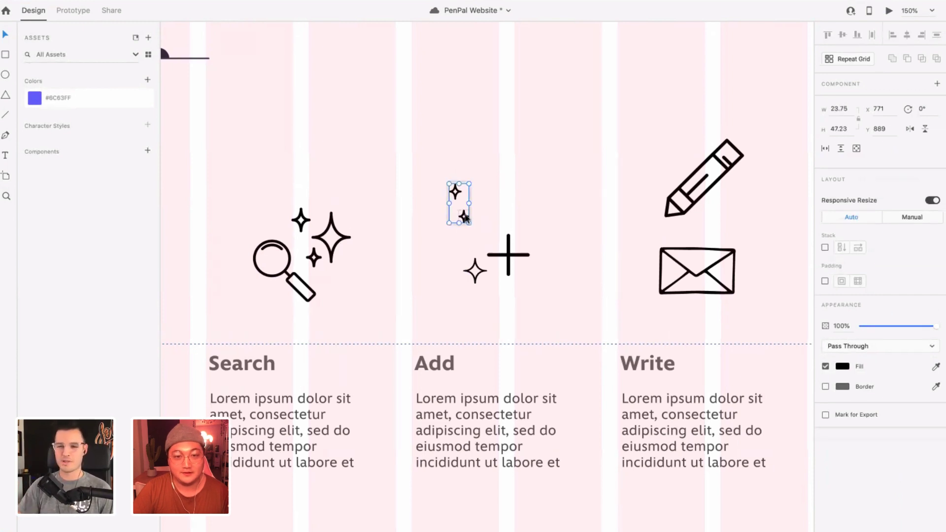
- Nudge the lower sparkle of the Add column's small pair up and left, to about X 778, Y 907, closer to the upper one
{"action": "key", "text": "Return"}
{"action": "key", "text": "shift+Up"}
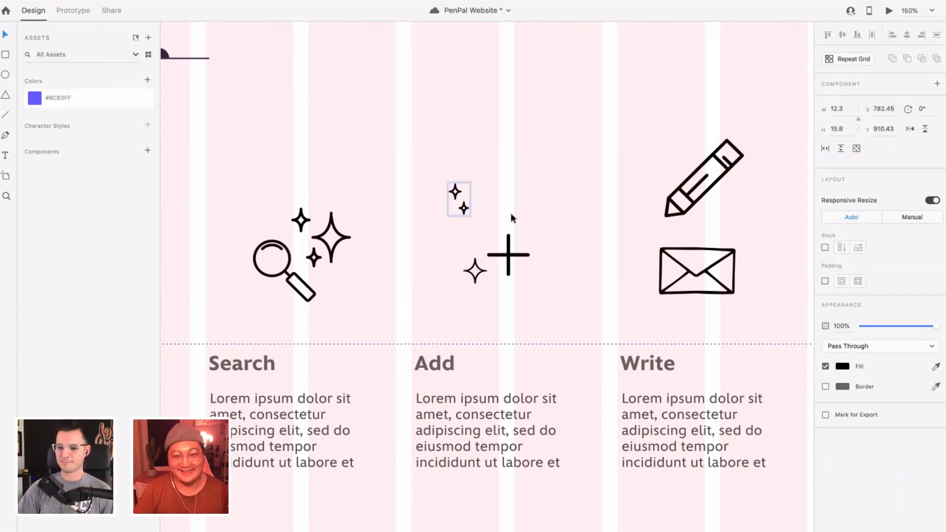
{"action": "key", "text": "Left"}
{"action": "key", "text": "Left"}
{"action": "key", "text": "Left"}
{"action": "key", "text": "Left"}
{"action": "key", "text": "Left"}
{"action": "key", "text": "Up"}
{"action": "key", "text": "Up"}
{"action": "key", "text": "Up"}
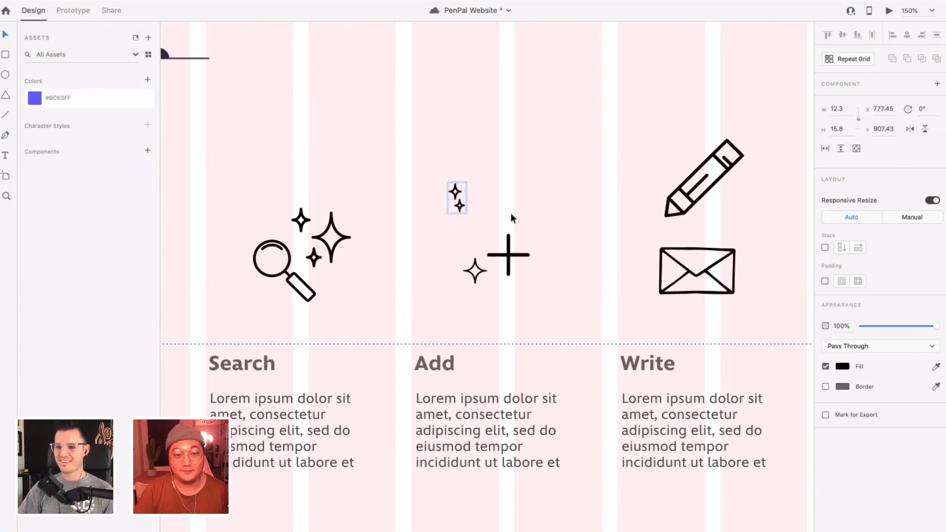
{"action": "key", "text": "Right"}
{"action": "key", "text": "Return"}
{"action": "key", "text": "Escape"}
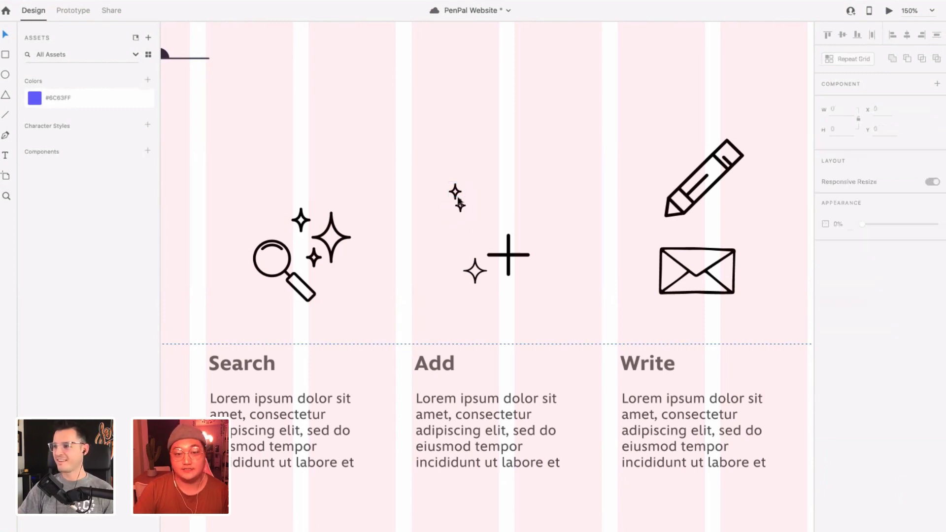
- Flip the pair of small sparkles horizontally and move it to the upper right of the plus, about X 862, Y 922
{"action": "left_click", "coordinate": [460, 206]}
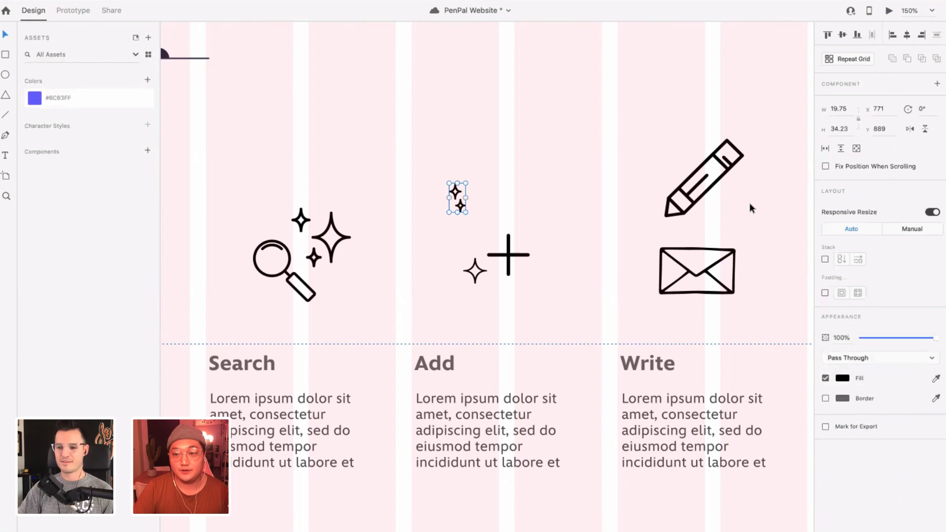
{"action": "left_click", "coordinate": [910, 130]}
{"action": "left_click", "coordinate": [489, 193]}
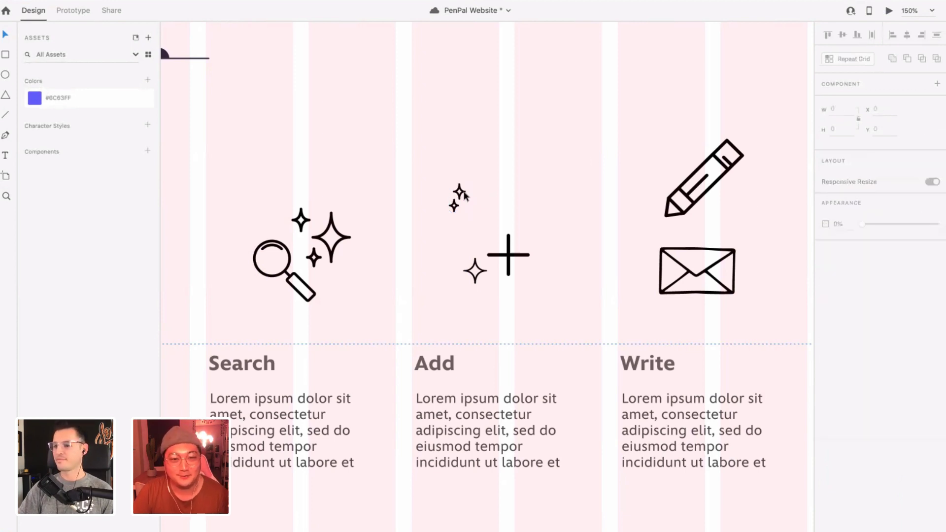
{"action": "left_click", "coordinate": [459, 193]}
{"action": "left_click", "coordinate": [506, 198]}
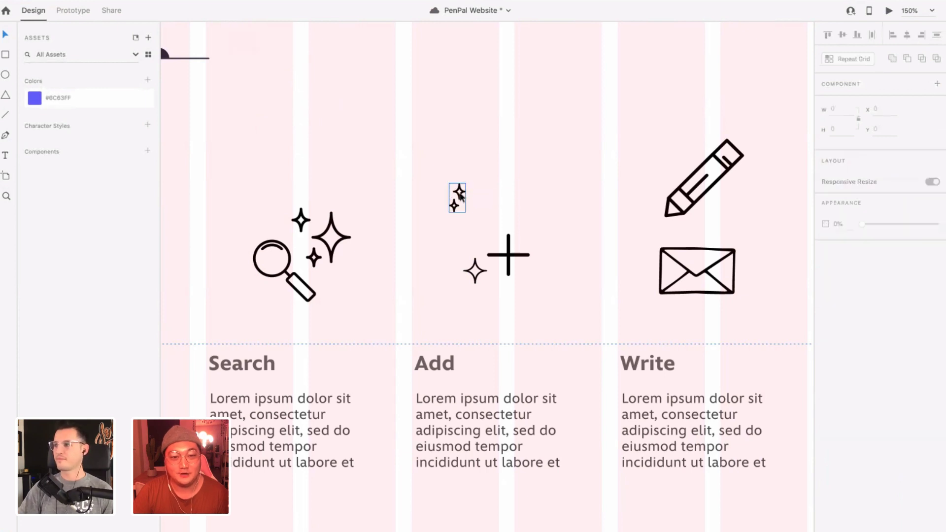
{"action": "left_click_drag", "start_coordinate": [460, 196], "coordinate": [540, 226]}
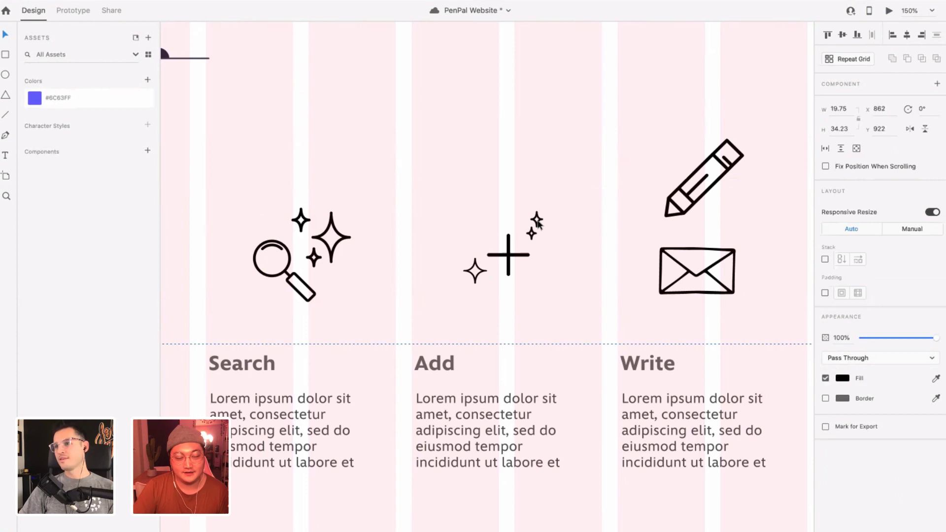
- Narrow the larger sparkle to about 26 px and place it up and left of the small pair, at about X 842, Y 908
{"action": "left_click", "coordinate": [483, 274]}
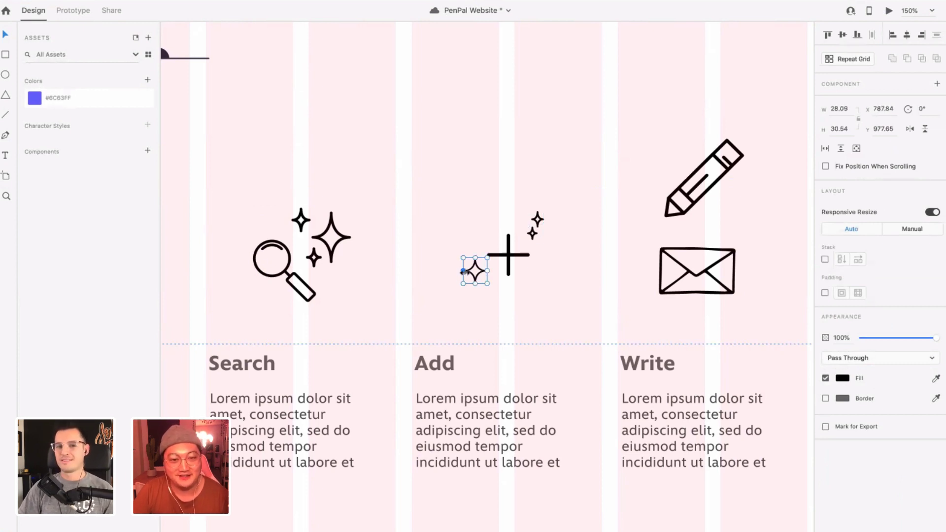
{"action": "left_click_drag", "start_coordinate": [464, 272], "coordinate": [520, 211]}
{"action": "left_click", "coordinate": [525, 180]}
{"action": "key", "text": "Right"}
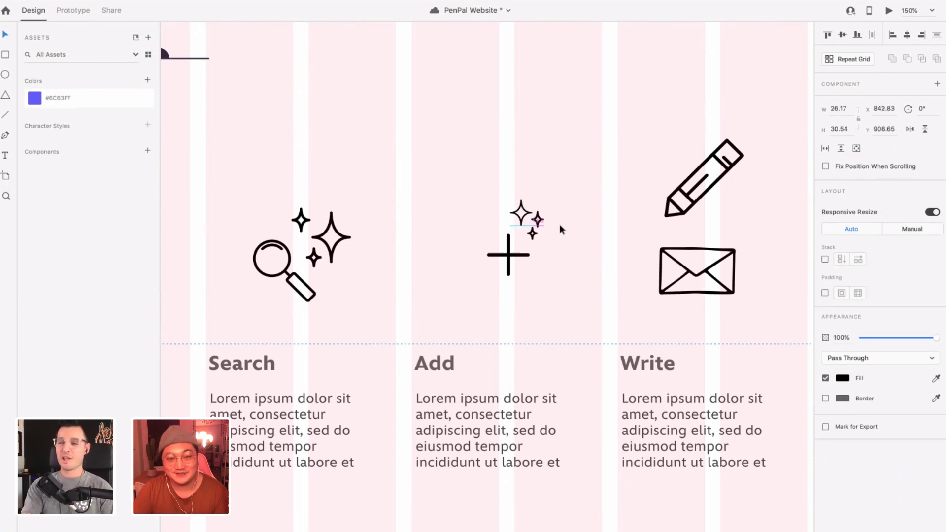
{"action": "key", "text": "Up"}
- Move the larger sparkle and small pair together to the upper left of the plus, at about X 788, Y 913
{"action": "left_click", "coordinate": [538, 224]}
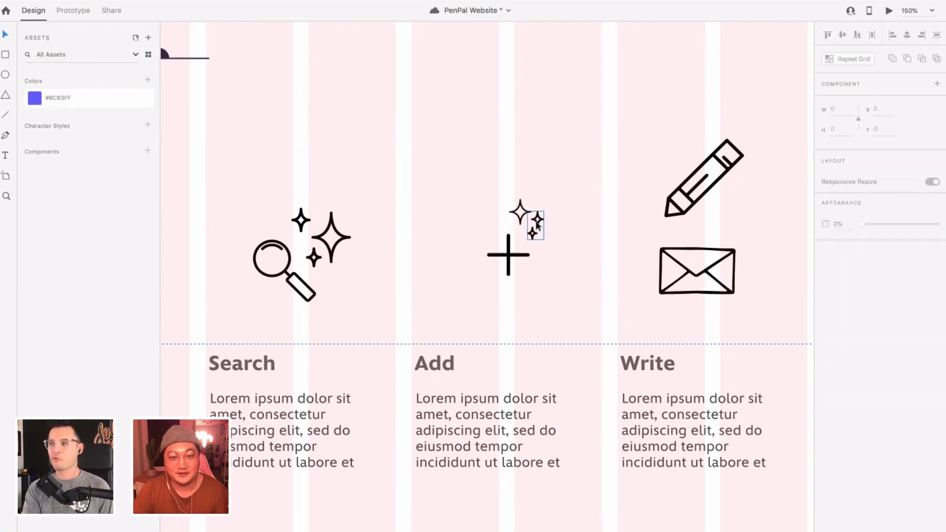
{"action": "left_click", "coordinate": [522, 221], "text": "shift"}
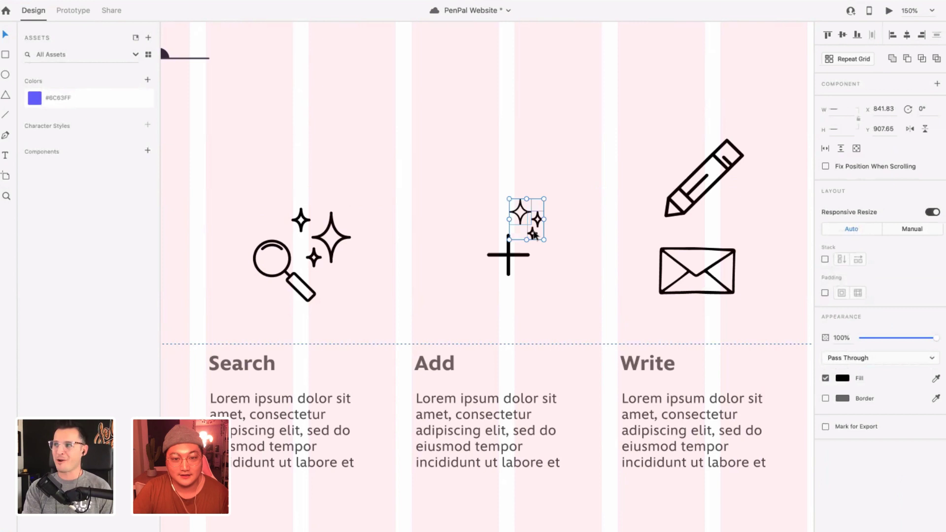
{"action": "left_click_drag", "start_coordinate": [535, 235], "coordinate": [490, 239]}
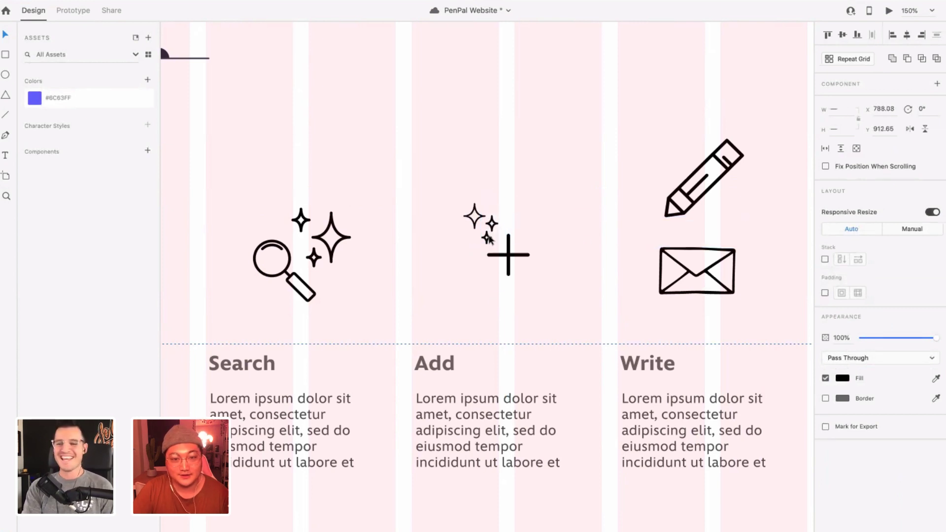
- Move the Add column's larger sparkle to the lower right of the plus, at about X 857, Y 984
{"action": "left_click", "coordinate": [567, 203]}
{"action": "scroll", "coordinate": [542, 212], "scroll_direction": "right", "scroll_amount": 1}
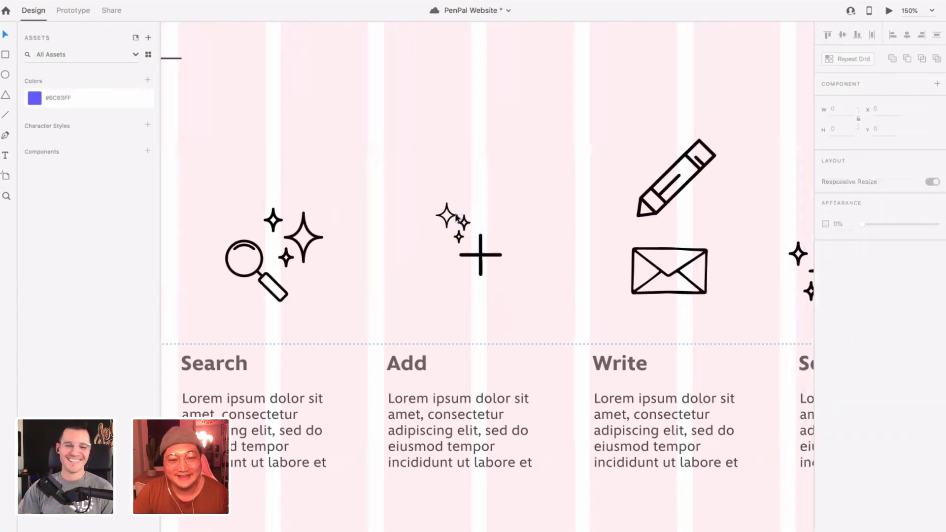
{"action": "left_click_drag", "start_coordinate": [452, 220], "coordinate": [504, 281]}
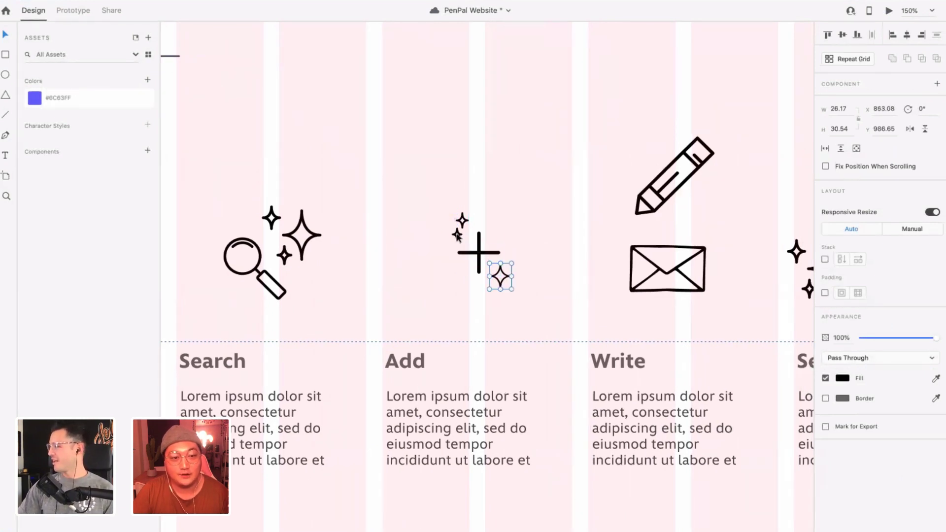
{"action": "key", "text": "Up"}
{"action": "key", "text": "Up"}
{"action": "key", "text": "Up"}
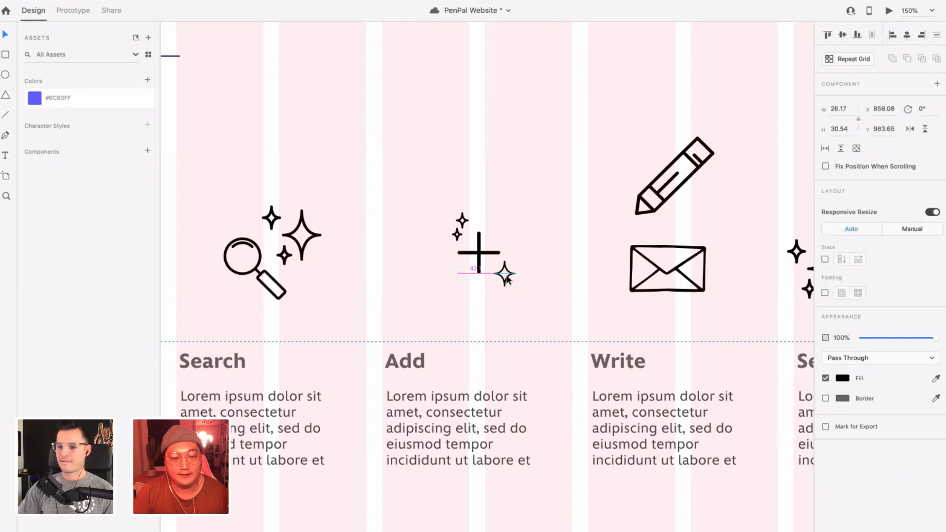
{"action": "key", "text": "Right"}
{"action": "key", "text": "Right"}
{"action": "key", "text": "Right"}
{"action": "key", "text": "Right"}
{"action": "scroll", "coordinate": [221, 292], "scroll_direction": "left", "scroll_amount": 2}
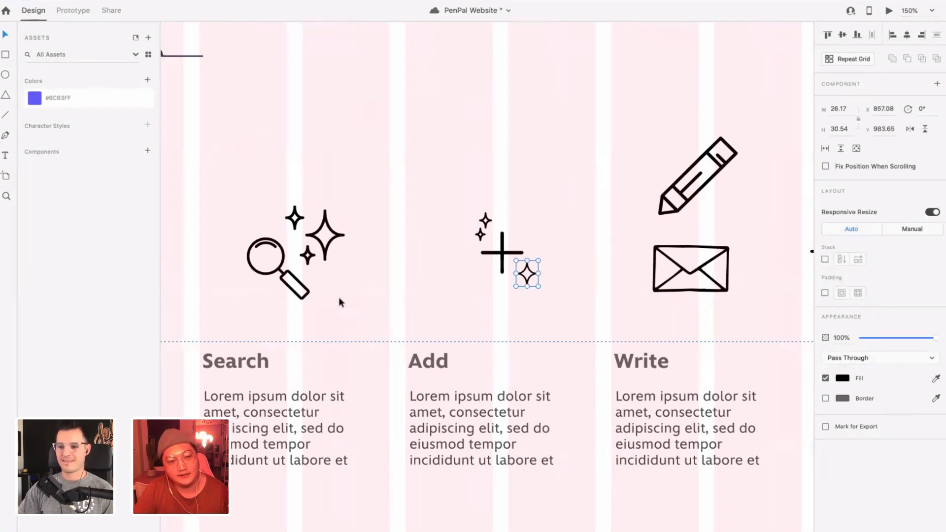
- Move the Add column's small sparkle pair to about X 801, Y 924, and shift the larger sparkle slightly down and right
{"action": "double_click", "coordinate": [299, 295]}
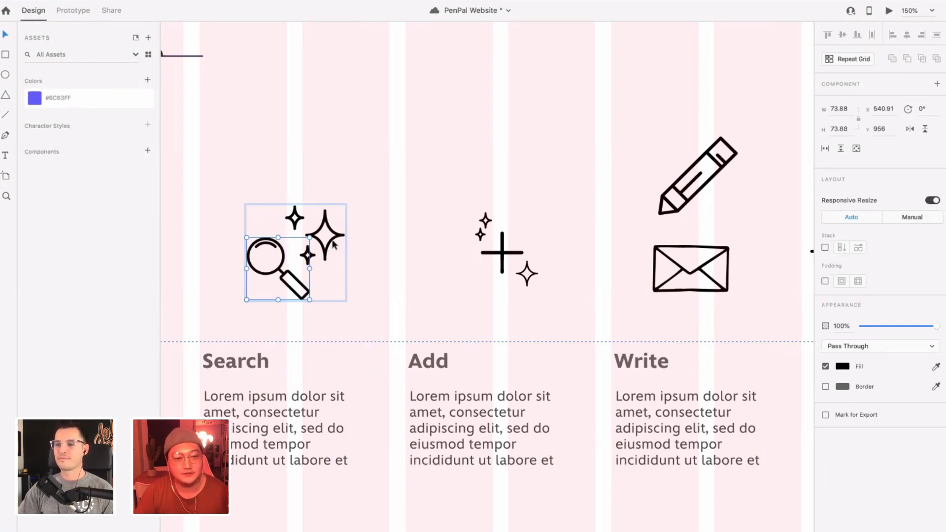
{"action": "left_click", "coordinate": [433, 270]}
{"action": "left_click", "coordinate": [475, 238]}
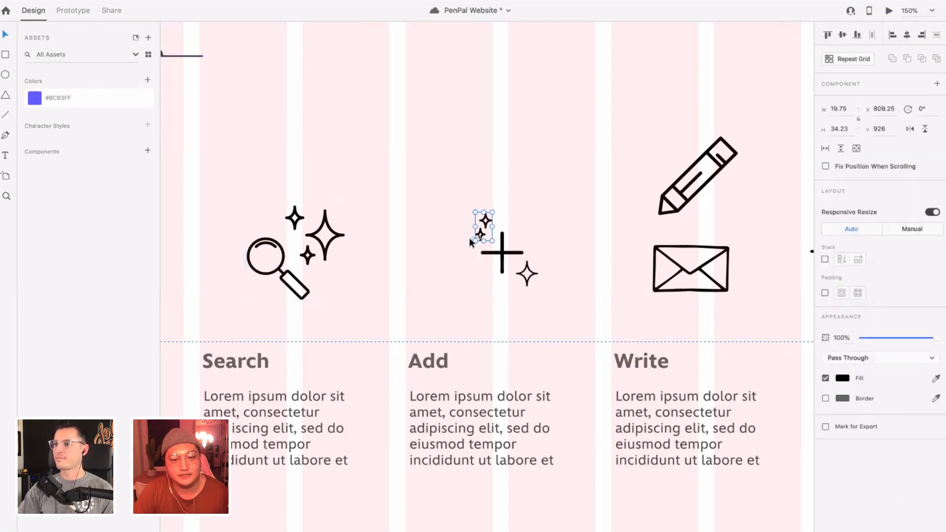
{"action": "left_click_drag", "start_coordinate": [483, 237], "coordinate": [474, 235]}
{"action": "left_click", "coordinate": [529, 281]}
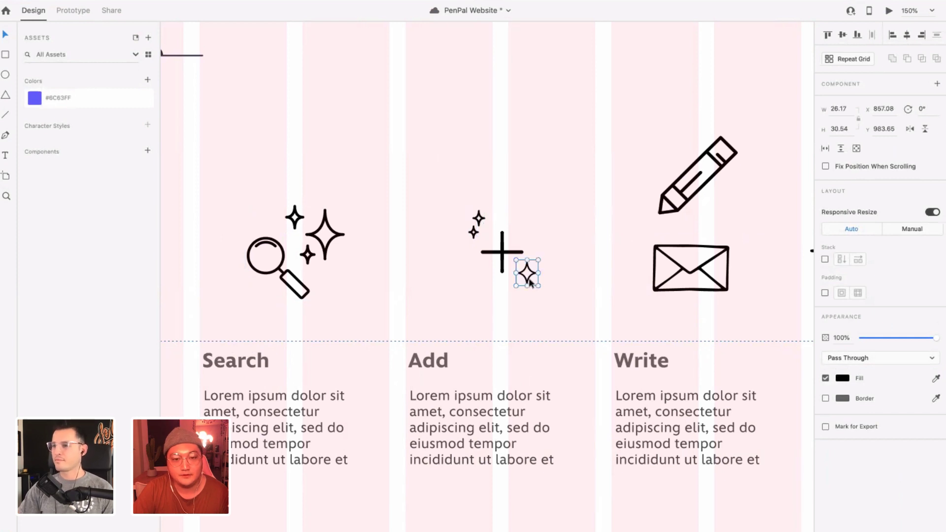
{"action": "left_click_drag", "start_coordinate": [530, 282], "coordinate": [532, 289]}
{"action": "left_click", "coordinate": [545, 214]}
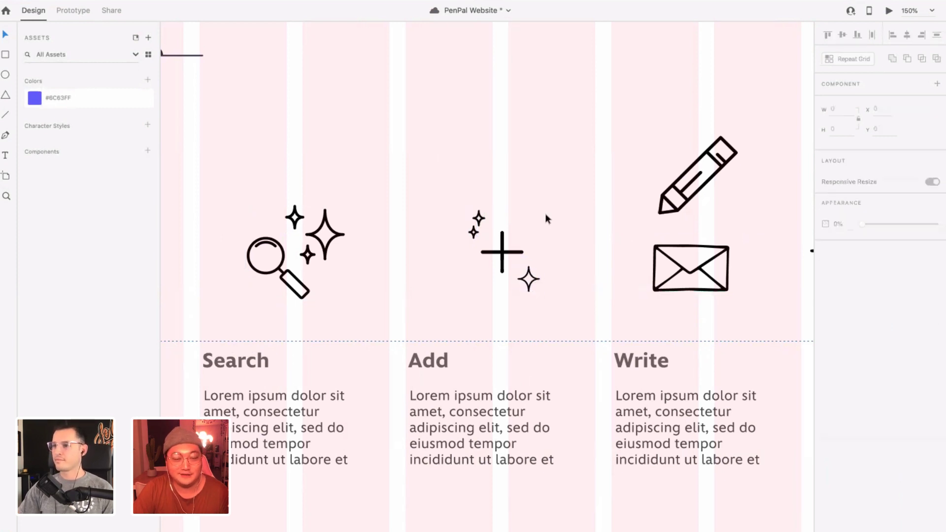
- Group the plus with all its sparkles and move the group to about X 798, Y 925
{"action": "left_click_drag", "start_coordinate": [552, 180], "coordinate": [474, 294]}
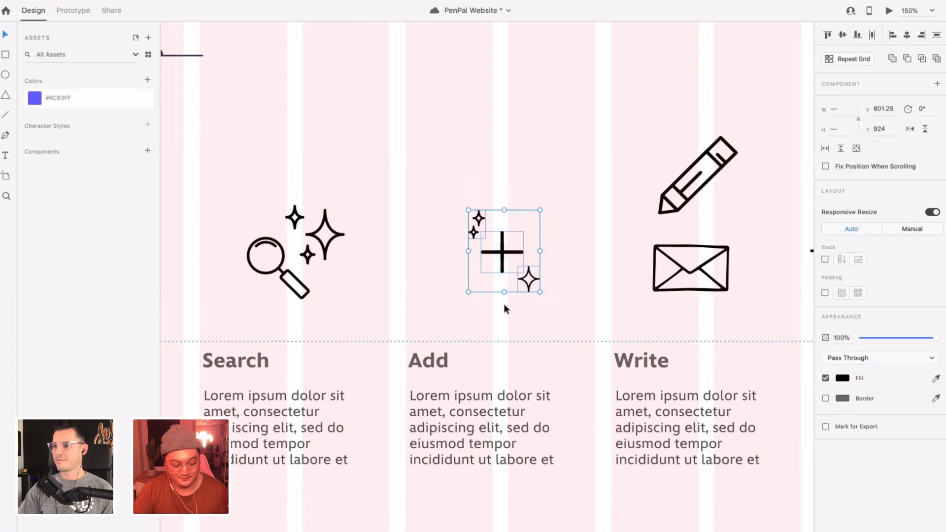
{"action": "key", "text": "super+g"}
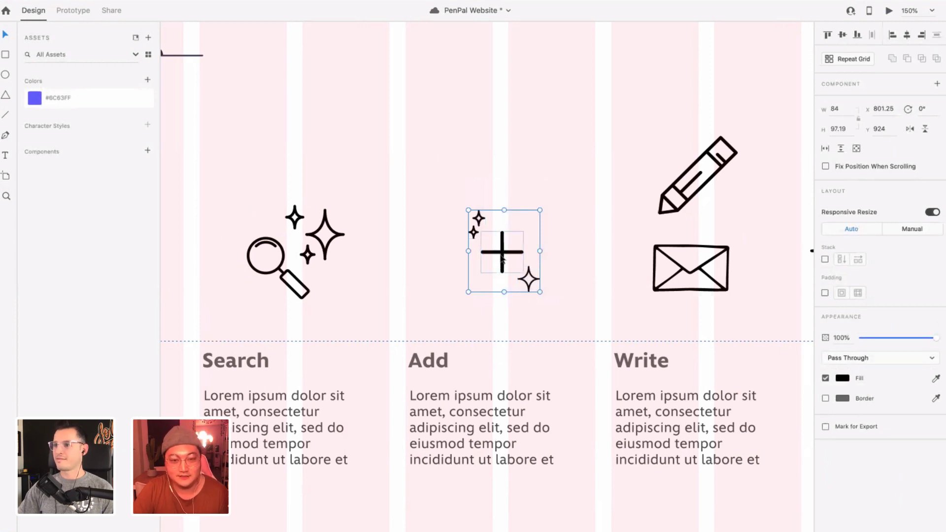
{"action": "left_click_drag", "start_coordinate": [502, 260], "coordinate": [500, 253]}
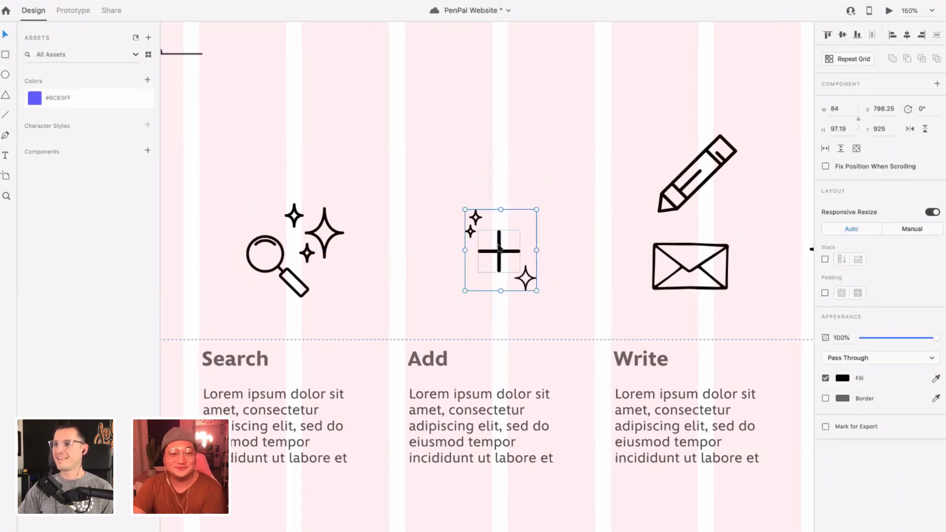
{"action": "left_click", "coordinate": [548, 182]}
- Place the envelope above the Send column at X 1296, Y 861, and shrink the pencil to about 58 px at X 1054, Y 945
{"action": "scroll", "coordinate": [543, 246], "scroll_direction": "right", "scroll_amount": 5}
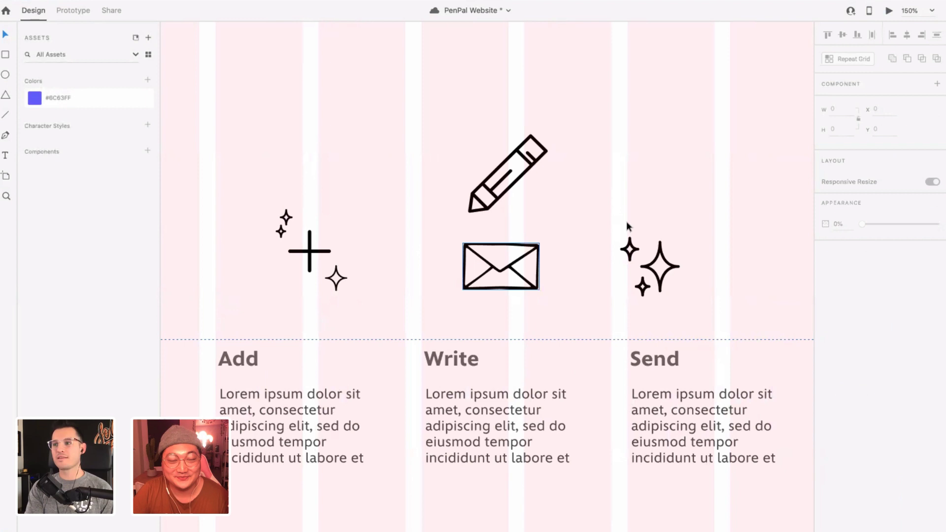
{"action": "key", "text": "super+z"}
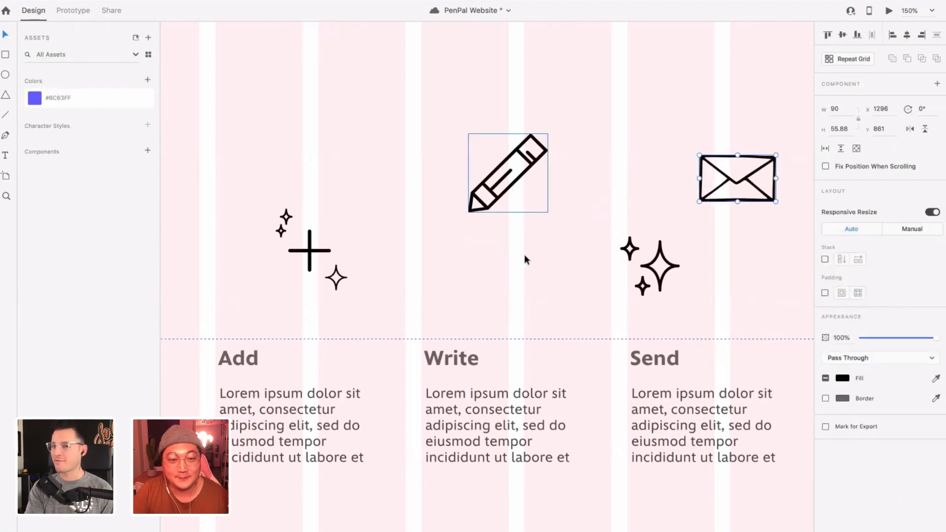
{"action": "mouse_move", "coordinate": [510, 194]}
{"action": "left_mouse_down"}
{"action": "mouse_move", "coordinate": [517, 289]}
{"action": "mouse_move", "coordinate": [496, 272]}
{"action": "mouse_move", "coordinate": [526, 254]}
{"action": "mouse_move", "coordinate": [518, 255]}
{"action": "left_mouse_up"}
{"action": "scroll", "coordinate": [471, 259], "scroll_direction": "left", "scroll_amount": 5}
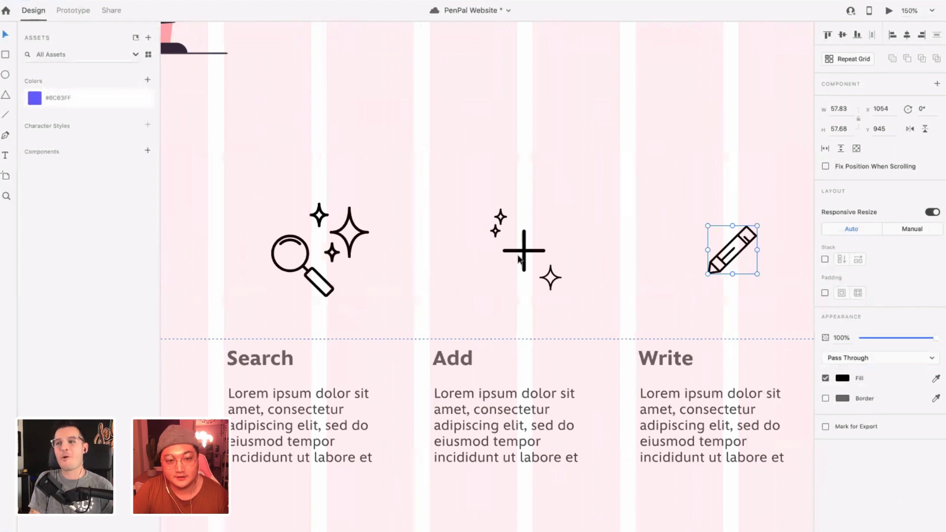
{"action": "scroll", "coordinate": [471, 259], "scroll_direction": "right", "scroll_amount": 2}
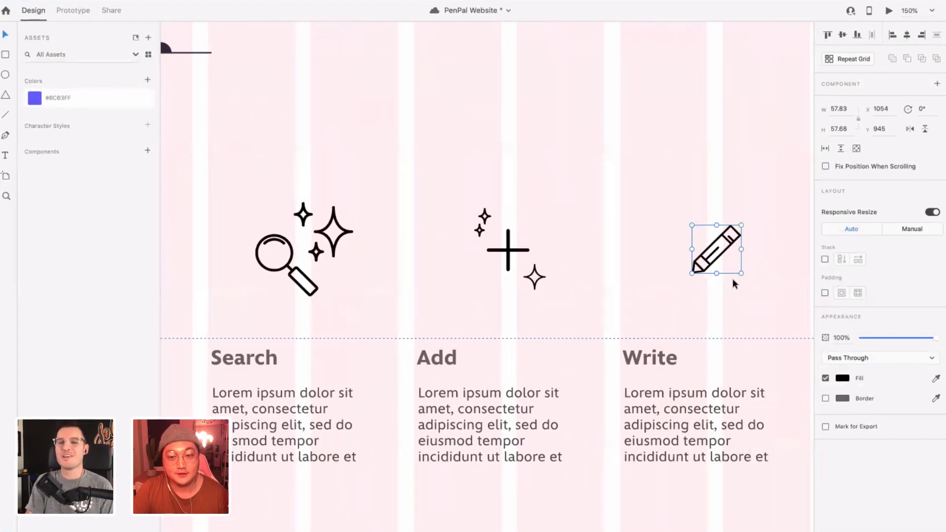
- Enlarge the pencil slightly and move the spare three-sparkle group to its upper left, at about X 994, Y 917
{"action": "mouse_move", "coordinate": [744, 274]}
{"action": "left_mouse_down"}
{"action": "mouse_move", "coordinate": [752, 289]}
{"action": "mouse_move", "coordinate": [532, 252]}
{"action": "mouse_move", "coordinate": [554, 240]}
{"action": "mouse_move", "coordinate": [549, 245]}
{"action": "left_mouse_up"}
{"action": "scroll", "coordinate": [753, 292], "scroll_direction": "right", "scroll_amount": 7}
{"action": "left_click", "coordinate": [725, 276]}
{"action": "scroll", "coordinate": [626, 236], "scroll_direction": "left", "scroll_amount": 2}
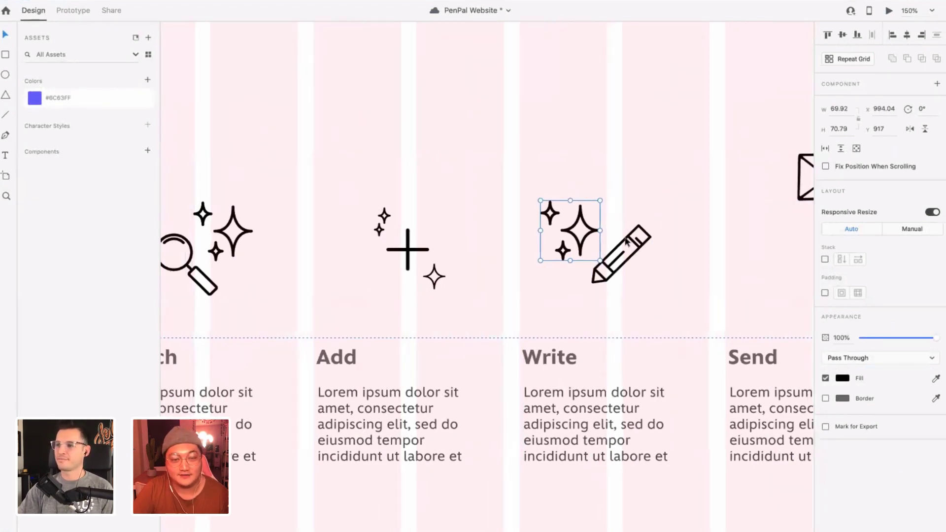
- Delete the large sparkle from the Write column's sparkle group
{"action": "left_click", "coordinate": [580, 241]}
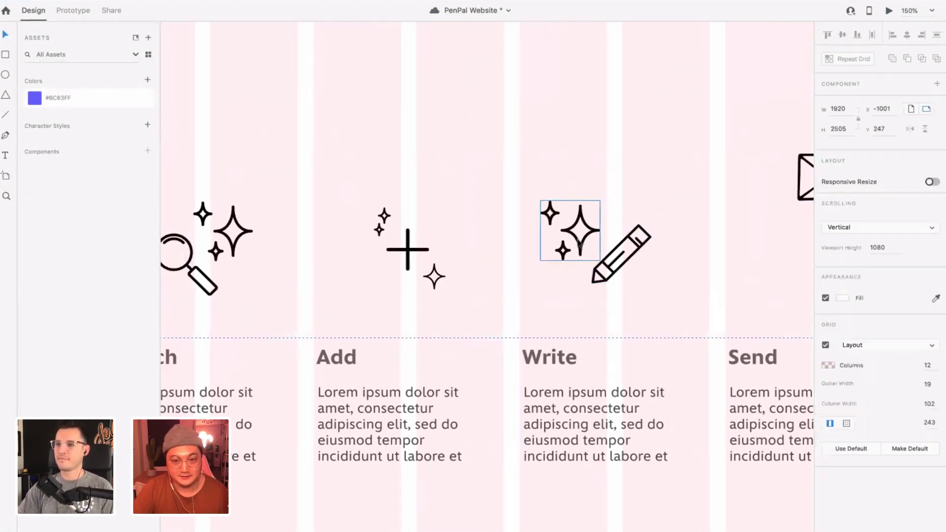
{"action": "double_click", "coordinate": [580, 242]}
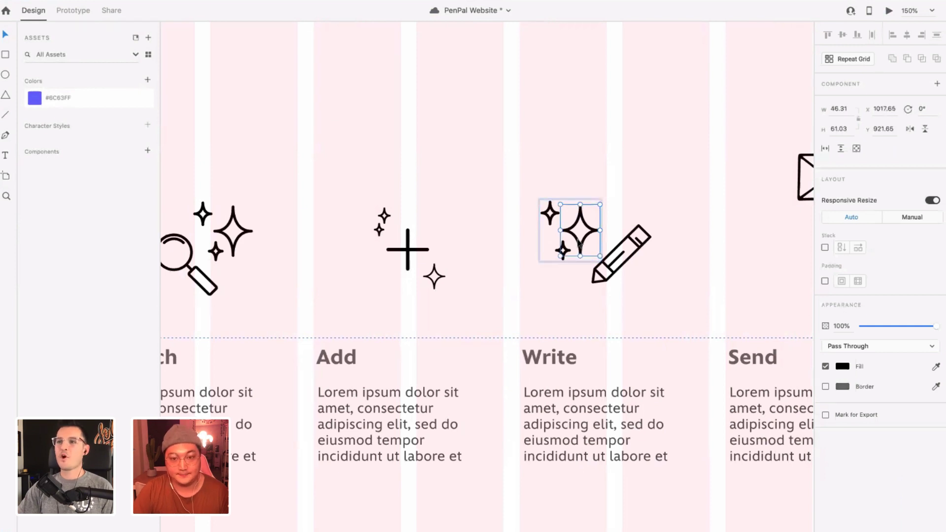
{"action": "key", "text": "Delete"}
{"action": "left_click", "coordinate": [565, 253]}
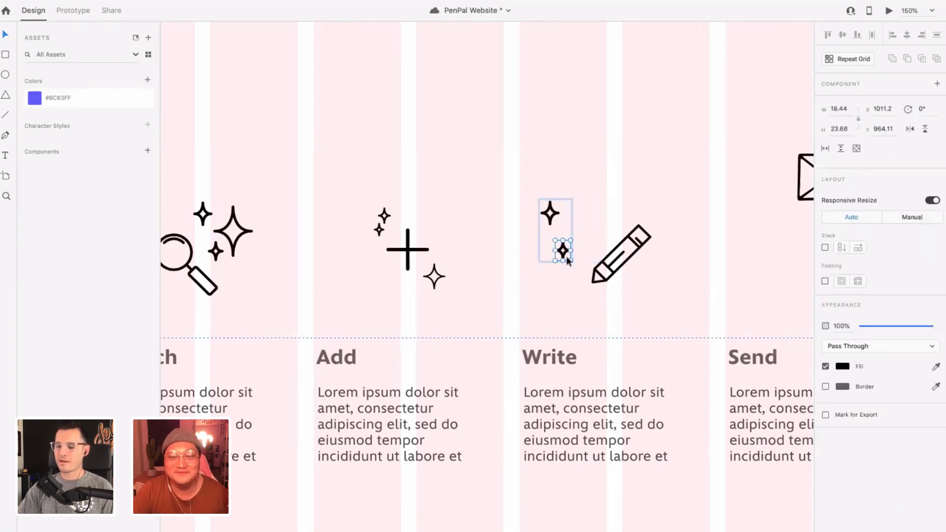
{"action": "key", "text": "Escape"}
- Shrink the Write column's remaining sparkle pair to about 24 × 47 px
{"action": "left_click", "coordinate": [552, 254]}
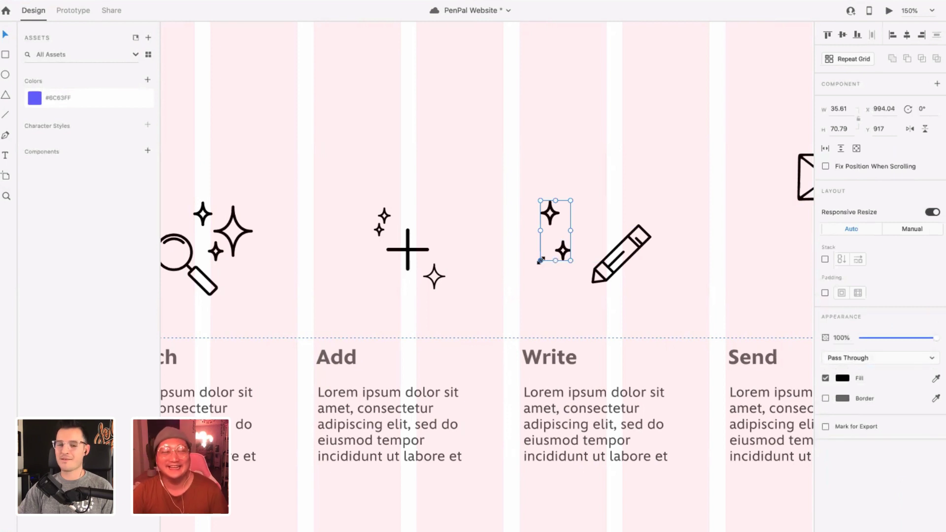
{"action": "left_click_drag", "start_coordinate": [539, 260], "coordinate": [573, 230]}
{"action": "key", "text": "ctrl+1"}
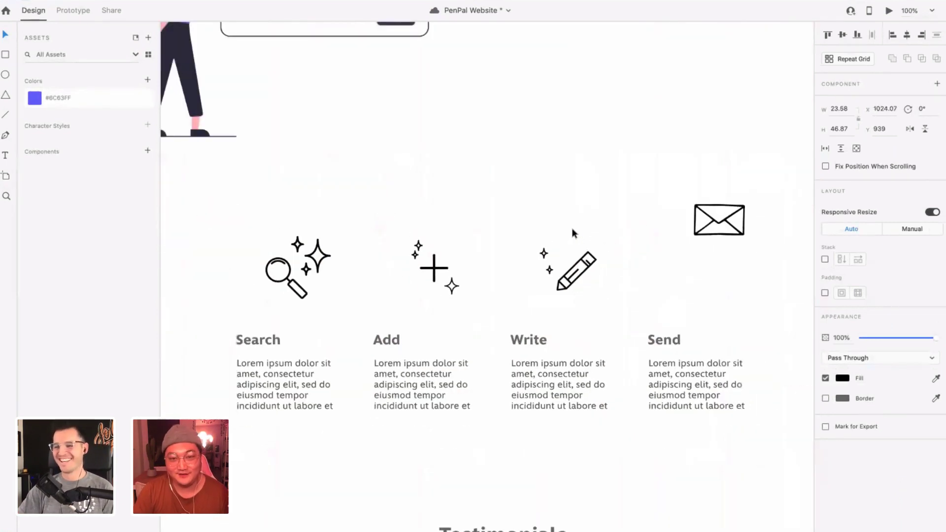
- Move the small sparkle pair to the upper right of the pencil, at about X 1120, Y 927
{"action": "scroll", "coordinate": [574, 233], "scroll_direction": "up", "scroll_amount": 4}
{"action": "scroll", "coordinate": [549, 222], "scroll_direction": "left", "scroll_amount": 2}
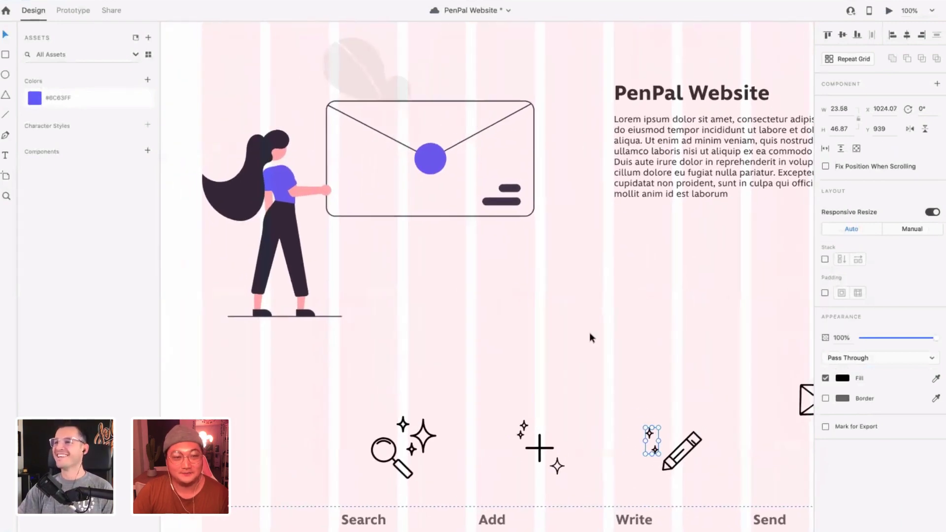
{"action": "scroll", "coordinate": [412, 297], "scroll_direction": "down", "scroll_amount": 2}
{"action": "scroll", "coordinate": [412, 298], "scroll_direction": "right", "scroll_amount": 4}
{"action": "scroll", "coordinate": [411, 298], "scroll_direction": "up", "scroll_amount": 3}
{"action": "scroll", "coordinate": [409, 300], "scroll_direction": "down", "scroll_amount": 4}
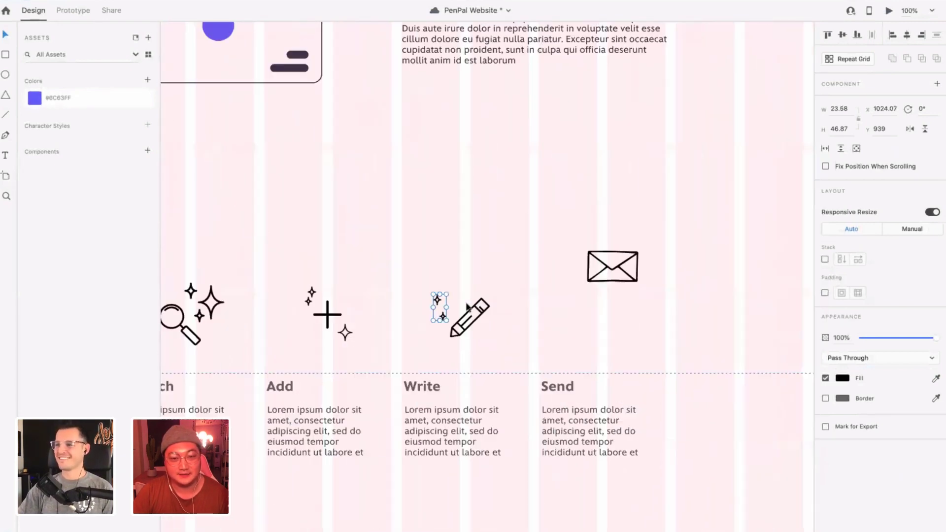
{"action": "key", "text": "ctrl+2"}
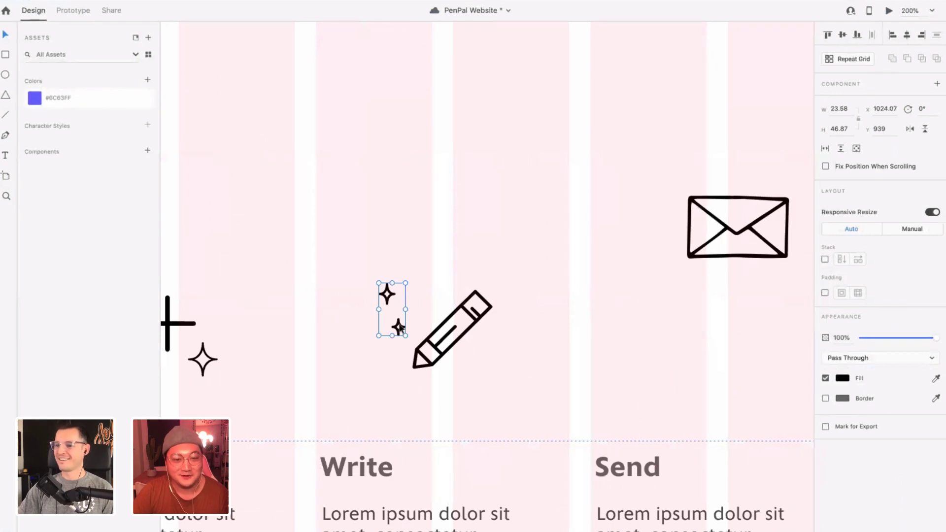
{"action": "mouse_move", "coordinate": [399, 330]}
{"action": "left_mouse_down"}
{"action": "mouse_move", "coordinate": [519, 317]}
{"action": "mouse_move", "coordinate": [509, 315]}
{"action": "left_mouse_up"}
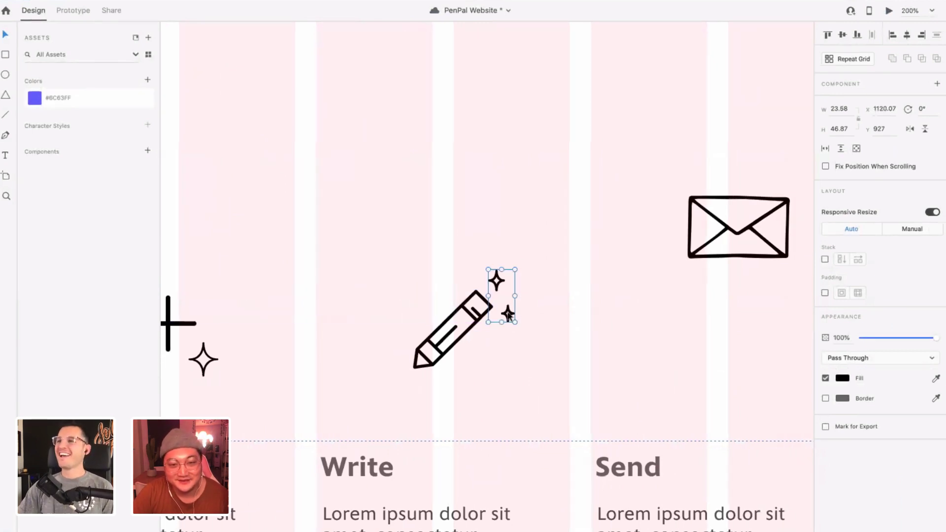
- Shrink the envelope to about 74 × 46 px and place it above the Send column at about X 1296, Y 945
{"action": "scroll", "coordinate": [507, 312], "scroll_direction": "left", "scroll_amount": 3}
{"action": "scroll", "coordinate": [768, 228], "scroll_direction": "right", "scroll_amount": 4}
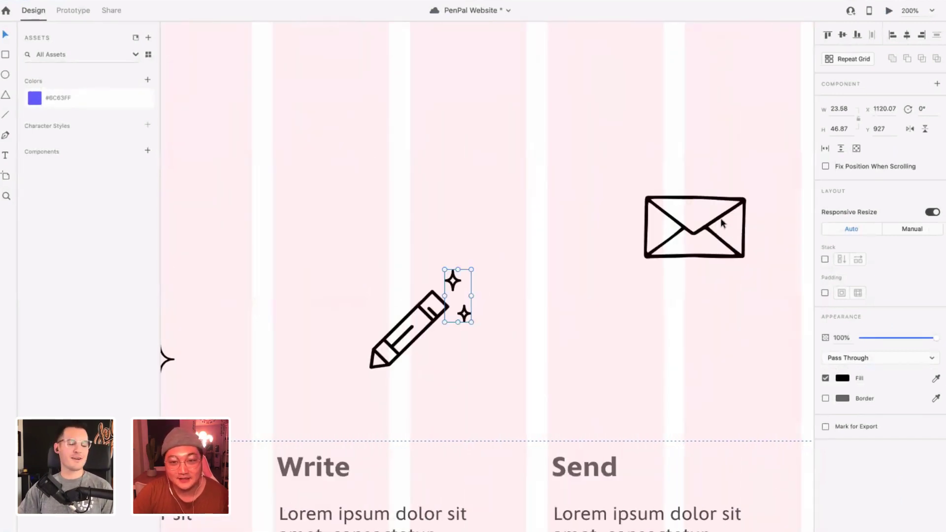
{"action": "left_click_drag", "start_coordinate": [695, 258], "coordinate": [658, 328]}
{"action": "key", "text": "ctrl+z"}
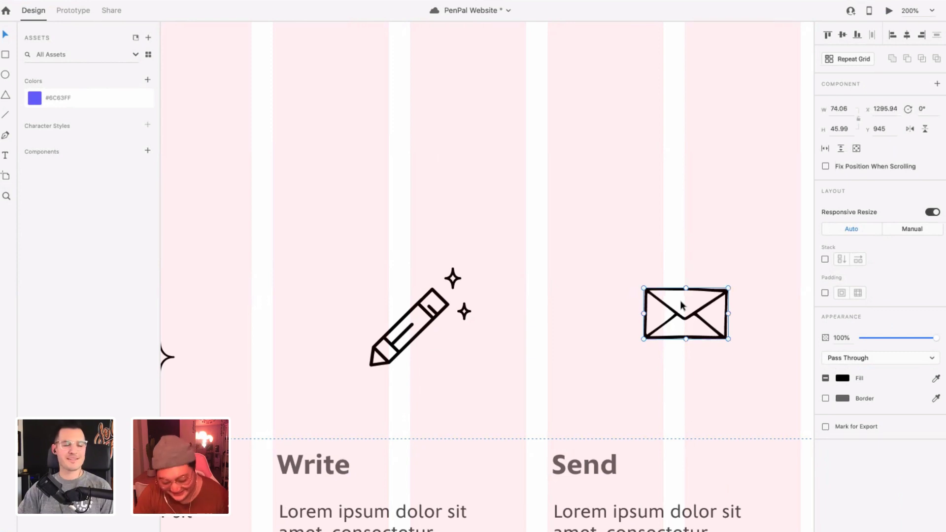
{"action": "key", "text": "super+1"}
{"action": "scroll", "coordinate": [685, 297], "scroll_direction": "left", "scroll_amount": 3}
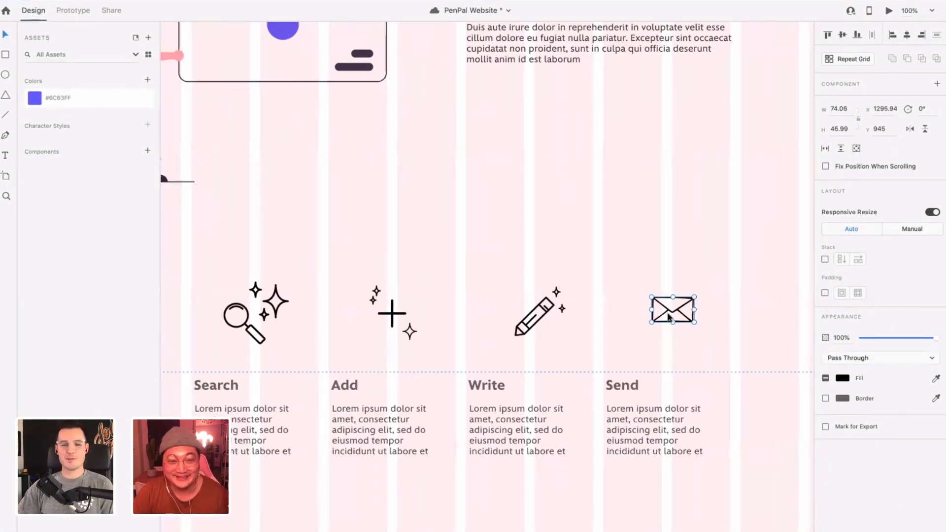
{"action": "key", "text": "Escape"}
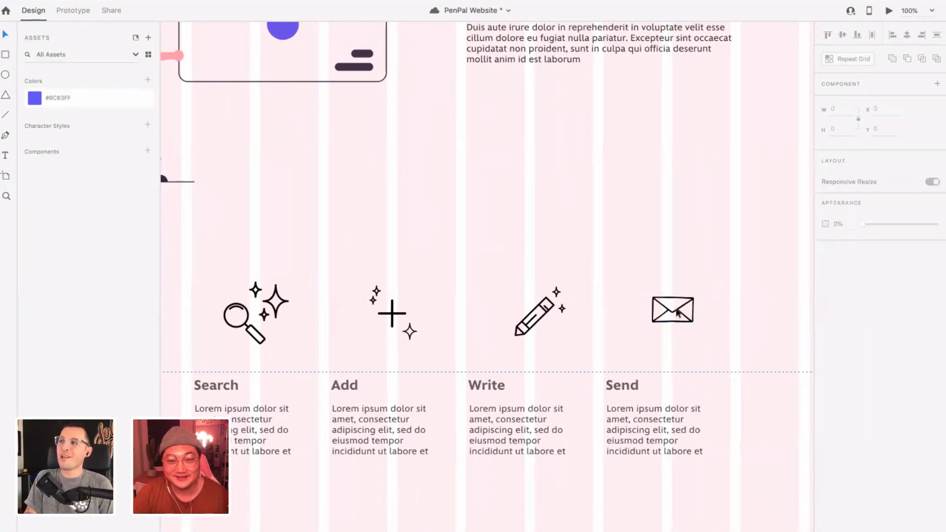
- Move the envelope slightly down and left, and shift the pencil with its sparkles left to X 1038, Y 925
{"action": "left_click", "coordinate": [678, 312]}
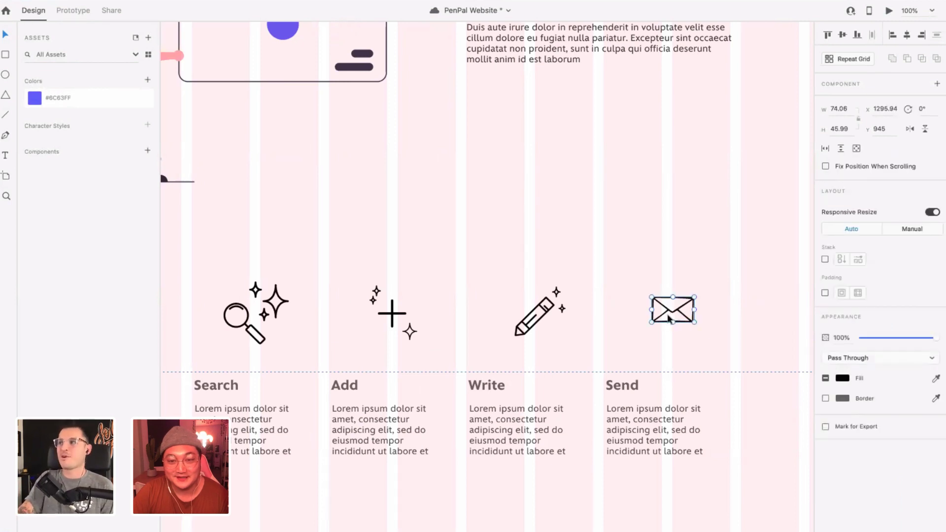
{"action": "left_click_drag", "start_coordinate": [670, 319], "coordinate": [667, 318]}
{"action": "mouse_move", "coordinate": [502, 276]}
{"action": "left_mouse_down"}
{"action": "mouse_move", "coordinate": [587, 334]}
{"action": "mouse_move", "coordinate": [531, 319]}
{"action": "left_mouse_up"}
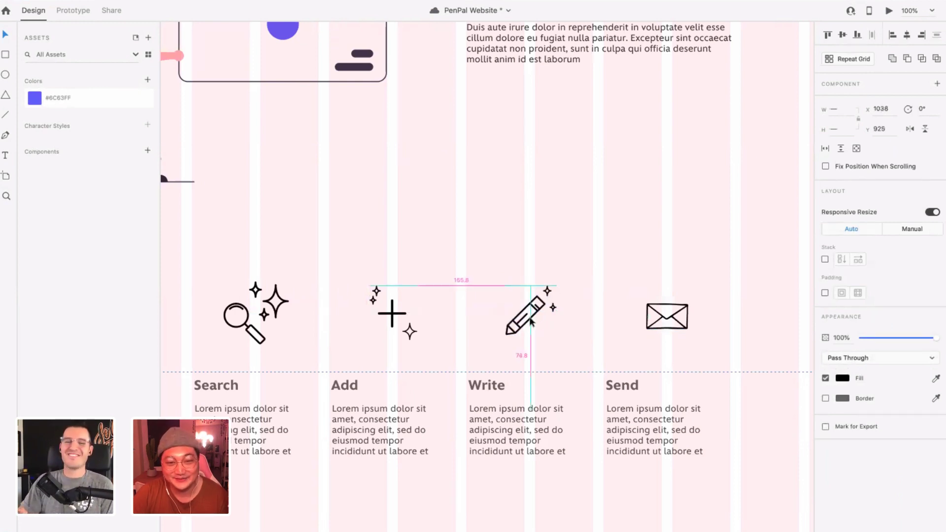
{"action": "scroll", "coordinate": [575, 307], "scroll_direction": "left", "scroll_amount": 3}
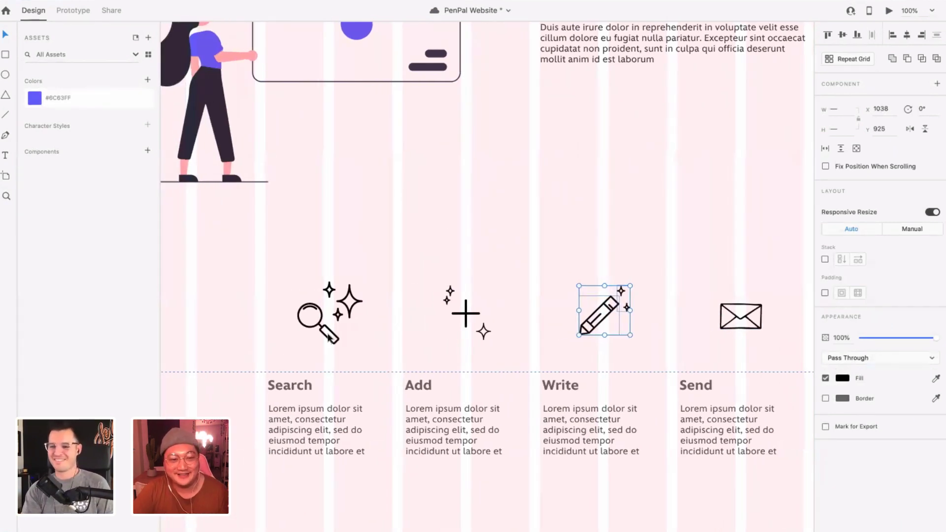
- Shrink the Search column's magnifying glass to about 60 px and tighten its sparkle arrangement, placing the icon group at about X 549, Y 925
{"action": "key", "text": "Escape"}
{"action": "double_click", "coordinate": [326, 339]}
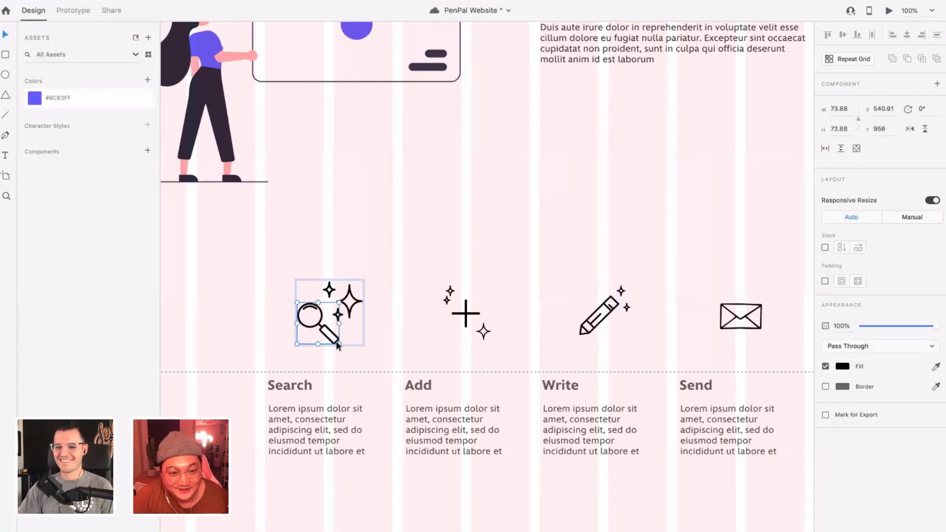
{"action": "left_click_drag", "start_coordinate": [338, 343], "coordinate": [331, 337]}
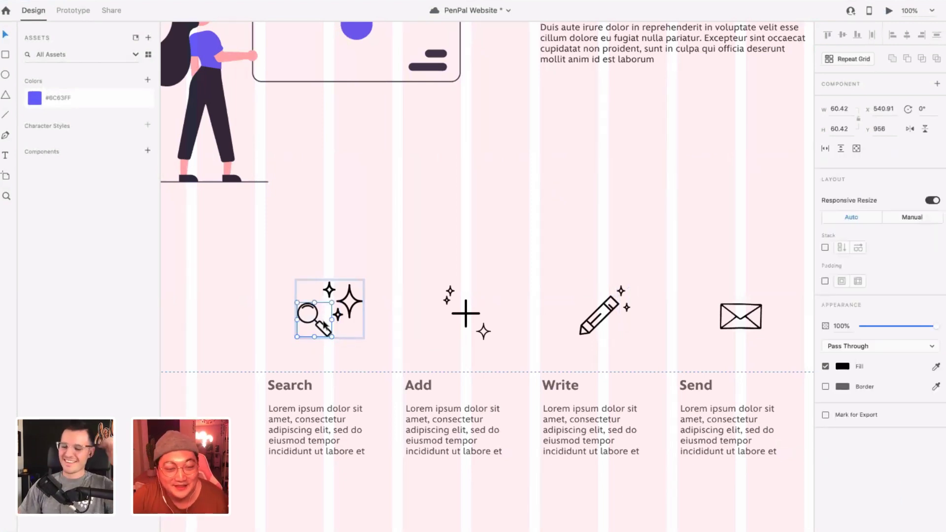
{"action": "left_click_drag", "start_coordinate": [323, 323], "coordinate": [357, 315]}
{"action": "key", "text": "Escape"}
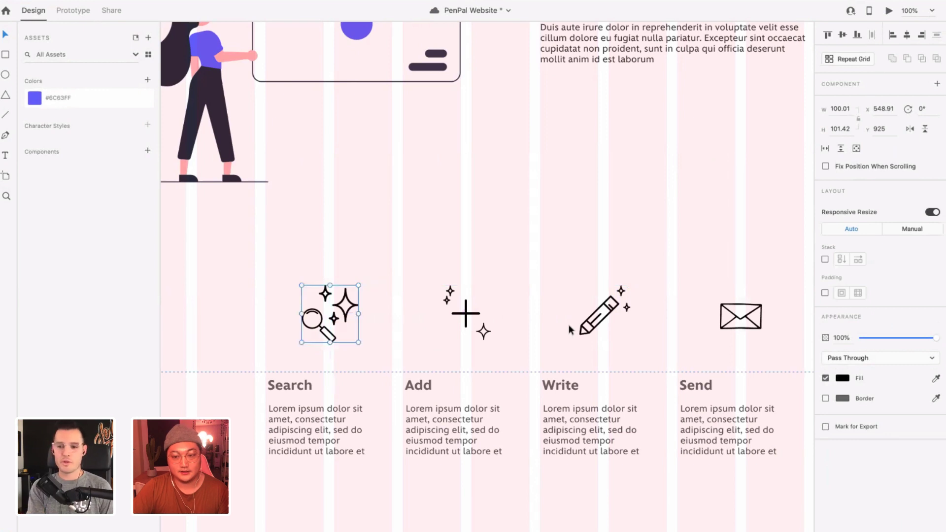
- Copy the large four-point sparkle from the sparkle group beside the Search column's magnifying glass
{"action": "scroll", "coordinate": [619, 325], "scroll_direction": "right", "scroll_amount": 5}
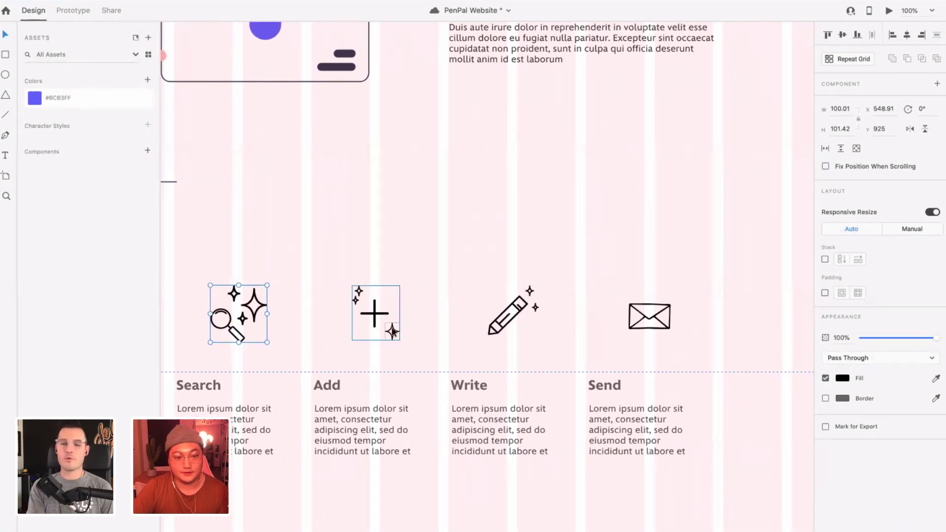
{"action": "key", "text": "Escape"}
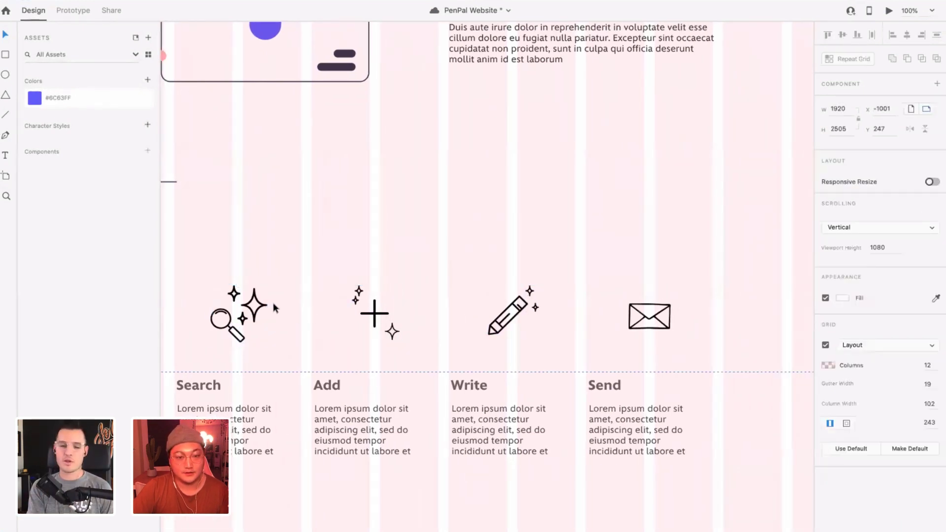
{"action": "scroll", "coordinate": [279, 303], "scroll_direction": "right", "scroll_amount": 6}
{"action": "scroll", "coordinate": [291, 302], "scroll_direction": "left", "scroll_amount": 8}
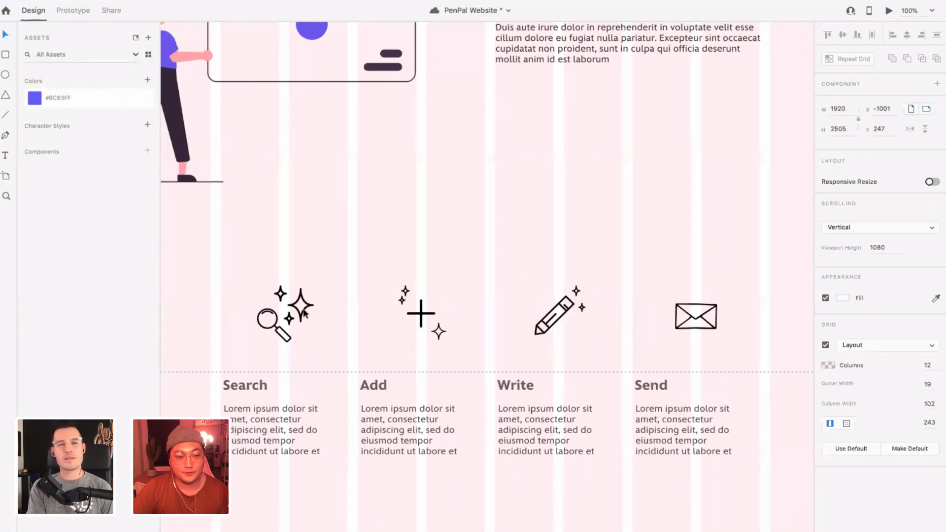
{"action": "double_click", "coordinate": [304, 313]}
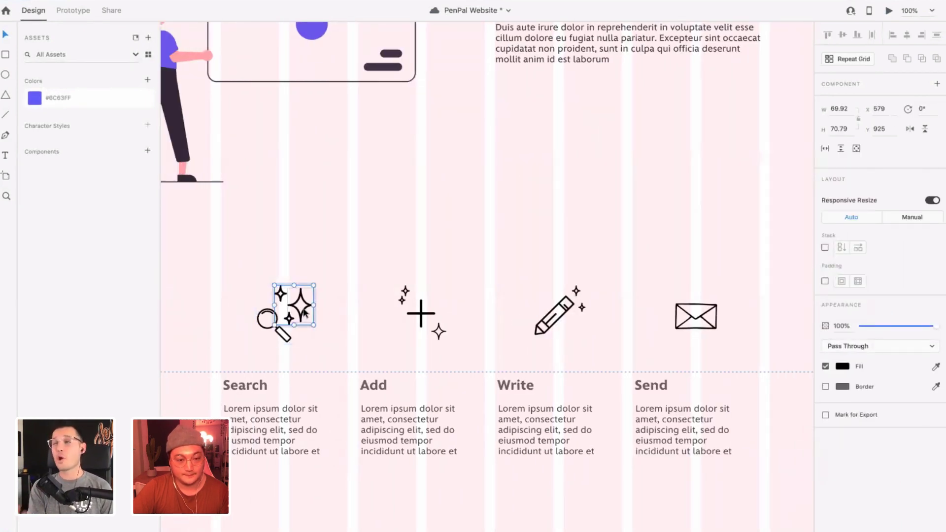
{"action": "left_click", "coordinate": [304, 314]}
{"action": "scroll", "coordinate": [584, 289], "scroll_direction": "right", "scroll_amount": 5}
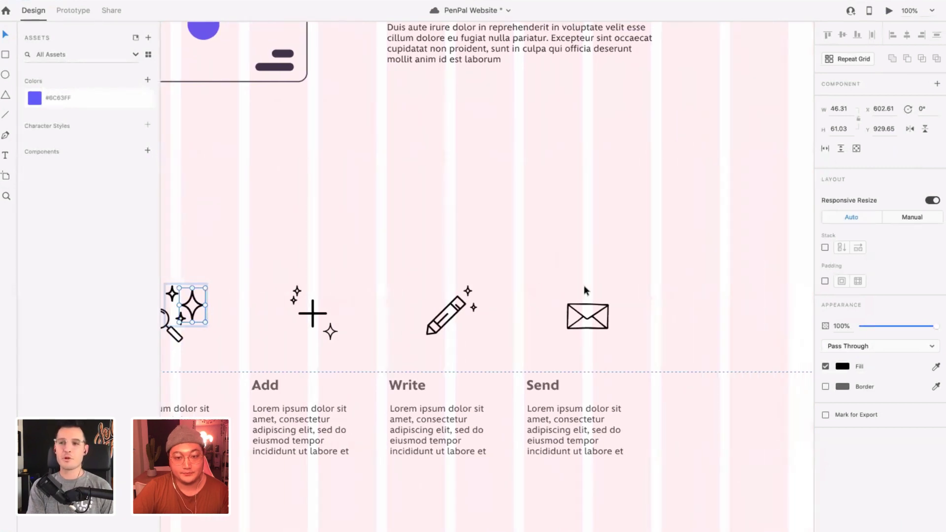
- Move the envelope above the Send column slightly left, to about X 1284, Y 957
{"action": "left_click", "coordinate": [584, 287]}
{"action": "scroll", "coordinate": [584, 286], "scroll_direction": "right", "scroll_amount": 4}
{"action": "scroll", "coordinate": [491, 321], "scroll_direction": "up", "scroll_amount": 5}
{"action": "scroll", "coordinate": [513, 326], "scroll_direction": "right", "scroll_amount": 2}
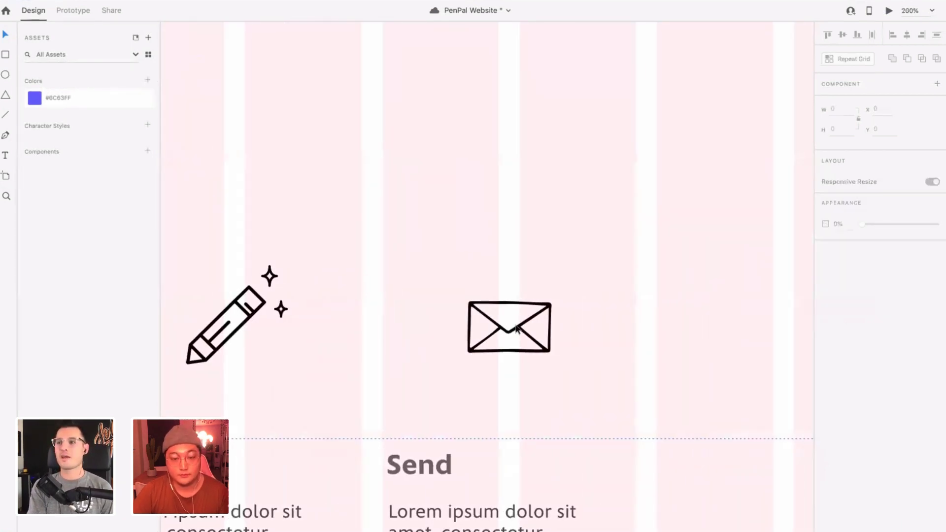
{"action": "left_click", "coordinate": [516, 329]}
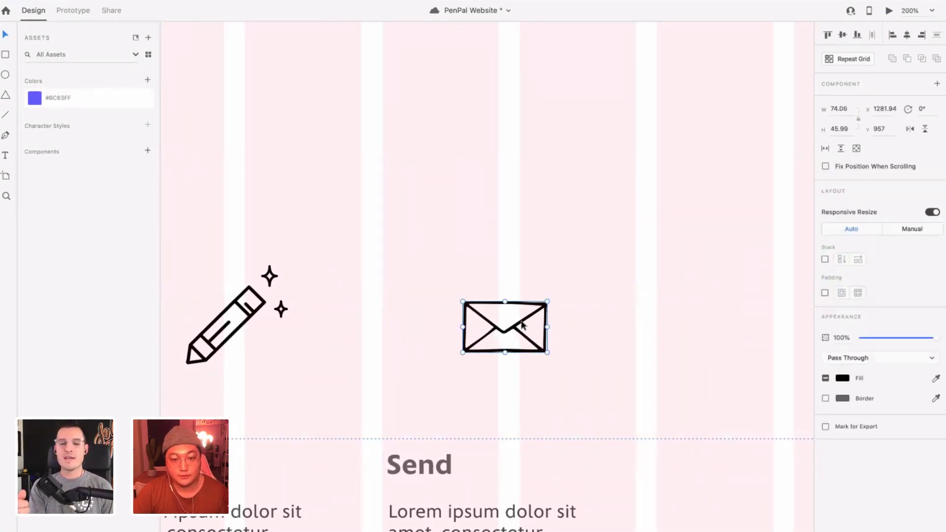
{"action": "left_click_drag", "start_coordinate": [522, 324], "coordinate": [525, 325]}
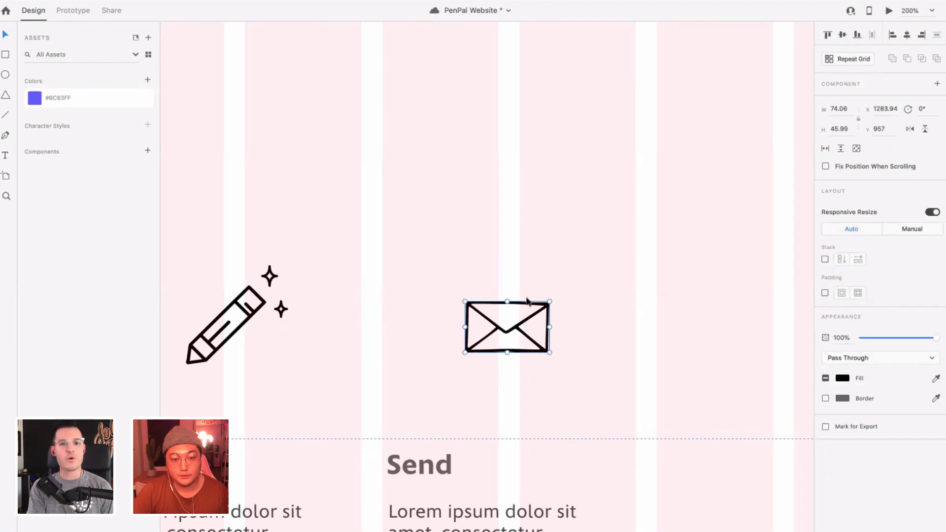
- Paste a sparkle of about 20 × 26 px at the envelope's upper-left corner and place a 13 × 18 px copy beside its lower-right corner
{"action": "key", "text": "ctrl+v"}
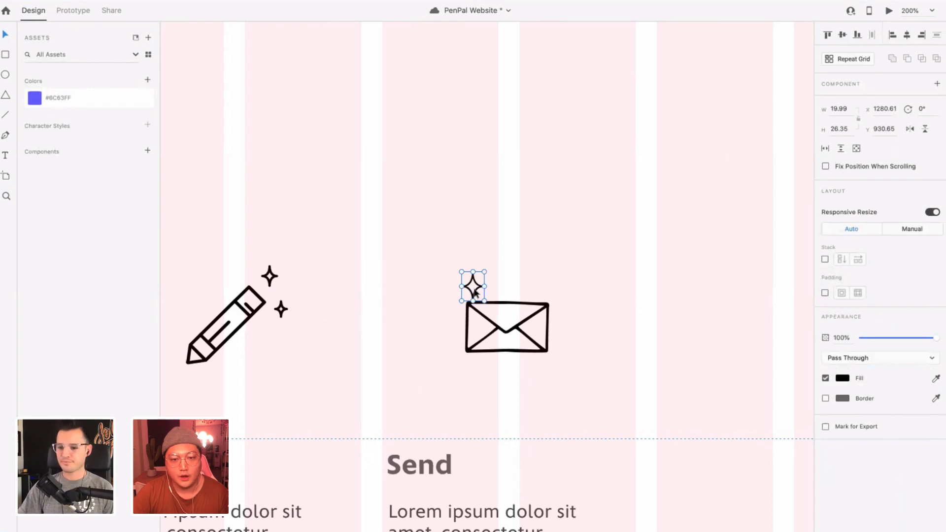
{"action": "left_click_drag", "start_coordinate": [474, 291], "coordinate": [560, 367]}
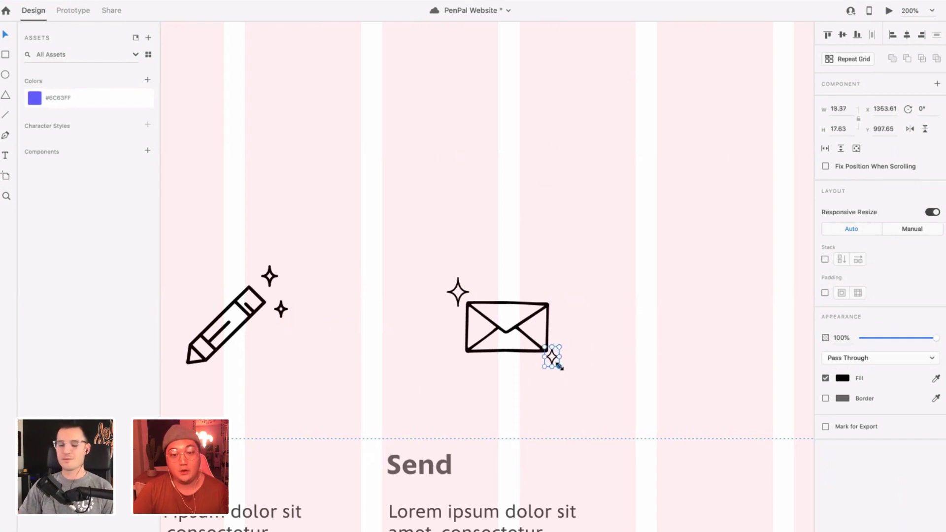
{"action": "key", "text": "shift+Right"}
{"action": "key", "text": "shift+Right"}
{"action": "key", "text": "shift+Down"}
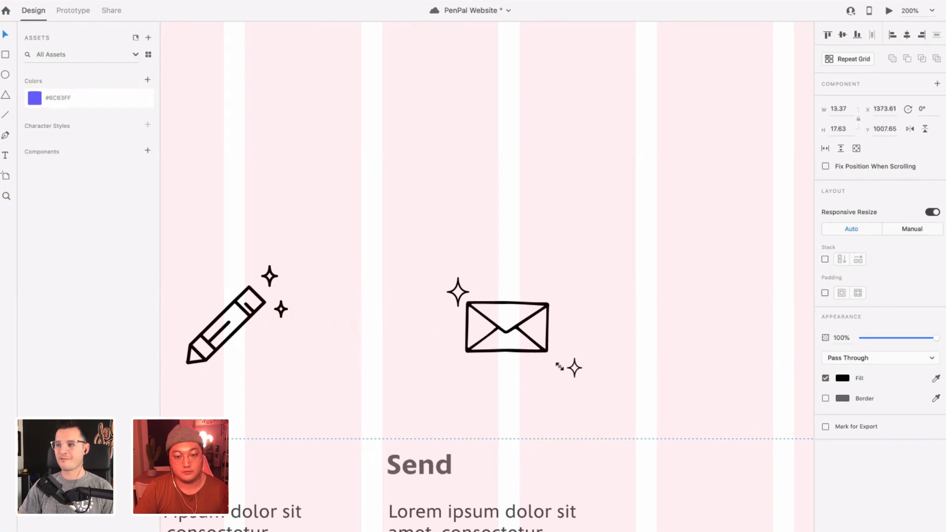
{"action": "key", "text": "shift+Right"}
{"action": "key", "text": "shift+Up"}
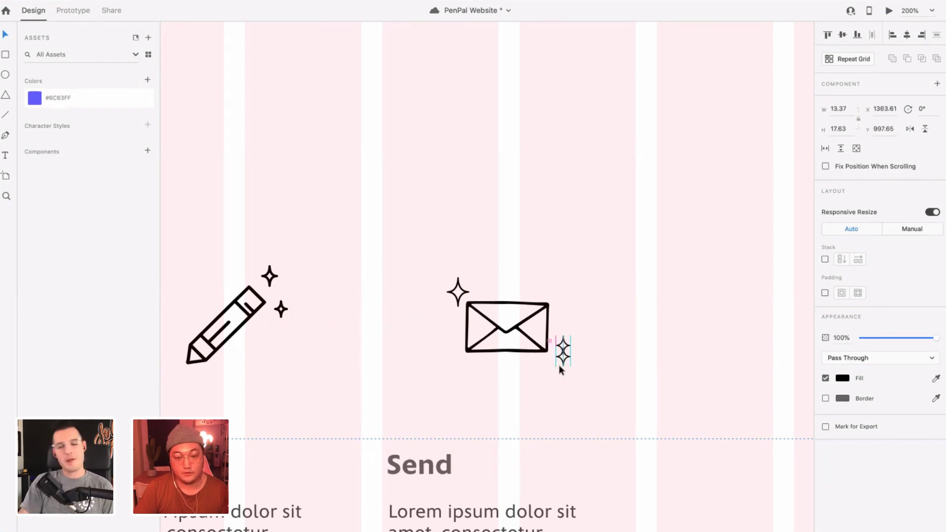
- Duplicate the small sparkle beside the envelope and offset the copy down and left to about X 1358, Y 1000
{"action": "key", "text": "ctrl+d"}
{"action": "key", "text": "shift+Down"}
{"action": "key", "text": "shift+Left"}
{"action": "key", "text": "shift+Left"}
{"action": "key", "text": "shift+Left"}
{"action": "key", "text": "shift+Left"}
{"action": "key", "text": "shift+Right"}
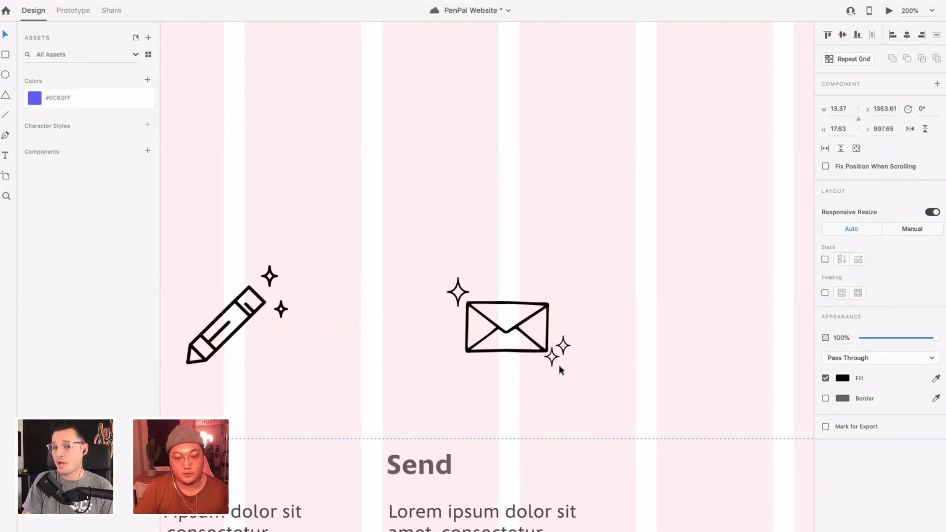
{"action": "key", "text": "Right"}
{"action": "key", "text": "Right"}
{"action": "key", "text": "Right"}
{"action": "key", "text": "Down"}
{"action": "key", "text": "Down"}
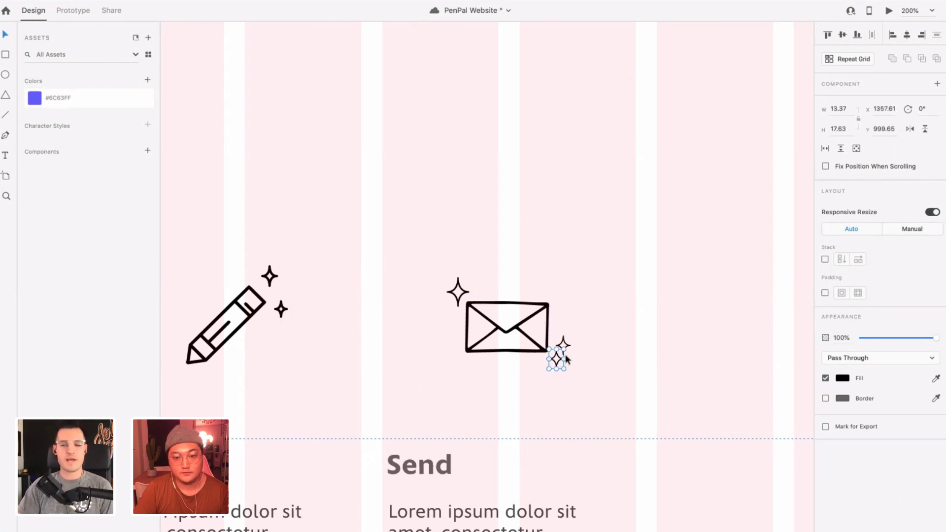
- Shrink the duplicated sparkle to about 8 × 11 px and nudge it to about X 1362, Y 1001
{"action": "left_click_drag", "start_coordinate": [563, 367], "coordinate": [559, 363]}
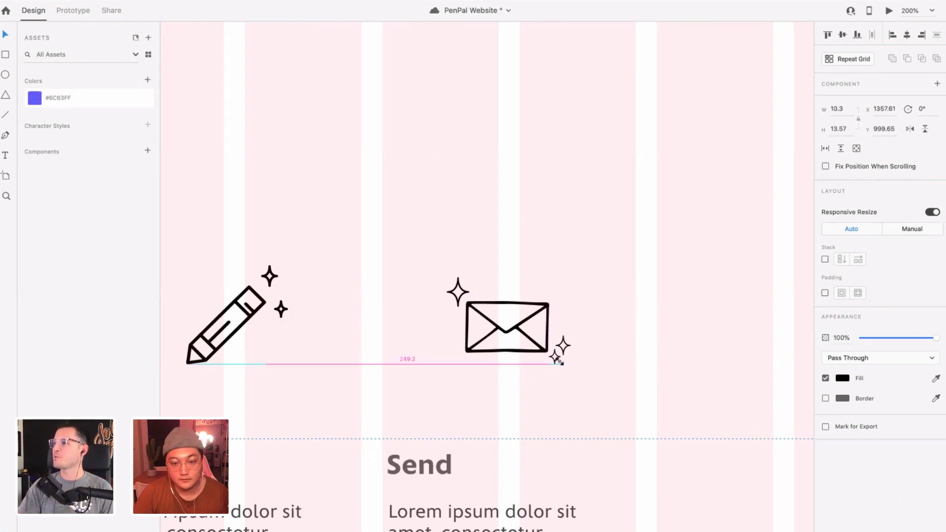
{"action": "key", "text": "Right"}
{"action": "key", "text": "Right"}
{"action": "key", "text": "Right"}
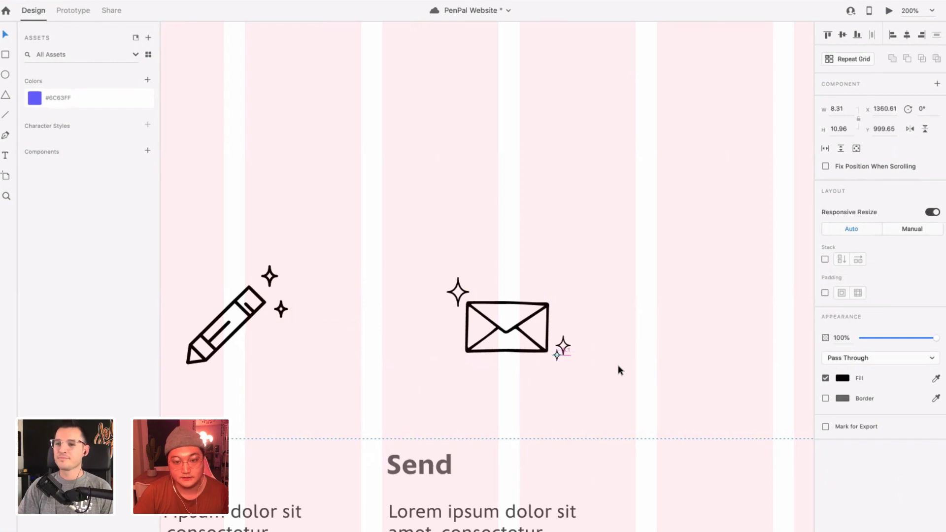
{"action": "key", "text": "Down"}
{"action": "key", "text": "Right"}
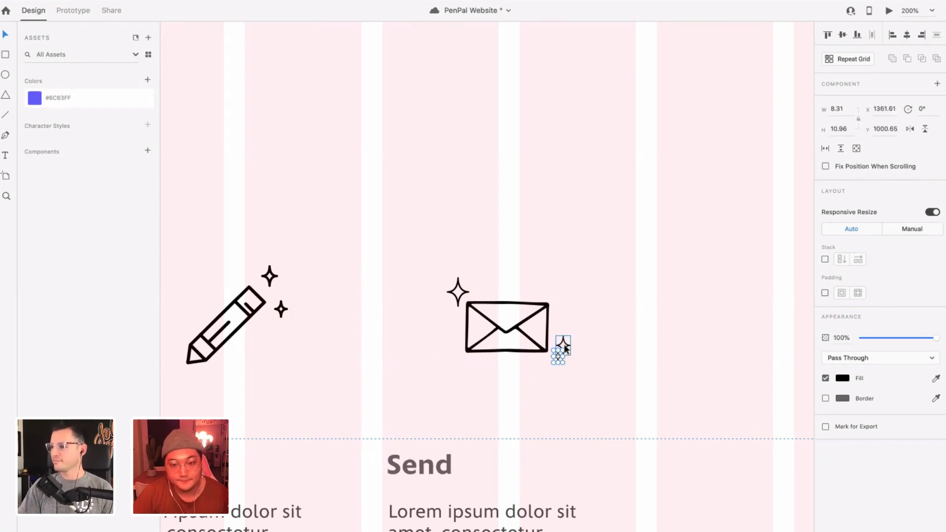
- Nudge both small sparkles at the envelope's lower-right corner down together by about 4 px
{"action": "left_click", "coordinate": [564, 347], "text": "shift"}
{"action": "key", "text": "Down"}
{"action": "key", "text": "Down"}
{"action": "key", "text": "Down"}
{"action": "key", "text": "super+minus"}
{"action": "key", "text": "super+minus"}
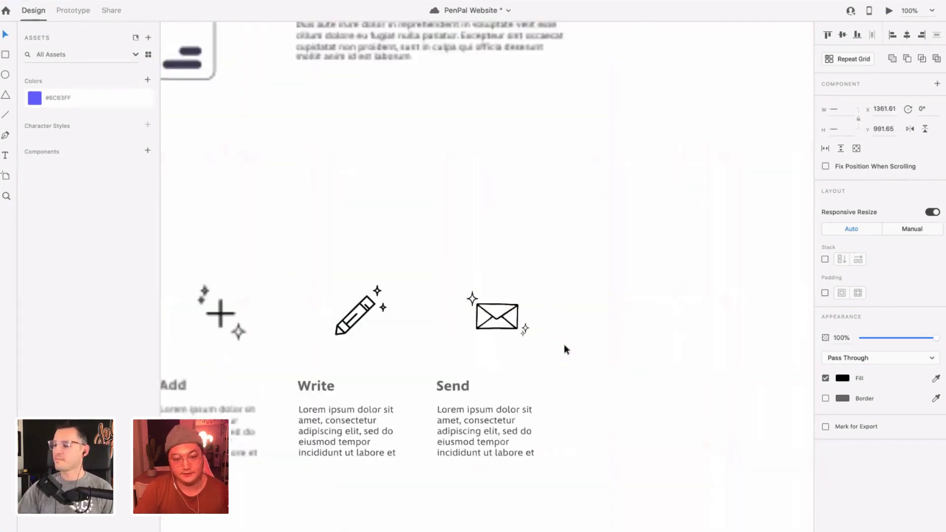
{"action": "scroll", "coordinate": [596, 356], "scroll_direction": "left", "scroll_amount": 3}
{"action": "left_click", "coordinate": [562, 244]}
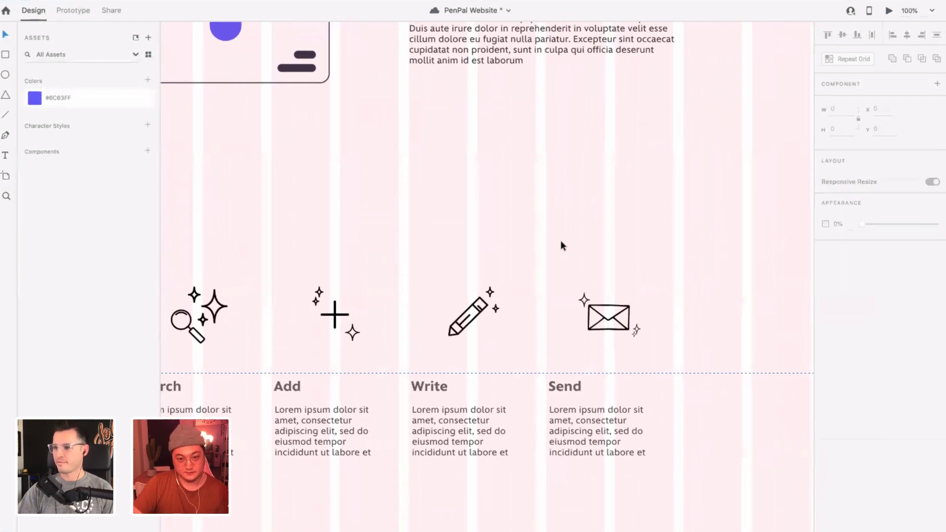
- Delete the smallest sparkle at the envelope's lower-right corner
{"action": "left_click", "coordinate": [635, 336]}
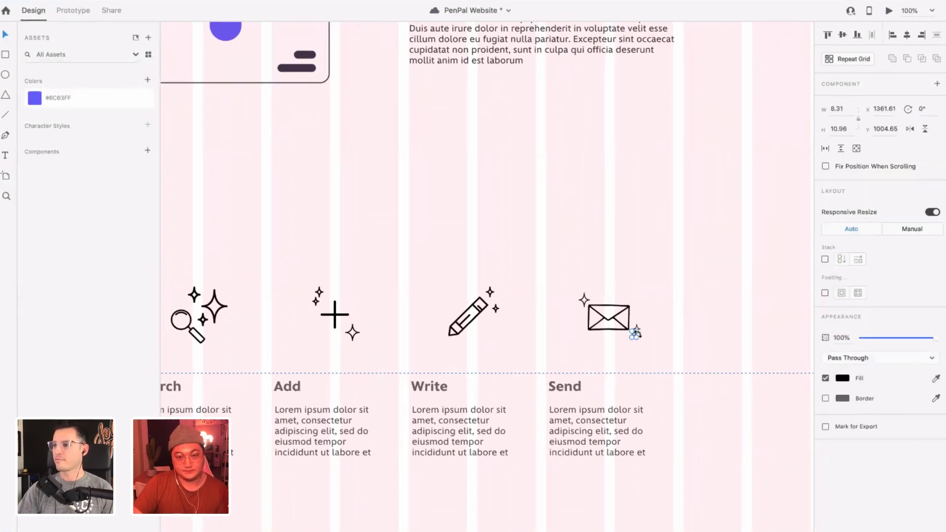
{"action": "left_click", "coordinate": [585, 239]}
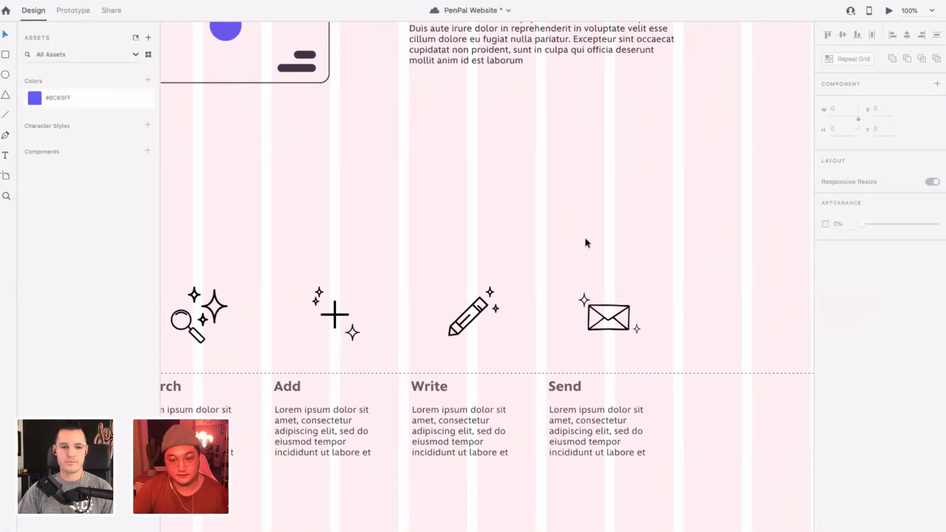
- Nudge the remaining small sparkle closer to the envelope's lower-right corner, to about X 1359, Y 999
{"action": "left_click", "coordinate": [636, 333]}
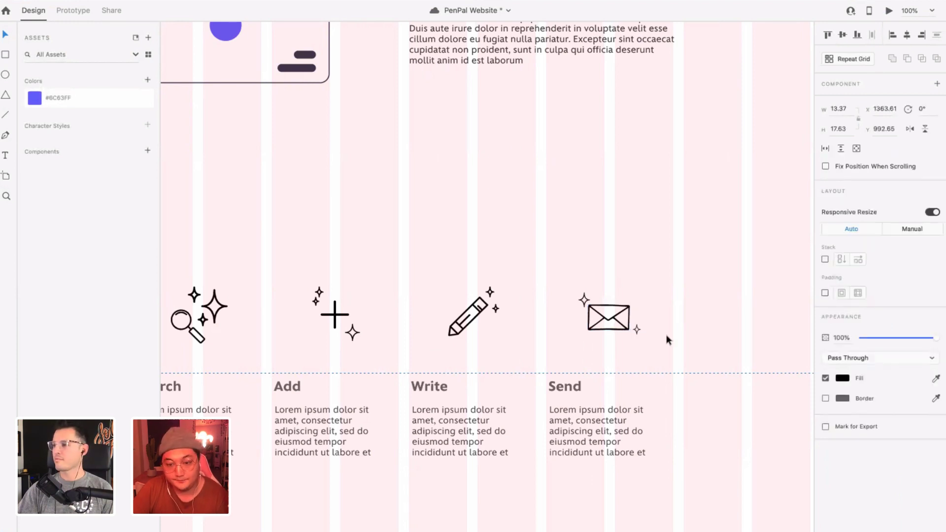
{"action": "key", "text": "Down"}
{"action": "key", "text": "Down"}
{"action": "key", "text": "Down"}
{"action": "key", "text": "Down"}
{"action": "key", "text": "Right"}
{"action": "key", "text": "Right"}
{"action": "key", "text": "Right"}
{"action": "key", "text": "Right"}
{"action": "key", "text": "Right"}
{"action": "key", "text": "Right"}
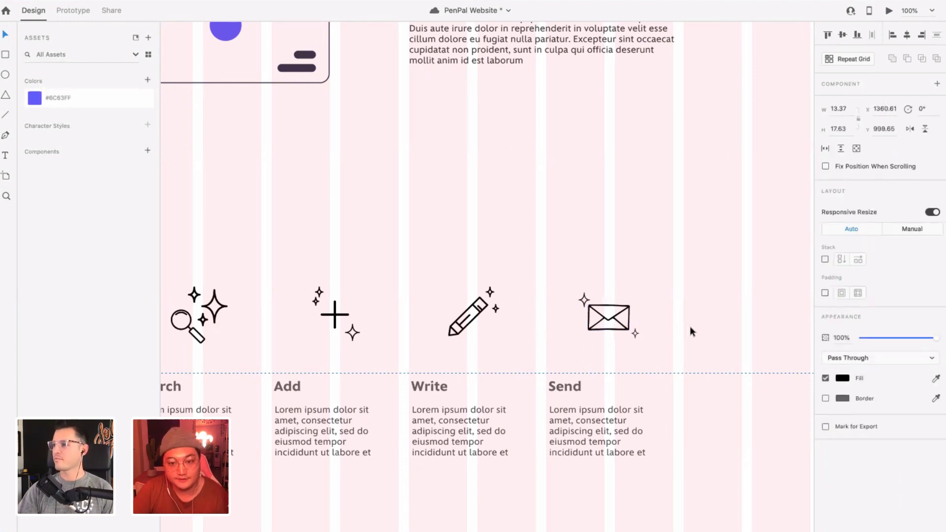
- Apply the purple #6C63FF to the magnifying glass, plus, pencil and envelope icons, including their sparkles
{"action": "scroll", "coordinate": [690, 326], "scroll_direction": "left", "scroll_amount": 2}
{"action": "scroll", "coordinate": [690, 326], "scroll_direction": "left", "scroll_amount": 4}
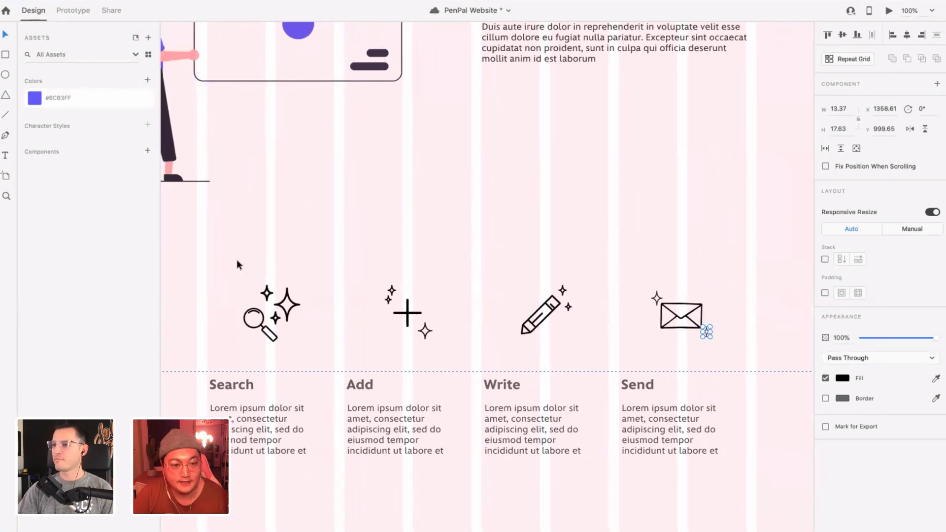
{"action": "left_click_drag", "start_coordinate": [238, 262], "coordinate": [294, 350]}
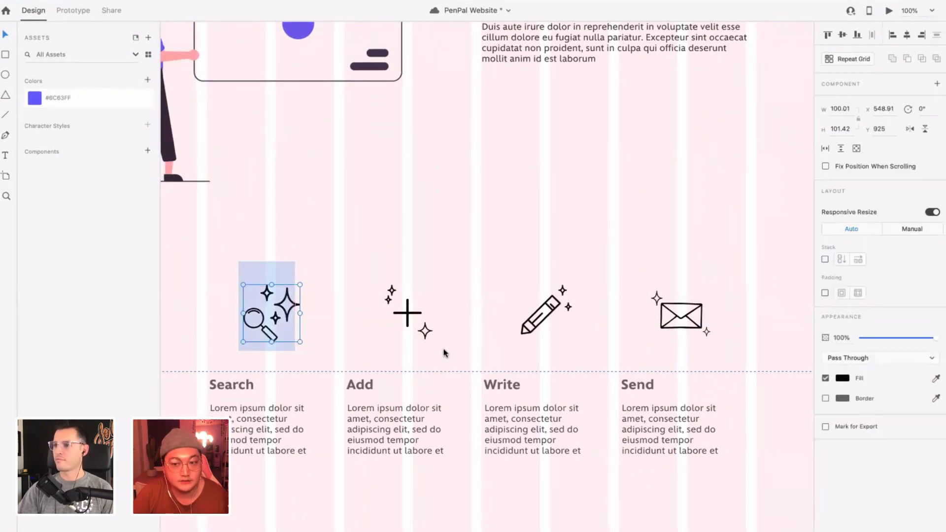
{"action": "left_click", "coordinate": [42, 99]}
{"action": "left_click_drag", "start_coordinate": [363, 266], "coordinate": [454, 359]}
{"action": "left_click", "coordinate": [34, 98]}
{"action": "left_click_drag", "start_coordinate": [474, 247], "coordinate": [737, 344]}
{"action": "left_click", "coordinate": [37, 98]}
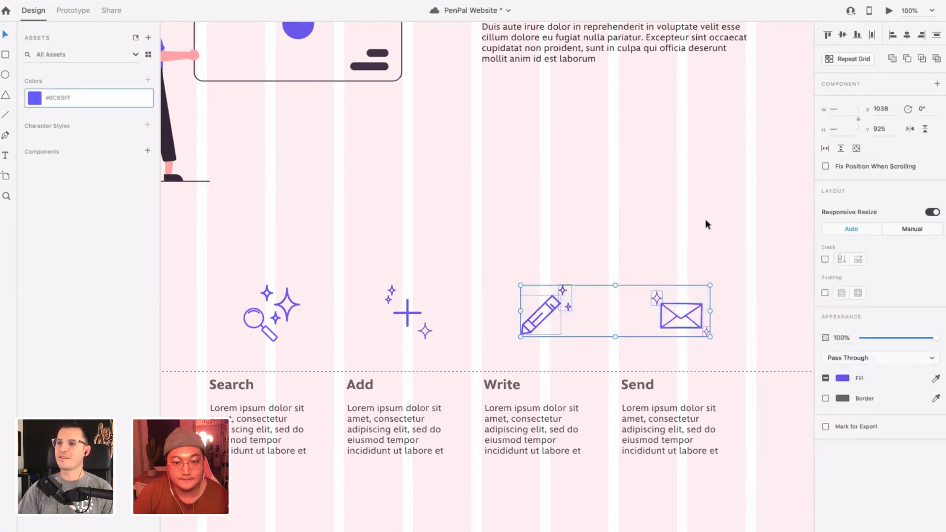
- Apply the purple #6C63FF to the Search, Add, Write and Send headings
{"action": "left_click", "coordinate": [706, 219]}
{"action": "scroll", "coordinate": [267, 302], "scroll_direction": "down", "scroll_amount": 5}
{"action": "left_click_drag", "start_coordinate": [212, 258], "coordinate": [614, 247]}
{"action": "left_click", "coordinate": [342, 418]}
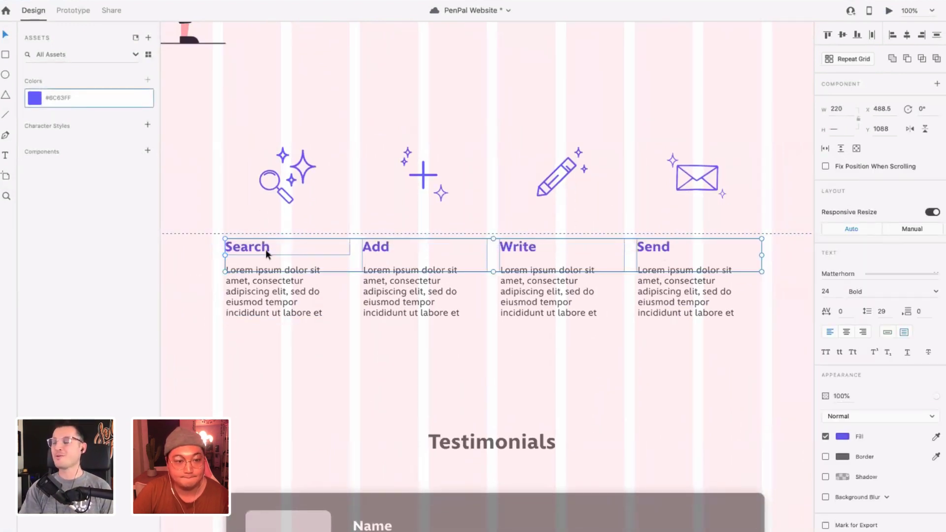
- Switch the Search, Add, Write and Send headings from fixed-size text boxes to automatic sizing
{"action": "left_click", "coordinate": [369, 248]}
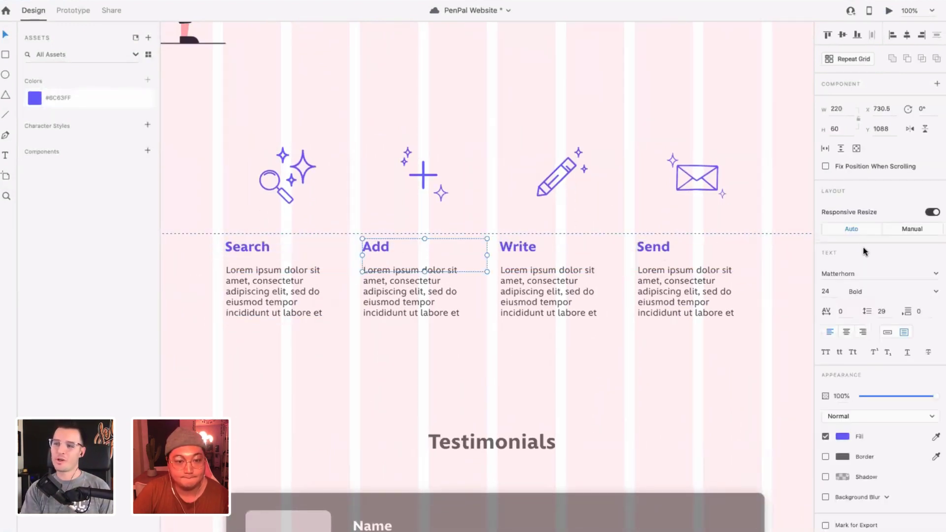
{"action": "left_click", "coordinate": [270, 245], "text": "shift"}
{"action": "left_click", "coordinate": [537, 246], "text": "shift"}
{"action": "left_click", "coordinate": [651, 247], "text": "shift"}
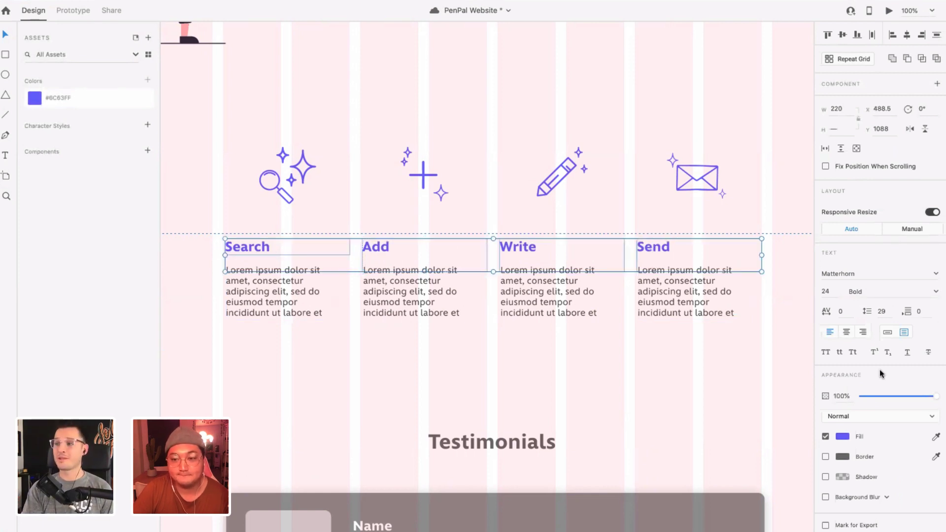
{"action": "left_click", "coordinate": [887, 333]}
{"action": "left_click", "coordinate": [522, 376]}
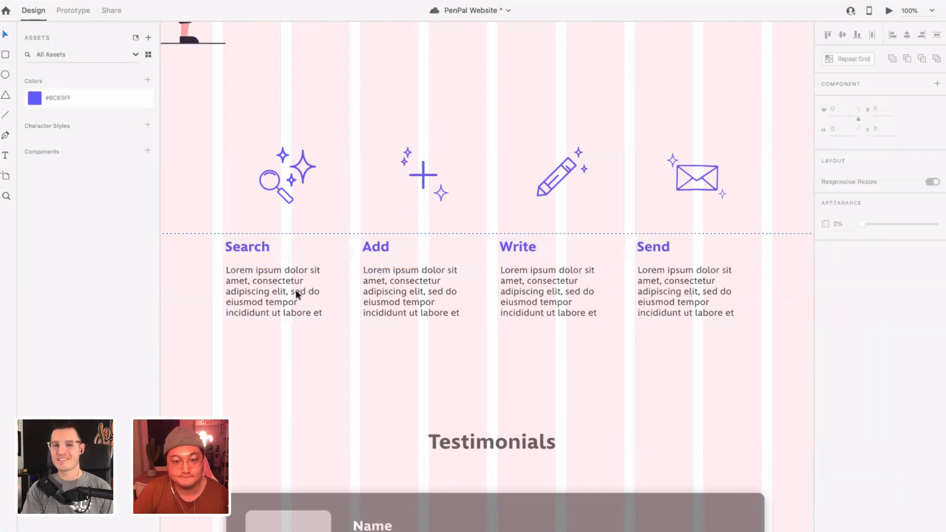
{"action": "left_click", "coordinate": [299, 296]}
{"action": "left_click", "coordinate": [395, 297], "text": "shift"}
{"action": "left_click", "coordinate": [546, 309], "text": "shift"}
{"action": "left_click", "coordinate": [533, 366]}
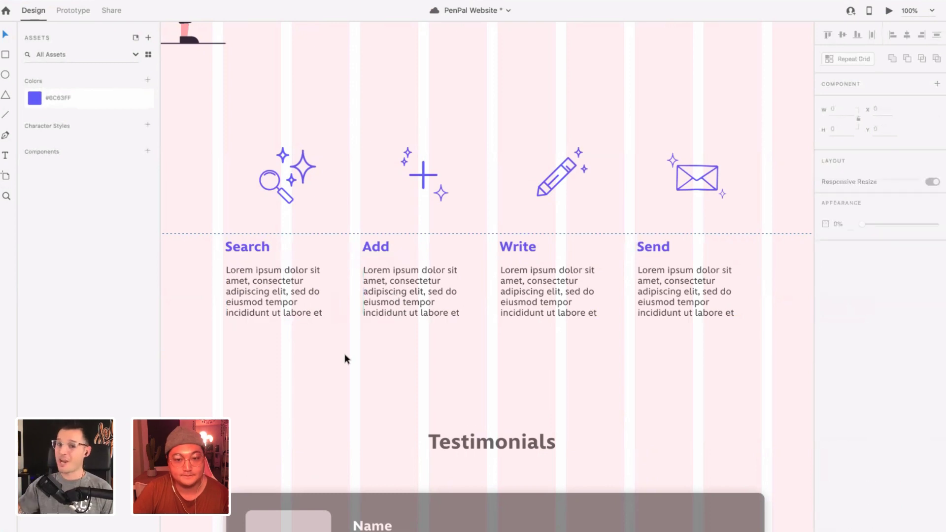
- Set the fill of the paragraph under the Search heading to the grey #737373
{"action": "scroll", "coordinate": [250, 345], "scroll_direction": "up", "scroll_amount": 2}
{"action": "left_click", "coordinate": [250, 345]}
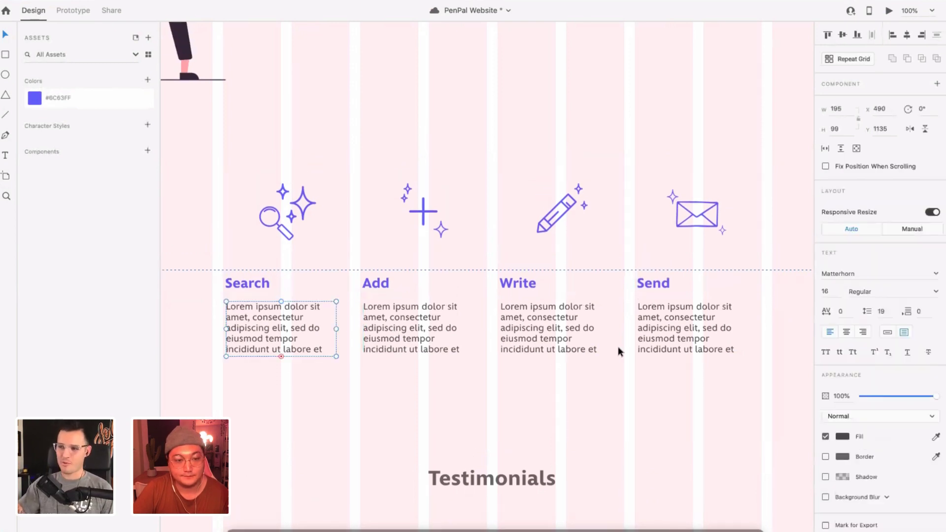
{"action": "left_click", "coordinate": [842, 437]}
{"action": "left_click_drag", "start_coordinate": [721, 494], "coordinate": [66, 122]}
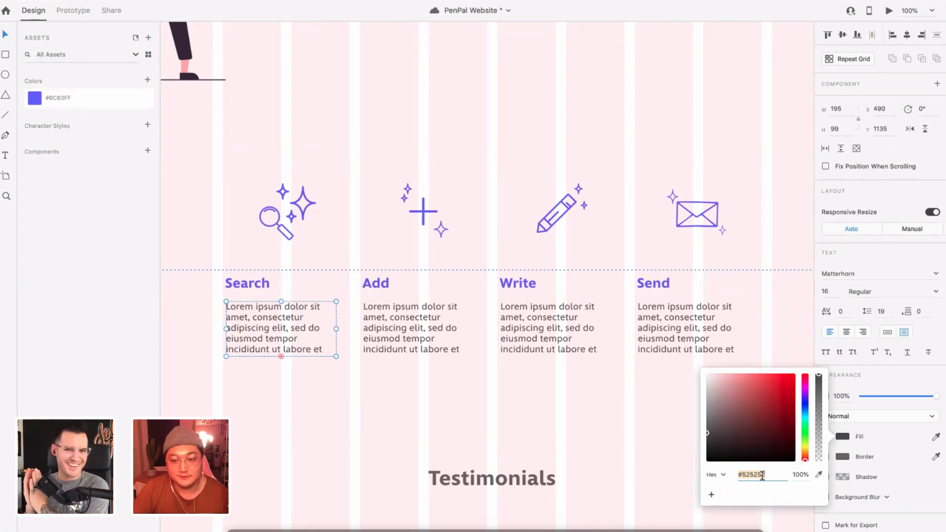
{"action": "type", "text": "737373"}
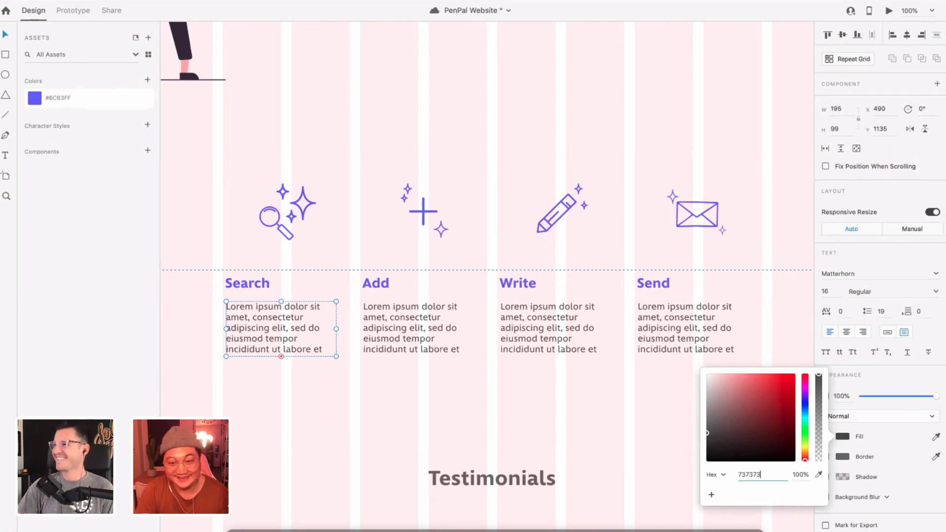
{"action": "key", "text": "Return"}
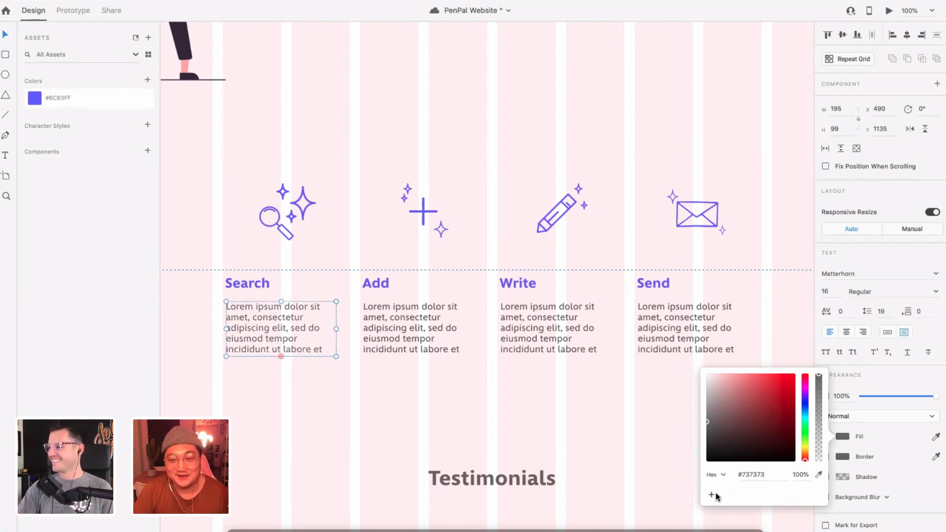
- Apply the grey #737373 to all four column paragraphs and save that grey as a colour asset
{"action": "left_click", "coordinate": [260, 403]}
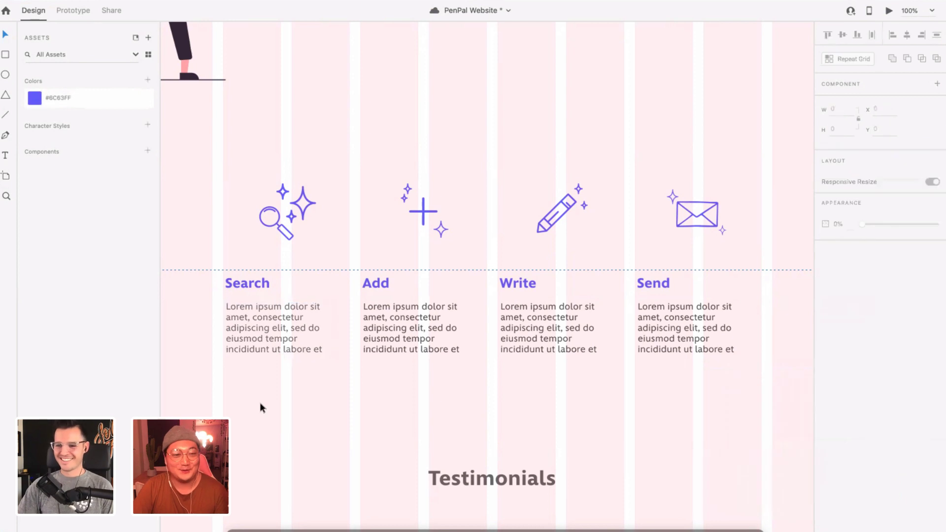
{"action": "left_click_drag", "start_coordinate": [260, 404], "coordinate": [693, 337]}
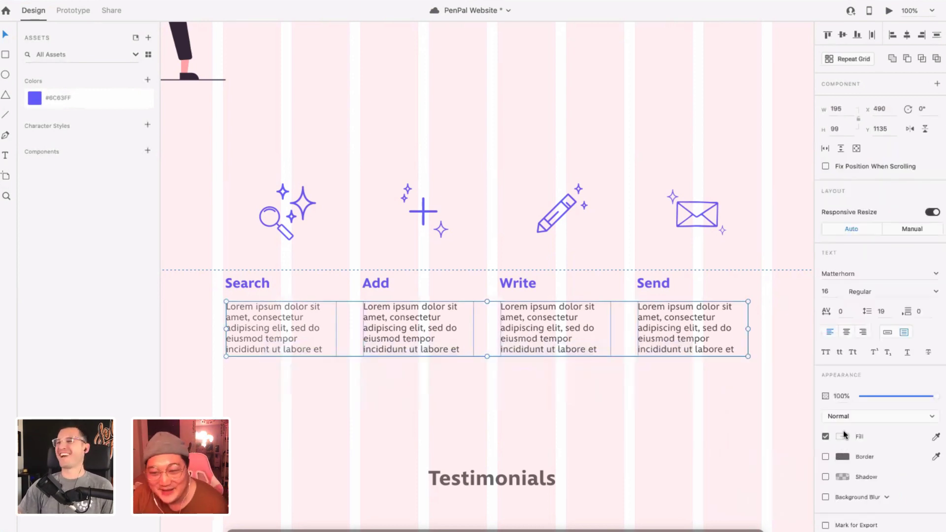
{"action": "left_click", "coordinate": [843, 436]}
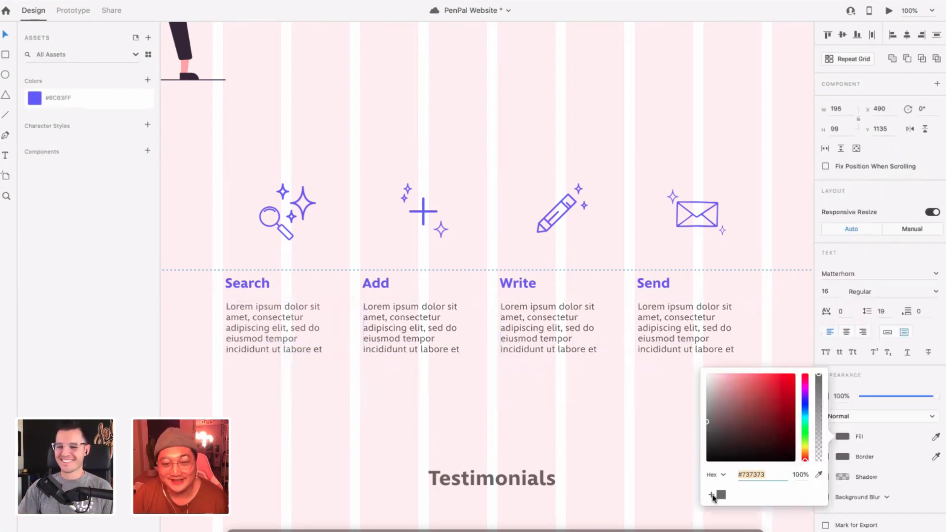
{"action": "left_click", "coordinate": [147, 79]}
{"action": "left_click", "coordinate": [294, 132]}
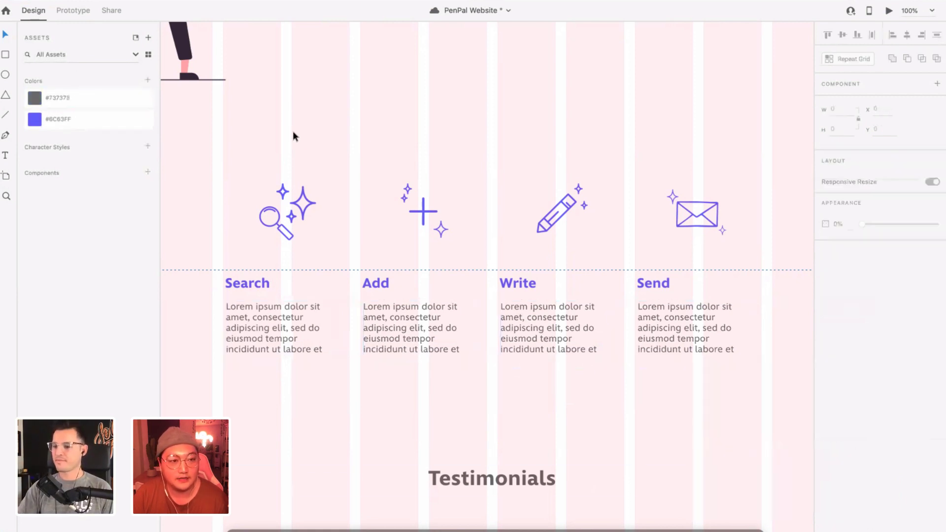
- Extend the paragraph text boxes under Search, Add, Write and Send downward to fit the final line "dolore magna aliqua."
{"action": "scroll", "coordinate": [169, 93], "scroll_direction": "up", "scroll_amount": 2}
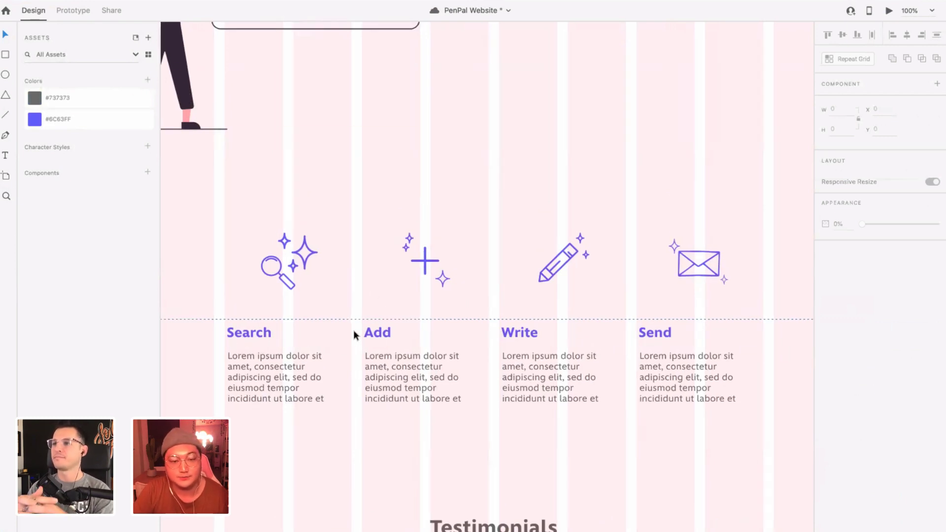
{"action": "left_click", "coordinate": [292, 386]}
{"action": "left_click_drag", "start_coordinate": [285, 407], "coordinate": [280, 430]}
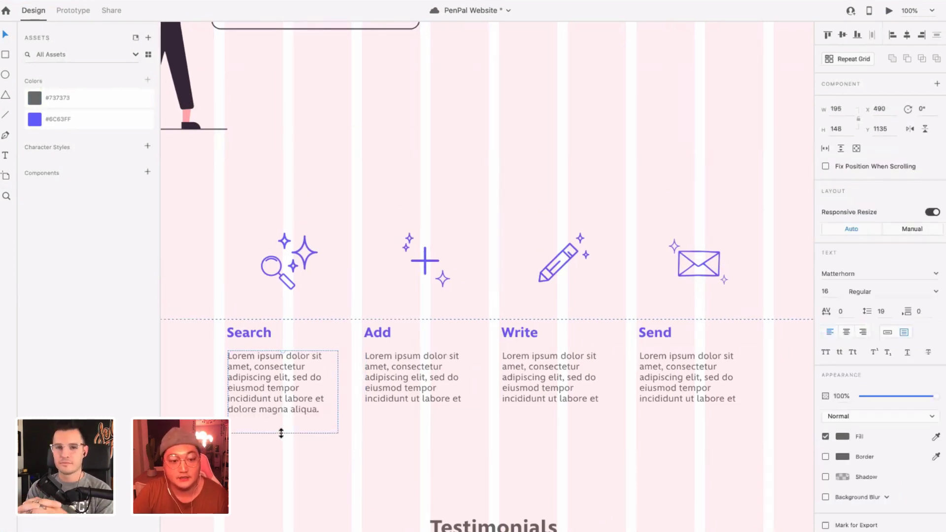
{"action": "left_click", "coordinate": [426, 394]}
{"action": "left_click", "coordinate": [532, 389], "text": "shift"}
{"action": "left_click", "coordinate": [641, 394], "text": "shift"}
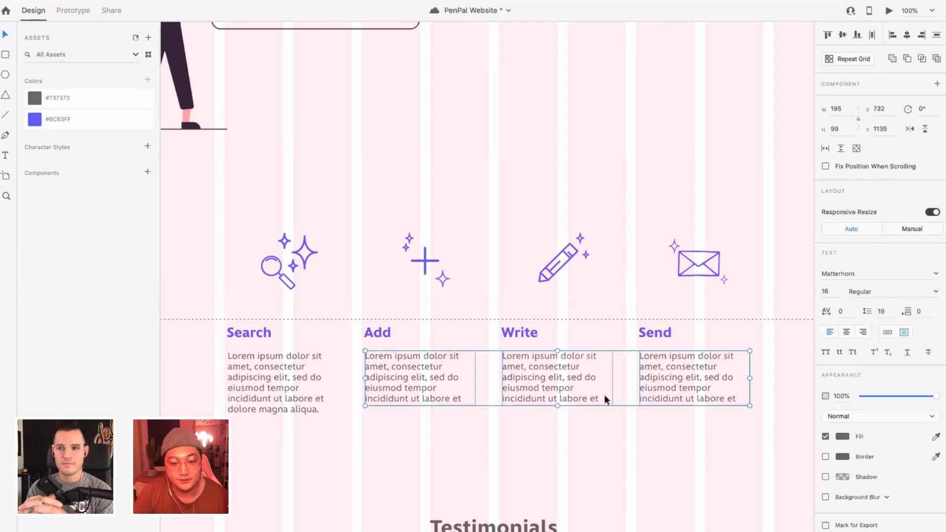
{"action": "left_click_drag", "start_coordinate": [557, 405], "coordinate": [553, 425]}
{"action": "left_click", "coordinate": [545, 443]}
- Review the four icon columns and the PenPal Website hero section above them
{"action": "scroll", "coordinate": [566, 417], "scroll_direction": "right", "scroll_amount": 2}
{"action": "scroll", "coordinate": [566, 418], "scroll_direction": "up", "scroll_amount": 1}
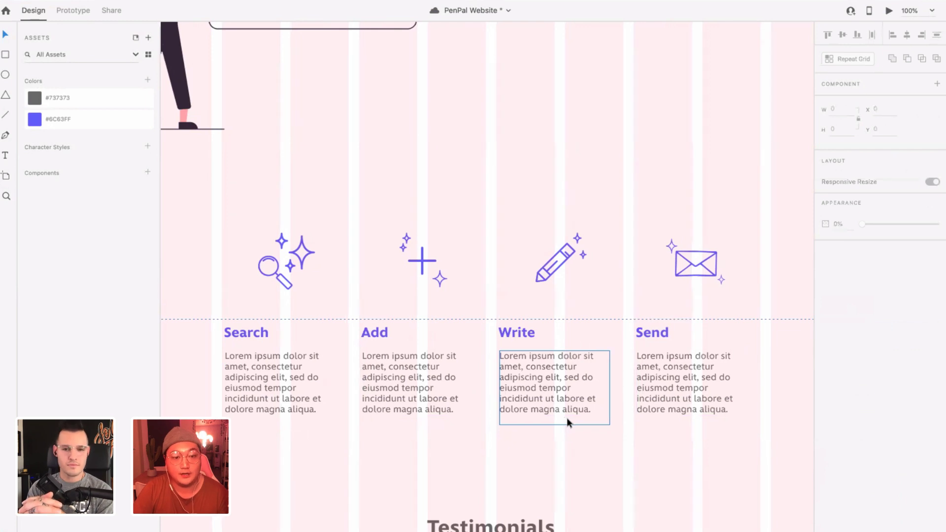
{"action": "scroll", "coordinate": [547, 445], "scroll_direction": "left", "scroll_amount": 1}
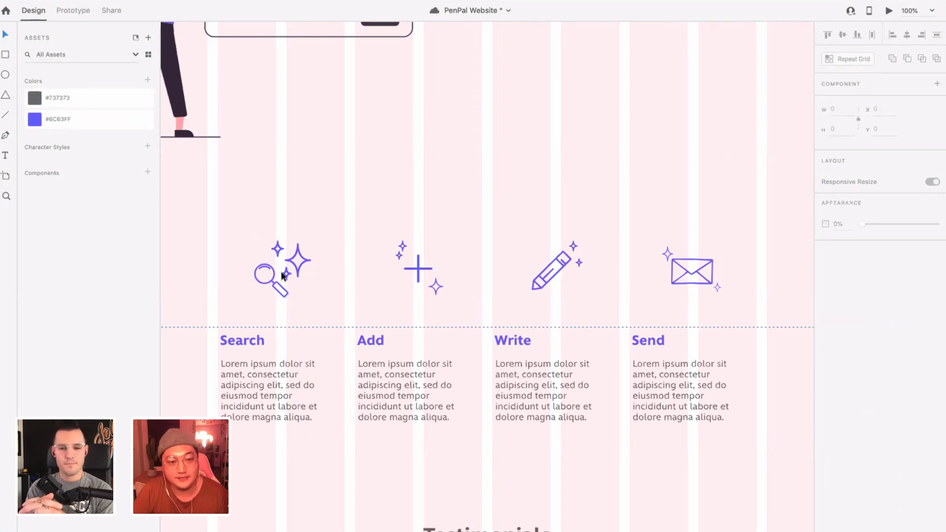
{"action": "scroll", "coordinate": [291, 268], "scroll_direction": "left", "scroll_amount": 4}
{"action": "scroll", "coordinate": [292, 268], "scroll_direction": "up", "scroll_amount": 2}
{"action": "scroll", "coordinate": [370, 276], "scroll_direction": "right", "scroll_amount": 2}
{"action": "scroll", "coordinate": [448, 282], "scroll_direction": "up", "scroll_amount": 7}
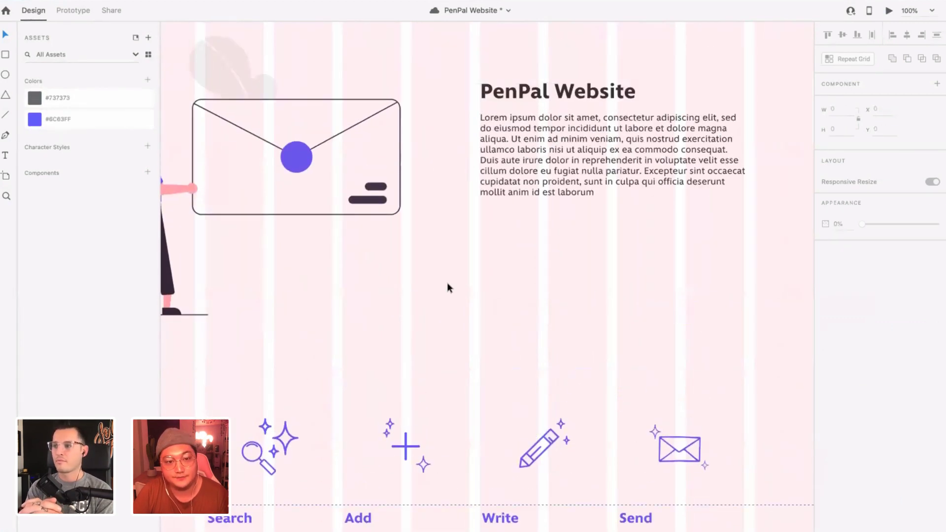
- Apply the saved grey #737373 to the PenPal Website heading and the paragraph beneath it
{"action": "scroll", "coordinate": [447, 282], "scroll_direction": "left", "scroll_amount": 3}
{"action": "scroll", "coordinate": [450, 288], "scroll_direction": "left", "scroll_amount": 1}
{"action": "scroll", "coordinate": [466, 291], "scroll_direction": "right", "scroll_amount": 3}
{"action": "scroll", "coordinate": [466, 291], "scroll_direction": "up", "scroll_amount": 1}
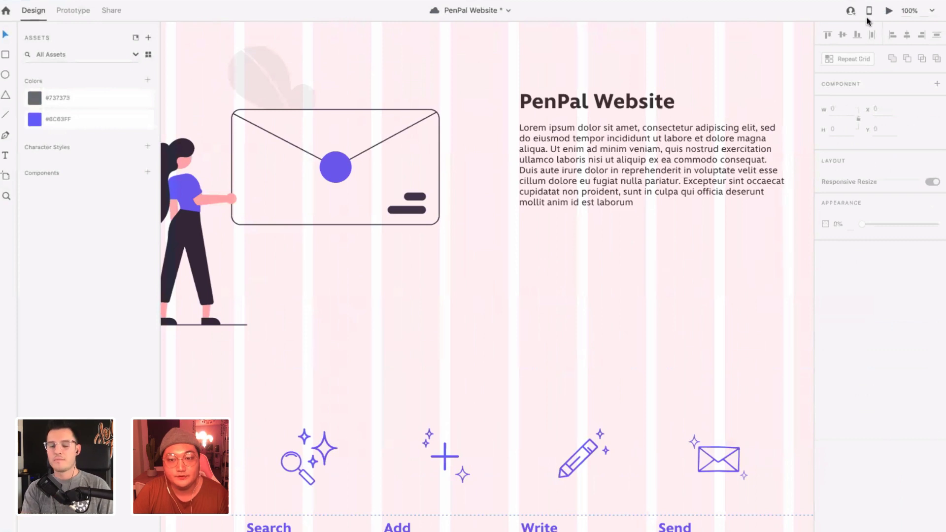
{"action": "left_click", "coordinate": [588, 213]}
{"action": "scroll", "coordinate": [588, 212], "scroll_direction": "up", "scroll_amount": 3}
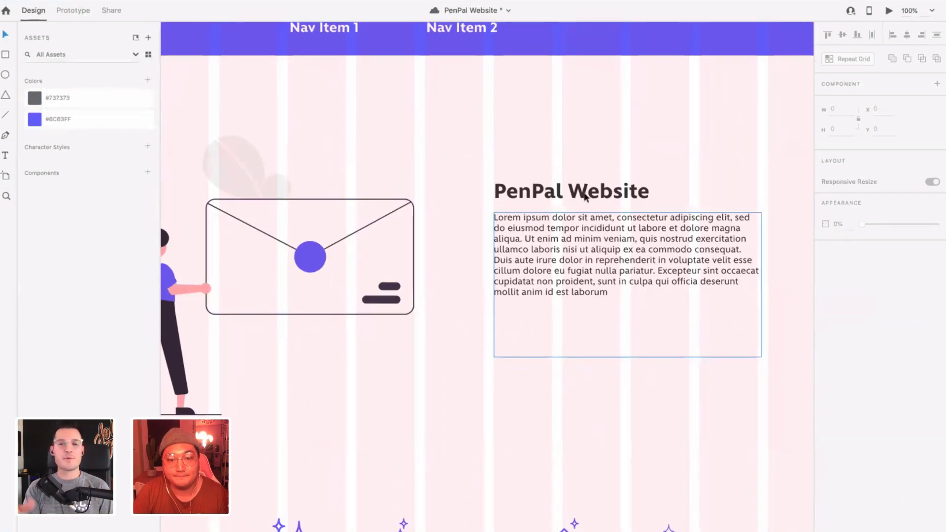
{"action": "left_click", "coordinate": [576, 169]}
{"action": "left_click", "coordinate": [611, 244], "text": "shift"}
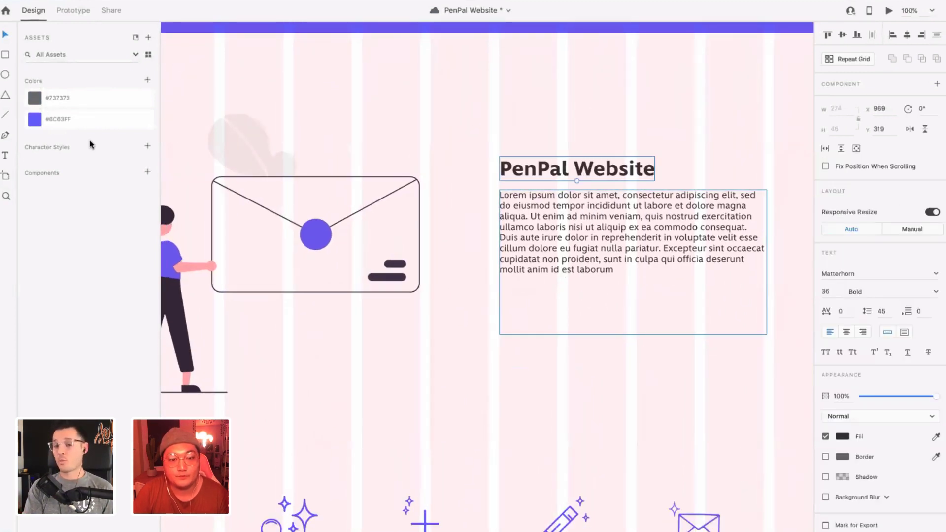
{"action": "left_click", "coordinate": [39, 105]}
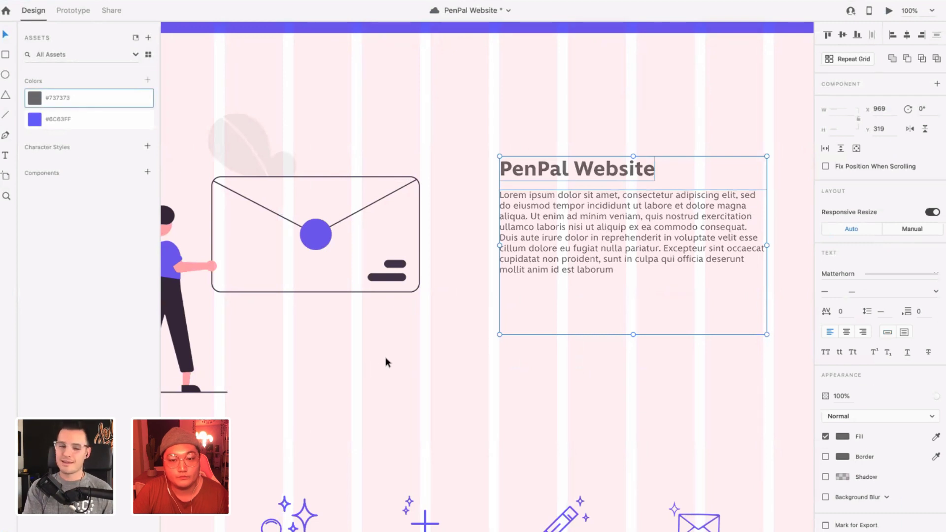
{"action": "left_click", "coordinate": [385, 356]}
- Preview the page to check the grey hero text, and close the preview
{"action": "scroll", "coordinate": [383, 357], "scroll_direction": "left", "scroll_amount": 3}
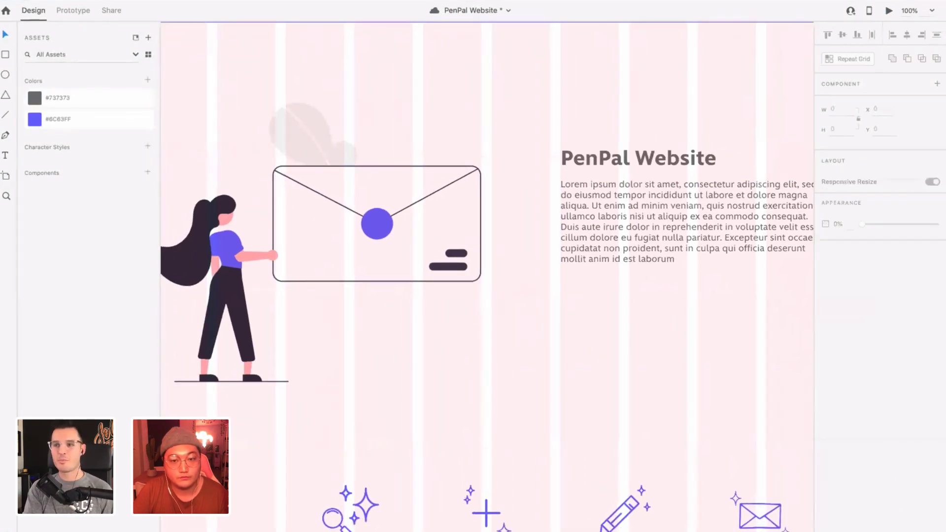
{"action": "left_click", "coordinate": [889, 13]}
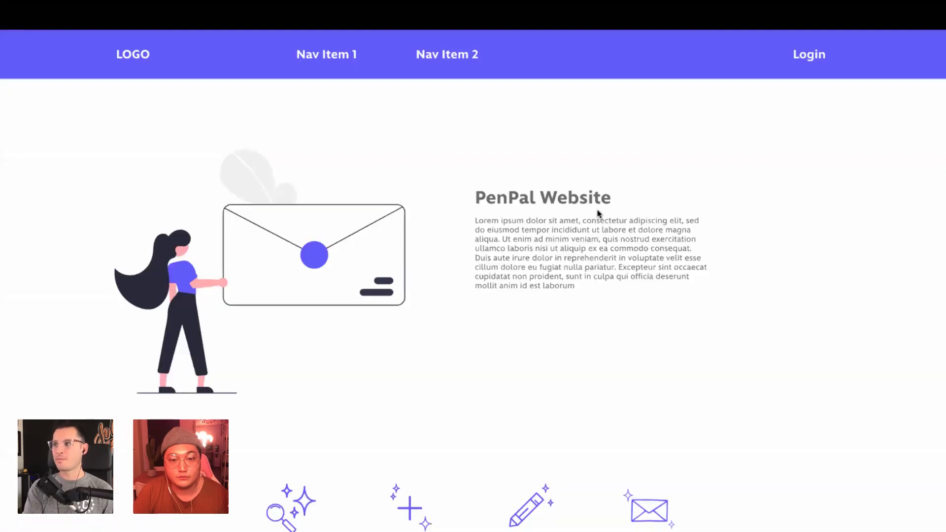
{"action": "key", "text": "Escape"}
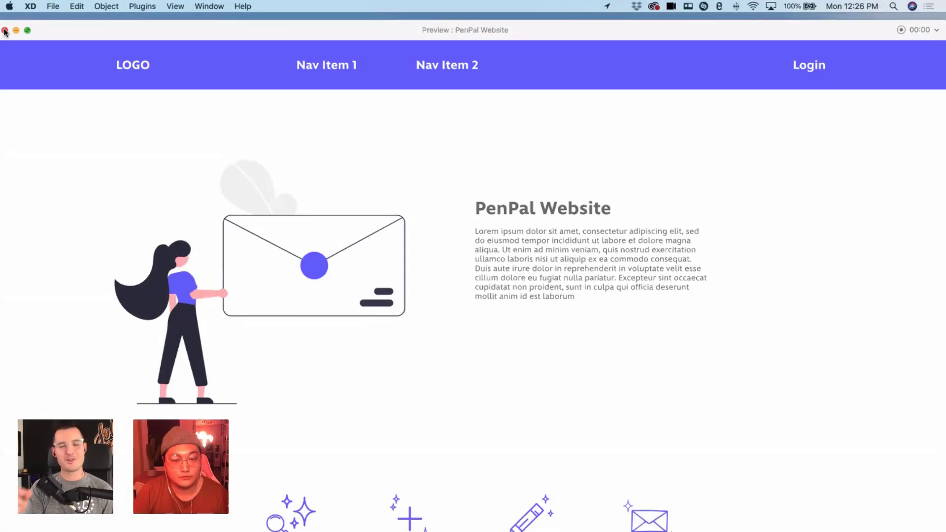
{"action": "key", "text": "super+w"}
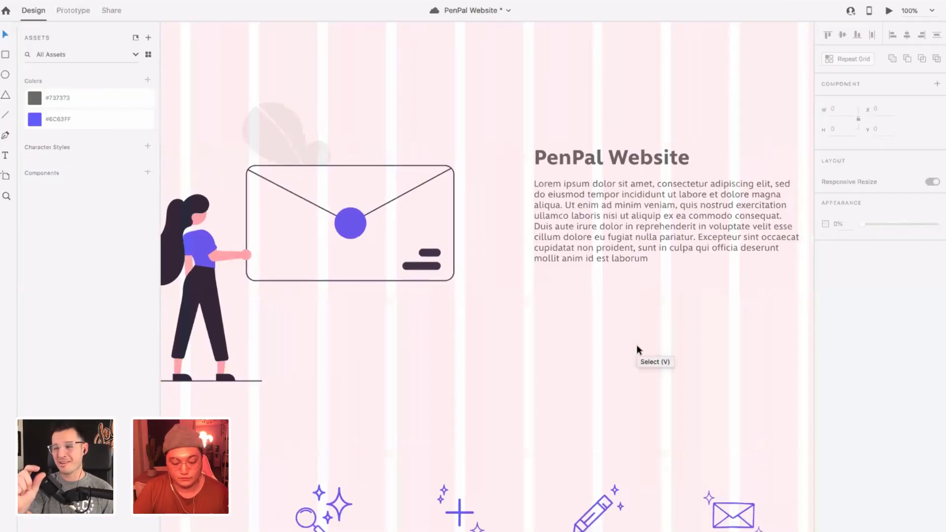
- Take the design window out of full screen and narrow it so that part of the desktop shows beside it
{"action": "key", "text": "super+minus"}
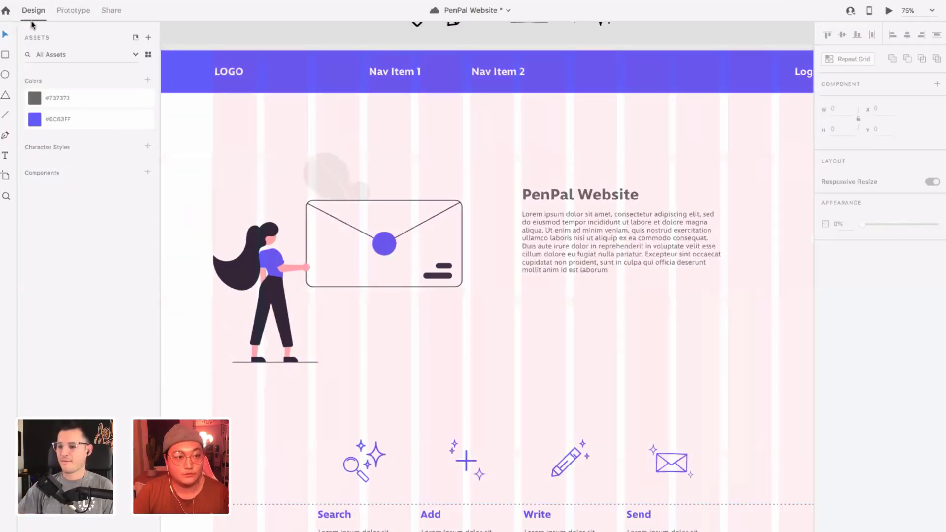
{"action": "left_click", "coordinate": [32, 21]}
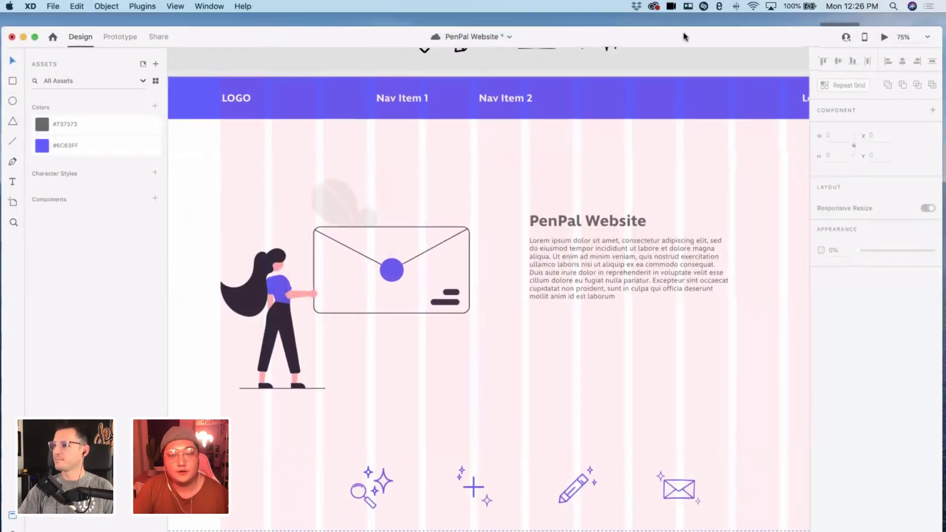
{"action": "left_click_drag", "start_coordinate": [684, 36], "coordinate": [670, 24]}
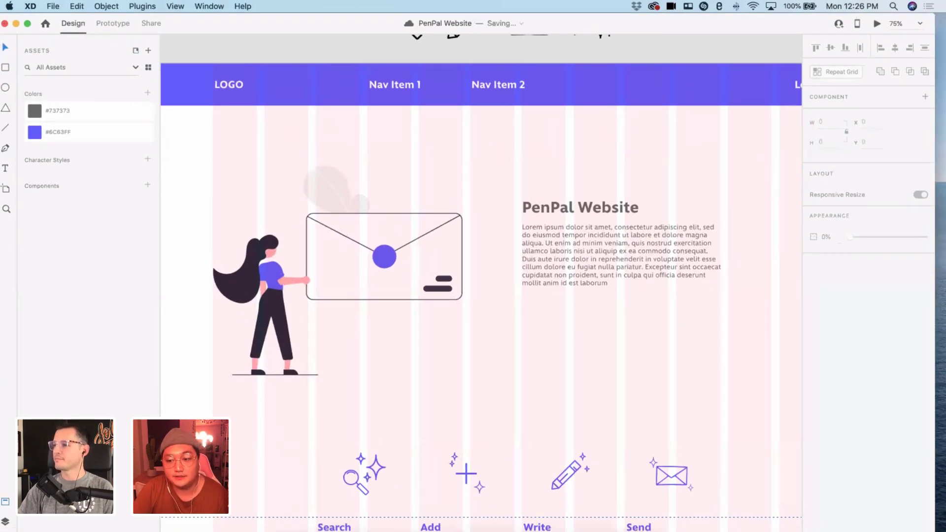
{"action": "left_click_drag", "start_coordinate": [935, 148], "coordinate": [816, 148]}
- Preview the page, looking through the hero, the feature columns and the Testimonials heading, and close the preview
{"action": "key", "text": "super+Return"}
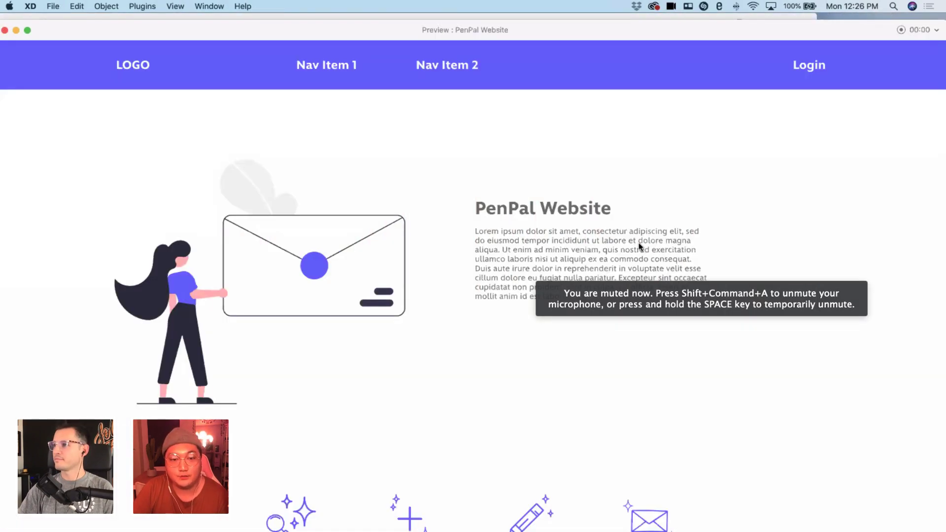
{"action": "scroll", "coordinate": [419, 260], "scroll_direction": "down", "scroll_amount": 4}
{"action": "scroll", "coordinate": [417, 259], "scroll_direction": "down", "scroll_amount": 2}
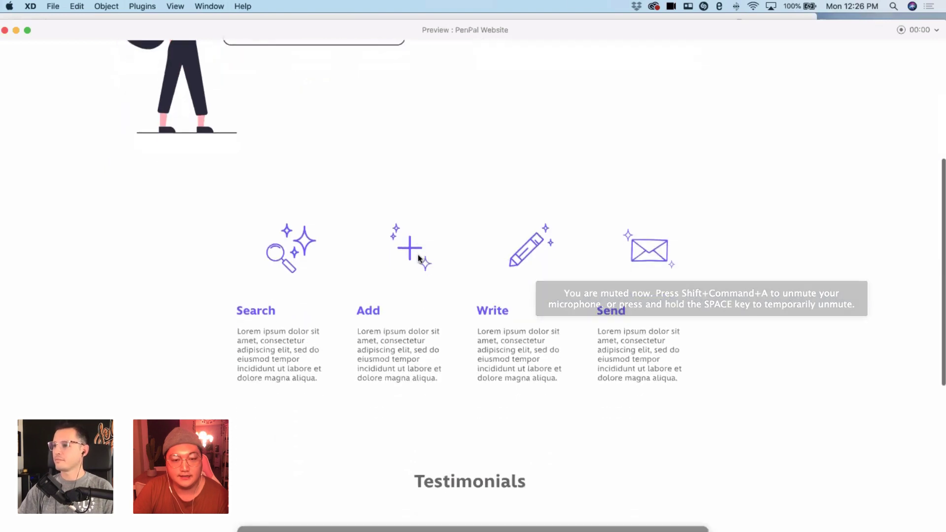
{"action": "scroll", "coordinate": [404, 254], "scroll_direction": "up", "scroll_amount": 5}
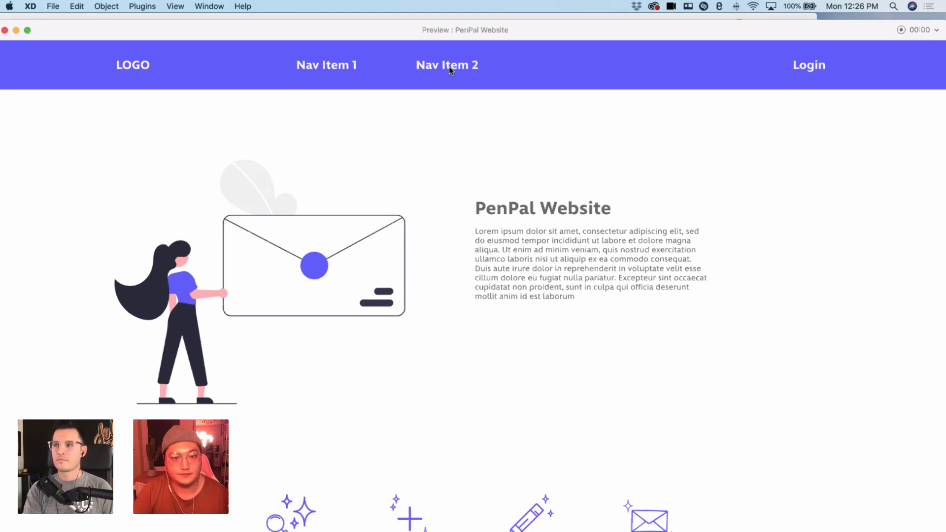
{"action": "key", "text": "super+w"}
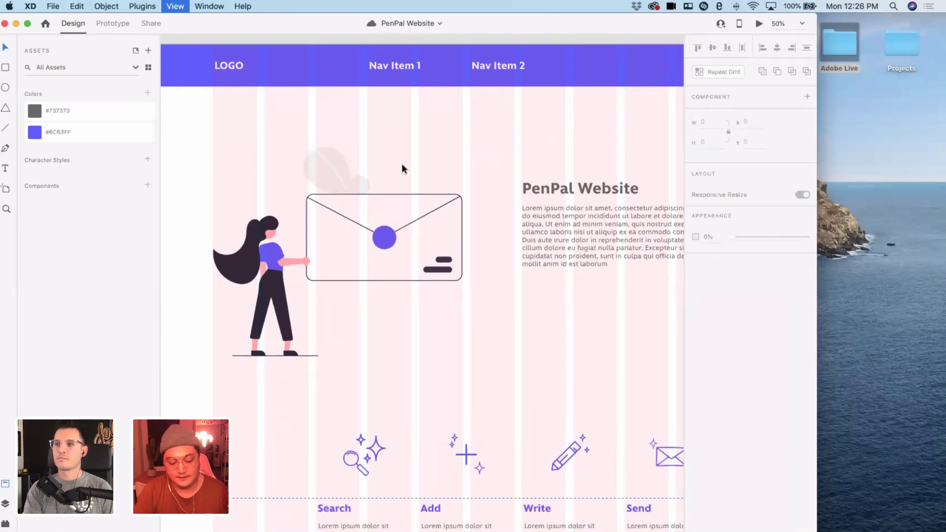
- Shrink the envelope illustration to about 465 × 395 and place it beside the hero text at about X 495, Y 283
{"action": "key", "text": "super+minus"}
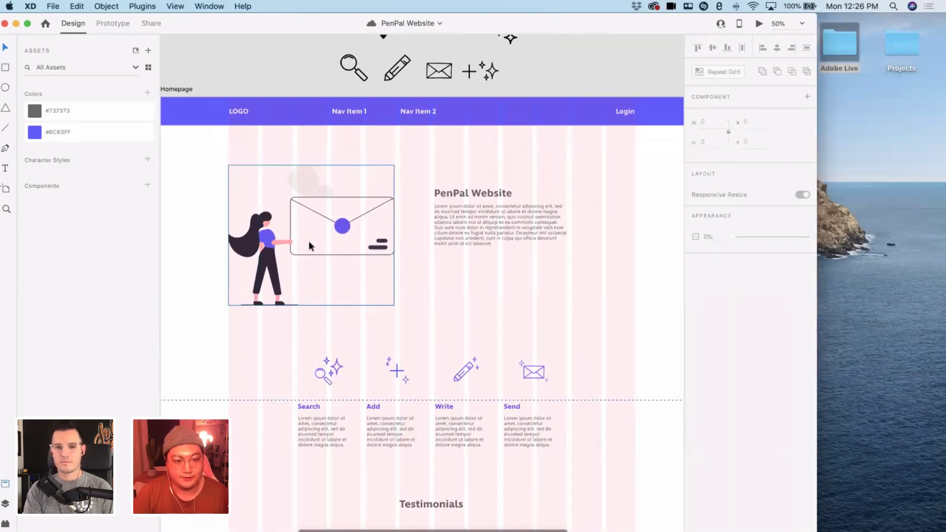
{"action": "left_click_drag", "start_coordinate": [269, 243], "coordinate": [337, 242]}
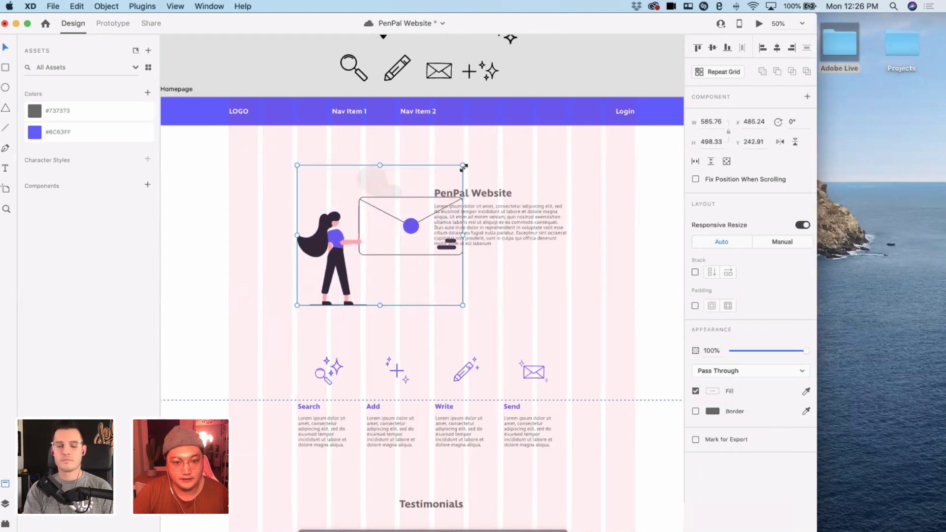
{"action": "left_click_drag", "start_coordinate": [428, 178], "coordinate": [428, 185]}
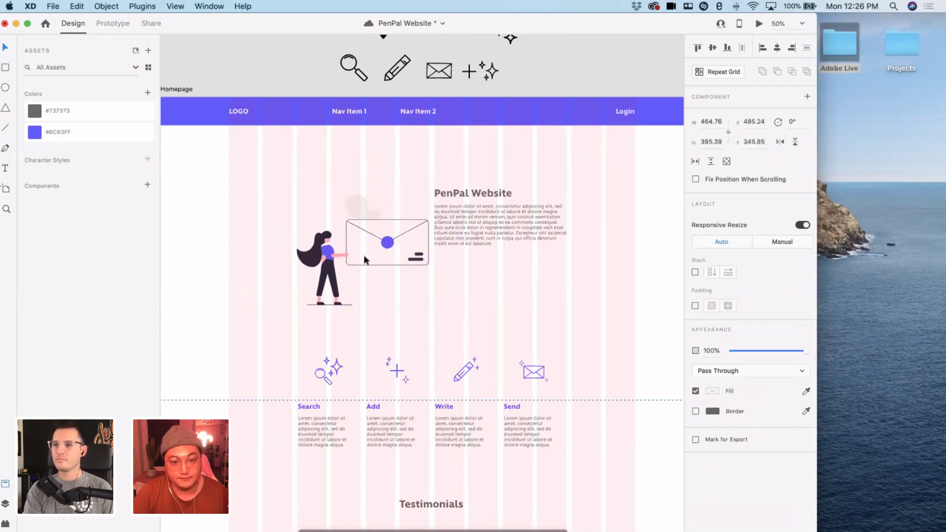
{"action": "left_click_drag", "start_coordinate": [330, 243], "coordinate": [338, 240]}
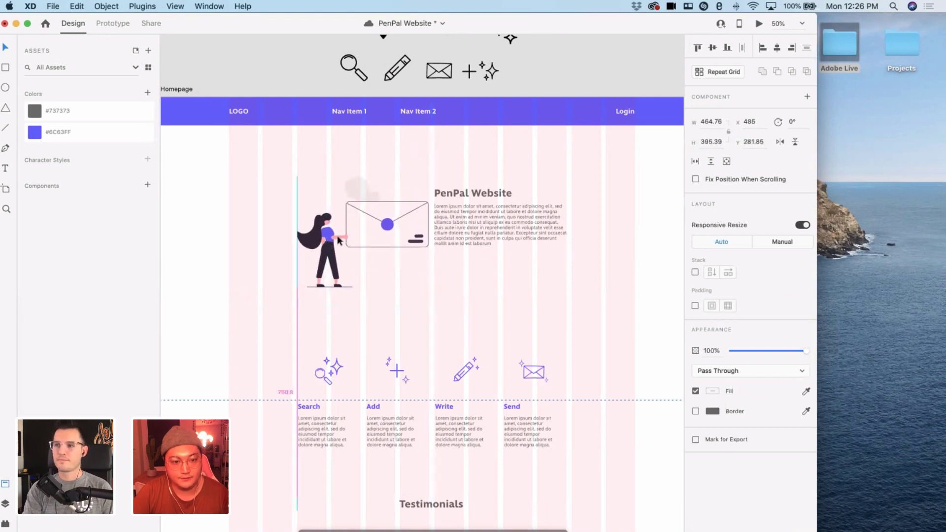
- Open the page preview and move its window down until the hero section in the design is uncovered
{"action": "left_click_drag", "start_coordinate": [775, 20], "coordinate": [759, 26]}
{"action": "left_click", "coordinate": [758, 24]}
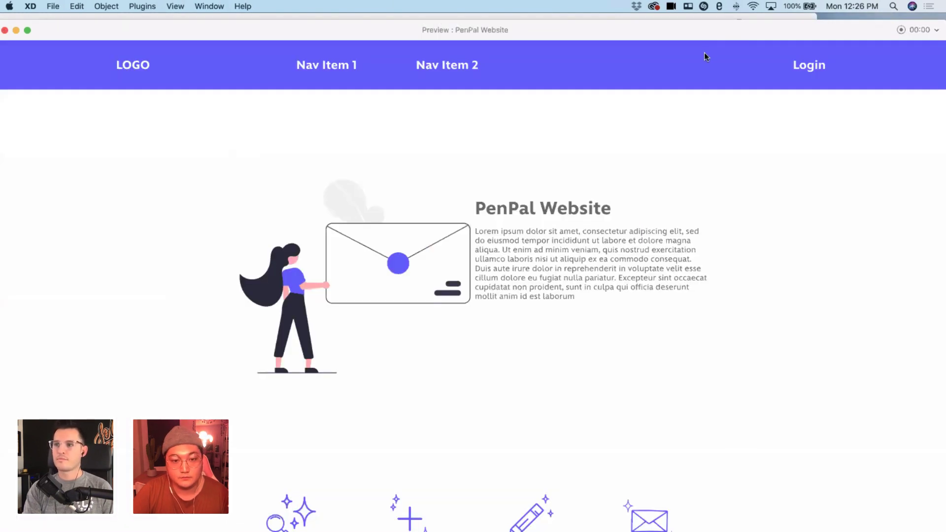
{"action": "left_click_drag", "start_coordinate": [434, 17], "coordinate": [419, 303]}
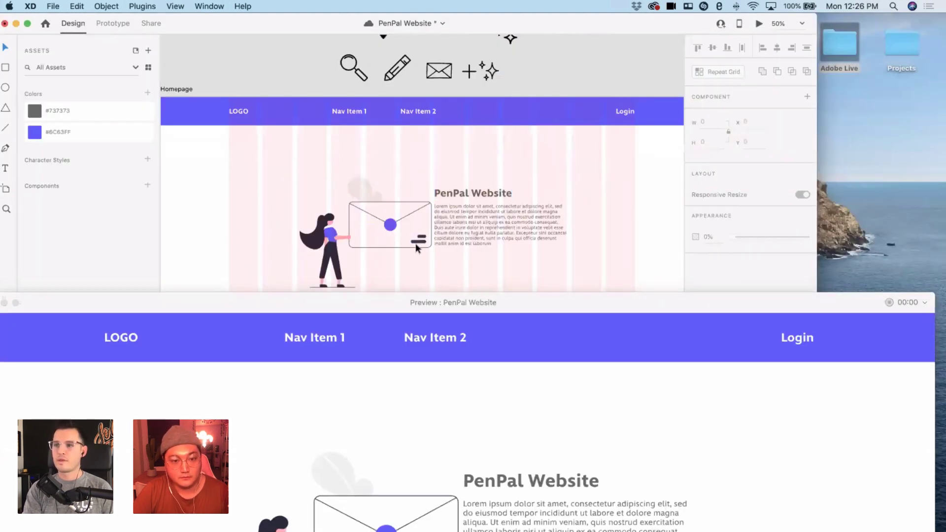
- Scale the envelope illustration down to about 353 × 300 and move it up to about Y 295
{"action": "left_click", "coordinate": [423, 245]}
{"action": "left_click", "coordinate": [430, 192]}
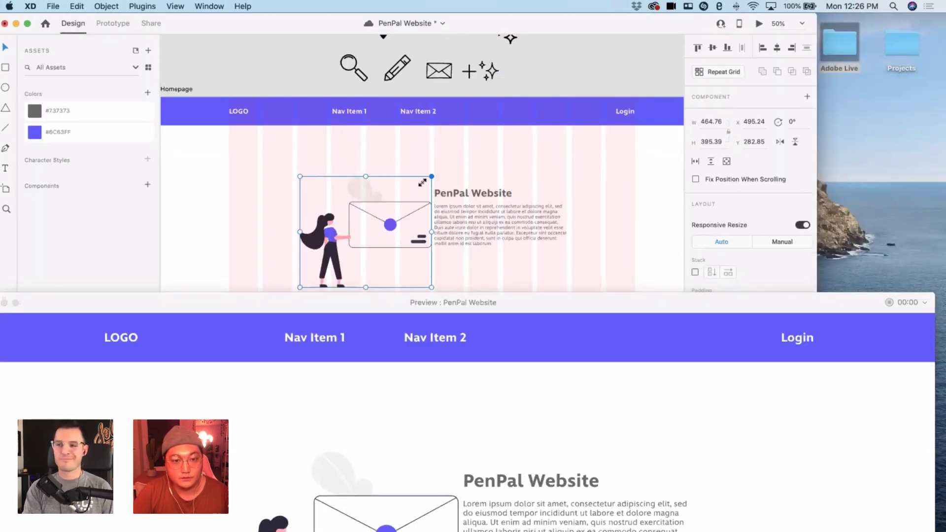
{"action": "left_click_drag", "start_coordinate": [431, 177], "coordinate": [400, 203]}
{"action": "left_click_drag", "start_coordinate": [324, 249], "coordinate": [340, 221]}
- Move the preview window below the feature columns and enlarge the illustration from its lower-left corner to the second grid column
{"action": "left_click_drag", "start_coordinate": [525, 303], "coordinate": [586, 349]}
{"action": "left_click", "coordinate": [498, 253]}
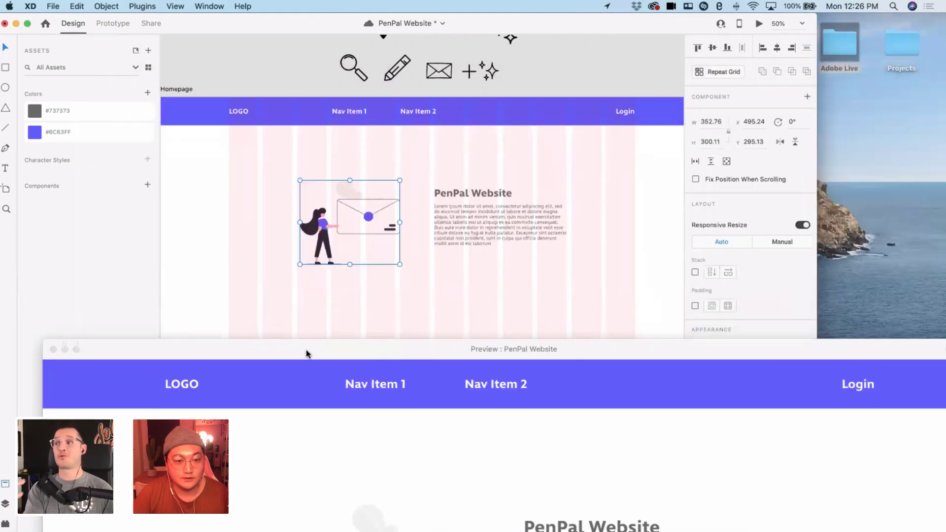
{"action": "left_click_drag", "start_coordinate": [307, 354], "coordinate": [350, 473]}
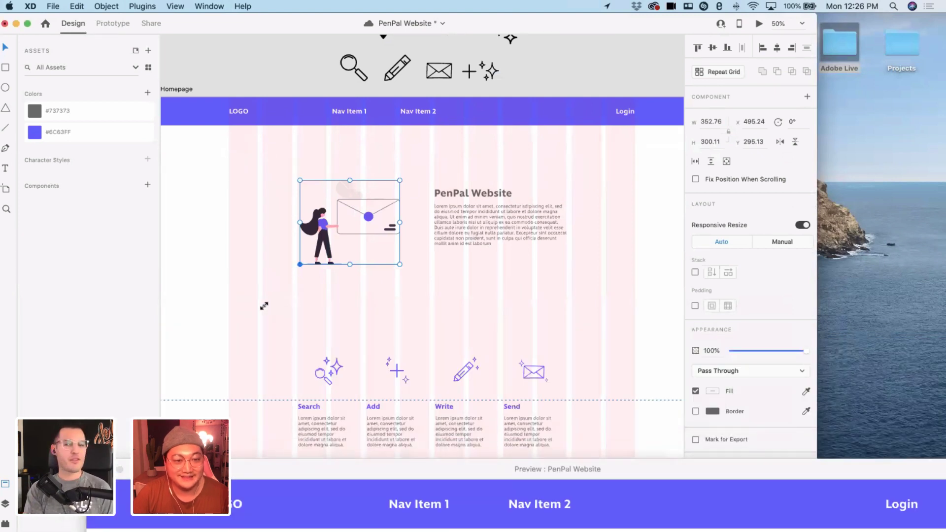
{"action": "left_click", "coordinate": [294, 272]}
{"action": "left_click_drag", "start_coordinate": [300, 264], "coordinate": [262, 295]}
- Select the PenPal Website heading and bring the design window in front of the preview to reach its fill settings
{"action": "left_click", "coordinate": [457, 220]}
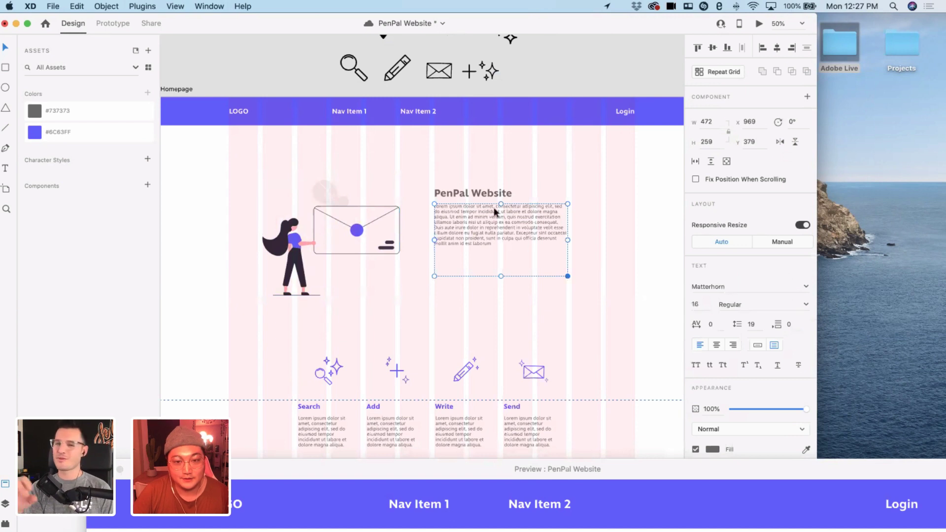
{"action": "left_click", "coordinate": [489, 193], "text": "shift"}
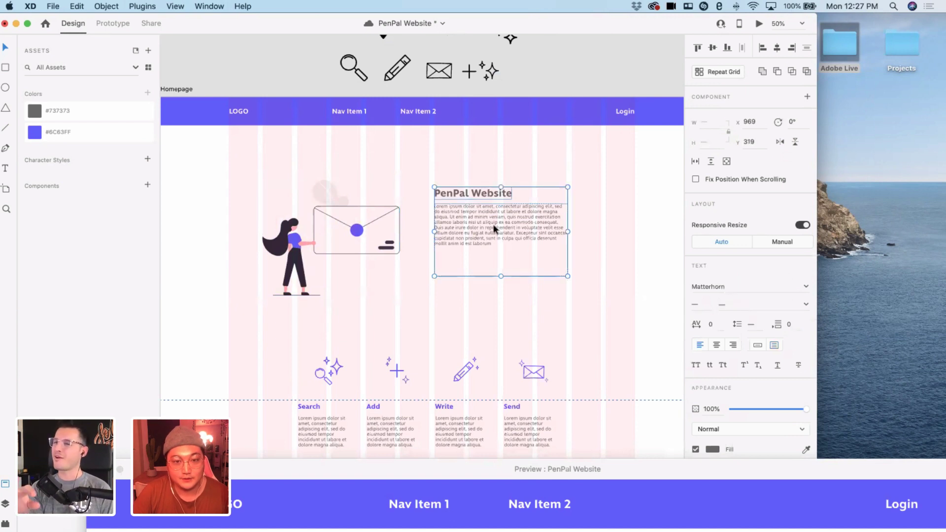
{"action": "left_click", "coordinate": [489, 192]}
{"action": "left_click", "coordinate": [711, 449]}
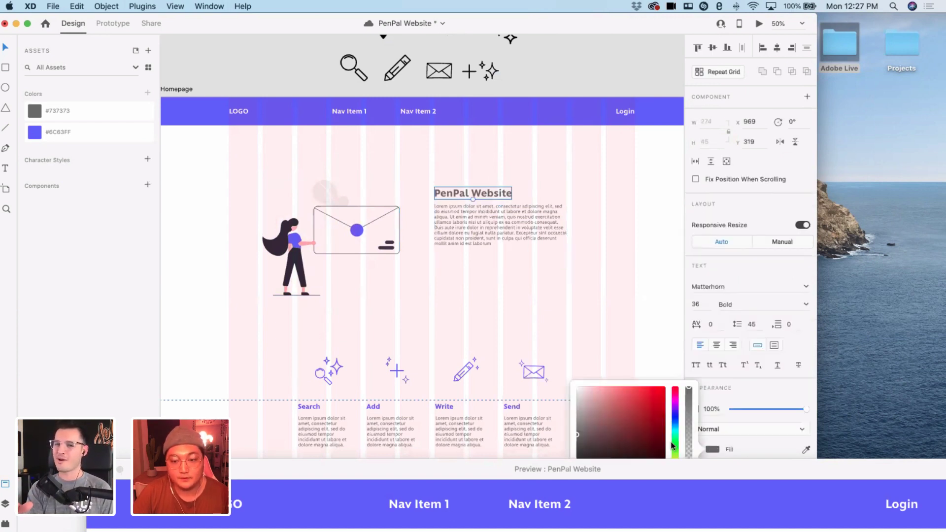
{"action": "left_click", "coordinate": [683, 474]}
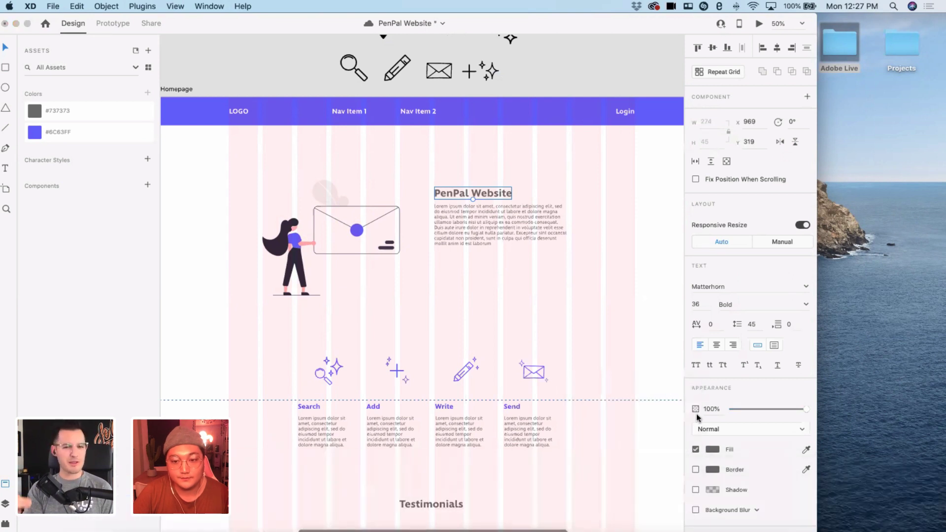
{"action": "scroll", "coordinate": [696, 351], "scroll_direction": "down", "scroll_amount": 1}
{"action": "scroll", "coordinate": [711, 388], "scroll_direction": "down", "scroll_amount": 1}
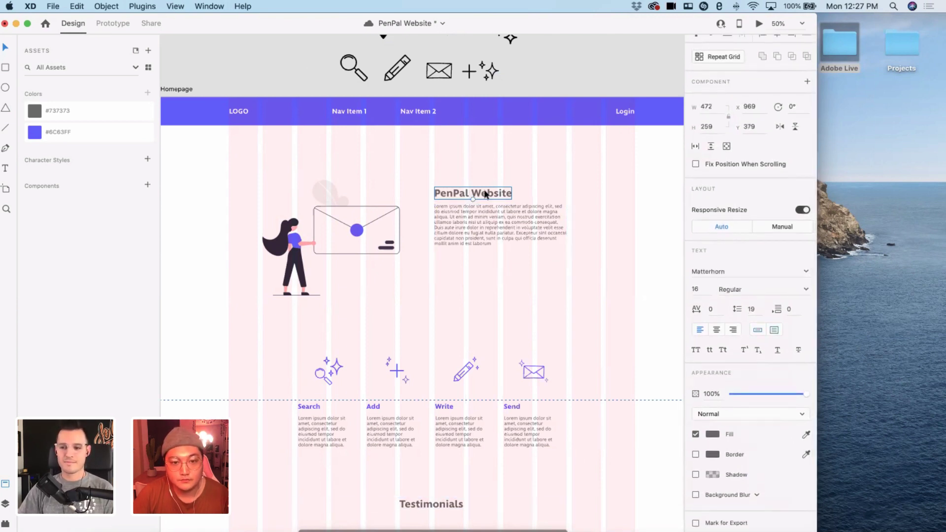
- Try #4D4D4D and #7D7D7D as the PenPal Website heading's fill and settle on #6A6A6A
{"action": "left_click", "coordinate": [713, 434]}
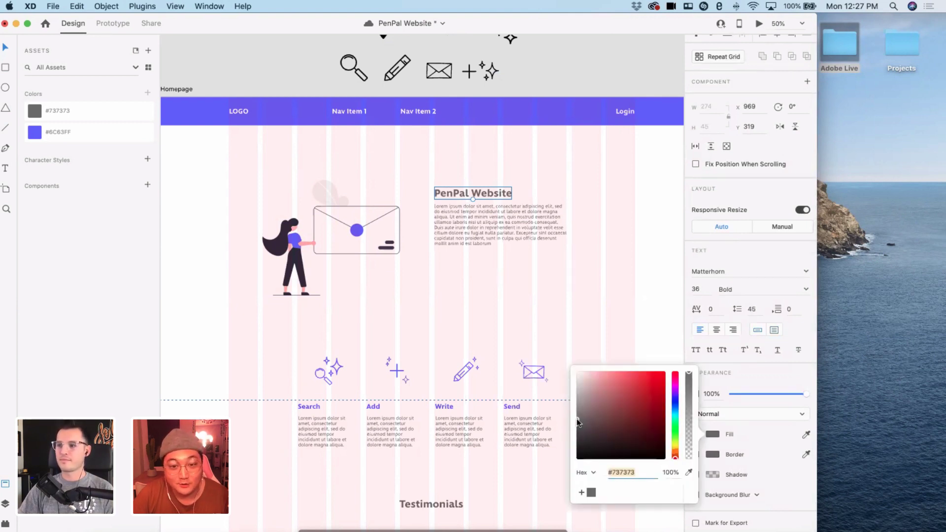
{"action": "left_click_drag", "start_coordinate": [577, 422], "coordinate": [569, 436]}
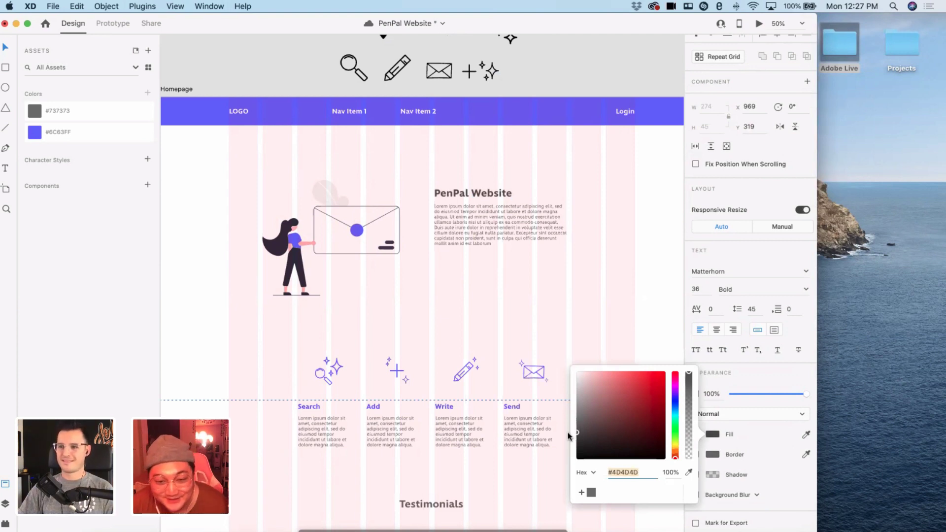
{"action": "type", "text": "7D7D7D"}
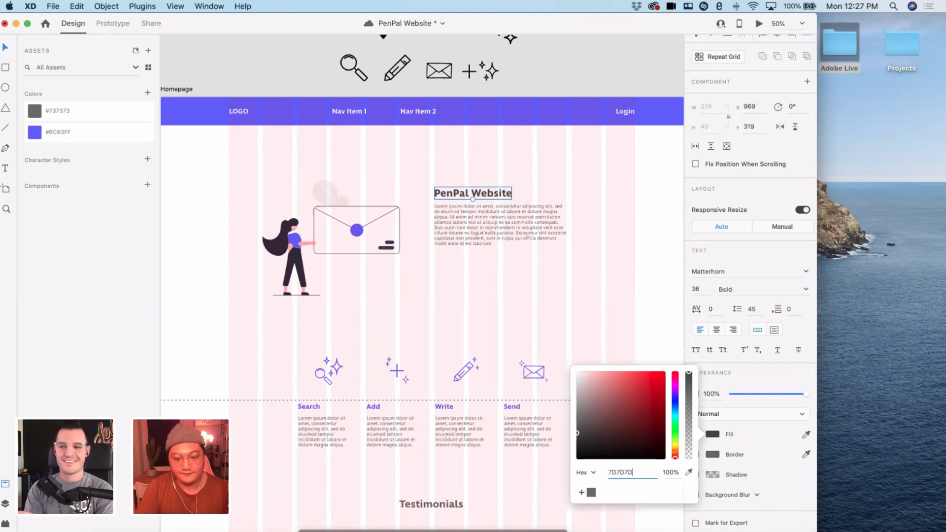
{"action": "key", "text": "Return"}
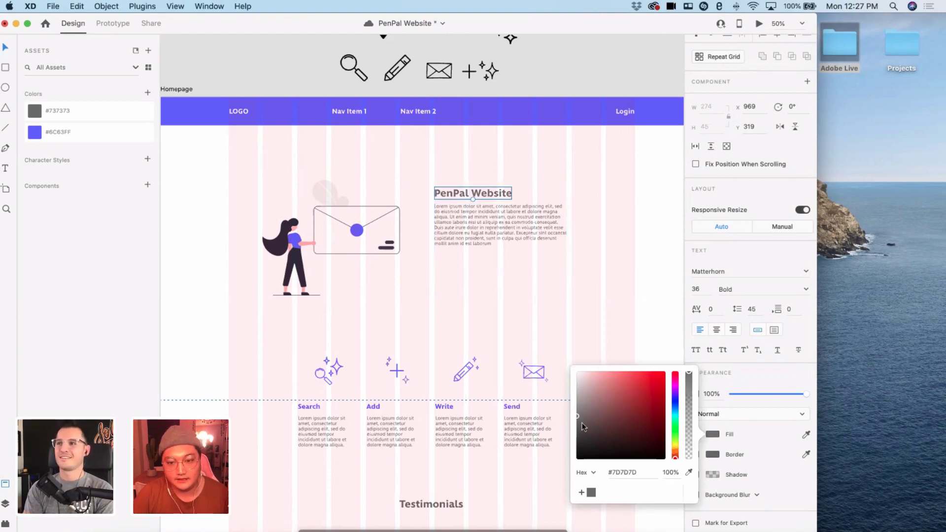
{"action": "left_click_drag", "start_coordinate": [575, 423], "coordinate": [574, 425]}
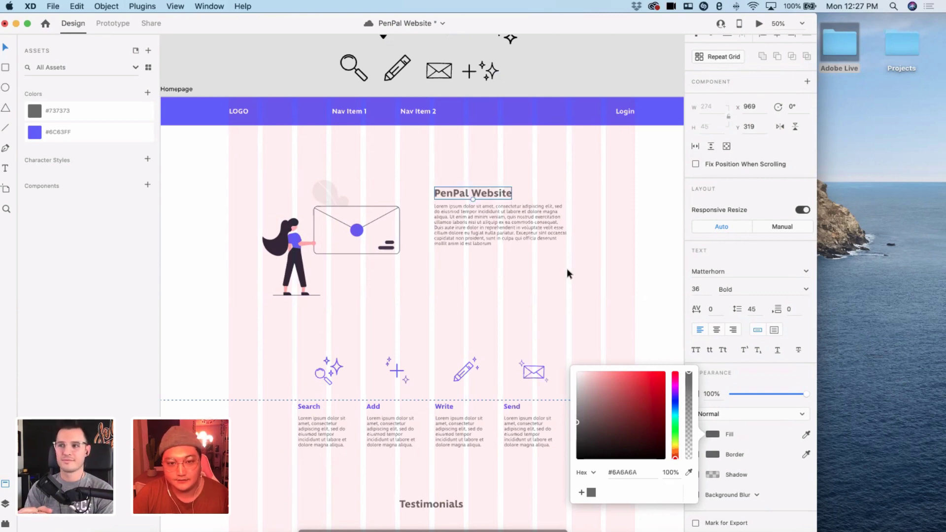
{"action": "scroll", "coordinate": [566, 268], "scroll_direction": "up", "scroll_amount": 5}
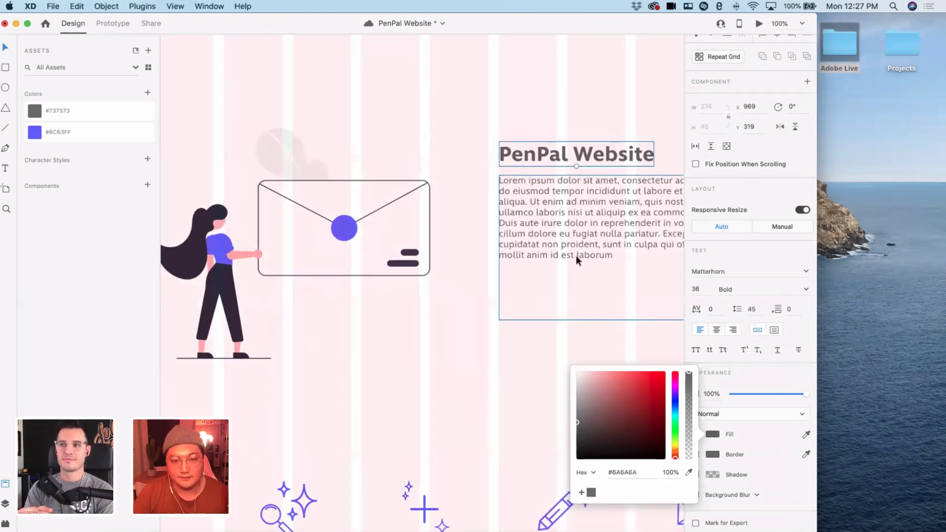
- Darken the PenPal Website heading's fill to #383838 and save that colour to the document's colour assets
{"action": "scroll", "coordinate": [534, 264], "scroll_direction": "right", "scroll_amount": 3}
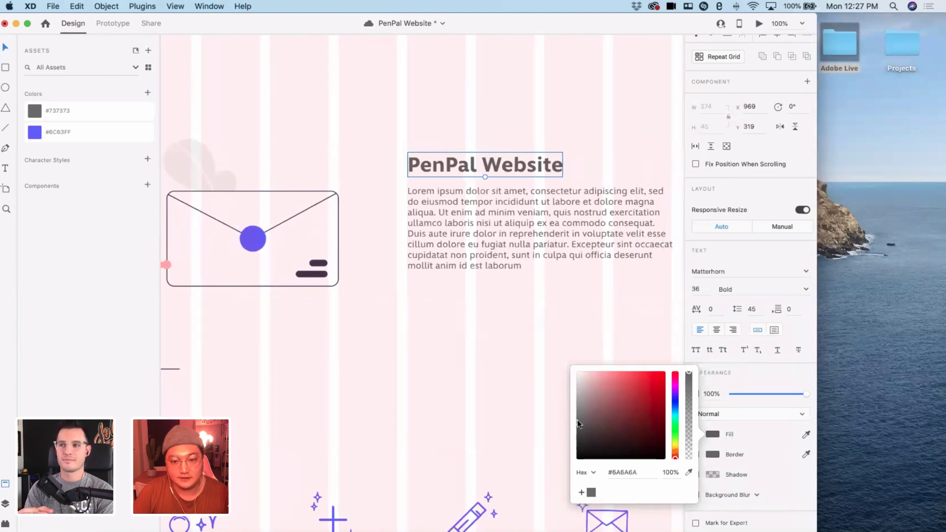
{"action": "left_click_drag", "start_coordinate": [577, 434], "coordinate": [571, 446]}
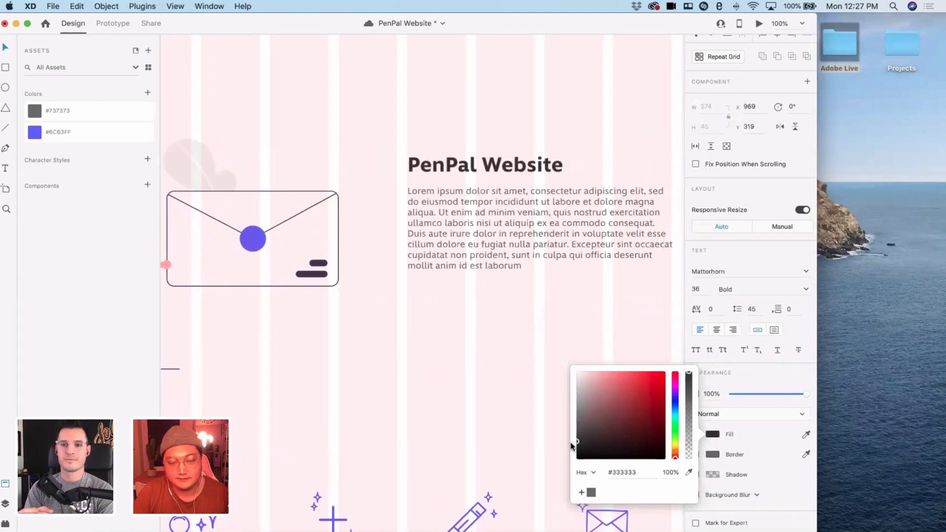
{"action": "left_click", "coordinate": [581, 494]}
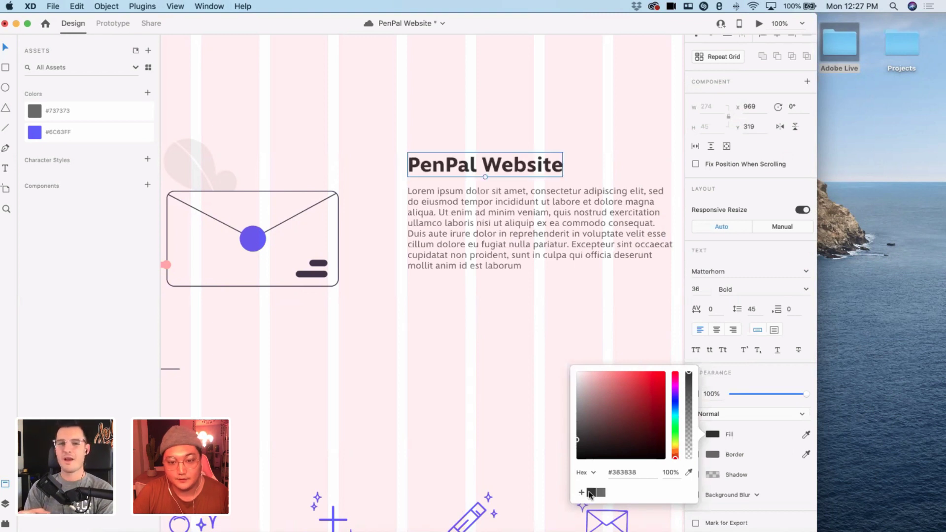
{"action": "left_click", "coordinate": [147, 93]}
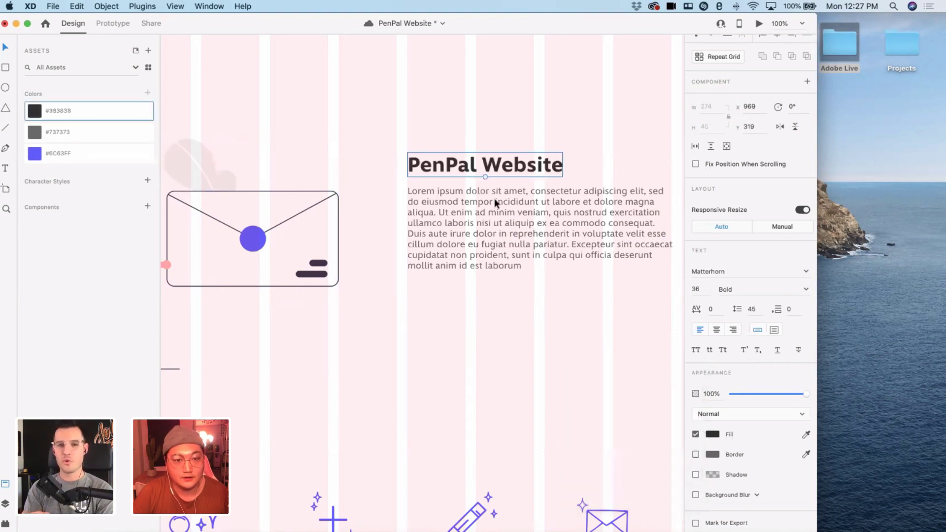
- Change the hero body paragraph's fill from its lighter grey to the dark grey used by the heading
{"action": "left_click", "coordinate": [507, 224]}
{"action": "left_click", "coordinate": [713, 434]}
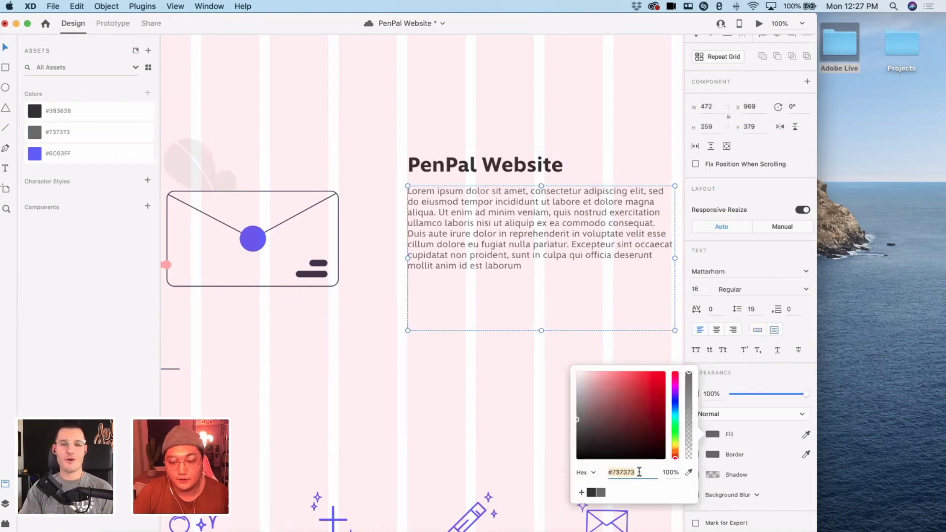
{"action": "left_click", "coordinate": [526, 398]}
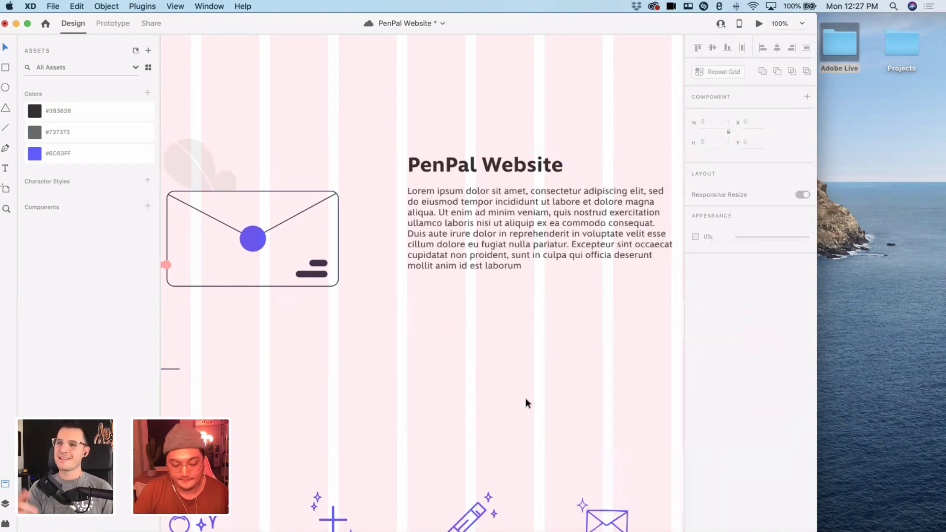
- Move the hero body paragraph down to open up space beneath the PenPal Website heading
{"action": "key", "text": "super+minus"}
{"action": "key", "text": "super+minus"}
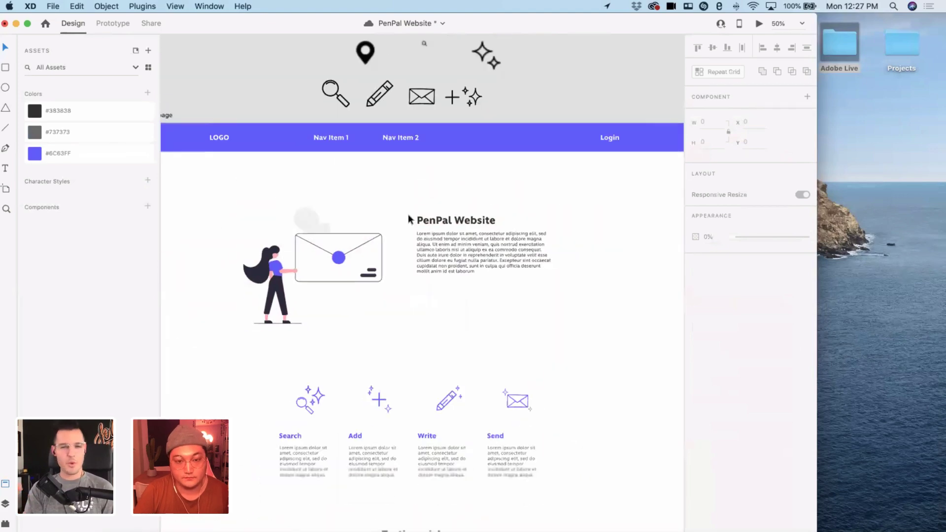
{"action": "left_click", "coordinate": [493, 276]}
{"action": "left_click_drag", "start_coordinate": [492, 288], "coordinate": [491, 319]}
- Convert the PenPal Website heading to area text and enlarge its box to about 465 × 142
{"action": "left_click", "coordinate": [484, 223]}
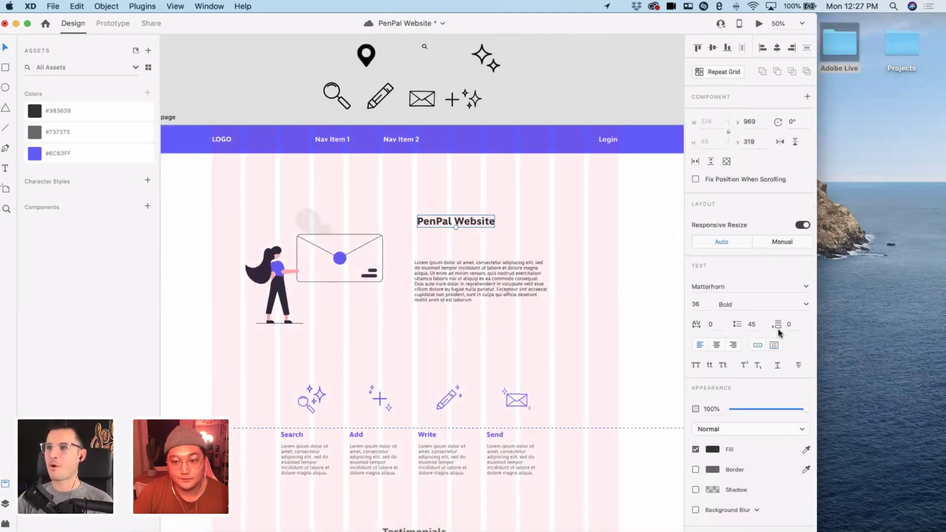
{"action": "left_click", "coordinate": [774, 347]}
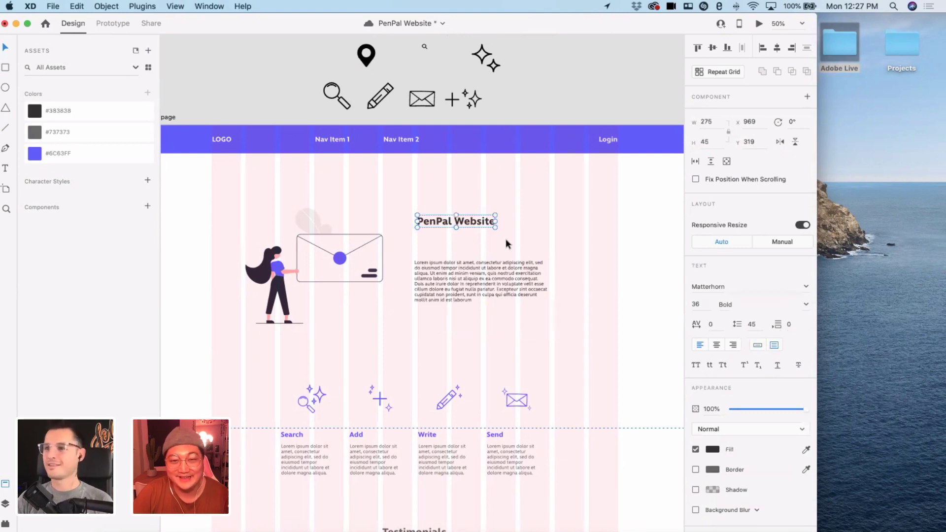
{"action": "left_click_drag", "start_coordinate": [502, 236], "coordinate": [550, 254]}
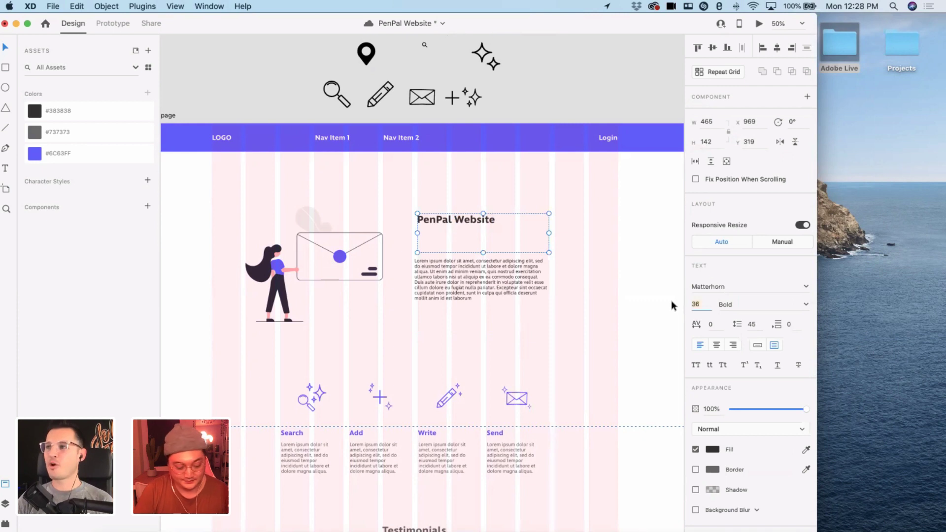
- Try 45 and settle on 64 as the heading's font size, and extend its text box upward to about 166 high
{"action": "type", "text": "45"}
{"action": "key", "text": "Return"}
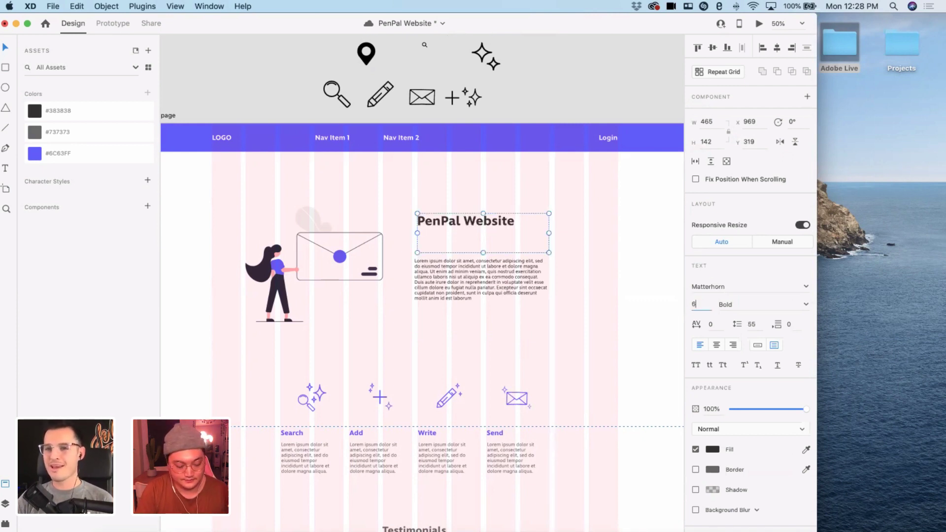
{"action": "type", "text": "64"}
{"action": "key", "text": "Return"}
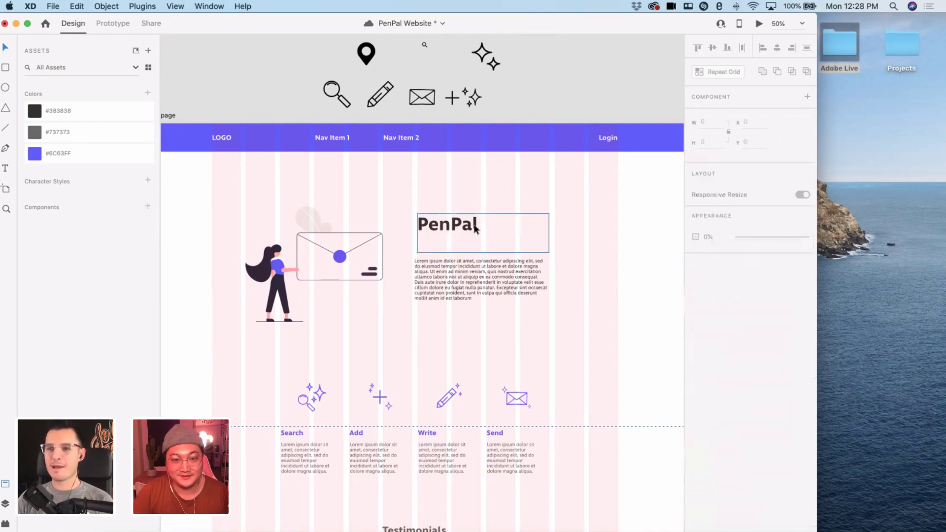
{"action": "left_click_drag", "start_coordinate": [478, 202], "coordinate": [480, 207]}
{"action": "key", "text": "super+z"}
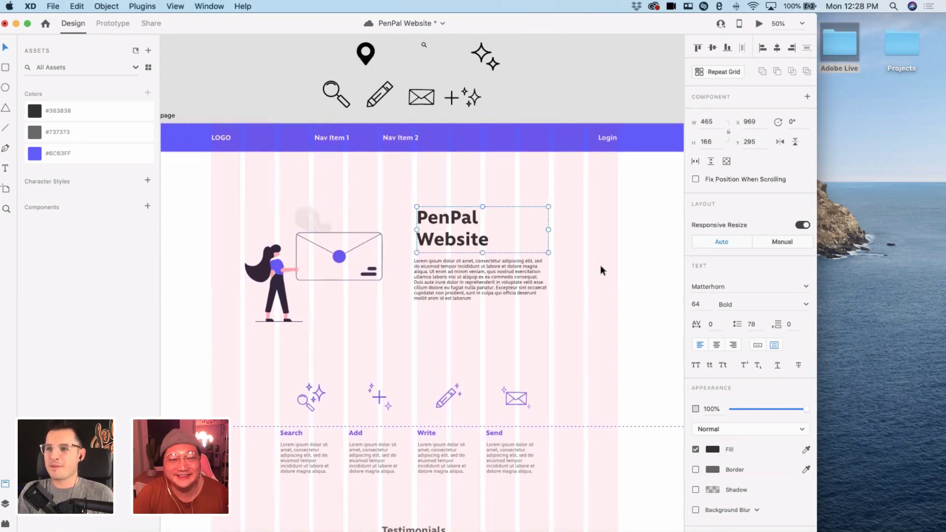
- Select the Homepage artboard, move the design window aside, close the Adobe Live Finder window and open the preview
{"action": "left_click", "coordinate": [759, 24]}
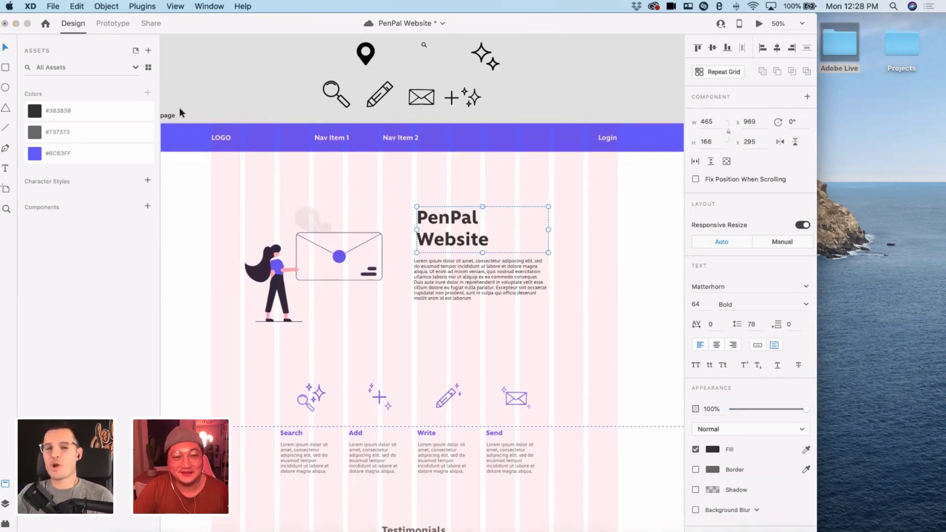
{"action": "left_click", "coordinate": [167, 116]}
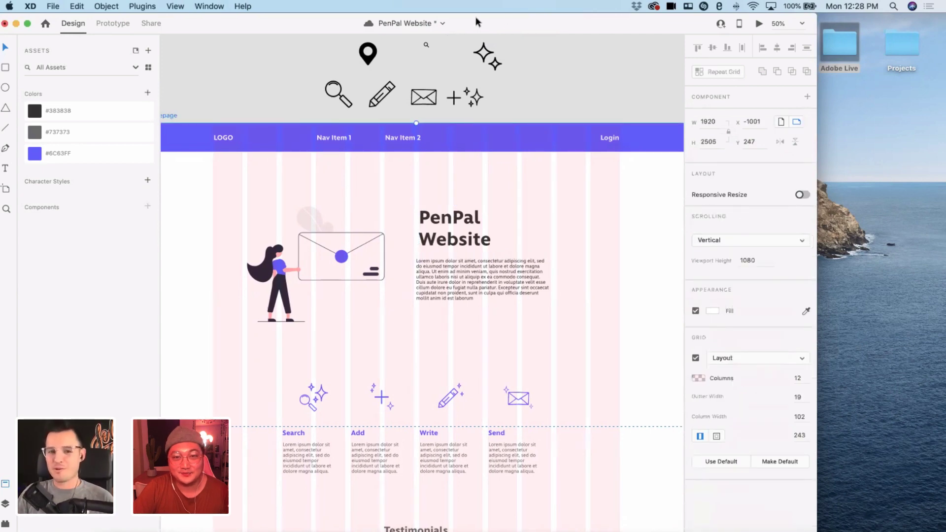
{"action": "left_click_drag", "start_coordinate": [707, 29], "coordinate": [768, 87]}
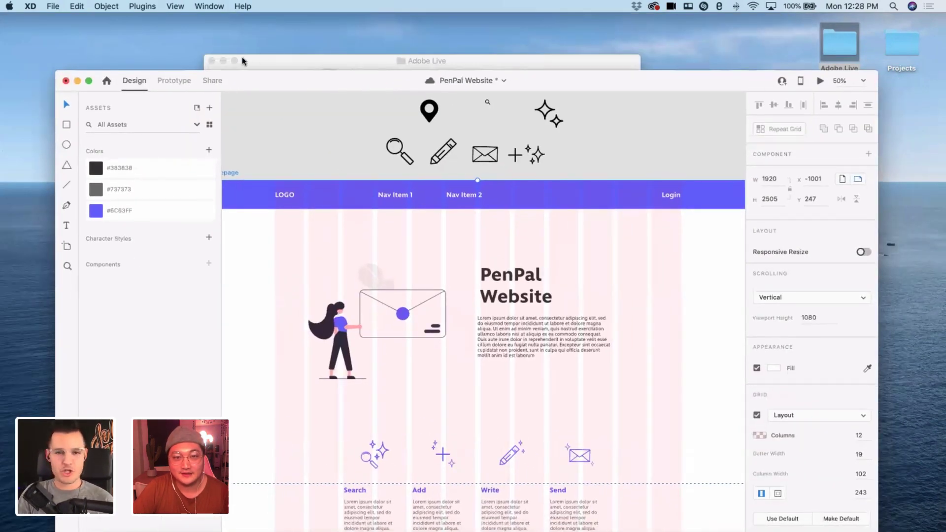
{"action": "left_click", "coordinate": [212, 61]}
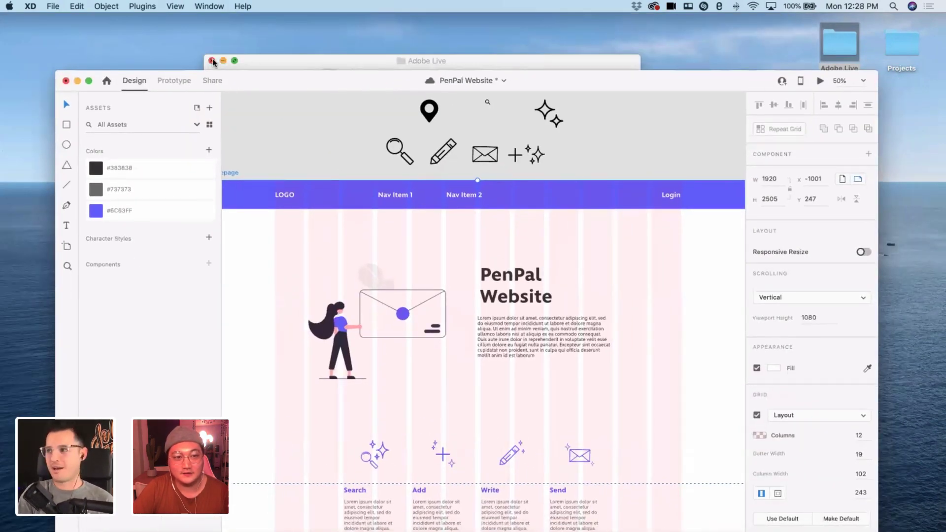
{"action": "left_click", "coordinate": [815, 84]}
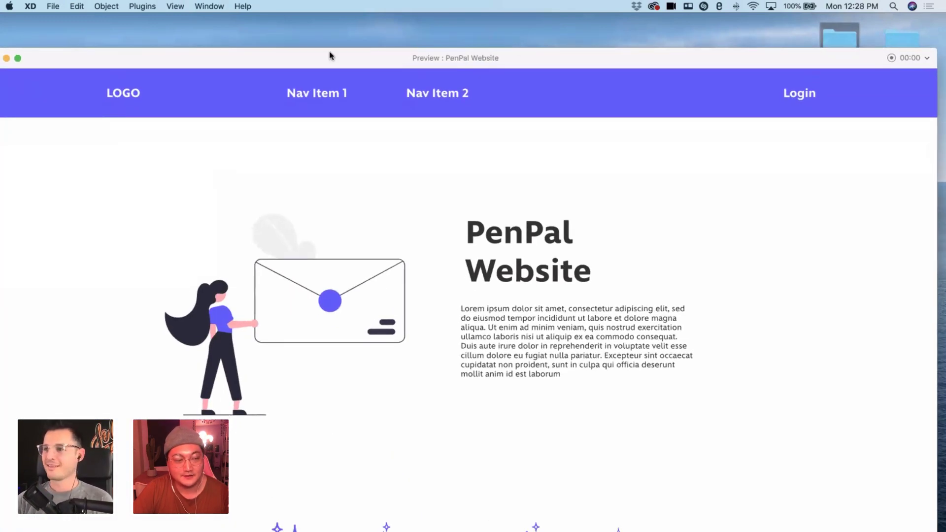
- Move the preview window below the hero section and align the body paragraph with the heading at X 969, Y 479
{"action": "left_click", "coordinate": [498, 190]}
{"action": "left_click_drag", "start_coordinate": [325, 58], "coordinate": [345, 384]}
{"action": "scroll", "coordinate": [483, 197], "scroll_direction": "down", "scroll_amount": 5}
{"action": "left_click", "coordinate": [485, 156]}
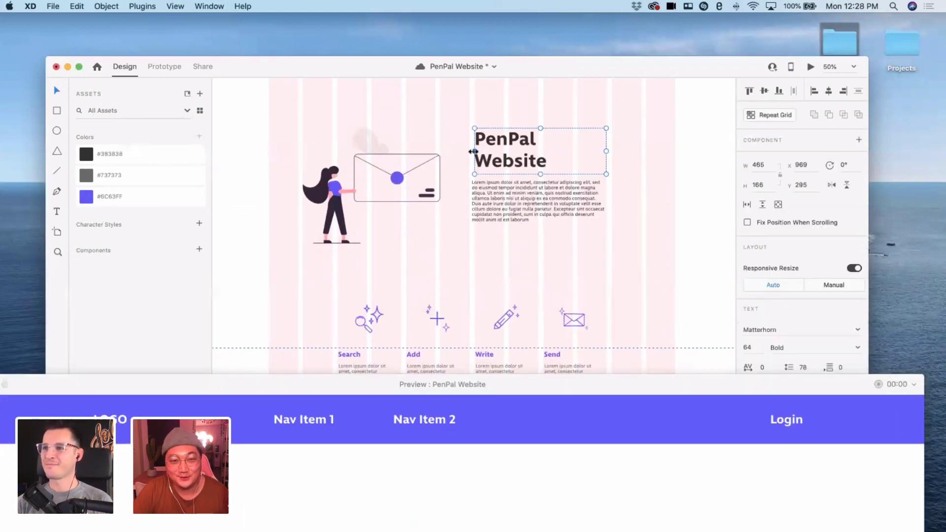
{"action": "left_click", "coordinate": [490, 187]}
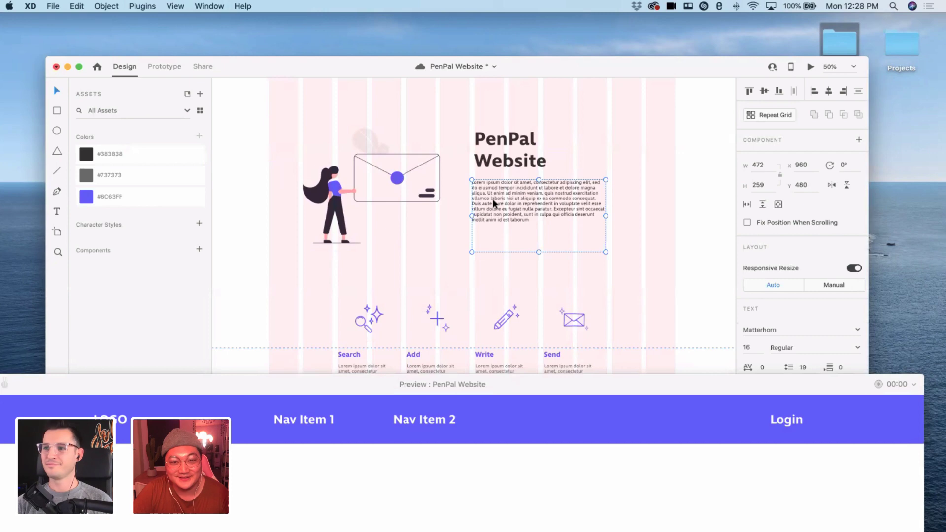
{"action": "left_click_drag", "start_coordinate": [494, 200], "coordinate": [496, 200]}
- Check the hero heading, paragraph and illustration in the preview against the design, and close the preview
{"action": "left_click_drag", "start_coordinate": [595, 384], "coordinate": [602, 89]}
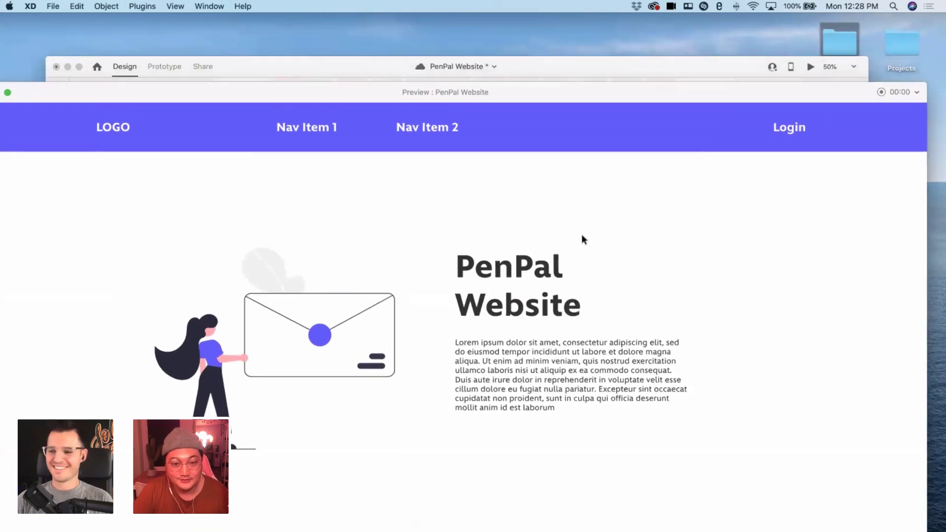
{"action": "left_click_drag", "start_coordinate": [582, 236], "coordinate": [574, 297]}
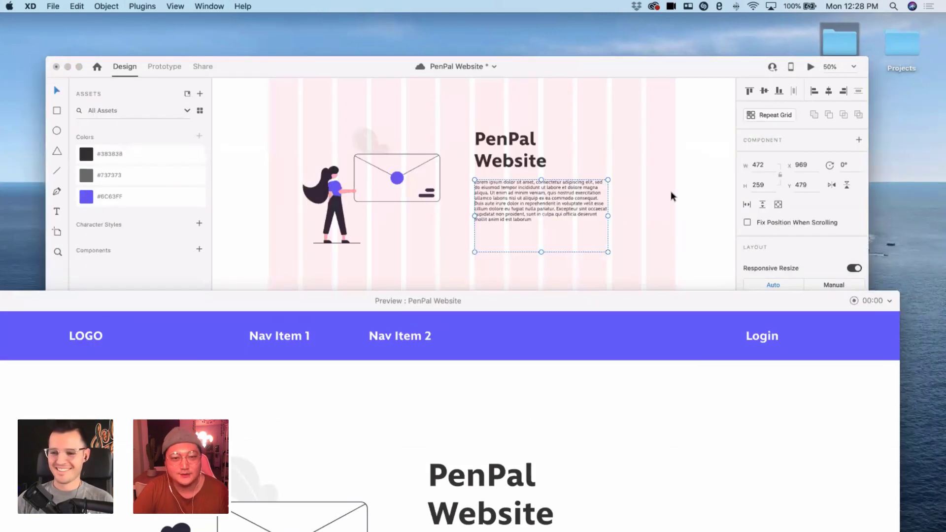
{"action": "left_click", "coordinate": [639, 162]}
{"action": "scroll", "coordinate": [636, 165], "scroll_direction": "up", "scroll_amount": 5}
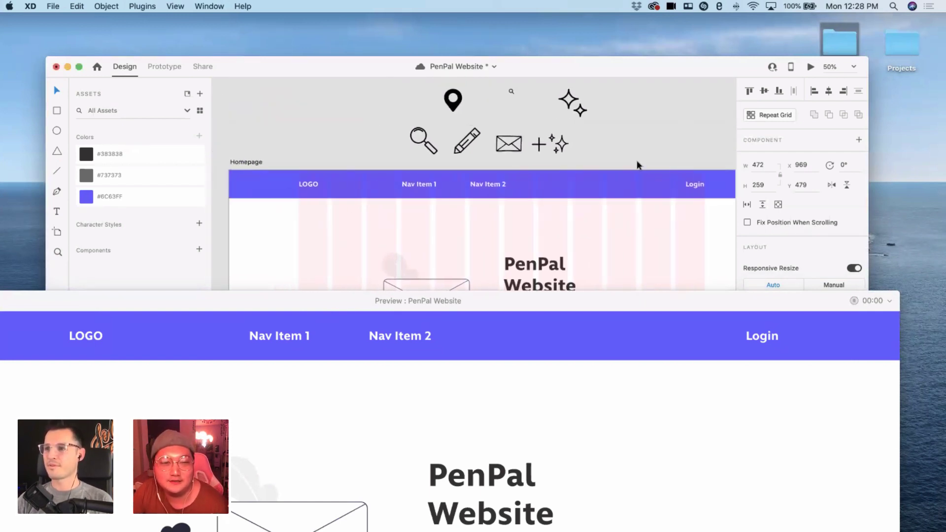
{"action": "left_click", "coordinate": [574, 212]}
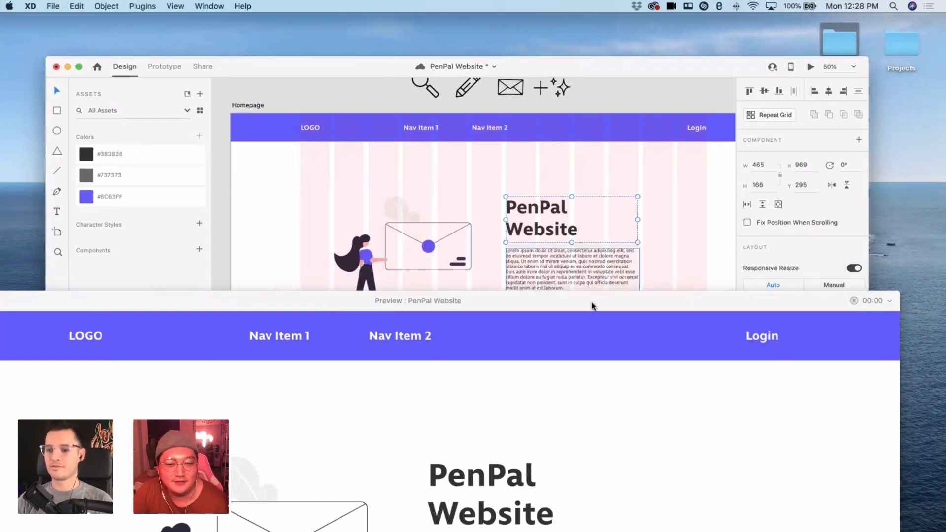
{"action": "left_click_drag", "start_coordinate": [593, 302], "coordinate": [651, 138]}
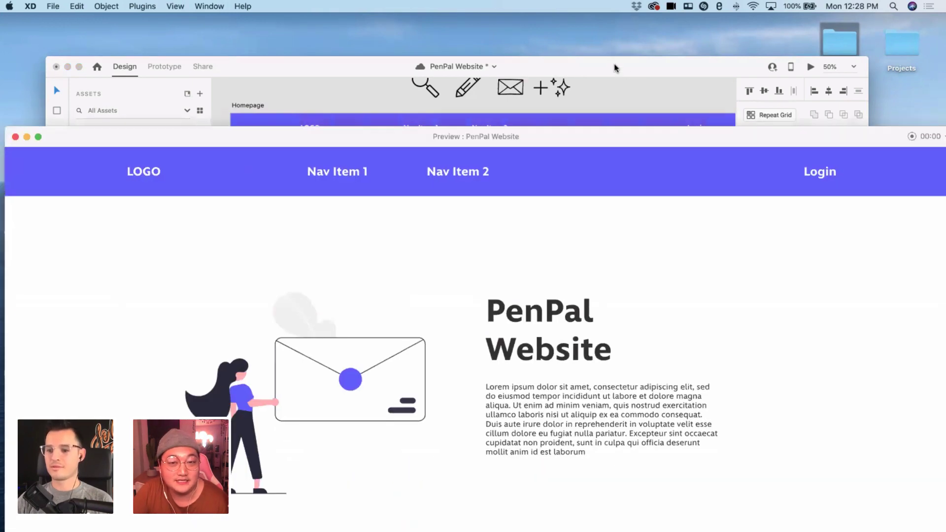
{"action": "left_click_drag", "start_coordinate": [614, 67], "coordinate": [616, 39]}
{"action": "left_click_drag", "start_coordinate": [648, 132], "coordinate": [644, 271]}
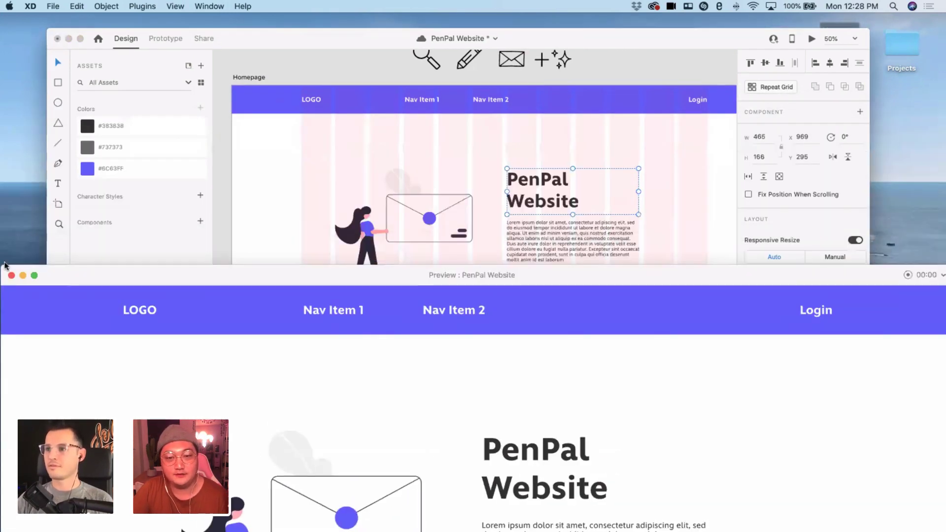
{"action": "left_click", "coordinate": [10, 276]}
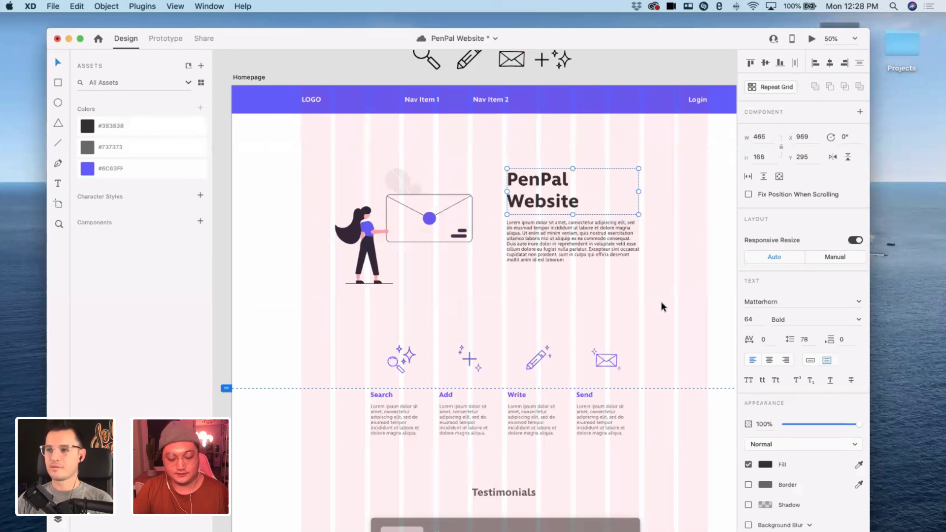
{"action": "key", "text": "super+plus"}
{"action": "scroll", "coordinate": [593, 309], "scroll_direction": "down", "scroll_amount": 2}
{"action": "scroll", "coordinate": [592, 308], "scroll_direction": "down", "scroll_amount": 3}
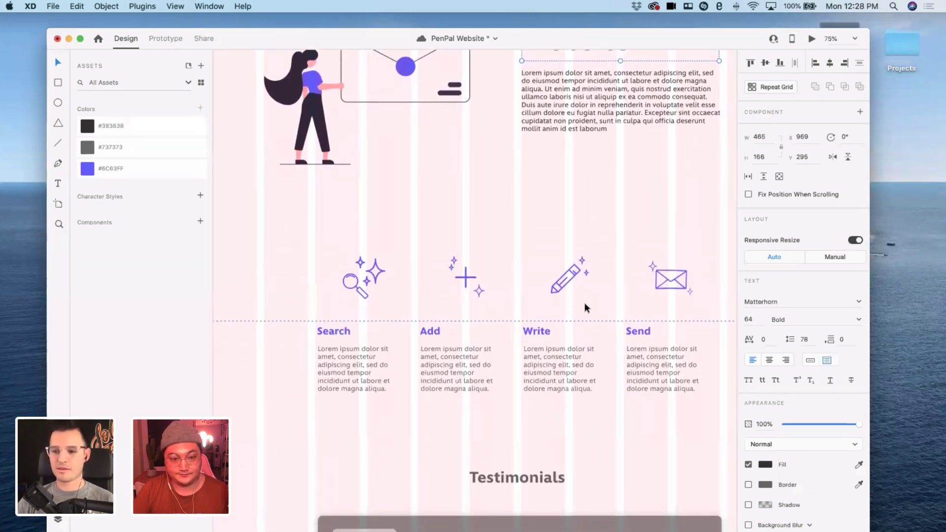
{"action": "left_click", "coordinate": [349, 290]}
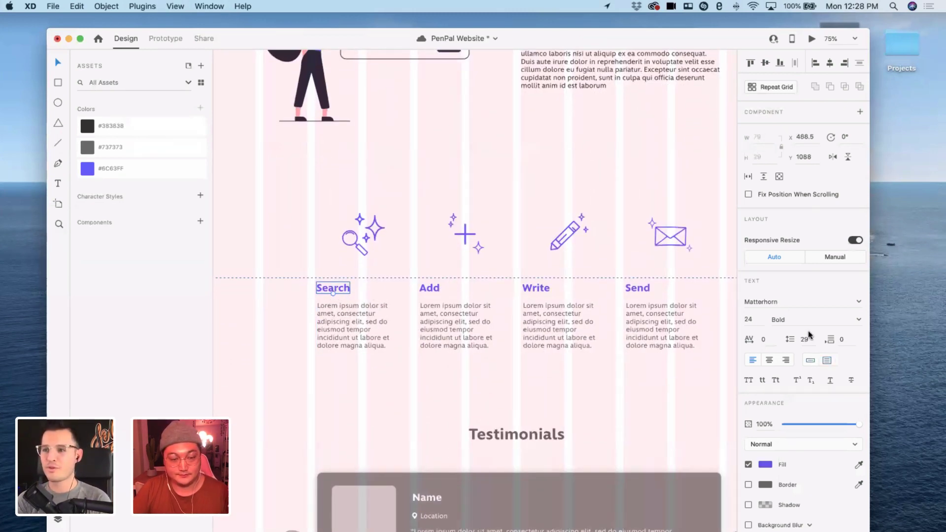
{"action": "left_click", "coordinate": [433, 289], "text": "shift"}
{"action": "left_click", "coordinate": [530, 291], "text": "shift"}
{"action": "left_click", "coordinate": [634, 289], "text": "shift"}
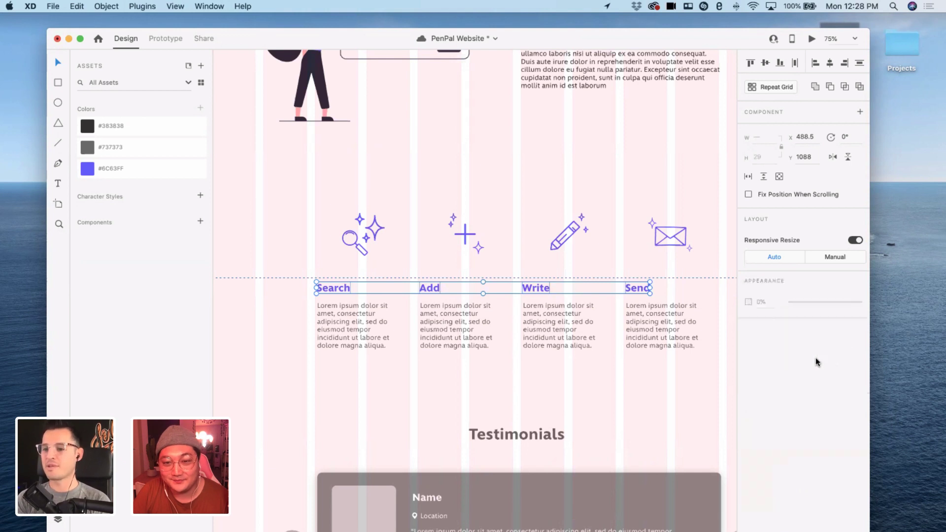
{"action": "left_click", "coordinate": [291, 397]}
- Make the Search, Add, Write and Send headings centred area text boxes spanning their feature columns
{"action": "left_click", "coordinate": [344, 292]}
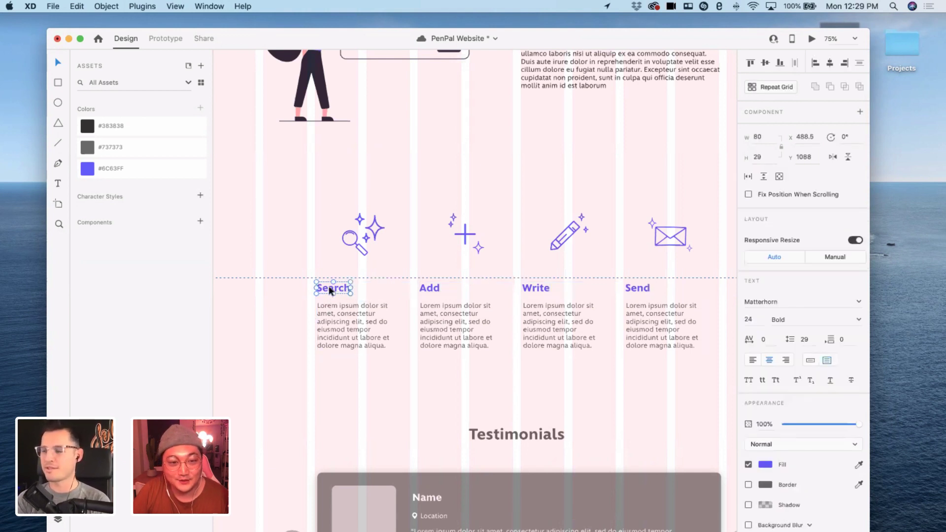
{"action": "left_click_drag", "start_coordinate": [352, 288], "coordinate": [655, 291]}
{"action": "left_click", "coordinate": [429, 289]}
{"action": "scroll", "coordinate": [493, 292], "scroll_direction": "right", "scroll_amount": 3}
{"action": "left_click", "coordinate": [473, 288]}
{"action": "left_click", "coordinate": [571, 285]}
{"action": "left_click", "coordinate": [553, 408]}
- Select the four feature headings together and move them up to Y 1086
{"action": "left_click", "coordinate": [297, 287]}
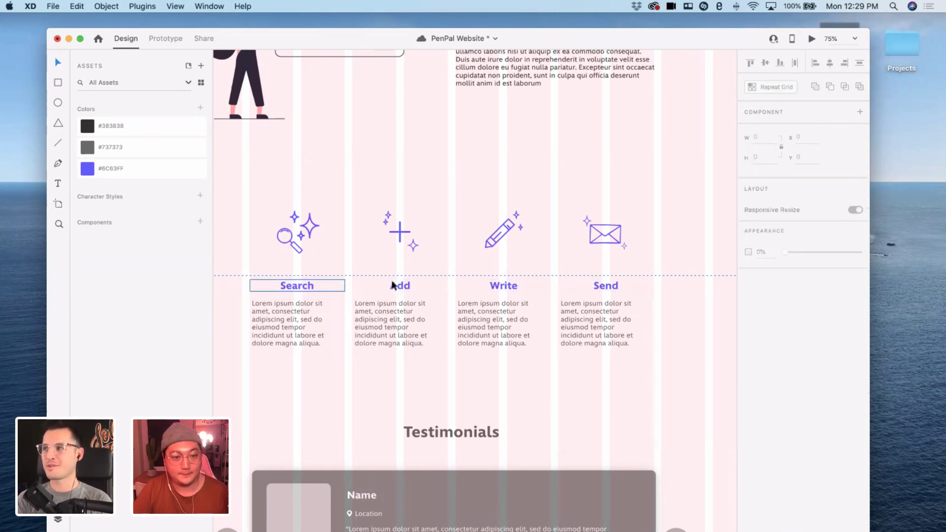
{"action": "left_click", "coordinate": [393, 285], "text": "shift"}
{"action": "left_click", "coordinate": [535, 290], "text": "shift"}
{"action": "left_click", "coordinate": [617, 289], "text": "shift"}
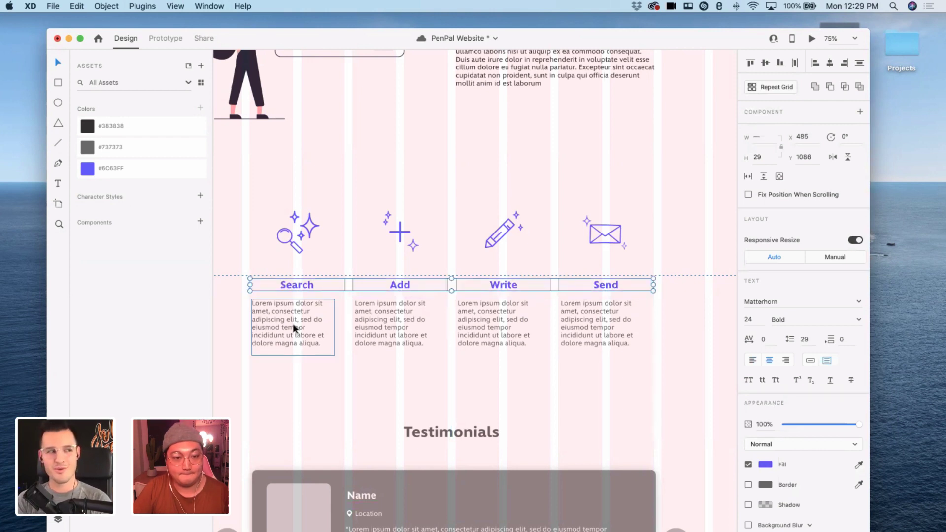
- Select the four feature descriptions and move them to X 485, Y 1145, in line with the headings' left edges
{"action": "left_click_drag", "start_coordinate": [291, 330], "coordinate": [297, 334]}
{"action": "left_click", "coordinate": [279, 387]}
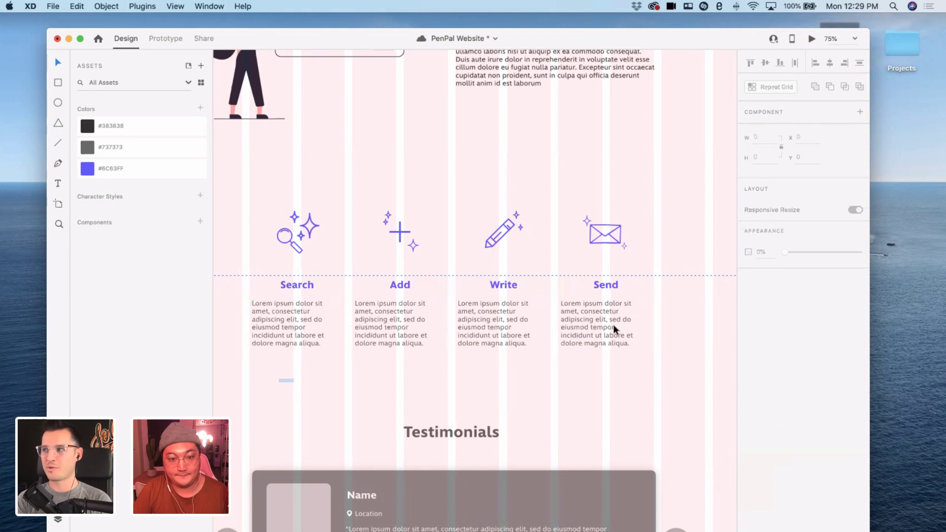
{"action": "left_click_drag", "start_coordinate": [276, 383], "coordinate": [601, 332]}
{"action": "key", "text": "shift+Down"}
{"action": "key", "text": "shift+Down"}
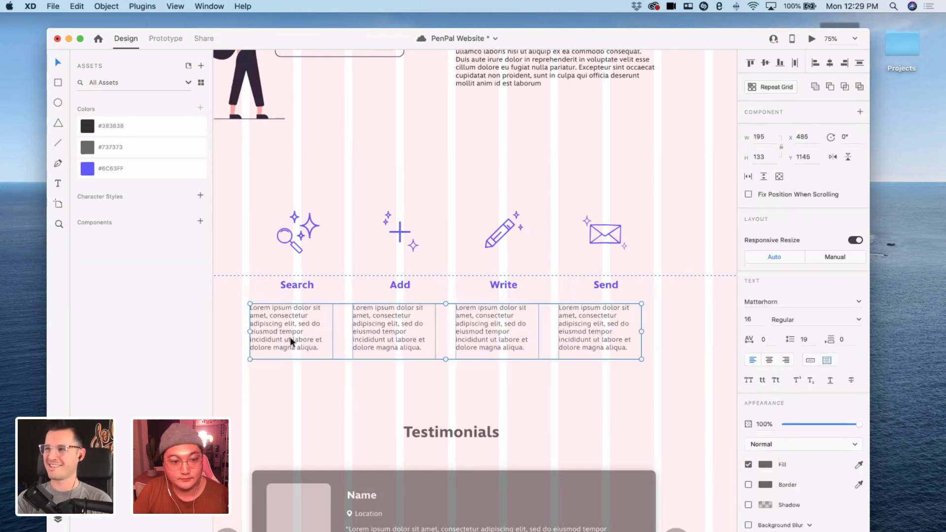
- Move the Search, Add, Write and Send feature descriptions up to Y 1138, closer to their headings
{"action": "left_click", "coordinate": [295, 335]}
{"action": "key", "text": "shift+Up"}
{"action": "left_click_drag", "start_coordinate": [376, 332], "coordinate": [378, 331]}
{"action": "left_click_drag", "start_coordinate": [472, 330], "coordinate": [484, 327]}
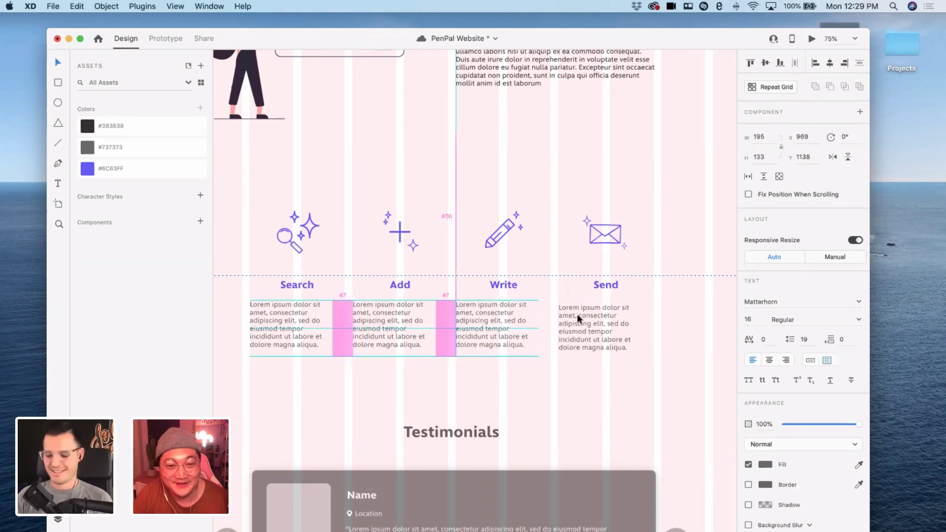
{"action": "left_click", "coordinate": [586, 319]}
{"action": "left_click_drag", "start_coordinate": [586, 319], "coordinate": [586, 316]}
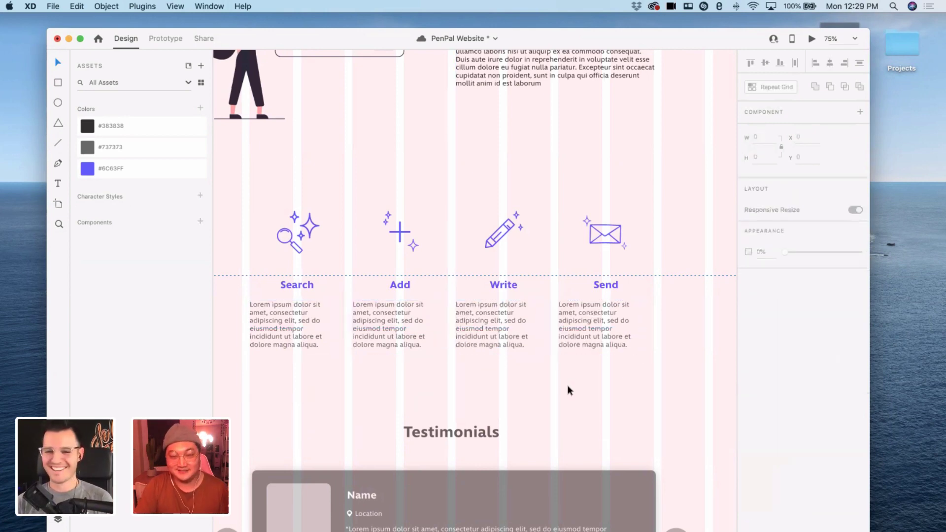
- Group the separate shapes of each feature icon so Send, Write, Add and Search are each one object
{"action": "key", "text": "super+minus"}
{"action": "scroll", "coordinate": [543, 279], "scroll_direction": "up", "scroll_amount": 1}
{"action": "left_click_drag", "start_coordinate": [543, 279], "coordinate": [598, 233]}
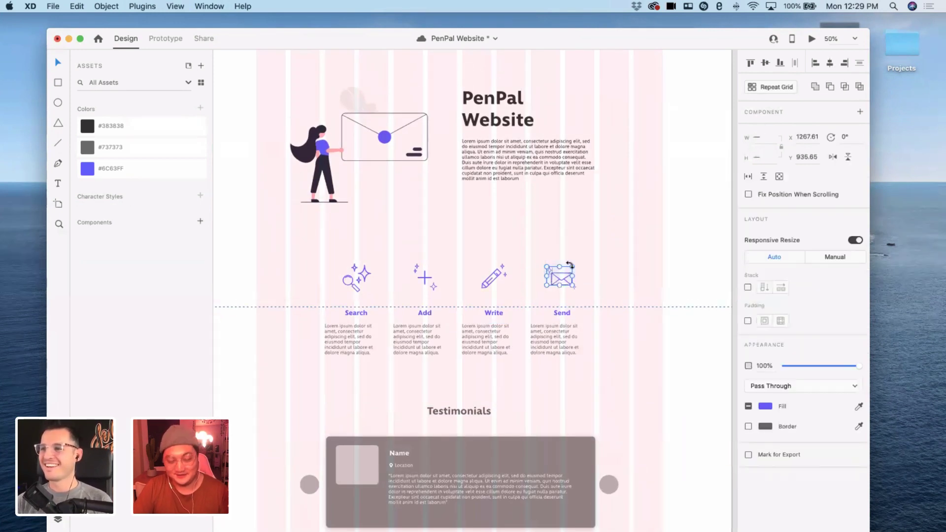
{"action": "left_click", "coordinate": [541, 297]}
{"action": "left_click_drag", "start_coordinate": [472, 295], "coordinate": [532, 252]}
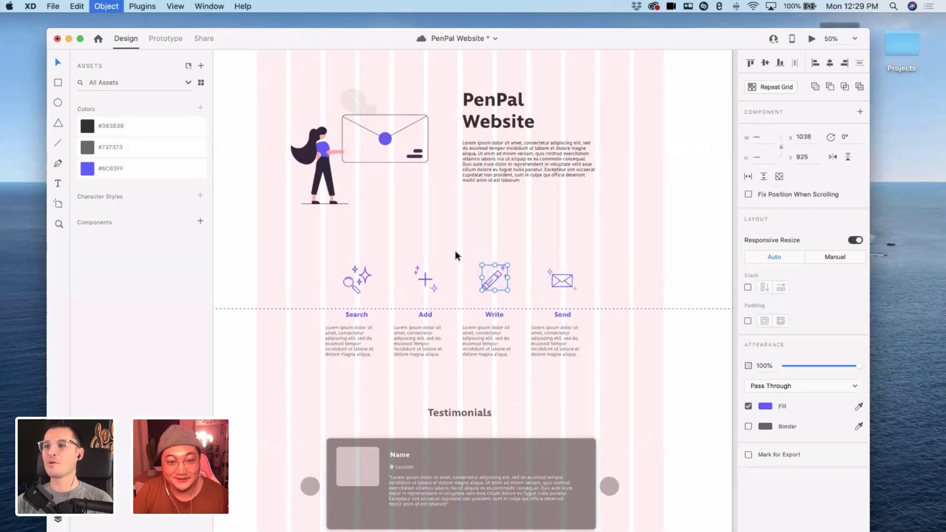
{"action": "left_click_drag", "start_coordinate": [454, 250], "coordinate": [412, 298]}
{"action": "left_click_drag", "start_coordinate": [377, 261], "coordinate": [337, 296]}
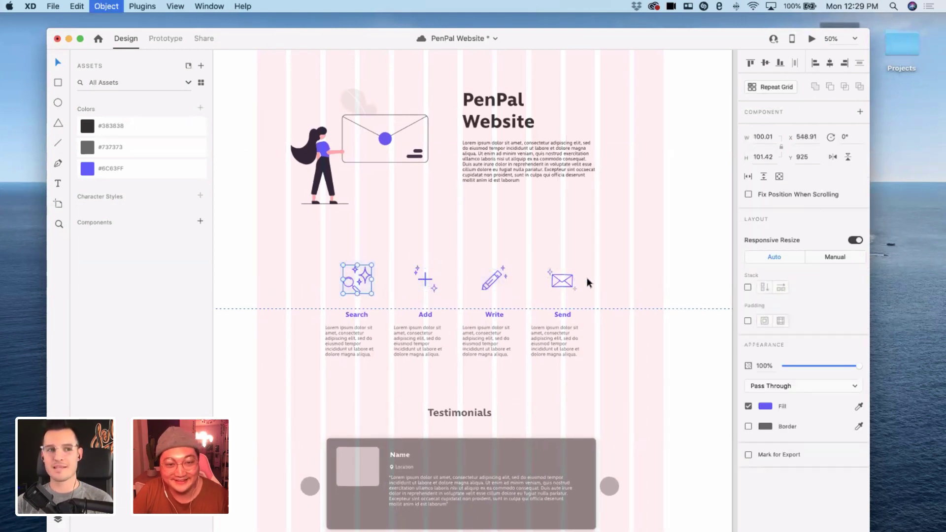
{"action": "left_click", "coordinate": [617, 285]}
{"action": "scroll", "coordinate": [526, 354], "scroll_direction": "down", "scroll_amount": 1}
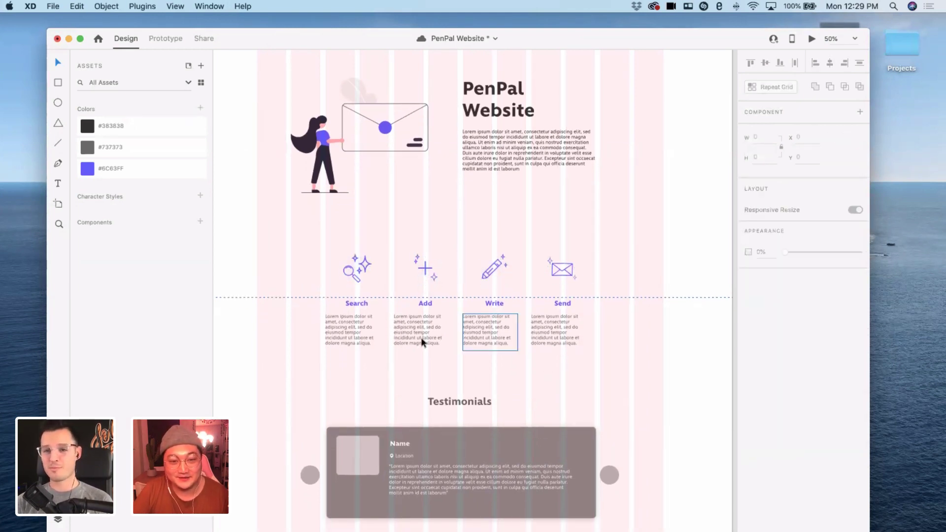
- Widen the four feature description text boxes to 223 so each spans its two-column grid width
{"action": "left_click", "coordinate": [357, 333]}
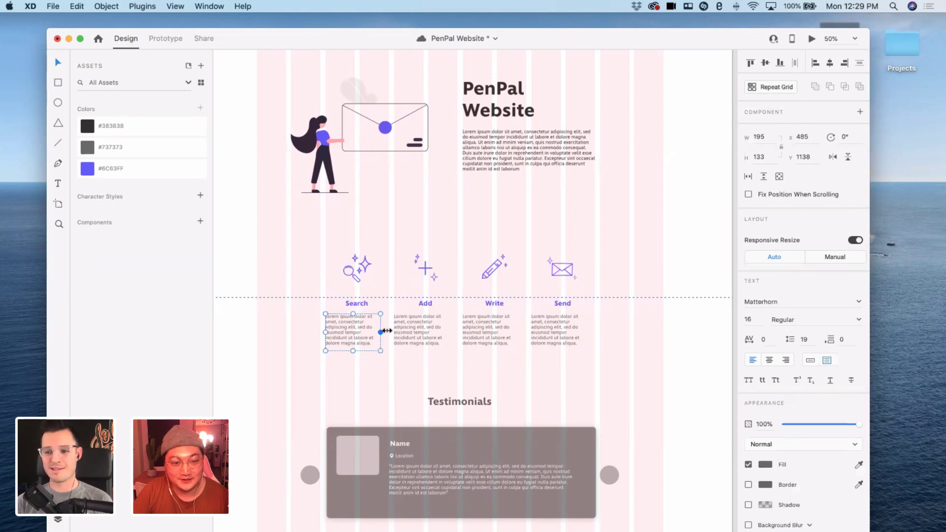
{"action": "left_click_drag", "start_coordinate": [387, 331], "coordinate": [458, 332]}
{"action": "left_click", "coordinate": [422, 335]}
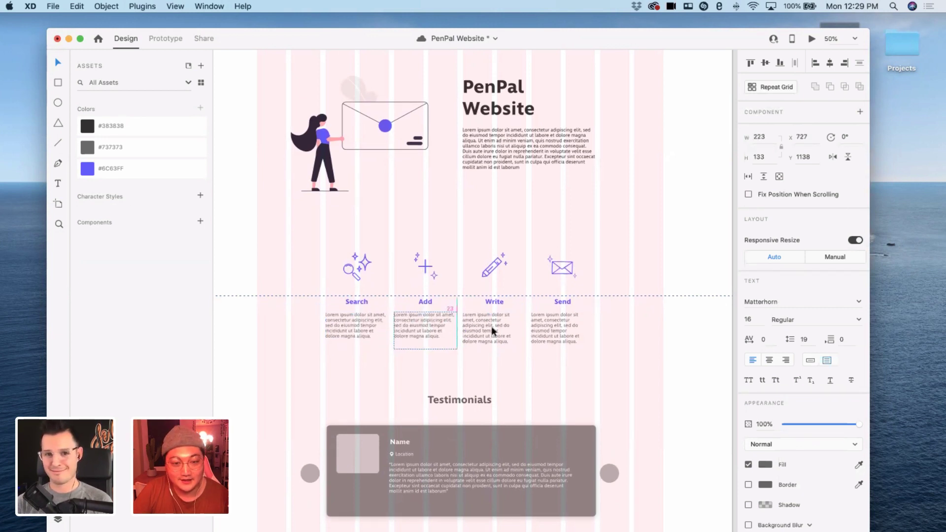
{"action": "left_click", "coordinate": [493, 331]}
{"action": "left_click_drag", "start_coordinate": [518, 333], "coordinate": [526, 332]}
{"action": "left_click", "coordinate": [551, 334]}
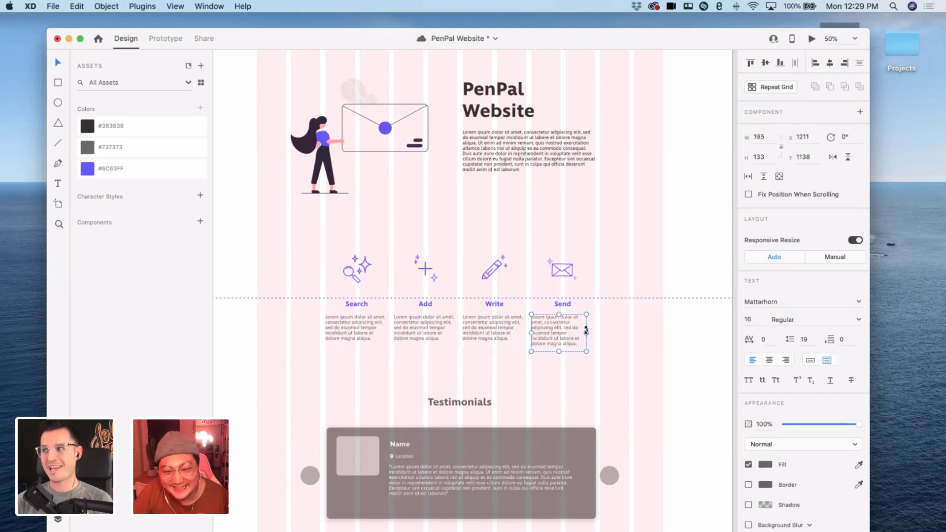
{"action": "left_click_drag", "start_coordinate": [586, 332], "coordinate": [594, 332]}
{"action": "left_click", "coordinate": [611, 334]}
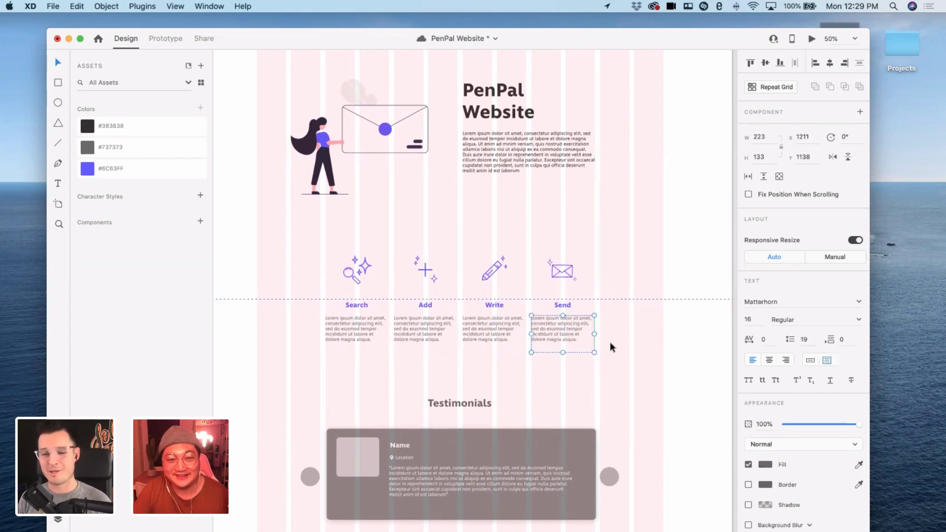
- Select the Testimonials heading, card and side circles together and move them up to X 398.5, Y 1394
{"action": "scroll", "coordinate": [254, 236], "scroll_direction": "down", "scroll_amount": 5}
{"action": "scroll", "coordinate": [255, 235], "scroll_direction": "down", "scroll_amount": 2}
{"action": "left_click_drag", "start_coordinate": [302, 212], "coordinate": [683, 365]}
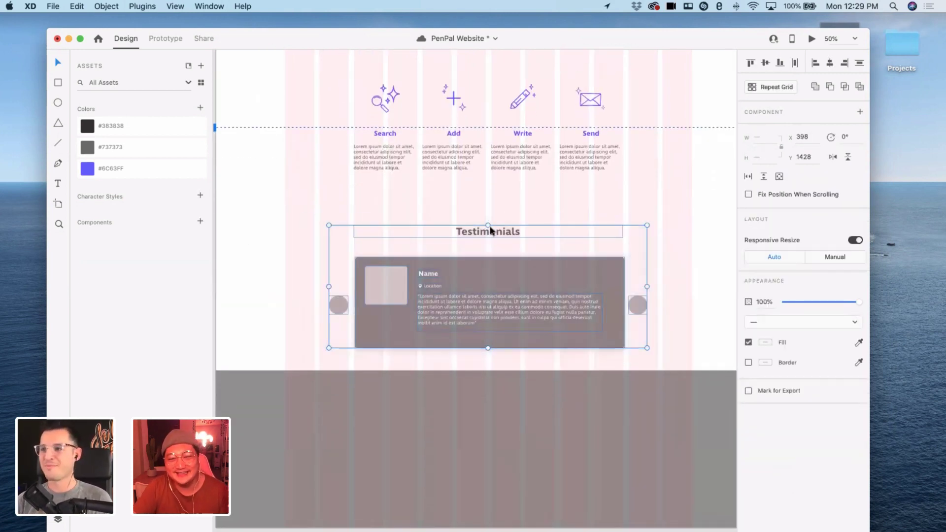
{"action": "left_click_drag", "start_coordinate": [489, 223], "coordinate": [489, 223]}
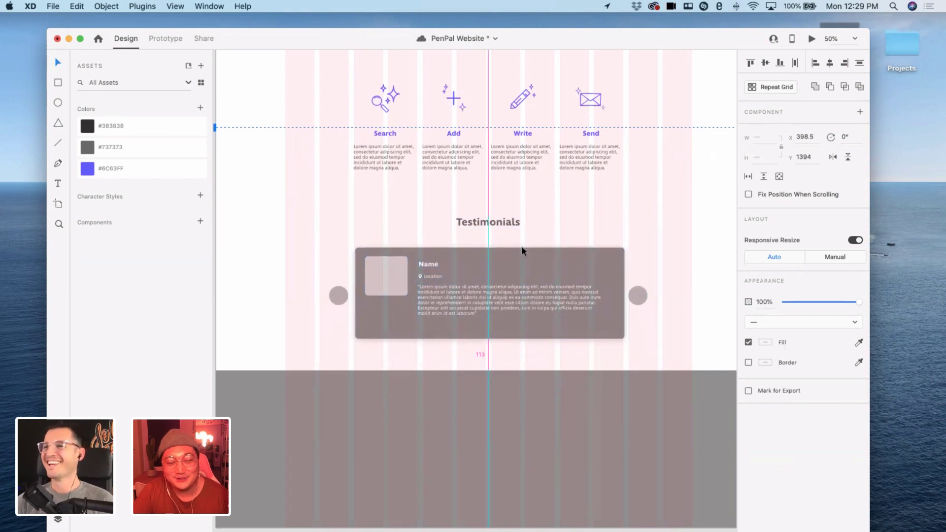
{"action": "left_click_drag", "start_coordinate": [523, 252], "coordinate": [522, 251]}
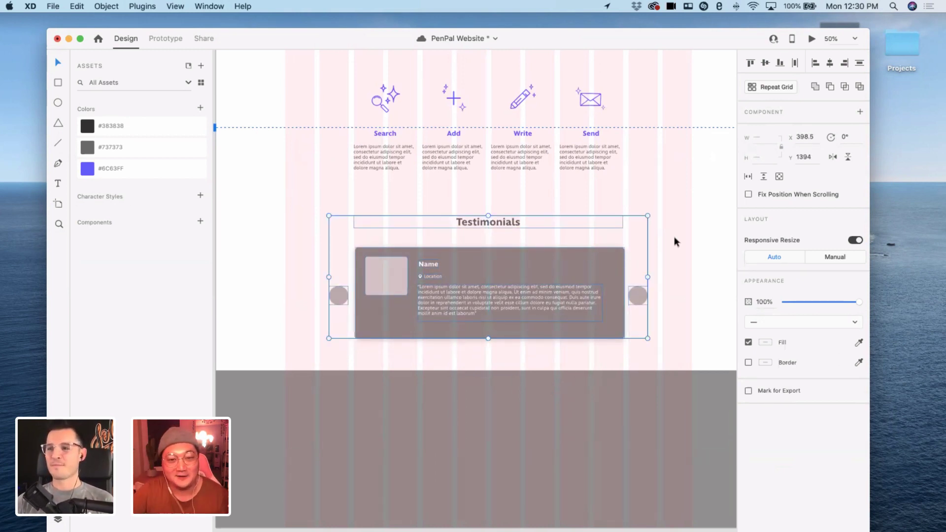
- Apply the saved #383838 colour to the Testimonials heading
{"action": "double_click", "coordinate": [466, 222]}
{"action": "left_click", "coordinate": [107, 126]}
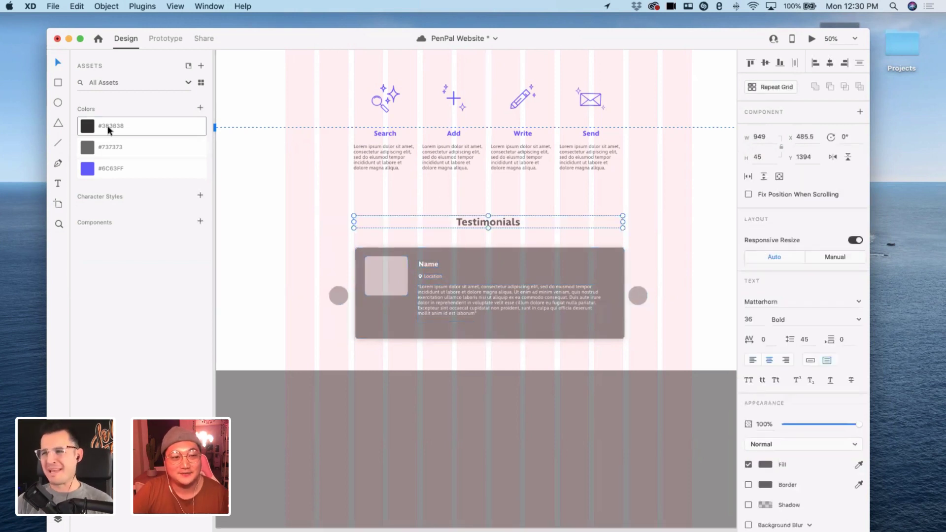
{"action": "scroll", "coordinate": [493, 197], "scroll_direction": "up", "scroll_amount": 2}
{"action": "left_click", "coordinate": [369, 206]}
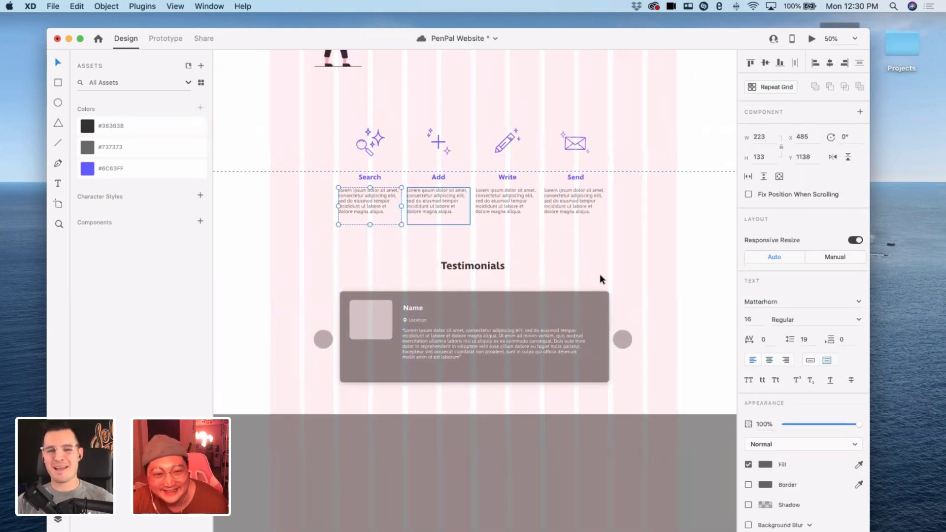
- Lower the top edge of the grey full-width rectangle to leave more space beneath the testimonial card
{"action": "scroll", "coordinate": [586, 340], "scroll_direction": "down", "scroll_amount": 2}
{"action": "left_click", "coordinate": [575, 404]}
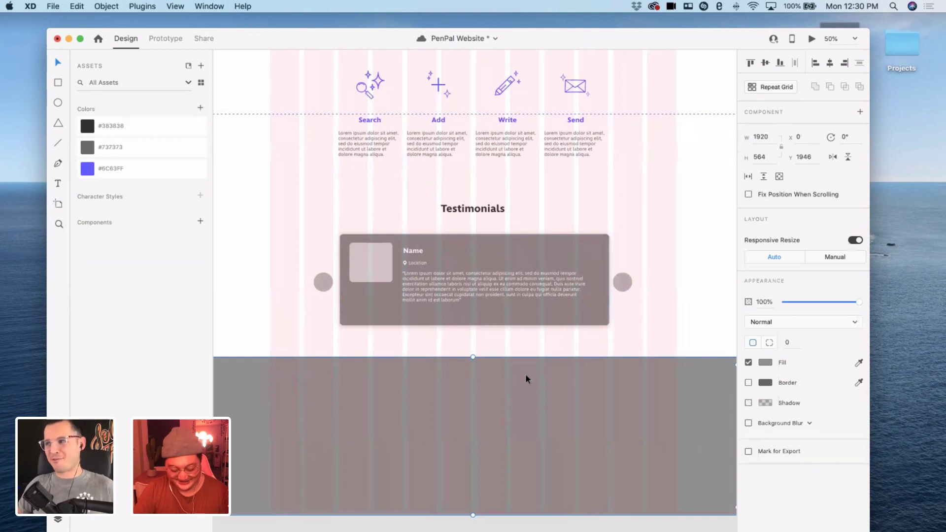
{"action": "left_click_drag", "start_coordinate": [472, 358], "coordinate": [476, 380]}
{"action": "left_click", "coordinate": [484, 353]}
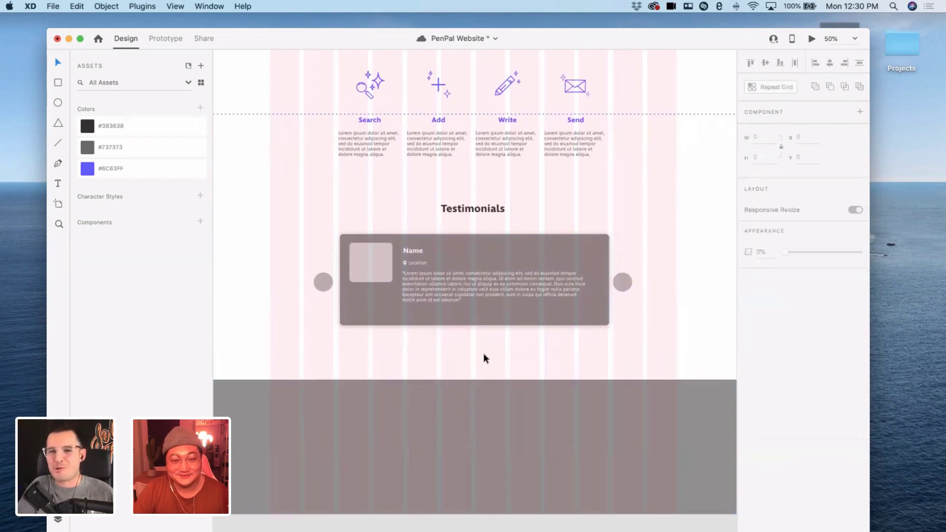
- Select the testimonial card with its contents and side circles and move them down to X 398.5, Y 1540
{"action": "scroll", "coordinate": [285, 311], "scroll_direction": "up", "scroll_amount": 3}
{"action": "left_click", "coordinate": [583, 386]}
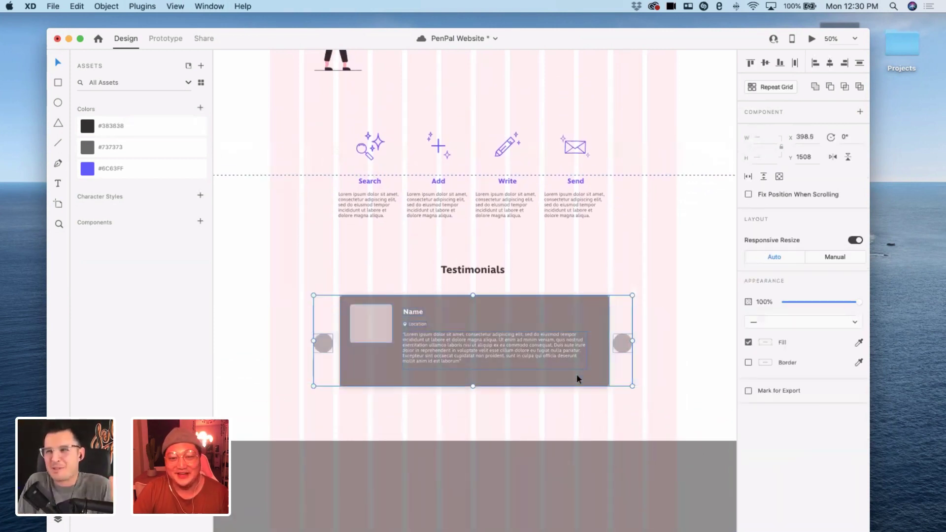
{"action": "left_click_drag", "start_coordinate": [578, 375], "coordinate": [576, 379]}
{"action": "scroll", "coordinate": [548, 372], "scroll_direction": "up", "scroll_amount": 1}
{"action": "scroll", "coordinate": [548, 371], "scroll_direction": "up", "scroll_amount": 2}
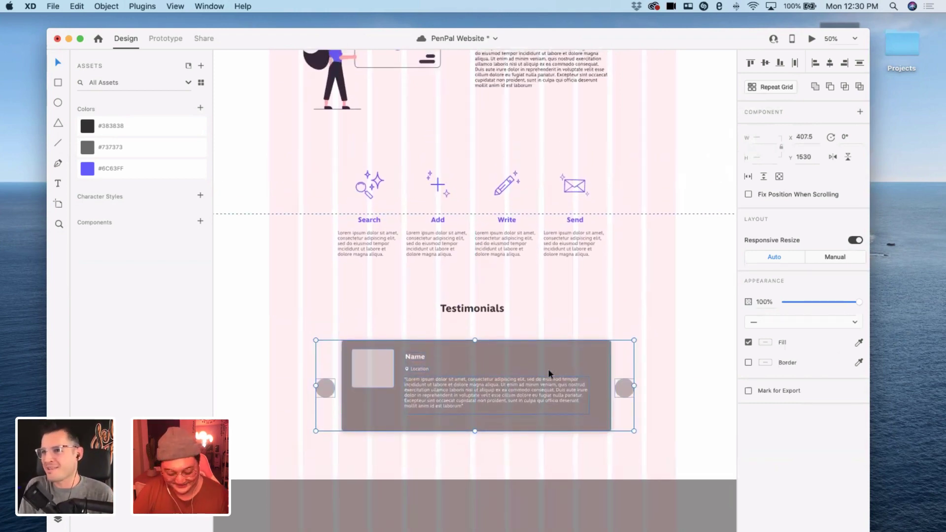
{"action": "key", "text": "super+equal"}
{"action": "key", "text": "super+shift+apostrophe"}
{"action": "key", "text": "super+equal"}
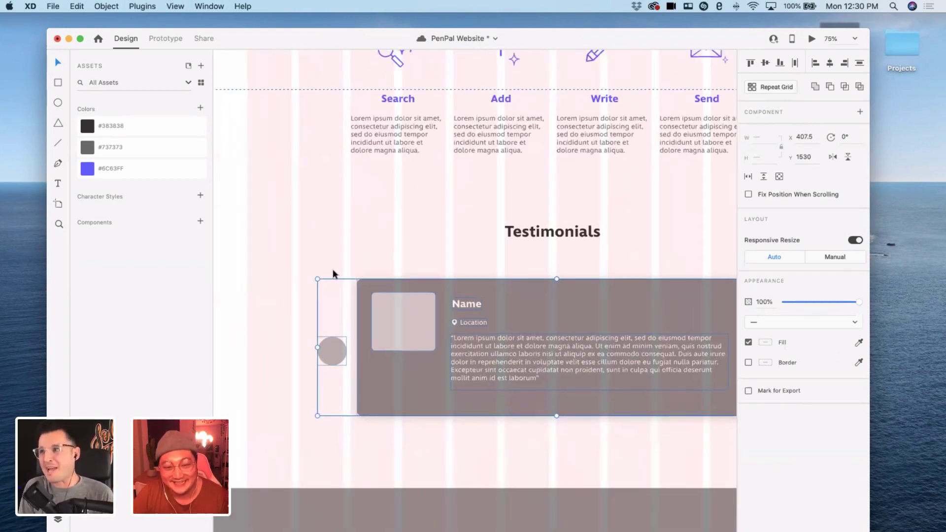
{"action": "left_click_drag", "start_coordinate": [398, 263], "coordinate": [394, 268]}
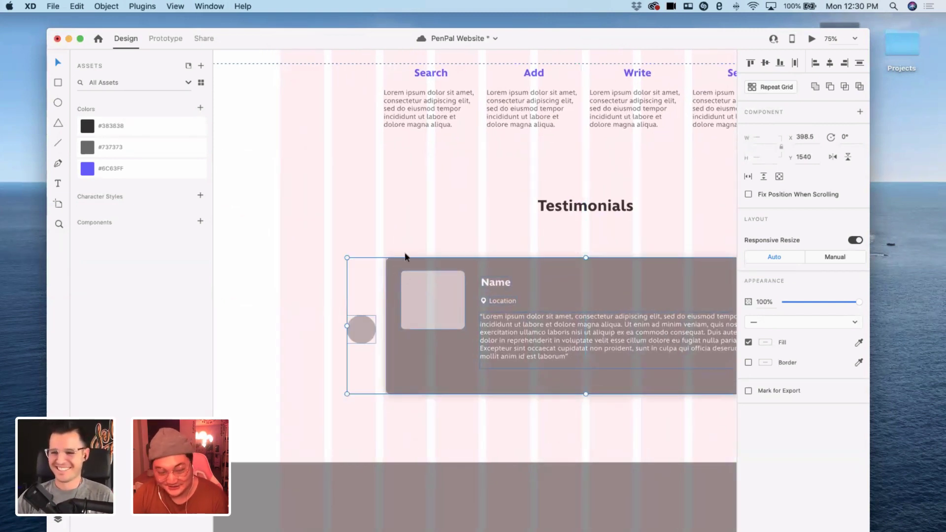
- Nudge the testimonial card and side circles left until the card's left edge is at X 487, near the grid column edge
{"action": "key", "text": "Left"}
{"action": "key", "text": "Left"}
{"action": "key", "text": "Left"}
{"action": "key", "text": "Left"}
{"action": "key", "text": "Left"}
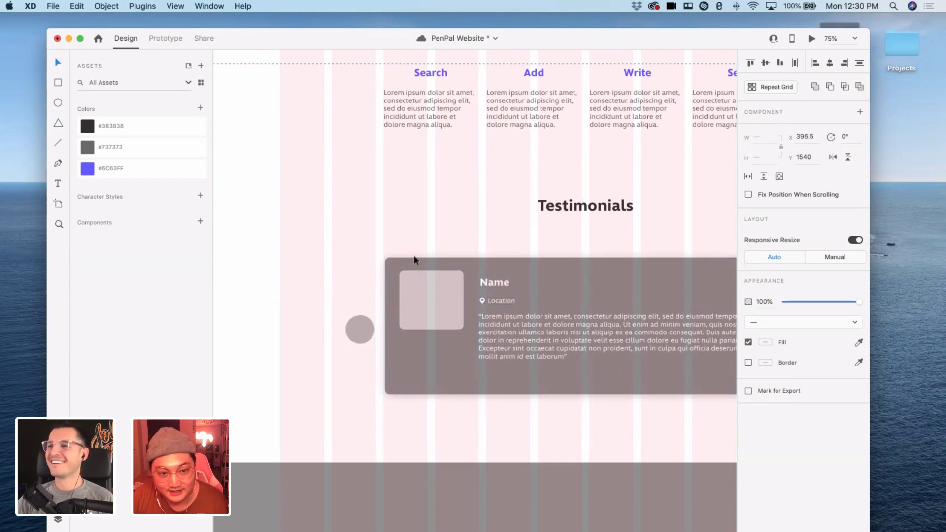
{"action": "key", "text": "Right"}
{"action": "left_click", "coordinate": [413, 239]}
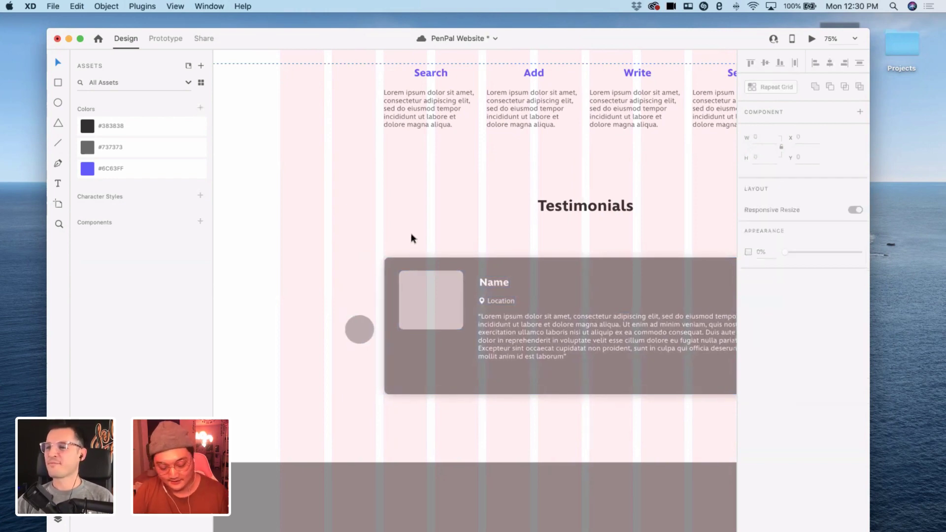
- Set the testimonial card background's fill to white (ffffff)
{"action": "key", "text": "super+minus"}
{"action": "scroll", "coordinate": [637, 316], "scroll_direction": "right", "scroll_amount": 2}
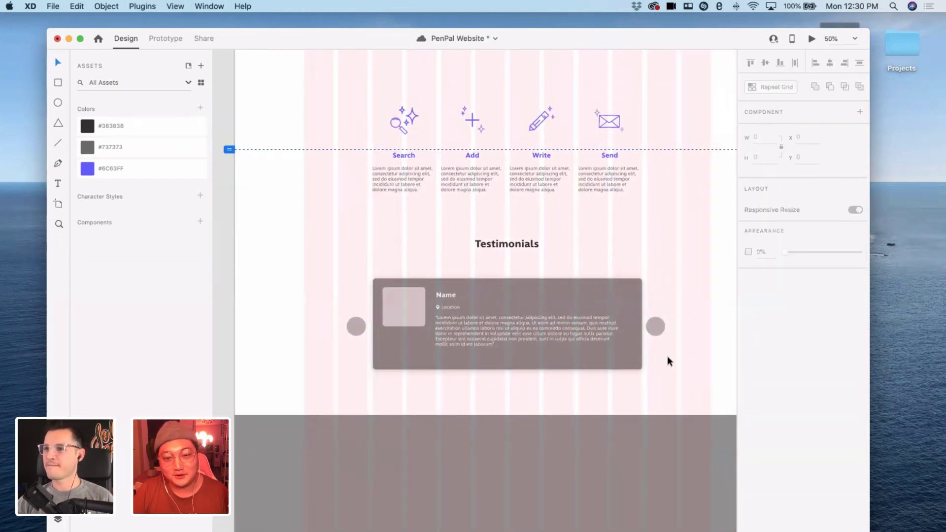
{"action": "scroll", "coordinate": [667, 359], "scroll_direction": "up", "scroll_amount": 1}
{"action": "key", "text": "super+equal"}
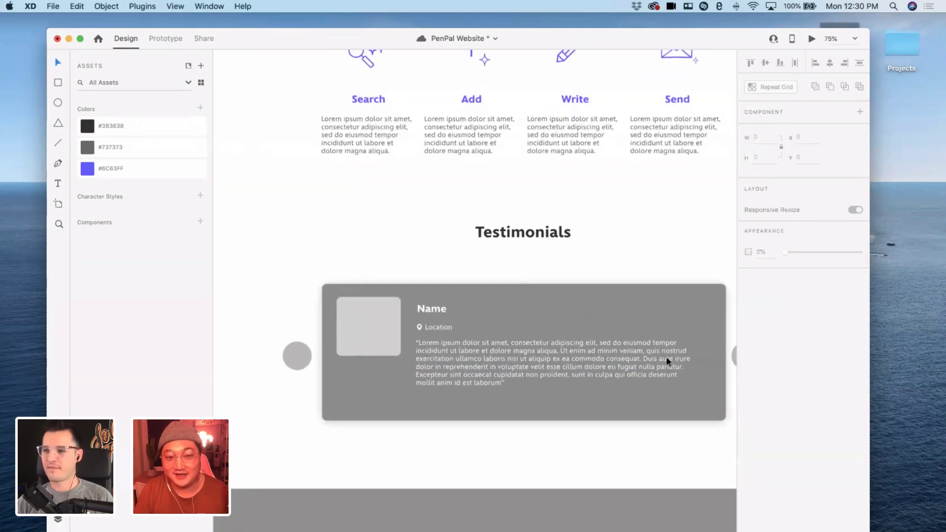
{"action": "scroll", "coordinate": [293, 184], "scroll_direction": "down", "scroll_amount": 5}
{"action": "scroll", "coordinate": [284, 186], "scroll_direction": "right", "scroll_amount": 2}
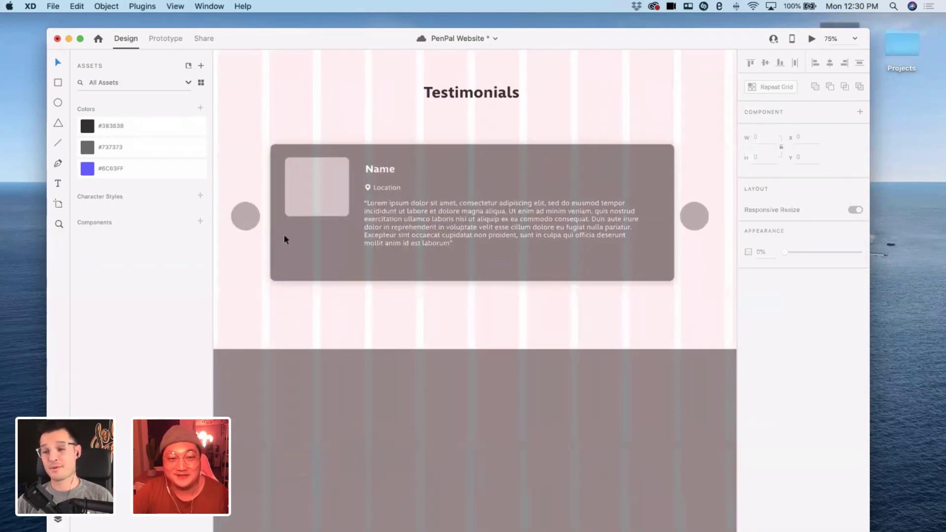
{"action": "left_click", "coordinate": [295, 266]}
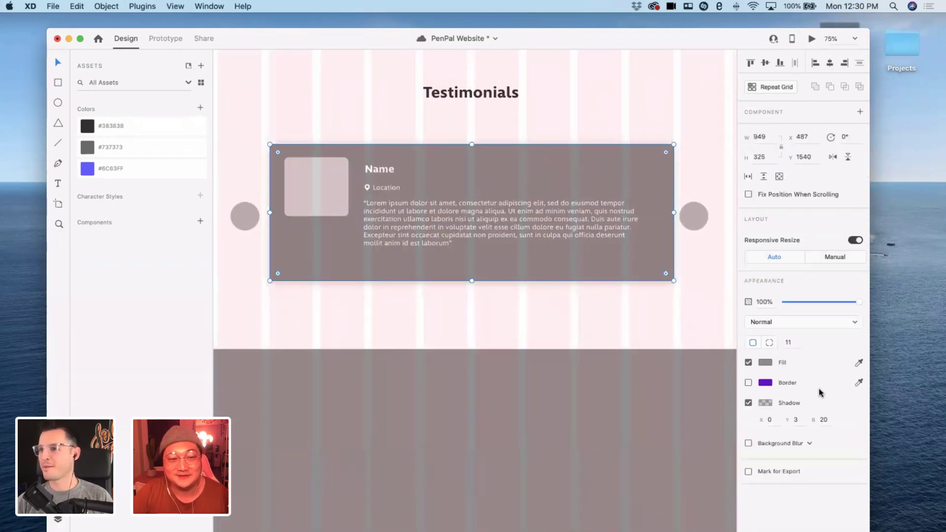
{"action": "left_click", "coordinate": [772, 365]}
{"action": "type", "text": "ffffff"}
{"action": "key", "text": "Return"}
{"action": "left_click", "coordinate": [463, 327]}
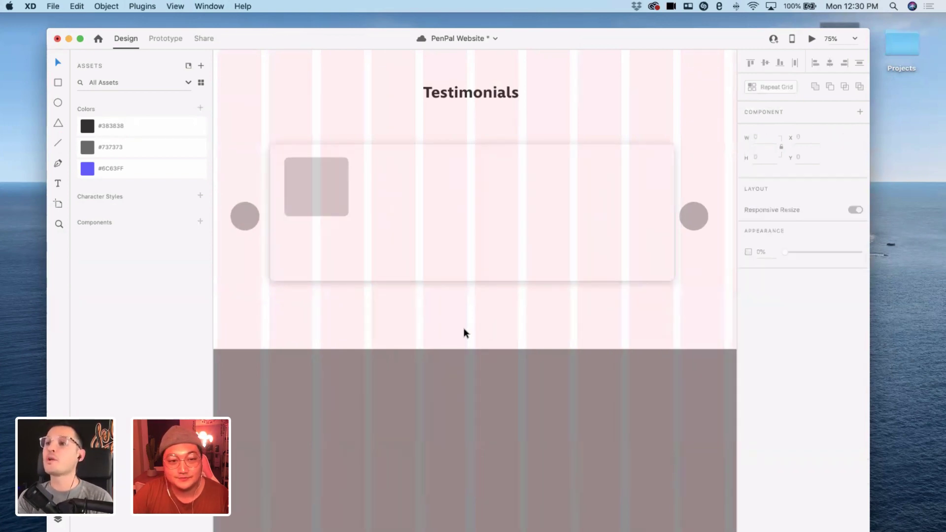
- Review the homepage from the navigation bar to the testimonials, examining section spacing and alignment to the column grid
{"action": "scroll", "coordinate": [462, 328], "scroll_direction": "up", "scroll_amount": 3}
{"action": "key", "text": "super+minus"}
{"action": "scroll", "coordinate": [495, 327], "scroll_direction": "up", "scroll_amount": 3}
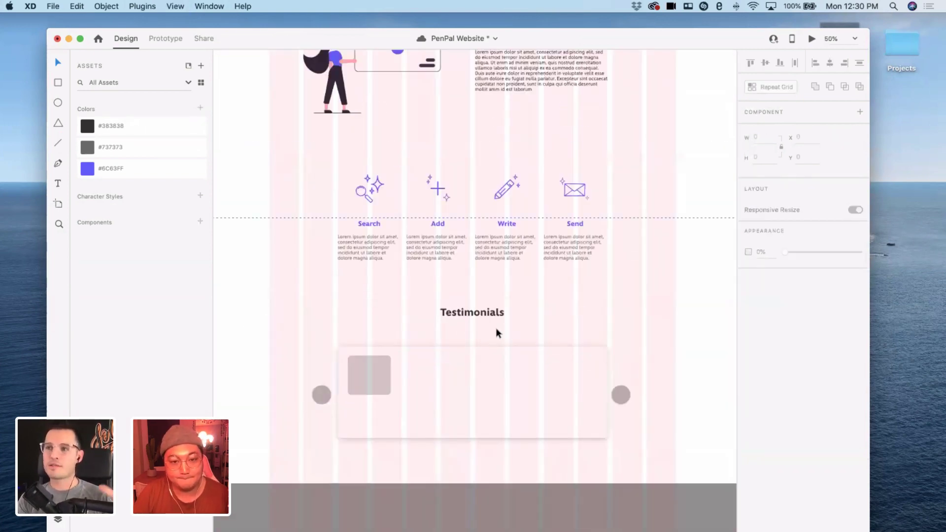
{"action": "scroll", "coordinate": [495, 327], "scroll_direction": "up", "scroll_amount": 2}
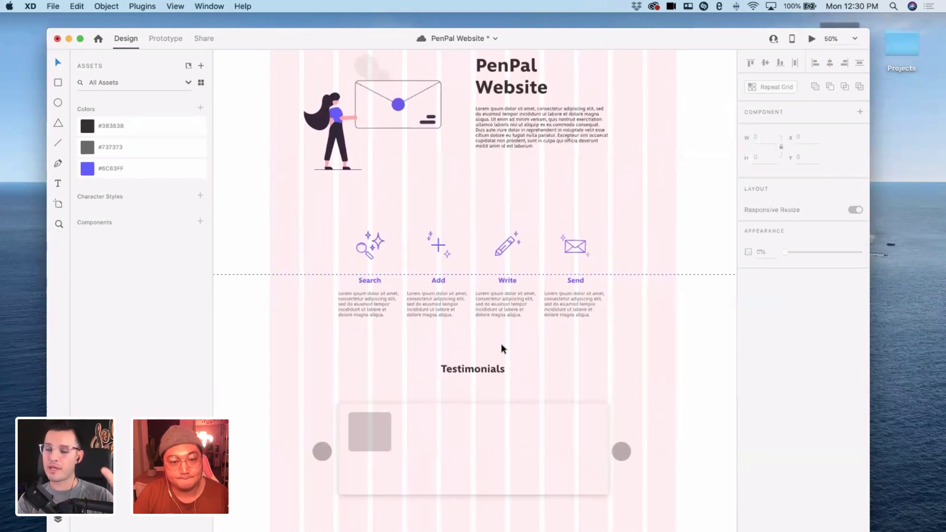
{"action": "scroll", "coordinate": [503, 345], "scroll_direction": "up", "scroll_amount": 4}
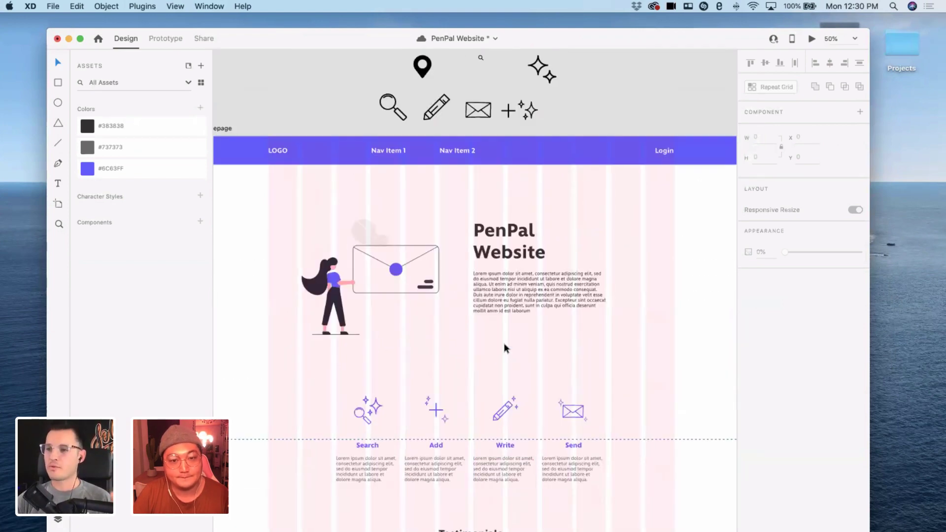
{"action": "scroll", "coordinate": [504, 347], "scroll_direction": "down", "scroll_amount": 5}
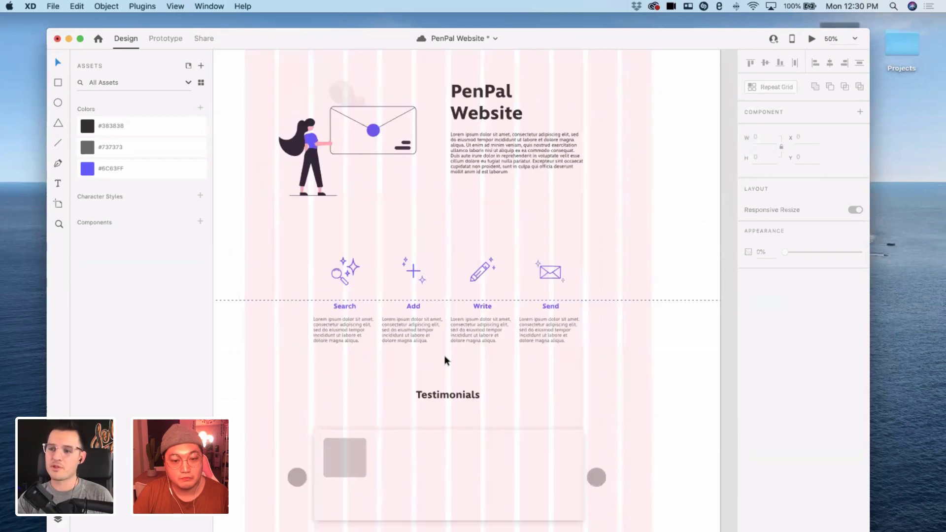
{"action": "scroll", "coordinate": [595, 365], "scroll_direction": "down", "scroll_amount": 1}
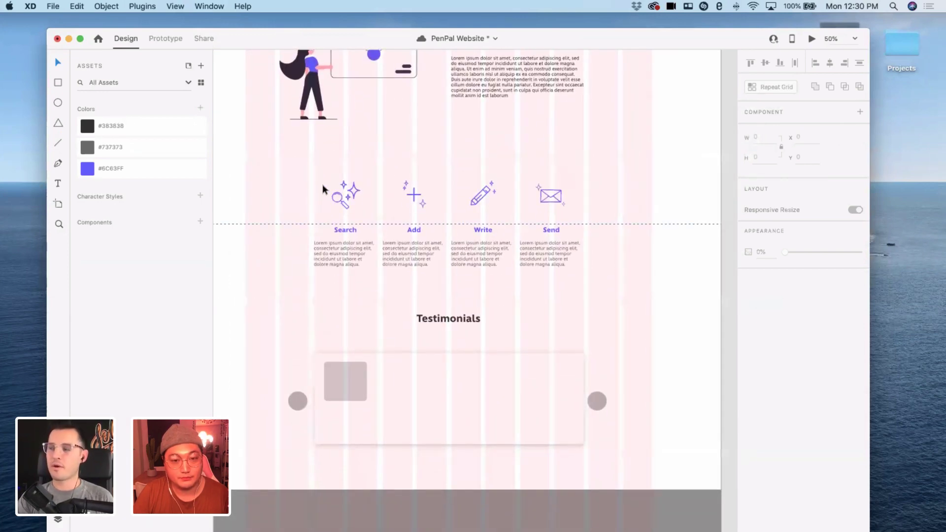
{"action": "scroll", "coordinate": [521, 274], "scroll_direction": "up", "scroll_amount": 2}
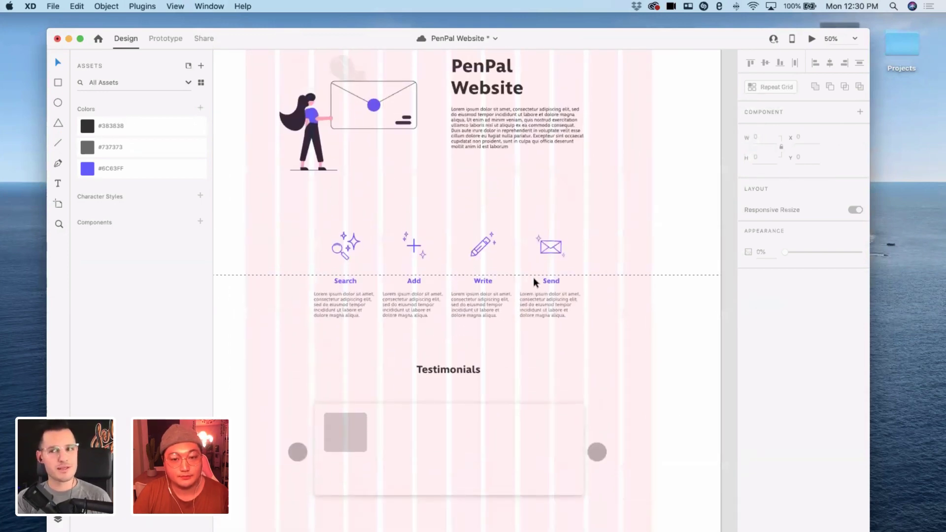
{"action": "scroll", "coordinate": [534, 278], "scroll_direction": "up", "scroll_amount": 1}
{"action": "scroll", "coordinate": [534, 278], "scroll_direction": "left", "scroll_amount": 1}
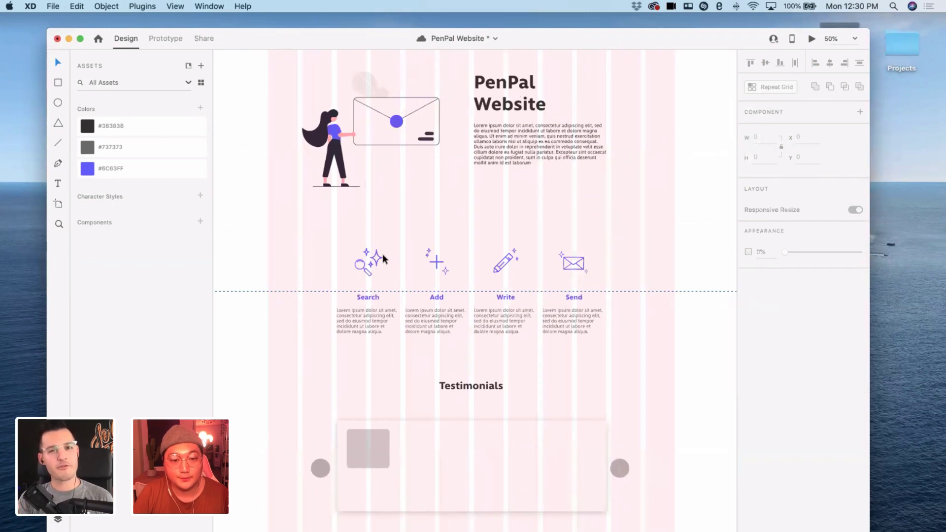
{"action": "key", "text": "super+equal"}
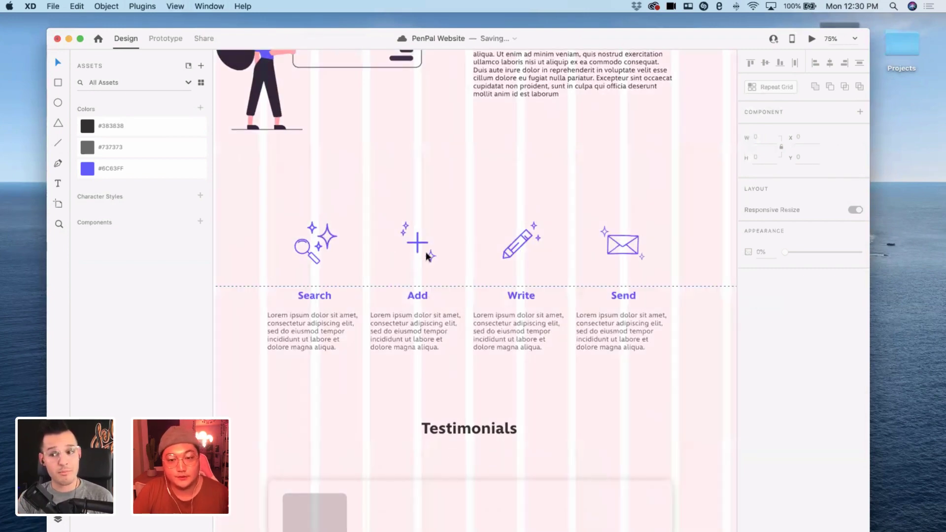
{"action": "scroll", "coordinate": [427, 256], "scroll_direction": "down", "scroll_amount": 3}
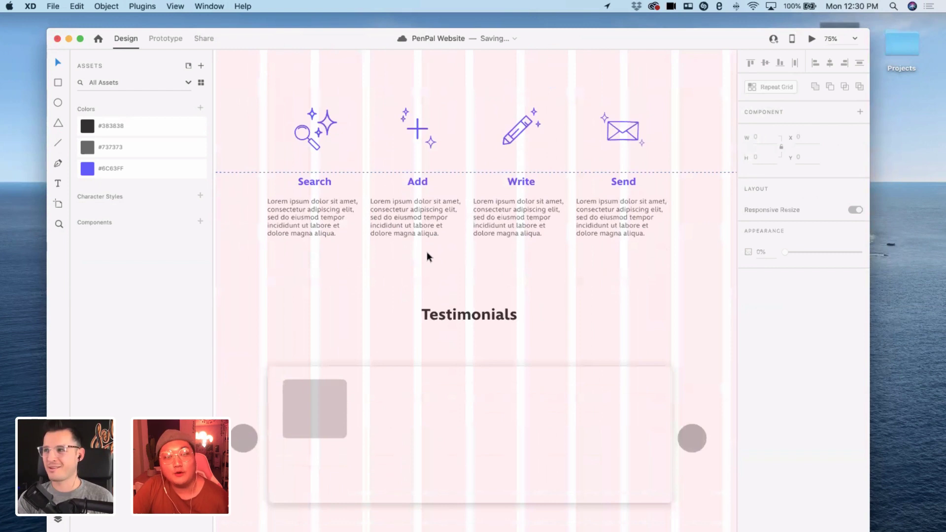
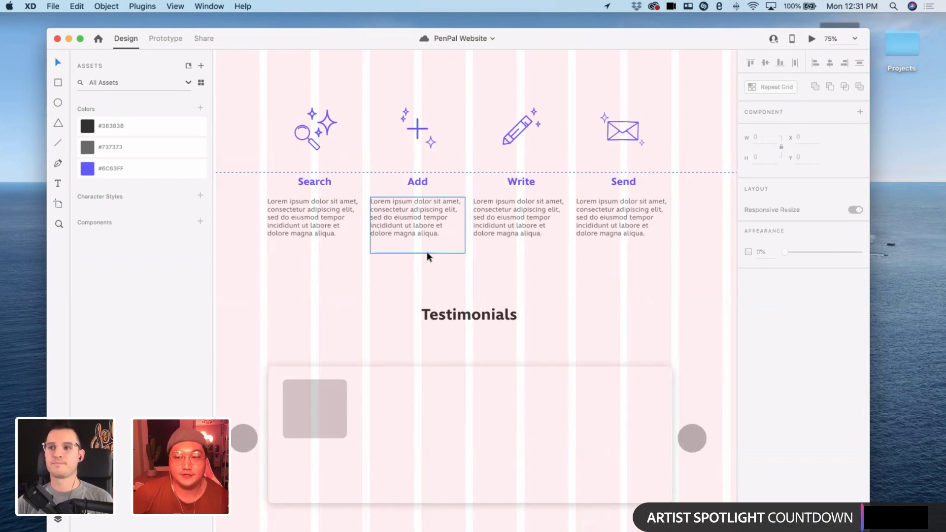
{"action": "left_click", "coordinate": [315, 144]}
{"action": "scroll", "coordinate": [360, 143], "scroll_direction": "up", "scroll_amount": 1}
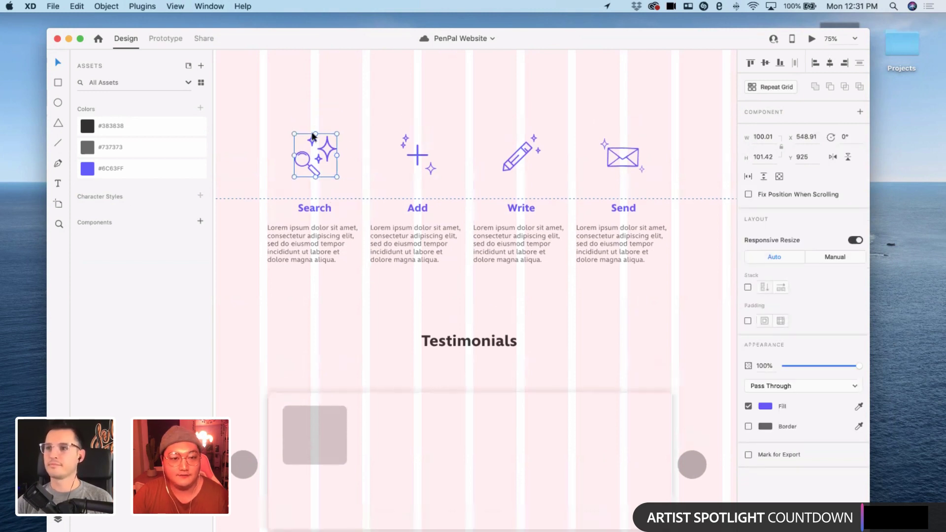
{"action": "left_click", "coordinate": [343, 130]}
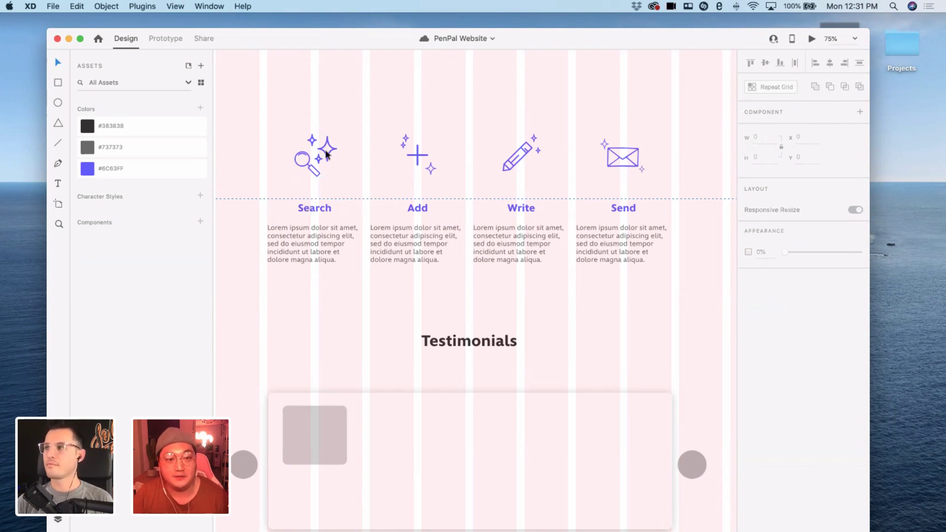
- Resize the testimonial card's background from its side edges to width 949 at X 485, matching the grid columns
{"action": "scroll", "coordinate": [418, 163], "scroll_direction": "down", "scroll_amount": 4}
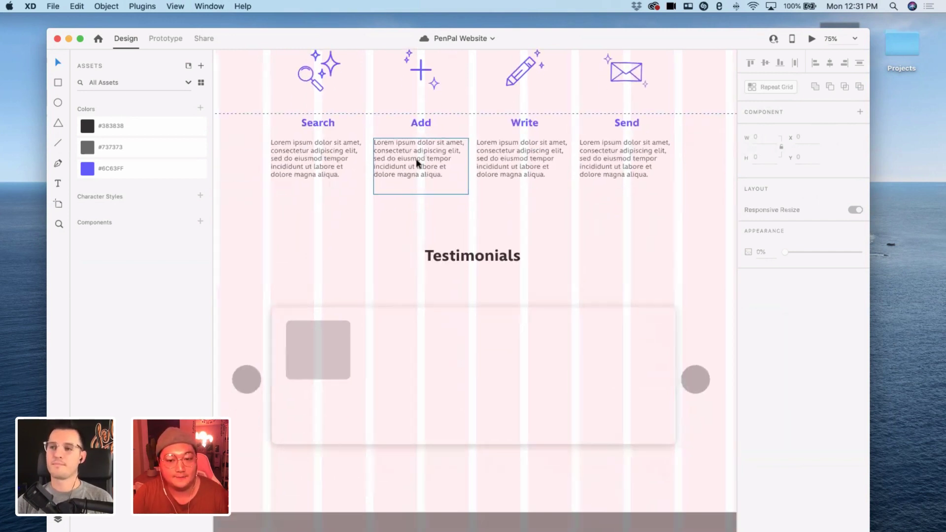
{"action": "left_click", "coordinate": [614, 415]}
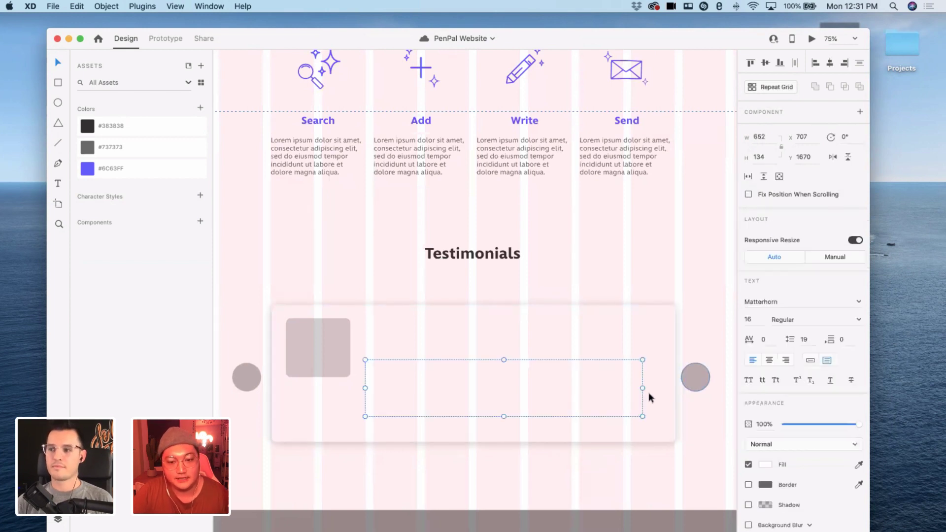
{"action": "left_click", "coordinate": [675, 380]}
{"action": "left_click_drag", "start_coordinate": [676, 374], "coordinate": [671, 373]}
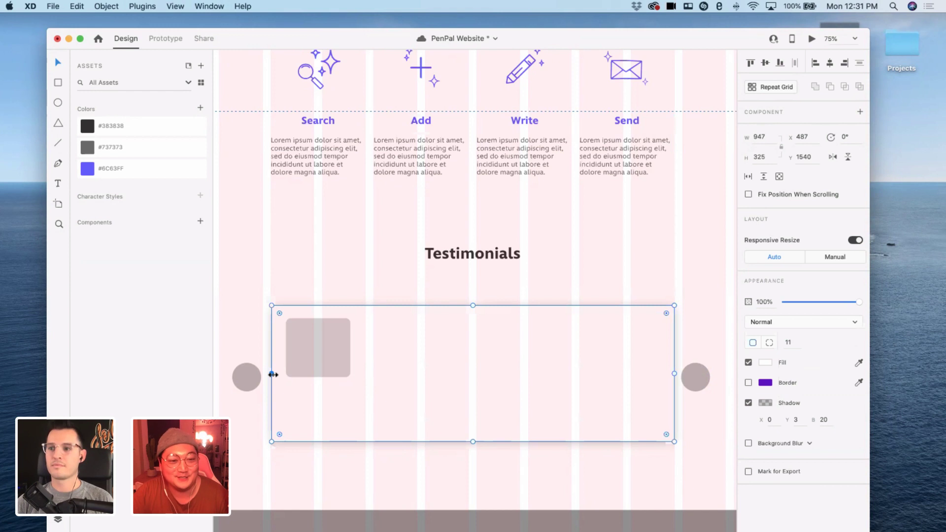
{"action": "left_click_drag", "start_coordinate": [272, 374], "coordinate": [271, 375]}
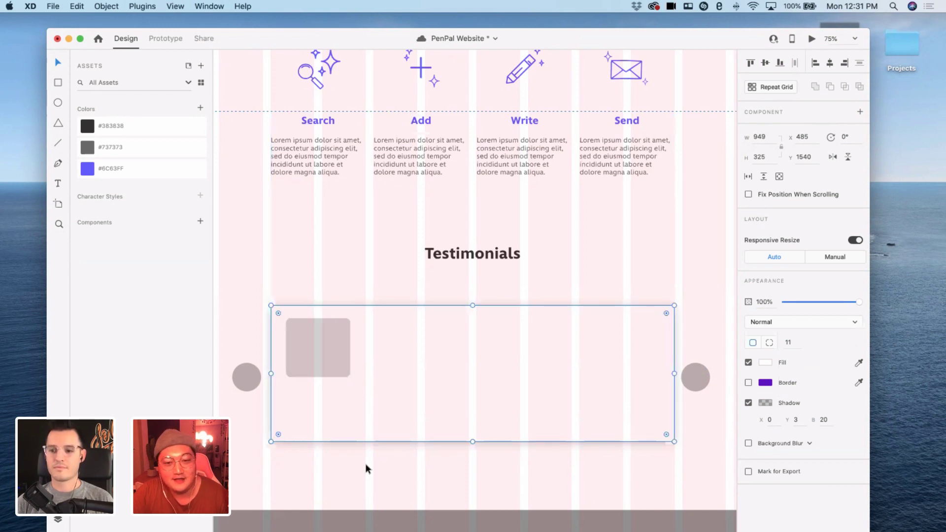
- Check the positions of the two circles beside the testimonial card against the column grid
{"action": "scroll", "coordinate": [365, 463], "scroll_direction": "down", "scroll_amount": 2}
{"action": "left_click", "coordinate": [249, 358]}
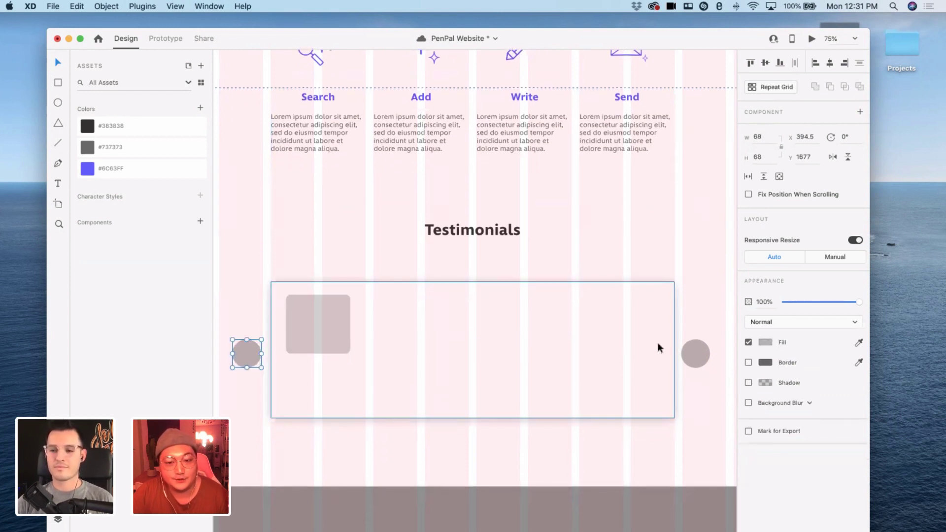
{"action": "left_click", "coordinate": [694, 352]}
{"action": "left_click", "coordinate": [246, 356]}
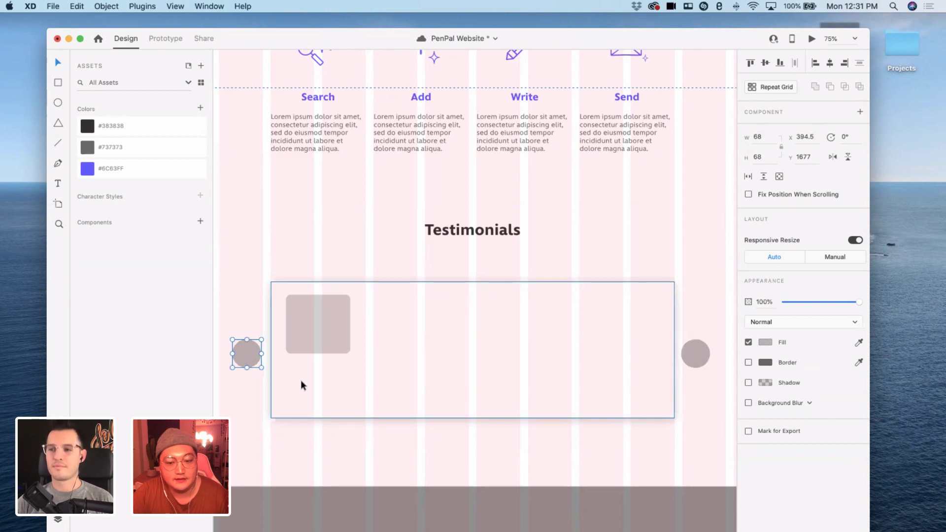
{"action": "scroll", "coordinate": [274, 367], "scroll_direction": "left", "scroll_amount": 2}
{"action": "scroll", "coordinate": [298, 348], "scroll_direction": "right", "scroll_amount": 2}
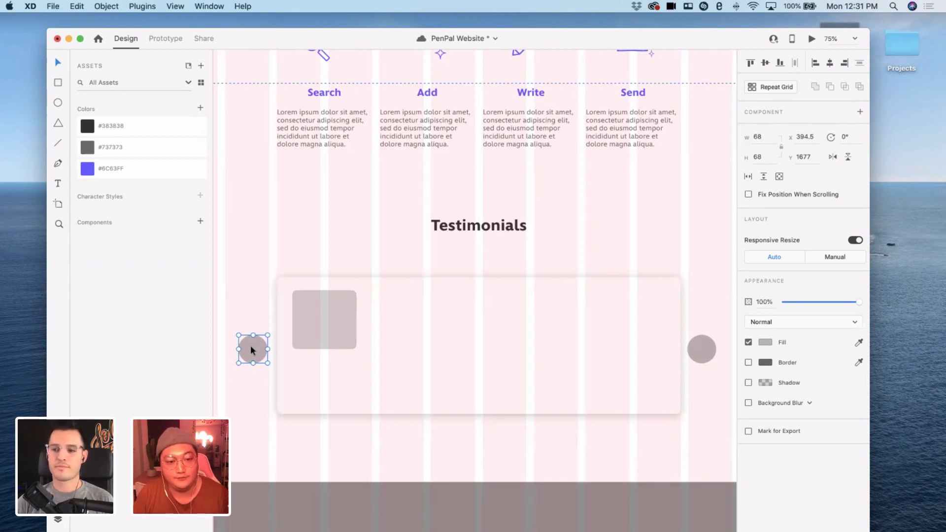
{"action": "left_click", "coordinate": [439, 428]}
{"action": "scroll", "coordinate": [439, 428], "scroll_direction": "down", "scroll_amount": 1}
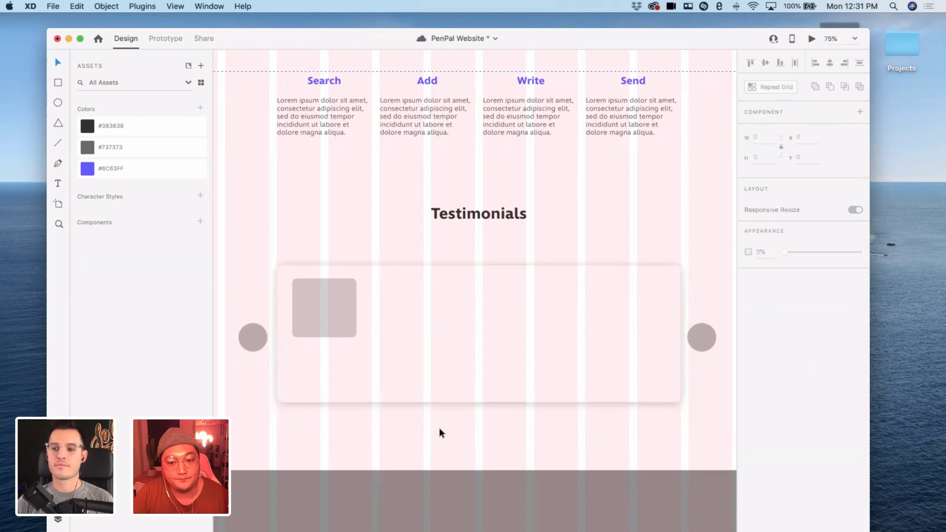
- Select the testimonial card's image placeholder and browse Unsplash.com portraits for it with the UI Faces plugin
{"action": "scroll", "coordinate": [437, 434], "scroll_direction": "down", "scroll_amount": 1}
{"action": "left_click", "coordinate": [344, 309]}
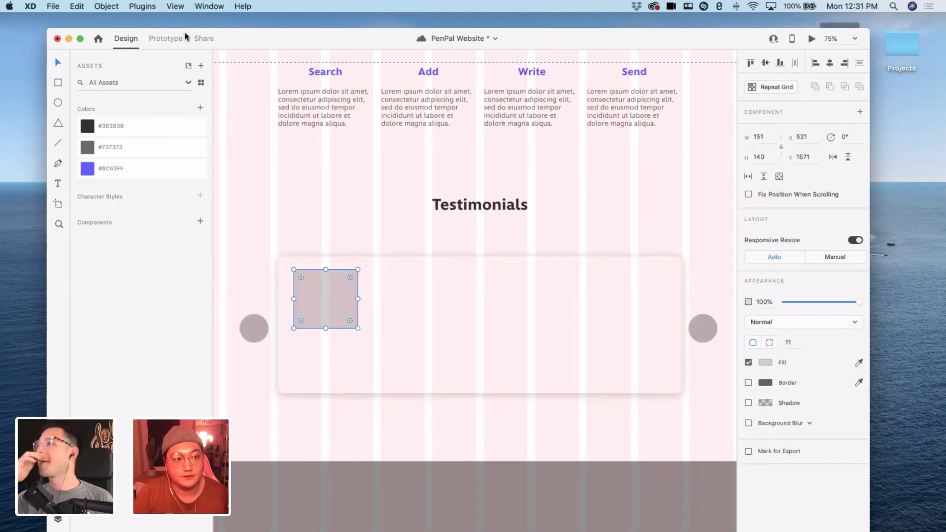
{"action": "left_click", "coordinate": [148, 7]}
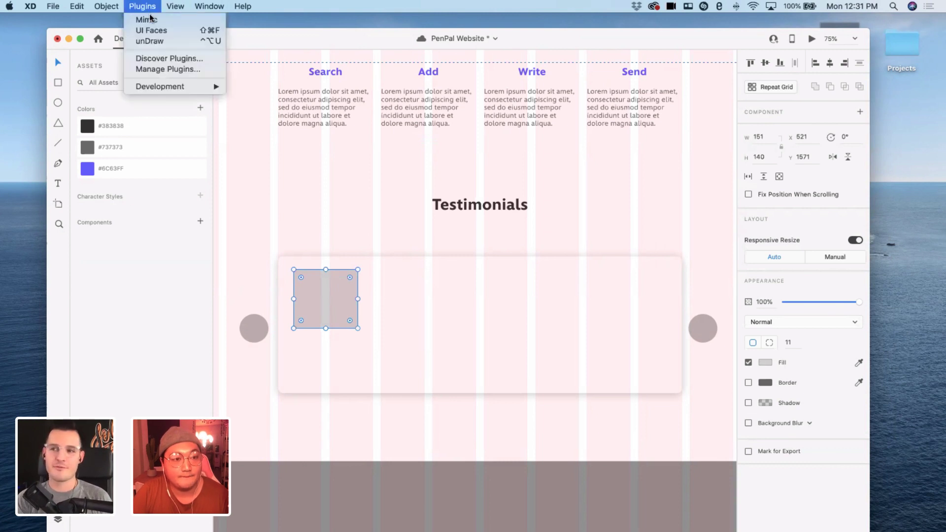
{"action": "left_click", "coordinate": [159, 32]}
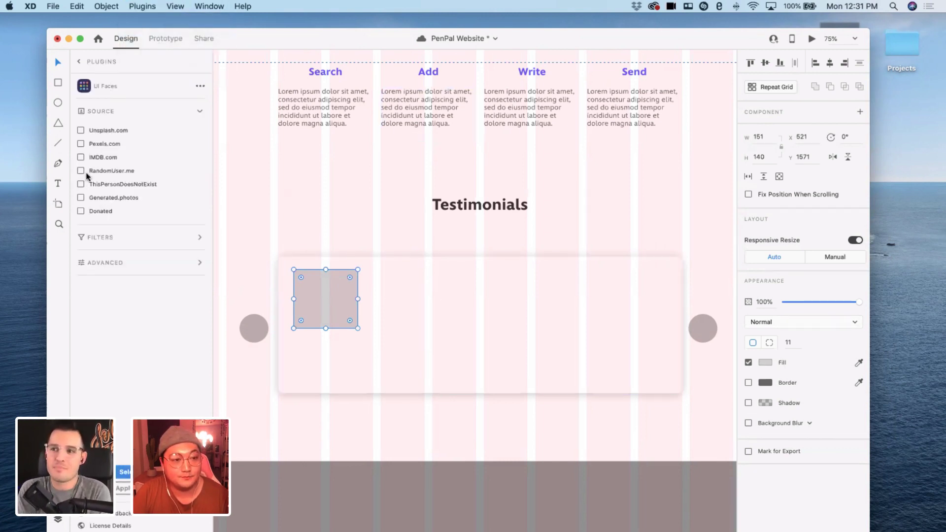
{"action": "left_click", "coordinate": [99, 132]}
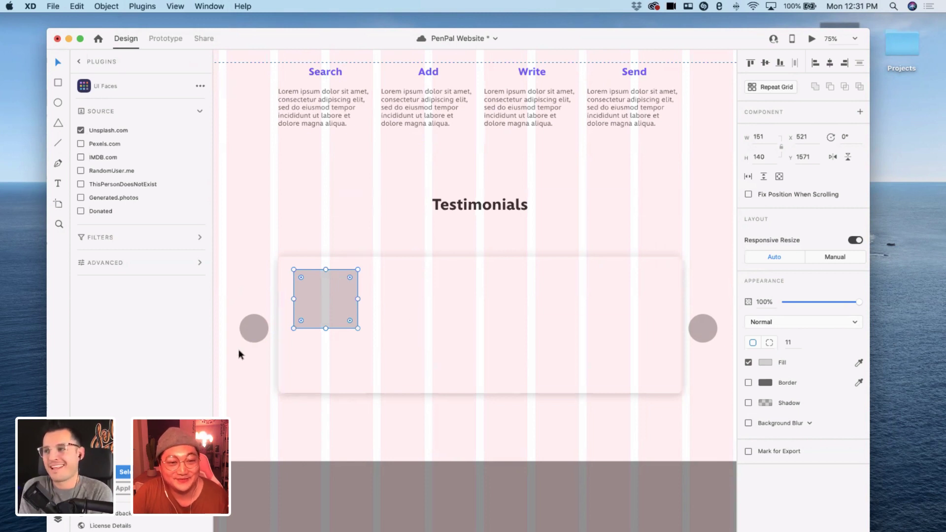
{"action": "left_click", "coordinate": [123, 472]}
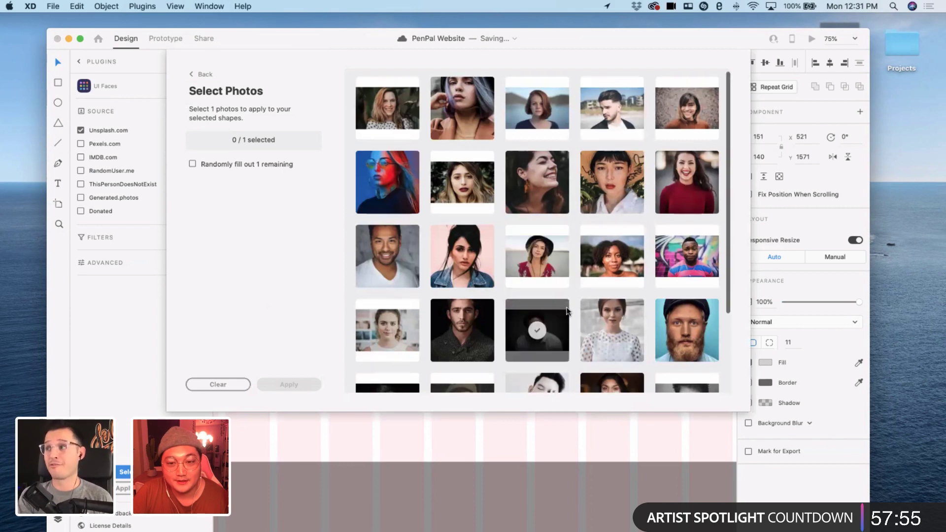
- Choose the portrait of the woman in front of the bright, blurred wall of pictures and apply it to the image placeholder
{"action": "scroll", "coordinate": [562, 306], "scroll_direction": "down", "scroll_amount": 2}
{"action": "scroll", "coordinate": [566, 320], "scroll_direction": "down", "scroll_amount": 3}
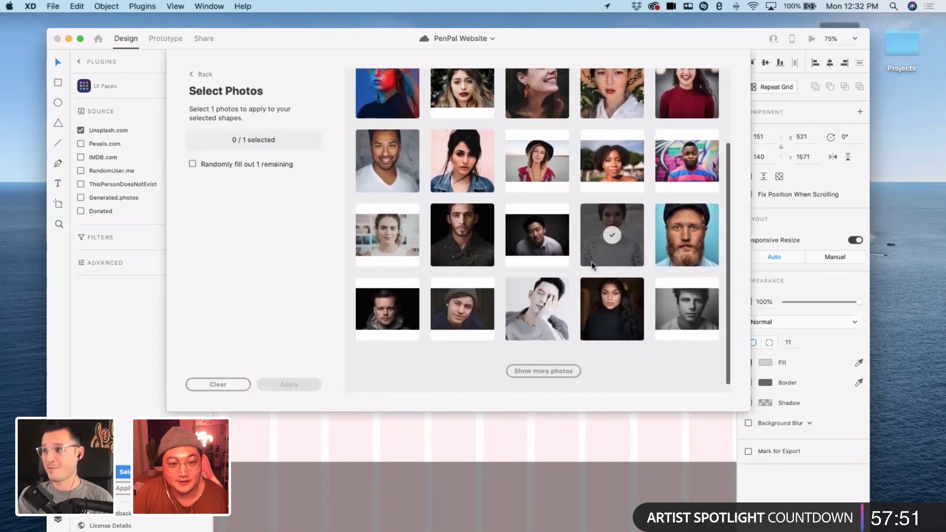
{"action": "scroll", "coordinate": [591, 262], "scroll_direction": "up", "scroll_amount": 1}
{"action": "left_click", "coordinate": [401, 254]}
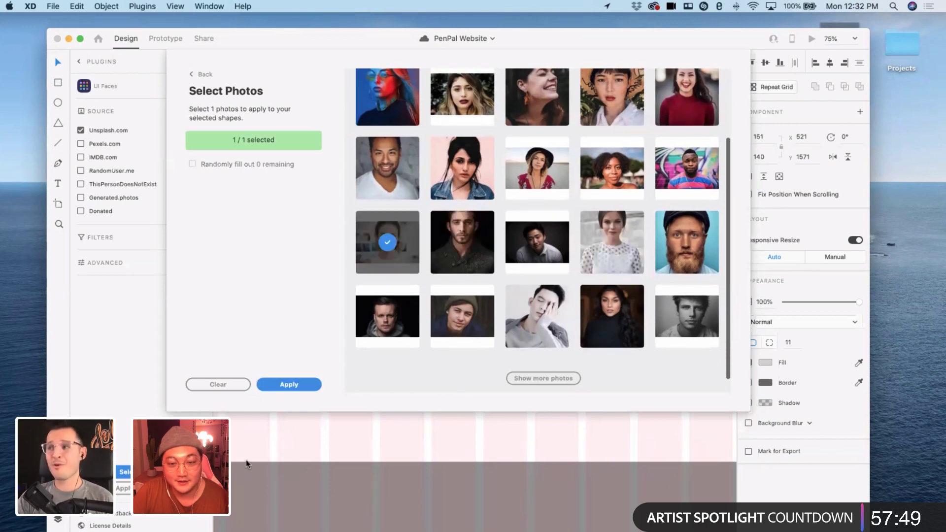
{"action": "left_click", "coordinate": [289, 384]}
{"action": "left_click", "coordinate": [352, 427]}
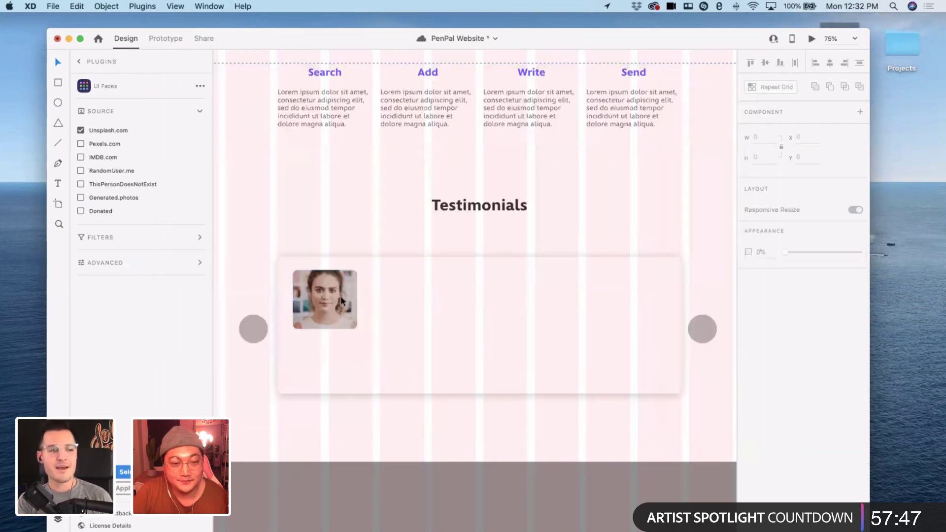
{"action": "scroll", "coordinate": [390, 296], "scroll_direction": "up", "scroll_amount": 1}
{"action": "left_click", "coordinate": [390, 304]}
{"action": "left_click", "coordinate": [387, 318], "text": "shift"}
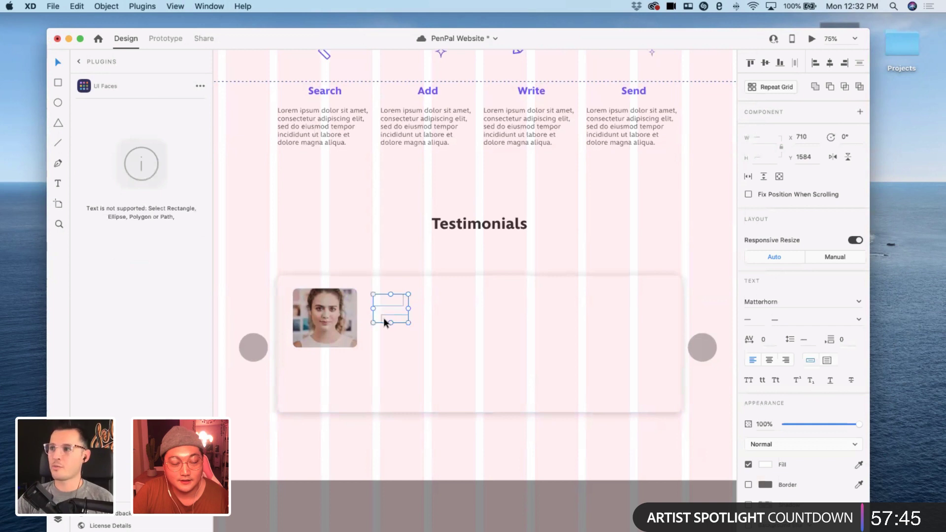
{"action": "left_click", "coordinate": [375, 319], "text": "shift"}
{"action": "left_click", "coordinate": [383, 332], "text": "shift"}
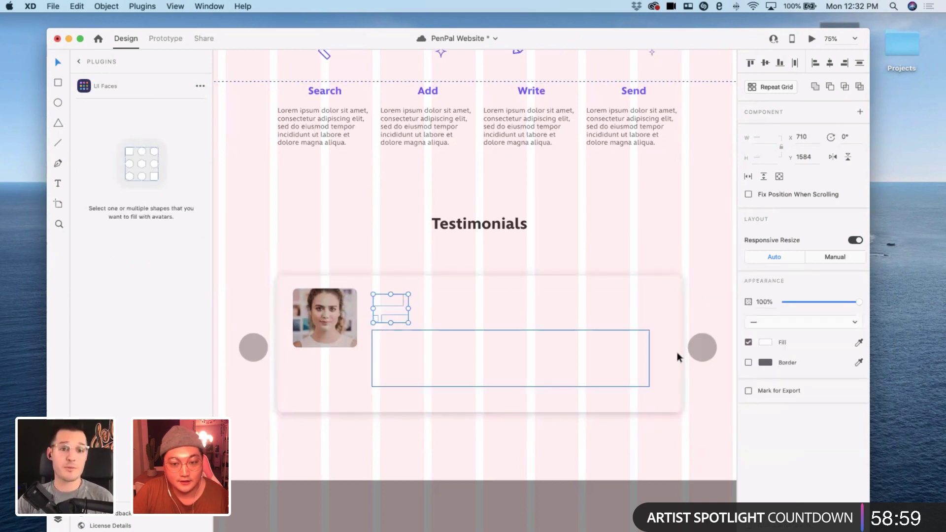
{"action": "left_click", "coordinate": [765, 342]}
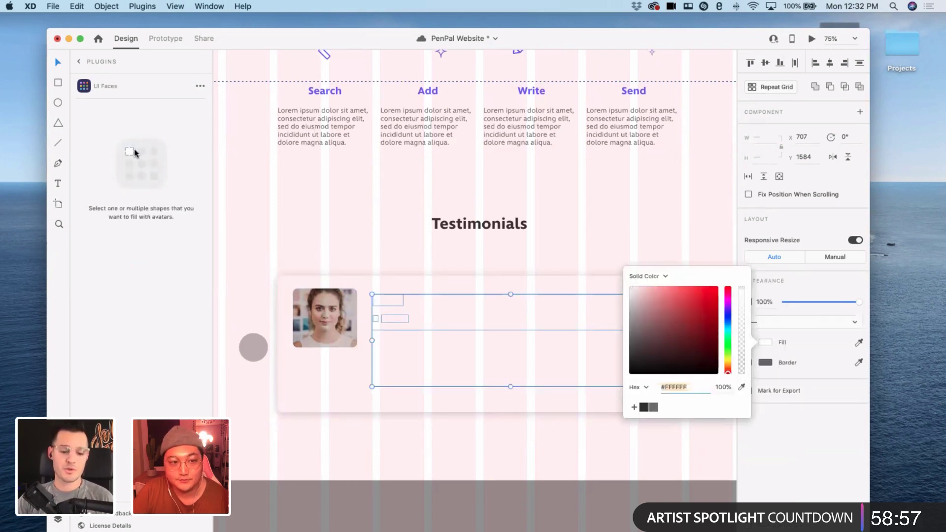
{"action": "left_click", "coordinate": [355, 220]}
- Apply the saved #383838 colour to the testimonial card's name, location pin, location text and quote
{"action": "left_click", "coordinate": [376, 302]}
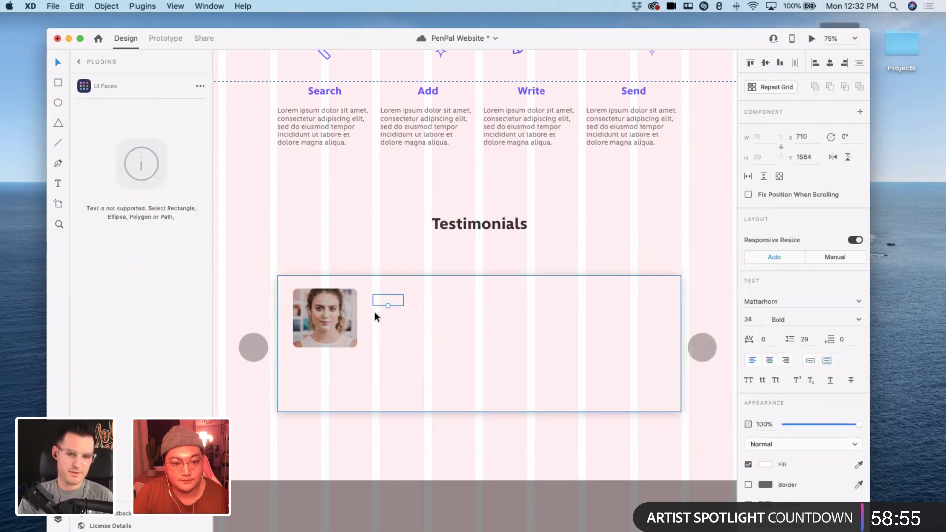
{"action": "left_click", "coordinate": [376, 319], "text": "shift"}
{"action": "left_click", "coordinate": [391, 320], "text": "shift"}
{"action": "left_click", "coordinate": [374, 365], "text": "shift"}
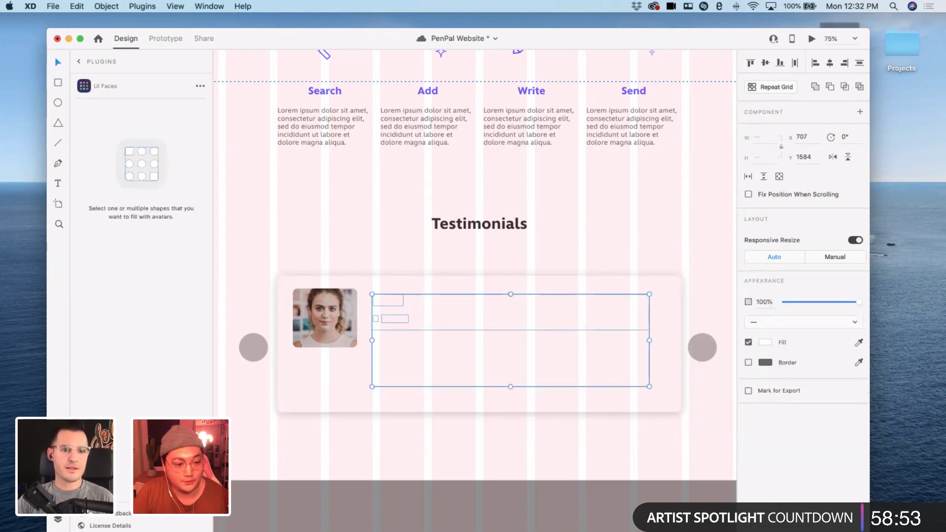
{"action": "left_click", "coordinate": [58, 520]}
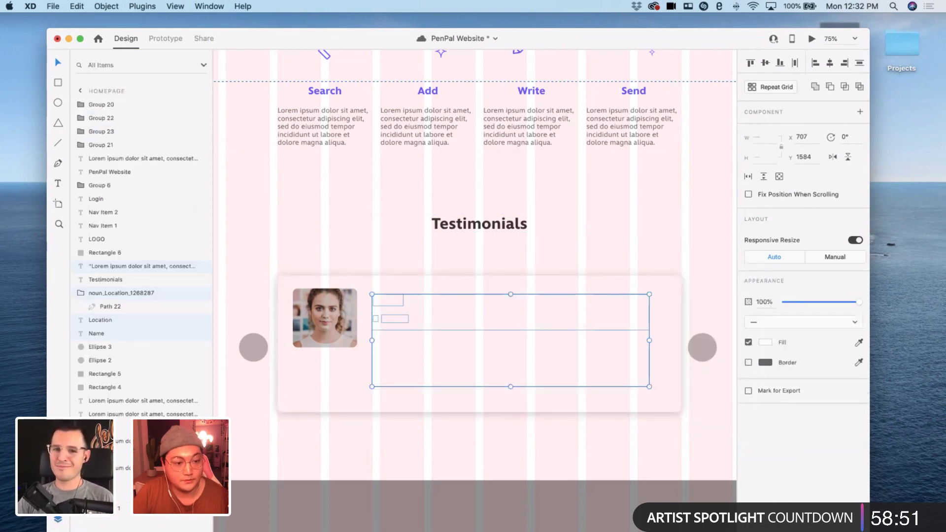
{"action": "left_click", "coordinate": [58, 499]}
{"action": "left_click", "coordinate": [87, 127]}
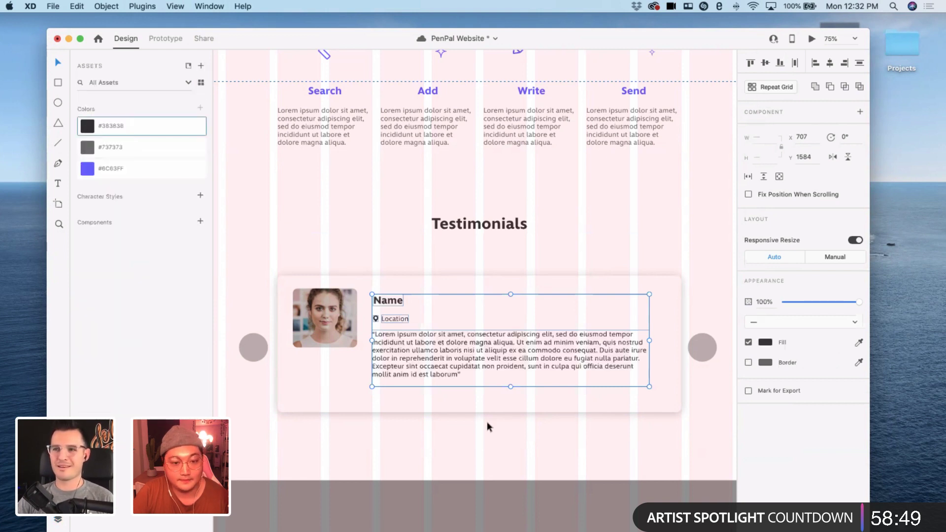
{"action": "left_click", "coordinate": [487, 424]}
- Replace the placeholder name on the testimonial card with the reviewer's first name
{"action": "left_click", "coordinate": [394, 301]}
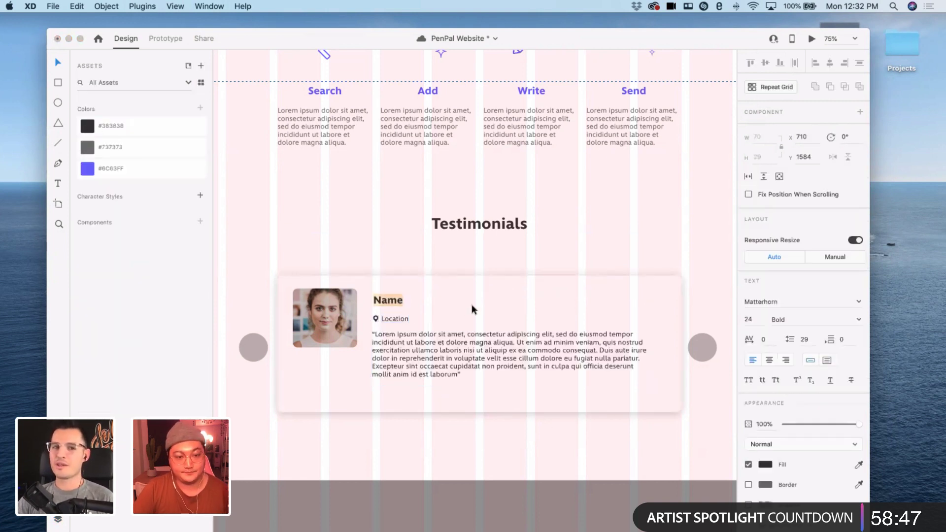
{"action": "type", "text": "Serenity"}
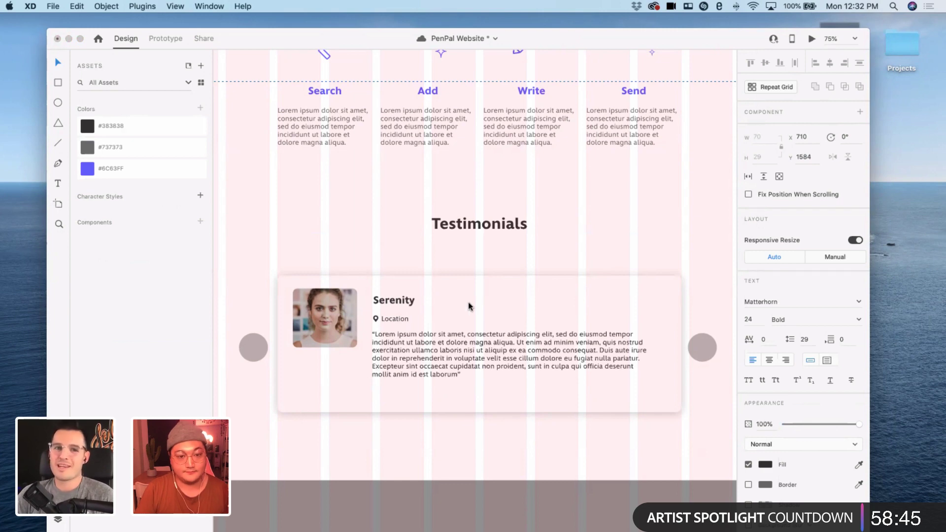
{"action": "key", "text": "Escape"}
- Replace the placeholder location on the testimonial card with "Chicago, IL"
{"action": "key", "text": "super+1"}
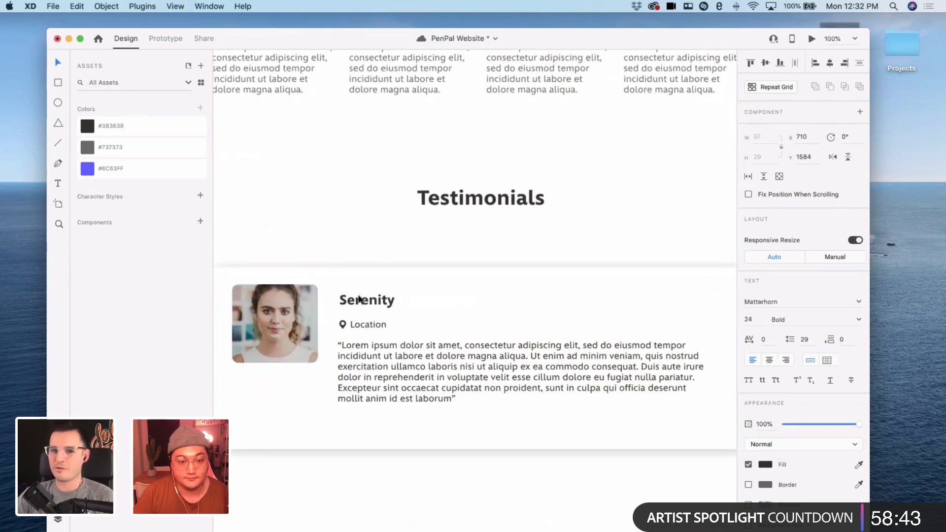
{"action": "left_click", "coordinate": [363, 326]}
{"action": "double_click", "coordinate": [363, 326]}
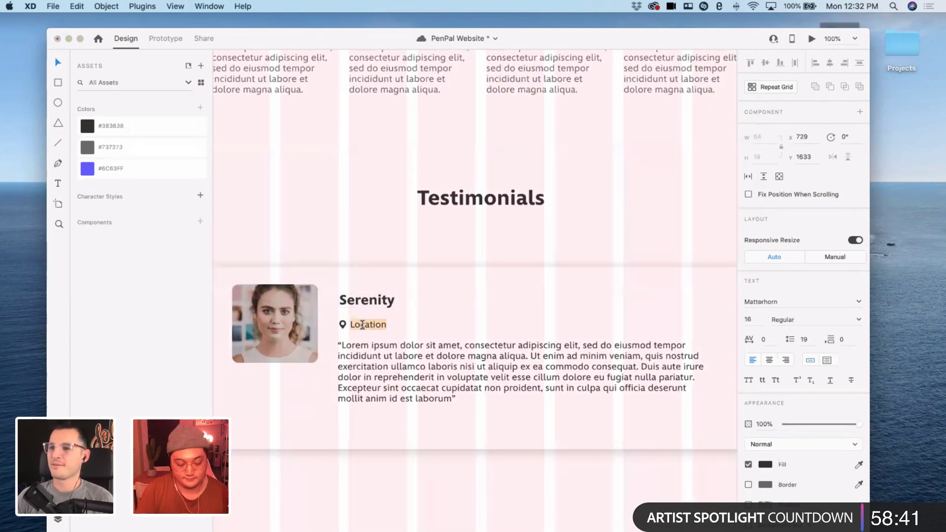
{"action": "key", "text": "BackSpace"}
{"action": "type", "text": "a"}
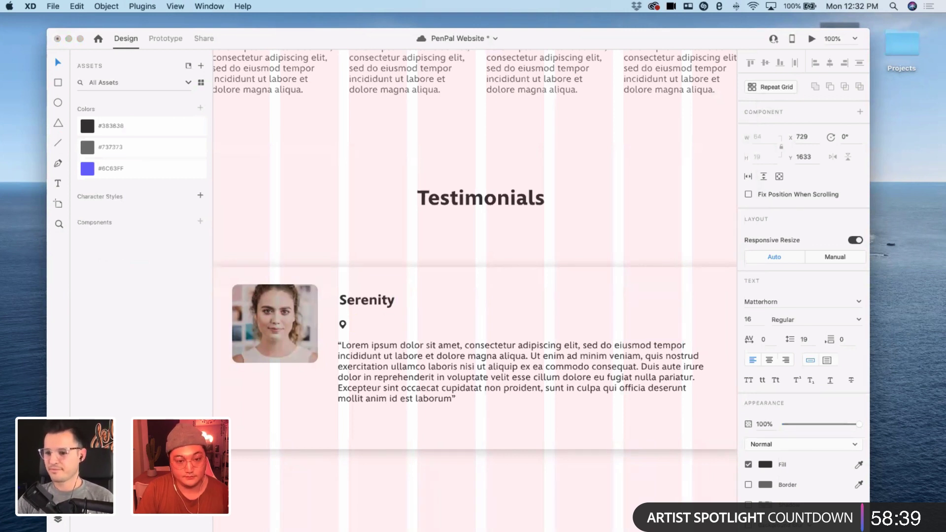
{"action": "key", "text": "BackSpace"}
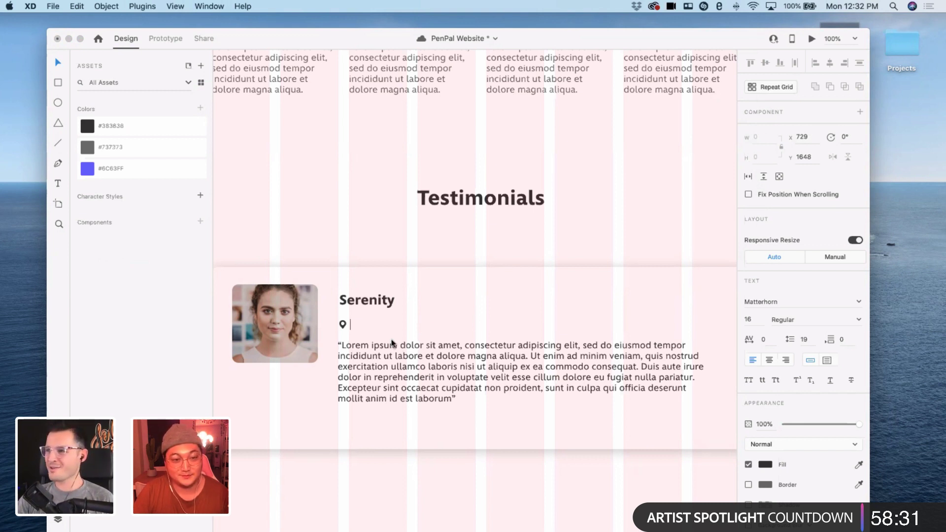
{"action": "type", "text": "C"}
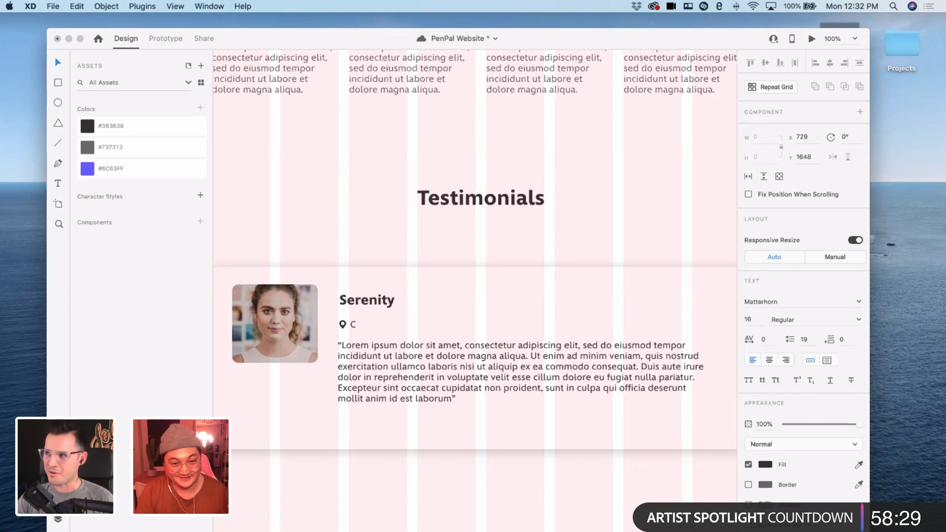
{"action": "type", "text": "Chicago, IL"}
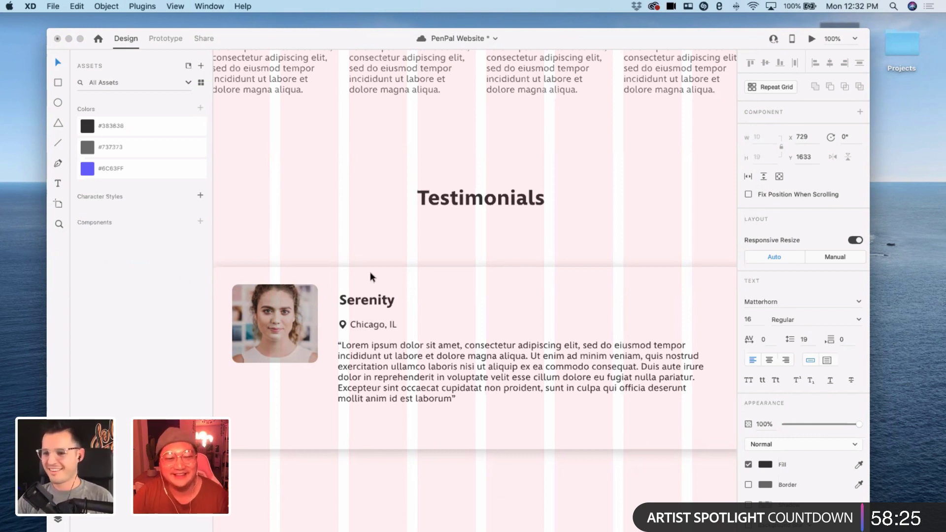
{"action": "key", "text": "Escape"}
{"action": "scroll", "coordinate": [503, 458], "scroll_direction": "down", "scroll_amount": 3}
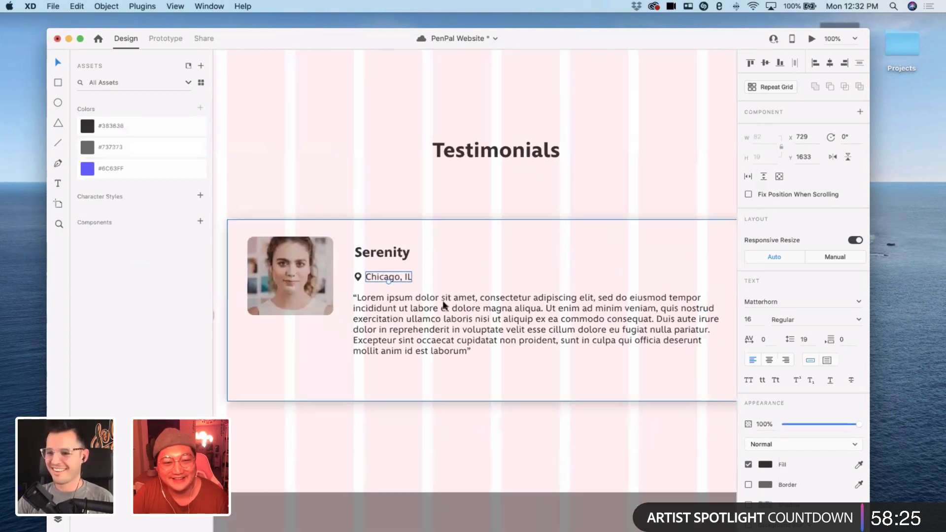
{"action": "key", "text": "Escape"}
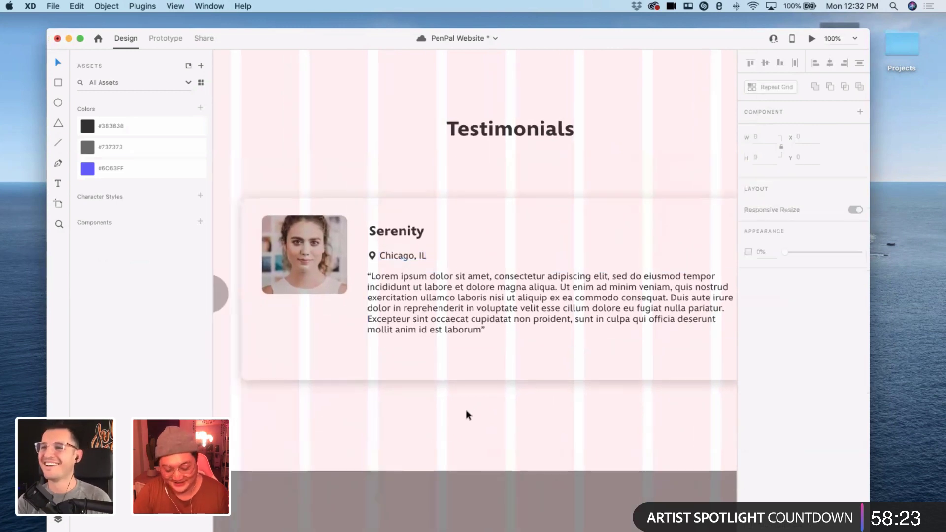
- Select the testimonial card's existing portrait and browse Unsplash.com photos in UI Faces for a replacement
{"action": "key", "text": "super+minus"}
{"action": "scroll", "coordinate": [426, 291], "scroll_direction": "up", "scroll_amount": 2}
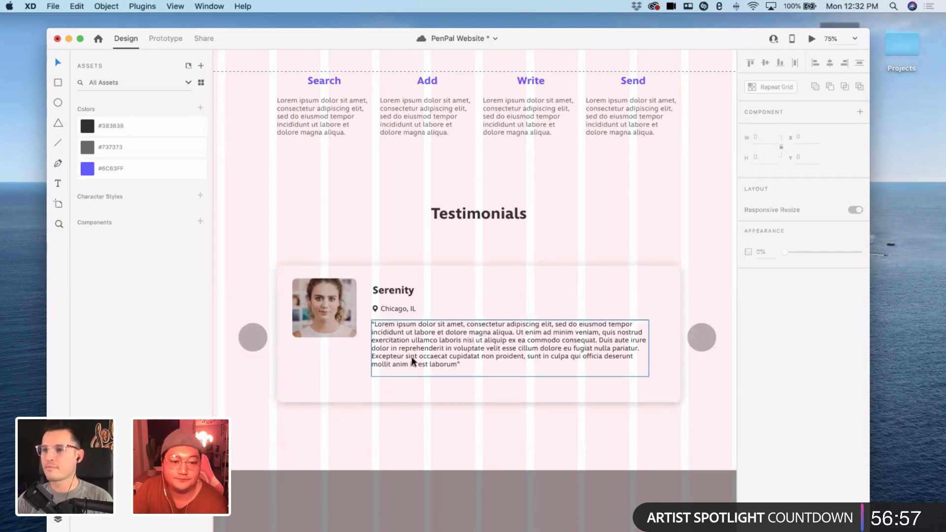
{"action": "scroll", "coordinate": [412, 356], "scroll_direction": "left", "scroll_amount": 3}
{"action": "scroll", "coordinate": [397, 323], "scroll_direction": "left", "scroll_amount": 1}
{"action": "left_click", "coordinate": [394, 316]}
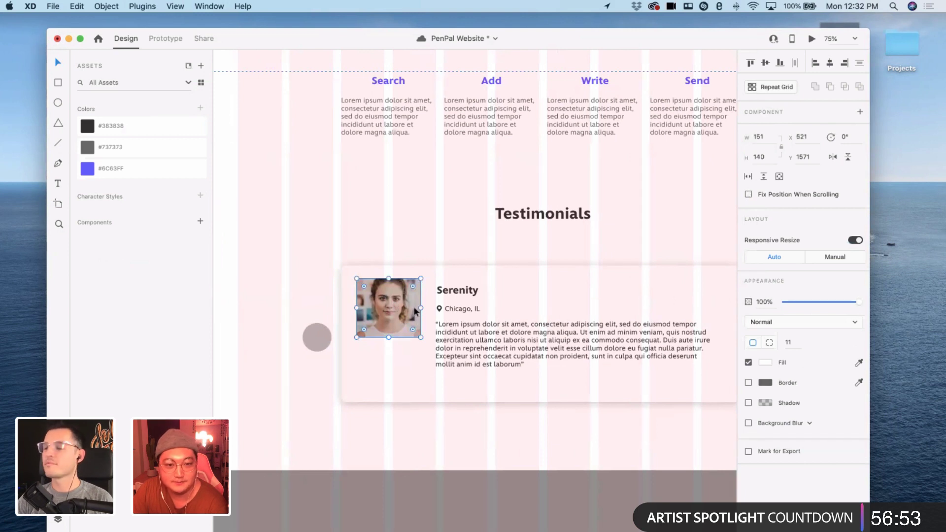
{"action": "left_click", "coordinate": [142, 6]}
{"action": "left_click", "coordinate": [144, 30]}
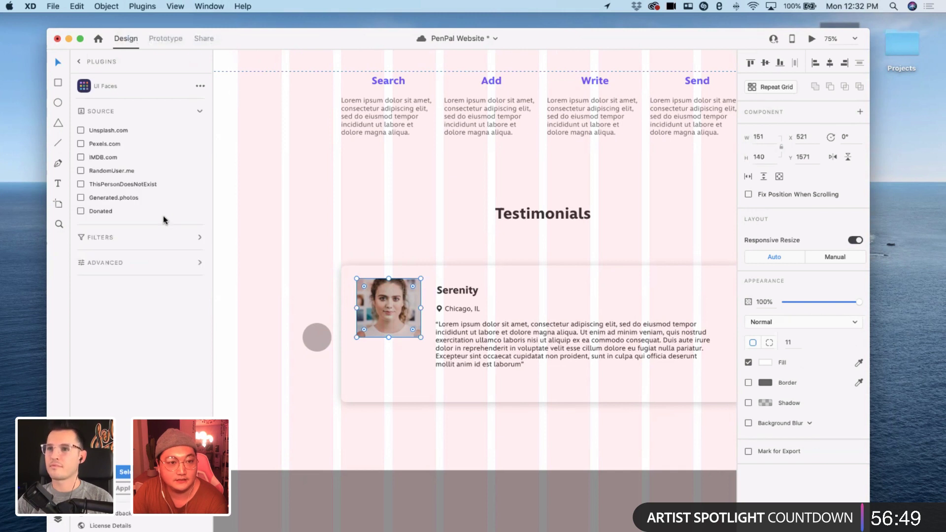
{"action": "left_click", "coordinate": [81, 130]}
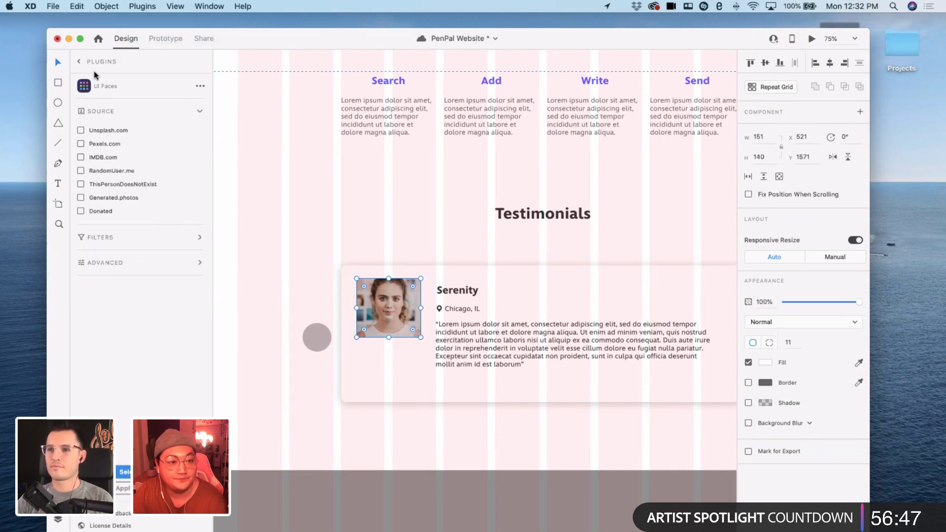
{"action": "left_click", "coordinate": [124, 471]}
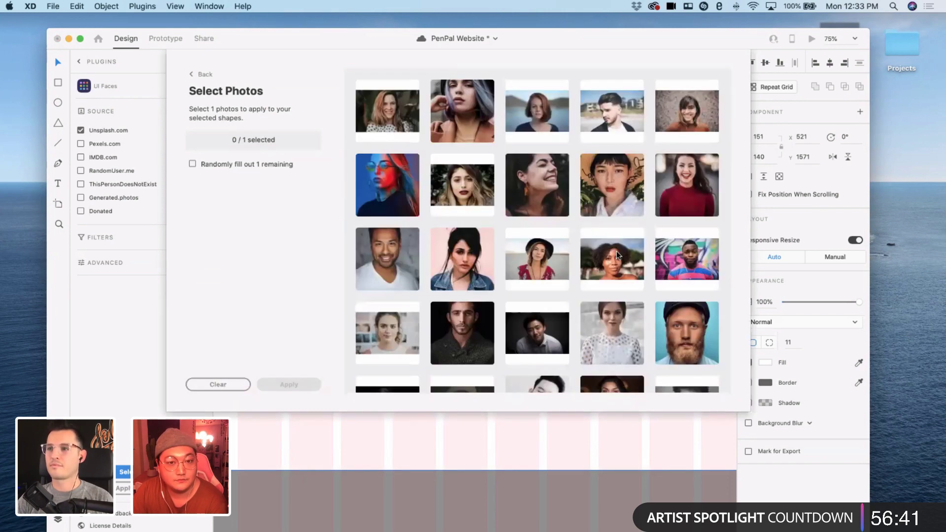
- Choose the portrait of the dark-haired woman in a straw hat and white collar and apply it to the testimonial image
{"action": "scroll", "coordinate": [611, 256], "scroll_direction": "down", "scroll_amount": 1}
{"action": "scroll", "coordinate": [610, 256], "scroll_direction": "up", "scroll_amount": 2}
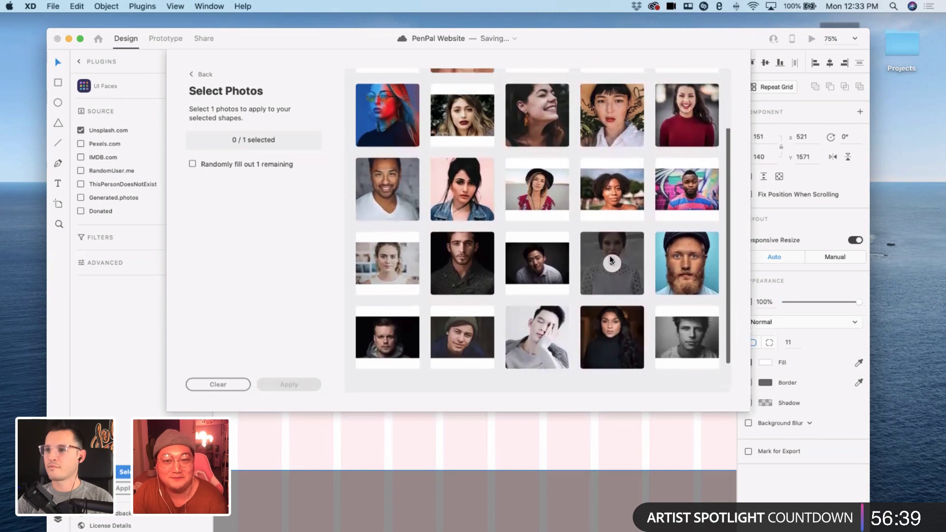
{"action": "scroll", "coordinate": [610, 265], "scroll_direction": "up", "scroll_amount": 2}
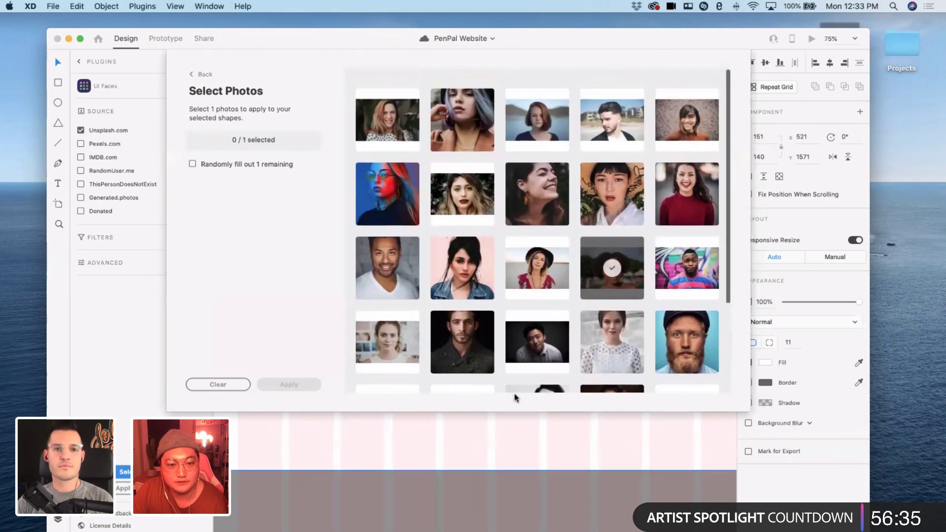
{"action": "scroll", "coordinate": [611, 231], "scroll_direction": "down", "scroll_amount": 1}
{"action": "left_click", "coordinate": [612, 185]}
{"action": "left_click", "coordinate": [284, 385]}
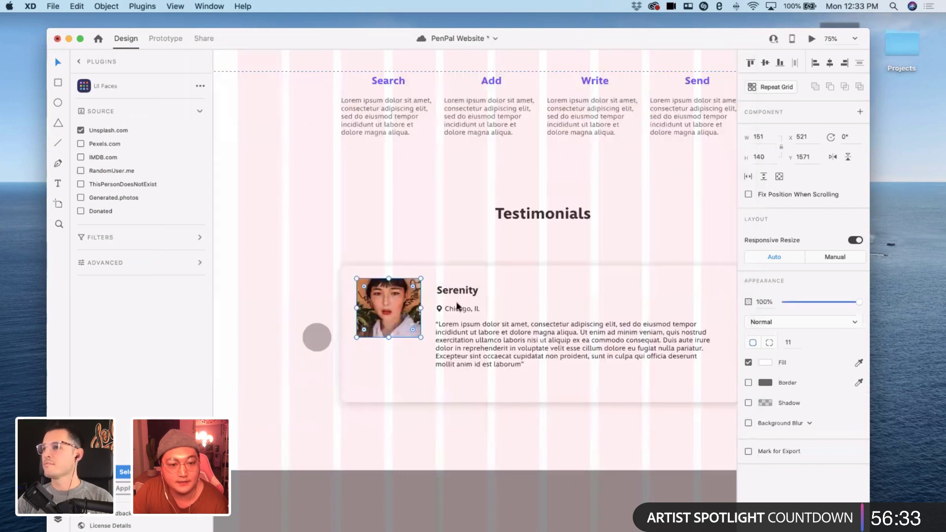
{"action": "left_click", "coordinate": [533, 398]}
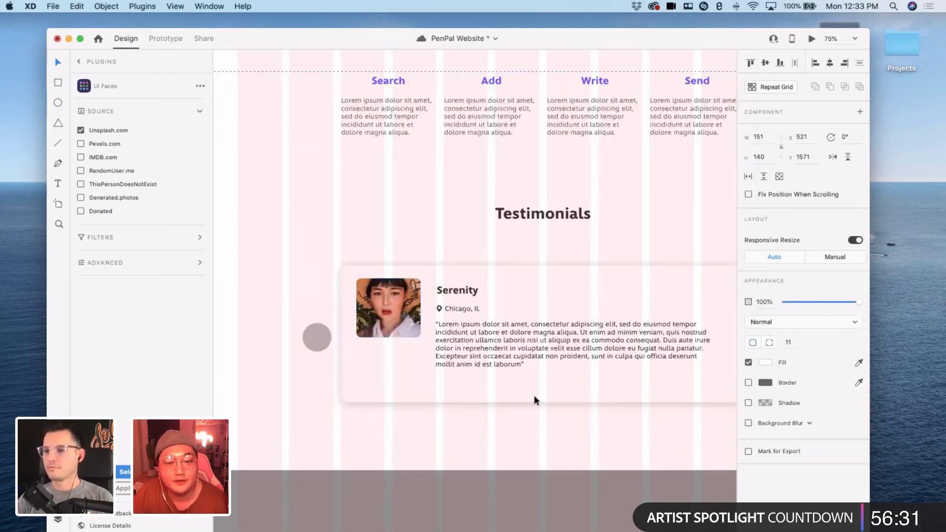
- Examine the testimonial card's portrait and both side edges against the layout grid and the neighbouring arrow circles
{"action": "scroll", "coordinate": [534, 397], "scroll_direction": "right", "scroll_amount": 2}
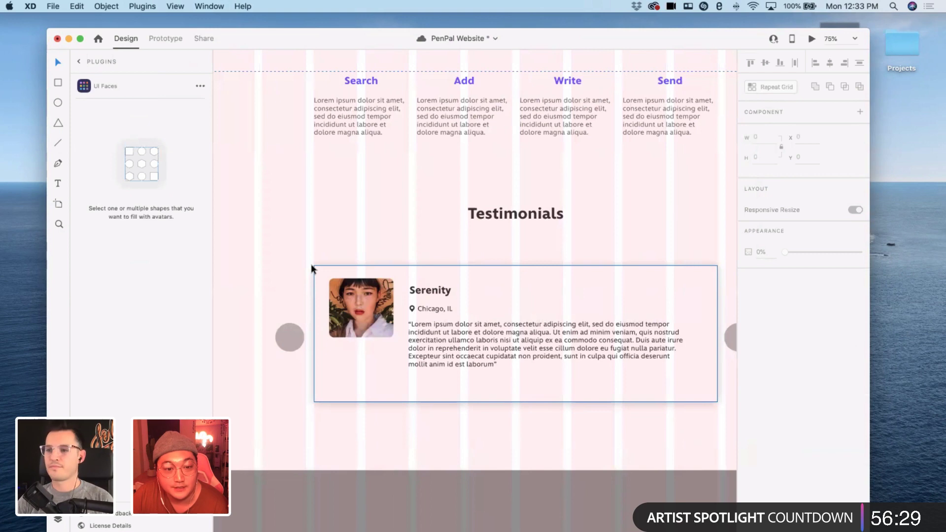
{"action": "key", "text": "super+1"}
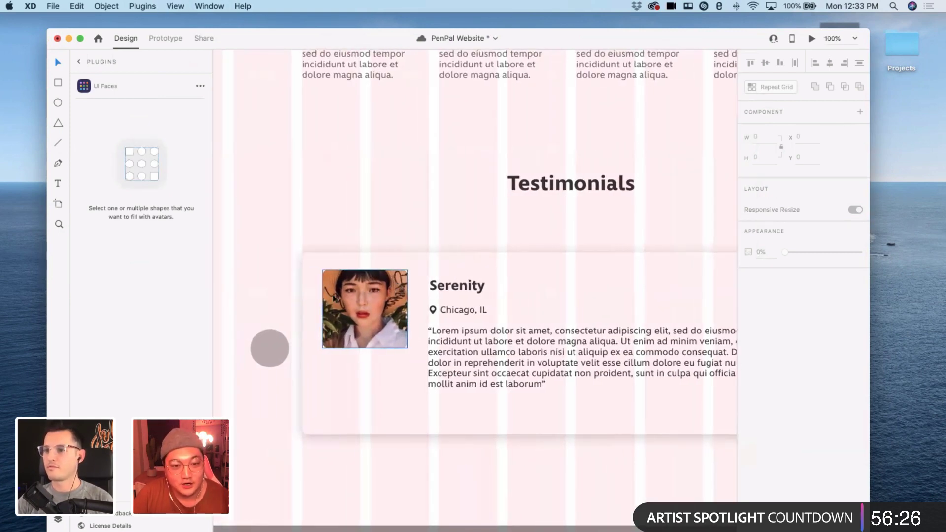
{"action": "left_click", "coordinate": [334, 297]}
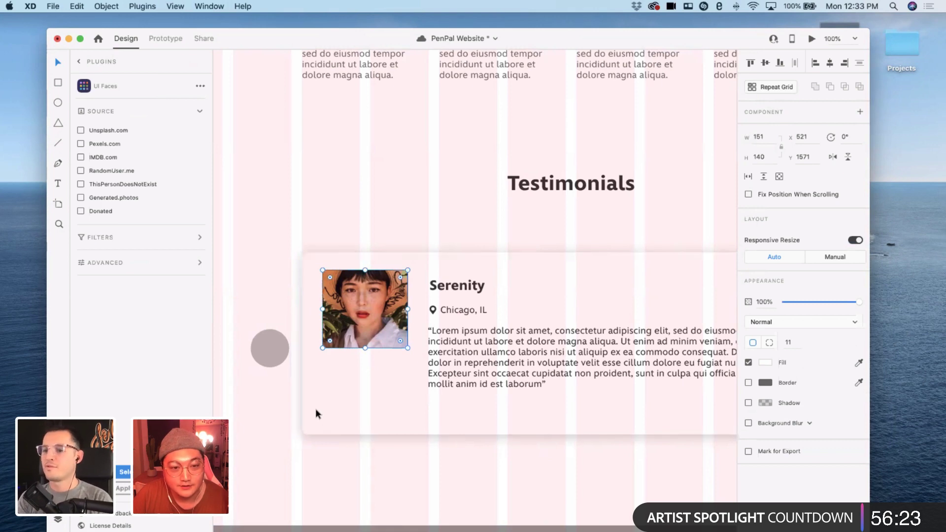
{"action": "left_click", "coordinate": [315, 364]}
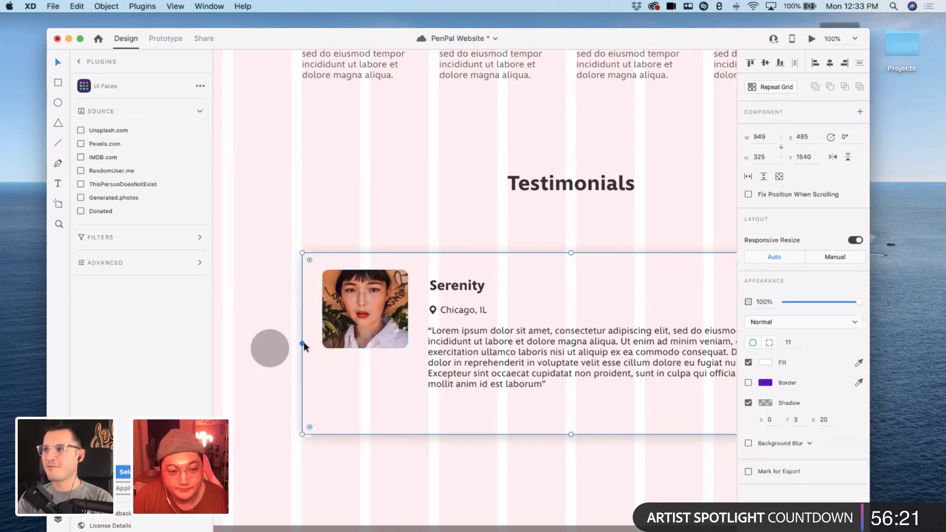
{"action": "scroll", "coordinate": [363, 343], "scroll_direction": "right", "scroll_amount": 5}
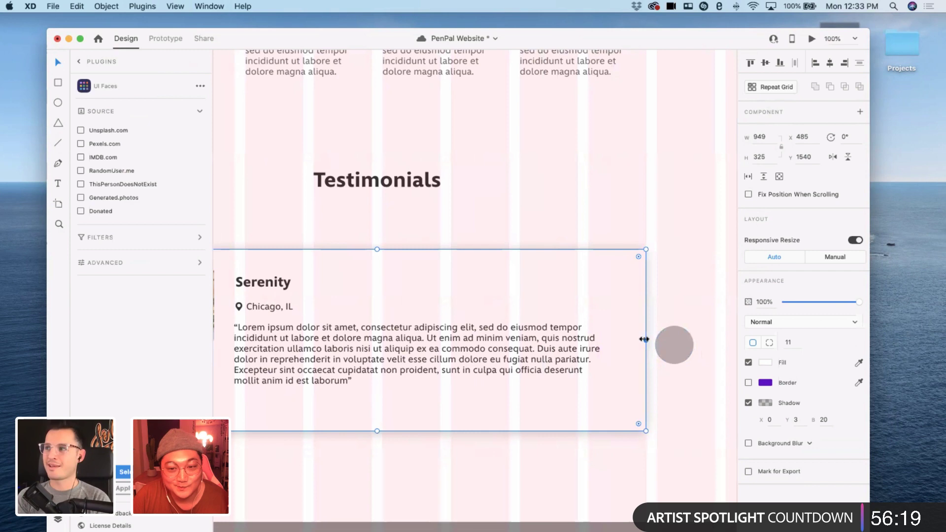
{"action": "scroll", "coordinate": [687, 375], "scroll_direction": "left", "scroll_amount": 9}
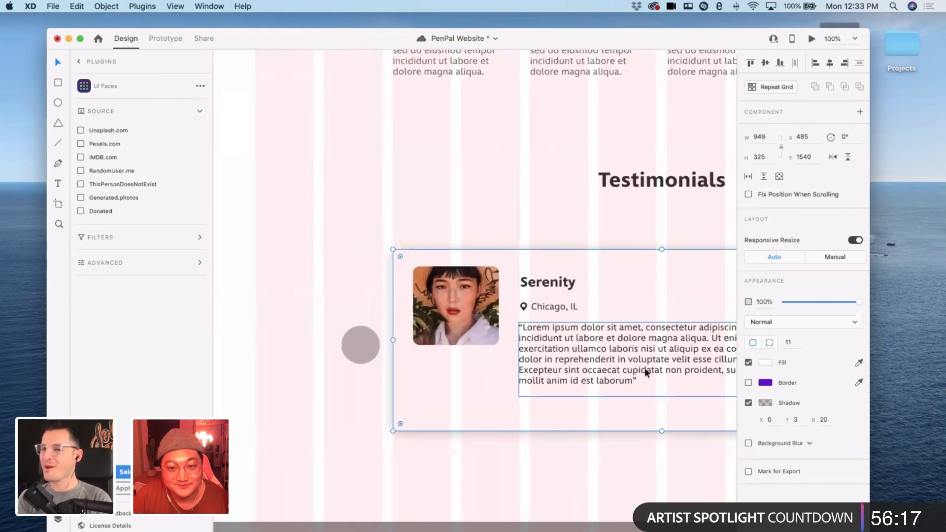
{"action": "scroll", "coordinate": [406, 338], "scroll_direction": "left", "scroll_amount": 1}
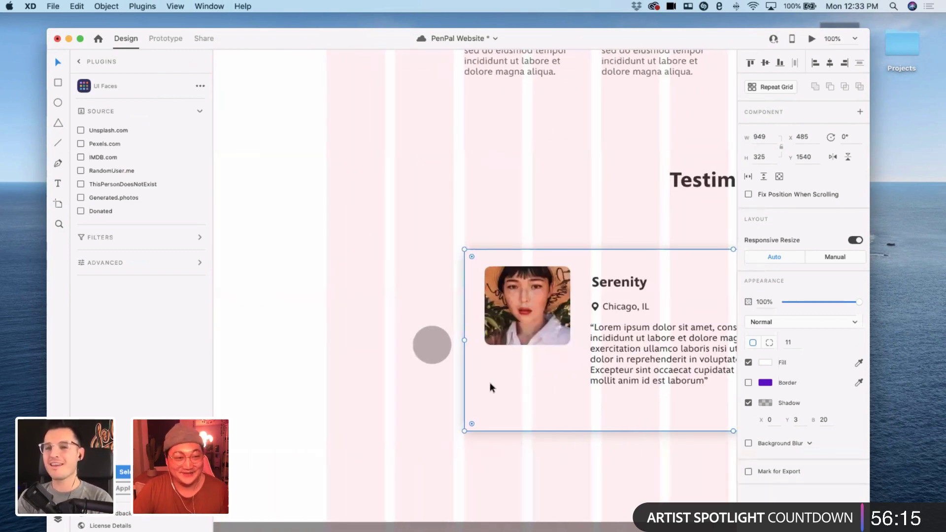
- Draw an open left-pointing chevron about 16 by 32 with the Pen tool, just above the grey circle beside the testimonial card
{"action": "scroll", "coordinate": [428, 325], "scroll_direction": "up", "scroll_amount": 5}
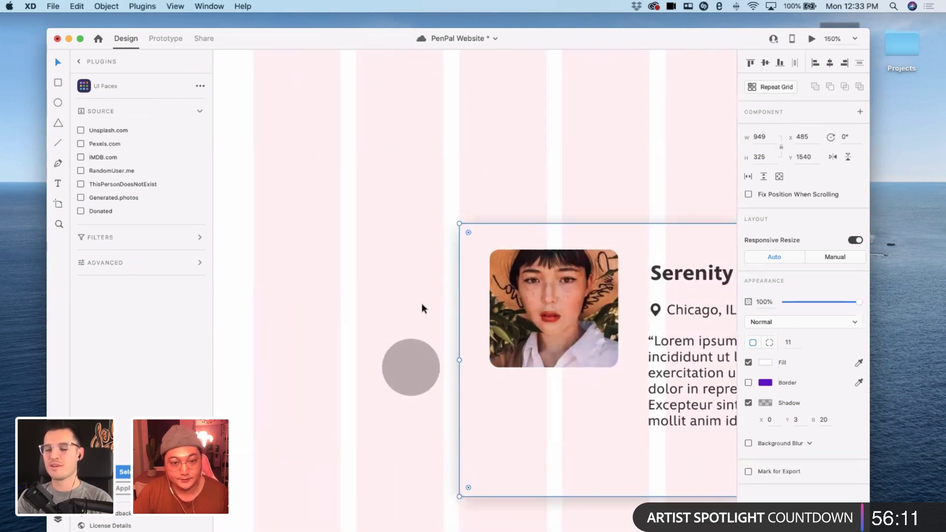
{"action": "left_click", "coordinate": [421, 303]}
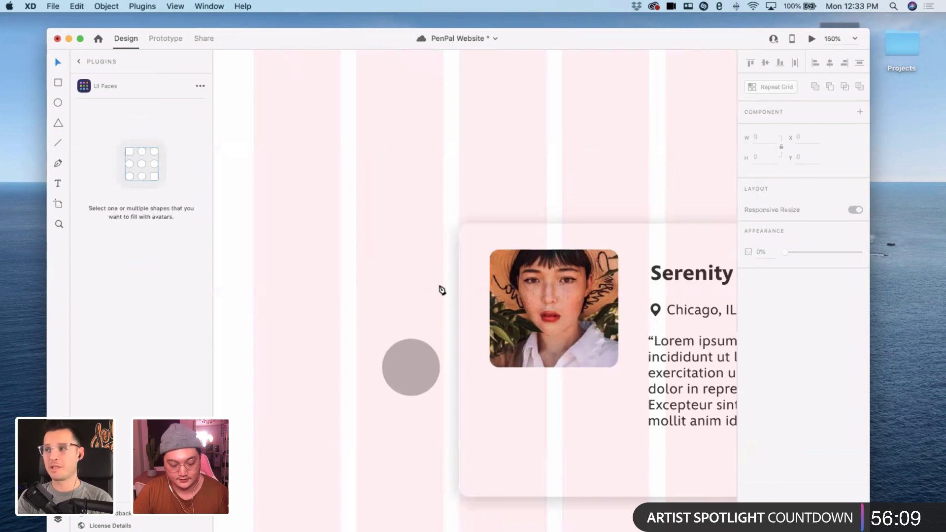
{"action": "left_click", "coordinate": [443, 285]}
{"action": "left_click", "coordinate": [430, 298]}
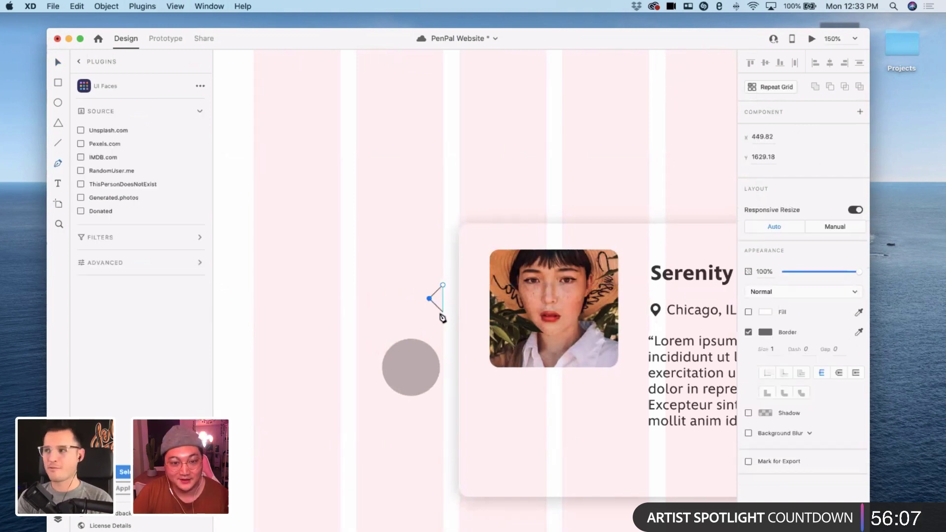
{"action": "left_click", "coordinate": [442, 312]}
{"action": "key", "text": "Escape"}
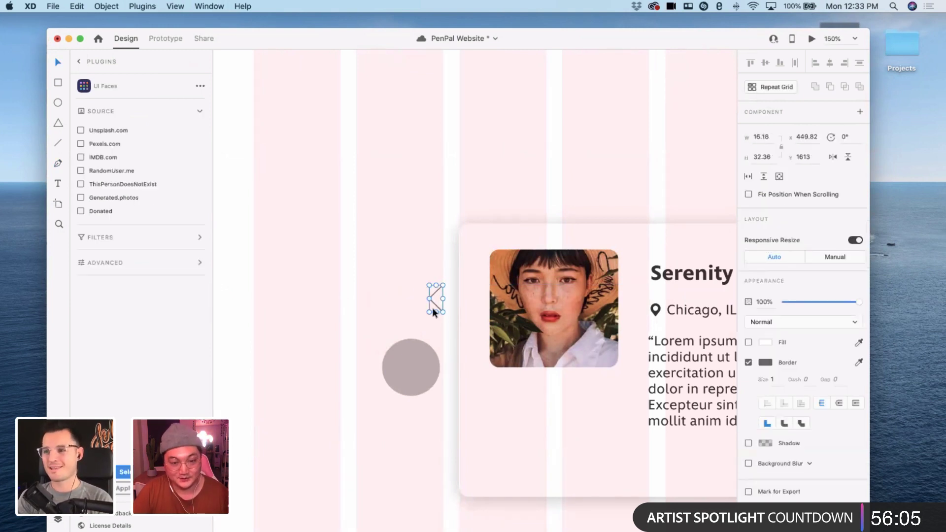
- Give the chevron a border of size 4 with round caps and round joins
{"action": "left_click", "coordinate": [439, 289]}
{"action": "left_click", "coordinate": [439, 288]}
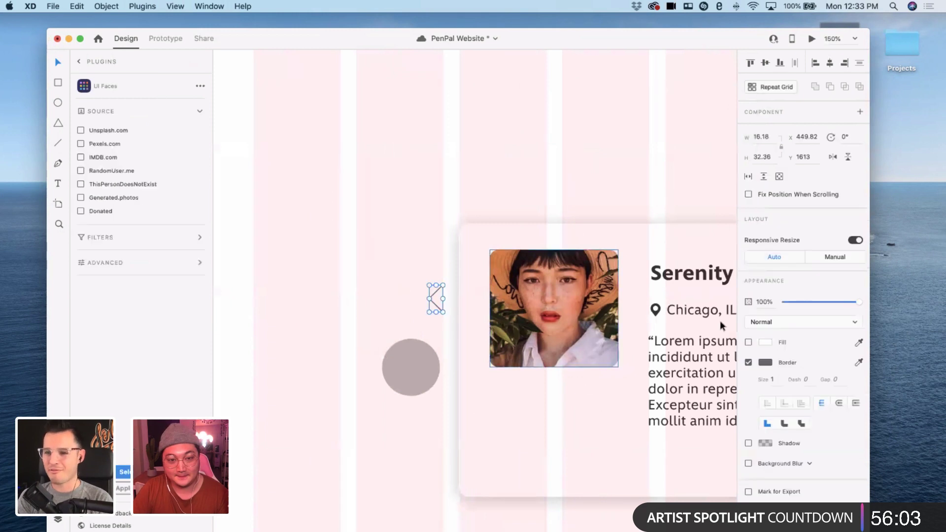
{"action": "left_click", "coordinate": [836, 405]}
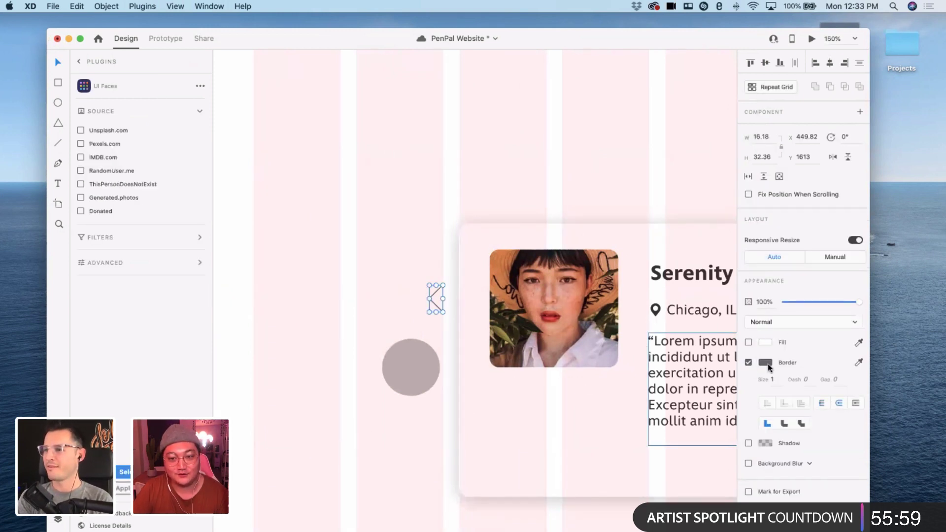
{"action": "left_click", "coordinate": [772, 379]}
{"action": "type", "text": "4"}
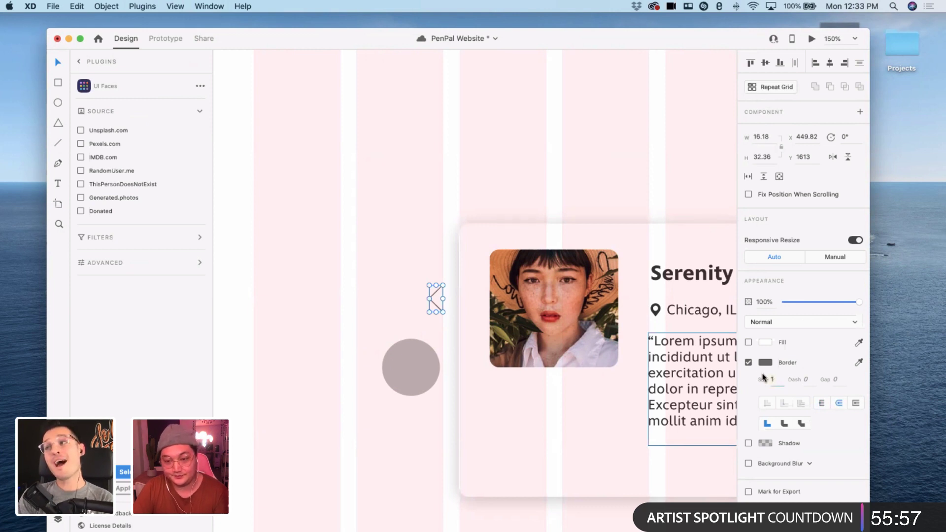
{"action": "key", "text": "Return"}
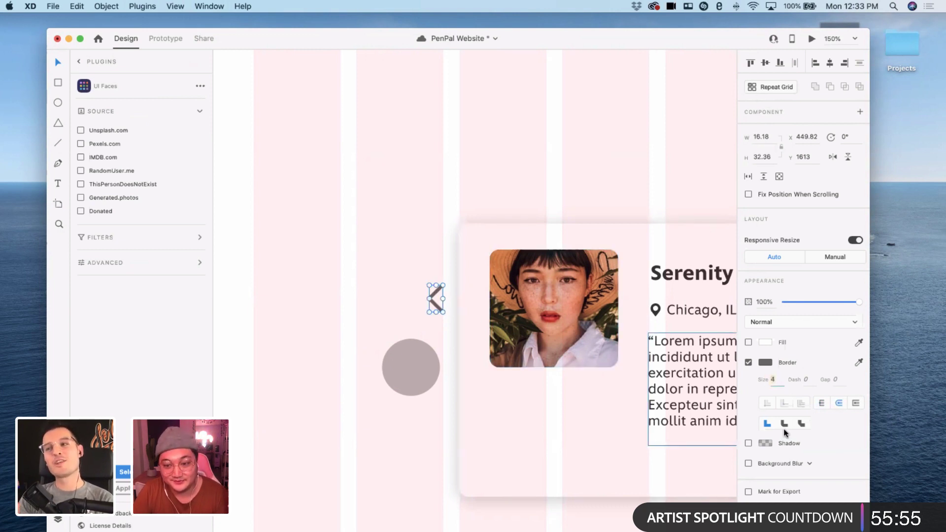
- Move the chevron into the middle of the grey circle to the left of the testimonial card
{"action": "left_click", "coordinate": [384, 322]}
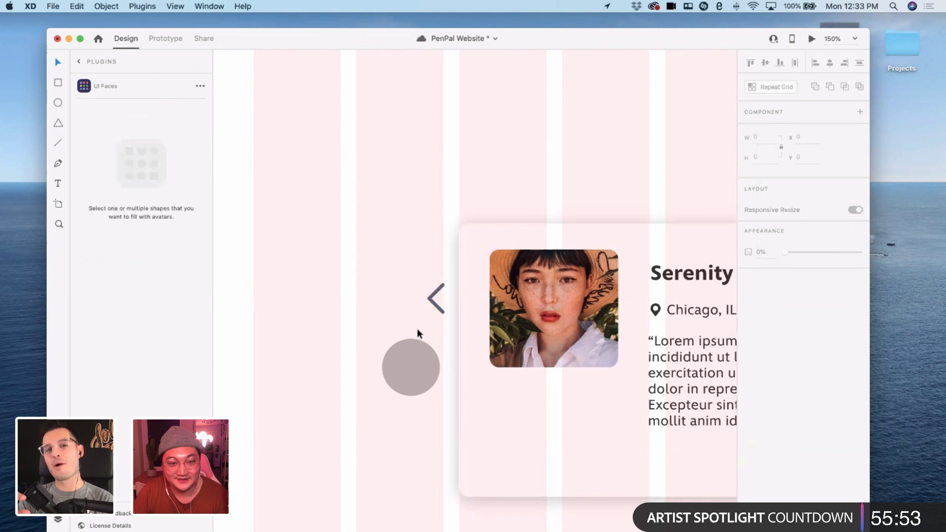
{"action": "left_click_drag", "start_coordinate": [433, 302], "coordinate": [405, 362]}
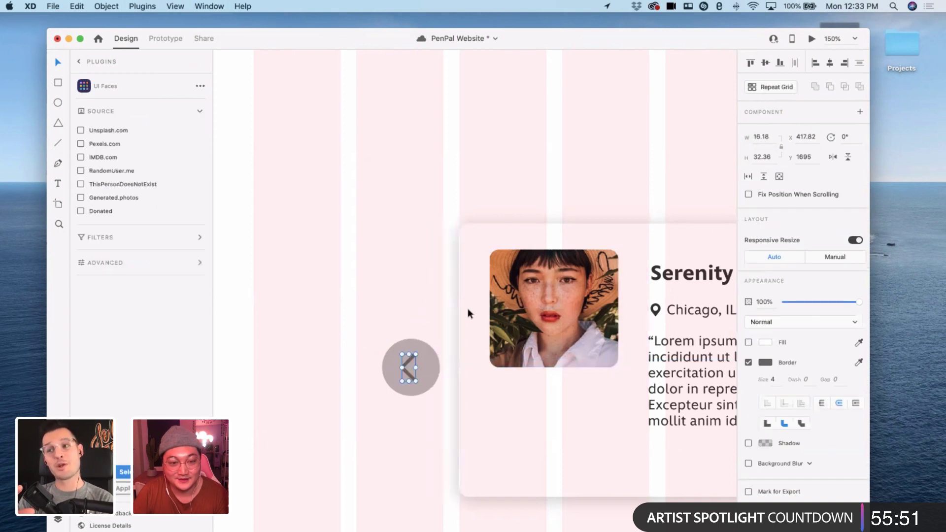
{"action": "left_click", "coordinate": [465, 274]}
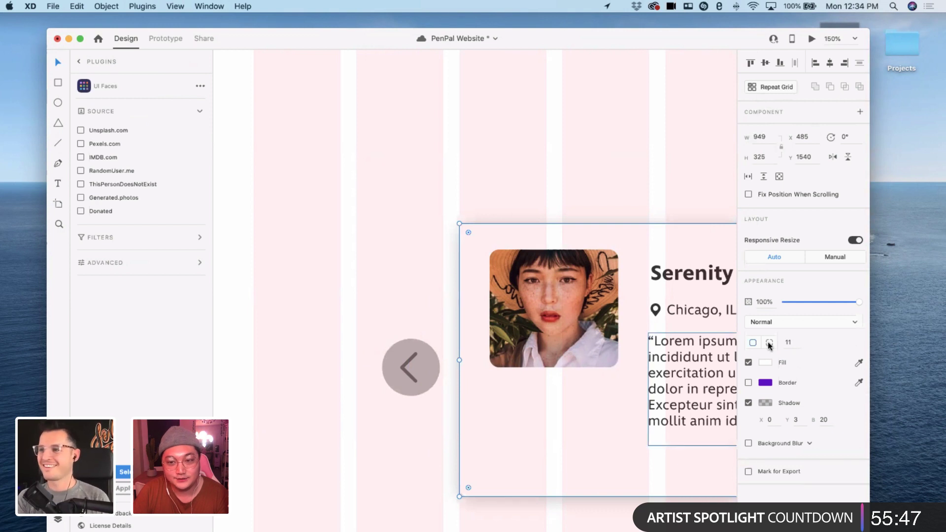
- Set the corner radius of both the testimonial card and its portrait to 6
{"action": "left_click_drag", "start_coordinate": [789, 342], "coordinate": [754, 342]}
{"action": "left_click", "coordinate": [610, 314]}
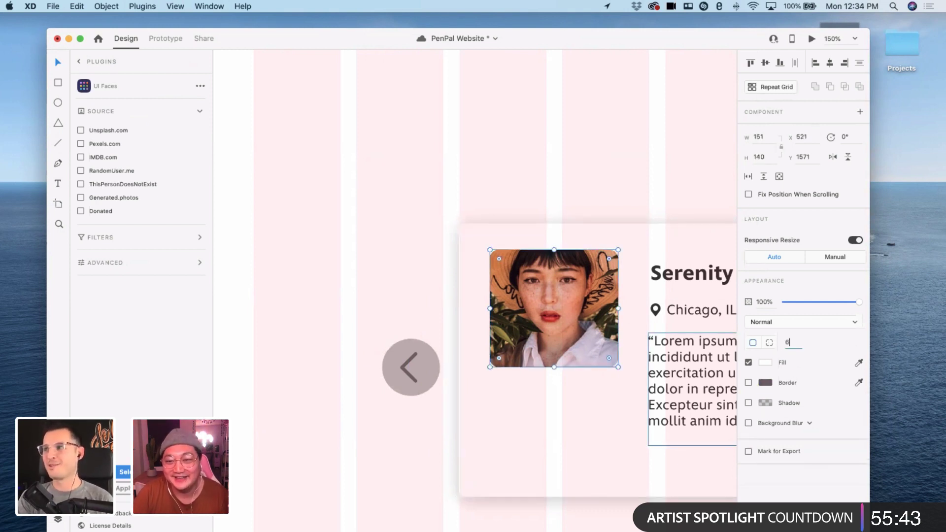
{"action": "left_click", "coordinate": [461, 240]}
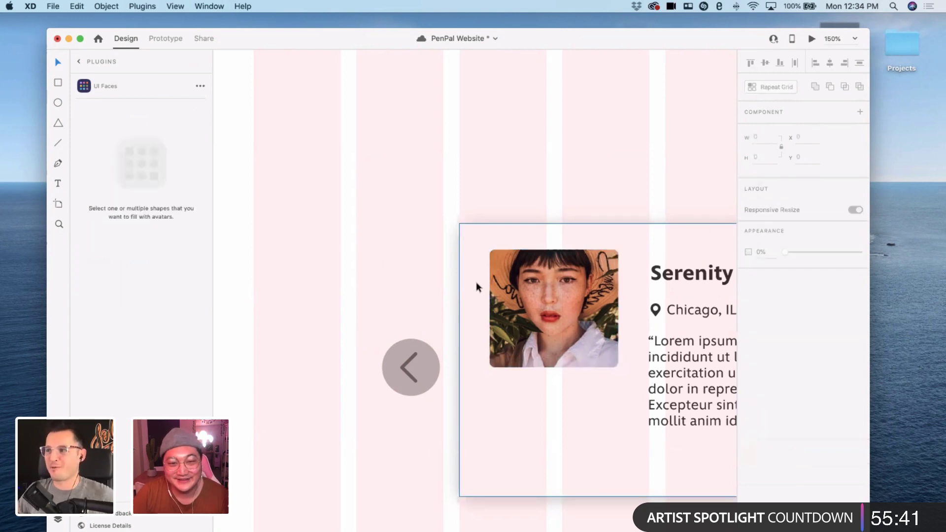
{"action": "left_click", "coordinate": [482, 282]}
{"action": "left_click_drag", "start_coordinate": [458, 359], "coordinate": [458, 361]}
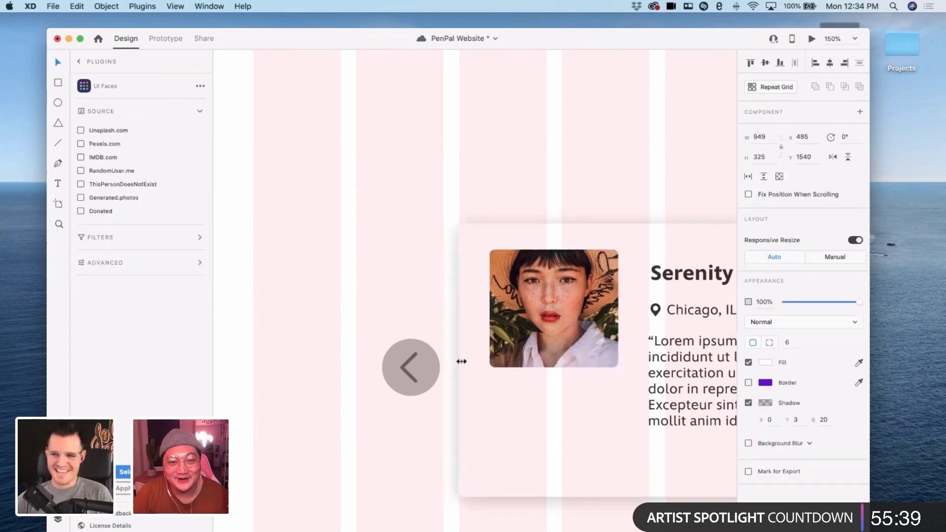
- Delete the grey circle behind the chevron to the left of the testimonial card
{"action": "scroll", "coordinate": [446, 314], "scroll_direction": "right", "scroll_amount": 10}
{"action": "scroll", "coordinate": [446, 316], "scroll_direction": "right", "scroll_amount": 3}
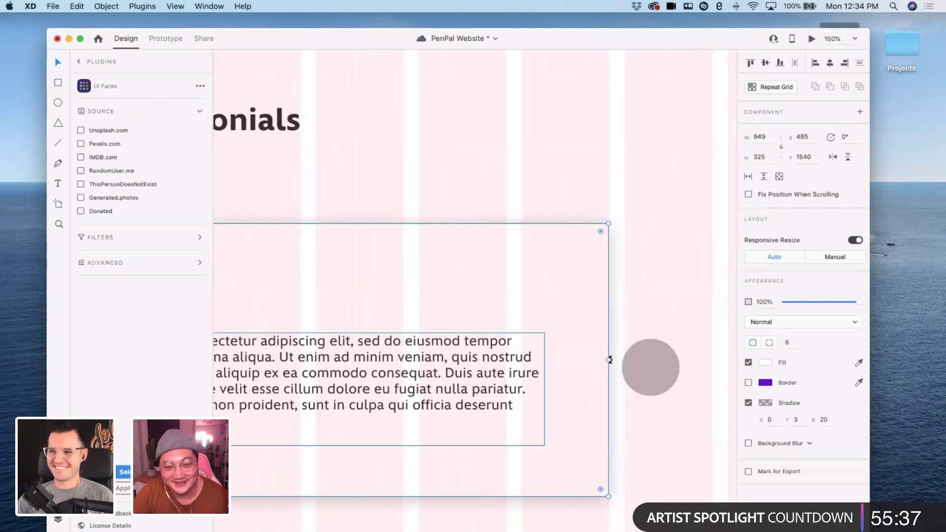
{"action": "scroll", "coordinate": [600, 359], "scroll_direction": "left", "scroll_amount": 10}
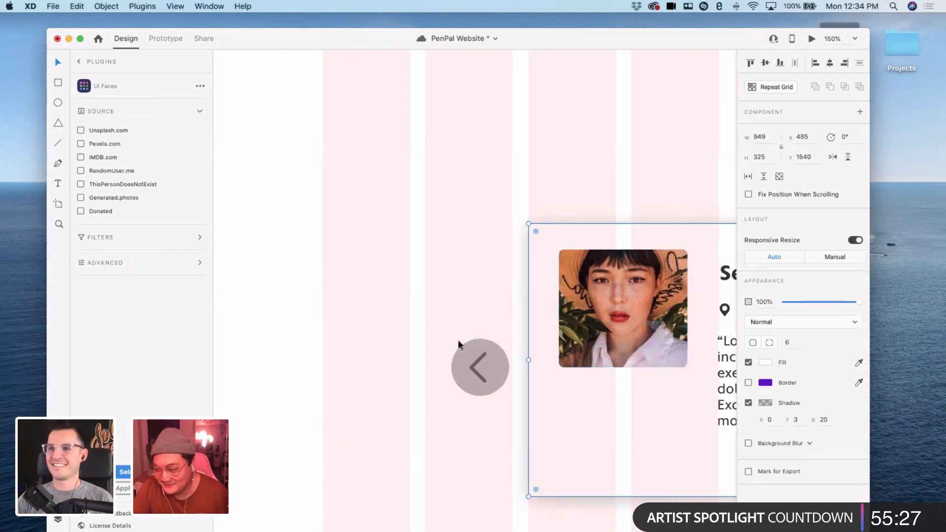
{"action": "left_click", "coordinate": [469, 346]}
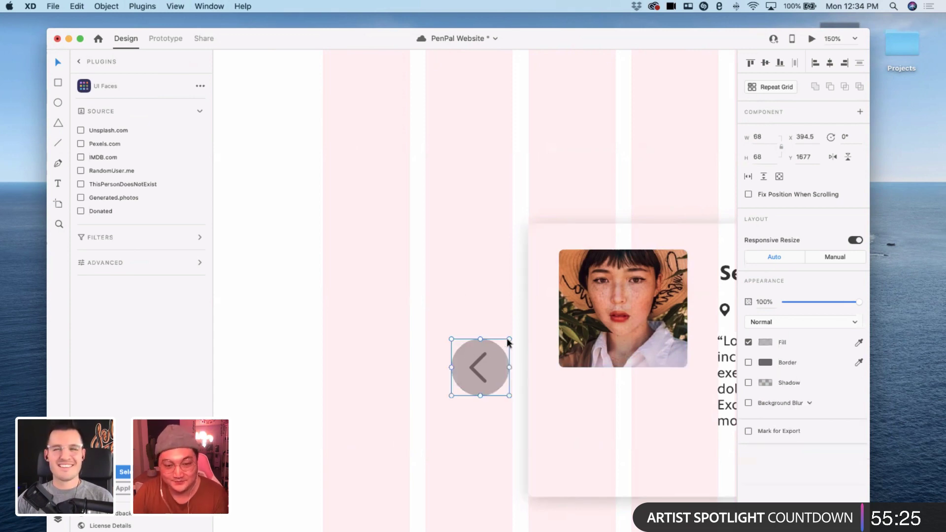
{"action": "key", "text": "Delete"}
{"action": "scroll", "coordinate": [480, 365], "scroll_direction": "right", "scroll_amount": 15}
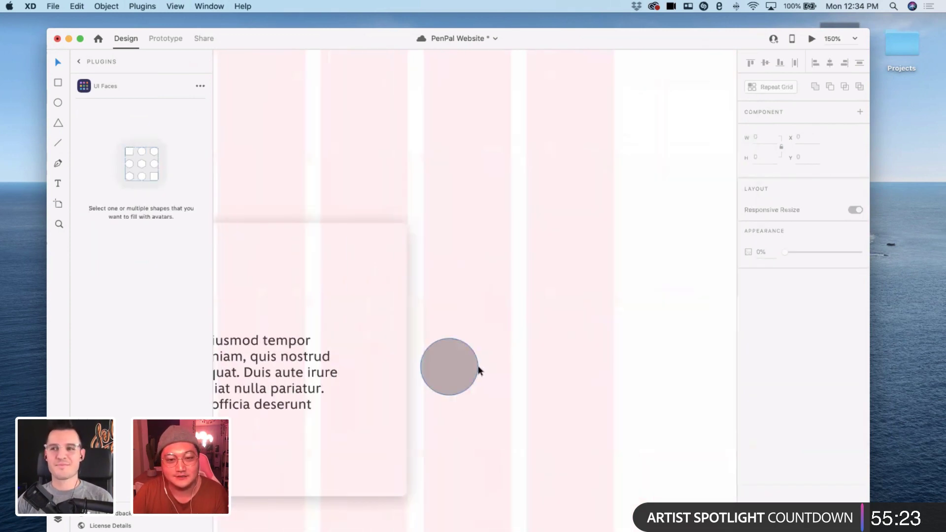
- Move the chevron closer to the testimonial card's left edge, at X 448.82 against the edge of the adjacent grid column
{"action": "scroll", "coordinate": [480, 370], "scroll_direction": "left", "scroll_amount": 20}
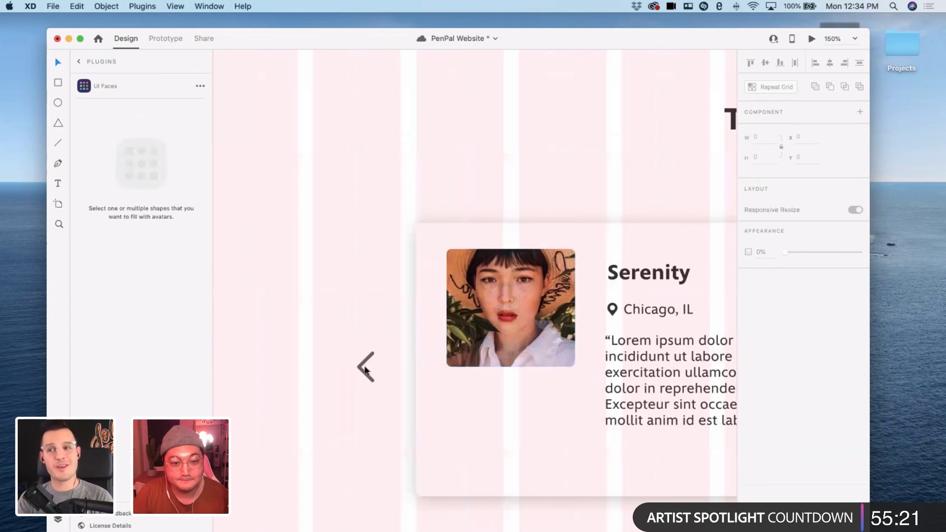
{"action": "left_click_drag", "start_coordinate": [373, 370], "coordinate": [381, 364]}
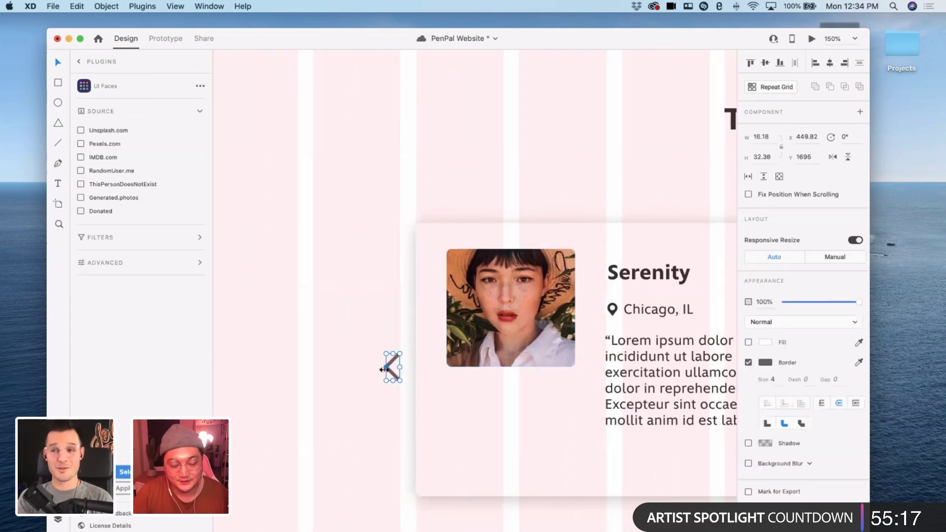
{"action": "left_click", "coordinate": [358, 301]}
{"action": "scroll", "coordinate": [399, 389], "scroll_direction": "right", "scroll_amount": 2}
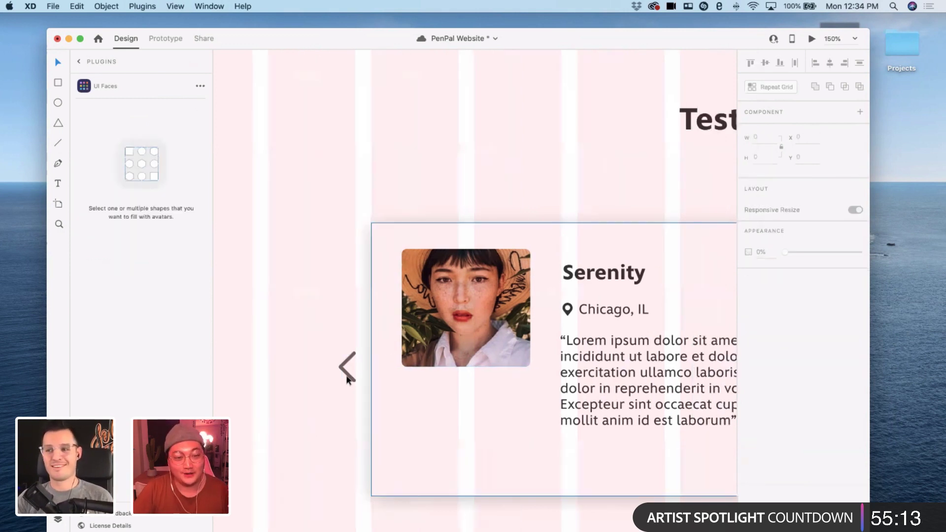
{"action": "left_click", "coordinate": [347, 367]}
- Set the Y offset of the testimonial card's shadow to 0
{"action": "left_click", "coordinate": [400, 407]}
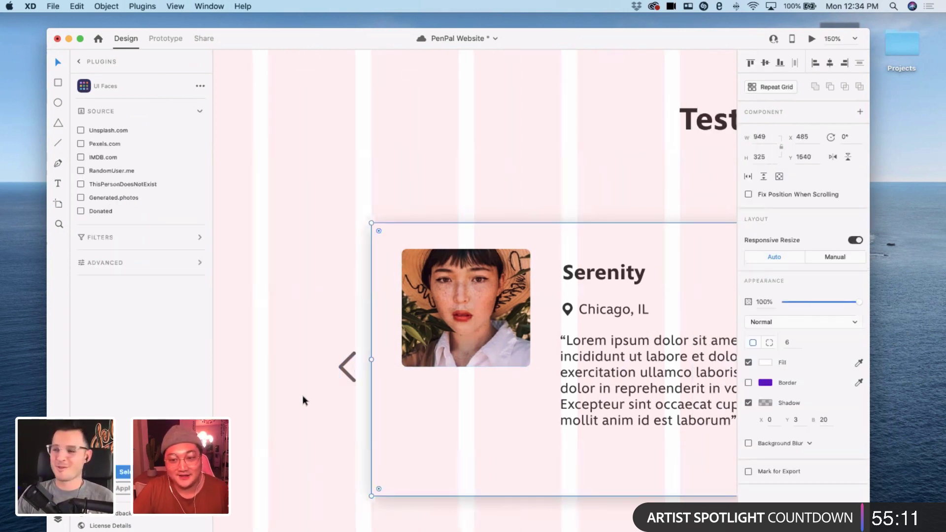
{"action": "left_click", "coordinate": [799, 421]}
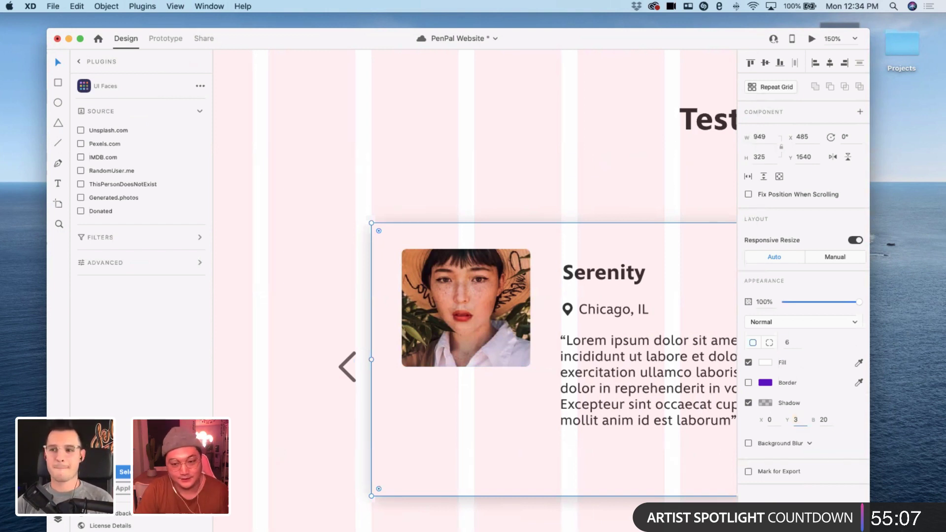
{"action": "type", "text": "0"}
{"action": "key", "text": "Return"}
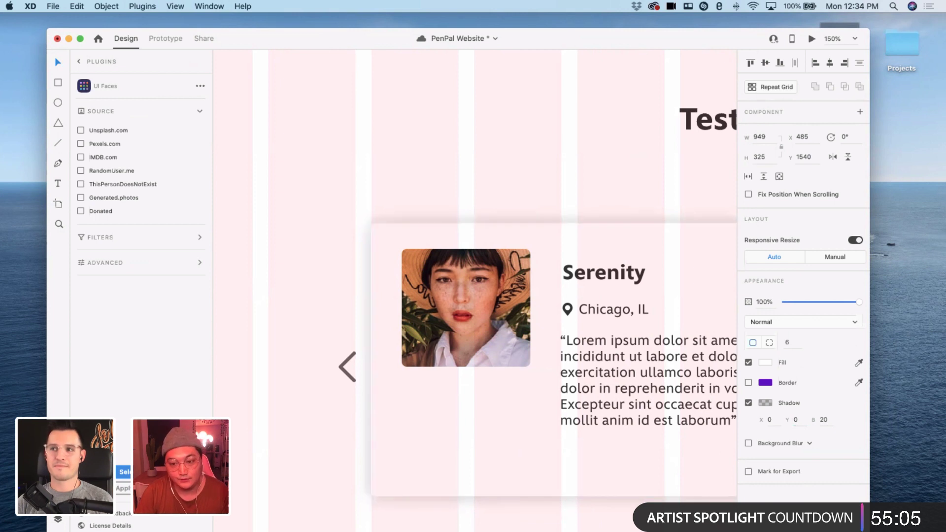
- Inspect the blur, colour and opacity settings of the testimonial card's shadow
{"action": "left_click", "coordinate": [824, 422]}
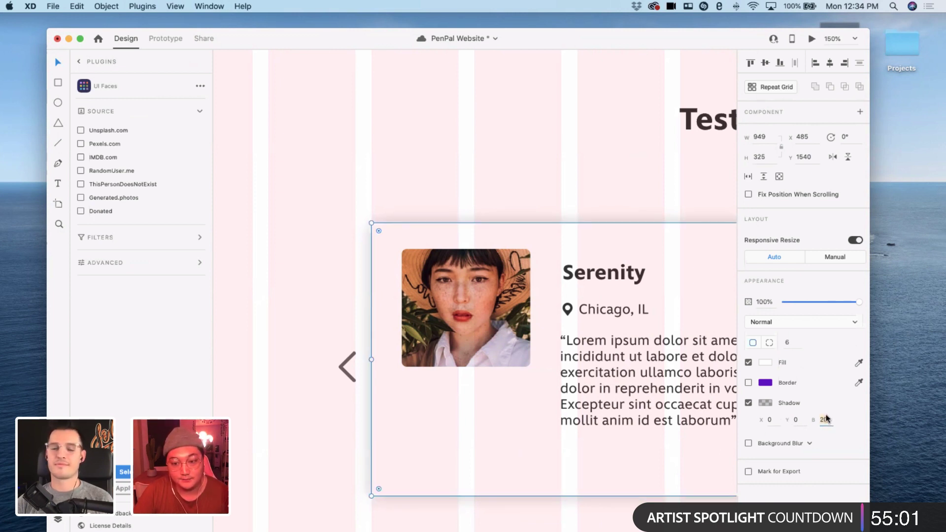
{"action": "left_click", "coordinate": [766, 404]}
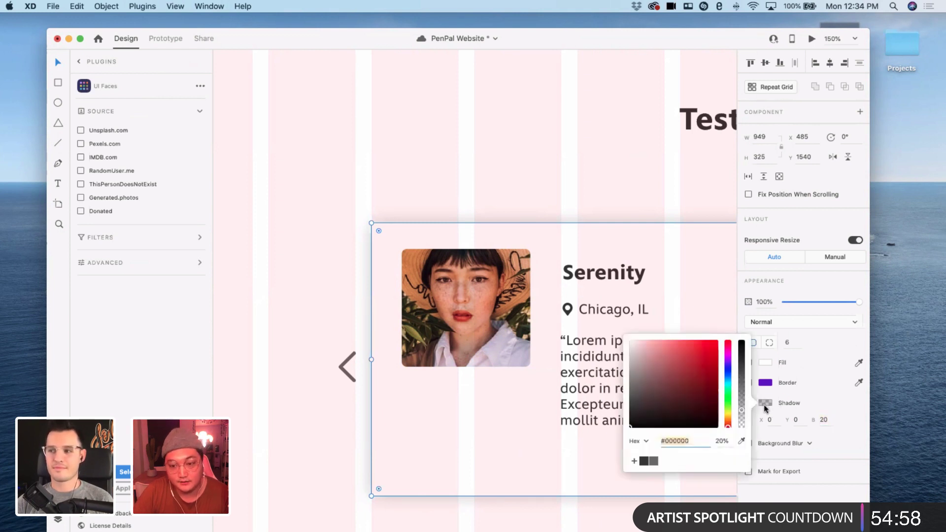
{"action": "left_click", "coordinate": [722, 441]}
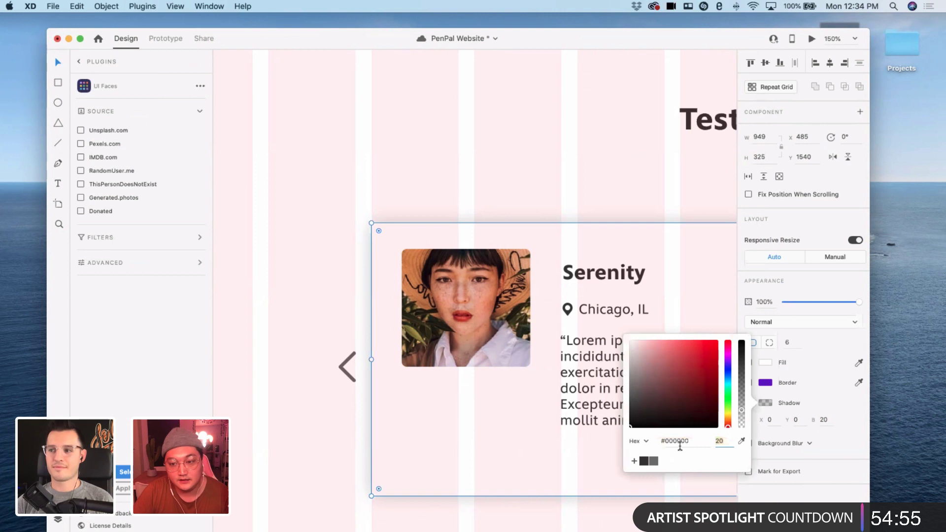
{"action": "left_click", "coordinate": [334, 309]}
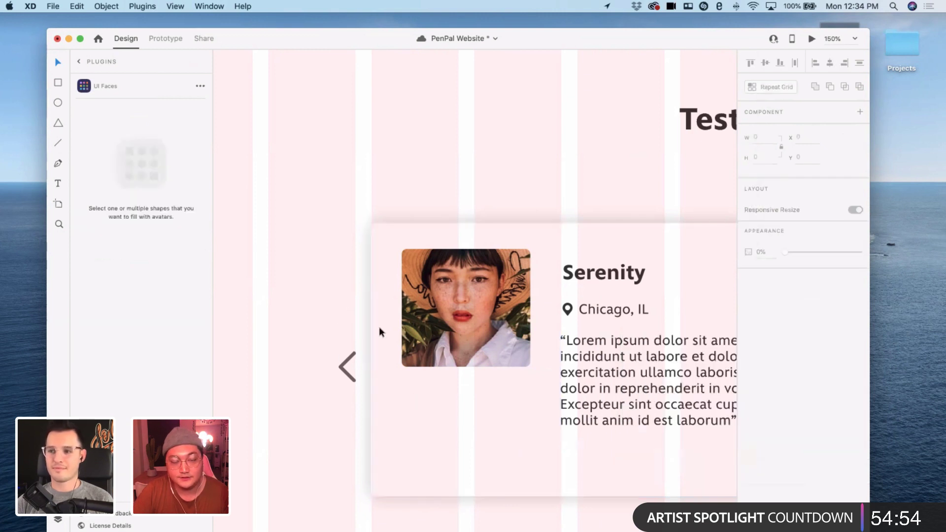
{"action": "left_click", "coordinate": [373, 359]}
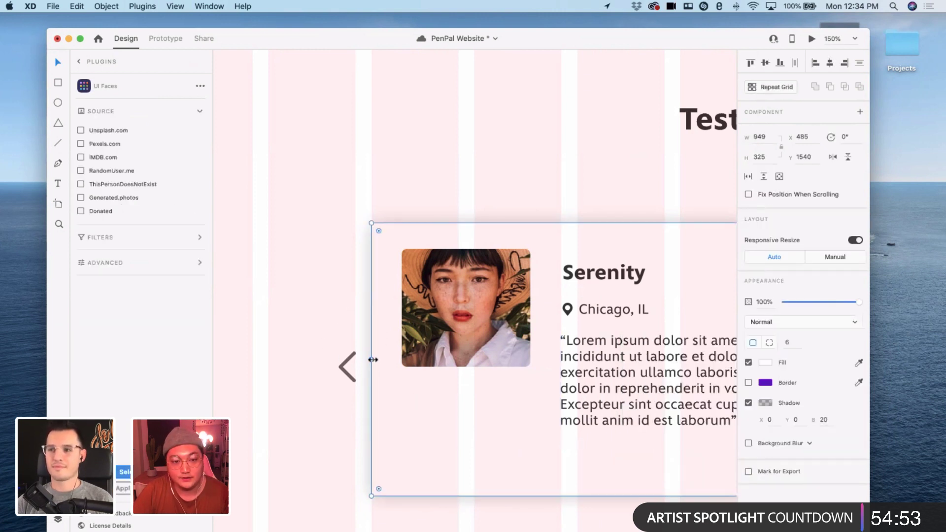
{"action": "left_click", "coordinate": [303, 274]}
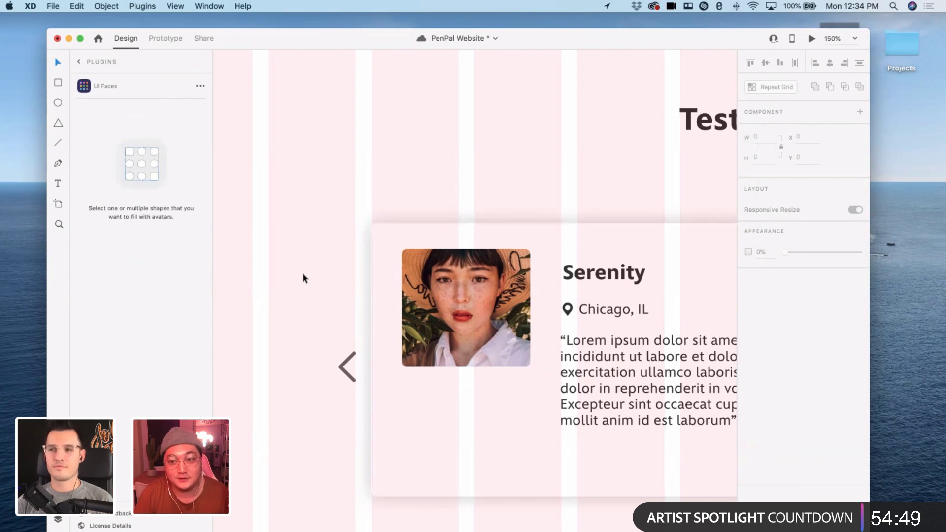
- Replace the grey circle to the right of the testimonial card with a copy of the left chevron, placed just beyond the card's edge
{"action": "left_click", "coordinate": [347, 365]}
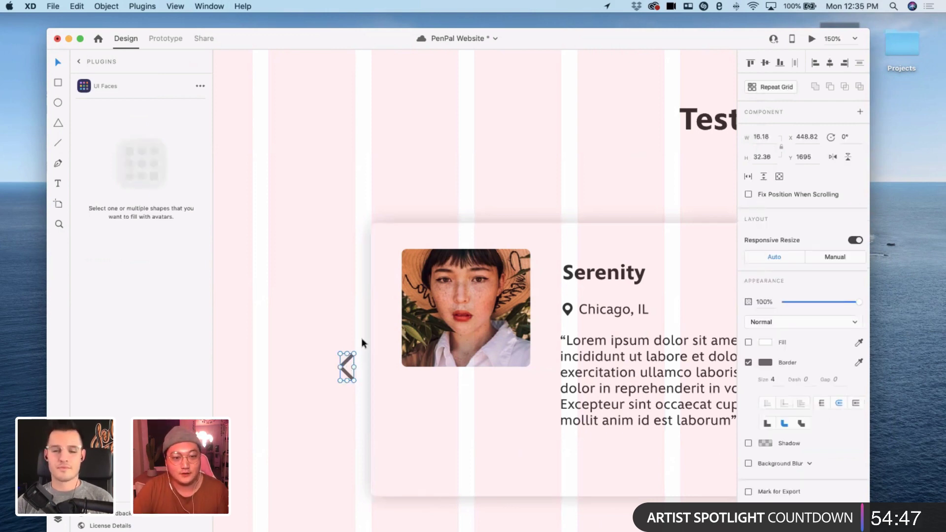
{"action": "scroll", "coordinate": [379, 337], "scroll_direction": "right", "scroll_amount": 15}
{"action": "scroll", "coordinate": [414, 353], "scroll_direction": "left", "scroll_amount": 4}
{"action": "left_click", "coordinate": [456, 363]}
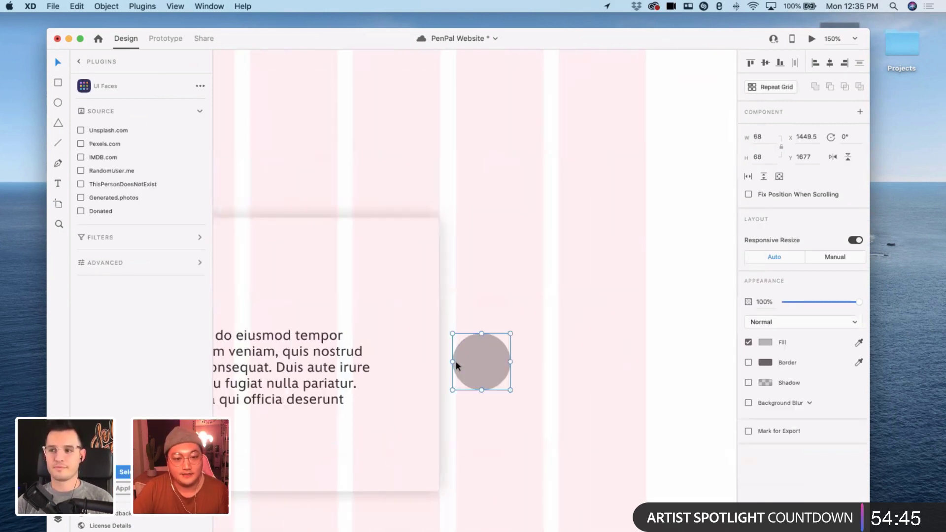
{"action": "key", "text": "Delete"}
{"action": "key", "text": "super+v"}
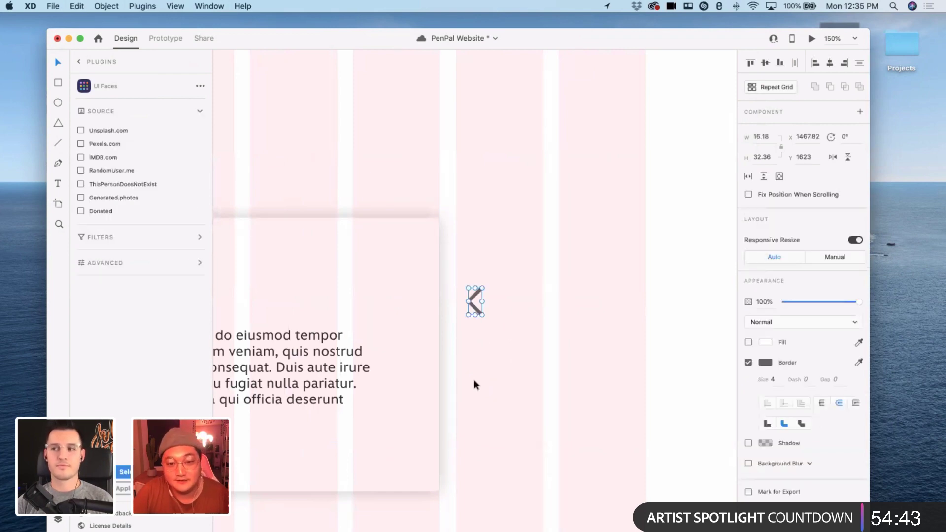
{"action": "left_click_drag", "start_coordinate": [477, 313], "coordinate": [464, 371]}
- Flip the copied chevron horizontally so it points right, away from the testimonial card
{"action": "key", "text": "super+1"}
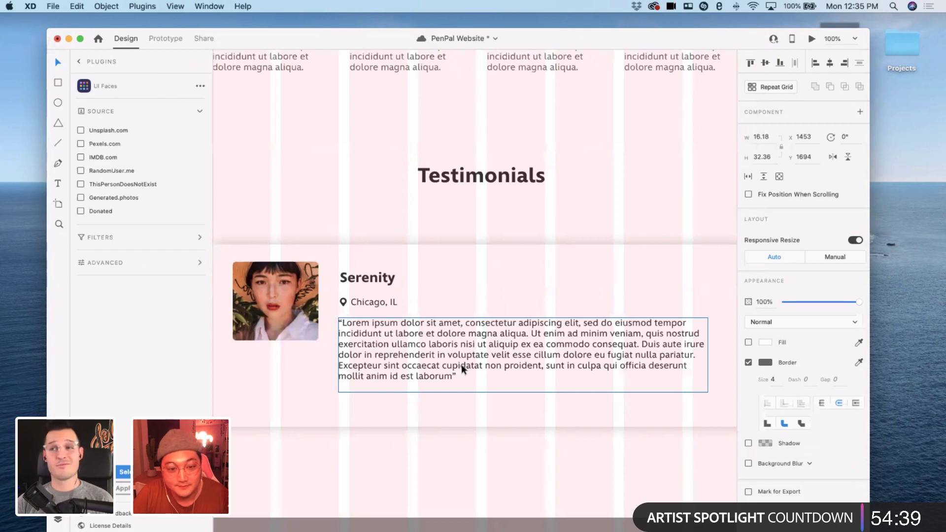
{"action": "scroll", "coordinate": [464, 370], "scroll_direction": "left", "scroll_amount": 3}
{"action": "scroll", "coordinate": [395, 346], "scroll_direction": "right", "scroll_amount": 6}
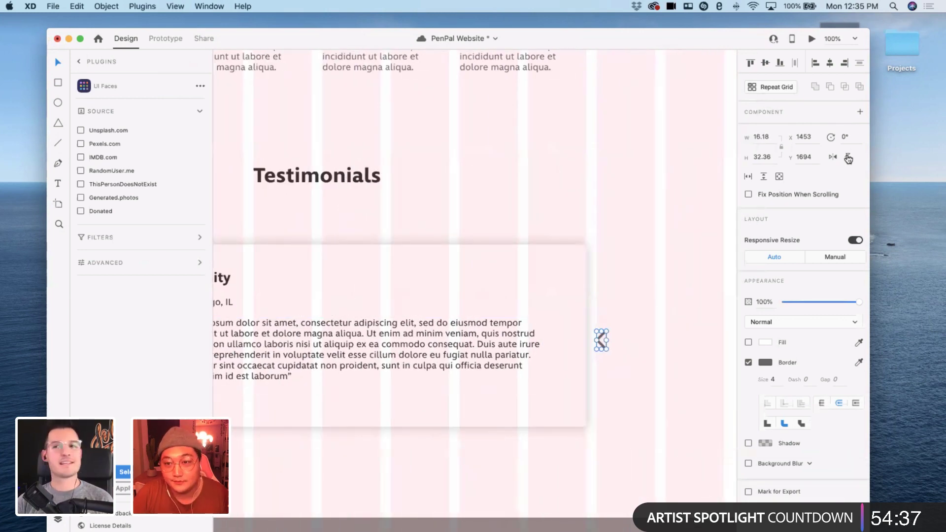
{"action": "left_click", "coordinate": [833, 156]}
{"action": "left_click", "coordinate": [622, 297]}
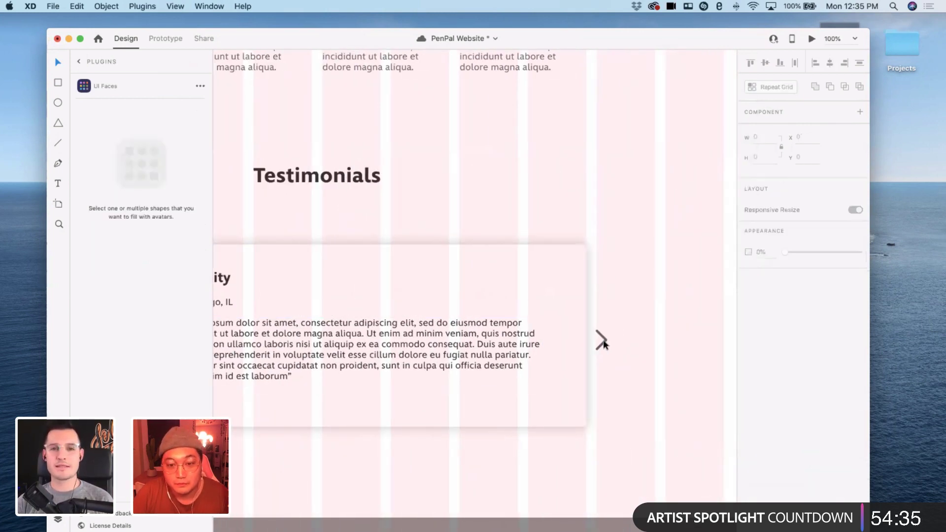
- Nudge the right-pointing chevron to X 1456 and Y 1697, lining it up with the start of the grid column
{"action": "left_click", "coordinate": [602, 340]}
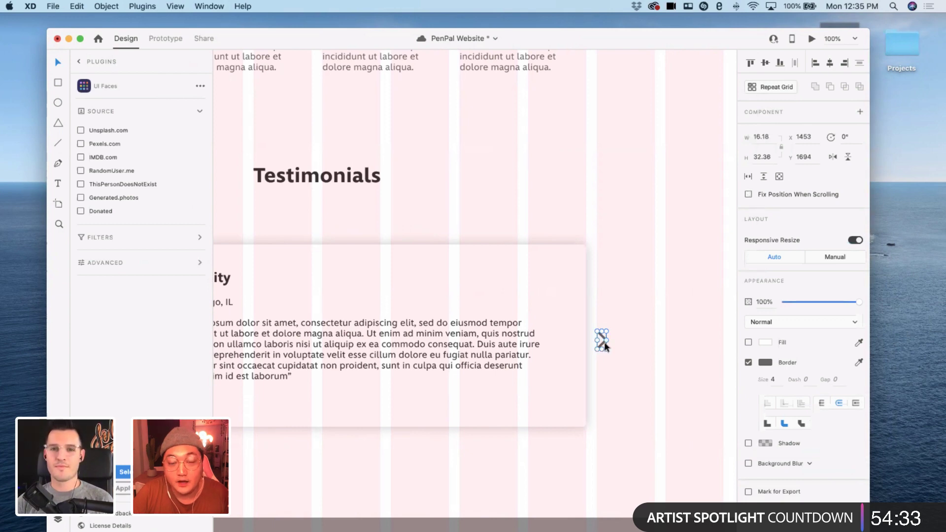
{"action": "key", "text": "super+plus"}
{"action": "key", "text": "super+plus"}
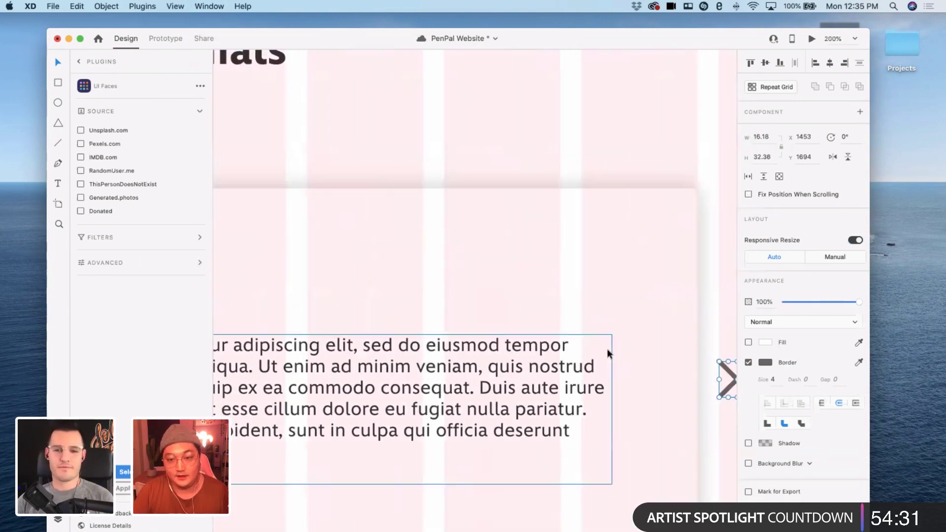
{"action": "scroll", "coordinate": [607, 348], "scroll_direction": "right", "scroll_amount": 3}
{"action": "left_click", "coordinate": [571, 327]}
{"action": "left_click", "coordinate": [572, 338]}
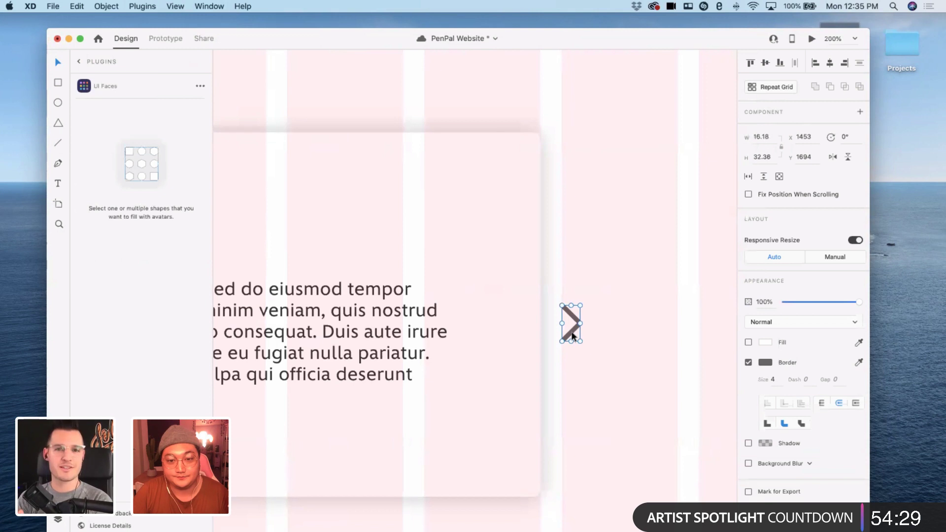
{"action": "key", "text": "Left"}
{"action": "key", "text": "Left"}
{"action": "key", "text": "Left"}
{"action": "key", "text": "Left"}
{"action": "key", "text": "Left"}
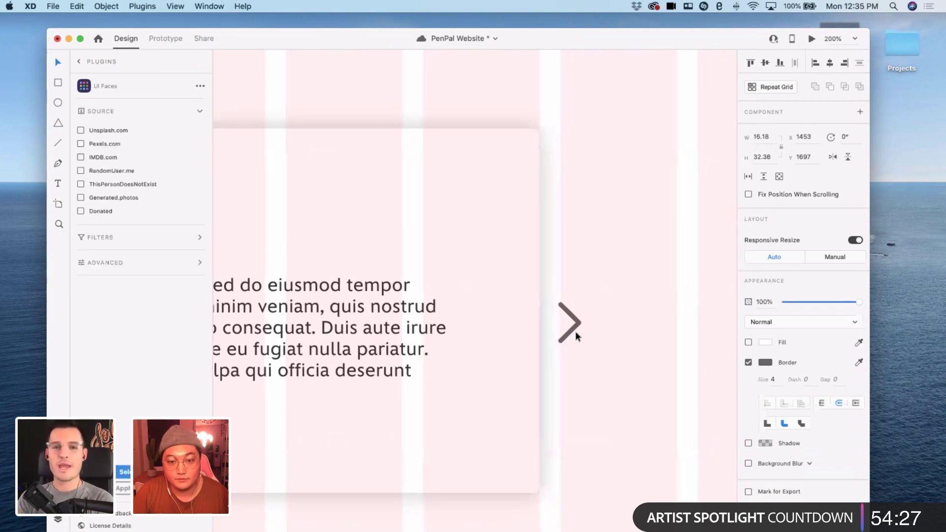
{"action": "key", "text": "Left"}
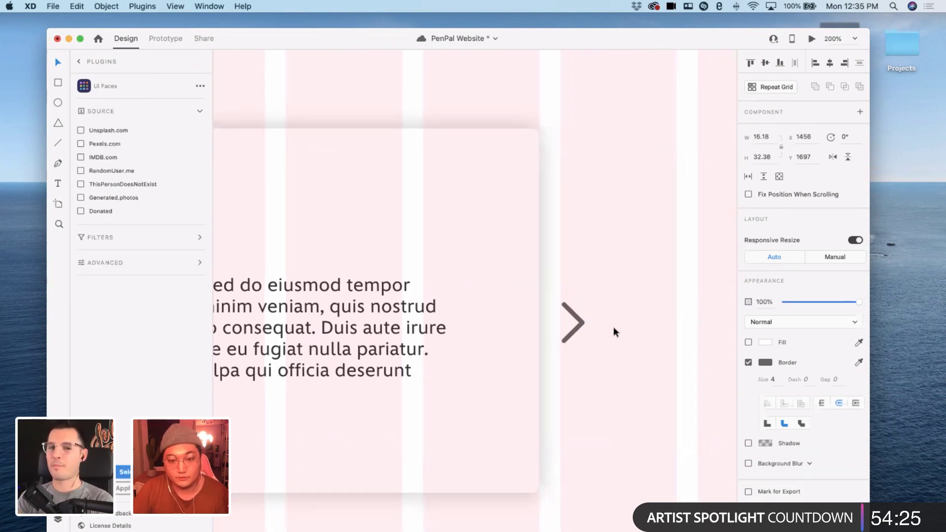
{"action": "key", "text": "Left"}
{"action": "key", "text": "Left"}
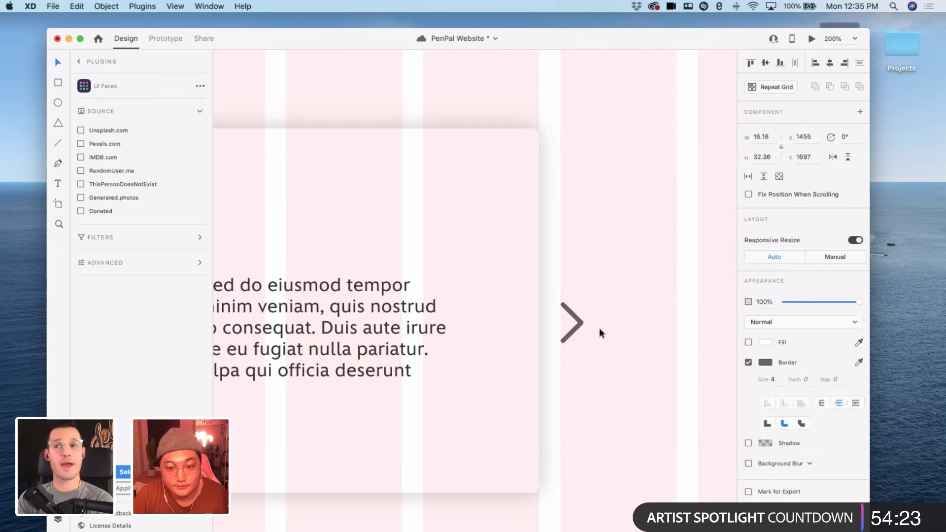
{"action": "key", "text": "Right"}
{"action": "key", "text": "Right"}
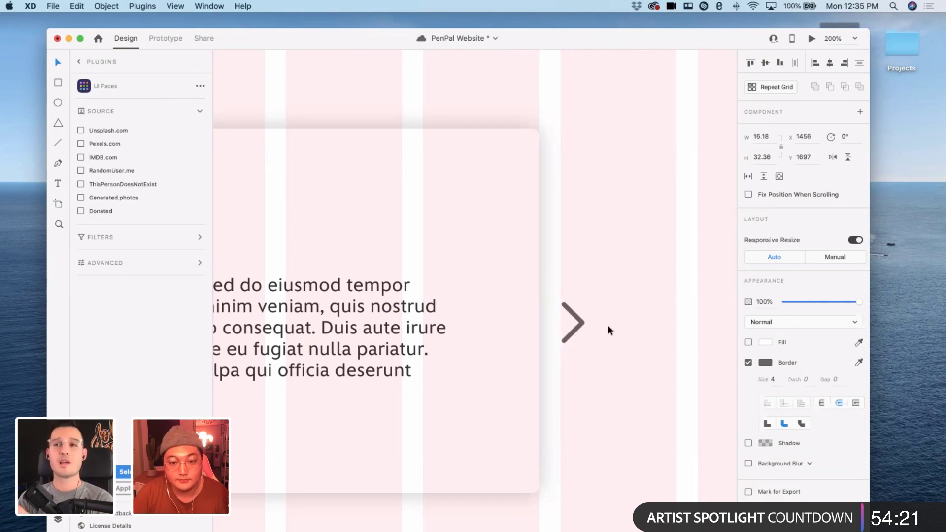
- Move the left-pointing chevron farther from the testimonial card, to X 409.82 at the same height
{"action": "scroll", "coordinate": [599, 328], "scroll_direction": "left", "scroll_amount": 10}
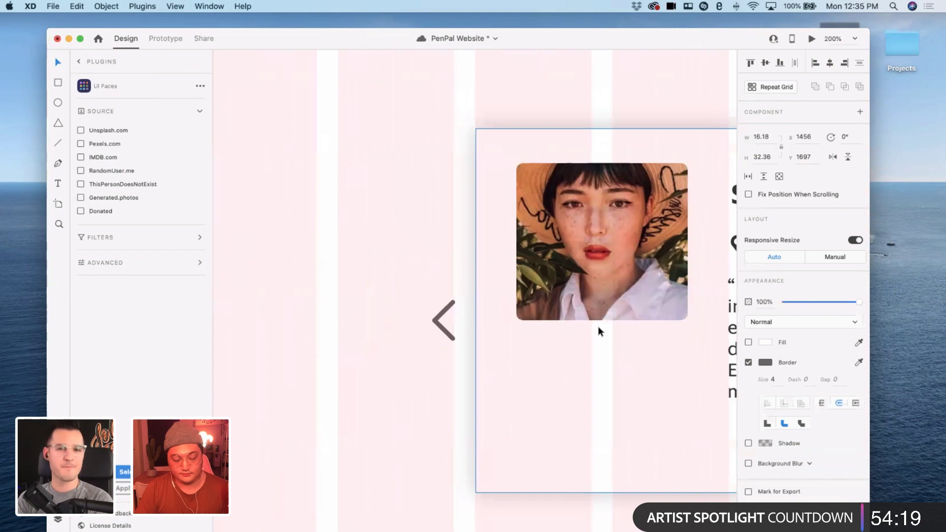
{"action": "key", "text": "super+1"}
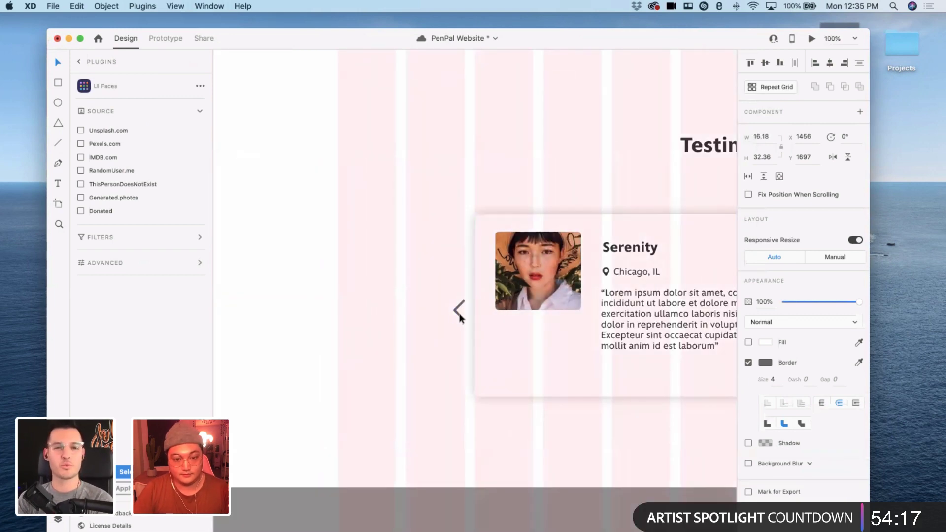
{"action": "left_click_drag", "start_coordinate": [460, 318], "coordinate": [458, 318]}
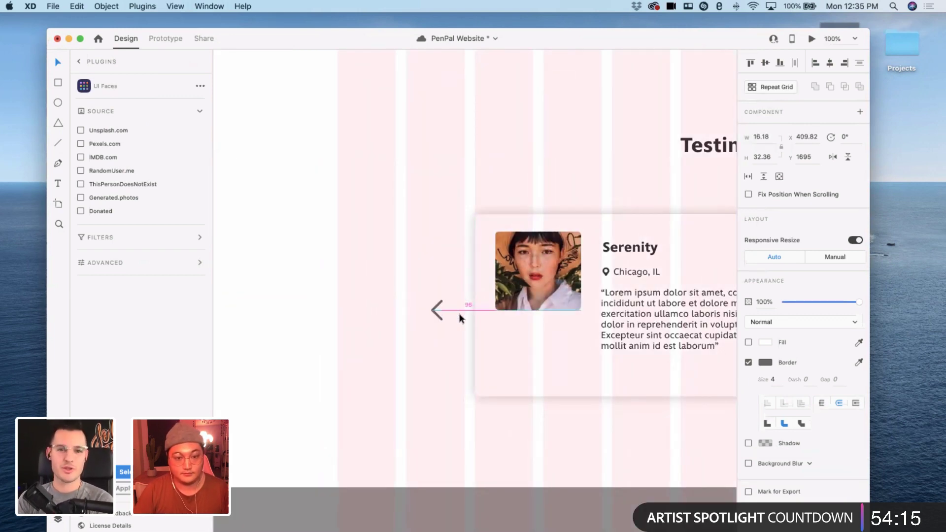
- Nudge the right-pointing chevron farther from the testimonial card, to X 1497 at the same height
{"action": "scroll", "coordinate": [489, 306], "scroll_direction": "right", "scroll_amount": 10}
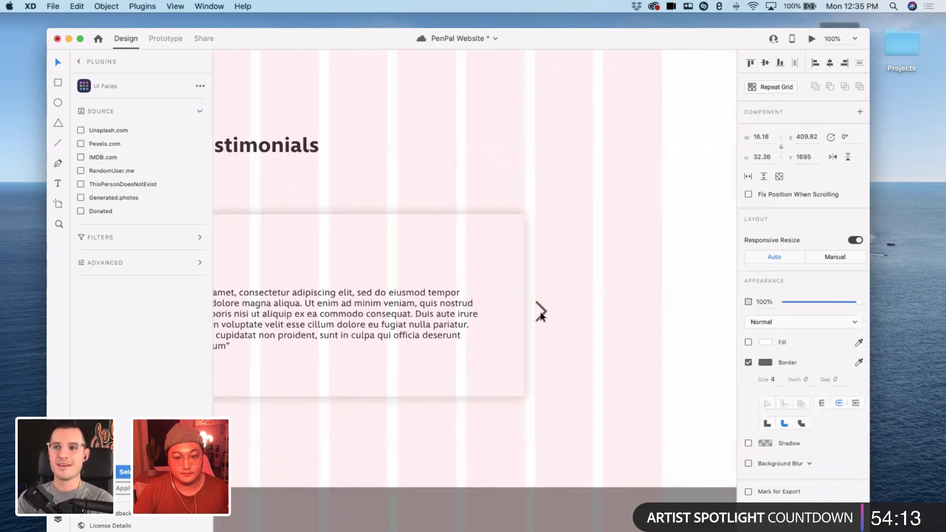
{"action": "left_click", "coordinate": [541, 314]}
{"action": "key", "text": "shift+Right"}
{"action": "key", "text": "shift+Right"}
{"action": "key", "text": "shift+Right"}
{"action": "key", "text": "shift+Right"}
{"action": "key", "text": "shift+Right"}
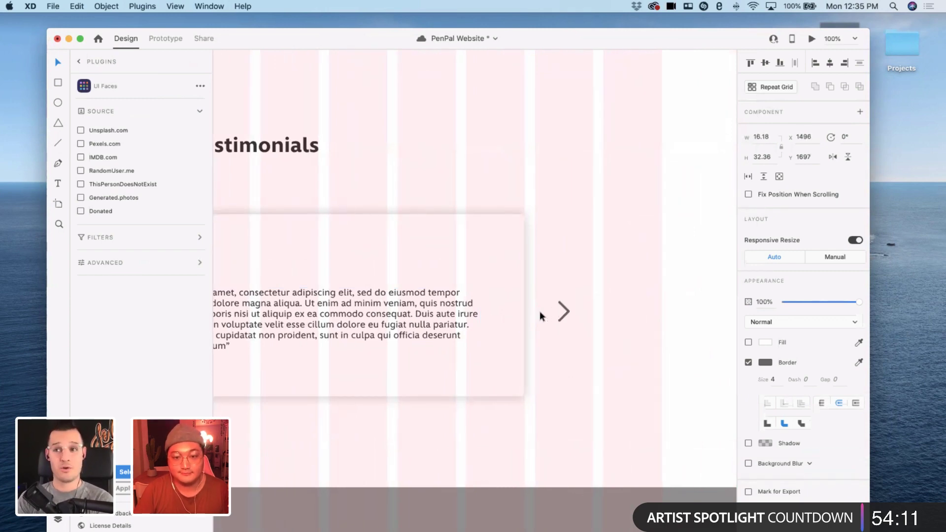
{"action": "key", "text": "Right"}
- Change the border colour of both testimonial chevrons to #CCCCCC
{"action": "scroll", "coordinate": [540, 311], "scroll_direction": "down", "scroll_amount": 3}
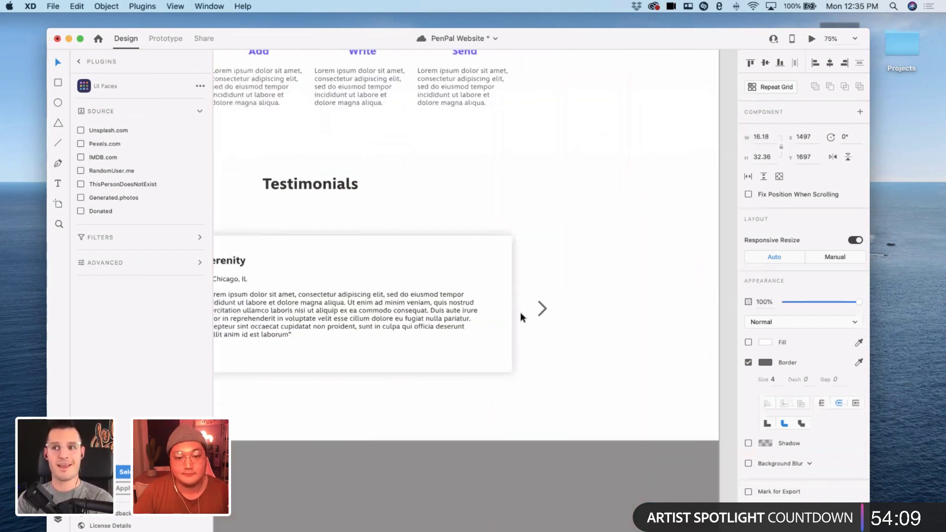
{"action": "left_click", "coordinate": [235, 377], "text": "shift"}
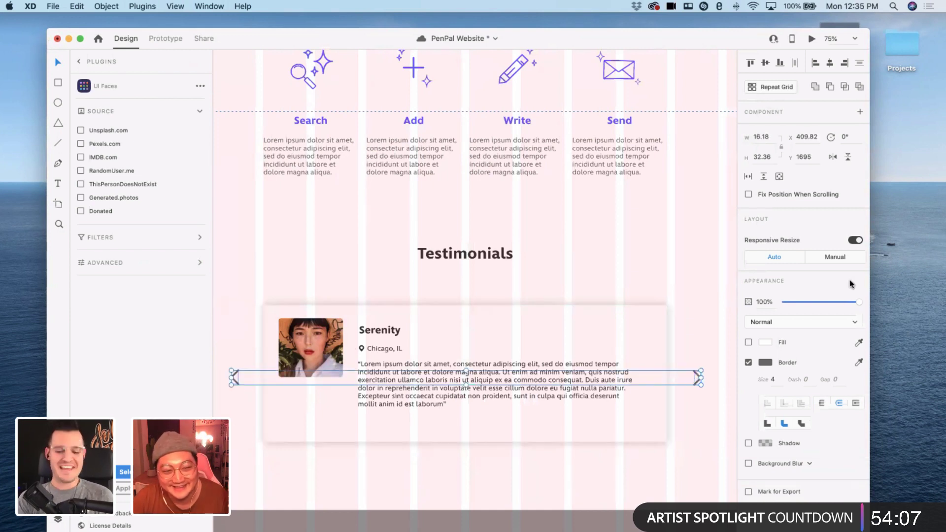
{"action": "left_click", "coordinate": [764, 363]}
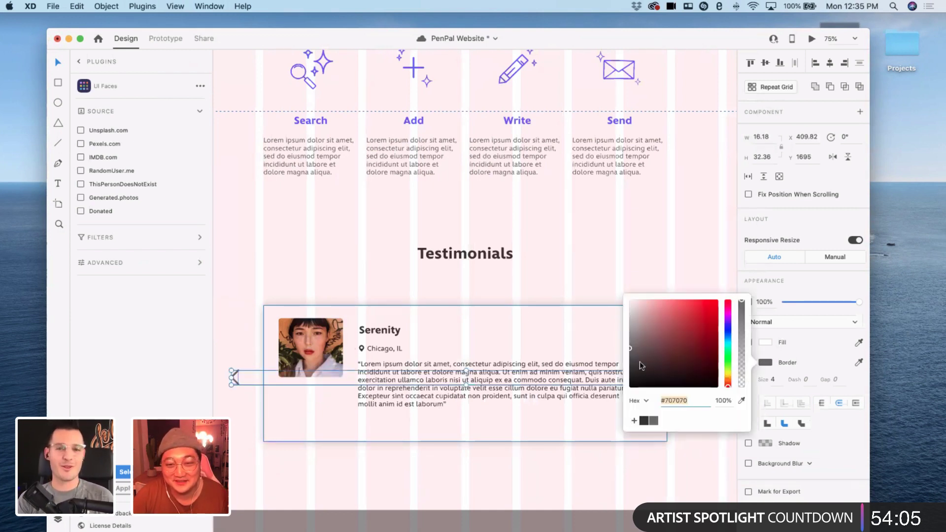
{"action": "left_click", "coordinate": [628, 320]}
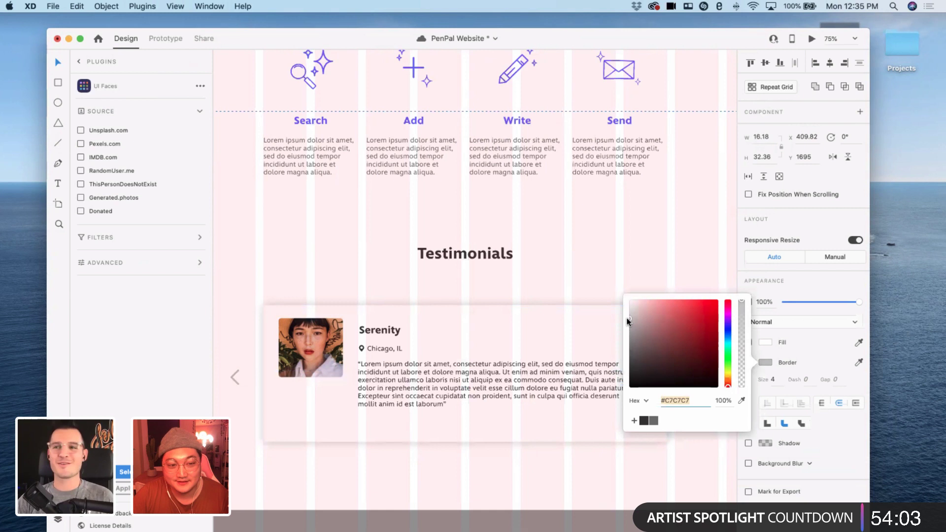
{"action": "left_click", "coordinate": [629, 318]}
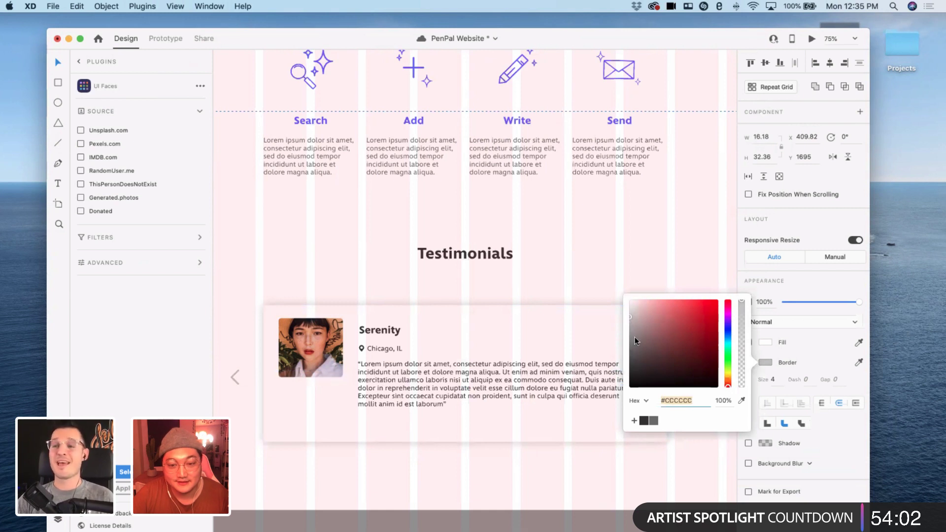
- Save the chevrons' light grey border colour as a swatch and show the document assets
{"action": "left_click", "coordinate": [634, 420]}
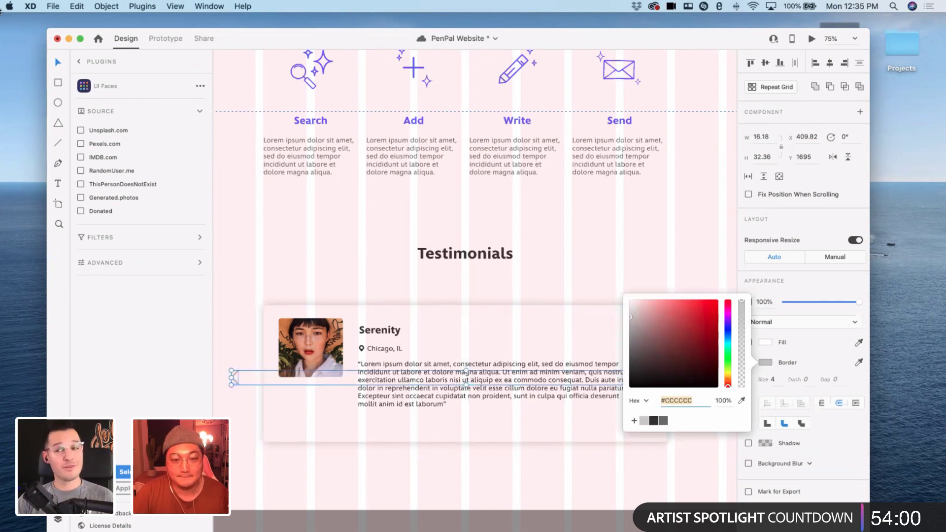
{"action": "left_click", "coordinate": [58, 519]}
{"action": "left_click", "coordinate": [58, 498]}
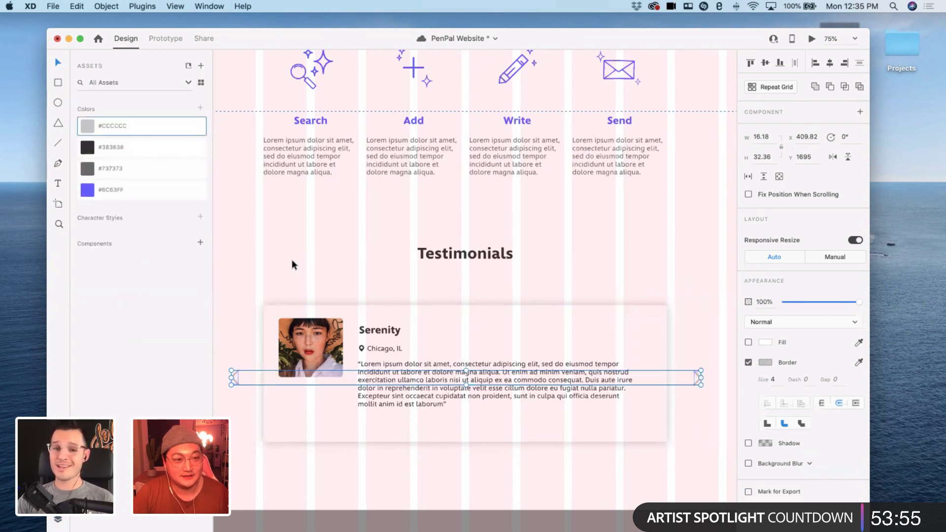
- Examine the recoloured chevrons and their spacing beside the testimonial card, with and without the layout grid
{"action": "left_click", "coordinate": [274, 259]}
{"action": "left_click", "coordinate": [236, 375]}
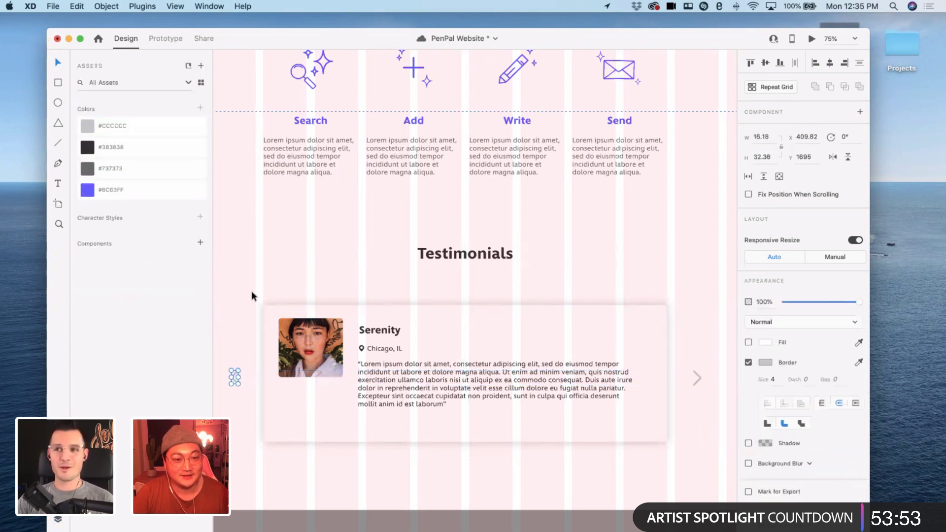
{"action": "left_click", "coordinate": [266, 292]}
{"action": "scroll", "coordinate": [286, 303], "scroll_direction": "down", "scroll_amount": 3}
{"action": "scroll", "coordinate": [286, 302], "scroll_direction": "left", "scroll_amount": 4}
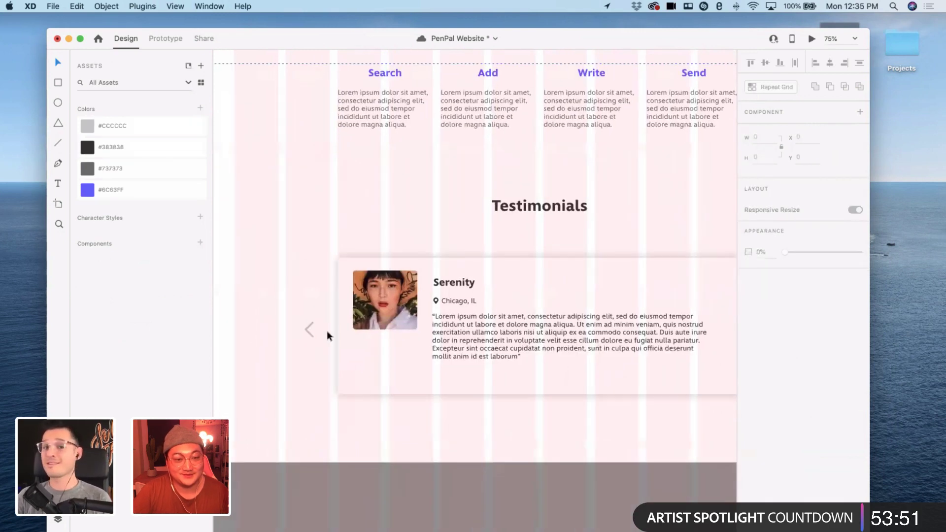
{"action": "scroll", "coordinate": [328, 332], "scroll_direction": "right", "scroll_amount": 5}
{"action": "scroll", "coordinate": [326, 331], "scroll_direction": "left", "scroll_amount": 6}
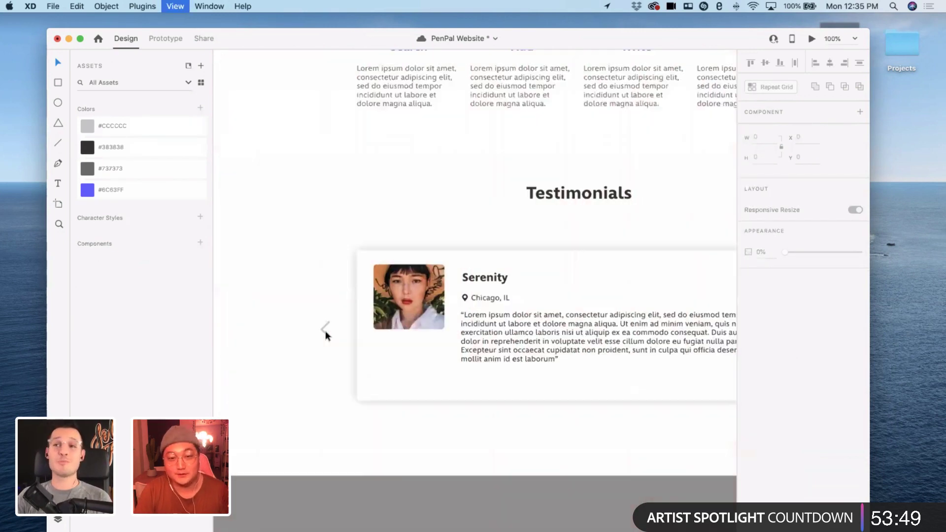
{"action": "key", "text": "super+1"}
{"action": "left_click", "coordinate": [339, 323]}
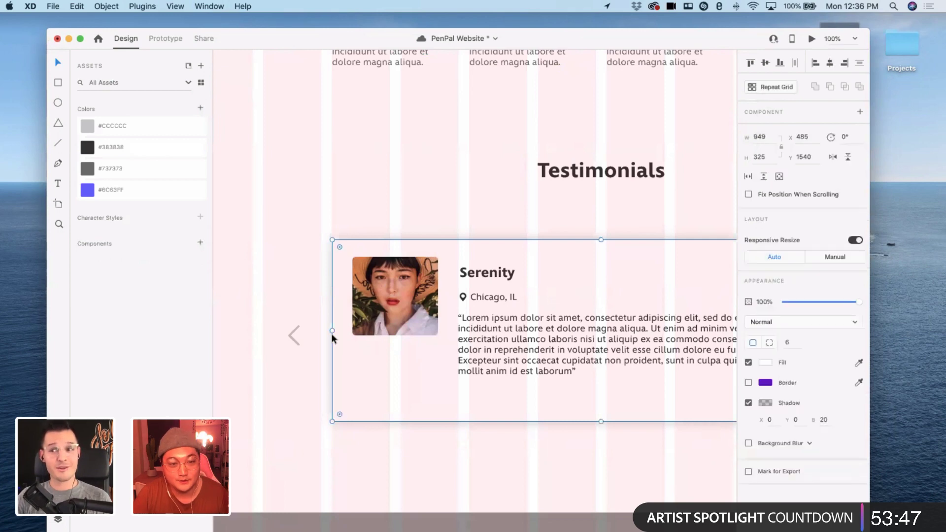
{"action": "scroll", "coordinate": [338, 327], "scroll_direction": "right", "scroll_amount": 2}
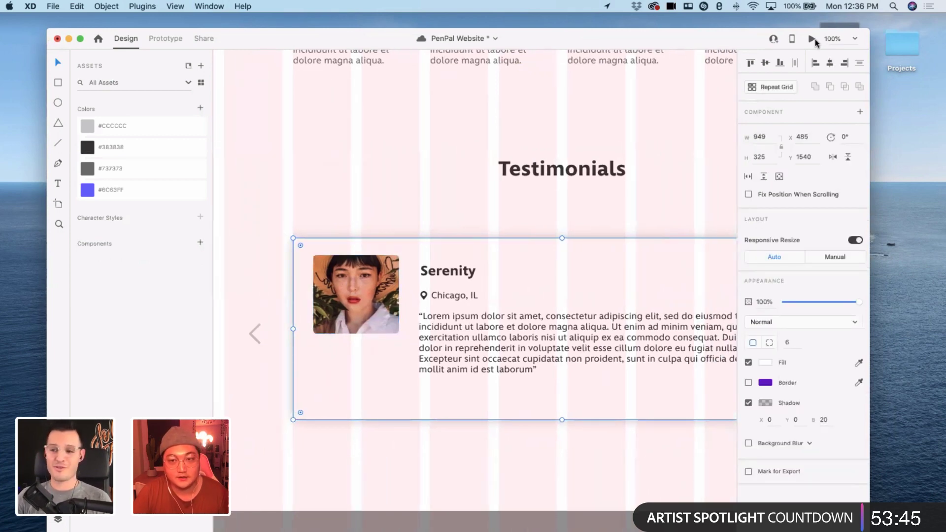
- Preview the homepage down to the testimonials section, and close the preview
{"action": "key", "text": "super+Return"}
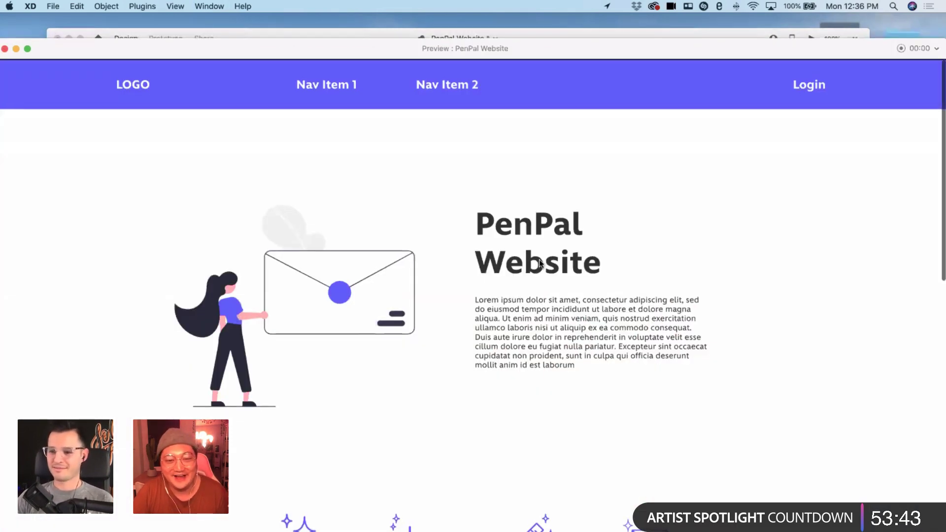
{"action": "scroll", "coordinate": [542, 263], "scroll_direction": "down", "scroll_amount": 15}
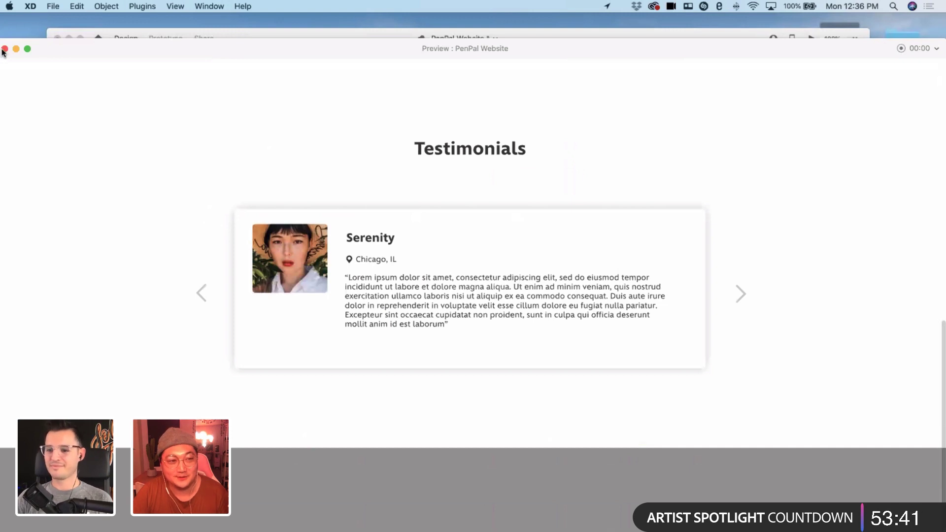
{"action": "left_click", "coordinate": [4, 48]}
{"action": "left_click", "coordinate": [270, 172]}
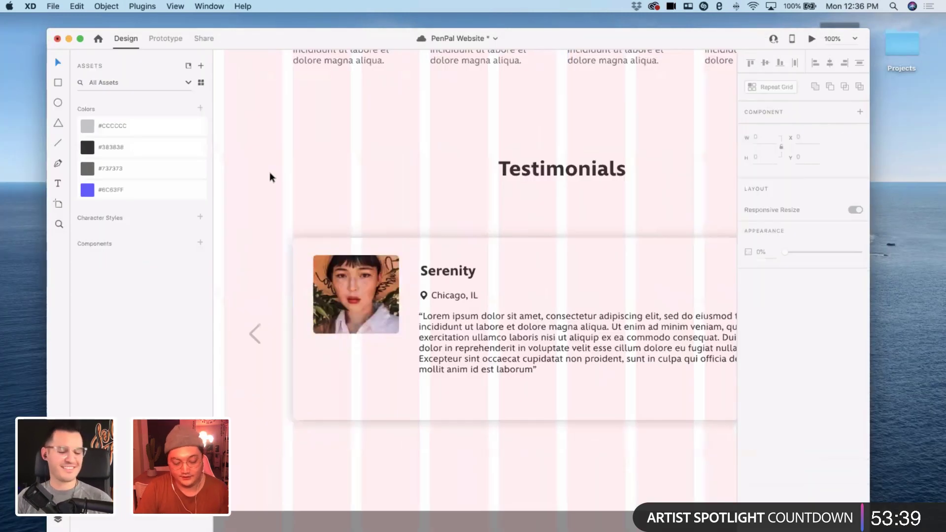
- Shorten the grey rectangle below the testimonials from its upper edge, to a height of 444 starting at Y 2066
{"action": "key", "text": "super+minus"}
{"action": "scroll", "coordinate": [346, 222], "scroll_direction": "down", "scroll_amount": 4}
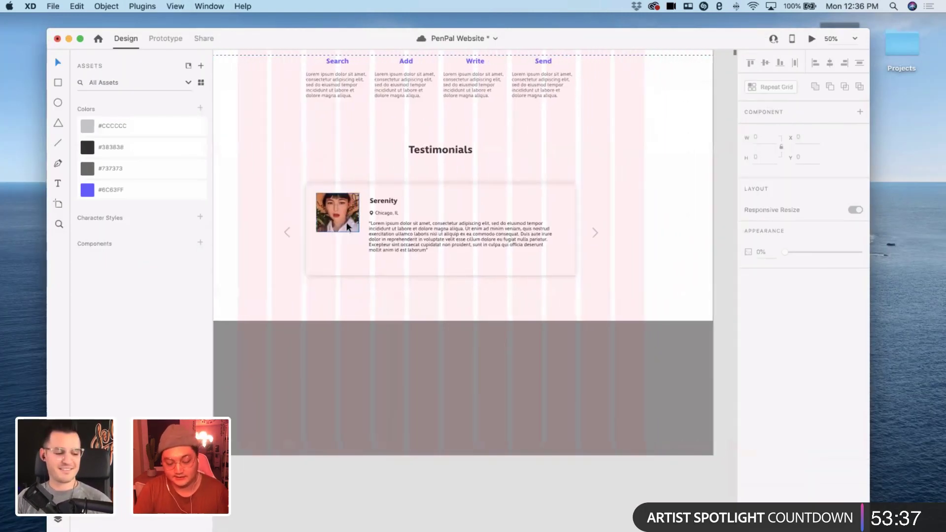
{"action": "key", "text": "super+minus"}
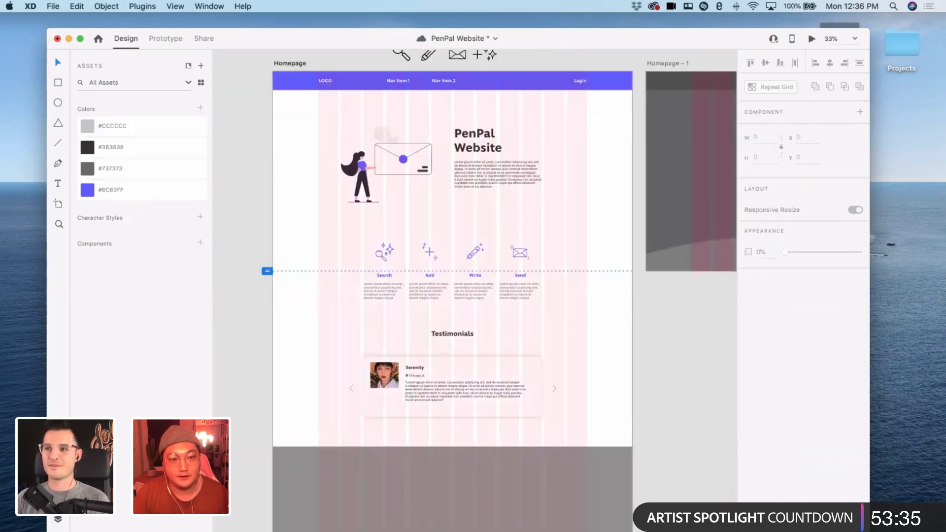
{"action": "left_click", "coordinate": [488, 502]}
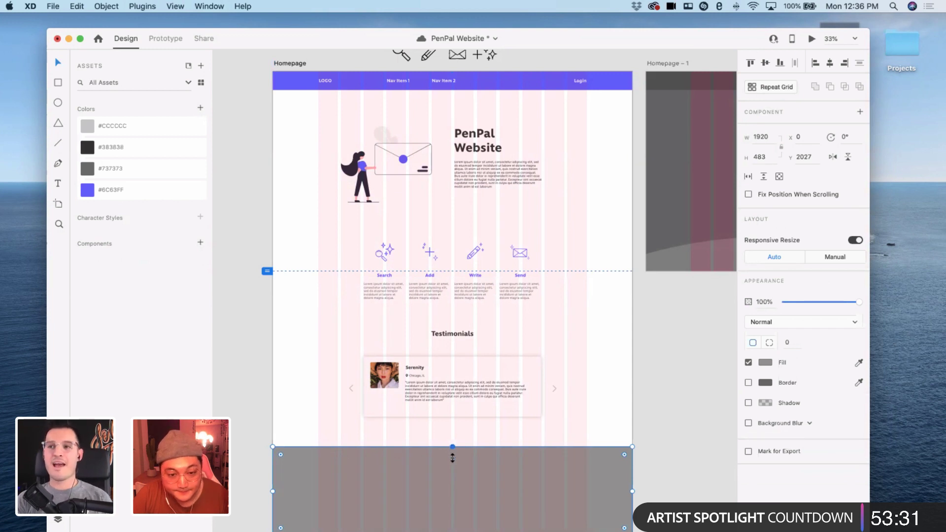
{"action": "left_click_drag", "start_coordinate": [452, 458], "coordinate": [450, 453]}
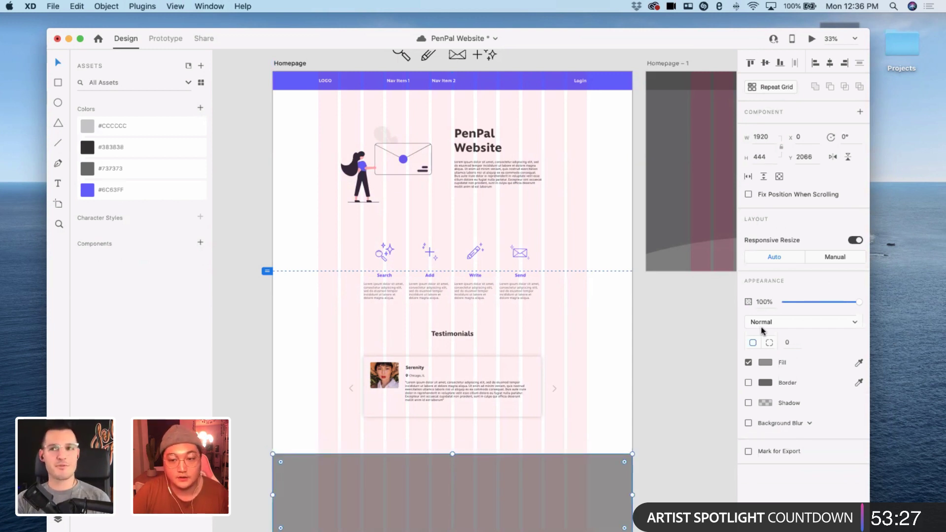
- Fill the rectangle at the foot of the homepage with the purple asset colour #6C63FF
{"action": "left_click", "coordinate": [87, 189]}
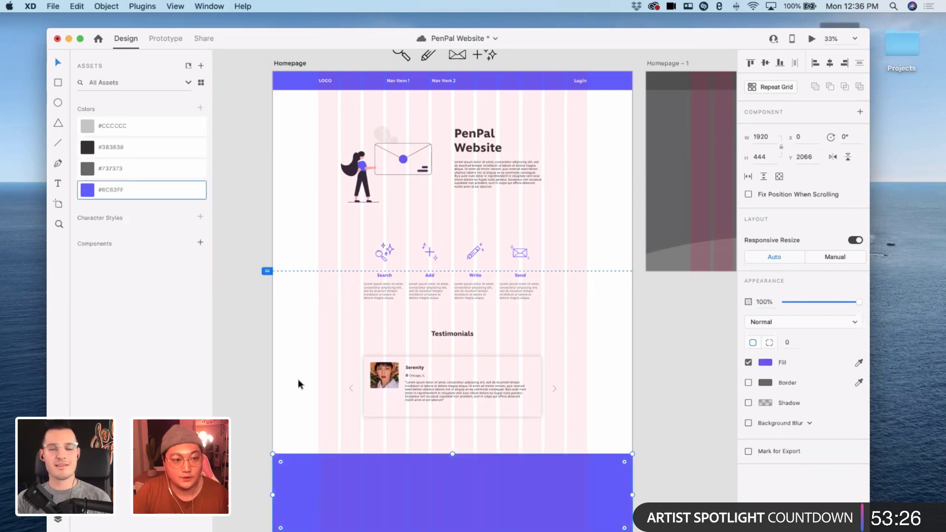
{"action": "scroll", "coordinate": [247, 379], "scroll_direction": "down", "scroll_amount": 3}
{"action": "left_click", "coordinate": [247, 379]}
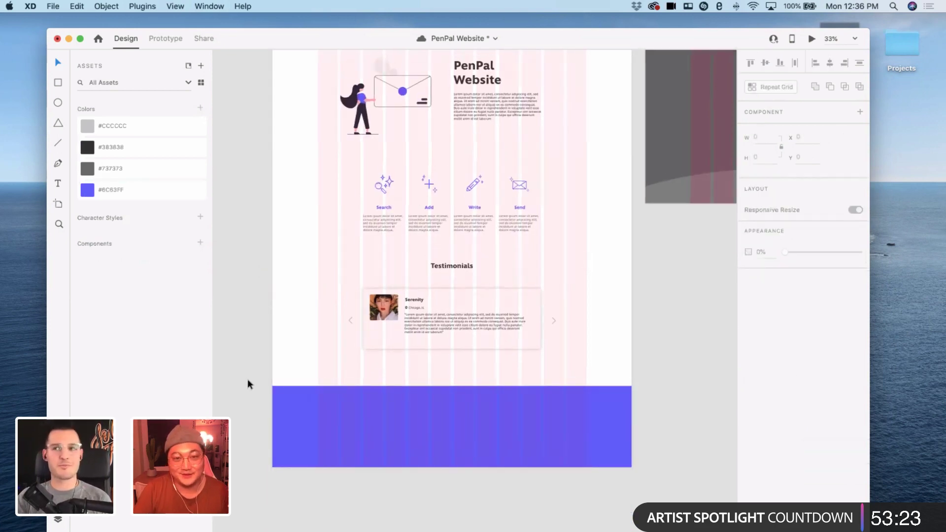
- Set the font size of the Nav Item 1 and Nav Item 2 texts to 16
{"action": "scroll", "coordinate": [247, 379], "scroll_direction": "up", "scroll_amount": 5}
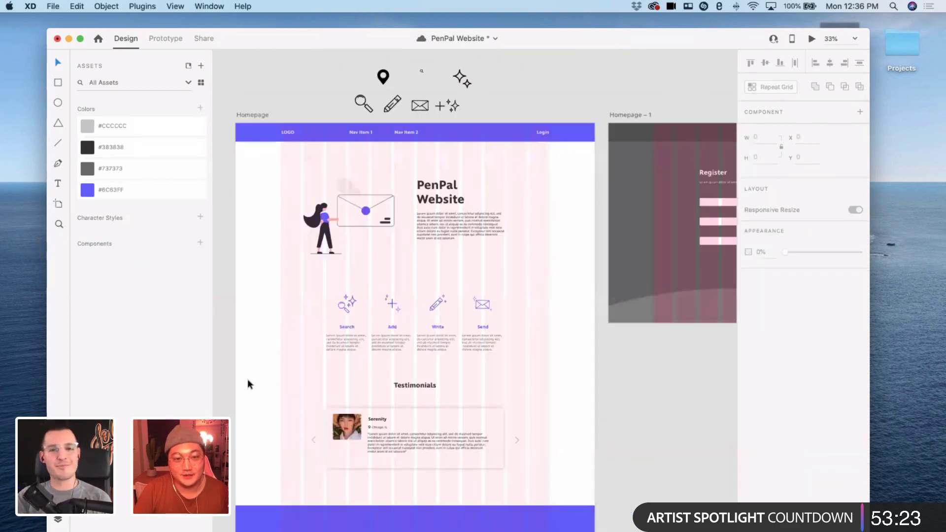
{"action": "double_click", "coordinate": [349, 124]}
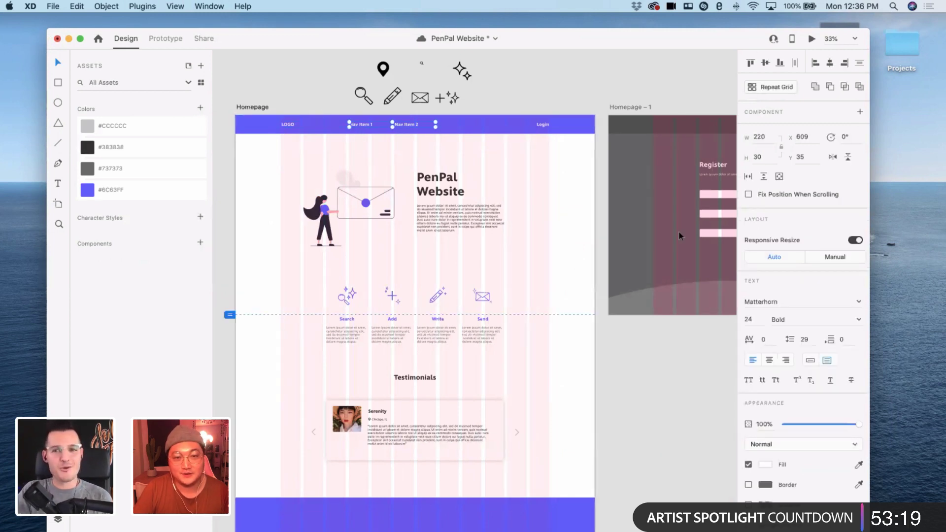
{"action": "left_click", "coordinate": [754, 319]}
{"action": "type", "text": "16"}
{"action": "key", "text": "Return"}
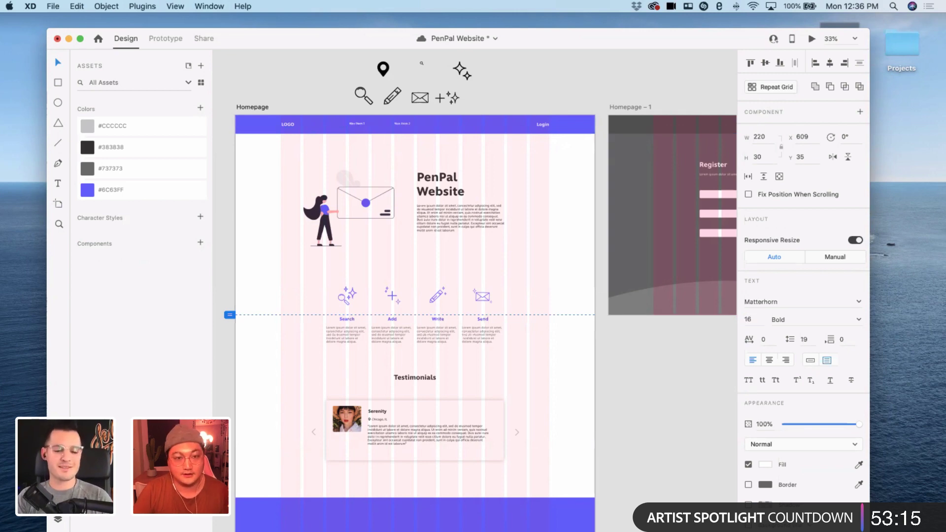
- Move Nav Item 1 to X 606, Y 45 and Nav Item 2 to X 848, Y 45 in the header bar
{"action": "scroll", "coordinate": [288, 102], "scroll_direction": "up", "scroll_amount": 5}
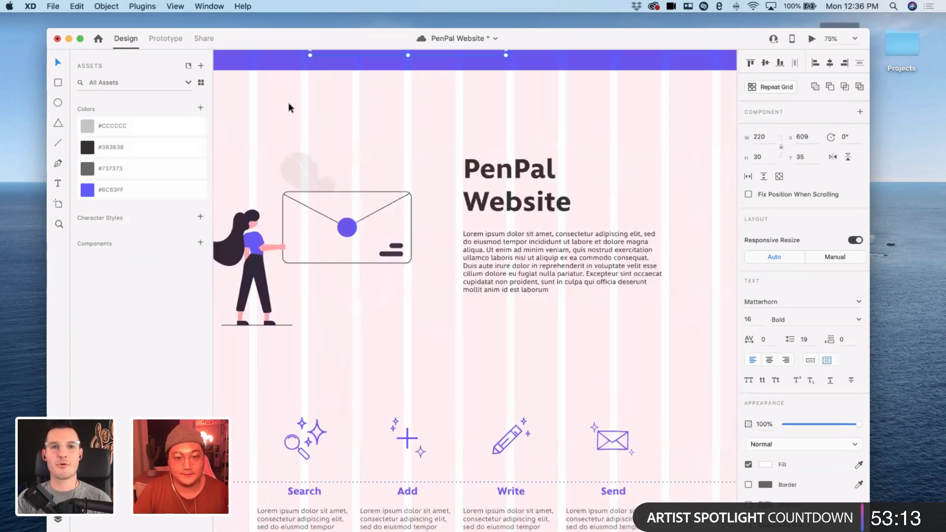
{"action": "scroll", "coordinate": [289, 102], "scroll_direction": "up", "scroll_amount": 5}
{"action": "scroll", "coordinate": [289, 102], "scroll_direction": "down", "scroll_amount": 3}
{"action": "scroll", "coordinate": [289, 102], "scroll_direction": "up", "scroll_amount": 3}
{"action": "scroll", "coordinate": [437, 382], "scroll_direction": "left", "scroll_amount": 4}
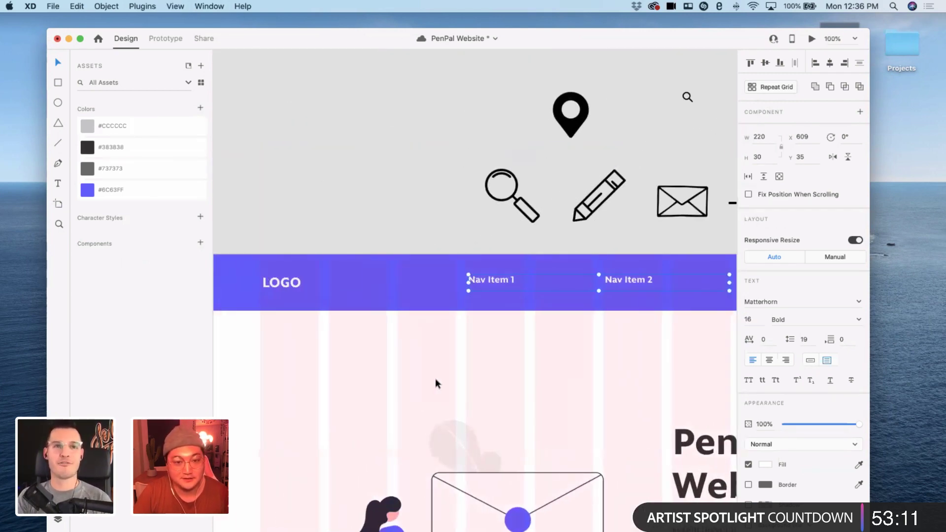
{"action": "left_click_drag", "start_coordinate": [536, 280], "coordinate": [537, 284]}
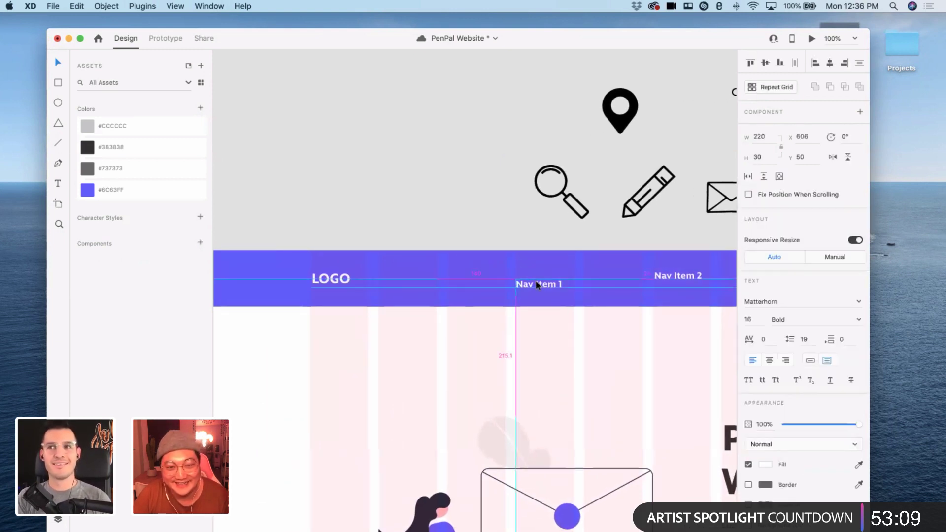
{"action": "scroll", "coordinate": [538, 283], "scroll_direction": "right", "scroll_amount": 5}
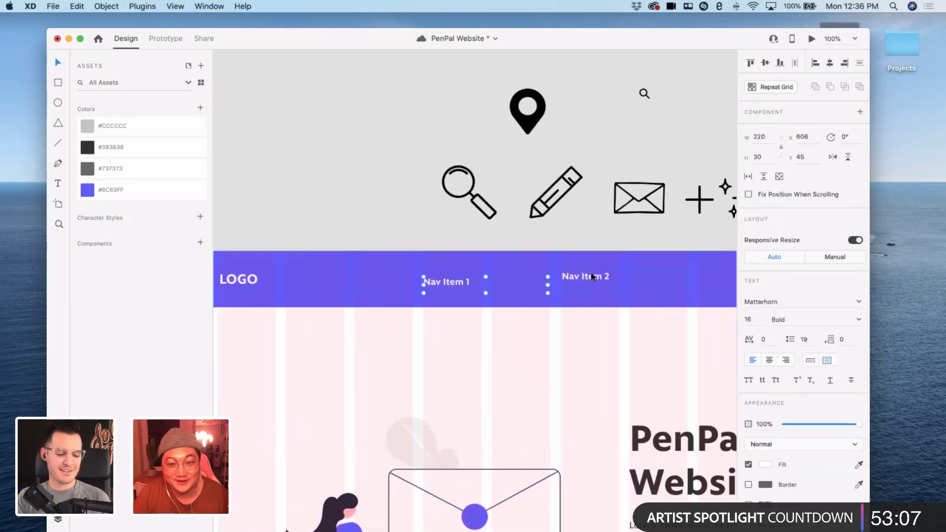
{"action": "left_click_drag", "start_coordinate": [594, 277], "coordinate": [589, 290]}
- Set the header's Login text to font size 16 and move it down to Y 50
{"action": "scroll", "coordinate": [591, 283], "scroll_direction": "up", "scroll_amount": 1}
{"action": "scroll", "coordinate": [589, 290], "scroll_direction": "right", "scroll_amount": 10}
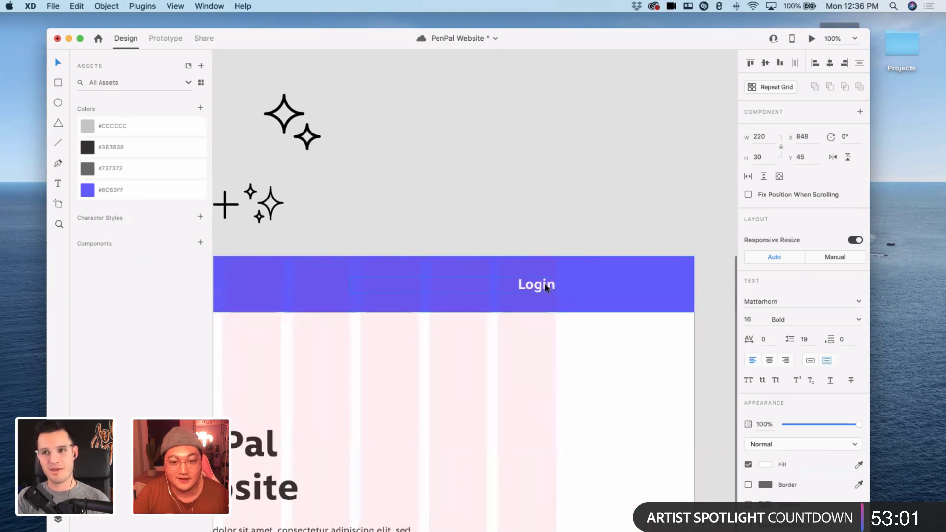
{"action": "left_click", "coordinate": [547, 285]}
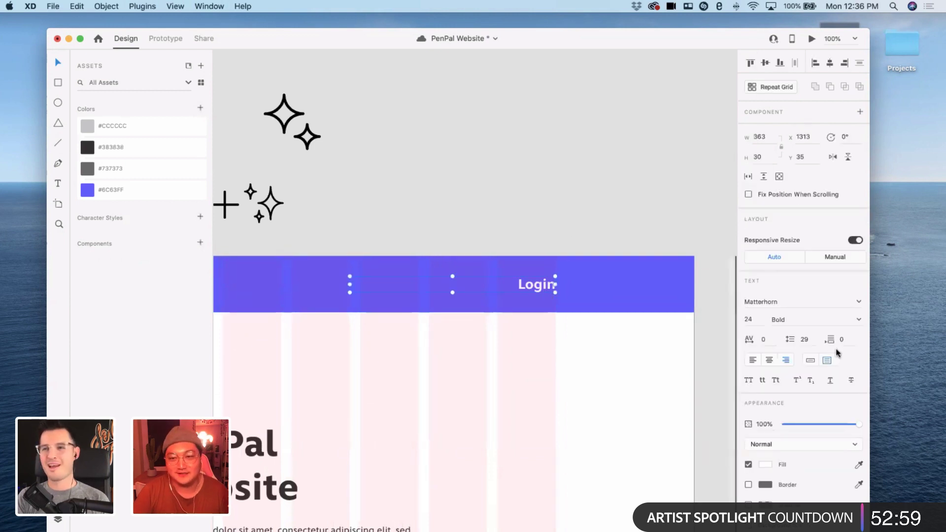
{"action": "left_click", "coordinate": [747, 320]}
{"action": "type", "text": "16"}
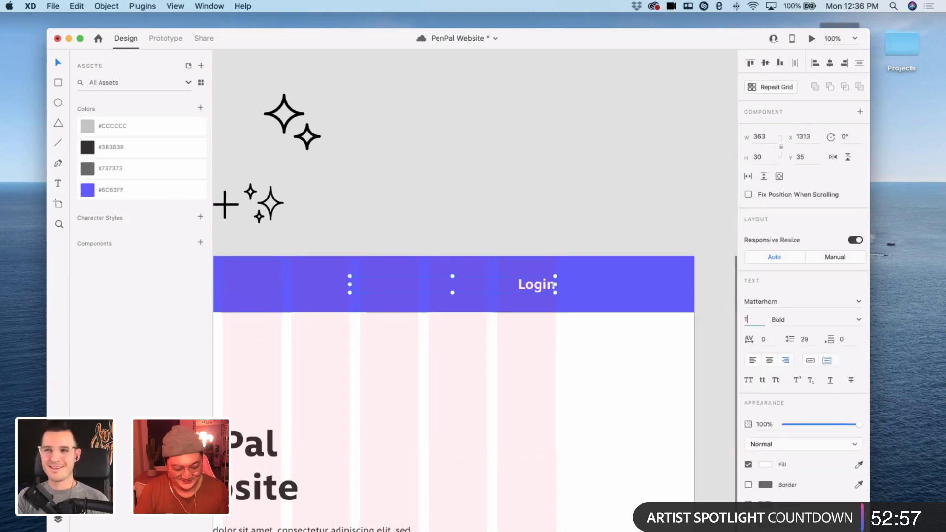
{"action": "key", "text": "Return"}
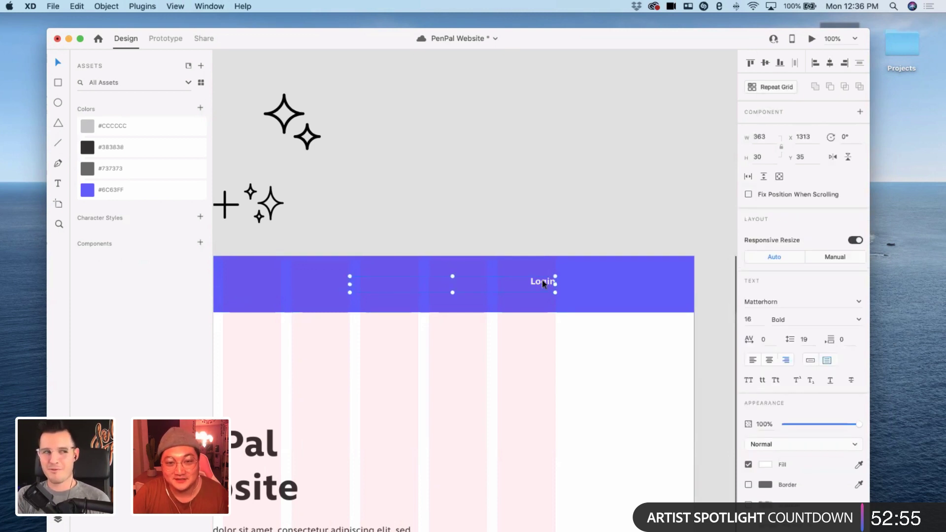
{"action": "left_click_drag", "start_coordinate": [542, 288], "coordinate": [542, 290]}
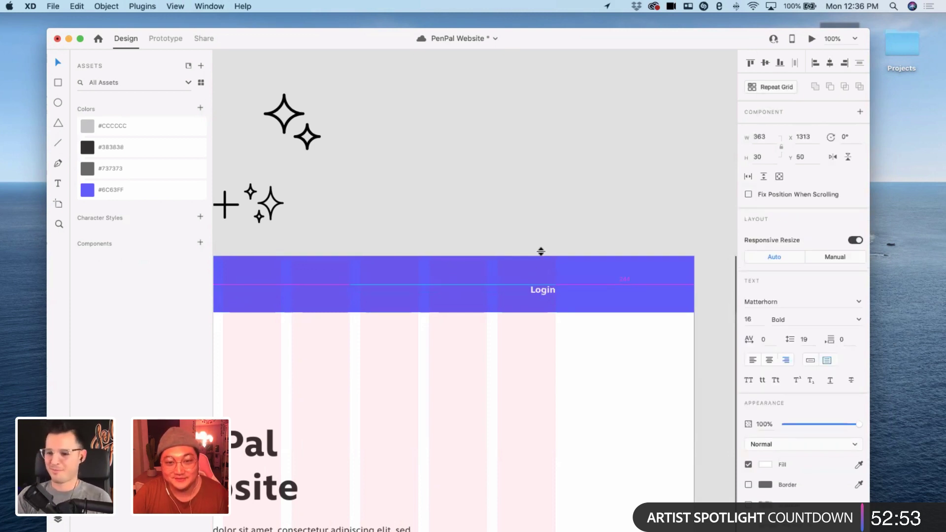
- Move the header's Login text up to Y 45, level with Nav Item 1 and Nav Item 2
{"action": "left_click_drag", "start_coordinate": [541, 252], "coordinate": [542, 253]}
{"action": "left_click", "coordinate": [583, 215]}
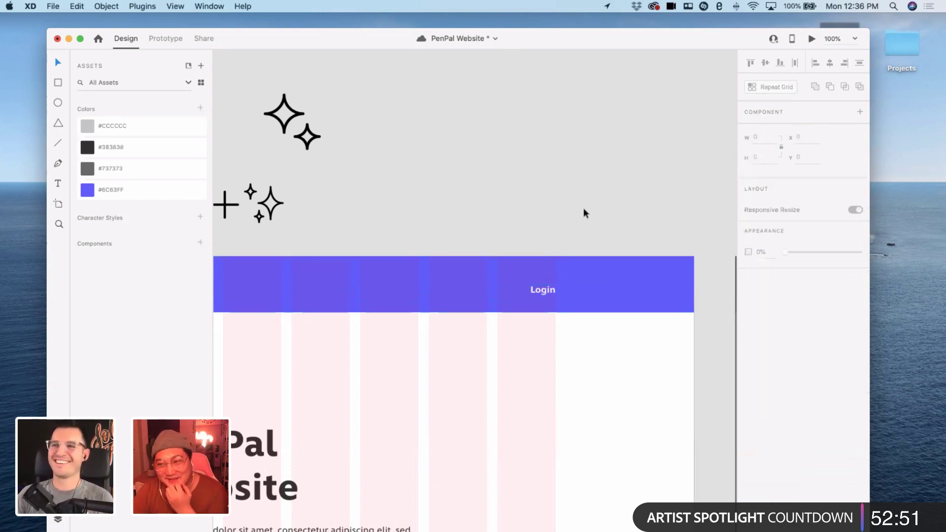
{"action": "scroll", "coordinate": [578, 209], "scroll_direction": "left", "scroll_amount": 10}
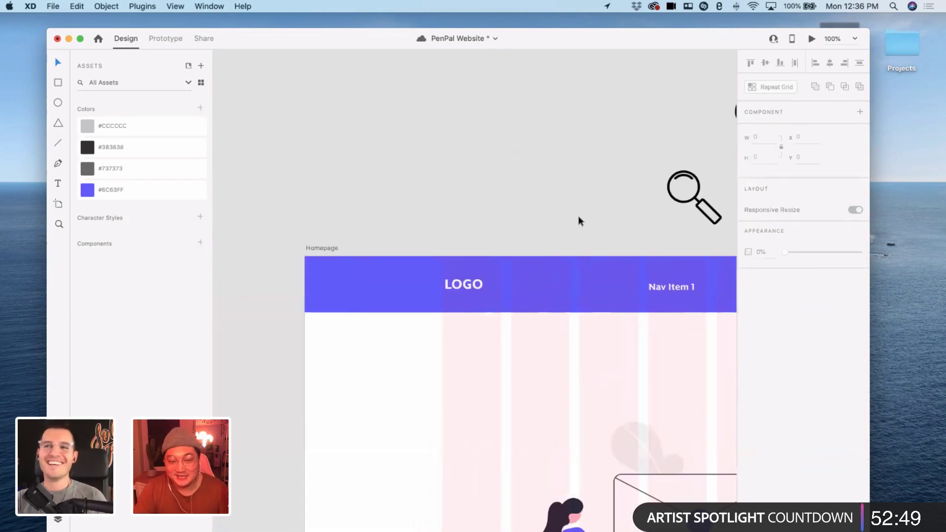
{"action": "scroll", "coordinate": [517, 247], "scroll_direction": "right", "scroll_amount": 15}
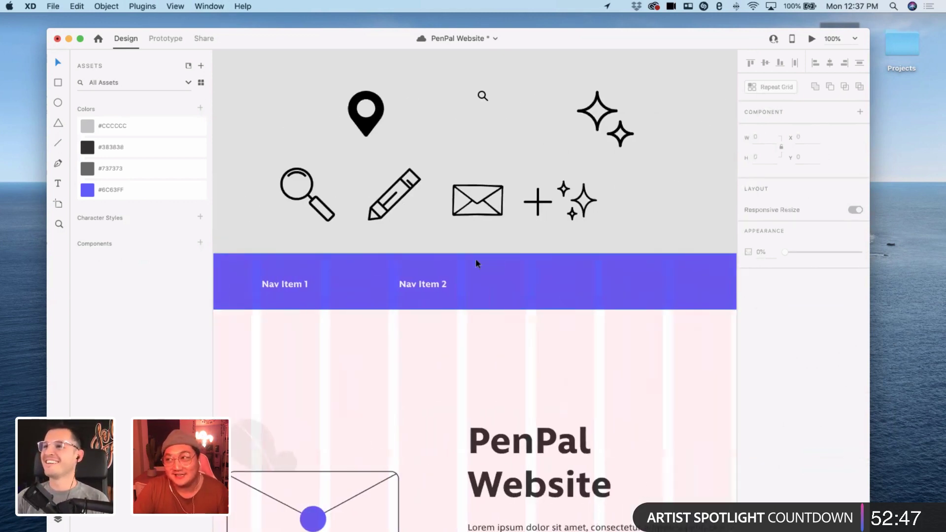
{"action": "scroll", "coordinate": [517, 260], "scroll_direction": "right", "scroll_amount": 8}
{"action": "left_click", "coordinate": [580, 286]}
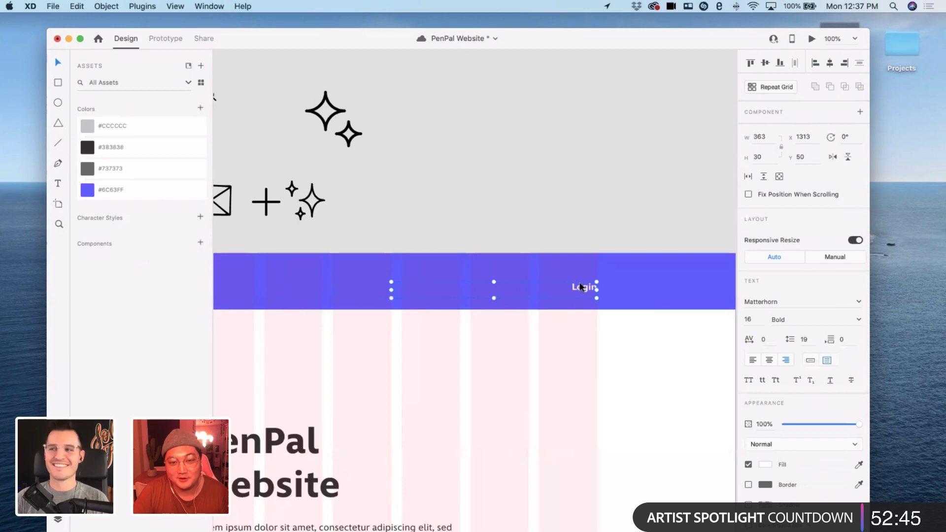
{"action": "scroll", "coordinate": [577, 281], "scroll_direction": "left", "scroll_amount": 13}
{"action": "key", "text": "super+minus"}
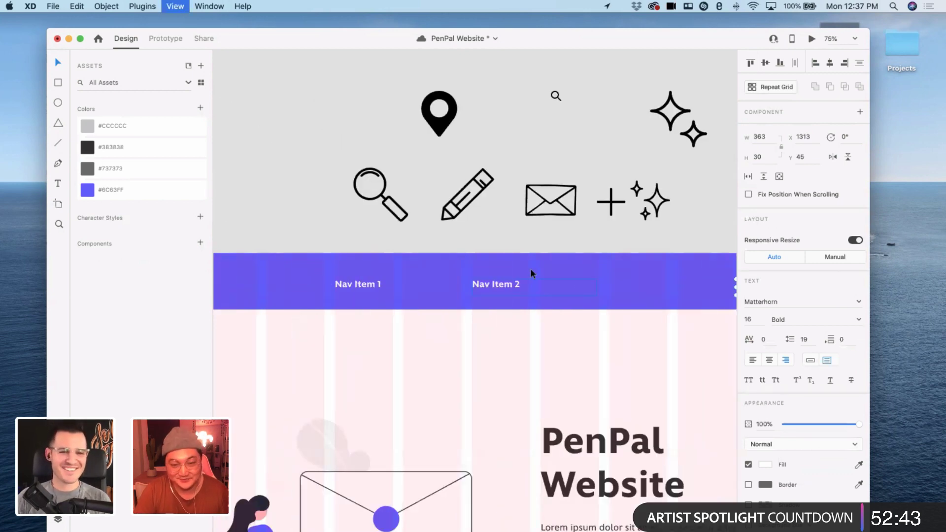
{"action": "left_click", "coordinate": [394, 291], "text": "shift"}
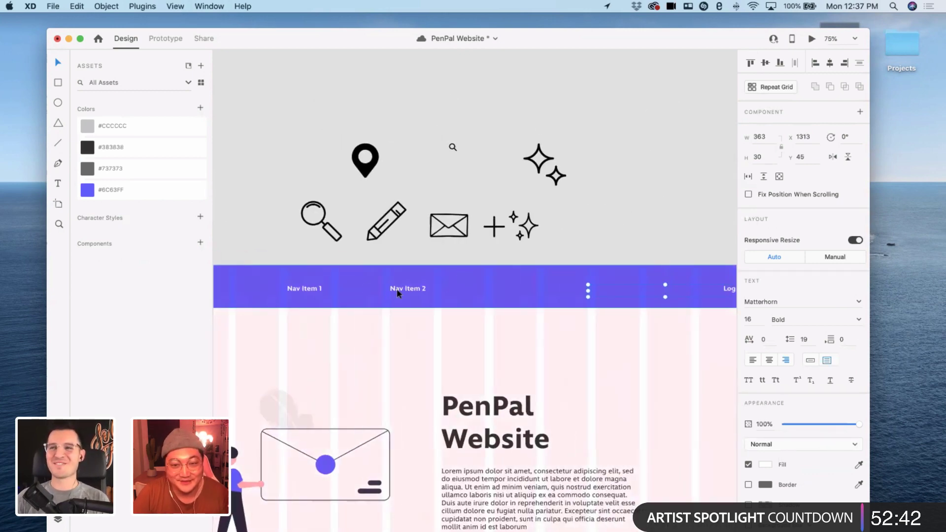
{"action": "left_click", "coordinate": [314, 292], "text": "shift"}
{"action": "left_click", "coordinate": [338, 347]}
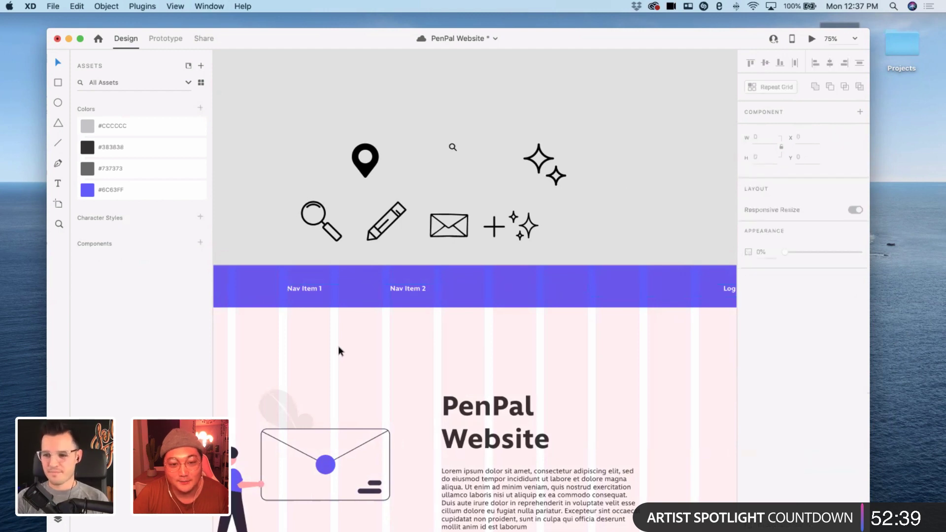
- Review the homepage layout from the header through the feature icons and testimonials to the footer
{"action": "scroll", "coordinate": [492, 314], "scroll_direction": "left", "scroll_amount": 8}
{"action": "scroll", "coordinate": [495, 320], "scroll_direction": "right", "scroll_amount": 6}
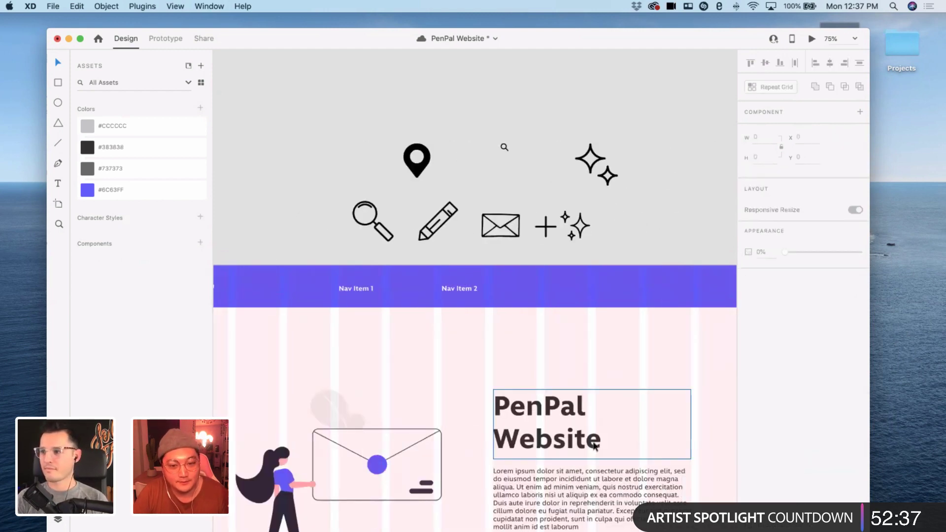
{"action": "scroll", "coordinate": [597, 441], "scroll_direction": "right", "scroll_amount": 9}
{"action": "scroll", "coordinate": [598, 440], "scroll_direction": "down", "scroll_amount": 3}
{"action": "scroll", "coordinate": [596, 440], "scroll_direction": "down", "scroll_amount": 15}
{"action": "scroll", "coordinate": [596, 440], "scroll_direction": "left", "scroll_amount": 8}
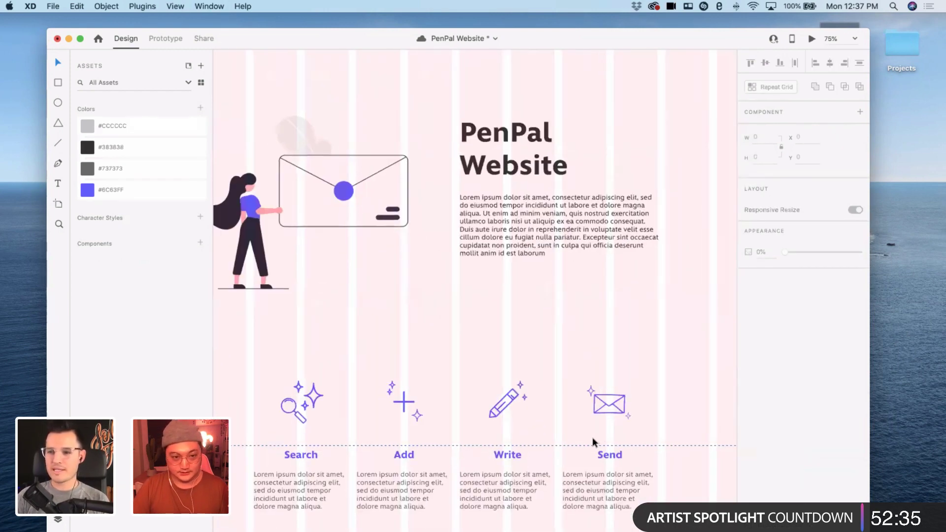
{"action": "scroll", "coordinate": [592, 437], "scroll_direction": "down", "scroll_amount": 4}
{"action": "scroll", "coordinate": [593, 437], "scroll_direction": "up", "scroll_amount": 10}
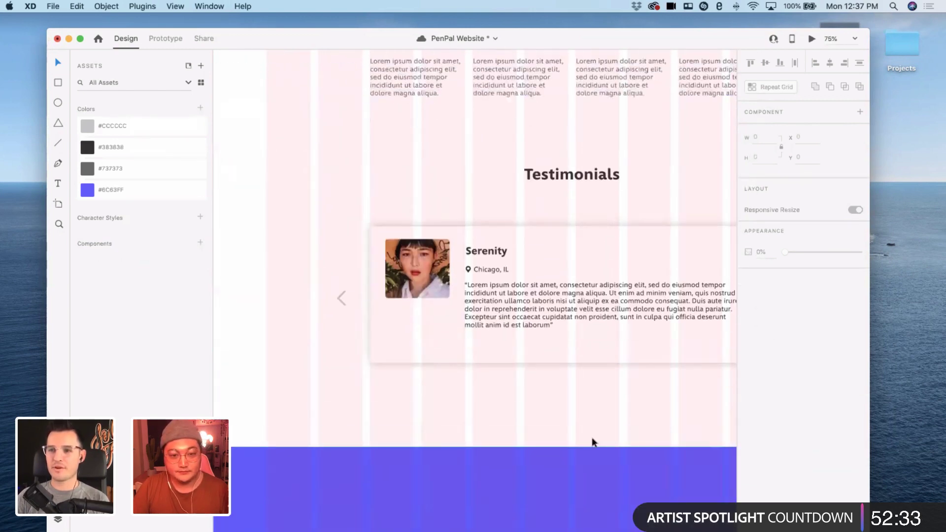
{"action": "scroll", "coordinate": [592, 437], "scroll_direction": "up", "scroll_amount": 5}
{"action": "scroll", "coordinate": [590, 436], "scroll_direction": "right", "scroll_amount": 2}
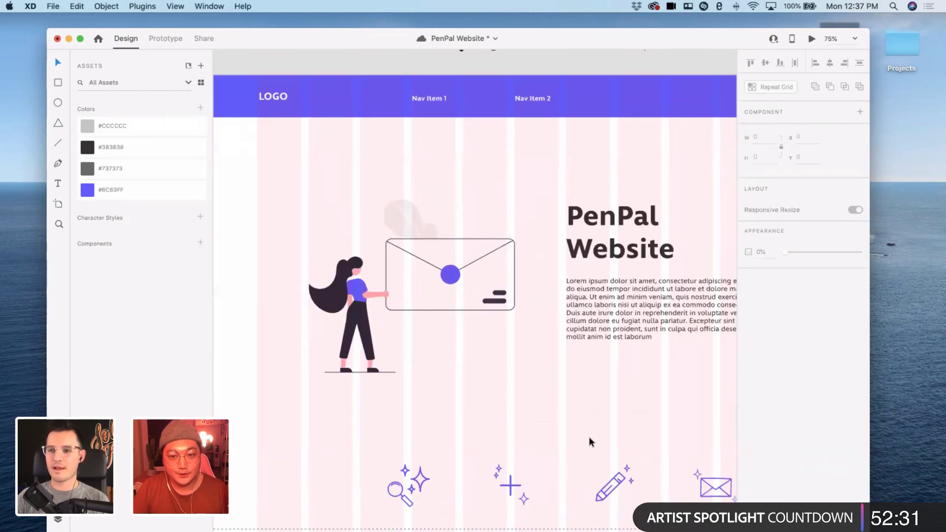
- Copy the Nav Item 1 text into the purple footer block, placing it on the first grid column at X 243, Y 2140
{"action": "left_click", "coordinate": [361, 100]}
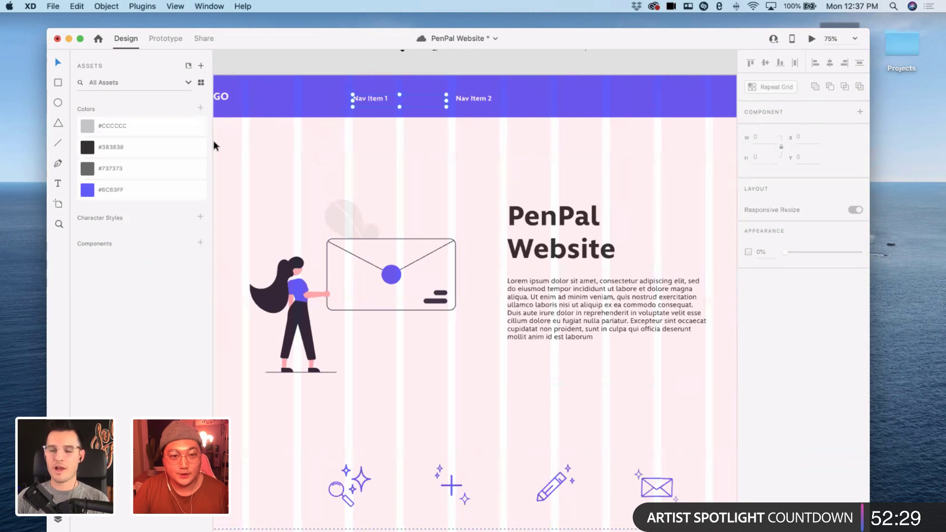
{"action": "scroll", "coordinate": [314, 138], "scroll_direction": "left", "scroll_amount": 1}
{"action": "scroll", "coordinate": [316, 133], "scroll_direction": "down", "scroll_amount": 6}
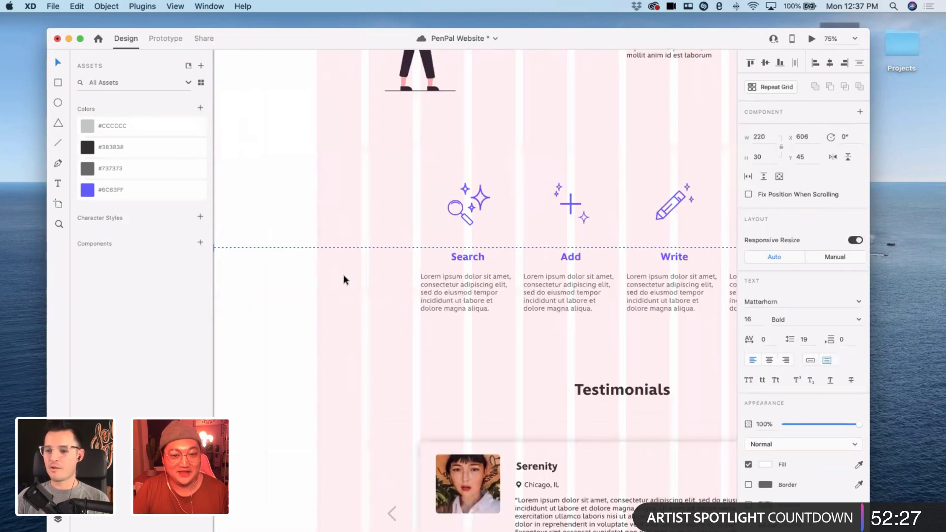
{"action": "scroll", "coordinate": [351, 276], "scroll_direction": "down", "scroll_amount": 1}
{"action": "scroll", "coordinate": [439, 290], "scroll_direction": "up", "scroll_amount": 3}
{"action": "scroll", "coordinate": [427, 289], "scroll_direction": "down", "scroll_amount": 2}
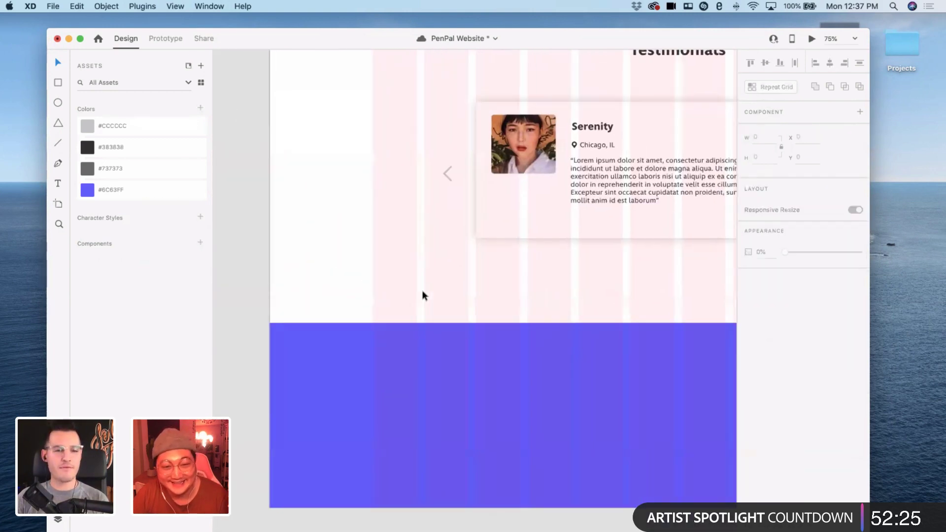
{"action": "scroll", "coordinate": [434, 289], "scroll_direction": "right", "scroll_amount": 1}
{"action": "left_click", "coordinate": [451, 280]}
{"action": "left_click_drag", "start_coordinate": [450, 276], "coordinate": [350, 364]}
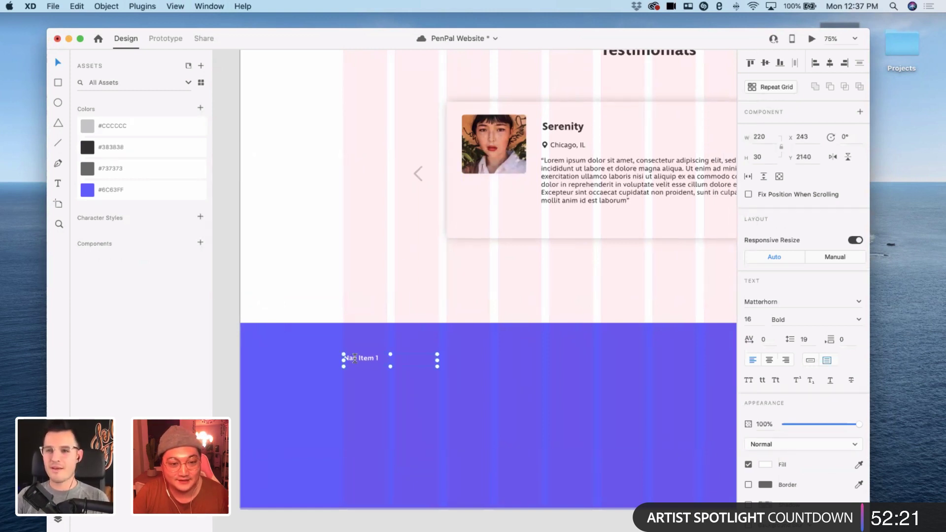
- Change the copied footer text to Socials
{"action": "double_click", "coordinate": [355, 359]}
{"action": "type", "text": "Socials"}
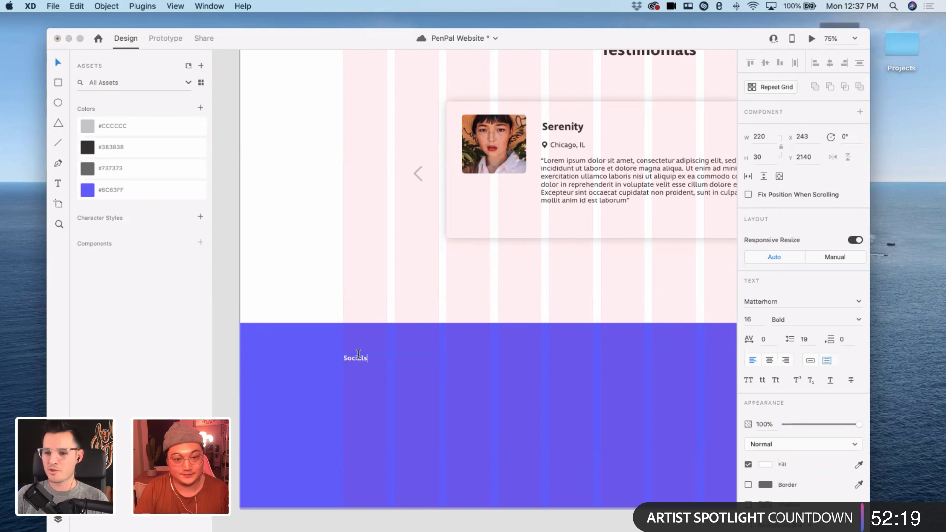
{"action": "key", "text": "Escape"}
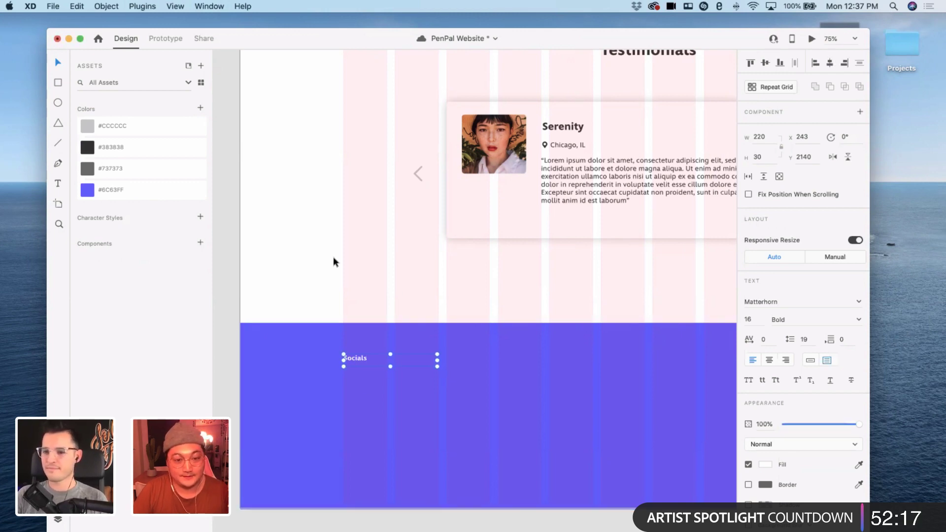
{"action": "key", "text": "Escape"}
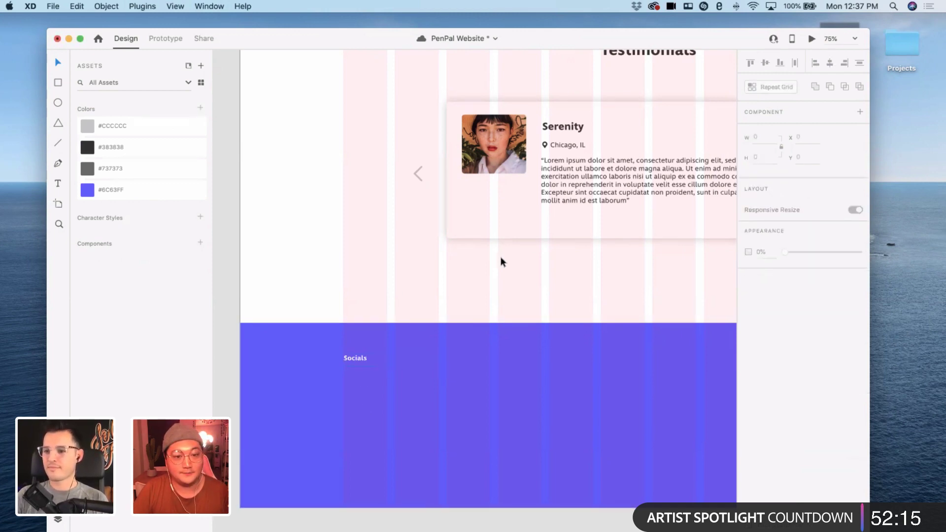
- Draw a small circle about 21 by 21 beneath the Socials text at X 243, Y 2199
{"action": "scroll", "coordinate": [501, 256], "scroll_direction": "up", "scroll_amount": 2}
{"action": "scroll", "coordinate": [500, 256], "scroll_direction": "right", "scroll_amount": 2}
{"action": "scroll", "coordinate": [500, 257], "scroll_direction": "down", "scroll_amount": 5}
{"action": "scroll", "coordinate": [498, 257], "scroll_direction": "left", "scroll_amount": 2}
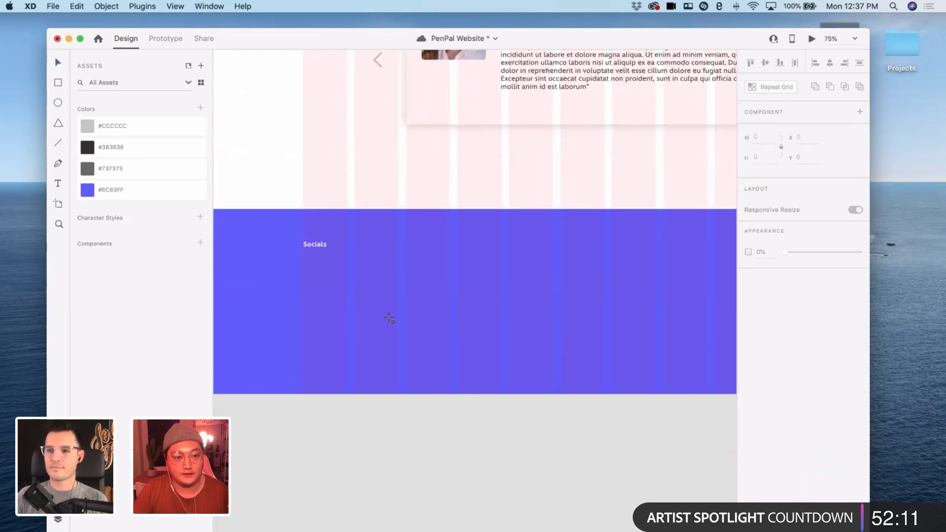
{"action": "left_click_drag", "start_coordinate": [303, 265], "coordinate": [310, 272]}
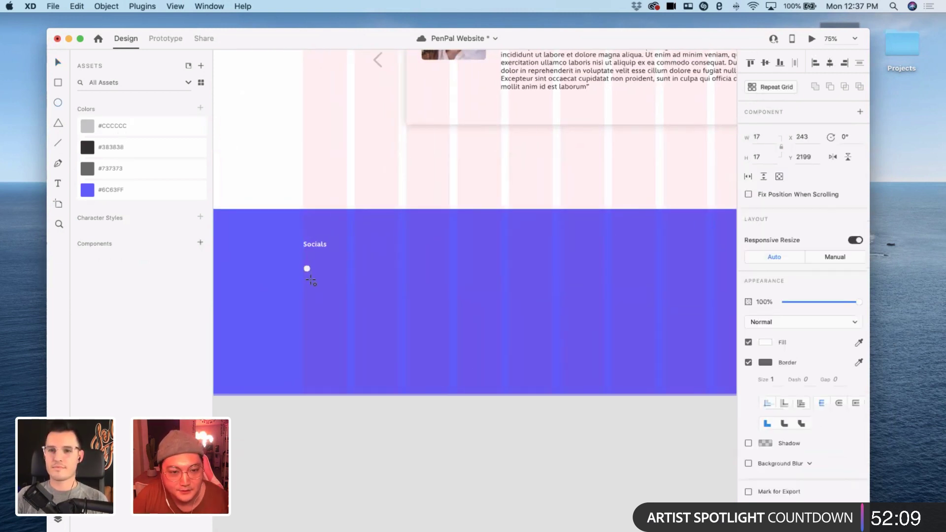
{"action": "key", "text": "Escape"}
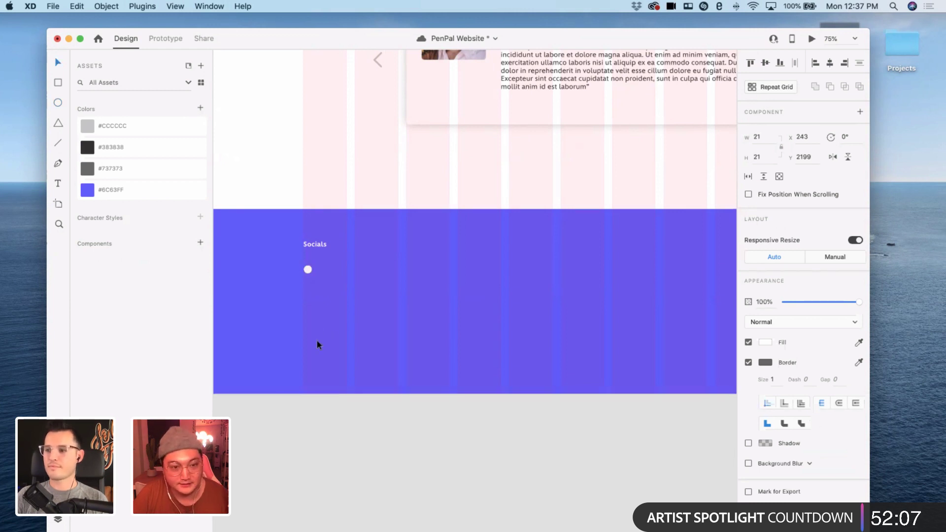
- Try to build a row of social icon placeholders by duplicating the circle to X 283 and X 342
{"action": "left_click", "coordinate": [308, 271]}
{"action": "key", "text": "super+d"}
{"action": "key", "text": "shift+Right"}
{"action": "key", "text": "shift+Right"}
{"action": "key", "text": "shift+Right"}
{"action": "key", "text": "shift+Right"}
{"action": "key", "text": "shift+Right"}
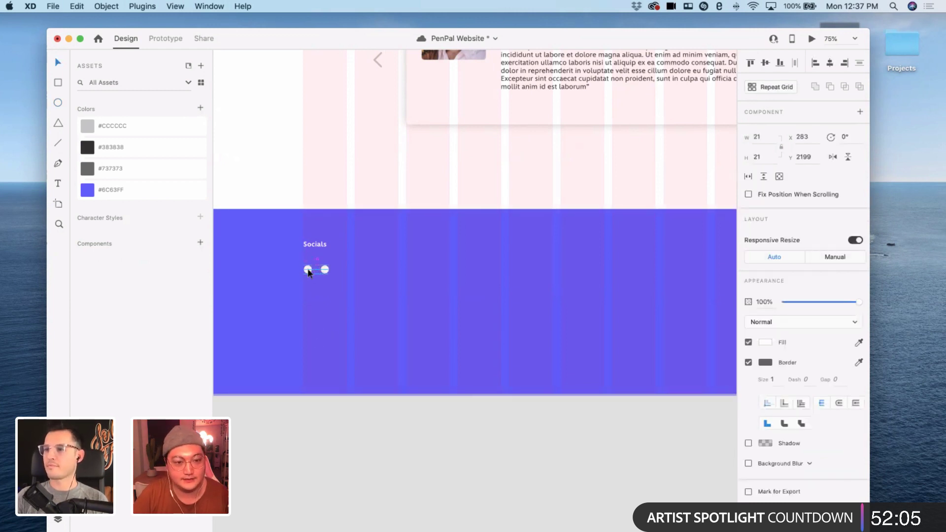
{"action": "key", "text": "super+d"}
{"action": "key", "text": "shift+Right"}
{"action": "key", "text": "shift+Right"}
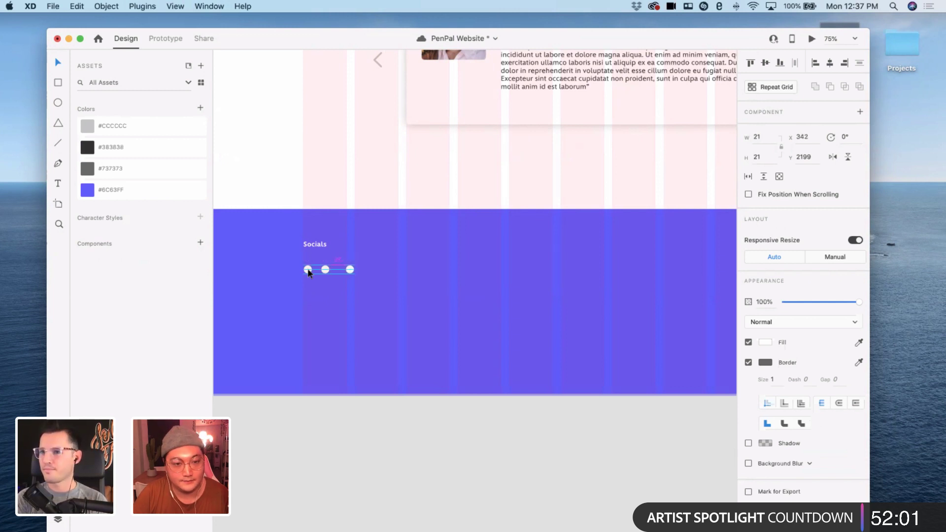
{"action": "key", "text": "Delete"}
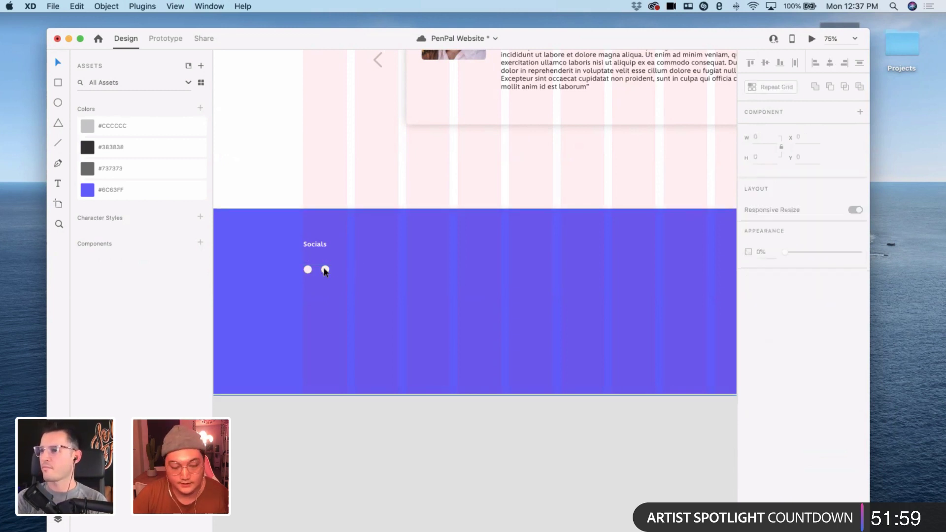
- Turn the circle under Socials into a single-row Repeat Grid of four enlarged circles, about 299 wide and 55 high
{"action": "left_click", "coordinate": [309, 270]}
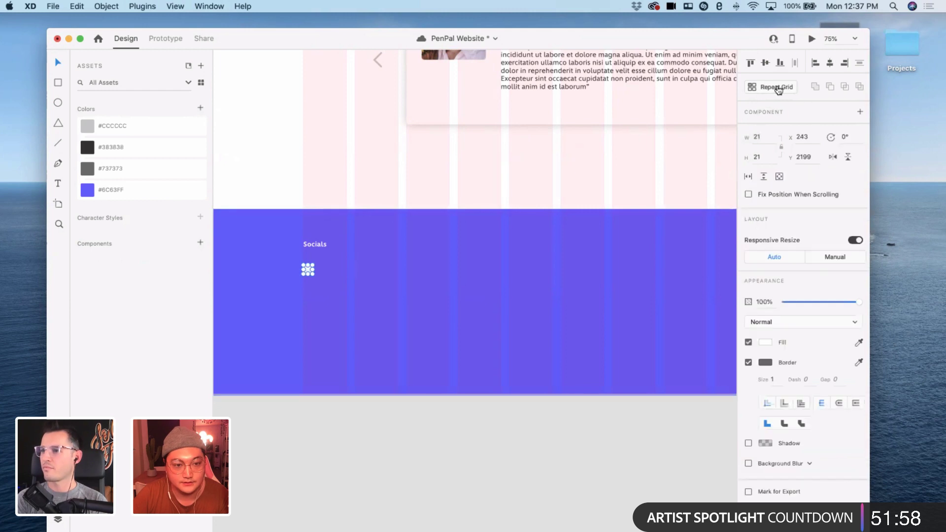
{"action": "left_click_drag", "start_coordinate": [312, 271], "coordinate": [359, 296]}
{"action": "double_click", "coordinate": [307, 269]}
{"action": "key", "text": "Tab"}
{"action": "left_click", "coordinate": [349, 274]}
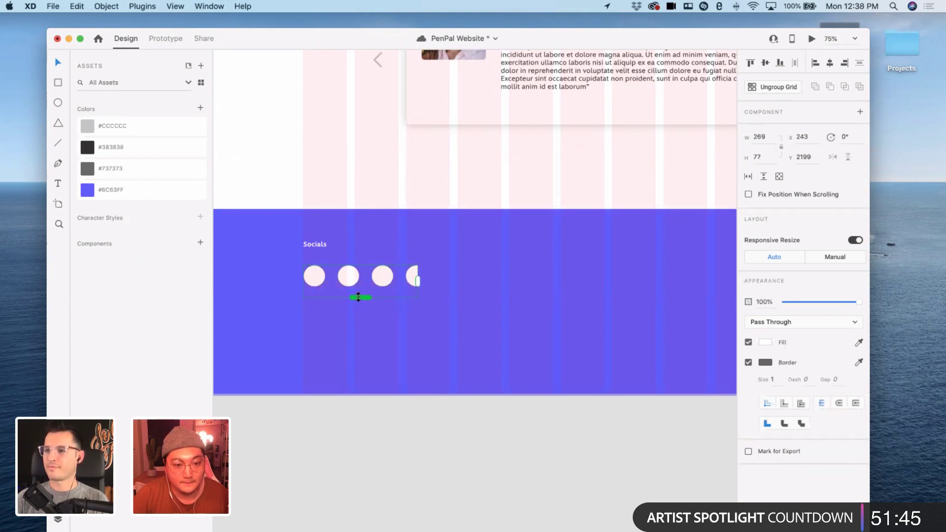
{"action": "left_click_drag", "start_coordinate": [417, 281], "coordinate": [432, 278]}
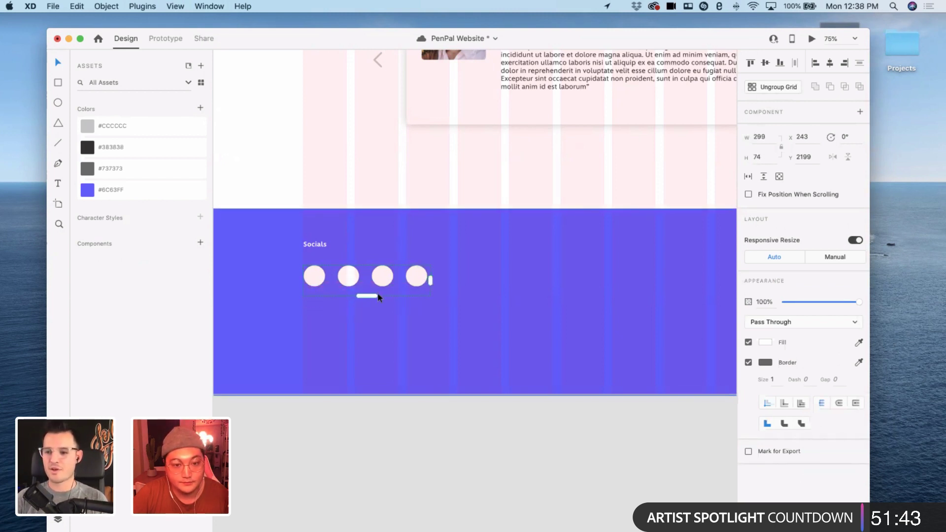
{"action": "left_click_drag", "start_coordinate": [370, 295], "coordinate": [373, 289]}
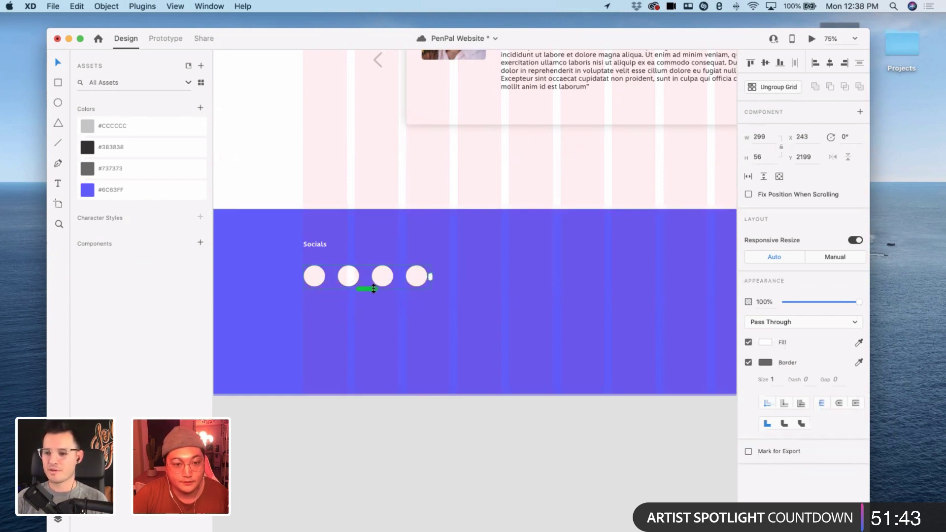
{"action": "left_click", "coordinate": [443, 478]}
- Move the row of four circles up to Y 2194, closer to the Socials text
{"action": "left_click", "coordinate": [346, 277]}
{"action": "key", "text": "Up"}
{"action": "key", "text": "Up"}
{"action": "key", "text": "Up"}
{"action": "key", "text": "Up"}
{"action": "key", "text": "Up"}
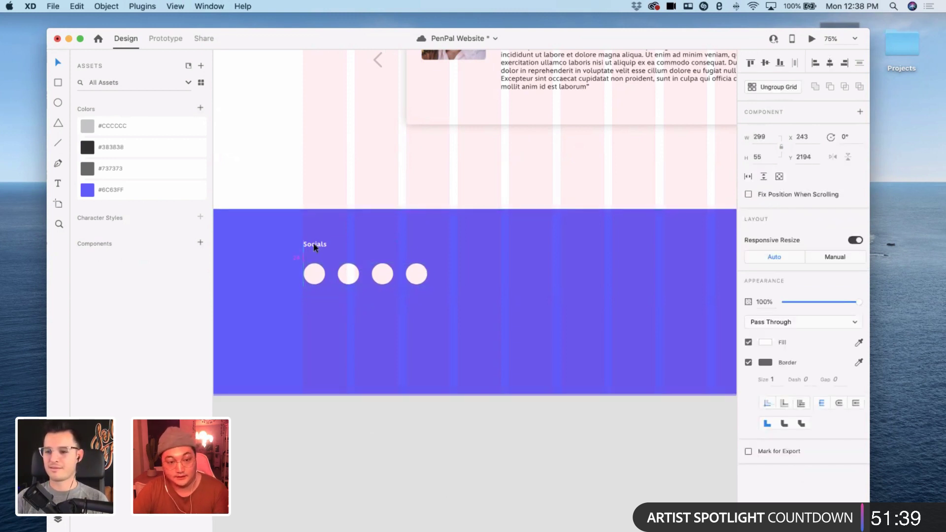
- Set the font size of the footer's Socials text to 24
{"action": "left_click", "coordinate": [314, 246]}
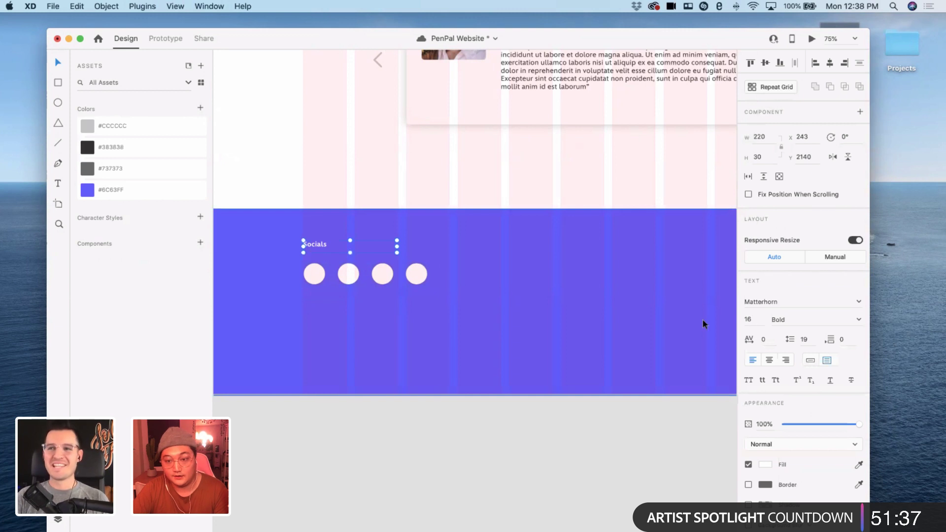
{"action": "type", "text": "24"}
{"action": "key", "text": "Return"}
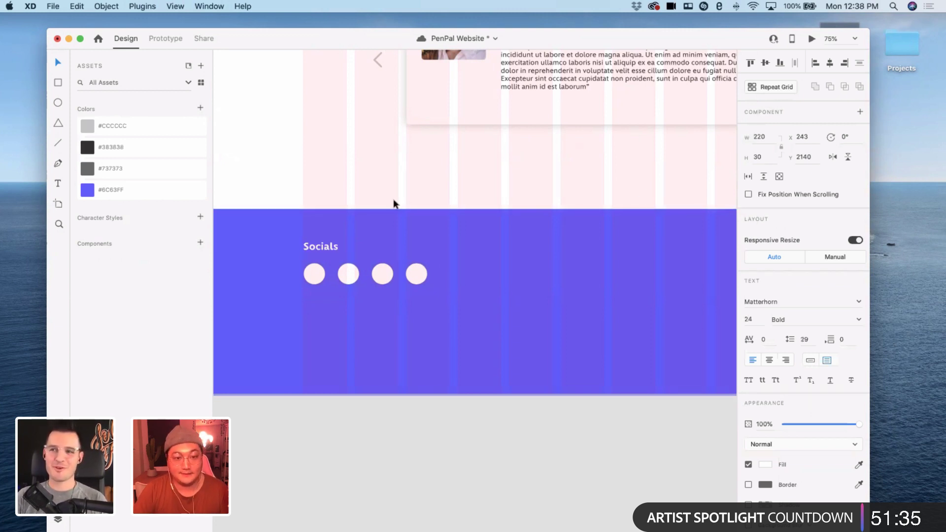
- Move the Socials text and its row of circles down together to Y 2160 in the footer
{"action": "left_click", "coordinate": [345, 273]}
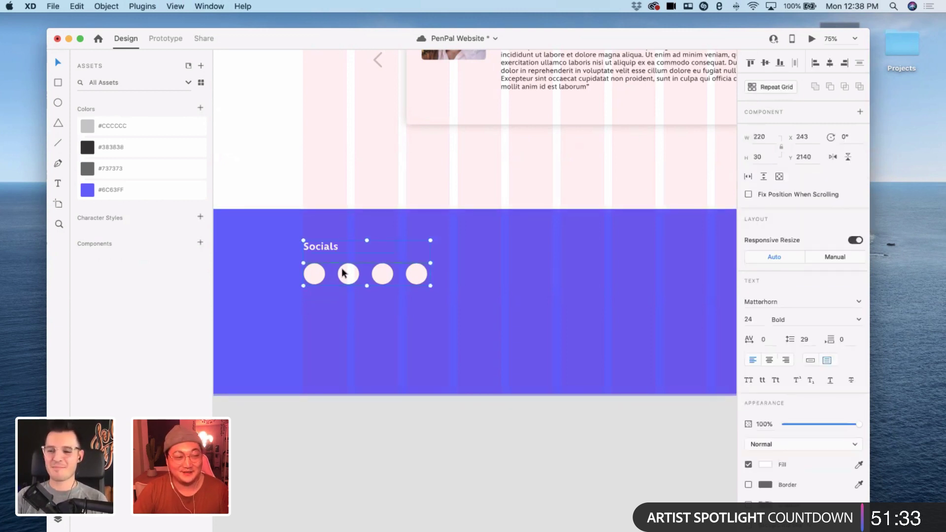
{"action": "key", "text": "shift+Down"}
{"action": "key", "text": "shift+Down"}
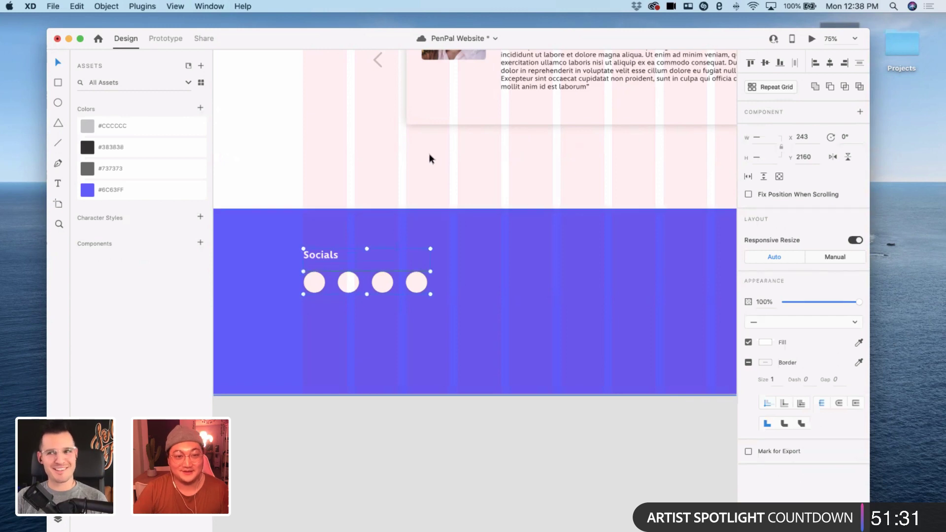
{"action": "left_click", "coordinate": [428, 153]}
{"action": "key", "text": "cmd+minus"}
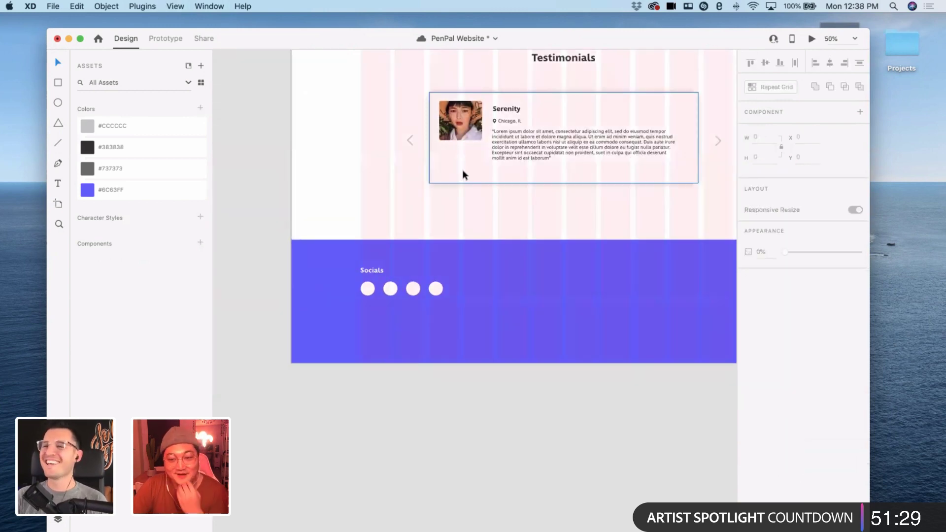
{"action": "scroll", "coordinate": [483, 200], "scroll_direction": "up", "scroll_amount": 15}
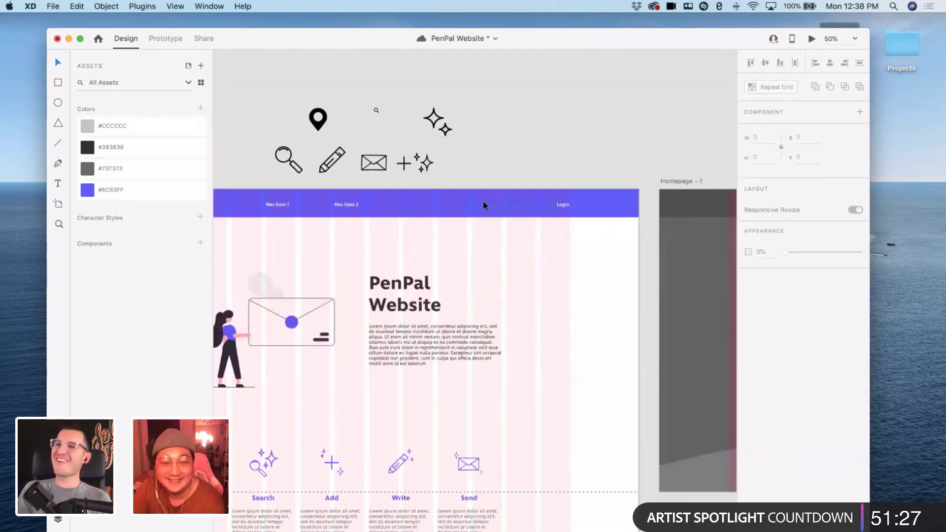
- Look over the homepage from the hero heading through the Testimonials section to the Socials footer
{"action": "double_click", "coordinate": [492, 267]}
{"action": "left_click", "coordinate": [479, 255]}
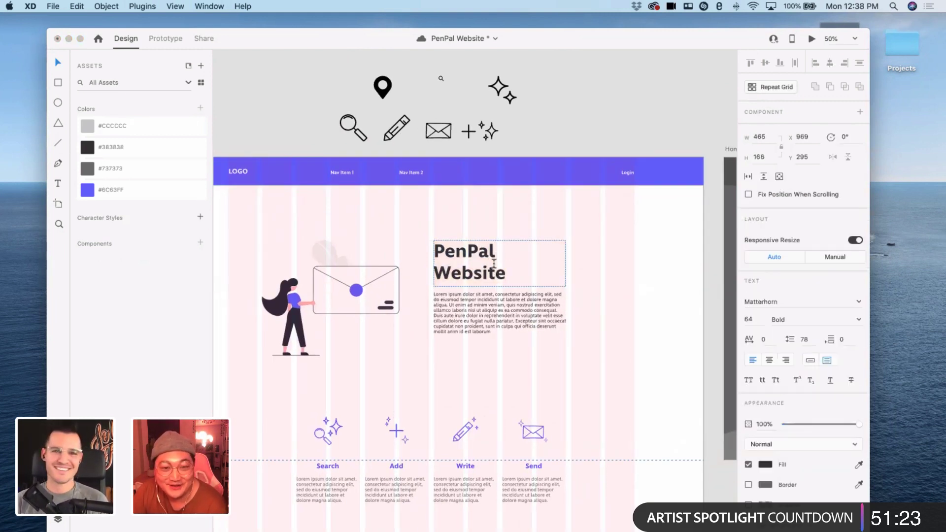
{"action": "scroll", "coordinate": [553, 165], "scroll_direction": "down", "scroll_amount": 15}
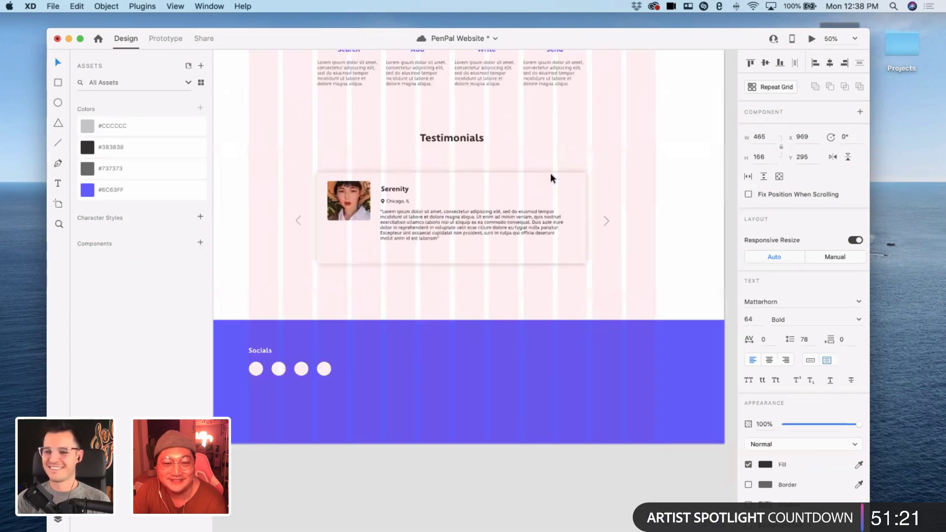
{"action": "key", "text": "super+minus"}
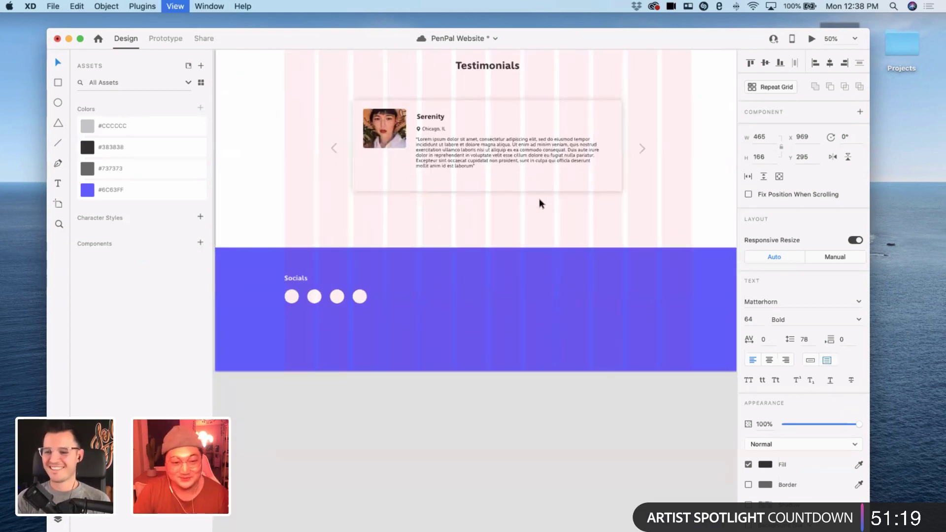
{"action": "key", "text": "super+equal"}
{"action": "key", "text": "super+equal"}
{"action": "scroll", "coordinate": [536, 200], "scroll_direction": "up", "scroll_amount": 10}
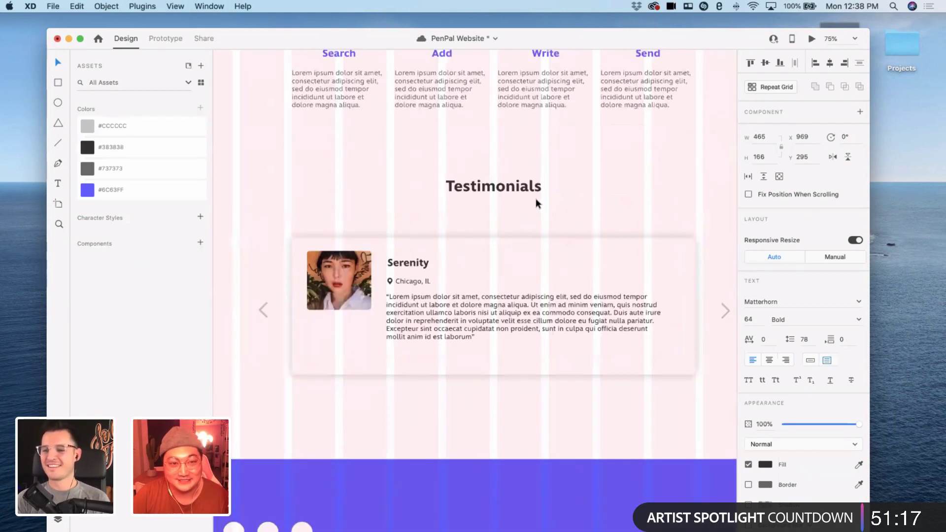
{"action": "scroll", "coordinate": [536, 199], "scroll_direction": "right", "scroll_amount": 3}
{"action": "key", "text": "super+equal"}
{"action": "scroll", "coordinate": [538, 188], "scroll_direction": "right", "scroll_amount": 2}
{"action": "scroll", "coordinate": [643, 223], "scroll_direction": "right", "scroll_amount": 2}
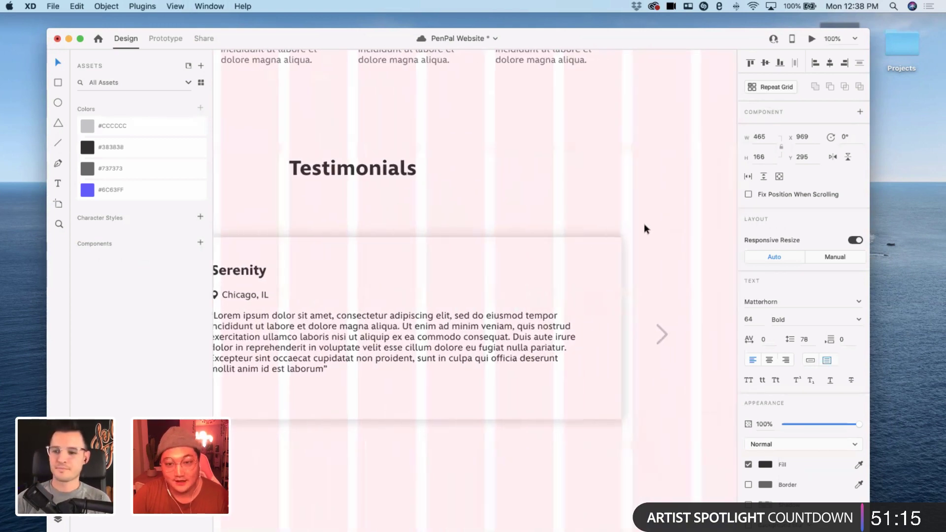
{"action": "scroll", "coordinate": [620, 225], "scroll_direction": "down", "scroll_amount": 3}
{"action": "scroll", "coordinate": [620, 226], "scroll_direction": "left", "scroll_amount": 2}
{"action": "scroll", "coordinate": [617, 230], "scroll_direction": "down", "scroll_amount": 2}
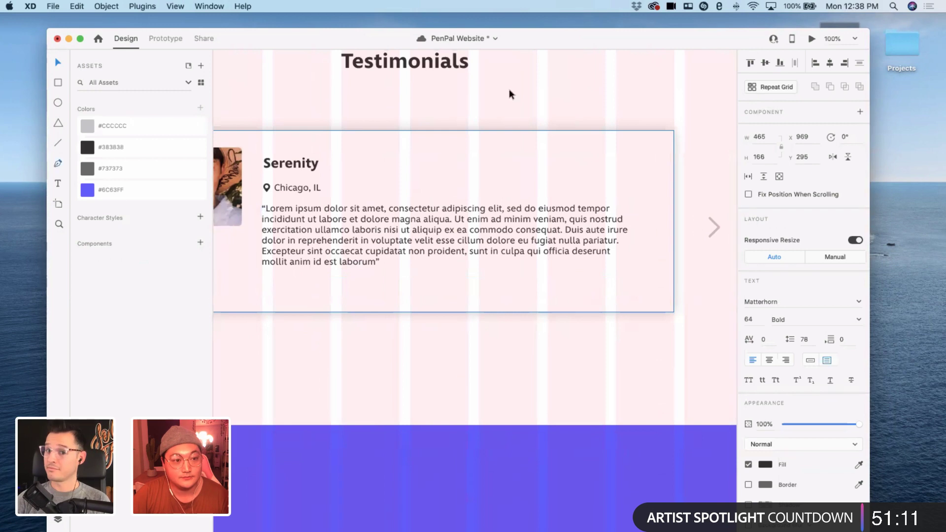
{"action": "key", "text": "p"}
{"action": "scroll", "coordinate": [510, 96], "scroll_direction": "down", "scroll_amount": 4}
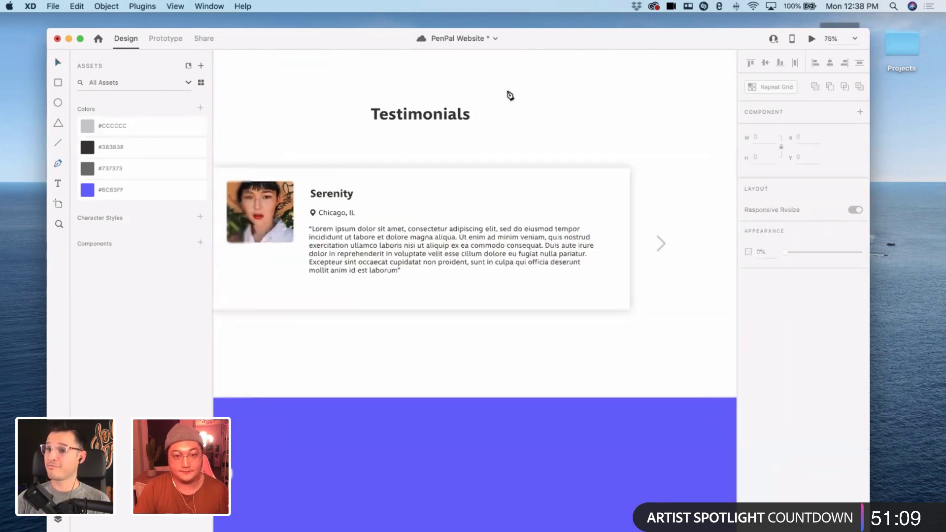
- Replace the hero heading text with "Better Letter." split over two lines
{"action": "scroll", "coordinate": [510, 95], "scroll_direction": "up", "scroll_amount": 10}
{"action": "key", "text": "v"}
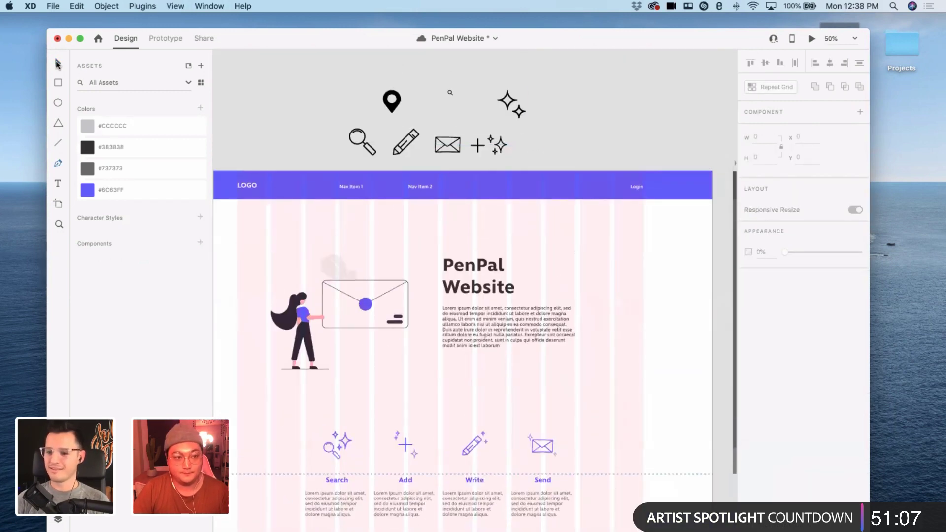
{"action": "left_click", "coordinate": [469, 267]}
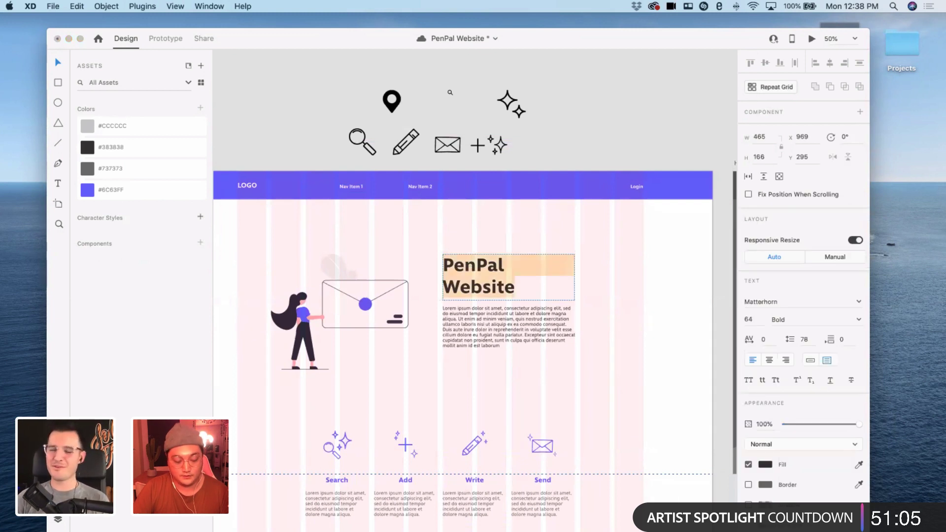
{"action": "type", "text": "Better"}
{"action": "key", "text": "Return"}
{"action": "type", "text": "LEtt"}
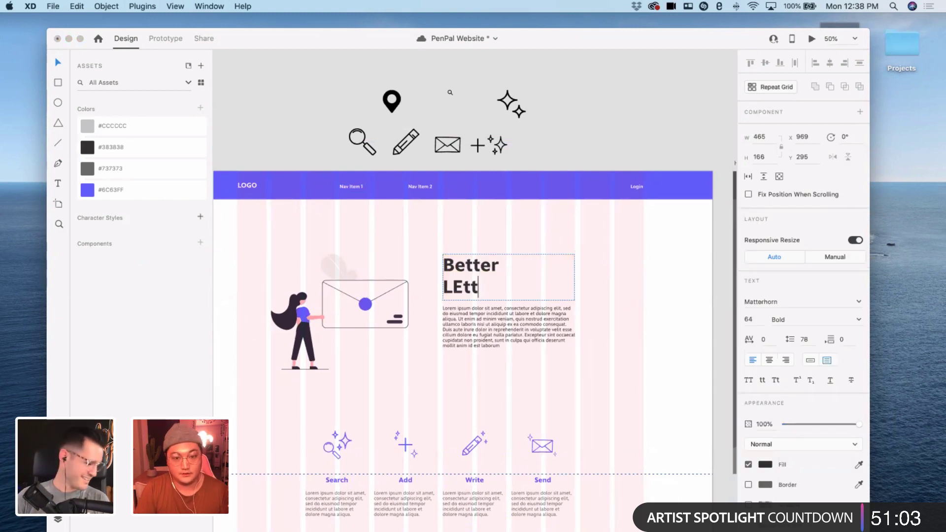
{"action": "key", "text": "BackSpace"}
{"action": "key", "text": "BackSpace"}
{"action": "key", "text": "BackSpace"}
{"action": "type", "text": "etter."}
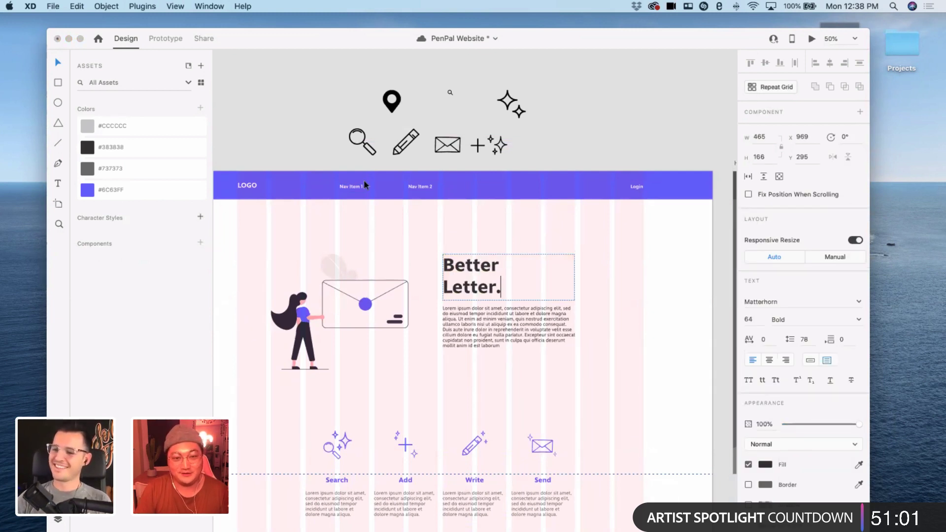
{"action": "key", "text": "Escape"}
- Replace the LOGO text in the purple header with "Better Letter."
{"action": "left_click", "coordinate": [238, 185]}
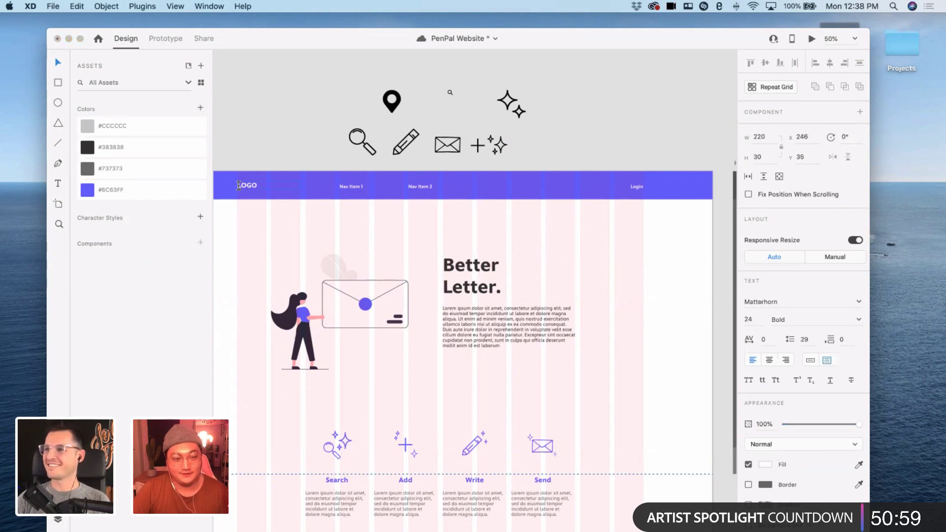
{"action": "type", "text": "Better Letter."}
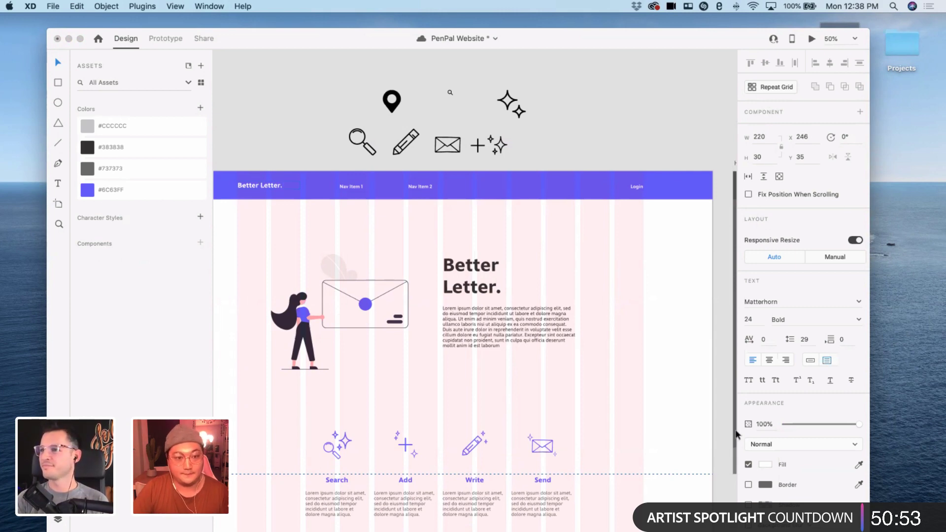
{"action": "key", "text": "Escape"}
- Examine the hand-drawn homepage sketch and the handwritten Navigation Items list
{"action": "scroll", "coordinate": [563, 394], "scroll_direction": "down", "scroll_amount": 3}
{"action": "scroll", "coordinate": [525, 361], "scroll_direction": "up", "scroll_amount": 2}
{"action": "scroll", "coordinate": [395, 182], "scroll_direction": "left", "scroll_amount": 15}
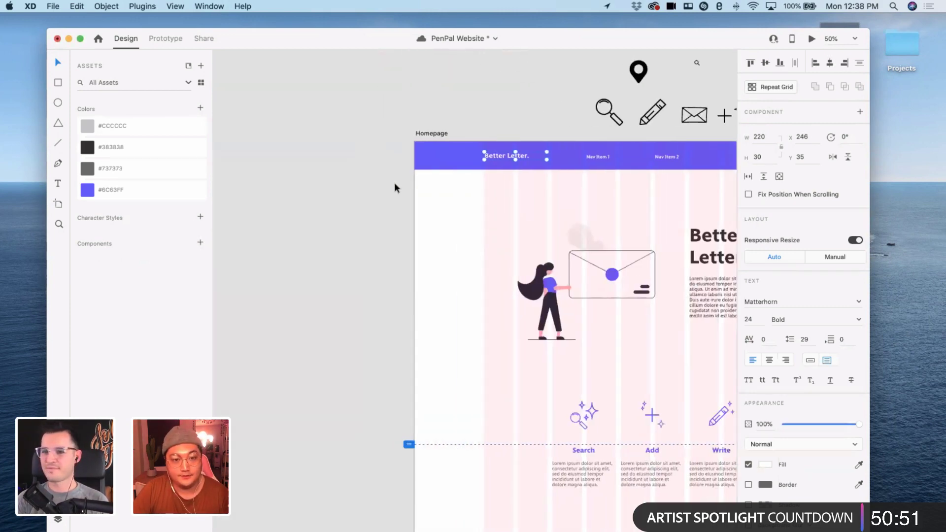
{"action": "scroll", "coordinate": [416, 225], "scroll_direction": "left", "scroll_amount": 7}
{"action": "scroll", "coordinate": [419, 232], "scroll_direction": "down", "scroll_amount": 5}
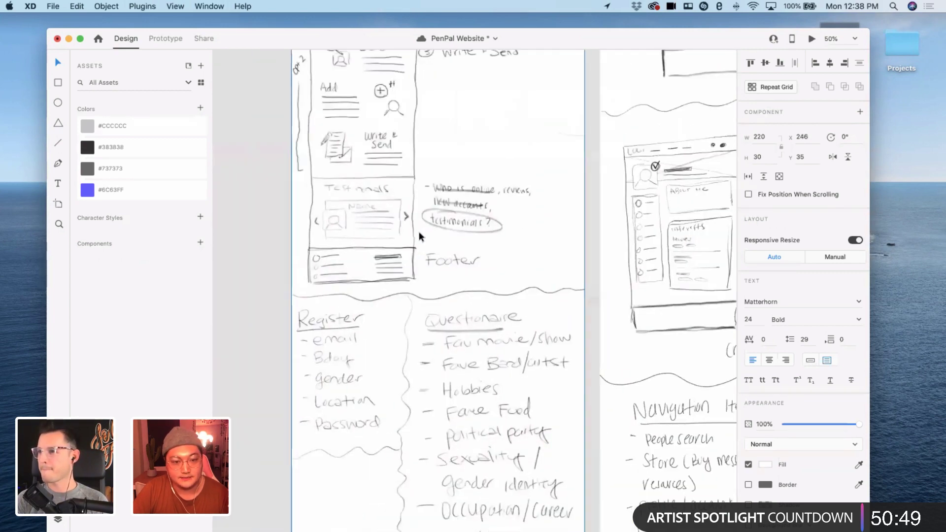
{"action": "scroll", "coordinate": [418, 231], "scroll_direction": "down", "scroll_amount": 3}
{"action": "scroll", "coordinate": [419, 235], "scroll_direction": "up", "scroll_amount": 8}
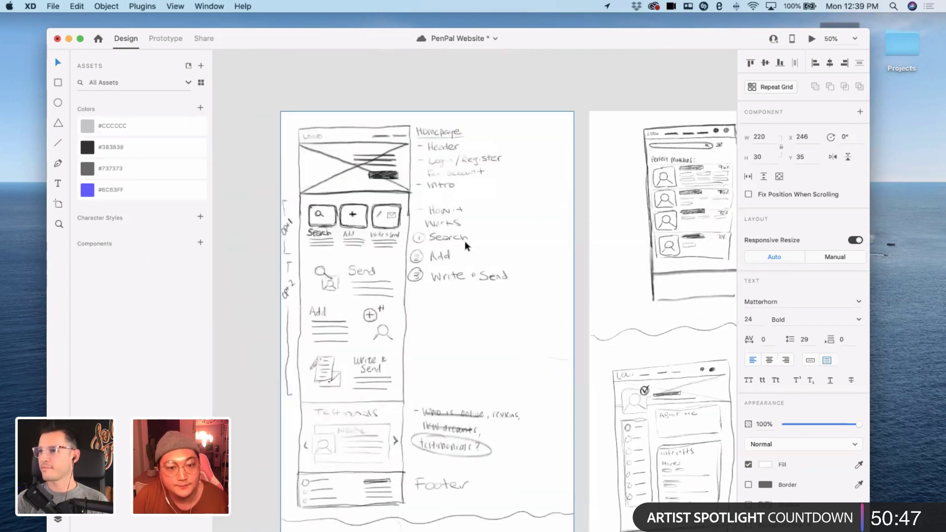
{"action": "scroll", "coordinate": [465, 241], "scroll_direction": "down", "scroll_amount": 5}
{"action": "scroll", "coordinate": [465, 241], "scroll_direction": "right", "scroll_amount": 6}
{"action": "scroll", "coordinate": [465, 247], "scroll_direction": "down", "scroll_amount": 5}
{"action": "scroll", "coordinate": [466, 247], "scroll_direction": "right", "scroll_amount": 2}
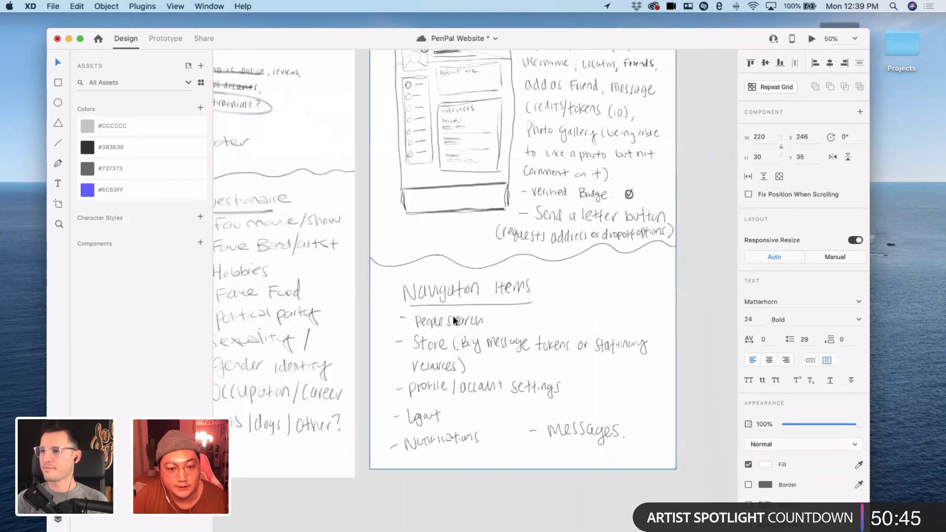
{"action": "scroll", "coordinate": [567, 302], "scroll_direction": "right", "scroll_amount": 3}
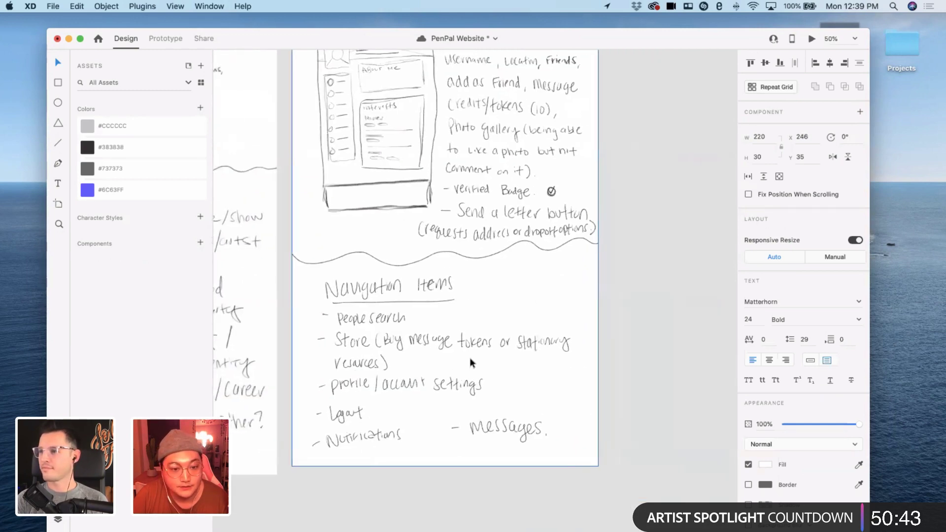
{"action": "scroll", "coordinate": [492, 355], "scroll_direction": "right", "scroll_amount": 3}
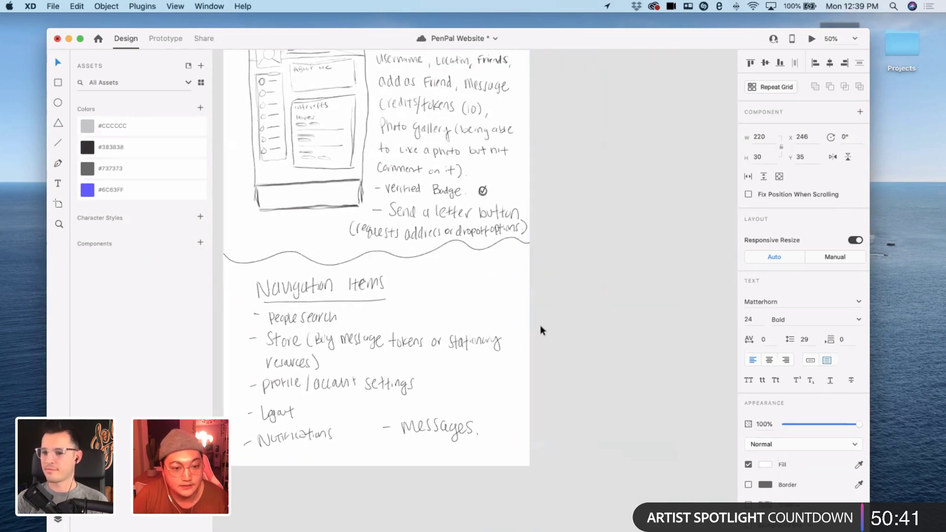
- Rename the header's Nav Item 1 text to "People Search"
{"action": "scroll", "coordinate": [542, 331], "scroll_direction": "up", "scroll_amount": 3}
{"action": "scroll", "coordinate": [493, 295], "scroll_direction": "right", "scroll_amount": 10}
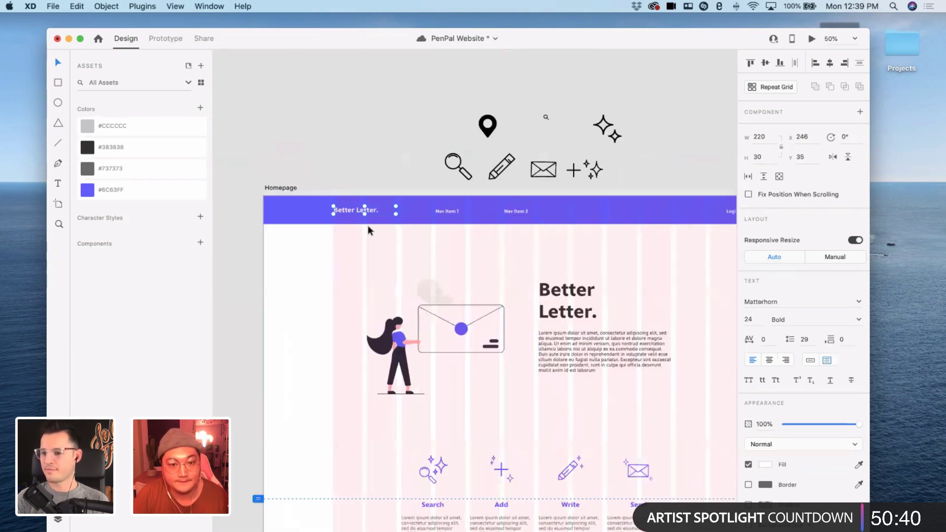
{"action": "double_click", "coordinate": [451, 212]}
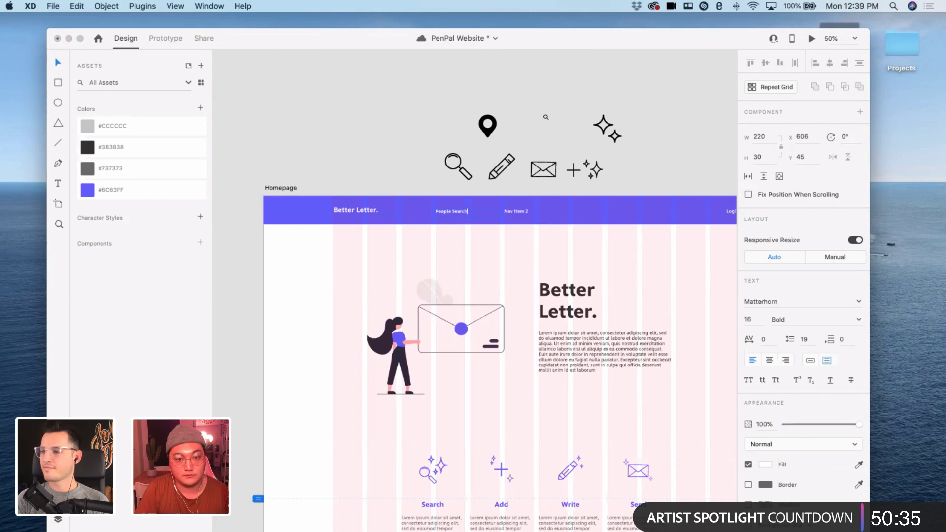
- Consult the handwritten Navigation Items list and rename the header's Nav Item 2 text to "Store"
{"action": "scroll", "coordinate": [377, 172], "scroll_direction": "down", "scroll_amount": 2}
{"action": "scroll", "coordinate": [514, 335], "scroll_direction": "left", "scroll_amount": 10}
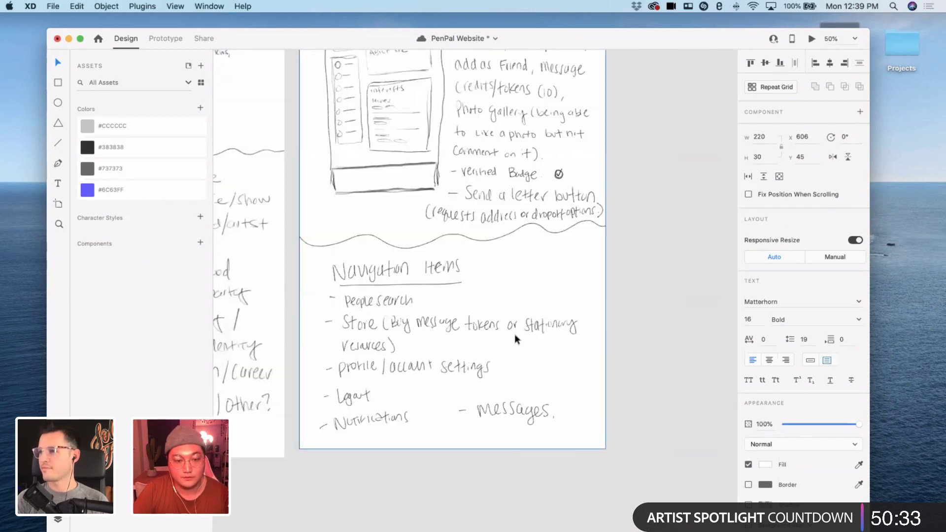
{"action": "scroll", "coordinate": [513, 328], "scroll_direction": "up", "scroll_amount": 3}
{"action": "scroll", "coordinate": [513, 328], "scroll_direction": "right", "scroll_amount": 3}
{"action": "scroll", "coordinate": [509, 335], "scroll_direction": "right", "scroll_amount": 10}
{"action": "scroll", "coordinate": [509, 335], "scroll_direction": "up", "scroll_amount": 3}
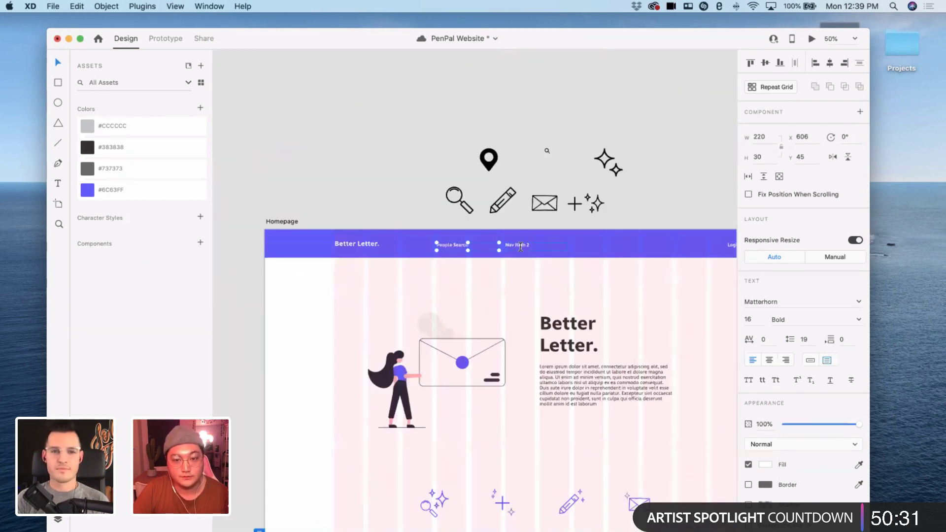
{"action": "double_click", "coordinate": [506, 245]}
{"action": "key", "text": "BackSpace"}
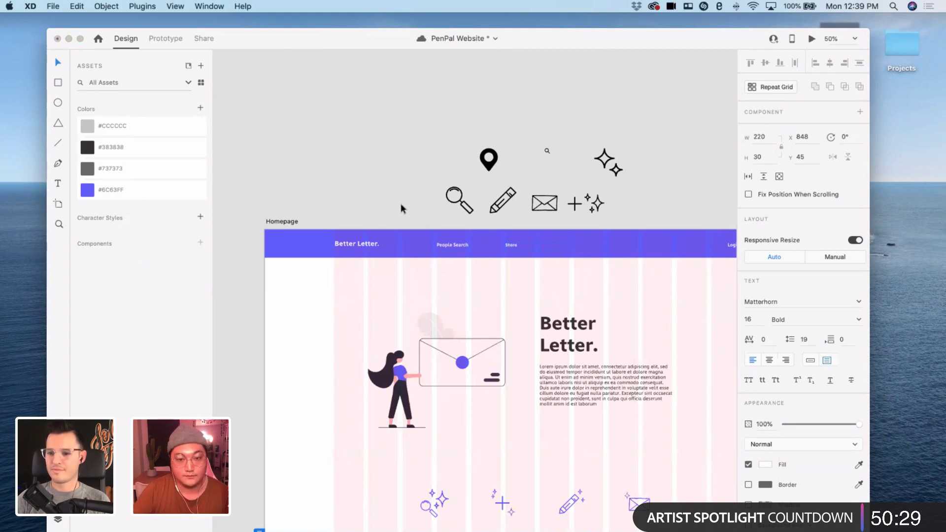
- Narrow the text boxes of People Search and Store in the header to a width of 121
{"action": "scroll", "coordinate": [400, 203], "scroll_direction": "left", "scroll_amount": 10}
{"action": "scroll", "coordinate": [477, 358], "scroll_direction": "down", "scroll_amount": 2}
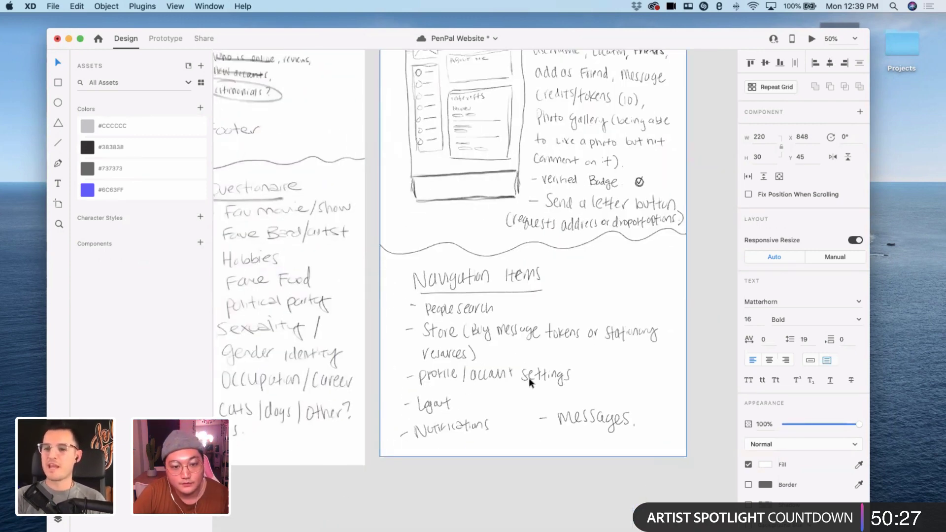
{"action": "scroll", "coordinate": [575, 377], "scroll_direction": "right", "scroll_amount": 10}
{"action": "scroll", "coordinate": [575, 376], "scroll_direction": "up", "scroll_amount": 3}
{"action": "scroll", "coordinate": [575, 376], "scroll_direction": "down", "scroll_amount": 1}
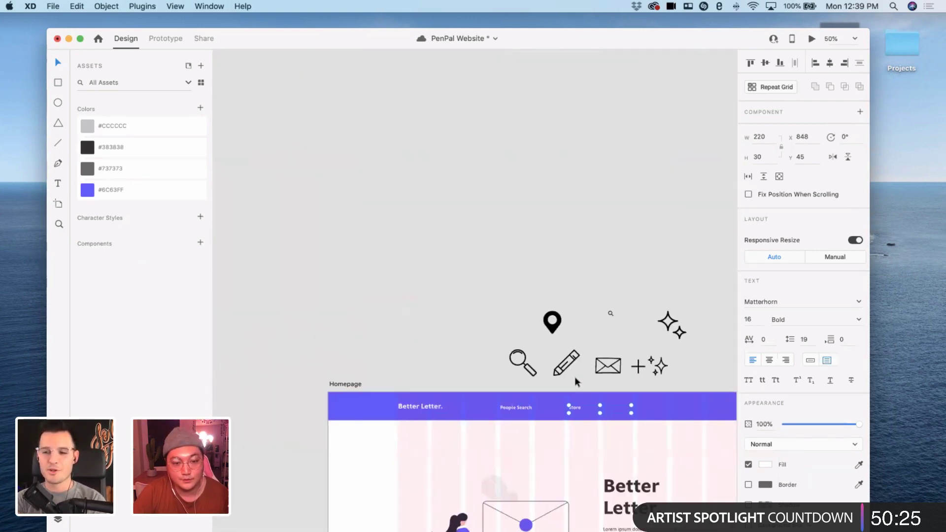
{"action": "scroll", "coordinate": [574, 377], "scroll_direction": "down", "scroll_amount": 2}
{"action": "key", "text": "super+1"}
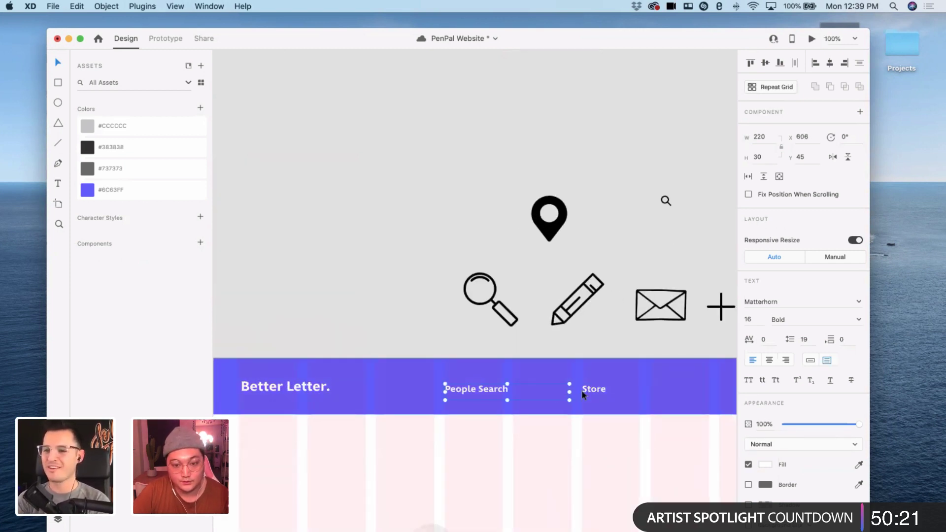
{"action": "scroll", "coordinate": [567, 392], "scroll_direction": "right", "scroll_amount": 3}
{"action": "scroll", "coordinate": [564, 389], "scroll_direction": "down", "scroll_amount": 2}
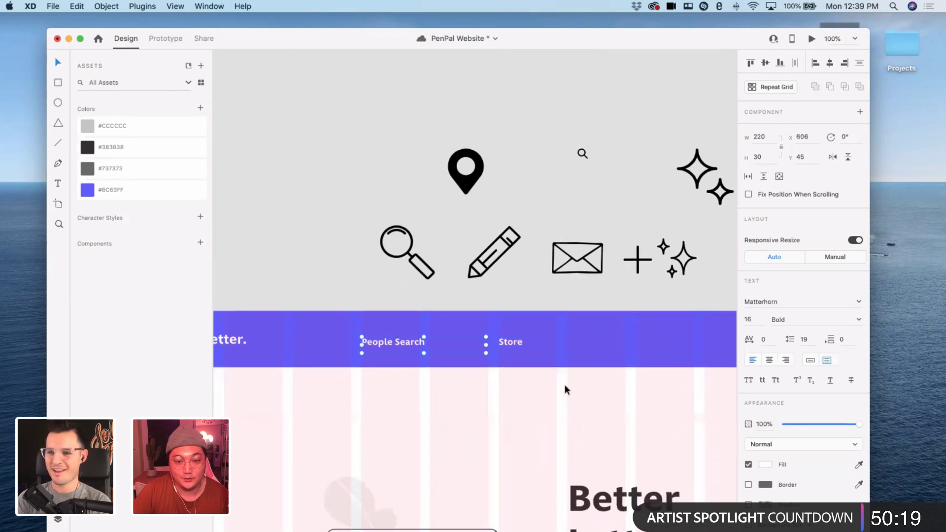
{"action": "left_click", "coordinate": [521, 344]}
{"action": "scroll", "coordinate": [522, 345], "scroll_direction": "right", "scroll_amount": 1}
{"action": "scroll", "coordinate": [521, 344], "scroll_direction": "right", "scroll_amount": 1}
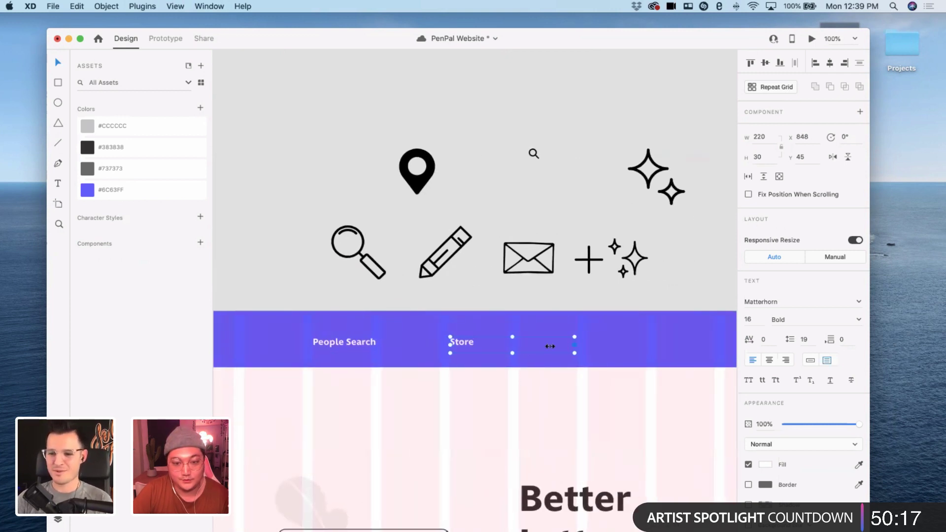
{"action": "left_click", "coordinate": [432, 347]}
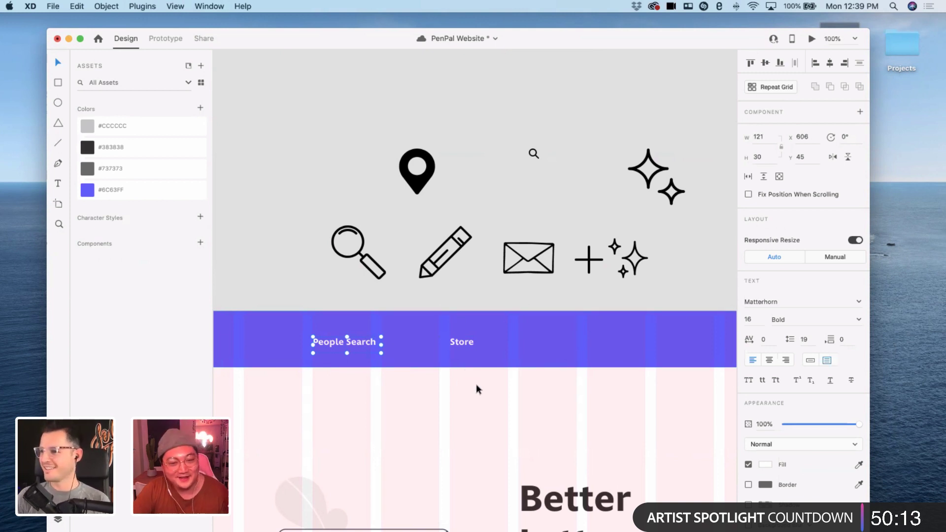
- Duplicate the Store text along the header row, placing the copy at X 1090, Y 45
{"action": "scroll", "coordinate": [476, 383], "scroll_direction": "down", "scroll_amount": 4}
{"action": "scroll", "coordinate": [504, 373], "scroll_direction": "right", "scroll_amount": 4}
{"action": "scroll", "coordinate": [495, 361], "scroll_direction": "right", "scroll_amount": 1}
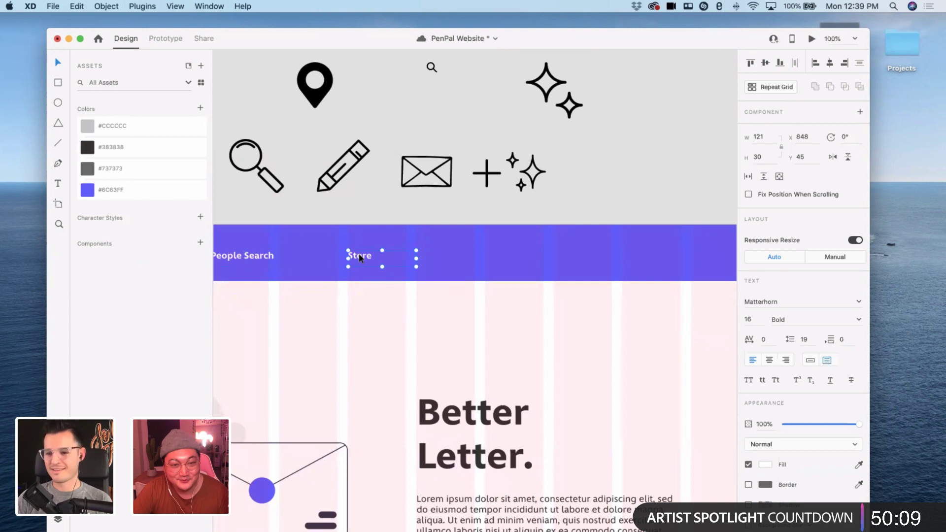
{"action": "left_click_drag", "start_coordinate": [360, 258], "coordinate": [501, 259]}
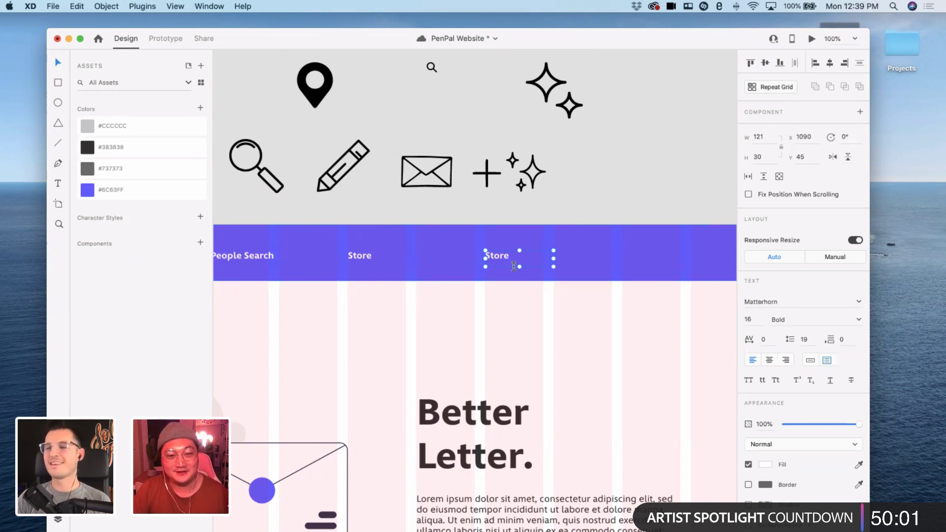
- Review the handwritten Navigation Items list in the sketched notes
{"action": "scroll", "coordinate": [492, 276], "scroll_direction": "left", "scroll_amount": 3}
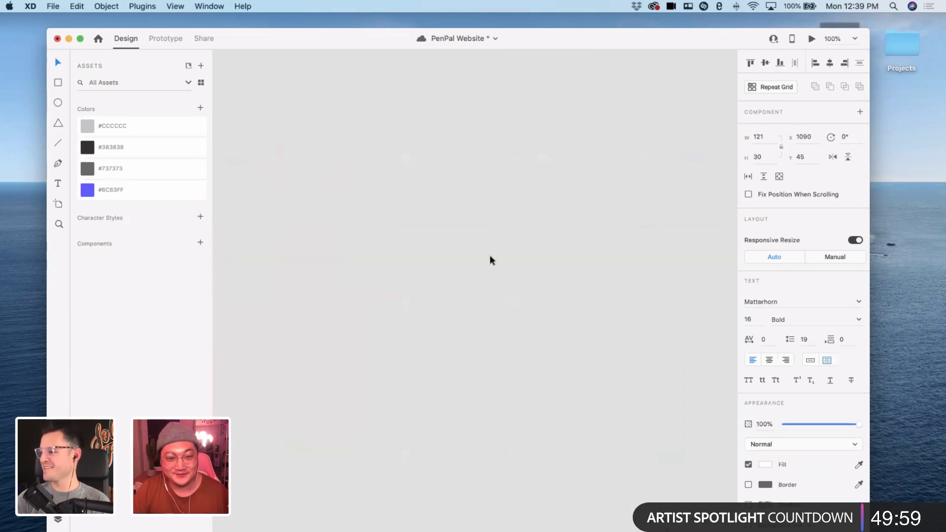
{"action": "scroll", "coordinate": [488, 255], "scroll_direction": "down", "scroll_amount": 10}
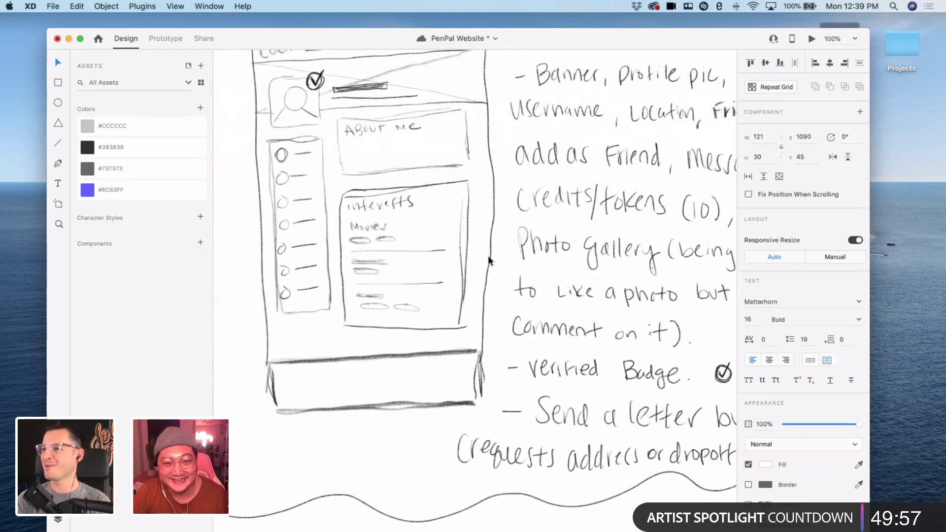
{"action": "scroll", "coordinate": [487, 256], "scroll_direction": "right", "scroll_amount": 3}
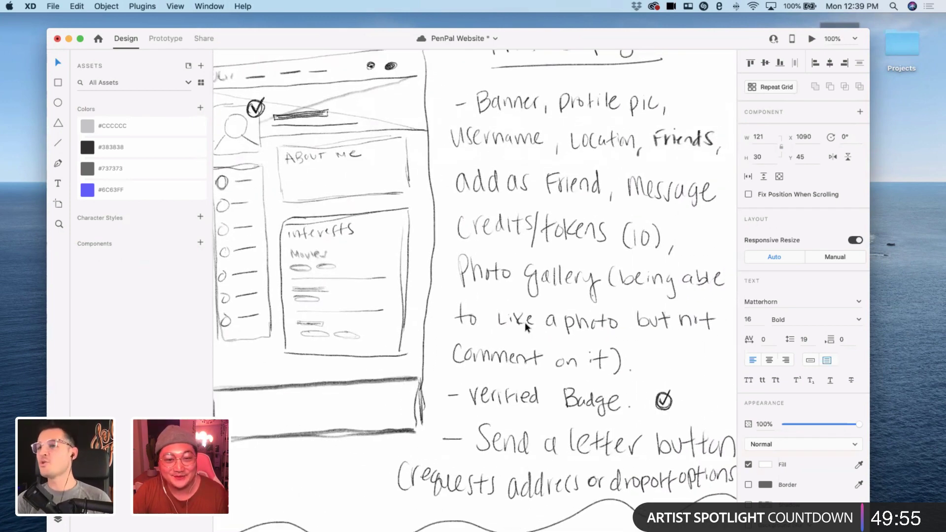
{"action": "scroll", "coordinate": [526, 328], "scroll_direction": "down", "scroll_amount": 10}
{"action": "scroll", "coordinate": [526, 327], "scroll_direction": "left", "scroll_amount": 2}
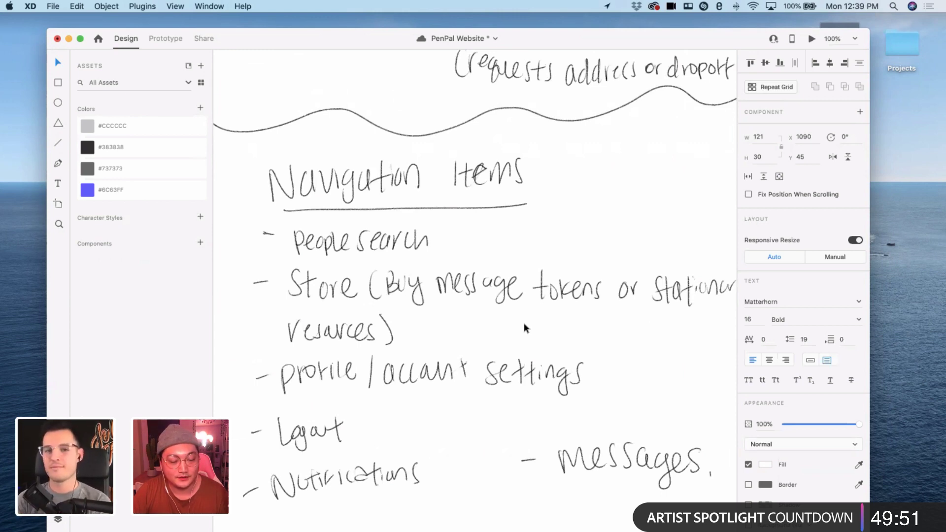
{"action": "scroll", "coordinate": [524, 323], "scroll_direction": "up", "scroll_amount": 15}
{"action": "scroll", "coordinate": [525, 324], "scroll_direction": "right", "scroll_amount": 5}
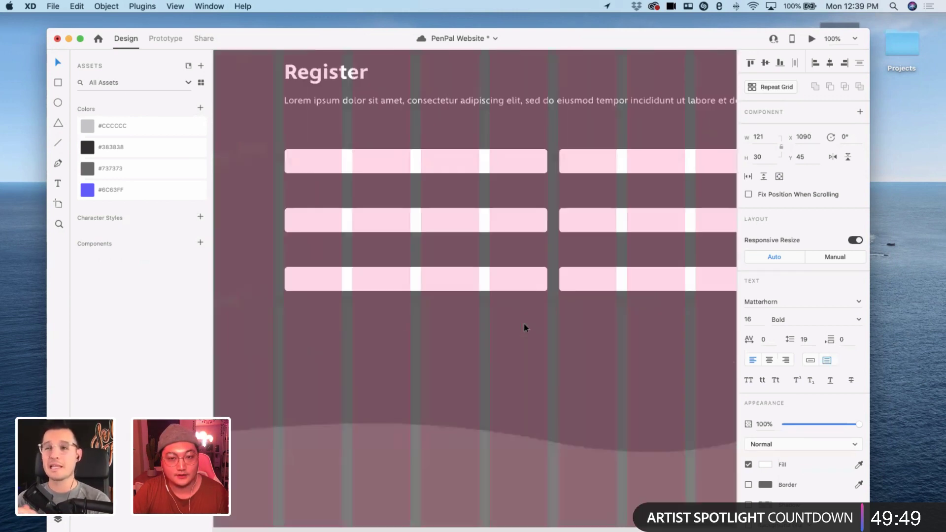
- Recolor the Search, Add, Write and Send headings on the homepage to the dark gray #383838
{"action": "scroll", "coordinate": [525, 325], "scroll_direction": "up", "scroll_amount": 3}
{"action": "scroll", "coordinate": [525, 324], "scroll_direction": "down", "scroll_amount": 5}
{"action": "scroll", "coordinate": [524, 324], "scroll_direction": "up", "scroll_amount": 10}
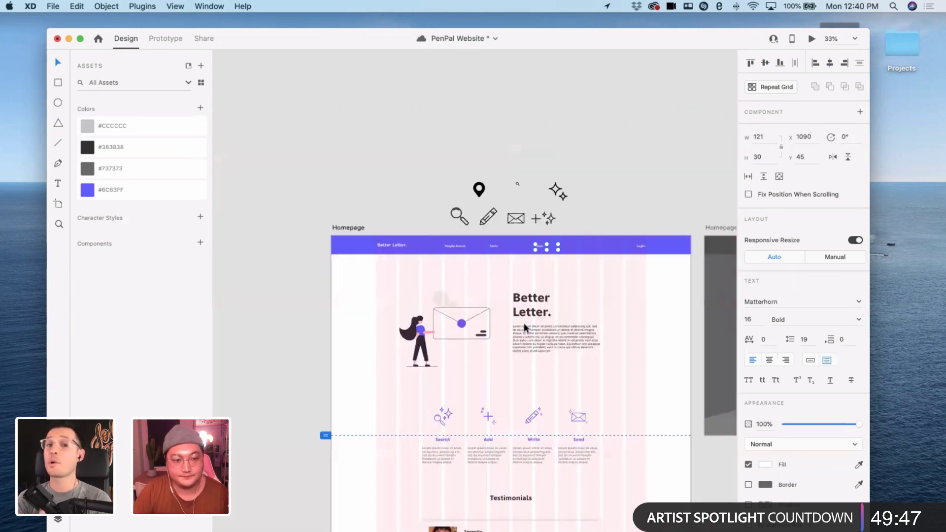
{"action": "scroll", "coordinate": [524, 323], "scroll_direction": "up", "scroll_amount": 3}
{"action": "scroll", "coordinate": [513, 327], "scroll_direction": "up", "scroll_amount": 10}
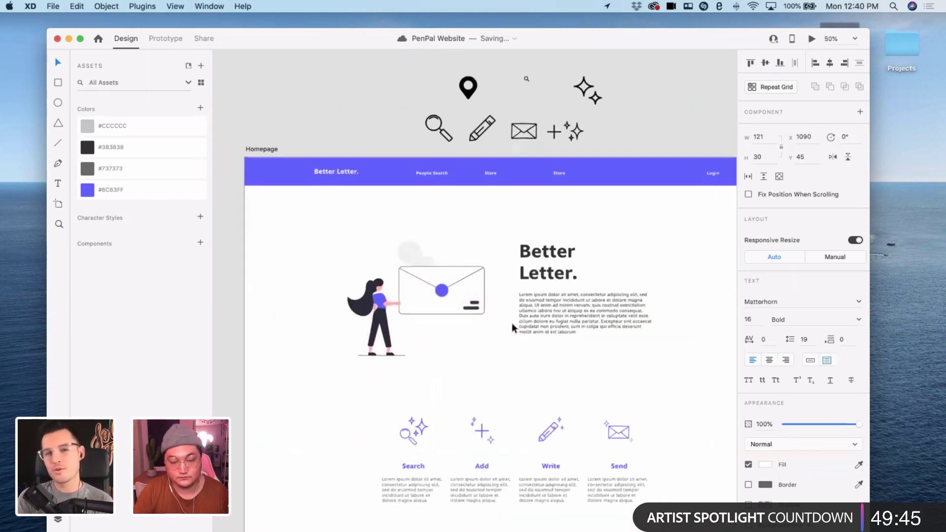
{"action": "scroll", "coordinate": [517, 329], "scroll_direction": "down", "scroll_amount": 3}
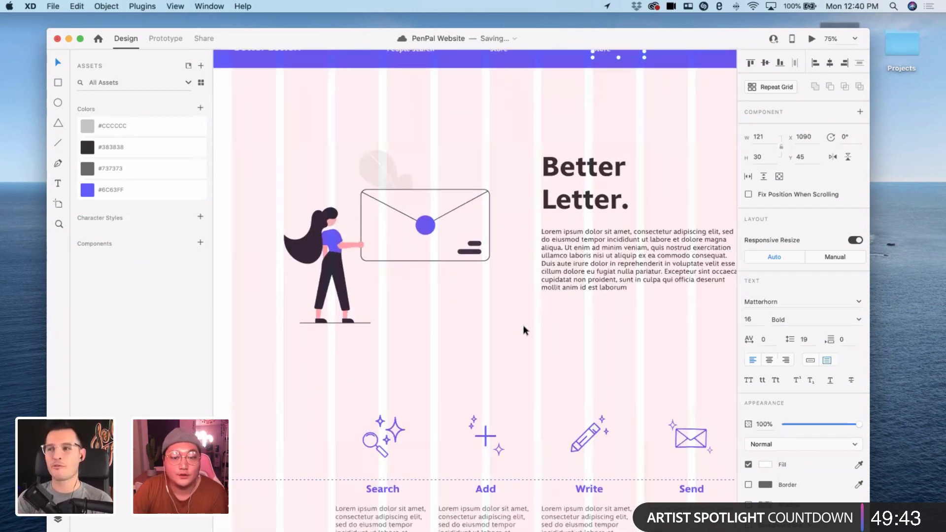
{"action": "scroll", "coordinate": [523, 330], "scroll_direction": "up", "scroll_amount": 2}
{"action": "scroll", "coordinate": [517, 345], "scroll_direction": "down", "scroll_amount": 4}
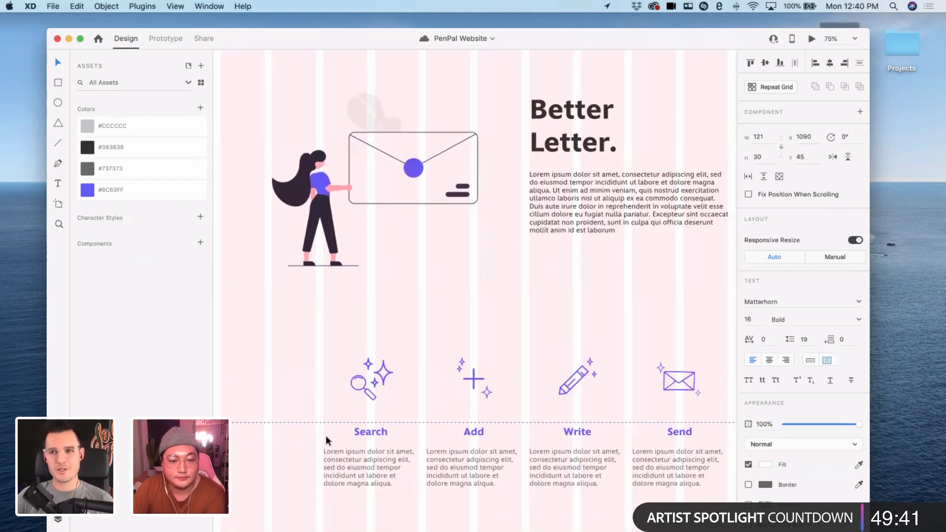
{"action": "left_click_drag", "start_coordinate": [301, 430], "coordinate": [729, 431]}
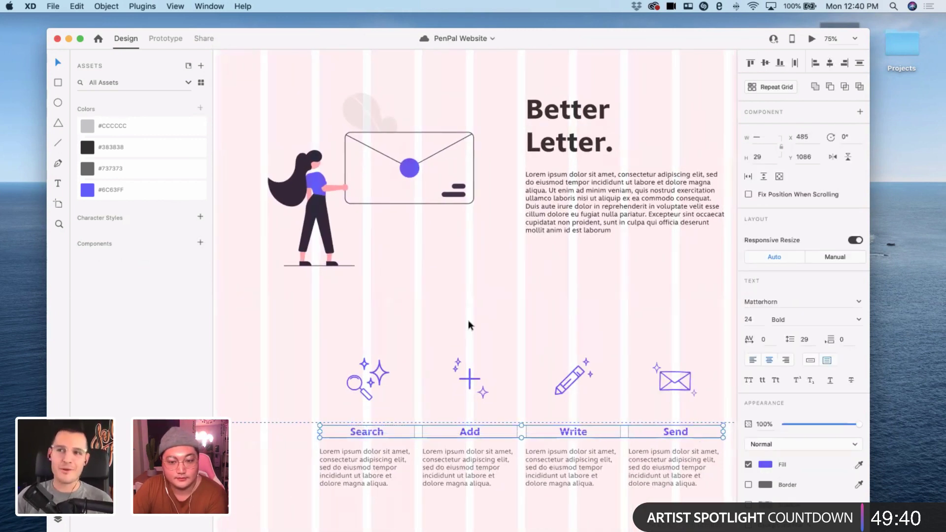
{"action": "left_click", "coordinate": [86, 148]}
{"action": "left_click", "coordinate": [391, 390]}
{"action": "scroll", "coordinate": [391, 390], "scroll_direction": "down", "scroll_amount": 3}
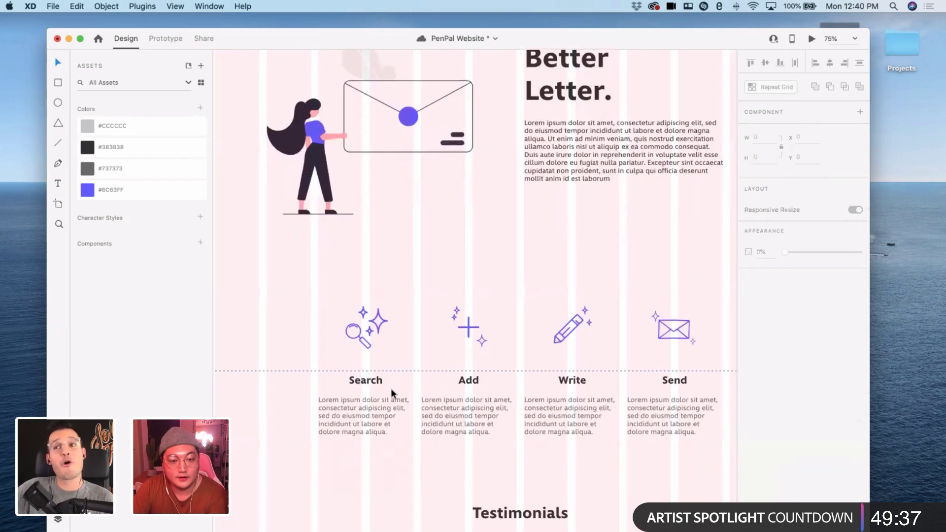
- Review the homepage from the header to the Testimonials section and save the document
{"action": "scroll", "coordinate": [391, 388], "scroll_direction": "up", "scroll_amount": 12}
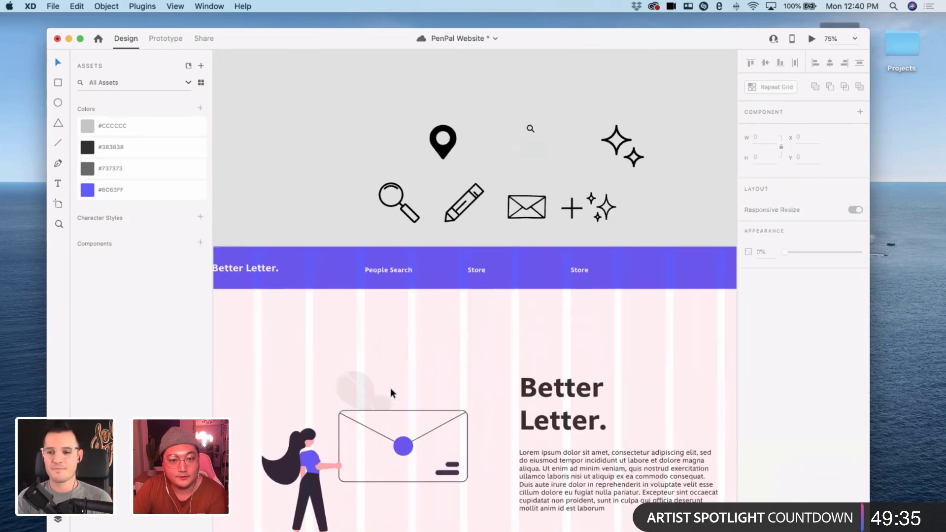
{"action": "scroll", "coordinate": [390, 389], "scroll_direction": "down", "scroll_amount": 3}
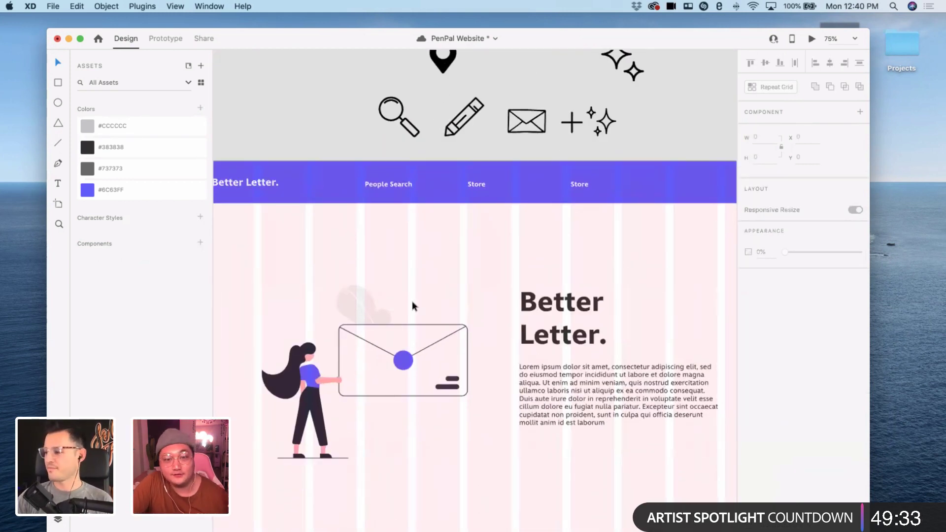
{"action": "scroll", "coordinate": [532, 280], "scroll_direction": "up", "scroll_amount": 1}
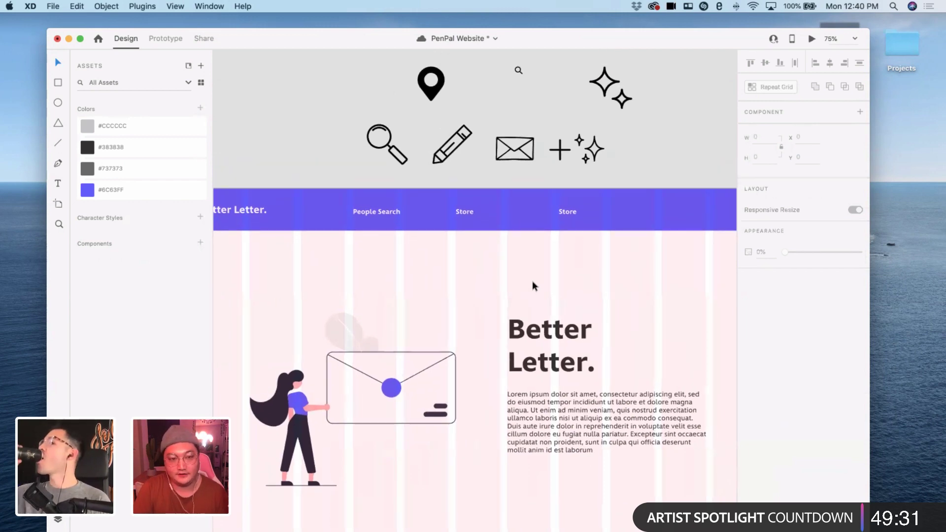
{"action": "scroll", "coordinate": [541, 279], "scroll_direction": "down", "scroll_amount": 15}
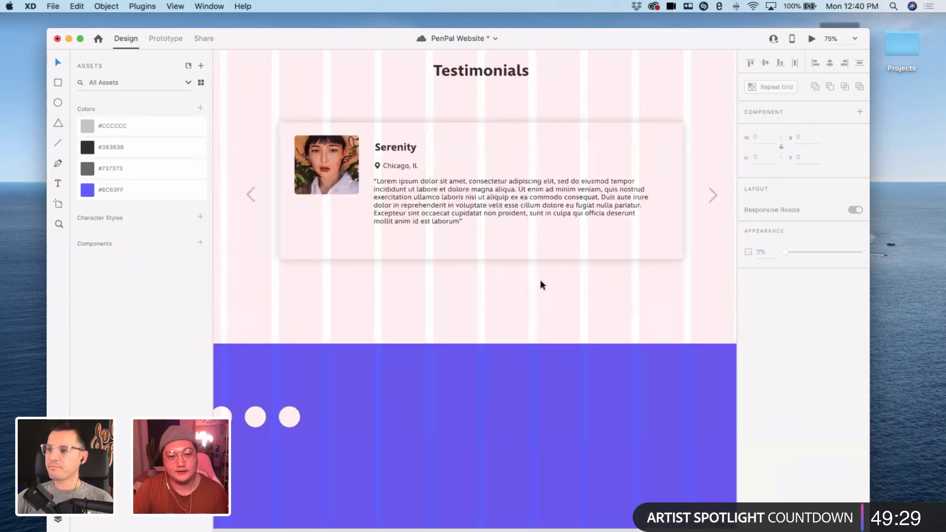
{"action": "scroll", "coordinate": [541, 286], "scroll_direction": "up", "scroll_amount": 5}
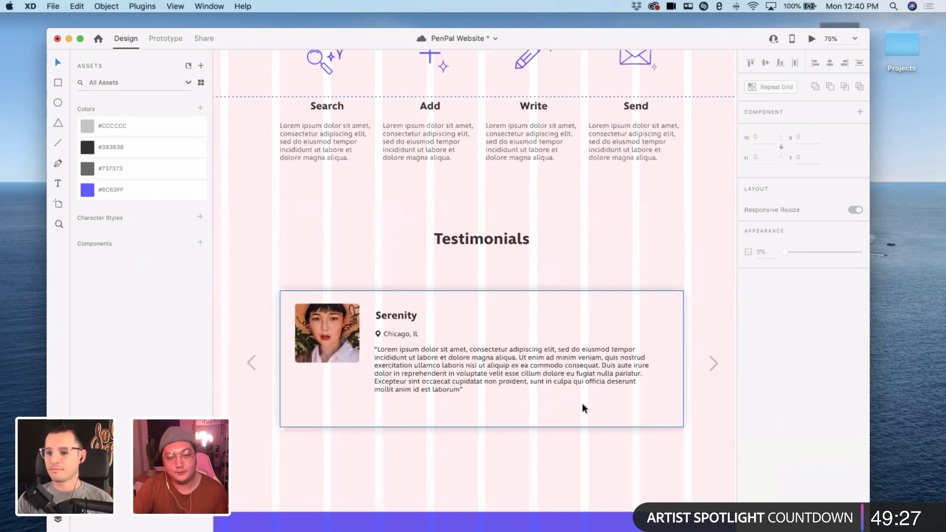
{"action": "scroll", "coordinate": [585, 395], "scroll_direction": "up", "scroll_amount": 4}
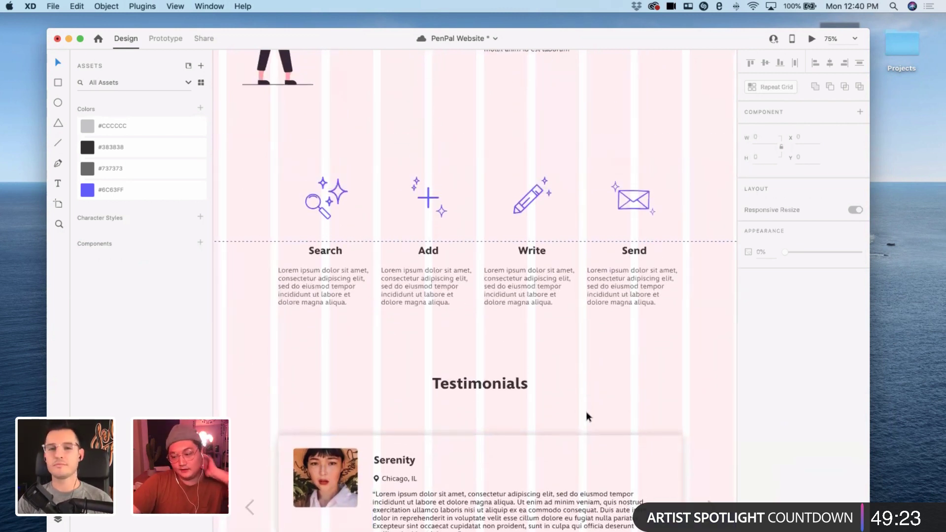
{"action": "key", "text": "super+s"}
- Examine the homepage layout from the header and hero through the feature columns to the testimonial card
{"action": "scroll", "coordinate": [593, 372], "scroll_direction": "up", "scroll_amount": 10}
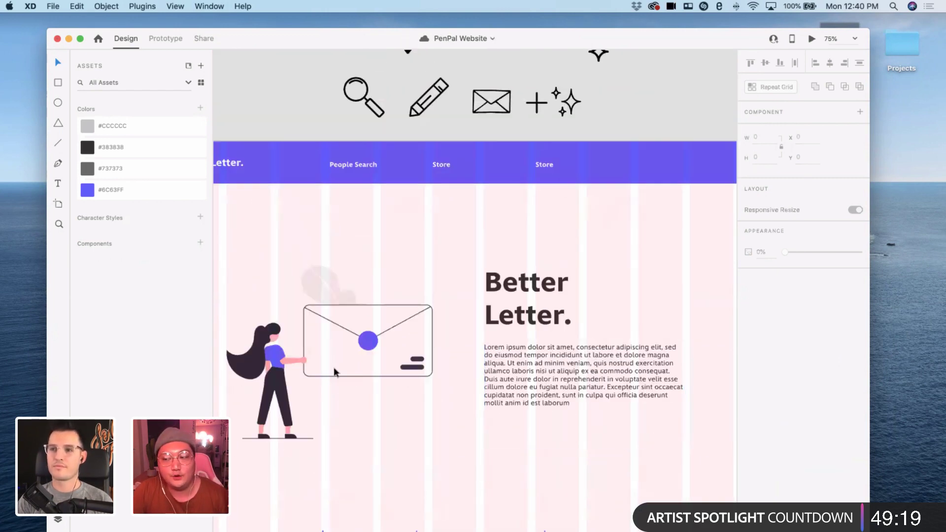
{"action": "scroll", "coordinate": [333, 367], "scroll_direction": "down", "scroll_amount": 3}
{"action": "scroll", "coordinate": [333, 368], "scroll_direction": "left", "scroll_amount": 1}
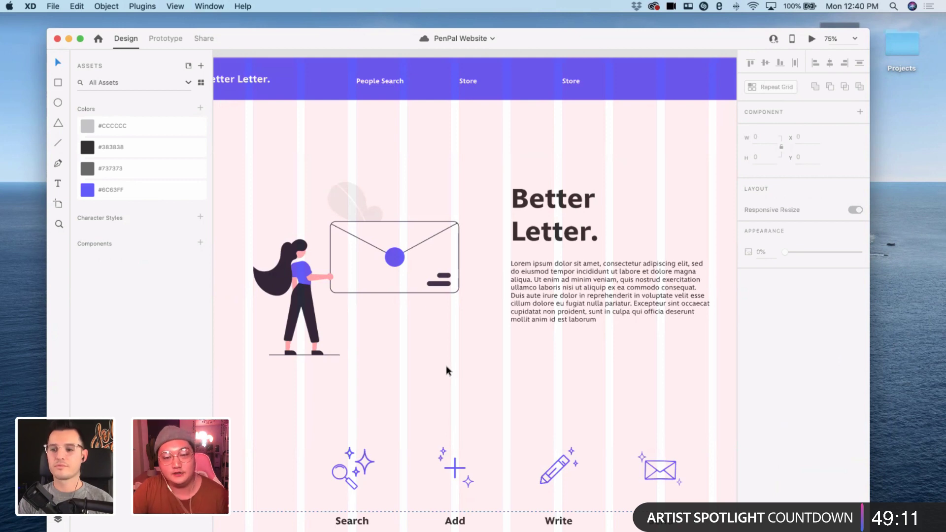
{"action": "scroll", "coordinate": [446, 367], "scroll_direction": "down", "scroll_amount": 2}
{"action": "scroll", "coordinate": [446, 367], "scroll_direction": "left", "scroll_amount": 1}
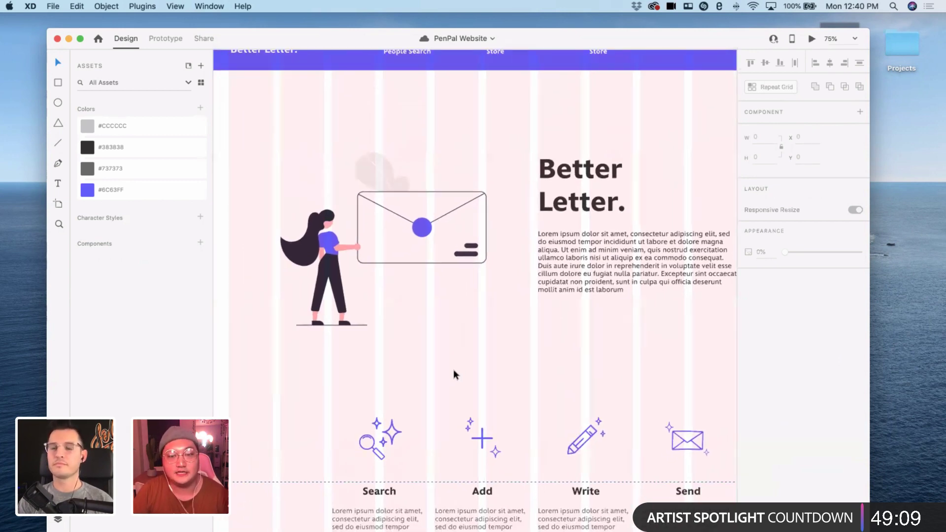
{"action": "scroll", "coordinate": [439, 362], "scroll_direction": "down", "scroll_amount": 5}
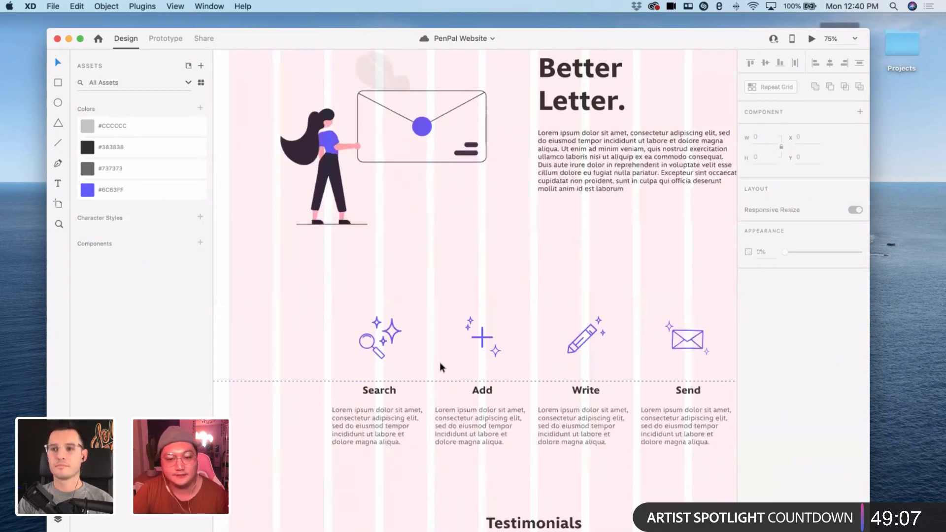
{"action": "scroll", "coordinate": [436, 364], "scroll_direction": "down", "scroll_amount": 7}
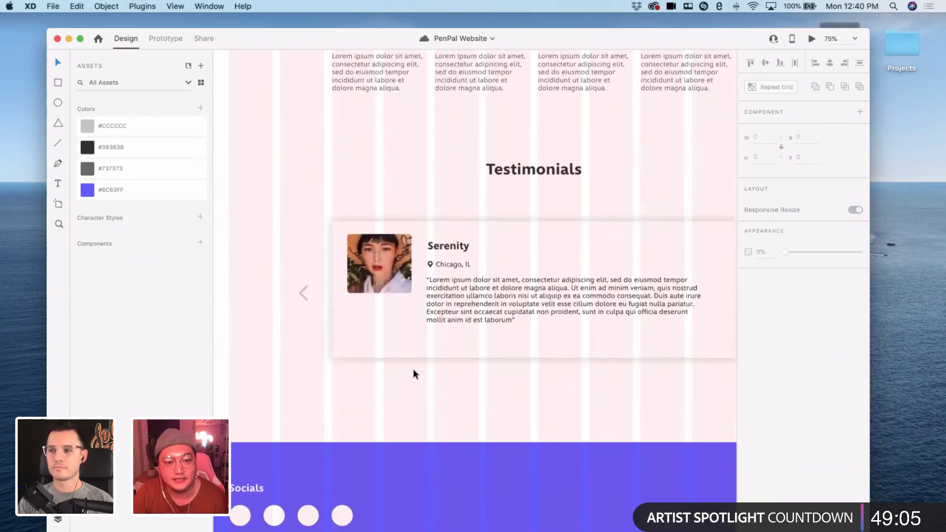
{"action": "scroll", "coordinate": [414, 374], "scroll_direction": "right", "scroll_amount": 3}
{"action": "scroll", "coordinate": [476, 381], "scroll_direction": "right", "scroll_amount": 1}
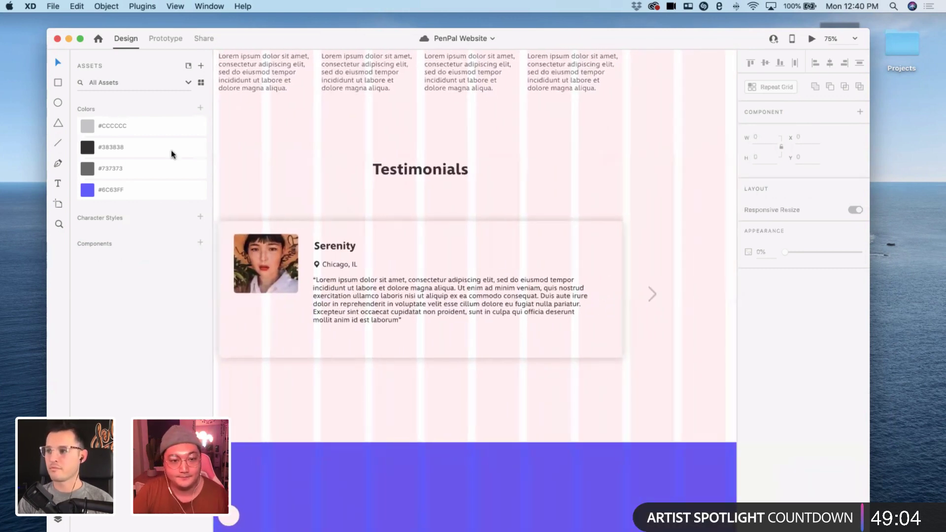
- Draw an open S-shaped wave with the Pen tool near the testimonial card's upper right corner, about 88 wide and 16 high
{"action": "left_click", "coordinate": [58, 163]}
{"action": "key", "text": "super+equal"}
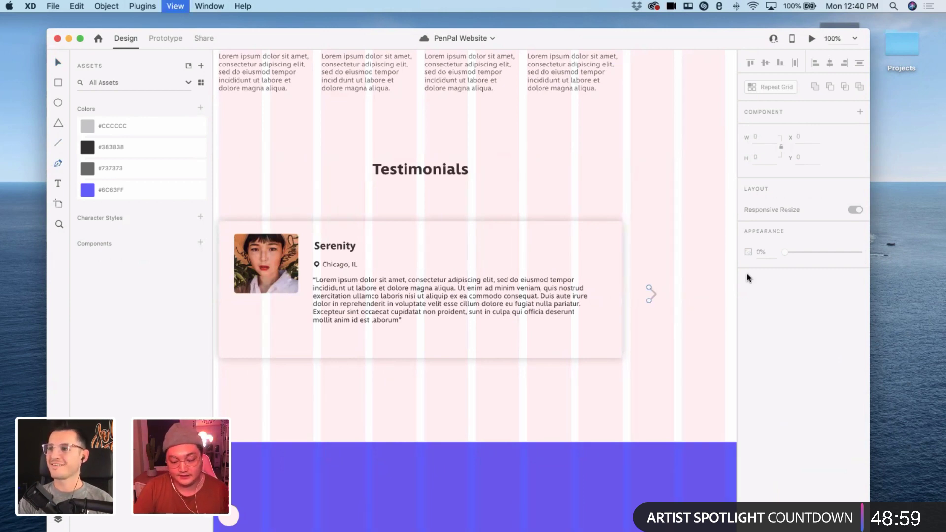
{"action": "scroll", "coordinate": [483, 234], "scroll_direction": "right", "scroll_amount": 5}
{"action": "scroll", "coordinate": [481, 235], "scroll_direction": "up", "scroll_amount": 3}
{"action": "scroll", "coordinate": [482, 235], "scroll_direction": "right", "scroll_amount": 6}
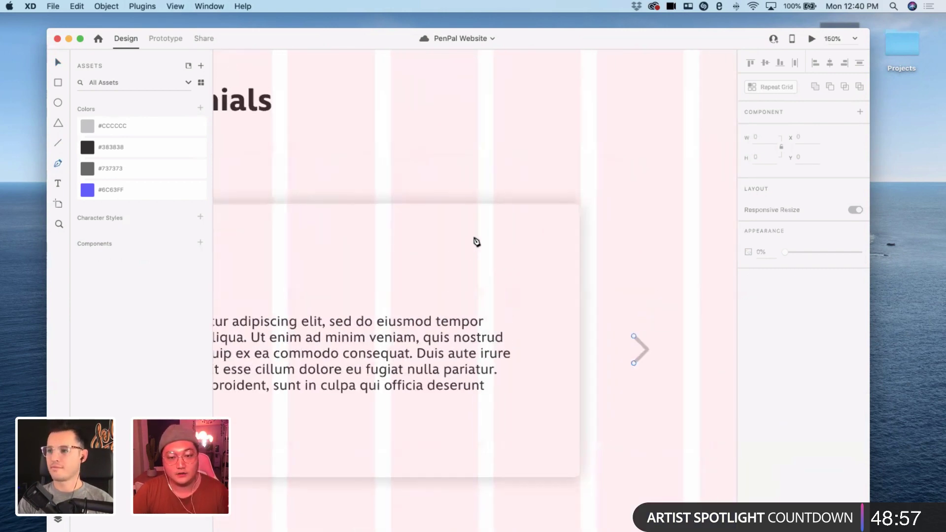
{"action": "left_click", "coordinate": [504, 238]}
{"action": "left_click_drag", "start_coordinate": [542, 239], "coordinate": [563, 256]}
{"action": "scroll", "coordinate": [589, 246], "scroll_direction": "up", "scroll_amount": 1}
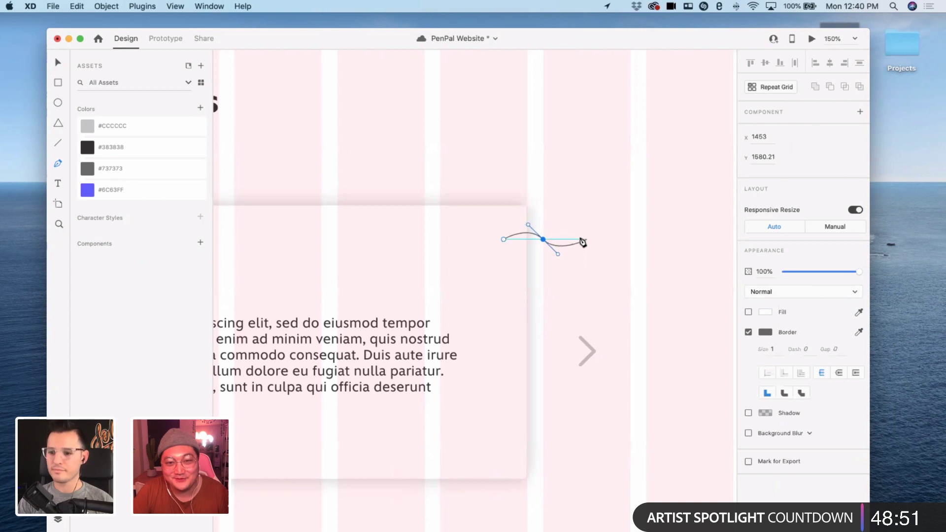
{"action": "left_click", "coordinate": [579, 240]}
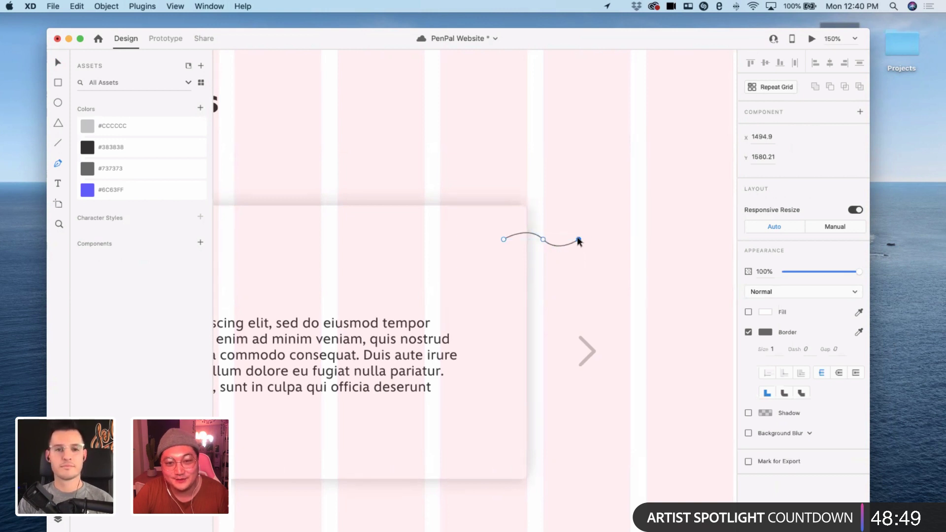
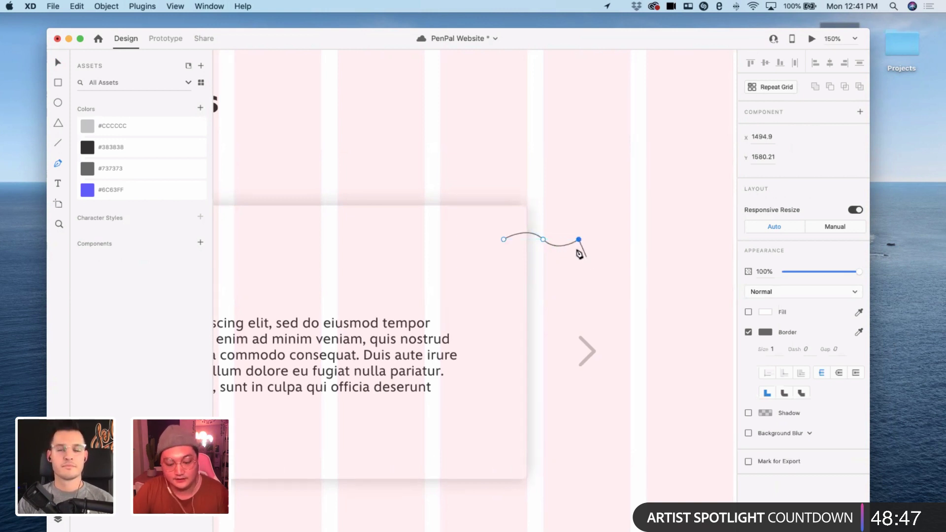
{"action": "key", "text": "Escape"}
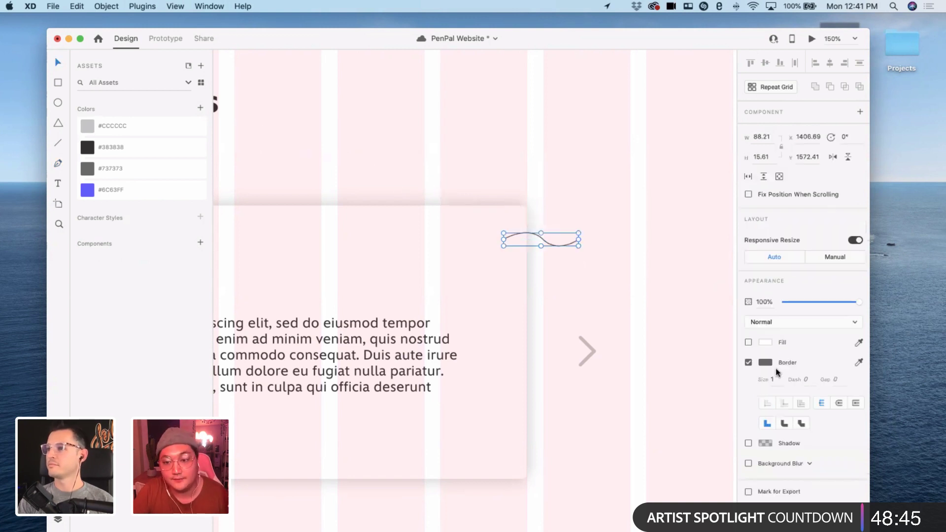
- Set the wave path's border size to 5 with round caps and round joins
{"action": "key", "text": "Up"}
{"action": "key", "text": "Up"}
{"action": "key", "text": "Up"}
{"action": "key", "text": "Up"}
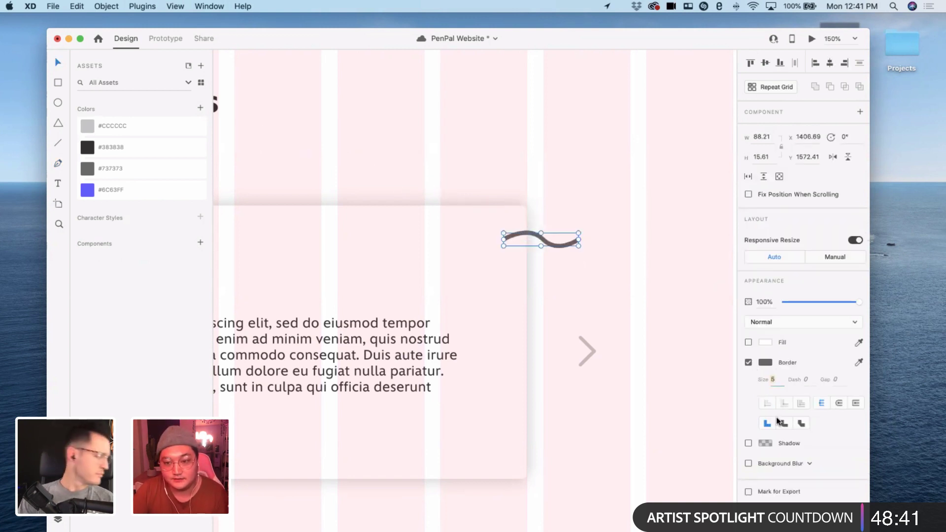
{"action": "left_click", "coordinate": [783, 423]}
{"action": "left_click", "coordinate": [635, 277]}
- Narrow the wave to about 63 wide, rotate it to -6°, and place a duplicate directly above it
{"action": "left_click", "coordinate": [568, 245]}
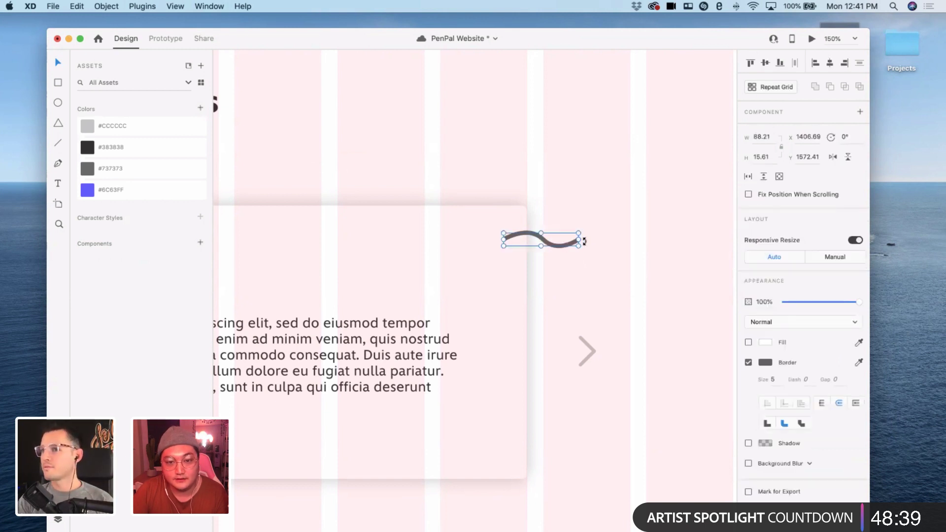
{"action": "left_click_drag", "start_coordinate": [562, 241], "coordinate": [566, 241]}
{"action": "key", "text": "super+d"}
{"action": "key", "text": "shift+Up"}
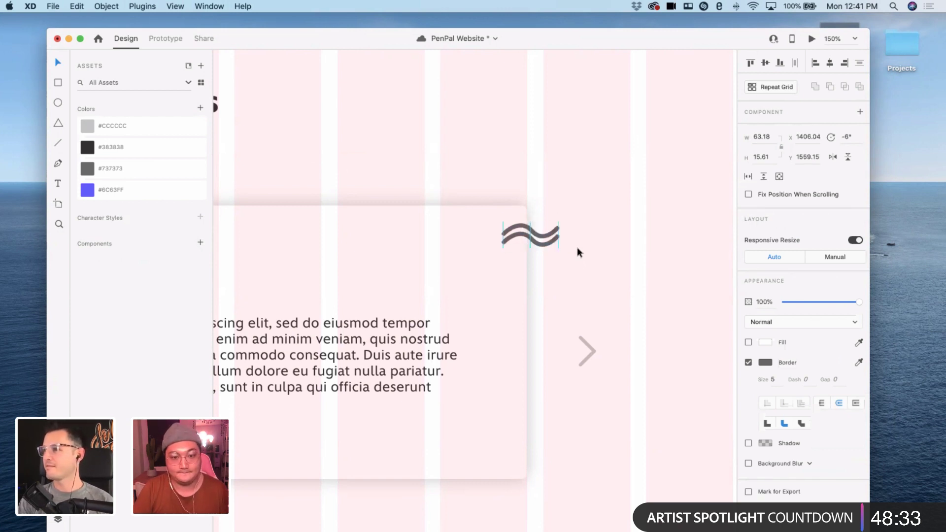
{"action": "key", "text": "Up"}
{"action": "key", "text": "Up"}
{"action": "key", "text": "Up"}
- Place a third wave copy below the other two at Y 1586.15 and narrow all three waves to about 54 wide
{"action": "key", "text": "super+d"}
{"action": "key", "text": "shift+Down"}
{"action": "key", "text": "shift+Down"}
{"action": "key", "text": "shift+Down"}
{"action": "key", "text": "Up"}
{"action": "key", "text": "Up"}
{"action": "key", "text": "Up"}
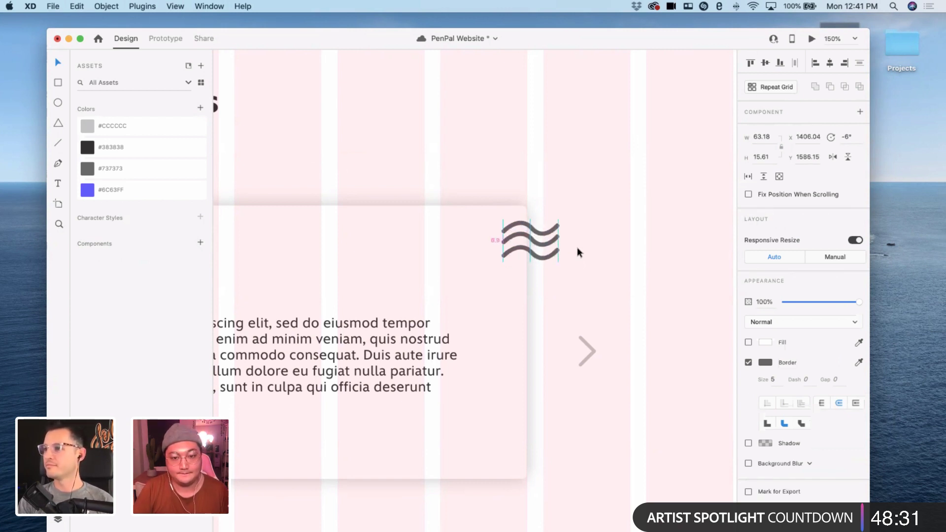
{"action": "left_click", "coordinate": [594, 265]}
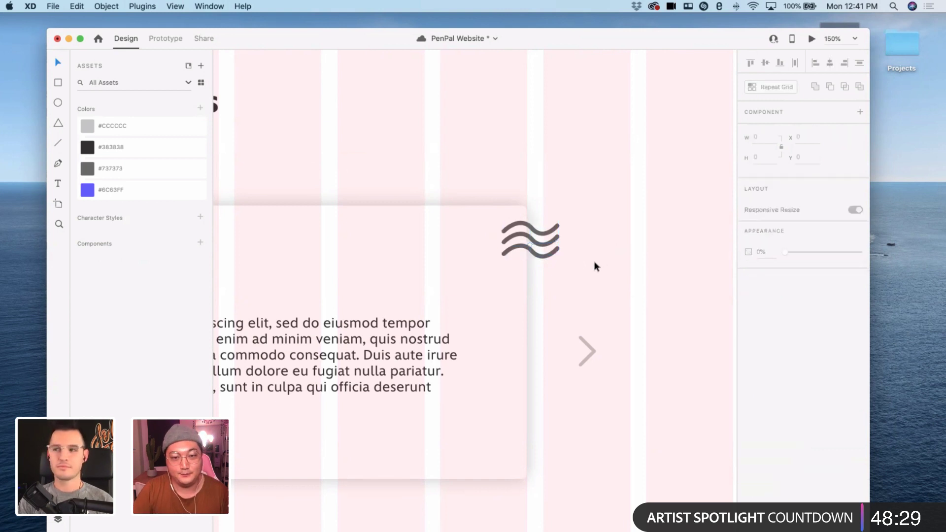
{"action": "left_click_drag", "start_coordinate": [546, 207], "coordinate": [550, 253]}
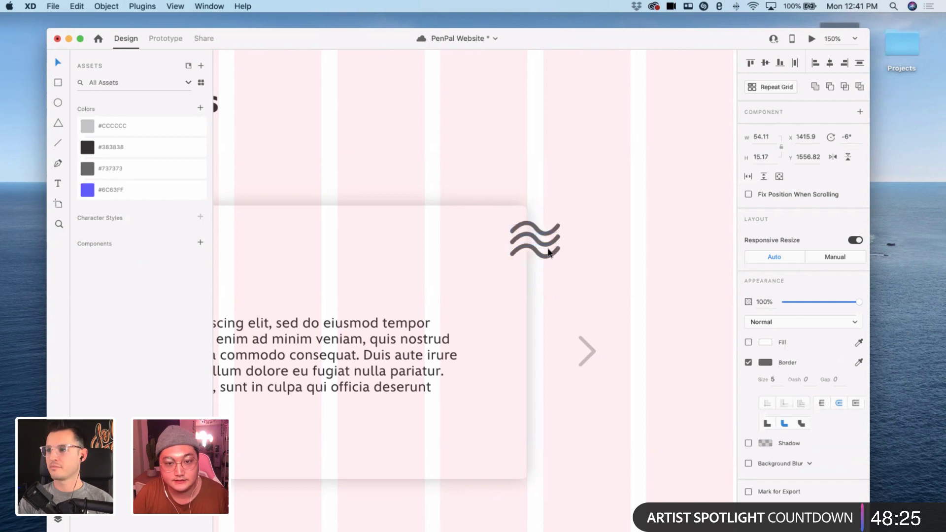
- Try to apply the saved #6C63FF color asset to the border of the three waves
{"action": "left_click", "coordinate": [763, 363]}
{"action": "left_click", "coordinate": [103, 191]}
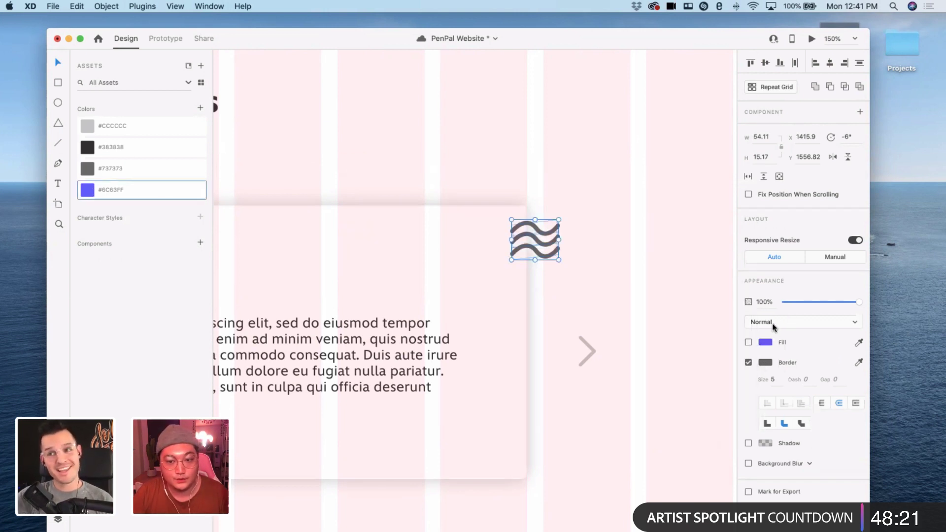
{"action": "left_click", "coordinate": [750, 342]}
{"action": "key", "text": "super+z"}
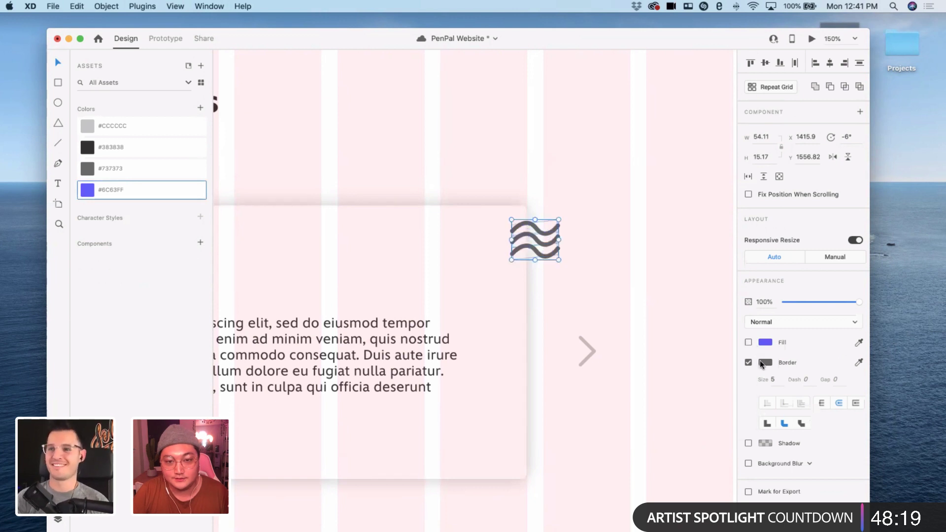
{"action": "left_click", "coordinate": [762, 363]}
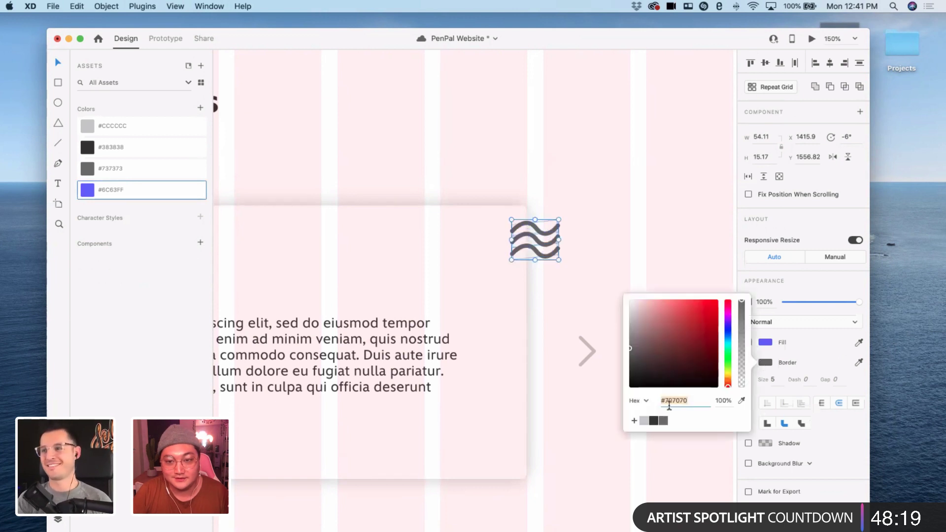
{"action": "left_click", "coordinate": [97, 193]}
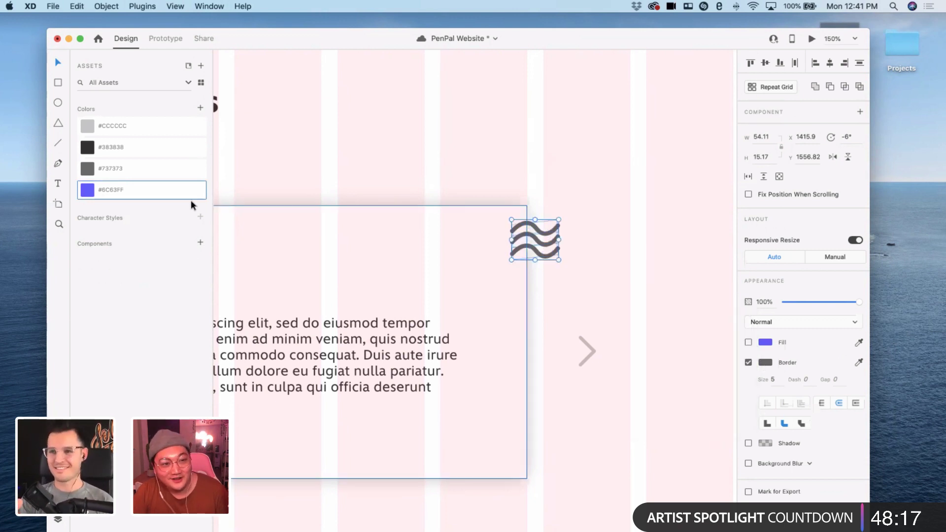
{"action": "left_click", "coordinate": [766, 342]}
{"action": "key", "text": "super+z"}
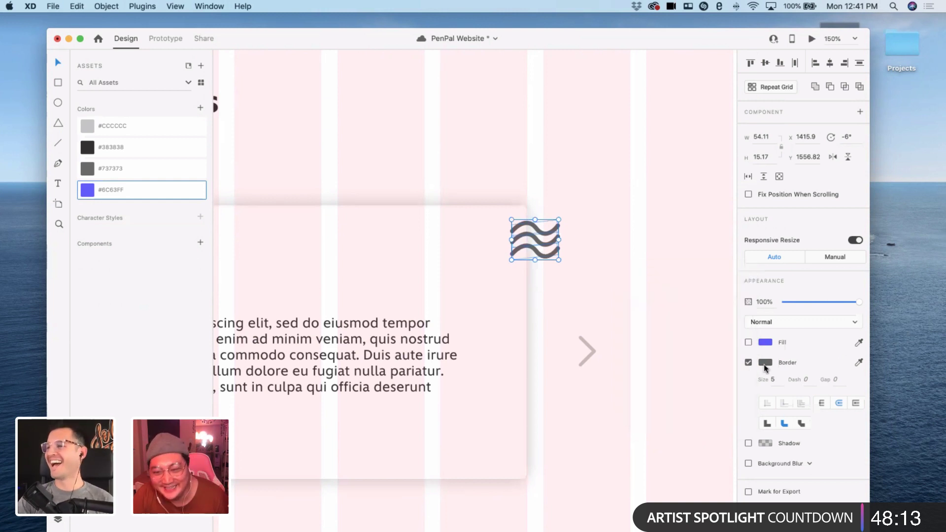
- Set the border color of the three waves to #6C63FF
{"action": "left_click", "coordinate": [764, 363]}
{"action": "type", "text": "#6C63FF"}
{"action": "key", "text": "Return"}
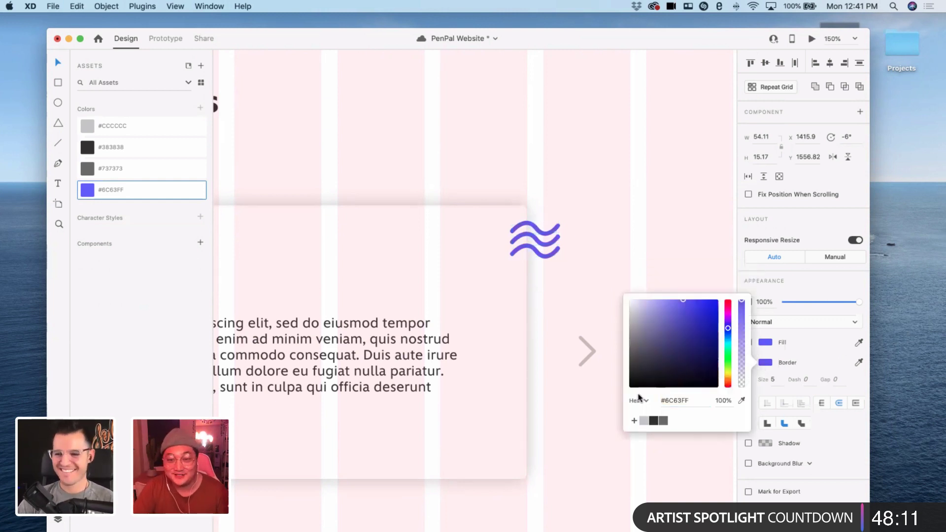
{"action": "left_click", "coordinate": [585, 253]}
{"action": "left_click", "coordinate": [585, 254]}
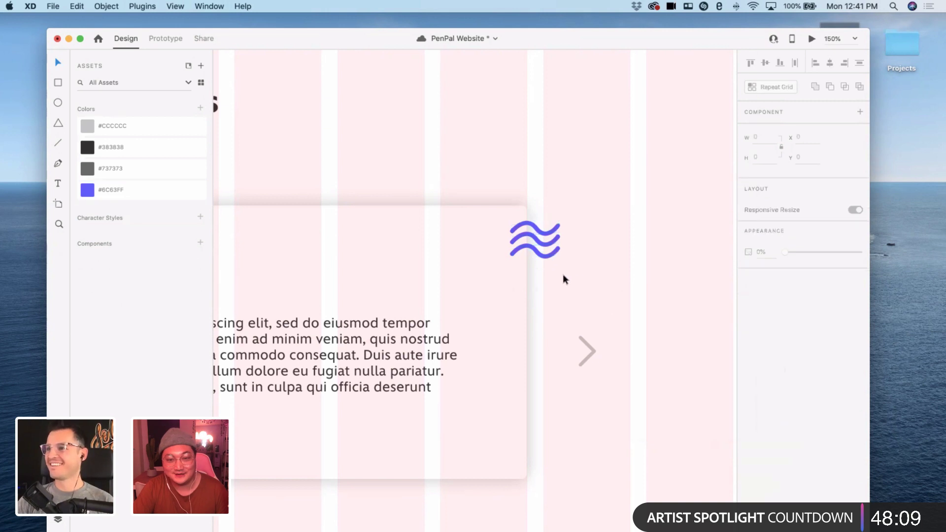
- Nudge the three waves down 1 px to Y 1557.82 and group them
{"action": "left_click_drag", "start_coordinate": [571, 274], "coordinate": [545, 228]}
{"action": "key", "text": "Down"}
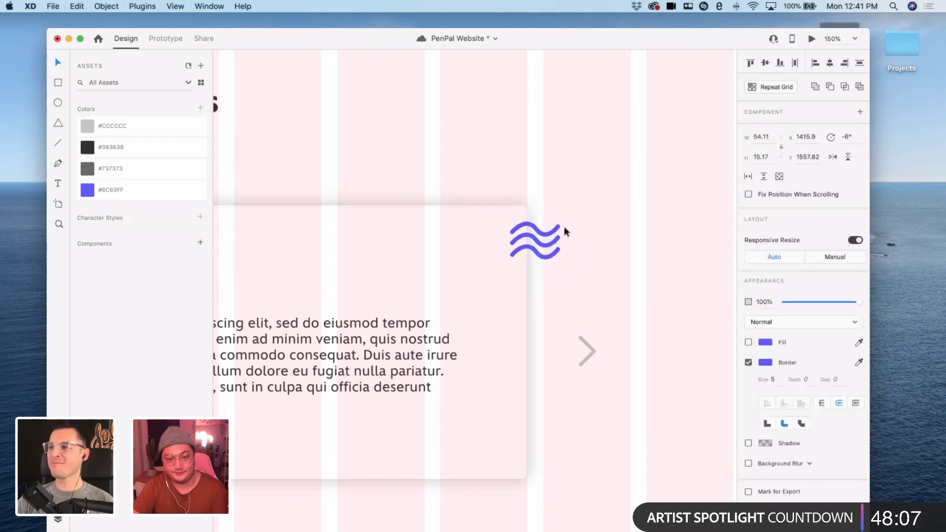
{"action": "key", "text": "super+g"}
{"action": "left_click", "coordinate": [587, 214]}
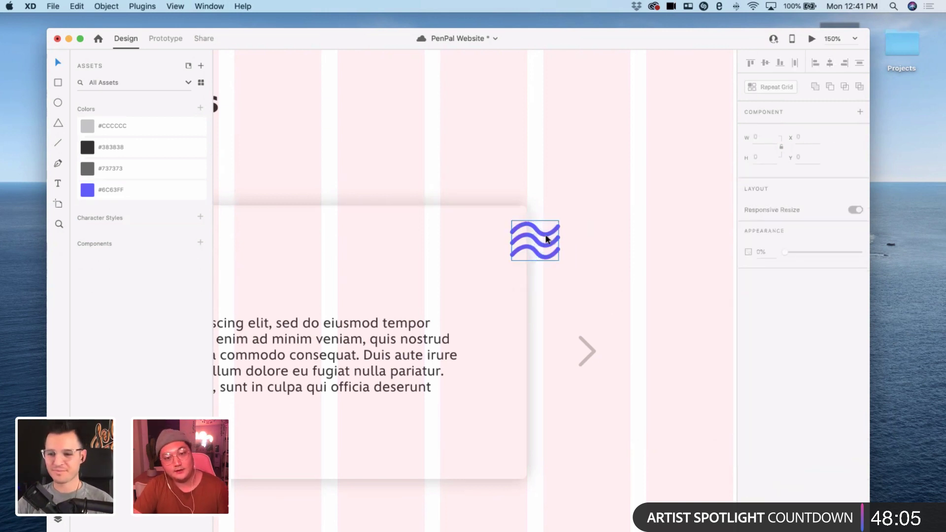
- Place a copy of the wave group at the testimonial card's lower left corner, at X 445.9, Y 1806.82
{"action": "left_click", "coordinate": [545, 240]}
{"action": "scroll", "coordinate": [550, 243], "scroll_direction": "down", "scroll_amount": 5}
{"action": "scroll", "coordinate": [550, 242], "scroll_direction": "right", "scroll_amount": 5}
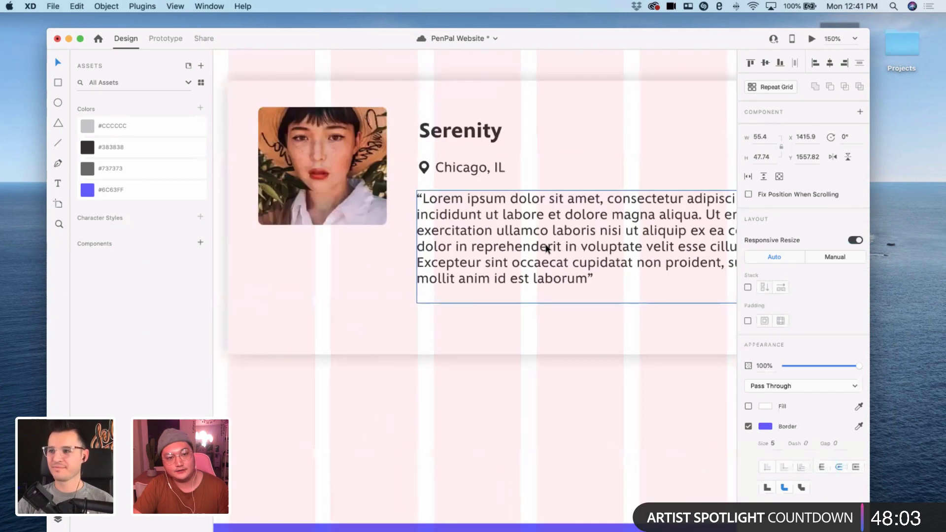
{"action": "left_click", "coordinate": [513, 345]}
{"action": "key", "text": "super+v"}
{"action": "left_click_drag", "start_coordinate": [465, 313], "coordinate": [496, 335]}
{"action": "scroll", "coordinate": [510, 323], "scroll_direction": "right", "scroll_amount": 10}
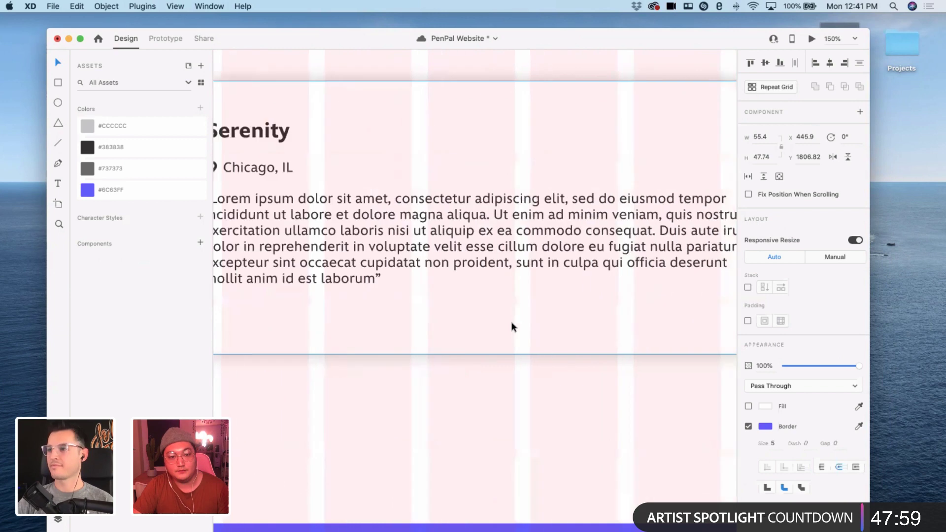
- Draw a 4 × 4 circle near the wave icon at the testimonial card's upper-right corner, with no border and a #6C63FF fill
{"action": "scroll", "coordinate": [511, 324], "scroll_direction": "up", "scroll_amount": 3}
{"action": "scroll", "coordinate": [511, 326], "scroll_direction": "right", "scroll_amount": 4}
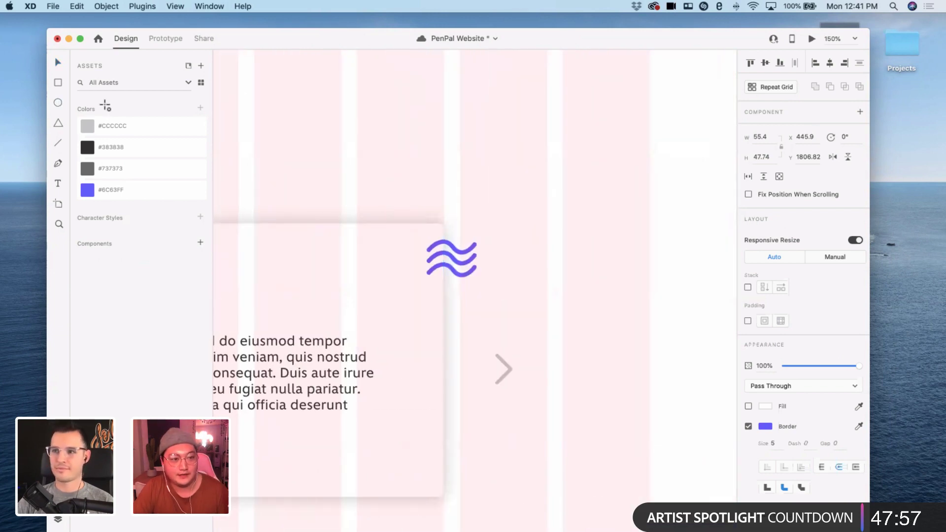
{"action": "scroll", "coordinate": [430, 206], "scroll_direction": "up", "scroll_amount": 5}
{"action": "left_click_drag", "start_coordinate": [517, 152], "coordinate": [522, 160]}
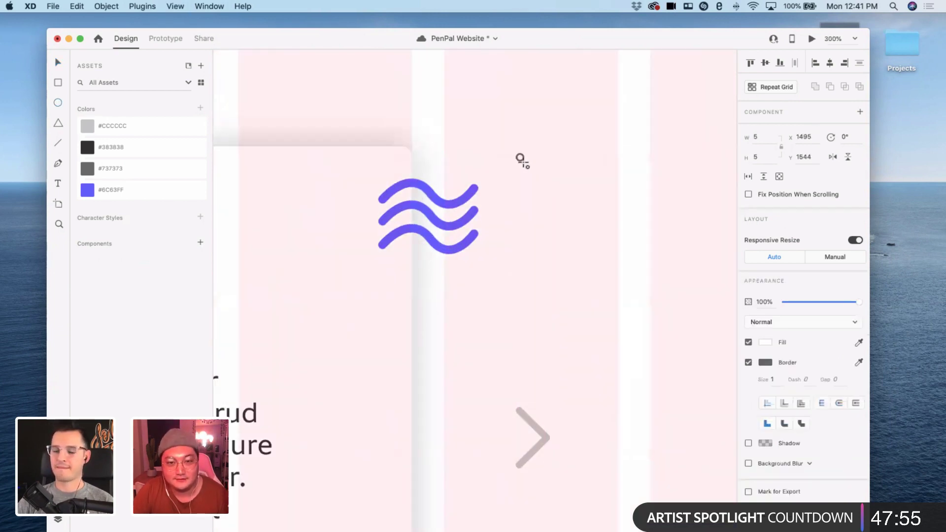
{"action": "left_click", "coordinate": [748, 363]}
{"action": "left_click", "coordinate": [766, 343]}
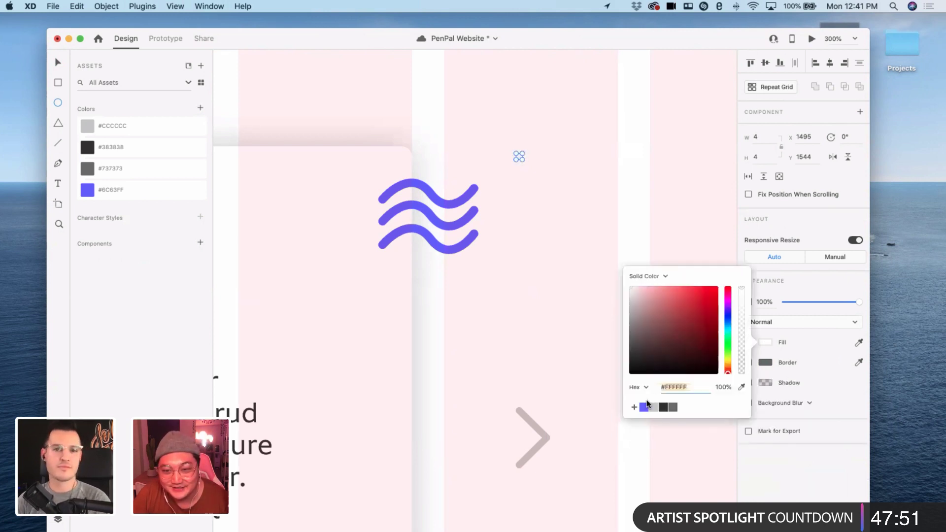
{"action": "left_click", "coordinate": [644, 407]}
{"action": "left_click", "coordinate": [830, 235]}
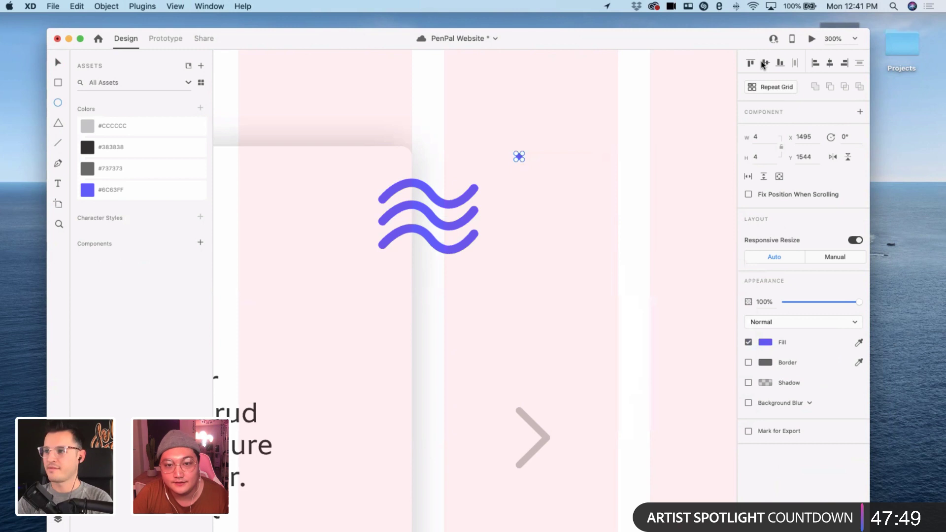
- Turn the small circle into a tightly spaced repeat grid of five by five dots, about 41 × 42 overall
{"action": "key", "text": "super+r"}
{"action": "left_click_drag", "start_coordinate": [520, 156], "coordinate": [659, 158]}
{"action": "left_click_drag", "start_coordinate": [598, 158], "coordinate": [606, 282]}
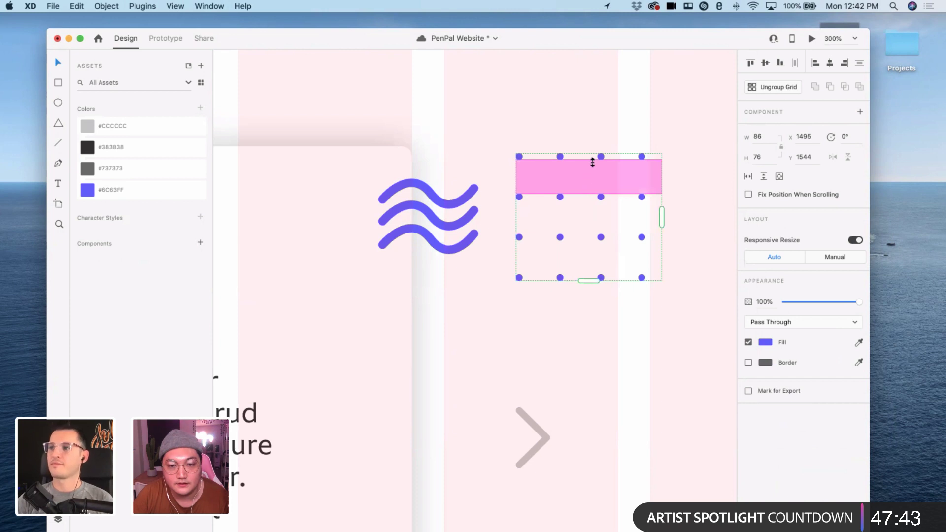
{"action": "left_click_drag", "start_coordinate": [592, 157], "coordinate": [538, 153]}
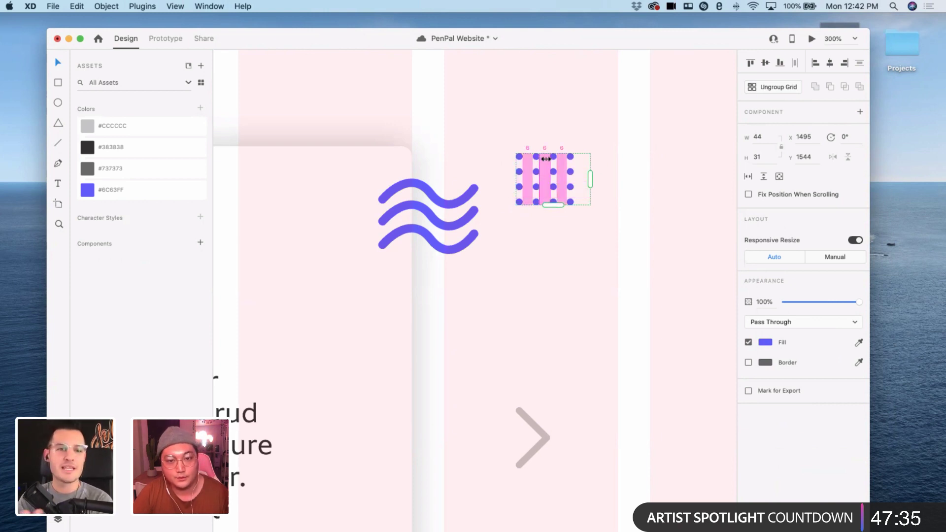
{"action": "left_click_drag", "start_coordinate": [541, 161], "coordinate": [539, 160]}
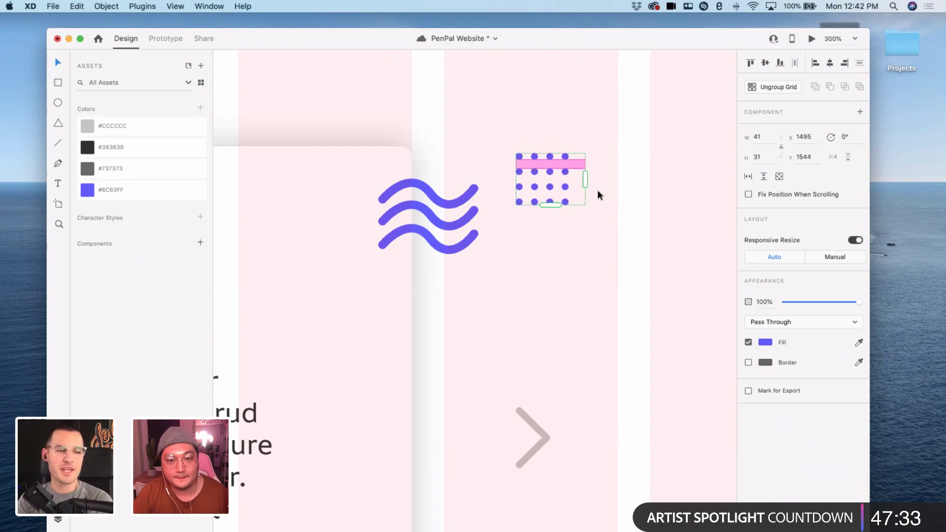
{"action": "left_click_drag", "start_coordinate": [555, 216], "coordinate": [550, 224]}
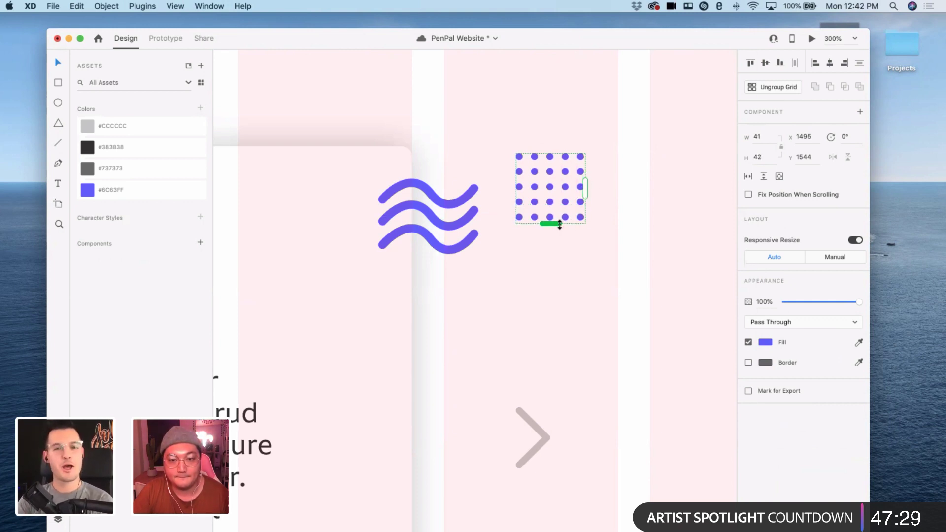
- Lighten the dot grid's fill to #B9B5FC and save that colour as a swatch
{"action": "left_click", "coordinate": [764, 342]}
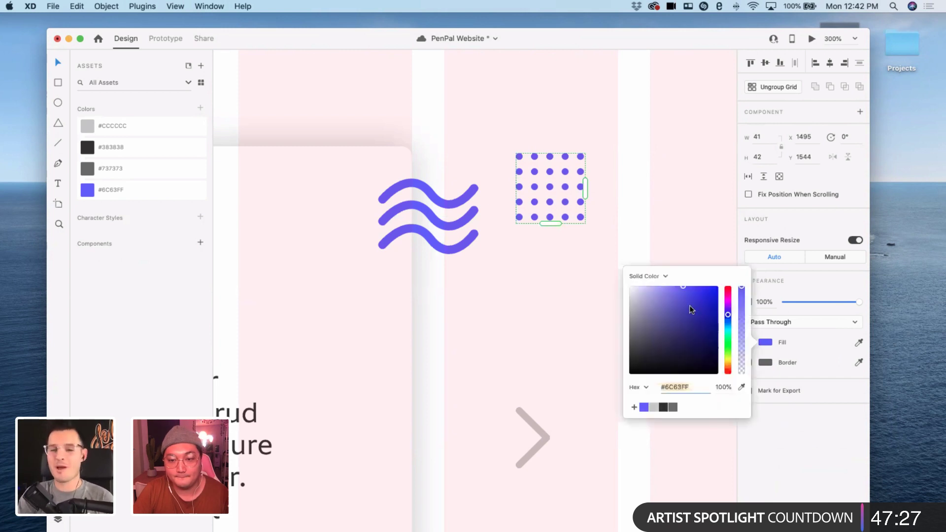
{"action": "left_click", "coordinate": [655, 287]}
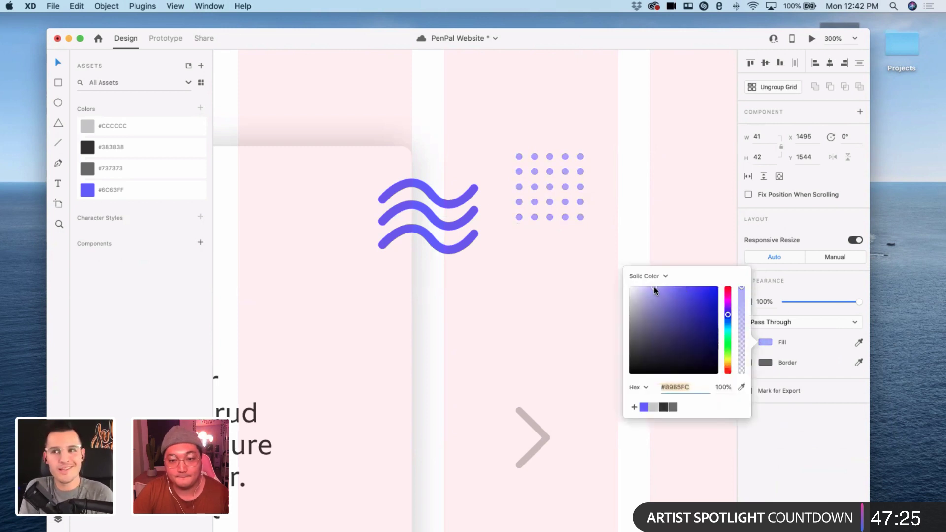
{"action": "left_click", "coordinate": [635, 407]}
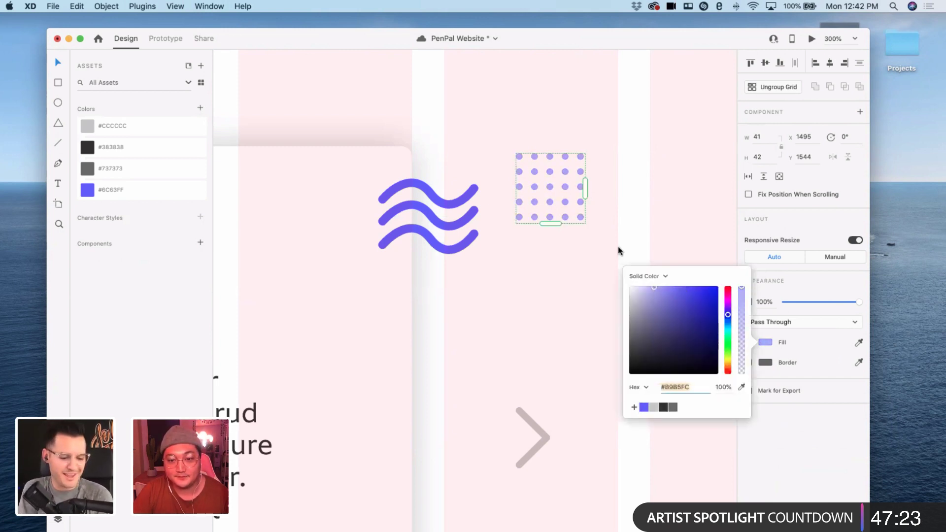
{"action": "left_click", "coordinate": [617, 220]}
- Move the dot grid so it partly overlaps the wave icon at the card's upper-right corner, at about X 1458, Y 1531
{"action": "left_click_drag", "start_coordinate": [569, 189], "coordinate": [518, 168]}
{"action": "left_click", "coordinate": [446, 198]}
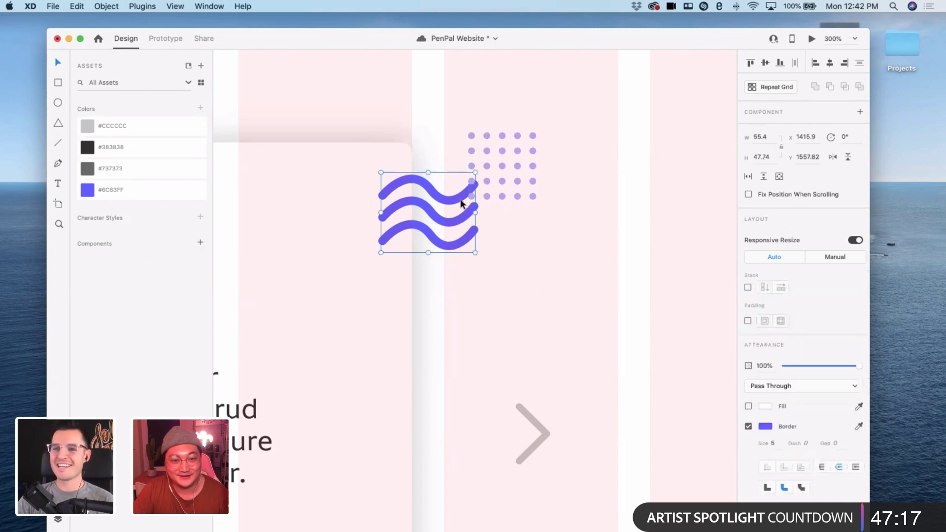
{"action": "key", "text": "super+c"}
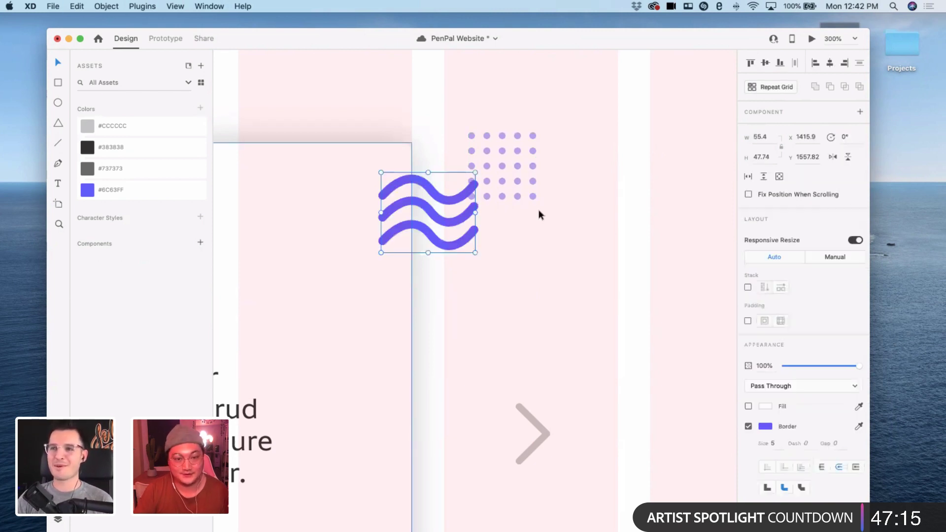
{"action": "key", "text": "Escape"}
{"action": "left_click_drag", "start_coordinate": [504, 166], "coordinate": [488, 159]}
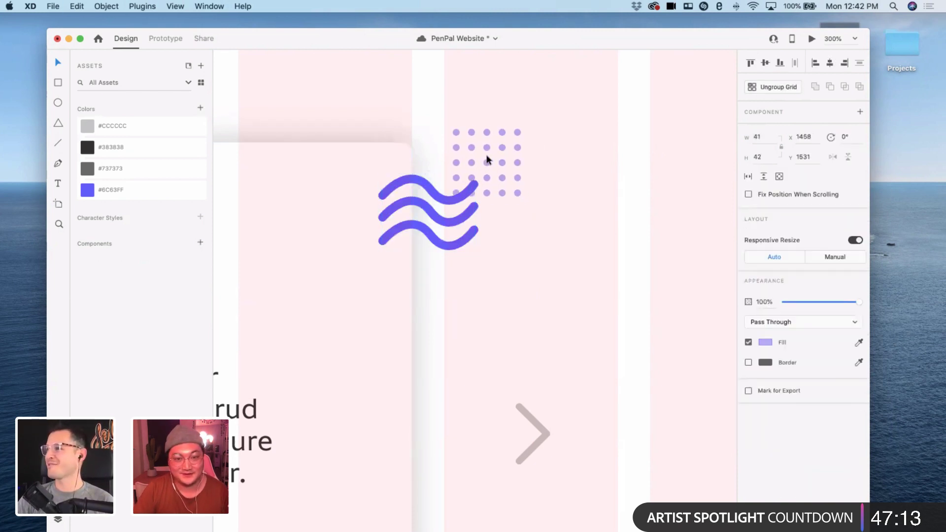
- Place a copy of the dot grid partly behind the wave icon at the testimonial card's lower-left corner
{"action": "key", "text": "super+minus"}
{"action": "scroll", "coordinate": [585, 193], "scroll_direction": "up", "scroll_amount": 5}
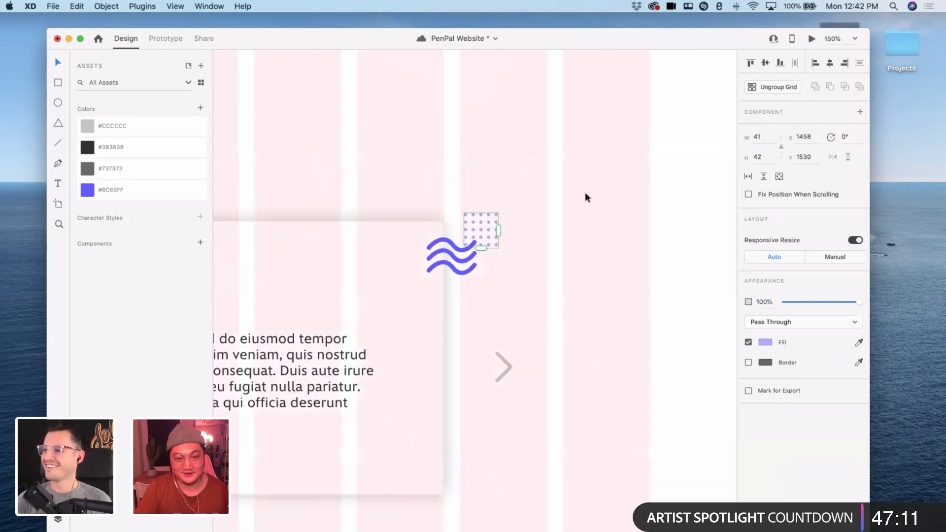
{"action": "scroll", "coordinate": [445, 386], "scroll_direction": "left", "scroll_amount": 5}
{"action": "key", "text": "super+v"}
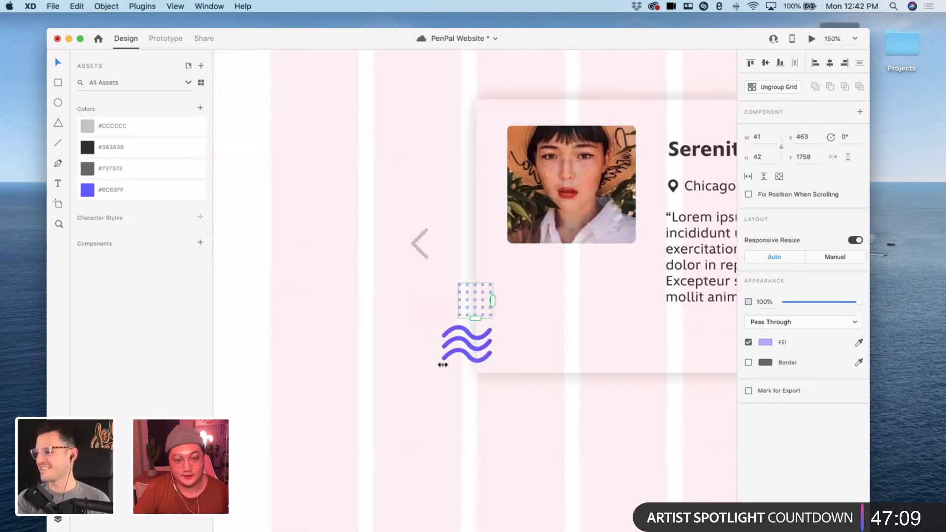
{"action": "left_click_drag", "start_coordinate": [469, 304], "coordinate": [431, 365]}
{"action": "left_click", "coordinate": [459, 330]}
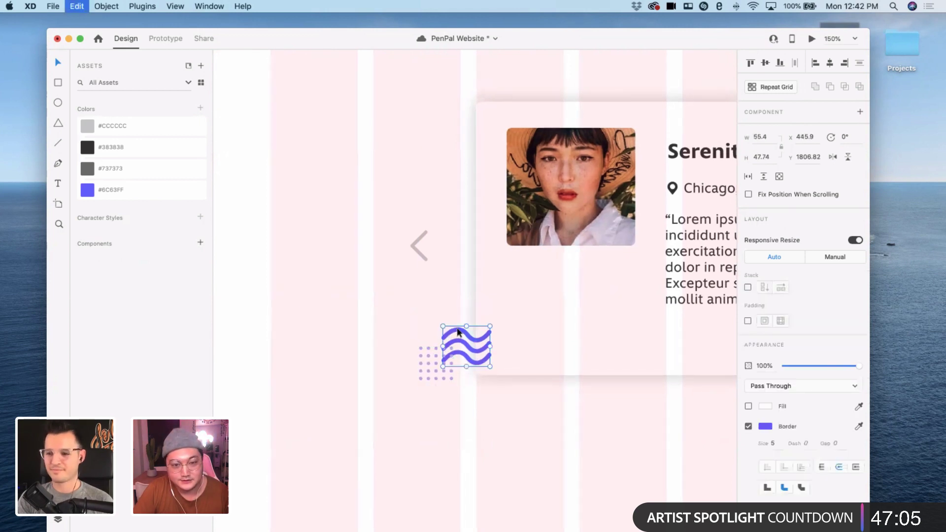
{"action": "key", "text": "super+c"}
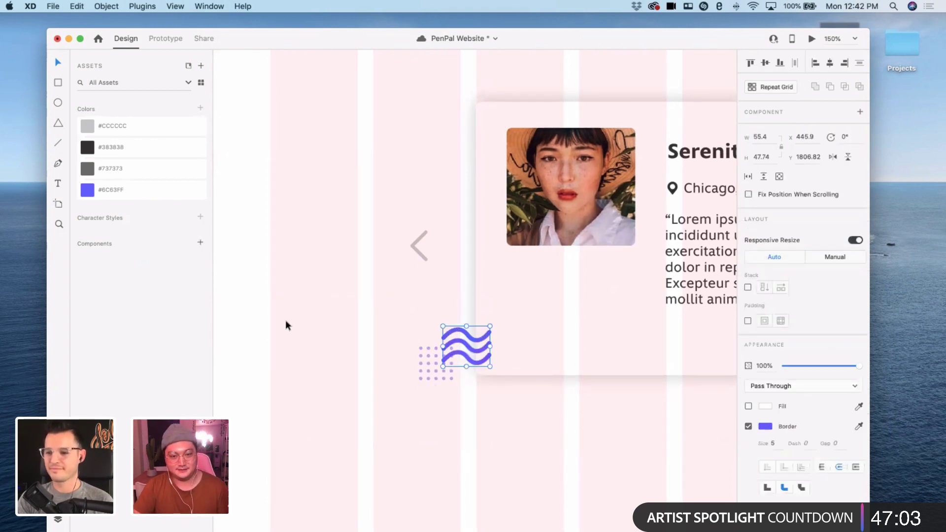
- Turn off the column layout grid on the Homepage artboard
{"action": "left_click", "coordinate": [304, 336]}
{"action": "key", "text": "super+1"}
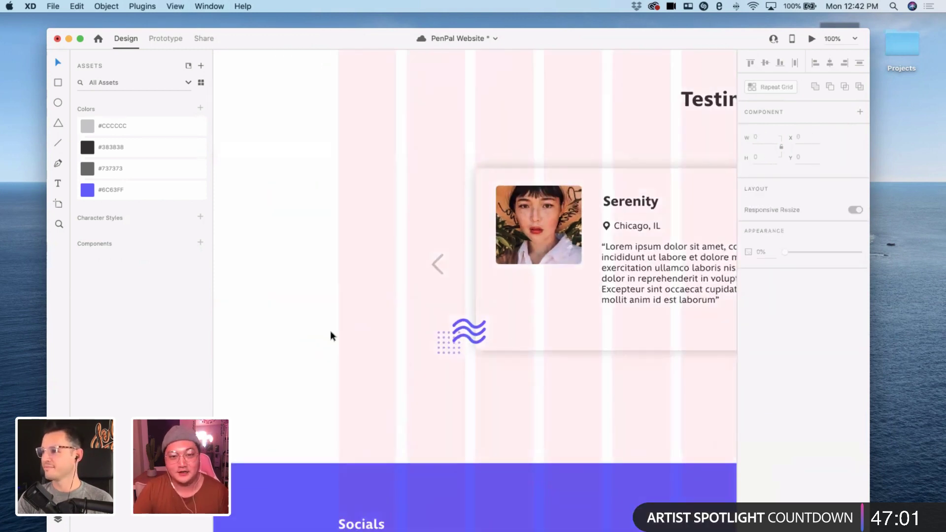
{"action": "scroll", "coordinate": [395, 354], "scroll_direction": "right", "scroll_amount": 3}
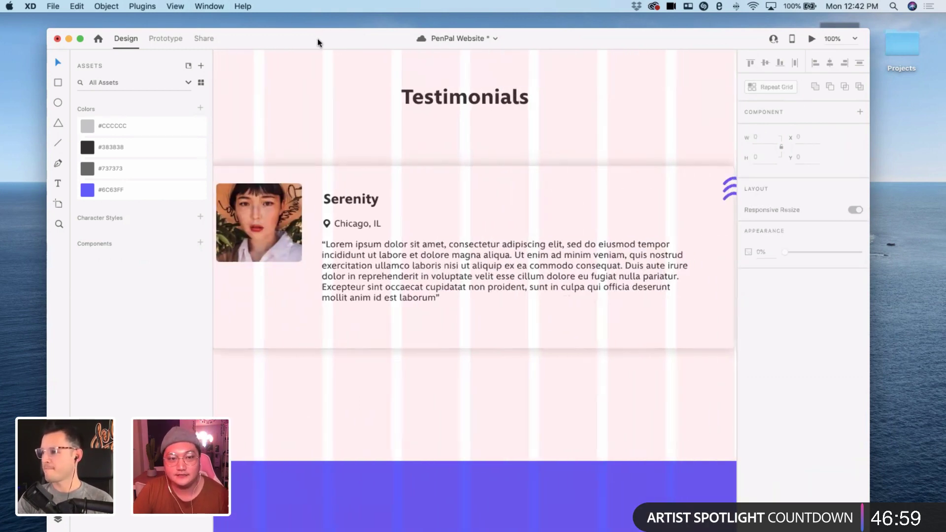
{"action": "scroll", "coordinate": [306, 93], "scroll_direction": "down", "scroll_amount": 10}
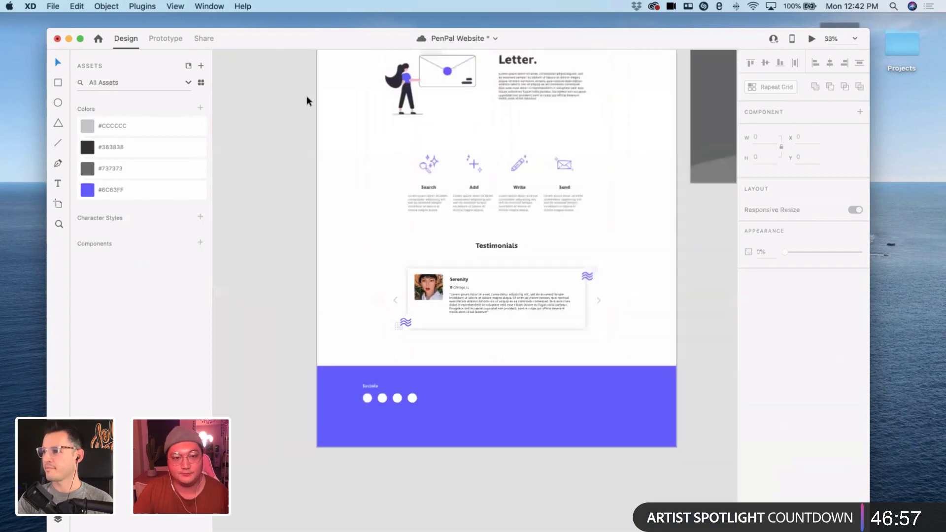
{"action": "scroll", "coordinate": [309, 104], "scroll_direction": "up", "scroll_amount": 3}
{"action": "left_click", "coordinate": [340, 241]}
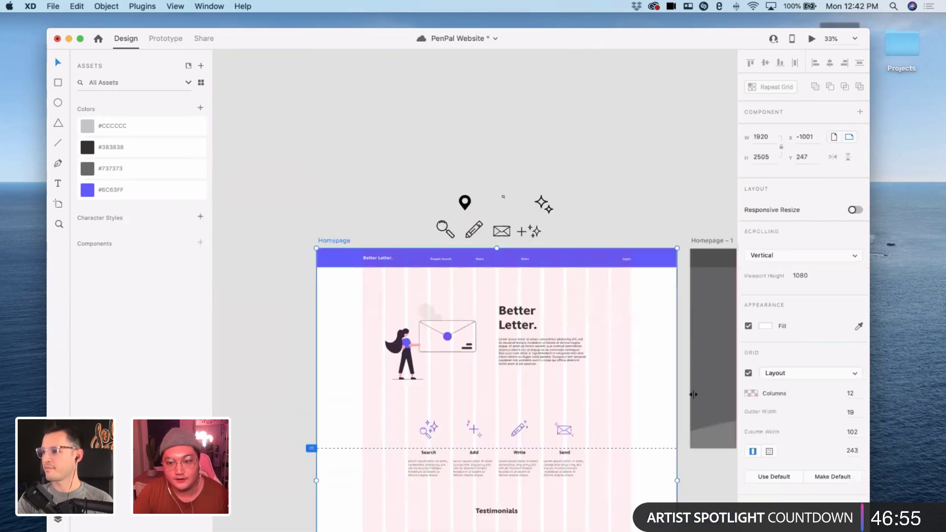
{"action": "left_click", "coordinate": [748, 374]}
{"action": "left_click", "coordinate": [692, 412]}
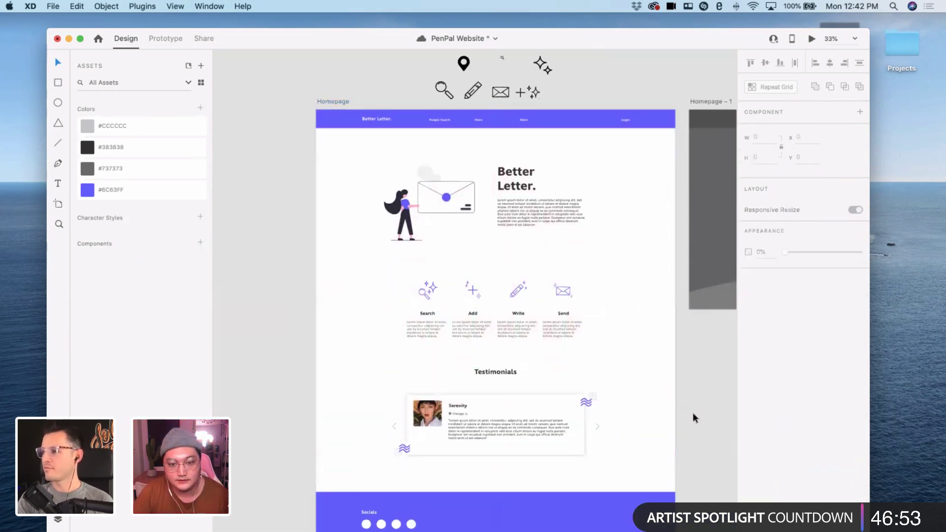
- Place an enlarged copy of the wave icon, about 334 × 288, across the Homepage artboard's left edge above the testimonial card
{"action": "scroll", "coordinate": [693, 413], "scroll_direction": "down", "scroll_amount": 2}
{"action": "key", "text": "super+equal"}
{"action": "scroll", "coordinate": [695, 418], "scroll_direction": "down", "scroll_amount": 5}
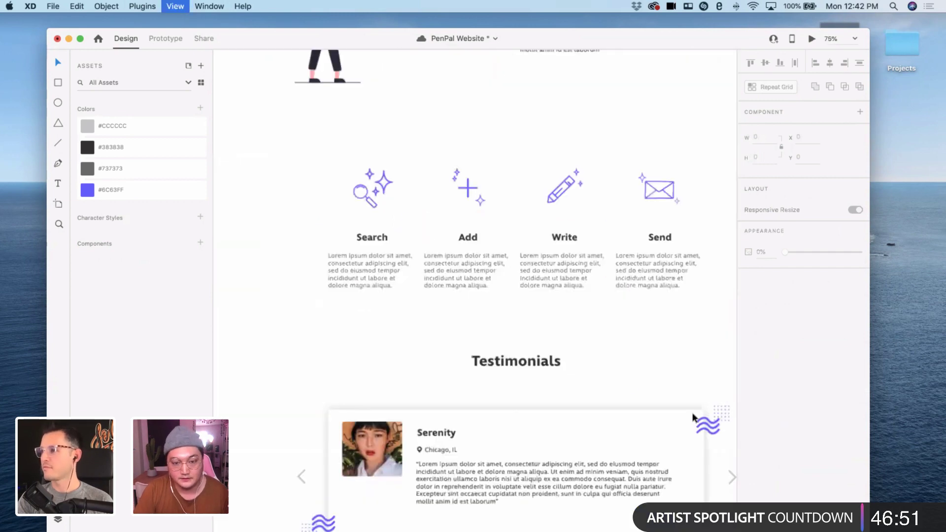
{"action": "key", "text": "super+equal"}
{"action": "scroll", "coordinate": [514, 285], "scroll_direction": "right", "scroll_amount": 2}
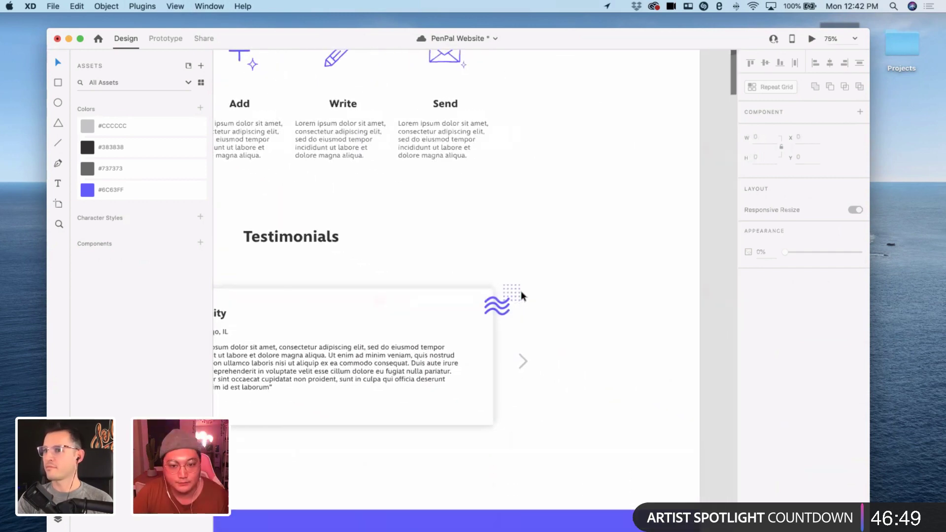
{"action": "left_click", "coordinate": [515, 292]}
{"action": "scroll", "coordinate": [515, 292], "scroll_direction": "left", "scroll_amount": 6}
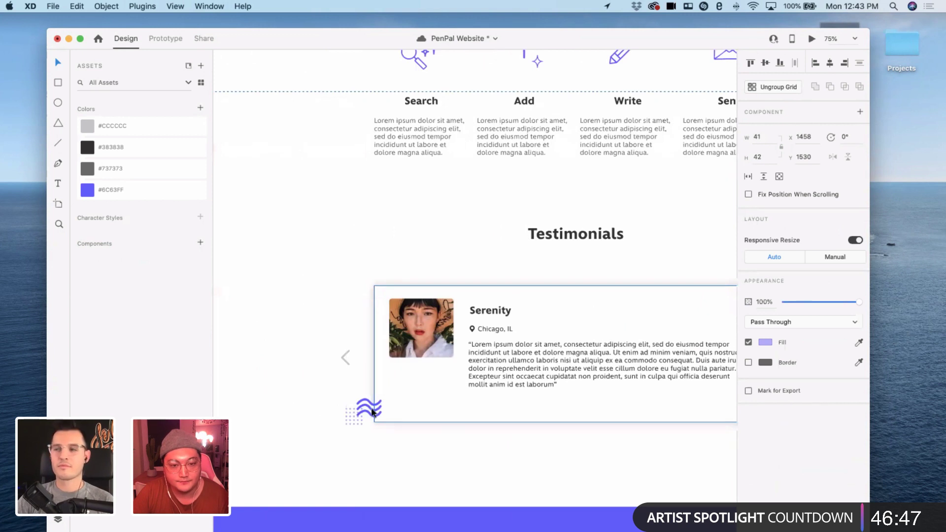
{"action": "left_click_drag", "start_coordinate": [372, 412], "coordinate": [350, 301]}
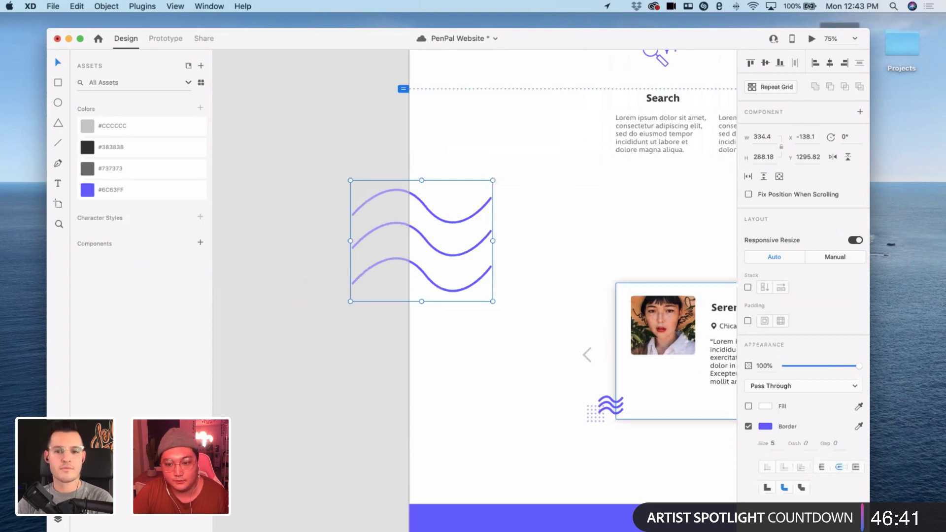
- Thicken the large waves by setting their border size to 31
{"action": "key", "text": "Up"}
{"action": "key", "text": "Up"}
{"action": "key", "text": "Up"}
{"action": "key", "text": "Up"}
{"action": "key", "text": "Up"}
{"action": "key", "text": "Up"}
{"action": "key", "text": "Up"}
{"action": "key", "text": "Up"}
{"action": "key", "text": "Up"}
{"action": "key", "text": "Up"}
{"action": "key", "text": "Up"}
{"action": "key", "text": "Up"}
{"action": "key", "text": "Up"}
{"action": "key", "text": "Up"}
{"action": "key", "text": "Up"}
{"action": "key", "text": "Up"}
{"action": "key", "text": "Up"}
{"action": "key", "text": "Up"}
{"action": "key", "text": "Up"}
{"action": "key", "text": "Up"}
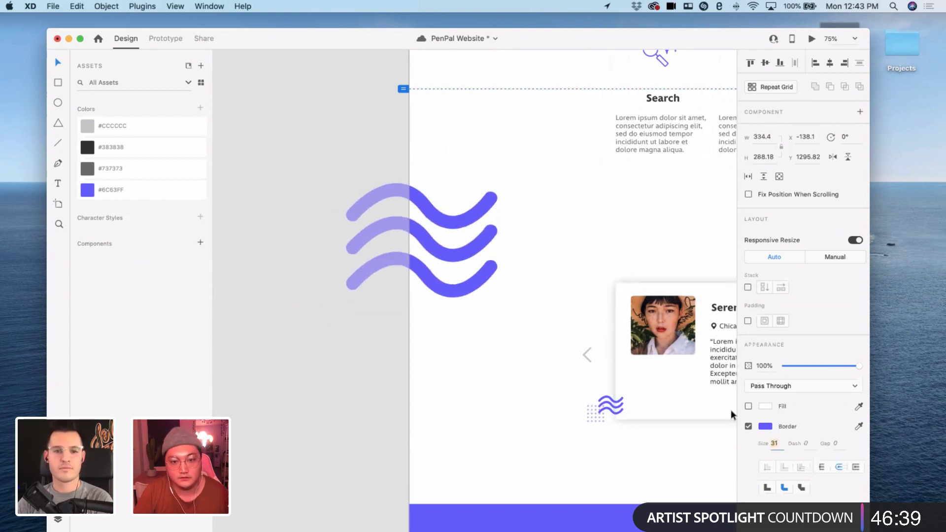
- Reposition the large waves on the artboard's left edge, beside the Testimonials heading, at about X -79, Y 1221
{"action": "key", "text": "super+minus"}
{"action": "key", "text": "super+minus"}
{"action": "left_click", "coordinate": [496, 292]}
{"action": "left_click_drag", "start_coordinate": [467, 265], "coordinate": [478, 252]}
{"action": "left_click", "coordinate": [421, 238]}
{"action": "scroll", "coordinate": [421, 238], "scroll_direction": "right", "scroll_amount": 8}
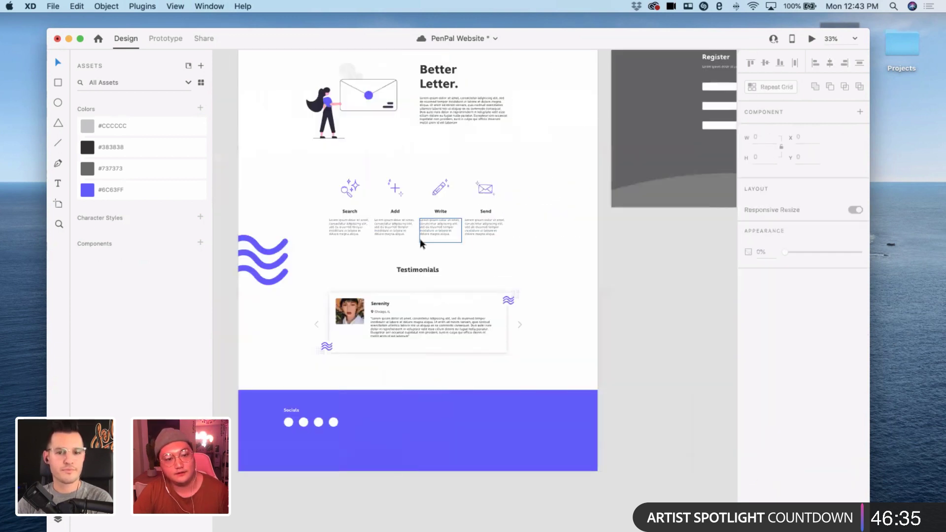
- Recolour the large waves' border with the saved light purple swatch
{"action": "scroll", "coordinate": [277, 319], "scroll_direction": "up", "scroll_amount": 3}
{"action": "key", "text": "super+z"}
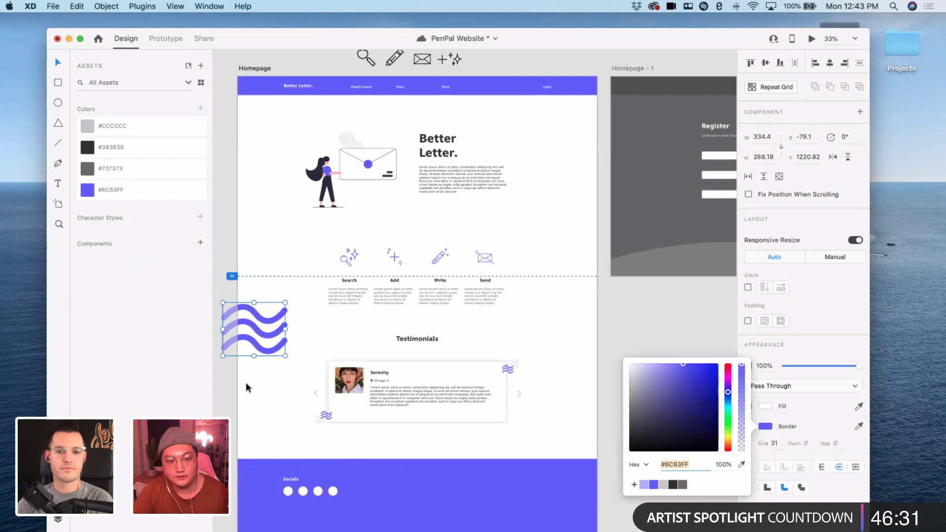
{"action": "left_click", "coordinate": [289, 363]}
{"action": "scroll", "coordinate": [291, 357], "scroll_direction": "left", "scroll_amount": 2}
{"action": "scroll", "coordinate": [290, 357], "scroll_direction": "up", "scroll_amount": 1}
{"action": "left_click", "coordinate": [291, 357]}
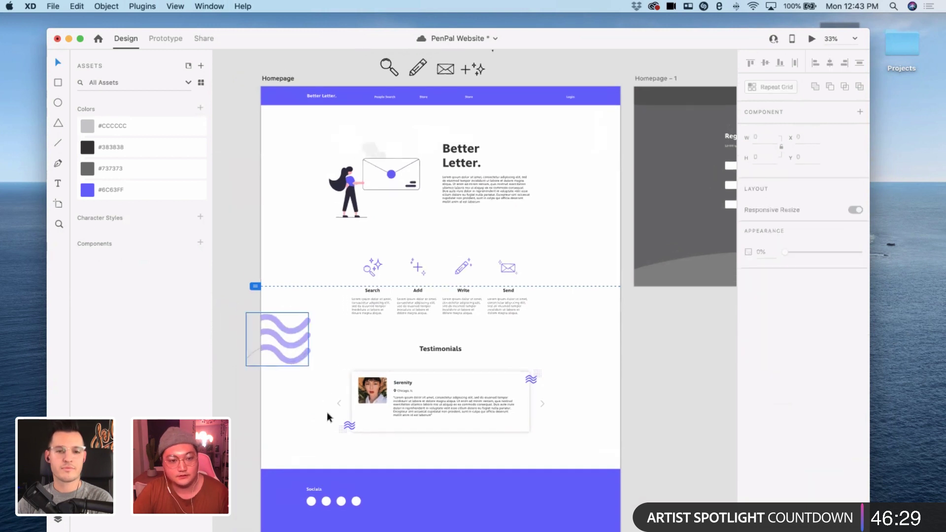
- Duplicate the large light purple waves onto the Homepage's right edge, below the Better Letter paragraph, at about X 1650, Y 609
{"action": "left_click", "coordinate": [340, 427]}
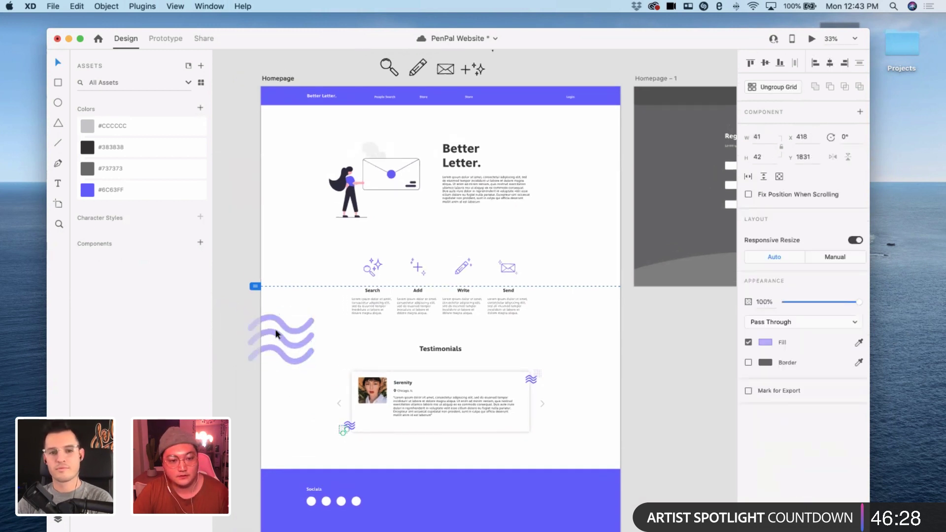
{"action": "left_click", "coordinate": [282, 359]}
{"action": "key", "text": "super+v"}
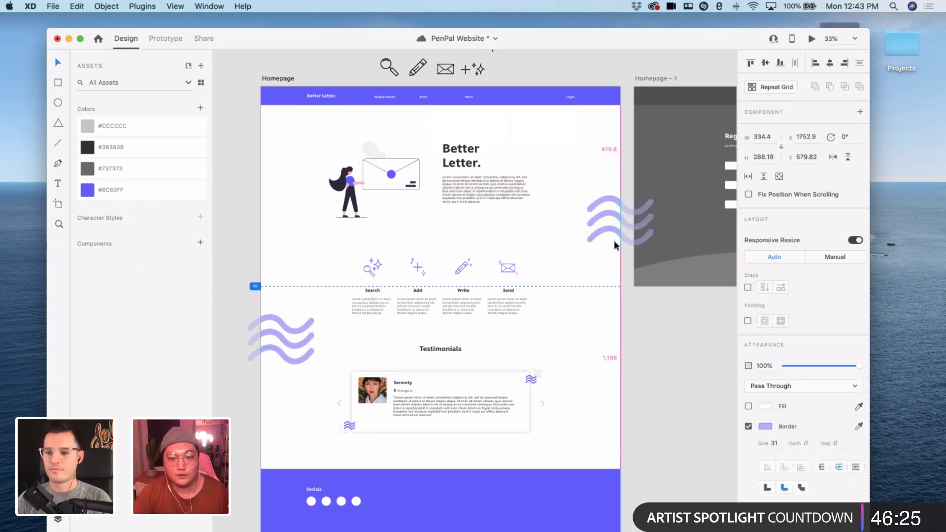
{"action": "left_click", "coordinate": [605, 320]}
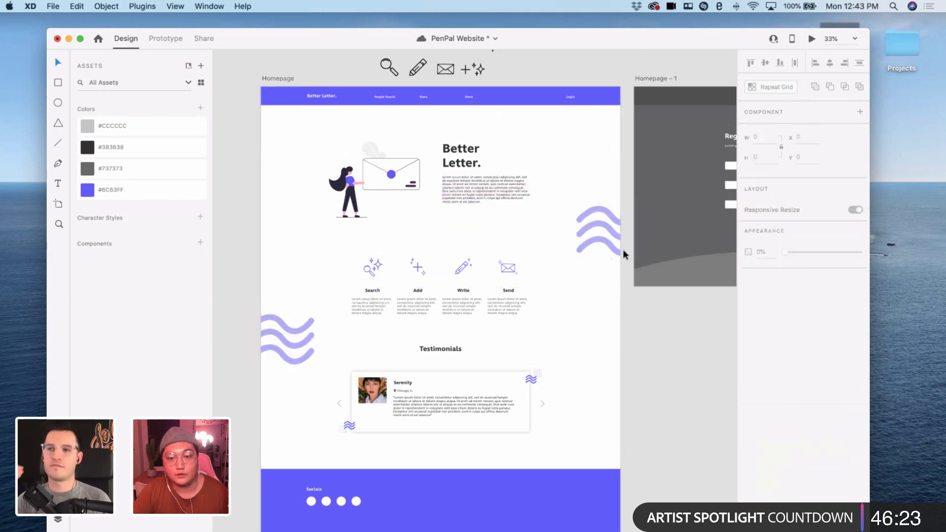
{"action": "scroll", "coordinate": [623, 250], "scroll_direction": "up", "scroll_amount": 2}
{"action": "scroll", "coordinate": [623, 250], "scroll_direction": "left", "scroll_amount": 2}
{"action": "left_click", "coordinate": [632, 237]}
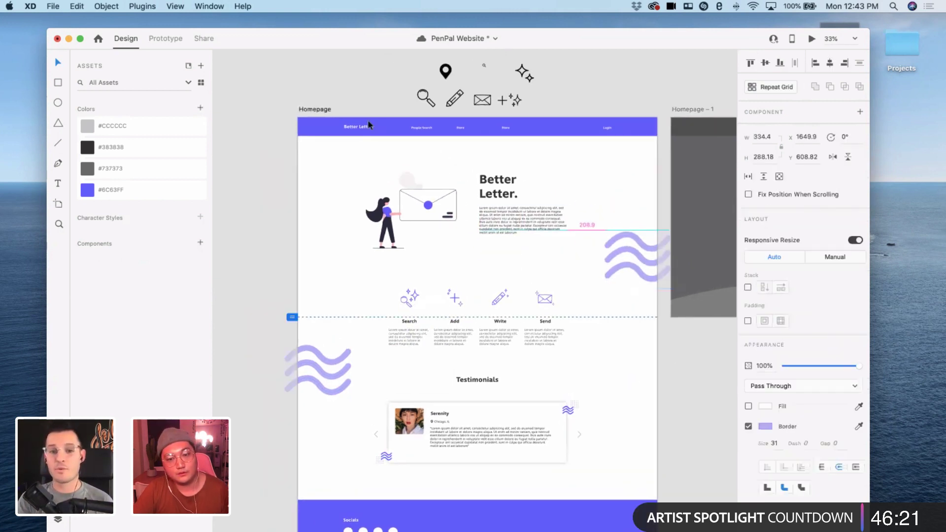
- Move the Homepage artboard away from the neighbouring artboard, to about X -1098, Y 247
{"action": "left_click_drag", "start_coordinate": [305, 109], "coordinate": [287, 109]}
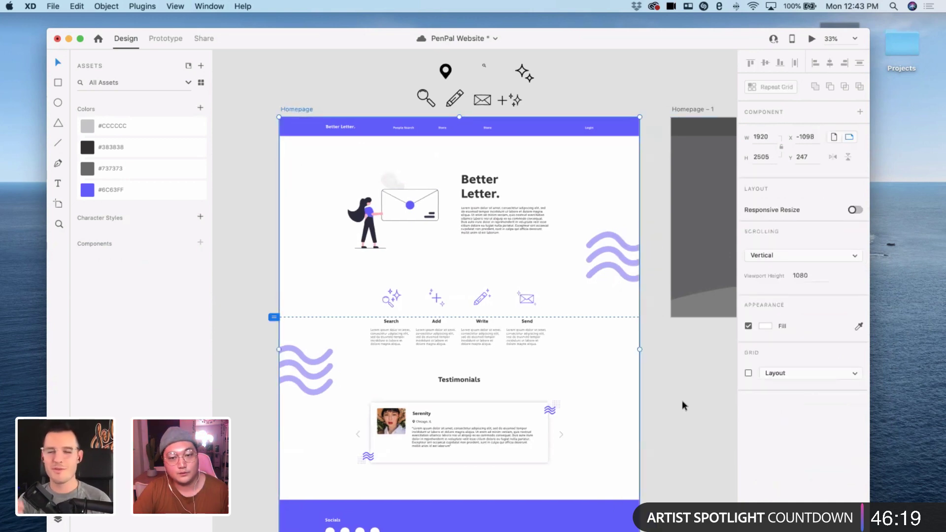
{"action": "left_click", "coordinate": [655, 397]}
- Copy the sparkle stars from the Search icon and paste them onto the testimonial card
{"action": "key", "text": "super+equal"}
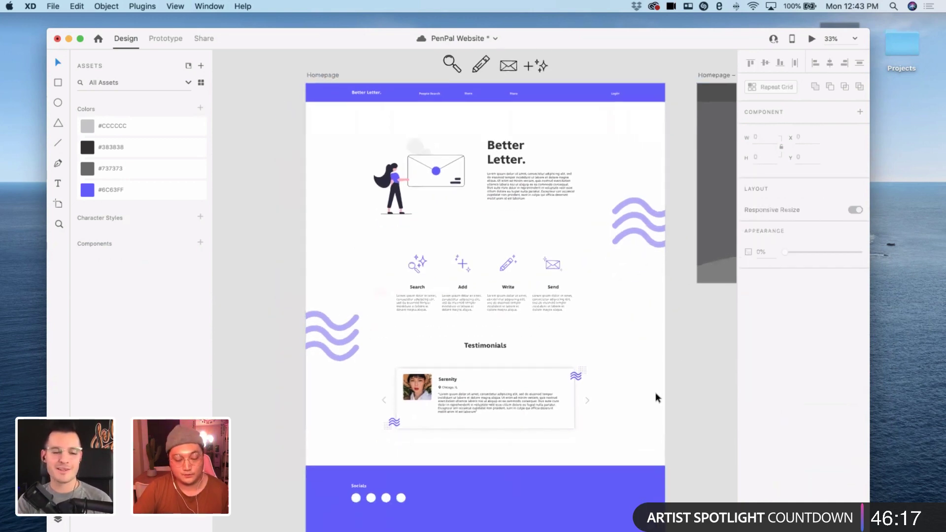
{"action": "key", "text": "super+equal"}
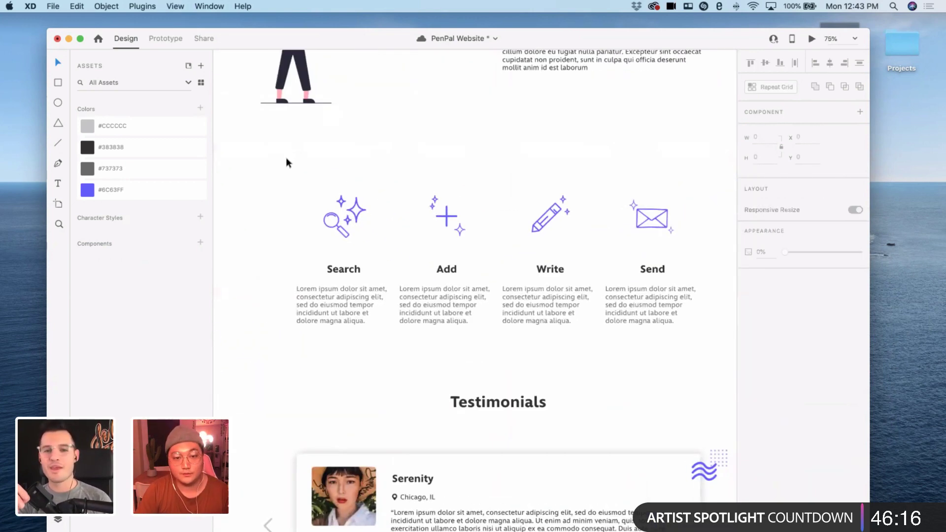
{"action": "left_click", "coordinate": [358, 215]}
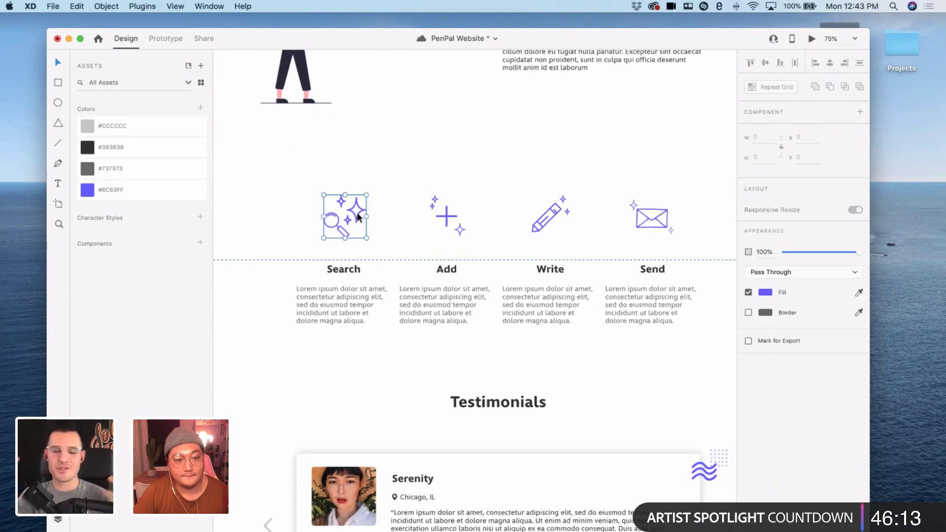
{"action": "left_click", "coordinate": [294, 236]}
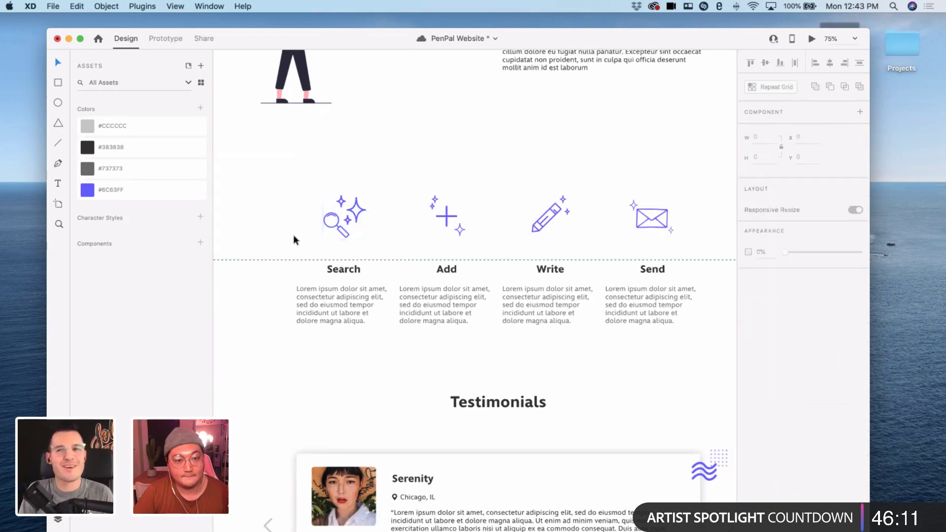
{"action": "scroll", "coordinate": [293, 236], "scroll_direction": "down", "scroll_amount": 5}
{"action": "scroll", "coordinate": [293, 235], "scroll_direction": "down", "scroll_amount": 3}
{"action": "key", "text": "super+v"}
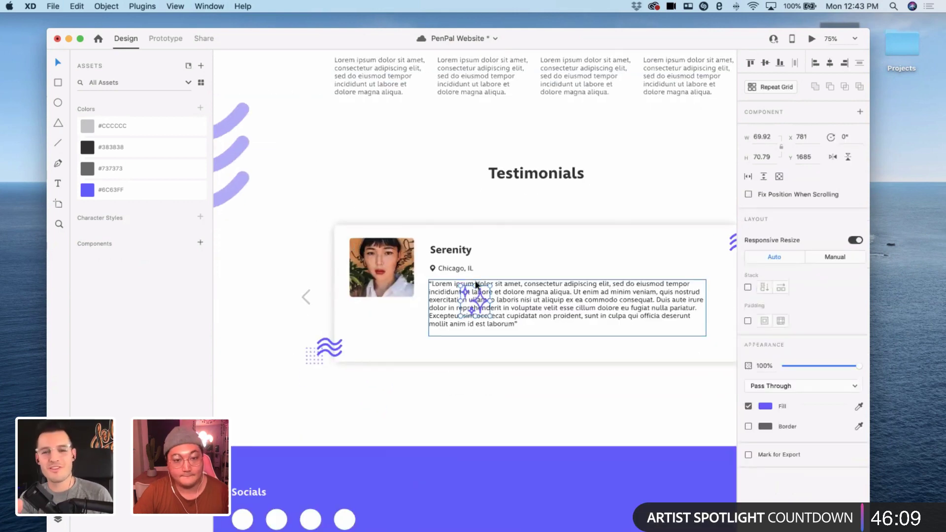
- Position the pasted sparkles over the upper-right corner of the testimonial portrait, at about X 659, Y 1540
{"action": "key", "text": "super+minus"}
{"action": "key", "text": "super+plus"}
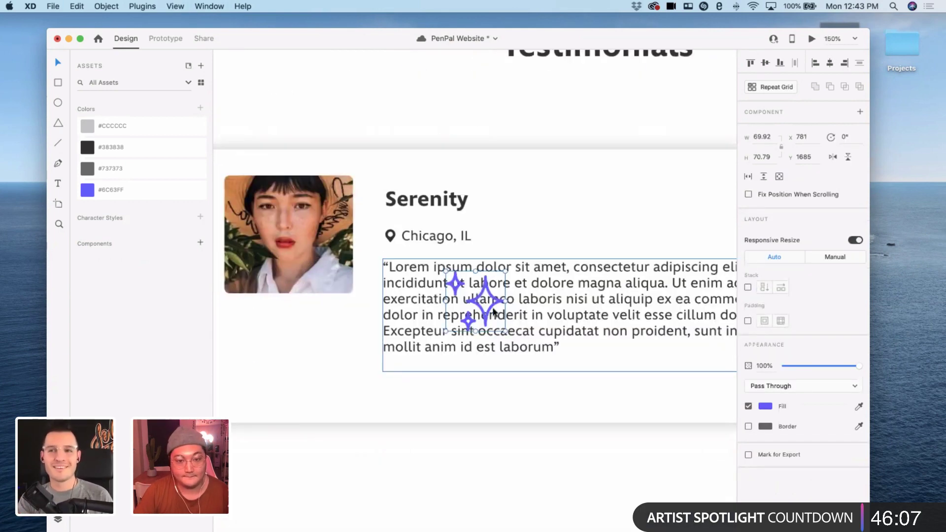
{"action": "left_click_drag", "start_coordinate": [476, 298], "coordinate": [395, 206]}
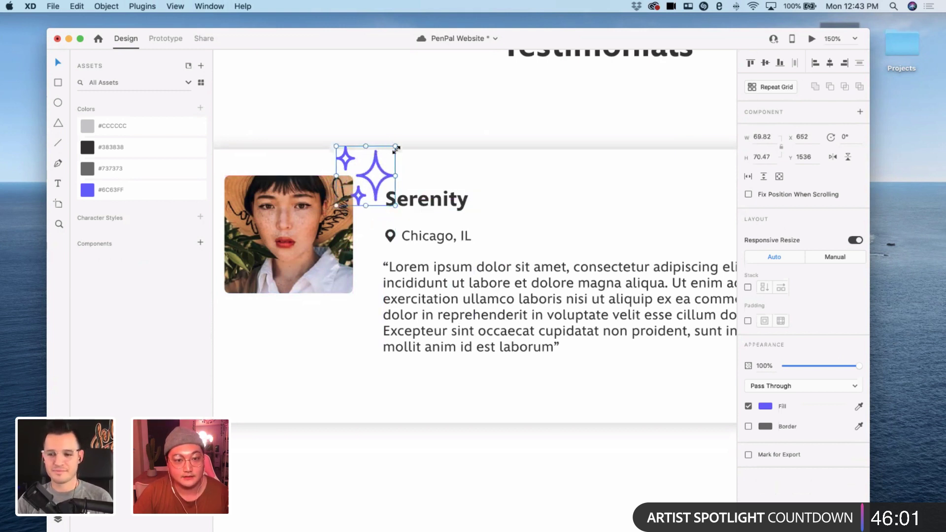
{"action": "mouse_move", "coordinate": [396, 149]}
{"action": "left_mouse_down"}
{"action": "mouse_move", "coordinate": [408, 119]}
{"action": "mouse_move", "coordinate": [401, 149]}
{"action": "left_mouse_up"}
{"action": "left_click", "coordinate": [359, 199]}
{"action": "left_click_drag", "start_coordinate": [359, 198], "coordinate": [365, 202]}
- Shrink the upper small star to about 11.5 by 14.9 and nudge it to about X 657, Y 1551
{"action": "double_click", "coordinate": [358, 157]}
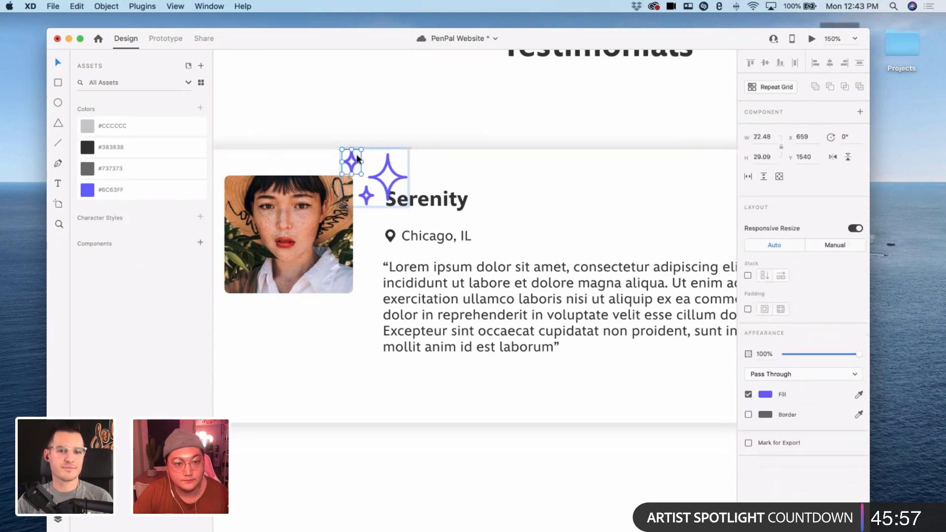
{"action": "left_click_drag", "start_coordinate": [361, 148], "coordinate": [351, 158]}
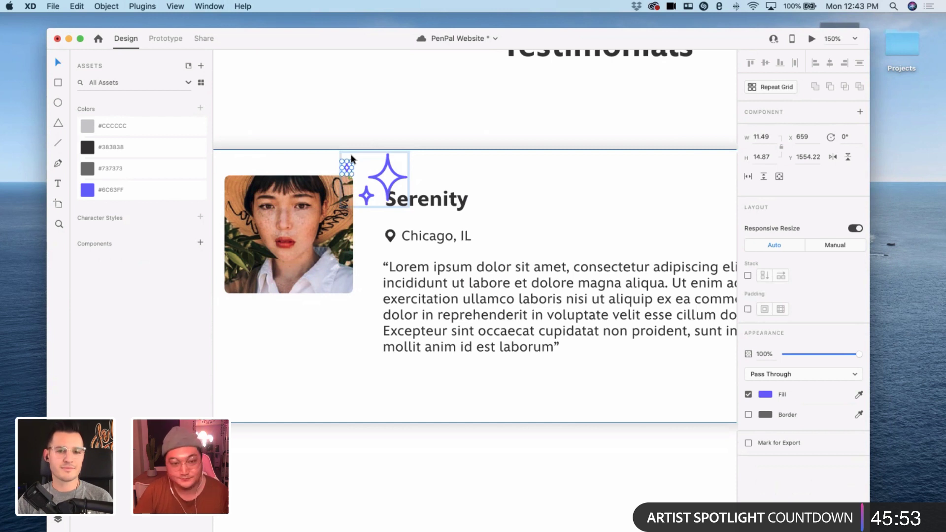
{"action": "key", "text": "Up"}
{"action": "key", "text": "Up"}
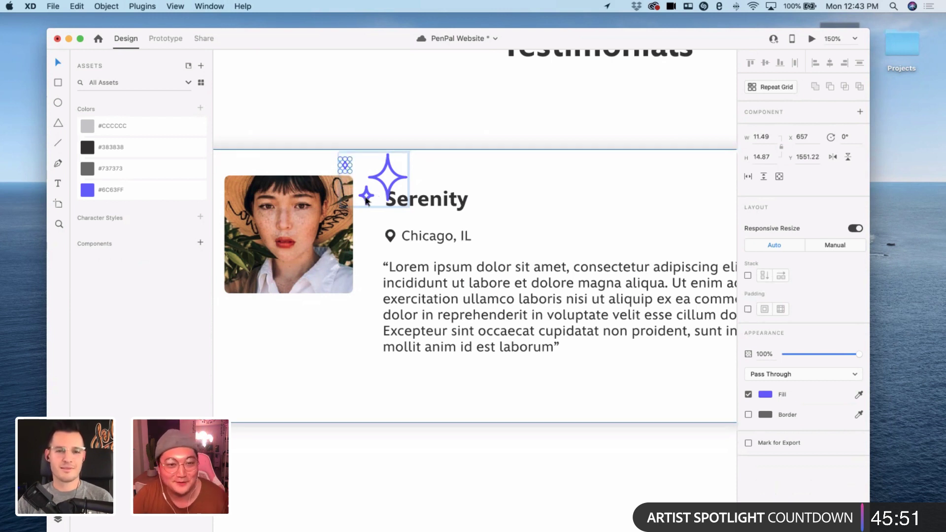
- Shrink the lower small star to about 11.7 by 15 and shift it to about X 675, Y 1582
{"action": "left_click", "coordinate": [367, 197]}
{"action": "double_click", "coordinate": [365, 195]}
{"action": "left_click", "coordinate": [368, 199]}
{"action": "double_click", "coordinate": [368, 198]}
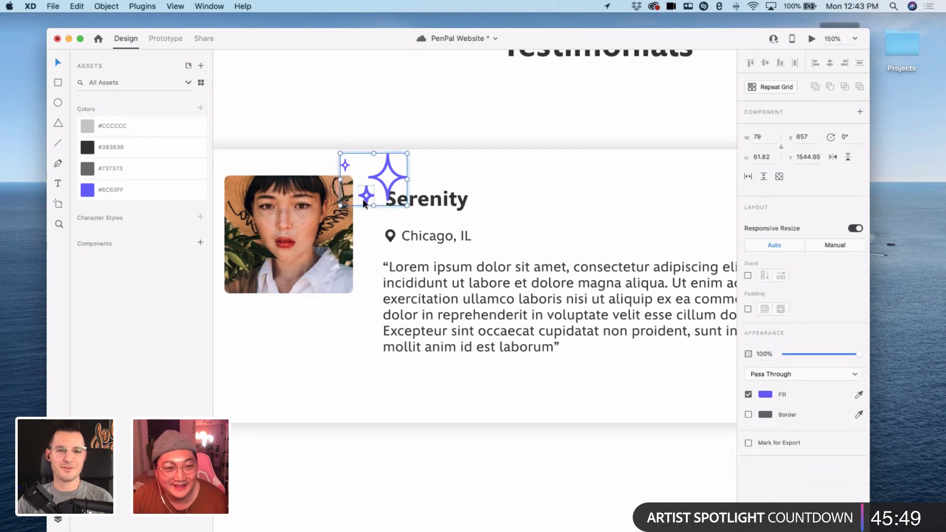
{"action": "left_click_drag", "start_coordinate": [362, 199], "coordinate": [363, 197]}
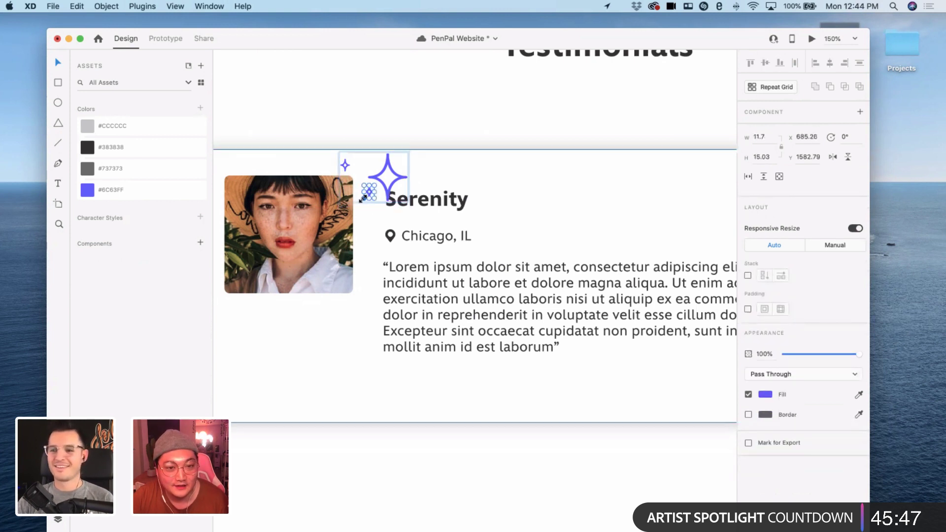
{"action": "key", "text": "shift+Left"}
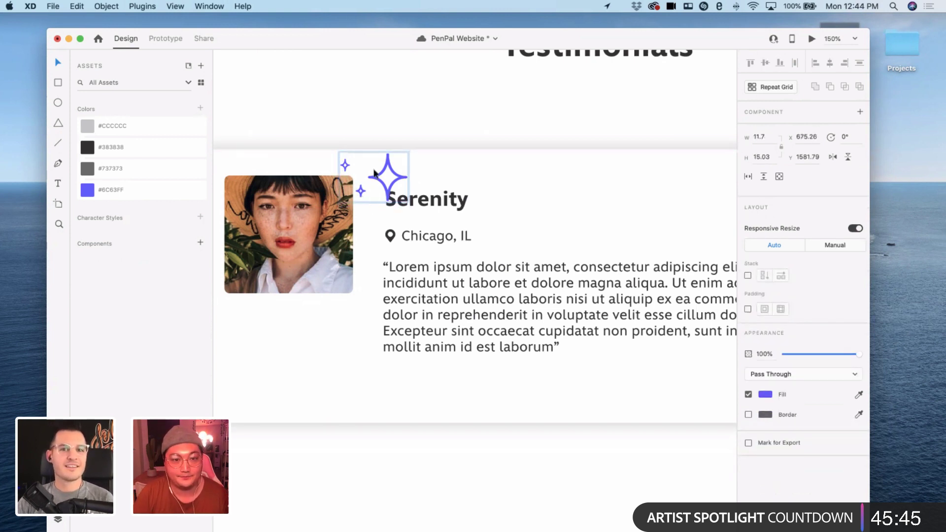
{"action": "key", "text": "Escape"}
{"action": "key", "text": "Escape"}
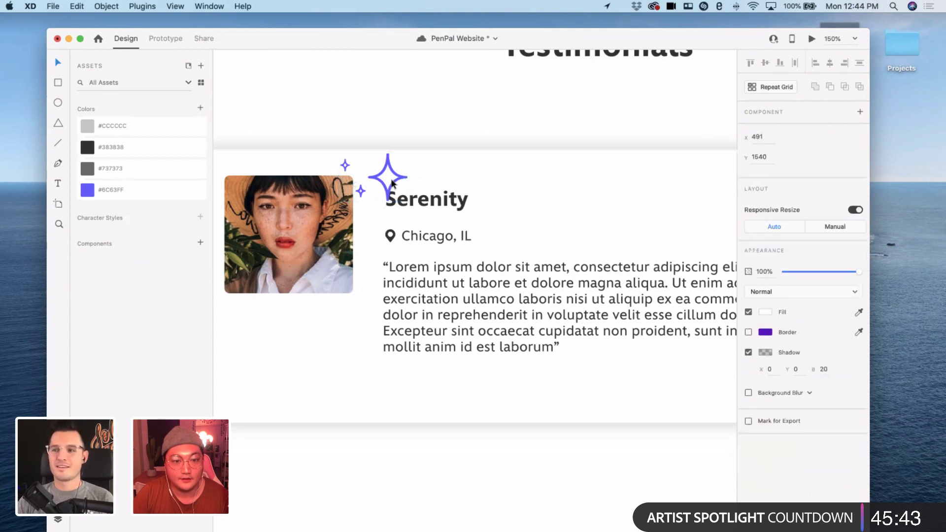
- Shrink the large star to about 25 by 30.6 and move it between the small stars, at about X 670, Y 1549
{"action": "left_click", "coordinate": [388, 165]}
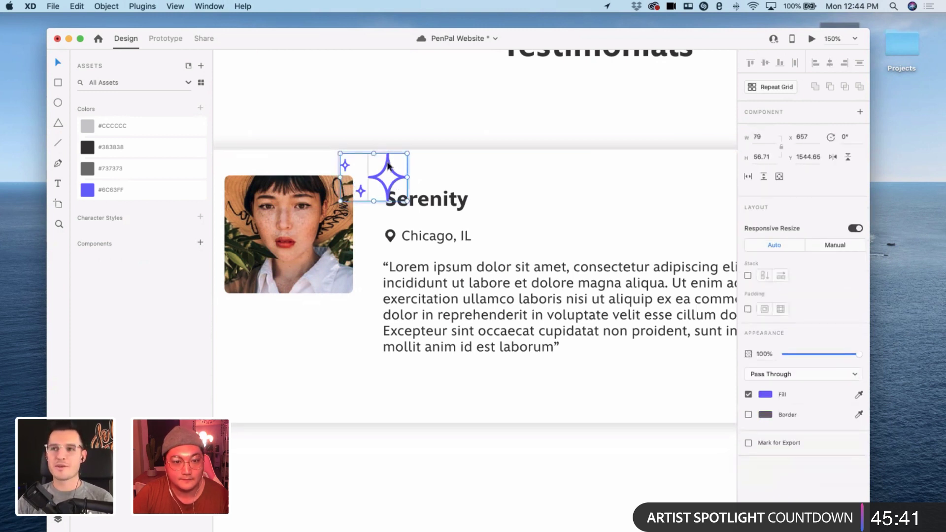
{"action": "double_click", "coordinate": [388, 165]}
{"action": "left_click_drag", "start_coordinate": [407, 200], "coordinate": [394, 185]}
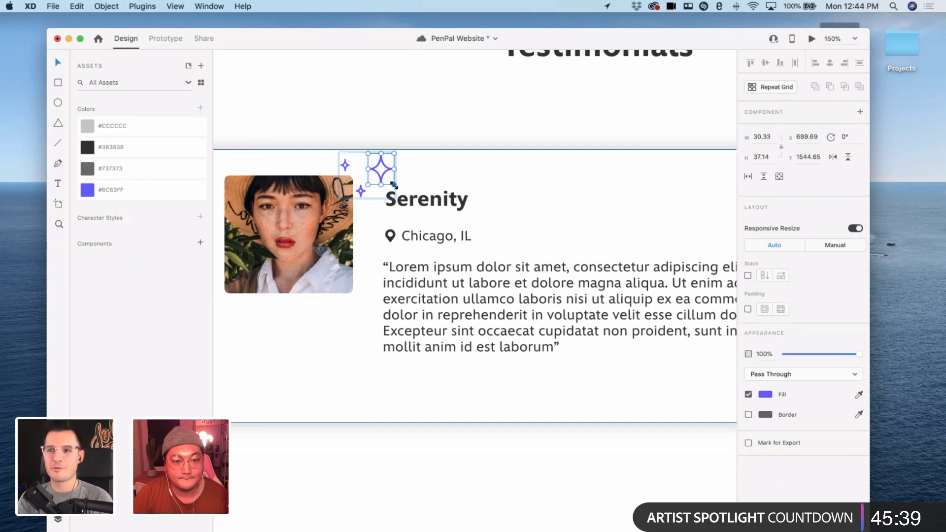
{"action": "key", "text": "shift+Left"}
{"action": "key", "text": "shift+Left"}
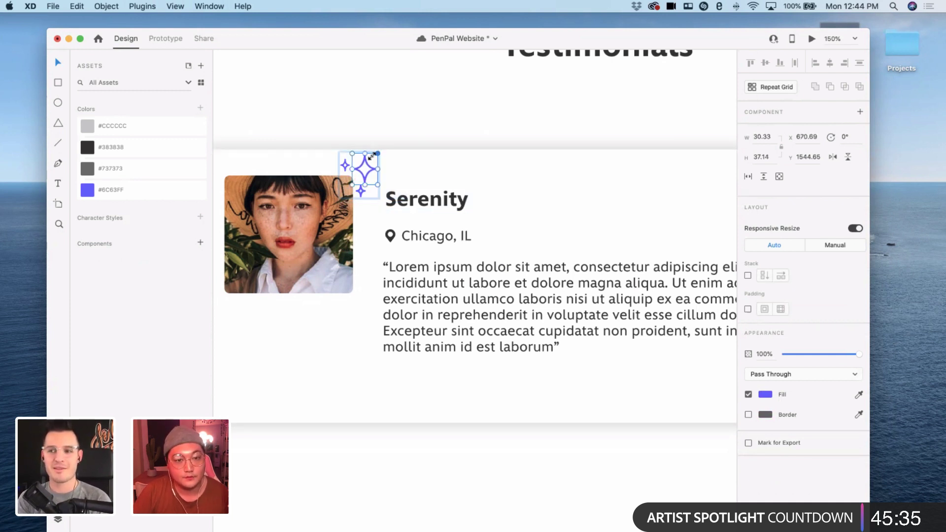
{"action": "left_click_drag", "start_coordinate": [378, 155], "coordinate": [372, 155]}
{"action": "key", "text": "Up"}
{"action": "key", "text": "Up"}
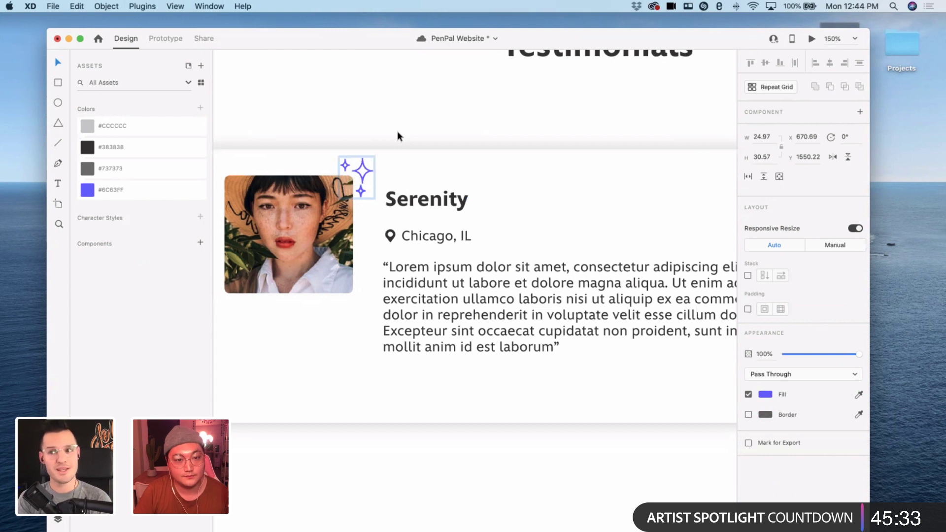
{"action": "key", "text": "Left"}
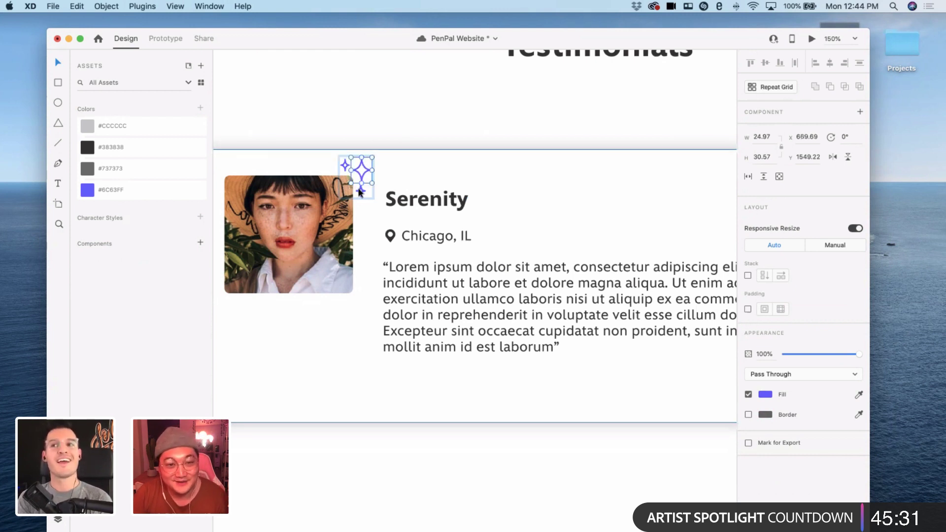
- Nudge the lower small star to the large star's lower right, at about X 682, Y 1578
{"action": "left_click", "coordinate": [361, 191]}
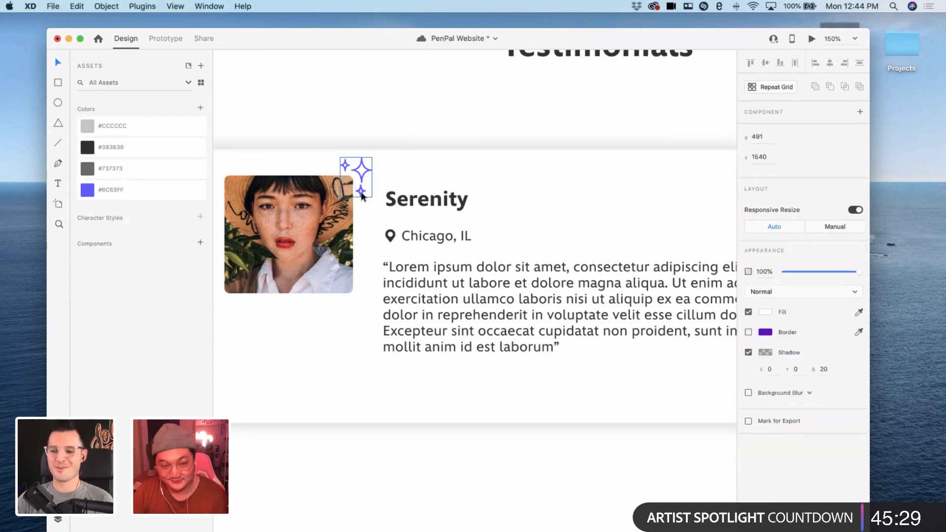
{"action": "double_click", "coordinate": [362, 194]}
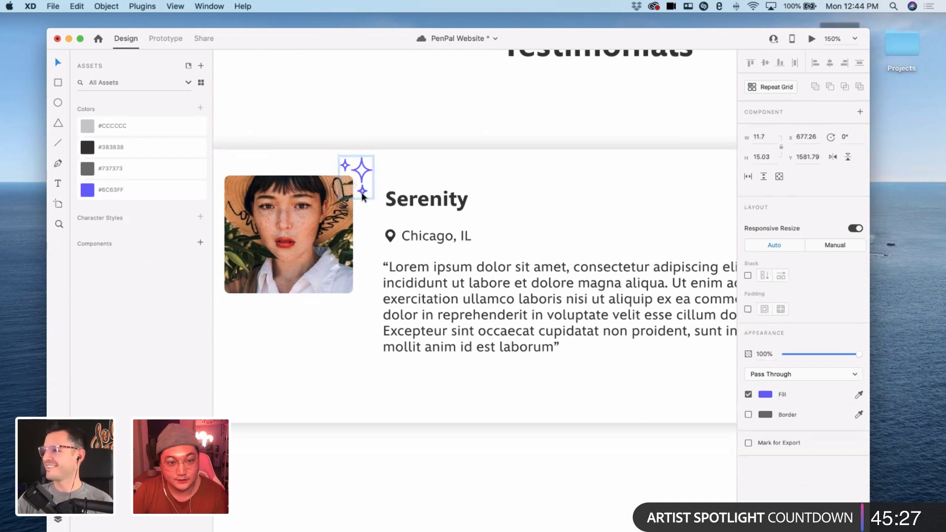
{"action": "key", "text": "Left"}
{"action": "key", "text": "Left"}
{"action": "key", "text": "Left"}
{"action": "key", "text": "Left"}
{"action": "key", "text": "Left"}
{"action": "key", "text": "Up"}
{"action": "key", "text": "Up"}
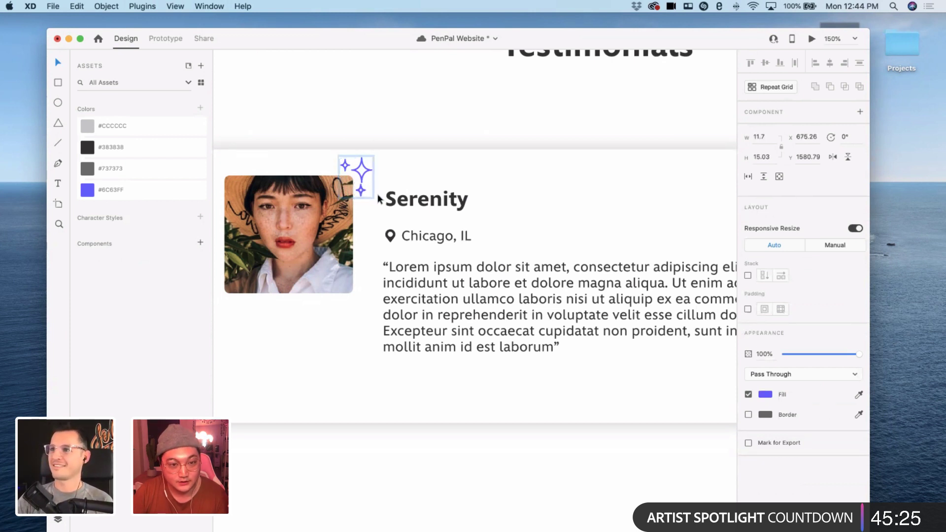
{"action": "key", "text": "super+plus"}
{"action": "key", "text": "super+plus"}
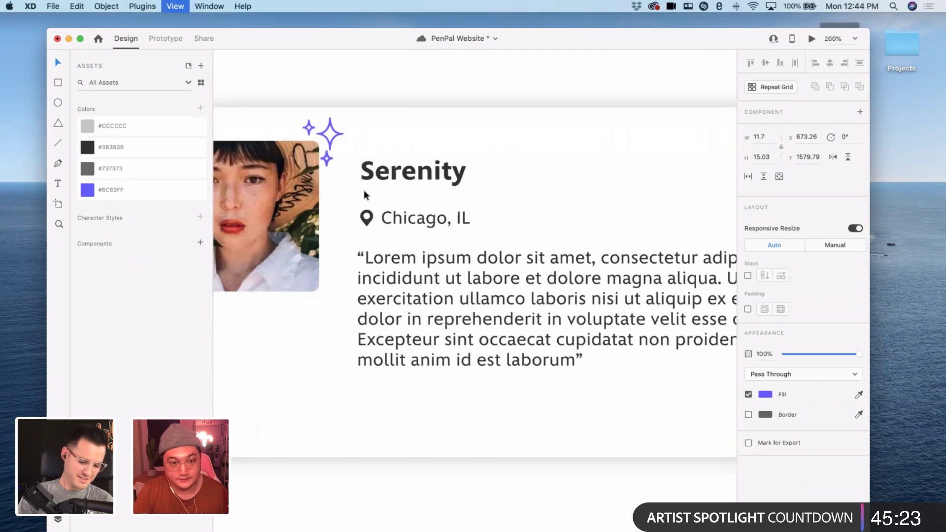
{"action": "scroll", "coordinate": [375, 185], "scroll_direction": "up", "scroll_amount": 2}
{"action": "scroll", "coordinate": [374, 185], "scroll_direction": "left", "scroll_amount": 3}
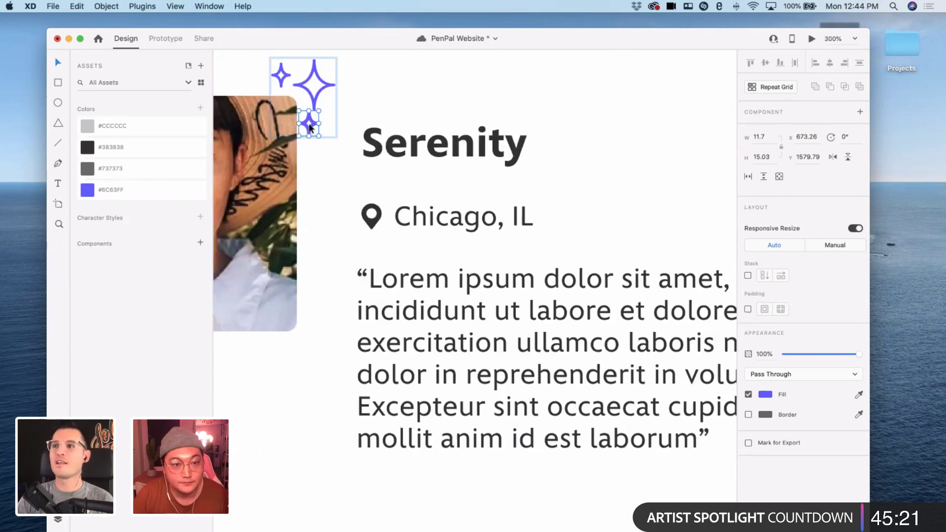
{"action": "key", "text": "Right"}
{"action": "key", "text": "Right"}
{"action": "key", "text": "Right"}
{"action": "key", "text": "Right"}
{"action": "key", "text": "Right"}
{"action": "key", "text": "Right"}
{"action": "key", "text": "Right"}
{"action": "key", "text": "Right"}
{"action": "key", "text": "Right"}
{"action": "key", "text": "Up"}
{"action": "key", "text": "Up"}
{"action": "key", "text": "Up"}
{"action": "key", "text": "Up"}
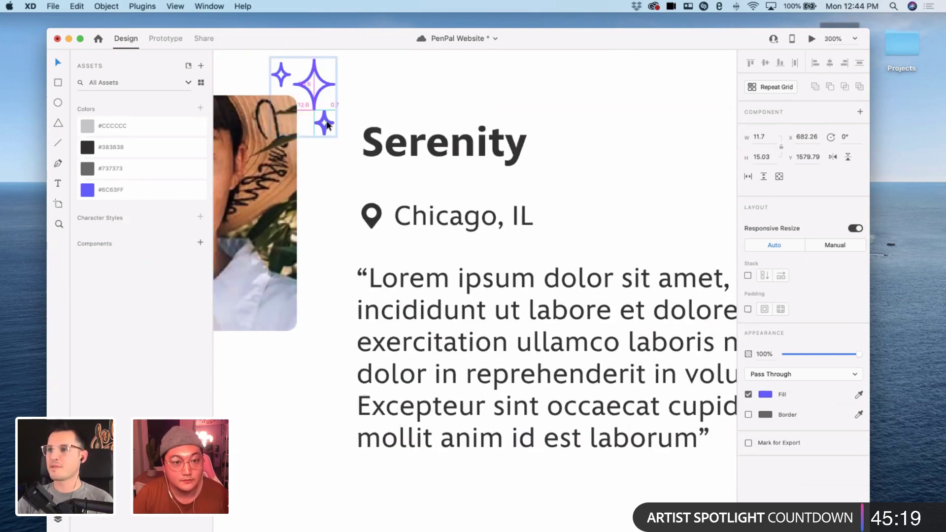
- Move the upper small star farther from the large star, to about X 651, Y 1549, and delete the lower small star
{"action": "scroll", "coordinate": [289, 75], "scroll_direction": "up", "scroll_amount": 2}
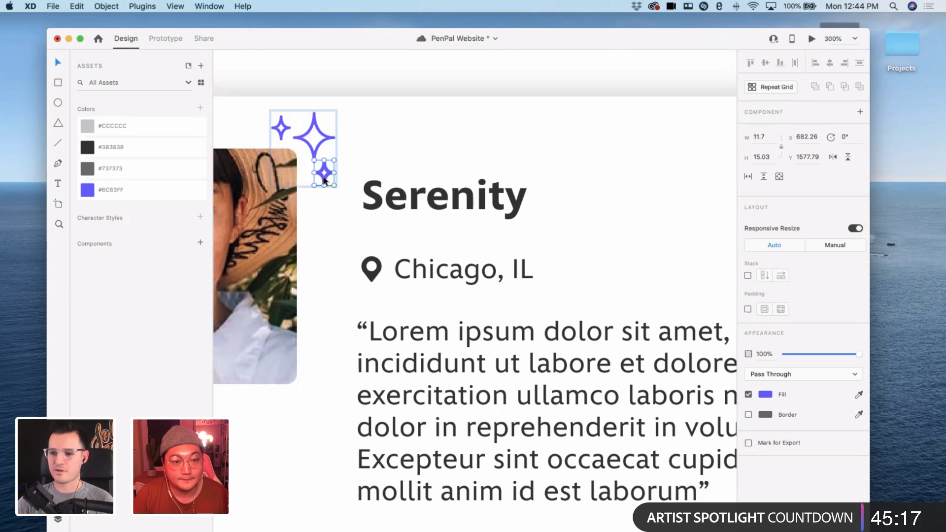
{"action": "left_click", "coordinate": [280, 129]}
{"action": "mouse_move", "coordinate": [281, 129]}
{"action": "left_mouse_down"}
{"action": "mouse_move", "coordinate": [297, 124]}
{"action": "mouse_move", "coordinate": [270, 131]}
{"action": "left_mouse_up"}
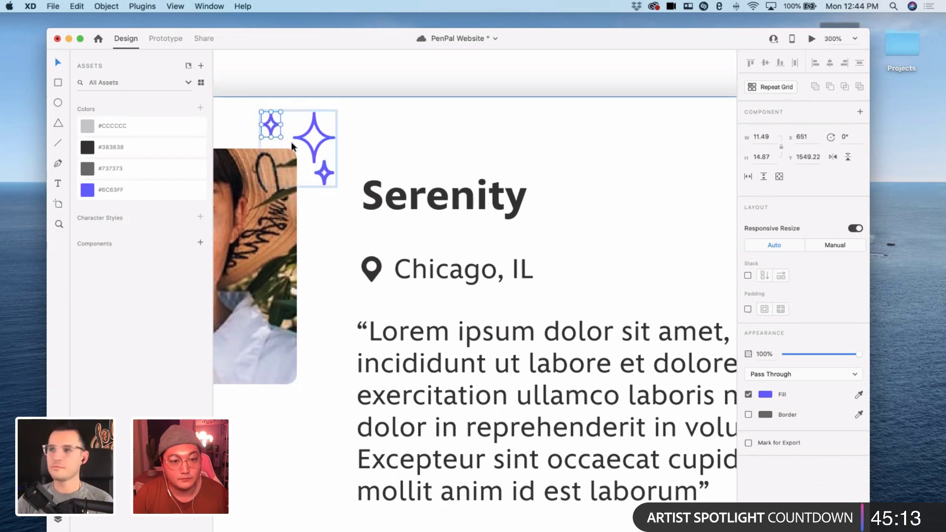
{"action": "left_click", "coordinate": [328, 173]}
{"action": "double_click", "coordinate": [328, 177]}
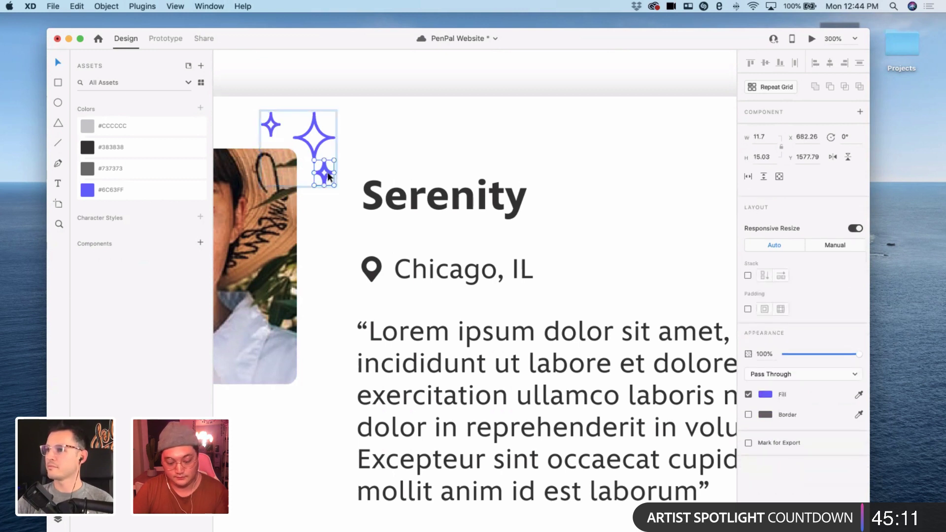
{"action": "key", "text": "Delete"}
- Move the remaining small star just below and to the right of the large star, beside the portrait's corner
{"action": "left_click", "coordinate": [273, 127]}
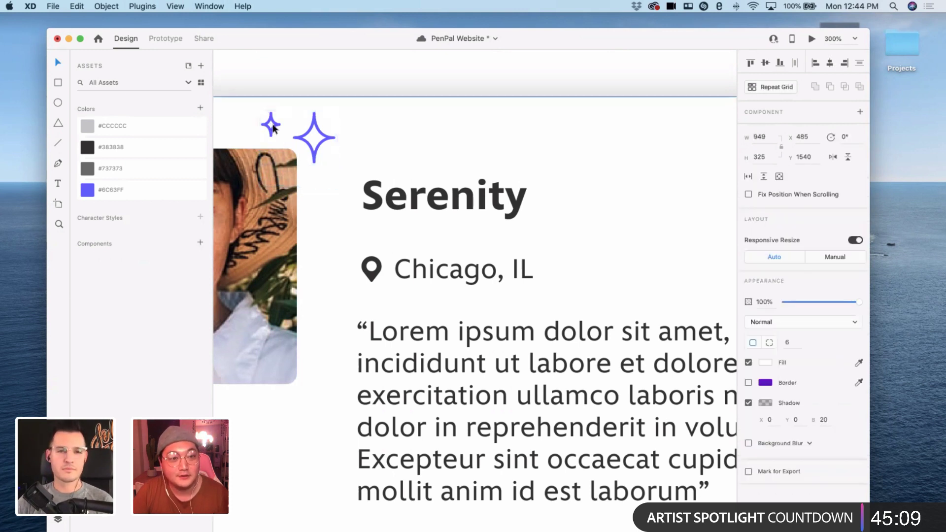
{"action": "left_click_drag", "start_coordinate": [272, 127], "coordinate": [425, 143]}
{"action": "double_click", "coordinate": [386, 127]}
{"action": "double_click", "coordinate": [385, 130]}
{"action": "left_click", "coordinate": [435, 82]}
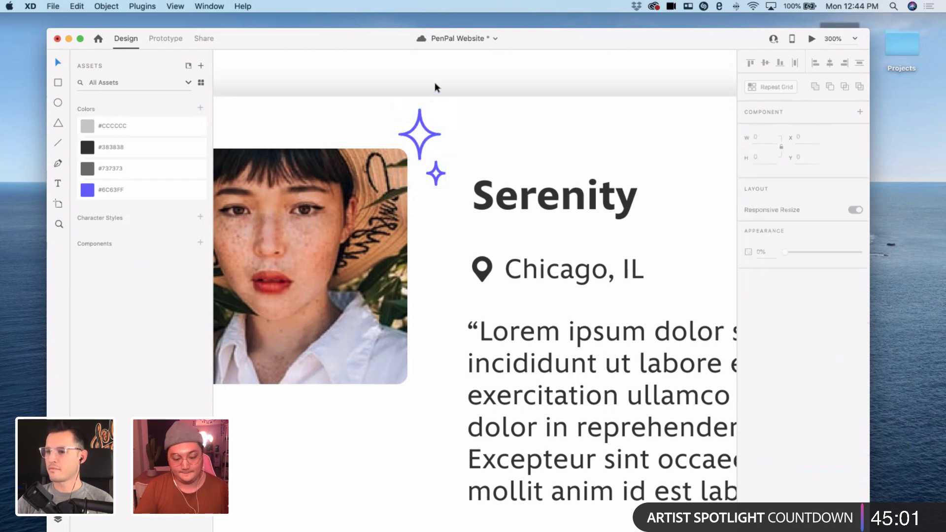
- Nudge the two-star sparkle group at the portrait's upper-right corner to about X 668, Y 1546
{"action": "key", "text": "super+1"}
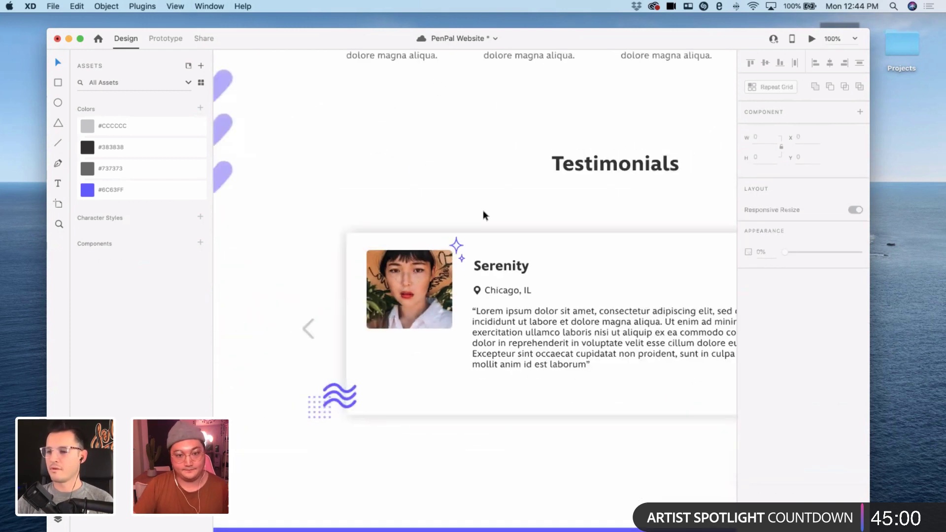
{"action": "left_click", "coordinate": [456, 249]}
{"action": "left_click", "coordinate": [457, 249]}
{"action": "left_click", "coordinate": [457, 249]}
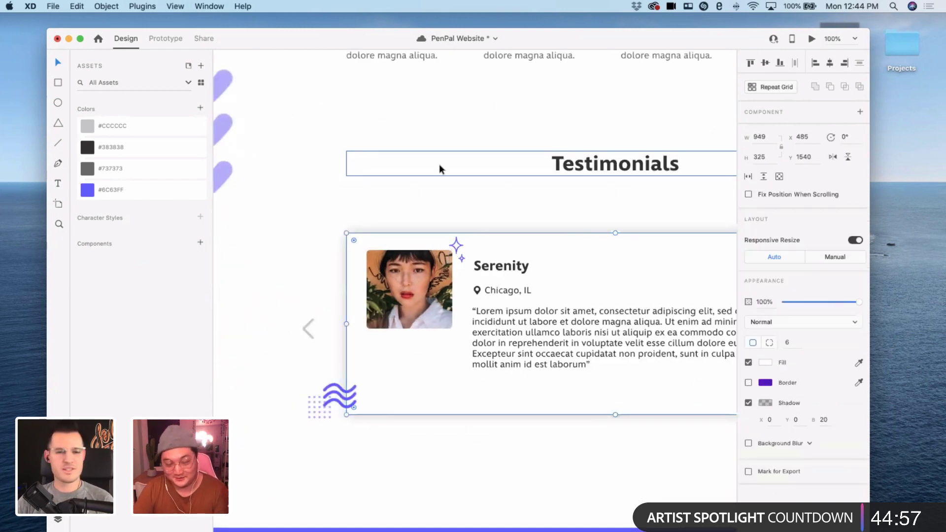
{"action": "left_click_drag", "start_coordinate": [453, 283], "coordinate": [453, 282]}
{"action": "left_click", "coordinate": [457, 250]}
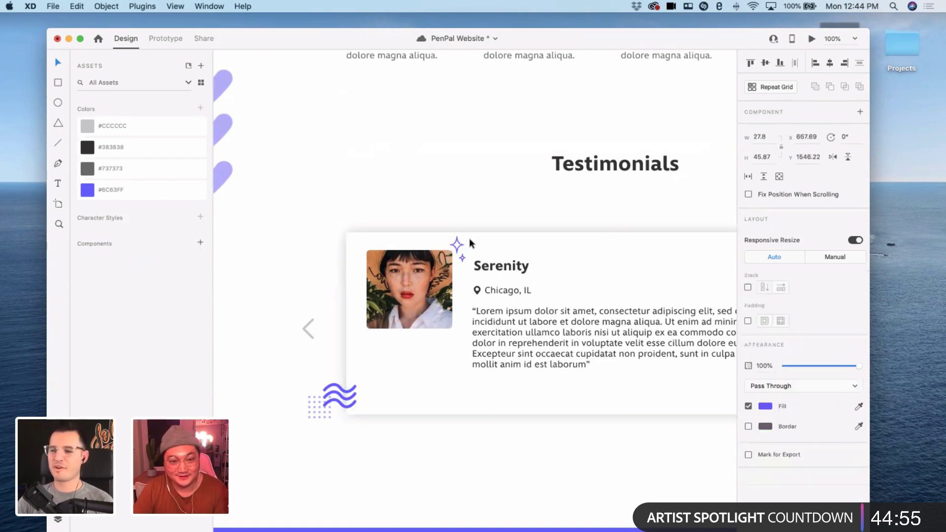
{"action": "left_click", "coordinate": [453, 189]}
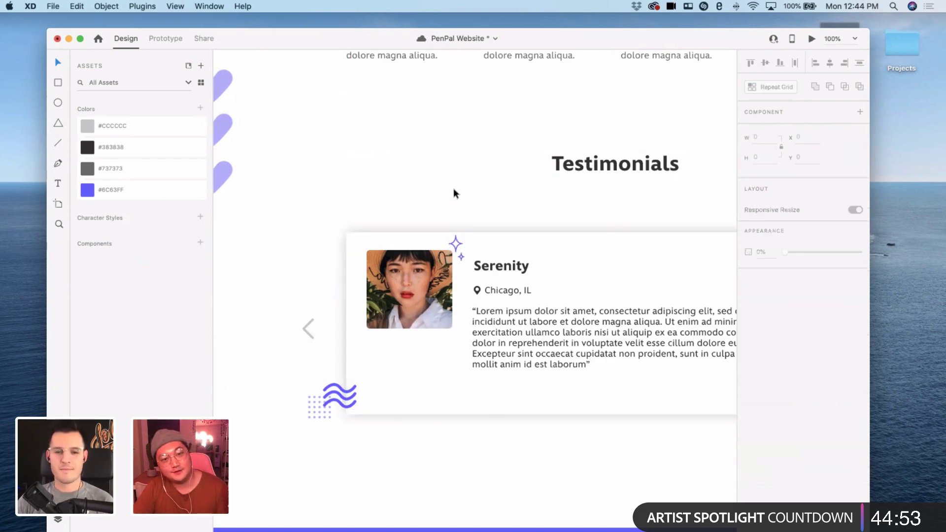
- Look over the Homepage layout from the testimonial card up to the header navigation
{"action": "key", "text": "super+minus"}
{"action": "scroll", "coordinate": [457, 197], "scroll_direction": "right", "scroll_amount": 3}
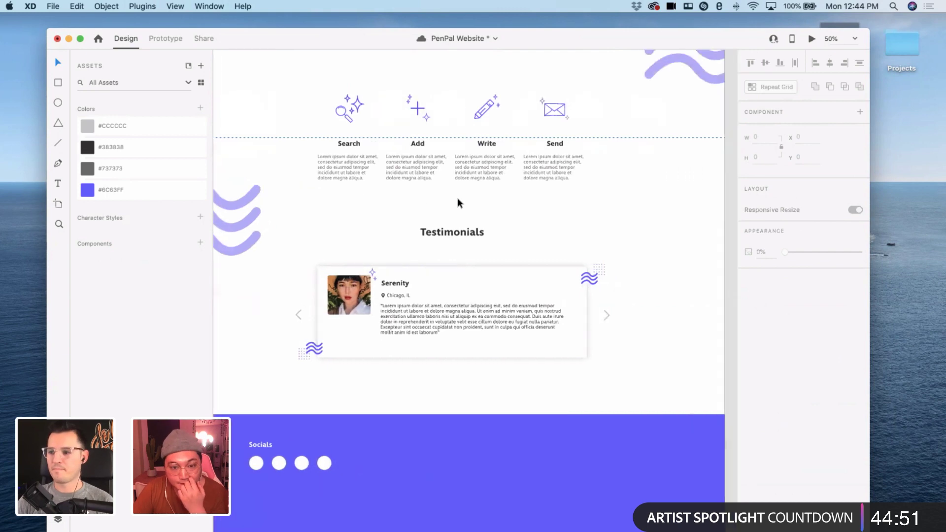
{"action": "scroll", "coordinate": [458, 203], "scroll_direction": "up", "scroll_amount": 5}
{"action": "key", "text": "super+minus"}
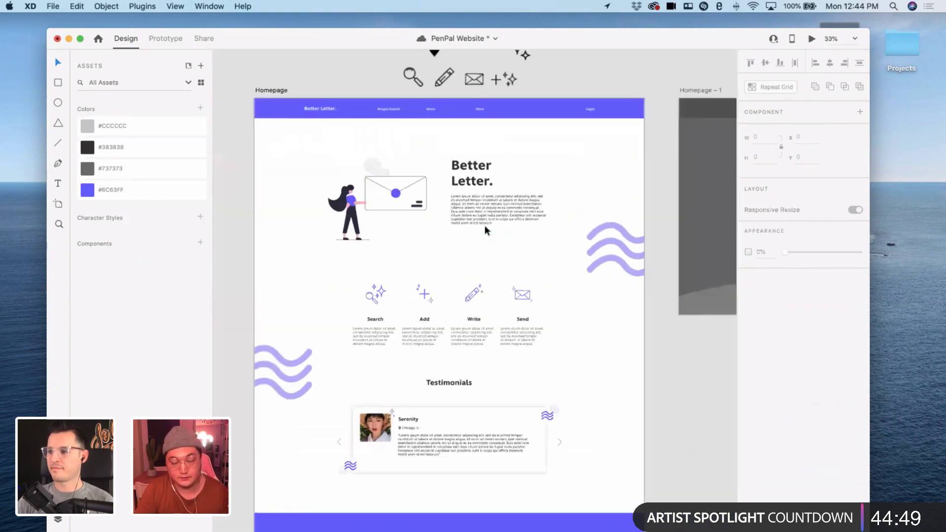
{"action": "key", "text": "super+equal"}
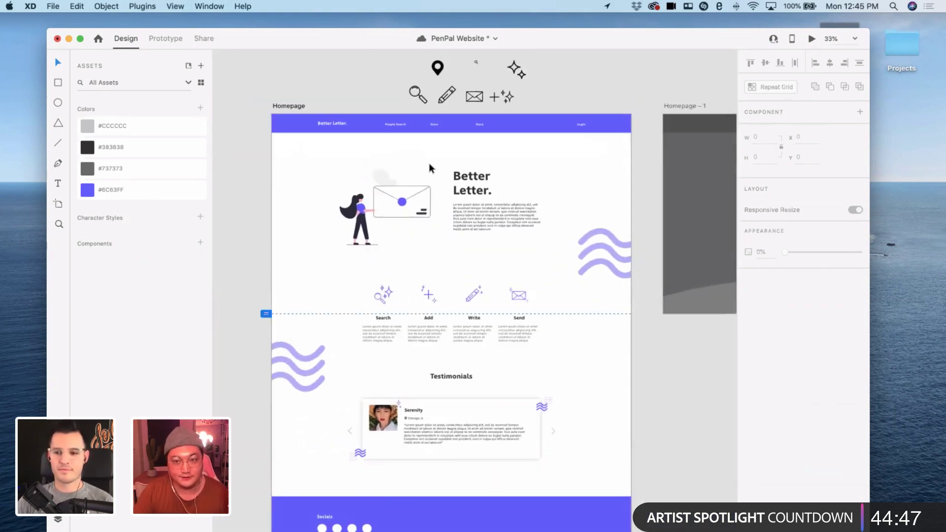
{"action": "scroll", "coordinate": [437, 171], "scroll_direction": "down", "scroll_amount": 3}
{"action": "scroll", "coordinate": [438, 170], "scroll_direction": "up", "scroll_amount": 3}
{"action": "key", "text": "super+equal"}
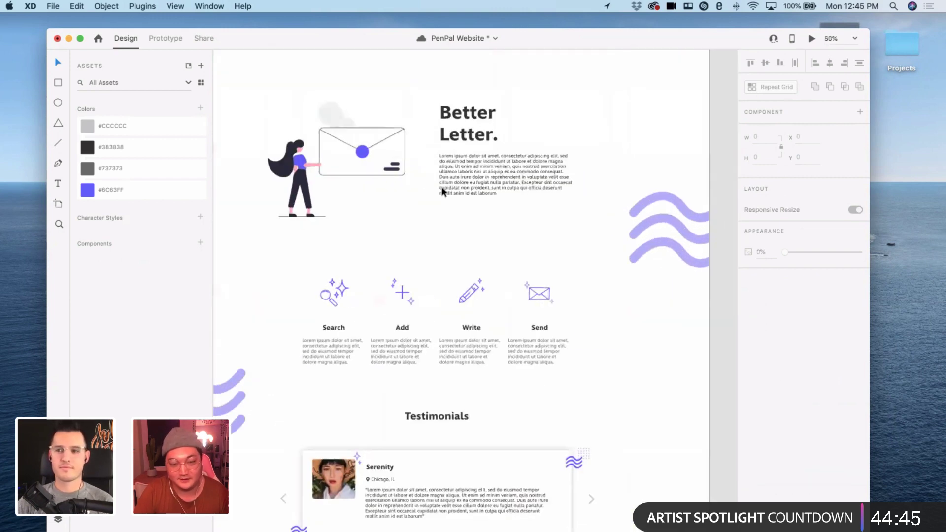
{"action": "scroll", "coordinate": [446, 193], "scroll_direction": "up", "scroll_amount": 2}
{"action": "scroll", "coordinate": [446, 196], "scroll_direction": "up", "scroll_amount": 3}
{"action": "scroll", "coordinate": [446, 196], "scroll_direction": "left", "scroll_amount": 1}
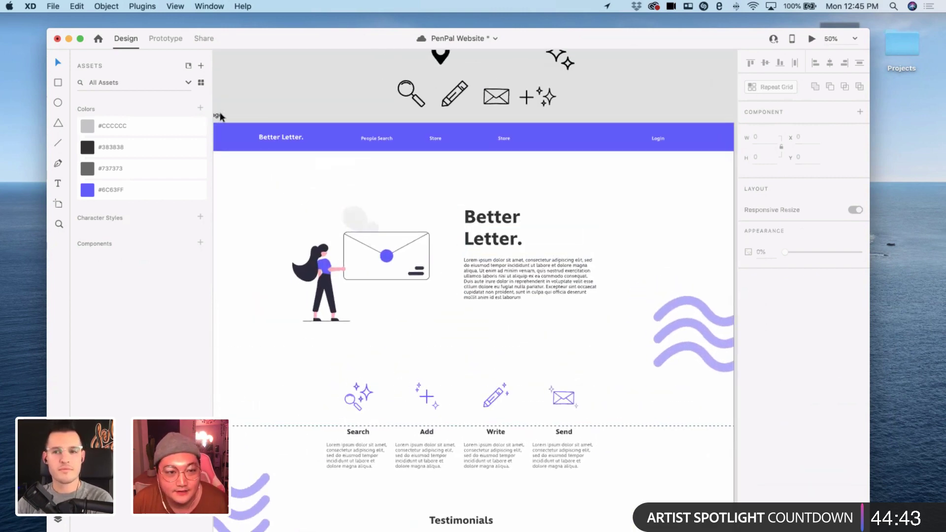
- Move the first Store link in the header closer to People Search, to X 798
{"action": "left_click", "coordinate": [440, 148]}
{"action": "left_click", "coordinate": [444, 141]}
{"action": "key", "text": "shift+Left"}
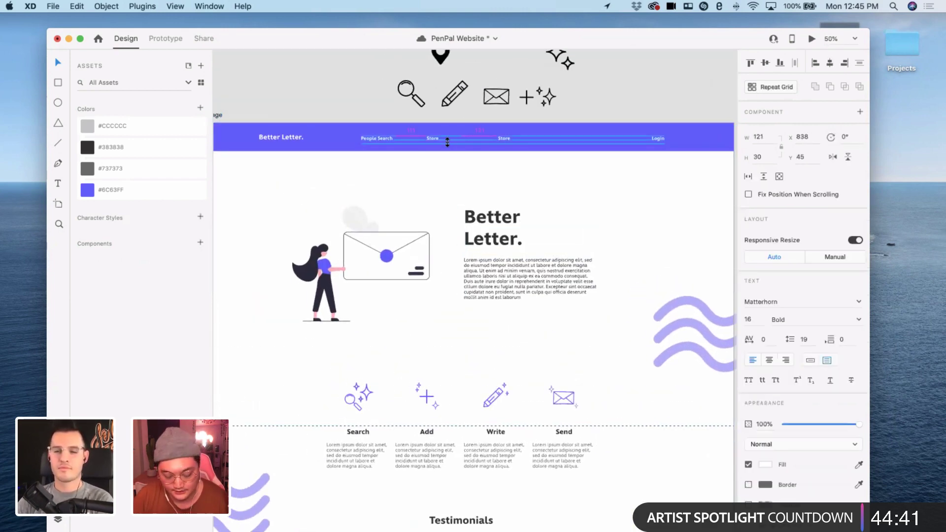
{"action": "key", "text": "shift+Left"}
{"action": "key", "text": "shift+Left"}
{"action": "key", "text": "shift+Left"}
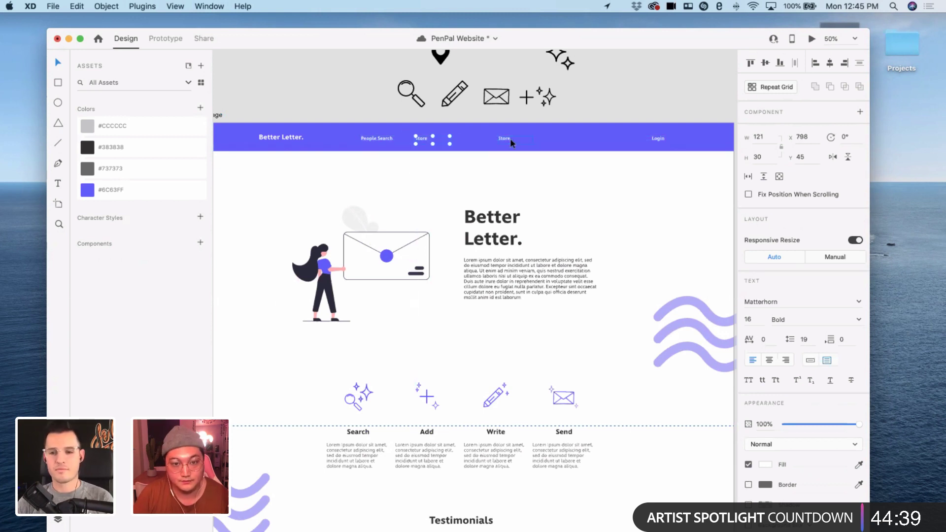
- Shift the second Store link in the header left until it sits close beside the first Store link
{"action": "left_click", "coordinate": [510, 140]}
{"action": "key", "text": "shift+Left"}
{"action": "key", "text": "shift+Left"}
{"action": "key", "text": "shift+Left"}
{"action": "key", "text": "shift+Left"}
{"action": "key", "text": "shift+Left"}
{"action": "key", "text": "shift+Left"}
{"action": "key", "text": "shift+Left"}
{"action": "key", "text": "shift+Left"}
{"action": "key", "text": "shift+Left"}
{"action": "key", "text": "shift+Left"}
{"action": "key", "text": "shift+Left"}
{"action": "key", "text": "shift+Left"}
{"action": "key", "text": "shift+Left"}
{"action": "key", "text": "shift+Left"}
{"action": "key", "text": "shift+Left"}
{"action": "key", "text": "shift+Left"}
{"action": "key", "text": "shift+Left"}
{"action": "key", "text": "shift+Left"}
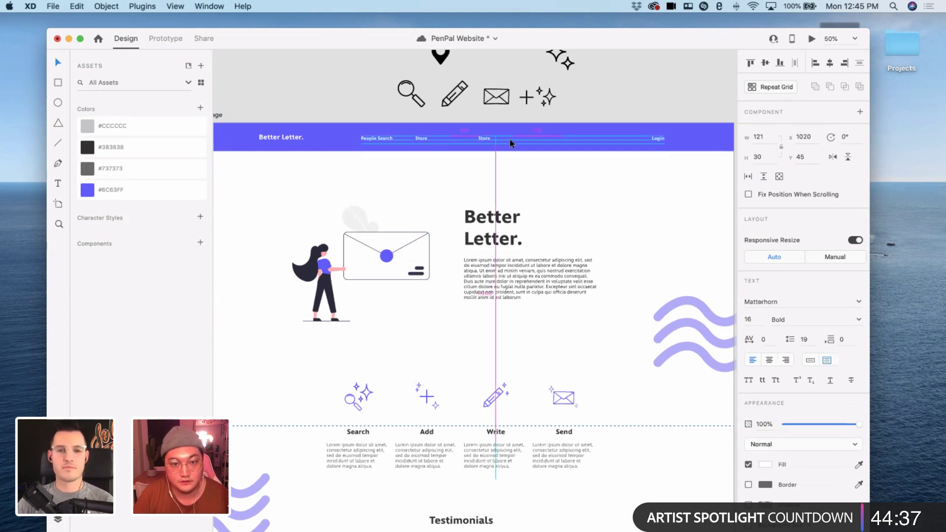
{"action": "left_click", "coordinate": [652, 197]}
- Pull up the lower edge of the hero paragraph's text box to a height of 183
{"action": "scroll", "coordinate": [652, 196], "scroll_direction": "down", "scroll_amount": 3}
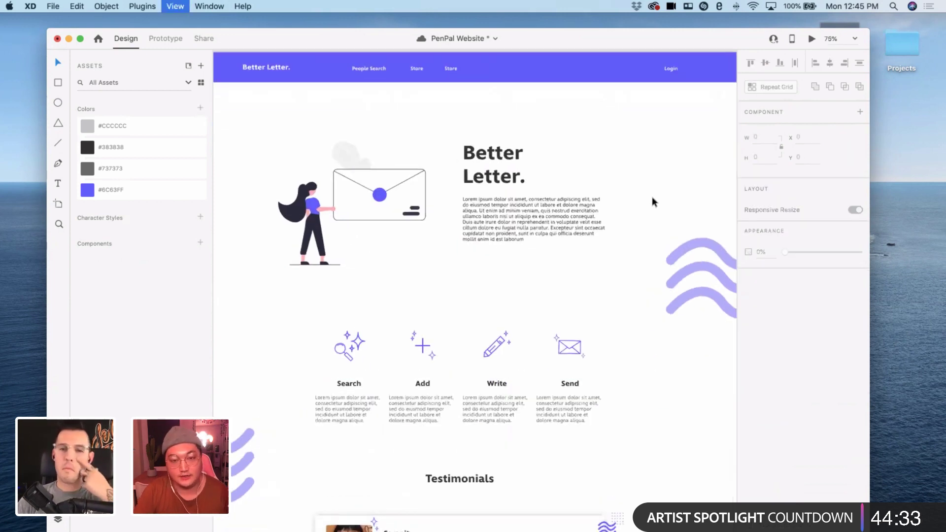
{"action": "scroll", "coordinate": [652, 196], "scroll_direction": "up", "scroll_amount": 3}
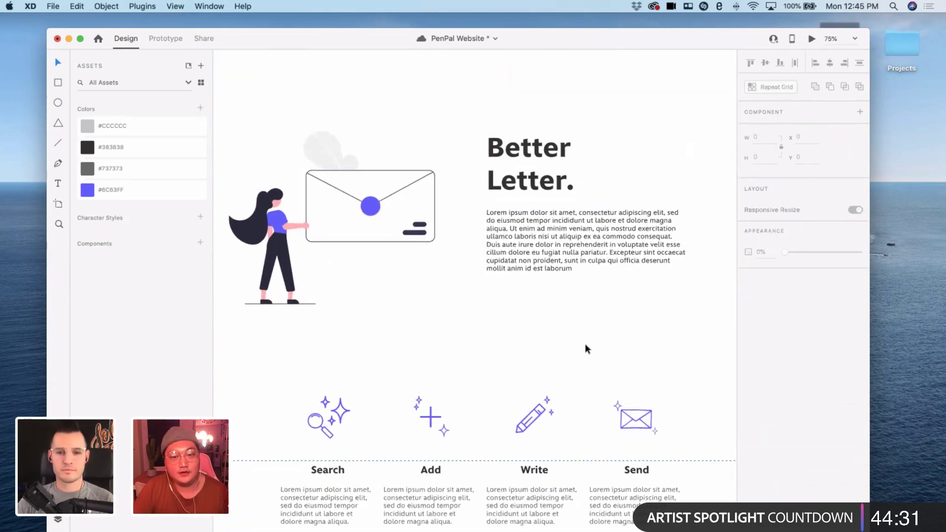
{"action": "left_click", "coordinate": [586, 318]}
{"action": "left_click_drag", "start_coordinate": [585, 293], "coordinate": [586, 285]}
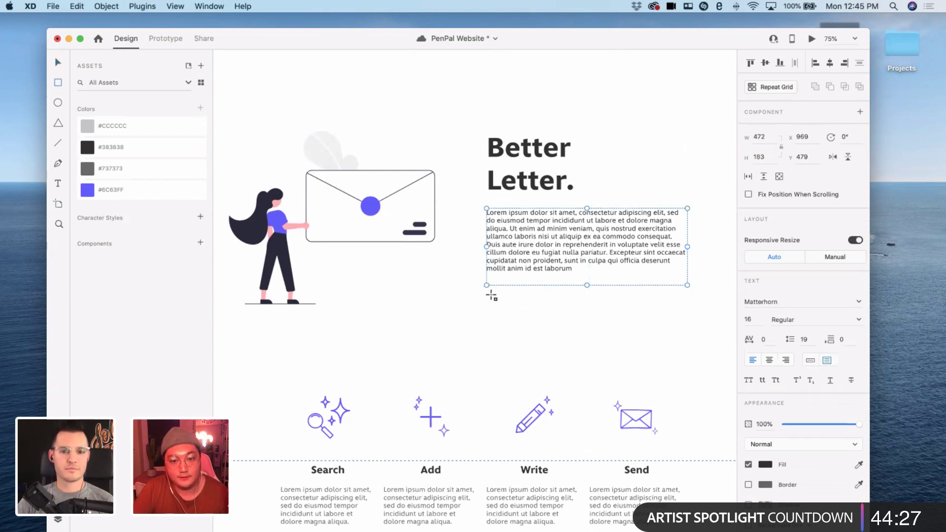
- Draw a rectangle of about 296 by 53 beneath the hero paragraph and set its corner radius to 6
{"action": "mouse_move", "coordinate": [488, 294]}
{"action": "left_mouse_down"}
{"action": "mouse_move", "coordinate": [579, 327]}
{"action": "mouse_move", "coordinate": [612, 316]}
{"action": "left_mouse_up"}
{"action": "key", "text": "super+equal"}
{"action": "key", "text": "super+equal"}
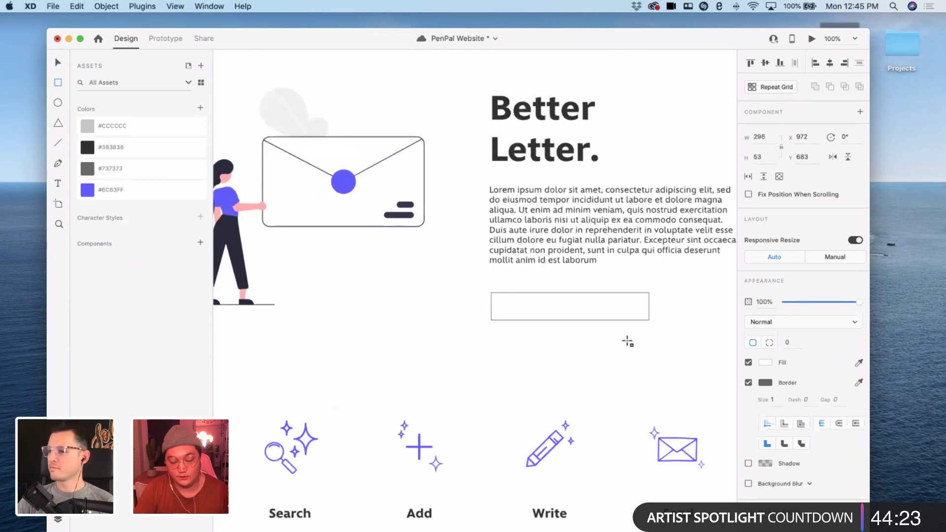
{"action": "key", "text": "super+equal"}
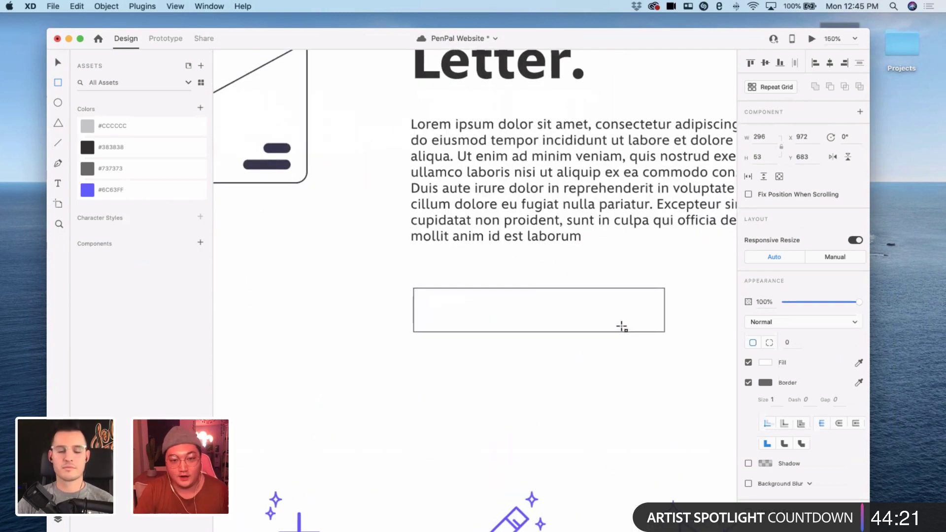
{"action": "left_click_drag", "start_coordinate": [421, 296], "coordinate": [419, 295]}
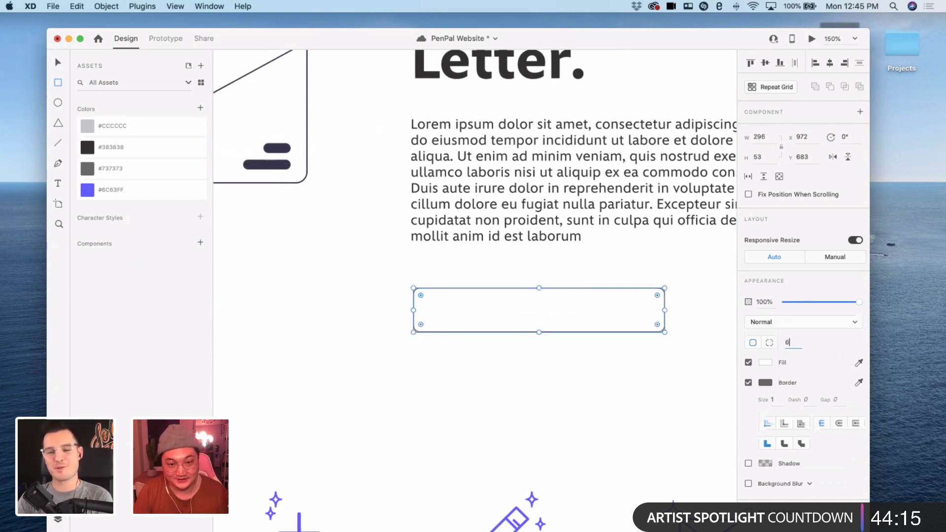
{"action": "key", "text": "Return"}
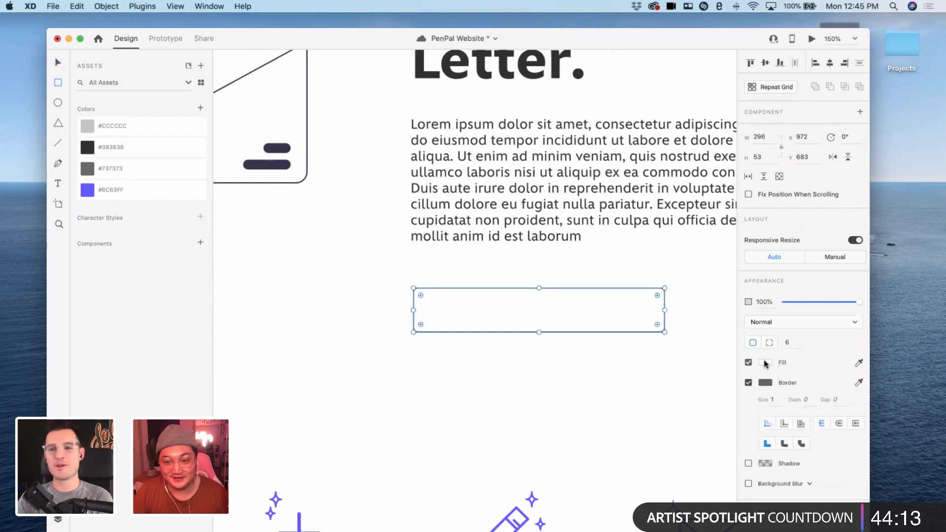
- Give the rectangle a #6C63FF fill without a border and shrink it to about 187 by 35
{"action": "left_click", "coordinate": [765, 362]}
{"action": "left_click", "coordinate": [653, 427]}
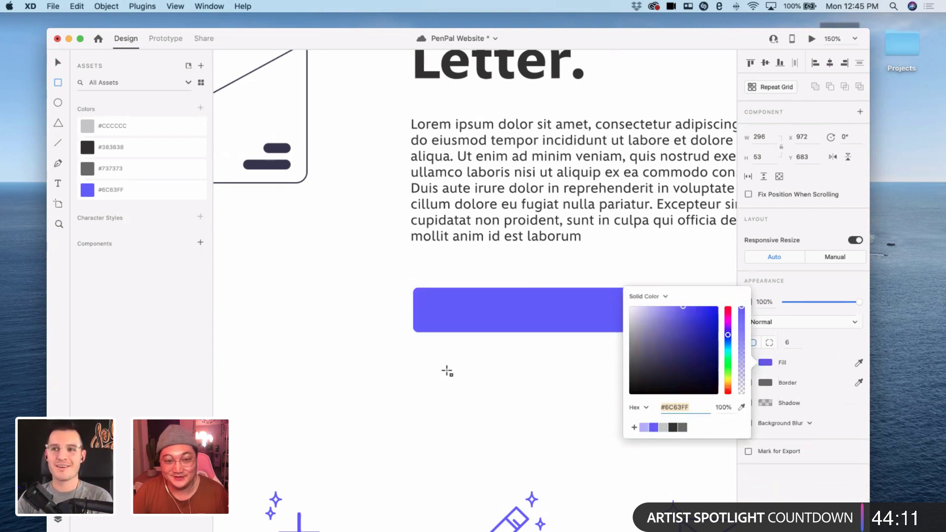
{"action": "left_click", "coordinate": [445, 372]}
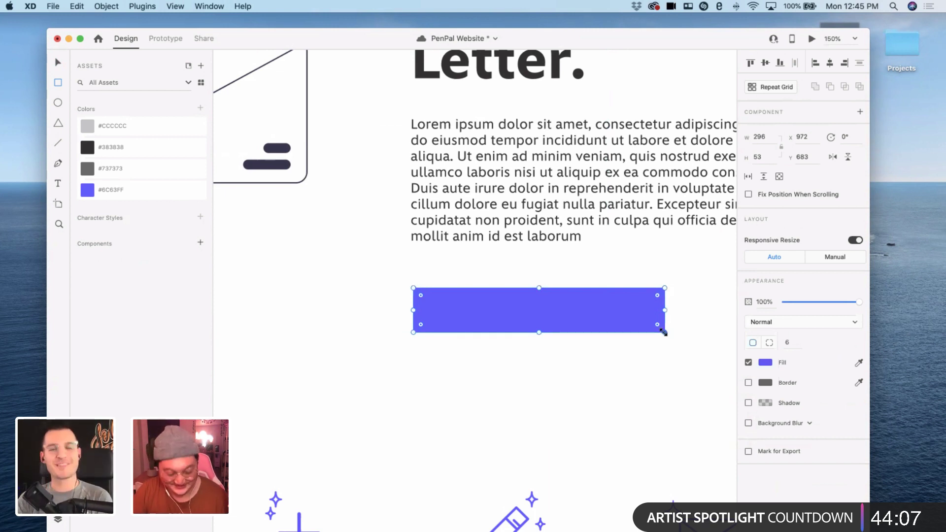
{"action": "left_click_drag", "start_coordinate": [664, 332], "coordinate": [571, 318]}
- Copy the People Search link from the header and place the copy on the purple button beneath the hero paragraph
{"action": "scroll", "coordinate": [571, 319], "scroll_direction": "up", "scroll_amount": 4}
{"action": "scroll", "coordinate": [571, 319], "scroll_direction": "left", "scroll_amount": 5}
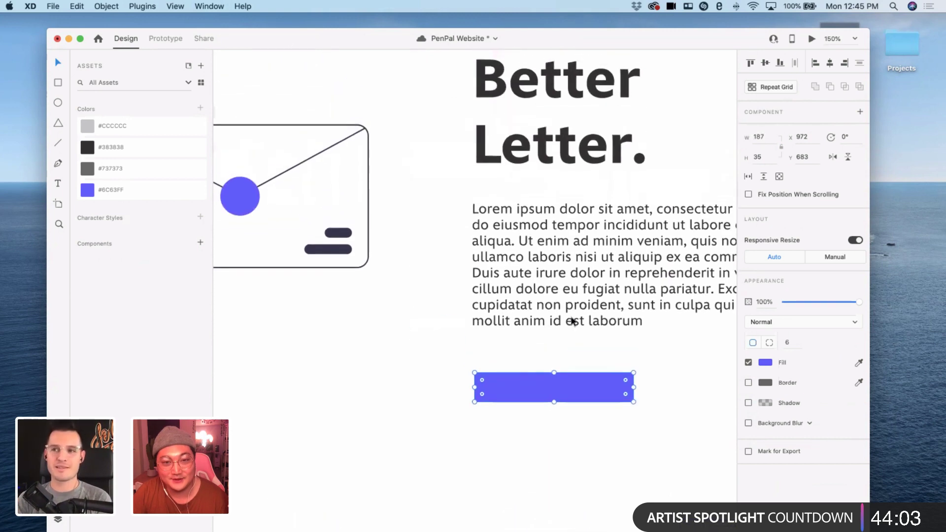
{"action": "scroll", "coordinate": [572, 320], "scroll_direction": "up", "scroll_amount": 5}
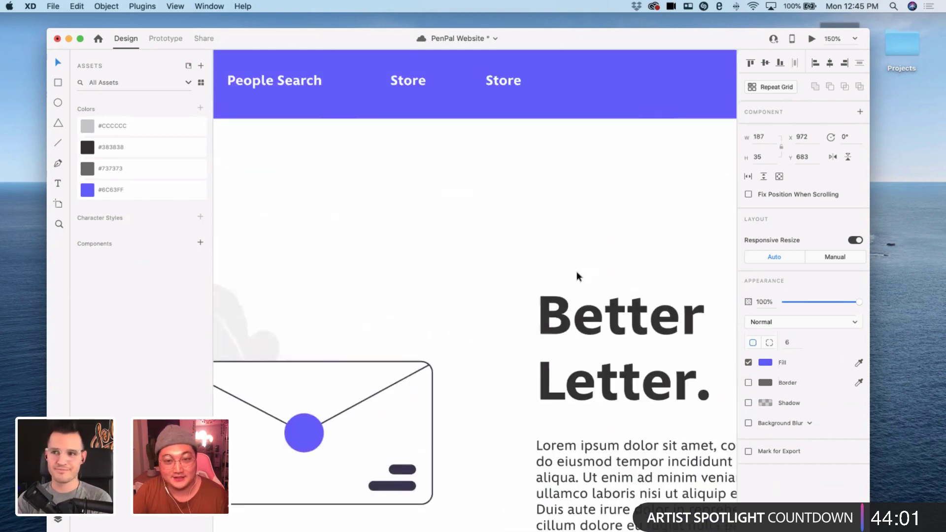
{"action": "scroll", "coordinate": [575, 271], "scroll_direction": "left", "scroll_amount": 4}
{"action": "left_click", "coordinate": [472, 82]}
{"action": "scroll", "coordinate": [503, 248], "scroll_direction": "down", "scroll_amount": 10}
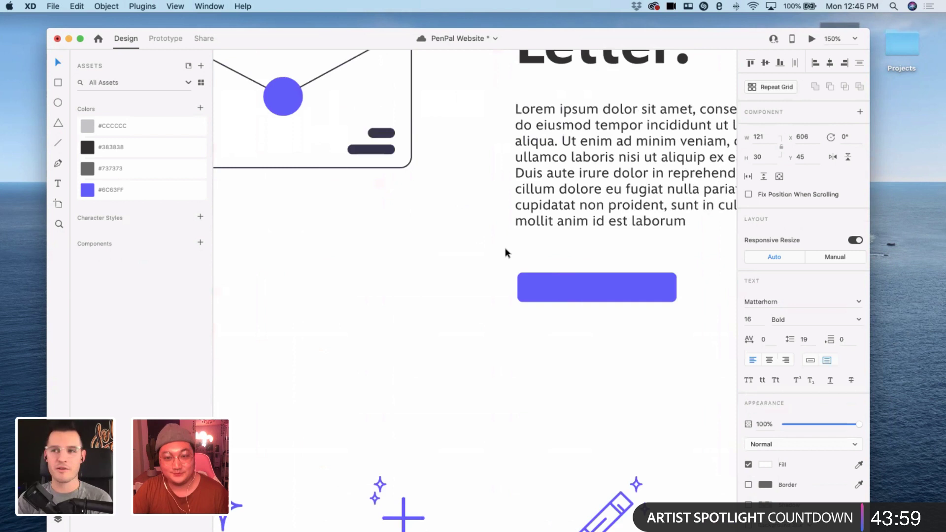
{"action": "scroll", "coordinate": [487, 324], "scroll_direction": "left", "scroll_amount": 5}
{"action": "key", "text": "super+v"}
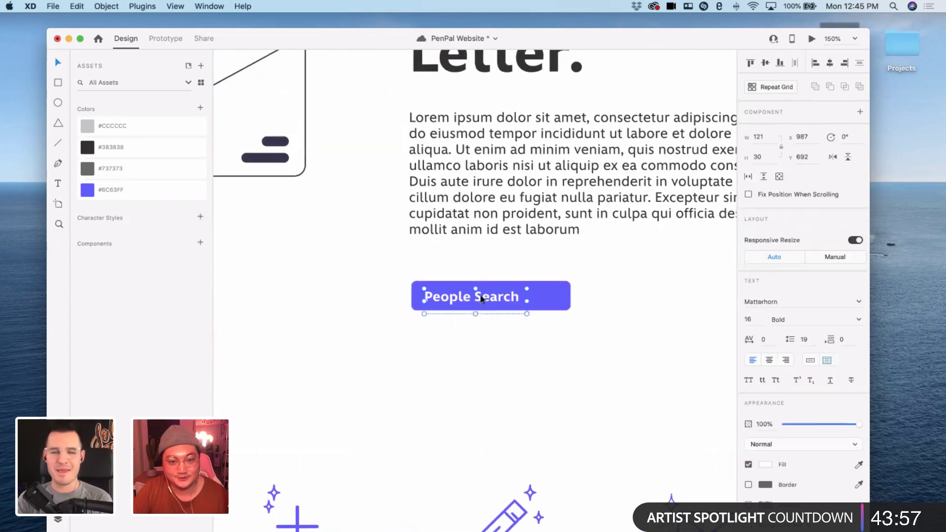
- Change the copied label on the button to Register
{"action": "double_click", "coordinate": [481, 296]}
{"action": "type", "text": "Register"}
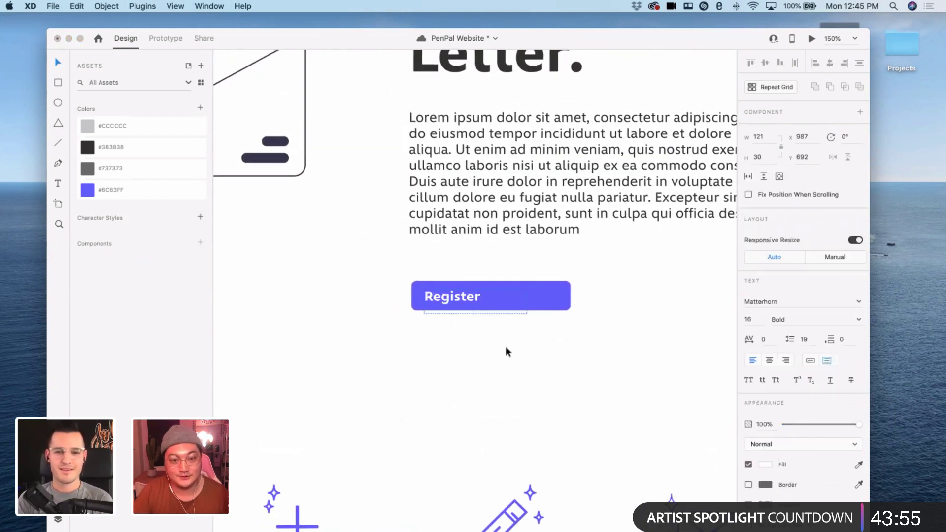
{"action": "key", "text": "Escape"}
- Widen the Register text box to the button's full width of 187 and centre-align its text
{"action": "left_click_drag", "start_coordinate": [527, 302], "coordinate": [571, 302]}
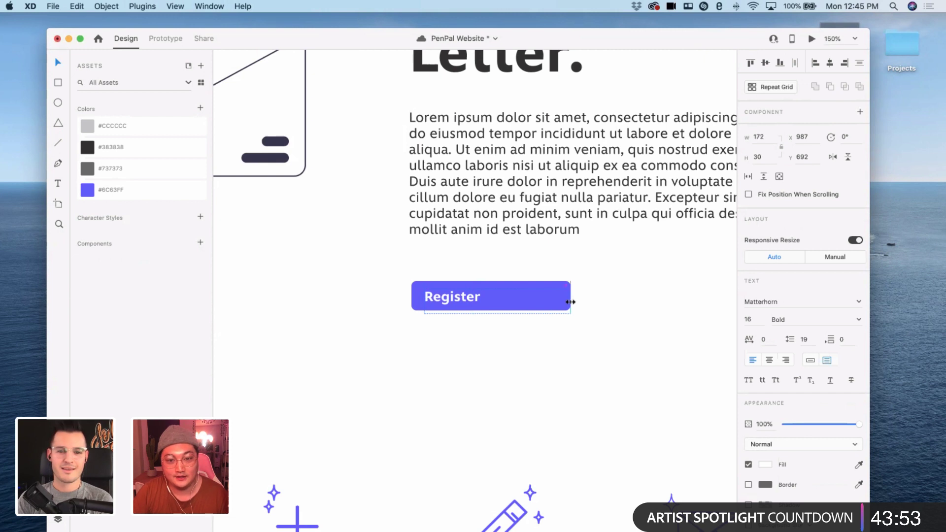
{"action": "left_click_drag", "start_coordinate": [415, 301], "coordinate": [403, 301]}
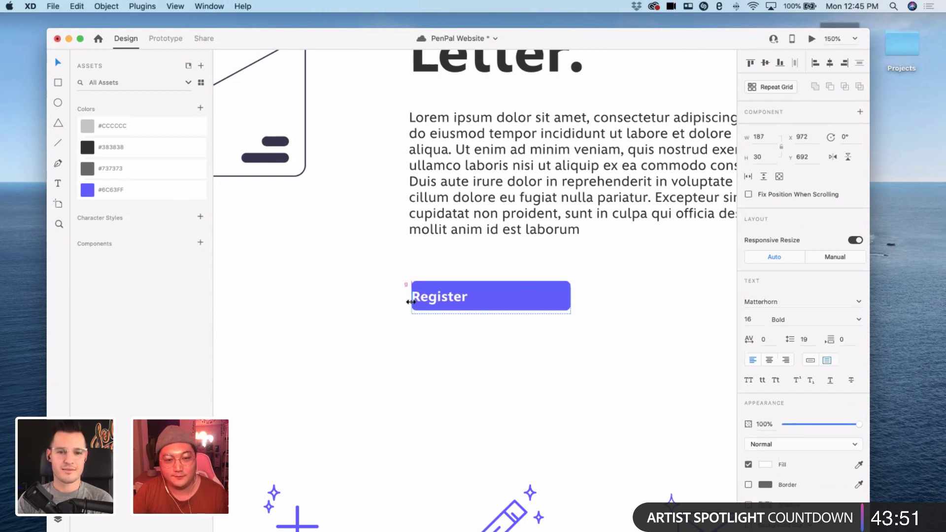
{"action": "left_click", "coordinate": [771, 361]}
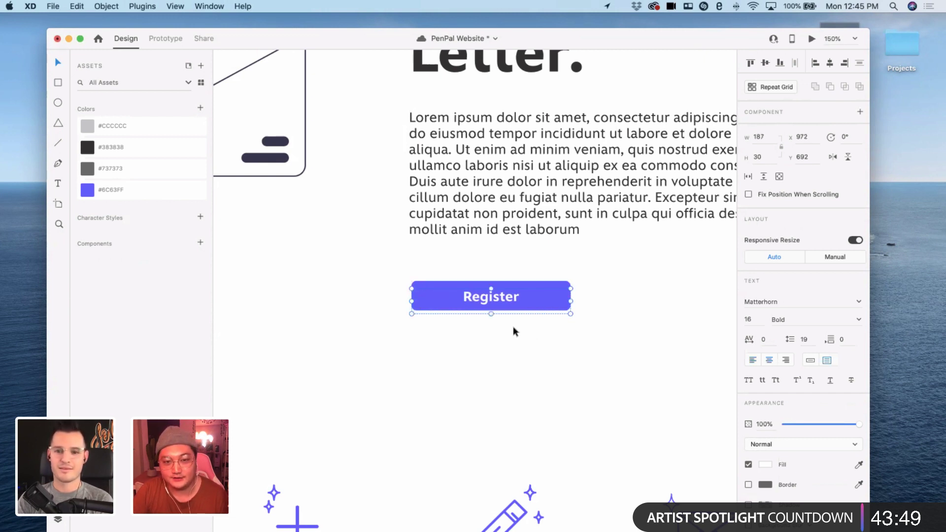
- Reduce the Register text box to a height of 26 and nudge it up to Y 691
{"action": "left_click_drag", "start_coordinate": [491, 313], "coordinate": [490, 311]}
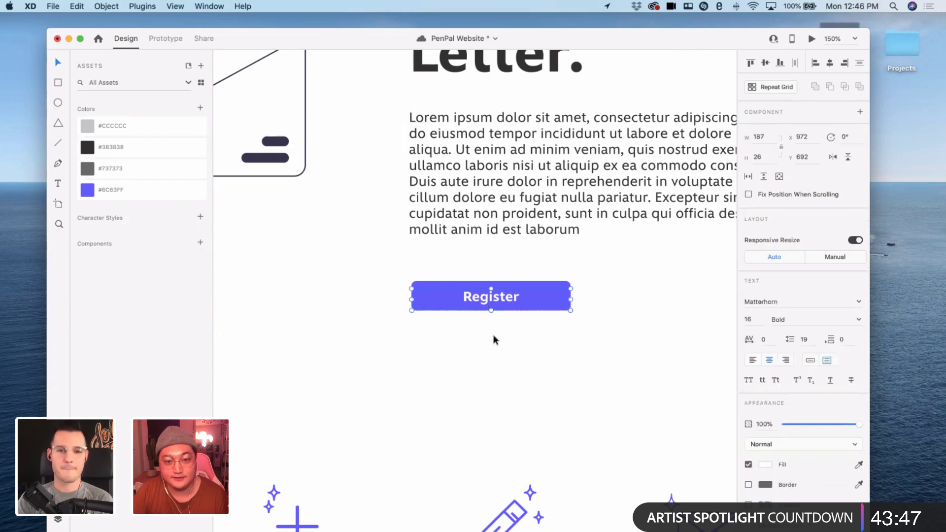
{"action": "left_click", "coordinate": [494, 338]}
{"action": "left_click", "coordinate": [496, 305]}
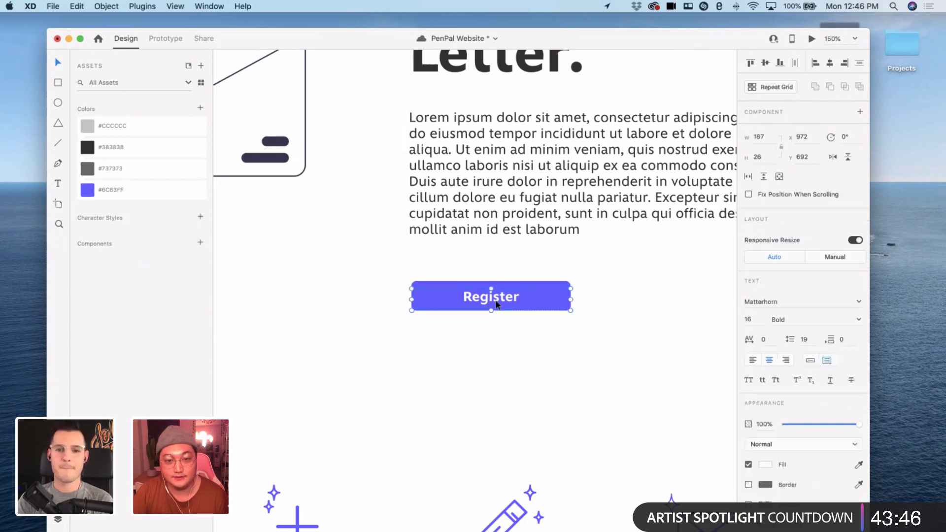
{"action": "left_click", "coordinate": [500, 356]}
- Preview the Homepage to check the Register button, then close the preview
{"action": "key", "text": "super+minus"}
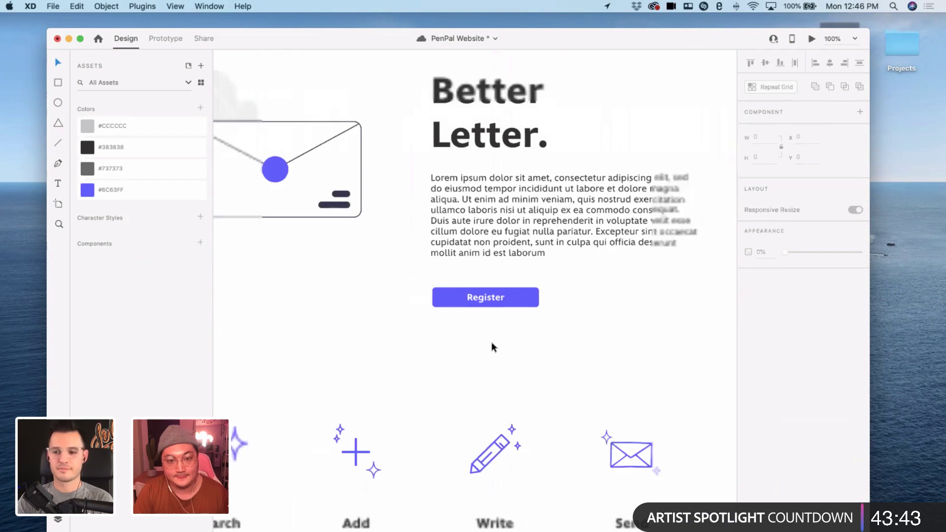
{"action": "left_click", "coordinate": [812, 39]}
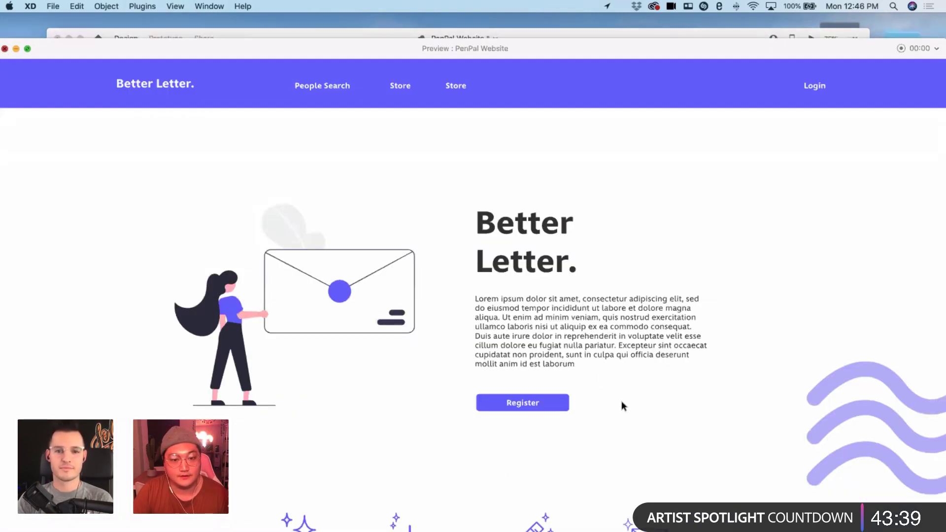
{"action": "key", "text": "super+w"}
- Extend the top edge of the Register button's rectangle upward to make the button taller
{"action": "key", "text": "super+plus"}
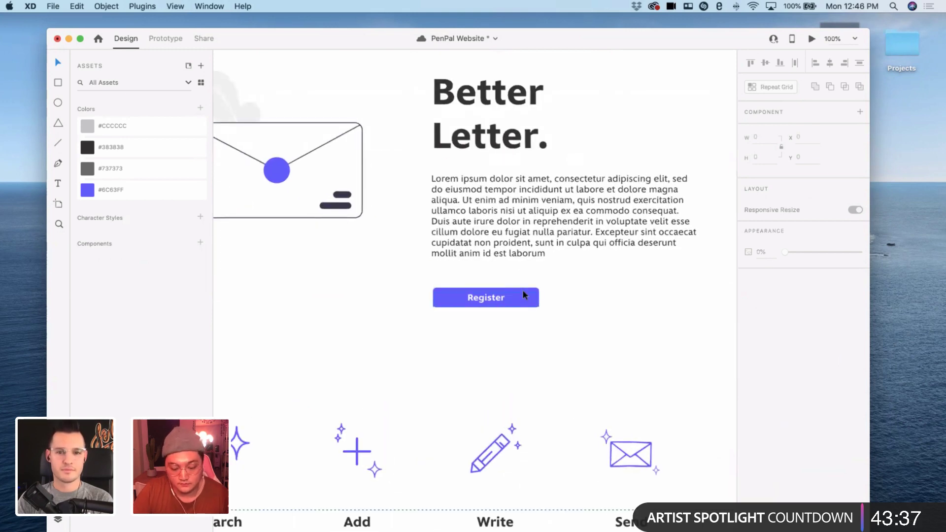
{"action": "key", "text": "super+plus"}
{"action": "left_click", "coordinate": [419, 293]}
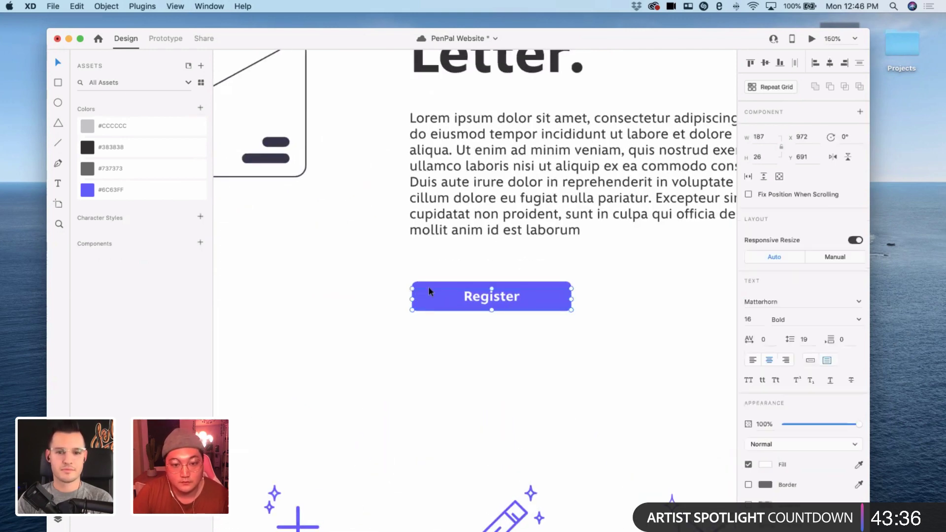
{"action": "left_click", "coordinate": [494, 282]}
{"action": "left_click_drag", "start_coordinate": [492, 282], "coordinate": [492, 273]}
- Move the Register label up to Y 687 within the taller button and preview the Homepage
{"action": "double_click", "coordinate": [487, 301]}
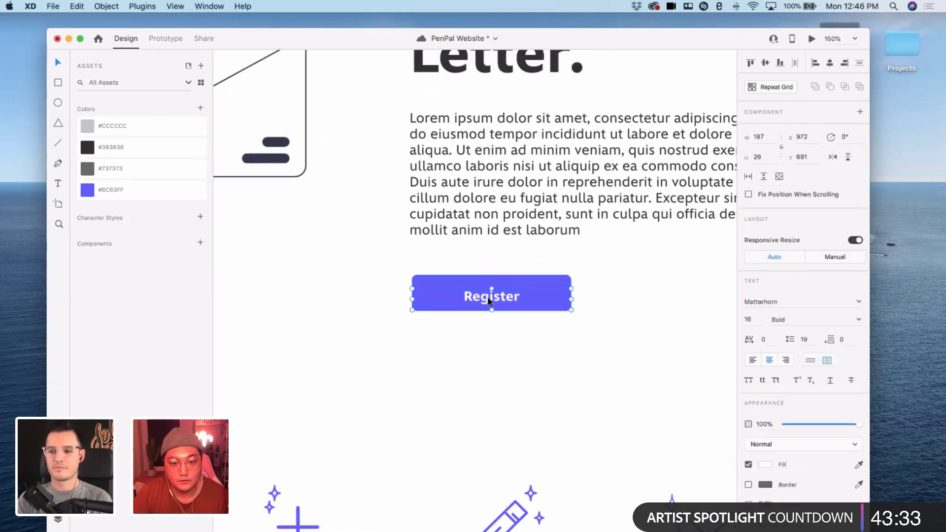
{"action": "key", "text": "Up"}
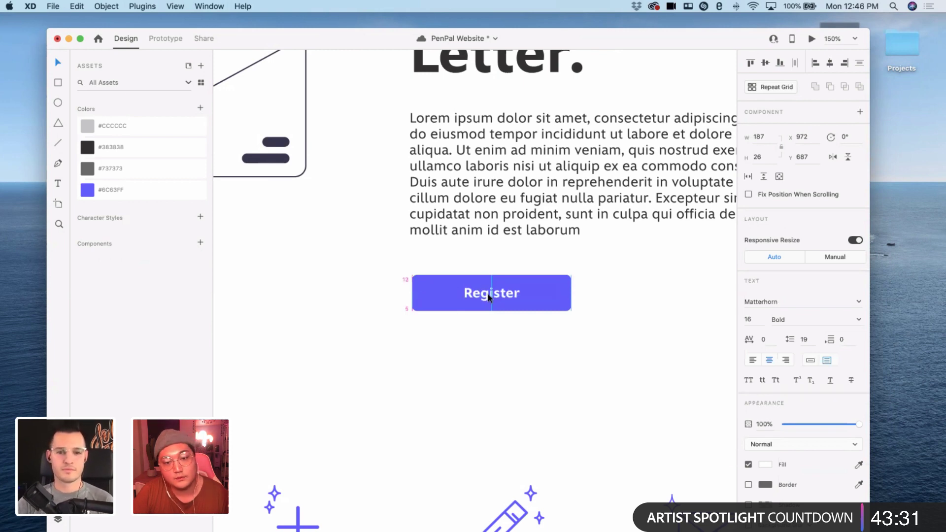
{"action": "key", "text": "Escape"}
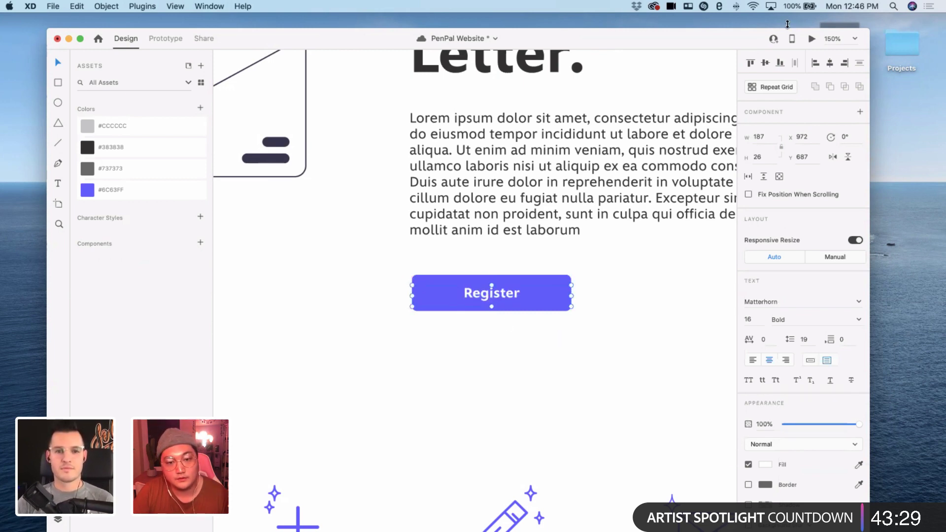
{"action": "key", "text": "Escape"}
{"action": "left_click", "coordinate": [810, 39]}
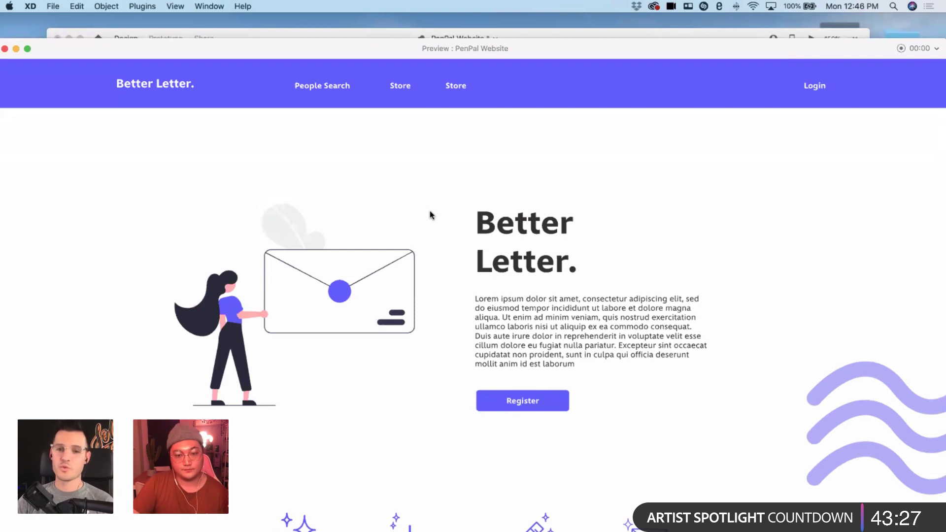
- Close the preview and join the two lines of the hero heading into a single line reading "Better Letter."
{"action": "left_click", "coordinate": [4, 49]}
{"action": "scroll", "coordinate": [649, 312], "scroll_direction": "up", "scroll_amount": 3}
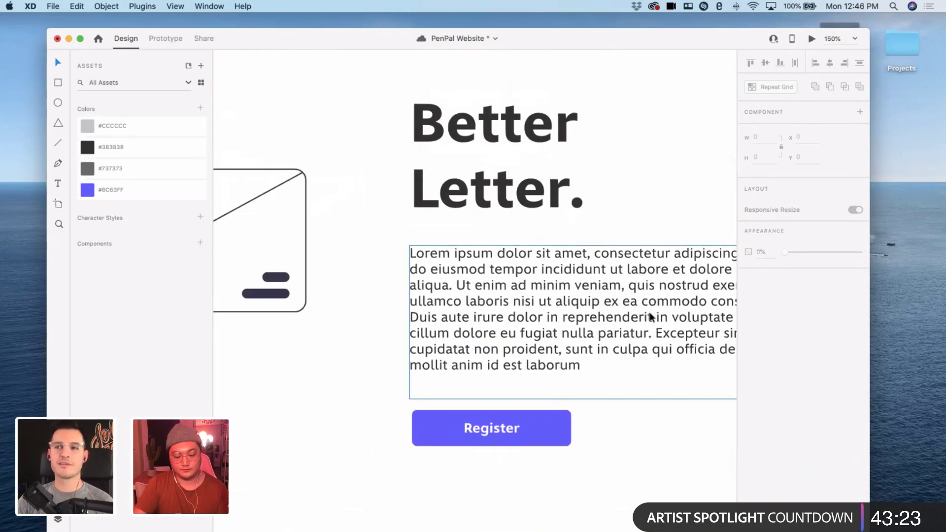
{"action": "left_click", "coordinate": [541, 235]}
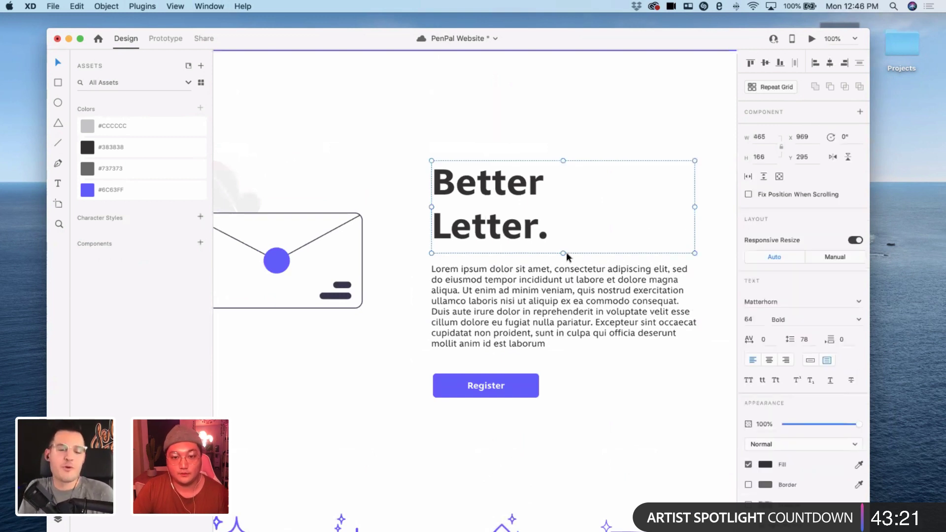
{"action": "left_click_drag", "start_coordinate": [564, 241], "coordinate": [553, 269]}
{"action": "double_click", "coordinate": [462, 232]}
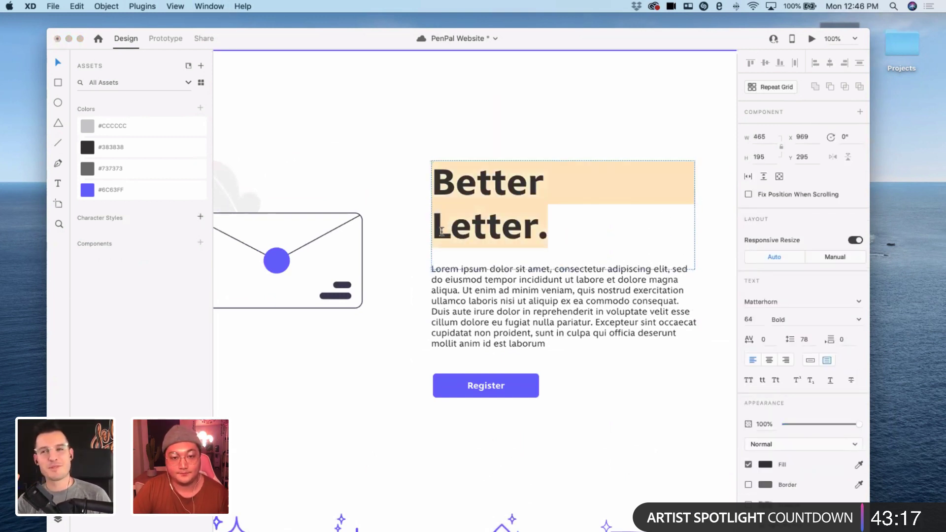
{"action": "left_click", "coordinate": [436, 231]}
{"action": "key", "text": "BackSpace"}
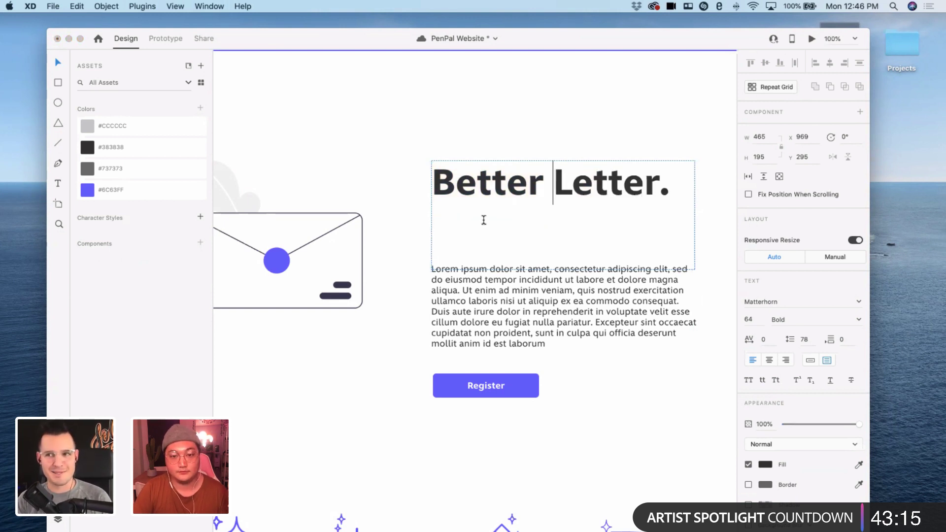
{"action": "key", "text": "Escape"}
- Reduce the hero heading's text box to a height of 80, lower it to Y 362, and move the paragraph up to X 972, Y 455
{"action": "left_click_drag", "start_coordinate": [563, 269], "coordinate": [565, 220]}
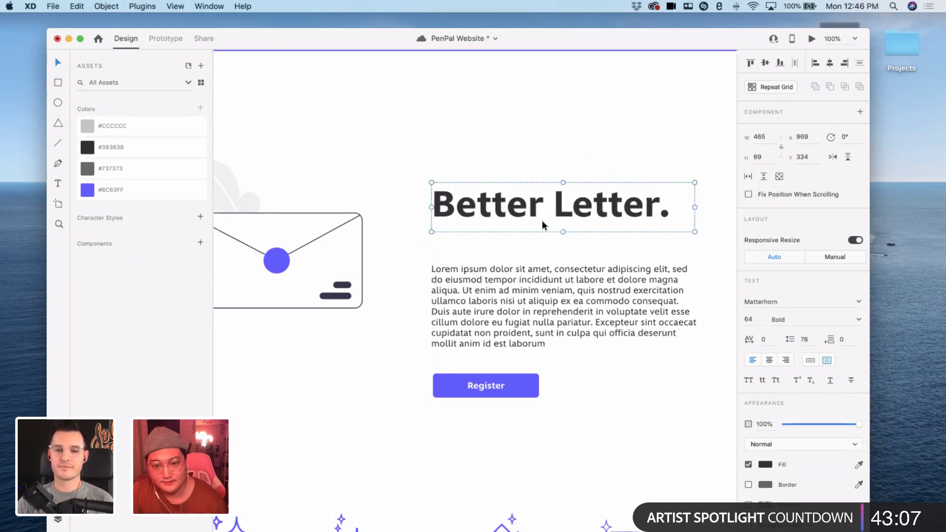
{"action": "left_click_drag", "start_coordinate": [563, 232], "coordinate": [564, 227]}
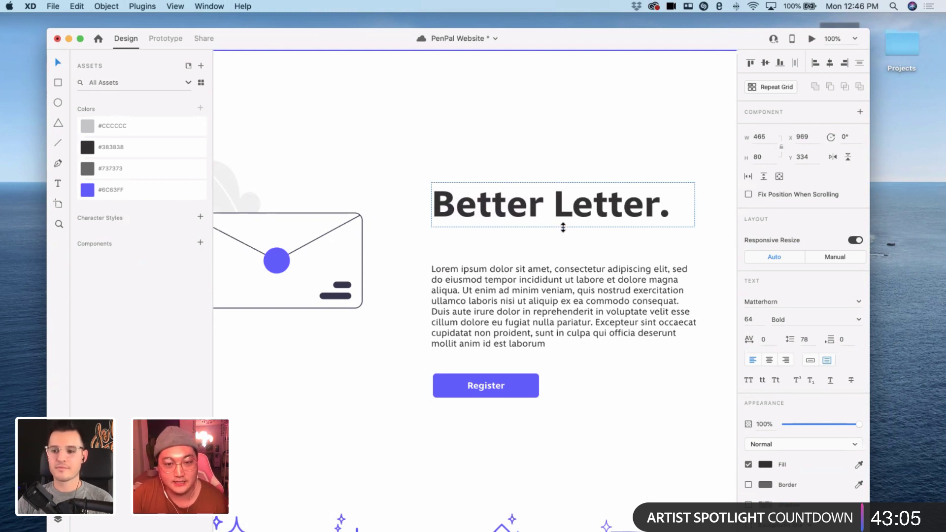
{"action": "left_click_drag", "start_coordinate": [491, 210], "coordinate": [489, 227]}
{"action": "left_click_drag", "start_coordinate": [491, 276], "coordinate": [491, 266]}
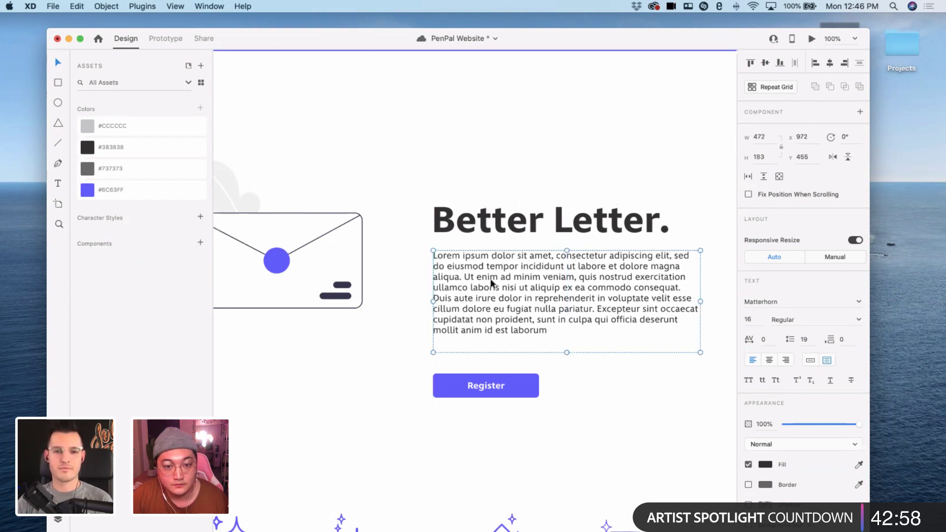
- Enlarge the Register button's rectangle to 230 by 60 and fit its label box to 230 by 28 at Y 679
{"action": "left_click", "coordinate": [490, 384]}
{"action": "left_click_drag", "start_coordinate": [540, 375], "coordinate": [563, 363]}
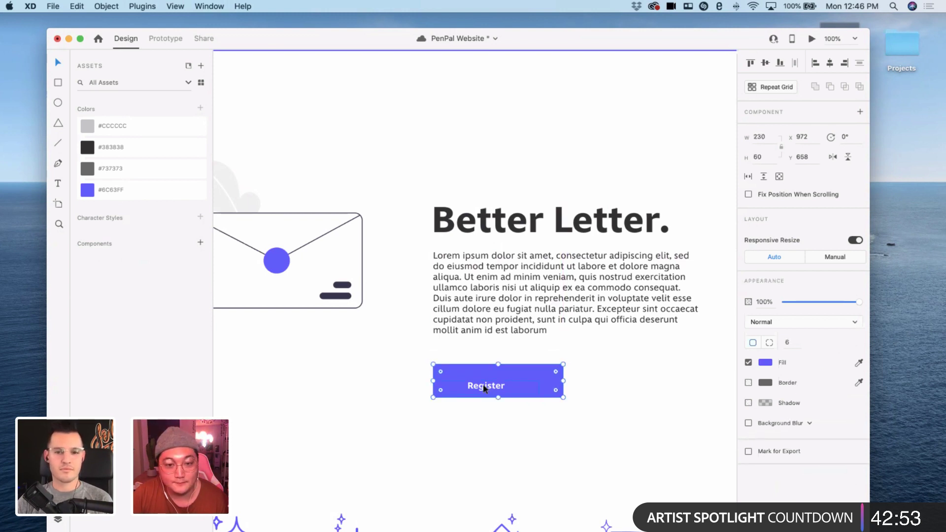
{"action": "double_click", "coordinate": [484, 386]}
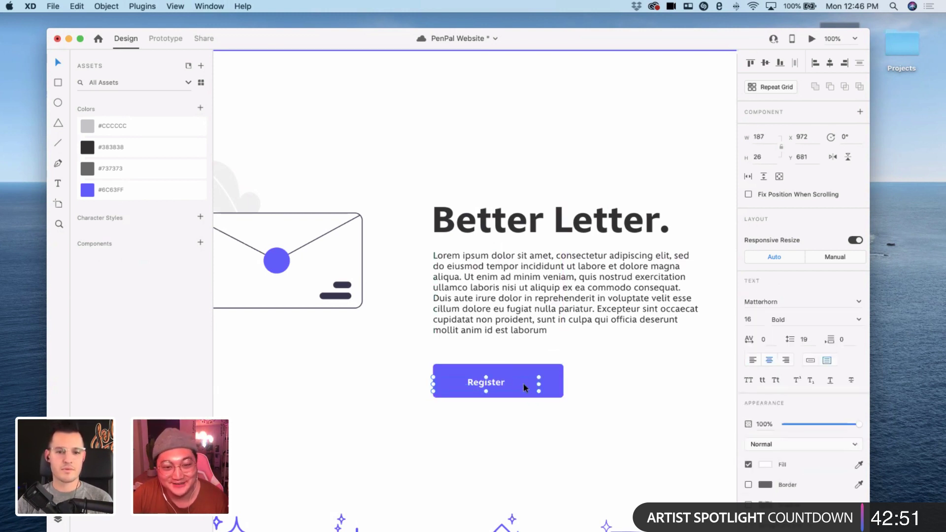
{"action": "left_click_drag", "start_coordinate": [538, 384], "coordinate": [562, 385]}
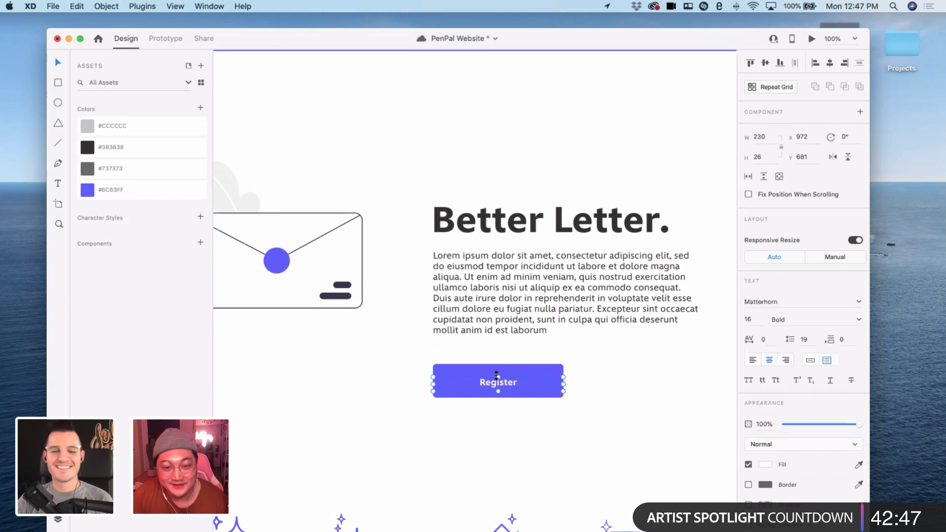
{"action": "left_click_drag", "start_coordinate": [498, 378], "coordinate": [498, 375]}
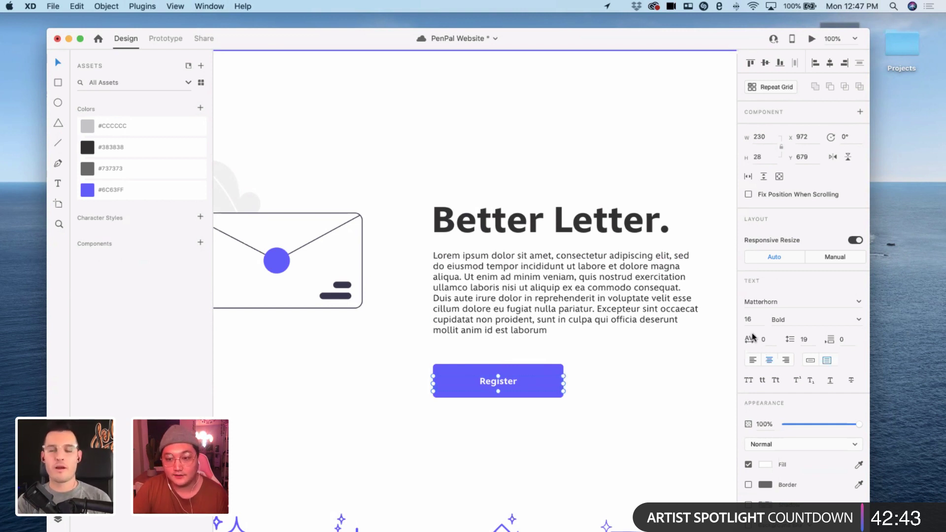
- Set the Register label's font size to 24 and extend its text box up to Y 673 to center it in the button
{"action": "type", "text": "25"}
{"action": "key", "text": "Return"}
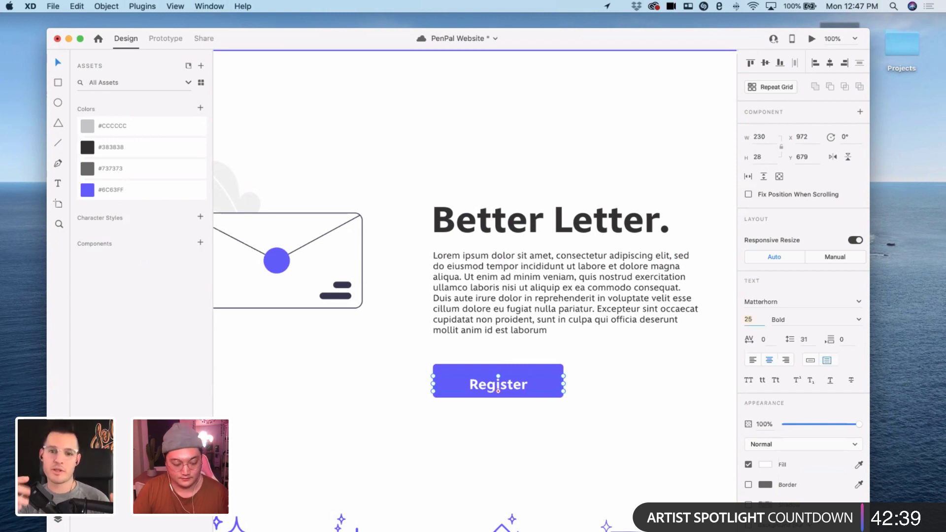
{"action": "key", "text": "Down"}
{"action": "left_click", "coordinate": [559, 408]}
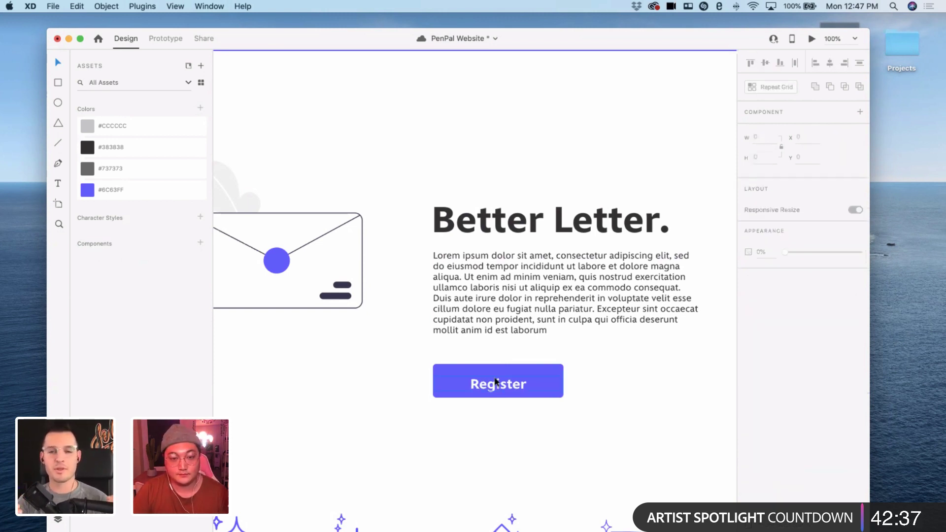
{"action": "left_click", "coordinate": [493, 382]}
{"action": "left_click_drag", "start_coordinate": [498, 376], "coordinate": [497, 373]}
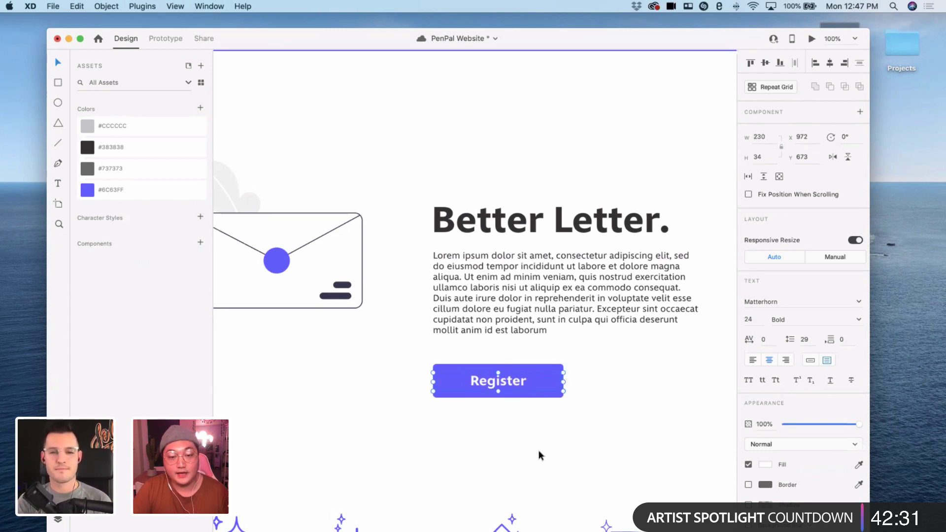
{"action": "left_click", "coordinate": [554, 438]}
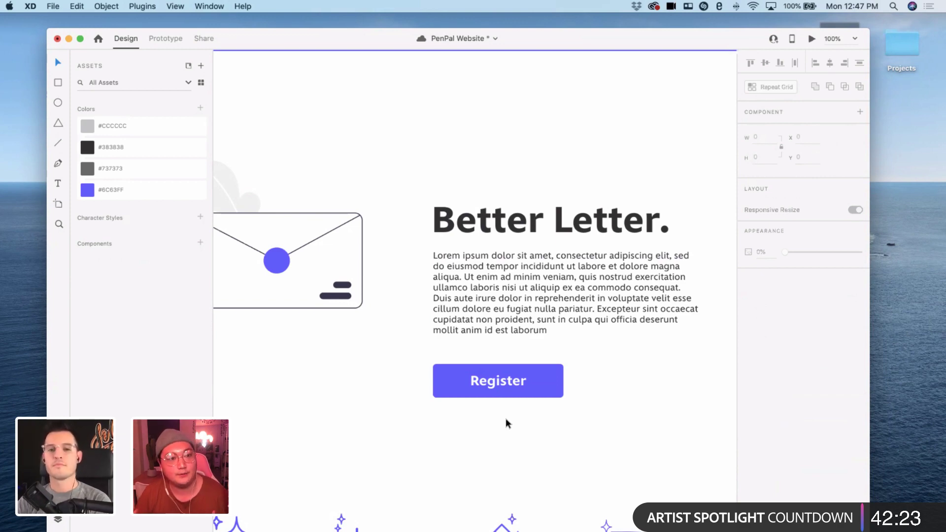
- Compare the text sizes of the header's Better Letter. logo and its People Search link, and look over the Login link
{"action": "scroll", "coordinate": [477, 279], "scroll_direction": "up", "scroll_amount": 2}
{"action": "scroll", "coordinate": [477, 279], "scroll_direction": "left", "scroll_amount": 2}
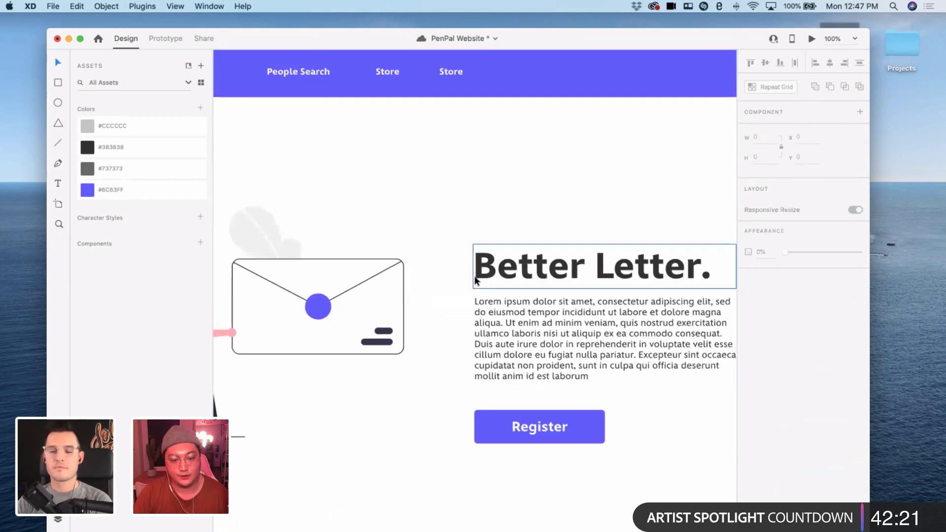
{"action": "scroll", "coordinate": [395, 230], "scroll_direction": "up", "scroll_amount": 2}
{"action": "scroll", "coordinate": [394, 229], "scroll_direction": "left", "scroll_amount": 5}
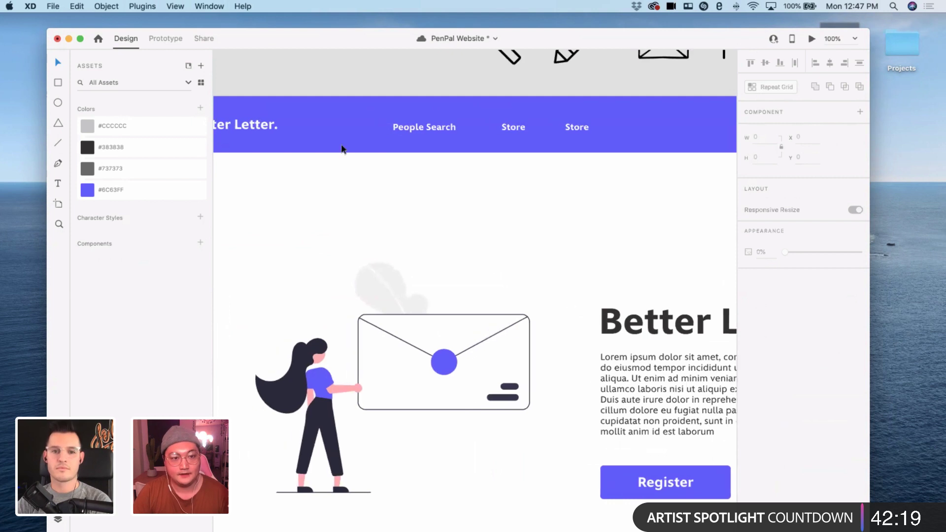
{"action": "left_click", "coordinate": [318, 124]}
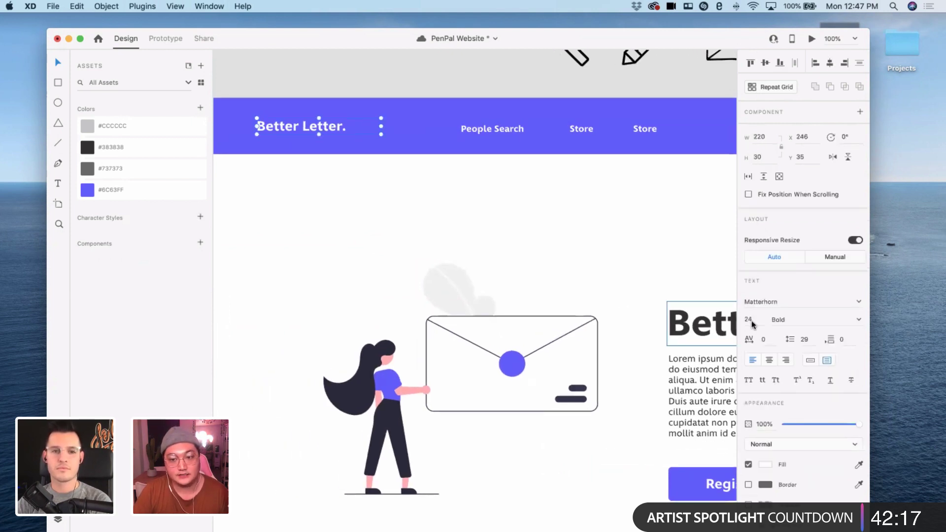
{"action": "left_click", "coordinate": [494, 129]}
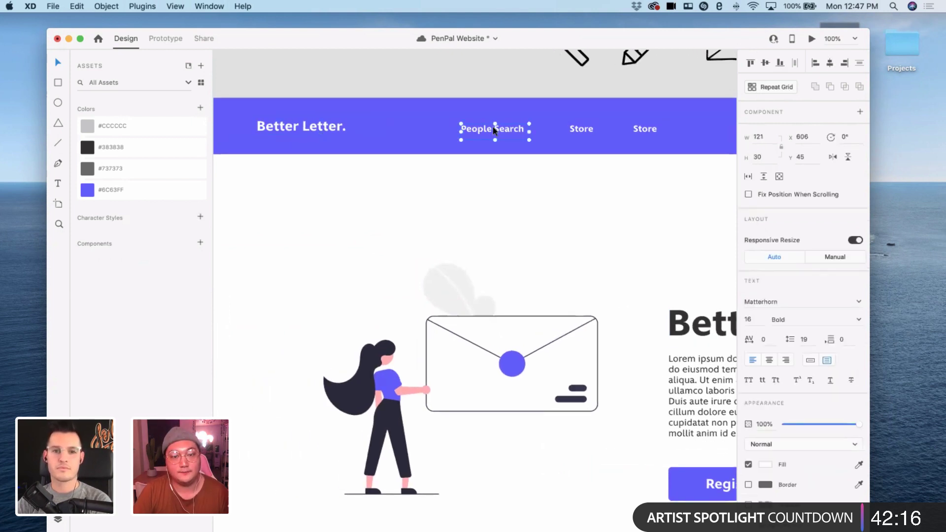
{"action": "left_click", "coordinate": [298, 125]}
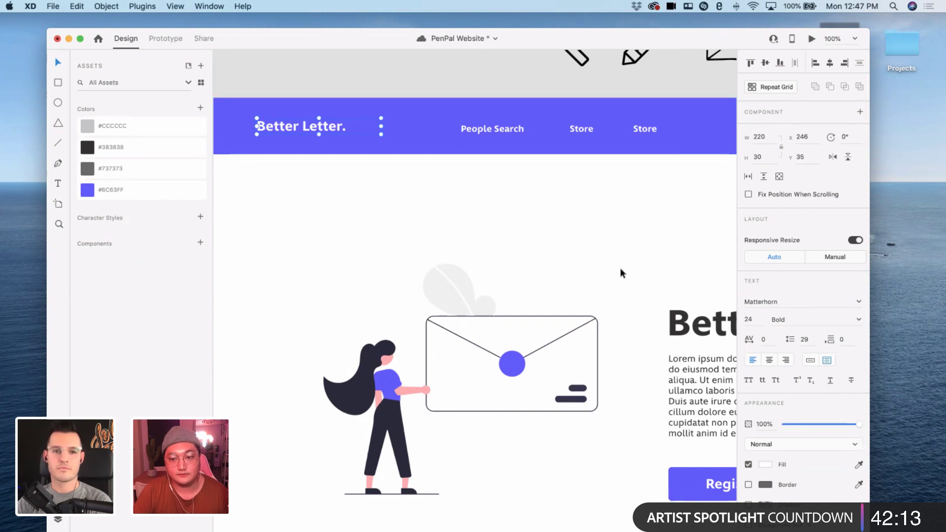
{"action": "scroll", "coordinate": [618, 268], "scroll_direction": "right", "scroll_amount": 3}
{"action": "left_click", "coordinate": [431, 133]}
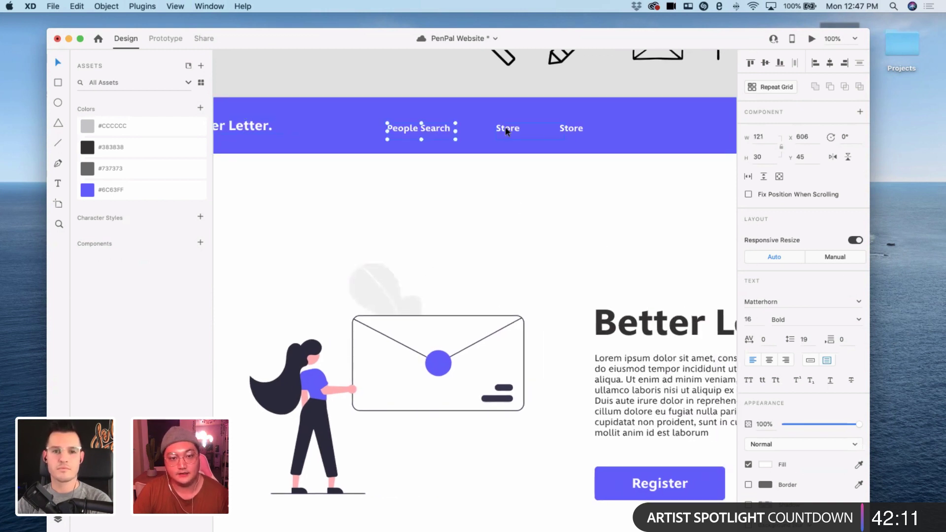
{"action": "scroll", "coordinate": [459, 186], "scroll_direction": "right", "scroll_amount": 10}
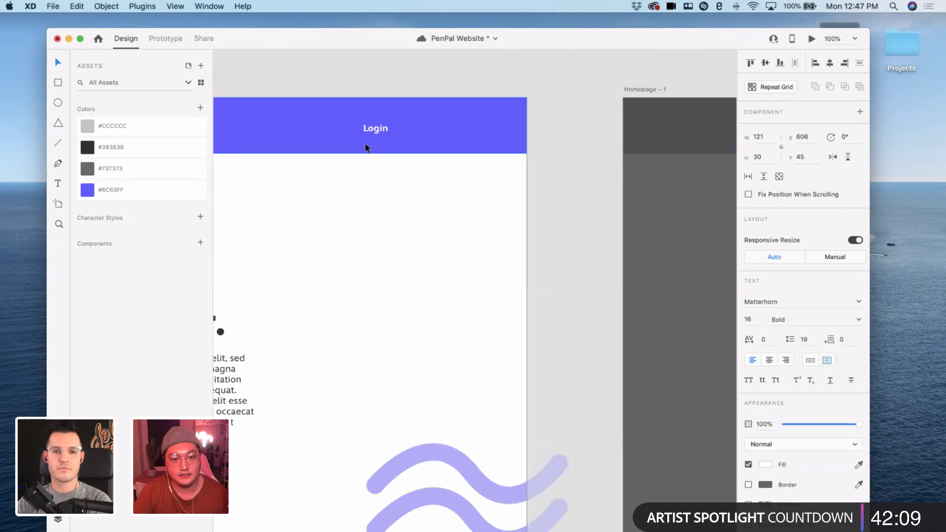
{"action": "scroll", "coordinate": [430, 194], "scroll_direction": "left", "scroll_amount": 6}
{"action": "scroll", "coordinate": [431, 193], "scroll_direction": "left", "scroll_amount": 2}
- Inspect the text sizes of the hero heading, the paragraph and the Register label
{"action": "left_click", "coordinate": [611, 333]}
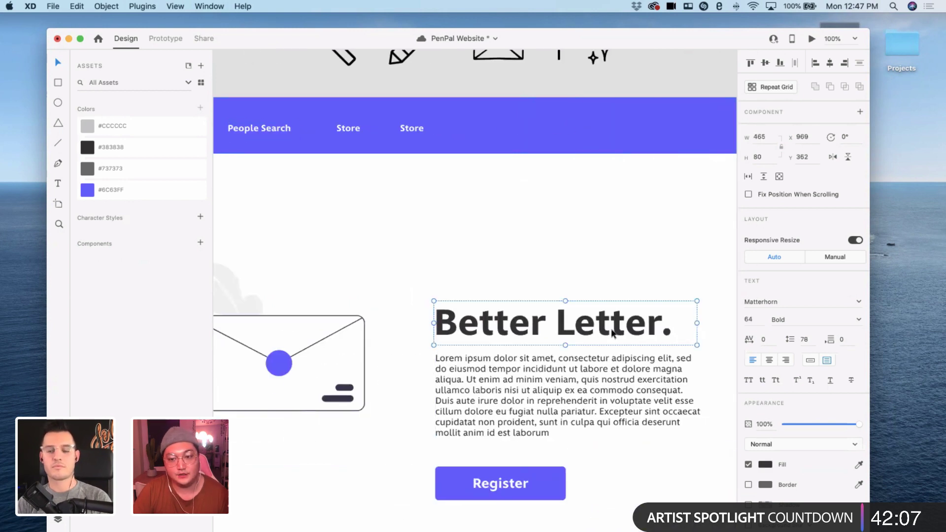
{"action": "scroll", "coordinate": [611, 333], "scroll_direction": "down", "scroll_amount": 2}
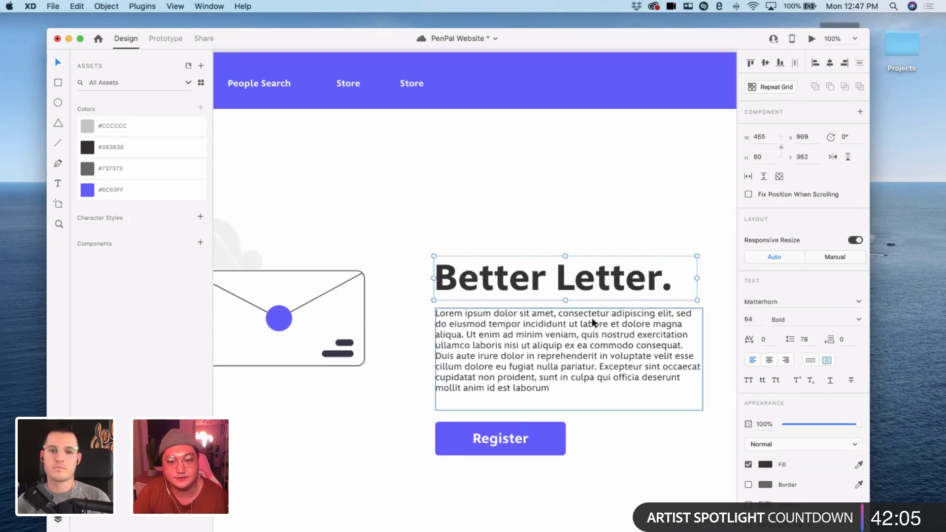
{"action": "scroll", "coordinate": [597, 323], "scroll_direction": "down", "scroll_amount": 2}
{"action": "left_click", "coordinate": [566, 321]}
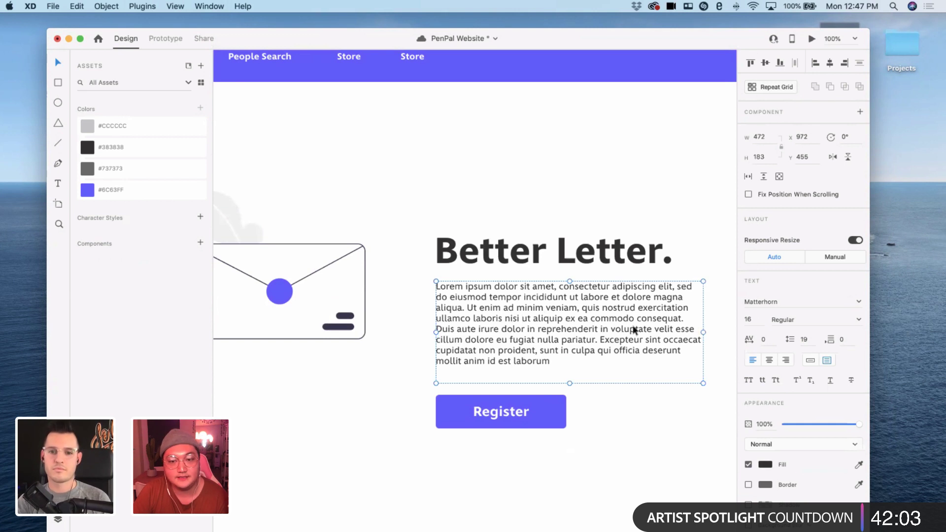
{"action": "scroll", "coordinate": [567, 387], "scroll_direction": "down", "scroll_amount": 2}
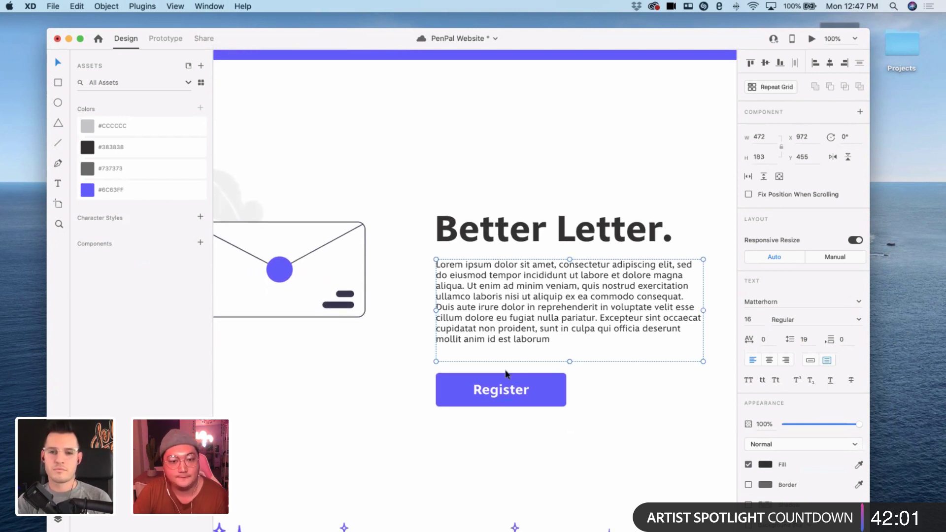
{"action": "left_click", "coordinate": [496, 388]}
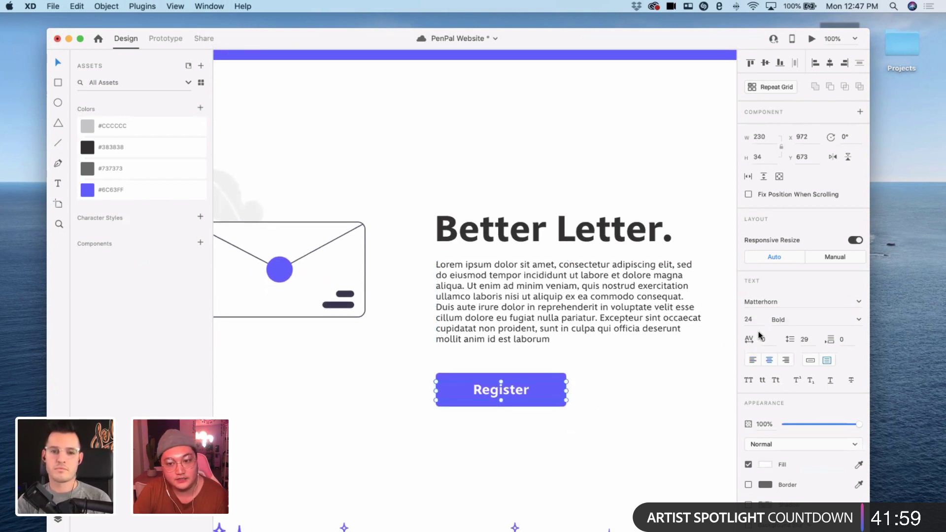
{"action": "scroll", "coordinate": [636, 369], "scroll_direction": "up", "scroll_amount": 5}
{"action": "scroll", "coordinate": [637, 369], "scroll_direction": "left", "scroll_amount": 2}
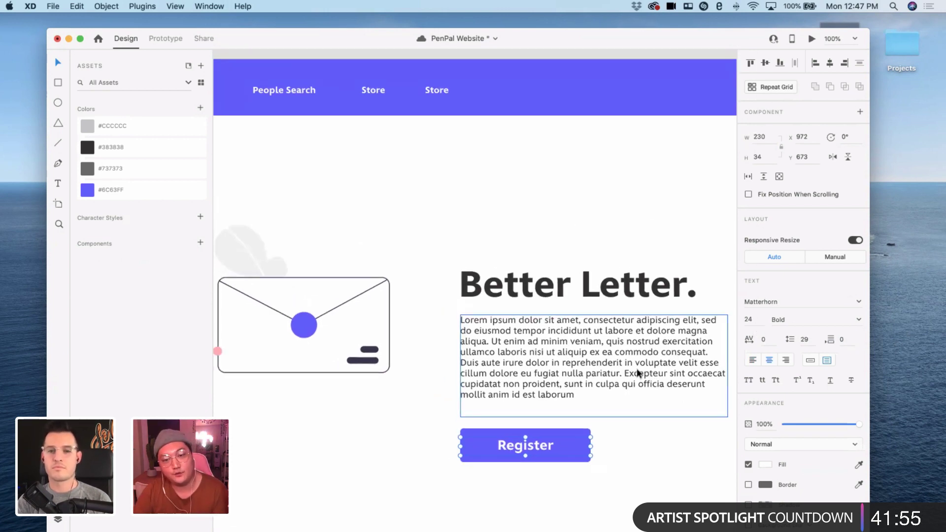
- Inspect the text styling of the Search feature description and of the testimonial card's name and quote
{"action": "scroll", "coordinate": [638, 373], "scroll_direction": "down", "scroll_amount": 10}
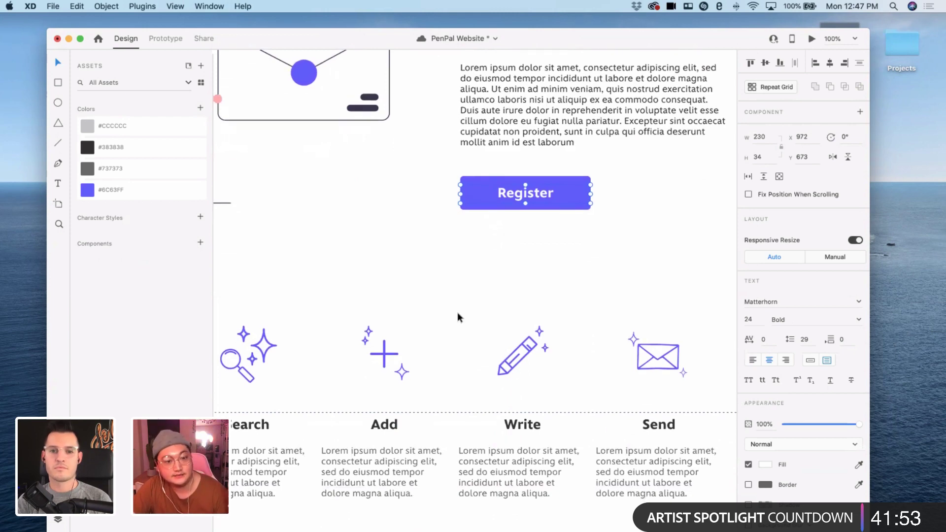
{"action": "scroll", "coordinate": [459, 317], "scroll_direction": "down", "scroll_amount": 4}
{"action": "scroll", "coordinate": [459, 317], "scroll_direction": "left", "scroll_amount": 1}
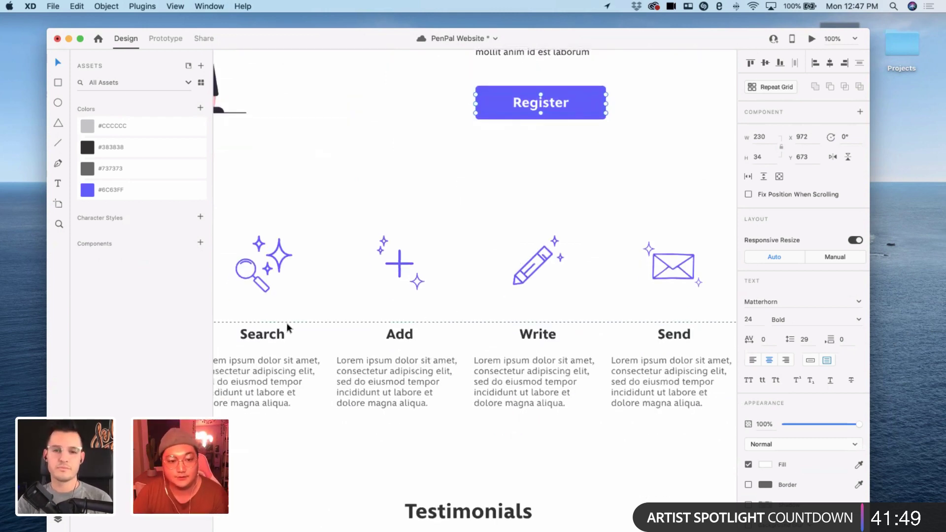
{"action": "left_click", "coordinate": [260, 376]}
{"action": "scroll", "coordinate": [394, 427], "scroll_direction": "down", "scroll_amount": 10}
{"action": "scroll", "coordinate": [395, 427], "scroll_direction": "left", "scroll_amount": 4}
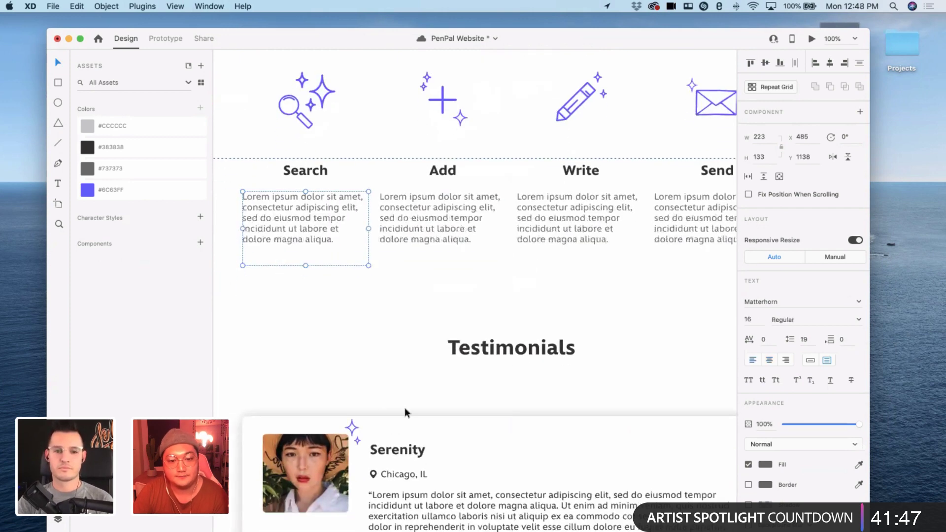
{"action": "double_click", "coordinate": [447, 367]}
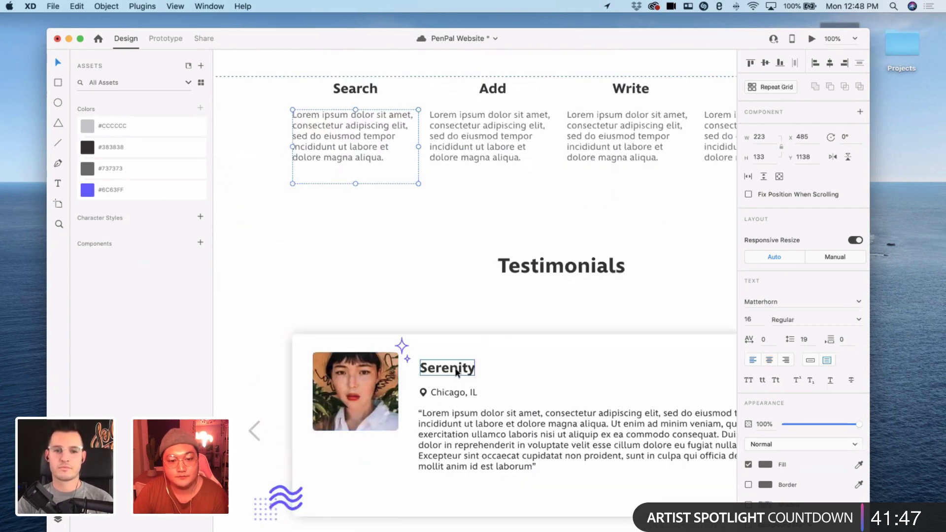
{"action": "left_click", "coordinate": [459, 396]}
{"action": "scroll", "coordinate": [460, 398], "scroll_direction": "down", "scroll_amount": 5}
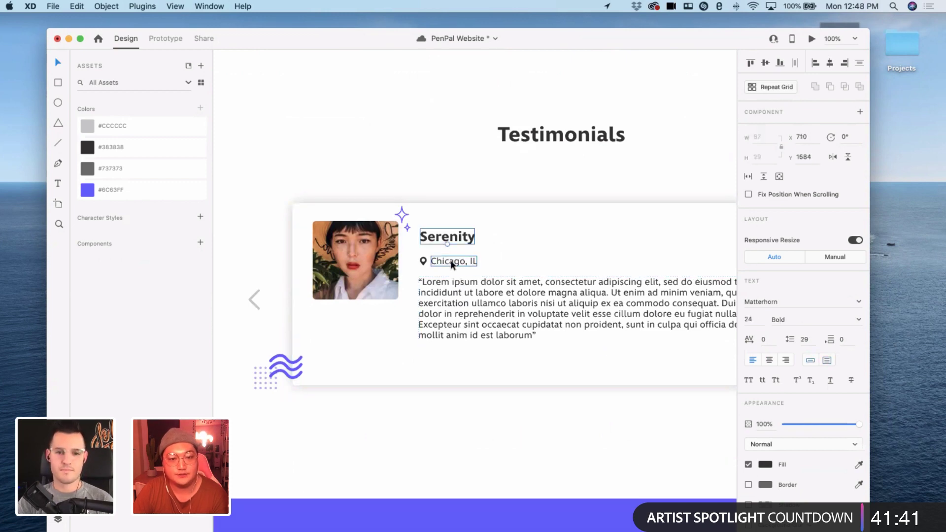
{"action": "left_click", "coordinate": [464, 292]}
- Inspect the text size and weight of the header's People Search and Store links
{"action": "scroll", "coordinate": [464, 292], "scroll_direction": "up", "scroll_amount": 10}
{"action": "scroll", "coordinate": [463, 292], "scroll_direction": "up", "scroll_amount": 3}
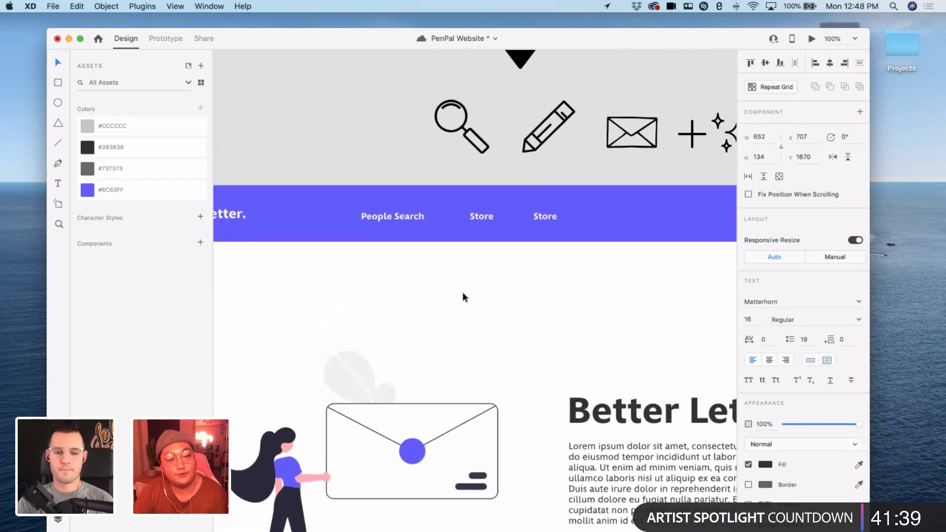
{"action": "left_click", "coordinate": [380, 216]}
{"action": "left_click", "coordinate": [521, 216]}
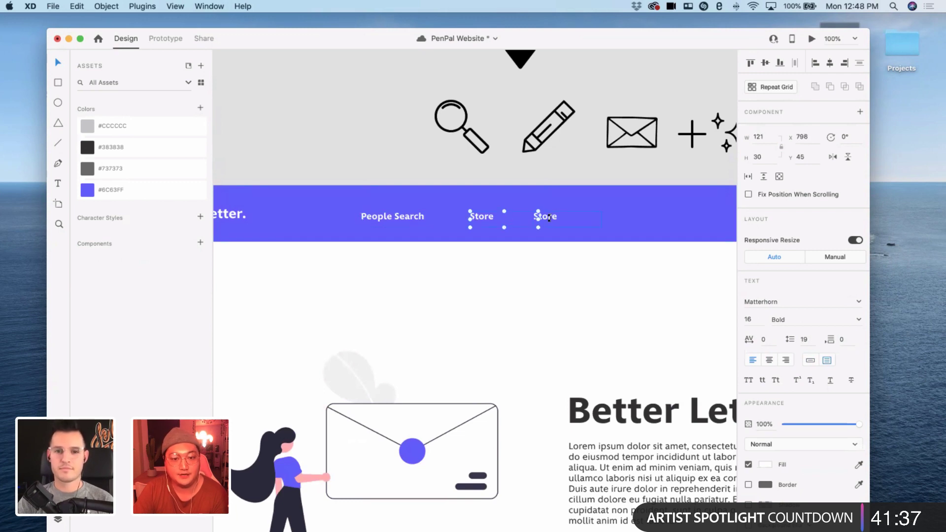
{"action": "left_click", "coordinate": [541, 218]}
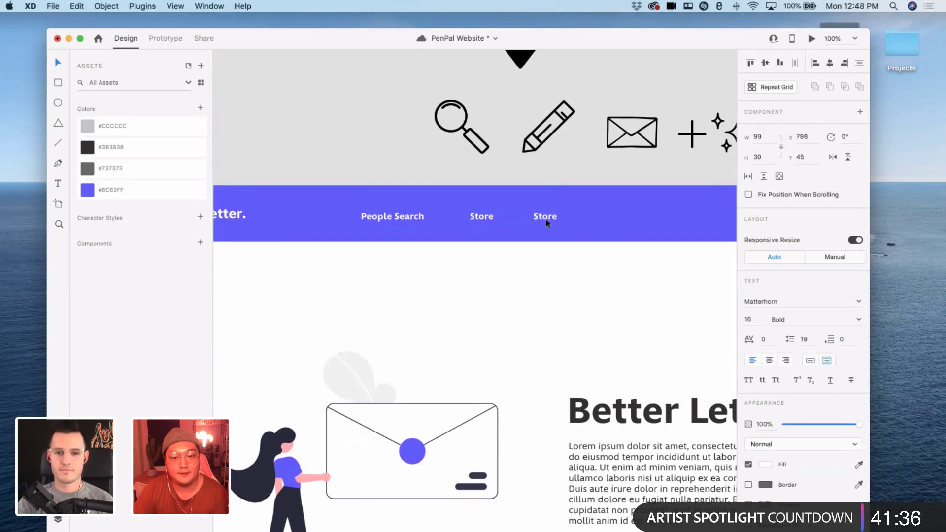
- Preview the Homepage from header to footer and close the preview
{"action": "left_click", "coordinate": [583, 304]}
{"action": "key", "text": "super+minus"}
{"action": "scroll", "coordinate": [581, 304], "scroll_direction": "down", "scroll_amount": 3}
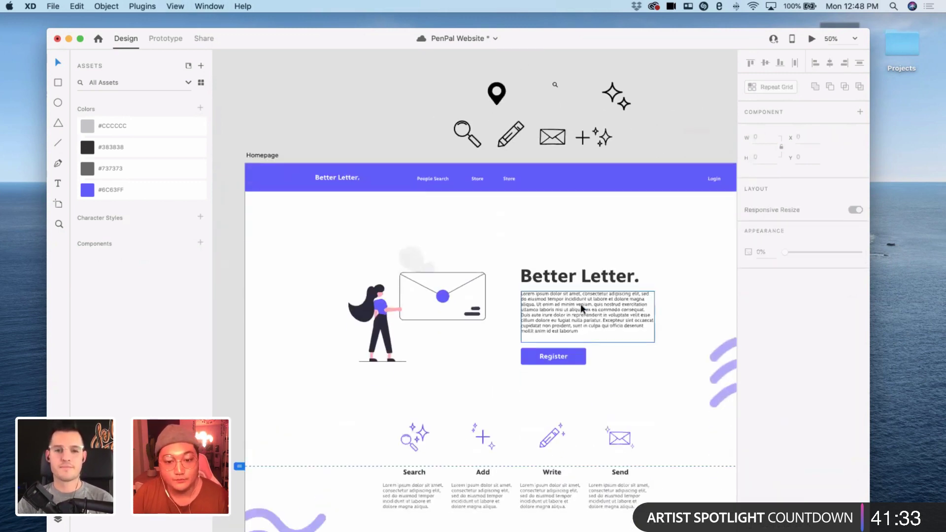
{"action": "scroll", "coordinate": [578, 311], "scroll_direction": "down", "scroll_amount": 3}
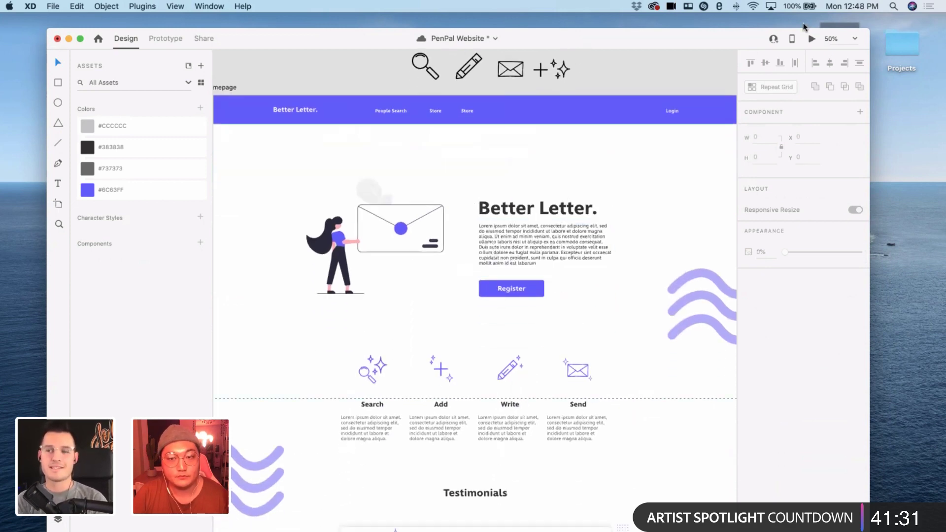
{"action": "left_click", "coordinate": [812, 41]}
{"action": "scroll", "coordinate": [561, 275], "scroll_direction": "down", "scroll_amount": 15}
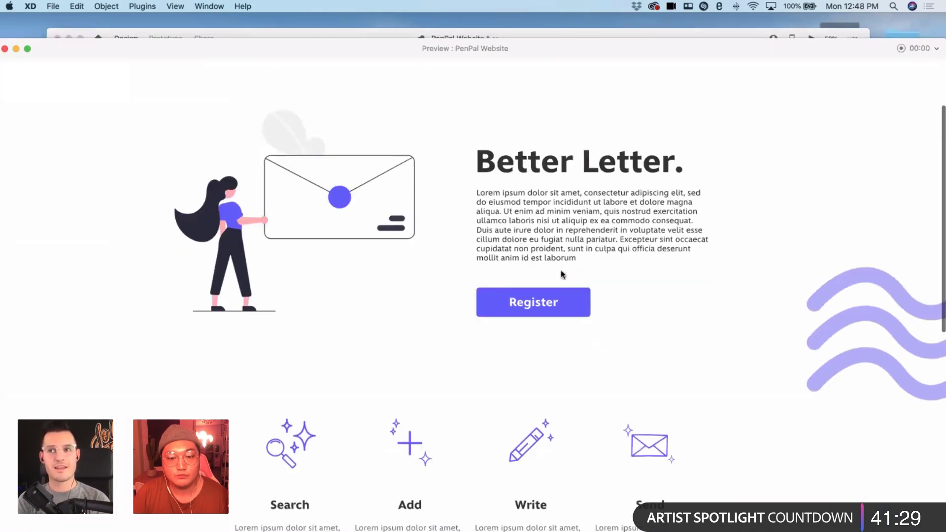
{"action": "scroll", "coordinate": [556, 275], "scroll_direction": "down", "scroll_amount": 5}
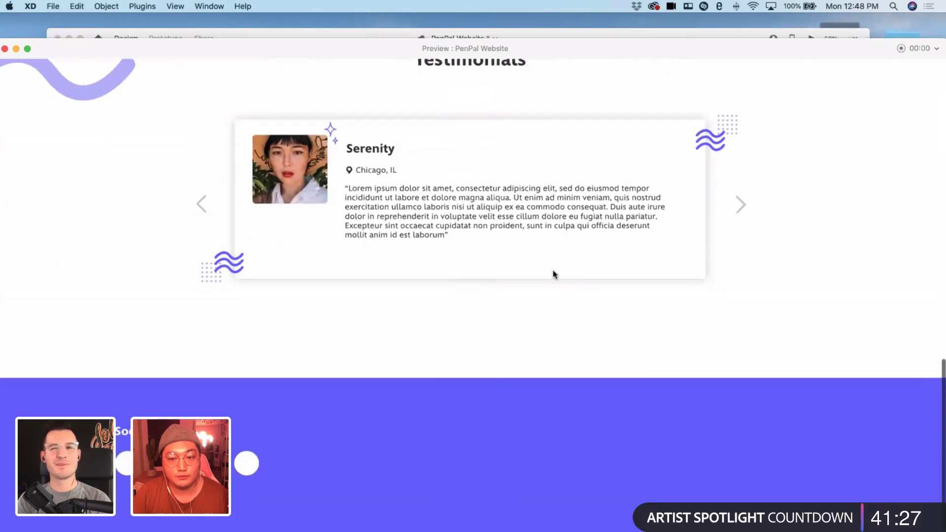
{"action": "scroll", "coordinate": [554, 274], "scroll_direction": "up", "scroll_amount": 20}
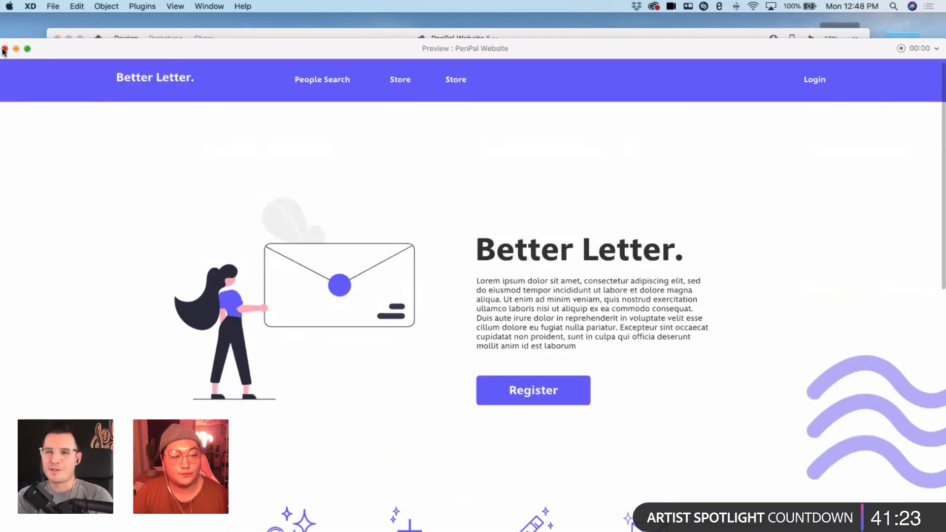
{"action": "key", "text": "super+w"}
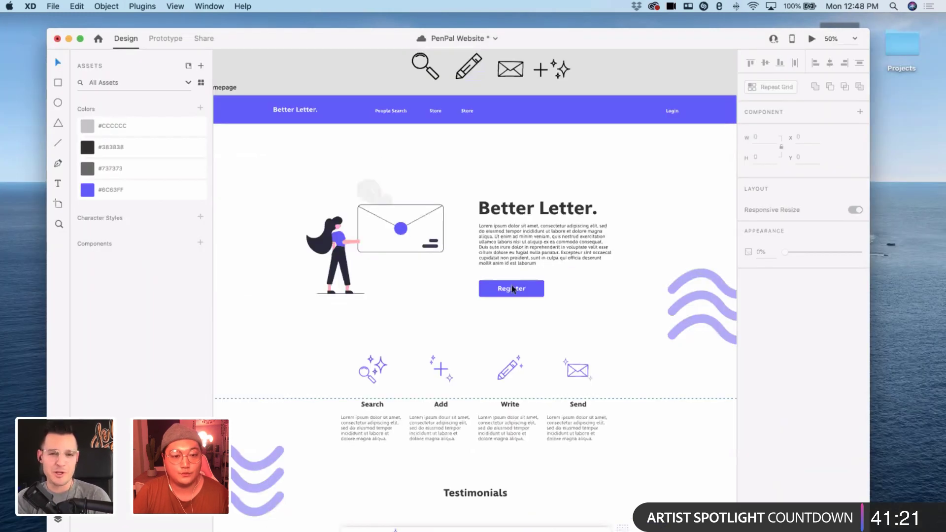
- Copy the dot grid and the small wave accent at the testimonial card's lower-left corner
{"action": "key", "text": "super+1"}
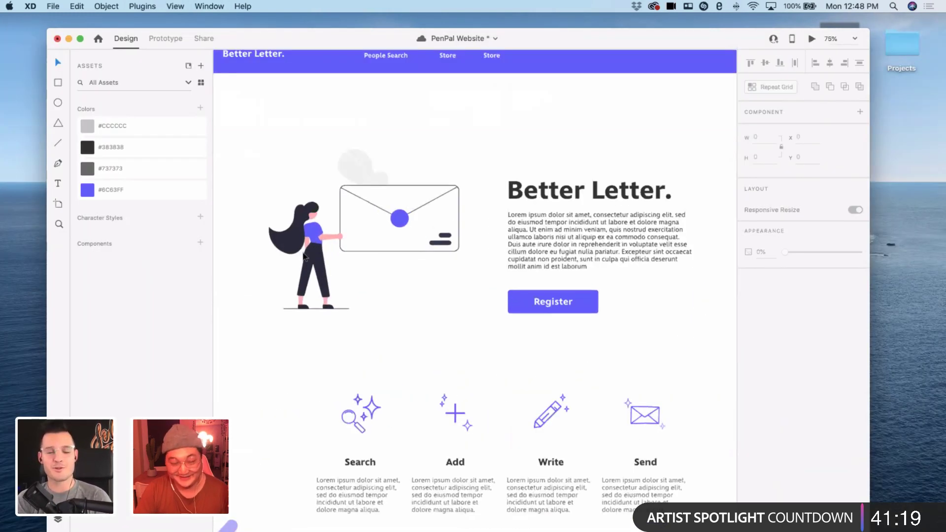
{"action": "scroll", "coordinate": [306, 256], "scroll_direction": "left", "scroll_amount": 5}
{"action": "scroll", "coordinate": [307, 256], "scroll_direction": "up", "scroll_amount": 3}
{"action": "scroll", "coordinate": [303, 254], "scroll_direction": "down", "scroll_amount": 10}
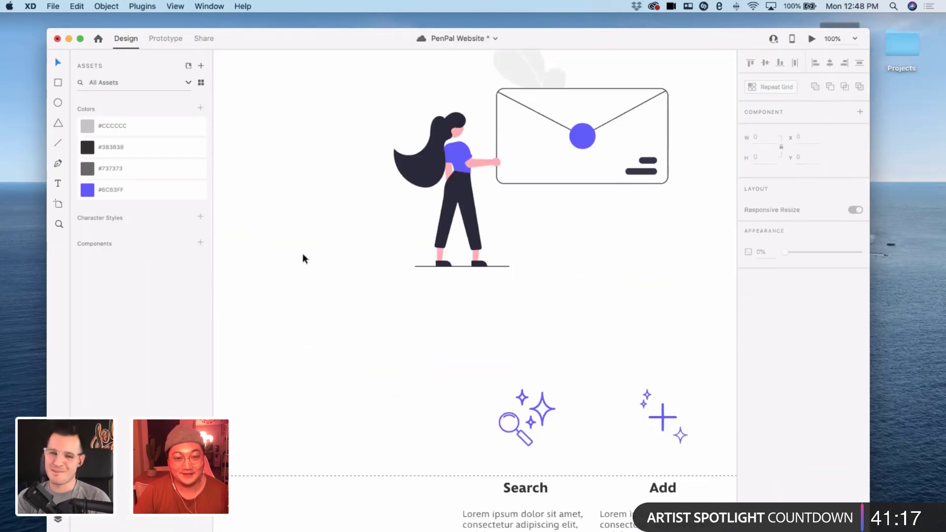
{"action": "scroll", "coordinate": [302, 257], "scroll_direction": "down", "scroll_amount": 3}
{"action": "left_click", "coordinate": [431, 501]}
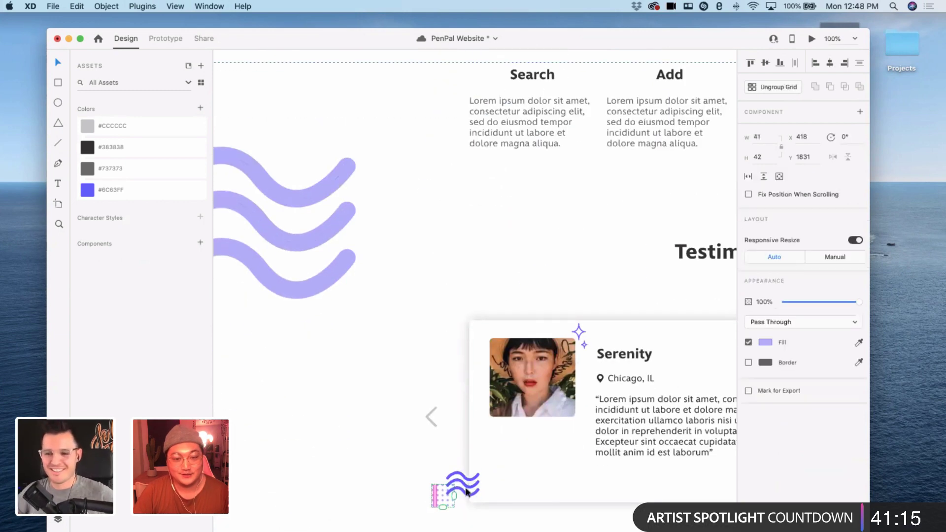
{"action": "left_click", "coordinate": [462, 487], "text": "shift"}
{"action": "scroll", "coordinate": [450, 486], "scroll_direction": "up", "scroll_amount": 10}
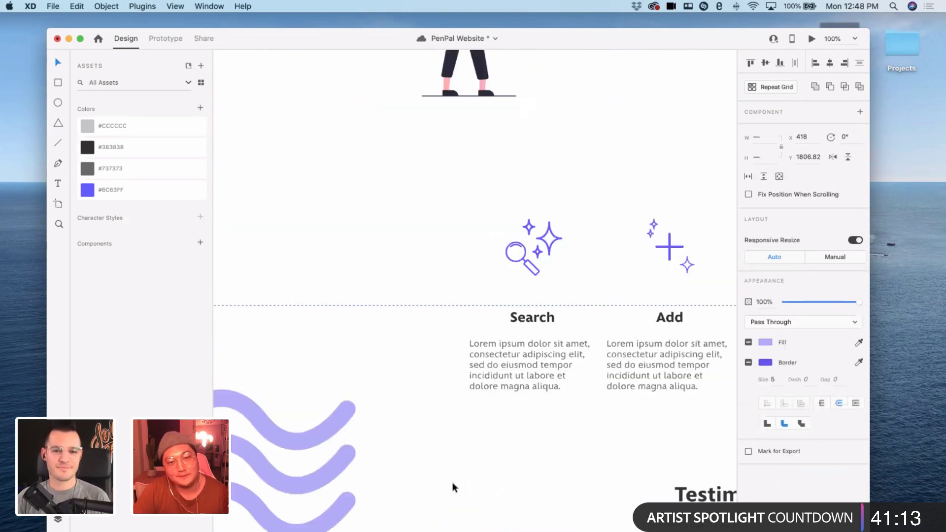
- Deselect the accents and save the PenPal Website document
{"action": "scroll", "coordinate": [449, 484], "scroll_direction": "down", "scroll_amount": 1}
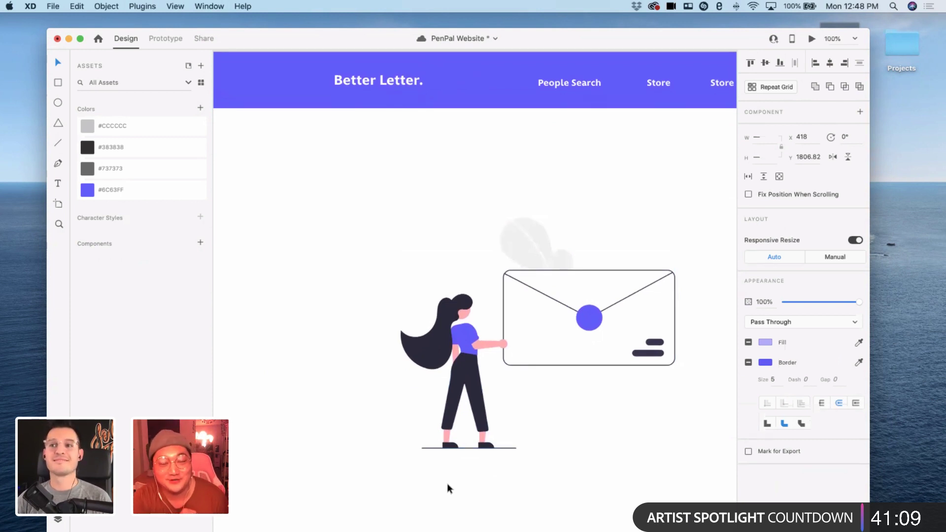
{"action": "left_click", "coordinate": [361, 424]}
{"action": "key", "text": "super+minus"}
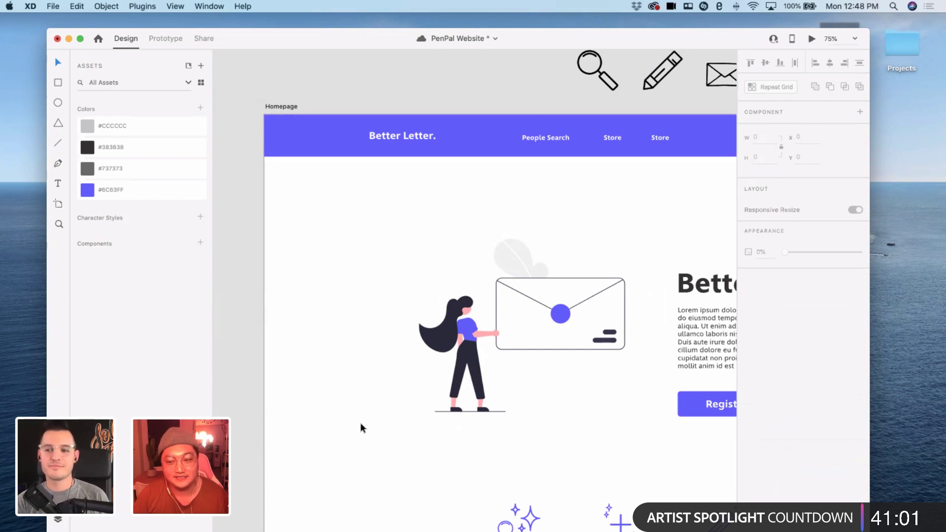
{"action": "key", "text": "super+equal"}
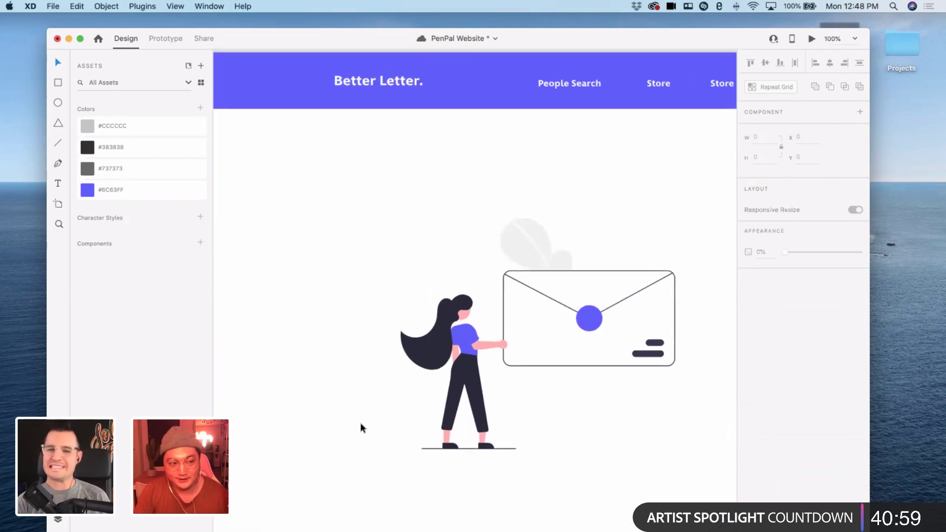
{"action": "scroll", "coordinate": [379, 434], "scroll_direction": "right", "scroll_amount": 5}
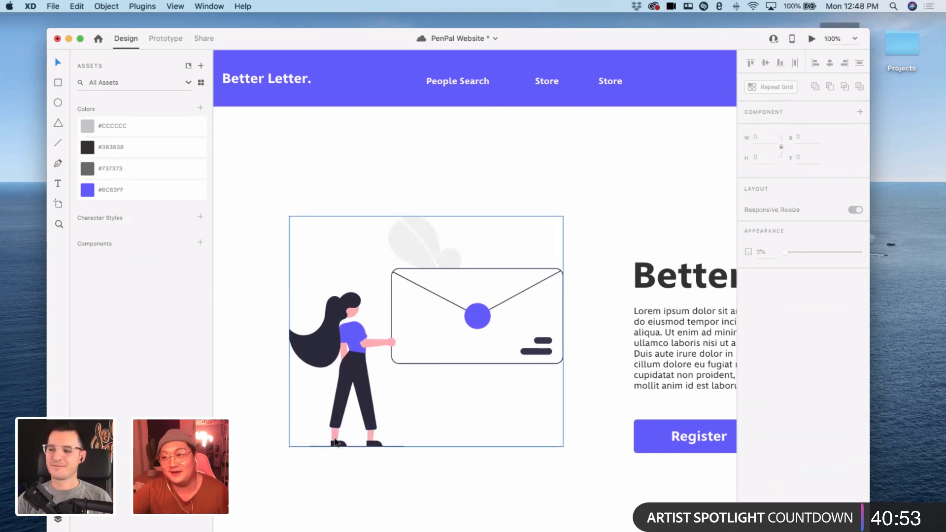
{"action": "key", "text": "super+s"}
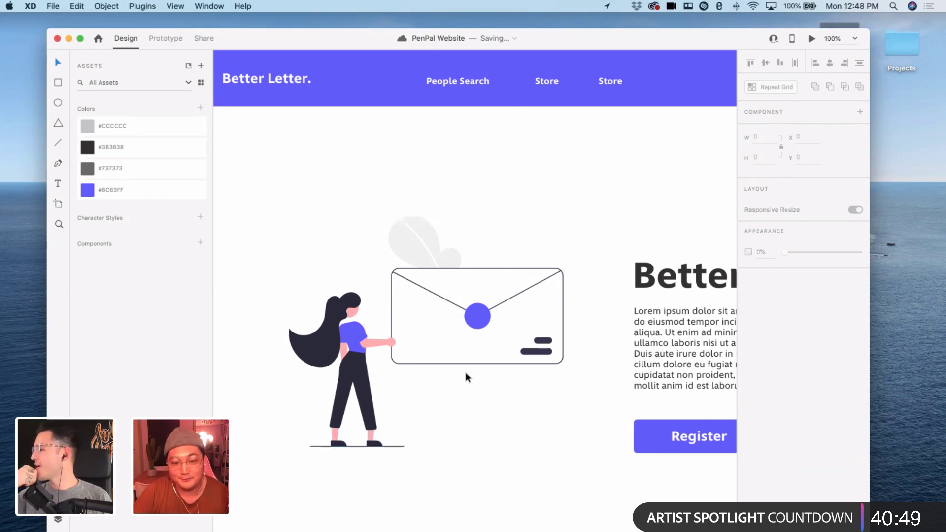
- Paste the copied accents beside the woman's feet in the hero illustration and delete the pasted wave
{"action": "scroll", "coordinate": [464, 374], "scroll_direction": "left", "scroll_amount": 3}
{"action": "scroll", "coordinate": [462, 378], "scroll_direction": "down", "scroll_amount": 2}
{"action": "scroll", "coordinate": [462, 375], "scroll_direction": "right", "scroll_amount": 1}
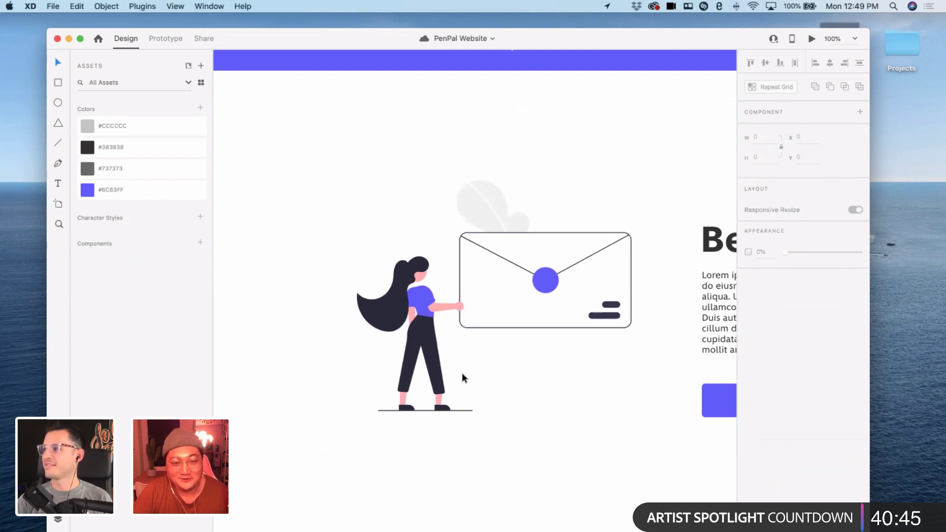
{"action": "key", "text": "cmd+v"}
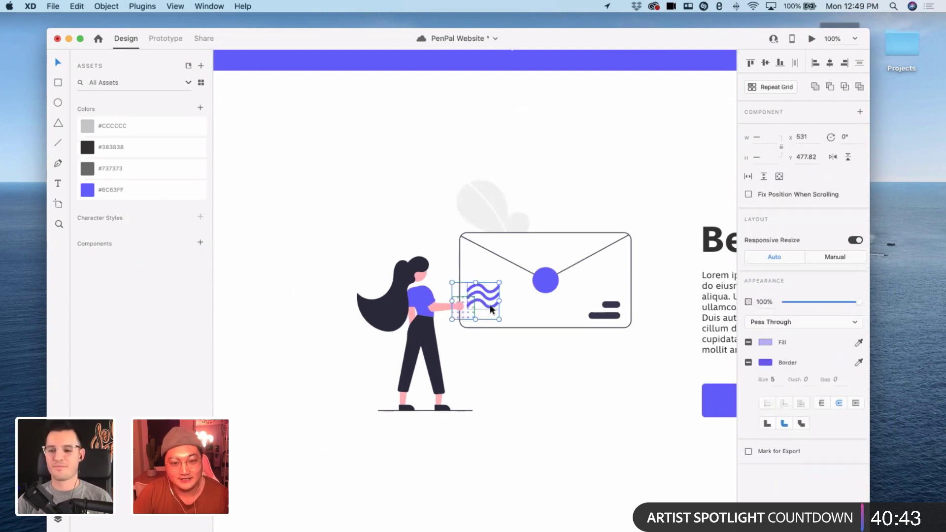
{"action": "left_click_drag", "start_coordinate": [475, 318], "coordinate": [353, 417]}
{"action": "double_click", "coordinate": [351, 413]}
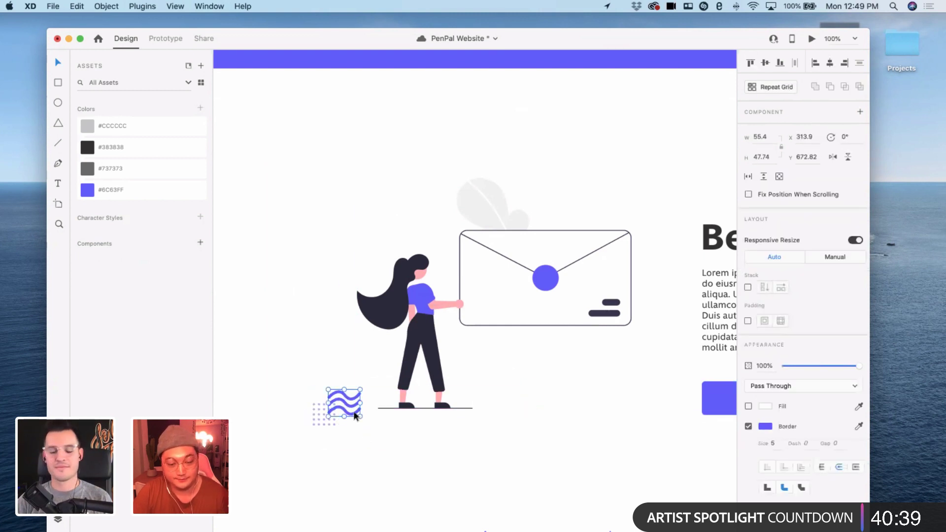
{"action": "key", "text": "Delete"}
- Try to widen the dot grid beside the woman's feet to 107 by repeating more columns, and undo it
{"action": "left_click", "coordinate": [330, 412]}
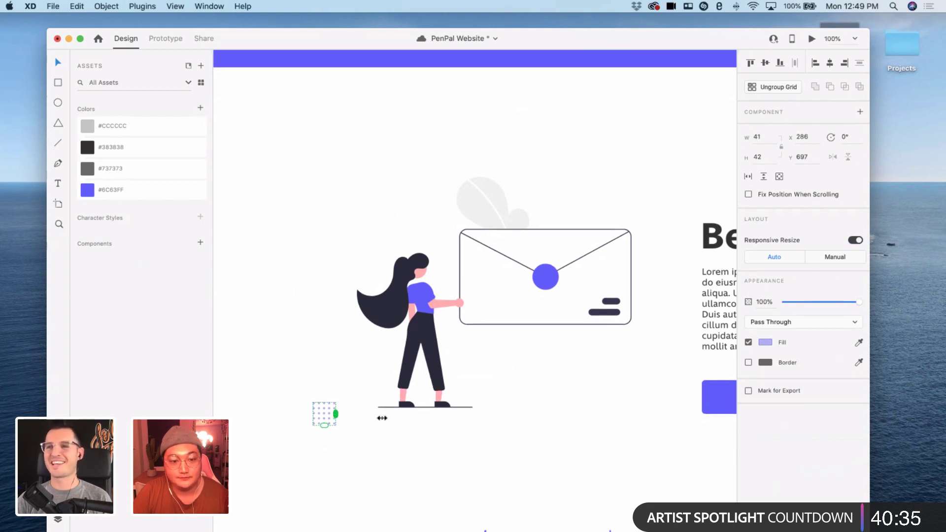
{"action": "left_click_drag", "start_coordinate": [335, 416], "coordinate": [373, 415]}
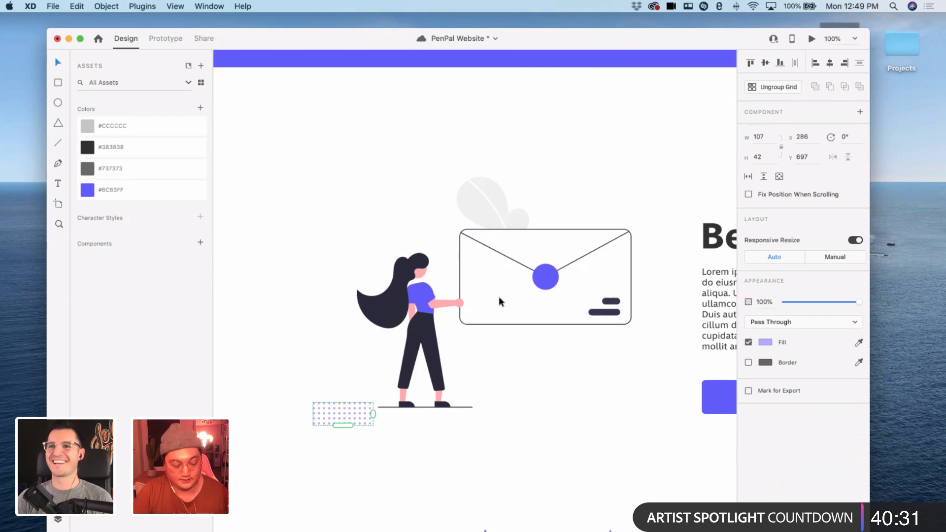
{"action": "key", "text": "super+z"}
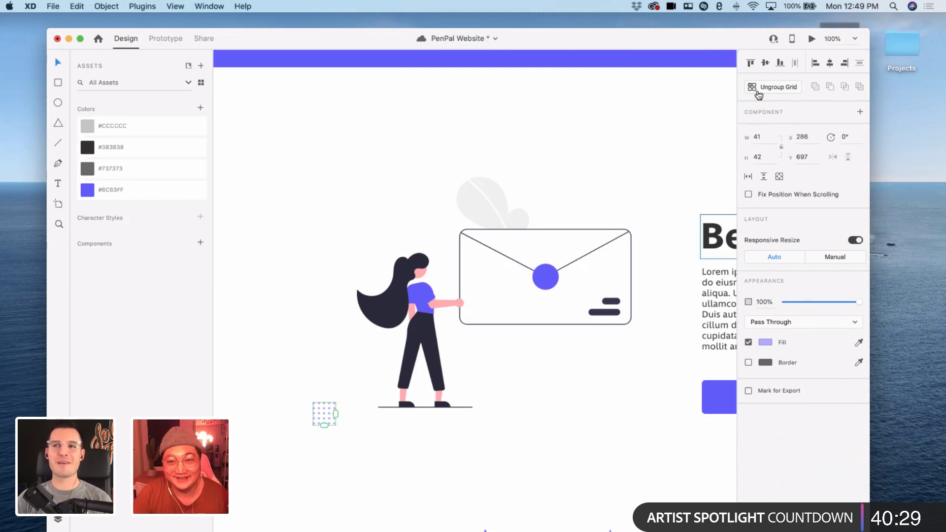
- Ungroup the dot grid and arrange an enlarged version by the woman's feet and a smaller one over the envelope's upper-right corner at X 812, Y 362
{"action": "key", "text": "shift+super+g"}
{"action": "left_click_drag", "start_coordinate": [305, 397], "coordinate": [353, 448]}
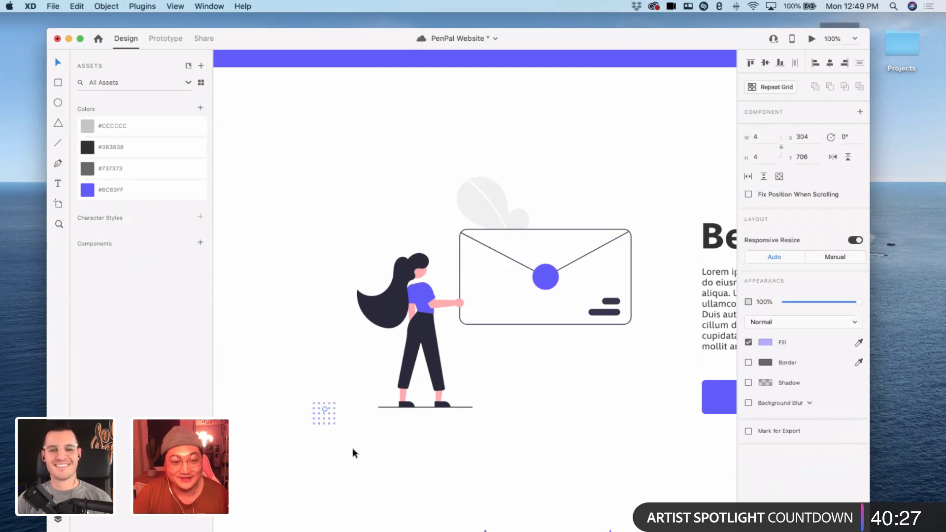
{"action": "left_click_drag", "start_coordinate": [334, 402], "coordinate": [644, 147]}
{"action": "left_click_drag", "start_coordinate": [594, 211], "coordinate": [631, 198]}
{"action": "left_click_drag", "start_coordinate": [627, 221], "coordinate": [625, 225]}
{"action": "scroll", "coordinate": [636, 212], "scroll_direction": "right", "scroll_amount": 3}
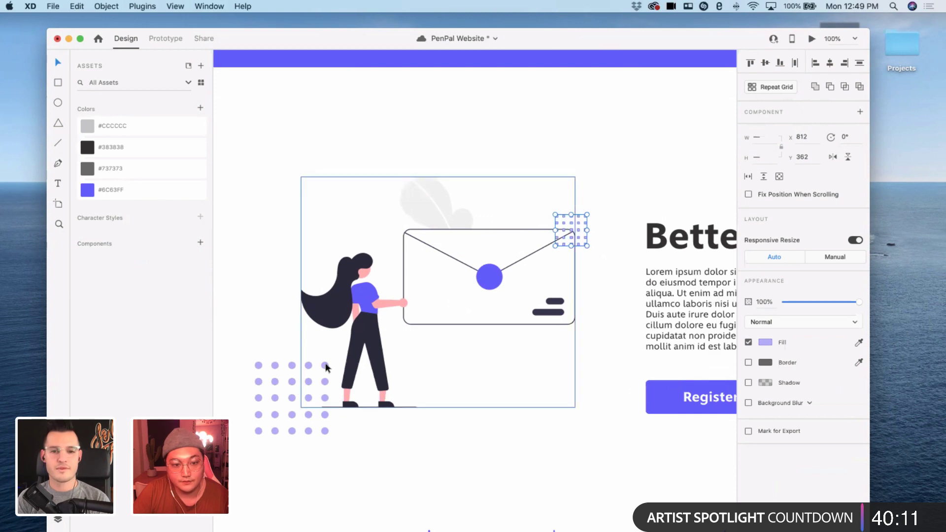
{"action": "key", "text": "super+minus"}
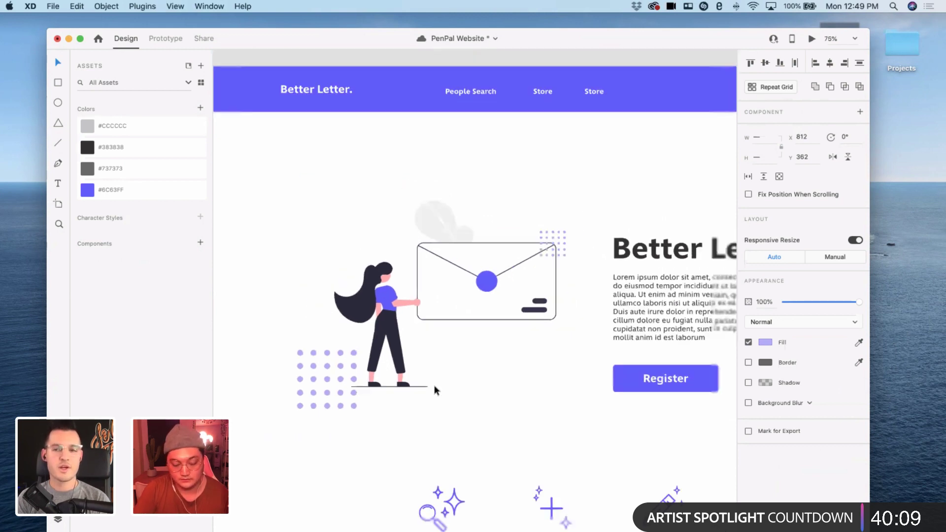
{"action": "scroll", "coordinate": [429, 397], "scroll_direction": "right", "scroll_amount": 2}
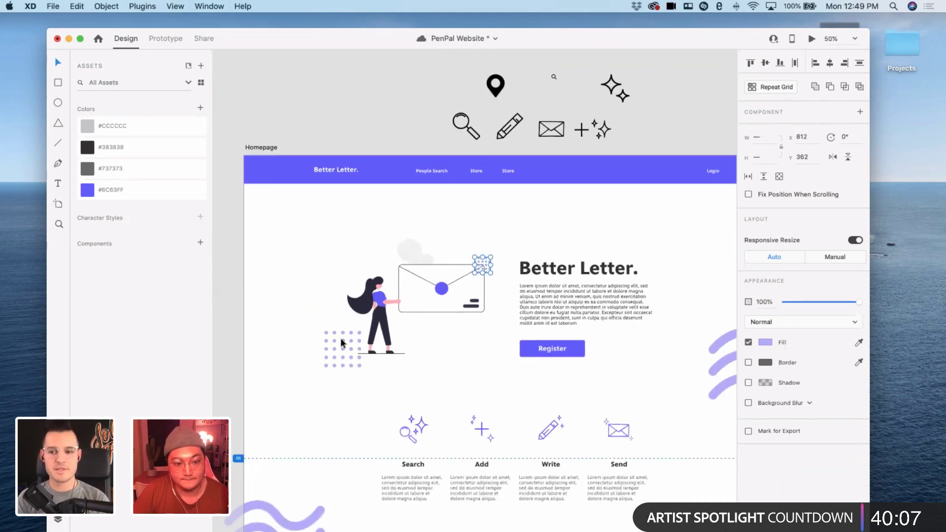
{"action": "key", "text": "Escape"}
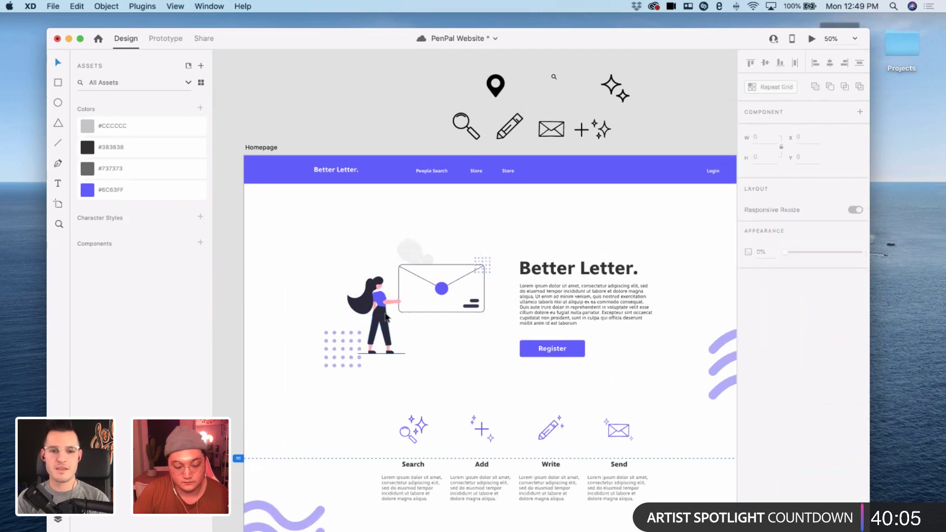
- Delete the gray leaves behind the envelope from the hero illustration
{"action": "key", "text": "super+plus"}
{"action": "scroll", "coordinate": [398, 248], "scroll_direction": "left", "scroll_amount": 2}
{"action": "left_click", "coordinate": [406, 225]}
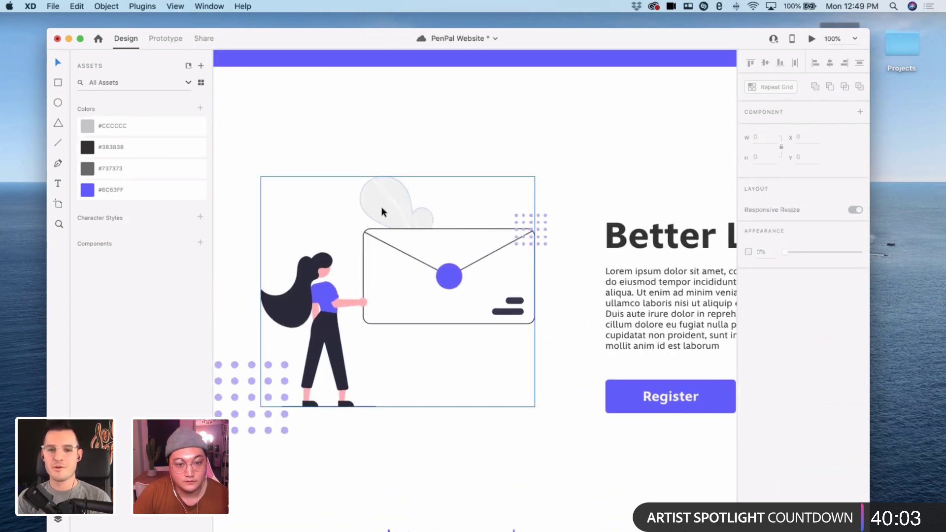
{"action": "double_click", "coordinate": [383, 212]}
{"action": "key", "text": "BackSpace"}
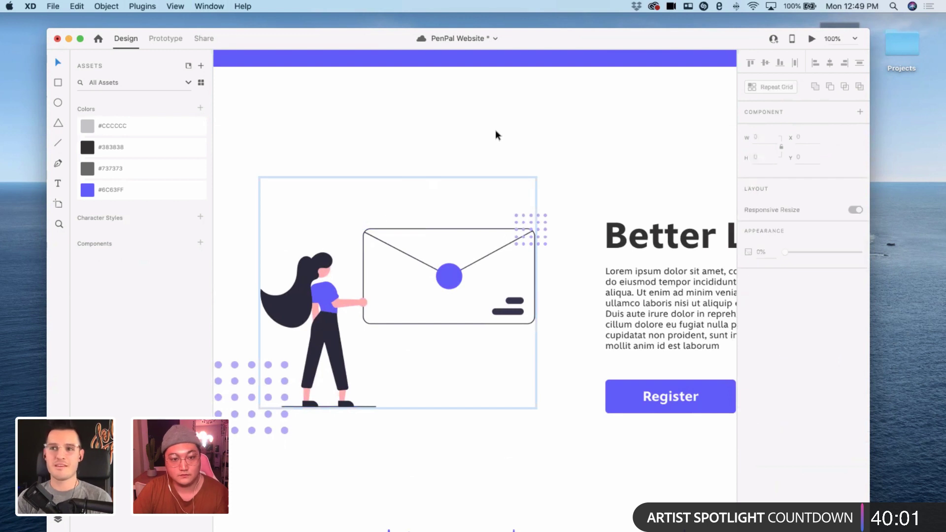
{"action": "scroll", "coordinate": [534, 211], "scroll_direction": "left", "scroll_amount": 1}
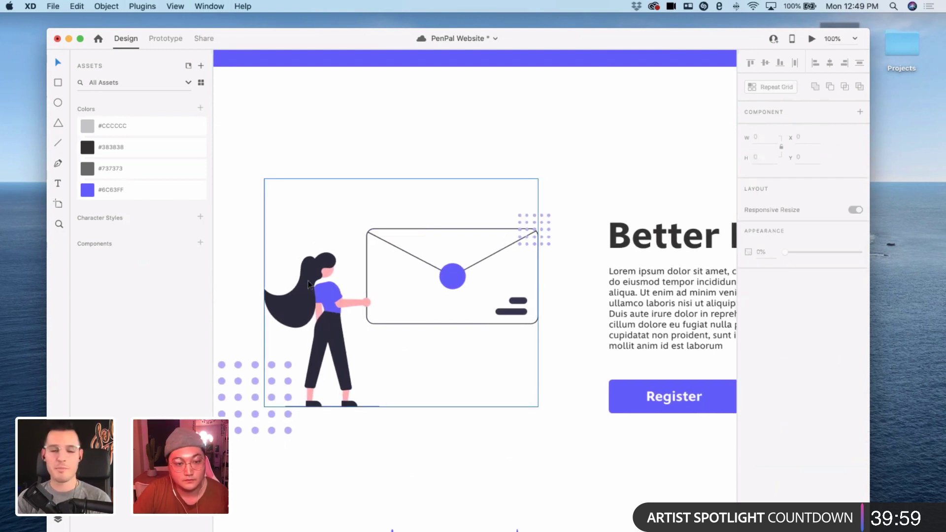
{"action": "scroll", "coordinate": [317, 225], "scroll_direction": "left", "scroll_amount": 2}
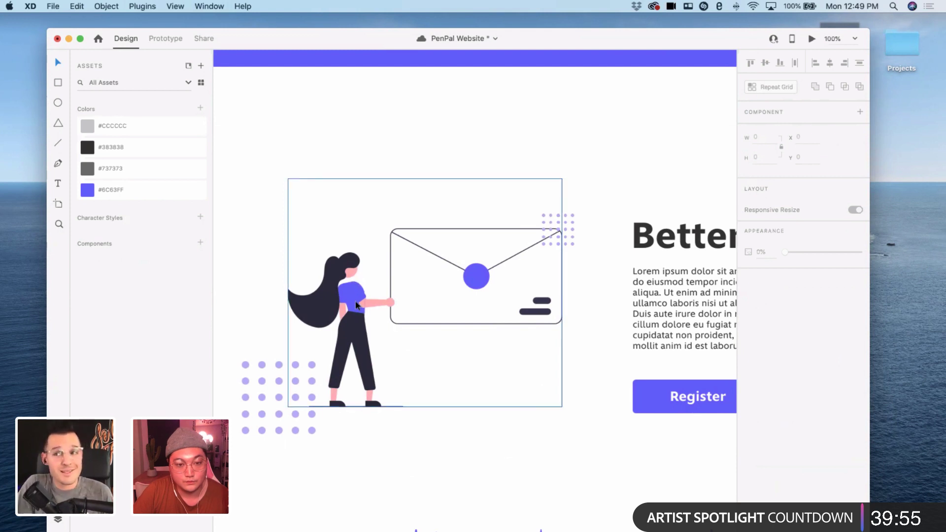
{"action": "left_click", "coordinate": [463, 325]}
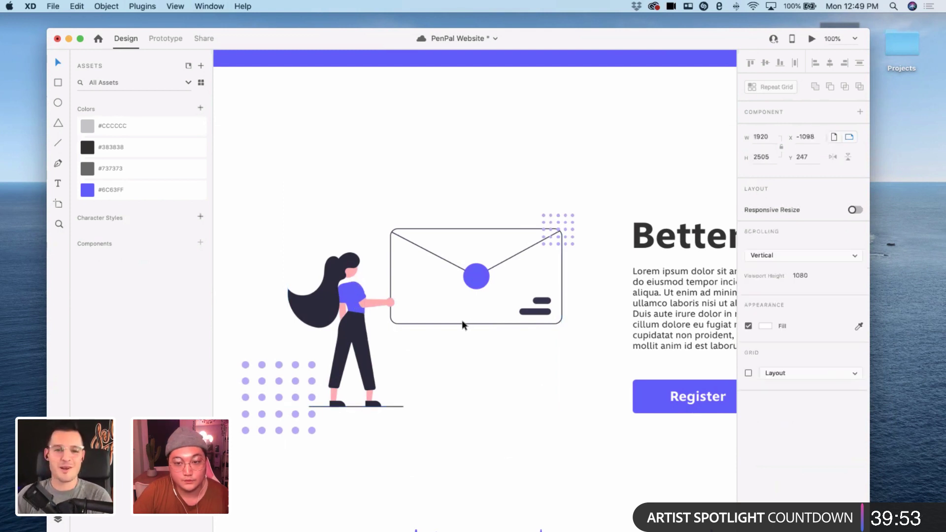
{"action": "double_click", "coordinate": [344, 294]}
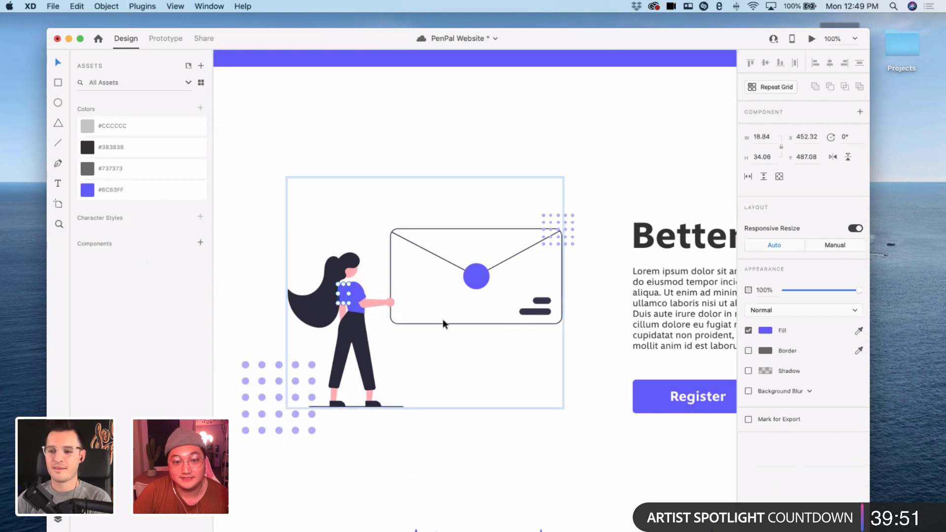
{"action": "left_click", "coordinate": [432, 325]}
{"action": "left_click", "coordinate": [429, 328]}
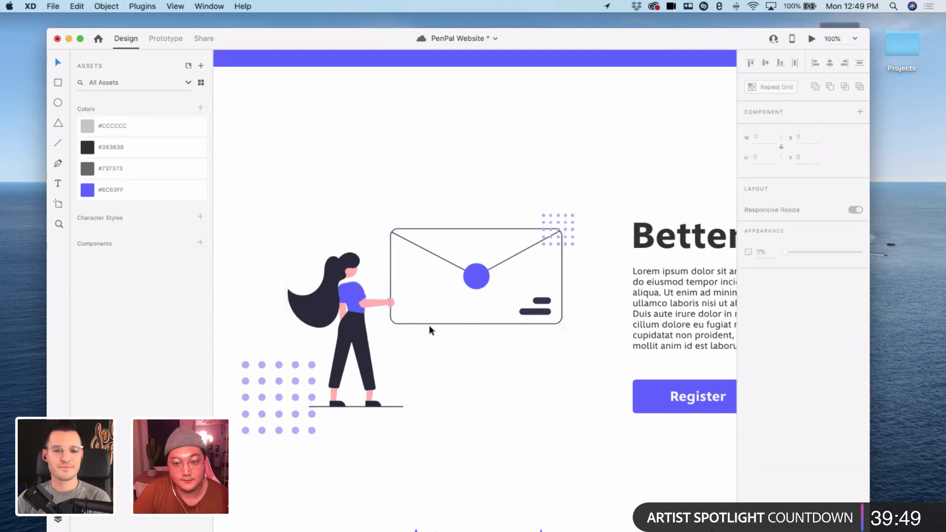
{"action": "left_click", "coordinate": [431, 325]}
{"action": "left_click", "coordinate": [430, 325]}
- Recolor the woman's face, arm and leg skin shapes in the hero illustration with a lighter pink fill, #FCC8C8
{"action": "left_click", "coordinate": [365, 309]}
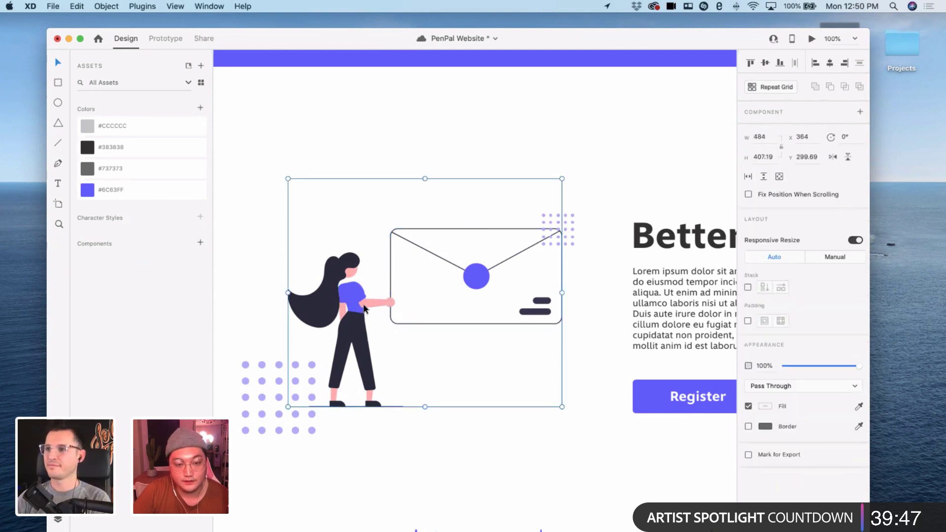
{"action": "double_click", "coordinate": [382, 308]}
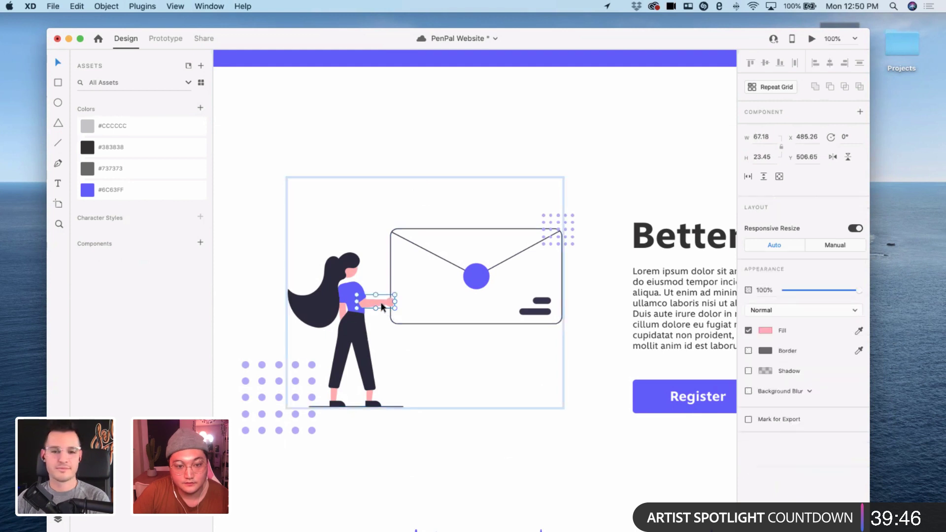
{"action": "left_click", "coordinate": [353, 278], "text": "shift"}
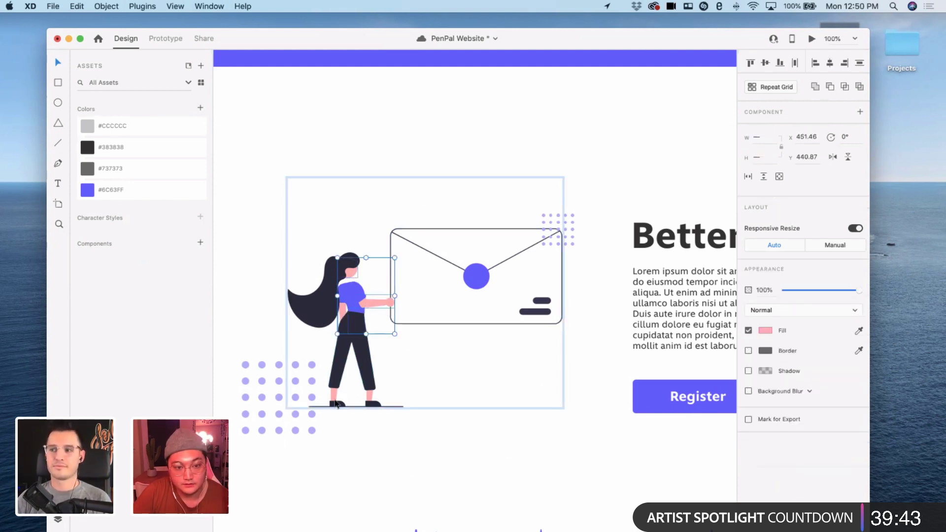
{"action": "left_click", "coordinate": [334, 394], "text": "shift"}
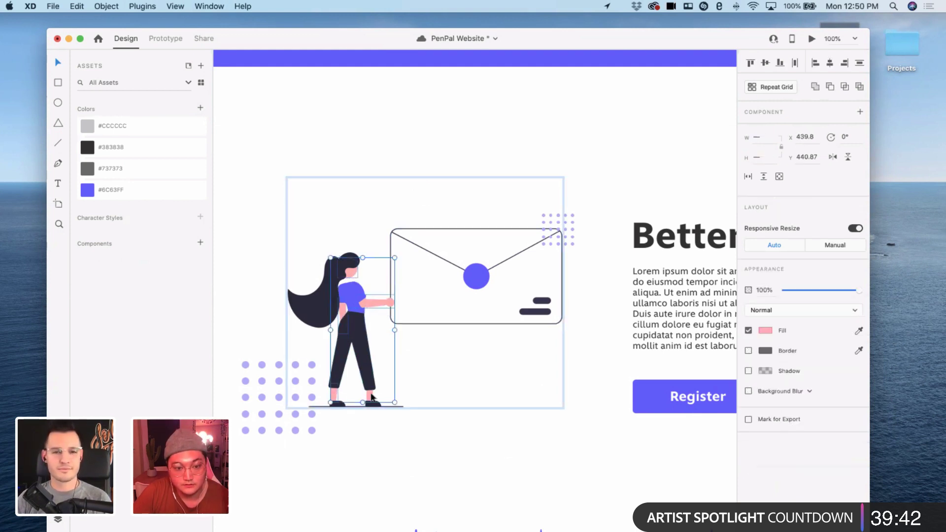
{"action": "left_click", "coordinate": [764, 331]}
{"action": "left_click", "coordinate": [641, 278]}
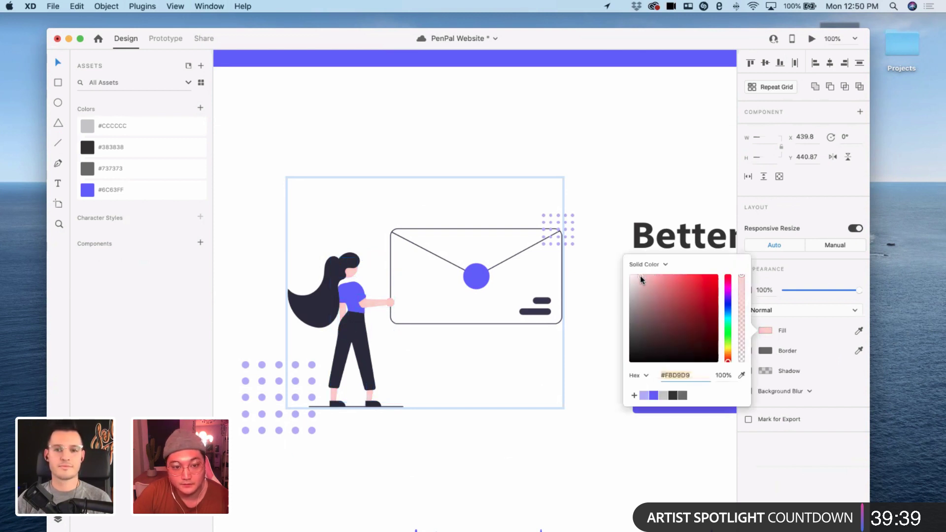
{"action": "mouse_move", "coordinate": [647, 279]}
{"action": "left_mouse_down"}
{"action": "mouse_move", "coordinate": [635, 277]}
{"action": "mouse_move", "coordinate": [647, 279]}
{"action": "left_mouse_up"}
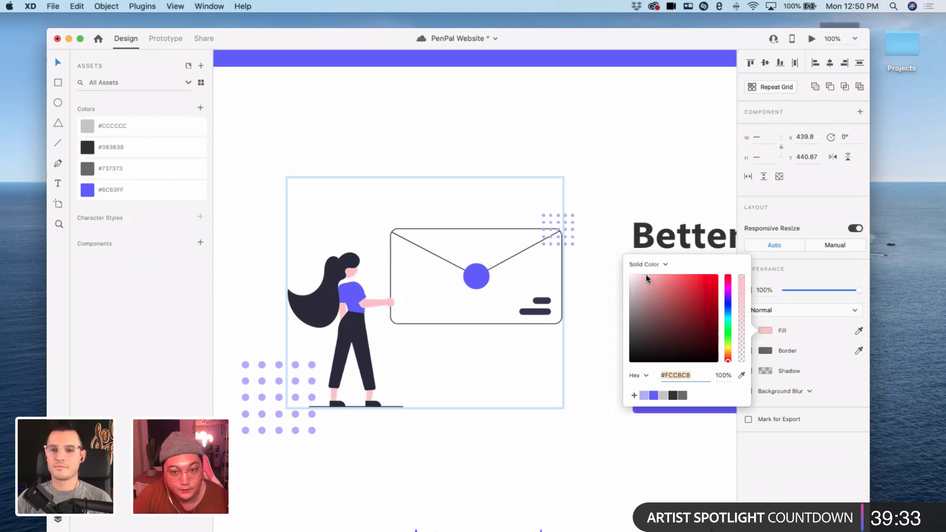
{"action": "key", "text": "Escape"}
{"action": "key", "text": "Escape"}
- Shrink the dot grid beside the woman's feet and reposition it behind her legs at about X 321, Y 605
{"action": "scroll", "coordinate": [541, 384], "scroll_direction": "down", "scroll_amount": 3}
{"action": "scroll", "coordinate": [541, 384], "scroll_direction": "right", "scroll_amount": 2}
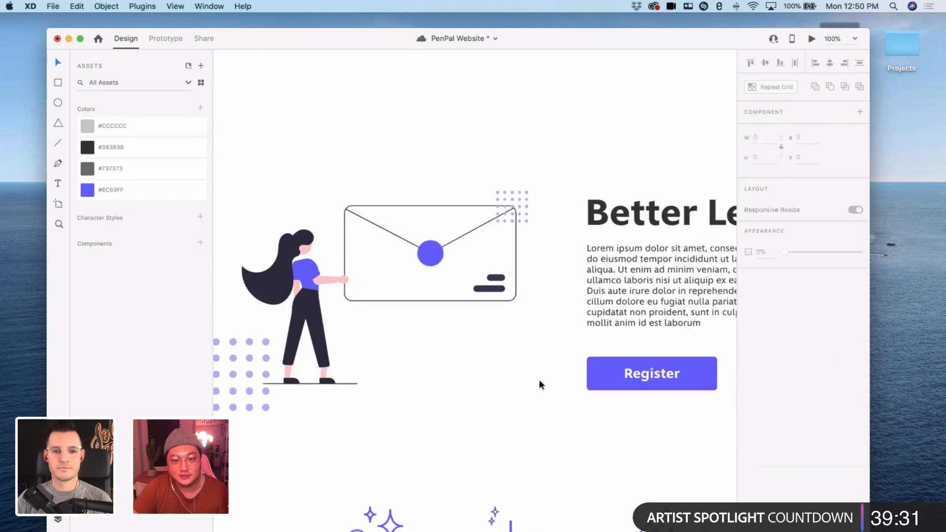
{"action": "scroll", "coordinate": [549, 335], "scroll_direction": "left", "scroll_amount": 2}
{"action": "scroll", "coordinate": [560, 154], "scroll_direction": "right", "scroll_amount": 1}
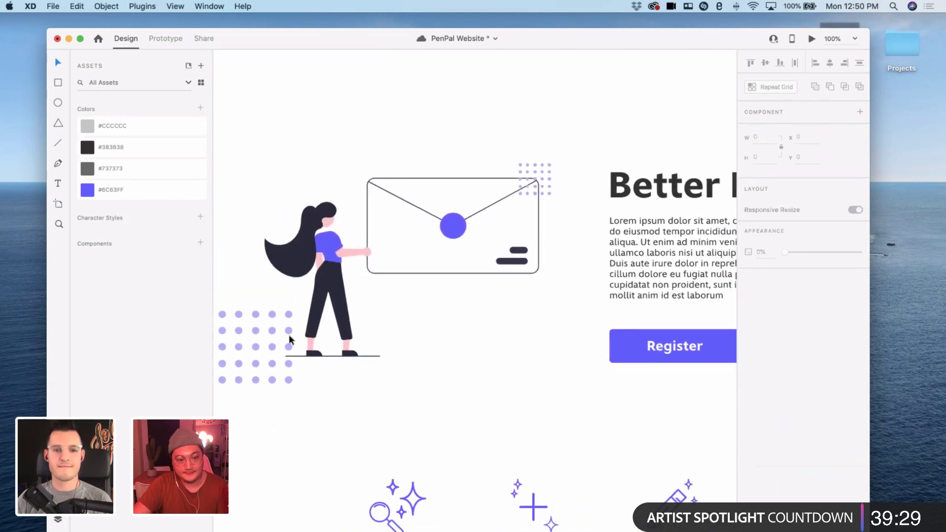
{"action": "scroll", "coordinate": [289, 333], "scroll_direction": "left", "scroll_amount": 2}
{"action": "left_click_drag", "start_coordinate": [270, 302], "coordinate": [367, 406]}
{"action": "double_click", "coordinate": [345, 365]}
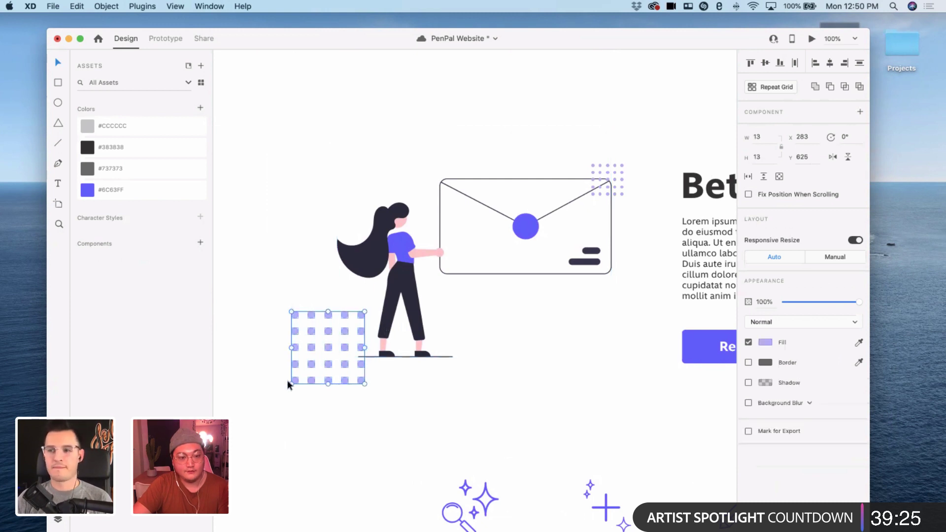
{"action": "left_click_drag", "start_coordinate": [290, 383], "coordinate": [323, 361]}
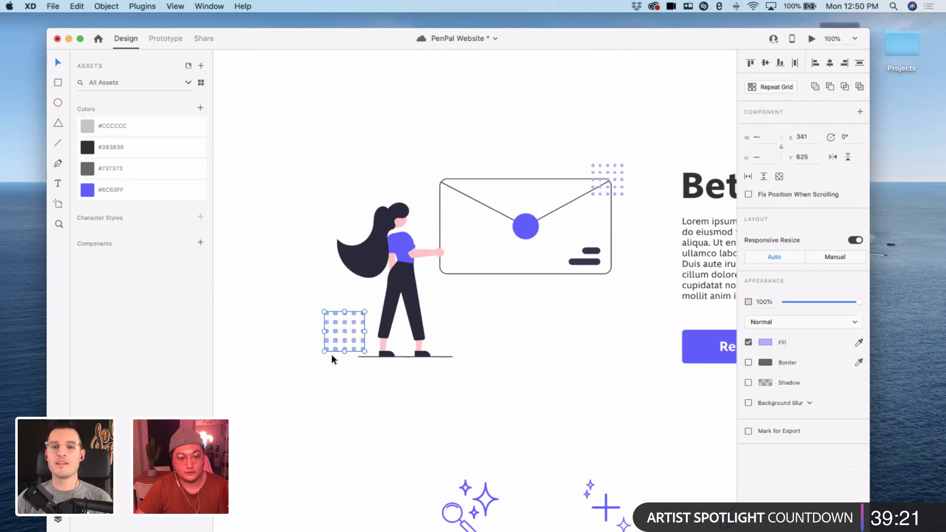
{"action": "key", "text": "shift+Up"}
{"action": "key", "text": "shift+Up"}
{"action": "key", "text": "shift+Left"}
{"action": "key", "text": "shift+Left"}
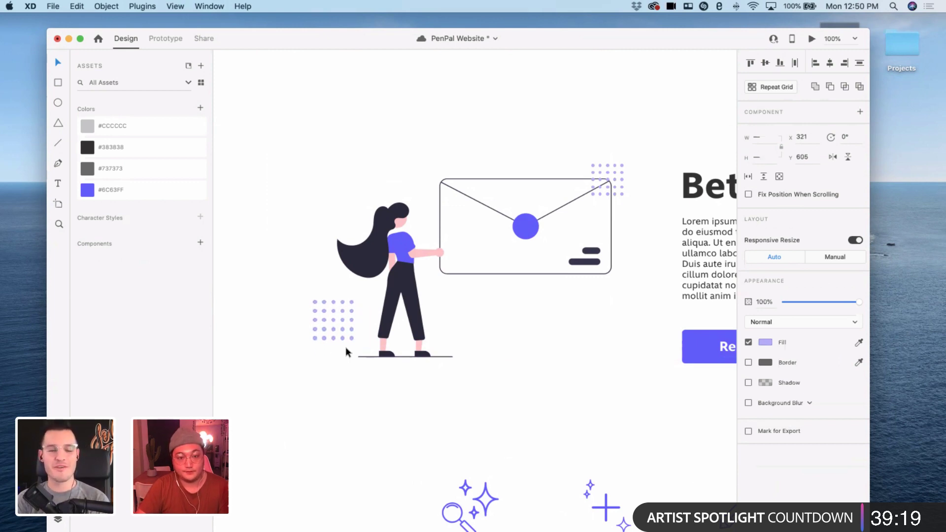
- Set the border size of all the large wave lines at both edges of the Homepage to 24
{"action": "key", "text": "super+minus"}
{"action": "key", "text": "super+minus"}
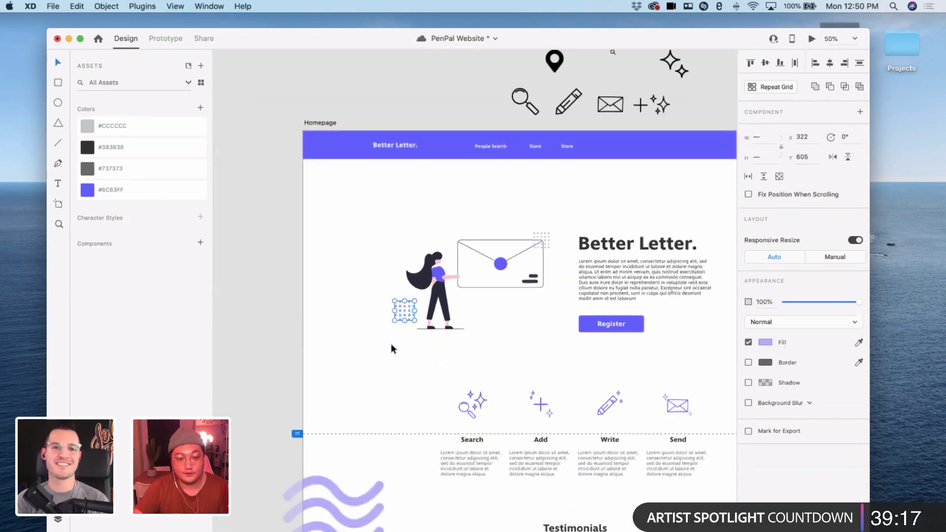
{"action": "scroll", "coordinate": [391, 349], "scroll_direction": "down", "scroll_amount": 5}
{"action": "scroll", "coordinate": [391, 349], "scroll_direction": "right", "scroll_amount": 2}
{"action": "left_click", "coordinate": [308, 389]}
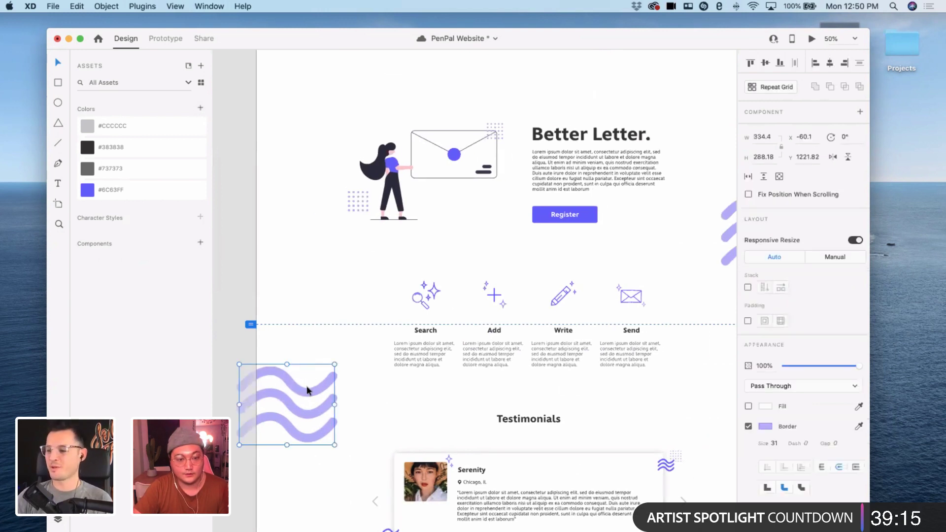
{"action": "double_click", "coordinate": [301, 392]}
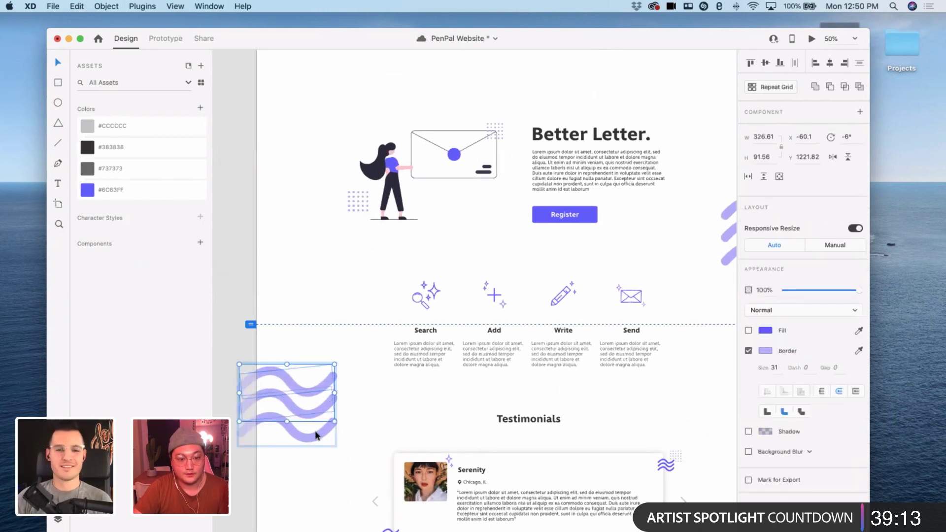
{"action": "scroll", "coordinate": [677, 282], "scroll_direction": "right", "scroll_amount": 3}
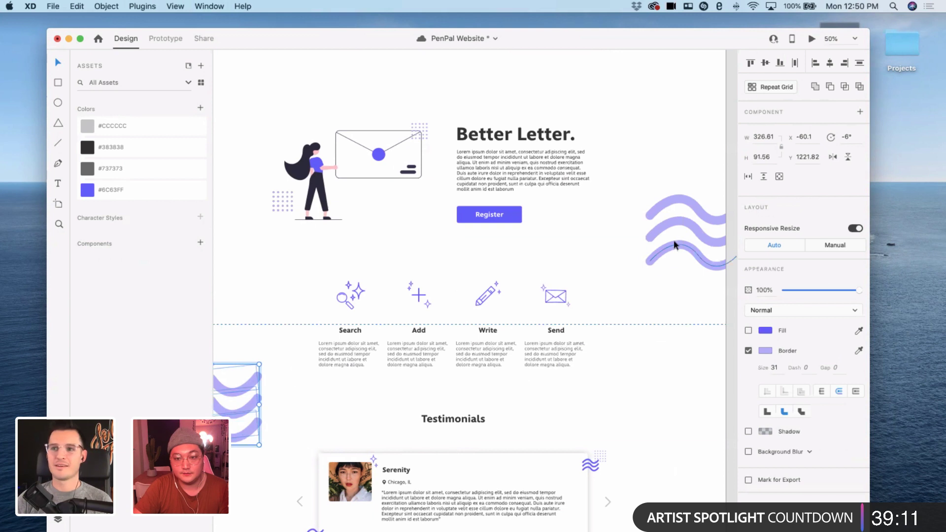
{"action": "left_click", "coordinate": [674, 243], "text": "shift"}
{"action": "left_click", "coordinate": [673, 227], "text": "shift"}
{"action": "left_click", "coordinate": [672, 205], "text": "shift"}
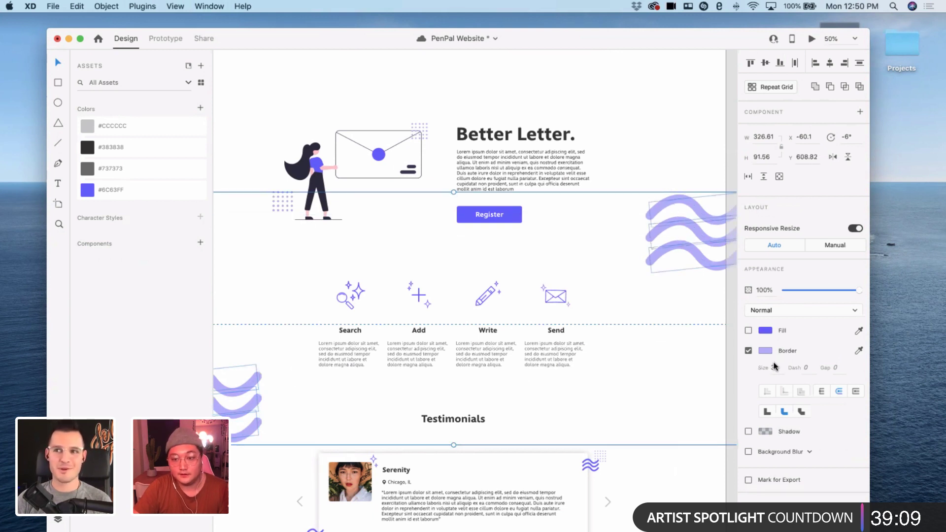
{"action": "type", "text": "24"}
{"action": "key", "text": "Return"}
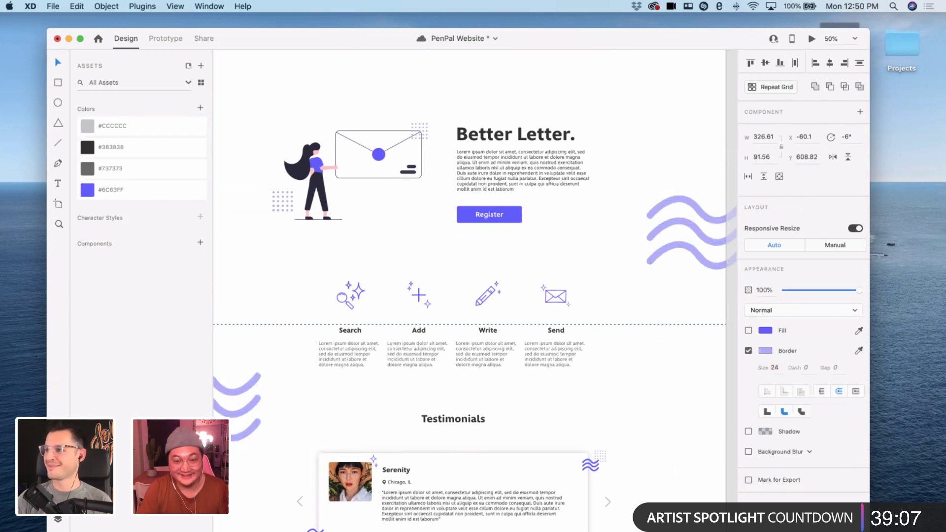
{"action": "left_click", "coordinate": [303, 302]}
- Review the thinner waves across the Homepage and compare the page with the adjacent gray Register artboard
{"action": "scroll", "coordinate": [328, 327], "scroll_direction": "left", "scroll_amount": 3}
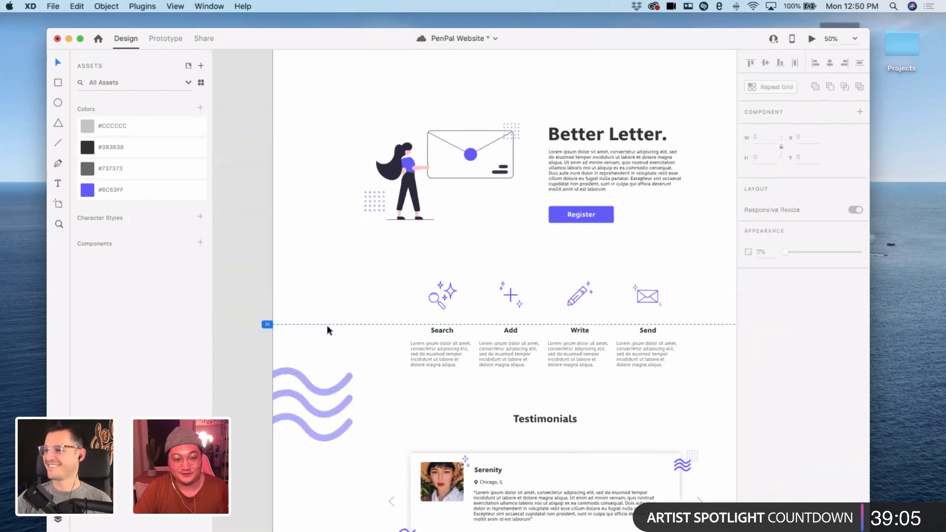
{"action": "scroll", "coordinate": [328, 327], "scroll_direction": "right", "scroll_amount": 3}
{"action": "scroll", "coordinate": [328, 328], "scroll_direction": "down", "scroll_amount": 2}
{"action": "scroll", "coordinate": [328, 330], "scroll_direction": "up", "scroll_amount": 1}
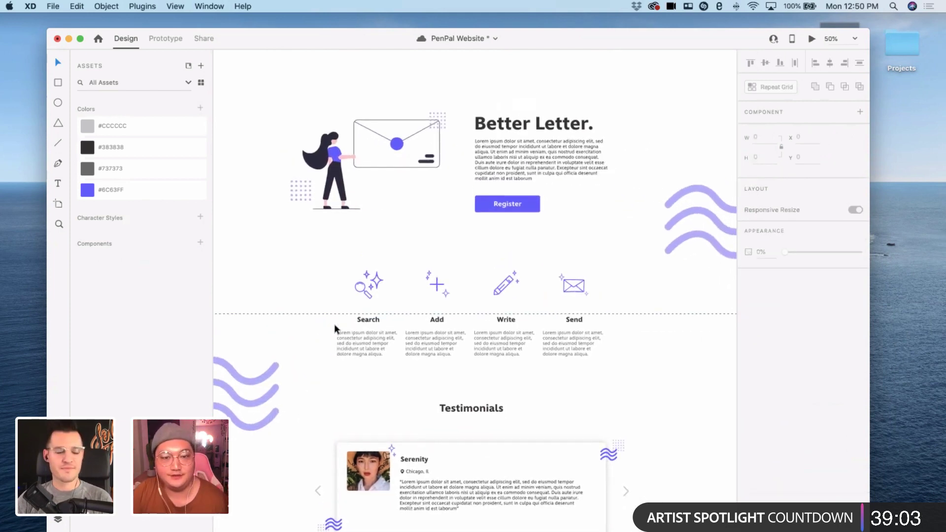
{"action": "scroll", "coordinate": [334, 327], "scroll_direction": "right", "scroll_amount": 10}
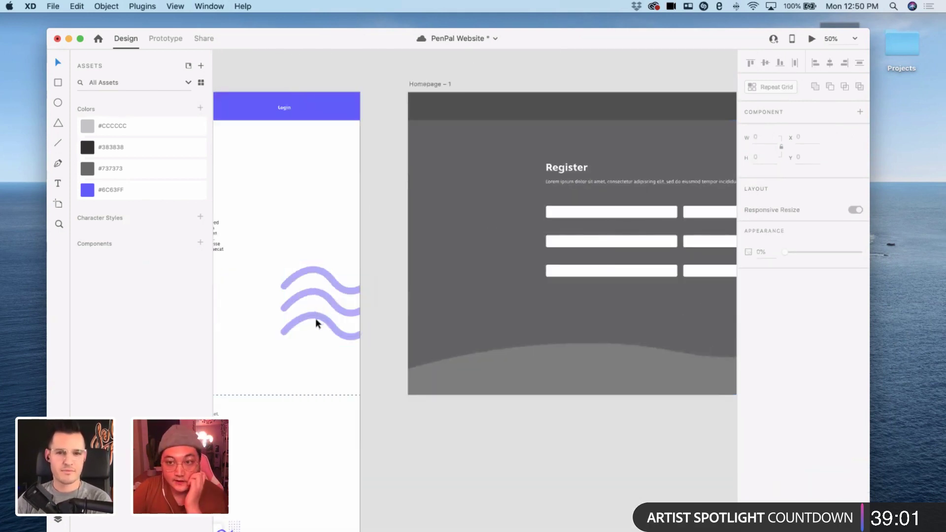
{"action": "scroll", "coordinate": [323, 324], "scroll_direction": "right", "scroll_amount": 6}
{"action": "scroll", "coordinate": [313, 324], "scroll_direction": "left", "scroll_amount": 3}
{"action": "scroll", "coordinate": [313, 323], "scroll_direction": "up", "scroll_amount": 2}
{"action": "scroll", "coordinate": [310, 324], "scroll_direction": "left", "scroll_amount": 15}
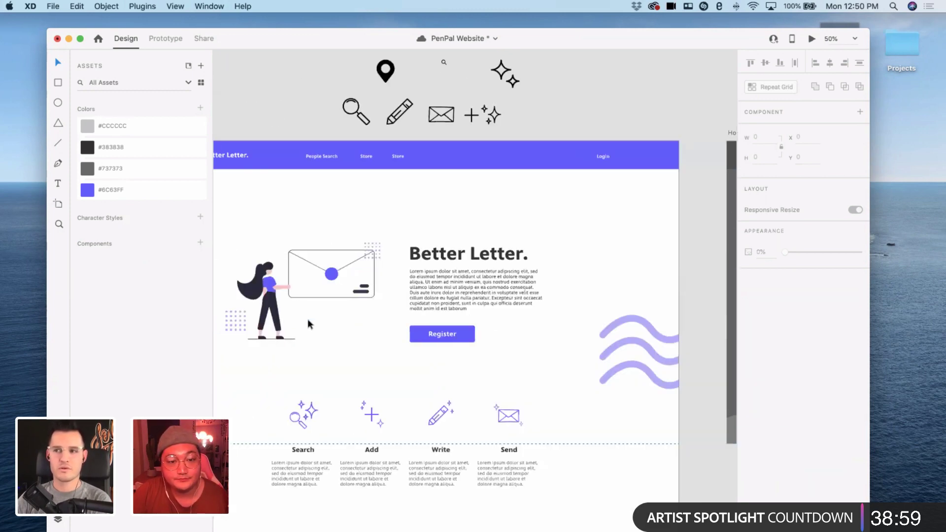
- Turn the entire Homepage header bar, including its logo text and navigation links, into a component
{"action": "key", "text": "super+minus"}
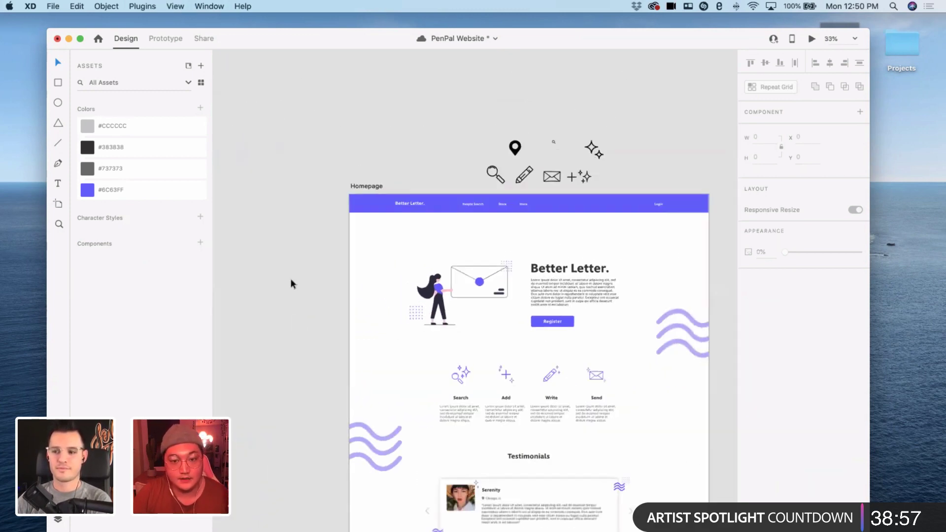
{"action": "left_click_drag", "start_coordinate": [334, 201], "coordinate": [703, 214]}
{"action": "key", "text": "super+equal"}
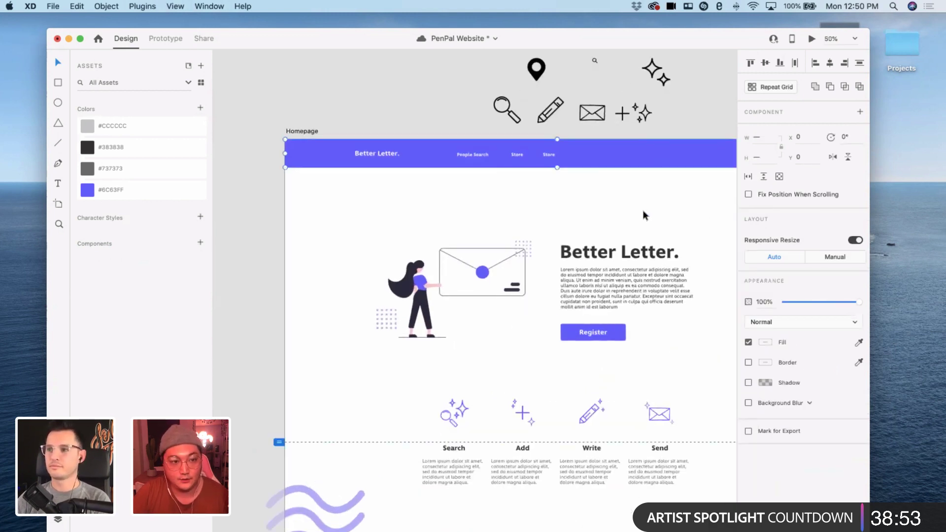
{"action": "left_click", "coordinate": [200, 243]}
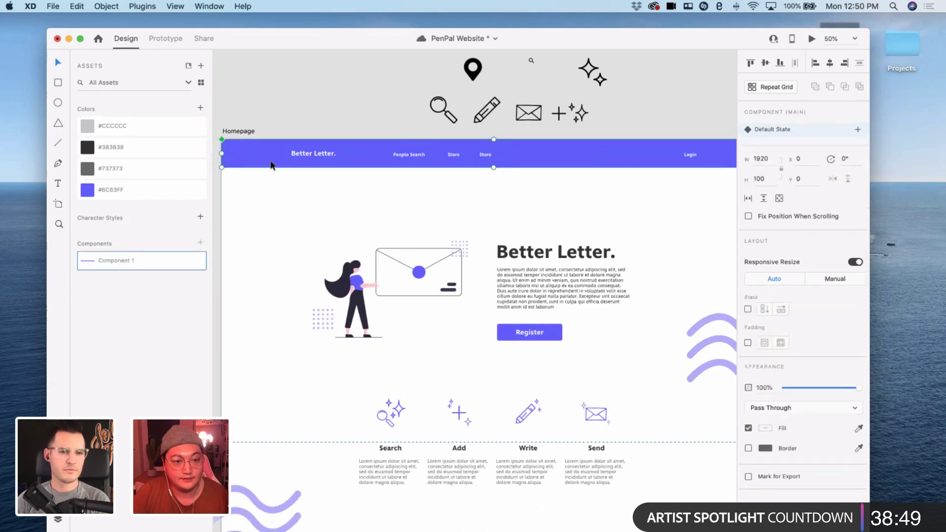
{"action": "left_click", "coordinate": [338, 223]}
- Examine the Homepage sections down to the footer and the header area of the Register artboard
{"action": "scroll", "coordinate": [339, 223], "scroll_direction": "down", "scroll_amount": 8}
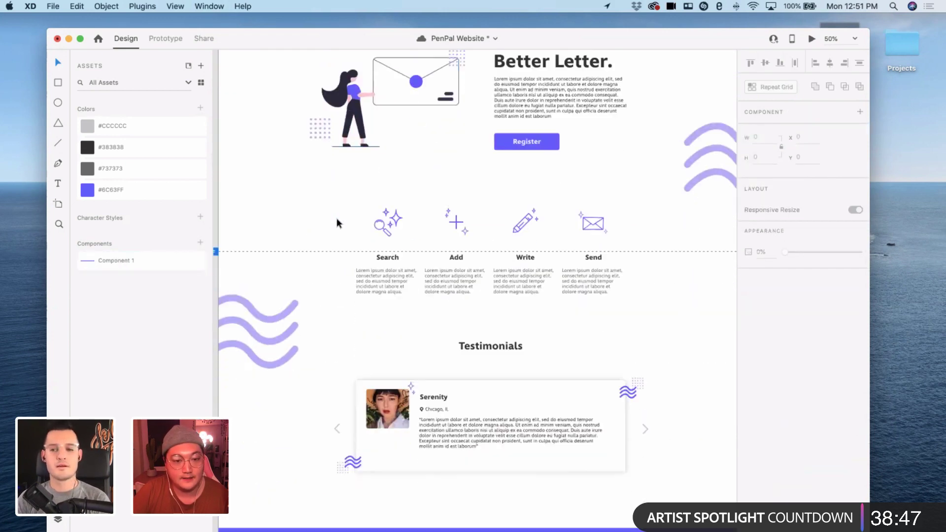
{"action": "scroll", "coordinate": [339, 223], "scroll_direction": "up", "scroll_amount": 7}
{"action": "scroll", "coordinate": [338, 223], "scroll_direction": "right", "scroll_amount": 3}
{"action": "scroll", "coordinate": [532, 133], "scroll_direction": "right", "scroll_amount": 10}
{"action": "scroll", "coordinate": [520, 137], "scroll_direction": "left", "scroll_amount": 11}
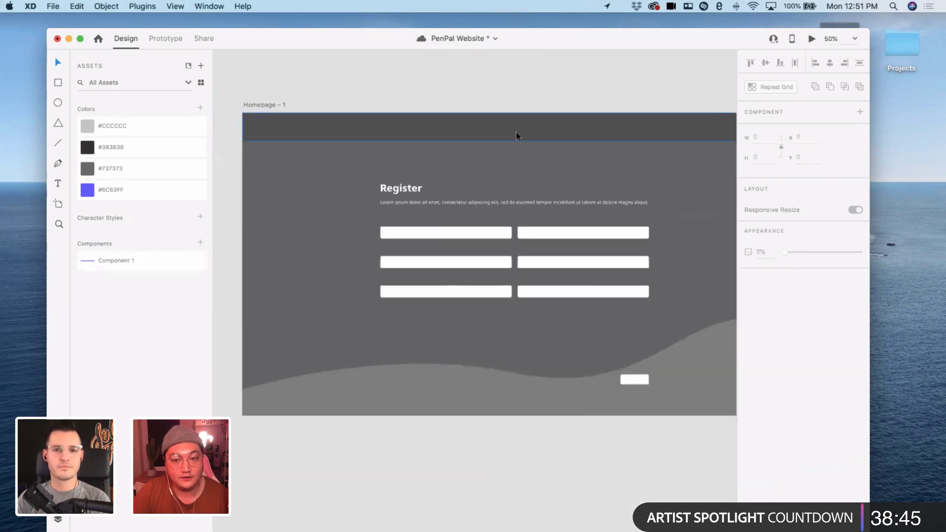
{"action": "scroll", "coordinate": [420, 148], "scroll_direction": "down", "scroll_amount": 10}
{"action": "scroll", "coordinate": [421, 148], "scroll_direction": "left", "scroll_amount": 3}
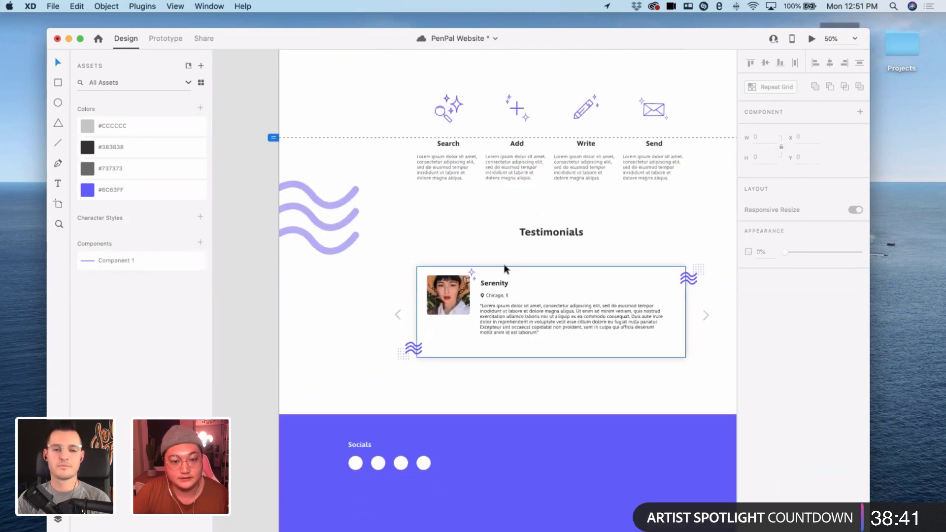
{"action": "scroll", "coordinate": [504, 269], "scroll_direction": "down", "scroll_amount": 3}
{"action": "scroll", "coordinate": [504, 268], "scroll_direction": "right", "scroll_amount": 5}
{"action": "left_click_drag", "start_coordinate": [298, 231], "coordinate": [598, 349]}
{"action": "left_click_drag", "start_coordinate": [660, 347], "coordinate": [270, 230]}
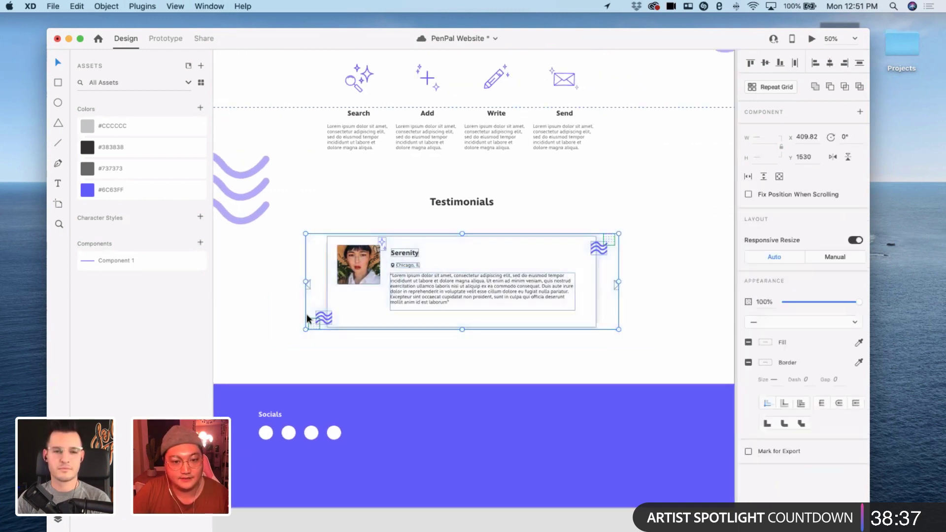
{"action": "left_click", "coordinate": [640, 344]}
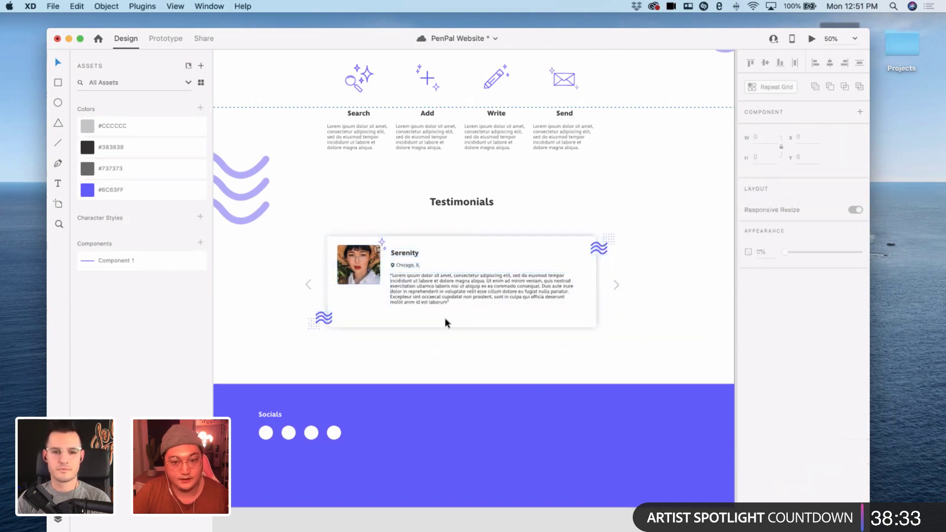
{"action": "scroll", "coordinate": [447, 323], "scroll_direction": "up", "scroll_amount": 3}
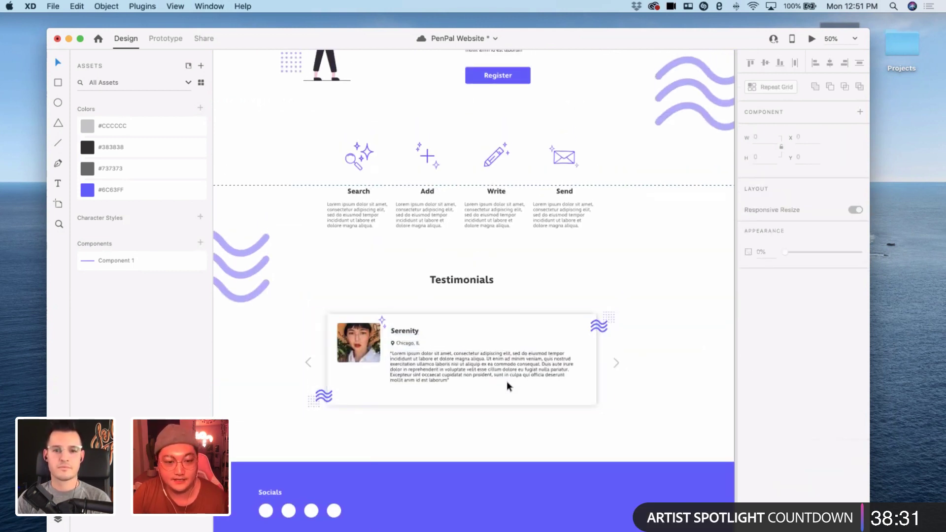
{"action": "scroll", "coordinate": [447, 321], "scroll_direction": "up", "scroll_amount": 3}
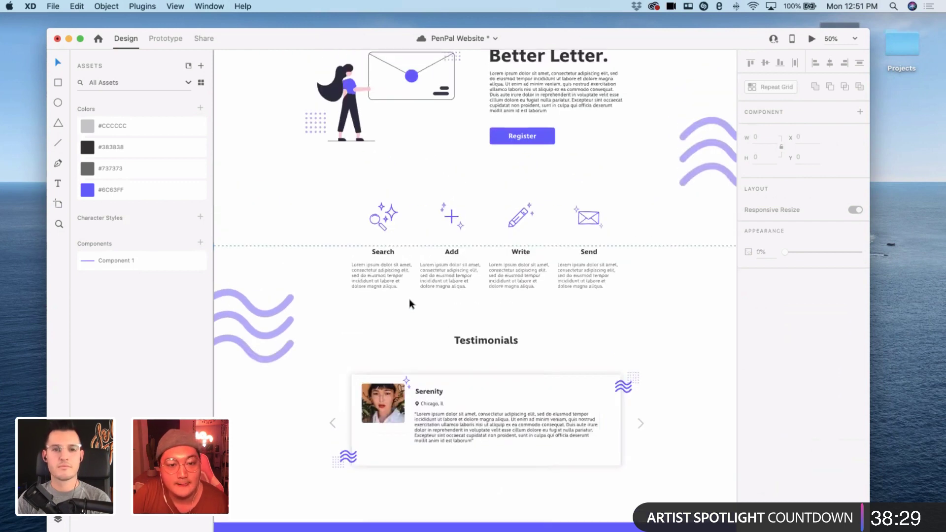
{"action": "left_click", "coordinate": [391, 286]}
{"action": "left_click", "coordinate": [323, 201]}
{"action": "left_click_drag", "start_coordinate": [321, 200], "coordinate": [406, 314]}
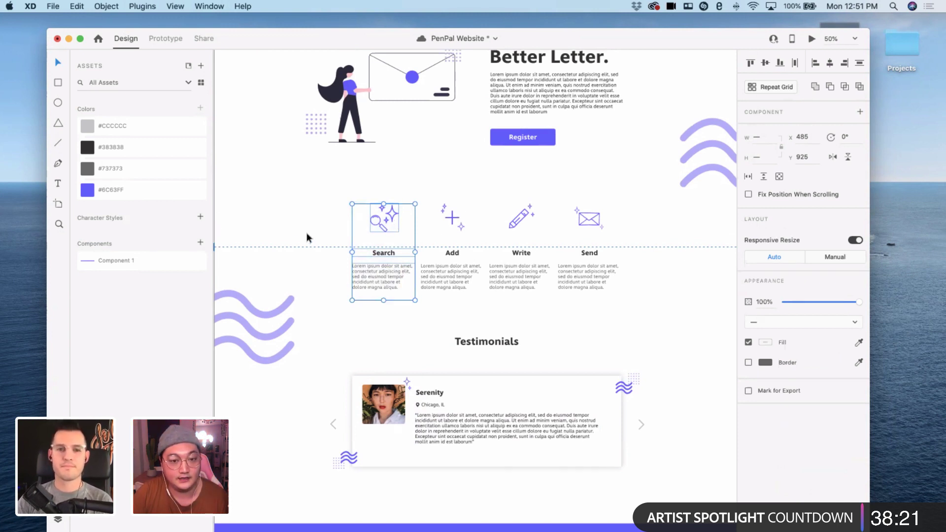
{"action": "left_click_drag", "start_coordinate": [310, 196], "coordinate": [408, 335]}
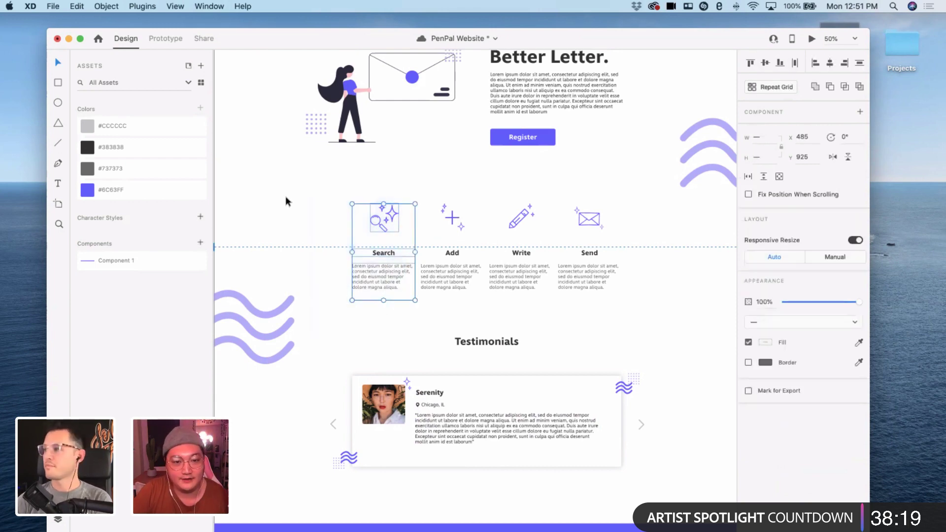
{"action": "left_click_drag", "start_coordinate": [312, 209], "coordinate": [372, 271]}
{"action": "scroll", "coordinate": [542, 345], "scroll_direction": "up", "scroll_amount": 3}
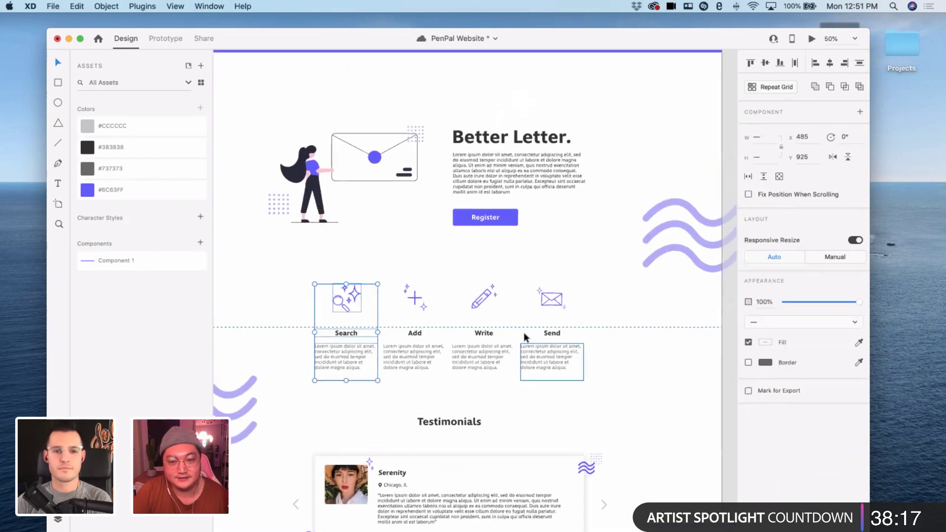
{"action": "scroll", "coordinate": [321, 151], "scroll_direction": "up", "scroll_amount": 3}
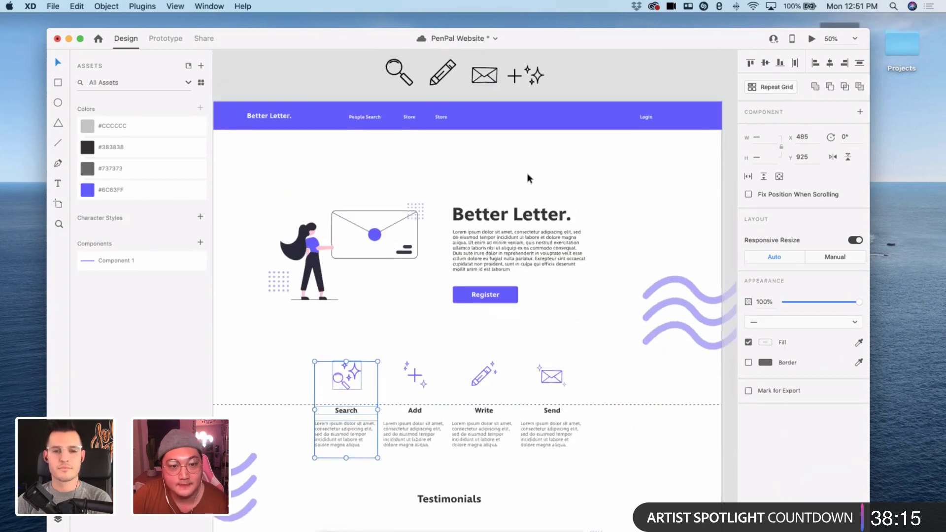
- Turn the entire Homepage footer, including its background, Socials heading and four white circles, into a component
{"action": "scroll", "coordinate": [537, 192], "scroll_direction": "down", "scroll_amount": 5}
{"action": "scroll", "coordinate": [537, 195], "scroll_direction": "down", "scroll_amount": 8}
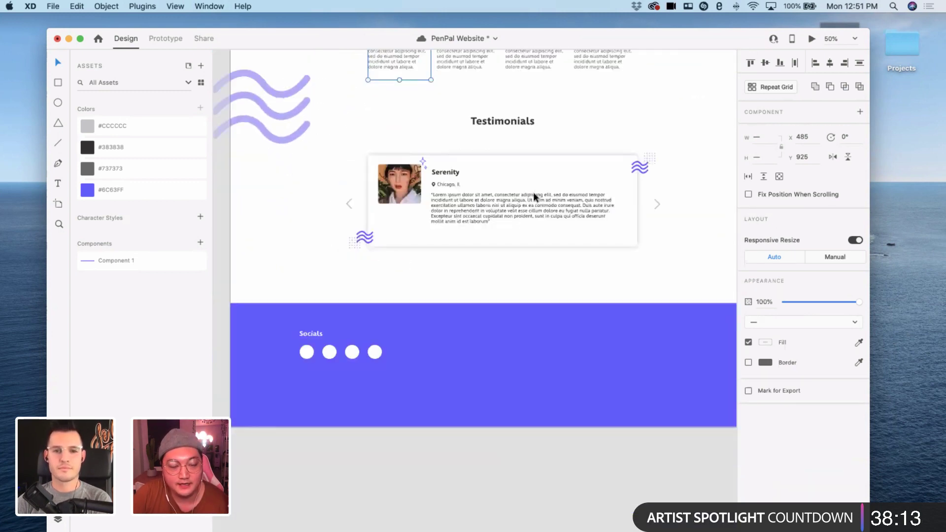
{"action": "scroll", "coordinate": [535, 197], "scroll_direction": "down", "scroll_amount": 3}
{"action": "left_click_drag", "start_coordinate": [296, 307], "coordinate": [699, 394]}
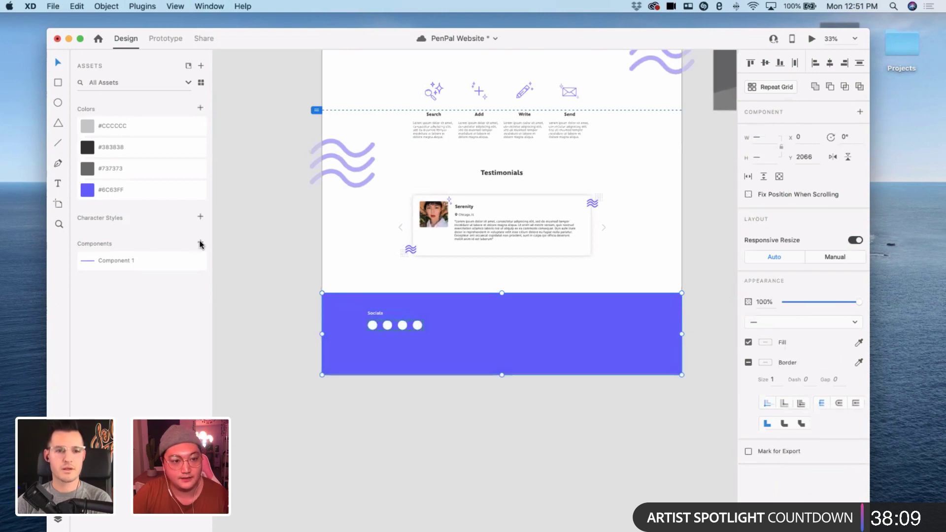
{"action": "left_click", "coordinate": [200, 243]}
- Delete the dark gray header bar from the Homepage – 1 artboard containing the Register form
{"action": "scroll", "coordinate": [236, 266], "scroll_direction": "up", "scroll_amount": 5}
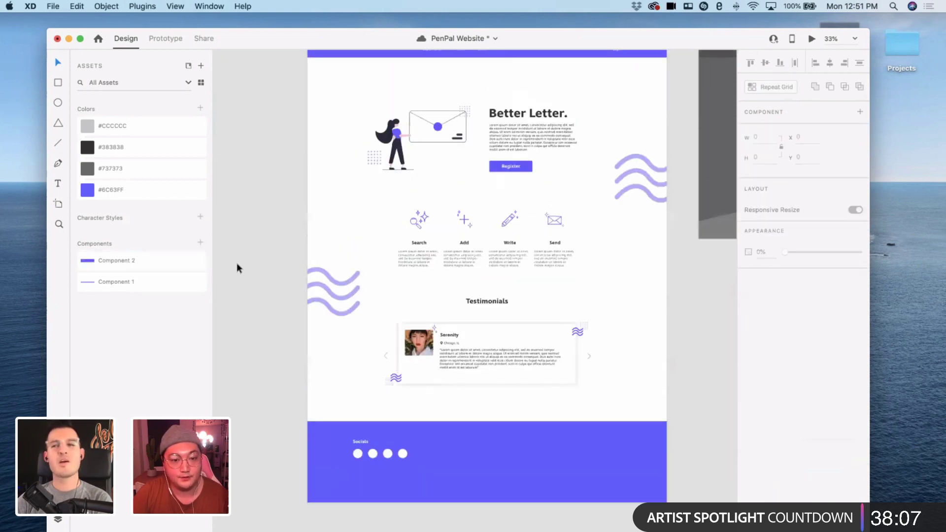
{"action": "scroll", "coordinate": [236, 265], "scroll_direction": "right", "scroll_amount": 2}
{"action": "scroll", "coordinate": [355, 214], "scroll_direction": "down", "scroll_amount": 3}
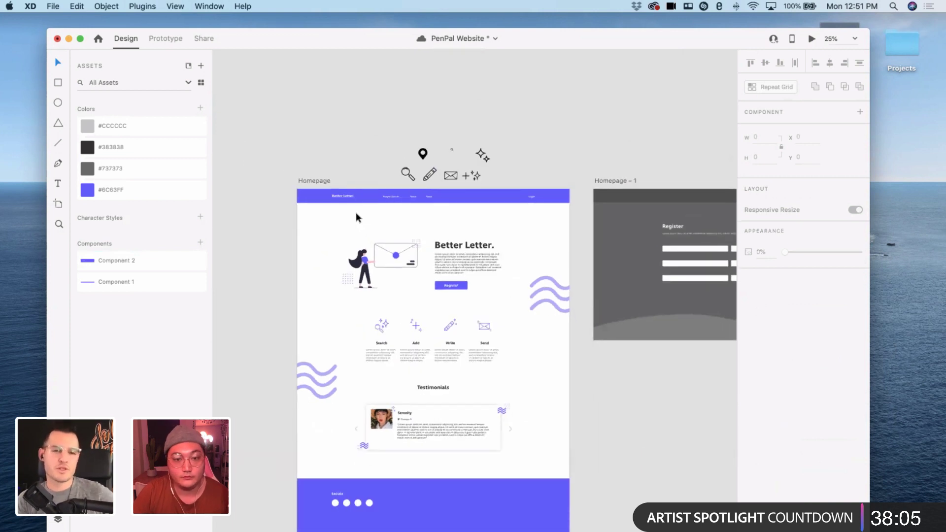
{"action": "scroll", "coordinate": [445, 88], "scroll_direction": "right", "scroll_amount": 5}
{"action": "scroll", "coordinate": [445, 88], "scroll_direction": "left", "scroll_amount": 2}
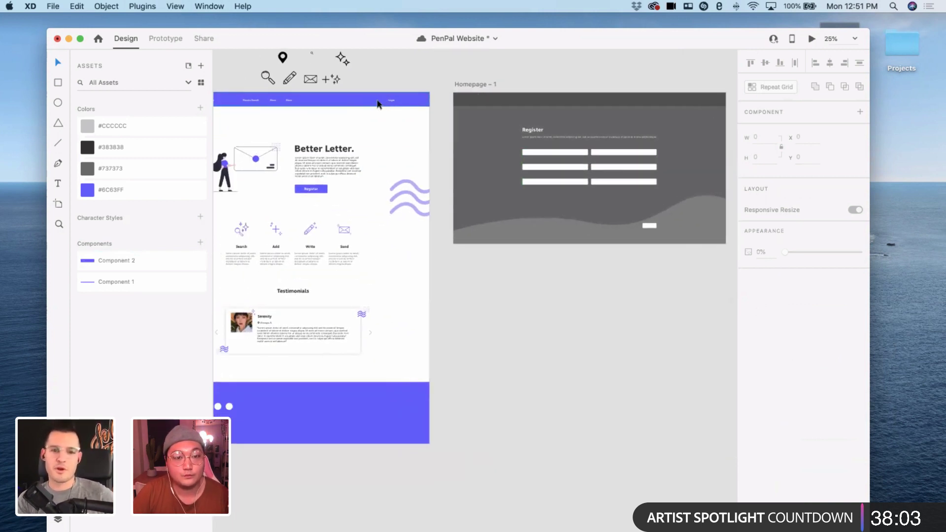
{"action": "scroll", "coordinate": [383, 99], "scroll_direction": "left", "scroll_amount": 5}
{"action": "left_click_drag", "start_coordinate": [260, 98], "coordinate": [518, 107]}
{"action": "scroll", "coordinate": [523, 108], "scroll_direction": "right", "scroll_amount": 2}
{"action": "left_click", "coordinate": [528, 101]}
{"action": "key", "text": "Delete"}
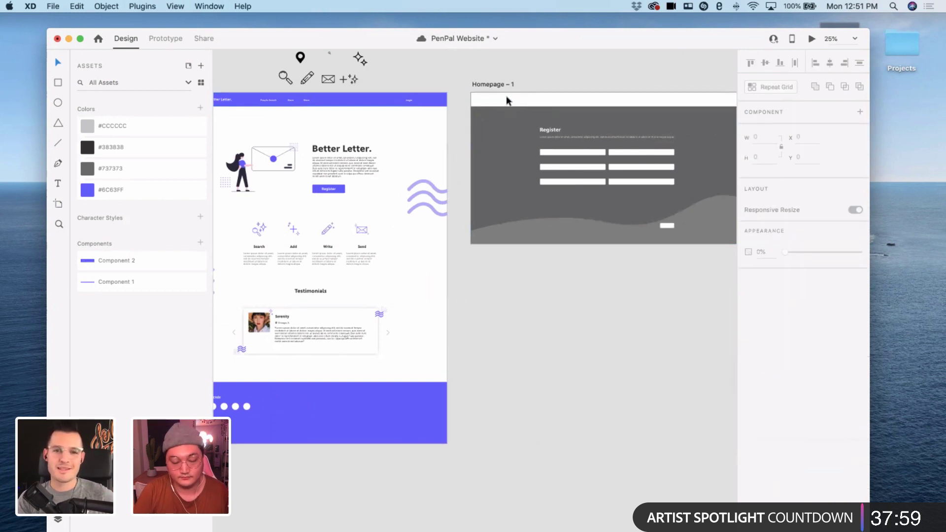
- Copy the purple header component from the Homepage and paste it into the Homepage – 1 artboard
{"action": "left_click", "coordinate": [437, 98]}
{"action": "left_click", "coordinate": [500, 85]}
{"action": "scroll", "coordinate": [502, 87], "scroll_direction": "right", "scroll_amount": 3}
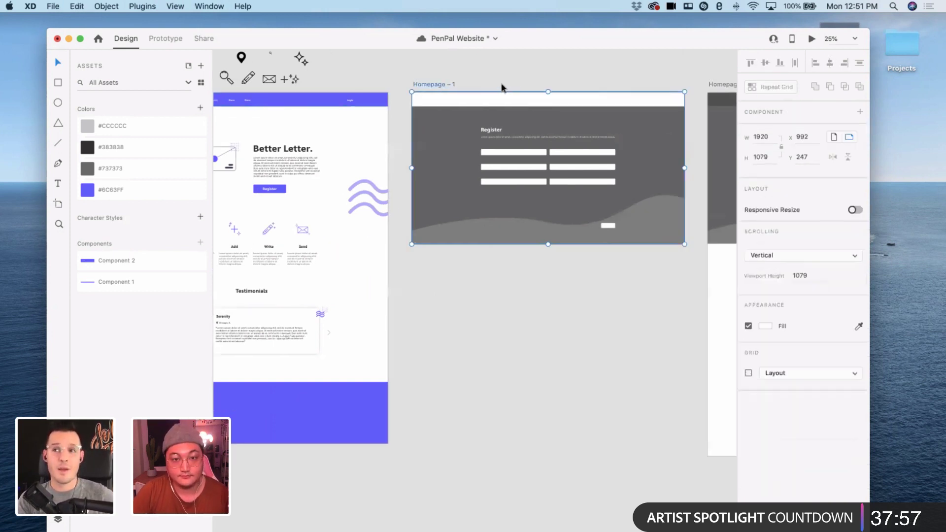
{"action": "key", "text": "super+v"}
{"action": "left_click", "coordinate": [488, 74]}
- Enlarge the working view and examine the Register page's header, form fields and wave background
{"action": "scroll", "coordinate": [487, 75], "scroll_direction": "up", "scroll_amount": 1}
{"action": "key", "text": "super+equal"}
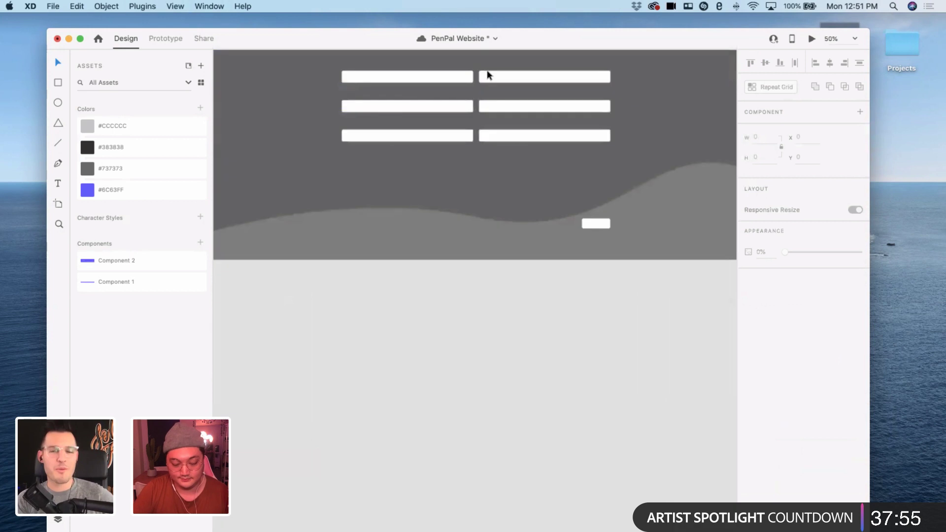
{"action": "scroll", "coordinate": [486, 74], "scroll_direction": "up", "scroll_amount": 3}
{"action": "left_click_drag", "start_coordinate": [346, 38], "coordinate": [317, 24]}
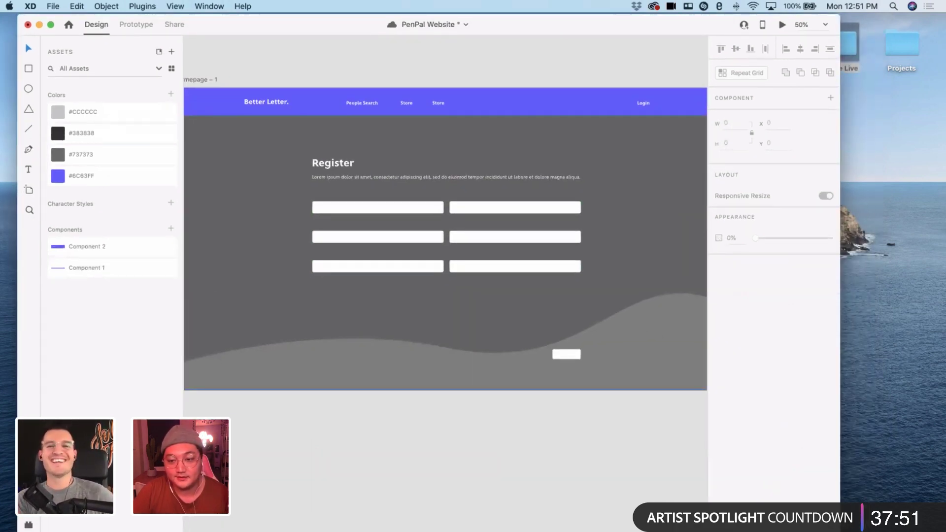
{"action": "scroll", "coordinate": [598, 485], "scroll_direction": "up", "scroll_amount": 4}
{"action": "scroll", "coordinate": [597, 486], "scroll_direction": "left", "scroll_amount": 4}
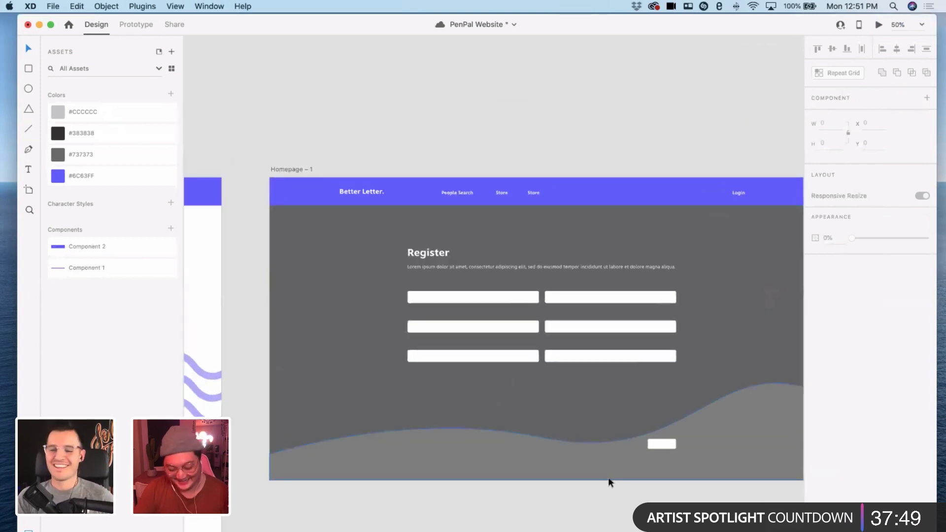
{"action": "key", "text": "super+equal"}
{"action": "scroll", "coordinate": [649, 422], "scroll_direction": "up", "scroll_amount": 2}
{"action": "scroll", "coordinate": [649, 423], "scroll_direction": "left", "scroll_amount": 3}
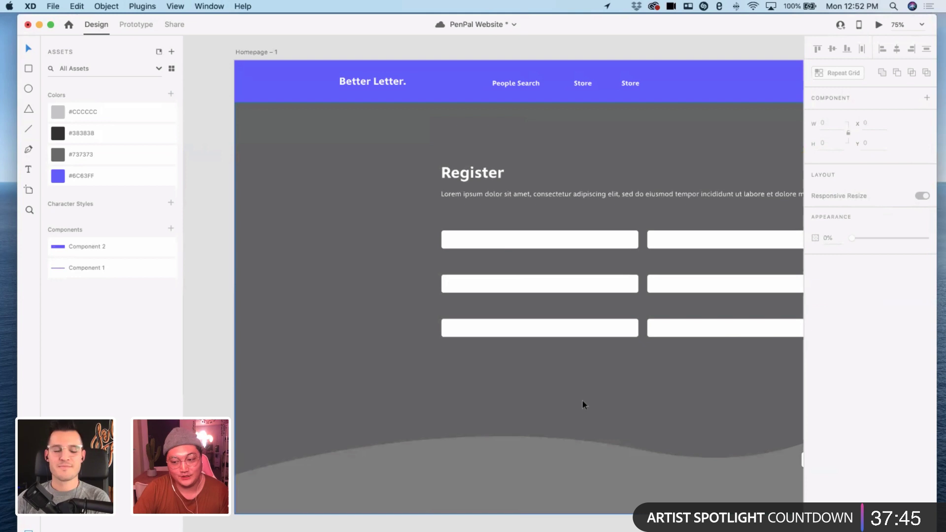
{"action": "scroll", "coordinate": [580, 408], "scroll_direction": "down", "scroll_amount": 2}
{"action": "scroll", "coordinate": [578, 409], "scroll_direction": "up", "scroll_amount": 3}
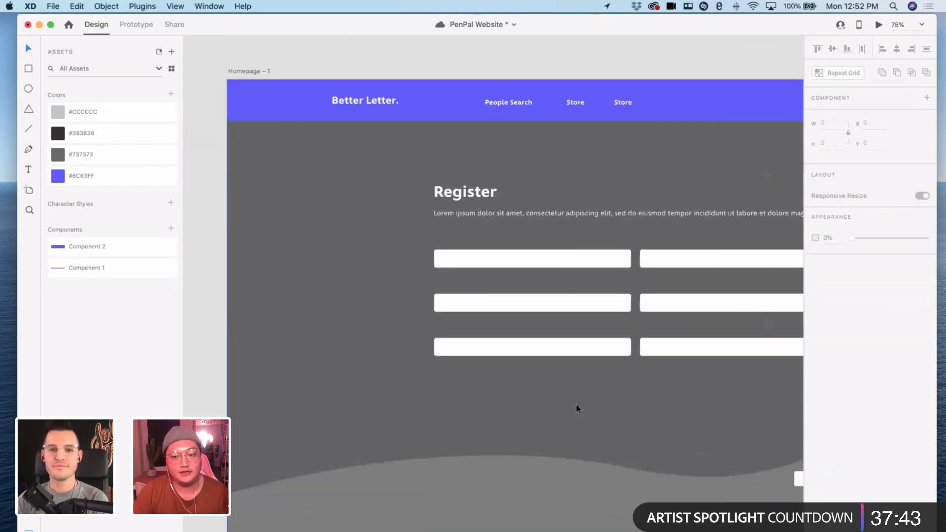
{"action": "scroll", "coordinate": [576, 409], "scroll_direction": "up", "scroll_amount": 2}
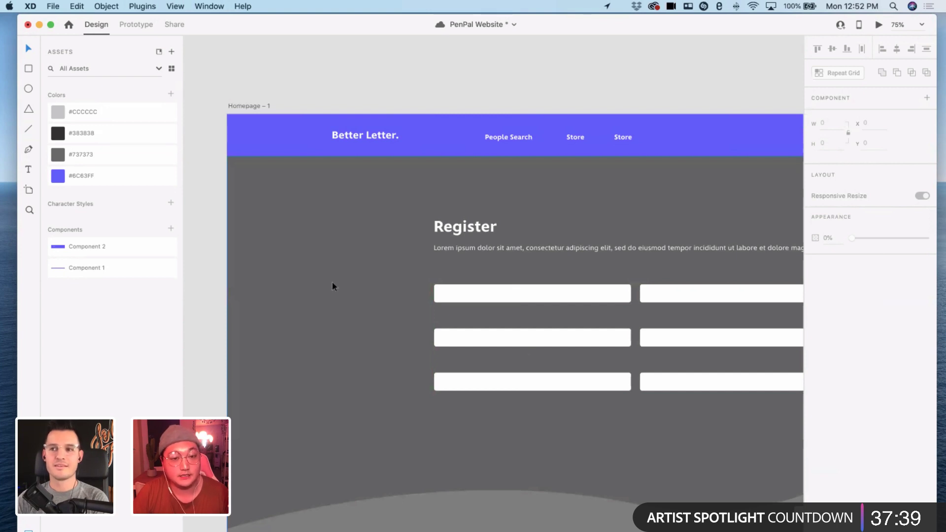
- Fill the Register page's gray background rectangle with light purple #B9B5FC and save that color to the assets
{"action": "left_click", "coordinate": [258, 278]}
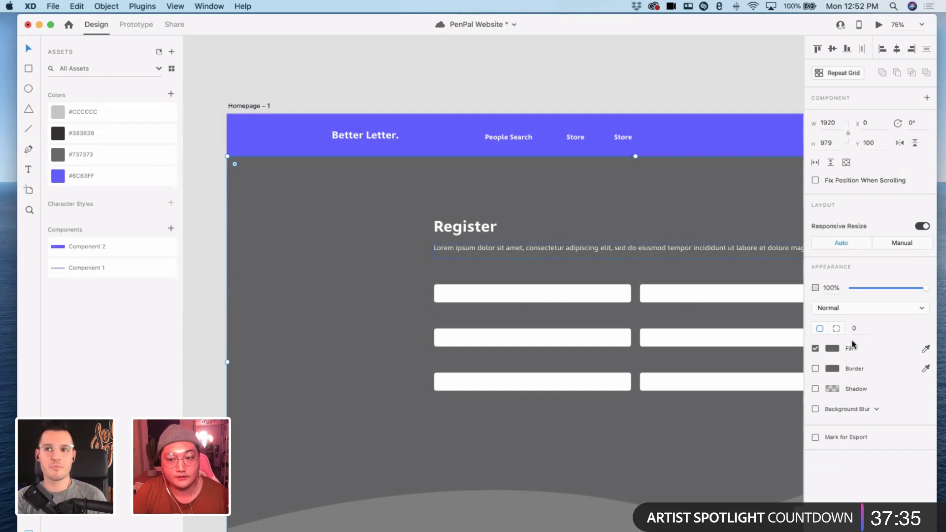
{"action": "left_click", "coordinate": [170, 94]}
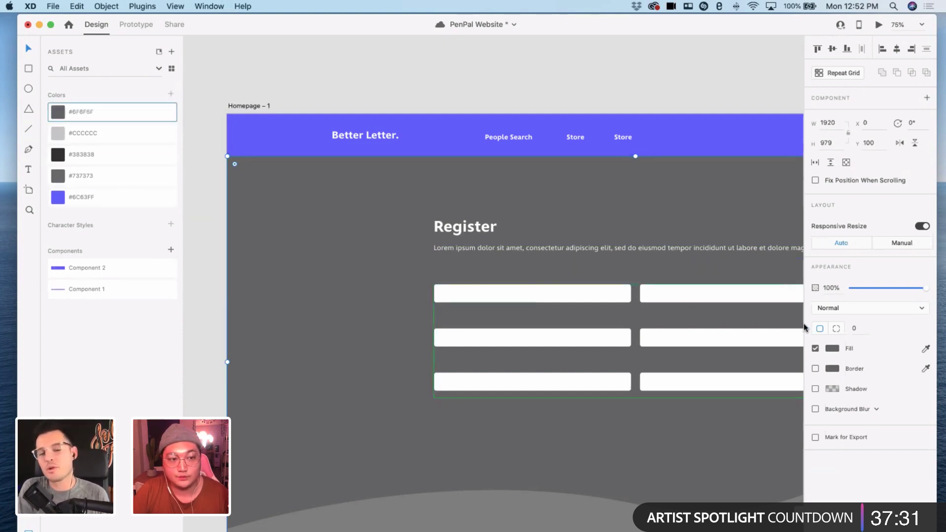
{"action": "key", "text": "super+z"}
{"action": "left_click", "coordinate": [831, 349]}
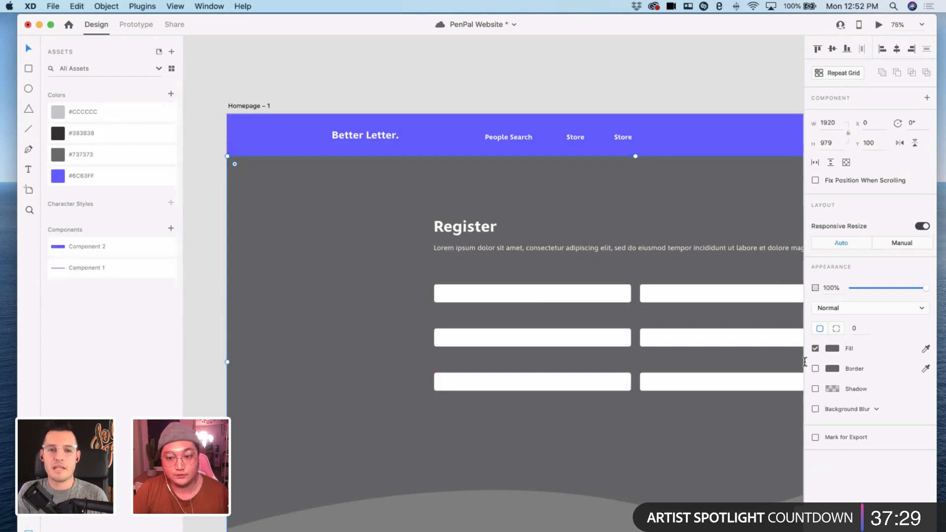
{"action": "left_click", "coordinate": [710, 414]}
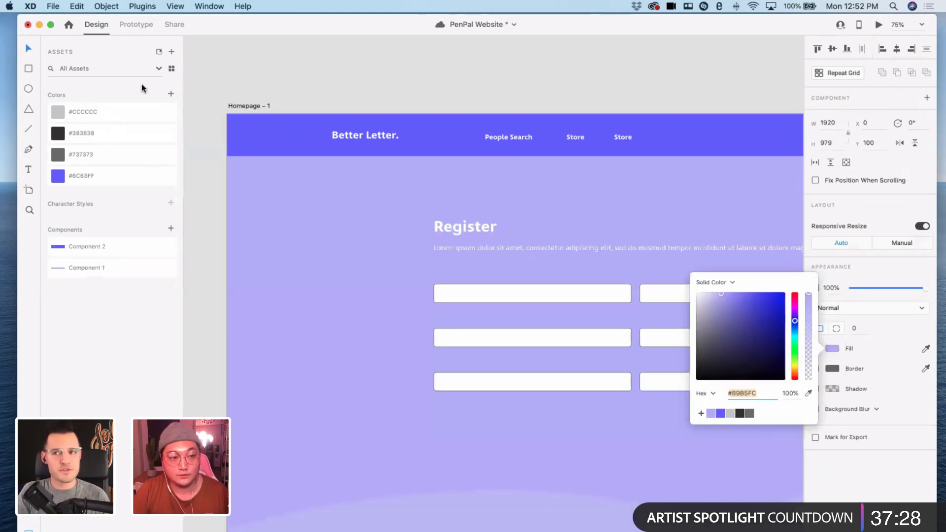
{"action": "left_click", "coordinate": [170, 93]}
{"action": "left_click", "coordinate": [346, 68]}
{"action": "scroll", "coordinate": [346, 69], "scroll_direction": "right", "scroll_amount": 1}
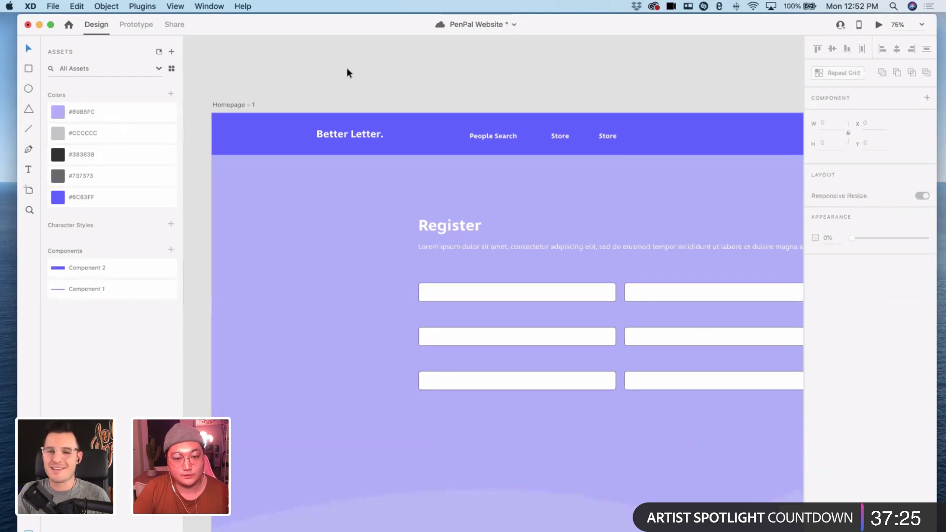
- Fill the wave shape at the base of the Register page with #B9B5FC and raise its opacity to 100%
{"action": "key", "text": "super+minus"}
{"action": "scroll", "coordinate": [450, 405], "scroll_direction": "down", "scroll_amount": 3}
{"action": "scroll", "coordinate": [450, 406], "scroll_direction": "right", "scroll_amount": 3}
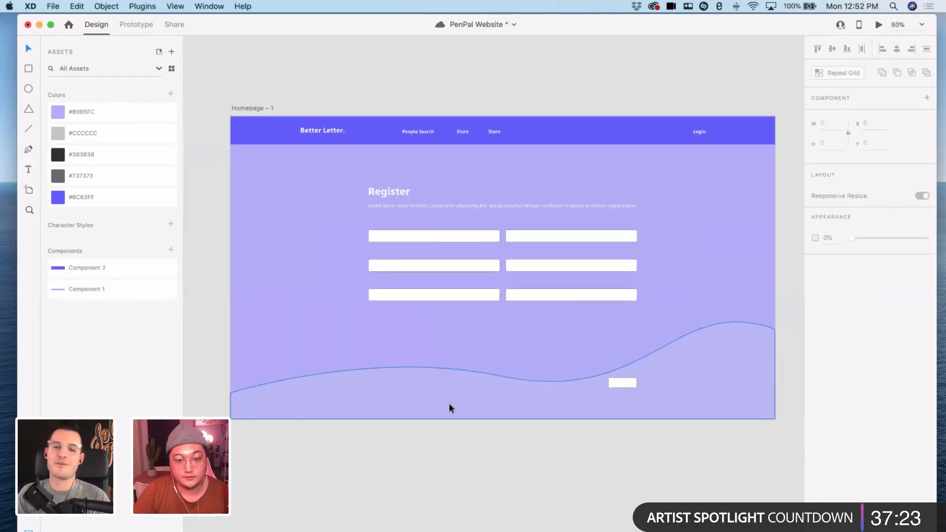
{"action": "left_click", "coordinate": [502, 402]}
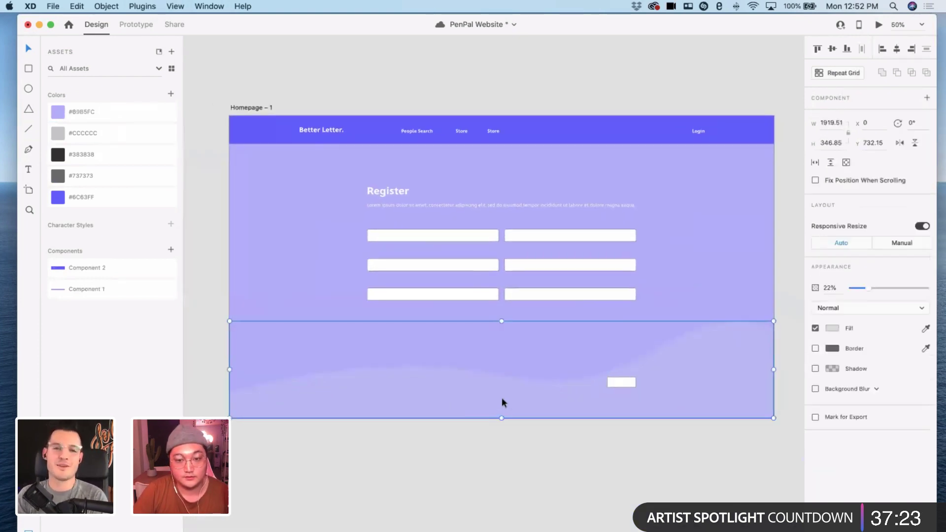
{"action": "left_click", "coordinate": [833, 328]}
{"action": "left_click", "coordinate": [711, 393]}
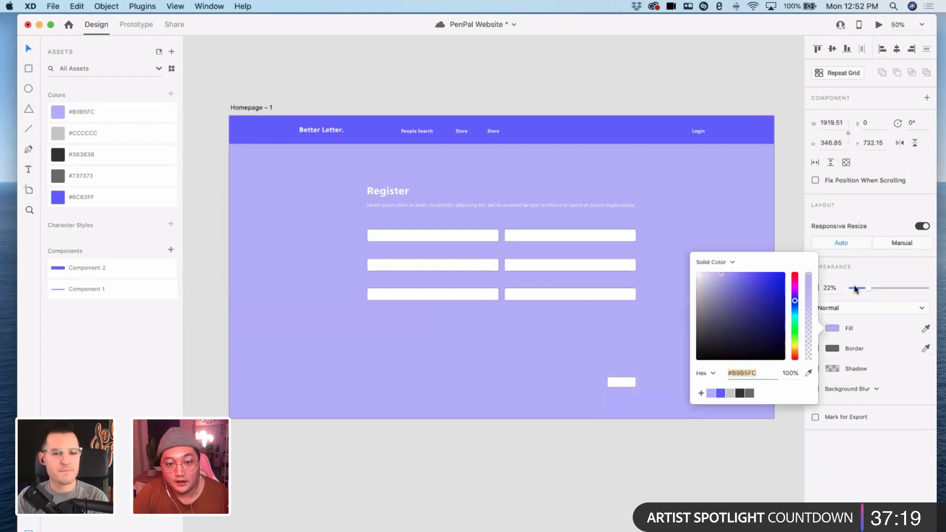
{"action": "left_click_drag", "start_coordinate": [877, 292], "coordinate": [927, 289]}
- Try the #6C63FF swatch and #A19CFA on the Register page's wave shape, and settle on the softer fill #AFAAF8
{"action": "left_click", "coordinate": [830, 328]}
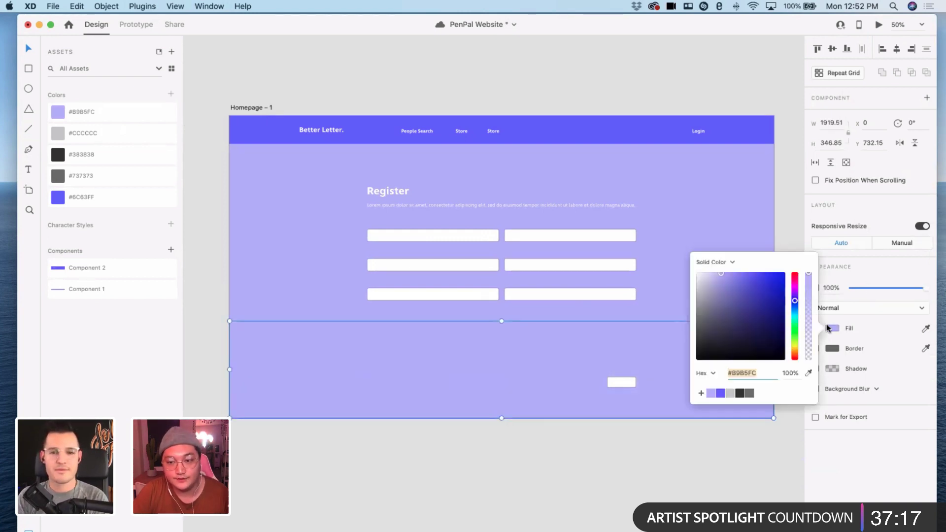
{"action": "left_click", "coordinate": [720, 393]}
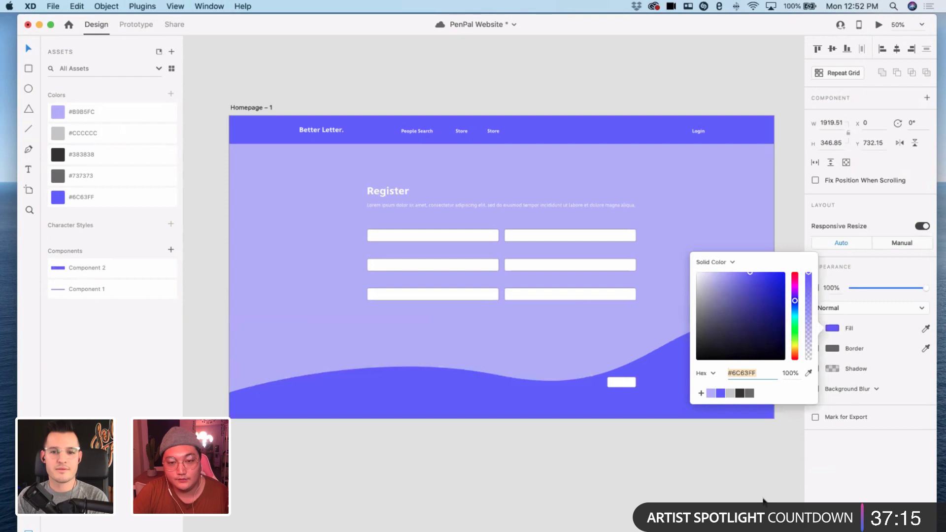
{"action": "left_click_drag", "start_coordinate": [728, 276], "coordinate": [730, 277]}
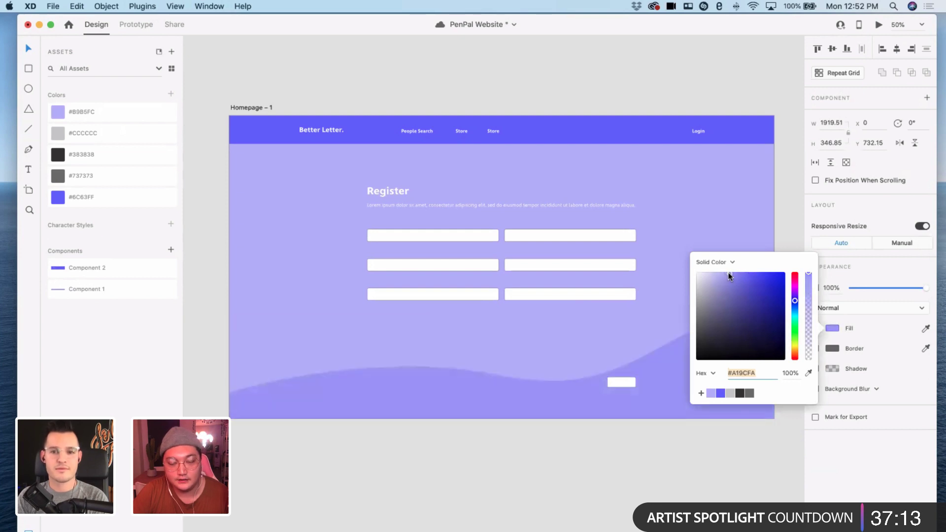
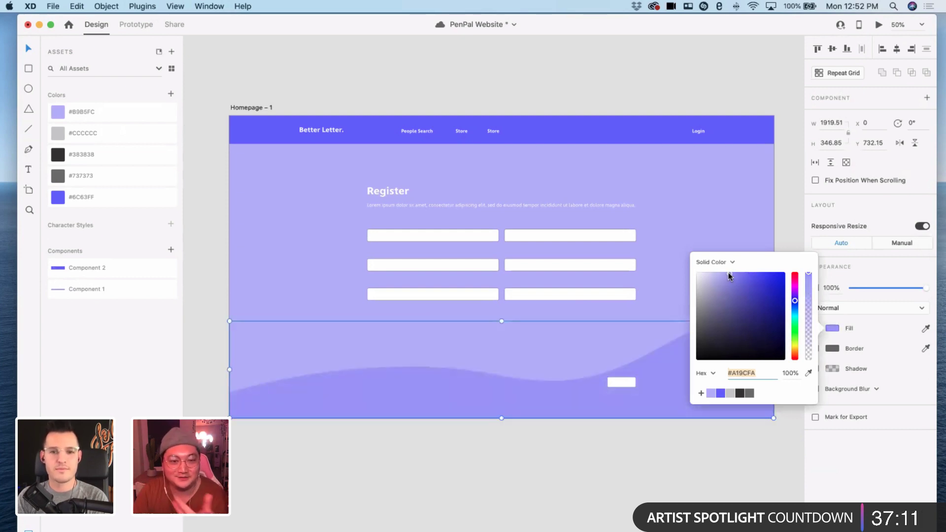
{"action": "left_click", "coordinate": [782, 243]}
{"action": "left_click", "coordinate": [832, 329]}
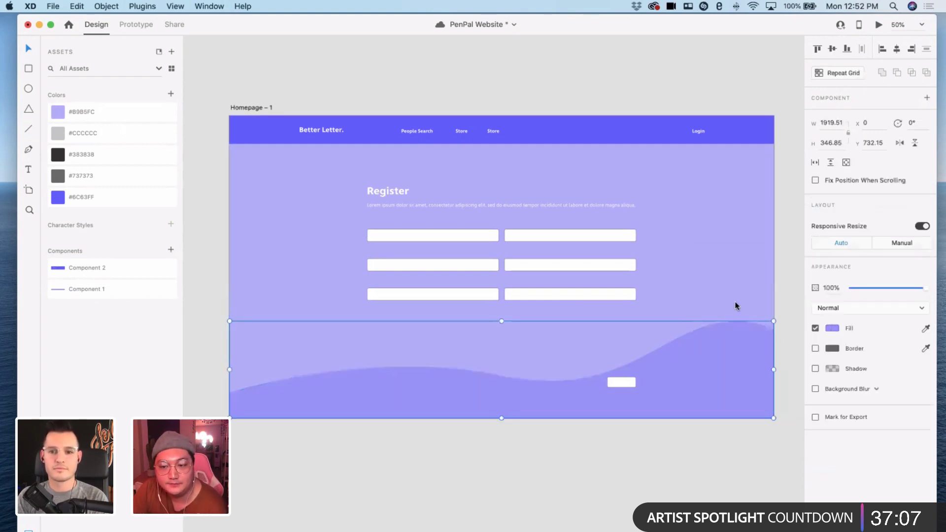
{"action": "left_click", "coordinate": [725, 274]}
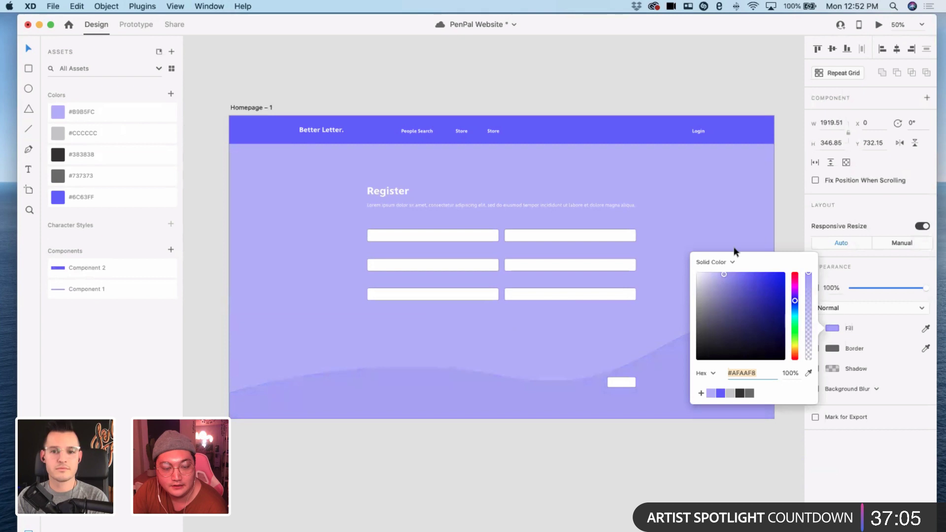
- Fill the Register heading and the lorem ipsum line beneath it with dark gray #383838
{"action": "left_click", "coordinate": [400, 192]}
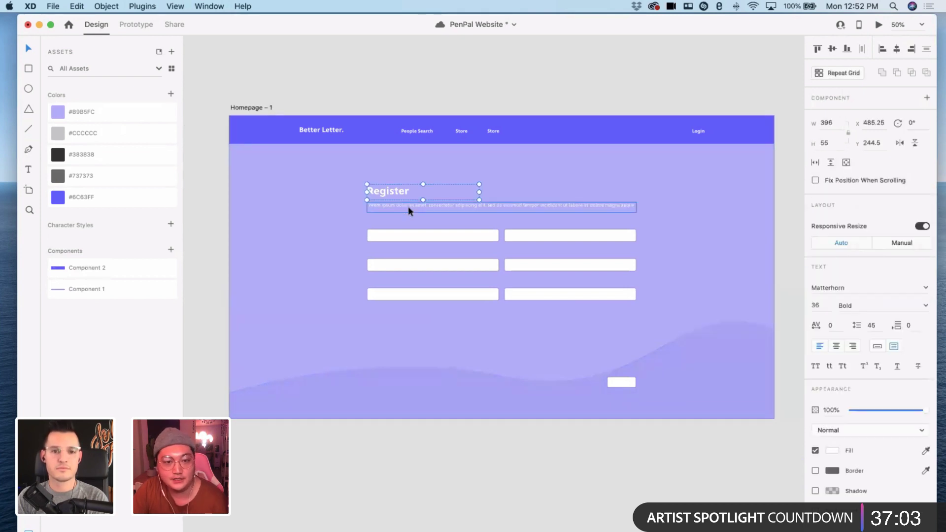
{"action": "scroll", "coordinate": [408, 211], "scroll_direction": "up", "scroll_amount": 3}
{"action": "scroll", "coordinate": [409, 209], "scroll_direction": "up", "scroll_amount": 2}
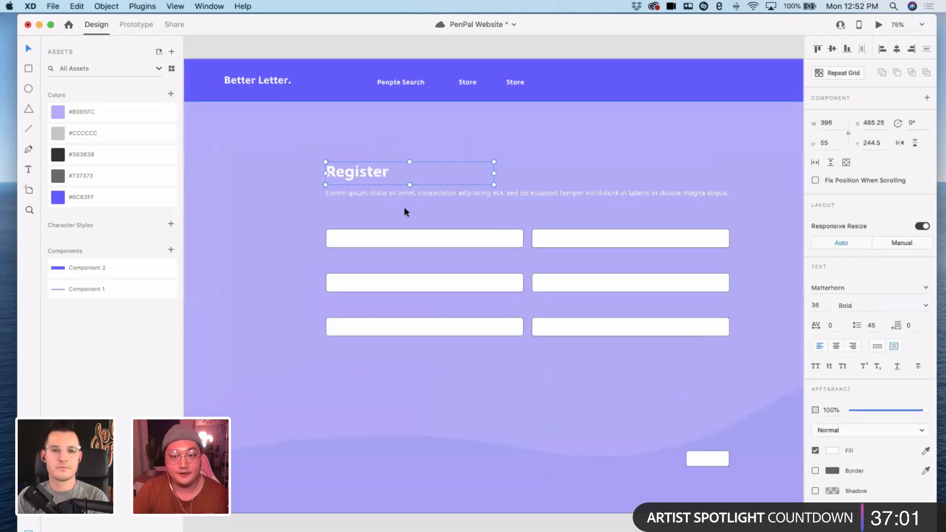
{"action": "left_click", "coordinate": [408, 197], "text": "shift"}
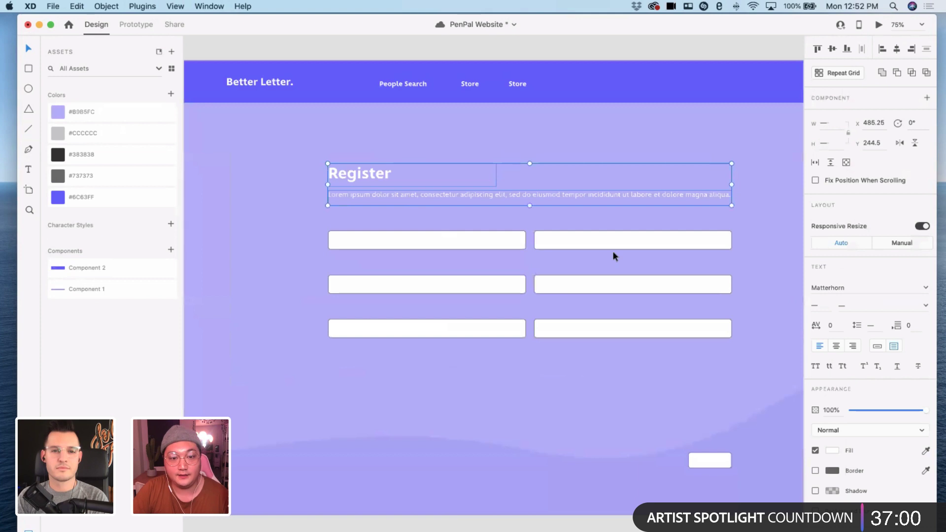
{"action": "left_click", "coordinate": [831, 451]}
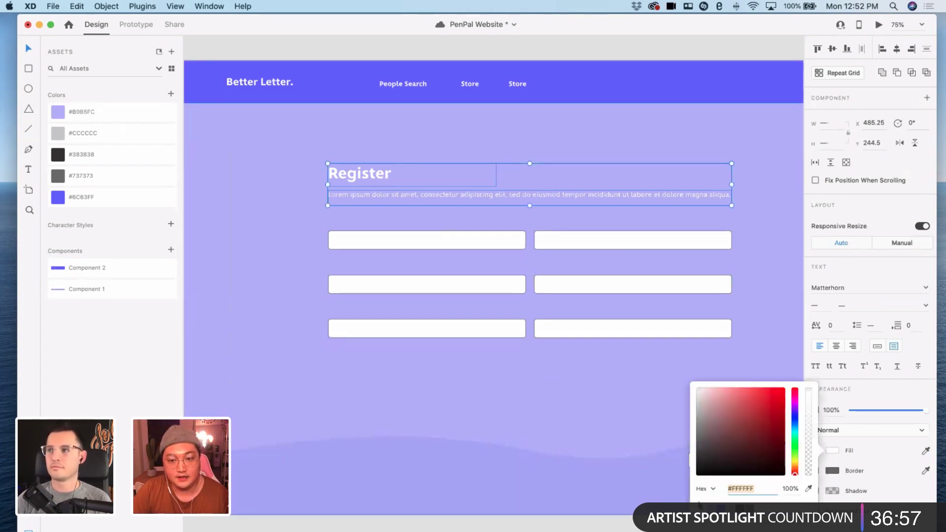
{"action": "type", "text": "383838"}
{"action": "key", "text": "Return"}
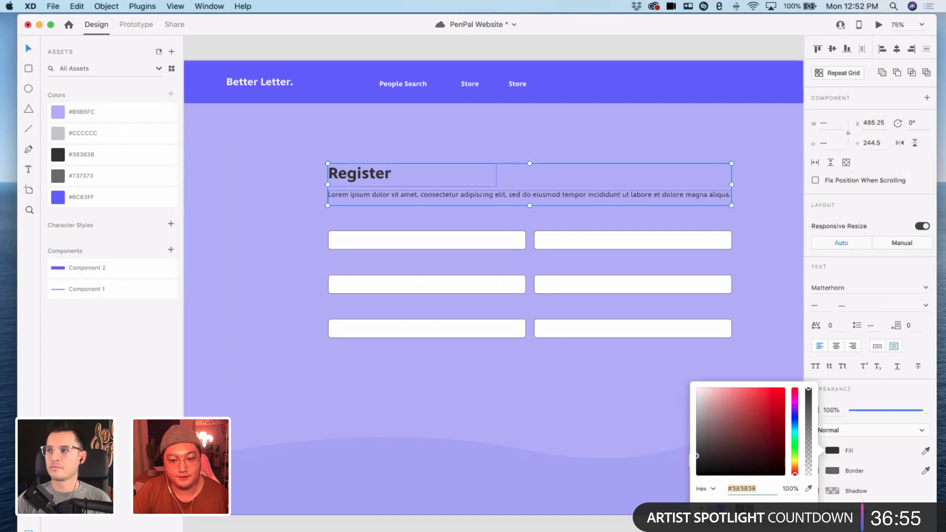
- Try #737373 on the Register heading and its description, and return both to #383838
{"action": "type", "text": "#737373"}
{"action": "key", "text": "Return"}
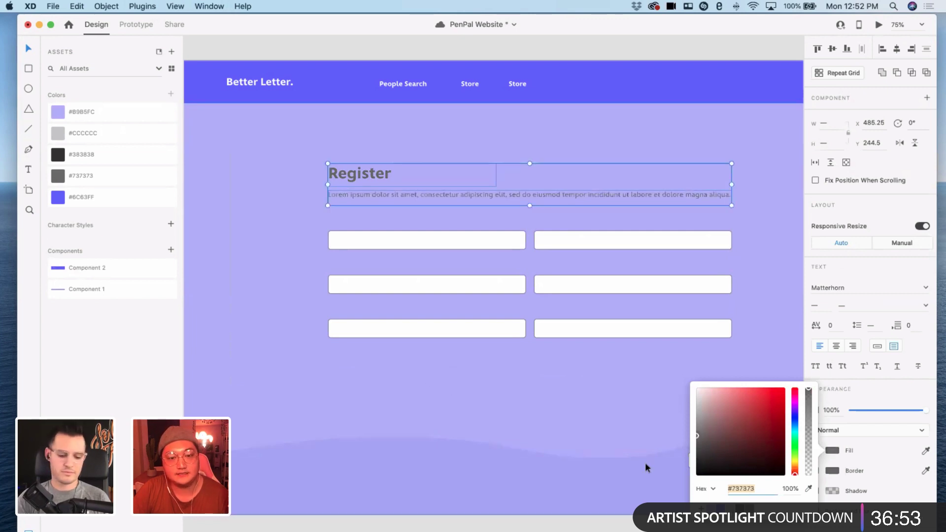
{"action": "type", "text": "383838"}
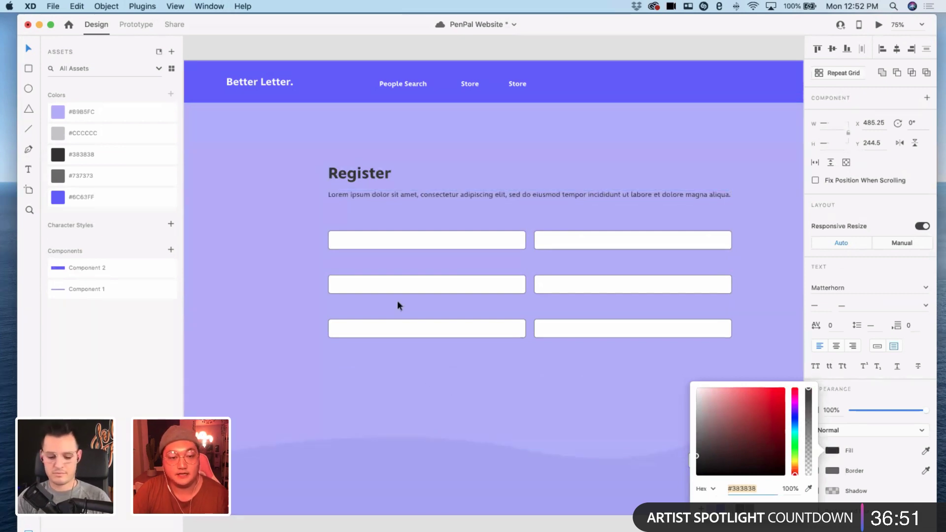
{"action": "key", "text": "Return"}
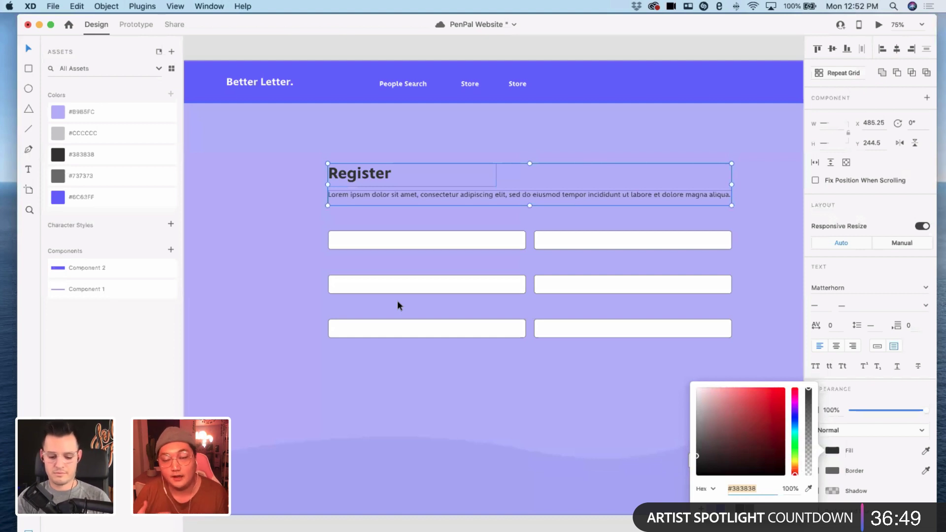
{"action": "left_click", "coordinate": [93, 154]}
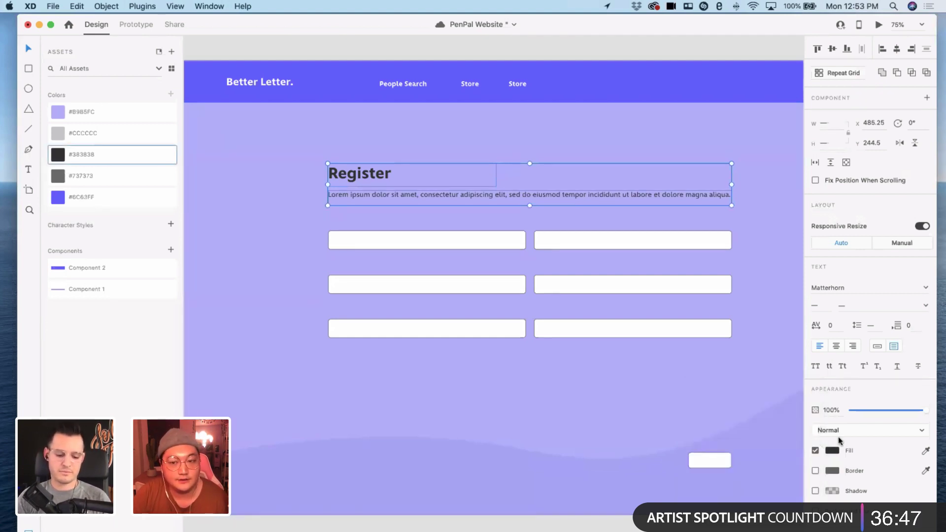
- Darken the text fill of the Register heading and its description to #292929
{"action": "left_click", "coordinate": [832, 450]}
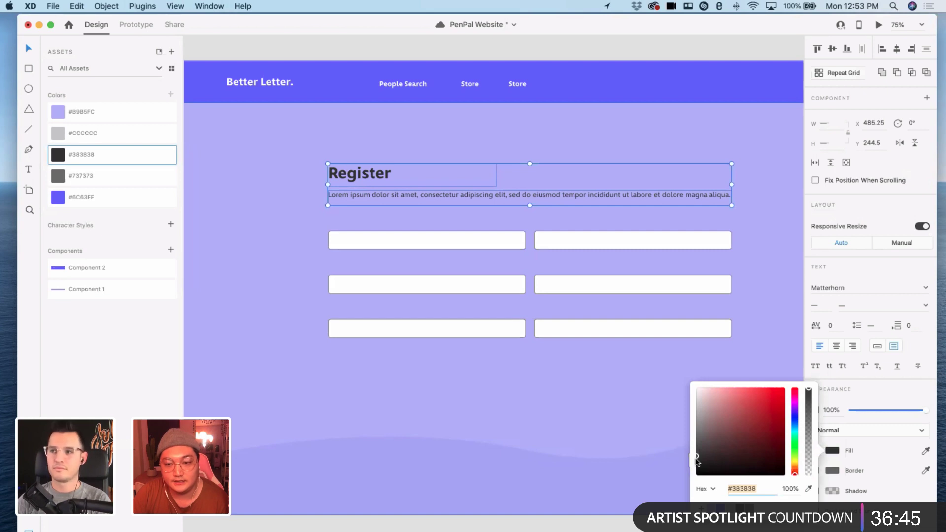
{"action": "left_click_drag", "start_coordinate": [697, 459], "coordinate": [695, 466]}
{"action": "left_click", "coordinate": [389, 196]}
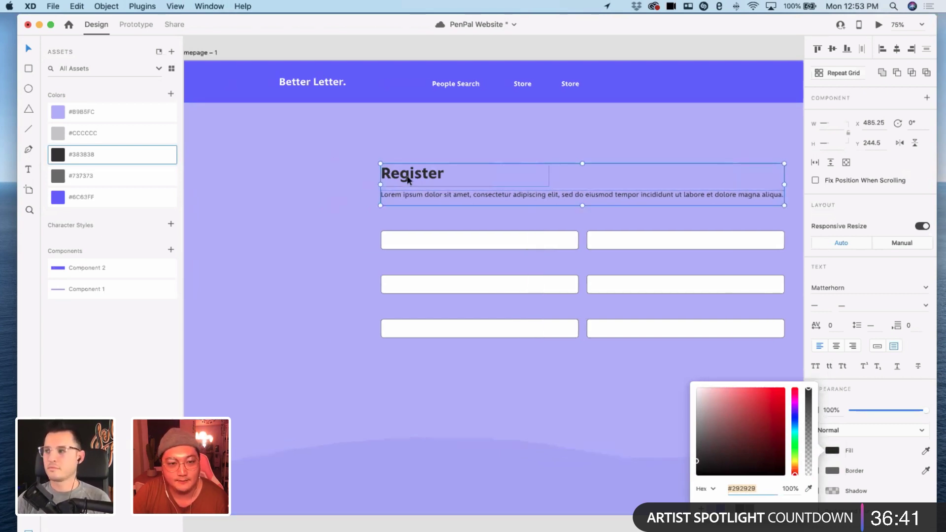
{"action": "scroll", "coordinate": [427, 226], "scroll_direction": "left", "scroll_amount": 5}
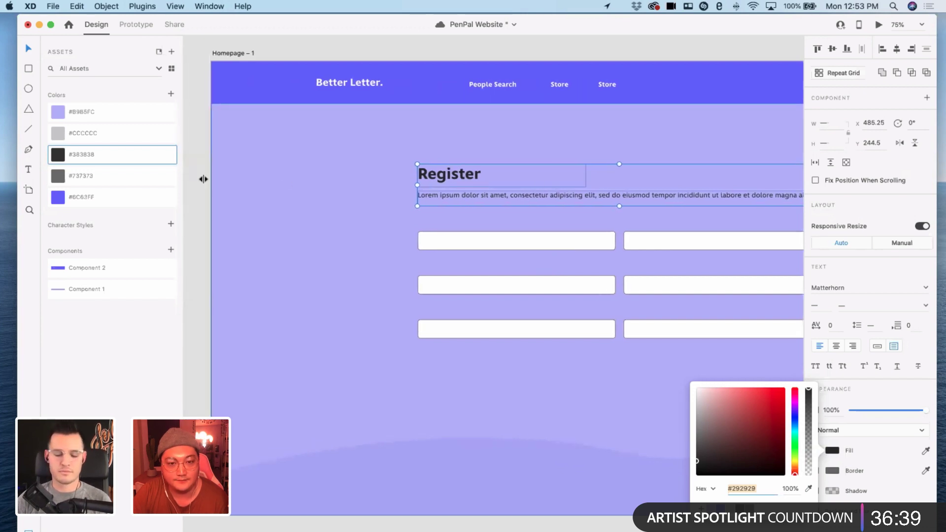
- Lighten the Register page's background rectangle to pale lavender #E9E8FF
{"action": "left_click", "coordinate": [289, 170]}
{"action": "left_click", "coordinate": [289, 170]}
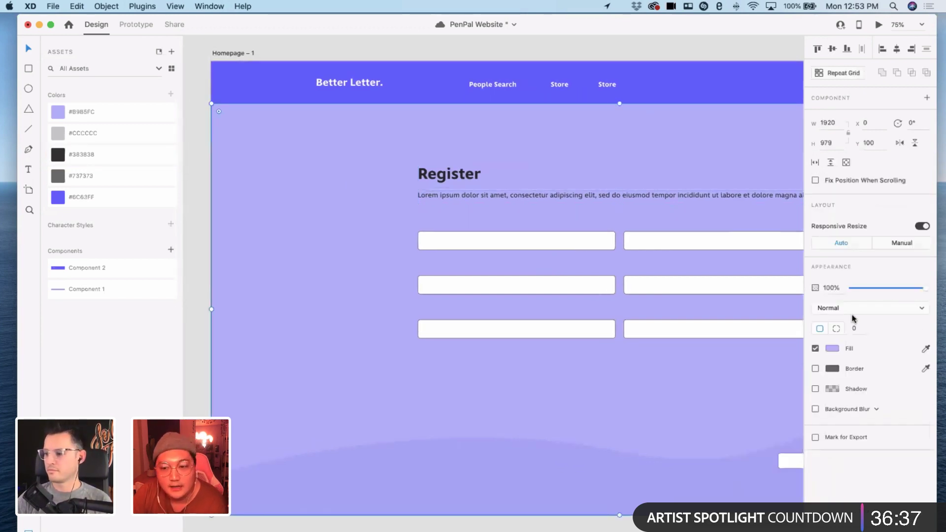
{"action": "left_click", "coordinate": [832, 349]}
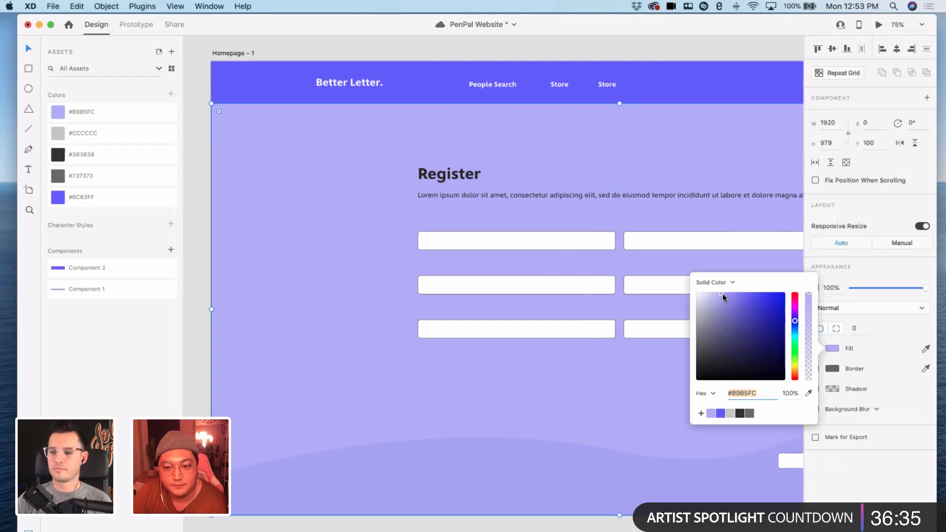
{"action": "left_click_drag", "start_coordinate": [723, 294], "coordinate": [704, 292]}
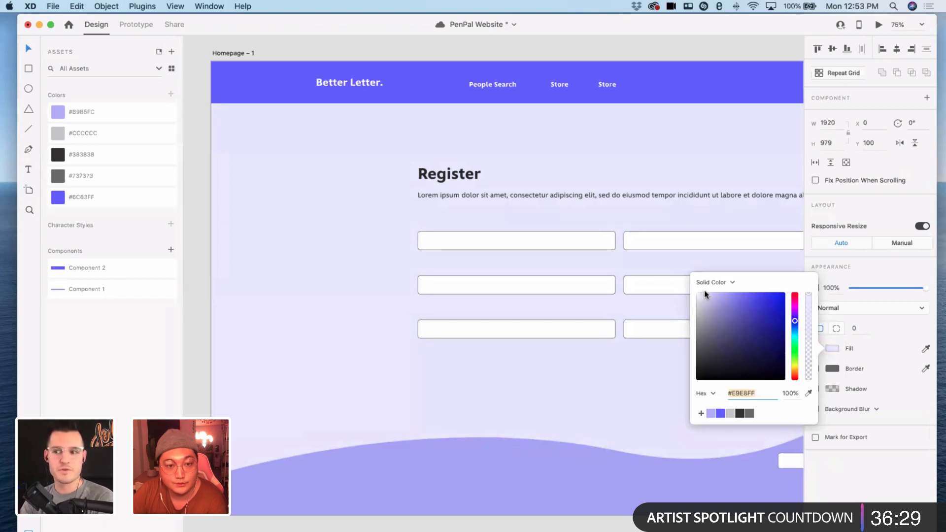
- Lighten the wave shape at the base of the Register page to #DCDAF7
{"action": "left_click", "coordinate": [433, 495]}
{"action": "left_click", "coordinate": [439, 481]}
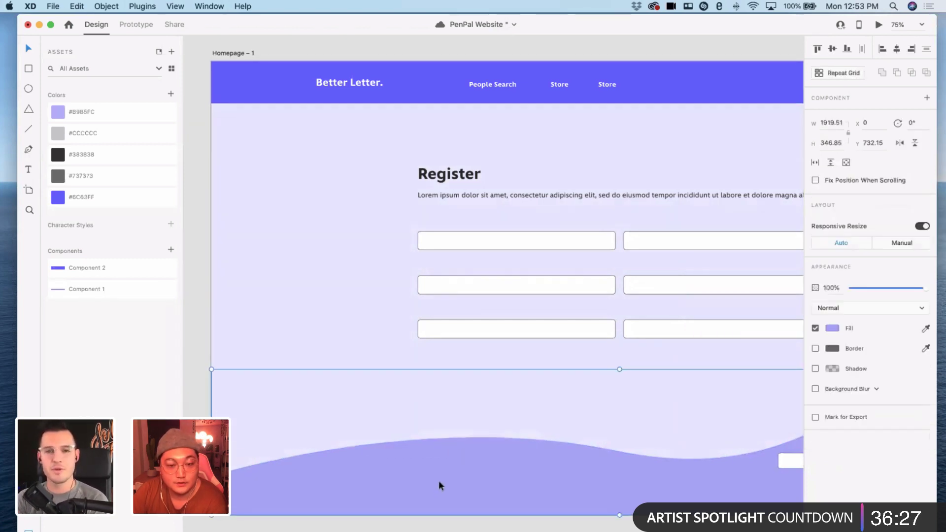
{"action": "left_click", "coordinate": [832, 328]}
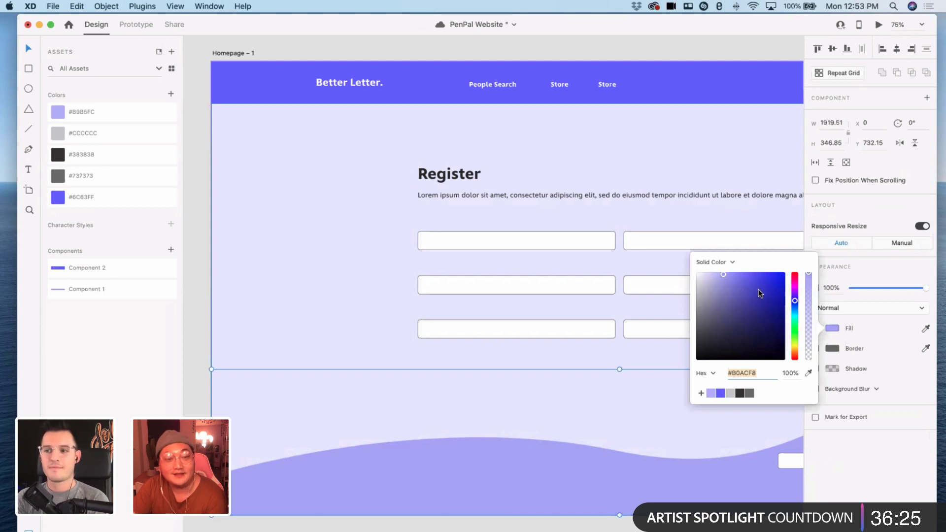
{"action": "left_click_drag", "start_coordinate": [724, 277], "coordinate": [706, 274]}
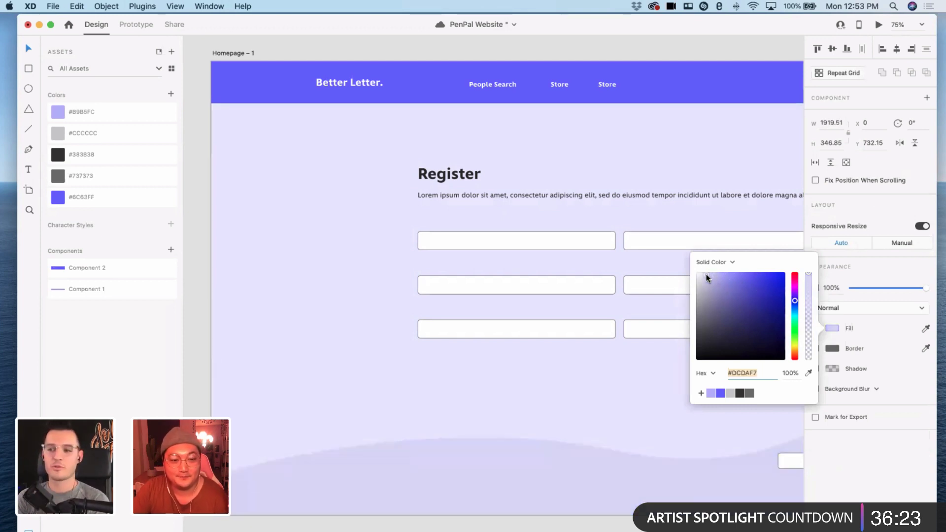
{"action": "key", "text": "Escape"}
{"action": "key", "text": "Escape"}
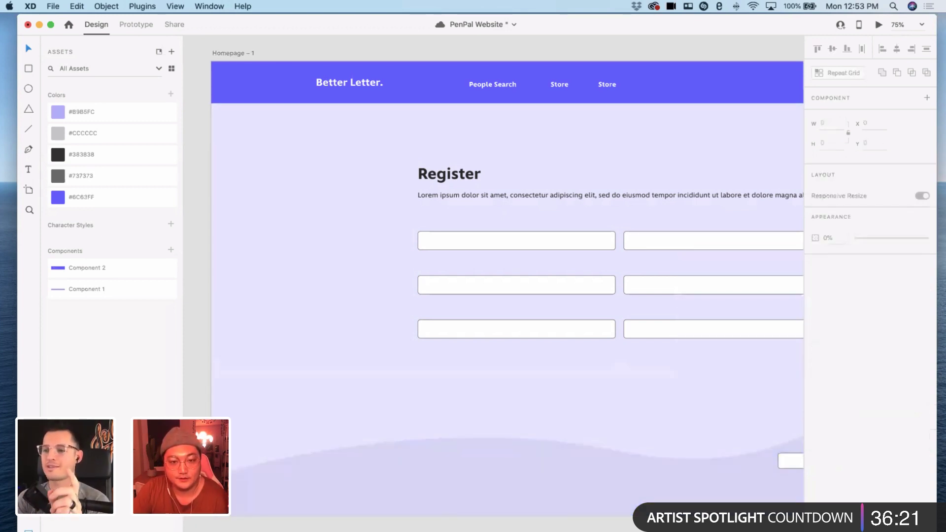
- Examine the Register form fields and compare the page's heading and colors with the Homepage sections
{"action": "scroll", "coordinate": [458, 195], "scroll_direction": "right", "scroll_amount": 3}
{"action": "left_click", "coordinate": [398, 232]}
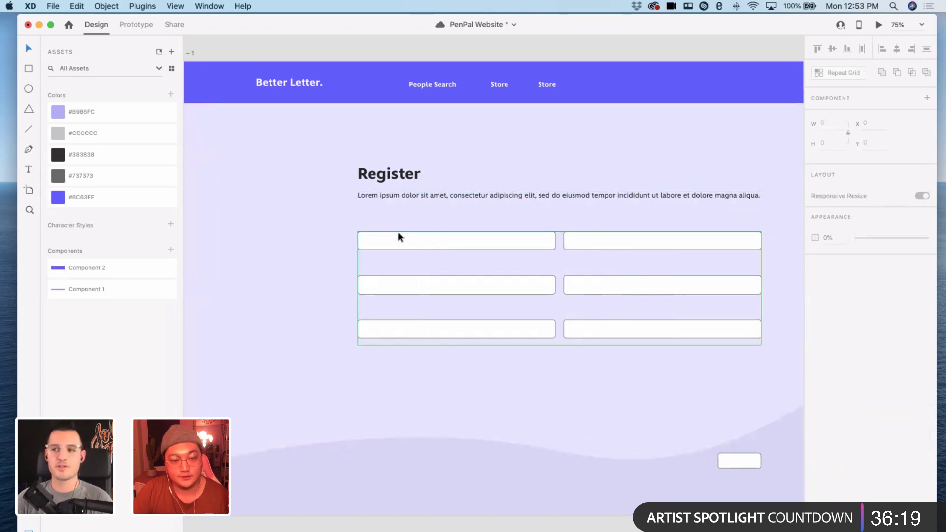
{"action": "double_click", "coordinate": [531, 241]}
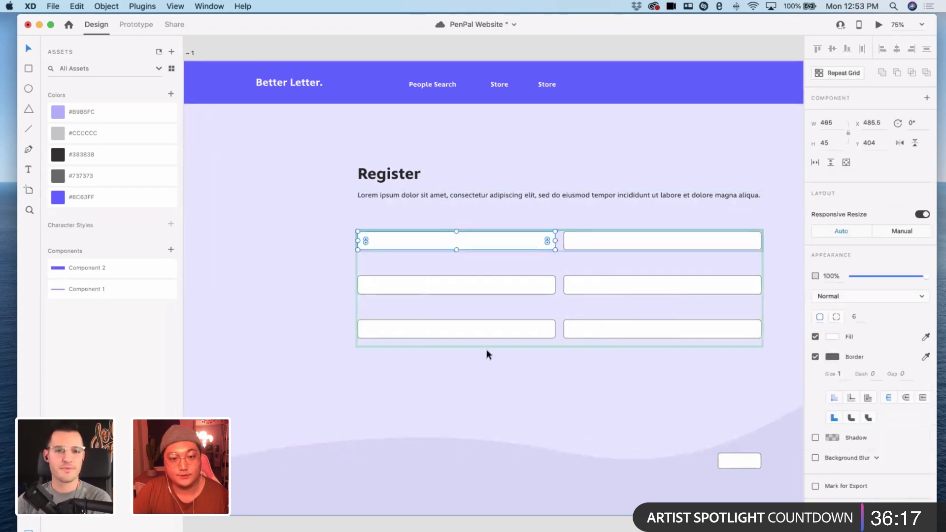
{"action": "left_click", "coordinate": [542, 365]}
{"action": "scroll", "coordinate": [537, 363], "scroll_direction": "left", "scroll_amount": 15}
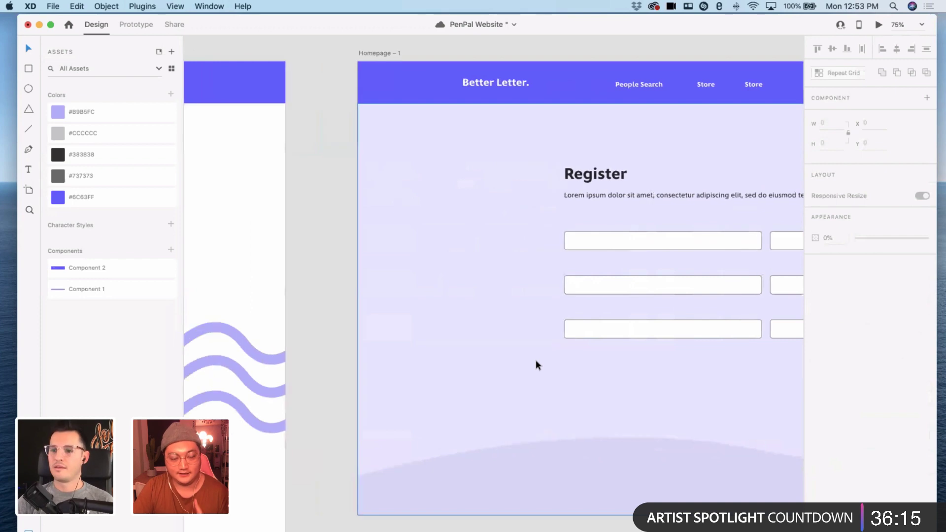
{"action": "scroll", "coordinate": [534, 357], "scroll_direction": "right", "scroll_amount": 10}
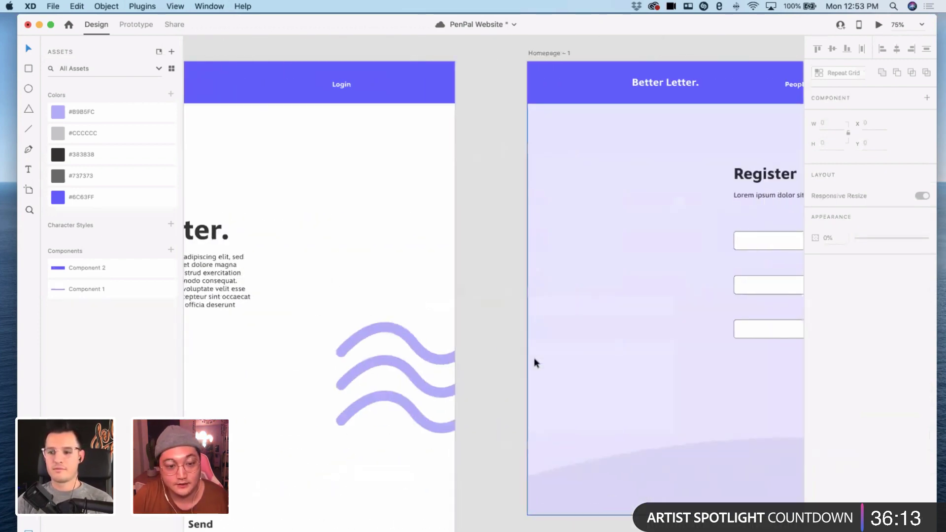
{"action": "scroll", "coordinate": [534, 356], "scroll_direction": "left", "scroll_amount": 6}
{"action": "scroll", "coordinate": [534, 362], "scroll_direction": "down", "scroll_amount": 1}
{"action": "scroll", "coordinate": [534, 364], "scroll_direction": "down", "scroll_amount": 1}
{"action": "scroll", "coordinate": [534, 363], "scroll_direction": "right", "scroll_amount": 15}
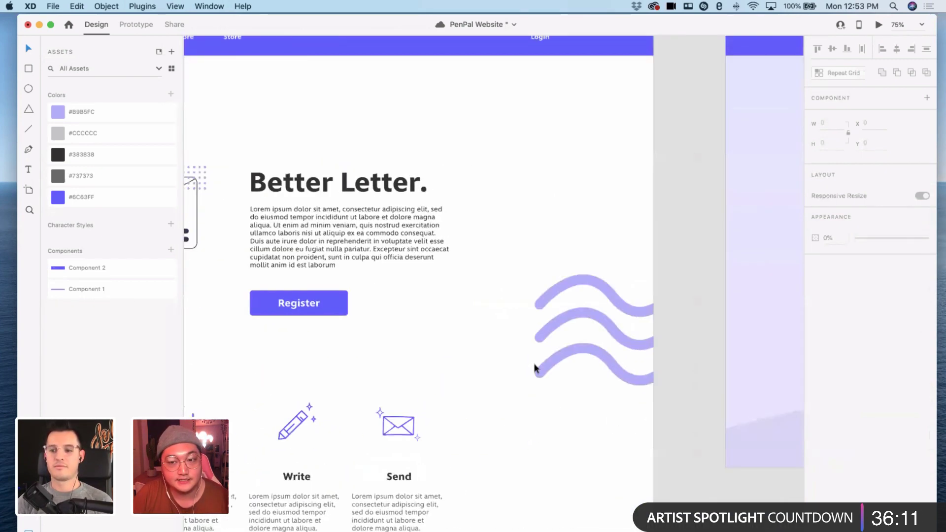
{"action": "scroll", "coordinate": [533, 365], "scroll_direction": "left", "scroll_amount": 15}
{"action": "scroll", "coordinate": [534, 366], "scroll_direction": "down", "scroll_amount": 4}
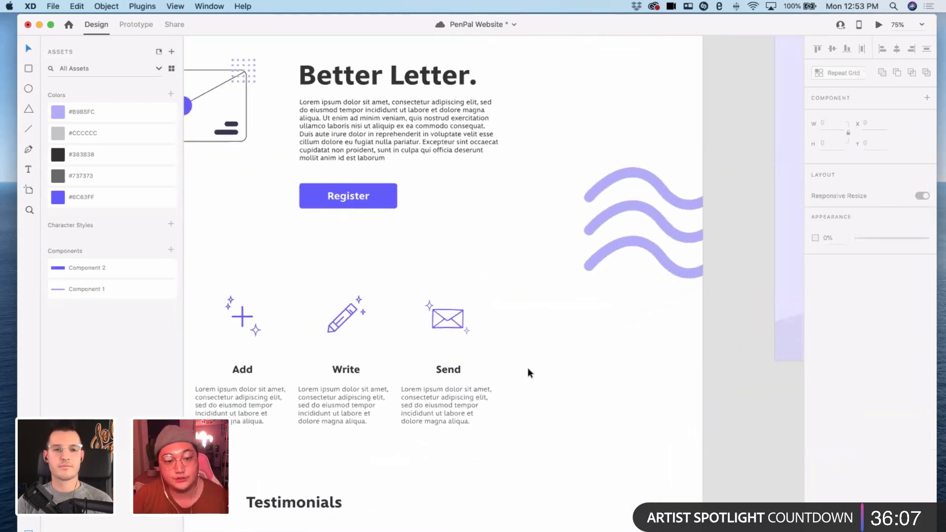
{"action": "scroll", "coordinate": [413, 364], "scroll_direction": "left", "scroll_amount": 6}
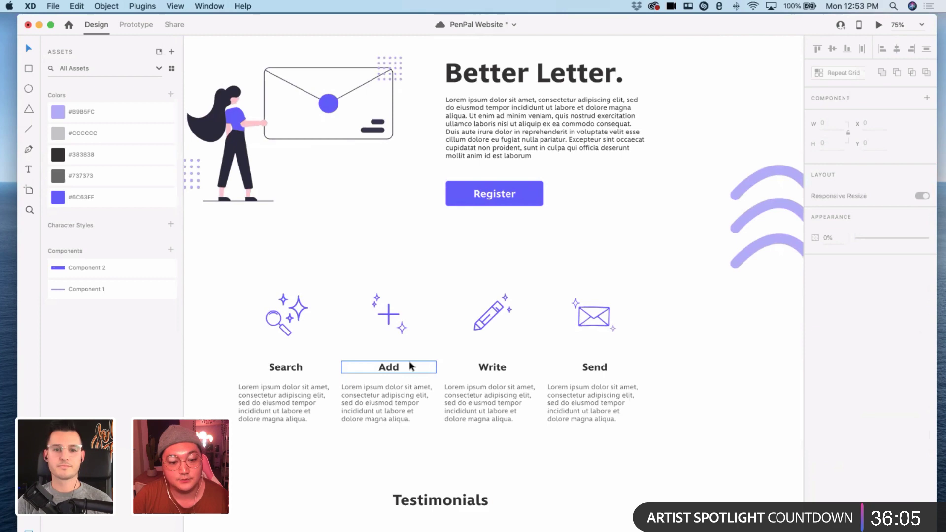
{"action": "scroll", "coordinate": [409, 361], "scroll_direction": "down", "scroll_amount": 3}
{"action": "scroll", "coordinate": [409, 361], "scroll_direction": "right", "scroll_amount": 20}
{"action": "scroll", "coordinate": [409, 362], "scroll_direction": "up", "scroll_amount": 2}
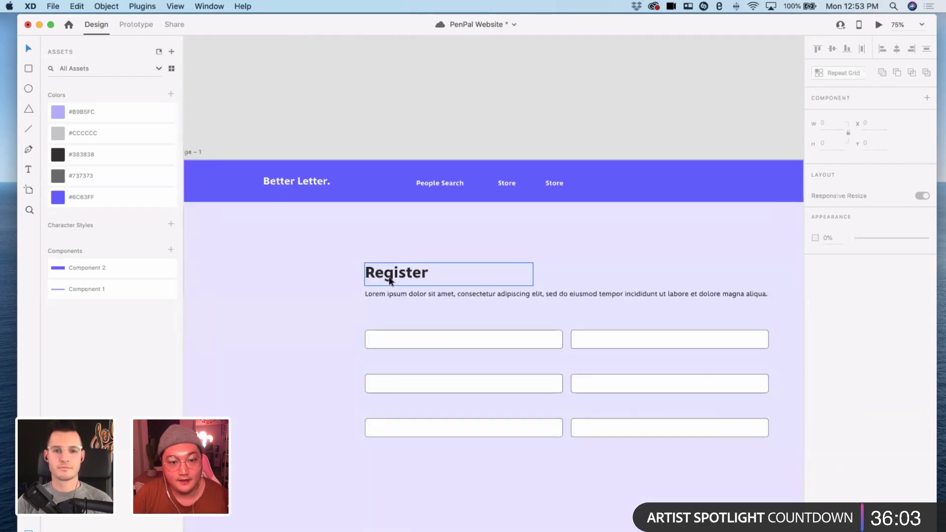
{"action": "left_click", "coordinate": [390, 281]}
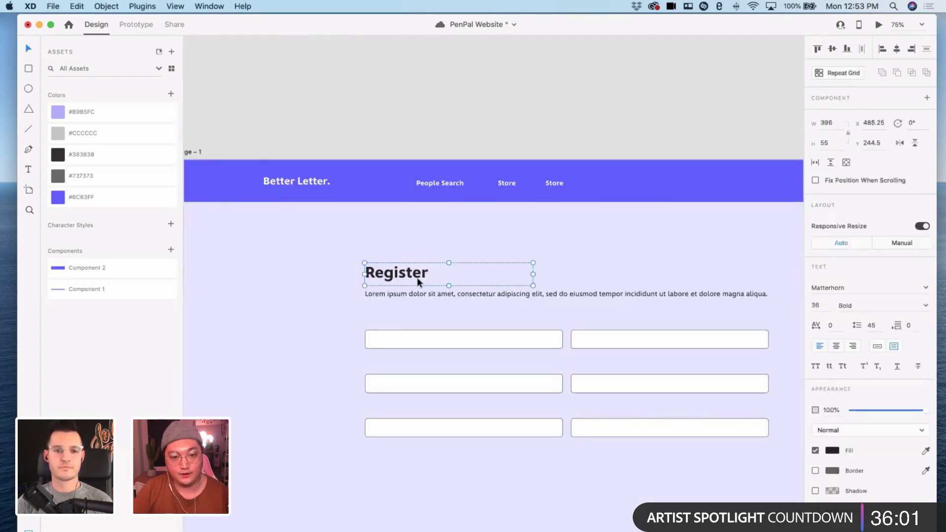
- Move the People Search sketch away from the Homepage sketch, and place the sketch containing the Register field list above the Register page
{"action": "scroll", "coordinate": [411, 279], "scroll_direction": "left", "scroll_amount": 15}
{"action": "key", "text": "super+minus"}
{"action": "key", "text": "super+minus"}
{"action": "scroll", "coordinate": [411, 279], "scroll_direction": "left", "scroll_amount": 12}
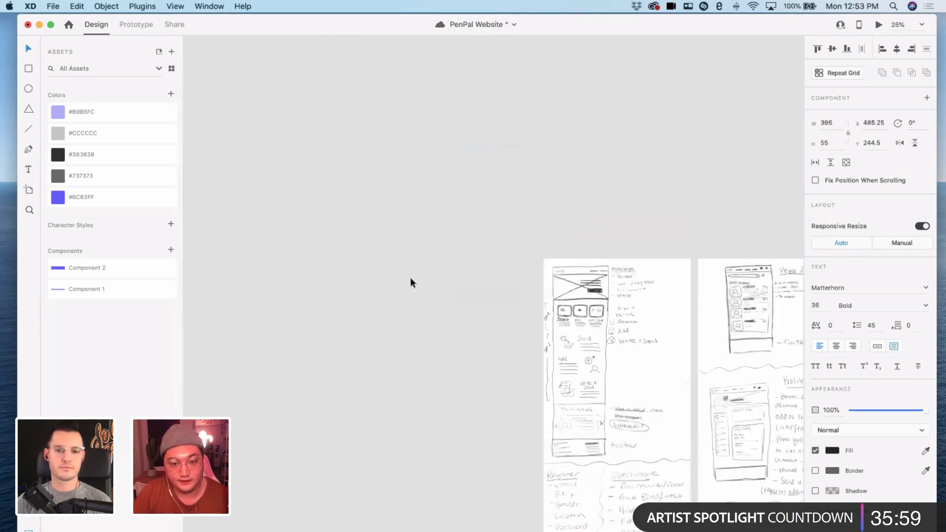
{"action": "scroll", "coordinate": [410, 277], "scroll_direction": "right", "scroll_amount": 5}
{"action": "scroll", "coordinate": [410, 277], "scroll_direction": "down", "scroll_amount": 3}
{"action": "left_click", "coordinate": [412, 279]}
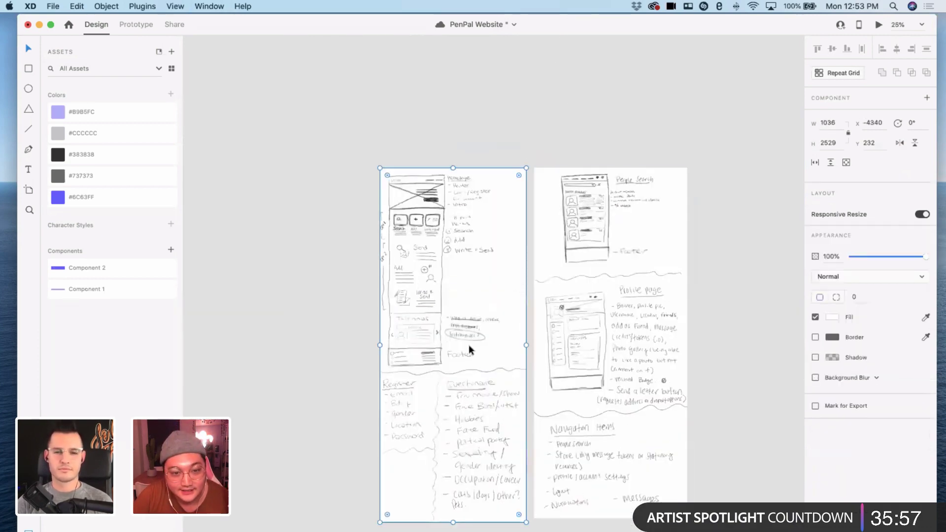
{"action": "scroll", "coordinate": [471, 350], "scroll_direction": "right", "scroll_amount": 3}
{"action": "mouse_move", "coordinate": [486, 350]}
{"action": "left_mouse_down"}
{"action": "mouse_move", "coordinate": [759, 348]}
{"action": "mouse_move", "coordinate": [464, 346]}
{"action": "left_mouse_up"}
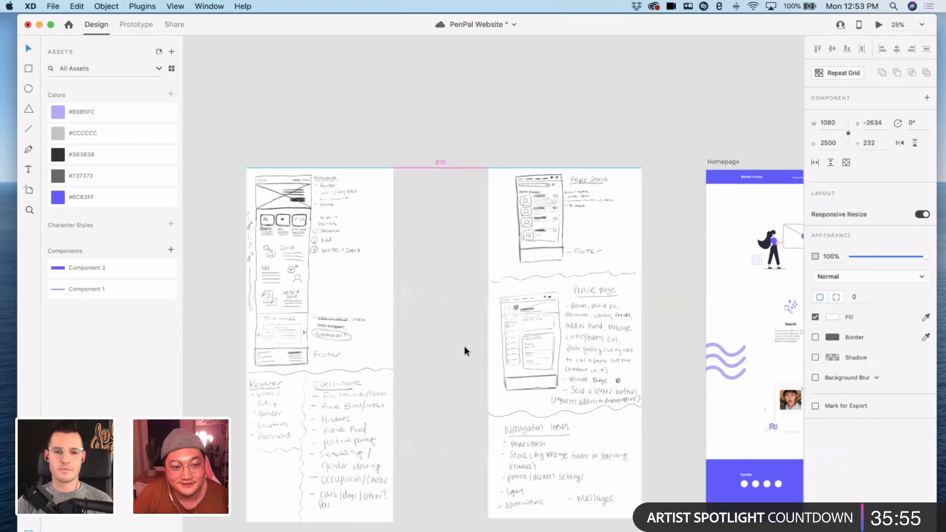
{"action": "mouse_move", "coordinate": [310, 334]}
{"action": "left_mouse_down"}
{"action": "mouse_move", "coordinate": [759, 313]}
{"action": "mouse_move", "coordinate": [528, 313]}
{"action": "mouse_move", "coordinate": [417, 301]}
{"action": "mouse_move", "coordinate": [741, 285]}
{"action": "mouse_move", "coordinate": [672, 324]}
{"action": "mouse_move", "coordinate": [607, 183]}
{"action": "mouse_move", "coordinate": [640, 184]}
{"action": "mouse_move", "coordinate": [649, 167]}
{"action": "left_mouse_up"}
{"action": "scroll", "coordinate": [741, 236], "scroll_direction": "down", "scroll_amount": 3}
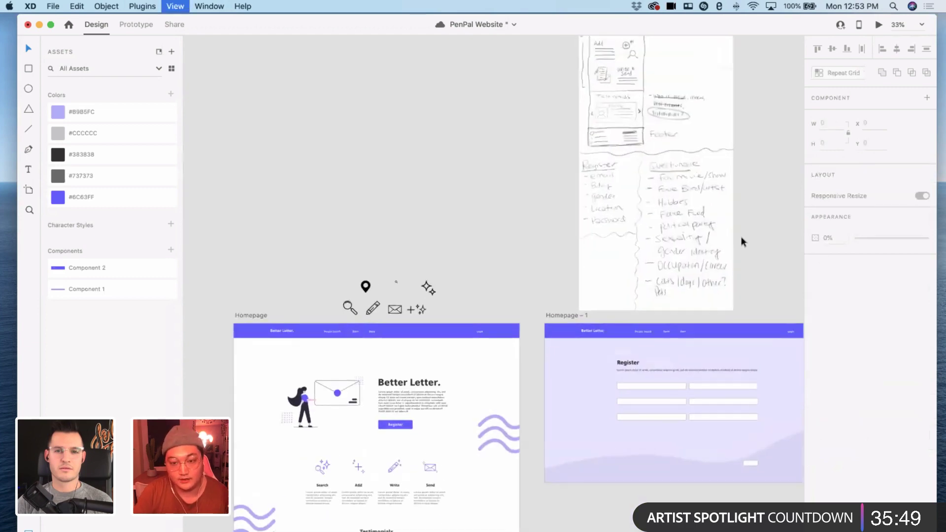
- Review the Register field list in the sketch against the input fields on the Register page
{"action": "key", "text": "super+equal"}
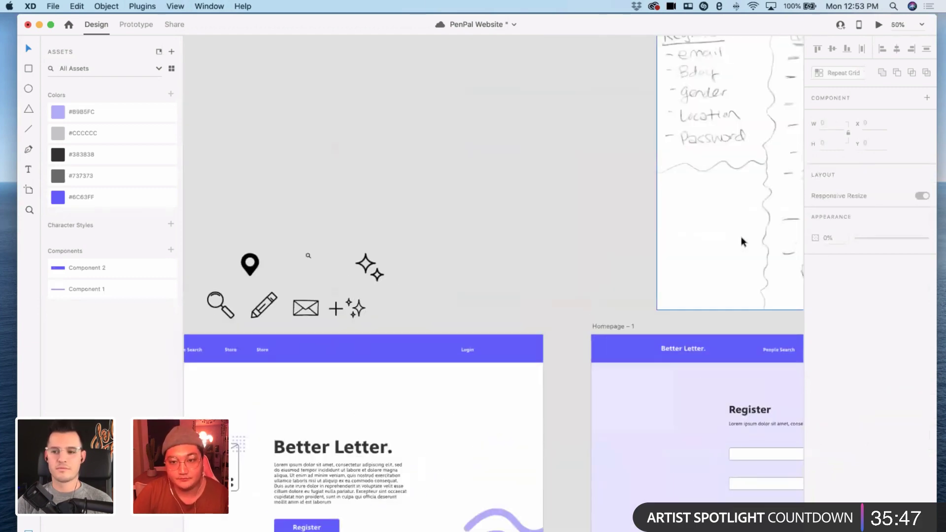
{"action": "scroll", "coordinate": [742, 236], "scroll_direction": "right", "scroll_amount": 10}
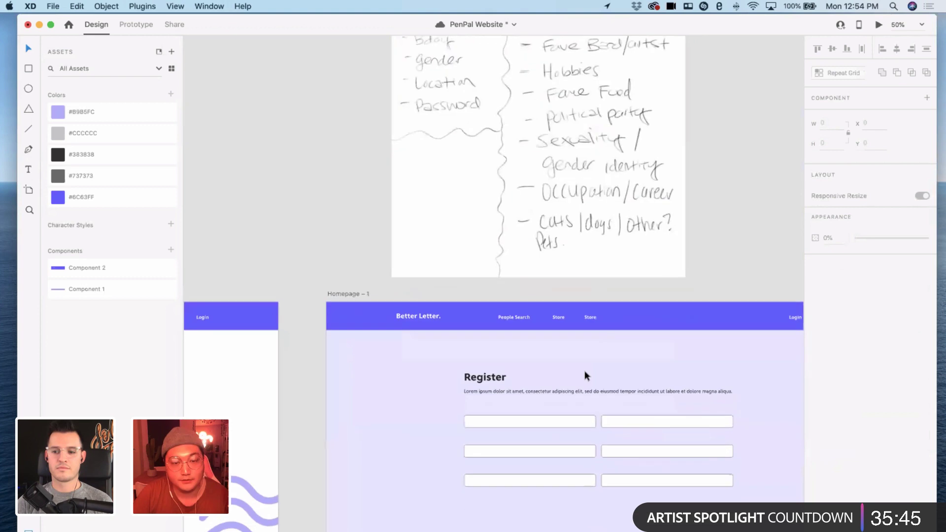
{"action": "scroll", "coordinate": [586, 373], "scroll_direction": "up", "scroll_amount": 3}
{"action": "scroll", "coordinate": [596, 345], "scroll_direction": "down", "scroll_amount": 4}
{"action": "key", "text": "super+equal"}
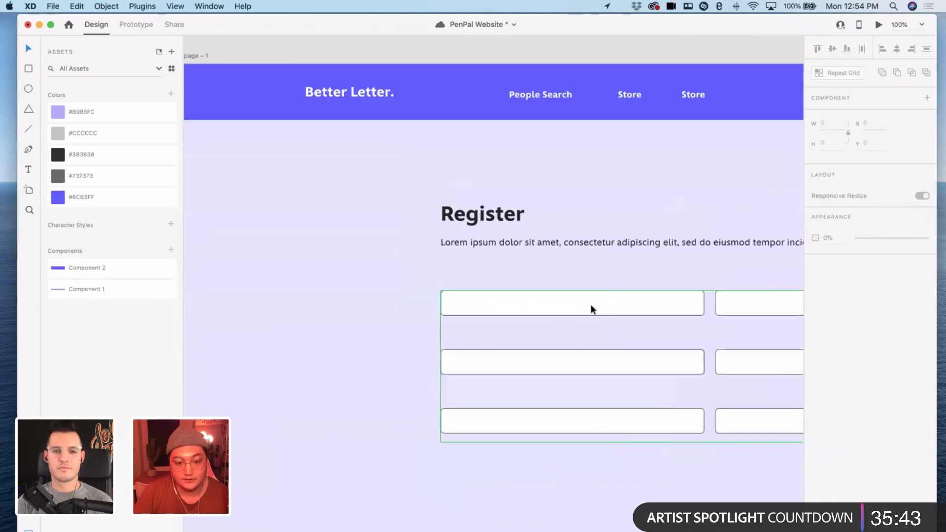
- Lighten the border of the first-column input fields in the Register form to a light gray
{"action": "left_click", "coordinate": [593, 309]}
{"action": "double_click", "coordinate": [593, 309]}
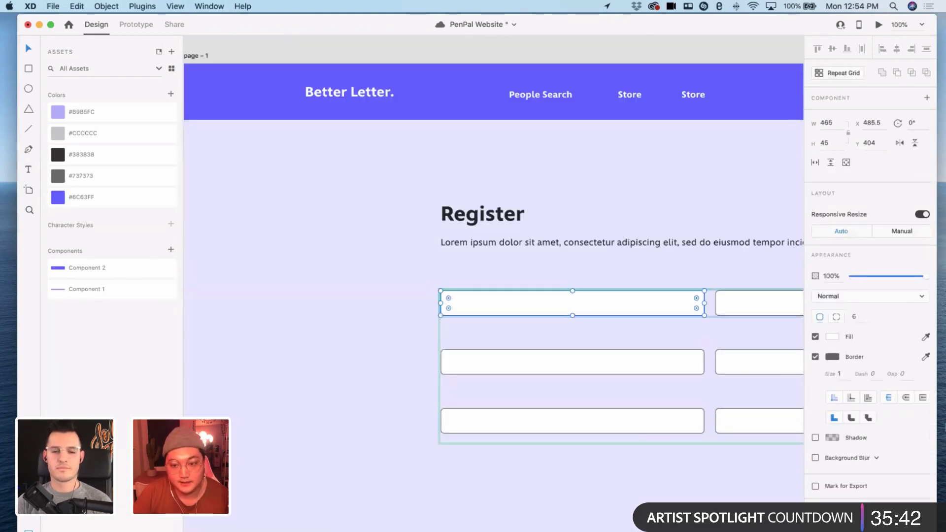
{"action": "left_click", "coordinate": [832, 357]}
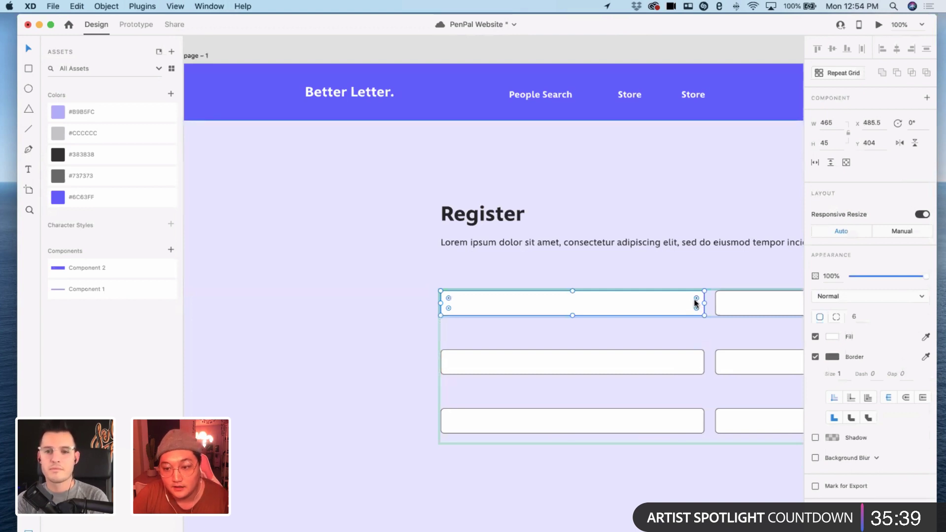
{"action": "left_click", "coordinate": [695, 308]}
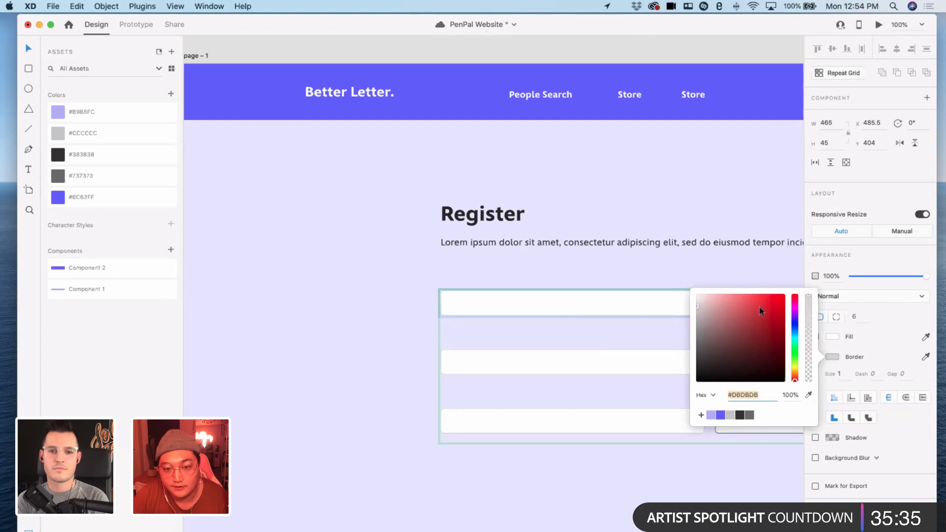
{"action": "key", "text": "Escape"}
- Give the second-column input fields in the Register form a matching light gray border
{"action": "left_click", "coordinate": [753, 291]}
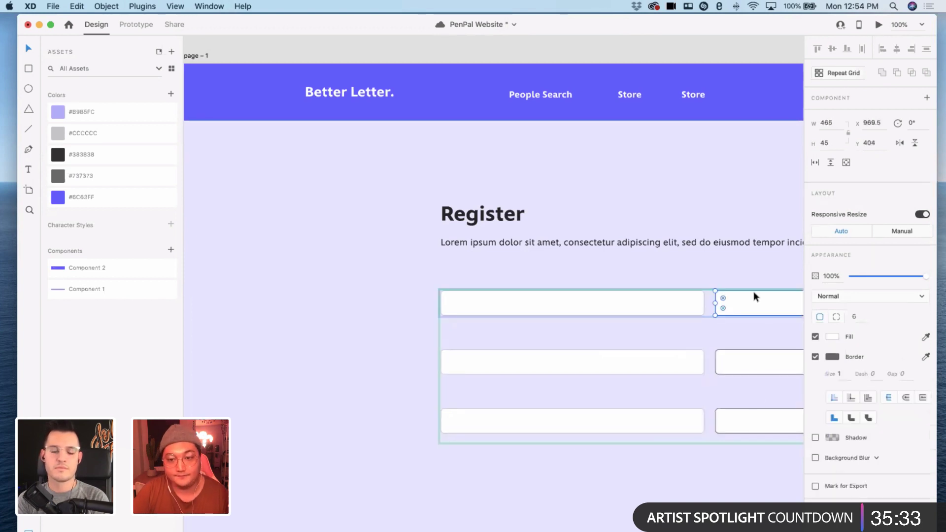
{"action": "left_click", "coordinate": [797, 318]}
{"action": "key", "text": "Return"}
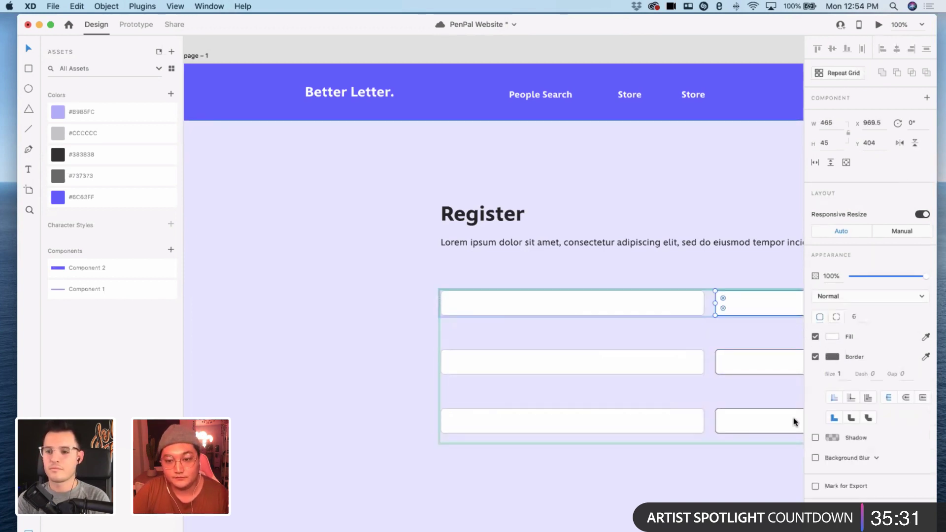
{"action": "left_click", "coordinate": [832, 357]}
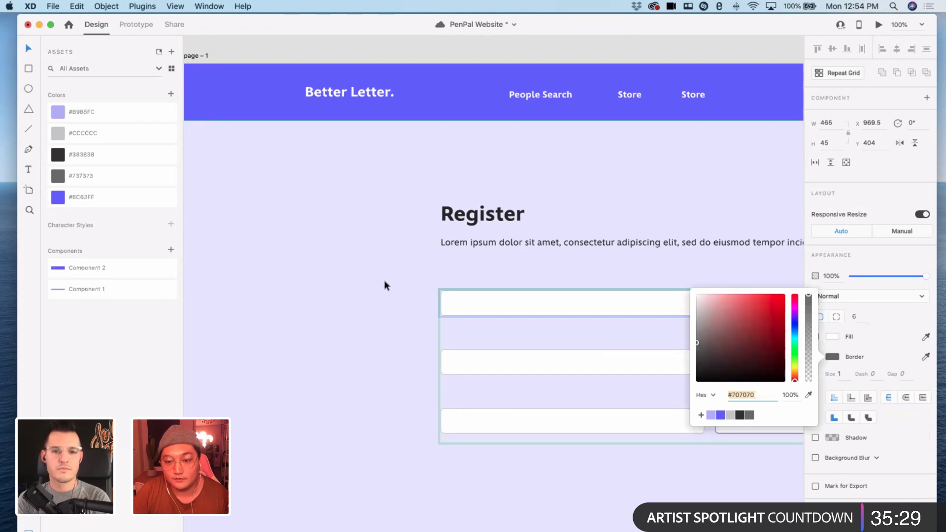
{"action": "left_click", "coordinate": [393, 160]}
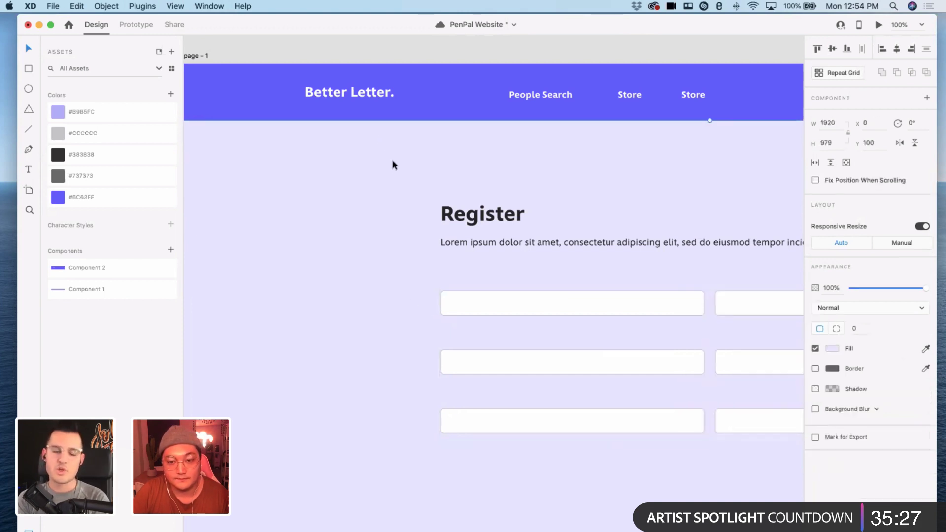
- Paste a copy of the Lorem ipsum intro line into the repeating form row over the first input field
{"action": "scroll", "coordinate": [394, 164], "scroll_direction": "right", "scroll_amount": 2}
{"action": "key", "text": "super+="}
{"action": "left_click", "coordinate": [405, 195]}
{"action": "scroll", "coordinate": [404, 217], "scroll_direction": "down", "scroll_amount": 1}
{"action": "left_click", "coordinate": [404, 225]}
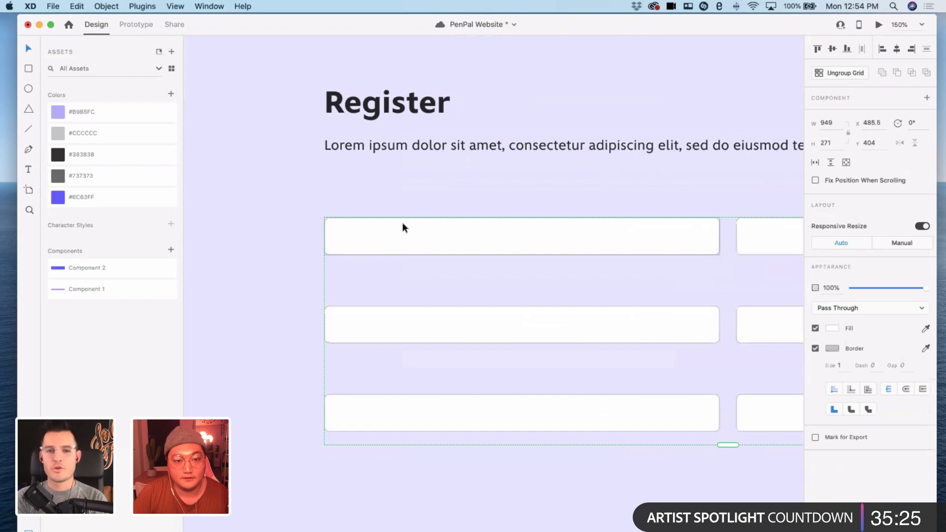
{"action": "key", "text": "super+z"}
{"action": "left_click_drag", "start_coordinate": [400, 244], "coordinate": [399, 240]}
{"action": "key", "text": "super+x"}
{"action": "left_click", "coordinate": [398, 239]}
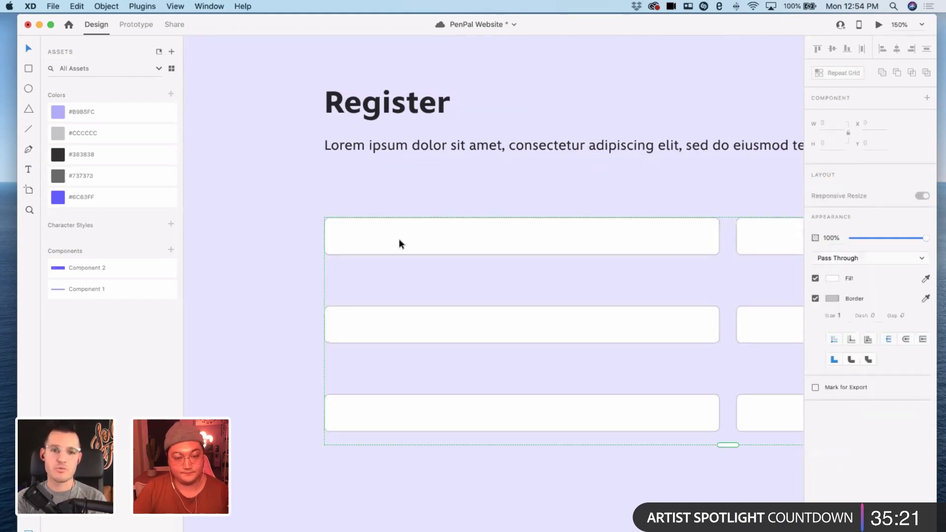
{"action": "double_click", "coordinate": [398, 239]}
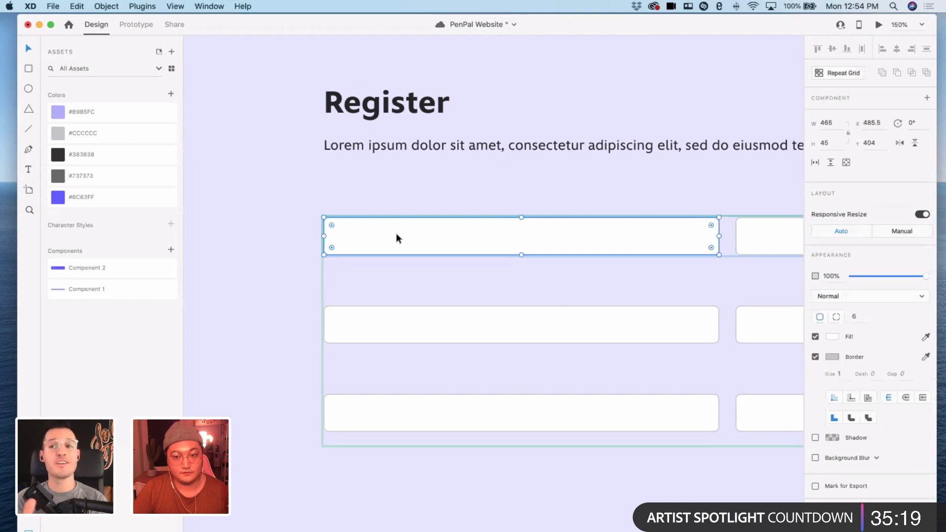
{"action": "scroll", "coordinate": [397, 240], "scroll_direction": "right", "scroll_amount": 3}
{"action": "key", "text": "super+v"}
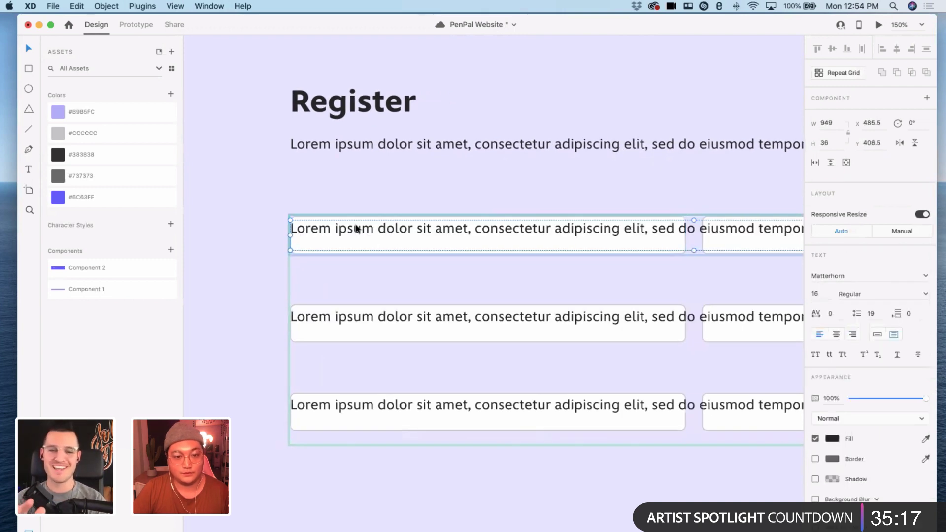
- Shift the first-column input field below the pasted text, and align the text with the field's starting edge
{"action": "left_click_drag", "start_coordinate": [353, 229], "coordinate": [361, 222]}
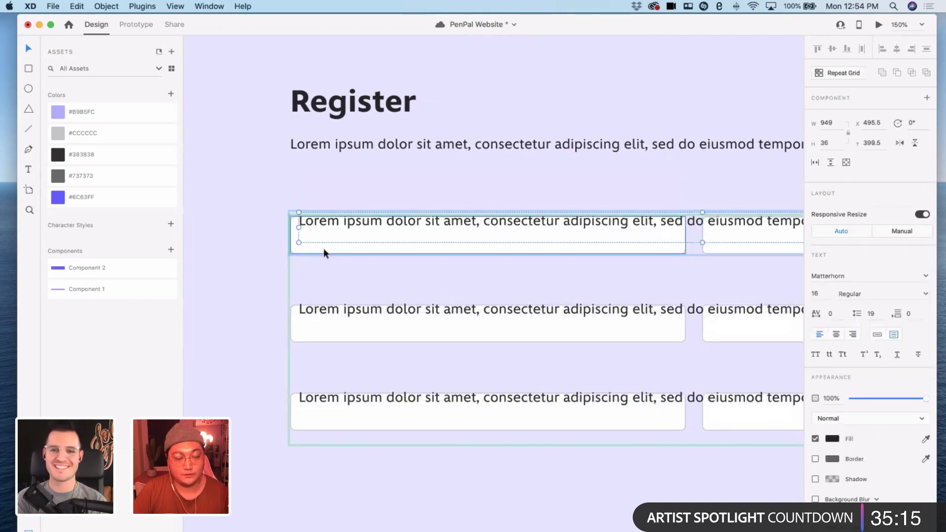
{"action": "mouse_move", "coordinate": [323, 249]}
{"action": "left_mouse_down"}
{"action": "mouse_move", "coordinate": [325, 272]}
{"action": "mouse_move", "coordinate": [318, 265]}
{"action": "left_mouse_up"}
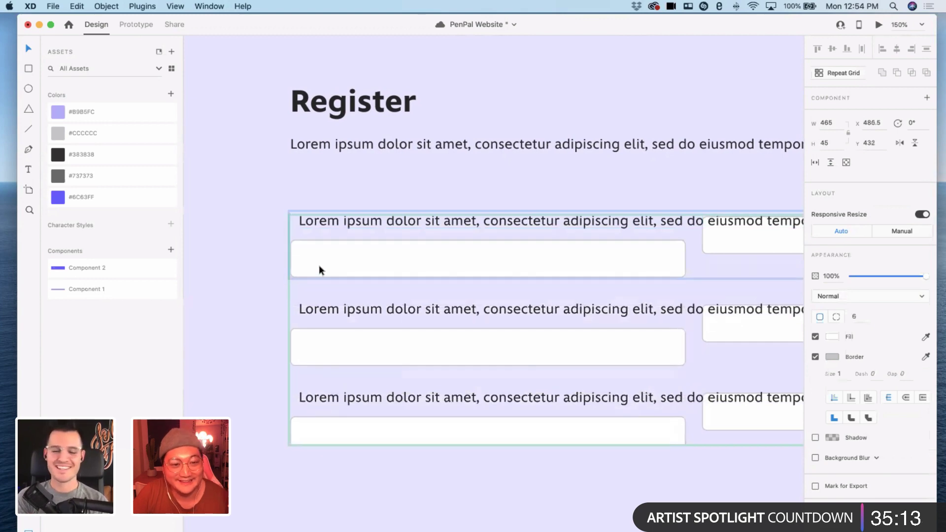
{"action": "left_click_drag", "start_coordinate": [321, 232], "coordinate": [292, 229]}
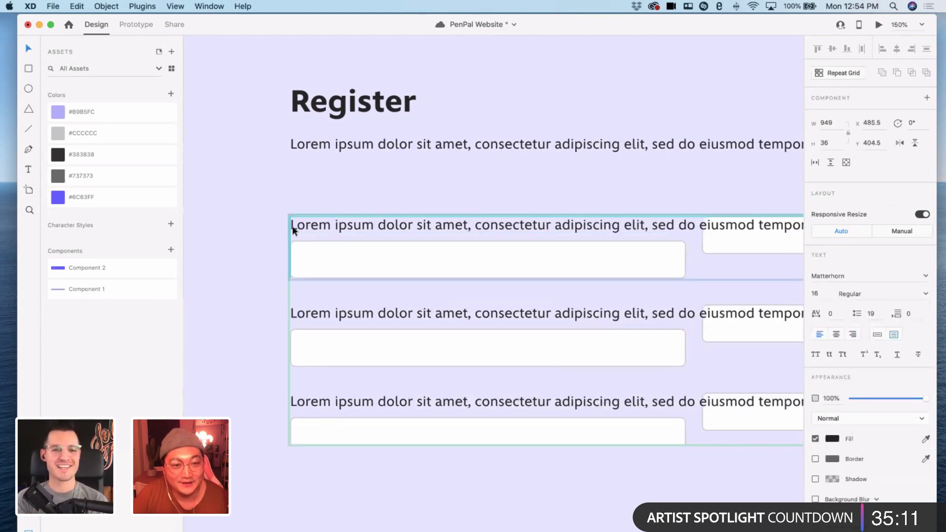
- Show the Register artboard's layout grid and lower the column color's opacity to 5%
{"action": "left_click", "coordinate": [254, 219]}
{"action": "key", "text": "super+minus"}
{"action": "key", "text": "super+minus"}
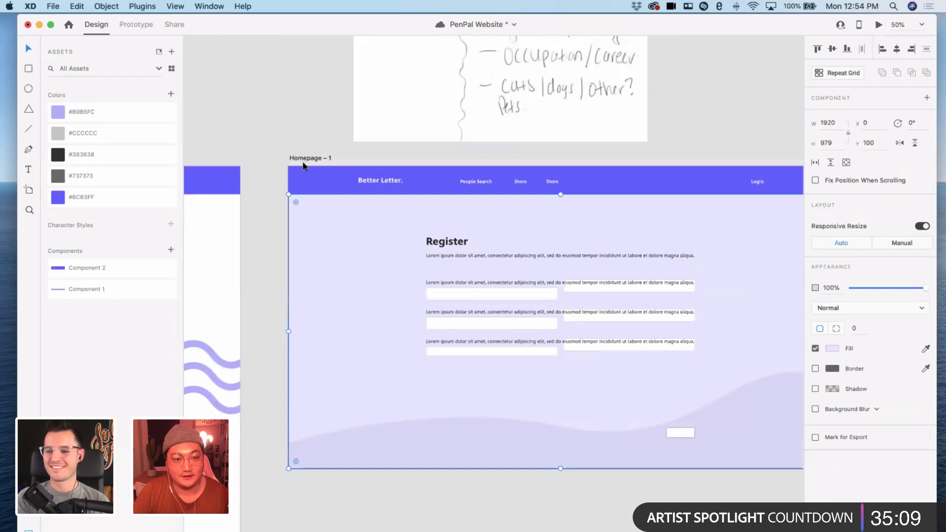
{"action": "left_click", "coordinate": [303, 158]}
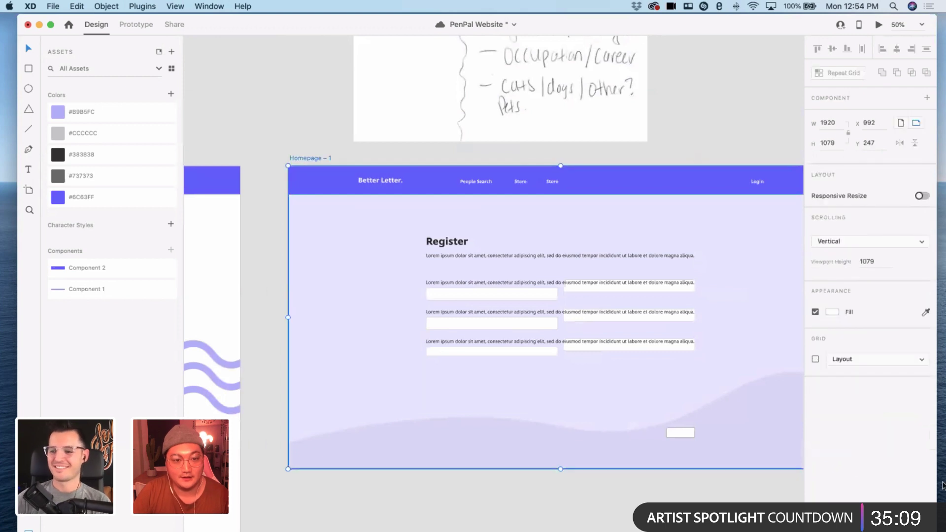
{"action": "left_click", "coordinate": [815, 359]}
{"action": "left_click", "coordinate": [819, 381]}
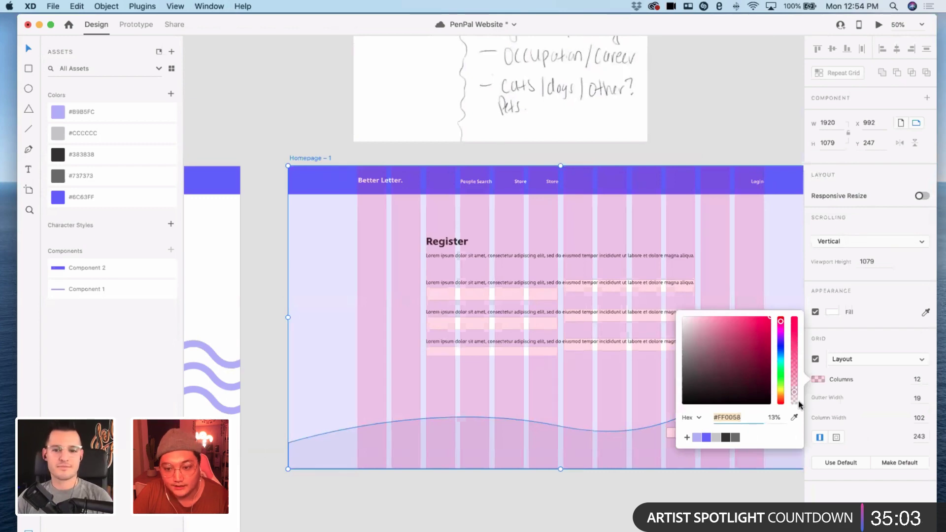
{"action": "left_click_drag", "start_coordinate": [794, 397], "coordinate": [795, 401]}
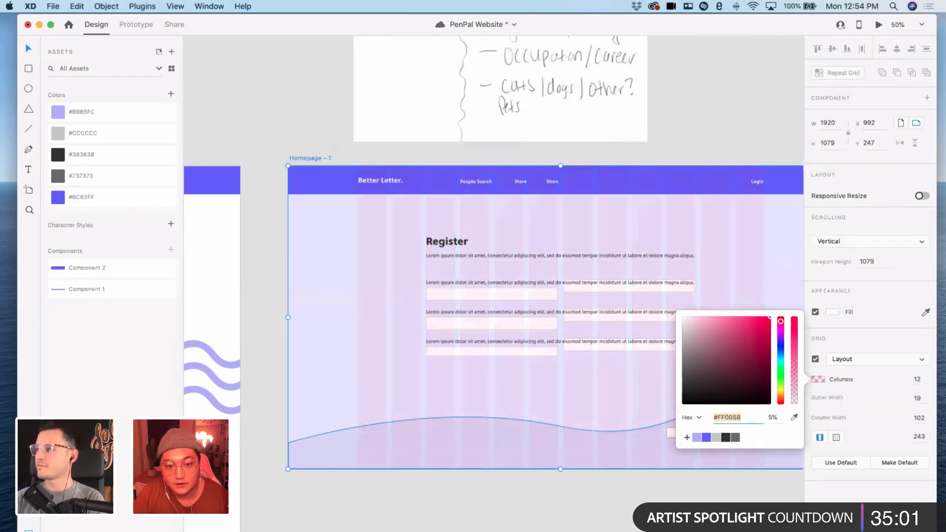
{"action": "left_click", "coordinate": [413, 360]}
- Lock the Register page's background rectangle
{"action": "key", "text": "super+1"}
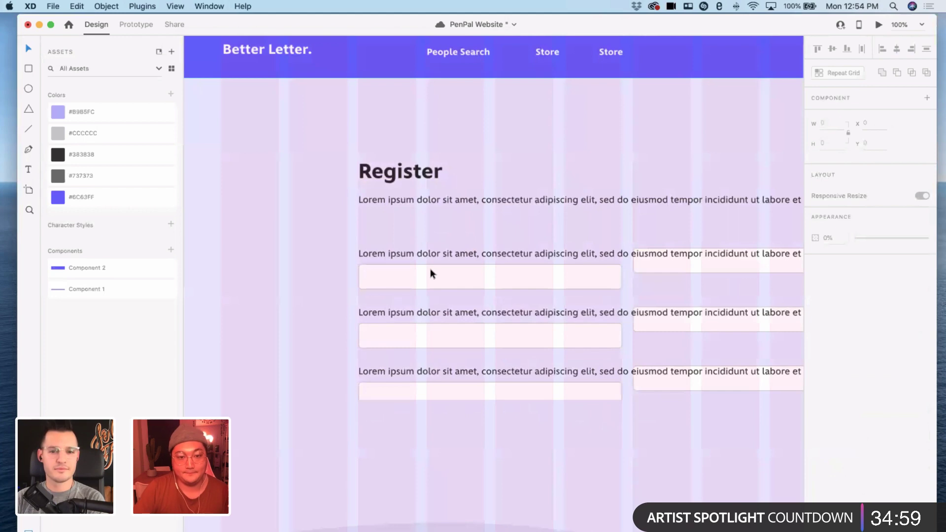
{"action": "key", "text": "super+equal"}
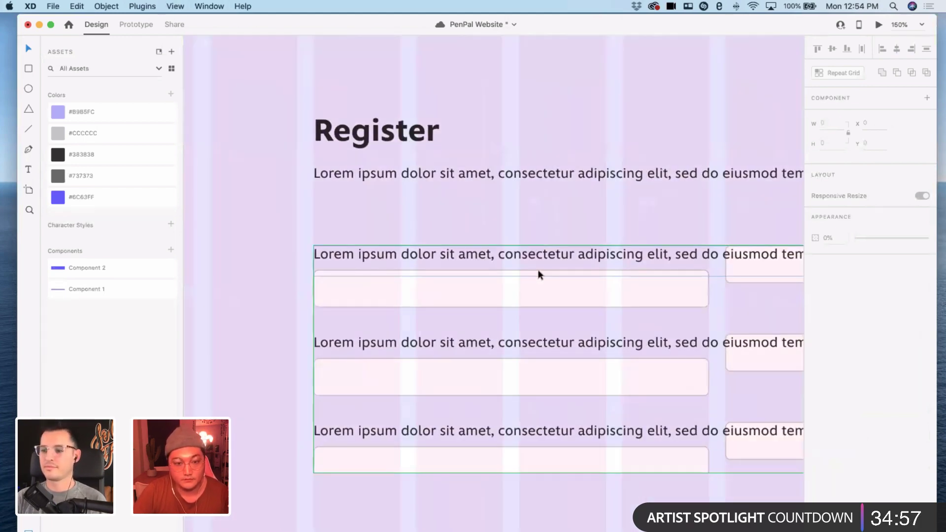
{"action": "left_click", "coordinate": [537, 271]}
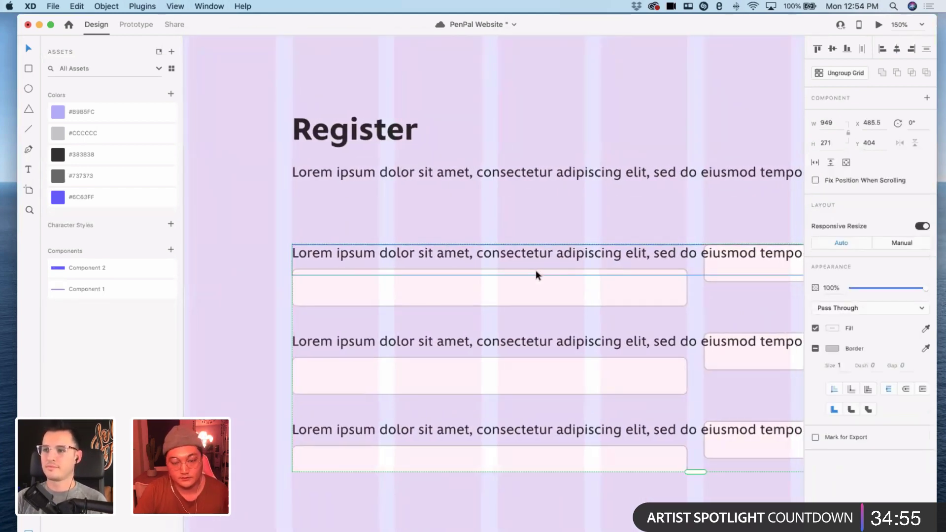
{"action": "key", "text": "super+minus"}
{"action": "left_click", "coordinate": [292, 291]}
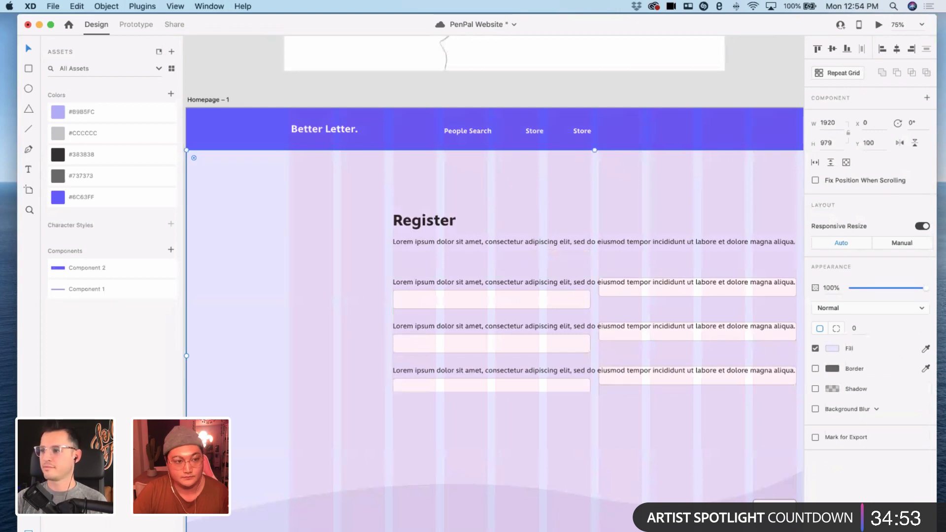
{"action": "key", "text": "super+y"}
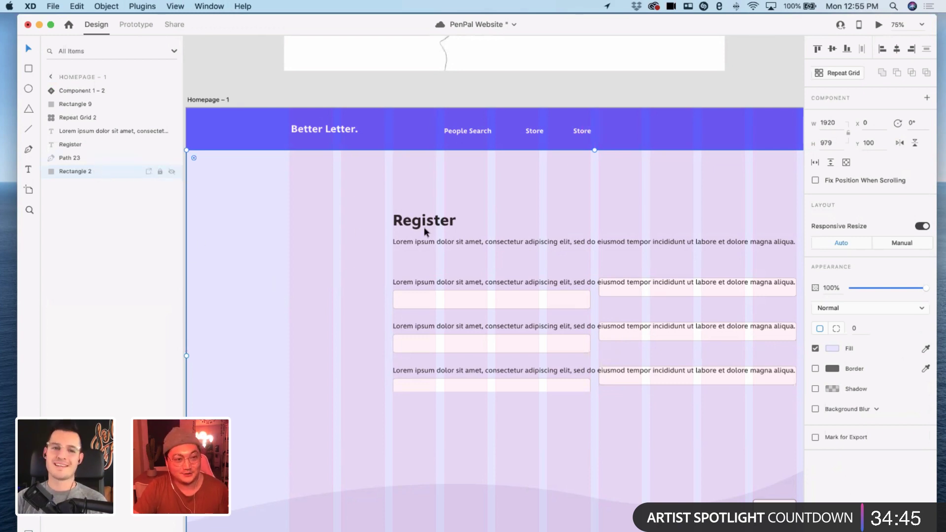
{"action": "key", "text": "super+l"}
{"action": "scroll", "coordinate": [377, 267], "scroll_direction": "left", "scroll_amount": 2}
- Ungroup the repeat grid that holds the Register form's text lines and input fields
{"action": "scroll", "coordinate": [378, 268], "scroll_direction": "right", "scroll_amount": 3}
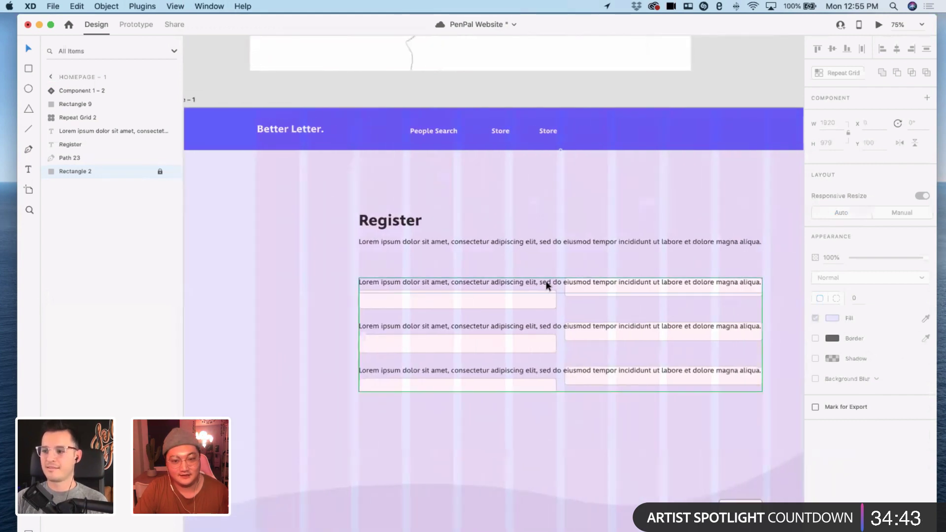
{"action": "left_click", "coordinate": [547, 286]}
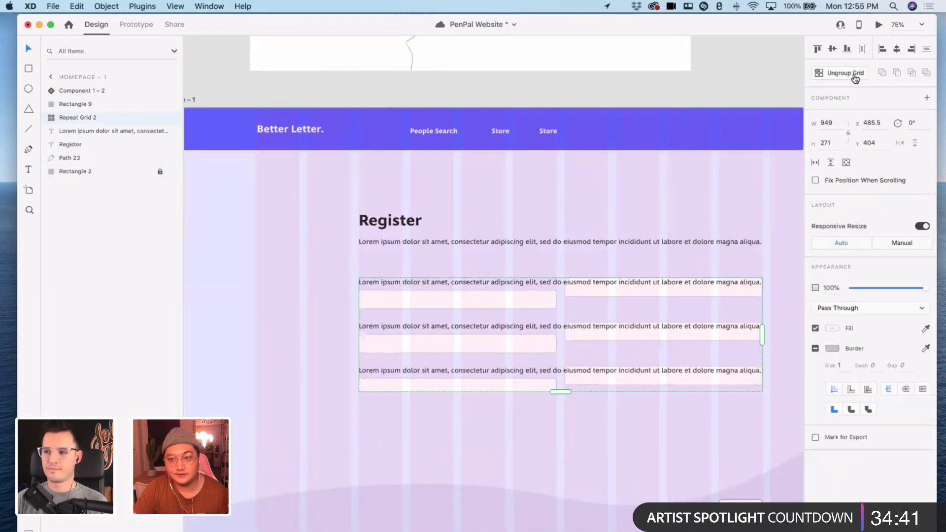
{"action": "left_click", "coordinate": [855, 73]}
{"action": "left_click", "coordinate": [655, 415]}
{"action": "left_click_drag", "start_coordinate": [736, 427], "coordinate": [685, 280]}
{"action": "key", "text": "Delete"}
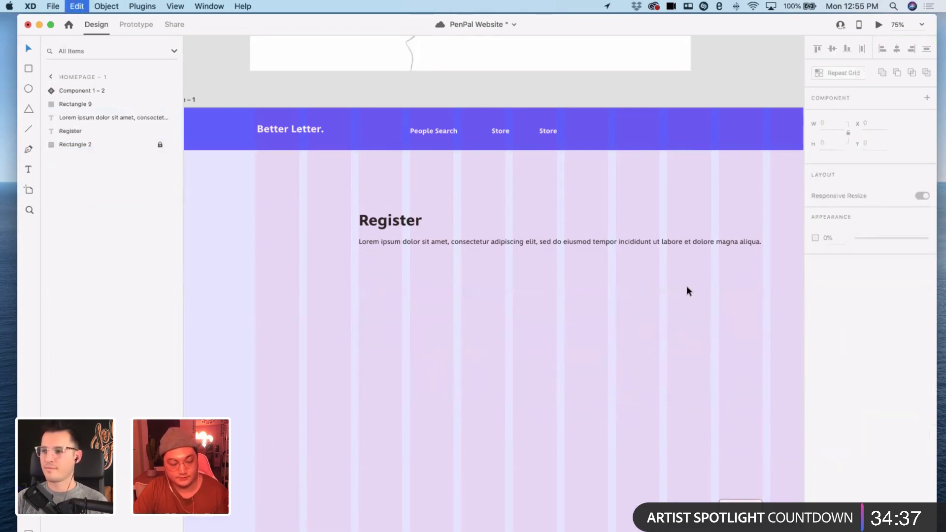
{"action": "key", "text": "super+z"}
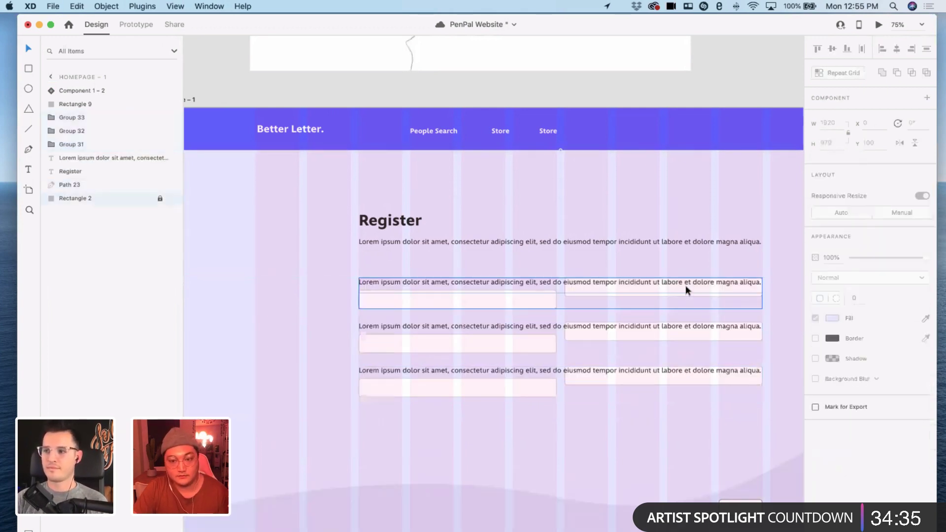
- Delete the second-column input field from the first form row
{"action": "double_click", "coordinate": [685, 285]}
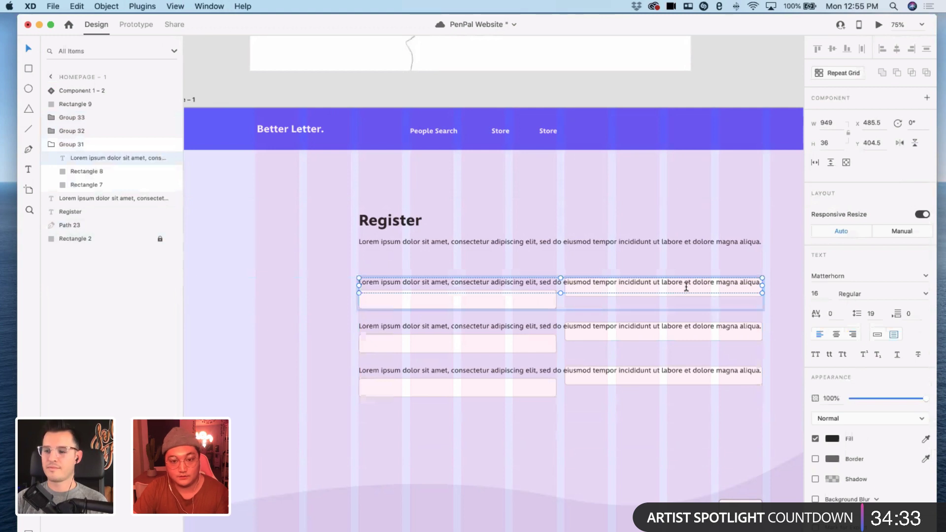
{"action": "double_click", "coordinate": [687, 286]}
{"action": "key", "text": "Escape"}
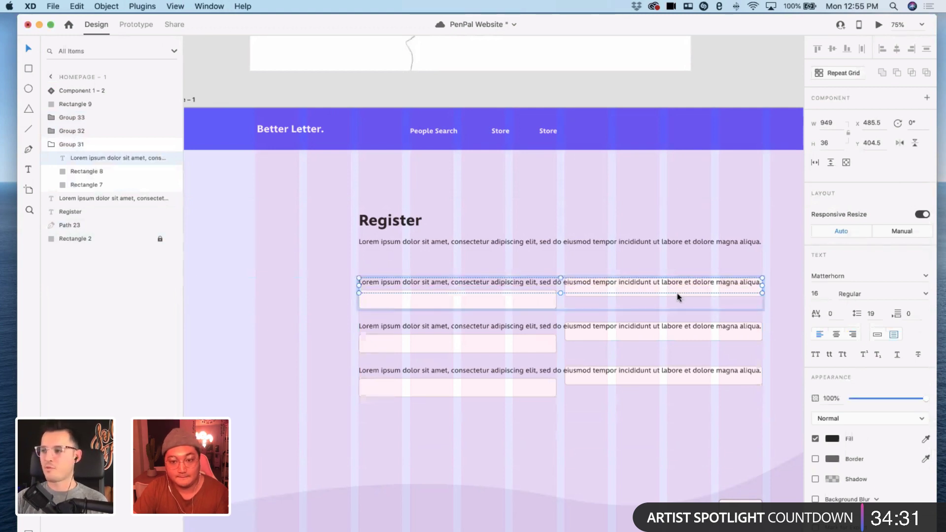
{"action": "double_click", "coordinate": [676, 292]}
{"action": "left_click", "coordinate": [673, 295]}
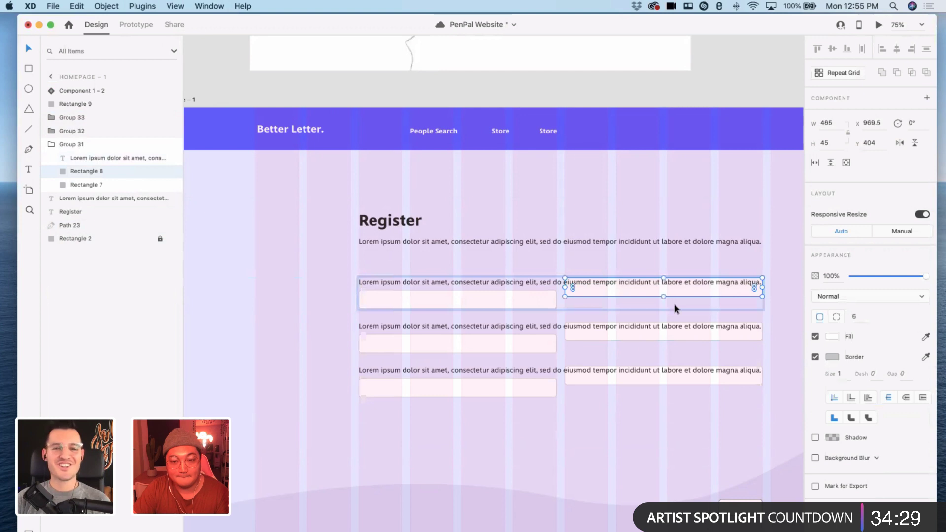
{"action": "key", "text": "Delete"}
- Delete the second-column input fields from the second and third form rows
{"action": "left_click", "coordinate": [676, 335]}
{"action": "double_click", "coordinate": [673, 337]}
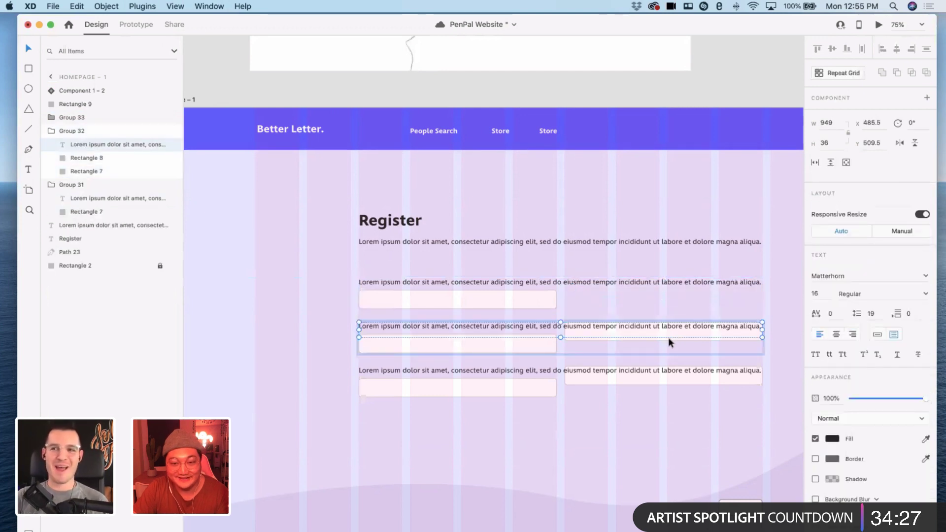
{"action": "left_click", "coordinate": [668, 337]}
{"action": "key", "text": "Delete"}
{"action": "left_click", "coordinate": [637, 383]}
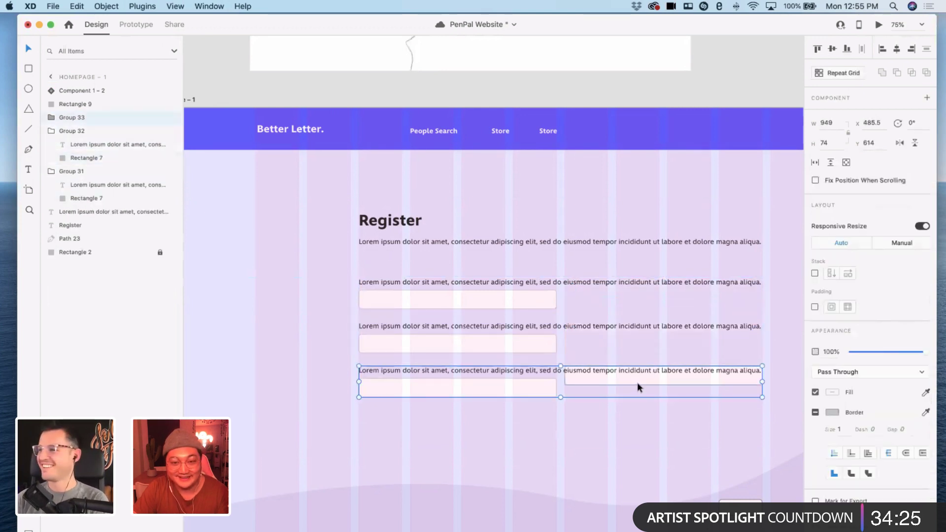
{"action": "double_click", "coordinate": [637, 382]}
{"action": "key", "text": "Delete"}
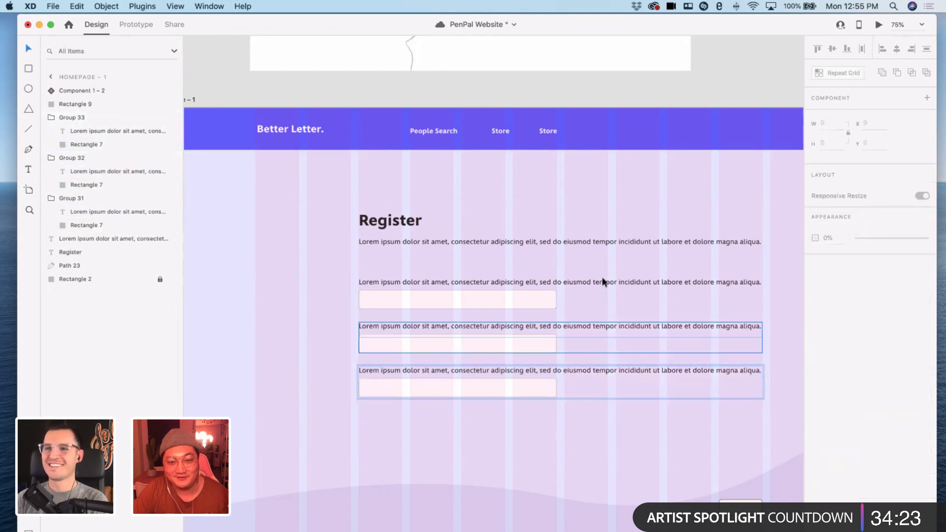
- Narrow the first row's label text box to the input field's 465 width, and move that field slightly lower
{"action": "left_click", "coordinate": [546, 308]}
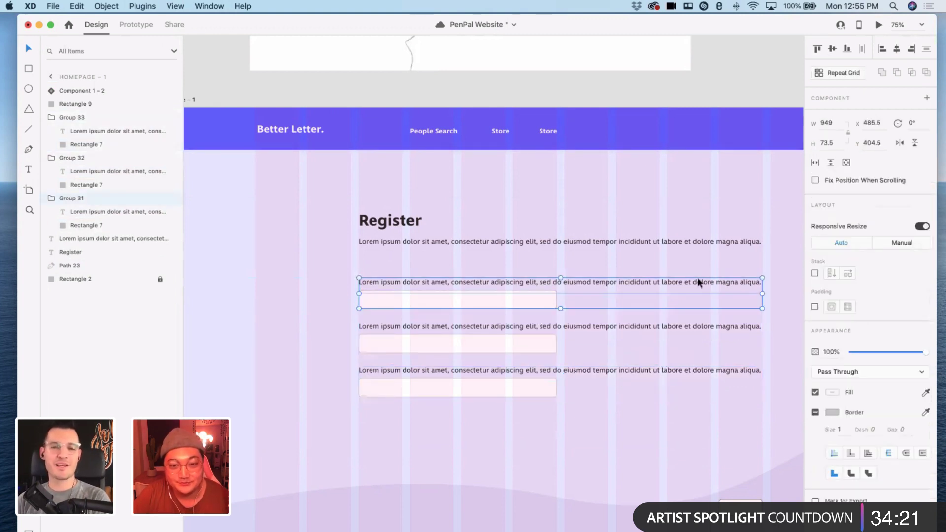
{"action": "double_click", "coordinate": [760, 285]}
{"action": "left_click_drag", "start_coordinate": [689, 283], "coordinate": [556, 282]}
{"action": "left_click", "coordinate": [528, 302]}
{"action": "left_click_drag", "start_coordinate": [512, 304], "coordinate": [513, 309]}
{"action": "left_click", "coordinate": [479, 290]}
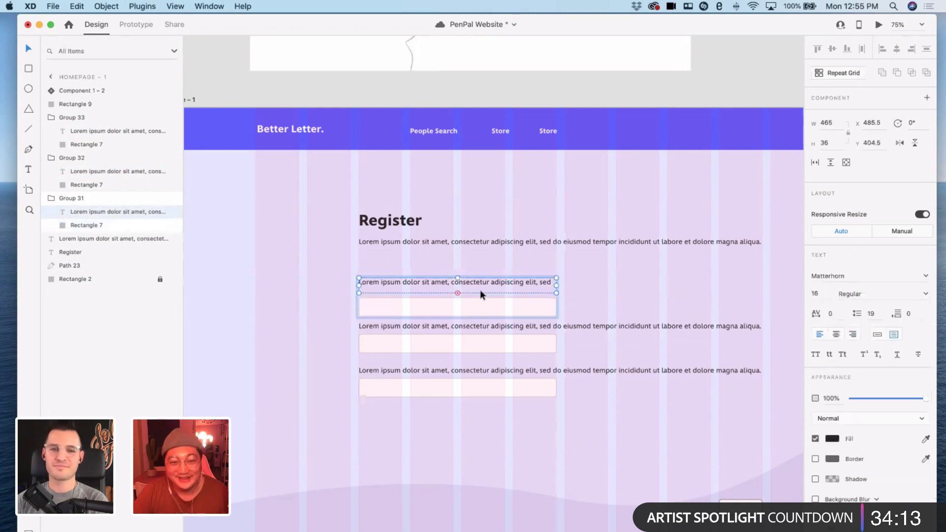
- Make the first form row's label box taller and delete the second and third form rows
{"action": "mouse_move", "coordinate": [460, 293]}
{"action": "left_mouse_down"}
{"action": "mouse_move", "coordinate": [459, 302]}
{"action": "mouse_move", "coordinate": [462, 292]}
{"action": "left_mouse_up"}
{"action": "left_click", "coordinate": [495, 309]}
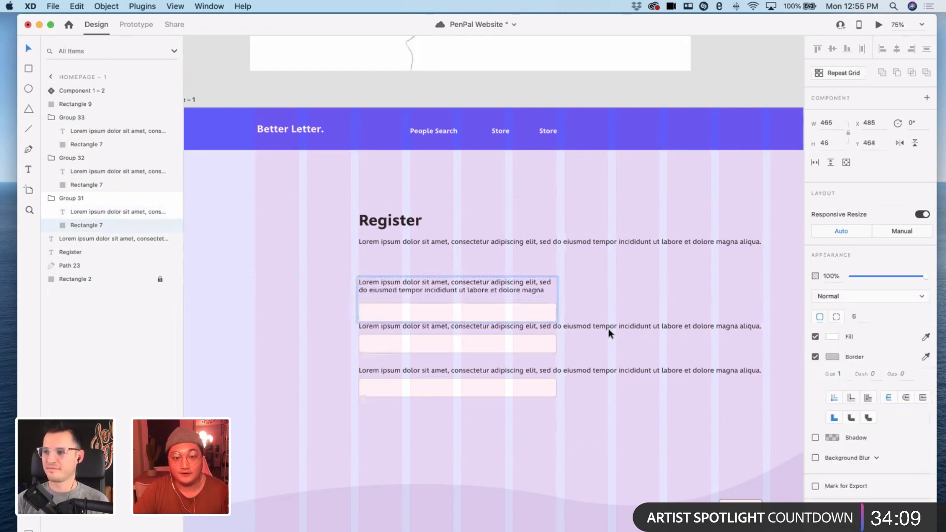
{"action": "left_click", "coordinate": [635, 329]}
{"action": "key", "text": "Delete"}
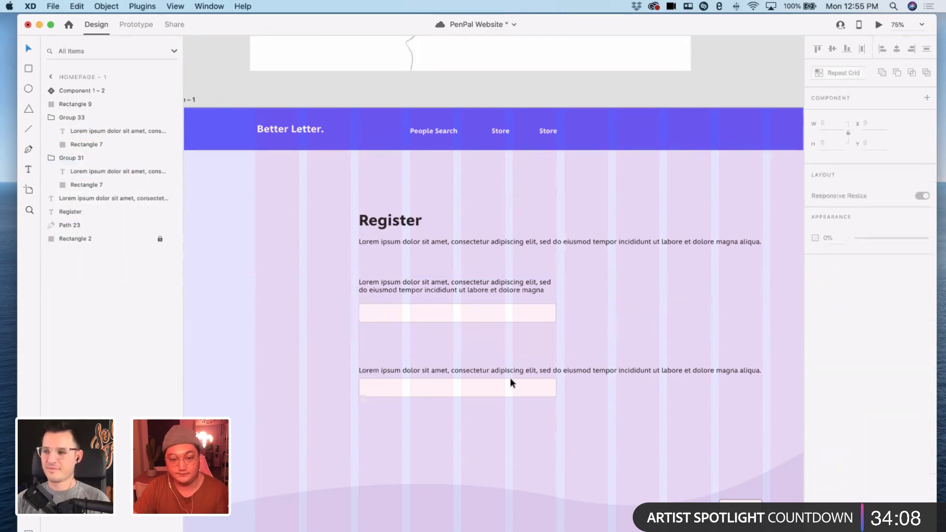
{"action": "key", "text": "Delete"}
- Extend the remaining row's label text box to a height of 71
{"action": "double_click", "coordinate": [490, 310]}
{"action": "left_click", "coordinate": [489, 296]}
{"action": "key", "text": "super+equal"}
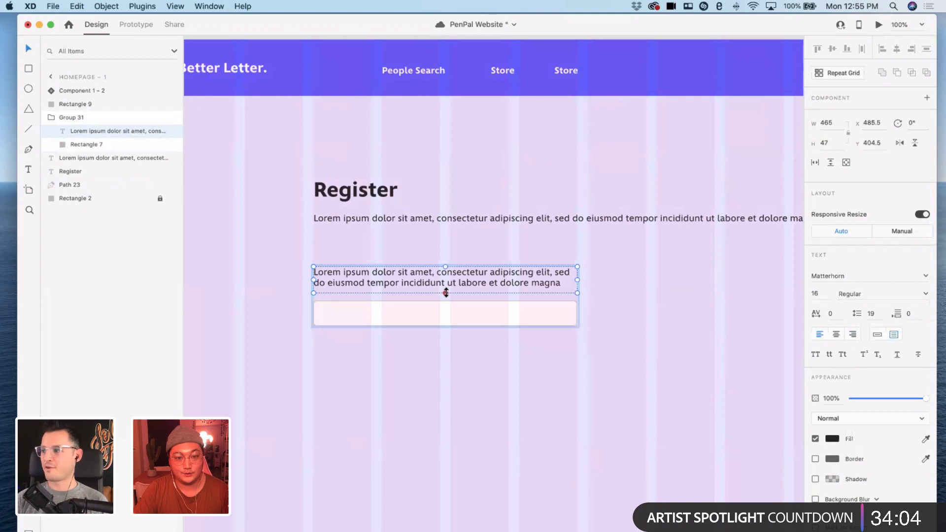
{"action": "left_click_drag", "start_coordinate": [446, 292], "coordinate": [447, 307]}
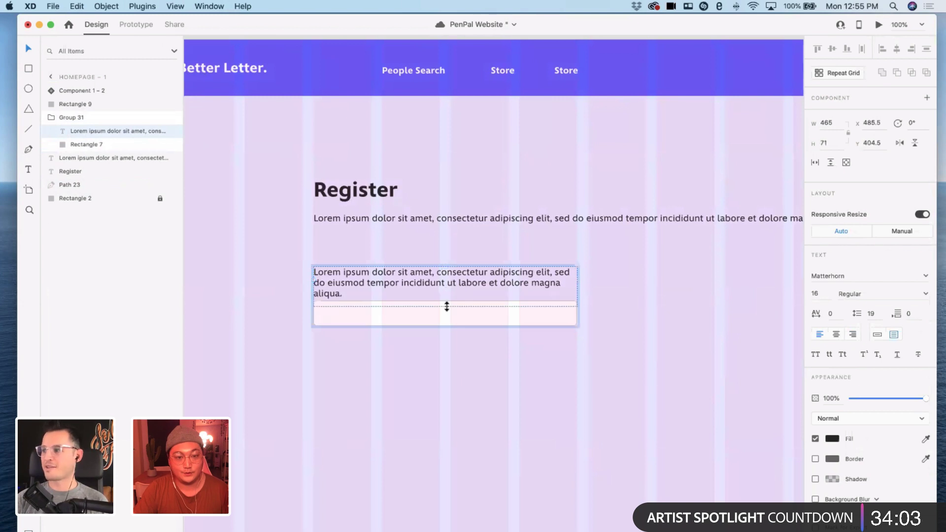
{"action": "double_click", "coordinate": [424, 283]}
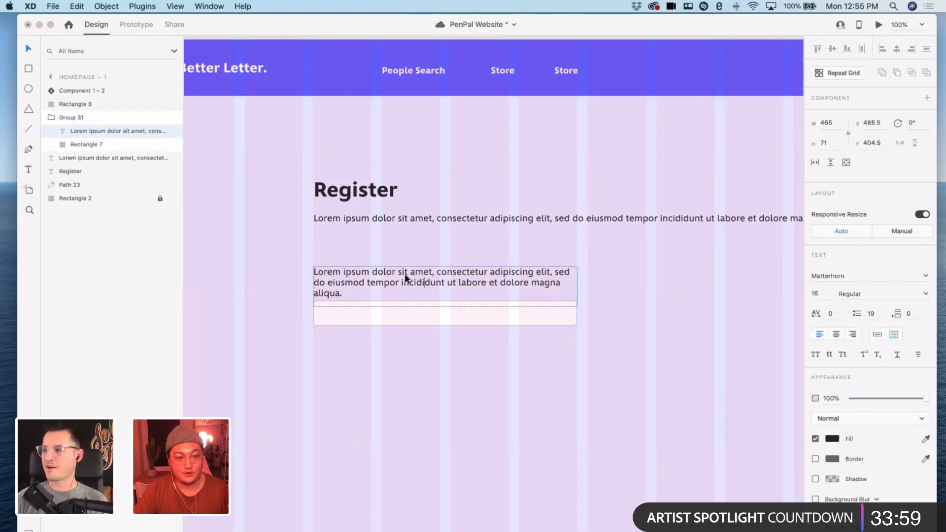
{"action": "left_click", "coordinate": [374, 247]}
{"action": "left_click", "coordinate": [374, 277]}
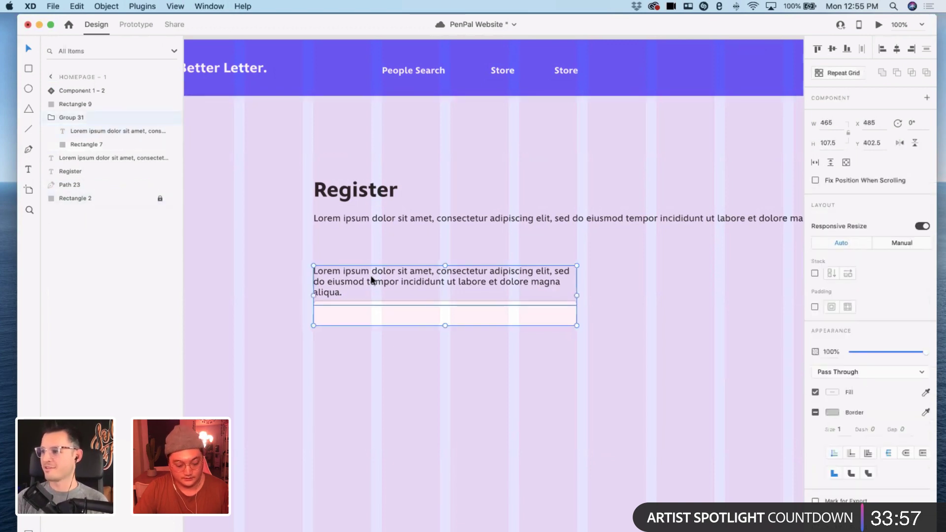
{"action": "key", "text": "cmd+l"}
{"action": "key", "text": "cmd+l"}
{"action": "key", "text": "super+l"}
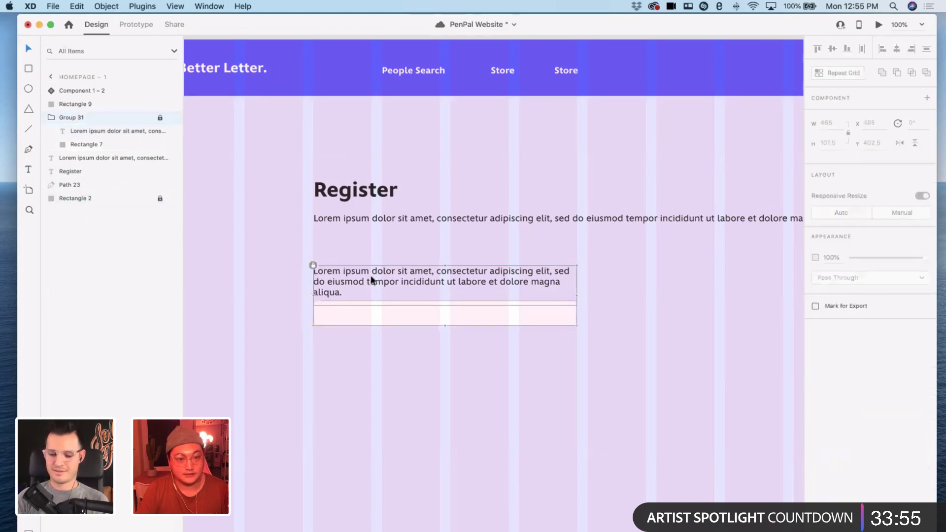
{"action": "key", "text": "super+l"}
{"action": "left_click", "coordinate": [277, 274]}
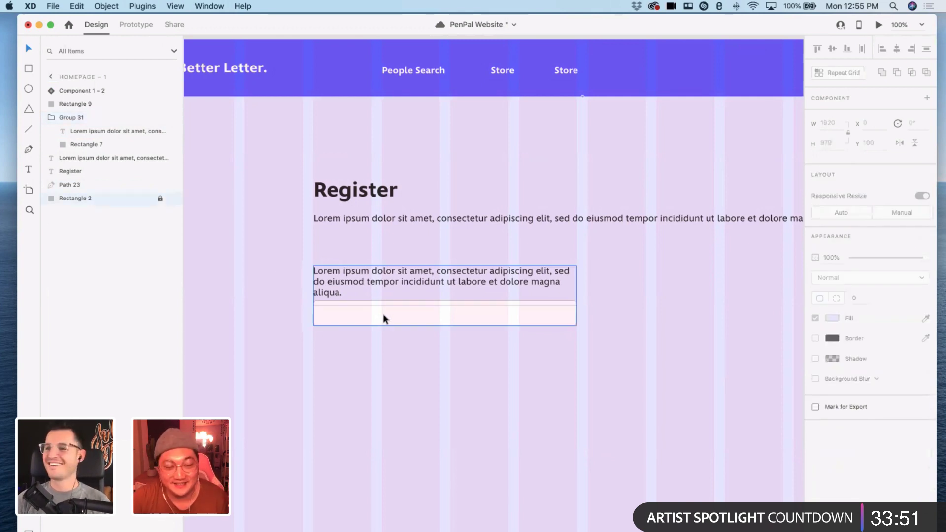
- Move the input field below its three-line label, to Y 481
{"action": "left_click", "coordinate": [397, 317]}
{"action": "left_click", "coordinate": [402, 323]}
{"action": "left_click_drag", "start_coordinate": [403, 321], "coordinate": [402, 323]}
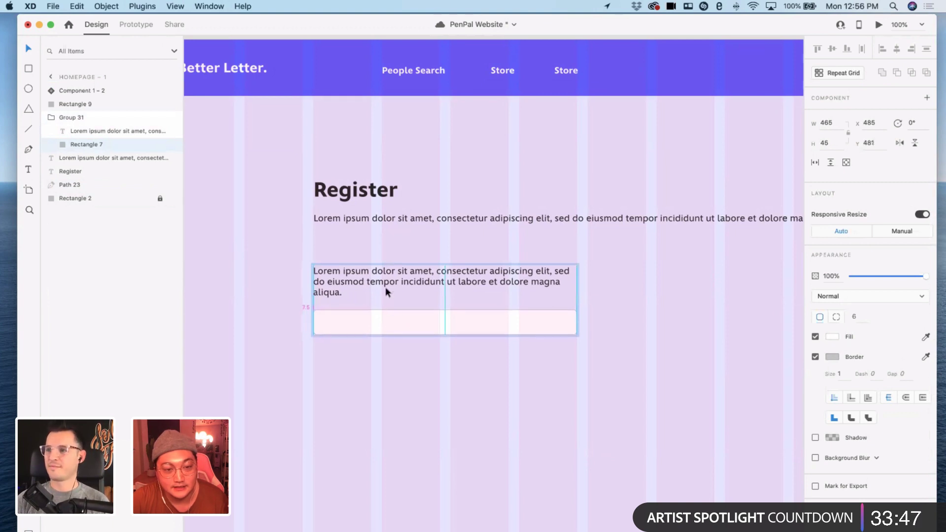
- Replace the placeholder label above the input field with "Email", the first item in the sketch's Register list
{"action": "double_click", "coordinate": [386, 282]}
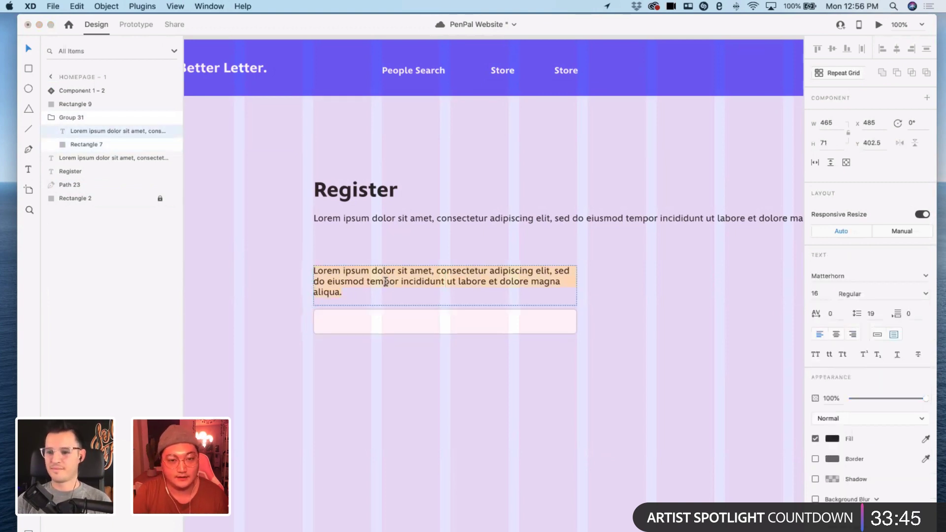
{"action": "key", "text": "Escape"}
{"action": "scroll", "coordinate": [404, 217], "scroll_direction": "up", "scroll_amount": 10}
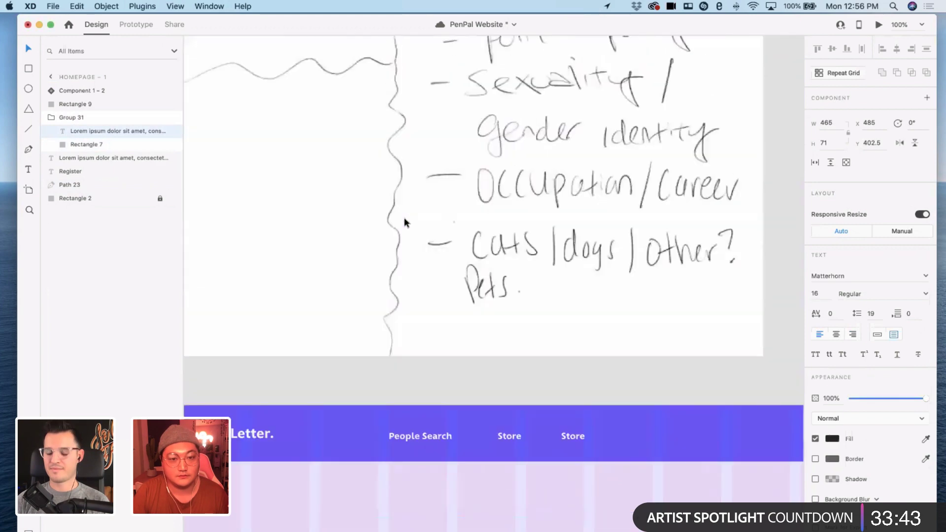
{"action": "scroll", "coordinate": [401, 220], "scroll_direction": "down", "scroll_amount": 15}
{"action": "scroll", "coordinate": [402, 222], "scroll_direction": "up", "scroll_amount": 5}
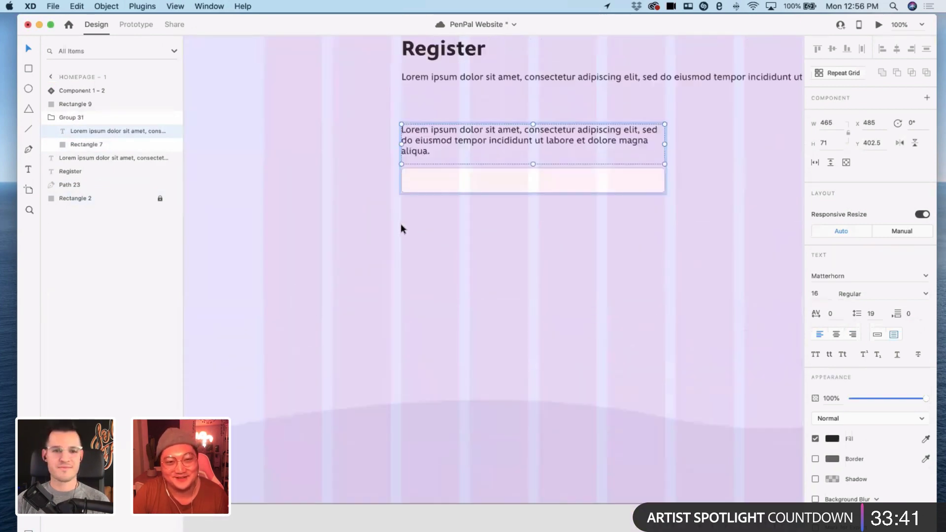
{"action": "double_click", "coordinate": [429, 212]}
{"action": "type", "text": "Email"}
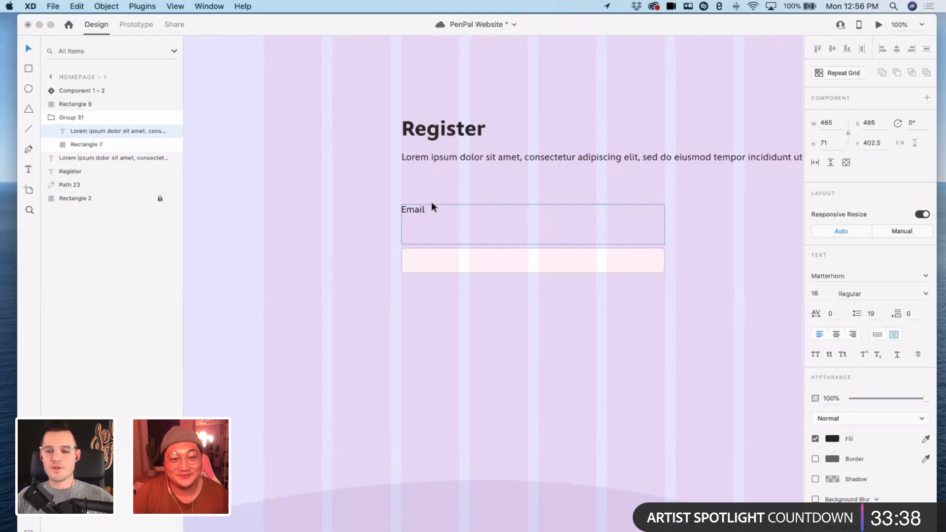
{"action": "key", "text": "Escape"}
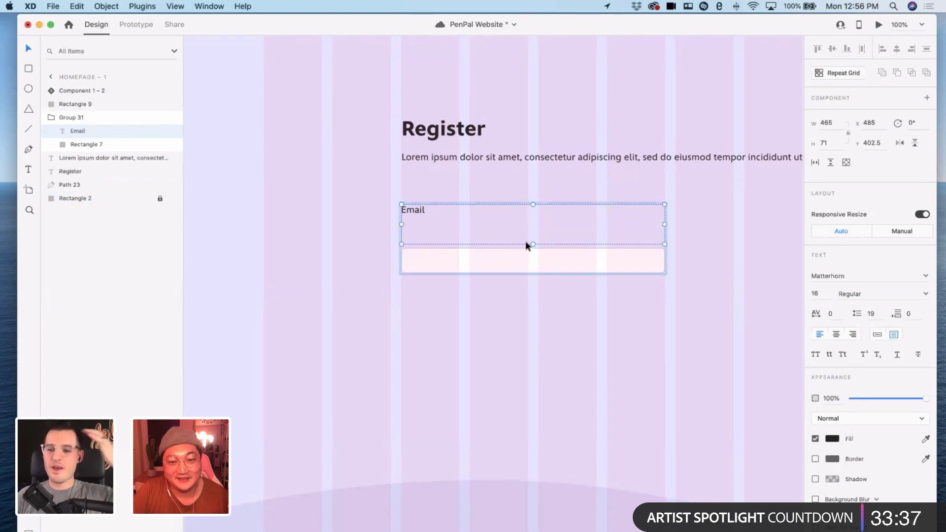
- Shorten the Email label's text box and move its input field up to Y 429
{"action": "left_click_drag", "start_coordinate": [533, 242], "coordinate": [533, 219]}
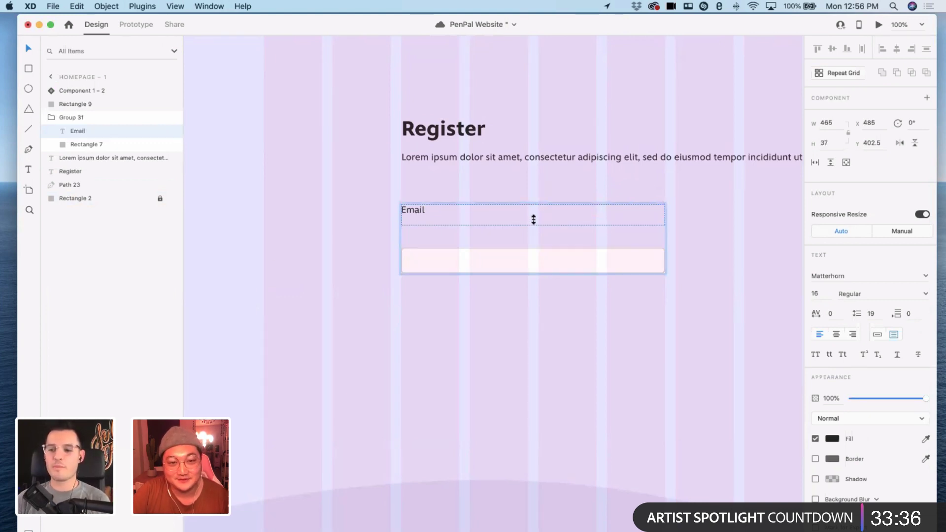
{"action": "left_click", "coordinate": [539, 255]}
{"action": "left_click_drag", "start_coordinate": [541, 253], "coordinate": [540, 241]}
{"action": "key", "text": "Up"}
{"action": "key", "text": "Up"}
{"action": "key", "text": "Up"}
{"action": "key", "text": "Up"}
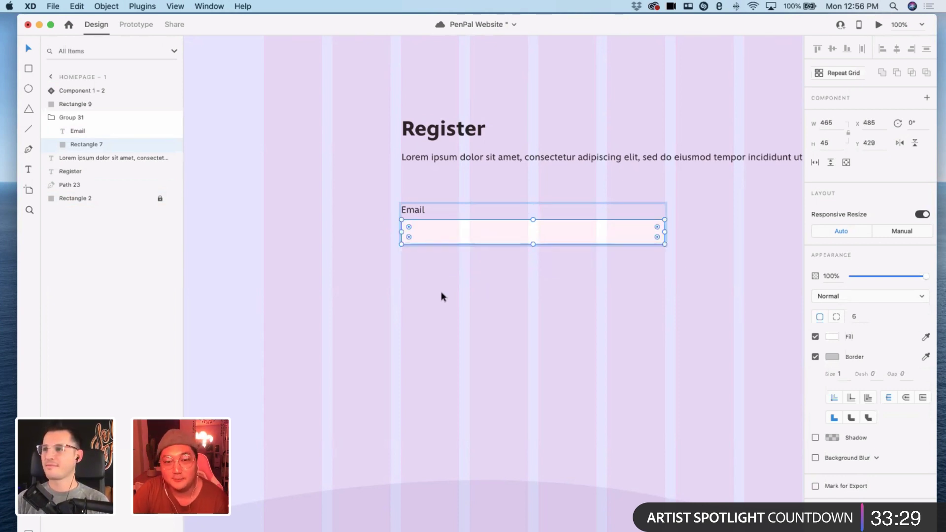
- Reduce the Email label's text box to a height of 20, keeping its 465 width
{"action": "left_click", "coordinate": [421, 292]}
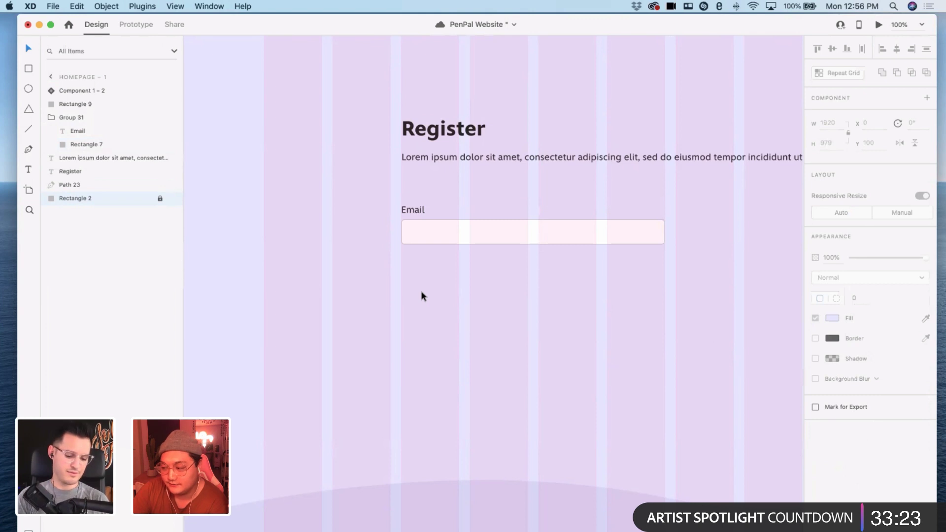
{"action": "double_click", "coordinate": [479, 235]}
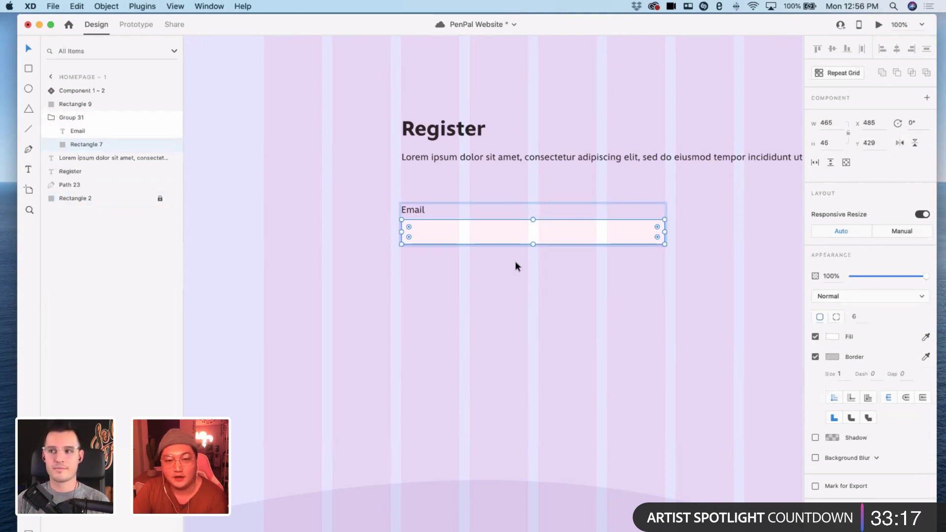
{"action": "scroll", "coordinate": [516, 262], "scroll_direction": "up", "scroll_amount": 2}
{"action": "left_click_drag", "start_coordinate": [541, 257], "coordinate": [540, 258]}
{"action": "left_click", "coordinate": [534, 234]}
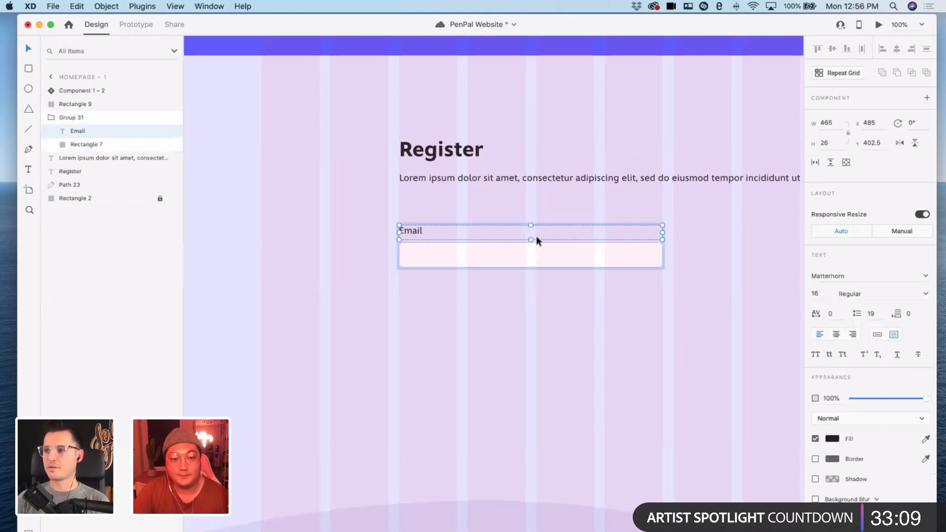
- Set the Email label's font weight to Bold
{"action": "scroll", "coordinate": [510, 241], "scroll_direction": "up", "scroll_amount": 2}
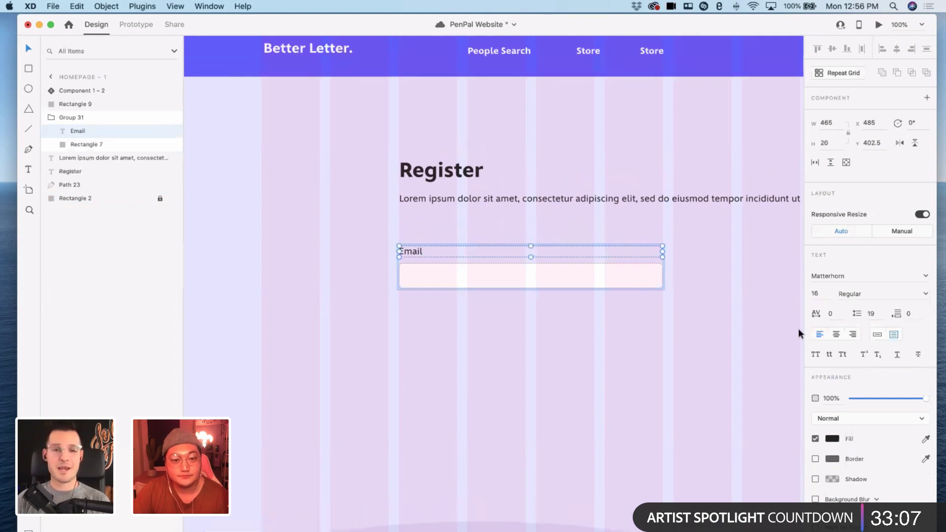
{"action": "left_click", "coordinate": [925, 294]}
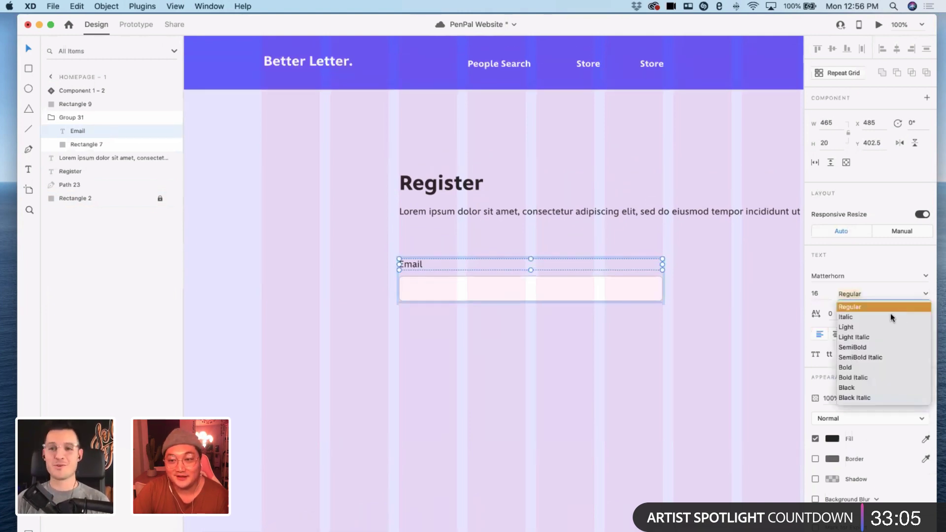
{"action": "left_click", "coordinate": [855, 371]}
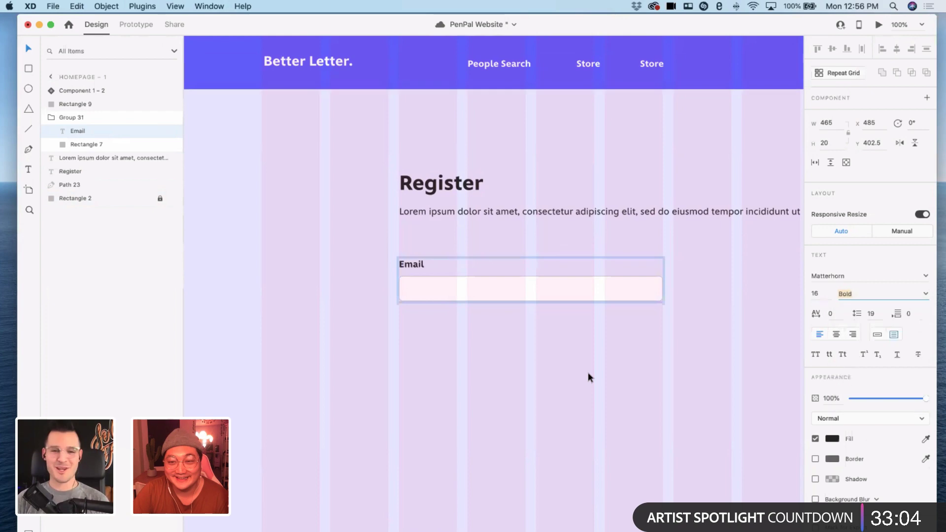
{"action": "left_click", "coordinate": [588, 323]}
- Check the sketch's Register list and duplicate the Email row directly below itself, at Y 536.5
{"action": "scroll", "coordinate": [588, 324], "scroll_direction": "up", "scroll_amount": 12}
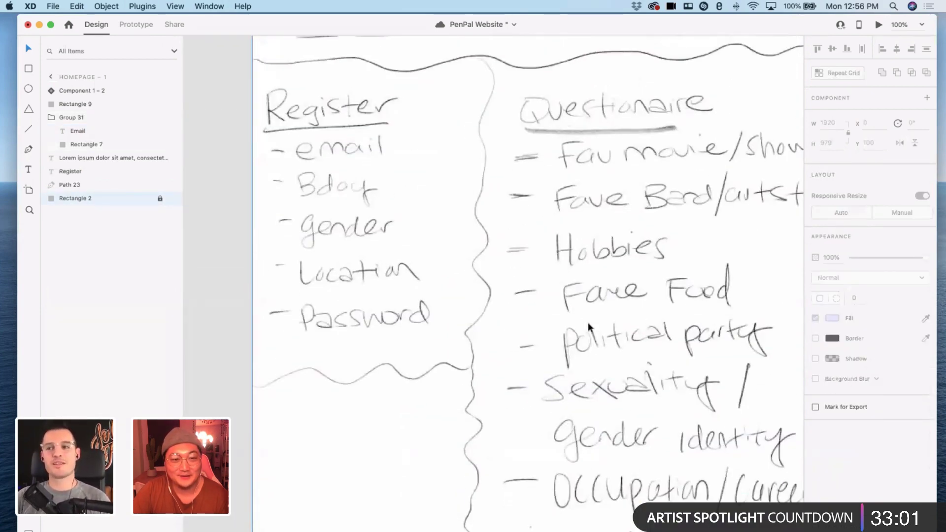
{"action": "scroll", "coordinate": [588, 323], "scroll_direction": "down", "scroll_amount": 12}
{"action": "scroll", "coordinate": [588, 322], "scroll_direction": "right", "scroll_amount": 2}
{"action": "left_click", "coordinate": [462, 262]}
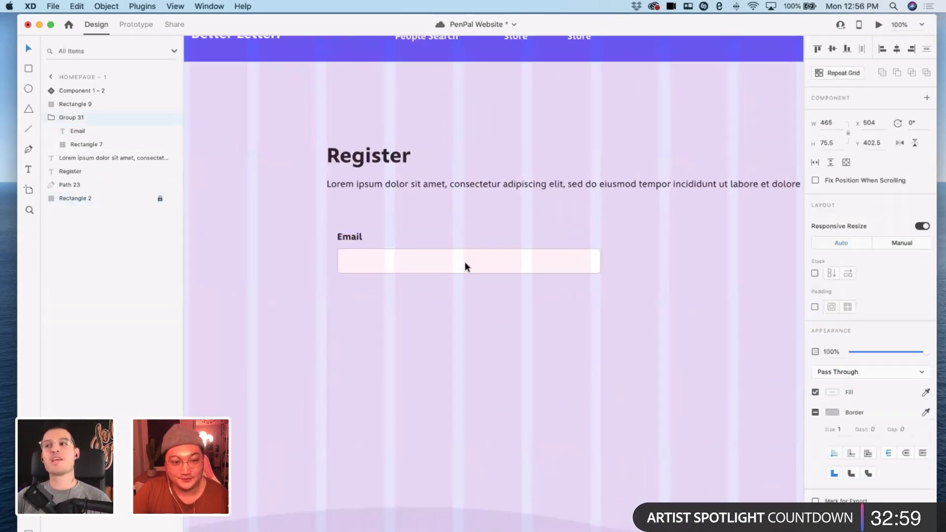
{"action": "scroll", "coordinate": [463, 262], "scroll_direction": "right", "scroll_amount": 2}
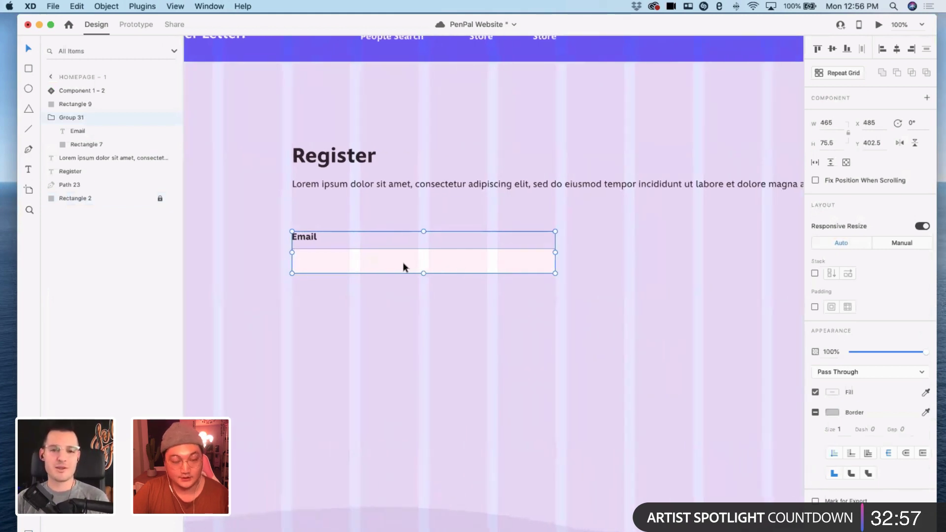
{"action": "left_click_drag", "start_coordinate": [403, 266], "coordinate": [403, 338]}
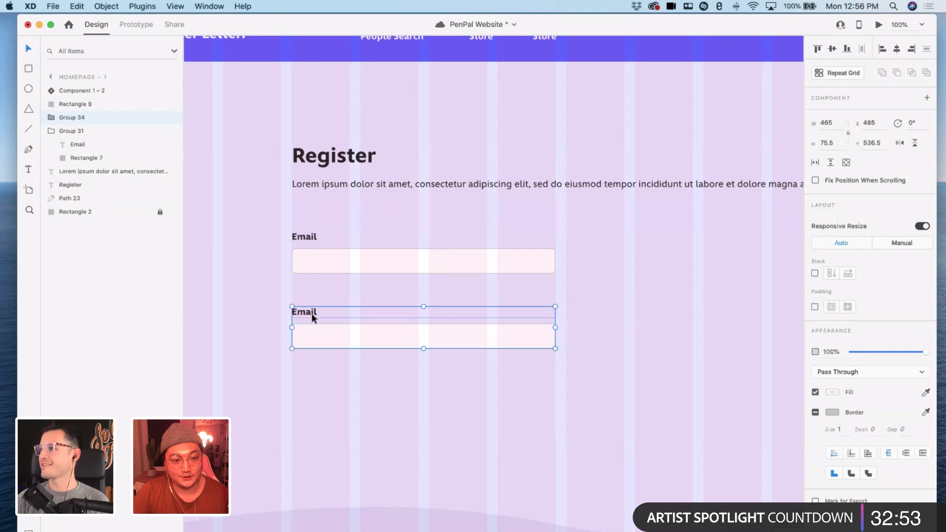
- Change the duplicated row's label to "Birthday"
{"action": "double_click", "coordinate": [312, 313]}
{"action": "double_click", "coordinate": [312, 312]}
{"action": "type", "text": "Birthday"}
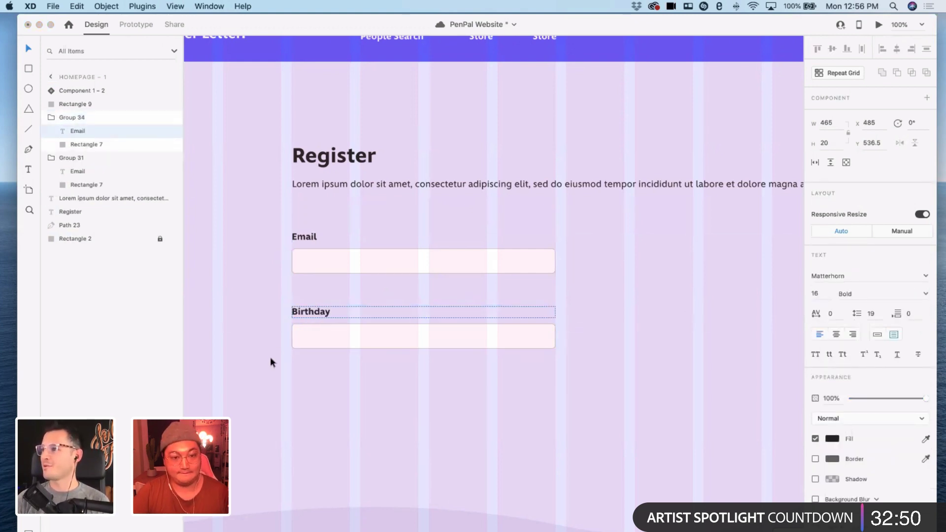
{"action": "key", "text": "Escape"}
- Narrow the Birthday input field to a width of 102 so it spans one grid column
{"action": "left_click", "coordinate": [389, 343]}
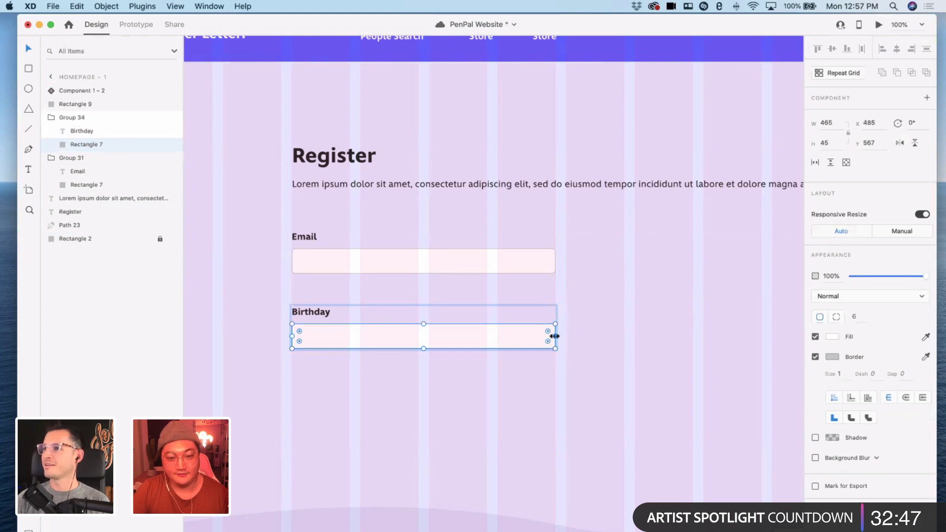
{"action": "left_click_drag", "start_coordinate": [553, 338], "coordinate": [353, 338]}
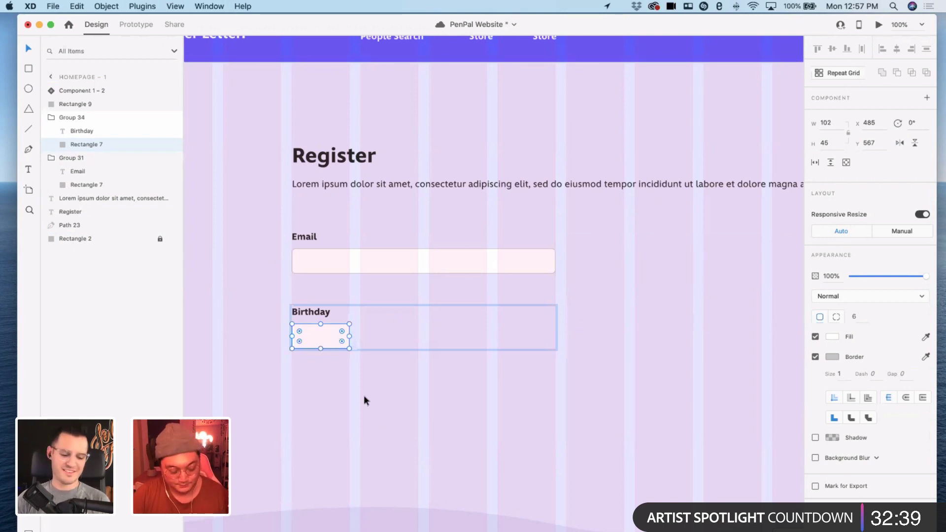
{"action": "left_click", "coordinate": [327, 345]}
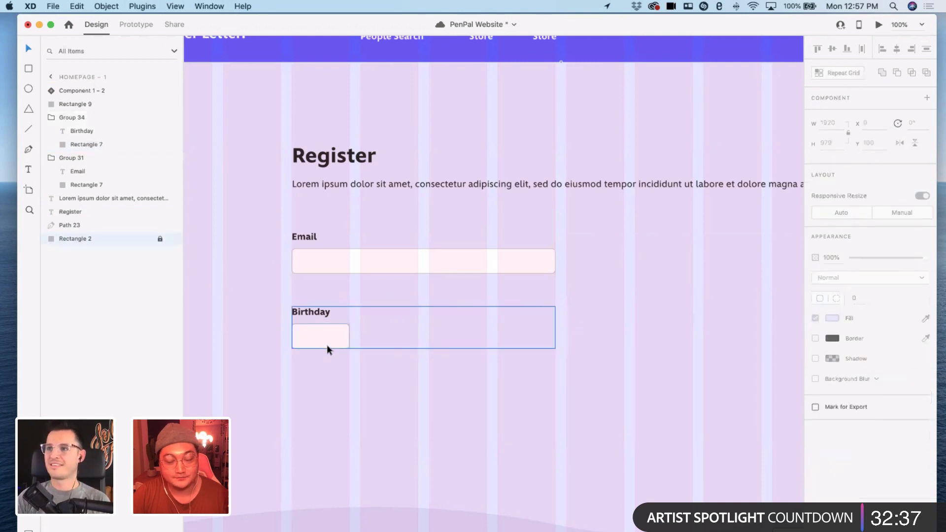
{"action": "key", "text": "super+v"}
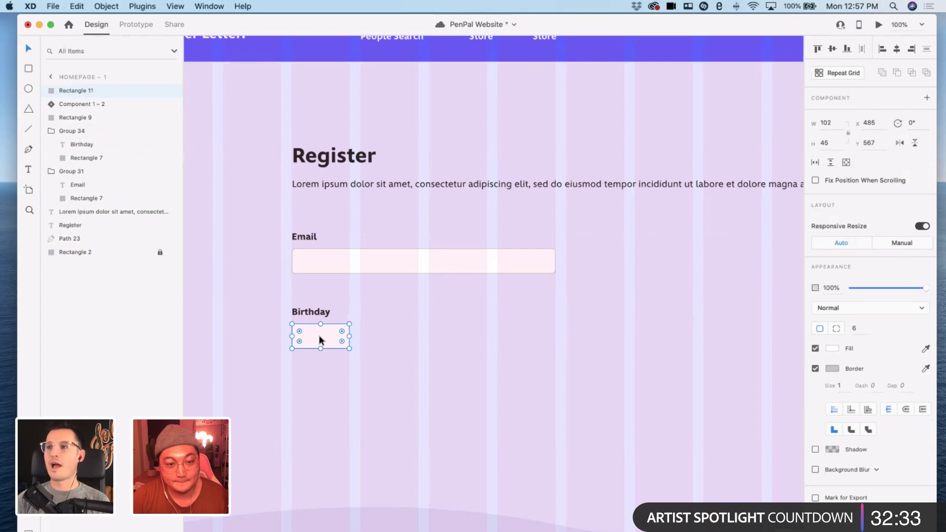
{"action": "key", "text": "Delete"}
- Paste a copy of the narrow field inside the Birthday group and place it in the next grid column, at X 606
{"action": "double_click", "coordinate": [325, 314]}
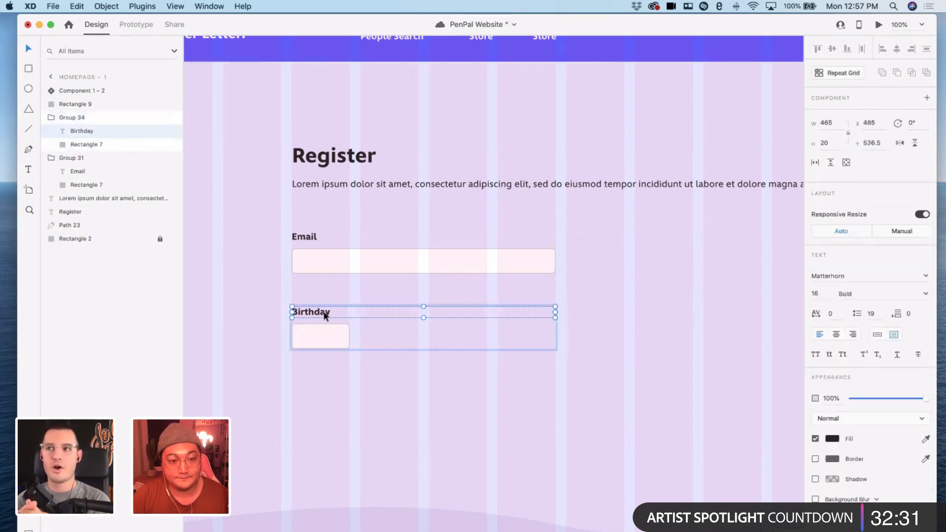
{"action": "key", "text": "super+v"}
{"action": "left_click_drag", "start_coordinate": [317, 335], "coordinate": [386, 336]}
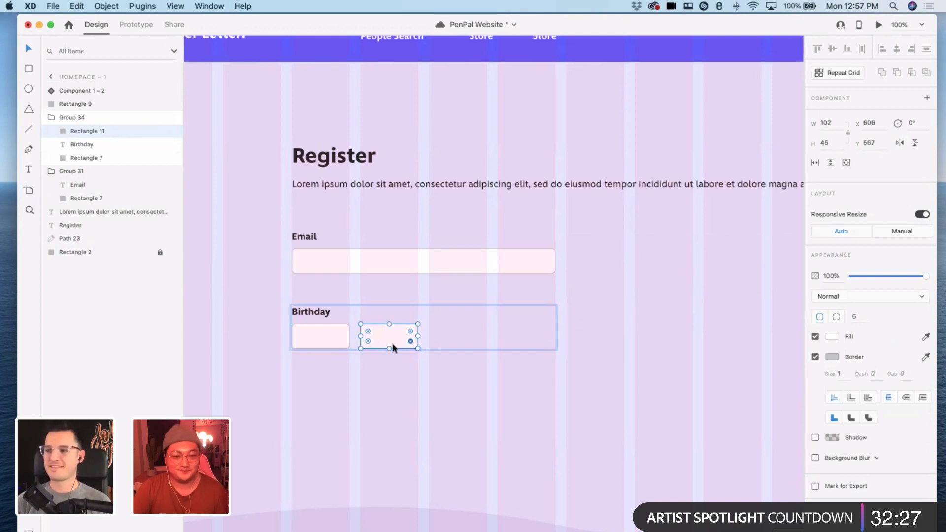
- Paste a third input field inside the Birthday group at X 727 and widen it to 223 so it spans two grid columns
{"action": "left_click", "coordinate": [382, 370]}
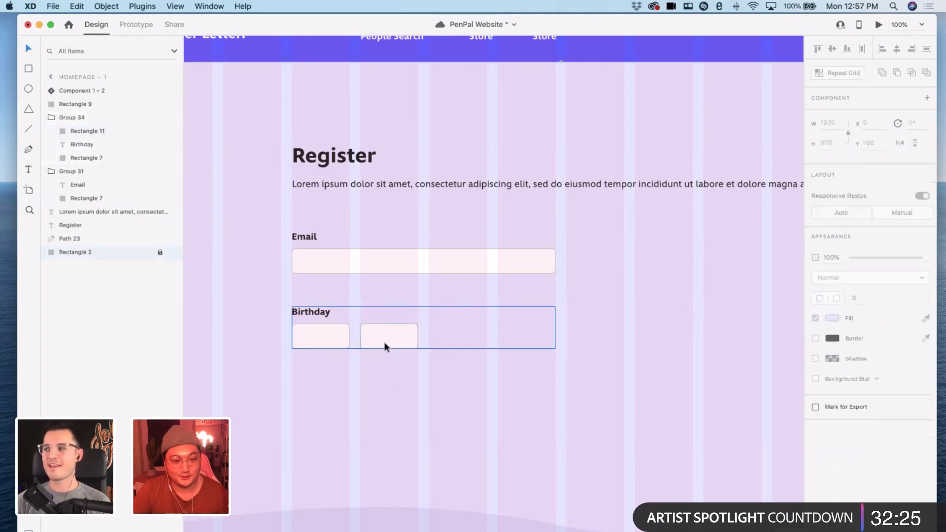
{"action": "left_click", "coordinate": [385, 344]}
{"action": "key", "text": "super+c"}
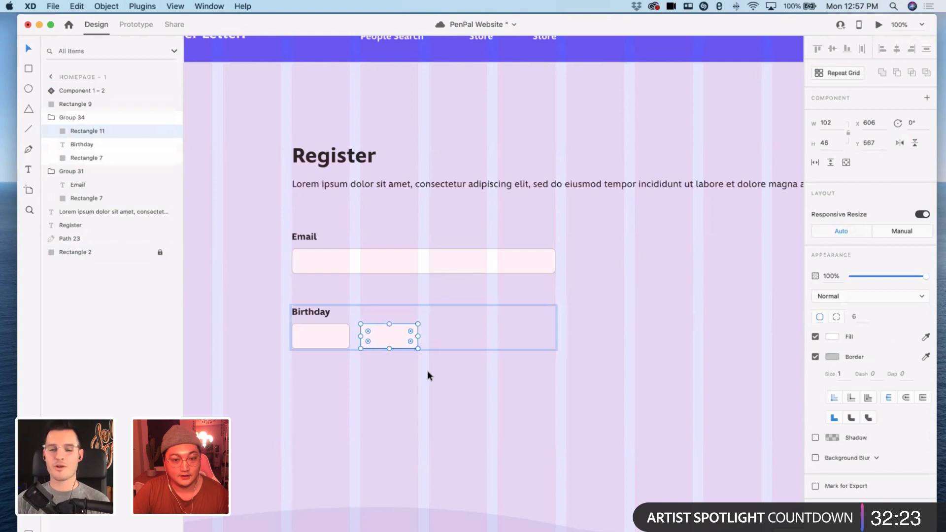
{"action": "left_click", "coordinate": [427, 370]}
{"action": "key", "text": "super+v"}
{"action": "key", "text": "Delete"}
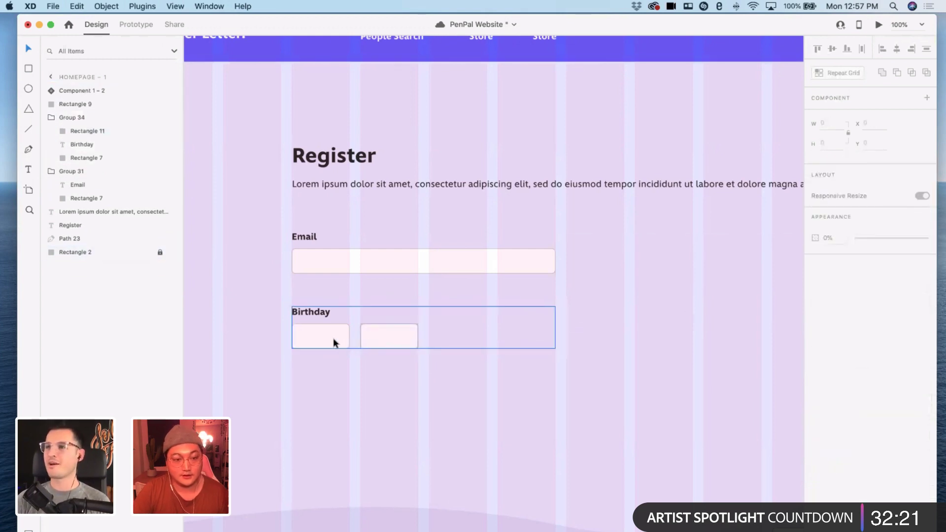
{"action": "left_click", "coordinate": [334, 342]}
{"action": "key", "text": "super+v"}
{"action": "left_click_drag", "start_coordinate": [387, 338], "coordinate": [474, 335]}
{"action": "left_click_drag", "start_coordinate": [487, 336], "coordinate": [553, 337]}
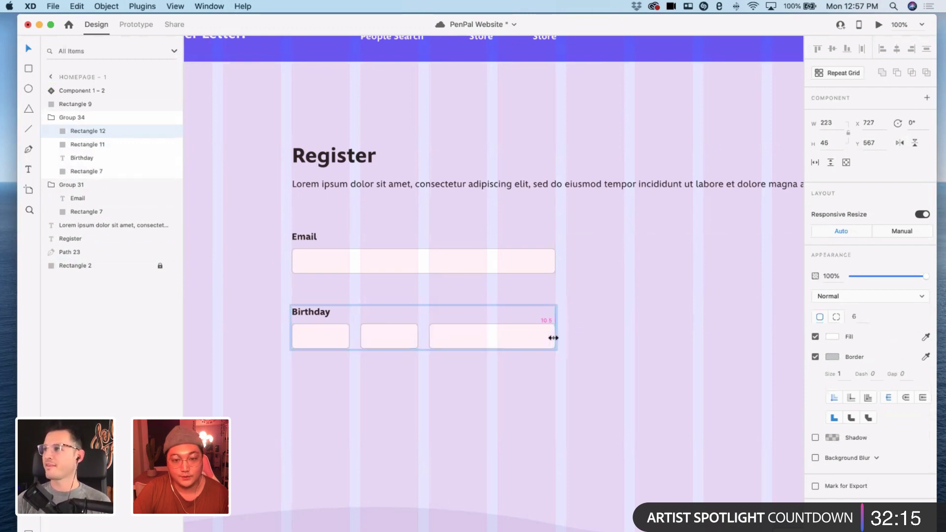
{"action": "left_click", "coordinate": [528, 385]}
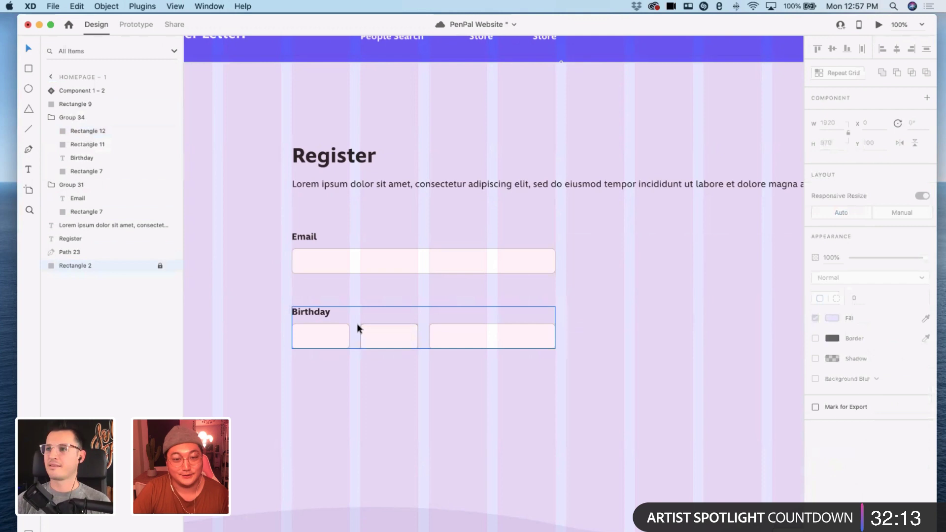
- Draw a small downward chevron with the Pen tool near the right end of the first Birthday field, its tip at about X 567, Y 594
{"action": "scroll", "coordinate": [465, 419], "scroll_direction": "left", "scroll_amount": 2}
{"action": "scroll", "coordinate": [467, 416], "scroll_direction": "left", "scroll_amount": 1}
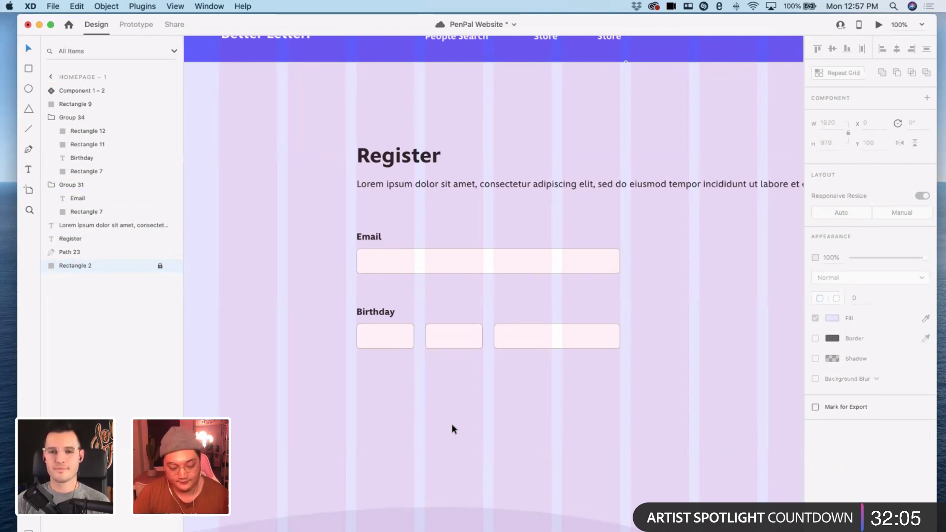
{"action": "key", "text": "super+equal"}
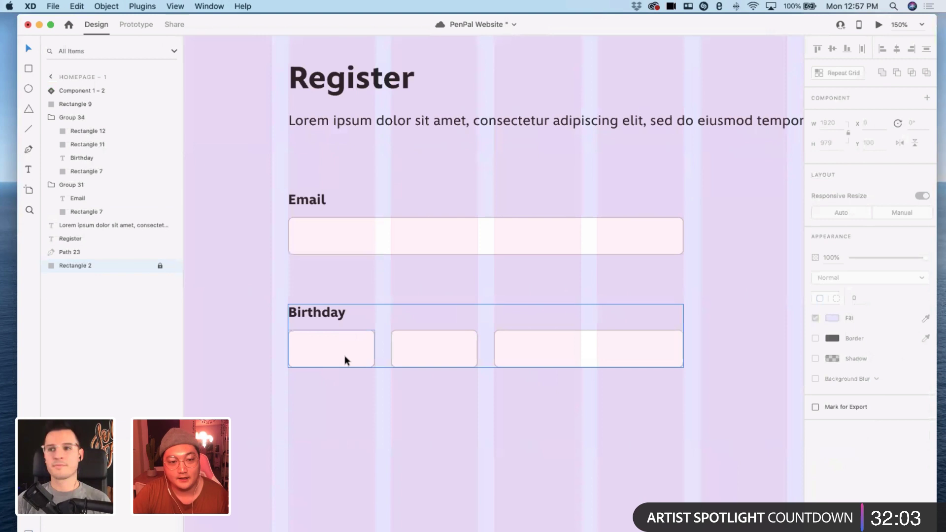
{"action": "double_click", "coordinate": [345, 356]}
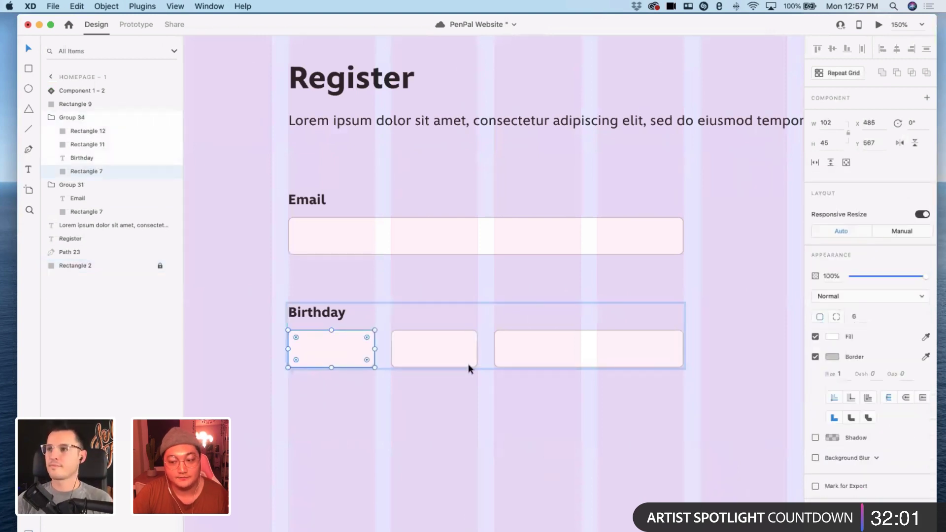
{"action": "left_click", "coordinate": [402, 414]}
{"action": "scroll", "coordinate": [369, 389], "scroll_direction": "left", "scroll_amount": 2}
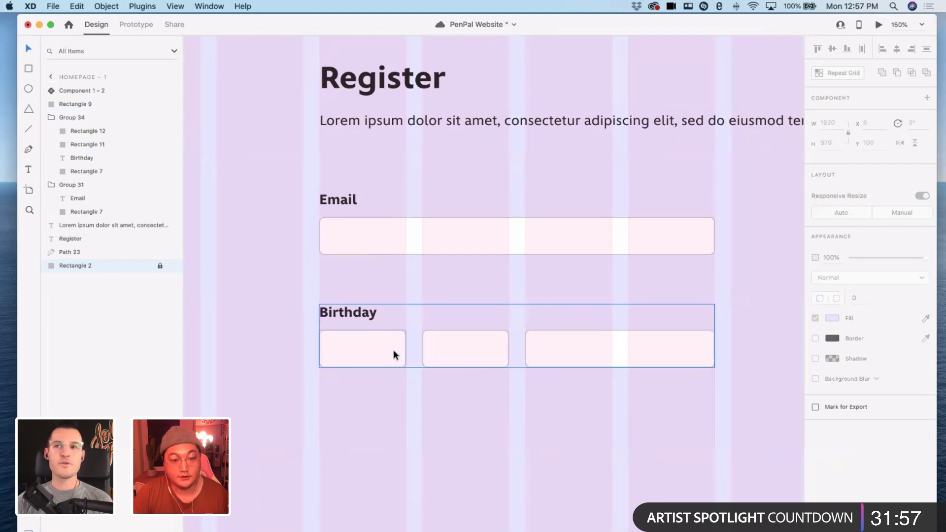
{"action": "scroll", "coordinate": [255, 203], "scroll_direction": "left", "scroll_amount": 2}
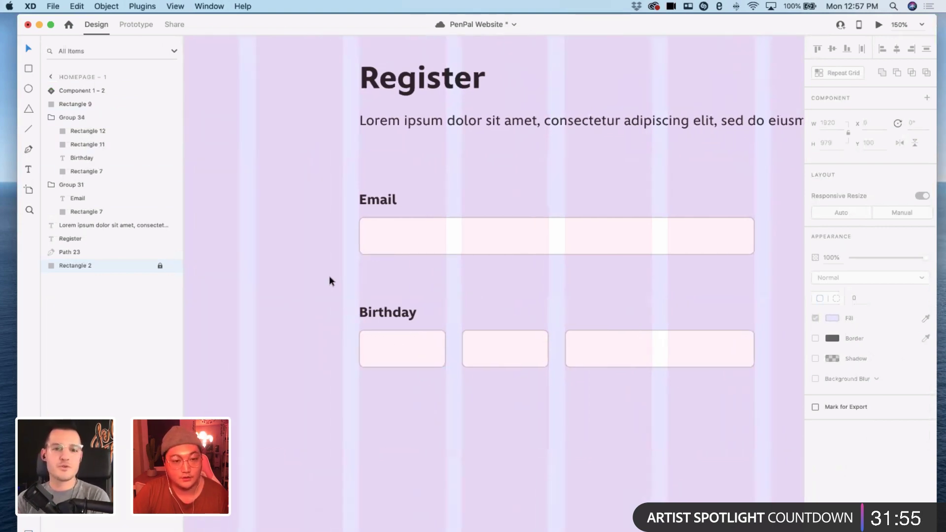
{"action": "key", "text": "p"}
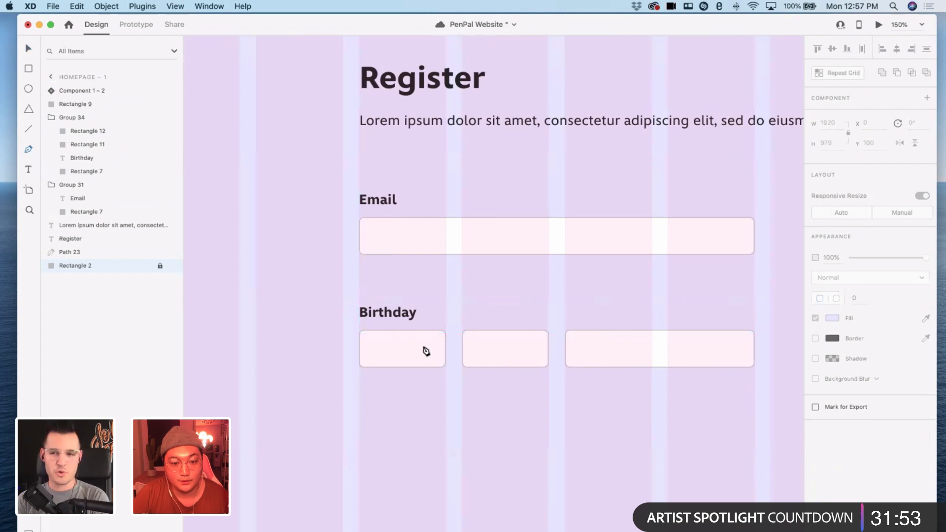
{"action": "left_click", "coordinate": [423, 347]}
{"action": "left_click", "coordinate": [429, 352]}
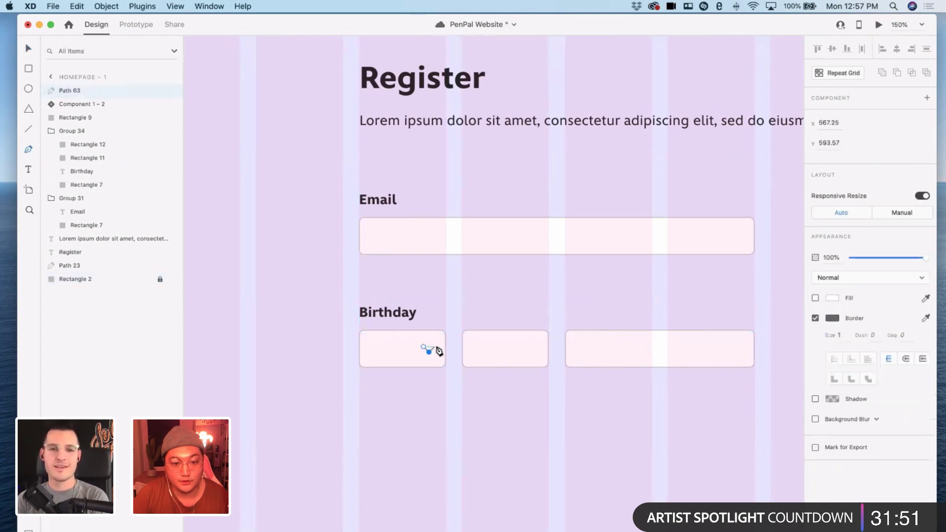
{"action": "left_click", "coordinate": [435, 347]}
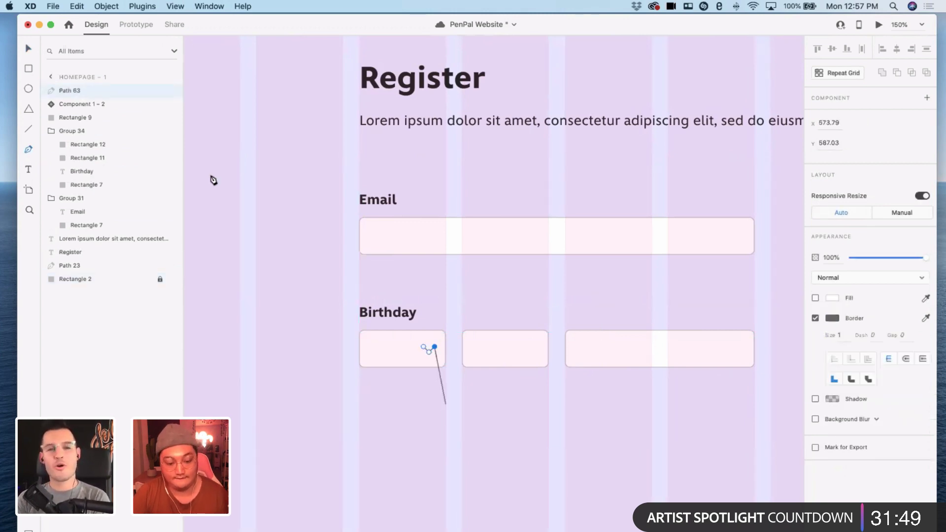
- Finish the chevron path in the first Birthday box and give its border size 3 with round caps and joins
{"action": "scroll", "coordinate": [241, 207], "scroll_direction": "left", "scroll_amount": 2}
{"action": "key", "text": "Escape"}
{"action": "left_click", "coordinate": [472, 376]}
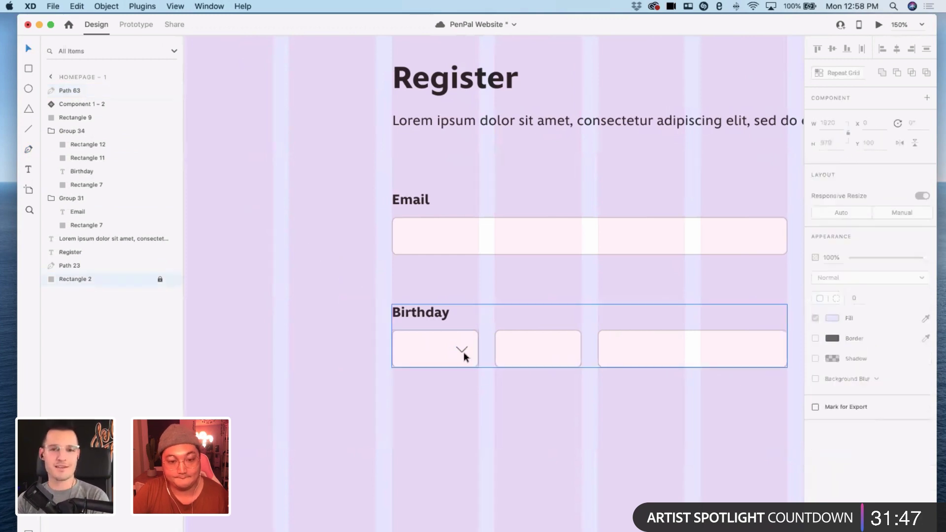
{"action": "left_click", "coordinate": [462, 353]}
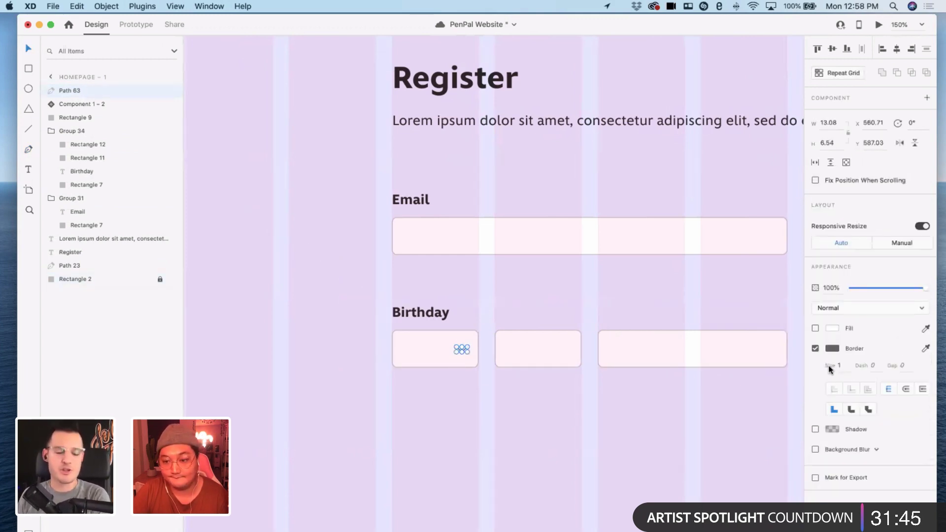
{"action": "left_click_drag", "start_coordinate": [833, 370], "coordinate": [836, 386]}
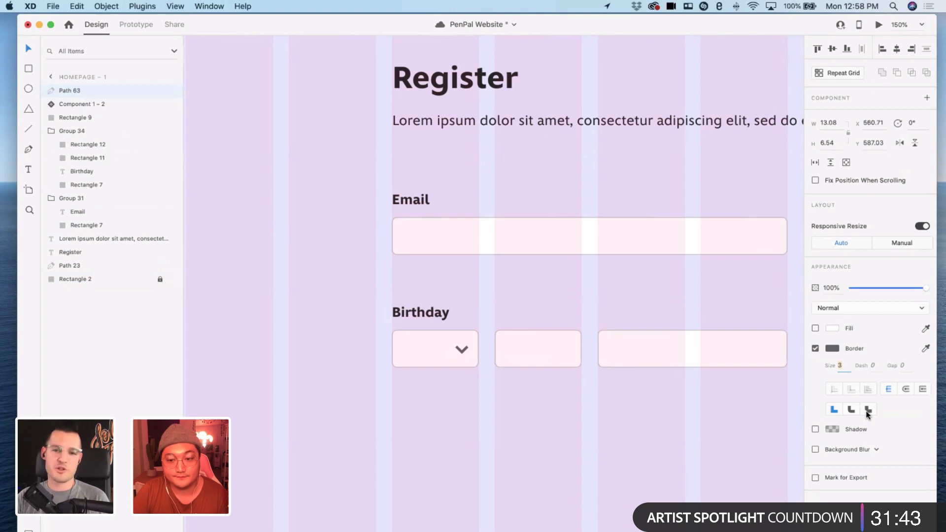
{"action": "left_click", "coordinate": [489, 365]}
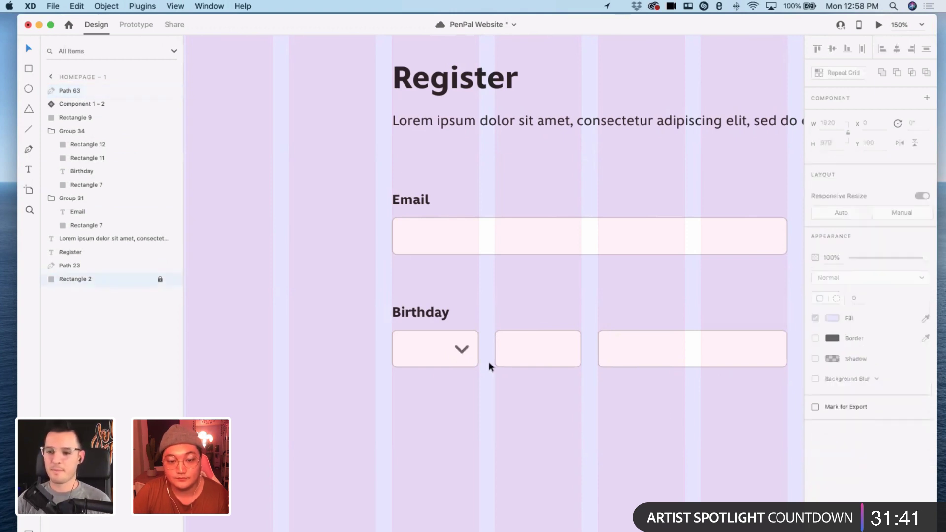
{"action": "left_click", "coordinate": [460, 351]}
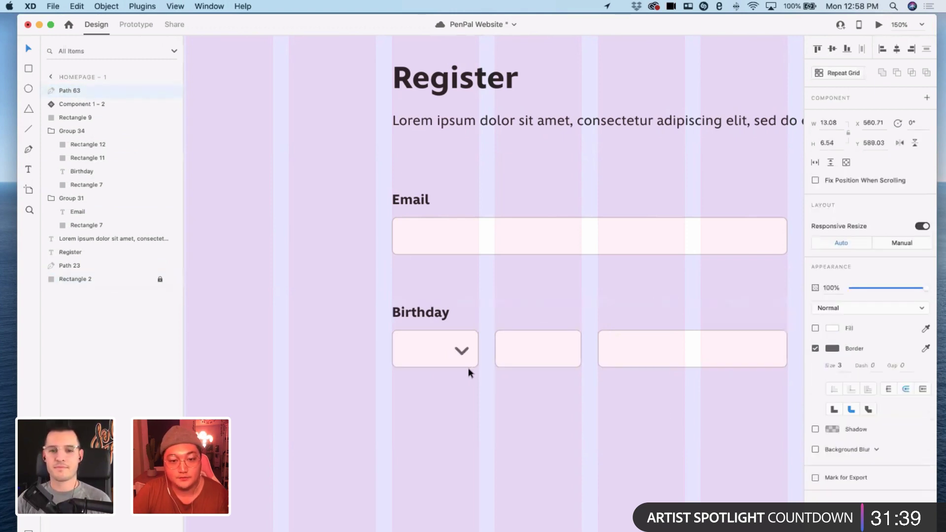
- Paste a copy of the chevron into the second Birthday box and shift it horizontally to X 681.71
{"action": "scroll", "coordinate": [495, 372], "scroll_direction": "right", "scroll_amount": 3}
{"action": "left_click", "coordinate": [472, 353]}
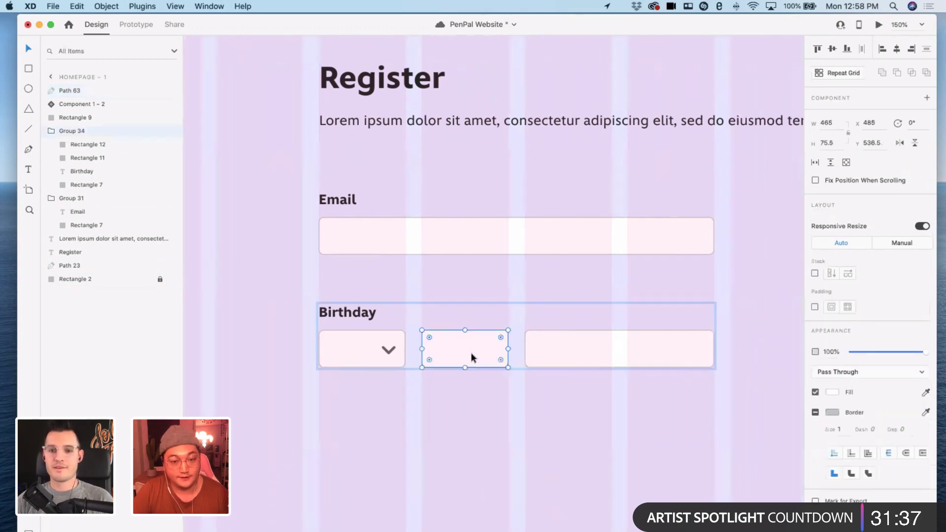
{"action": "key", "text": "super+v"}
{"action": "key", "text": "shift+Right"}
{"action": "key", "text": "shift+Right"}
{"action": "key", "text": "shift+Right"}
{"action": "key", "text": "shift+Right"}
{"action": "key", "text": "shift+Right"}
{"action": "key", "text": "shift+Right"}
{"action": "key", "text": "shift+Right"}
{"action": "key", "text": "shift+Right"}
{"action": "key", "text": "shift+Right"}
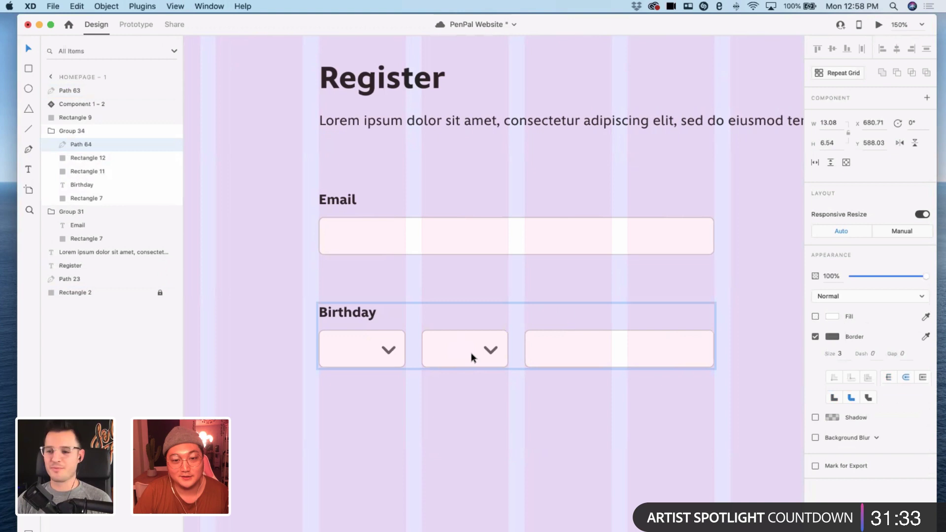
{"action": "key", "text": "Return"}
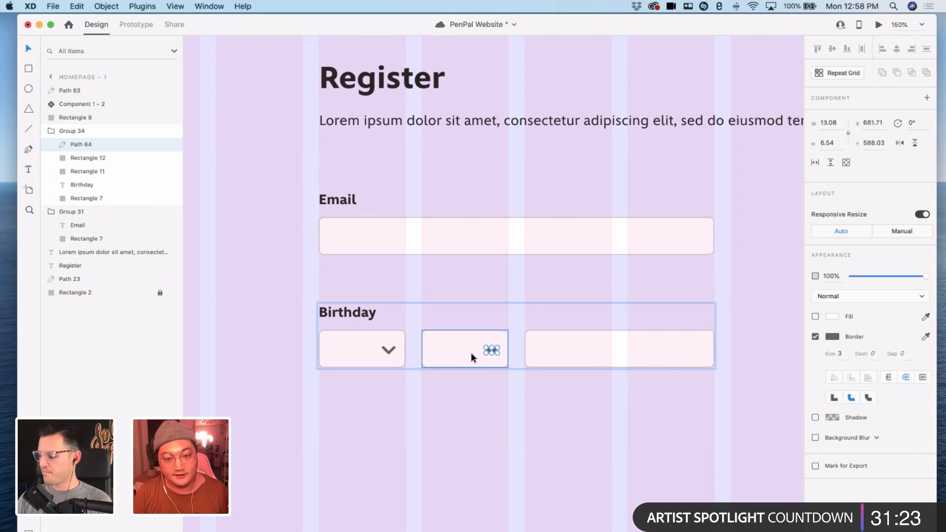
- Paste another chevron into the wide third Birthday box and shift it horizontally to X 922.71
{"action": "left_click", "coordinate": [542, 351]}
{"action": "key", "text": "super+v"}
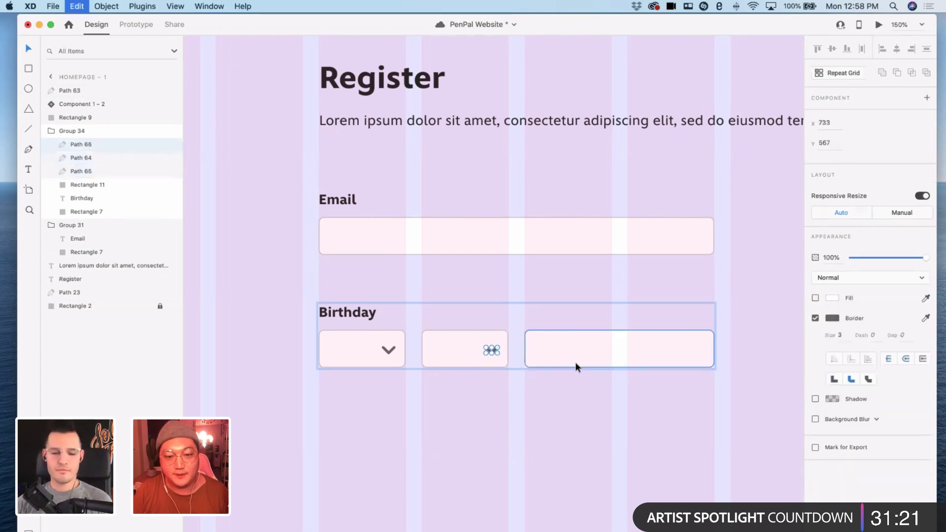
{"action": "key", "text": "shift+Right"}
{"action": "key", "text": "shift+Right"}
{"action": "key", "text": "shift+Right"}
{"action": "key", "text": "shift+Right"}
{"action": "key", "text": "shift+Right"}
{"action": "key", "text": "shift+Right"}
{"action": "key", "text": "shift+Right"}
{"action": "key", "text": "shift+Right"}
{"action": "key", "text": "shift+Right"}
{"action": "key", "text": "shift+Right"}
{"action": "key", "text": "shift+Right"}
{"action": "key", "text": "shift+Right"}
{"action": "key", "text": "shift+Right"}
{"action": "key", "text": "shift+Right"}
{"action": "key", "text": "shift+Right"}
{"action": "key", "text": "shift+Right"}
{"action": "key", "text": "shift+Right"}
{"action": "key", "text": "shift+Right"}
{"action": "key", "text": "shift+Right"}
{"action": "key", "text": "shift+Right"}
{"action": "key", "text": "shift+Right"}
{"action": "key", "text": "shift+Right"}
{"action": "key", "text": "shift+Right"}
{"action": "key", "text": "shift+Right"}
{"action": "key", "text": "shift+Right"}
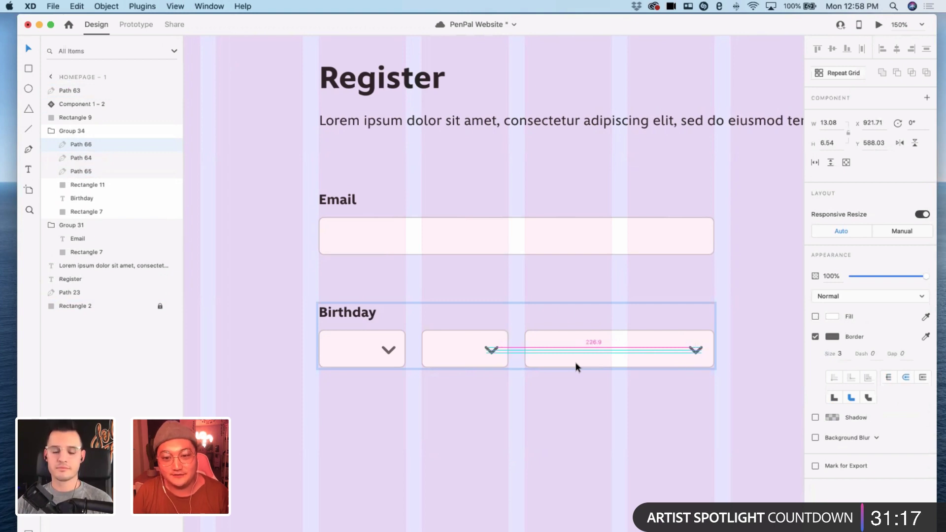
{"action": "key", "text": "Right"}
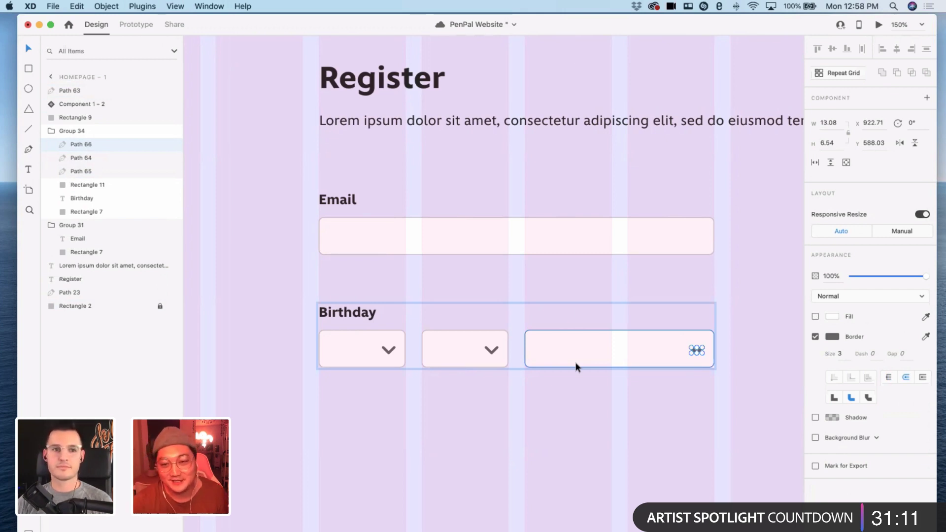
{"action": "left_click", "coordinate": [491, 351]}
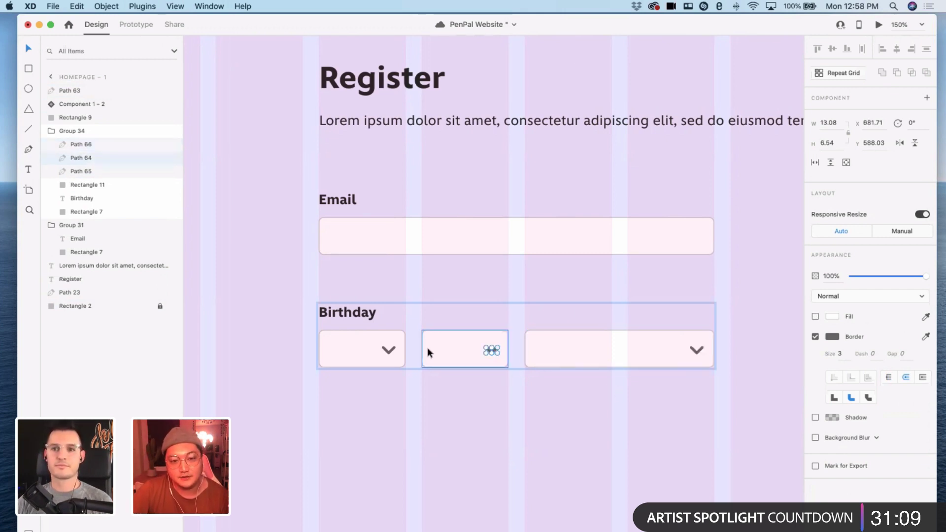
{"action": "left_click", "coordinate": [389, 350]}
{"action": "left_click", "coordinate": [516, 391]}
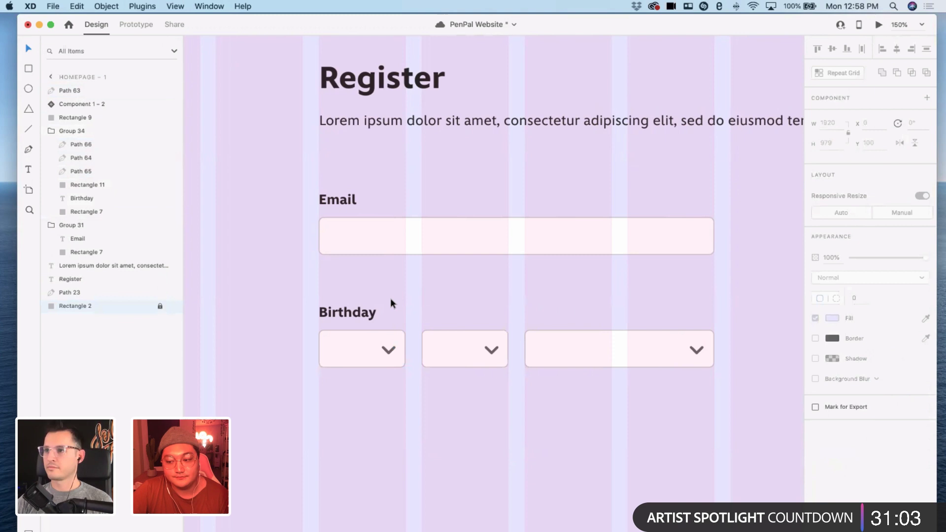
{"action": "left_click", "coordinate": [391, 350]}
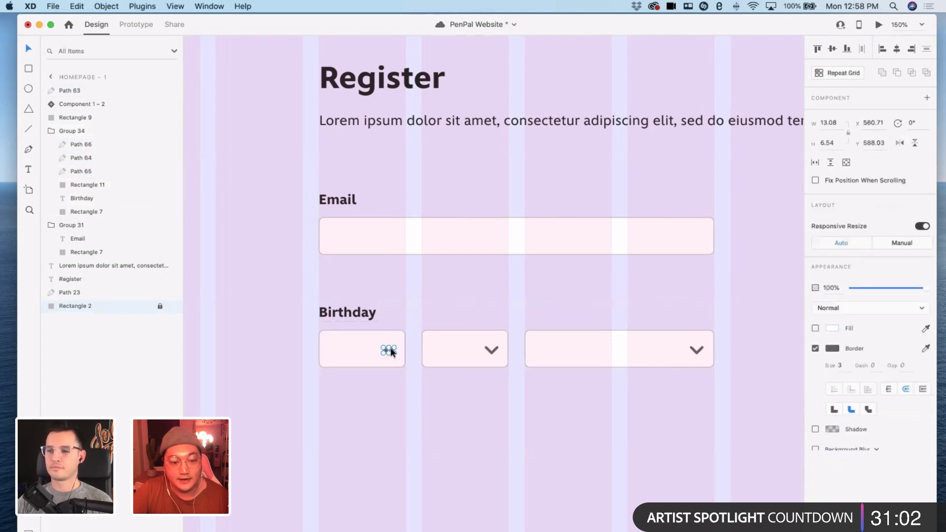
{"action": "left_click", "coordinate": [495, 350], "text": "shift"}
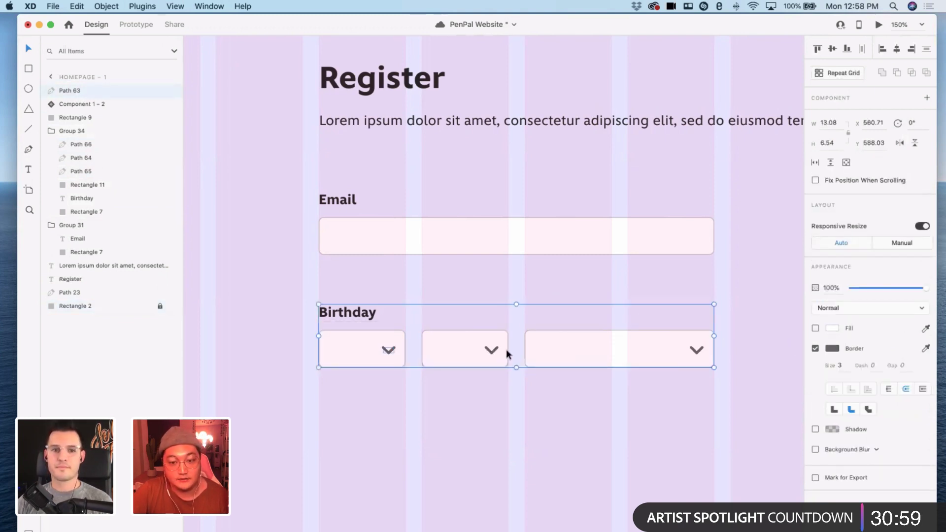
{"action": "left_click", "coordinate": [598, 405]}
- Set the border size of all three Birthday chevrons to 2
{"action": "left_click", "coordinate": [392, 352]}
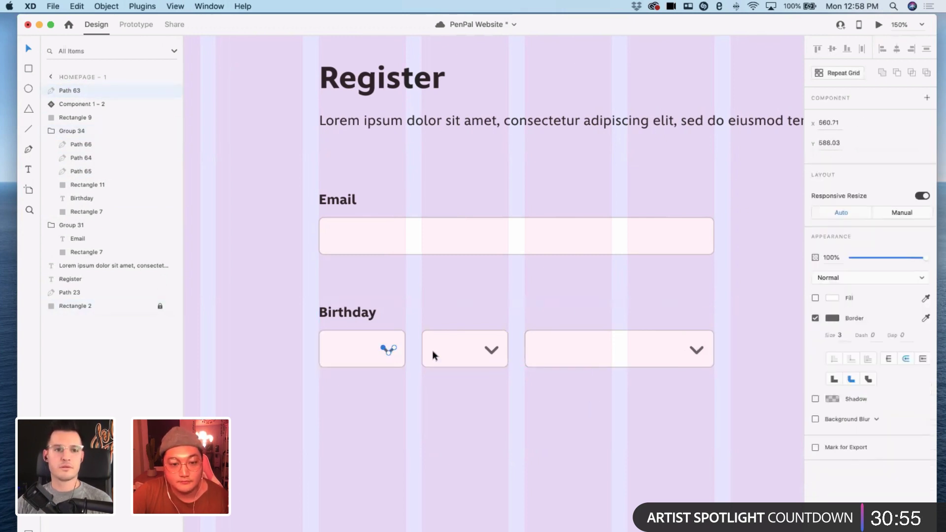
{"action": "left_click", "coordinate": [491, 351], "text": "shift"}
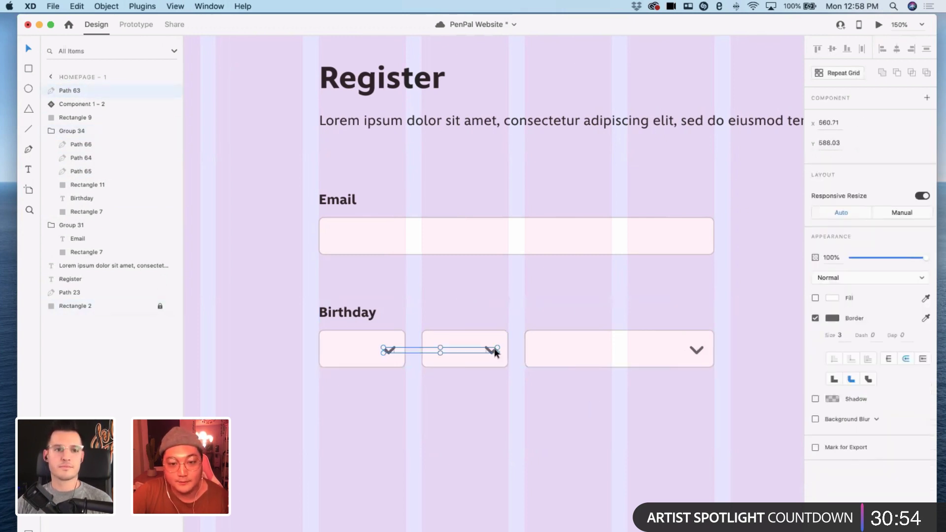
{"action": "left_click", "coordinate": [696, 351], "text": "shift"}
{"action": "type", "text": "2"}
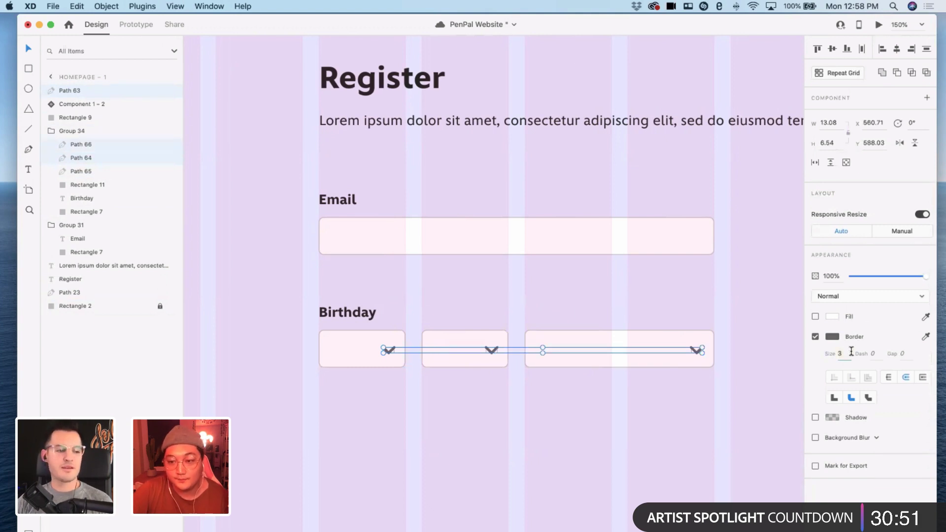
{"action": "left_click", "coordinate": [613, 402]}
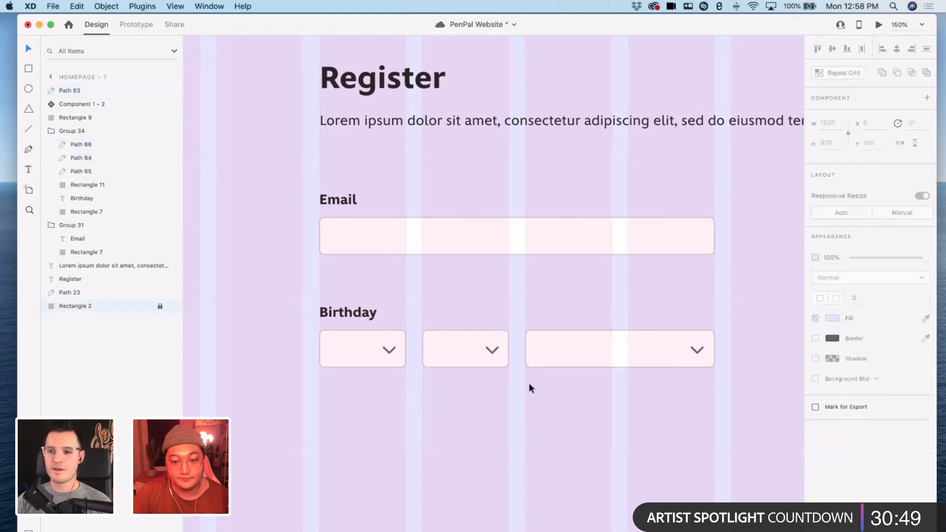
- Group the first Birthday box with its chevron and turn the group into a component
{"action": "scroll", "coordinate": [528, 383], "scroll_direction": "left", "scroll_amount": 3}
{"action": "left_click", "coordinate": [433, 355]}
{"action": "left_click", "coordinate": [451, 352]}
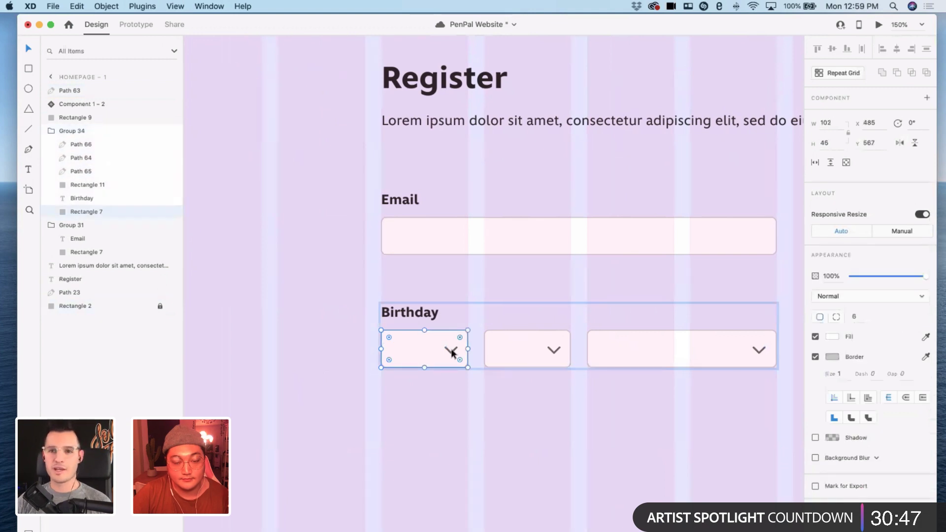
{"action": "left_click", "coordinate": [452, 351], "text": "shift"}
{"action": "key", "text": "super+g"}
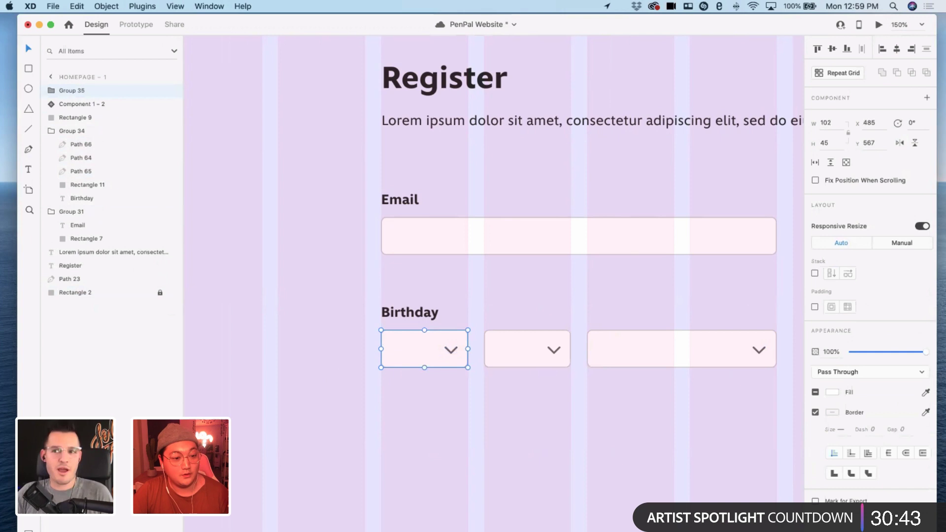
{"action": "key", "text": "shift+super+y"}
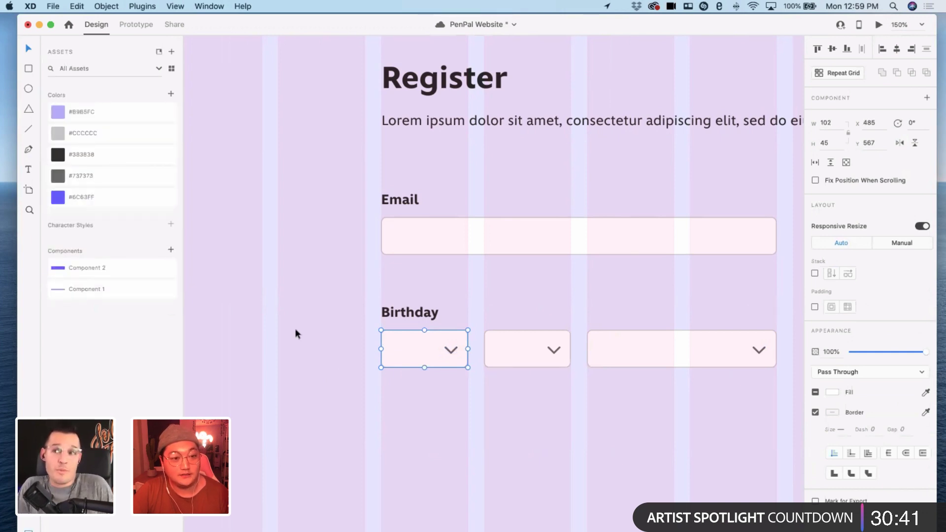
{"action": "key", "text": "super+k"}
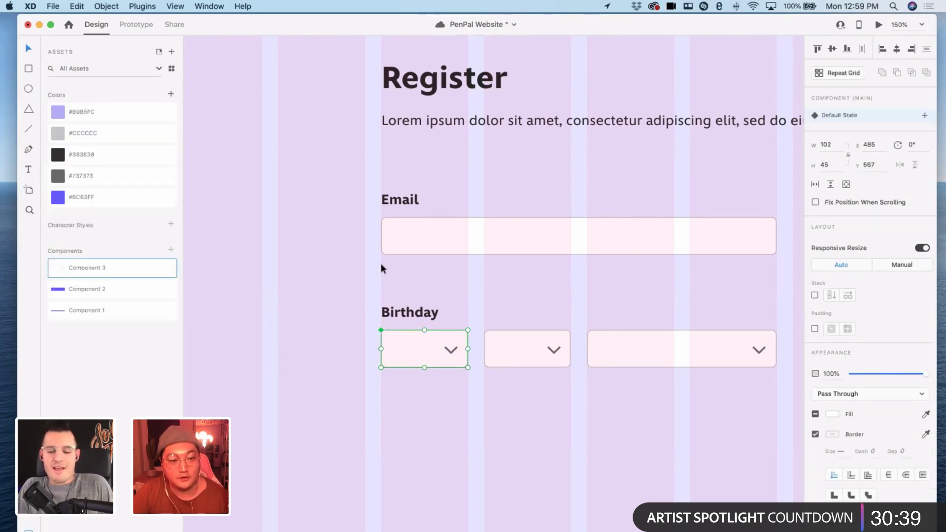
- Turn the Email label and field group into a component named "text box"
{"action": "left_click", "coordinate": [391, 244]}
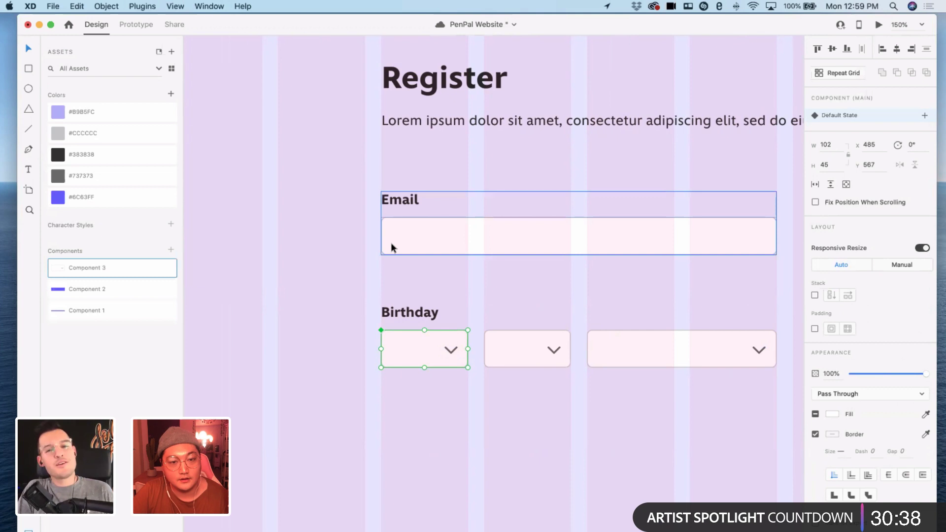
{"action": "left_click", "coordinate": [170, 250]}
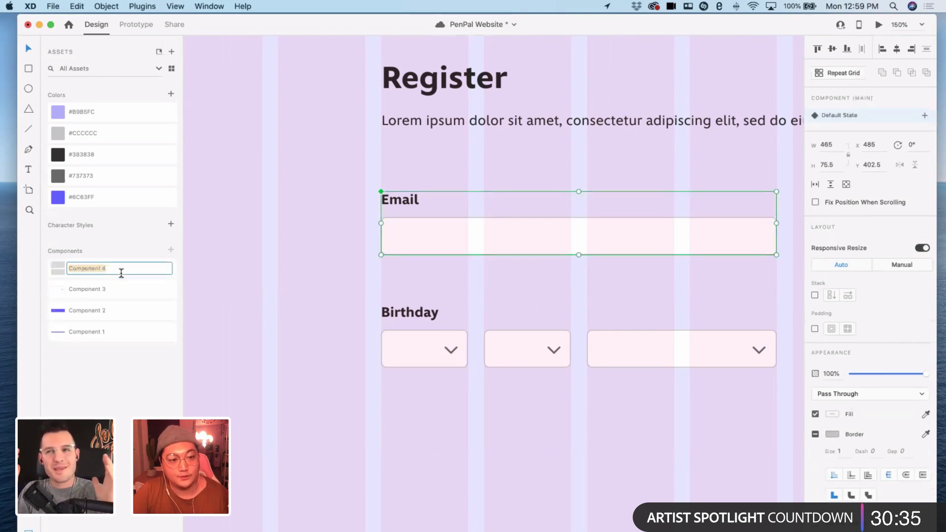
{"action": "type", "text": "Iext bod"}
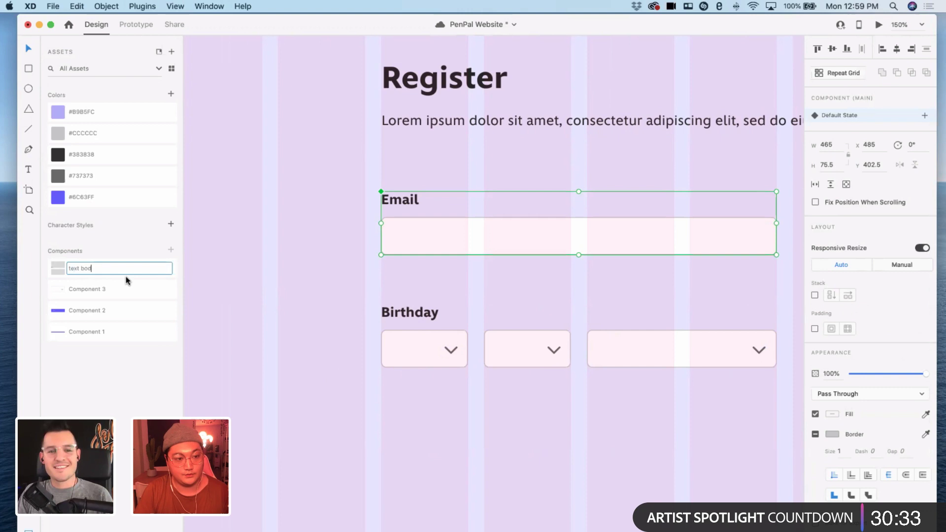
{"action": "key", "text": "BackSpace"}
{"action": "left_click", "coordinate": [420, 347]}
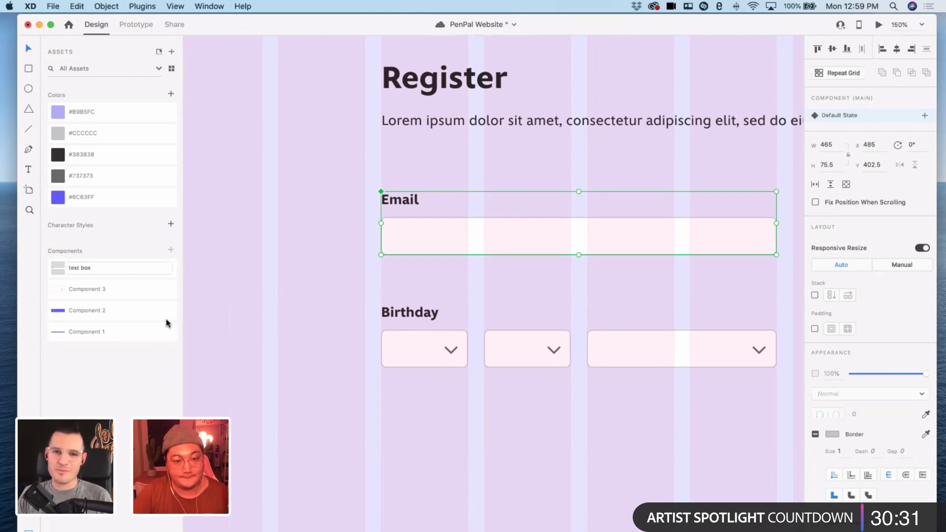
- Rename the first Birthday box's component, Component 3, as "dropdown"
{"action": "double_click", "coordinate": [90, 291]}
{"action": "type", "text": "dropdown"}
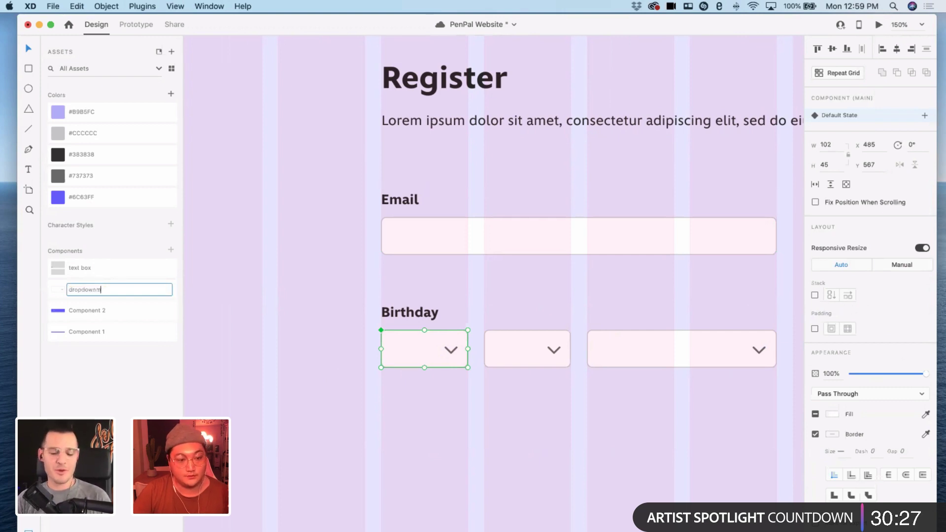
{"action": "left_click", "coordinate": [516, 356]}
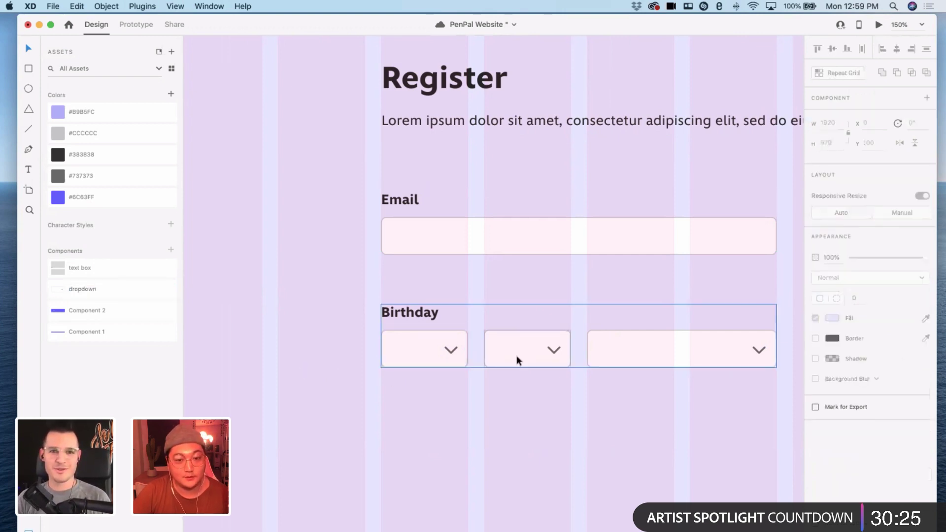
- Replace the second Birthday box and its chevron with a copy of the dropdown component
{"action": "double_click", "coordinate": [517, 356]}
{"action": "left_click", "coordinate": [443, 353]}
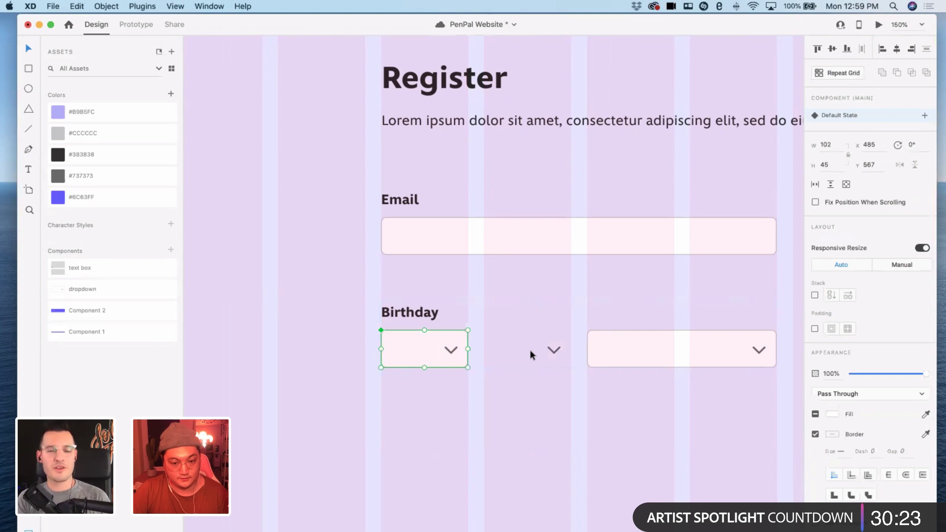
{"action": "left_click", "coordinate": [553, 351]}
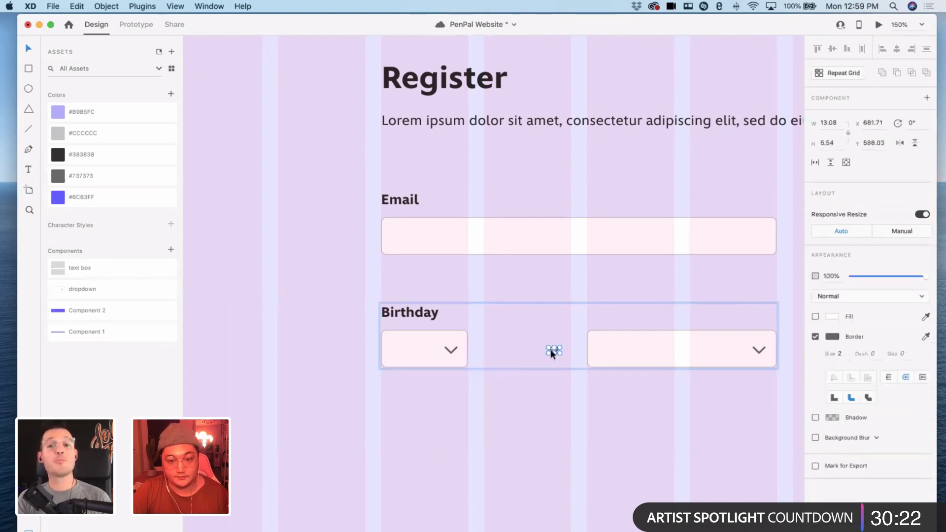
{"action": "key", "text": "Delete"}
{"action": "left_click", "coordinate": [439, 350]}
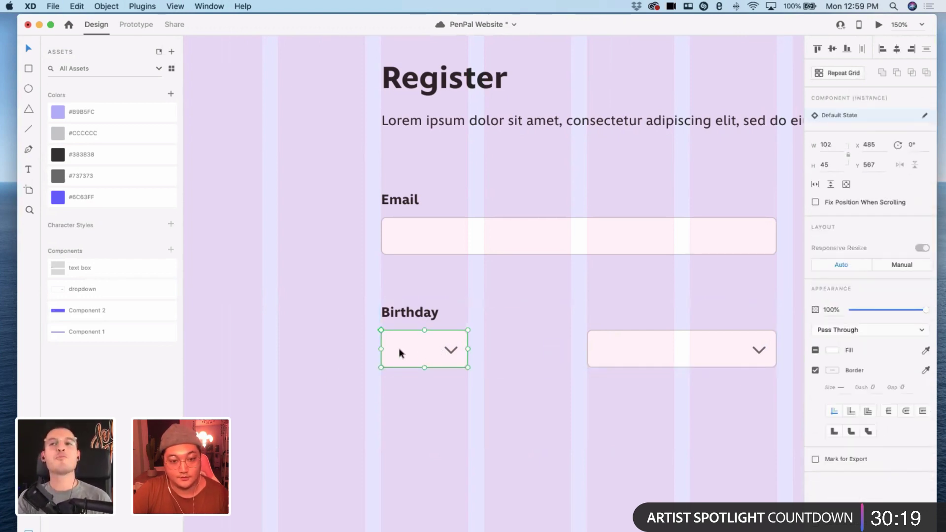
{"action": "key", "text": "super+z"}
- Place a copy of the dropdown component over the third Birthday box and widen it to about 204 px
{"action": "left_click", "coordinate": [621, 347]}
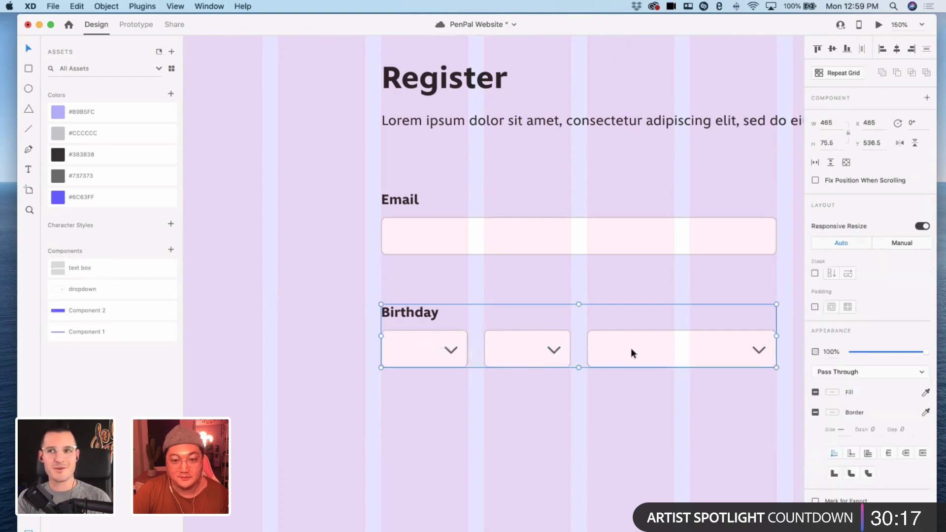
{"action": "double_click", "coordinate": [753, 350]}
{"action": "left_click", "coordinate": [544, 355]}
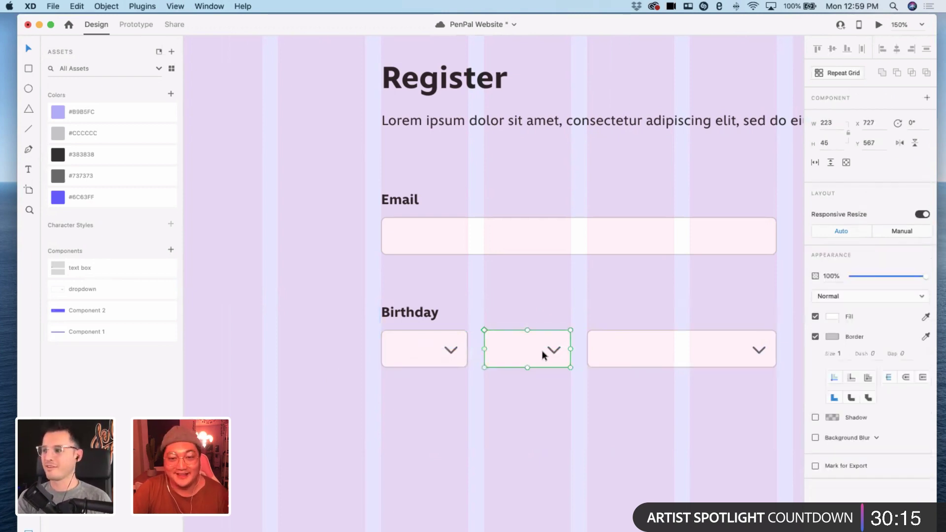
{"action": "key", "text": "super+c"}
{"action": "left_click_drag", "start_coordinate": [518, 350], "coordinate": [770, 348]}
- Delete the original third Birthday box and chevron, and stretch the dropdown copy to the Email field's right edge
{"action": "left_click", "coordinate": [769, 348]}
{"action": "double_click", "coordinate": [769, 349]}
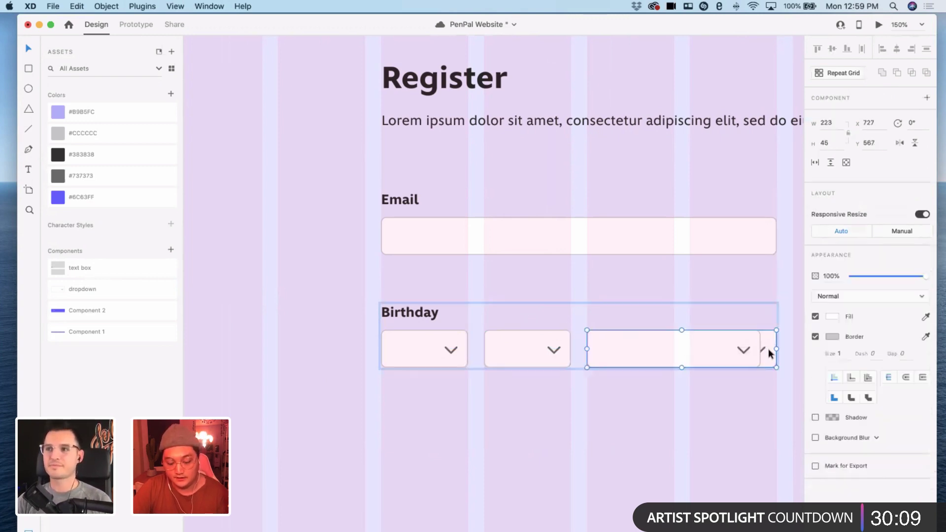
{"action": "key", "text": "Delete"}
{"action": "left_click", "coordinate": [762, 350]}
{"action": "key", "text": "ctrl+z"}
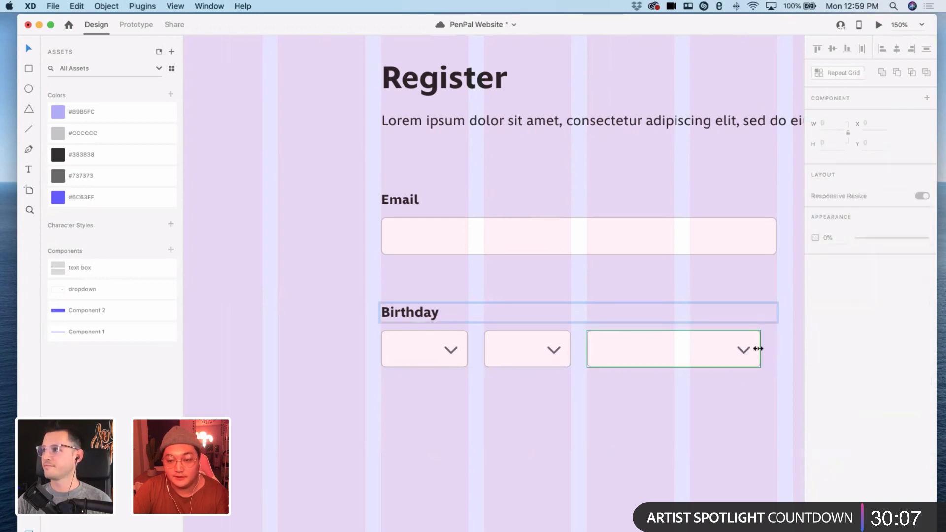
{"action": "left_click", "coordinate": [754, 348]}
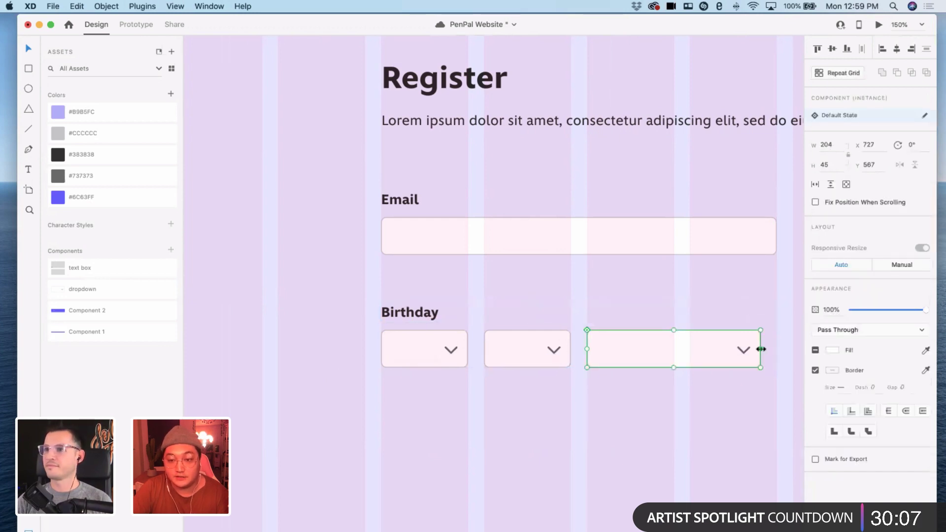
{"action": "left_click", "coordinate": [731, 414]}
- Duplicate the Birthday label and first dropdown below the Birthday row, and widen the new dropdown to the Email field's width
{"action": "key", "text": "super+1"}
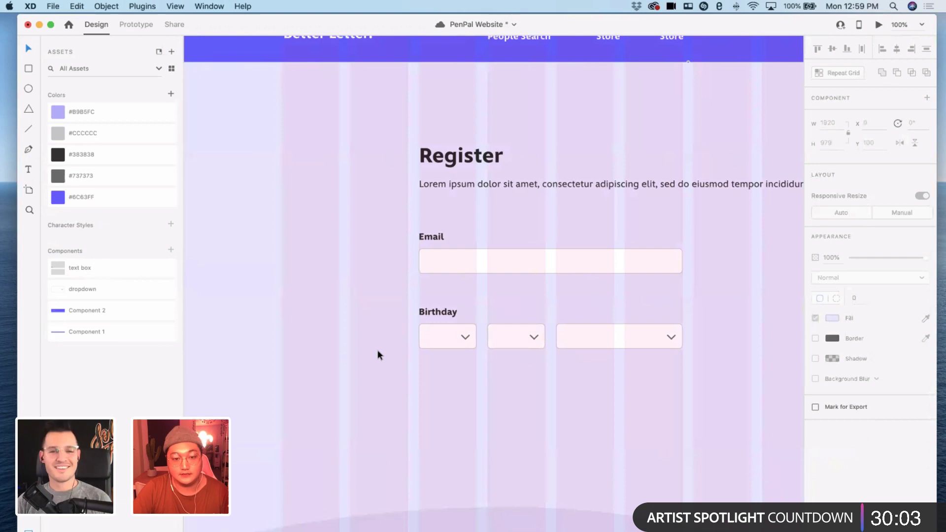
{"action": "scroll", "coordinate": [378, 350], "scroll_direction": "right", "scroll_amount": 5}
{"action": "scroll", "coordinate": [378, 349], "scroll_direction": "up", "scroll_amount": 1}
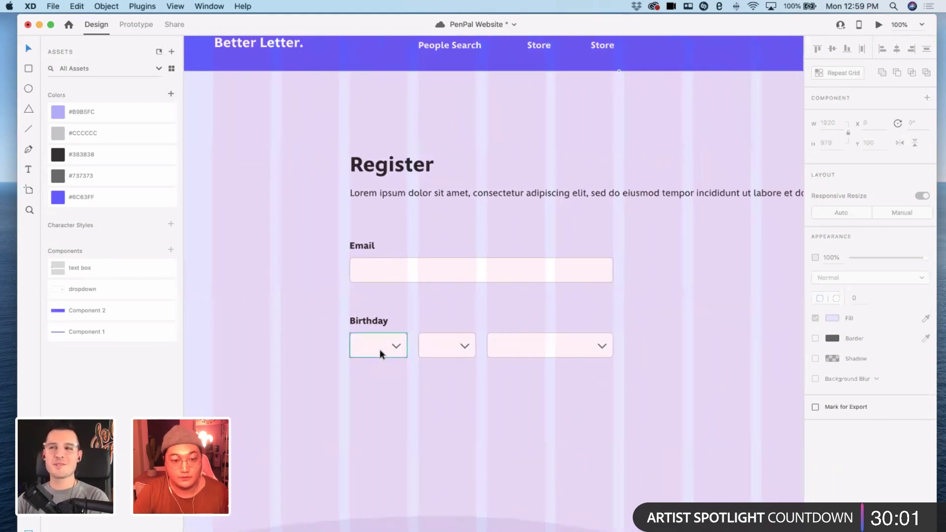
{"action": "key", "text": "super+minus"}
{"action": "scroll", "coordinate": [380, 355], "scroll_direction": "up", "scroll_amount": 10}
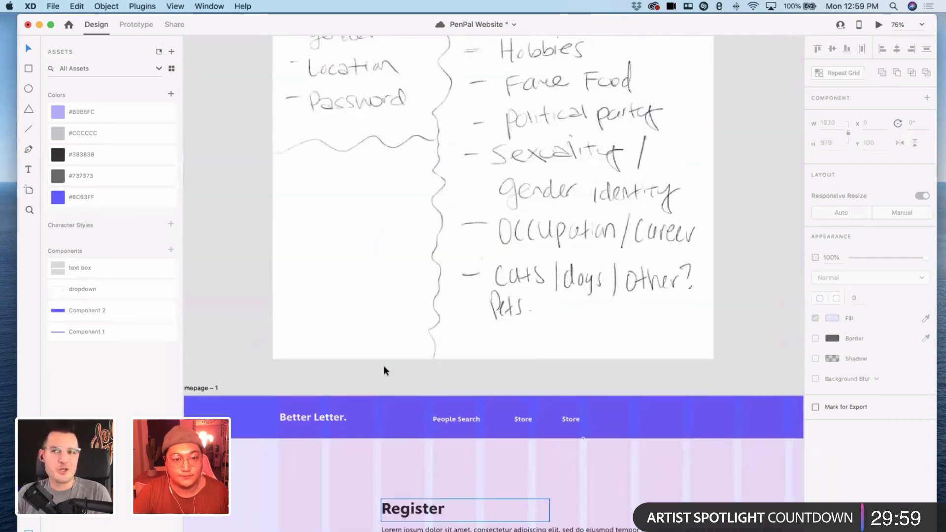
{"action": "scroll", "coordinate": [385, 370], "scroll_direction": "up", "scroll_amount": 4}
{"action": "scroll", "coordinate": [383, 371], "scroll_direction": "down", "scroll_amount": 13}
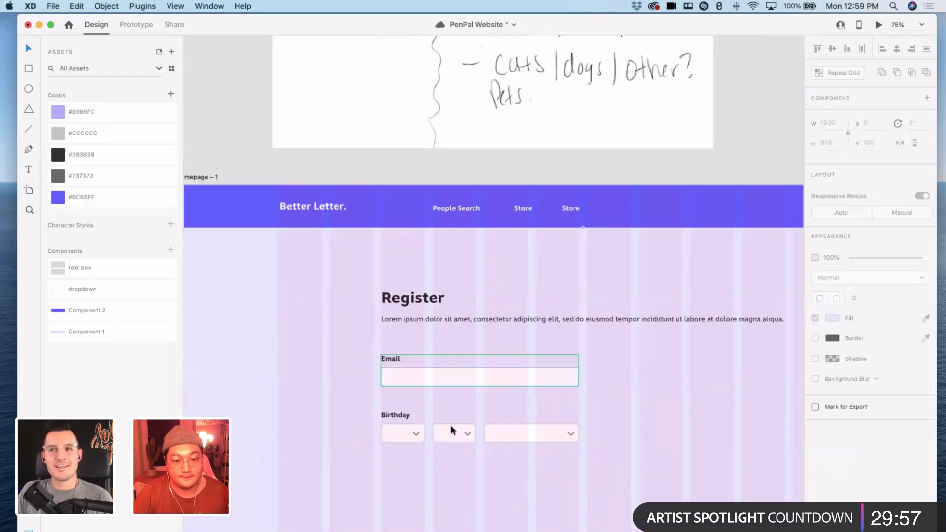
{"action": "left_click", "coordinate": [385, 418]}
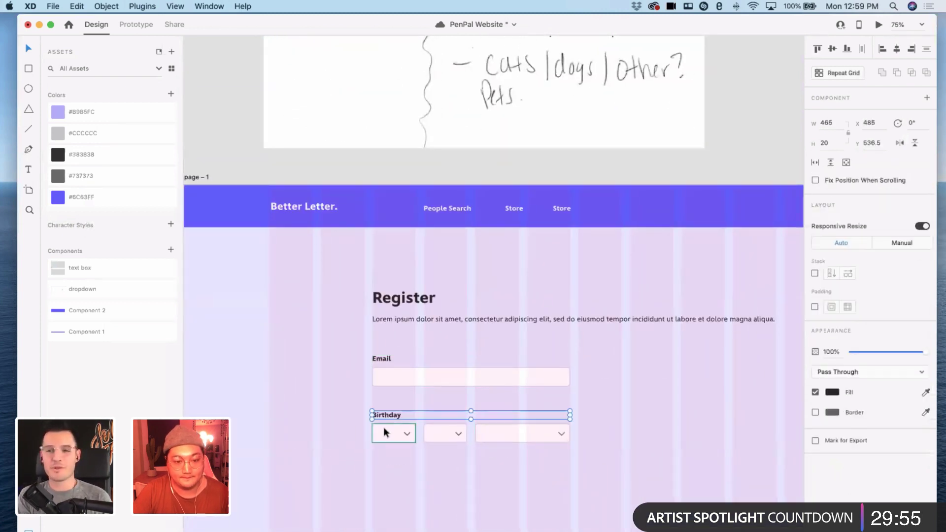
{"action": "left_click", "coordinate": [390, 435], "text": "shift"}
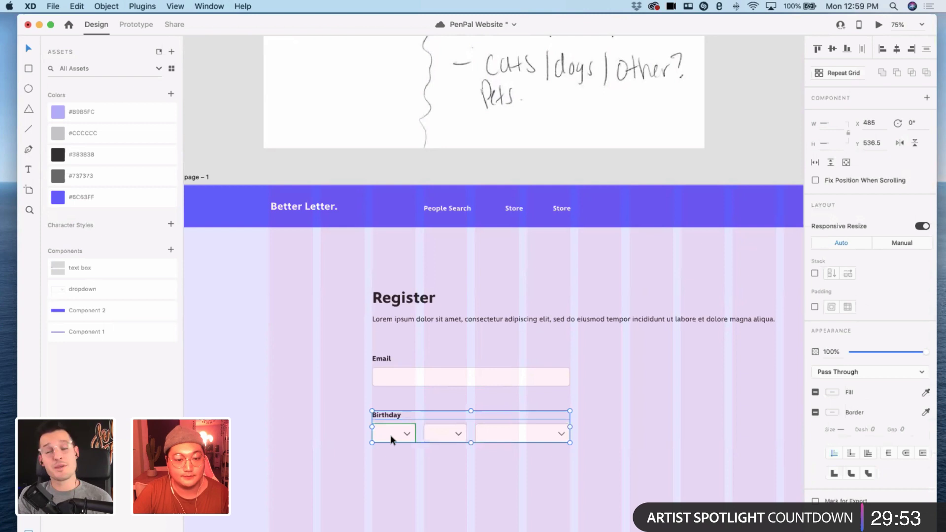
{"action": "left_click_drag", "start_coordinate": [390, 420], "coordinate": [574, 489]}
{"action": "double_click", "coordinate": [401, 489]}
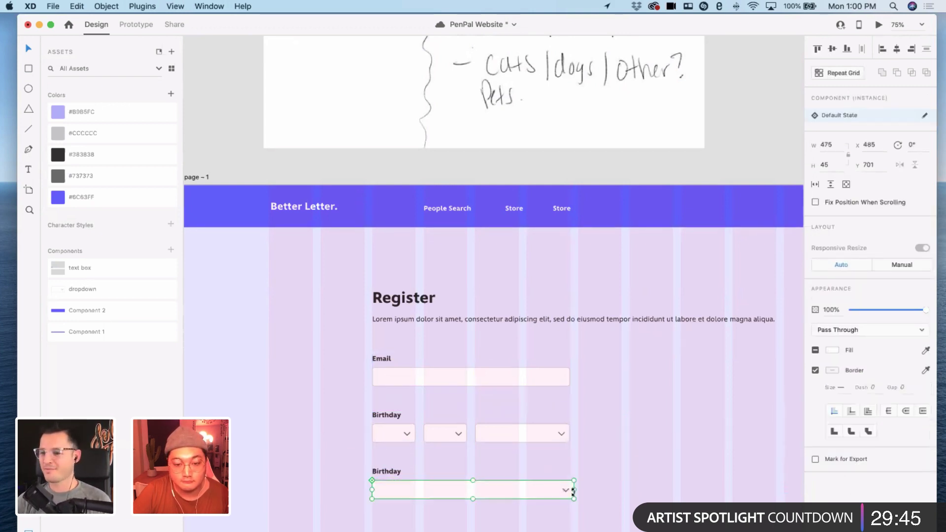
- Change the duplicated Birthday label's text to "Gender"
{"action": "left_click", "coordinate": [395, 473]}
{"action": "double_click", "coordinate": [395, 473]}
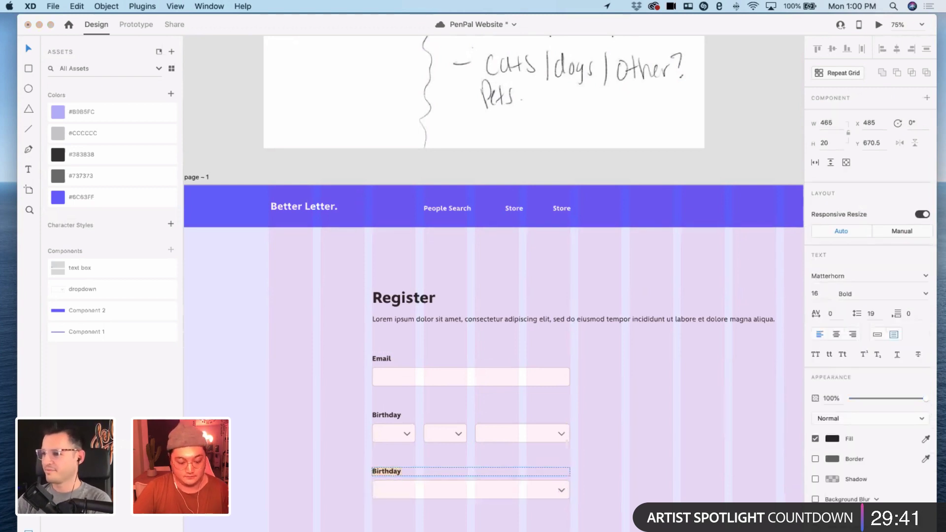
{"action": "type", "text": "Gender"}
- Duplicate the Email text box component into a second column beside the original, at X 969
{"action": "scroll", "coordinate": [342, 421], "scroll_direction": "up", "scroll_amount": 10}
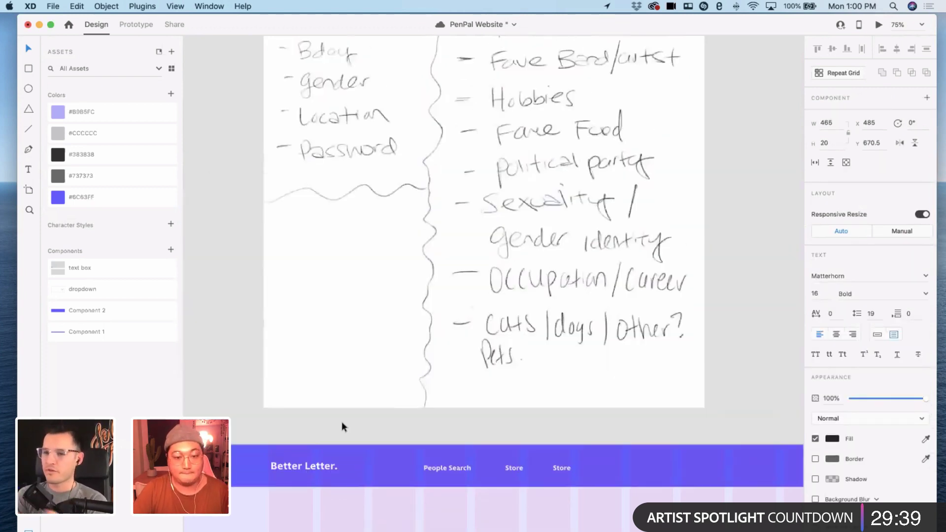
{"action": "scroll", "coordinate": [339, 428], "scroll_direction": "down", "scroll_amount": 10}
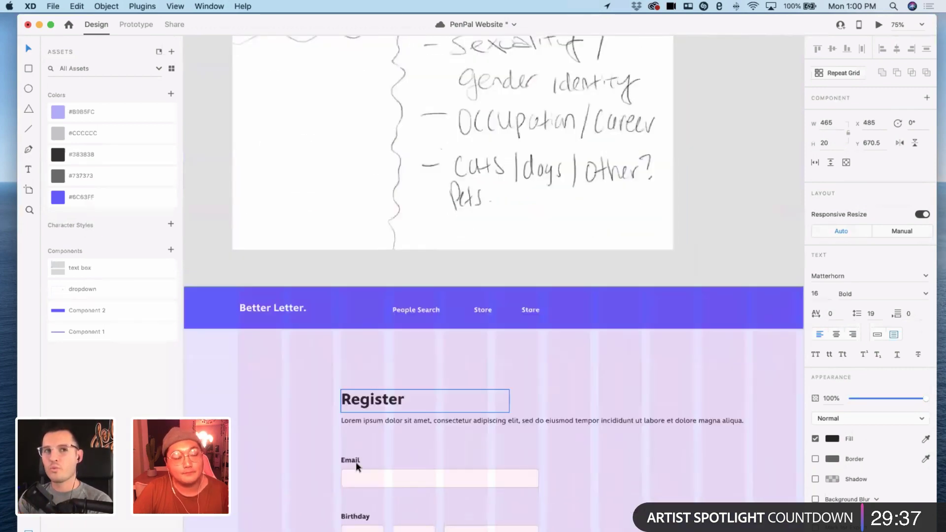
{"action": "left_click", "coordinate": [304, 462]}
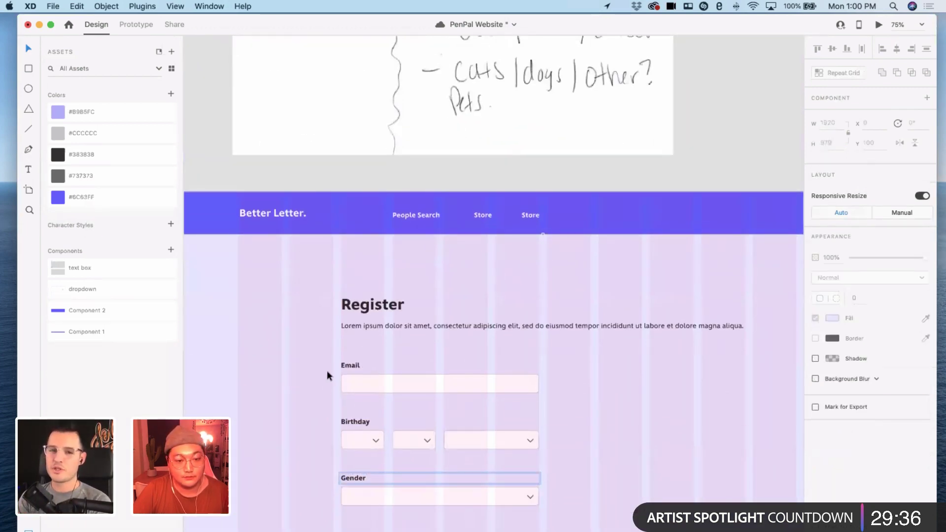
{"action": "left_click", "coordinate": [370, 392]}
{"action": "left_click_drag", "start_coordinate": [353, 363], "coordinate": [558, 365]}
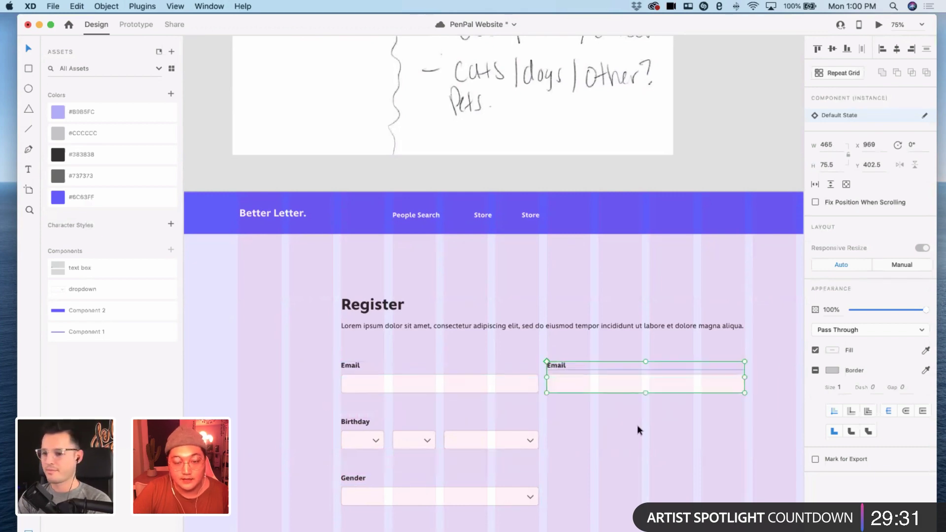
- Compare the handwritten field list with the Register form, examining the second column and the space around it
{"action": "scroll", "coordinate": [637, 427], "scroll_direction": "right", "scroll_amount": 3}
{"action": "left_click", "coordinate": [607, 437]}
{"action": "scroll", "coordinate": [480, 367], "scroll_direction": "up", "scroll_amount": 6}
{"action": "scroll", "coordinate": [480, 367], "scroll_direction": "left", "scroll_amount": 2}
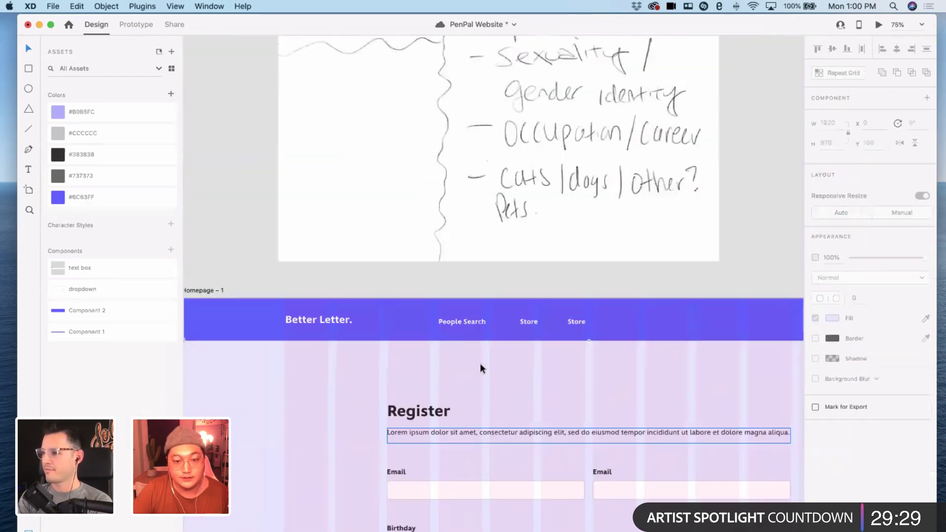
{"action": "scroll", "coordinate": [480, 367], "scroll_direction": "down", "scroll_amount": 8}
{"action": "scroll", "coordinate": [477, 363], "scroll_direction": "right", "scroll_amount": 5}
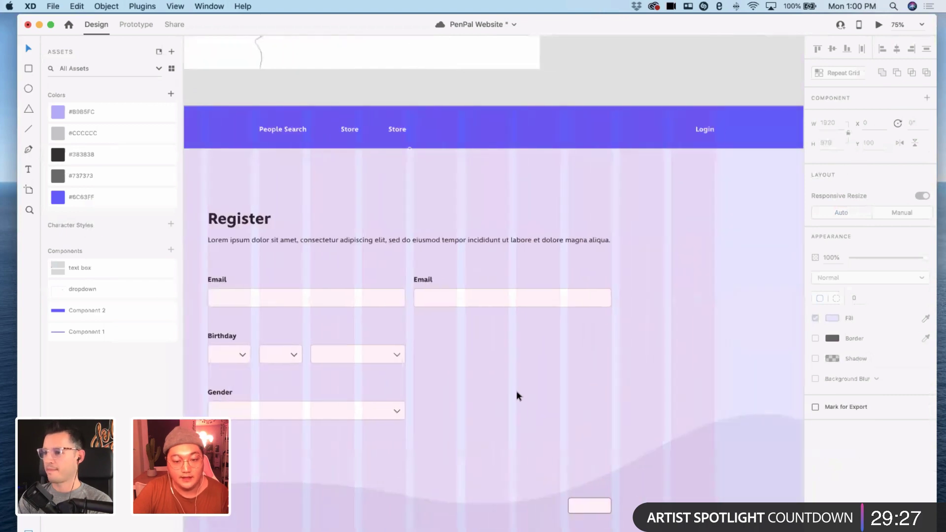
{"action": "scroll", "coordinate": [542, 488], "scroll_direction": "left", "scroll_amount": 4}
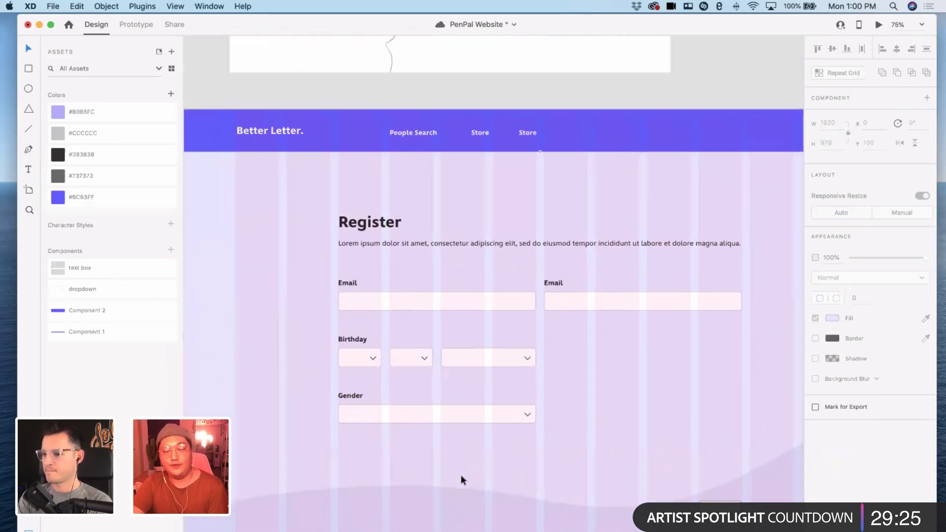
{"action": "scroll", "coordinate": [507, 411], "scroll_direction": "right", "scroll_amount": 4}
{"action": "scroll", "coordinate": [502, 412], "scroll_direction": "left", "scroll_amount": 3}
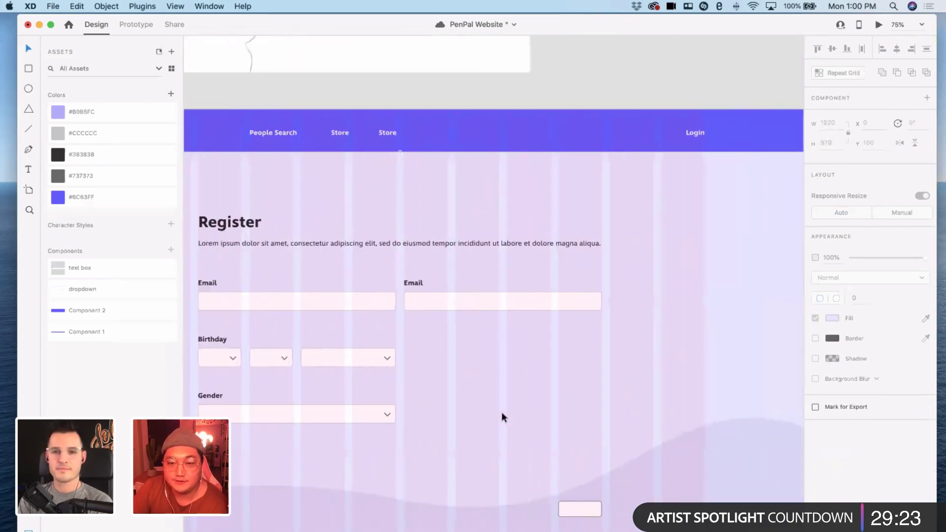
{"action": "scroll", "coordinate": [483, 413], "scroll_direction": "left", "scroll_amount": 2}
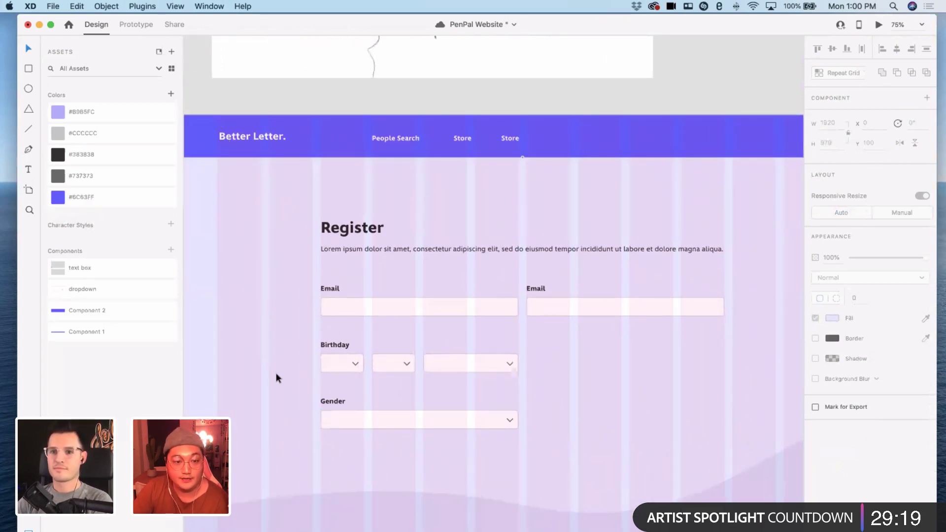
{"action": "scroll", "coordinate": [719, 207], "scroll_direction": "right", "scroll_amount": 3}
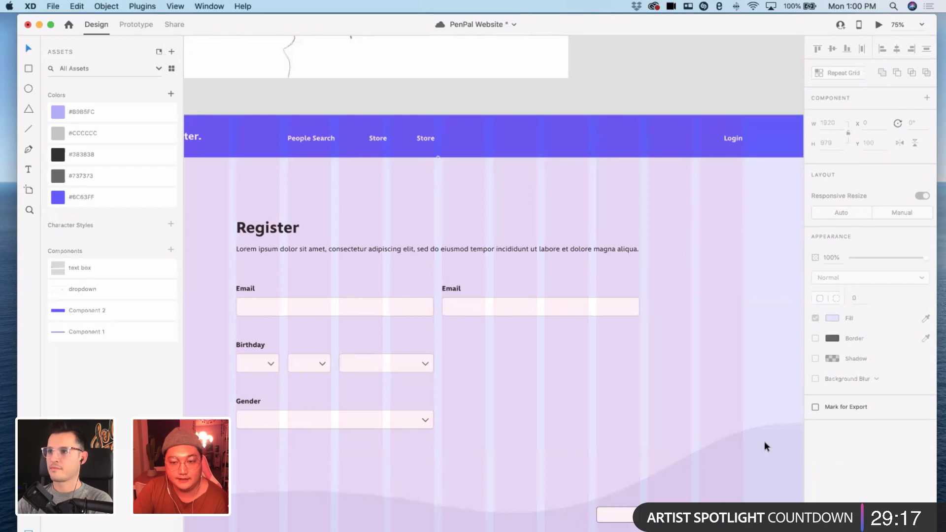
- Inspect the header, the Register heading's left edge and the layout grid settings of the Homepage – 1 artboard
{"action": "left_click", "coordinate": [725, 142]}
{"action": "scroll", "coordinate": [291, 205], "scroll_direction": "left", "scroll_amount": 2}
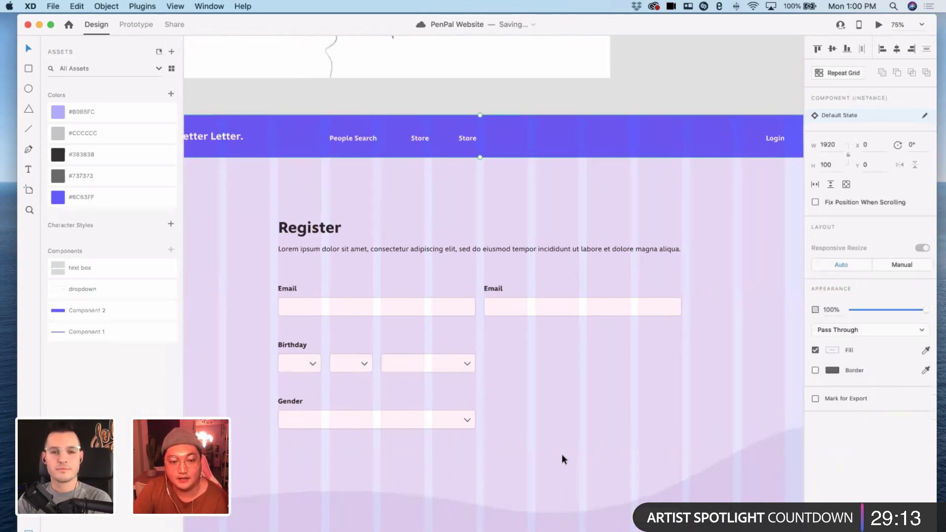
{"action": "scroll", "coordinate": [465, 285], "scroll_direction": "left", "scroll_amount": 3}
{"action": "left_click", "coordinate": [347, 228]}
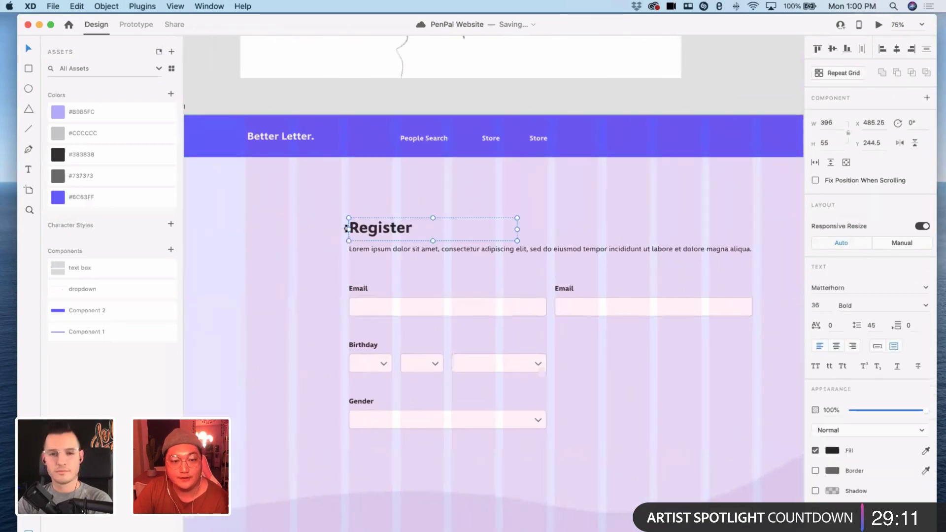
{"action": "left_click_drag", "start_coordinate": [326, 229], "coordinate": [232, 227]}
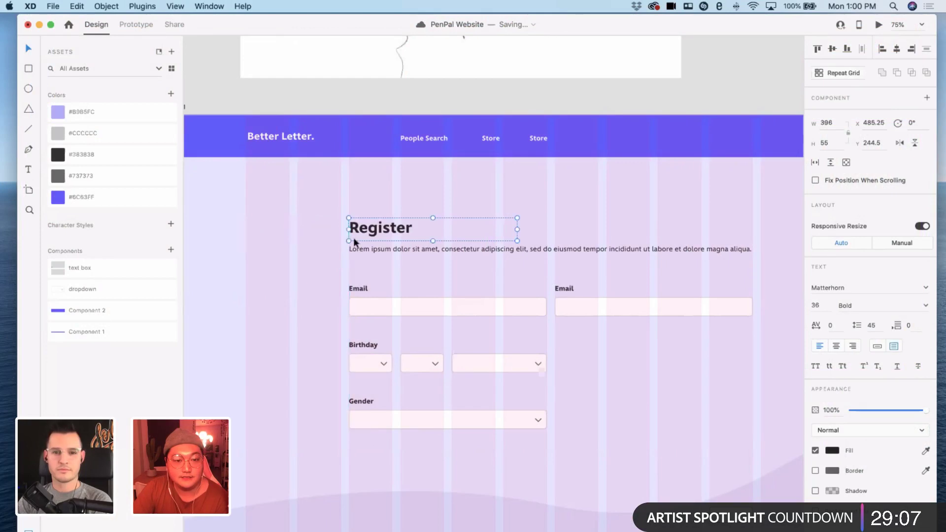
{"action": "scroll", "coordinate": [353, 248], "scroll_direction": "left", "scroll_amount": 2}
{"action": "scroll", "coordinate": [353, 249], "scroll_direction": "left", "scroll_amount": 3}
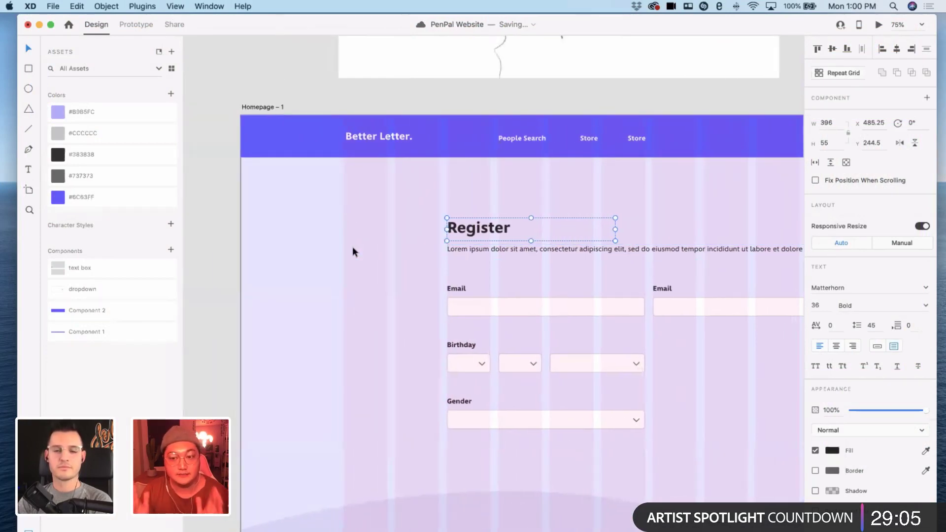
{"action": "left_click", "coordinate": [249, 108]}
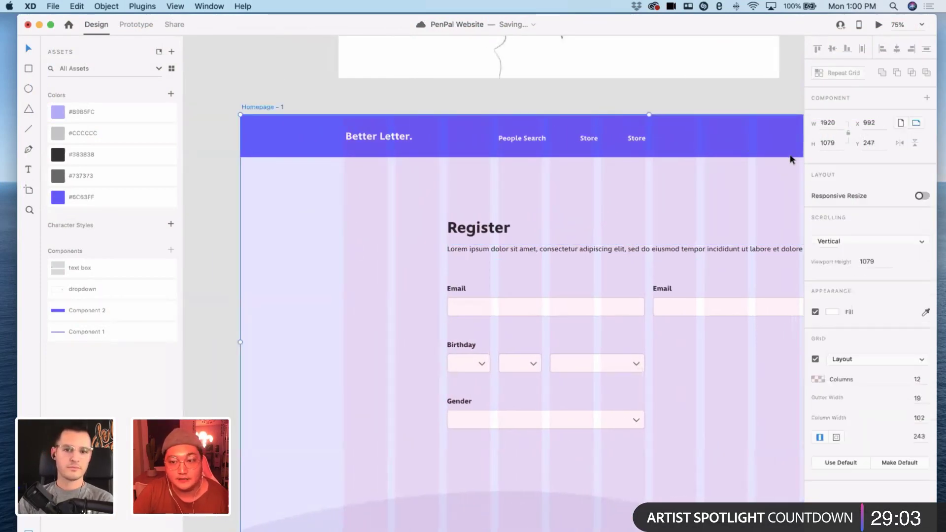
{"action": "scroll", "coordinate": [680, 249], "scroll_direction": "right", "scroll_amount": 3}
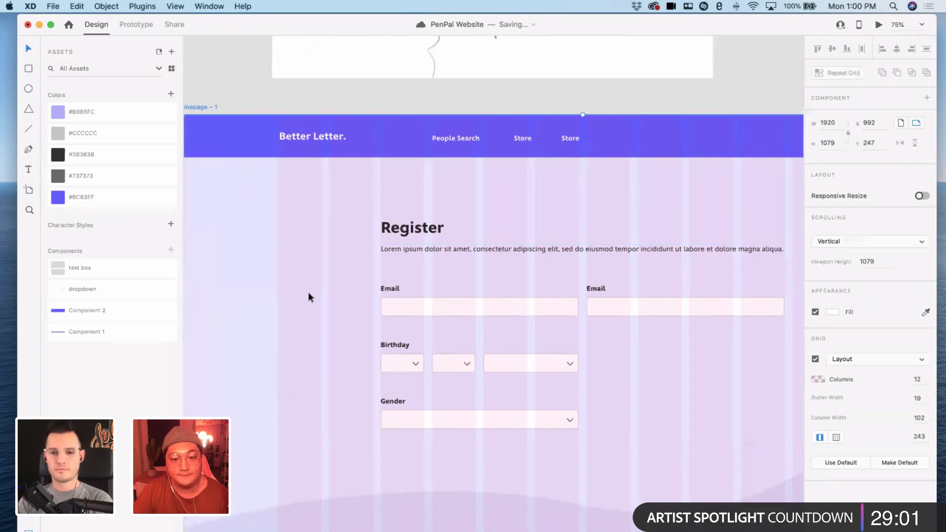
{"action": "left_click", "coordinate": [308, 292]}
{"action": "scroll", "coordinate": [308, 291], "scroll_direction": "right", "scroll_amount": 3}
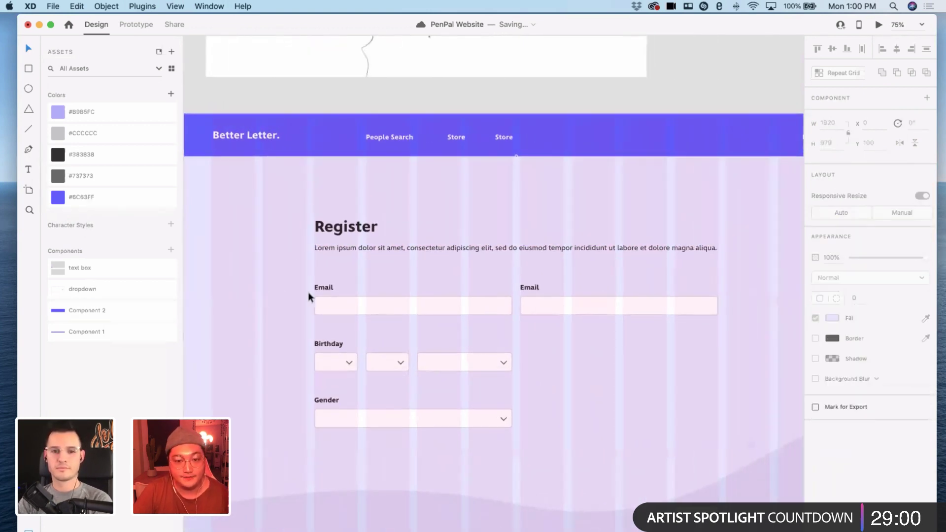
- Check the Register heading's alignment with the form fields and review the handwritten notes above the artboard
{"action": "left_click", "coordinate": [336, 229]}
{"action": "scroll", "coordinate": [370, 227], "scroll_direction": "left", "scroll_amount": 2}
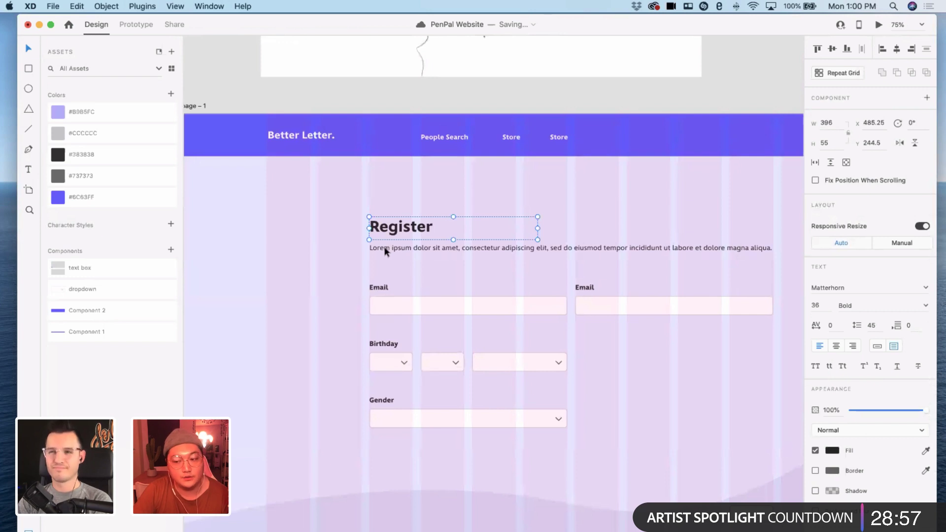
{"action": "left_click_drag", "start_coordinate": [329, 227], "coordinate": [370, 220]}
{"action": "scroll", "coordinate": [397, 231], "scroll_direction": "right", "scroll_amount": 5}
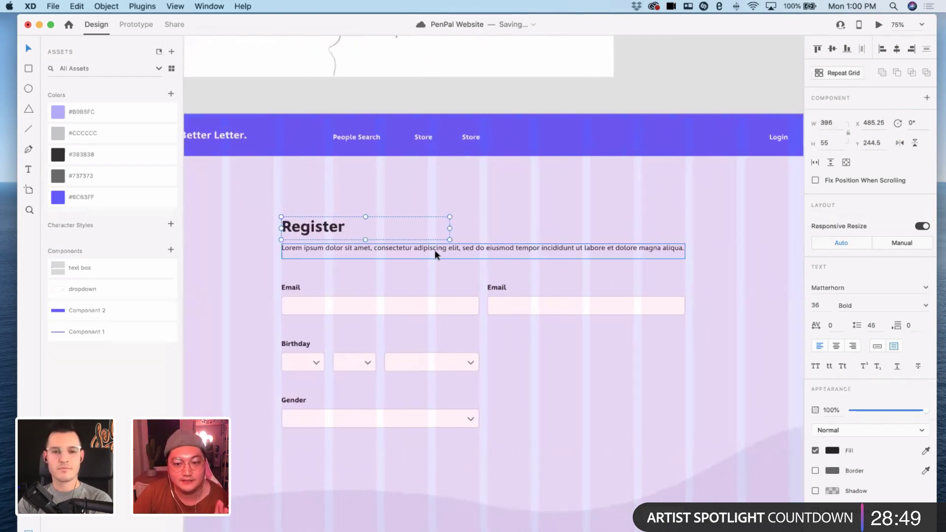
{"action": "scroll", "coordinate": [435, 250], "scroll_direction": "left", "scroll_amount": 2}
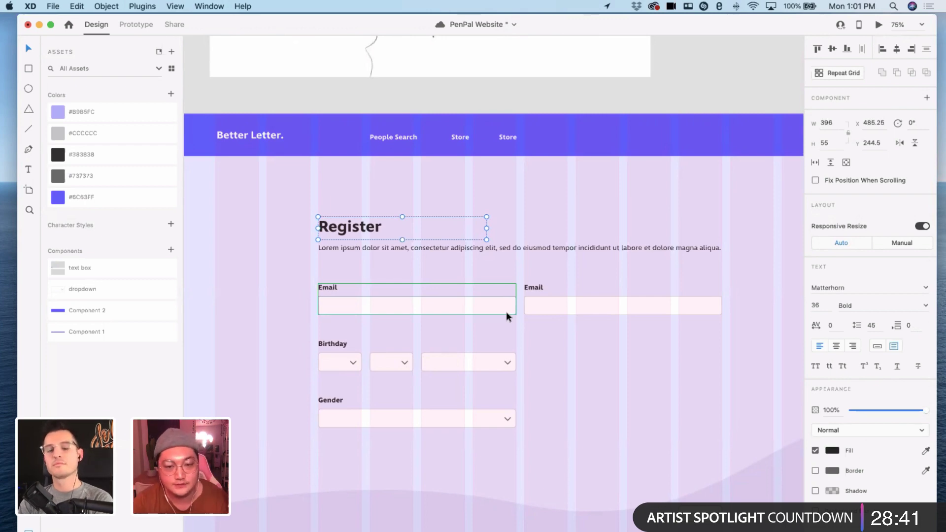
{"action": "scroll", "coordinate": [557, 306], "scroll_direction": "up", "scroll_amount": 10}
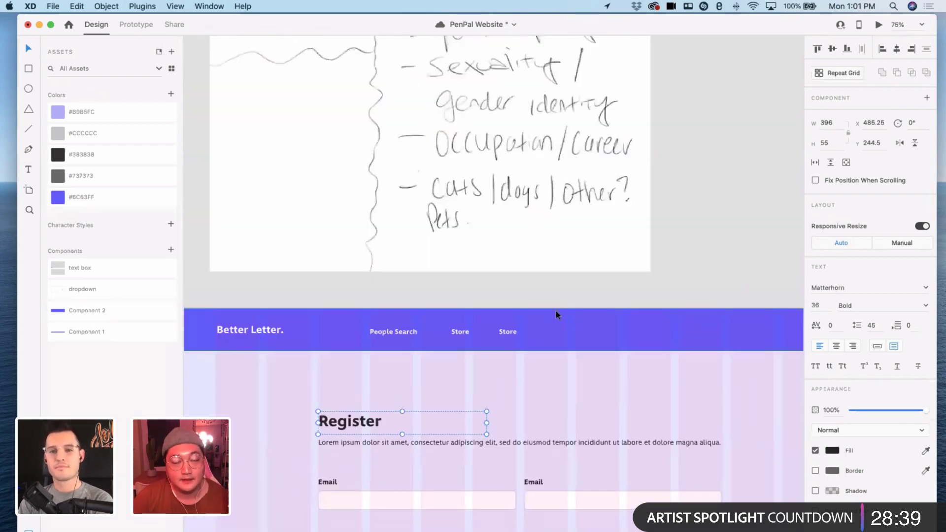
{"action": "scroll", "coordinate": [556, 314], "scroll_direction": "down", "scroll_amount": 10}
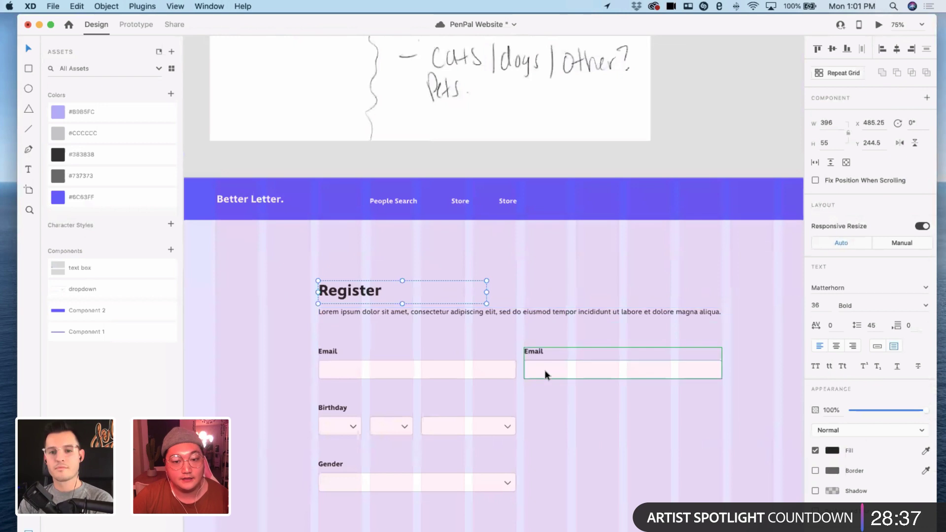
- Review the handwritten Register and Questionnaire lists for the fields still missing from the form
{"action": "left_click", "coordinate": [374, 368]}
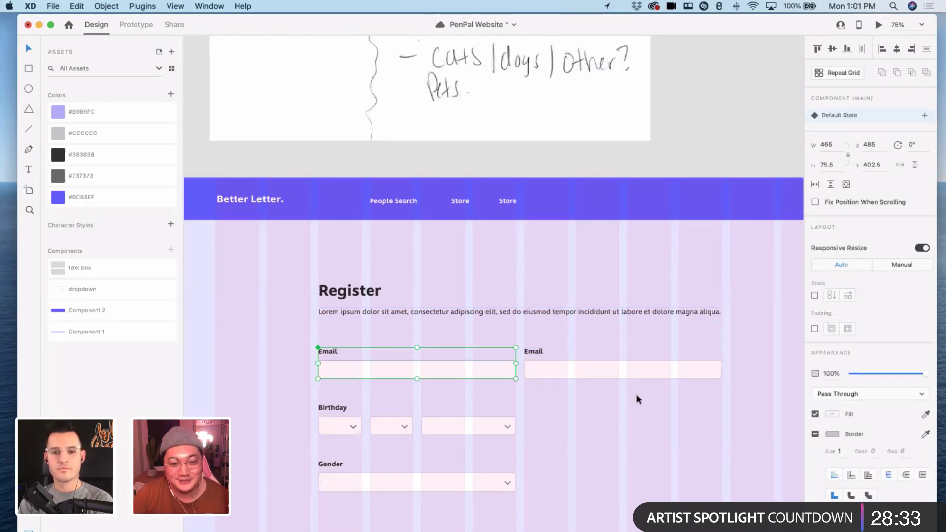
{"action": "scroll", "coordinate": [640, 397], "scroll_direction": "up", "scroll_amount": 2}
{"action": "scroll", "coordinate": [653, 409], "scroll_direction": "down", "scroll_amount": 3}
{"action": "scroll", "coordinate": [648, 412], "scroll_direction": "up", "scroll_amount": 2}
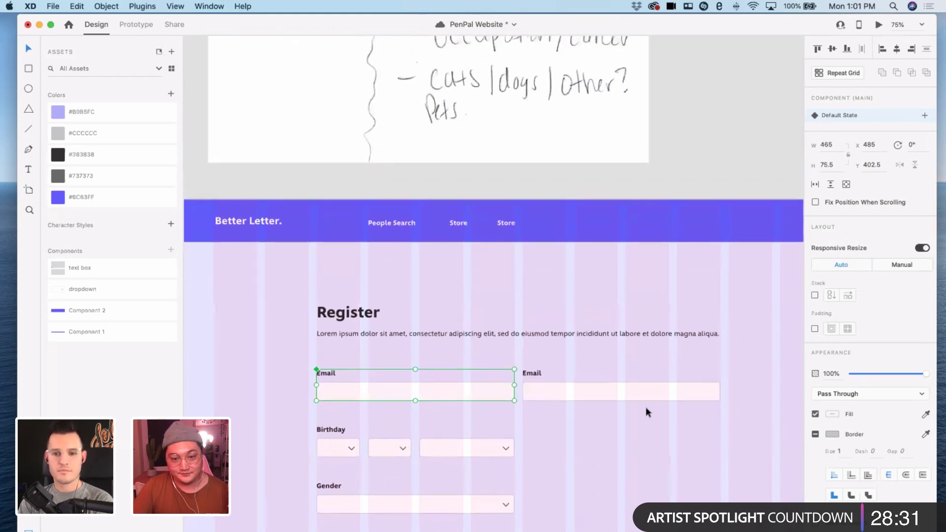
{"action": "scroll", "coordinate": [637, 409], "scroll_direction": "up", "scroll_amount": 2}
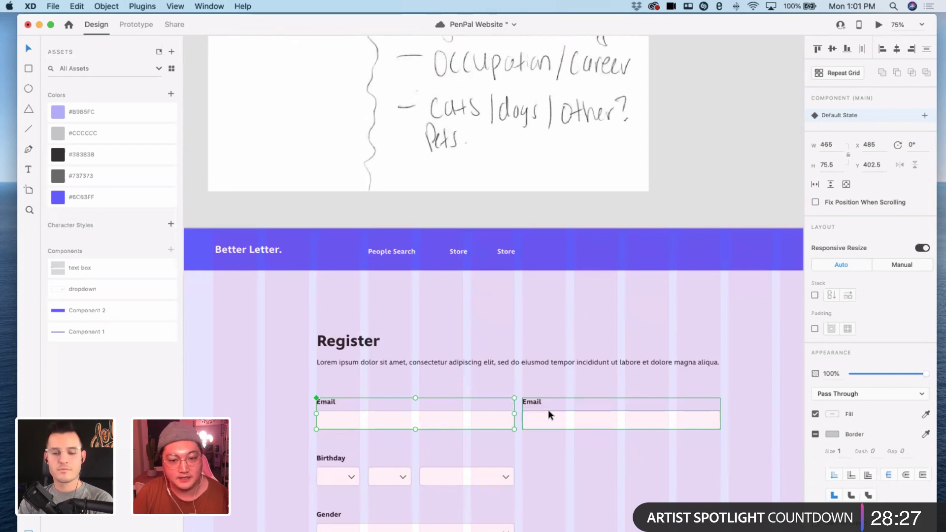
{"action": "scroll", "coordinate": [548, 410], "scroll_direction": "left", "scroll_amount": 2}
{"action": "scroll", "coordinate": [539, 472], "scroll_direction": "up", "scroll_amount": 15}
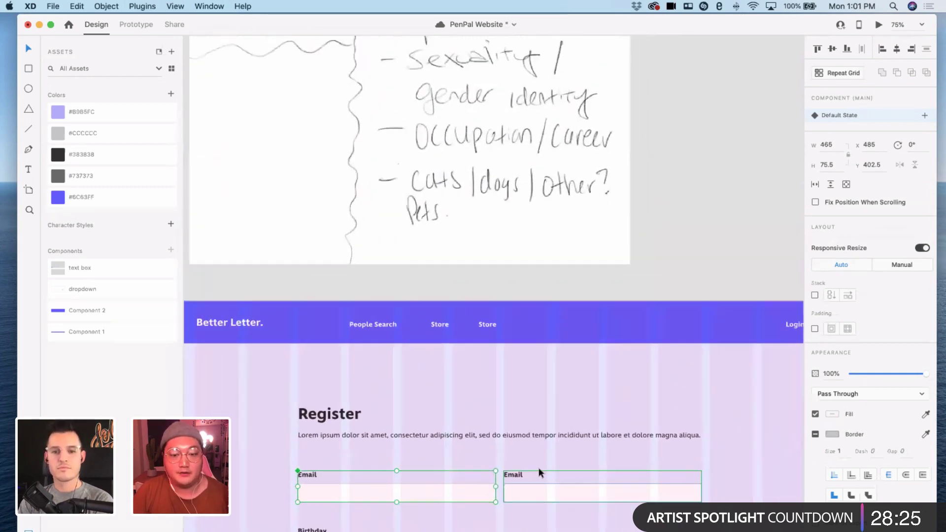
{"action": "scroll", "coordinate": [535, 468], "scroll_direction": "down", "scroll_amount": 5}
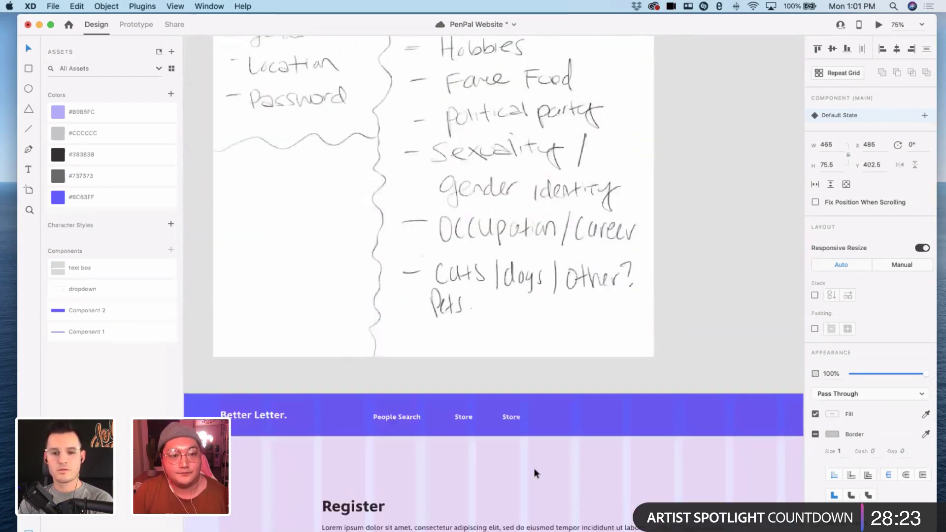
{"action": "scroll", "coordinate": [536, 468], "scroll_direction": "up", "scroll_amount": 5}
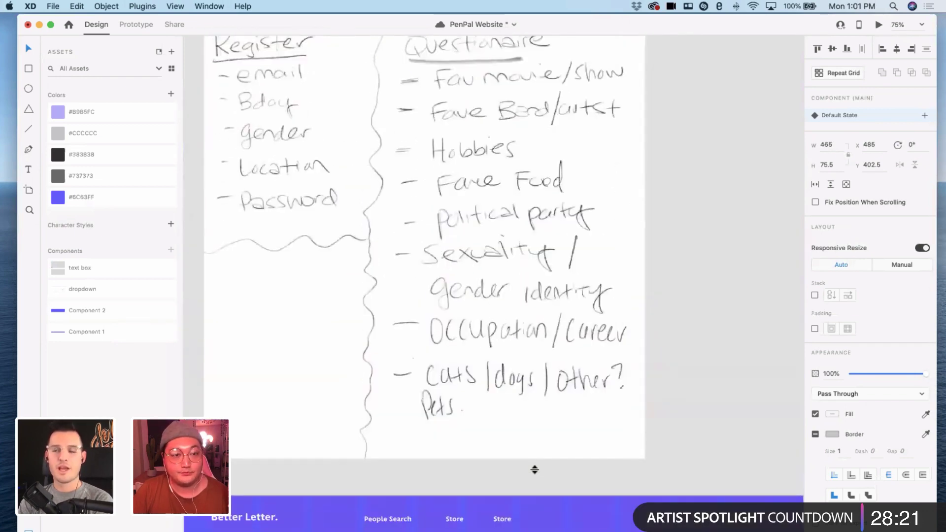
- Change the label of the second-column Email text box to Password
{"action": "scroll", "coordinate": [535, 468], "scroll_direction": "down", "scroll_amount": 6}
{"action": "scroll", "coordinate": [533, 450], "scroll_direction": "down", "scroll_amount": 4}
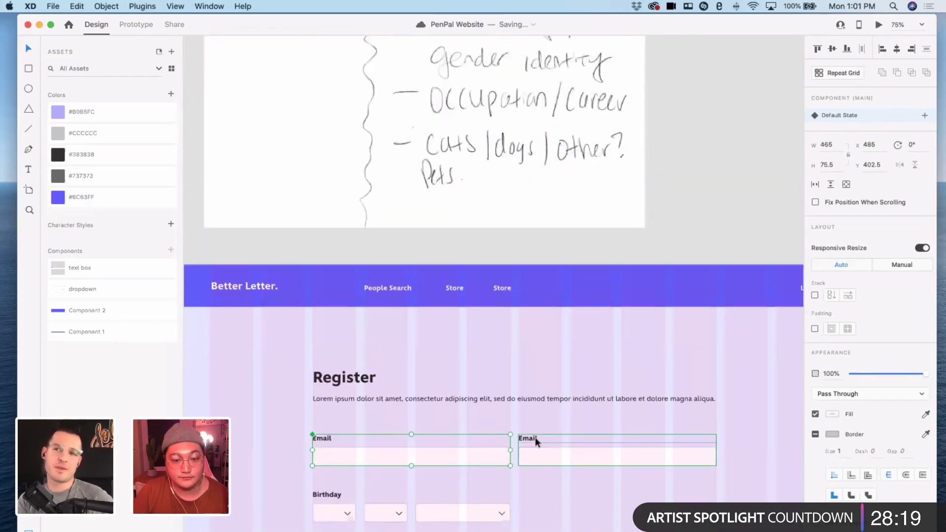
{"action": "double_click", "coordinate": [533, 439]}
{"action": "double_click", "coordinate": [533, 440]}
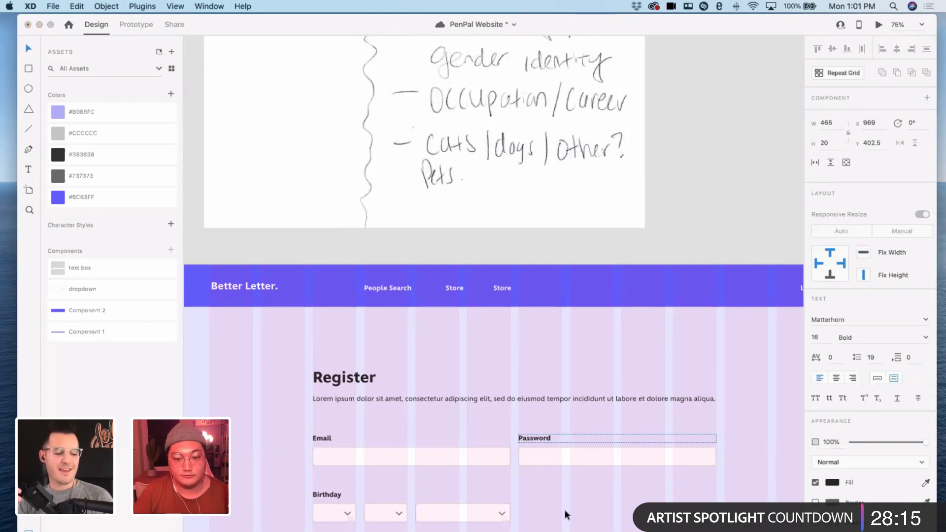
{"action": "scroll", "coordinate": [560, 509], "scroll_direction": "down", "scroll_amount": 4}
{"action": "scroll", "coordinate": [560, 509], "scroll_direction": "right", "scroll_amount": 4}
{"action": "left_click", "coordinate": [506, 365]}
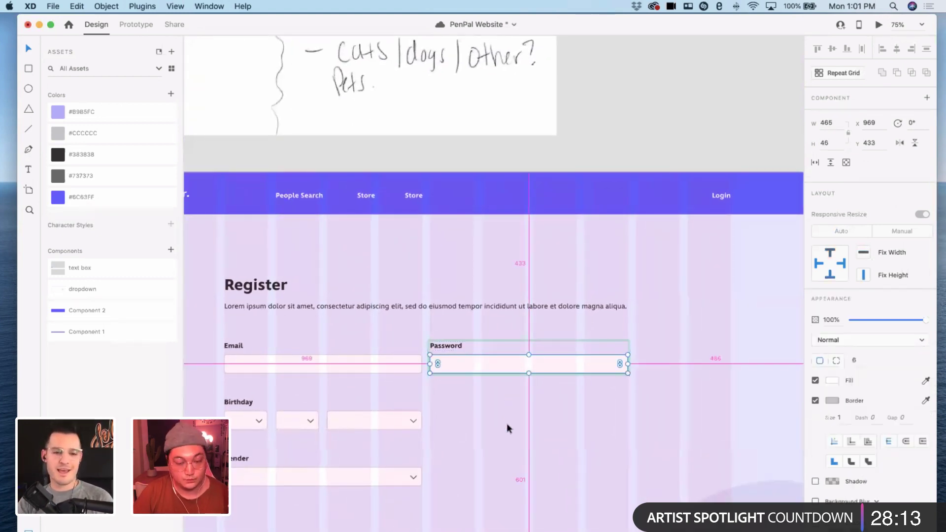
{"action": "left_click_drag", "start_coordinate": [507, 366], "coordinate": [508, 419]}
{"action": "key", "text": "super+z"}
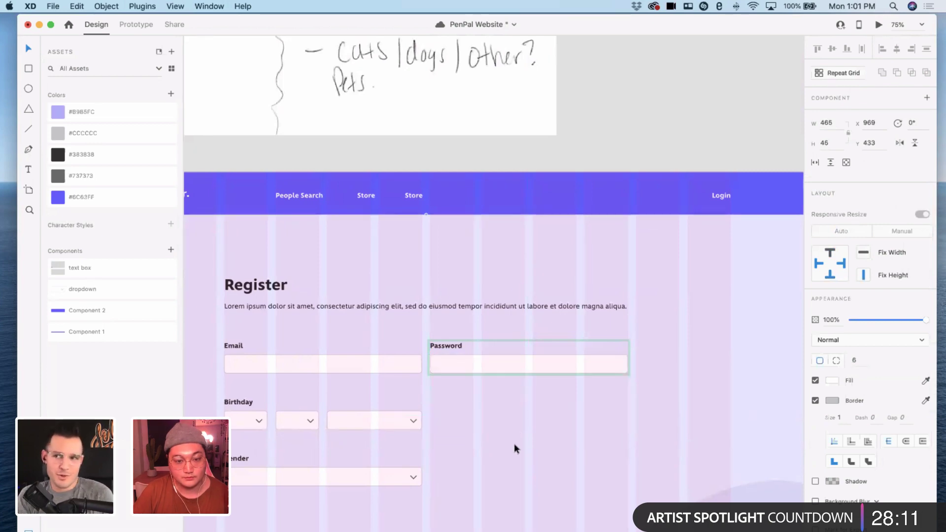
{"action": "left_click", "coordinate": [514, 448]}
- Duplicate the Gender dropdown with its label into the second column beside Birthday, at X 969, Y 536
{"action": "scroll", "coordinate": [466, 356], "scroll_direction": "up", "scroll_amount": 10}
{"action": "scroll", "coordinate": [466, 356], "scroll_direction": "left", "scroll_amount": 2}
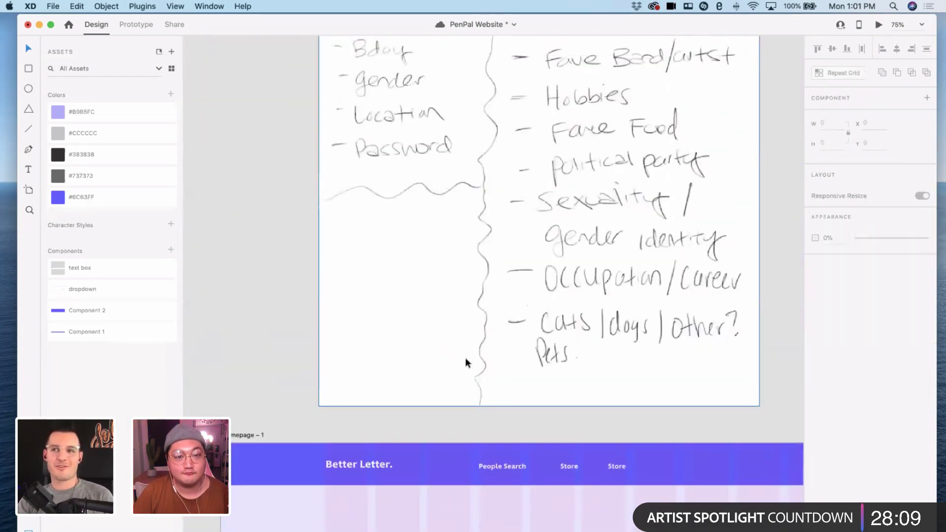
{"action": "scroll", "coordinate": [466, 357], "scroll_direction": "down", "scroll_amount": 12}
{"action": "scroll", "coordinate": [434, 409], "scroll_direction": "right", "scroll_amount": 3}
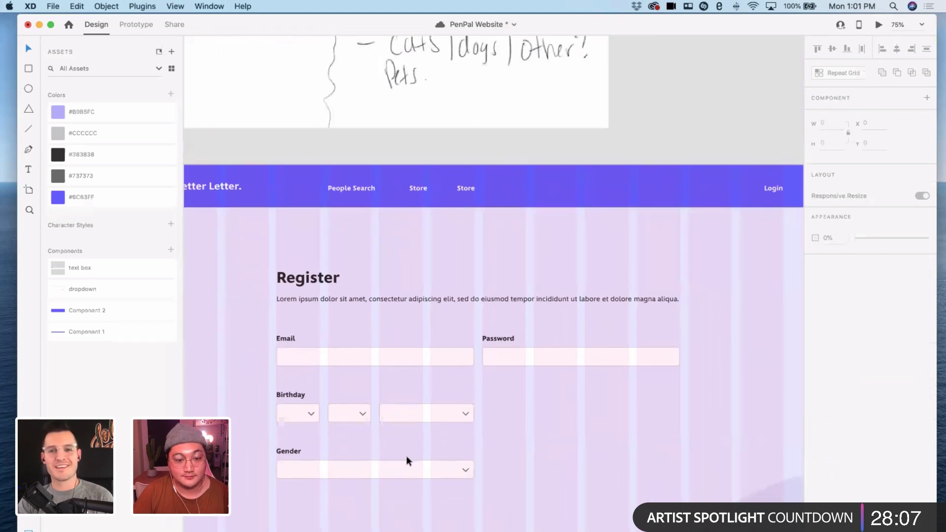
{"action": "left_click", "coordinate": [293, 454]}
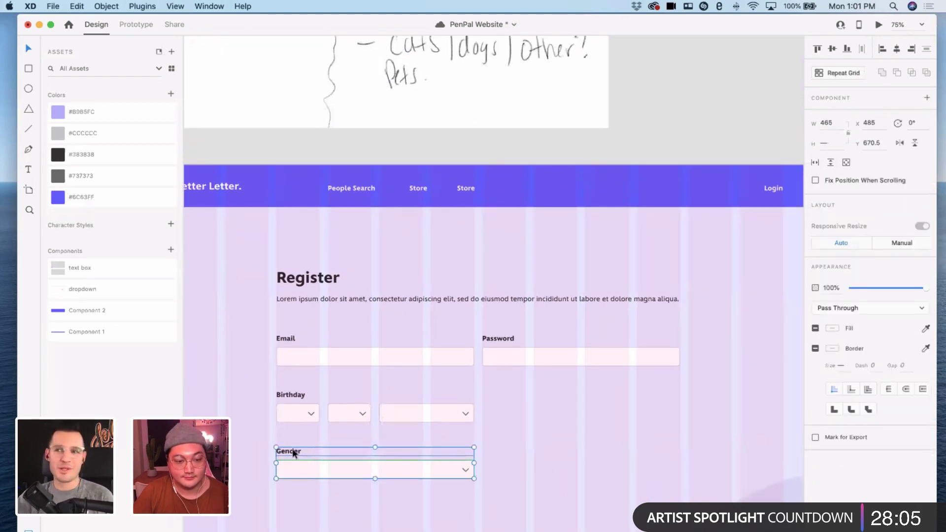
{"action": "left_click_drag", "start_coordinate": [293, 452], "coordinate": [498, 395]}
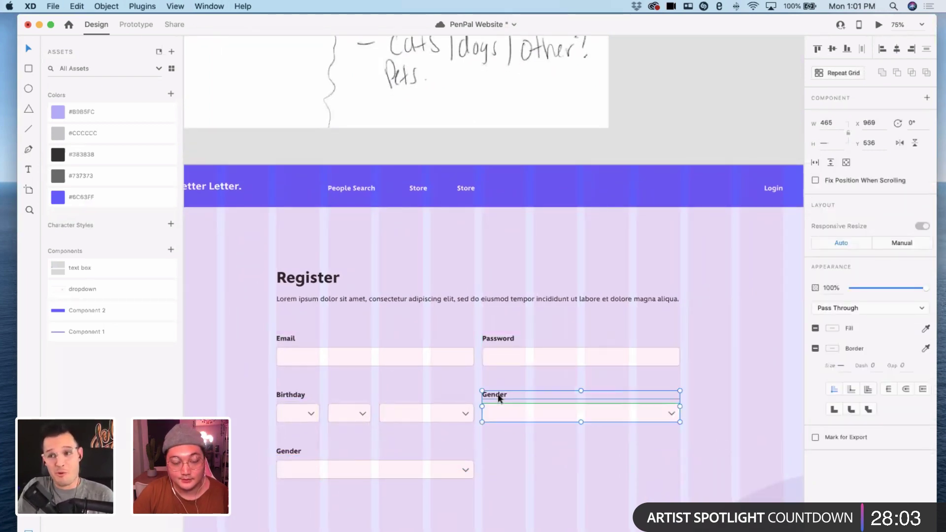
- Change the duplicated Gender label in the second column to Location
{"action": "double_click", "coordinate": [498, 396]}
{"action": "scroll", "coordinate": [521, 371], "scroll_direction": "up", "scroll_amount": 12}
{"action": "scroll", "coordinate": [520, 371], "scroll_direction": "left", "scroll_amount": 4}
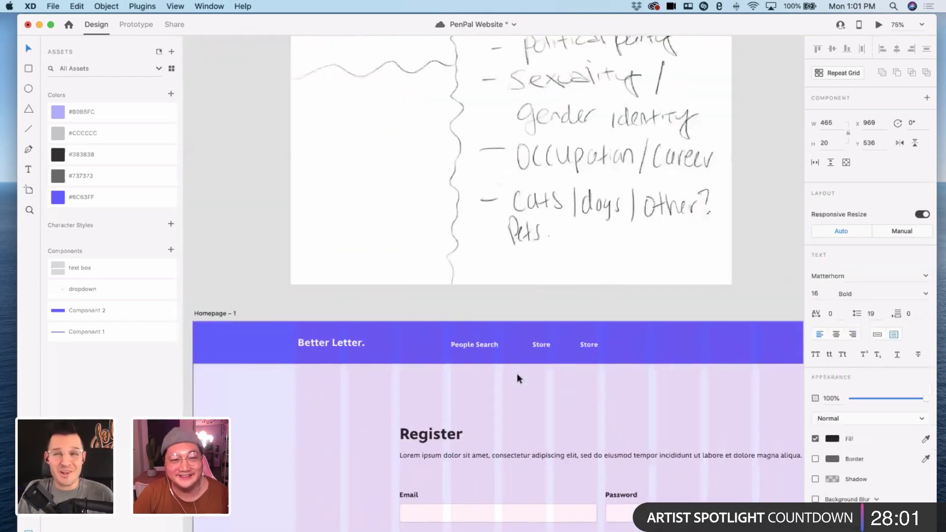
{"action": "scroll", "coordinate": [516, 378], "scroll_direction": "down", "scroll_amount": 12}
{"action": "scroll", "coordinate": [517, 379], "scroll_direction": "right", "scroll_amount": 4}
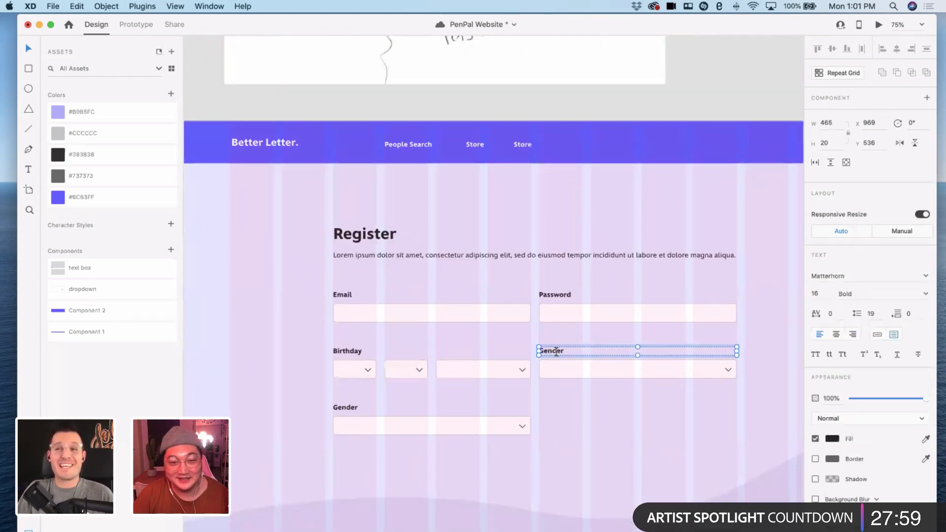
{"action": "double_click", "coordinate": [556, 352]}
{"action": "type", "text": "Location"}
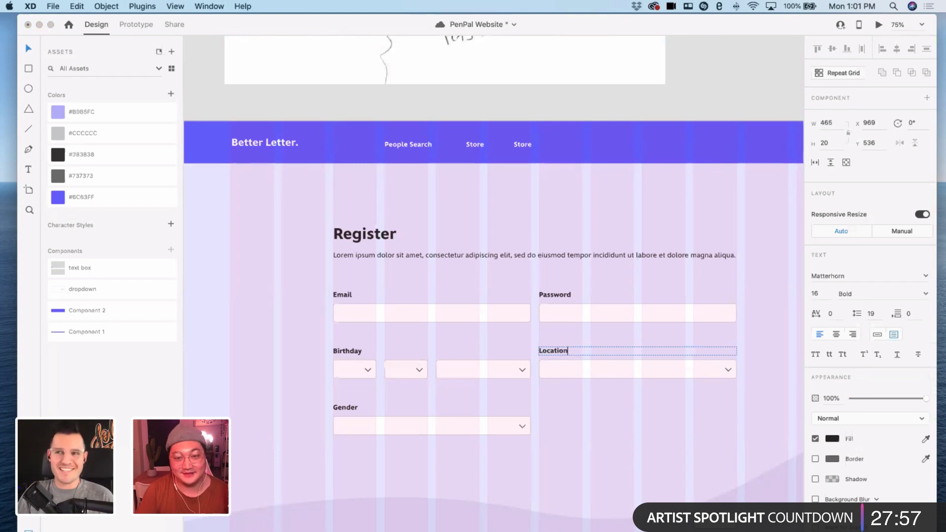
- Turn the Homepage's Register button into a component and name it Big Button
{"action": "scroll", "coordinate": [623, 413], "scroll_direction": "left", "scroll_amount": 10}
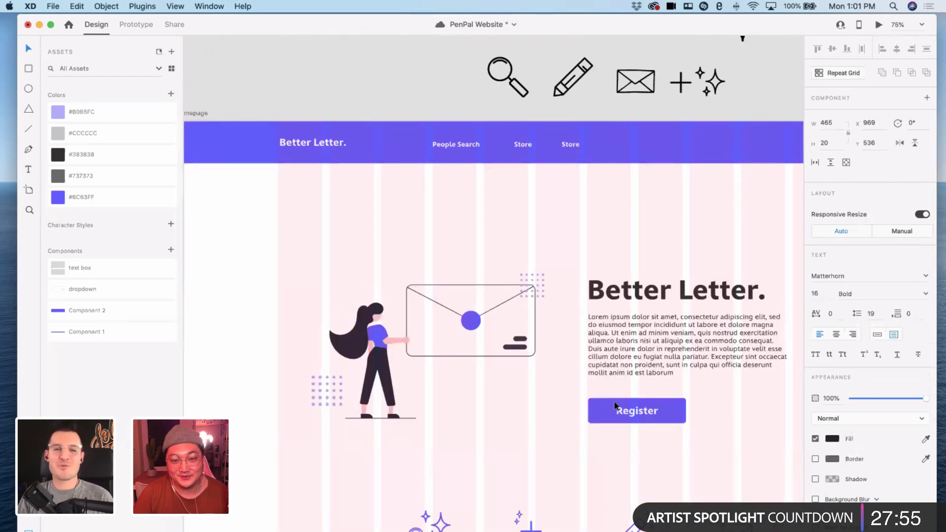
{"action": "left_click", "coordinate": [623, 413]}
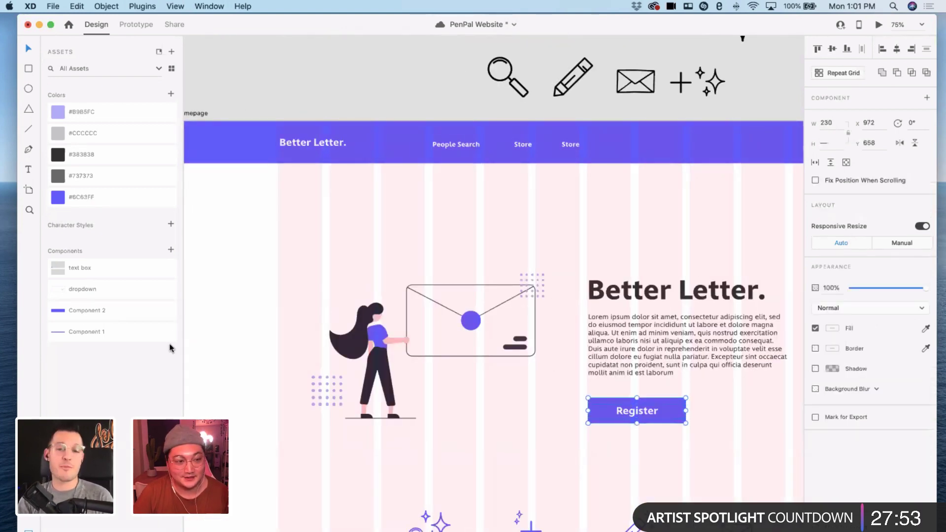
{"action": "left_click", "coordinate": [170, 249]}
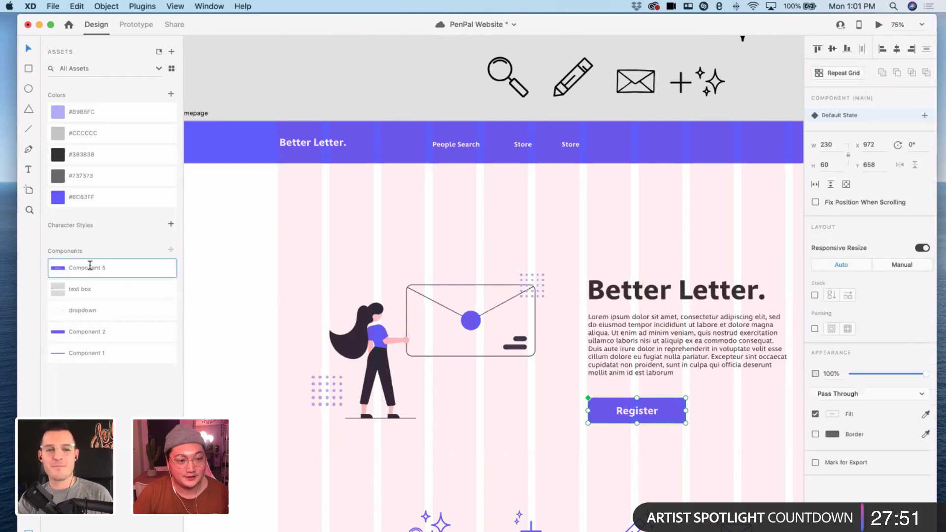
{"action": "double_click", "coordinate": [90, 266]}
{"action": "type", "text": "Big Button"}
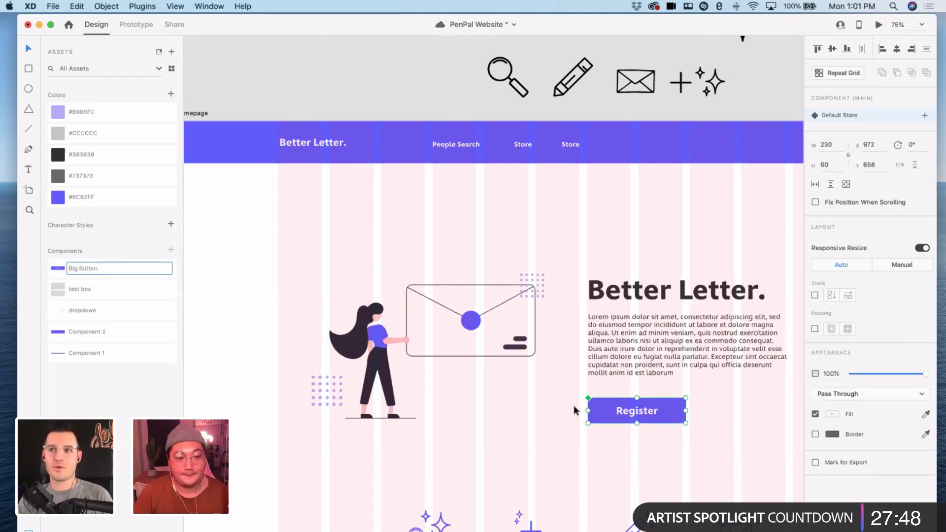
{"action": "key", "text": "Return"}
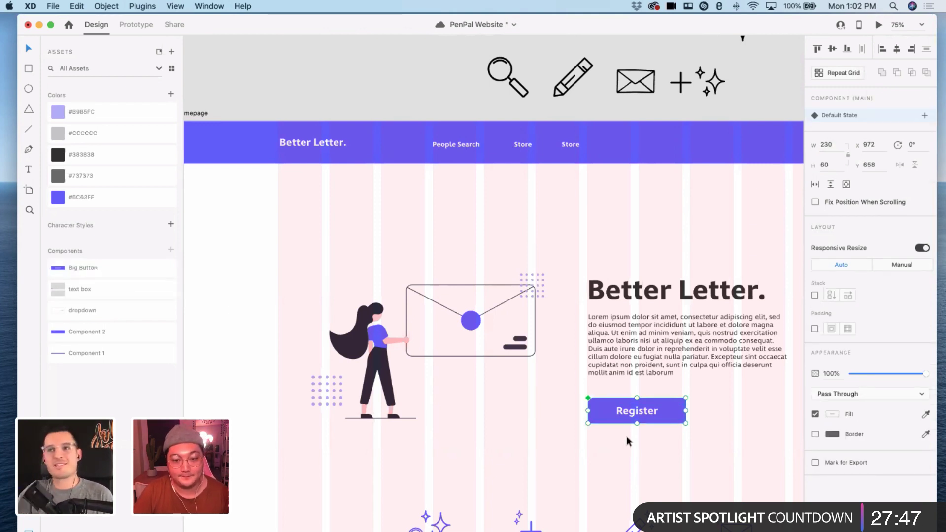
- Copy the Big Button onto the Homepage – 1 artboard and place it below the form fields at X 1071, Y 909
{"action": "scroll", "coordinate": [640, 409], "scroll_direction": "right", "scroll_amount": 15}
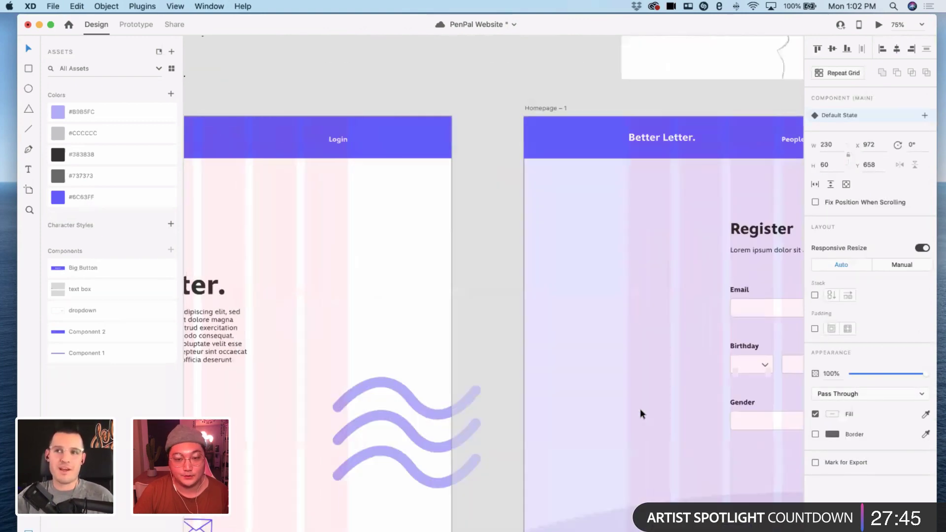
{"action": "scroll", "coordinate": [639, 409], "scroll_direction": "left", "scroll_amount": 3}
{"action": "scroll", "coordinate": [626, 473], "scroll_direction": "right", "scroll_amount": 12}
{"action": "left_click", "coordinate": [545, 346]}
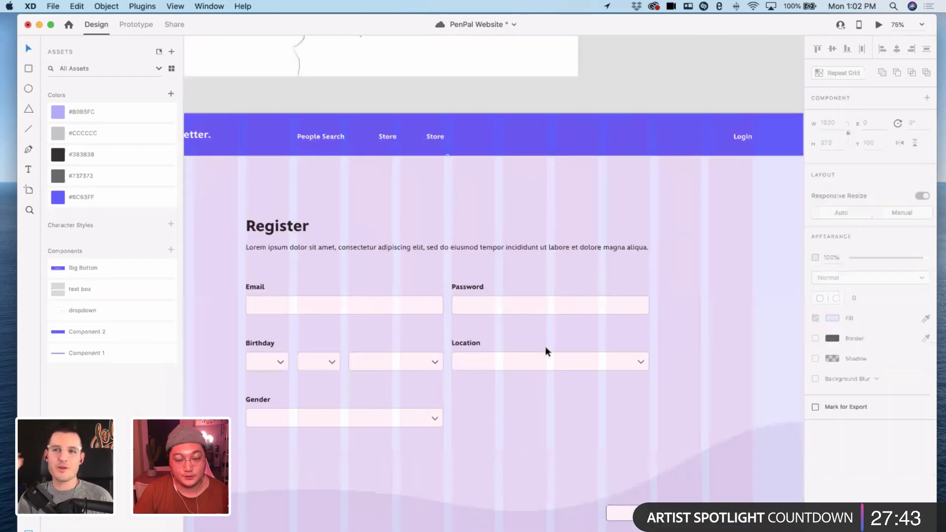
{"action": "scroll", "coordinate": [542, 347], "scroll_direction": "down", "scroll_amount": 3}
{"action": "key", "text": "super+v"}
{"action": "left_click_drag", "start_coordinate": [530, 340], "coordinate": [575, 432]}
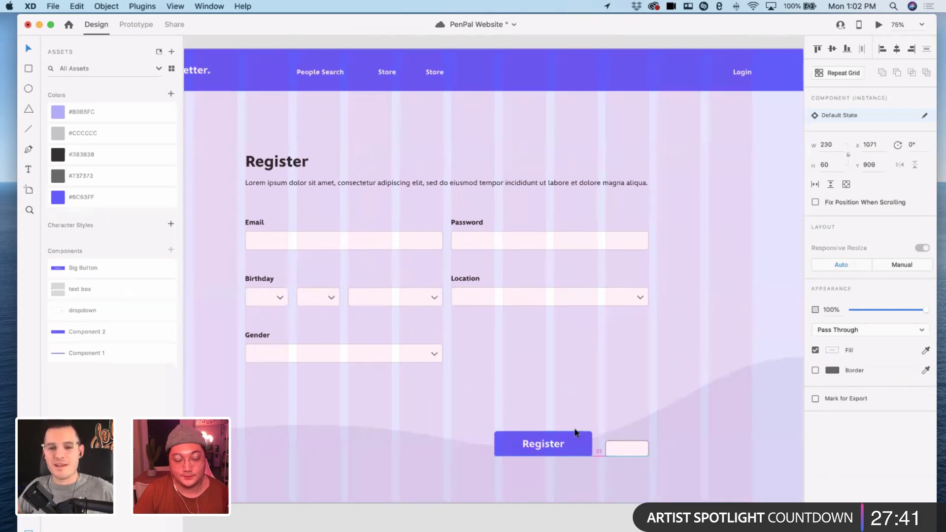
- Compare the small rectangle beside the Register button with the form fields and the layout columns
{"action": "scroll", "coordinate": [574, 437], "scroll_direction": "up", "scroll_amount": 1}
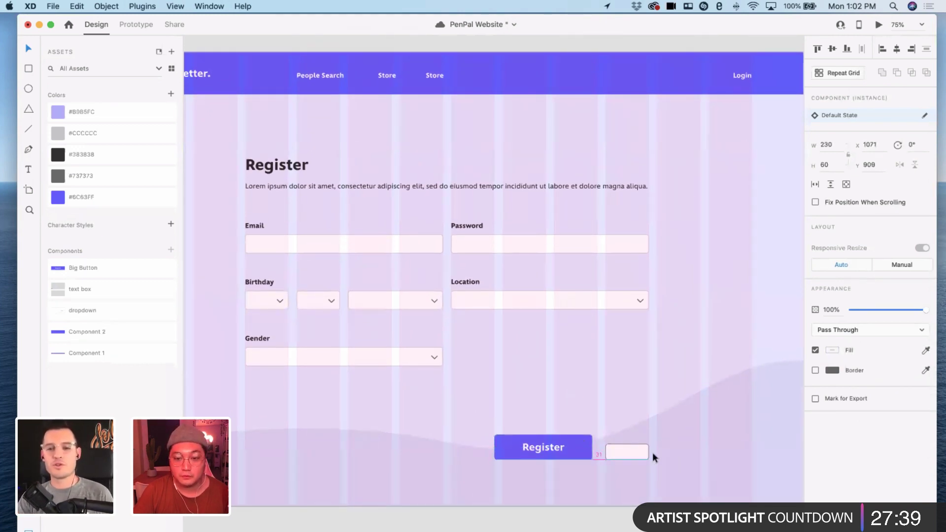
{"action": "left_click", "coordinate": [637, 455]}
{"action": "key", "text": "super+plus"}
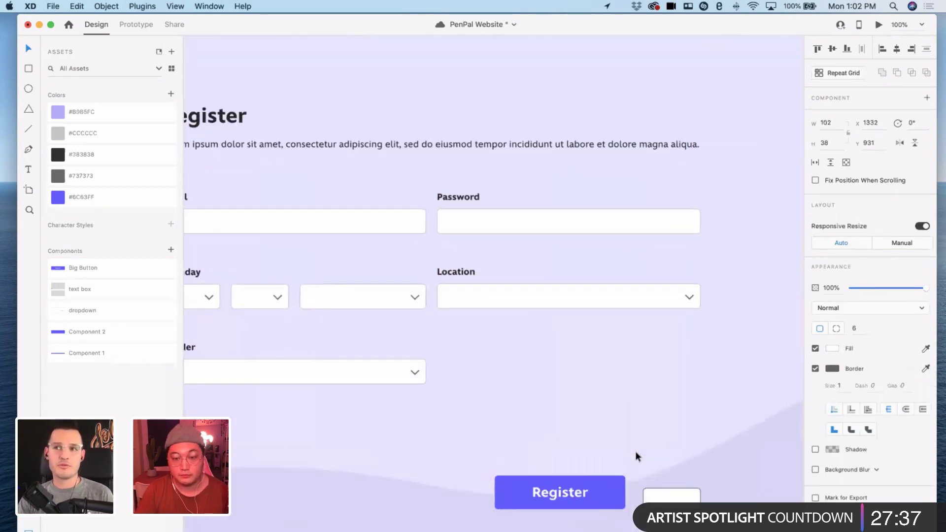
{"action": "scroll", "coordinate": [634, 454], "scroll_direction": "right", "scroll_amount": 5}
{"action": "scroll", "coordinate": [622, 441], "scroll_direction": "down", "scroll_amount": 3}
{"action": "scroll", "coordinate": [621, 441], "scroll_direction": "left", "scroll_amount": 1}
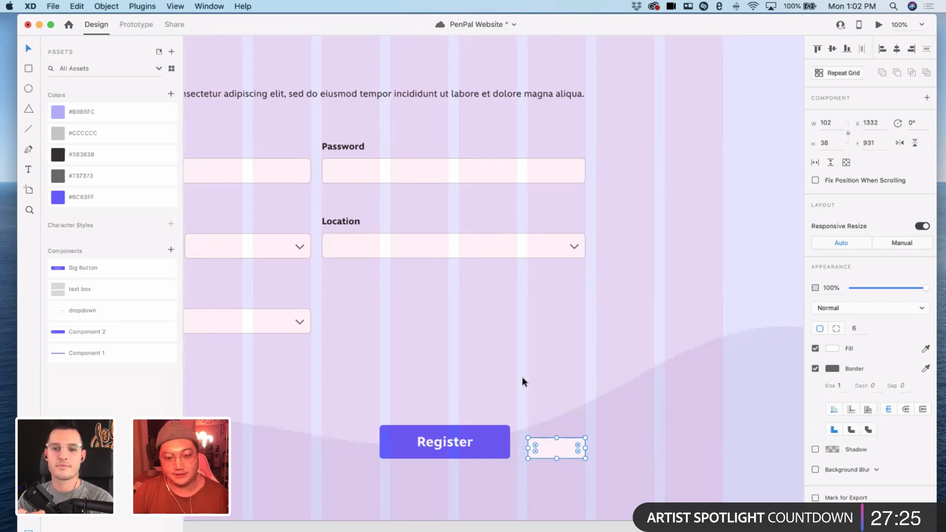
{"action": "scroll", "coordinate": [473, 342], "scroll_direction": "up", "scroll_amount": 2}
{"action": "scroll", "coordinate": [395, 256], "scroll_direction": "left", "scroll_amount": 8}
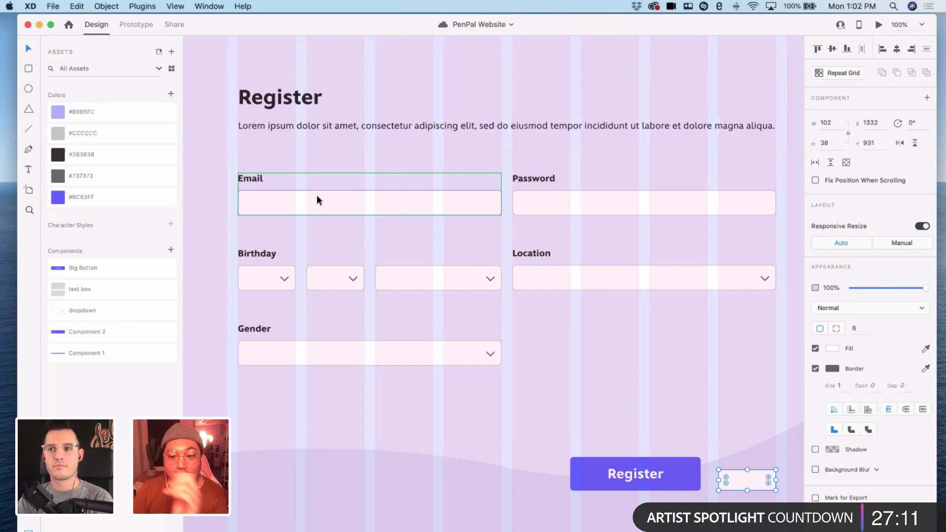
{"action": "left_click_drag", "start_coordinate": [550, 195], "coordinate": [535, 182]}
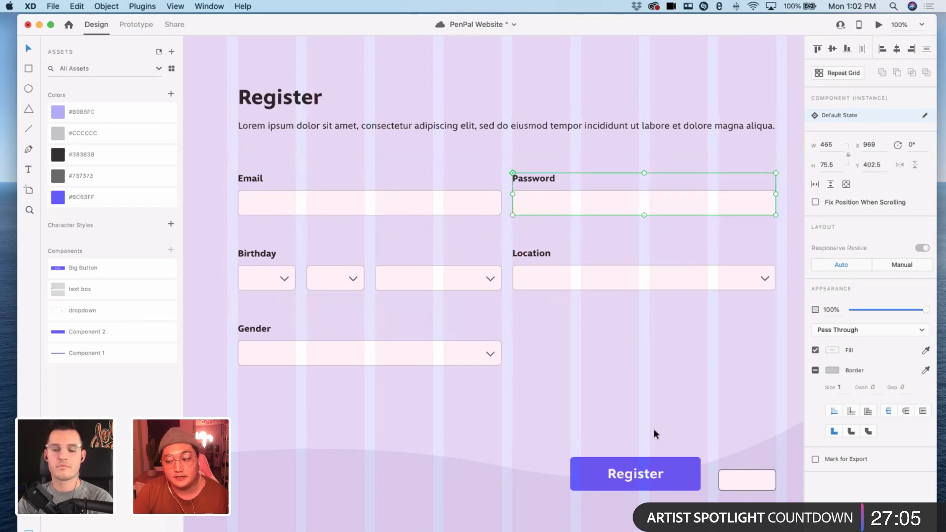
{"action": "scroll", "coordinate": [744, 450], "scroll_direction": "right", "scroll_amount": 2}
{"action": "scroll", "coordinate": [725, 439], "scroll_direction": "down", "scroll_amount": 3}
- Enlarge the small rectangle to 121 by 45 and move the Register button slightly farther away from it
{"action": "left_click", "coordinate": [680, 430]}
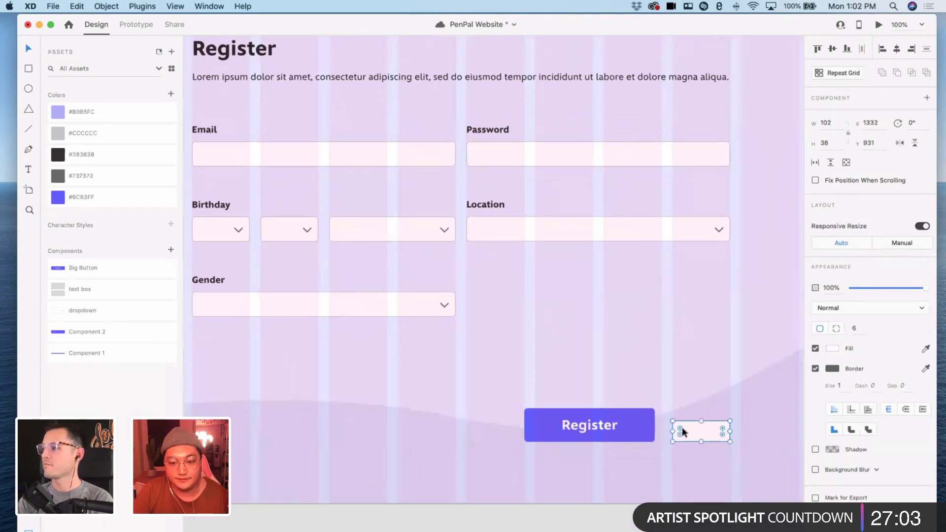
{"action": "left_click_drag", "start_coordinate": [661, 414], "coordinate": [664, 412]}
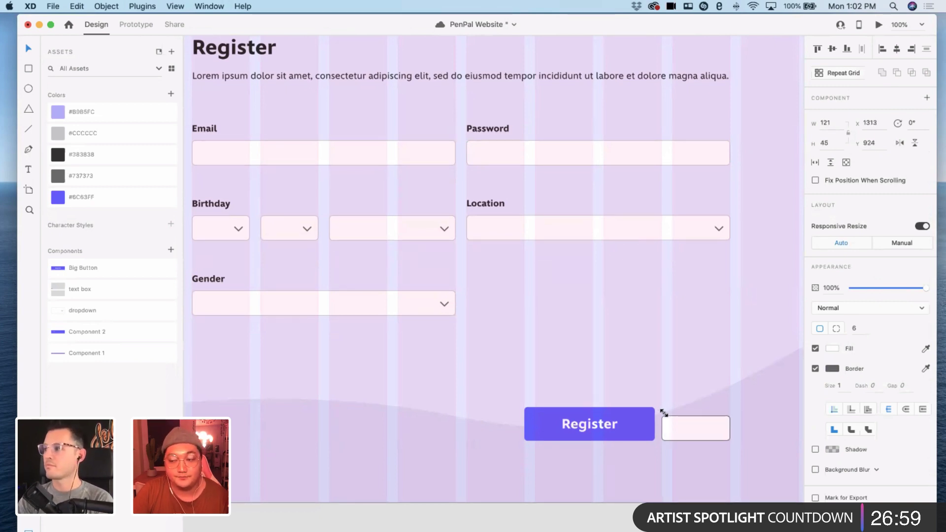
{"action": "left_click", "coordinate": [616, 430]}
- Fill the small rectangle with the purple #6C63FF and remove its border
{"action": "left_click", "coordinate": [693, 426]}
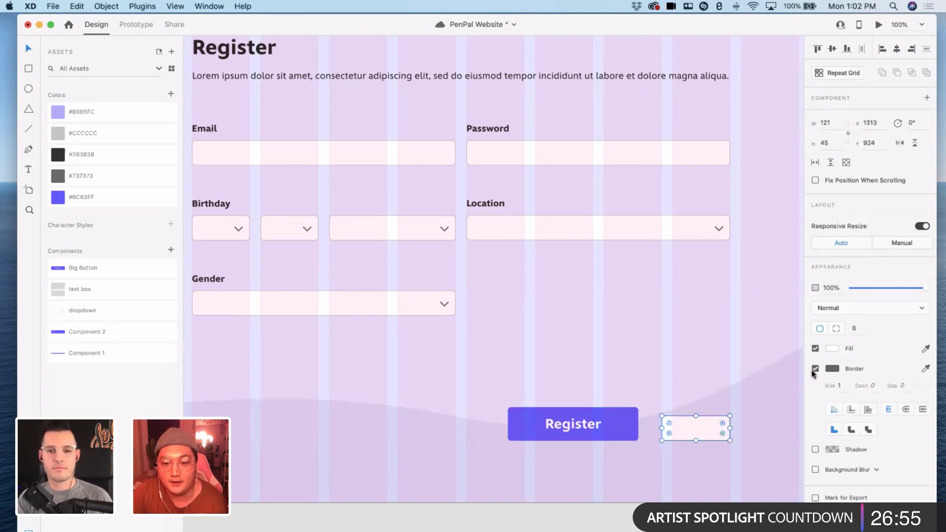
{"action": "left_click", "coordinate": [832, 348]}
{"action": "left_click", "coordinate": [720, 413]}
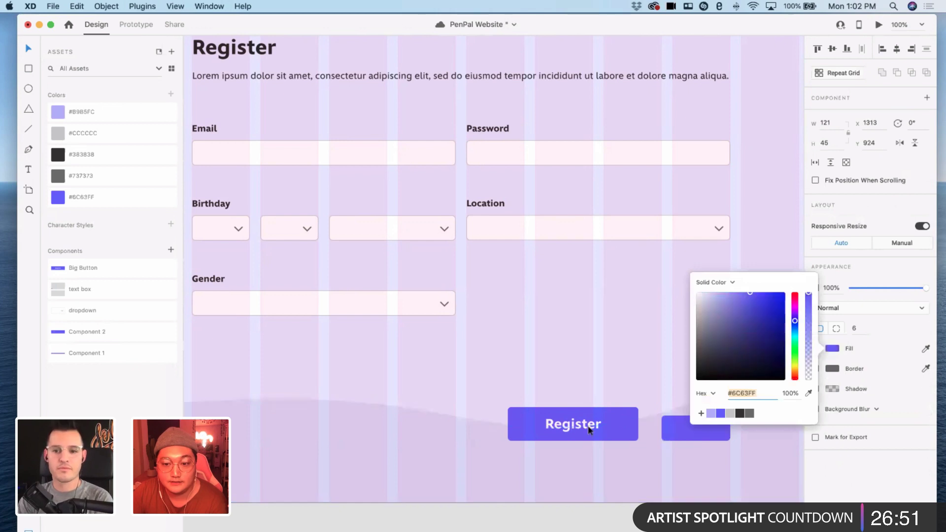
{"action": "left_click", "coordinate": [594, 427]}
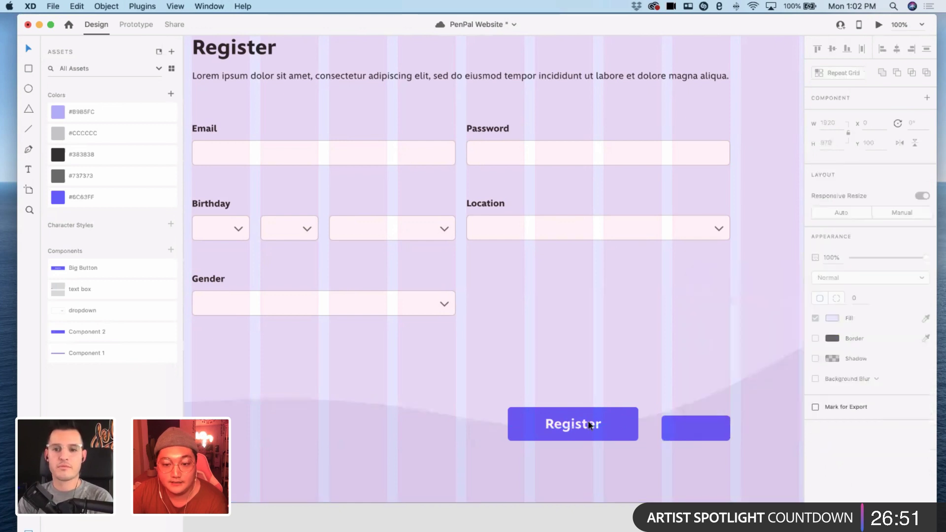
- Place a copy of the Register label on the small purple rectangle and narrow its text box to the rectangle's 121 width
{"action": "left_click", "coordinate": [654, 384]}
{"action": "scroll", "coordinate": [654, 383], "scroll_direction": "right", "scroll_amount": 3}
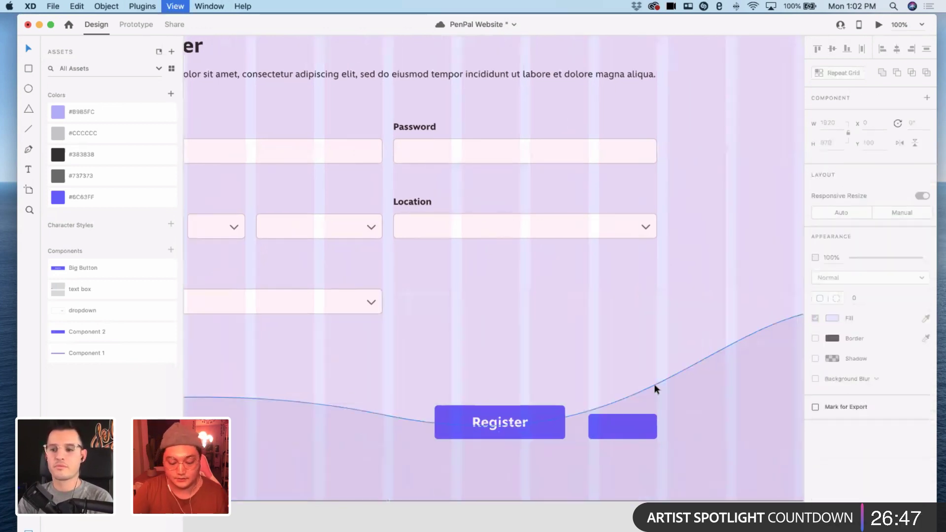
{"action": "key", "text": "super+equal"}
{"action": "scroll", "coordinate": [651, 392], "scroll_direction": "down", "scroll_amount": 3}
{"action": "left_click", "coordinate": [498, 368]}
{"action": "left_click_drag", "start_coordinate": [524, 372], "coordinate": [663, 378]}
{"action": "left_click_drag", "start_coordinate": [736, 378], "coordinate": [632, 377]}
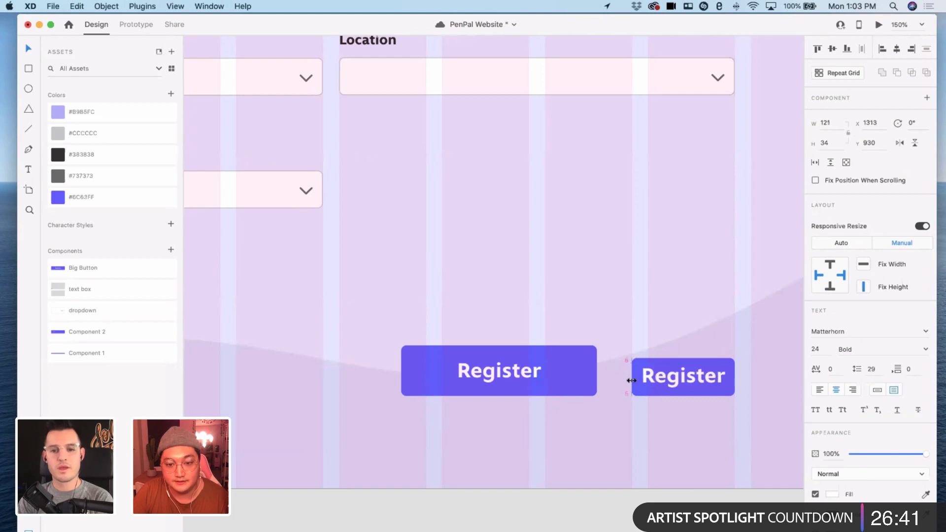
- Set the small button label's font size to 16 and reduce its text box height to 28, at Y 936
{"action": "left_click", "coordinate": [816, 349]}
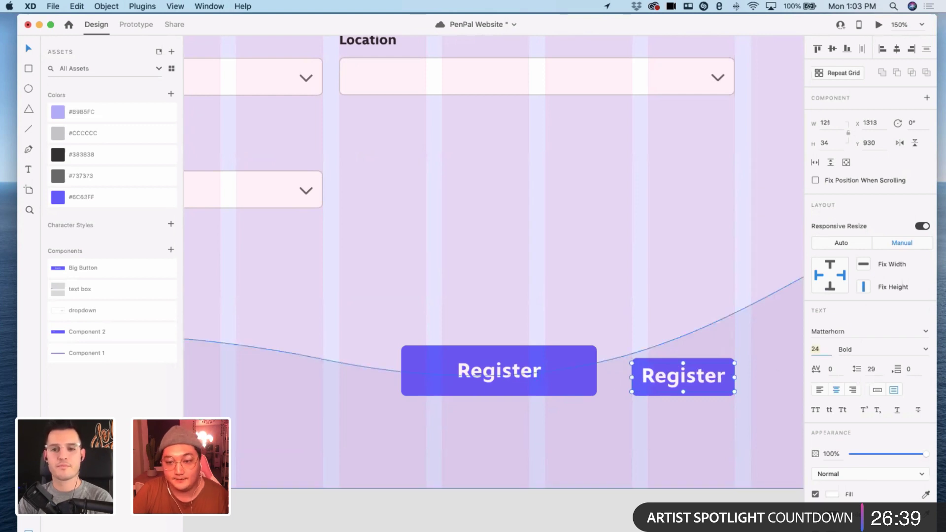
{"action": "key", "text": "Return"}
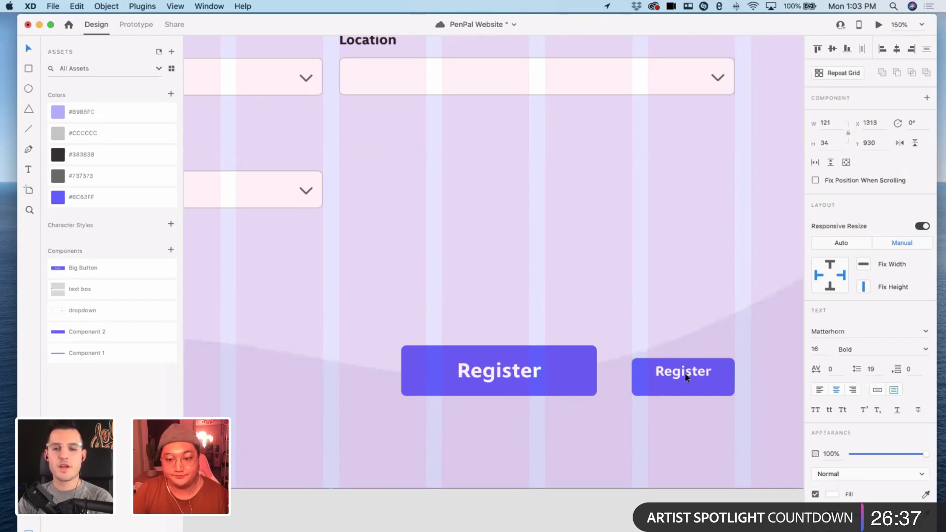
{"action": "left_click_drag", "start_coordinate": [684, 371], "coordinate": [684, 372]}
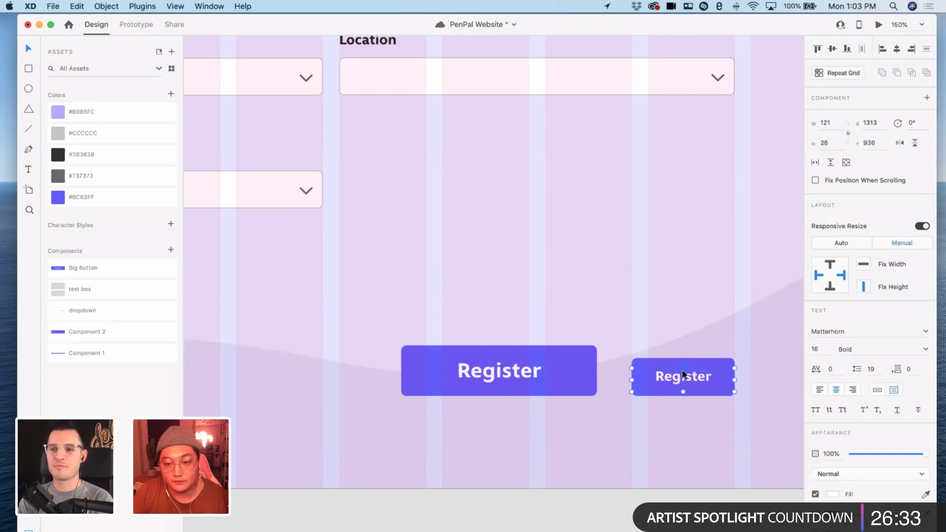
- Change the small button's label to "Next" and centre it vertically with a text box 25 high at Y 937
{"action": "double_click", "coordinate": [682, 377]}
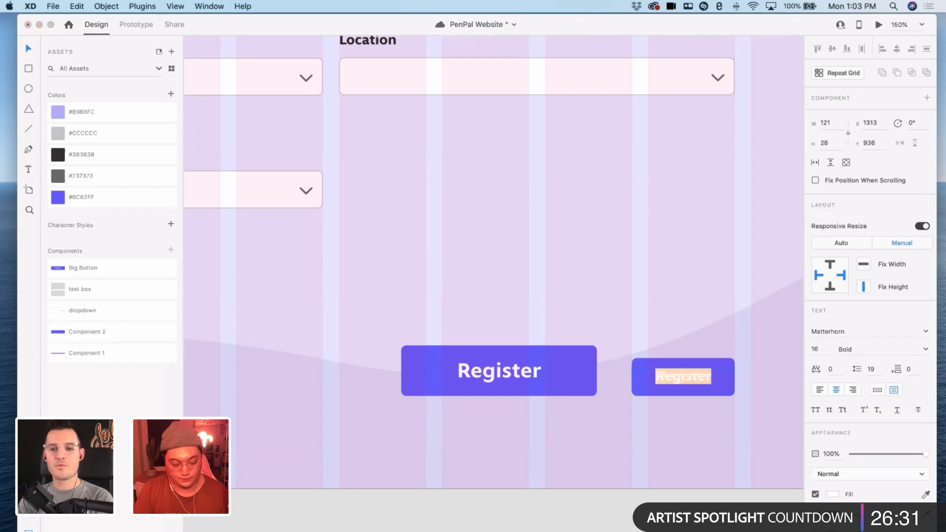
{"action": "type", "text": "Next"}
{"action": "left_click", "coordinate": [537, 378]}
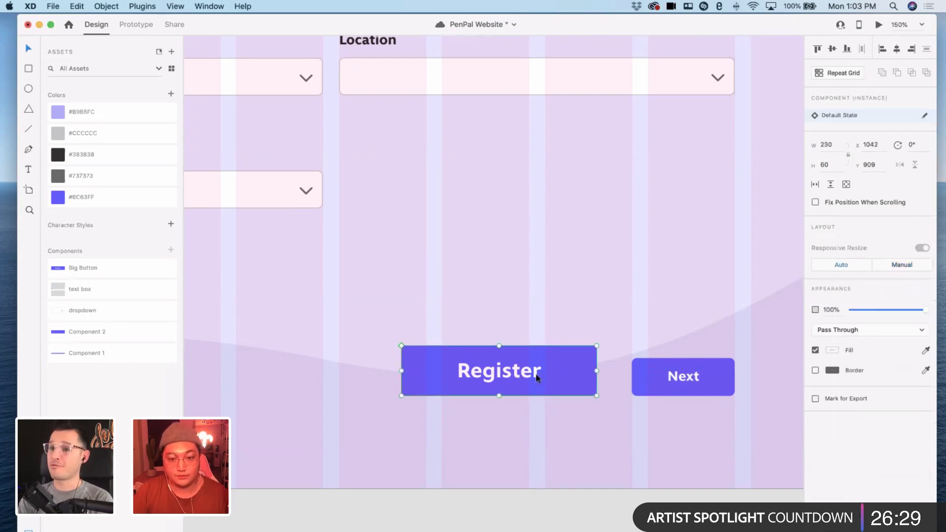
{"action": "double_click", "coordinate": [683, 375]}
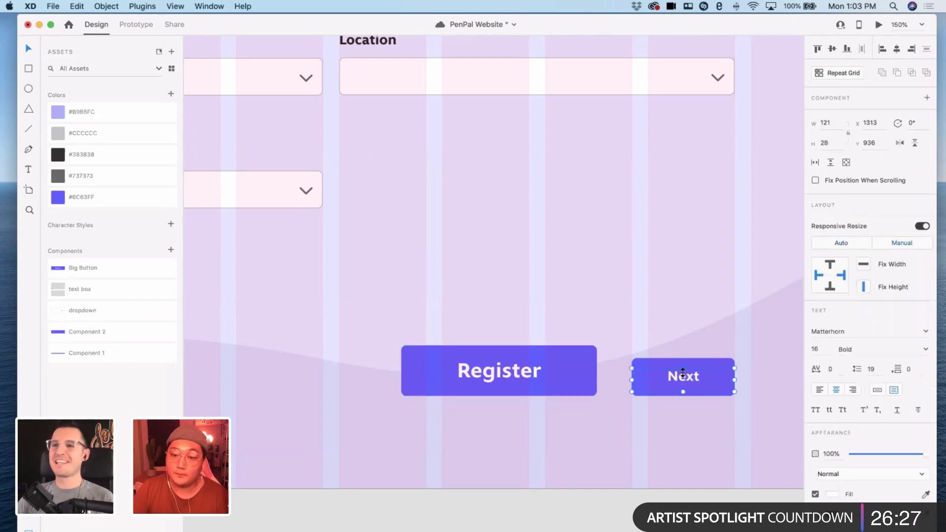
{"action": "left_click_drag", "start_coordinate": [683, 368], "coordinate": [684, 370]}
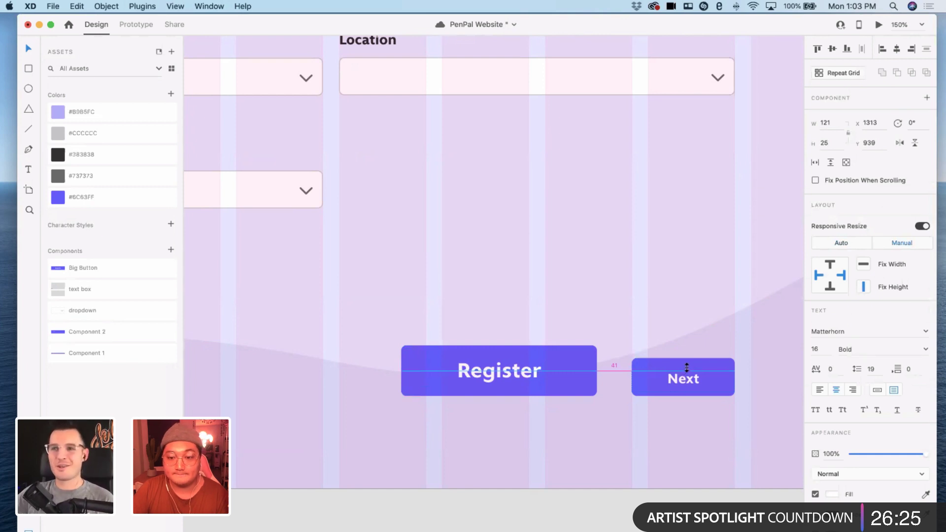
{"action": "key", "text": "Escape"}
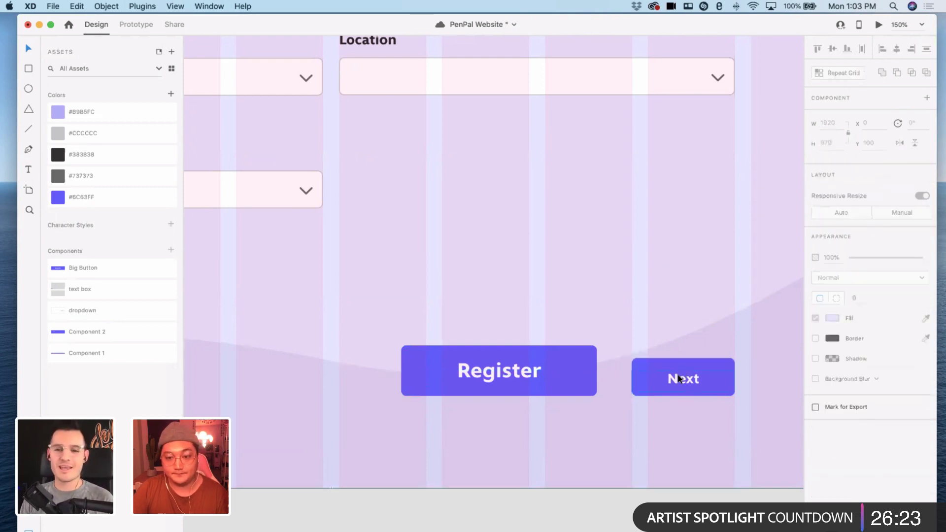
{"action": "double_click", "coordinate": [679, 379]}
{"action": "left_click_drag", "start_coordinate": [680, 379], "coordinate": [680, 377]}
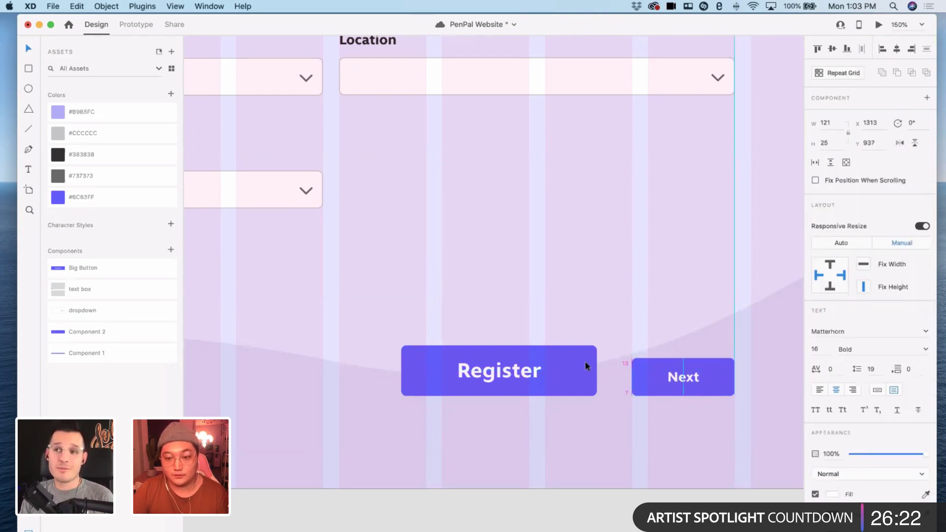
- Delete the large Register button beside the Next button
{"action": "left_click", "coordinate": [498, 369]}
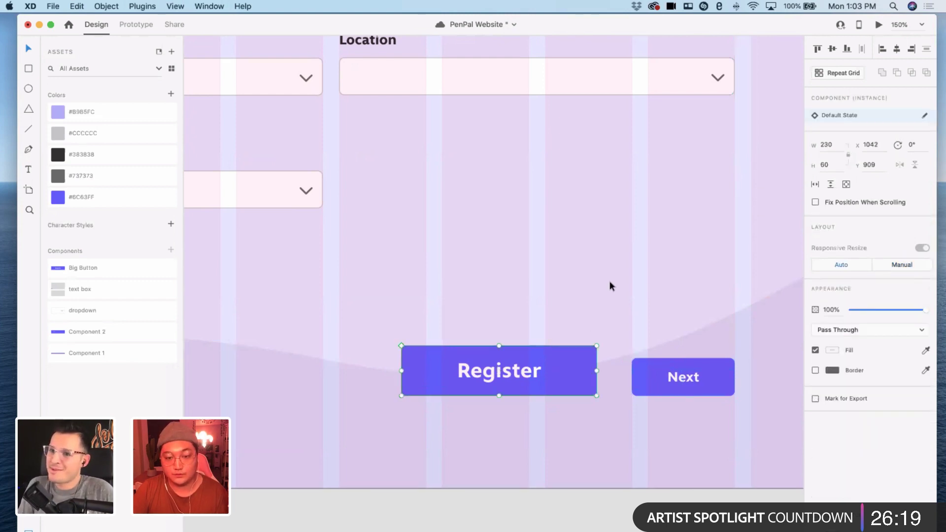
{"action": "key", "text": "BackSpace"}
{"action": "key", "text": "super+minus"}
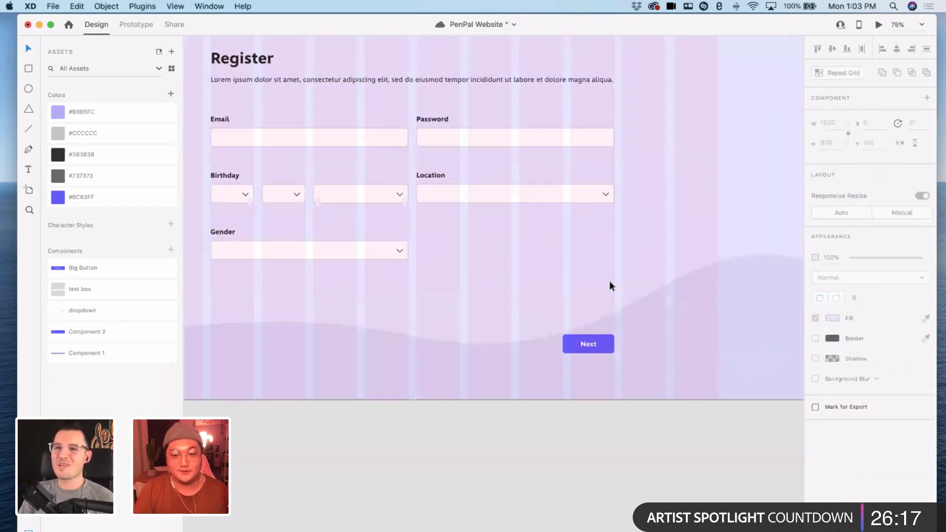
- Move the Next button and its label up together to Y 905
{"action": "scroll", "coordinate": [601, 369], "scroll_direction": "up", "scroll_amount": 2}
{"action": "double_click", "coordinate": [587, 370]}
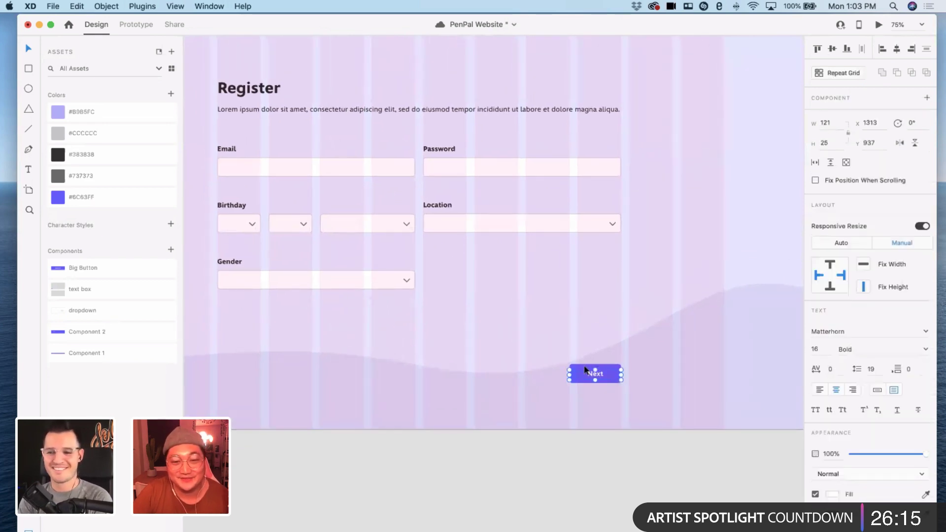
{"action": "key", "text": "Escape"}
{"action": "key", "text": "shift+Up"}
{"action": "key", "text": "shift+Up"}
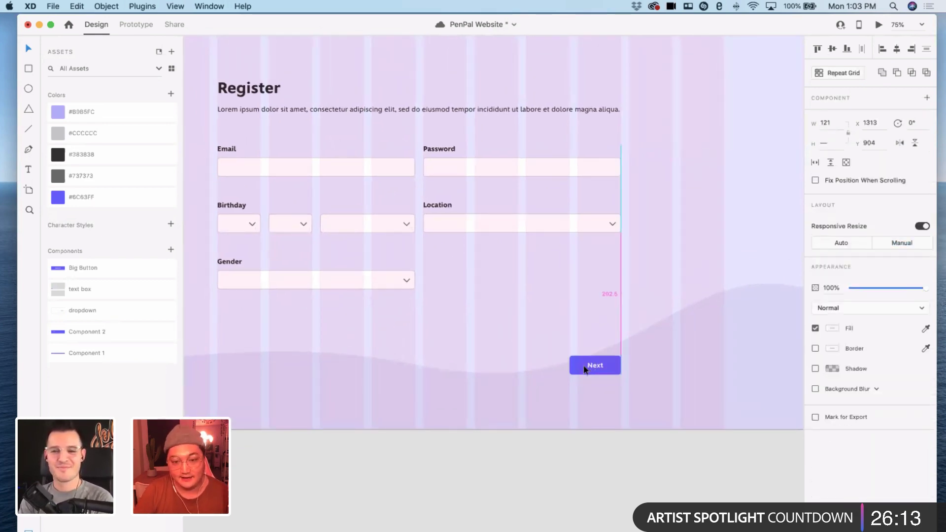
{"action": "key", "text": "Down"}
{"action": "key", "text": "Down"}
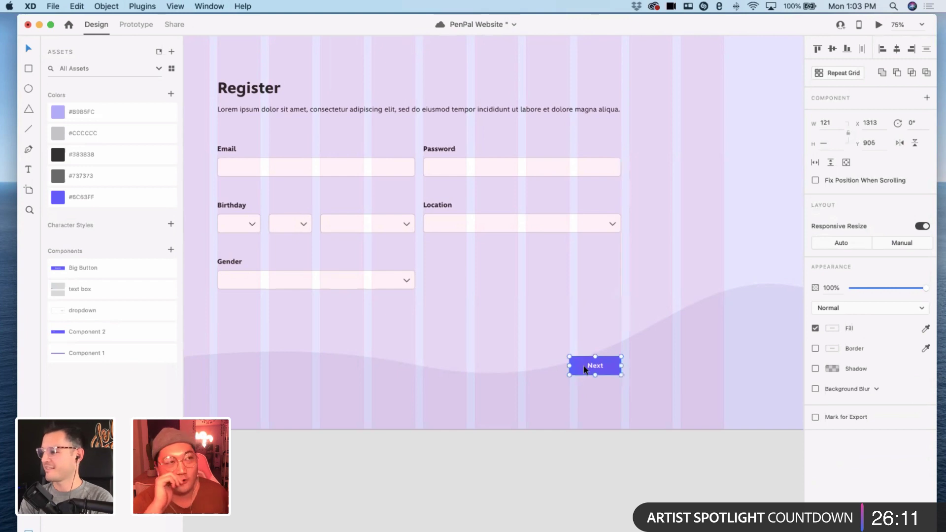
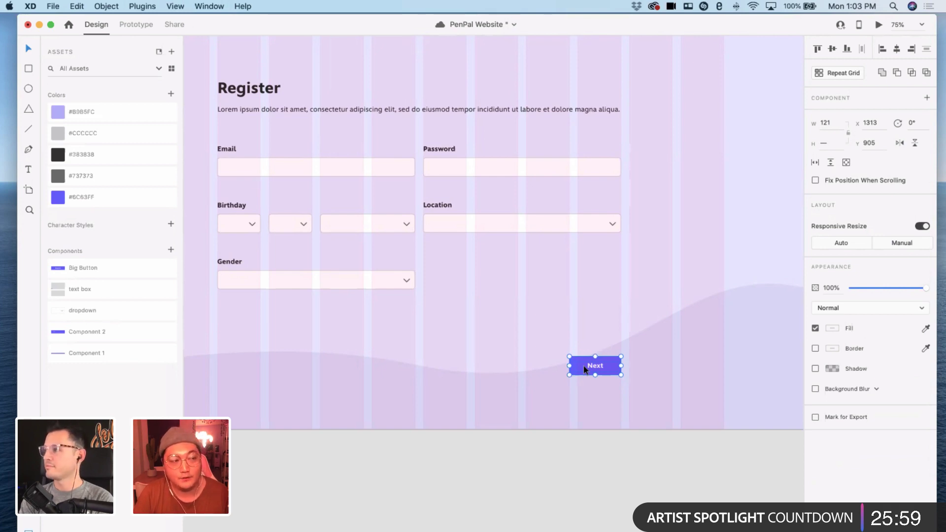
- Place a copy of the Next button below the Gender field, aligned with the form's left edge at X 485, Y 905
{"action": "key", "text": "super+equal"}
{"action": "scroll", "coordinate": [578, 365], "scroll_direction": "left", "scroll_amount": 6}
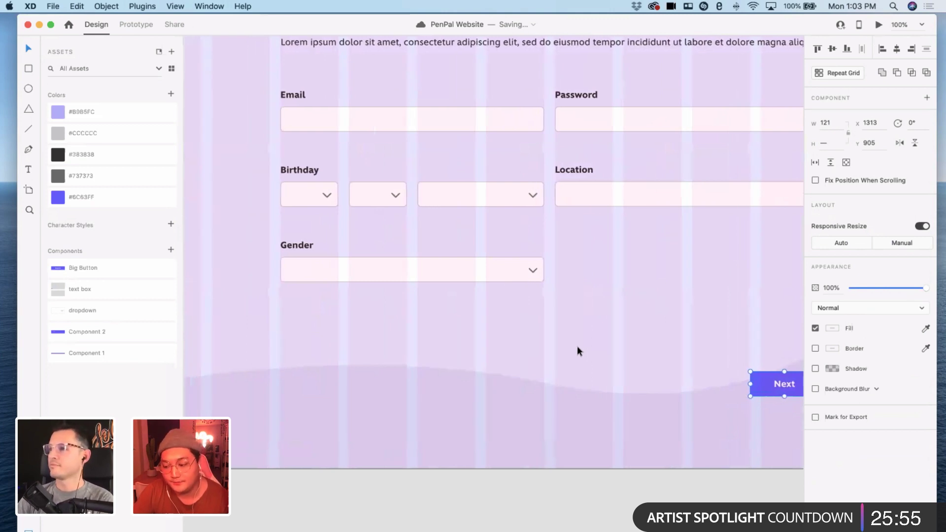
{"action": "scroll", "coordinate": [559, 321], "scroll_direction": "right", "scroll_amount": 2}
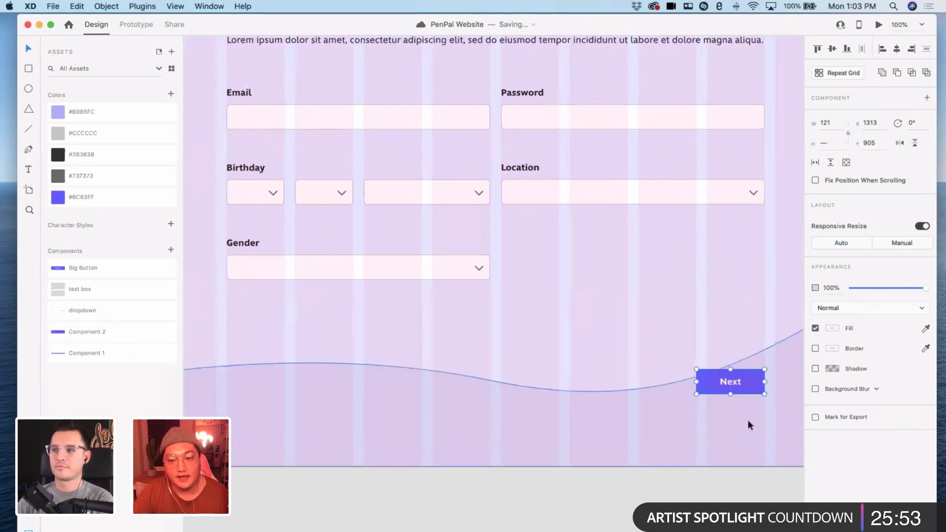
{"action": "left_click", "coordinate": [682, 377]}
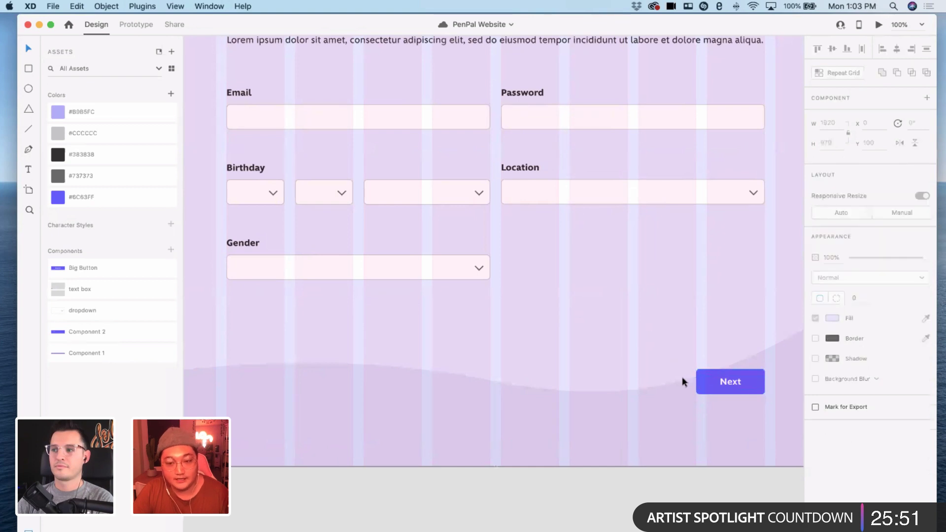
{"action": "left_click", "coordinate": [701, 380]}
{"action": "left_click_drag", "start_coordinate": [732, 385], "coordinate": [262, 387]}
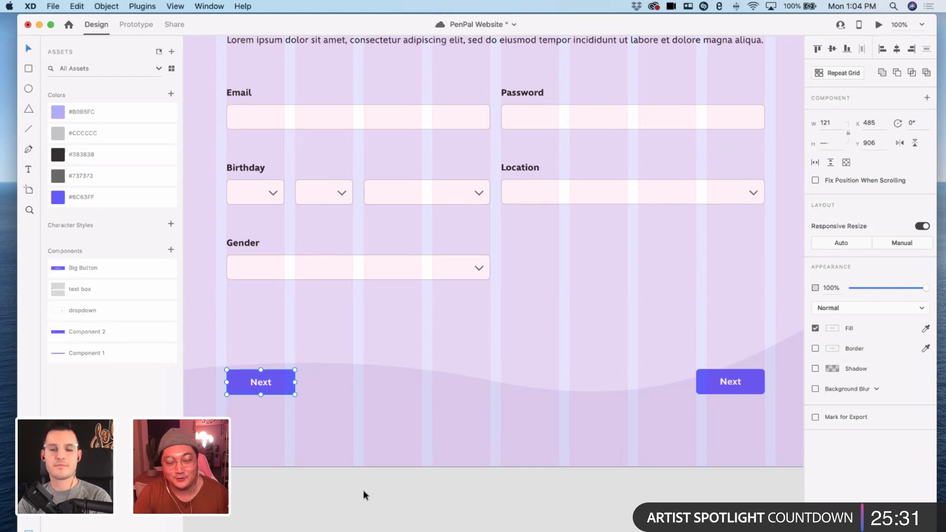
{"action": "double_click", "coordinate": [258, 383]}
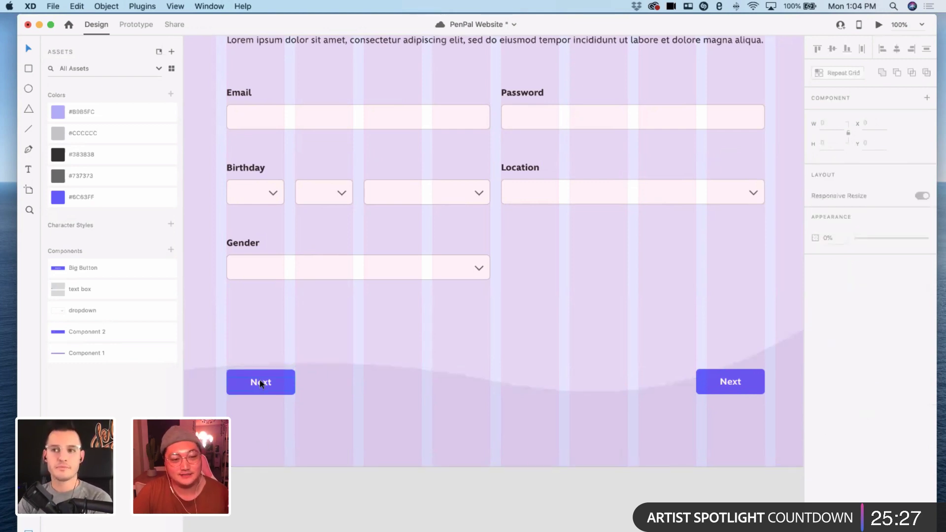
{"action": "left_click", "coordinate": [274, 372], "text": "shift"}
{"action": "left_click_drag", "start_coordinate": [261, 381], "coordinate": [260, 383]}
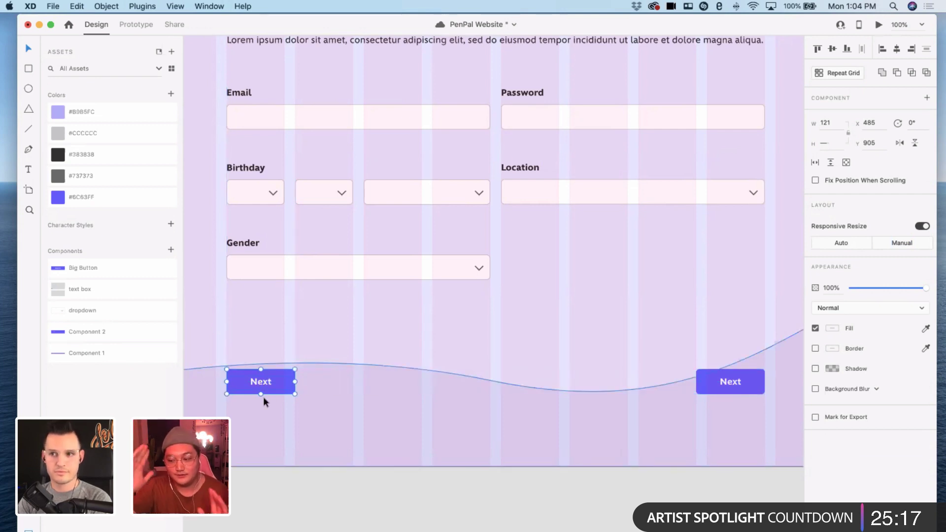
- Delete the copied Next button below the Gender field, both its label and its rectangle
{"action": "double_click", "coordinate": [257, 383]}
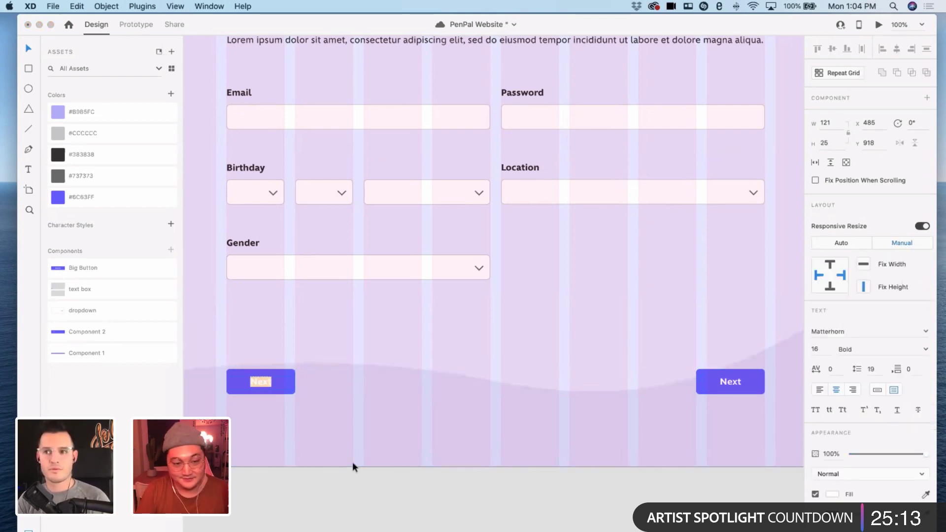
{"action": "key", "text": "BackSpace"}
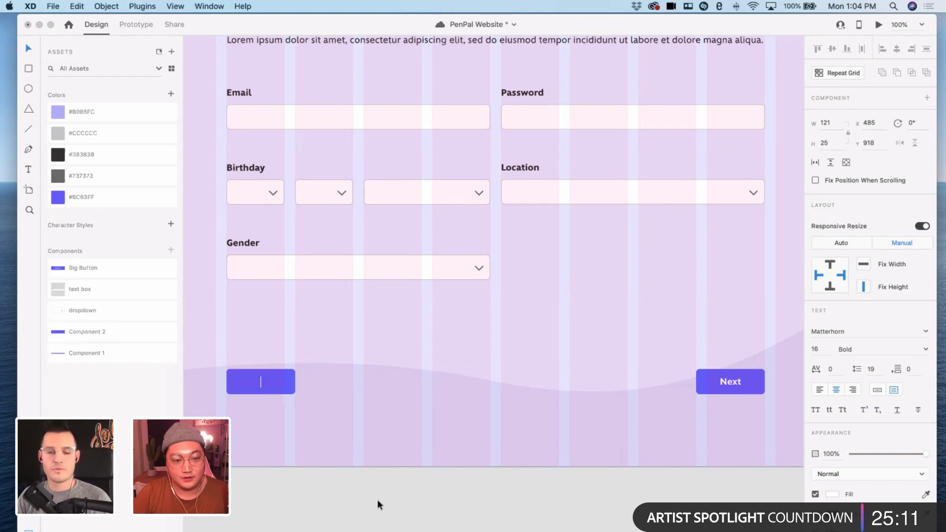
{"action": "left_click", "coordinate": [273, 375]}
{"action": "left_click", "coordinate": [273, 374]}
{"action": "key", "text": "BackSpace"}
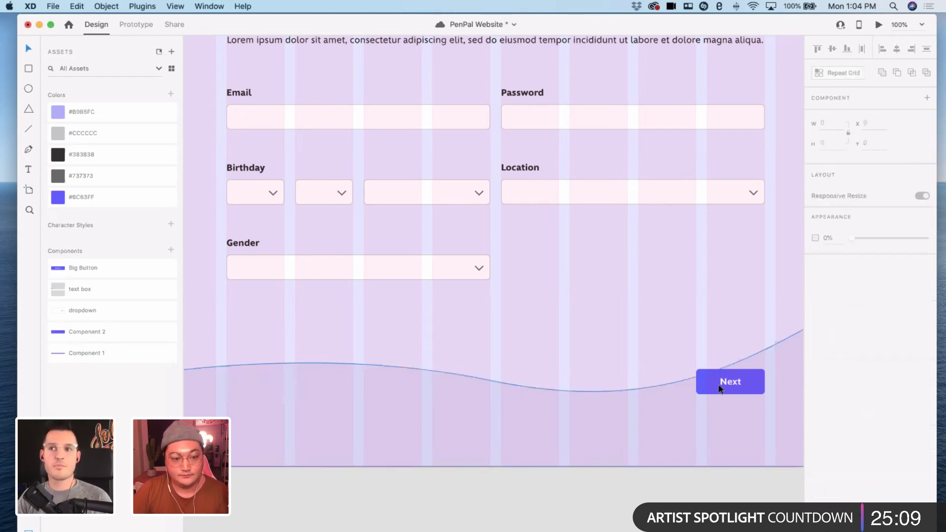
- Turn the Next button into a component and name it "Small Button"
{"action": "left_click", "coordinate": [755, 378]}
{"action": "left_click", "coordinate": [171, 249]}
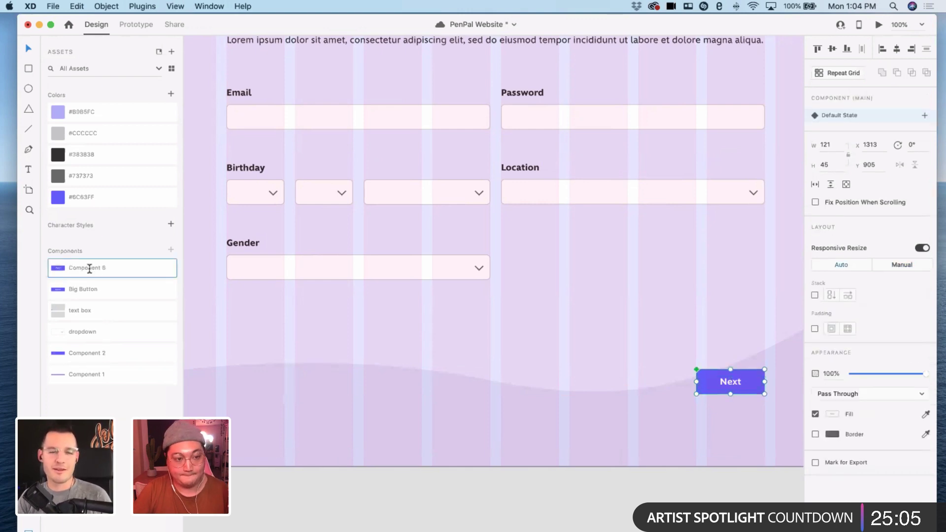
{"action": "double_click", "coordinate": [89, 268]}
{"action": "type", "text": "Sam"}
{"action": "key", "text": "BackSpace"}
{"action": "key", "text": "BackSpace"}
{"action": "type", "text": "ma"}
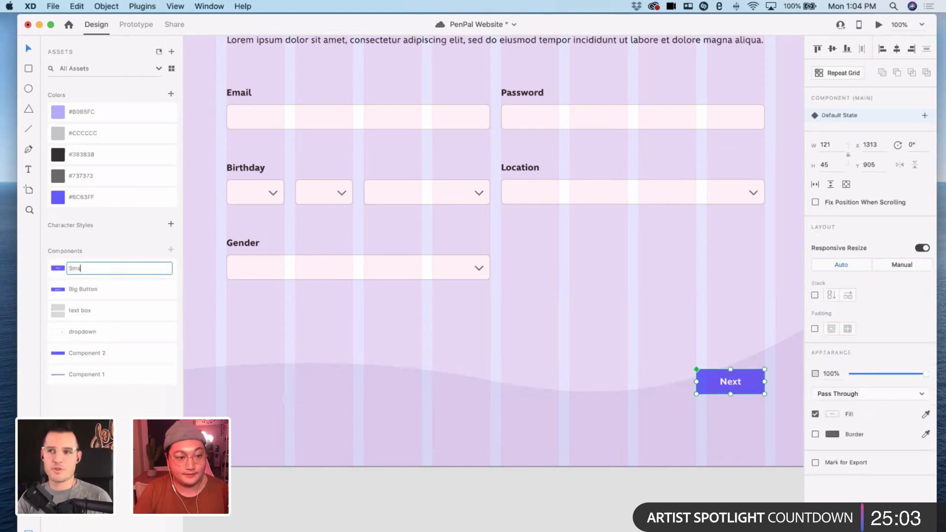
{"action": "type", "text": "ll Button"}
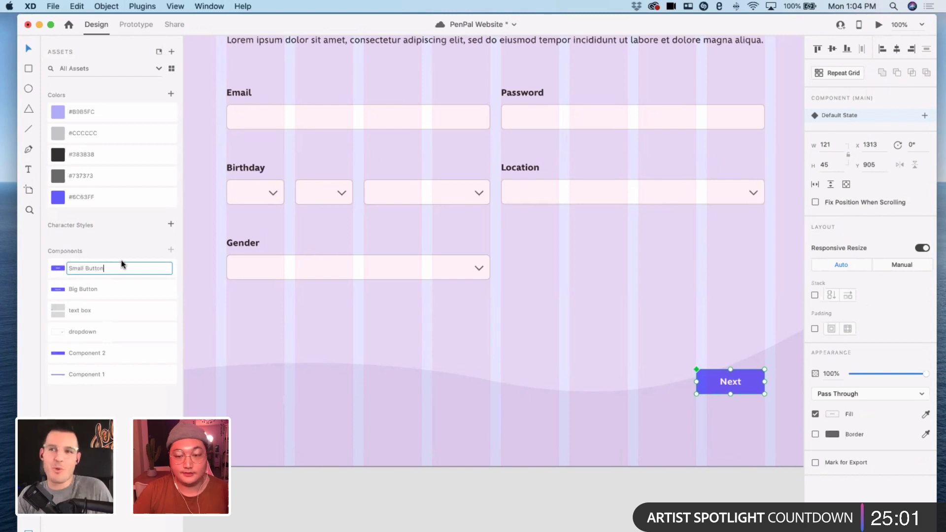
{"action": "key", "text": "Return"}
- Delete the grey Homepage – 2 wireframe artboard
{"action": "key", "text": "super+minus"}
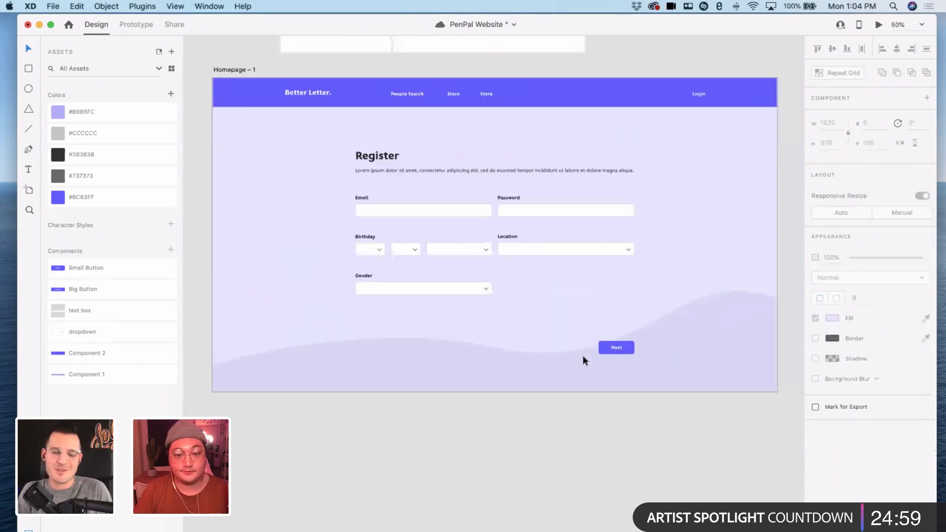
{"action": "scroll", "coordinate": [684, 352], "scroll_direction": "up", "scroll_amount": 3}
{"action": "scroll", "coordinate": [684, 355], "scroll_direction": "right", "scroll_amount": 3}
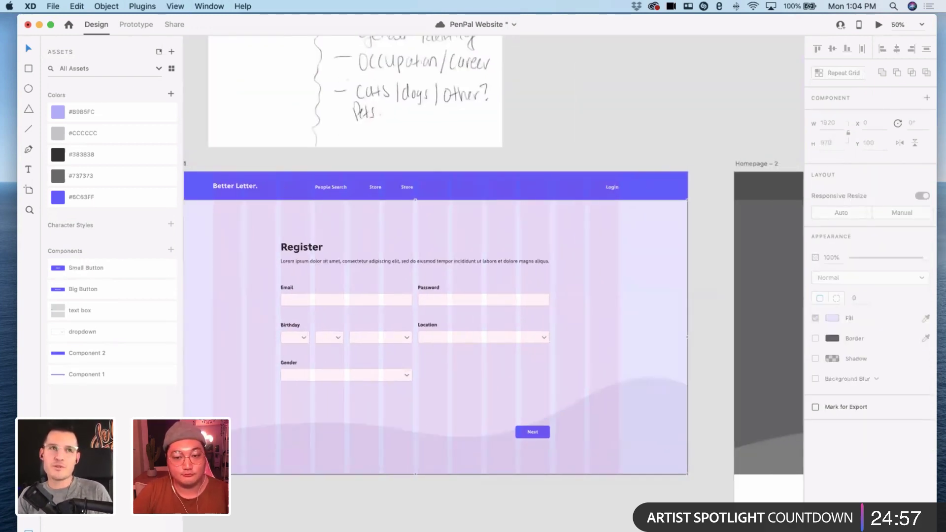
{"action": "scroll", "coordinate": [492, 276], "scroll_direction": "right", "scroll_amount": 2}
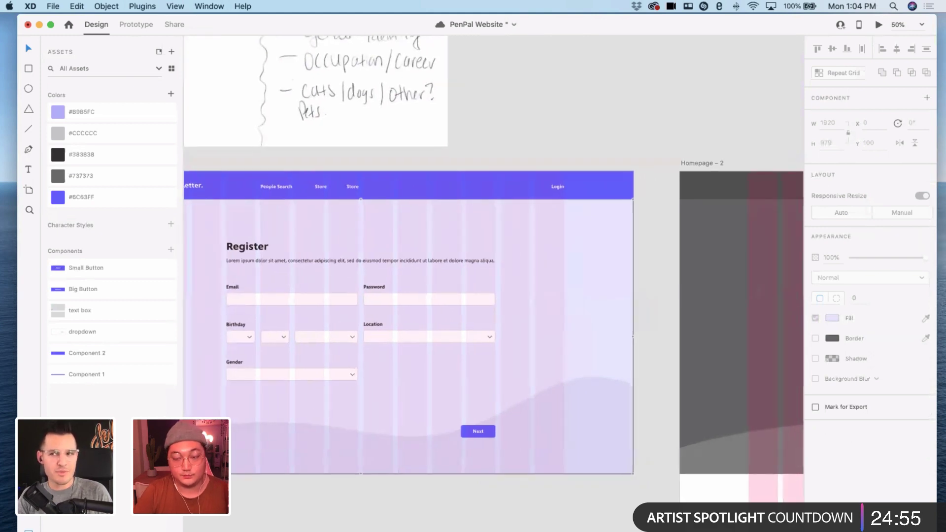
{"action": "key", "text": "super+minus"}
{"action": "scroll", "coordinate": [638, 348], "scroll_direction": "right", "scroll_amount": 3}
{"action": "left_click", "coordinate": [500, 235]}
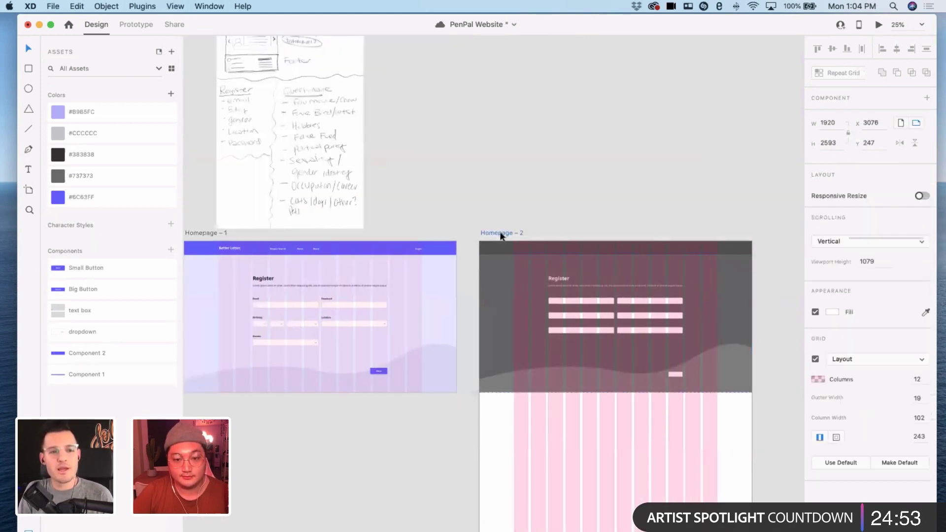
{"action": "key", "text": "Delete"}
- Duplicate the Homepage – 1 artboard containing the Register form
{"action": "scroll", "coordinate": [370, 238], "scroll_direction": "left", "scroll_amount": 2}
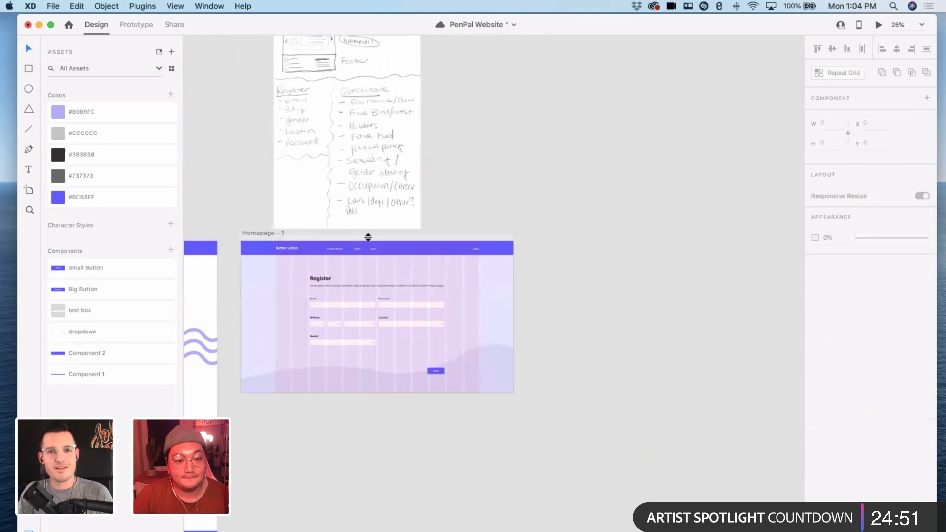
{"action": "scroll", "coordinate": [368, 238], "scroll_direction": "left", "scroll_amount": 1}
{"action": "left_click", "coordinate": [301, 236]}
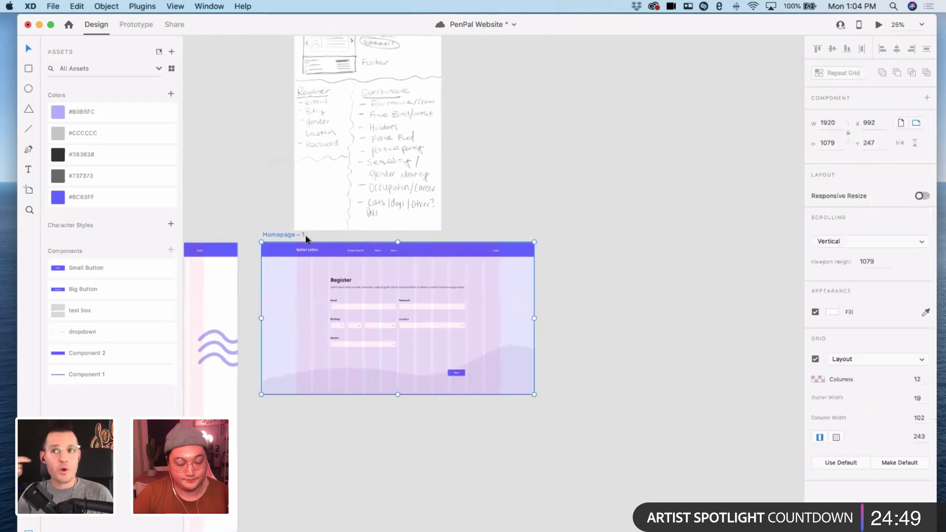
{"action": "key", "text": "super+d"}
{"action": "scroll", "coordinate": [420, 249], "scroll_direction": "right", "scroll_amount": 6}
- Copy both wavy-line graphics from the Homepage artboard and paste them into the Homepage – 1 artboard
{"action": "scroll", "coordinate": [405, 224], "scroll_direction": "left", "scroll_amount": 12}
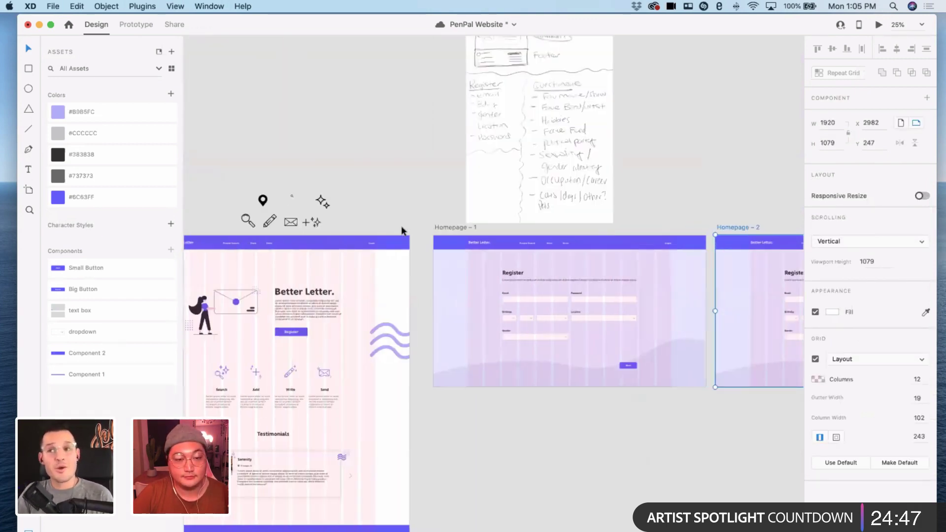
{"action": "scroll", "coordinate": [402, 229], "scroll_direction": "left", "scroll_amount": 3}
{"action": "left_click", "coordinate": [457, 324]}
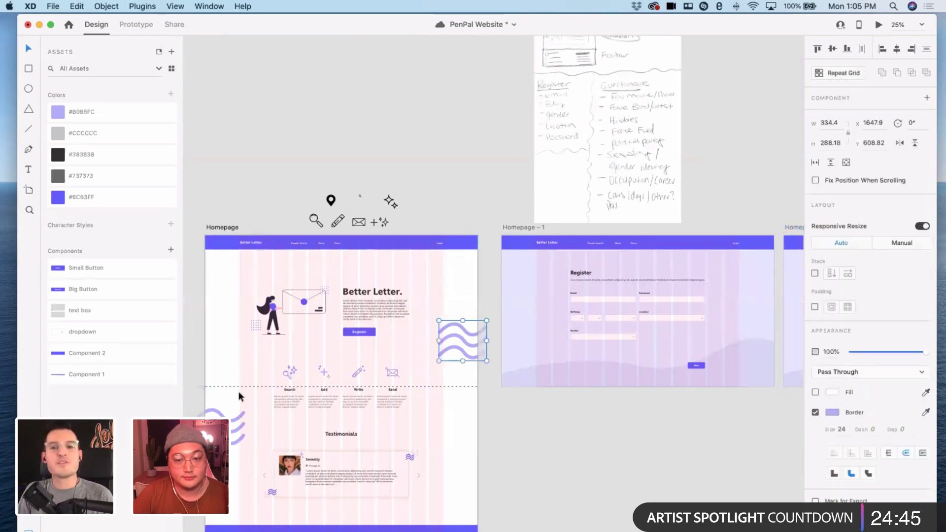
{"action": "left_click", "coordinate": [316, 355]}
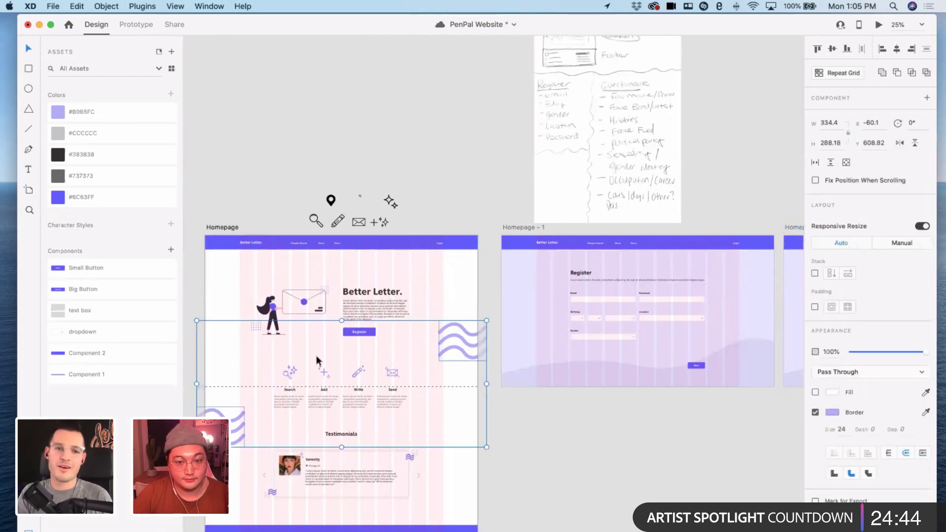
{"action": "left_click", "coordinate": [520, 227]}
{"action": "scroll", "coordinate": [520, 227], "scroll_direction": "up", "scroll_amount": 5}
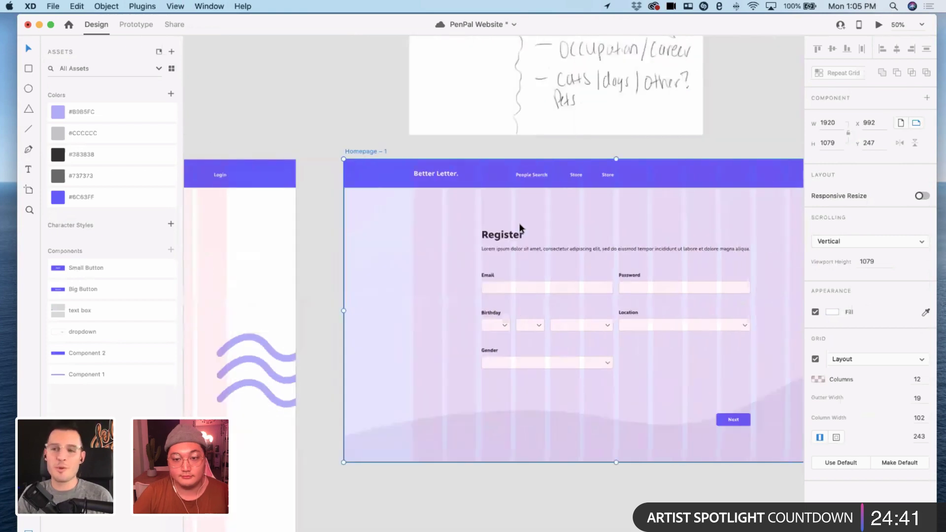
{"action": "key", "text": "super+v"}
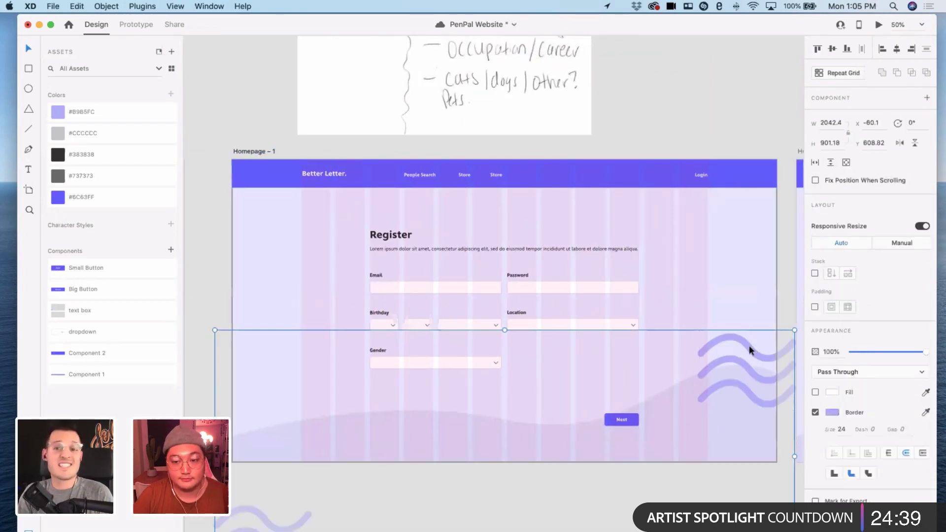
- Move the pasted right-hand wave graphic up beside the Register heading, past the artboard's right edge, at about X 1711, Y 183
{"action": "left_click", "coordinate": [776, 289]}
{"action": "left_click", "coordinate": [774, 356]}
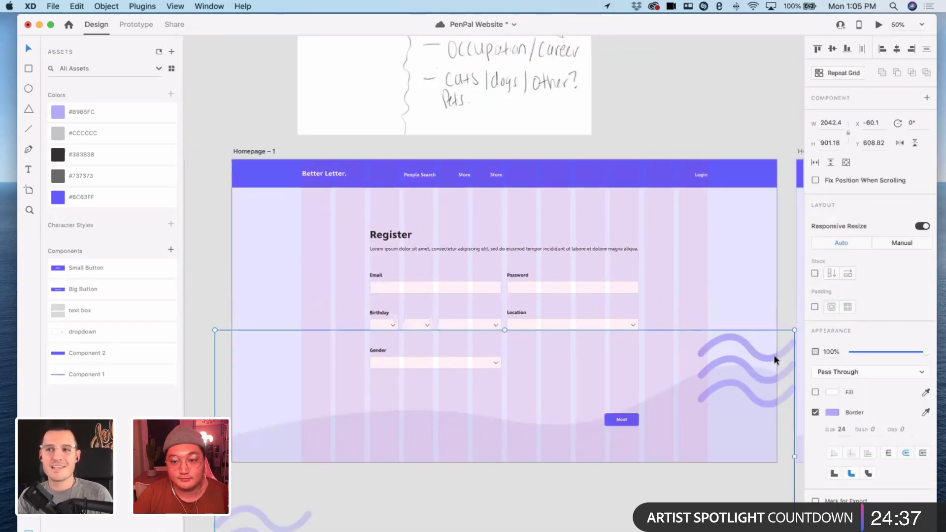
{"action": "left_click_drag", "start_coordinate": [773, 356], "coordinate": [773, 305]}
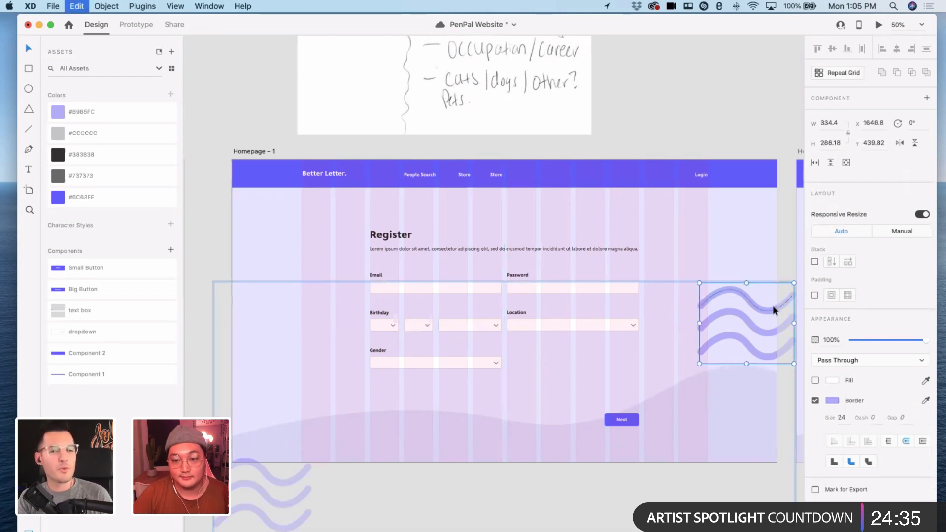
{"action": "key", "text": "Delete"}
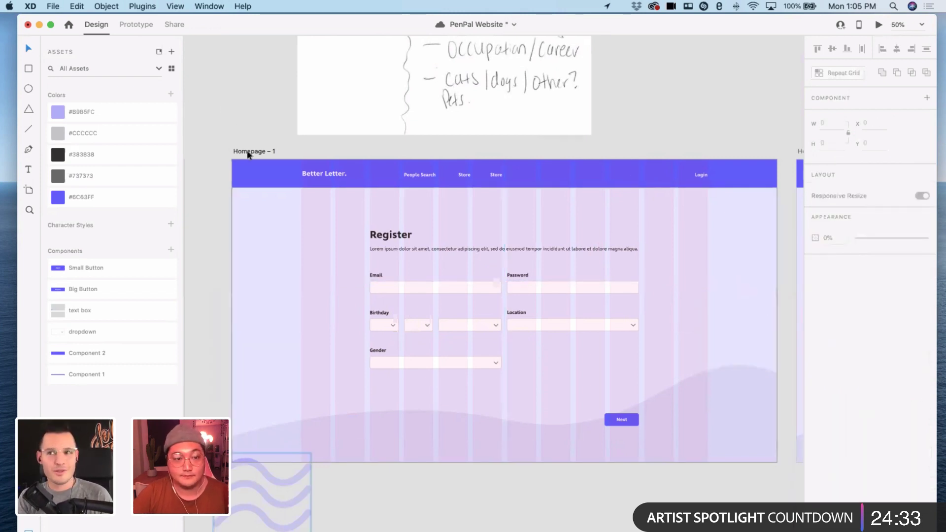
{"action": "key", "text": "super+z"}
{"action": "scroll", "coordinate": [266, 345], "scroll_direction": "right", "scroll_amount": 3}
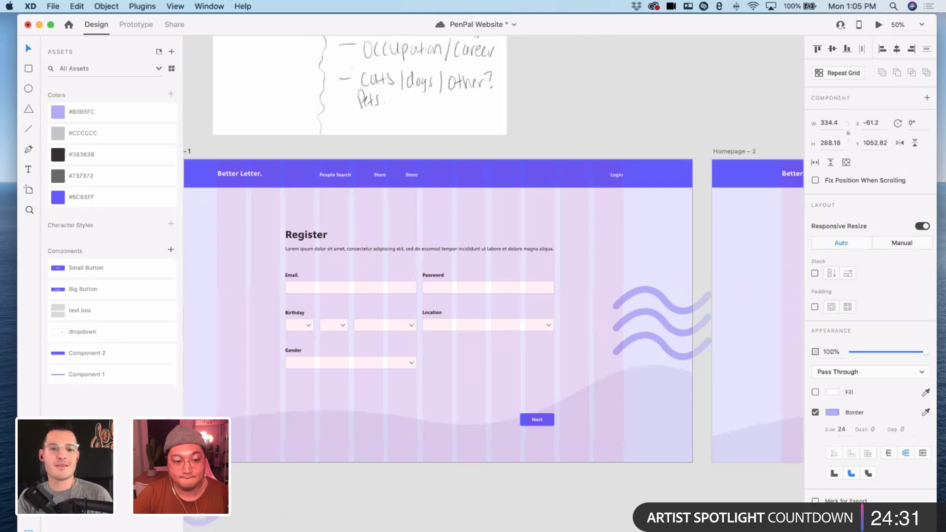
{"action": "left_click_drag", "start_coordinate": [666, 303], "coordinate": [684, 232]}
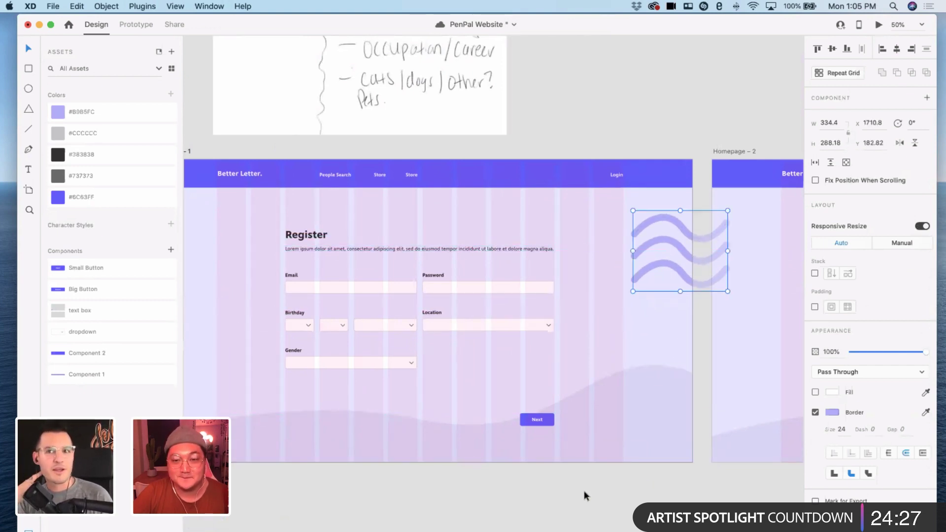
- Place the other pasted wave graphic over the lower-left corner of the Homepage – 1 artboard, partly beyond its left edge
{"action": "left_click", "coordinate": [583, 489]}
{"action": "scroll", "coordinate": [583, 490], "scroll_direction": "left", "scroll_amount": 4}
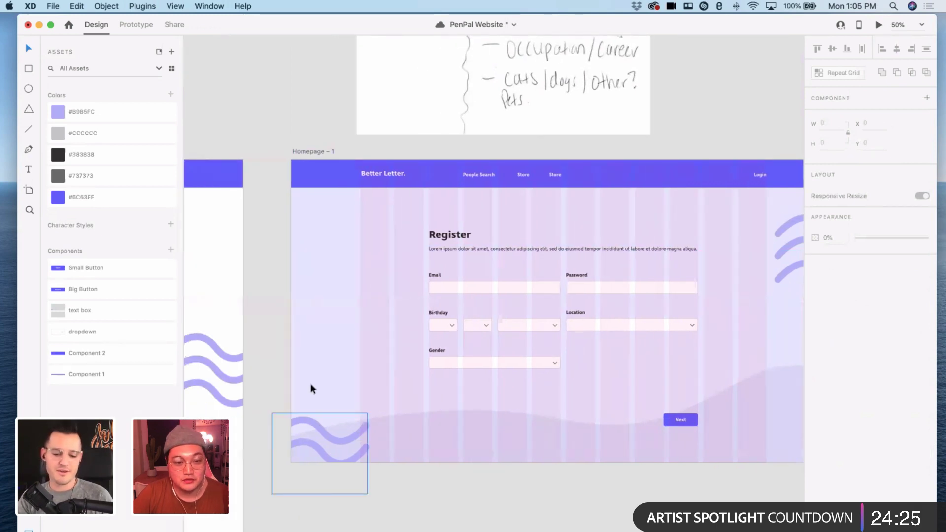
{"action": "left_click_drag", "start_coordinate": [310, 419], "coordinate": [303, 391]}
{"action": "left_click", "coordinate": [528, 527]}
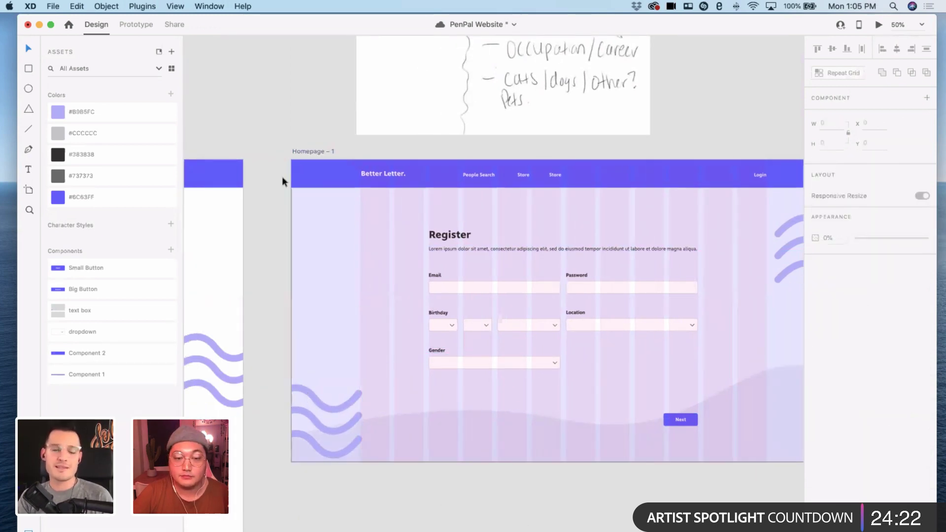
- Turn off the layout grid on the Homepage – 1 artboard
{"action": "left_click", "coordinate": [299, 152]}
{"action": "left_click", "coordinate": [817, 359]}
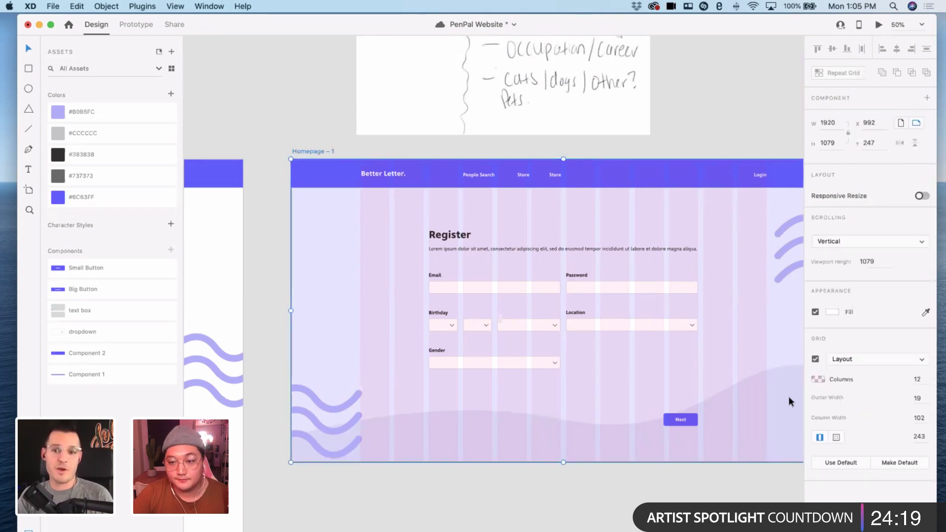
{"action": "left_click", "coordinate": [680, 480]}
{"action": "scroll", "coordinate": [533, 412], "scroll_direction": "right", "scroll_amount": 3}
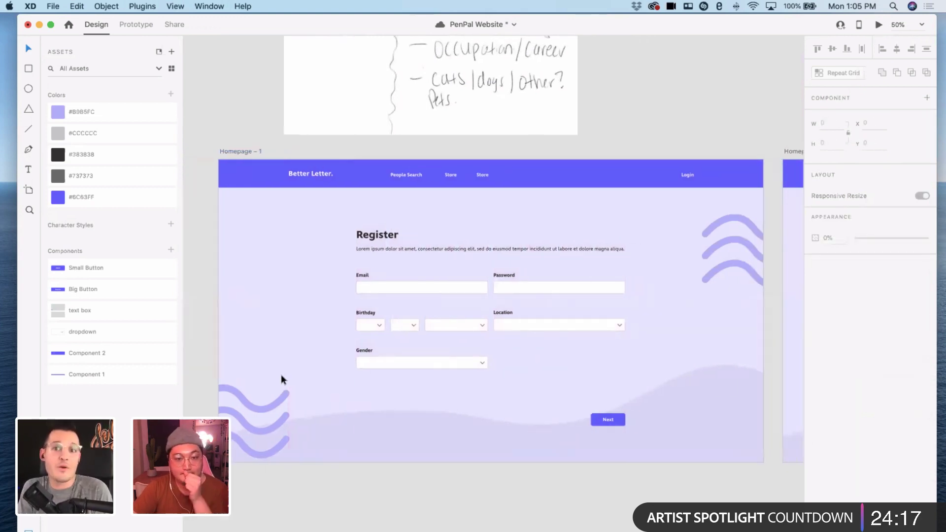
- Shift the lower-left wave graphic slightly right to about X -83, Y 791
{"action": "left_click", "coordinate": [279, 401]}
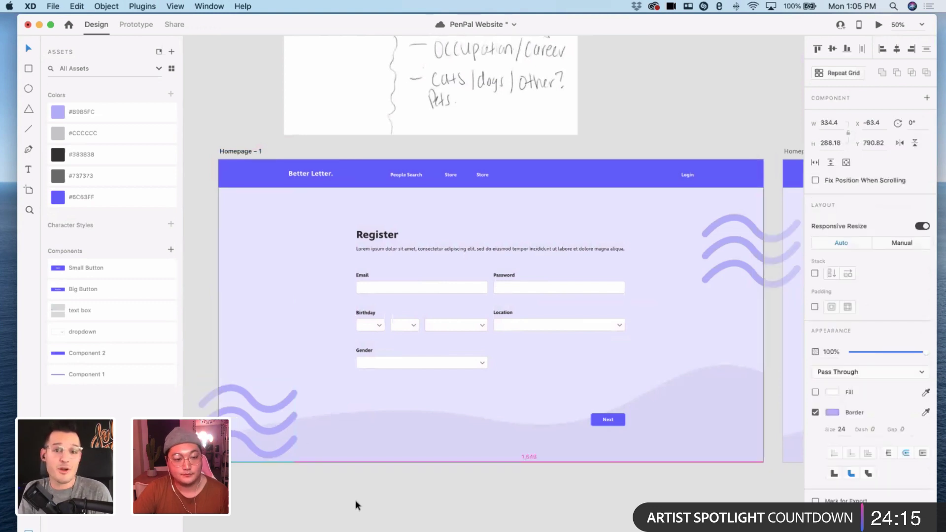
{"action": "left_click", "coordinate": [467, 477]}
{"action": "scroll", "coordinate": [468, 477], "scroll_direction": "up", "scroll_amount": 2}
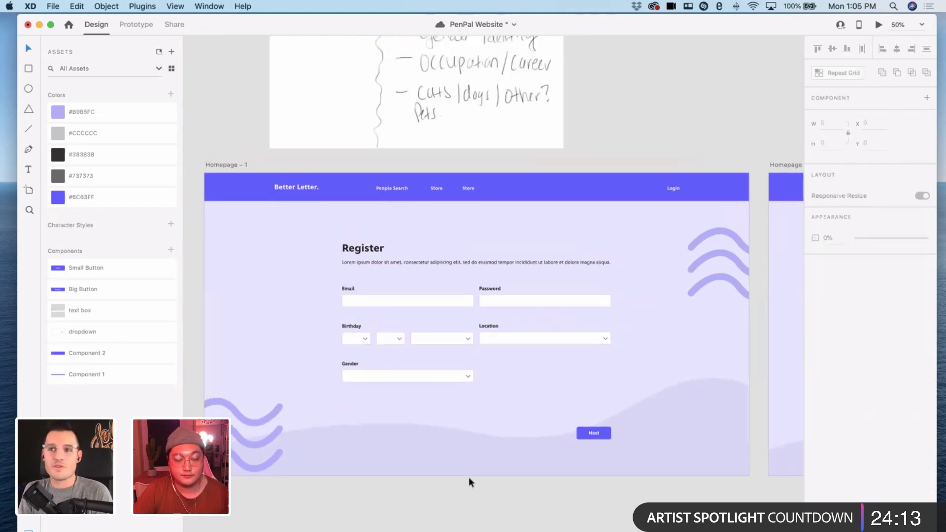
- Preview the Homepage – 1 artboard to check the finished Register page, and close the preview
{"action": "left_click", "coordinate": [219, 167]}
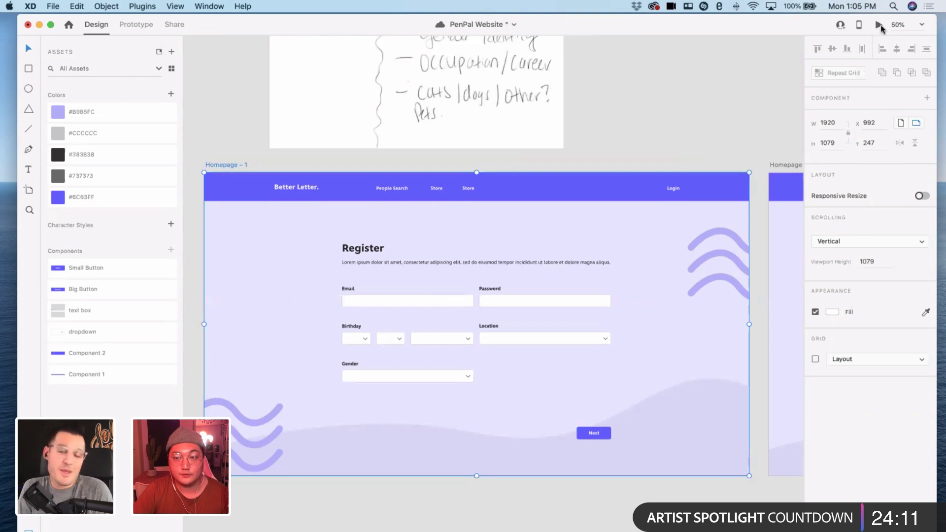
{"action": "left_click", "coordinate": [878, 25]}
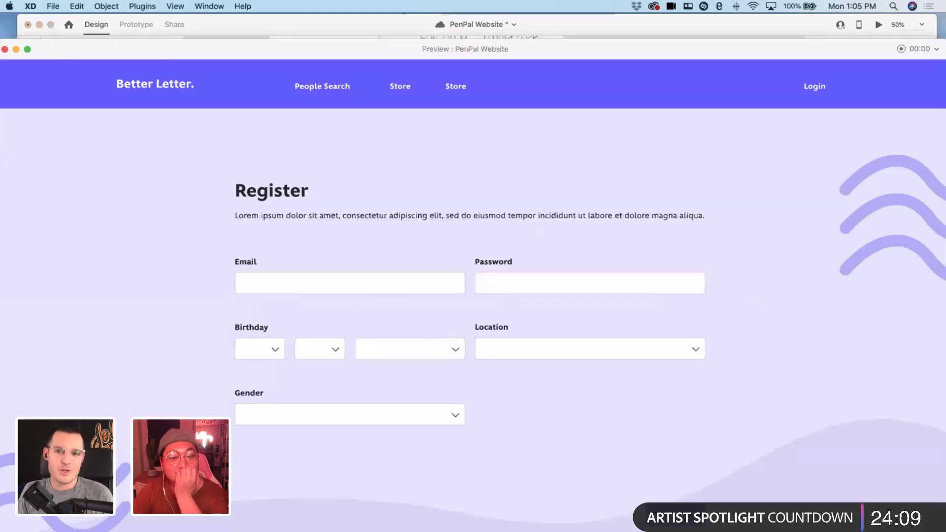
{"action": "left_click", "coordinate": [5, 50]}
{"action": "scroll", "coordinate": [331, 238], "scroll_direction": "down", "scroll_amount": 1}
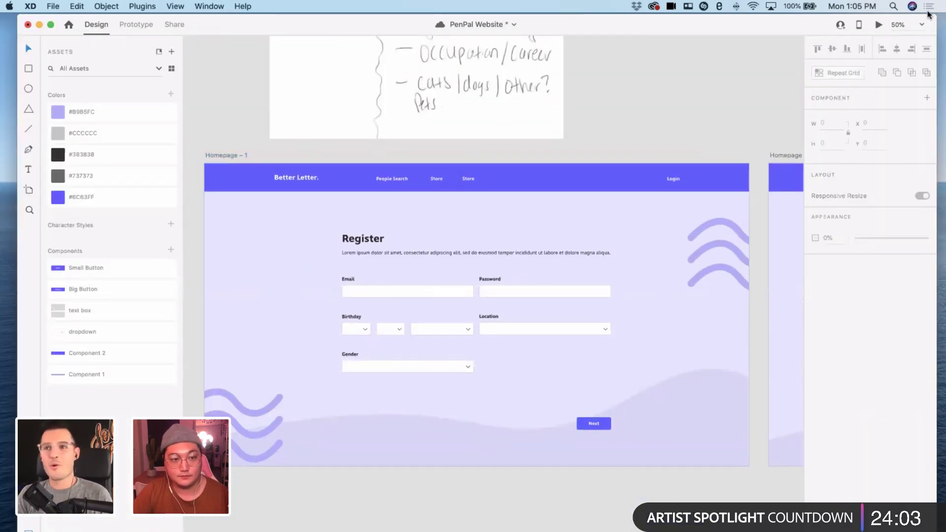
{"action": "left_click", "coordinate": [220, 156]}
{"action": "left_click", "coordinate": [878, 25]}
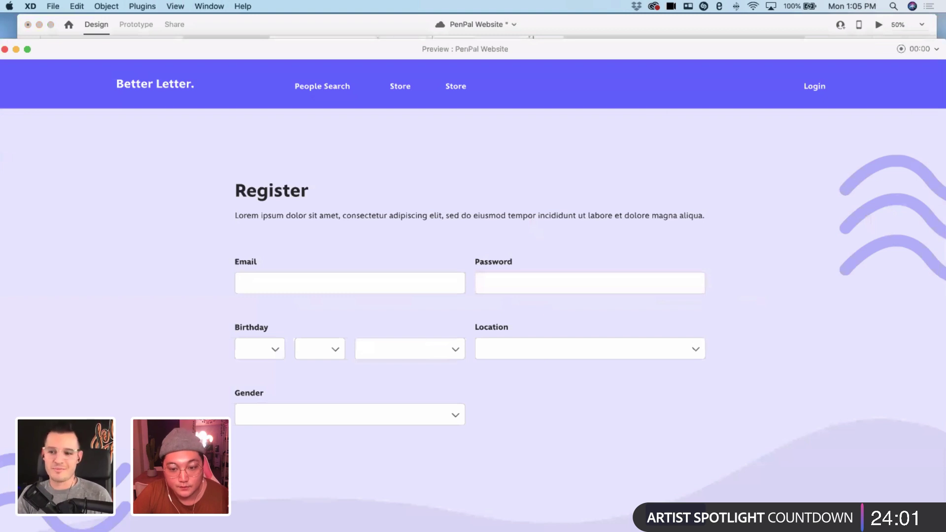
{"action": "left_click", "coordinate": [5, 49]}
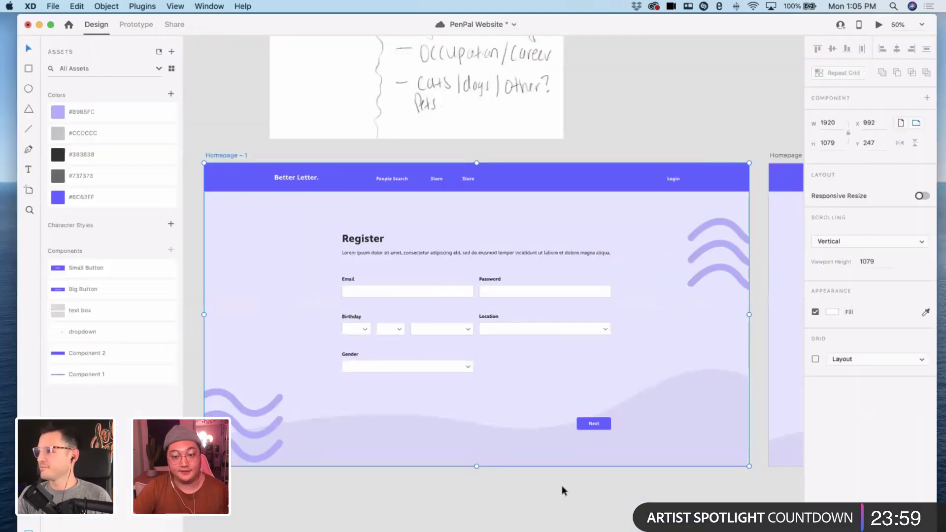
- Nudge the Next button on the Homepage – 1 artboard up to Y 895
{"action": "left_click", "coordinate": [576, 420]}
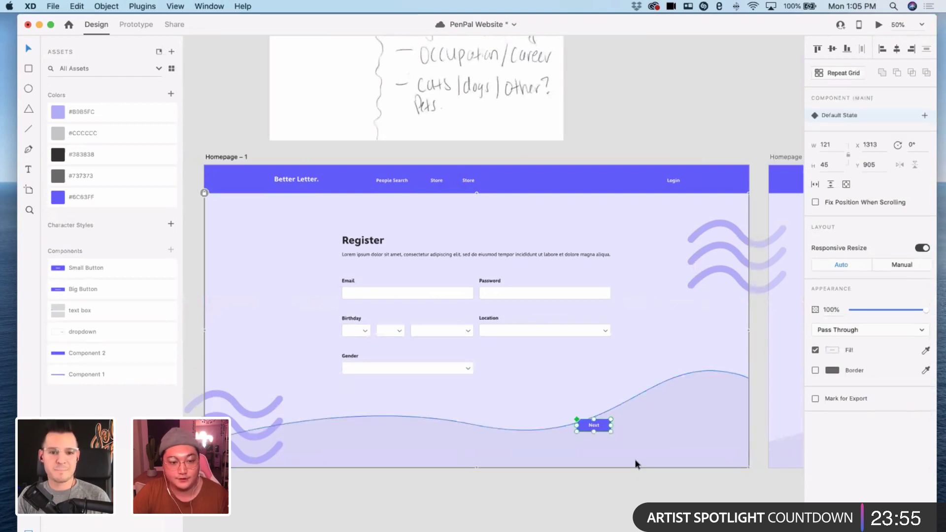
{"action": "key", "text": "shift+Up"}
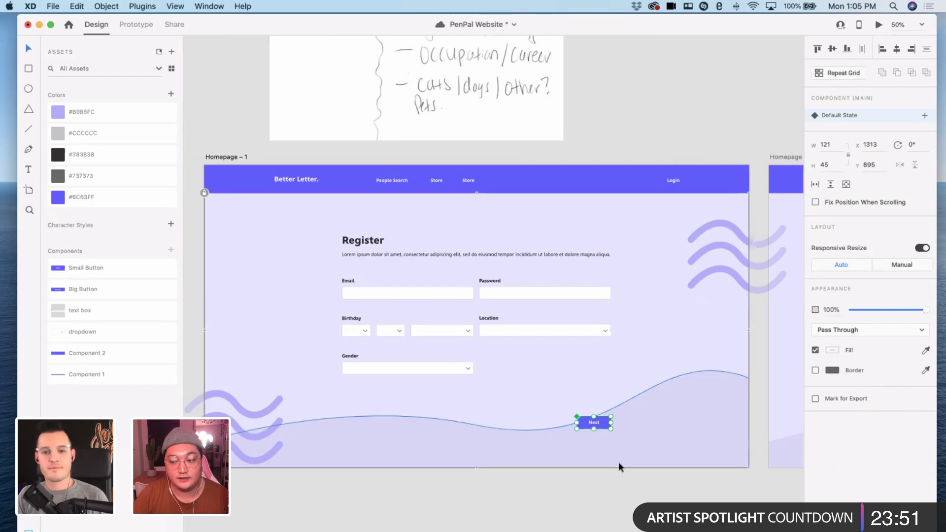
{"action": "scroll", "coordinate": [619, 464], "scroll_direction": "right", "scroll_amount": 5}
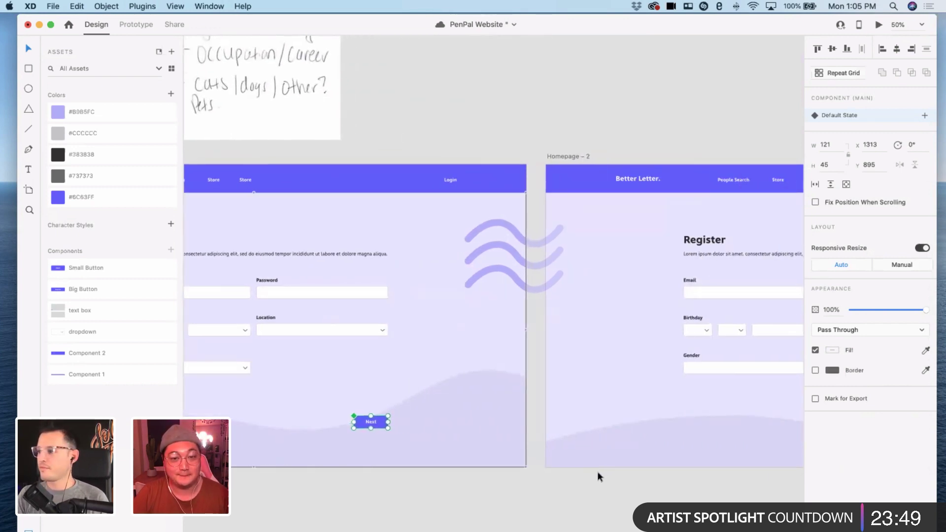
{"action": "scroll", "coordinate": [597, 472], "scroll_direction": "left", "scroll_amount": 3}
{"action": "key", "text": "Escape"}
- Replace the Register heading on the Homepage – 2 artboard with "Questionaire"
{"action": "key", "text": "super+minus"}
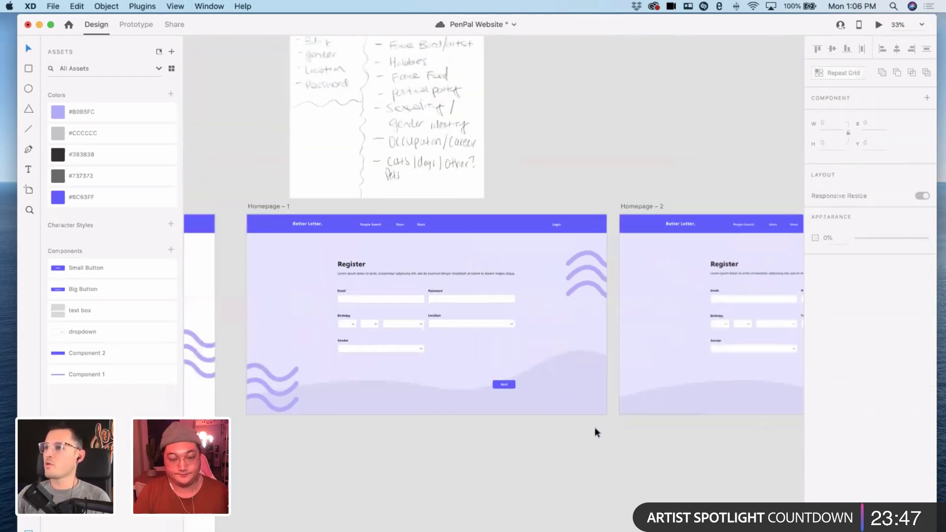
{"action": "scroll", "coordinate": [637, 401], "scroll_direction": "right", "scroll_amount": 3}
{"action": "scroll", "coordinate": [637, 400], "scroll_direction": "right", "scroll_amount": 2}
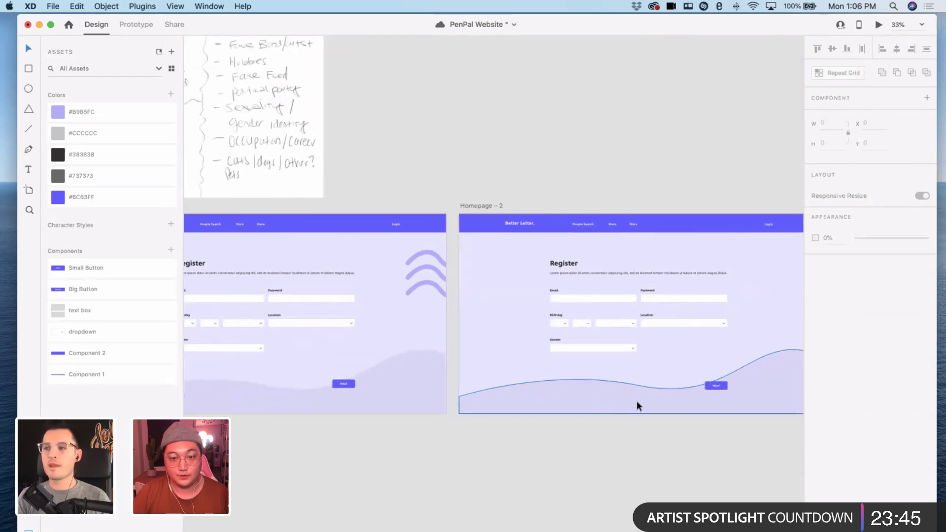
{"action": "scroll", "coordinate": [621, 398], "scroll_direction": "left", "scroll_amount": 2}
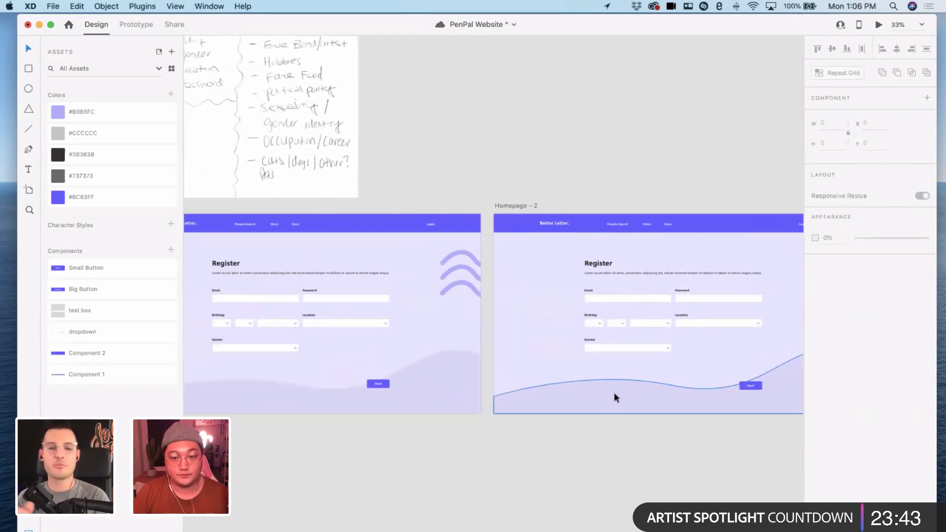
{"action": "left_click", "coordinate": [510, 206]}
{"action": "scroll", "coordinate": [509, 209], "scroll_direction": "left", "scroll_amount": 3}
{"action": "scroll", "coordinate": [508, 210], "scroll_direction": "left", "scroll_amount": 2}
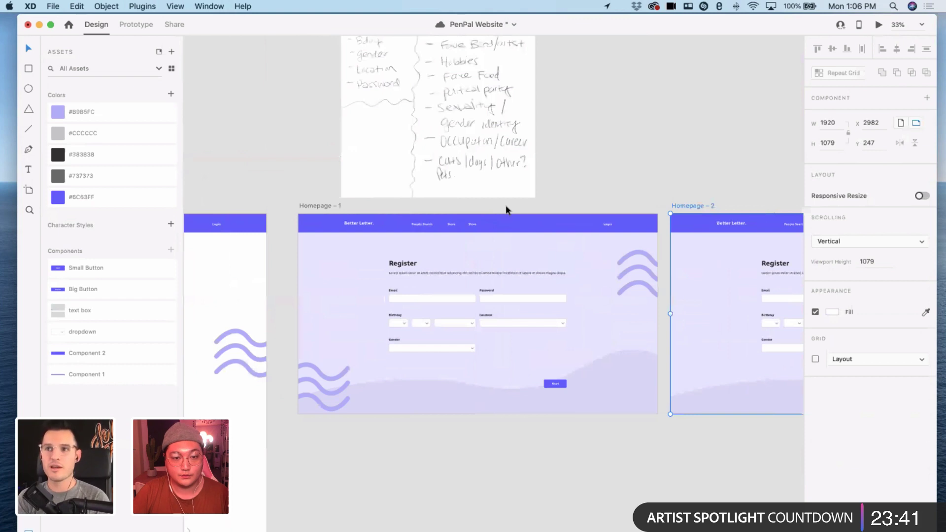
{"action": "scroll", "coordinate": [505, 209], "scroll_direction": "right", "scroll_amount": 3}
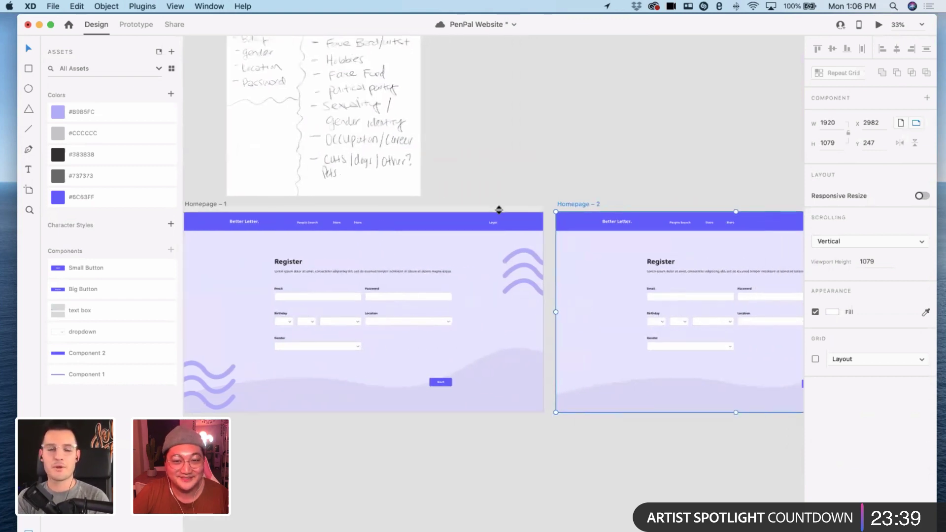
{"action": "scroll", "coordinate": [500, 210], "scroll_direction": "right", "scroll_amount": 2}
{"action": "scroll", "coordinate": [521, 231], "scroll_direction": "up", "scroll_amount": 3}
{"action": "scroll", "coordinate": [522, 230], "scroll_direction": "left", "scroll_amount": 2}
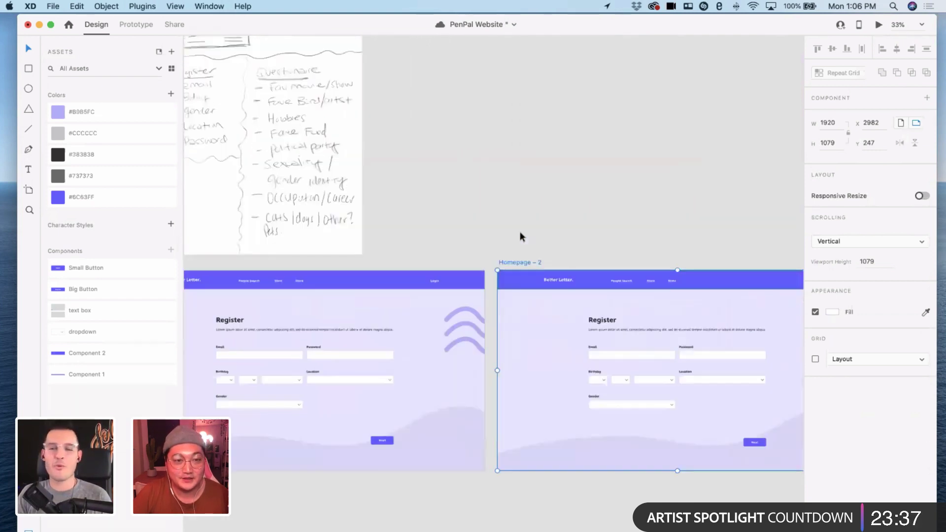
{"action": "scroll", "coordinate": [518, 231], "scroll_direction": "right", "scroll_amount": 1}
{"action": "scroll", "coordinate": [518, 232], "scroll_direction": "up", "scroll_amount": 4}
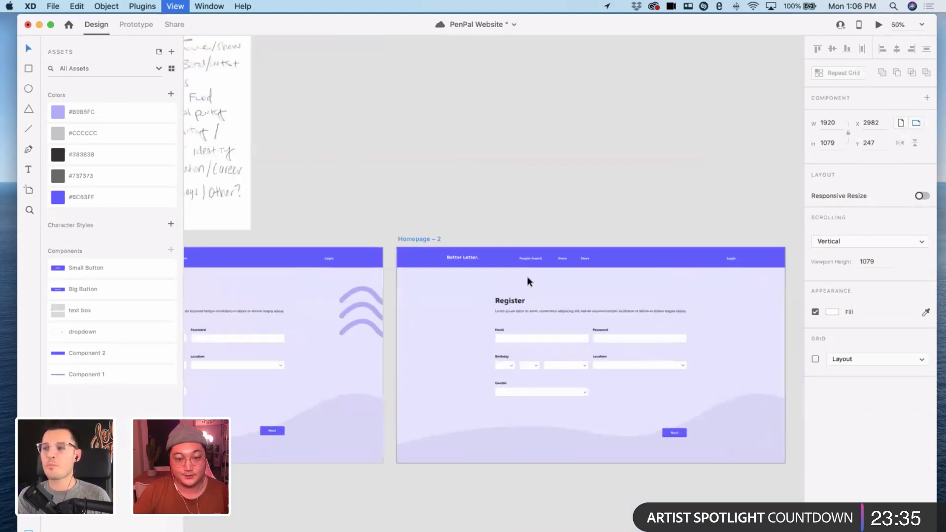
{"action": "left_click", "coordinate": [524, 295]}
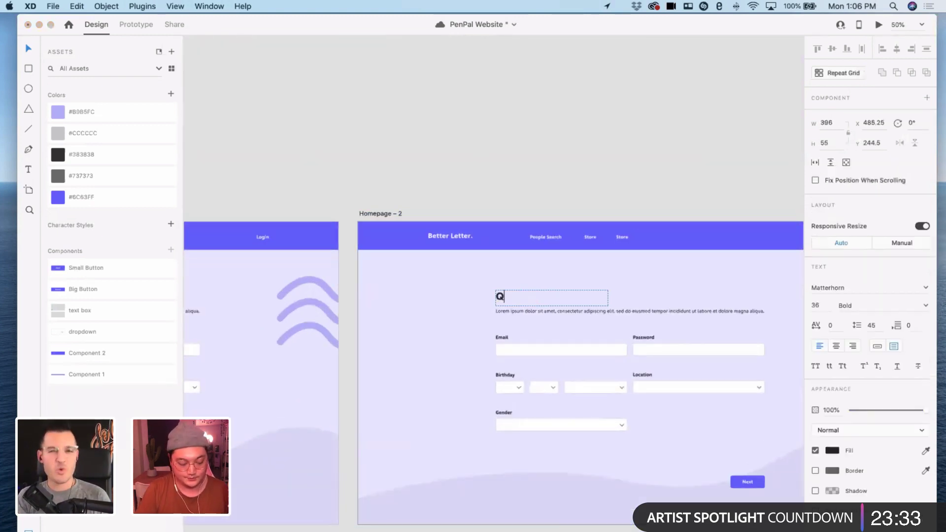
{"action": "scroll", "coordinate": [482, 162], "scroll_direction": "left", "scroll_amount": 2}
{"action": "left_click", "coordinate": [479, 164]}
- Replace the placeholder sentence under the Questionaire heading with "What is your favorite movie?"
{"action": "scroll", "coordinate": [478, 166], "scroll_direction": "down", "scroll_amount": 2}
{"action": "scroll", "coordinate": [452, 141], "scroll_direction": "up", "scroll_amount": 6}
{"action": "scroll", "coordinate": [451, 140], "scroll_direction": "left", "scroll_amount": 10}
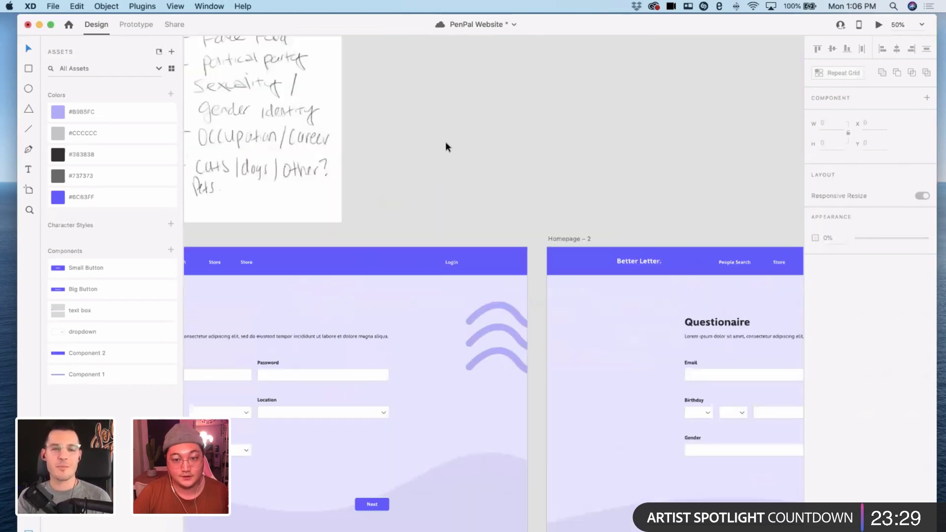
{"action": "scroll", "coordinate": [564, 163], "scroll_direction": "right", "scroll_amount": 10}
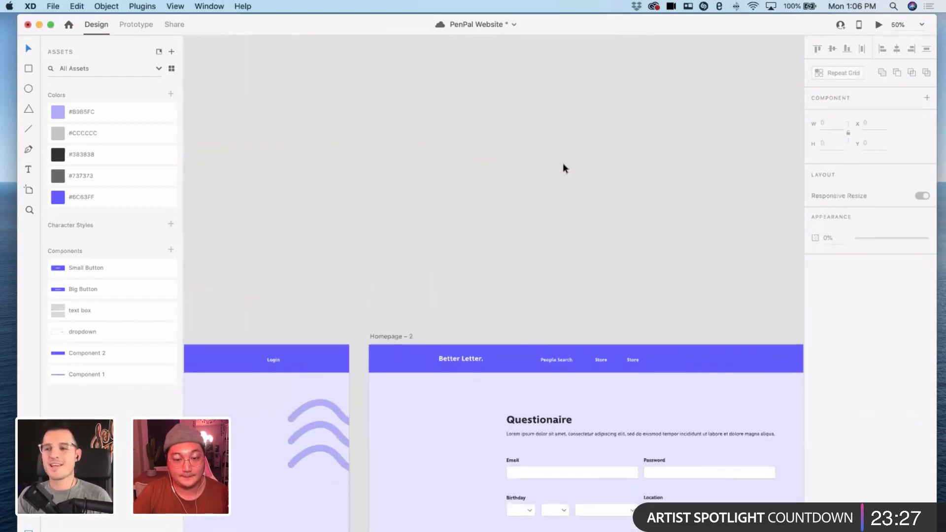
{"action": "scroll", "coordinate": [572, 212], "scroll_direction": "down", "scroll_amount": 5}
{"action": "double_click", "coordinate": [585, 281]}
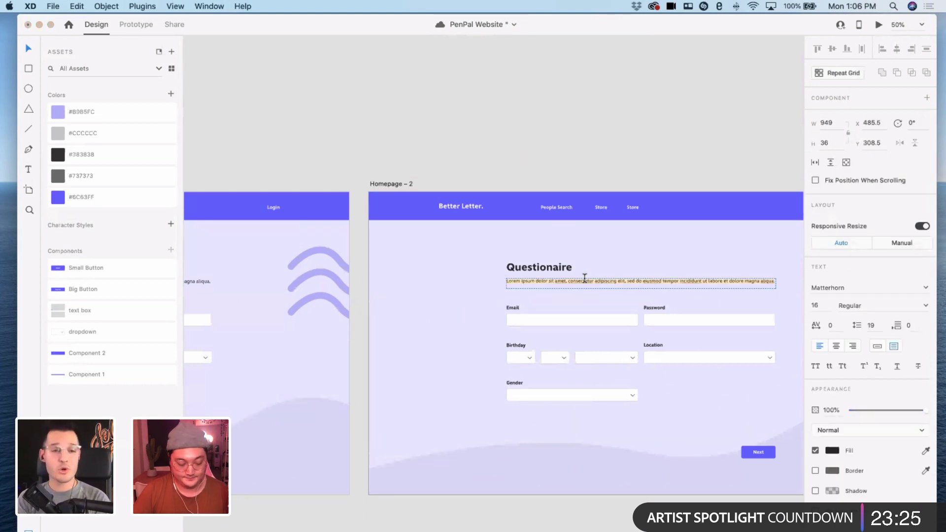
{"action": "type", "text": "I"}
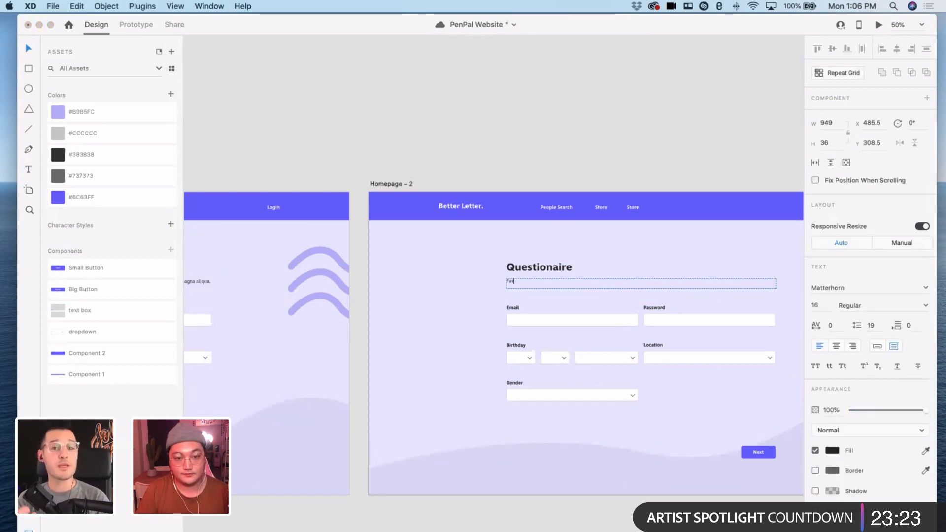
{"action": "type", "text": "hat is your favorite movie?"}
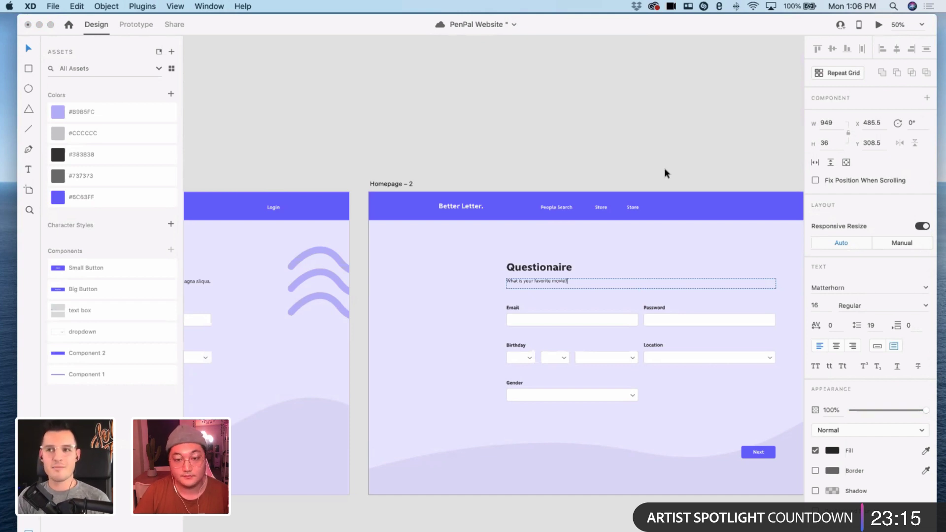
{"action": "key", "text": "Escape"}
- Delete the Email label and the Password label and box on Homepage – 2, keeping the first text box
{"action": "key", "text": "super+1"}
{"action": "scroll", "coordinate": [640, 148], "scroll_direction": "right", "scroll_amount": 5}
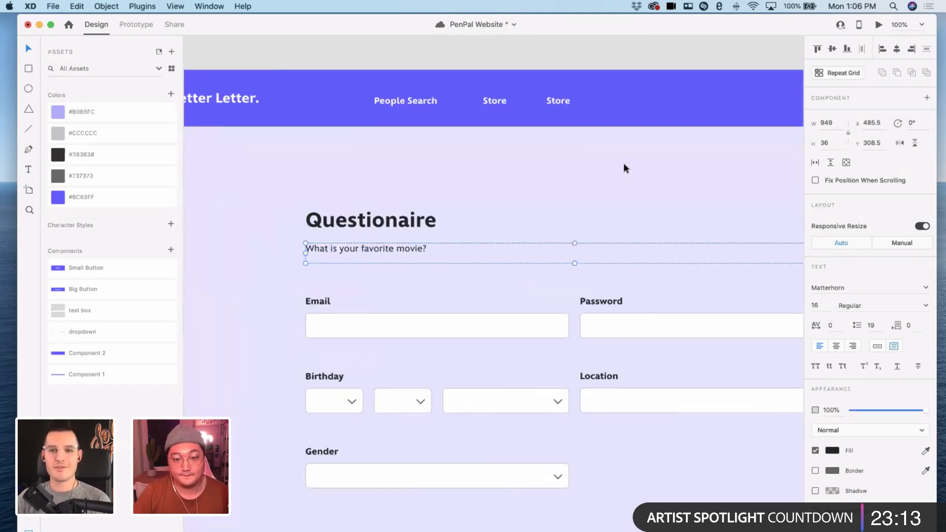
{"action": "left_click", "coordinate": [324, 299]}
{"action": "scroll", "coordinate": [389, 309], "scroll_direction": "right", "scroll_amount": 3}
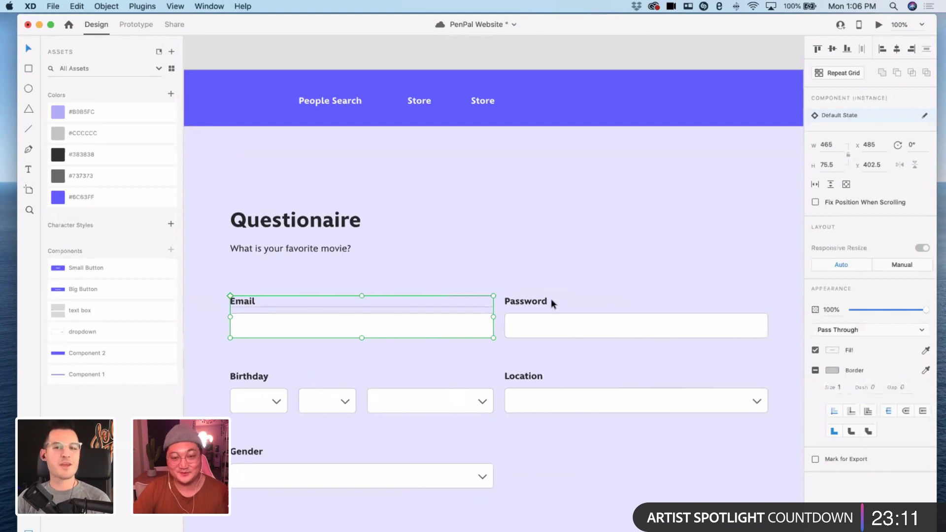
{"action": "double_click", "coordinate": [248, 303]}
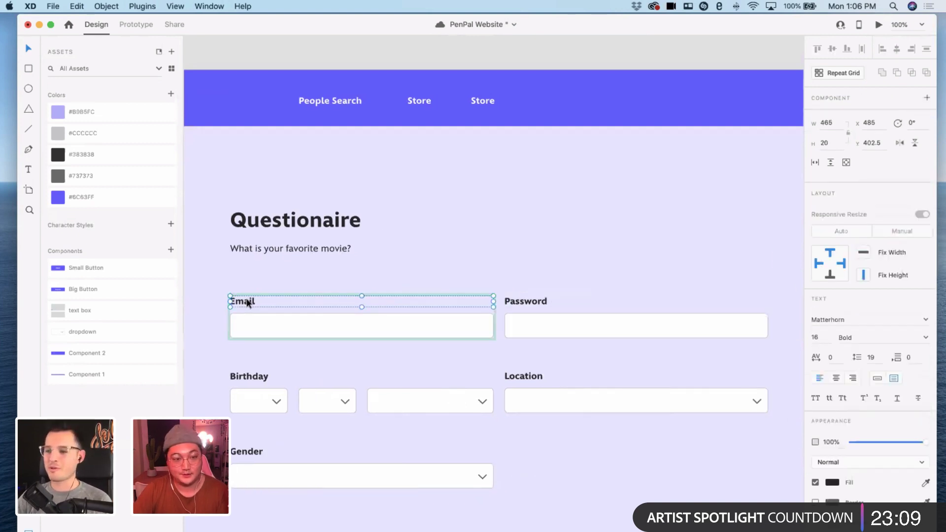
{"action": "key", "text": "Delete"}
{"action": "double_click", "coordinate": [523, 302]}
{"action": "key", "text": "Delete"}
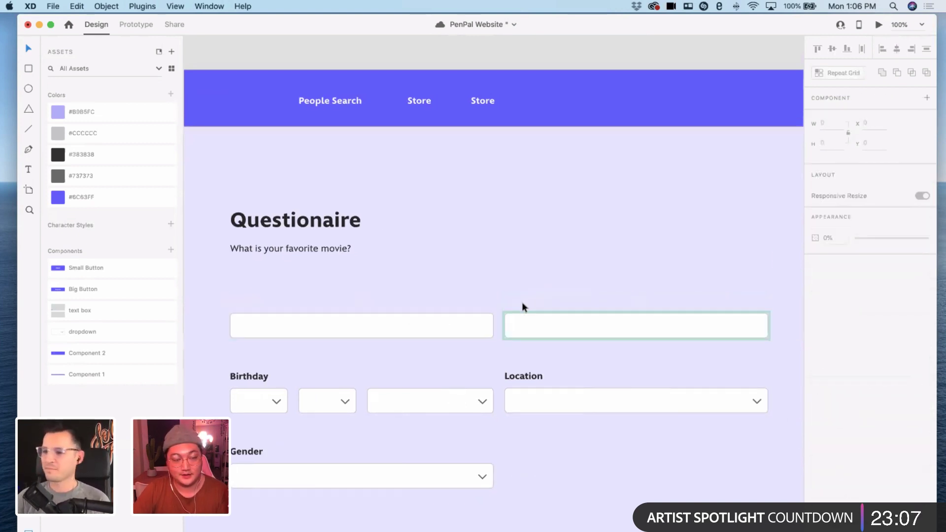
{"action": "left_click", "coordinate": [536, 335]}
{"action": "key", "text": "Delete"}
- Delete the Birthday label and its three dropdowns from the Homepage – 2 artboard
{"action": "left_click", "coordinate": [279, 397]}
{"action": "key", "text": "Delete"}
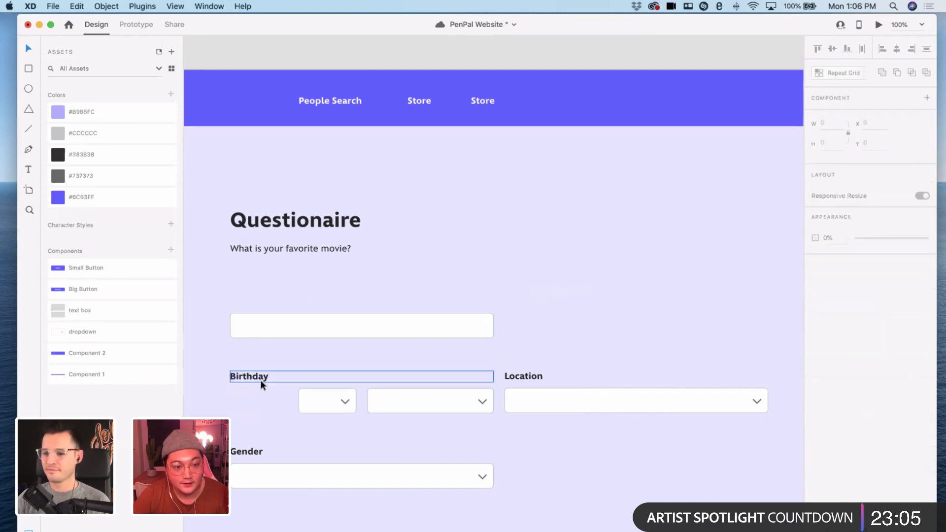
{"action": "left_click", "coordinate": [262, 381]}
{"action": "key", "text": "Delete"}
{"action": "left_click", "coordinate": [325, 402]}
{"action": "key", "text": "Delete"}
{"action": "left_click", "coordinate": [448, 407]}
{"action": "key", "text": "Delete"}
- Delete the Location and Gender labels together with their dropdowns from the Homepage – 2 artboard
{"action": "left_click", "coordinate": [538, 380]}
{"action": "key", "text": "Delete"}
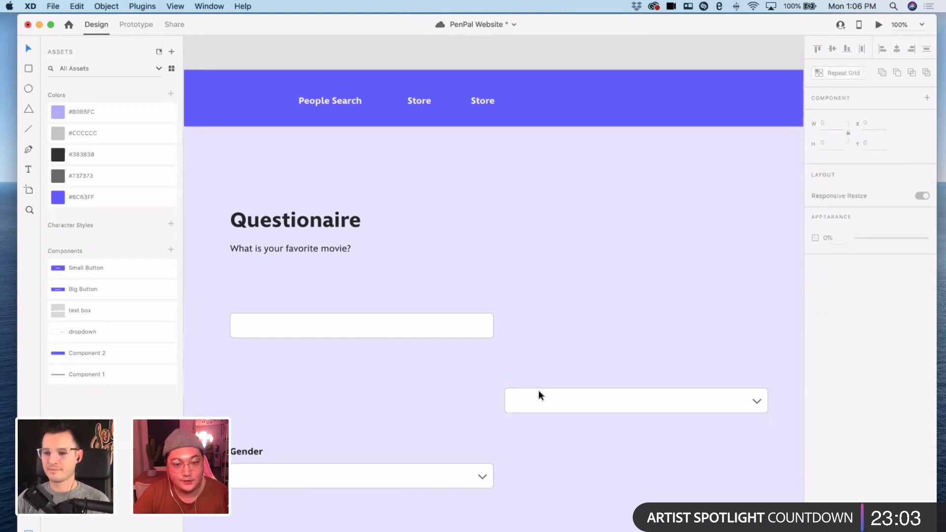
{"action": "left_click", "coordinate": [539, 393]}
{"action": "left_click", "coordinate": [256, 452]}
{"action": "key", "text": "Delete"}
{"action": "left_click", "coordinate": [264, 470]}
{"action": "key", "text": "Delete"}
- Replace the hill shape along the bottom of Homepage – 2 with a pasted copy of the Homepage – 1 hill
{"action": "key", "text": "super+minus"}
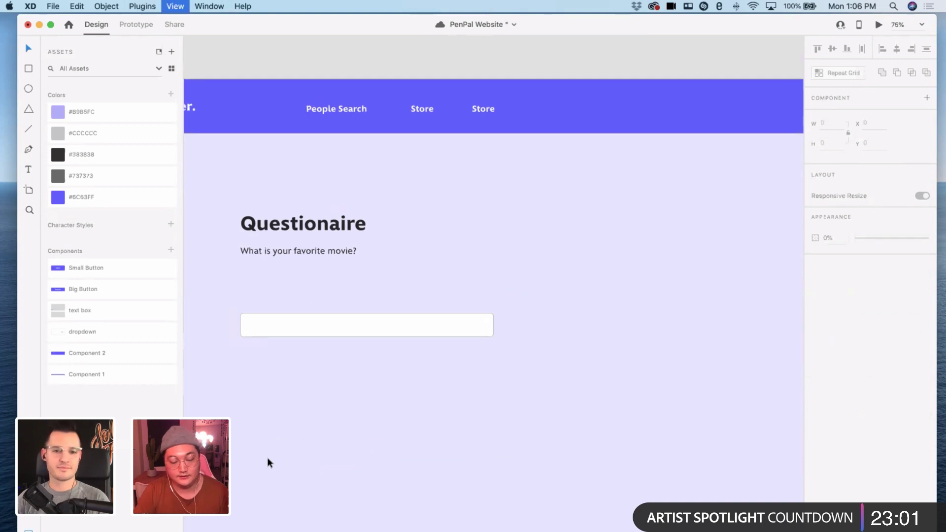
{"action": "scroll", "coordinate": [267, 458], "scroll_direction": "left", "scroll_amount": 5}
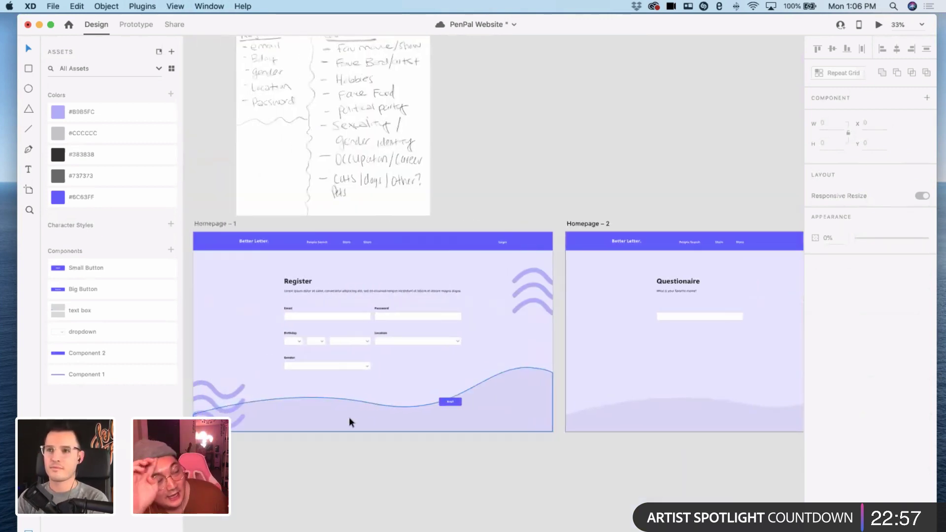
{"action": "key", "text": "super+equal"}
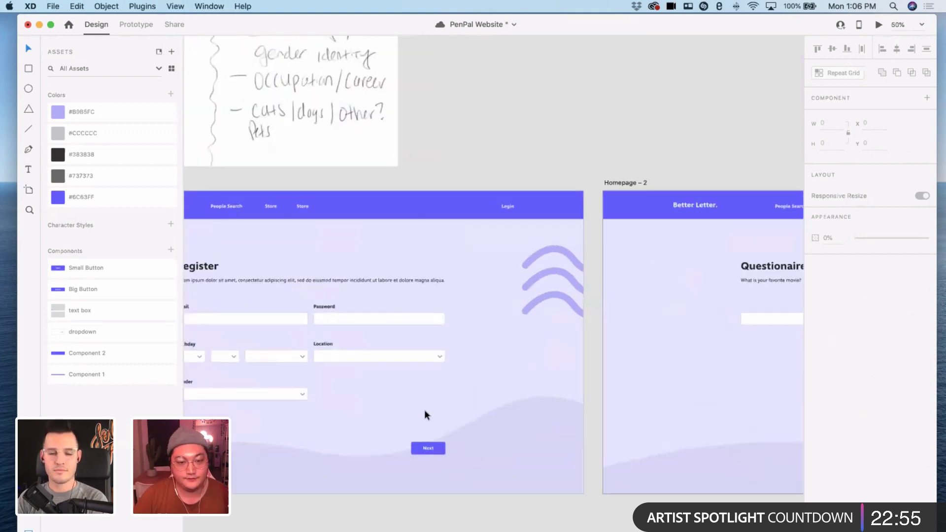
{"action": "scroll", "coordinate": [522, 423], "scroll_direction": "left", "scroll_amount": 5}
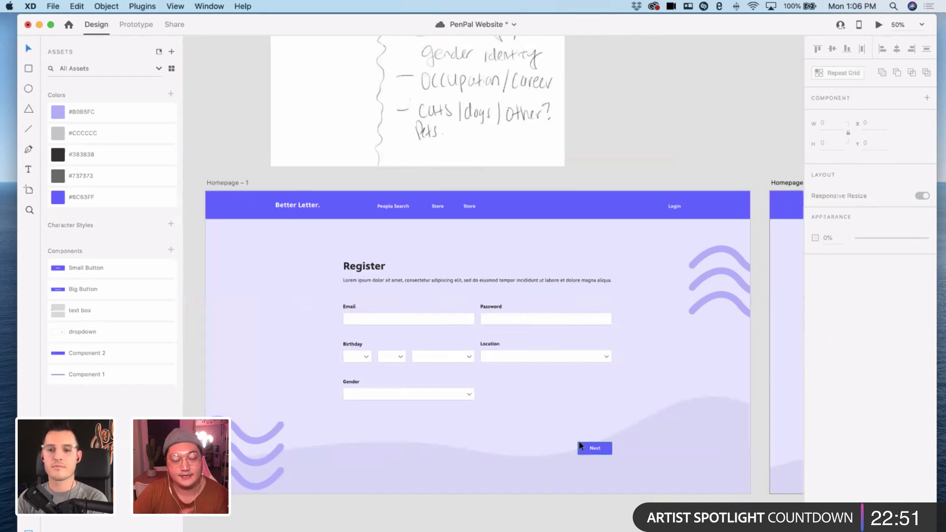
{"action": "left_click", "coordinate": [653, 472]}
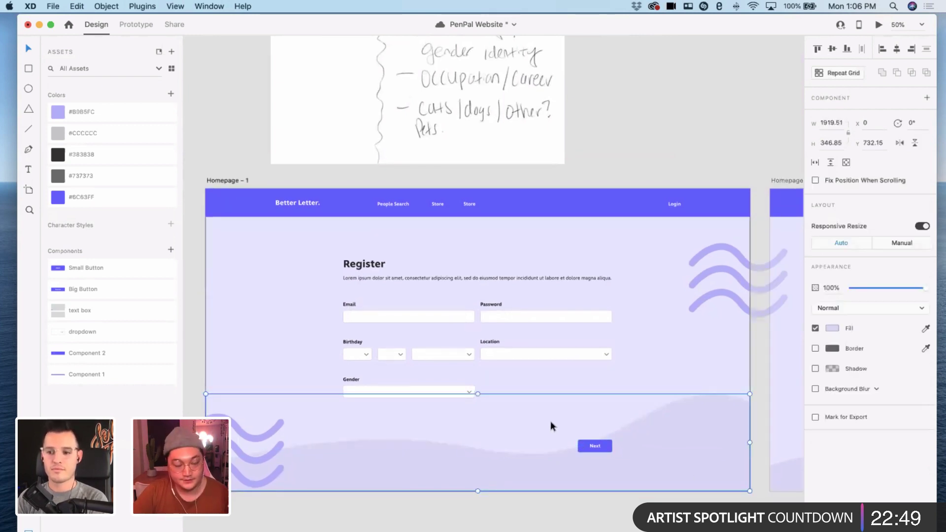
{"action": "scroll", "coordinate": [549, 421], "scroll_direction": "up", "scroll_amount": 1}
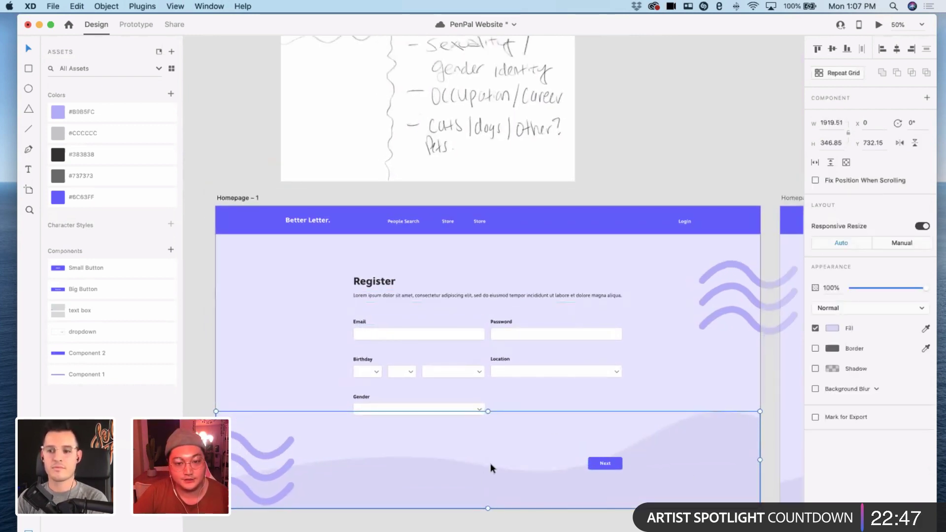
{"action": "scroll", "coordinate": [491, 463], "scroll_direction": "right", "scroll_amount": 4}
{"action": "scroll", "coordinate": [491, 462], "scroll_direction": "right", "scroll_amount": 5}
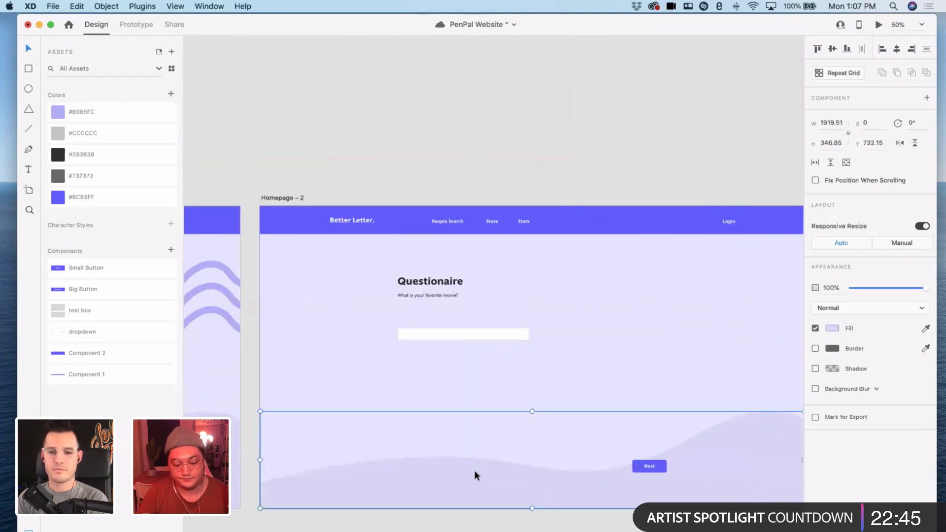
{"action": "key", "text": "Delete"}
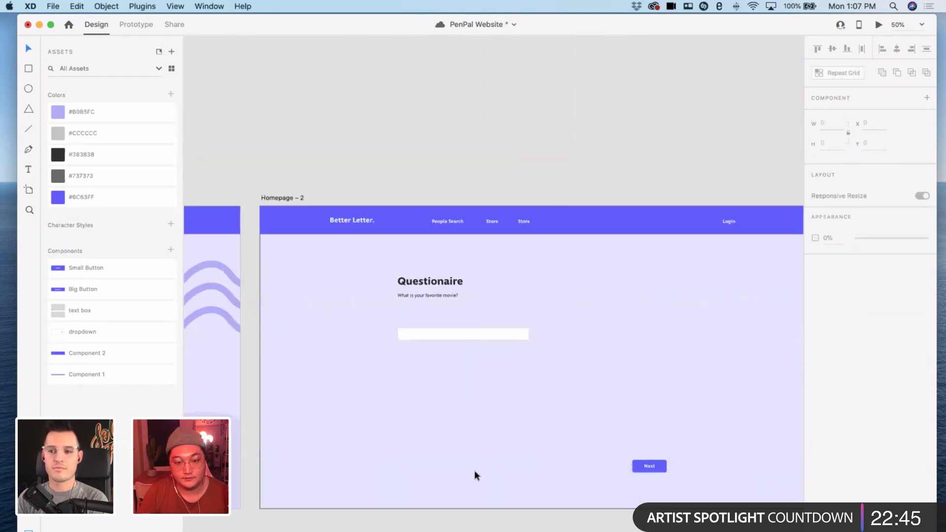
{"action": "left_click", "coordinate": [296, 200]}
{"action": "key", "text": "ctrl+v"}
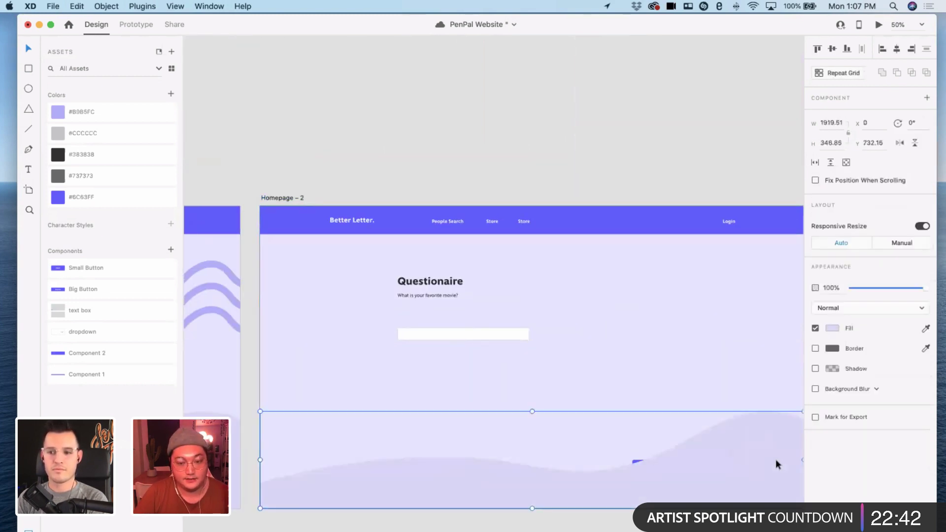
- Try flipping the pasted hill shape horizontally and compare it with the hill on Homepage – 1
{"action": "left_click", "coordinate": [901, 143]}
{"action": "left_click", "coordinate": [498, 76]}
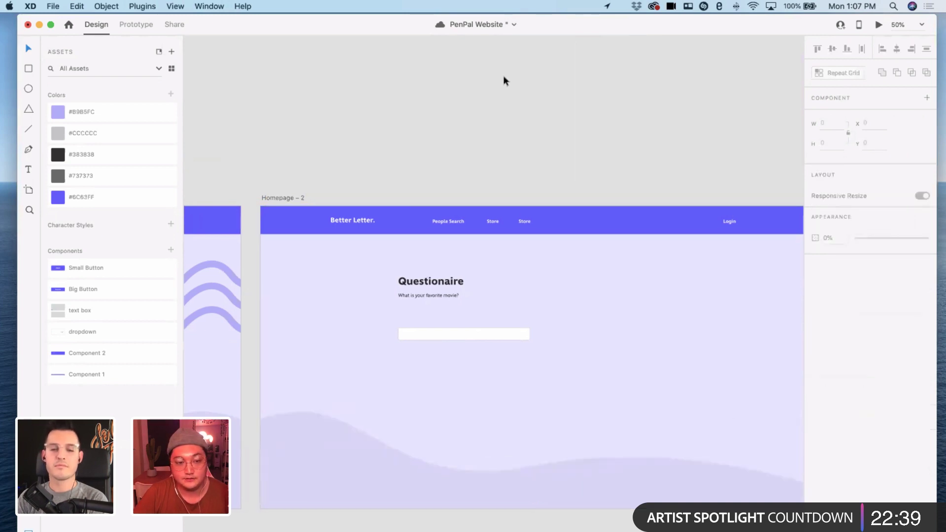
{"action": "scroll", "coordinate": [500, 76], "scroll_direction": "left", "scroll_amount": 10}
{"action": "scroll", "coordinate": [499, 76], "scroll_direction": "down", "scroll_amount": 5}
{"action": "scroll", "coordinate": [416, 386], "scroll_direction": "right", "scroll_amount": 10}
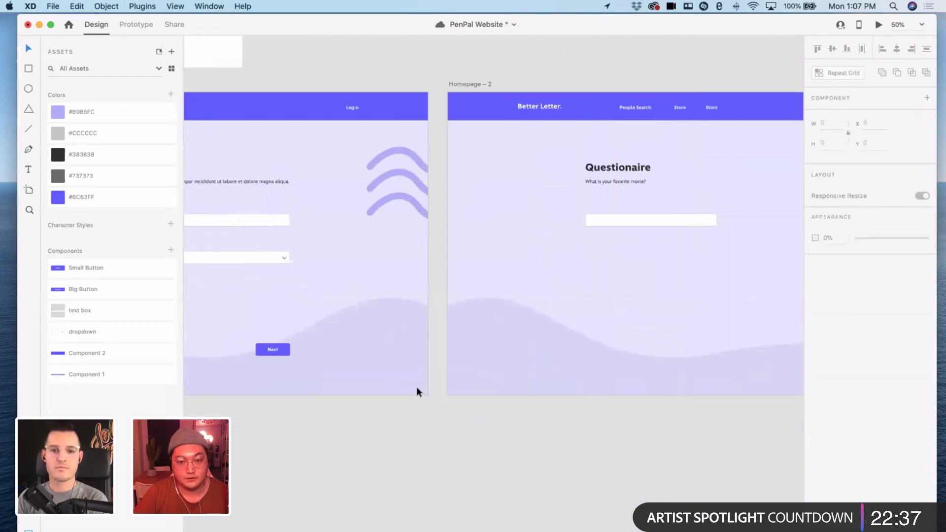
{"action": "left_click", "coordinate": [417, 386]}
{"action": "scroll", "coordinate": [416, 386], "scroll_direction": "up", "scroll_amount": 3}
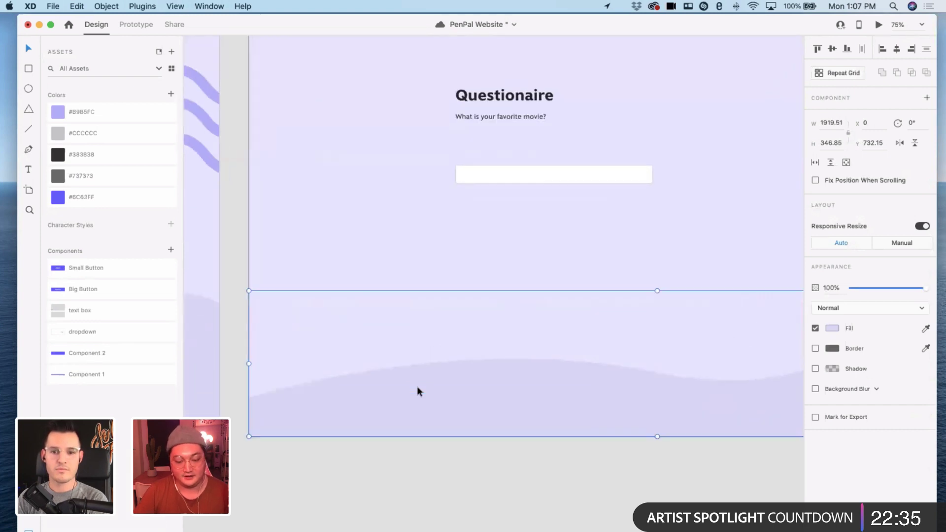
- Slide the hill shape on the Homepage – 2 artboard left to X -474
{"action": "scroll", "coordinate": [416, 386], "scroll_direction": "down", "scroll_amount": 5}
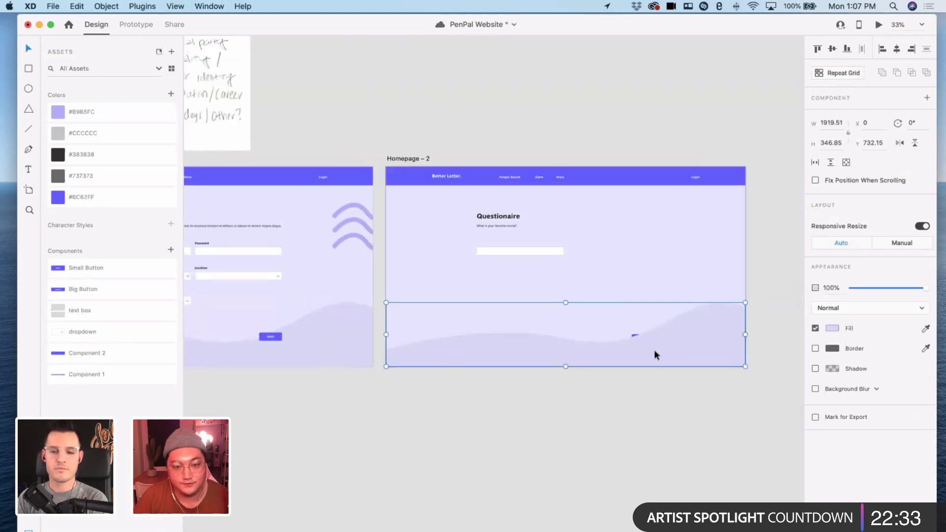
{"action": "left_click_drag", "start_coordinate": [655, 353], "coordinate": [616, 350]}
{"action": "double_click", "coordinate": [650, 317]}
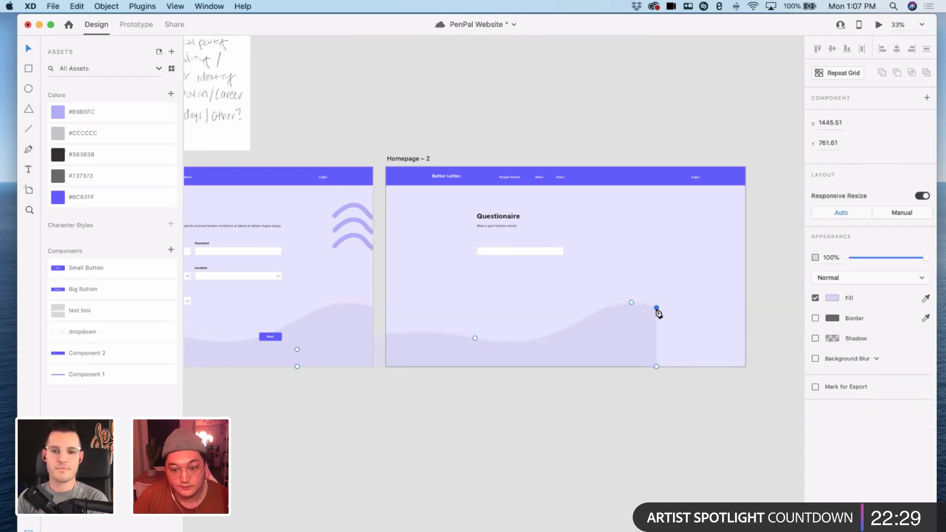
{"action": "key", "text": "p"}
{"action": "key", "text": "v"}
{"action": "scroll", "coordinate": [656, 313], "scroll_direction": "down", "scroll_amount": 2}
{"action": "scroll", "coordinate": [656, 314], "scroll_direction": "up", "scroll_amount": 5}
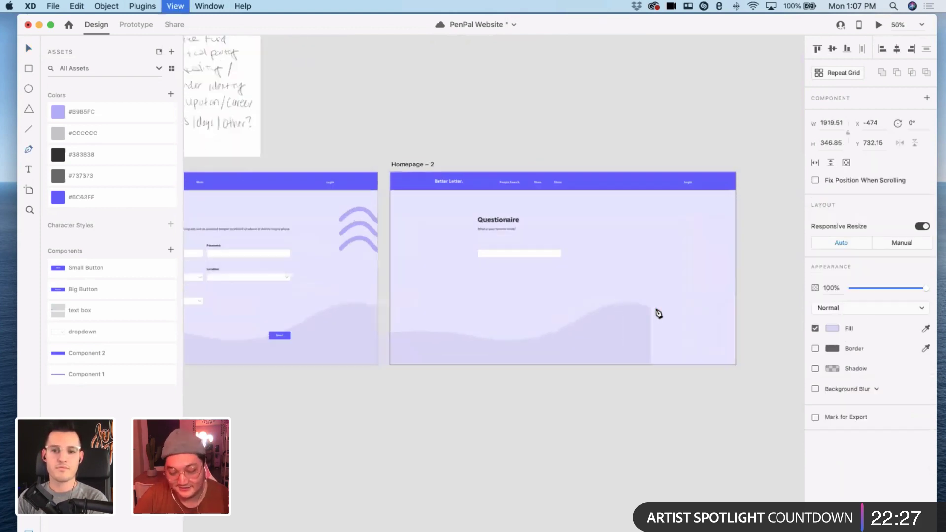
- Extend the hill path to the artboard's right edge, moving its upper-right anchor to about Y 827 and its lower-right anchor to the corner
{"action": "double_click", "coordinate": [696, 463]}
{"action": "scroll", "coordinate": [739, 429], "scroll_direction": "down", "scroll_amount": 2}
{"action": "scroll", "coordinate": [739, 429], "scroll_direction": "right", "scroll_amount": 2}
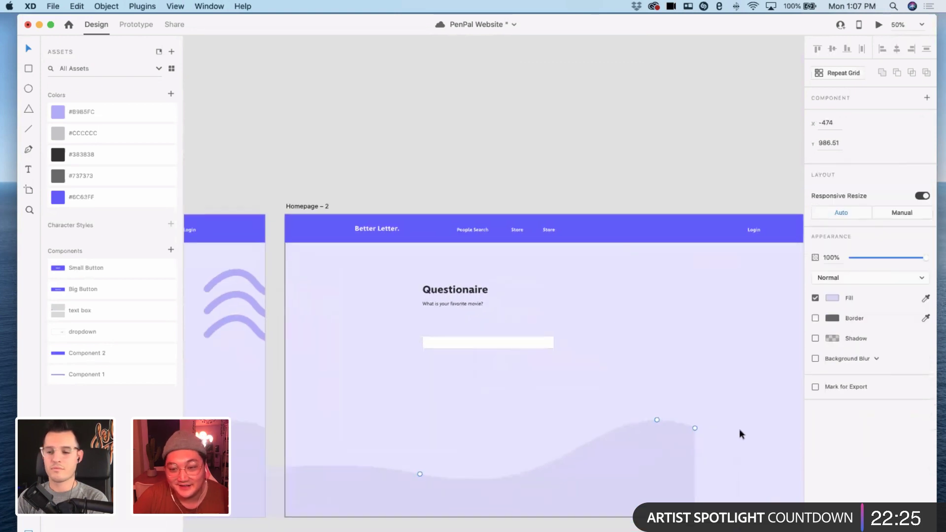
{"action": "left_click", "coordinate": [695, 402]}
{"action": "left_click_drag", "start_coordinate": [696, 403], "coordinate": [764, 416]}
{"action": "scroll", "coordinate": [749, 404], "scroll_direction": "down", "scroll_amount": 3}
{"action": "scroll", "coordinate": [749, 404], "scroll_direction": "right", "scroll_amount": 3}
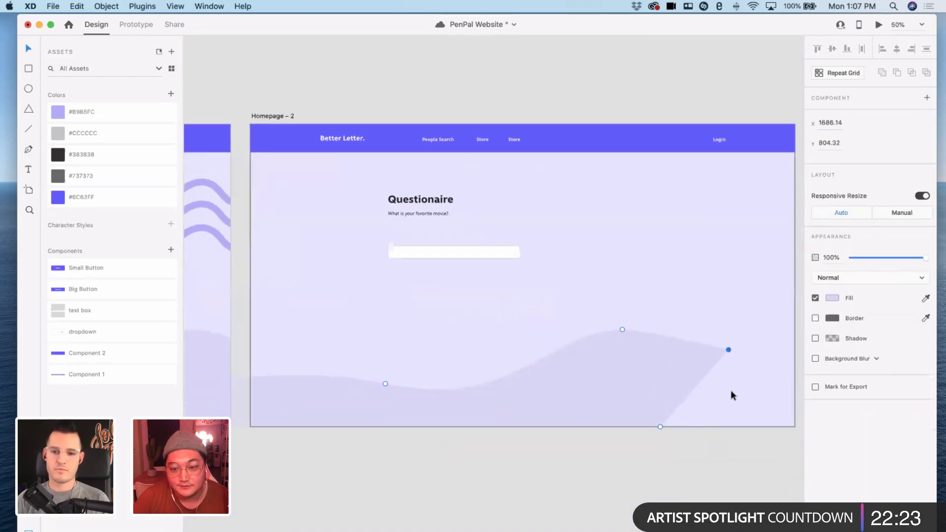
{"action": "left_click_drag", "start_coordinate": [683, 350], "coordinate": [753, 356]}
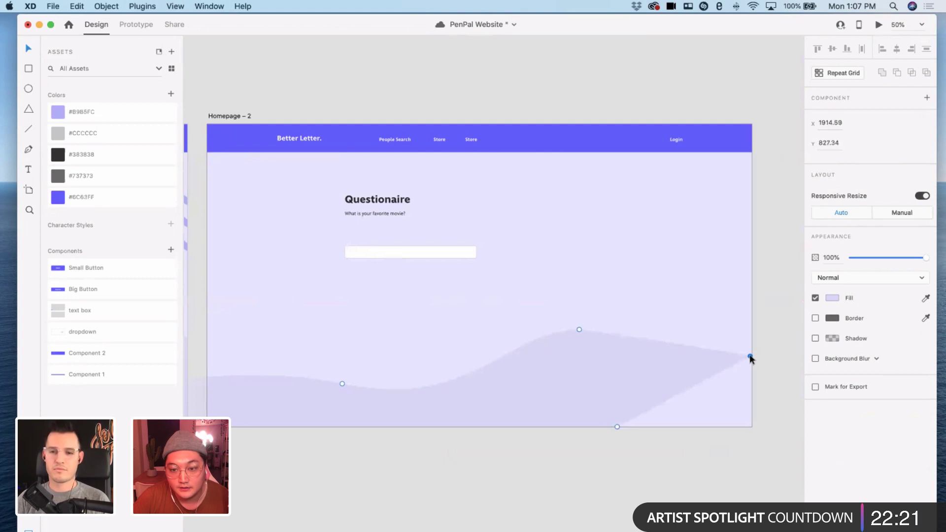
{"action": "left_click", "coordinate": [619, 427]}
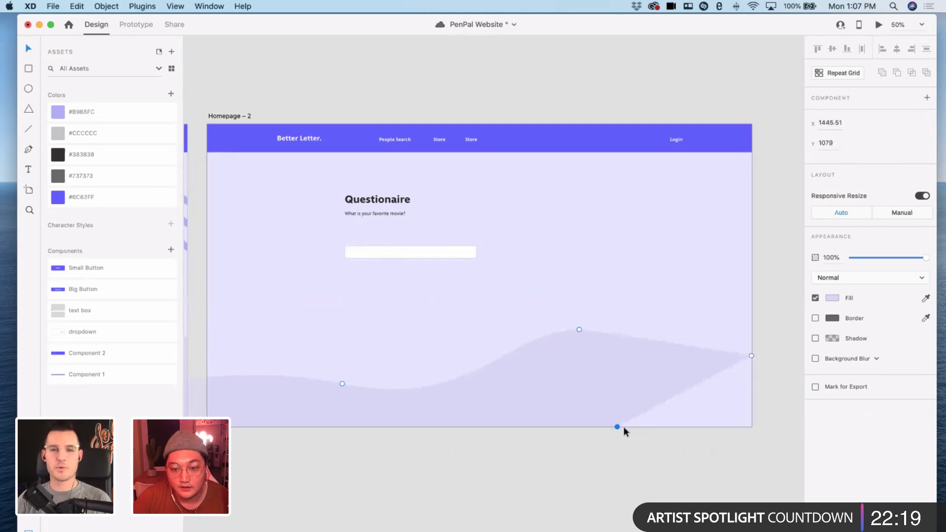
{"action": "left_click_drag", "start_coordinate": [623, 426], "coordinate": [738, 429]}
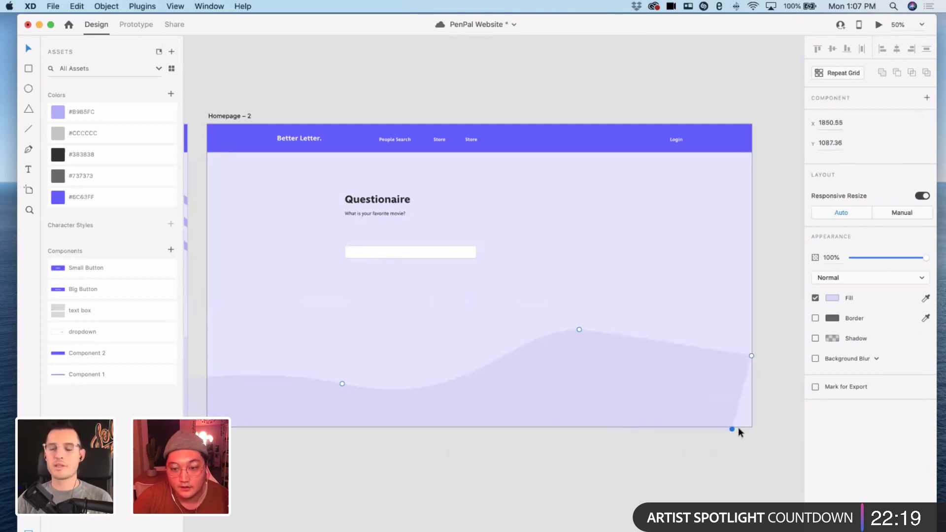
- Lengthen both curve handles of the hill's peak anchor to form a smooth, wide crest reaching the artboard's right edge
{"action": "left_click", "coordinate": [580, 330]}
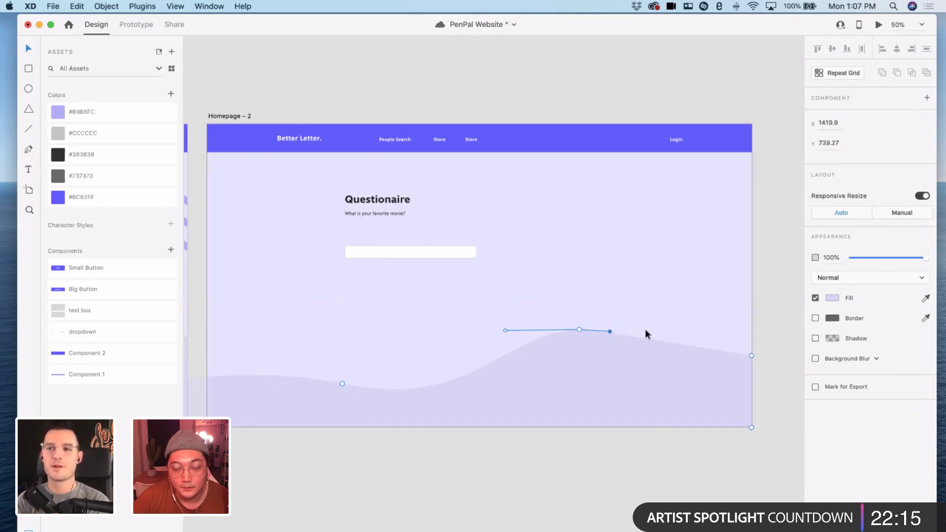
{"action": "left_click_drag", "start_coordinate": [692, 332], "coordinate": [703, 306]}
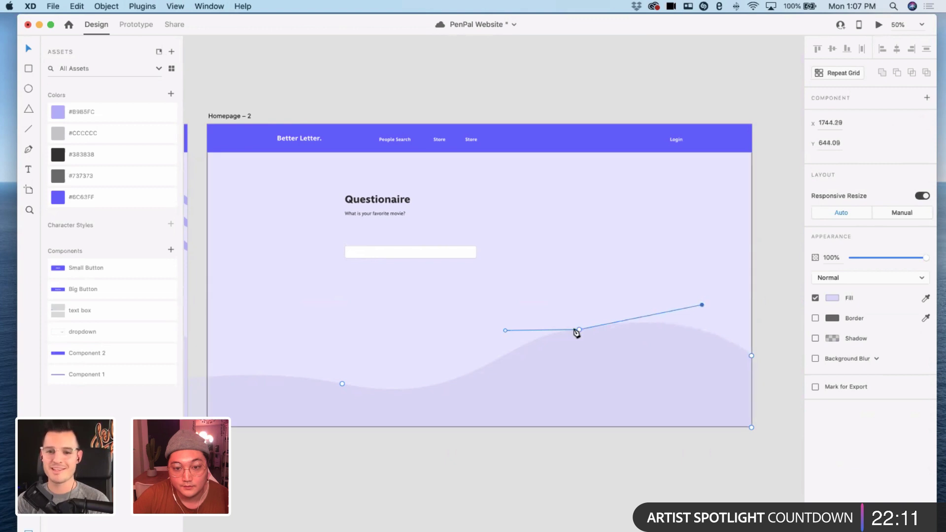
{"action": "left_click_drag", "start_coordinate": [505, 331], "coordinate": [472, 347]}
{"action": "left_click", "coordinate": [528, 481]}
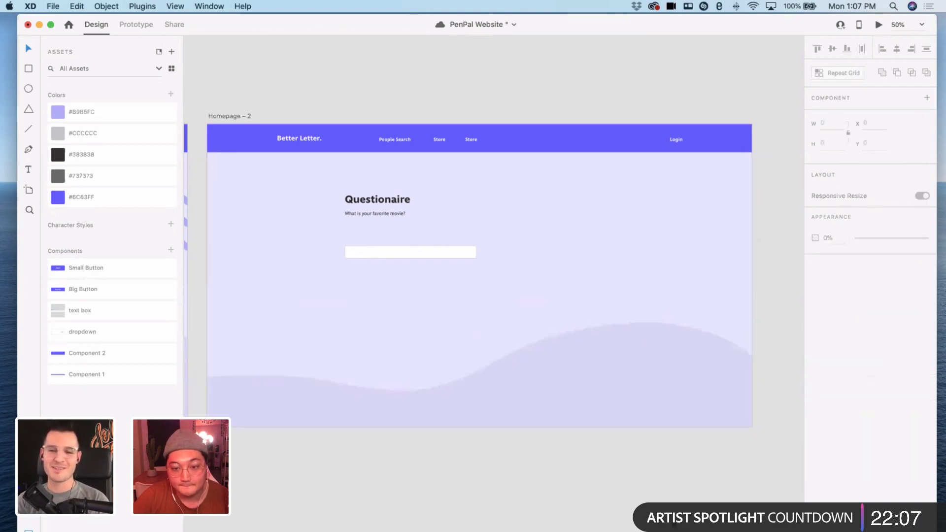
{"action": "scroll", "coordinate": [606, 414], "scroll_direction": "left", "scroll_amount": 2}
{"action": "left_click", "coordinate": [686, 399]}
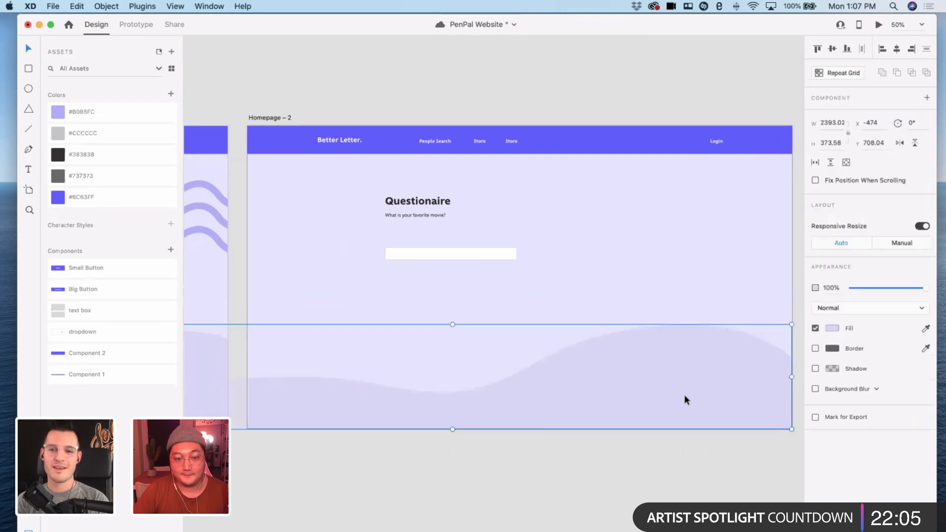
- Copy the Next button from Homepage – 1 and paste it onto the Homepage – 2 artboard
{"action": "left_click", "coordinate": [571, 529]}
{"action": "key", "text": "super+minus"}
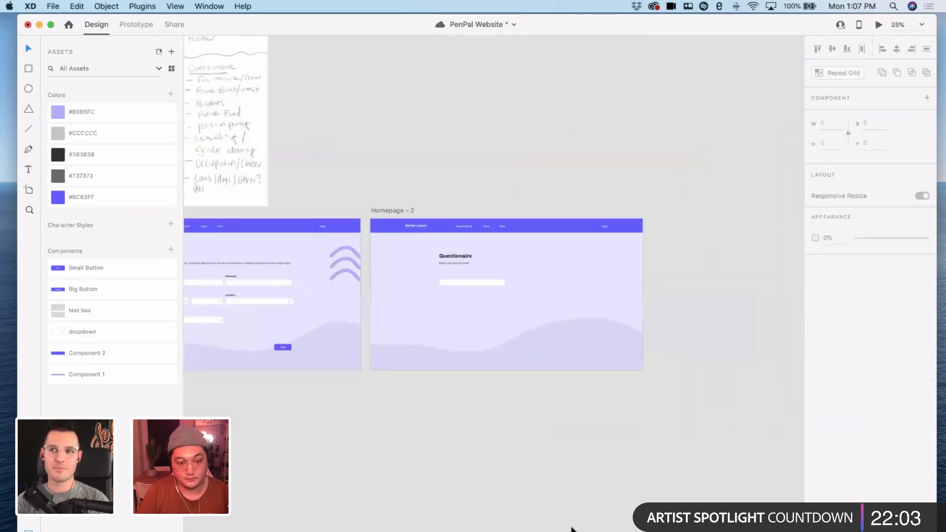
{"action": "scroll", "coordinate": [529, 469], "scroll_direction": "left", "scroll_amount": 3}
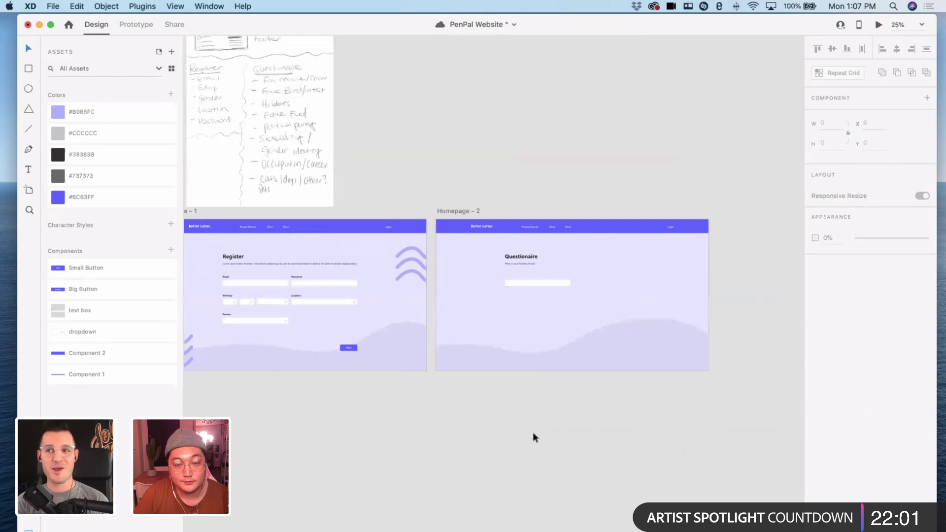
{"action": "scroll", "coordinate": [532, 433], "scroll_direction": "up", "scroll_amount": 1}
{"action": "key", "text": "super+equal"}
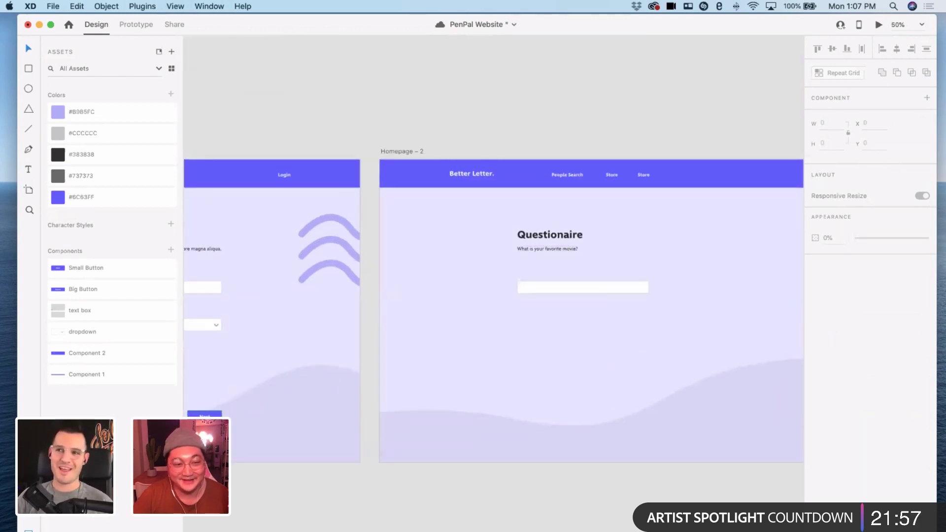
{"action": "left_click", "coordinate": [204, 414]}
{"action": "scroll", "coordinate": [502, 131], "scroll_direction": "right", "scroll_amount": 3}
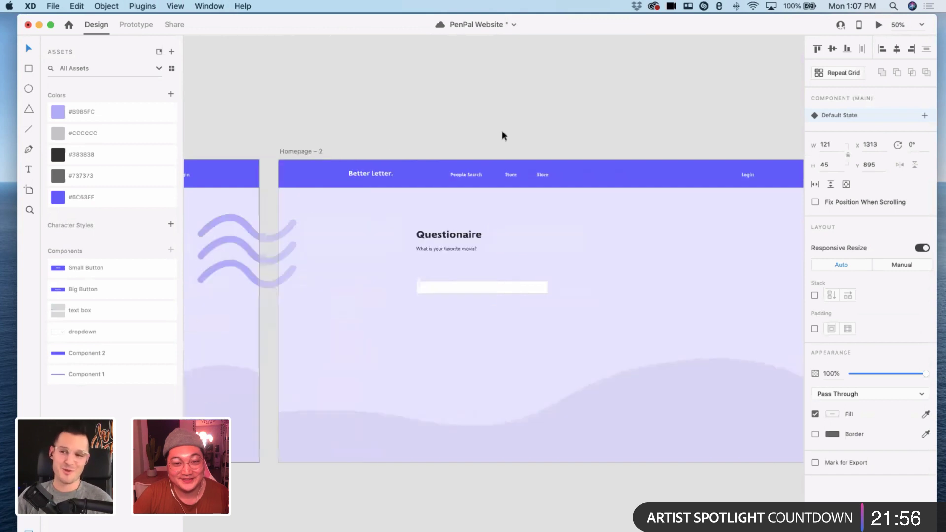
{"action": "left_click", "coordinate": [300, 154]}
{"action": "scroll", "coordinate": [472, 102], "scroll_direction": "right", "scroll_amount": 2}
{"action": "key", "text": "super+v"}
- Shift the upper wave graphic on Homepage – 1 slightly left to X 1657.8, Y 189.82
{"action": "scroll", "coordinate": [472, 102], "scroll_direction": "left", "scroll_amount": 6}
{"action": "left_click", "coordinate": [425, 244]}
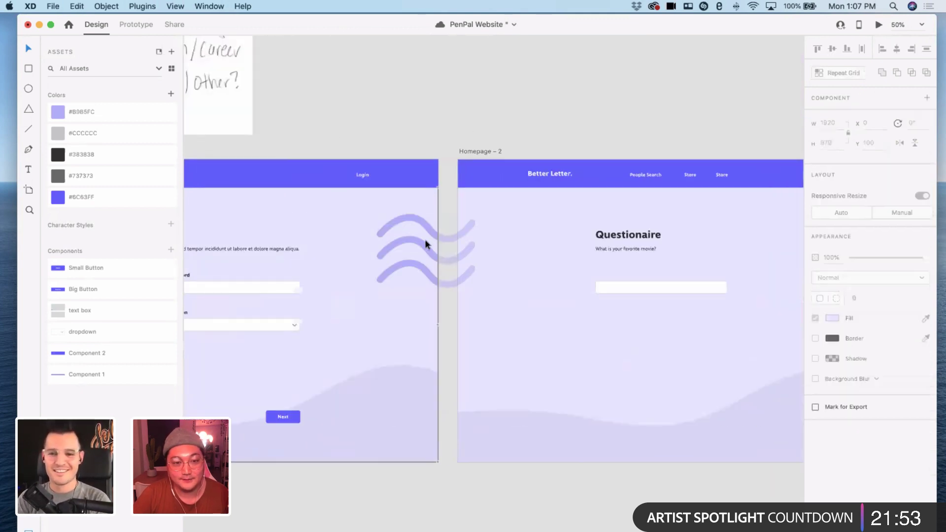
{"action": "left_click", "coordinate": [425, 238]}
{"action": "left_click_drag", "start_coordinate": [417, 244], "coordinate": [403, 247]}
{"action": "left_click", "coordinate": [435, 132]}
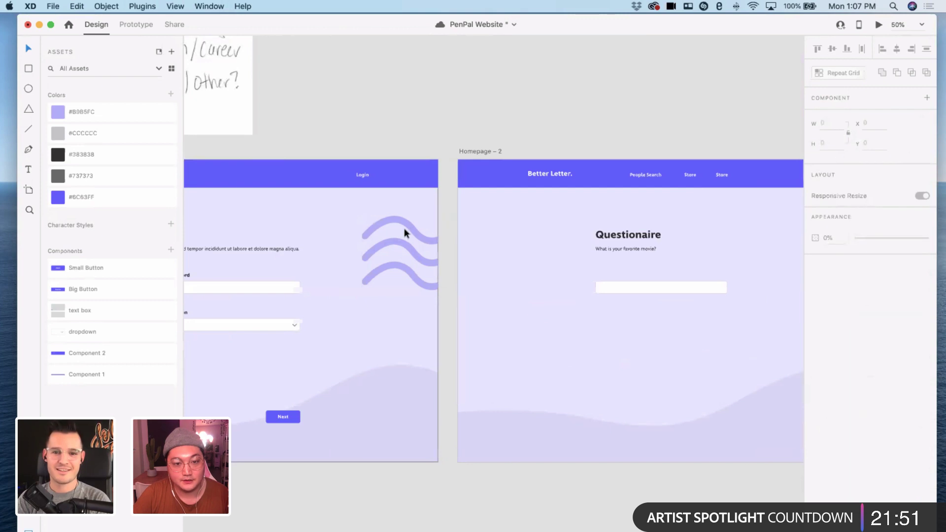
- Copy the upper and lower wave graphics from Homepage – 1 onto the Homepage – 2 artboard
{"action": "left_click", "coordinate": [406, 231]}
{"action": "scroll", "coordinate": [431, 188], "scroll_direction": "left", "scroll_amount": 10}
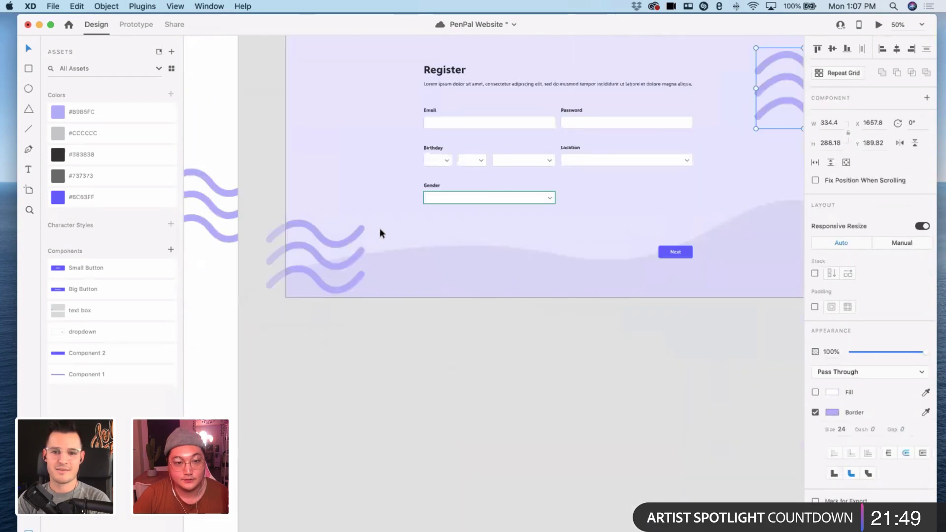
{"action": "left_click", "coordinate": [349, 239], "text": "shift"}
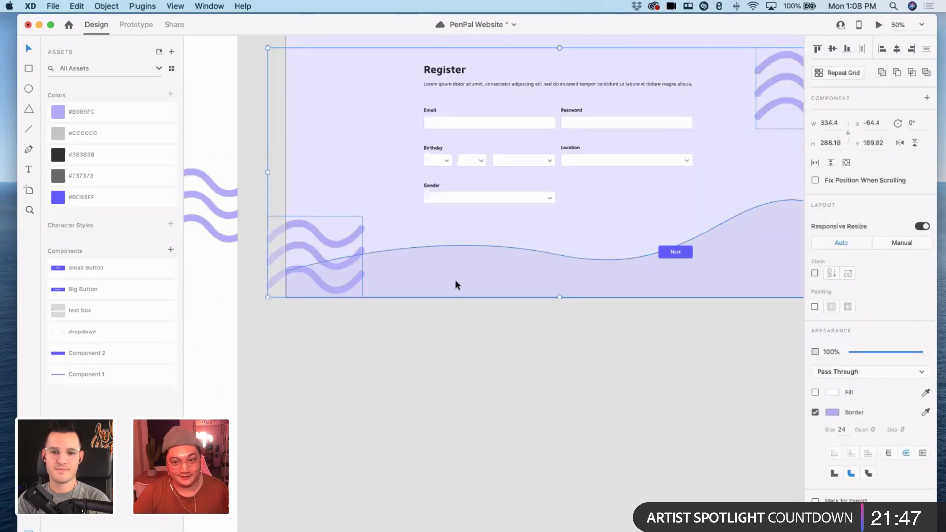
{"action": "scroll", "coordinate": [454, 284], "scroll_direction": "down", "scroll_amount": 5}
{"action": "scroll", "coordinate": [442, 273], "scroll_direction": "right", "scroll_amount": 3}
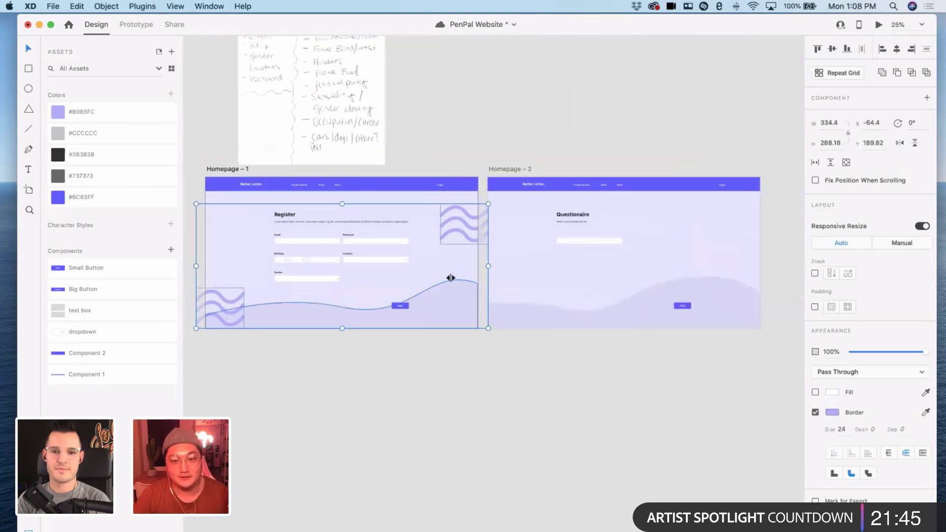
{"action": "scroll", "coordinate": [450, 278], "scroll_direction": "right", "scroll_amount": 2}
{"action": "scroll", "coordinate": [451, 278], "scroll_direction": "up", "scroll_amount": 2}
{"action": "left_click", "coordinate": [452, 207]}
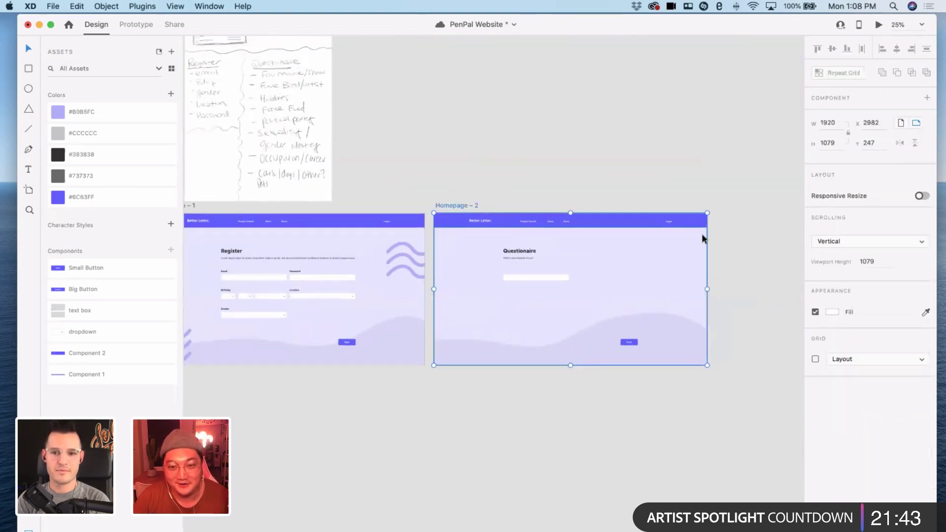
{"action": "key", "text": "super+v"}
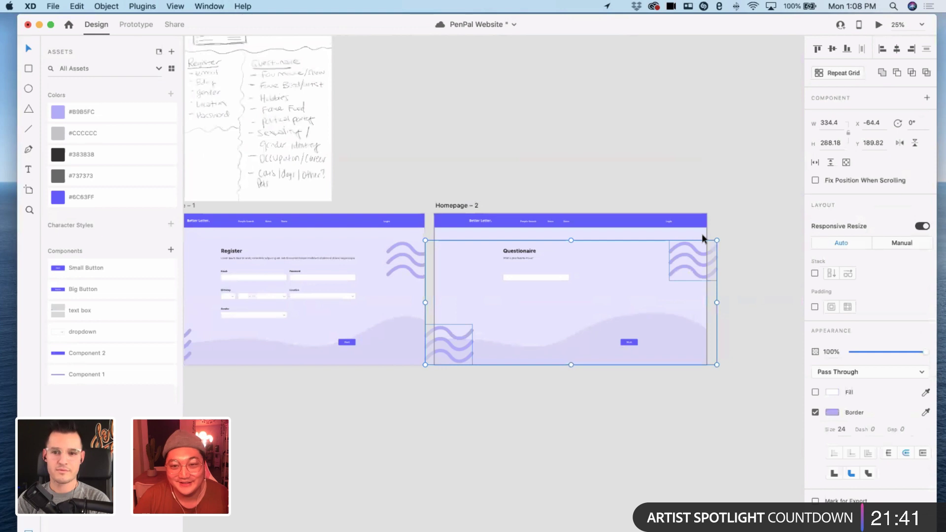
- Move the pasted waves left until the upper one sits at X 1257.8 on Homepage – 2, and delete the lower copy
{"action": "key", "text": "shift+Left"}
{"action": "key", "text": "shift+Left"}
{"action": "key", "text": "shift+Left"}
{"action": "key", "text": "shift+Left"}
{"action": "key", "text": "shift+Left"}
{"action": "key", "text": "shift+Left"}
{"action": "key", "text": "shift+Left"}
{"action": "key", "text": "shift+Left"}
{"action": "key", "text": "shift+Left"}
{"action": "key", "text": "shift+Left"}
{"action": "key", "text": "shift+Left"}
{"action": "key", "text": "shift+Left"}
{"action": "key", "text": "shift+Left"}
{"action": "key", "text": "shift+Left"}
{"action": "key", "text": "shift+Left"}
{"action": "key", "text": "shift+Left"}
{"action": "key", "text": "shift+Left"}
{"action": "key", "text": "shift+Left"}
{"action": "key", "text": "shift+Left"}
{"action": "key", "text": "shift+Left"}
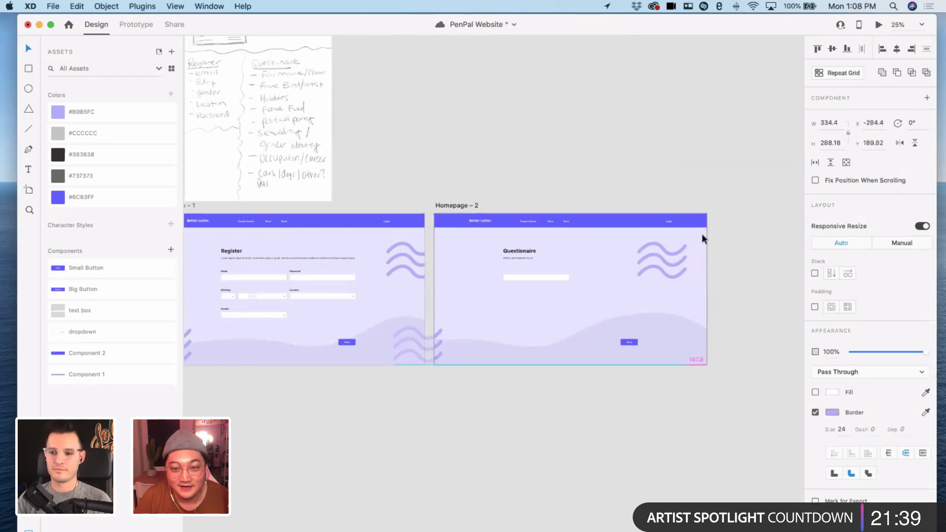
{"action": "key", "text": "shift+Left"}
{"action": "key", "text": "shift+Left"}
{"action": "key", "text": "shift+Left"}
{"action": "key", "text": "shift+Left"}
{"action": "key", "text": "shift+Left"}
{"action": "key", "text": "shift+Left"}
{"action": "key", "text": "shift+Left"}
{"action": "key", "text": "shift+Left"}
{"action": "key", "text": "shift+Left"}
{"action": "key", "text": "shift+Left"}
{"action": "key", "text": "shift+Left"}
{"action": "key", "text": "shift+Left"}
{"action": "key", "text": "shift+Left"}
{"action": "key", "text": "shift+Left"}
{"action": "key", "text": "shift+Left"}
{"action": "key", "text": "shift+Left"}
{"action": "key", "text": "shift+Left"}
{"action": "key", "text": "shift+Left"}
{"action": "key", "text": "shift+Left"}
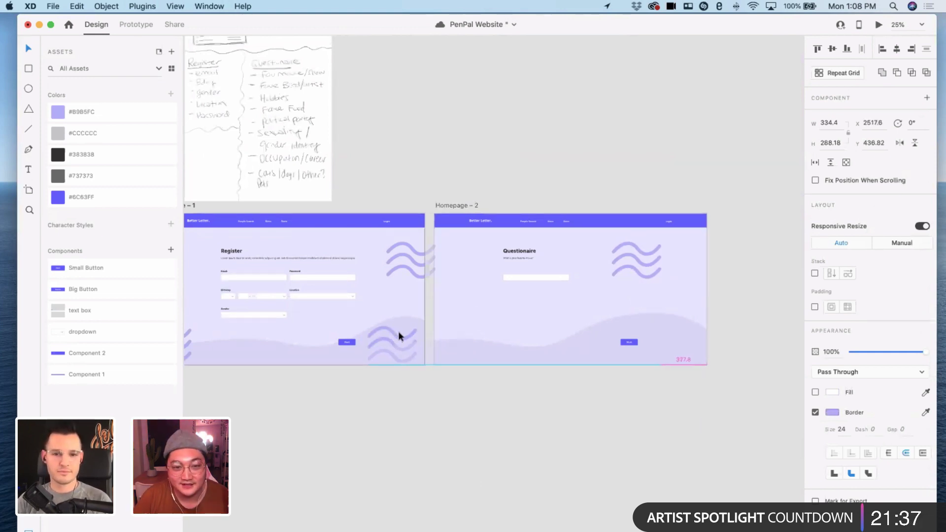
{"action": "key", "text": "BackSpace"}
{"action": "left_click", "coordinate": [654, 265]}
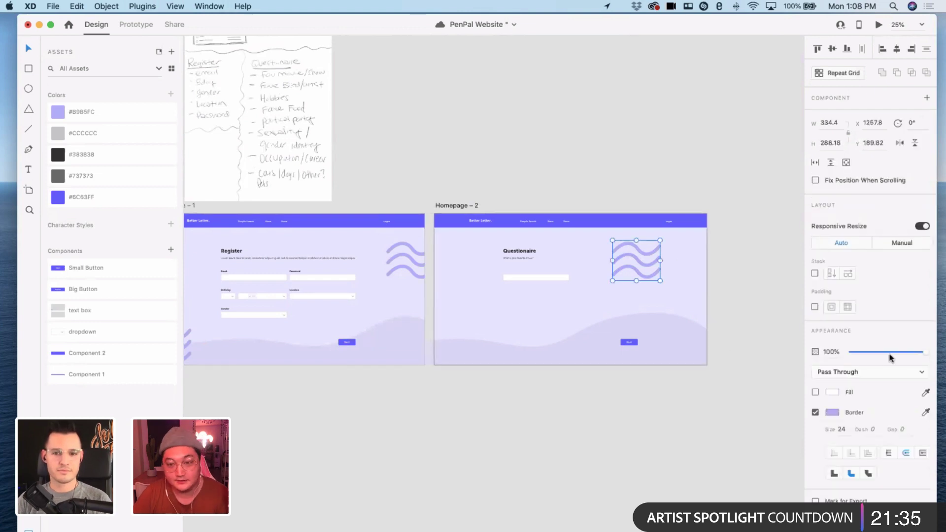
- Lower the opacity of both wave graphics on Homepage – 1 to 30%
{"action": "left_click", "coordinate": [532, 273]}
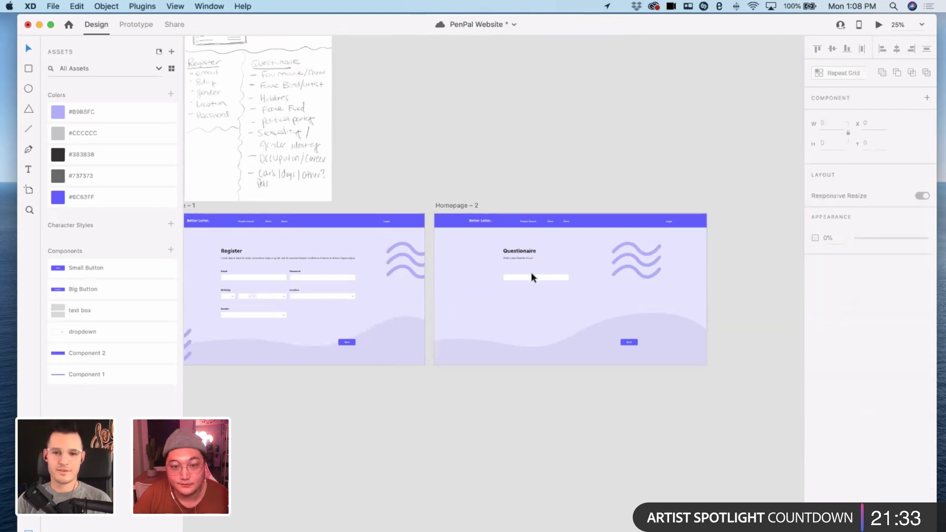
{"action": "left_click", "coordinate": [530, 275]}
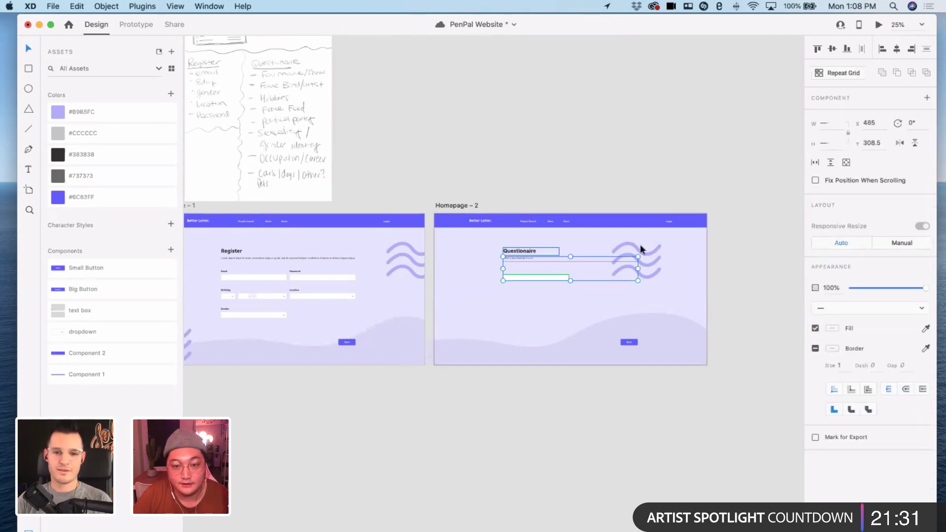
{"action": "left_click", "coordinate": [417, 261]}
{"action": "scroll", "coordinate": [428, 250], "scroll_direction": "left", "scroll_amount": 5}
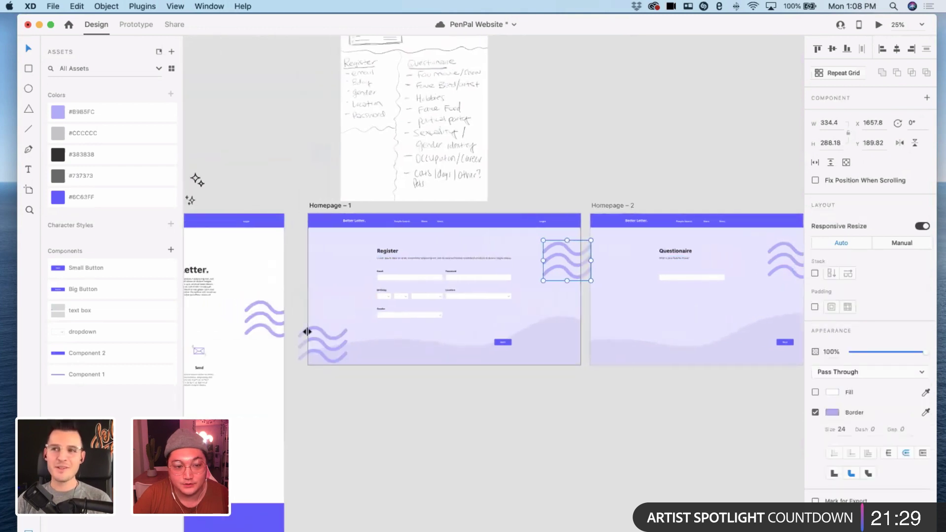
{"action": "left_click", "coordinate": [323, 329], "text": "shift"}
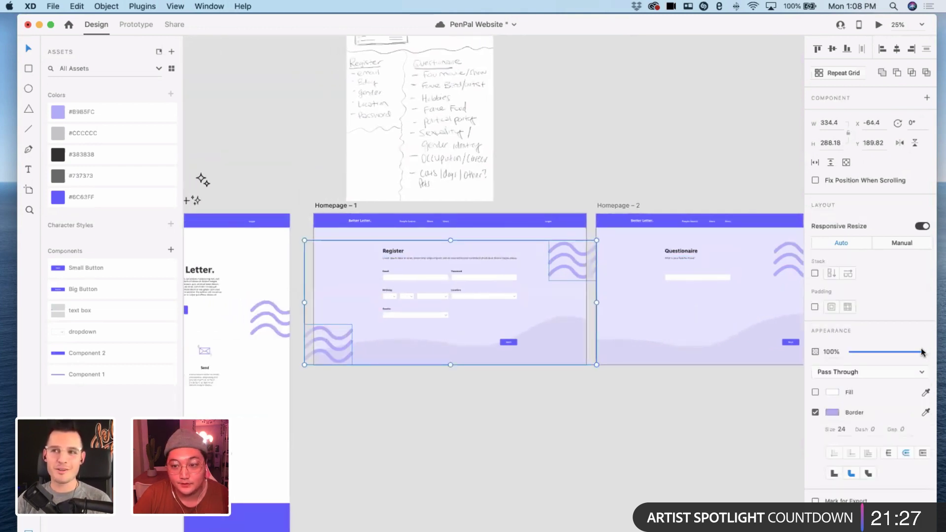
{"action": "left_click_drag", "start_coordinate": [924, 355], "coordinate": [896, 356]}
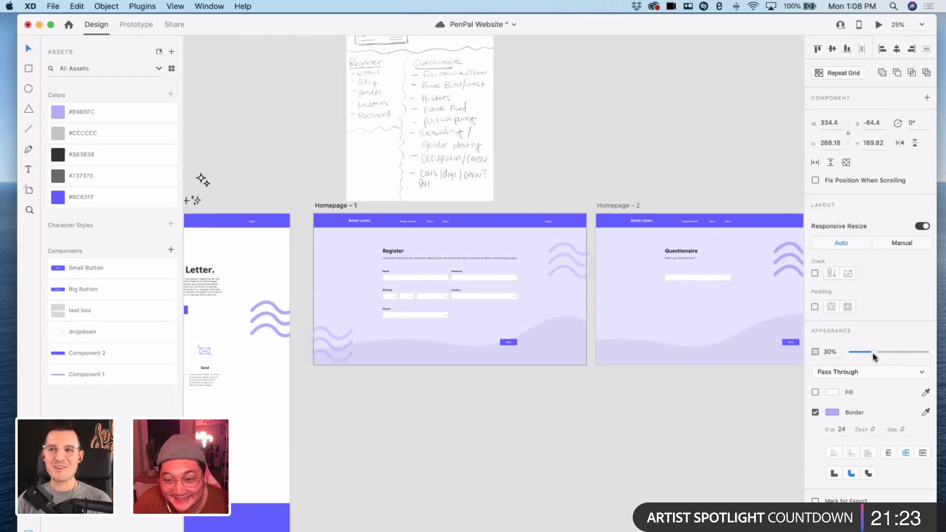
- Set the opacity of the wave graphic on Homepage – 2 to 30%
{"action": "left_click", "coordinate": [795, 270]}
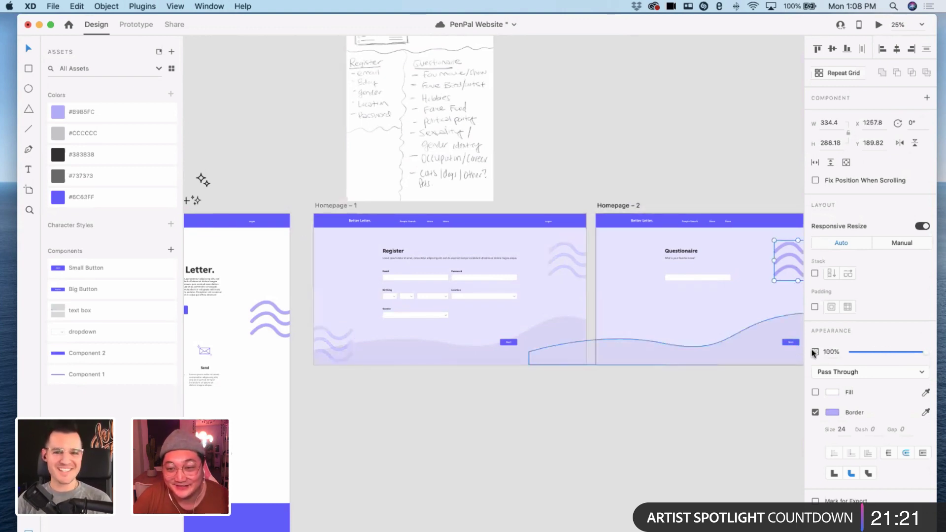
{"action": "type", "text": "30"}
{"action": "key", "text": "Return"}
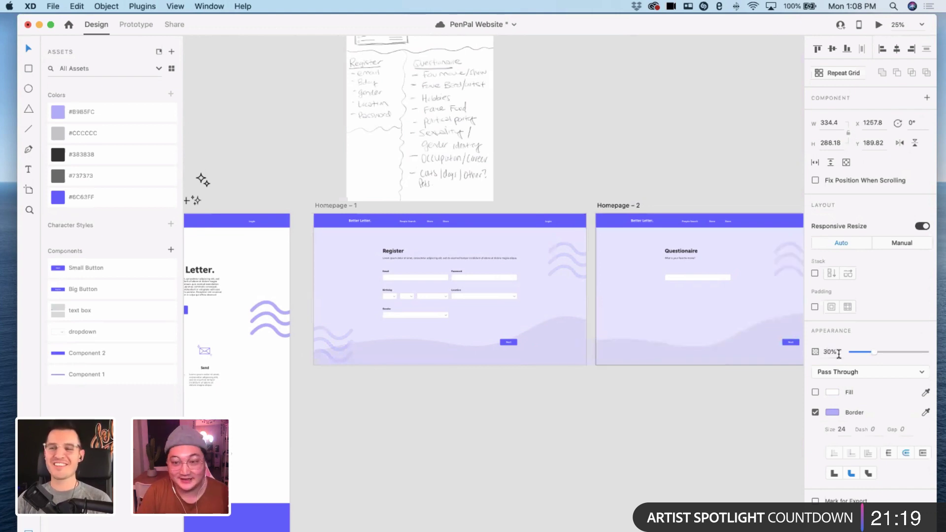
{"action": "scroll", "coordinate": [656, 448], "scroll_direction": "right", "scroll_amount": 10}
{"action": "left_click", "coordinate": [631, 401]}
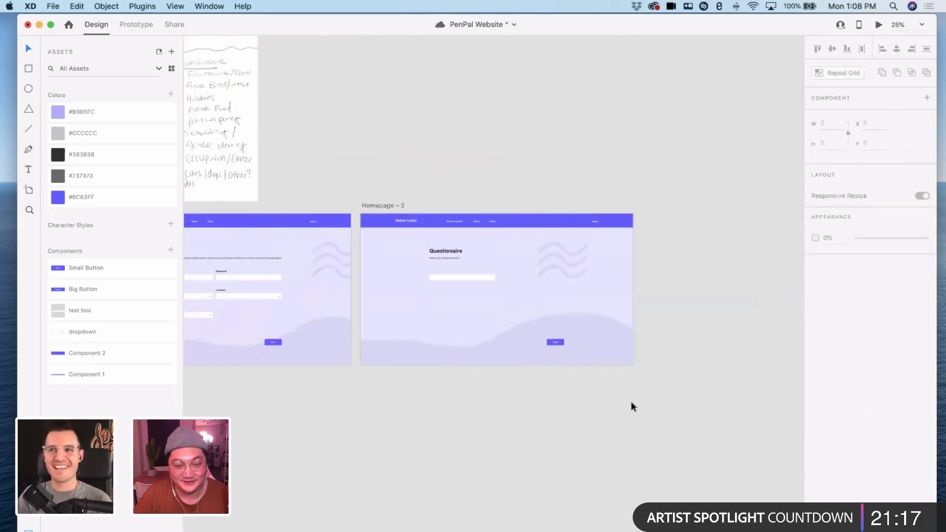
- Show the column layout grid on the Homepage – 2 artboard
{"action": "key", "text": "super+equal"}
{"action": "key", "text": "super+equal"}
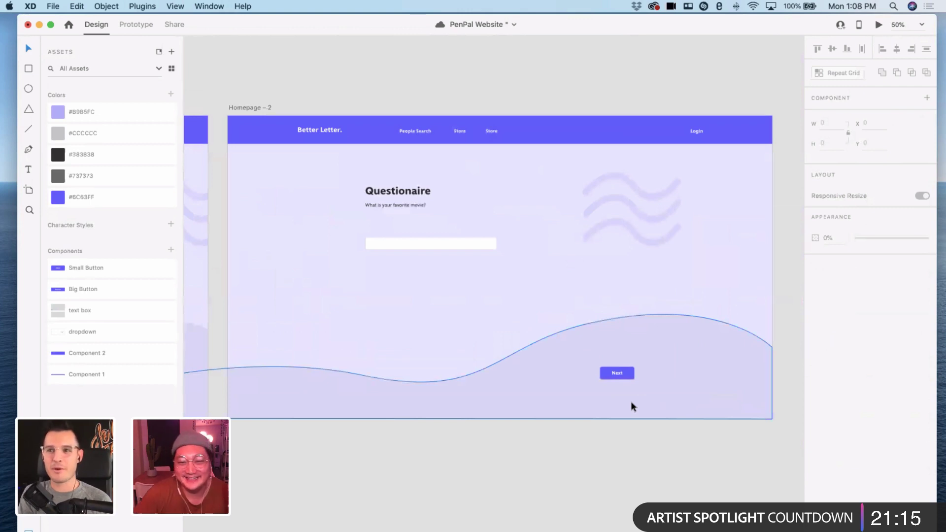
{"action": "scroll", "coordinate": [567, 378], "scroll_direction": "left", "scroll_amount": 10}
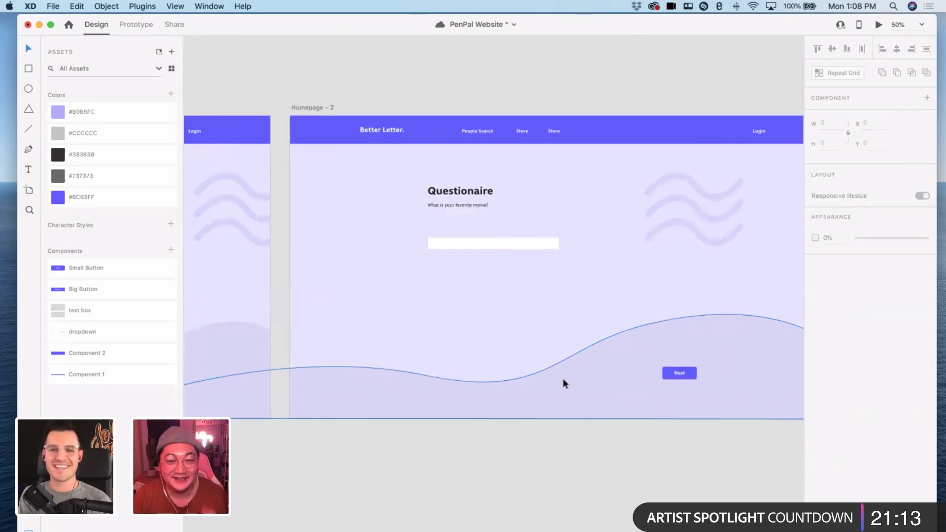
{"action": "scroll", "coordinate": [558, 378], "scroll_direction": "right", "scroll_amount": 9}
{"action": "scroll", "coordinate": [556, 380], "scroll_direction": "right", "scroll_amount": 2}
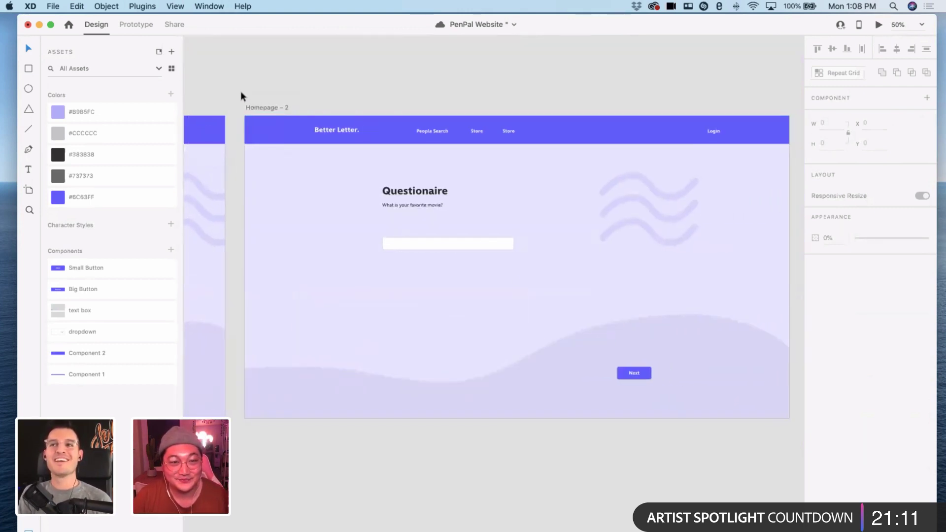
{"action": "left_click", "coordinate": [250, 107]}
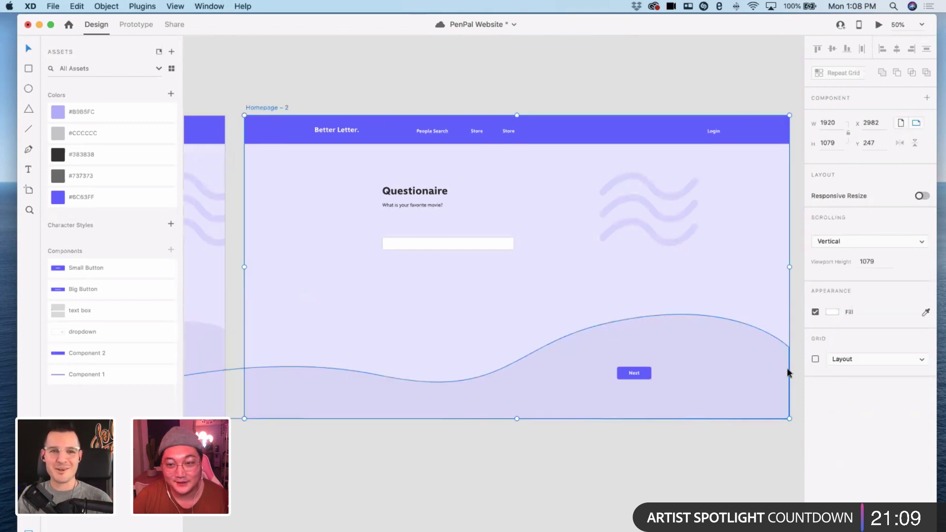
{"action": "key", "text": "super+shift+apostrophe"}
- Duplicate the Next button on Homepage – 2 and move the copy left to X 483 at the same height, beneath the text box
{"action": "left_click", "coordinate": [629, 373]}
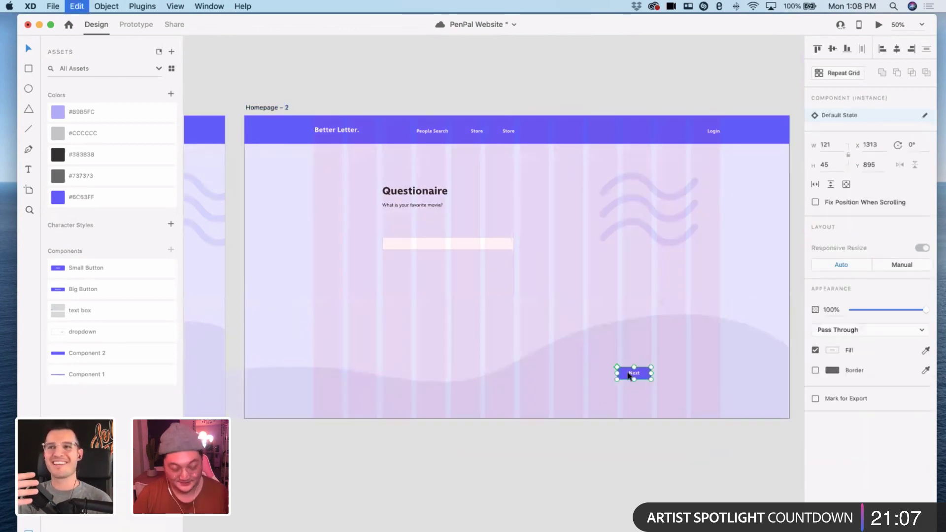
{"action": "key", "text": "shift+Left"}
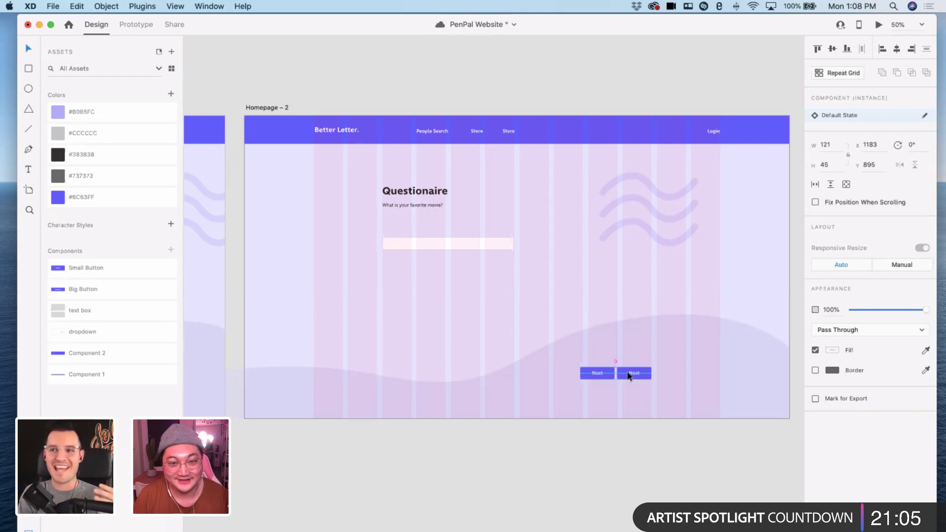
{"action": "key", "text": "shift+Left"}
{"action": "key", "text": "shift+Left"}
{"action": "key", "text": "shift+Left"}
{"action": "key", "text": "shift+Left"}
{"action": "key", "text": "shift+Left"}
{"action": "key", "text": "shift+Left"}
{"action": "key", "text": "shift+Left"}
{"action": "key", "text": "shift+Left"}
{"action": "key", "text": "shift+Left"}
{"action": "key", "text": "shift+Left"}
{"action": "key", "text": "shift+Left"}
{"action": "key", "text": "shift+Left"}
{"action": "key", "text": "shift+Left"}
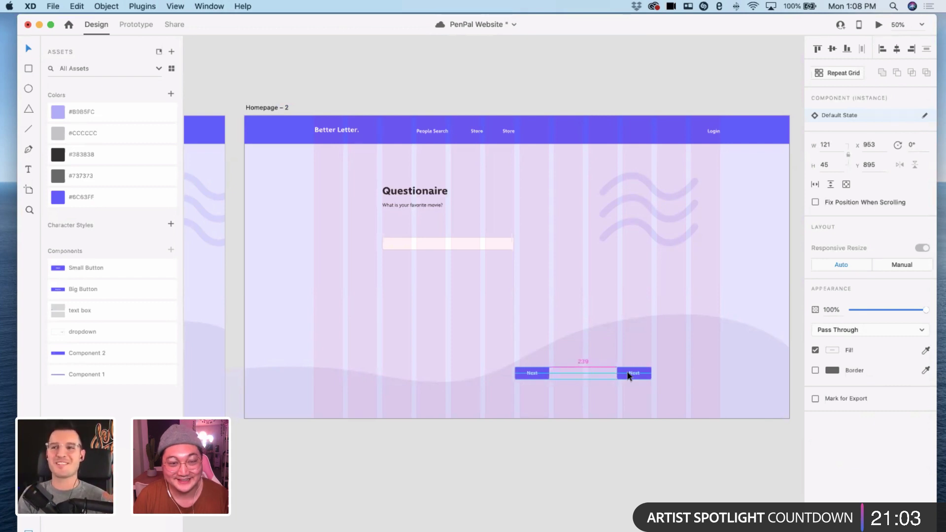
{"action": "key", "text": "shift+Left"}
{"action": "key", "text": "shift+Left"}
{"action": "key", "text": "shift+Left"}
{"action": "key", "text": "shift+Left"}
{"action": "key", "text": "shift+Left"}
{"action": "key", "text": "shift+Left"}
{"action": "key", "text": "shift+Left"}
{"action": "key", "text": "shift+Left"}
{"action": "key", "text": "shift+Left"}
{"action": "key", "text": "shift+Left"}
{"action": "key", "text": "shift+Left"}
{"action": "key", "text": "shift+Left"}
{"action": "key", "text": "shift+Left"}
{"action": "key", "text": "shift+Left"}
{"action": "key", "text": "shift+Left"}
{"action": "key", "text": "shift+Left"}
{"action": "key", "text": "shift+Left"}
{"action": "key", "text": "shift+Left"}
{"action": "key", "text": "shift+Left"}
{"action": "key", "text": "shift+Left"}
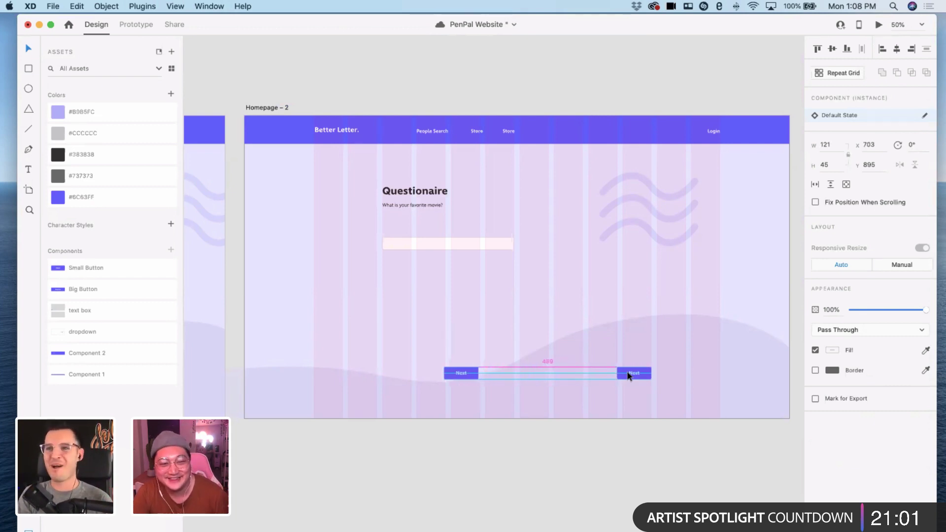
{"action": "key", "text": "shift+Left"}
{"action": "key", "text": "shift+Left"}
{"action": "key", "text": "shift+Left"}
{"action": "key", "text": "shift+Left"}
{"action": "key", "text": "shift+Left"}
{"action": "key", "text": "shift+Left"}
{"action": "key", "text": "shift+Left"}
{"action": "key", "text": "shift+Left"}
{"action": "key", "text": "shift+Left"}
{"action": "key", "text": "shift+Left"}
{"action": "key", "text": "shift+Left"}
{"action": "key", "text": "shift+Left"}
{"action": "key", "text": "shift+Left"}
{"action": "key", "text": "shift+Left"}
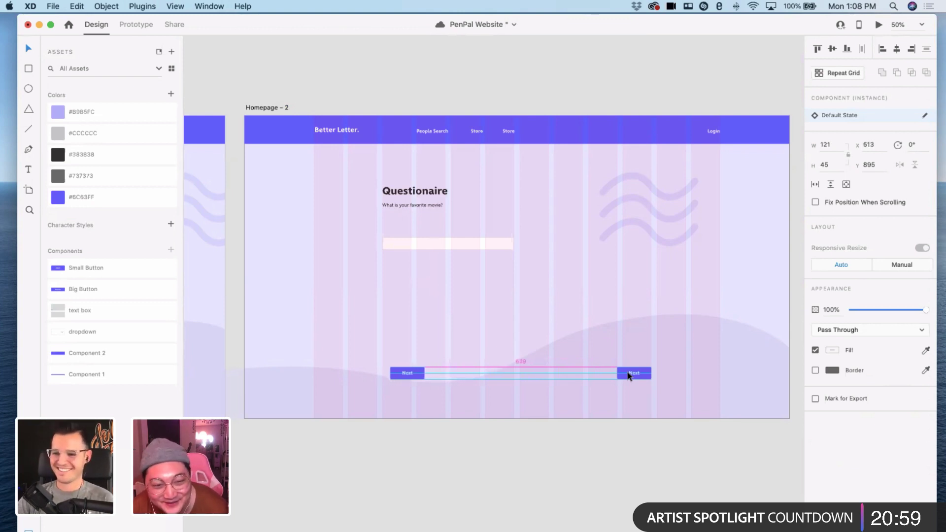
- Align the copied Next button's left edge with the text box at X 485, Y 895
{"action": "scroll", "coordinate": [627, 376], "scroll_direction": "down", "scroll_amount": 3}
{"action": "scroll", "coordinate": [630, 366], "scroll_direction": "up", "scroll_amount": 5}
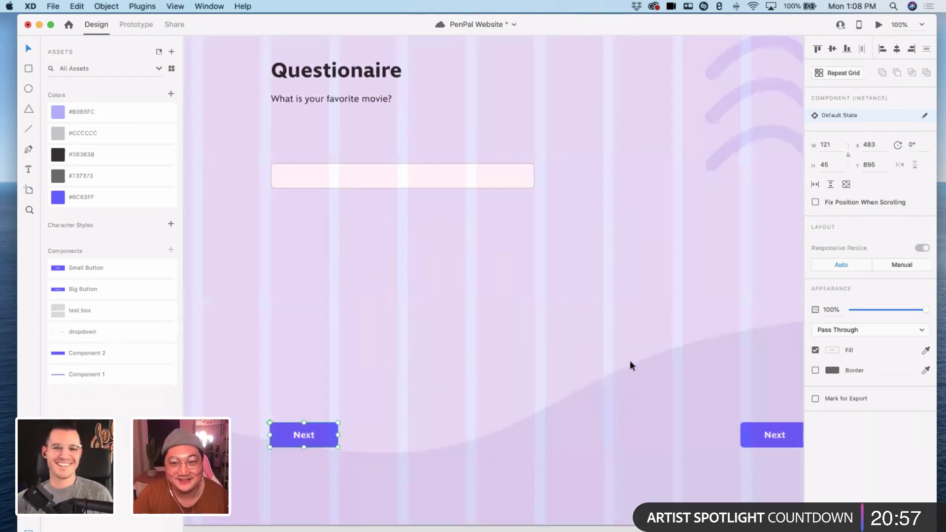
{"action": "left_click_drag", "start_coordinate": [506, 355], "coordinate": [506, 350]}
{"action": "key", "text": "super+minus"}
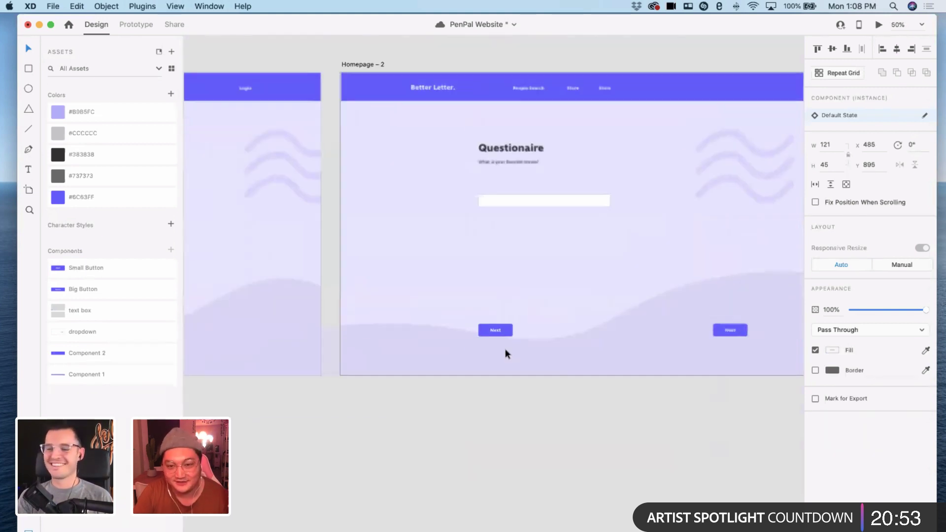
{"action": "scroll", "coordinate": [510, 351], "scroll_direction": "right", "scroll_amount": 4}
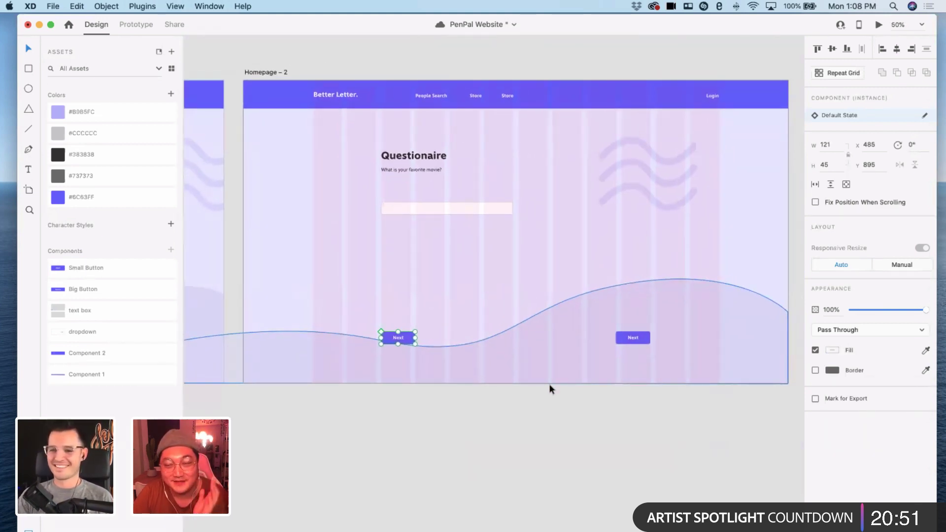
{"action": "scroll", "coordinate": [512, 393], "scroll_direction": "up", "scroll_amount": 2}
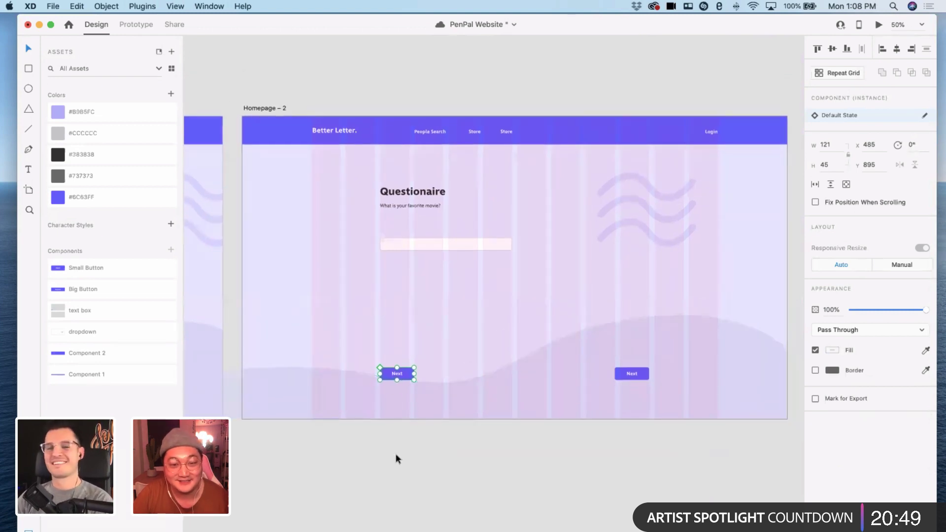
- Change the label of the copied Next button beneath the text box on Homepage – 2 to "Back"
{"action": "left_click_drag", "start_coordinate": [404, 376], "coordinate": [405, 376]}
{"action": "scroll", "coordinate": [424, 474], "scroll_direction": "up", "scroll_amount": 1}
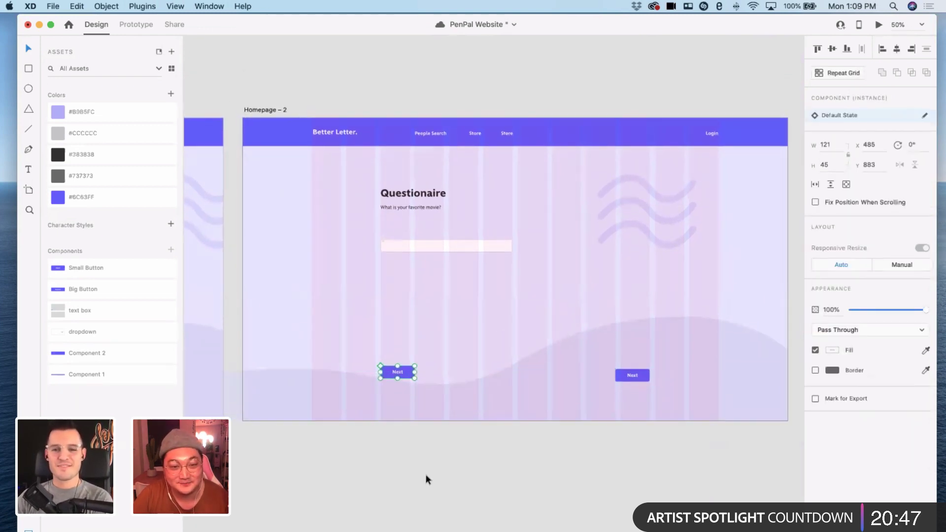
{"action": "scroll", "coordinate": [406, 376], "scroll_direction": "down", "scroll_amount": 2}
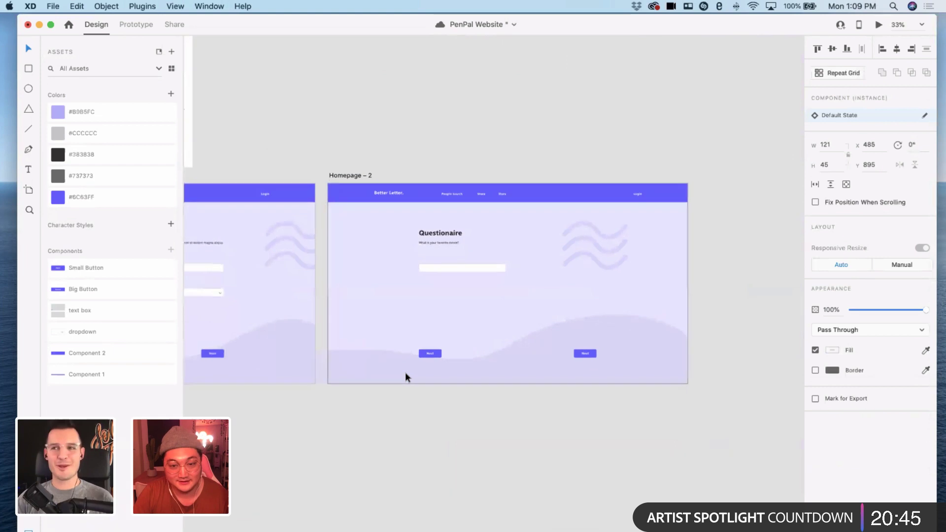
{"action": "scroll", "coordinate": [353, 407], "scroll_direction": "up", "scroll_amount": 5}
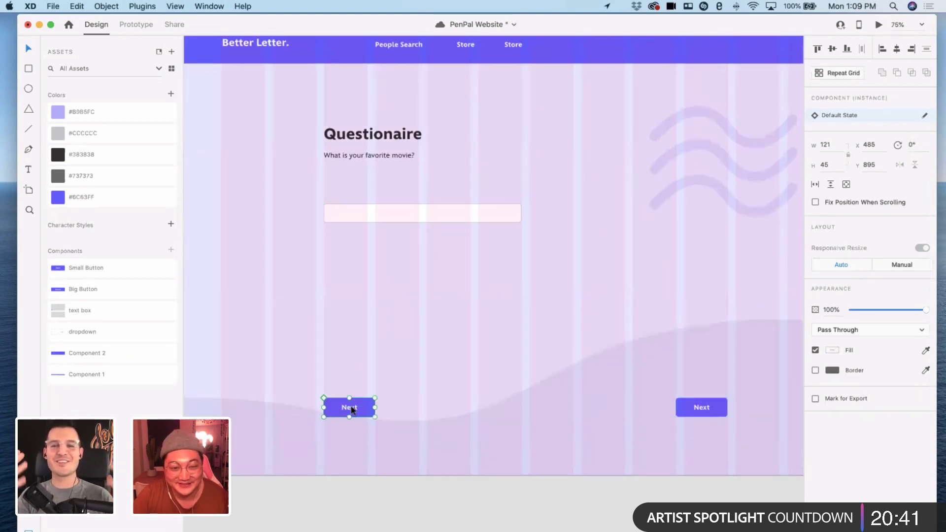
{"action": "double_click", "coordinate": [351, 407]}
{"action": "double_click", "coordinate": [351, 407]}
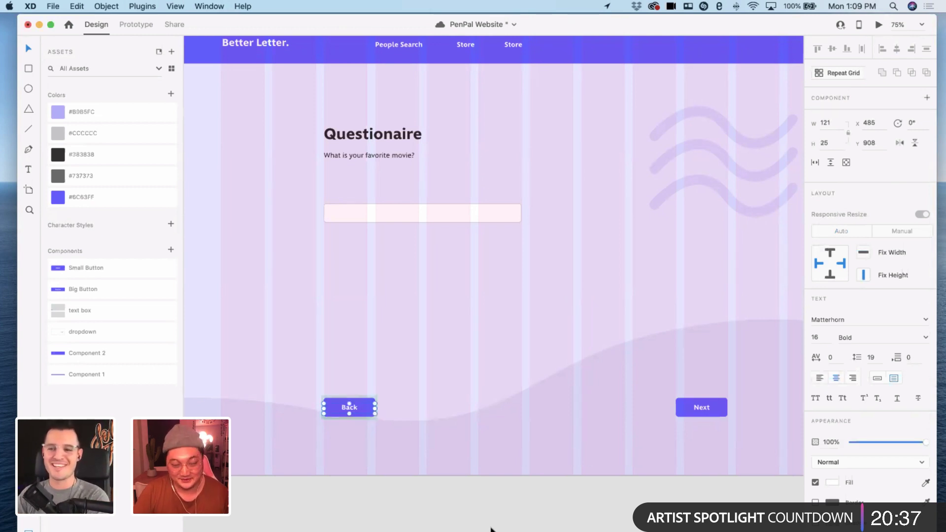
- Compare the Next button on the Register page with the placement of the Back and Next buttons on Homepage – 2
{"action": "key", "text": "super+minus"}
{"action": "scroll", "coordinate": [493, 523], "scroll_direction": "left", "scroll_amount": 10}
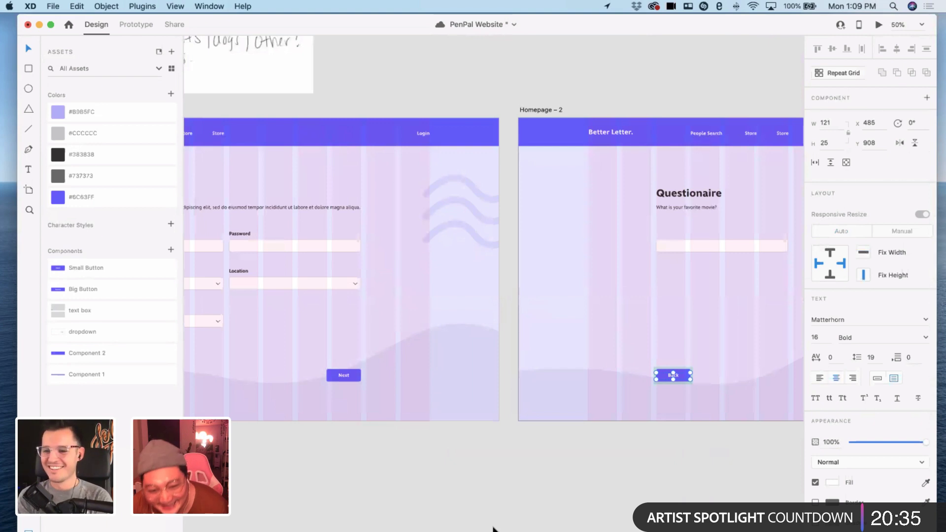
{"action": "left_click", "coordinate": [487, 375]}
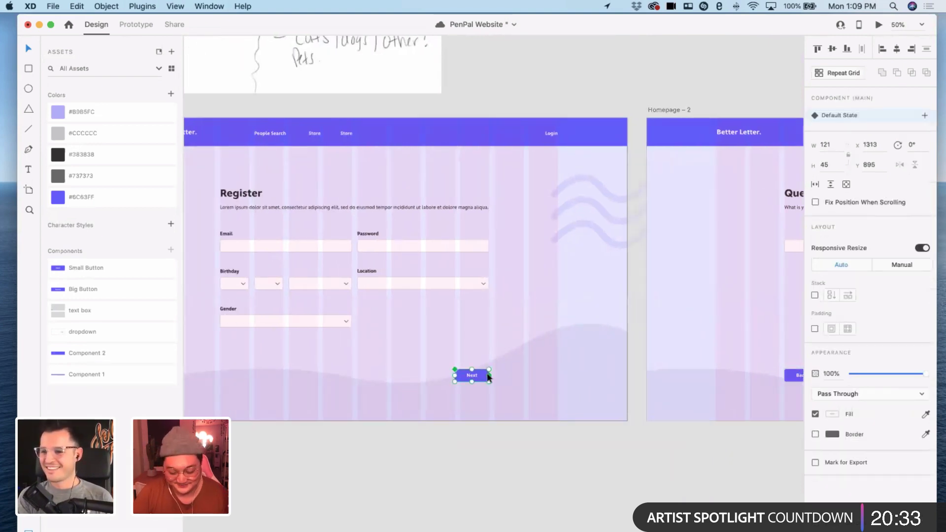
{"action": "scroll", "coordinate": [487, 375], "scroll_direction": "up", "scroll_amount": 10}
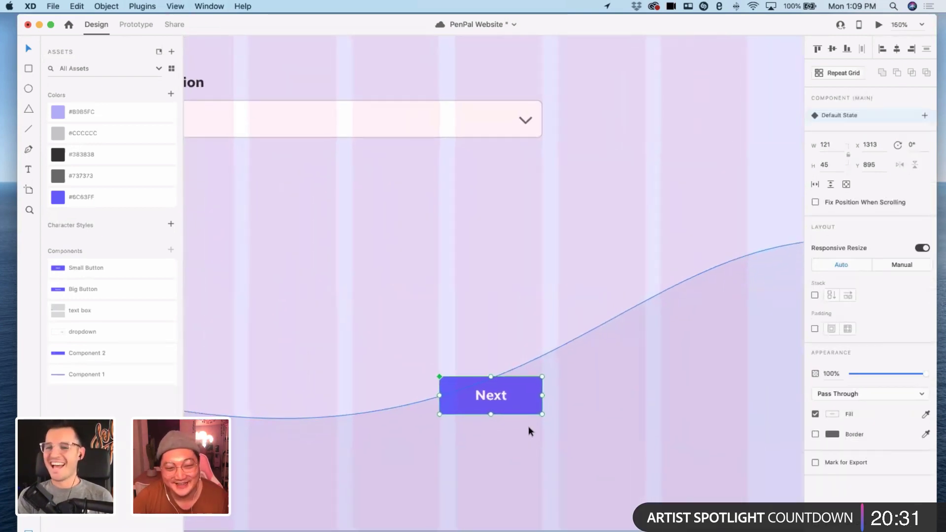
{"action": "key", "text": "Escape"}
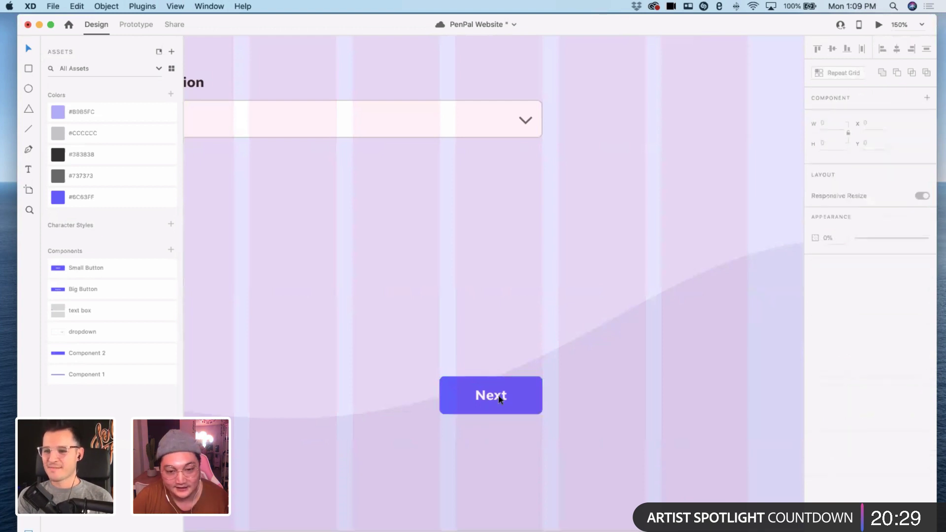
{"action": "scroll", "coordinate": [526, 391], "scroll_direction": "down", "scroll_amount": 5}
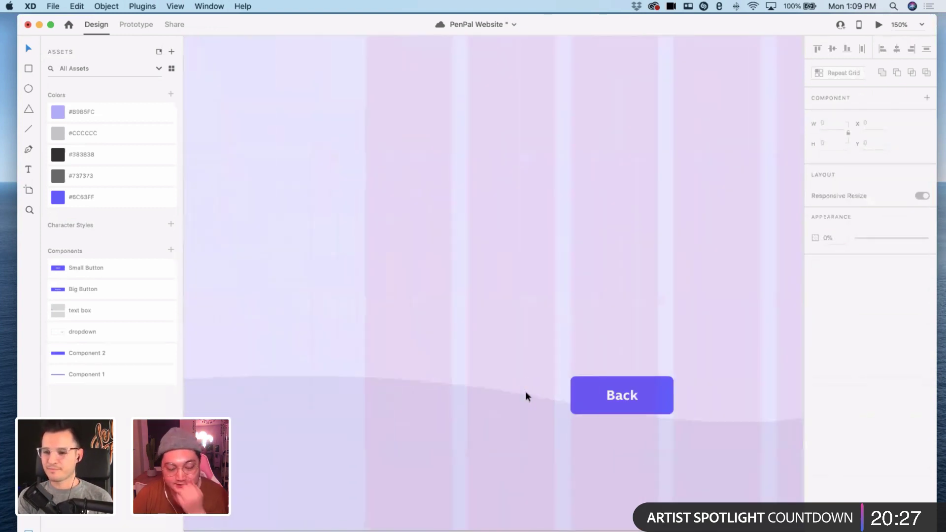
{"action": "scroll", "coordinate": [526, 392], "scroll_direction": "right", "scroll_amount": 5}
{"action": "scroll", "coordinate": [525, 392], "scroll_direction": "up", "scroll_amount": 2}
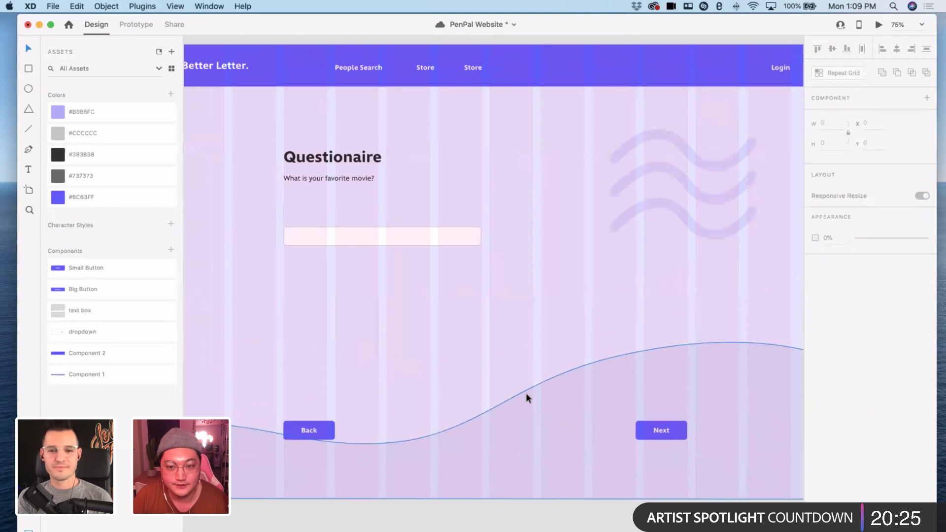
{"action": "scroll", "coordinate": [525, 393], "scroll_direction": "left", "scroll_amount": 2}
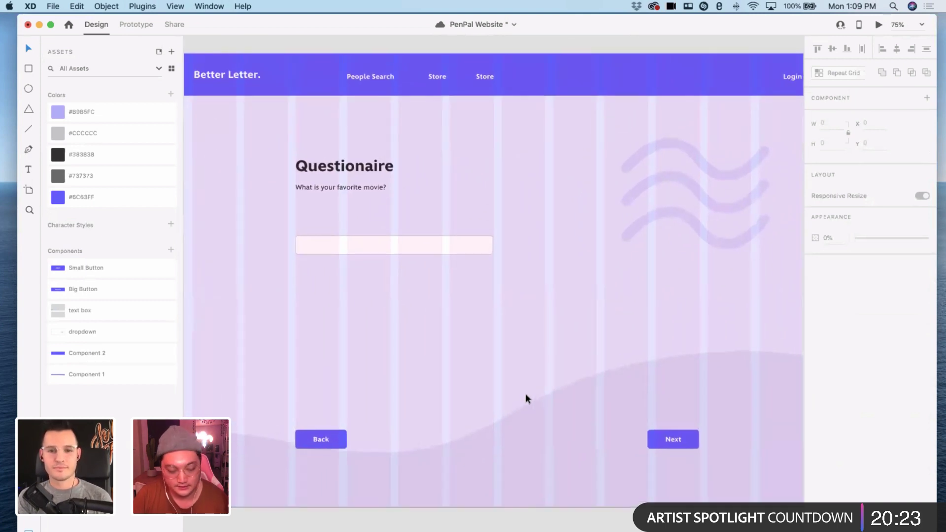
{"action": "scroll", "coordinate": [525, 394], "scroll_direction": "down", "scroll_amount": 3}
{"action": "key", "text": "super+shift+apostrophe"}
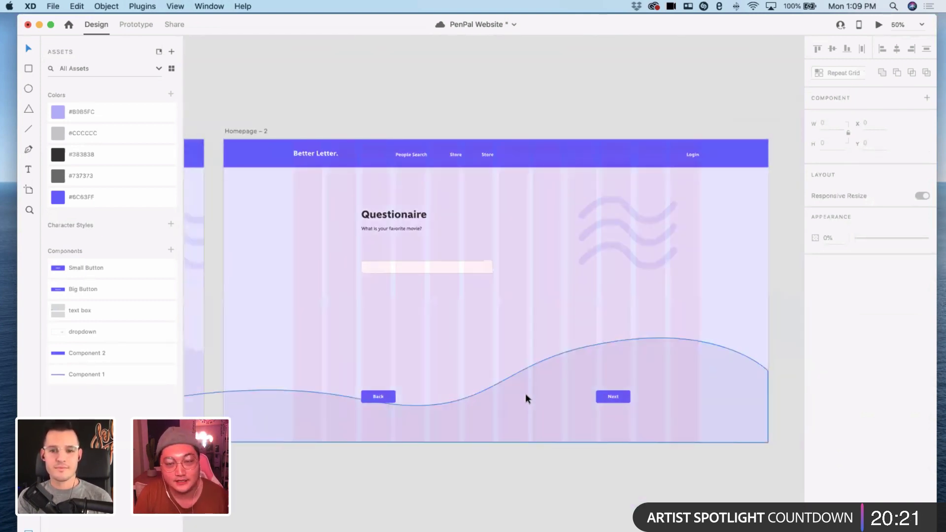
{"action": "left_click", "coordinate": [377, 399]}
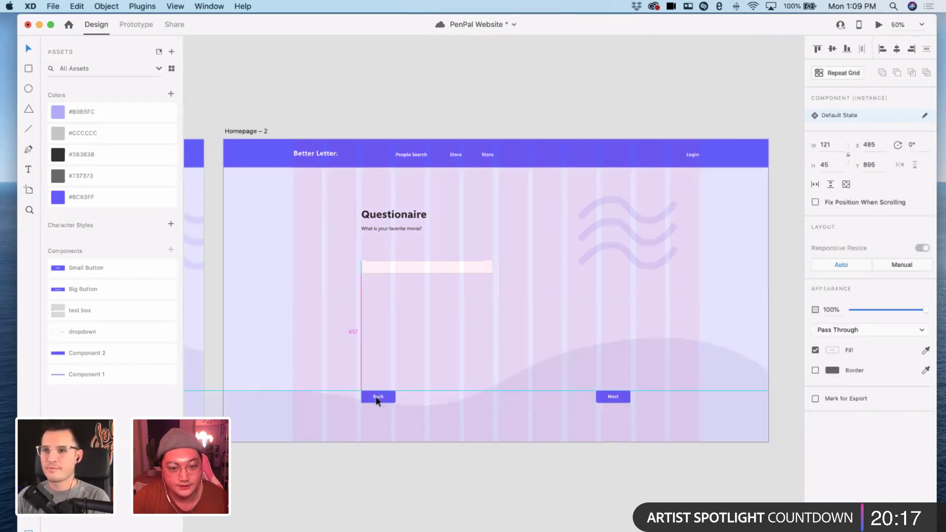
{"action": "left_click", "coordinate": [452, 444]}
{"action": "scroll", "coordinate": [452, 444], "scroll_direction": "up", "scroll_amount": 1}
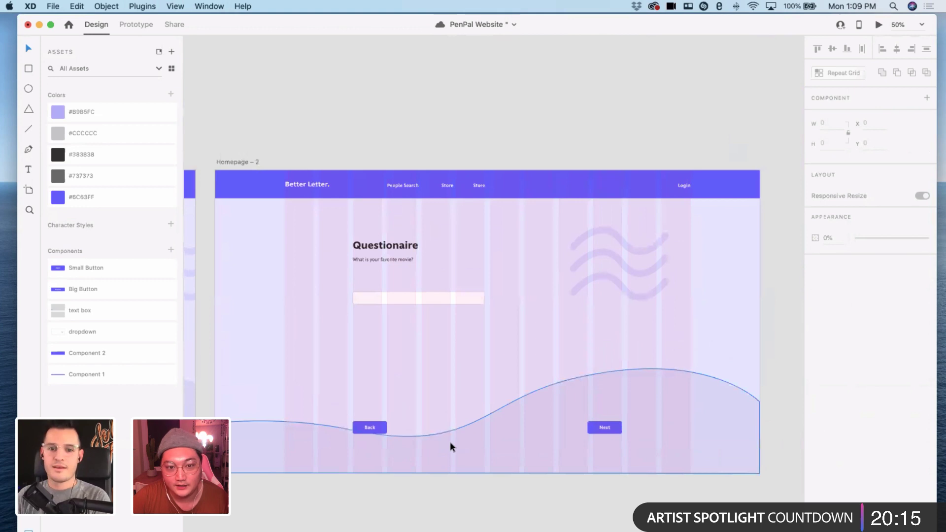
{"action": "scroll", "coordinate": [450, 446], "scroll_direction": "right", "scroll_amount": 2}
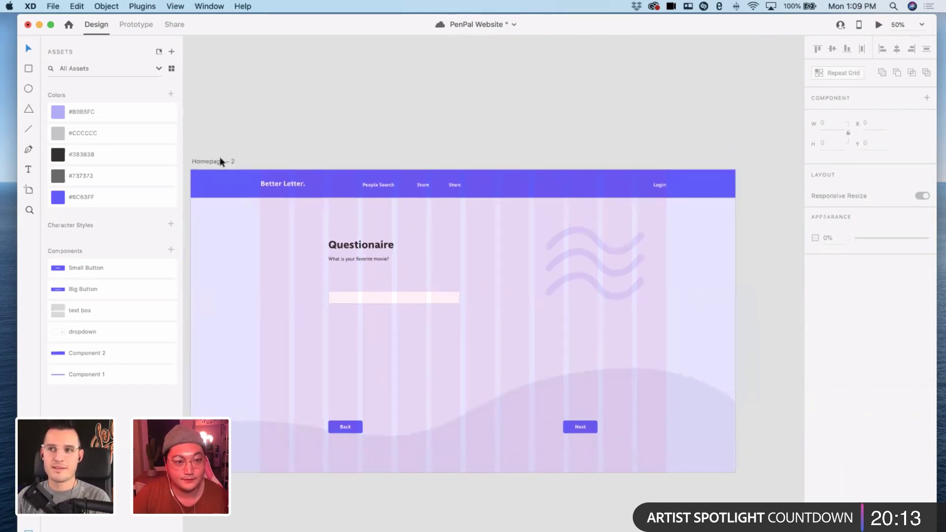
{"action": "scroll", "coordinate": [235, 156], "scroll_direction": "left", "scroll_amount": 2}
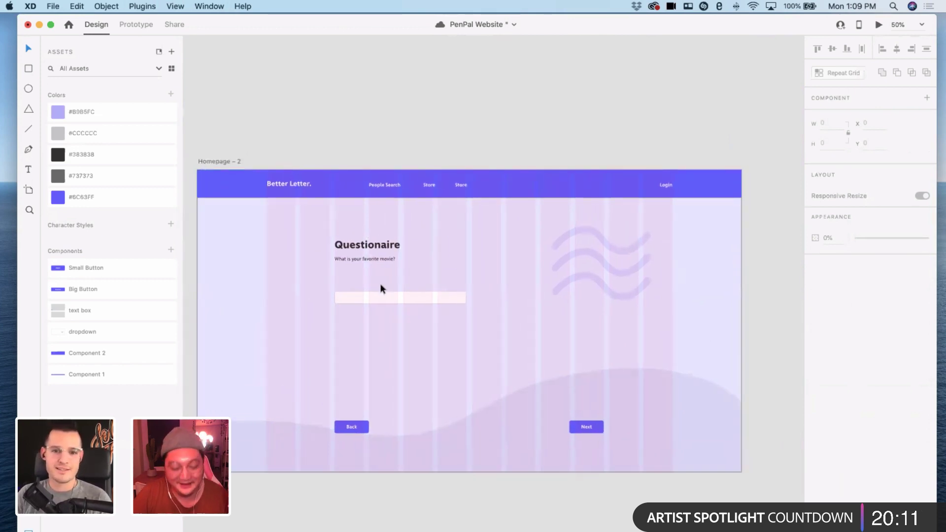
- Move the text box up to Y 345, directly beneath the movie question, and select it together with the question text
{"action": "scroll", "coordinate": [380, 285], "scroll_direction": "up", "scroll_amount": 5}
{"action": "scroll", "coordinate": [382, 281], "scroll_direction": "left", "scroll_amount": 2}
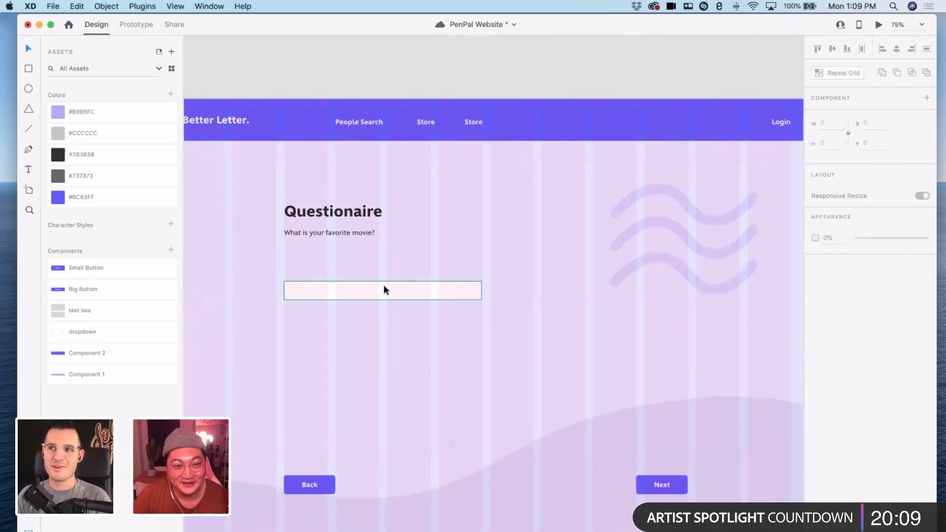
{"action": "left_click_drag", "start_coordinate": [384, 287], "coordinate": [358, 235]}
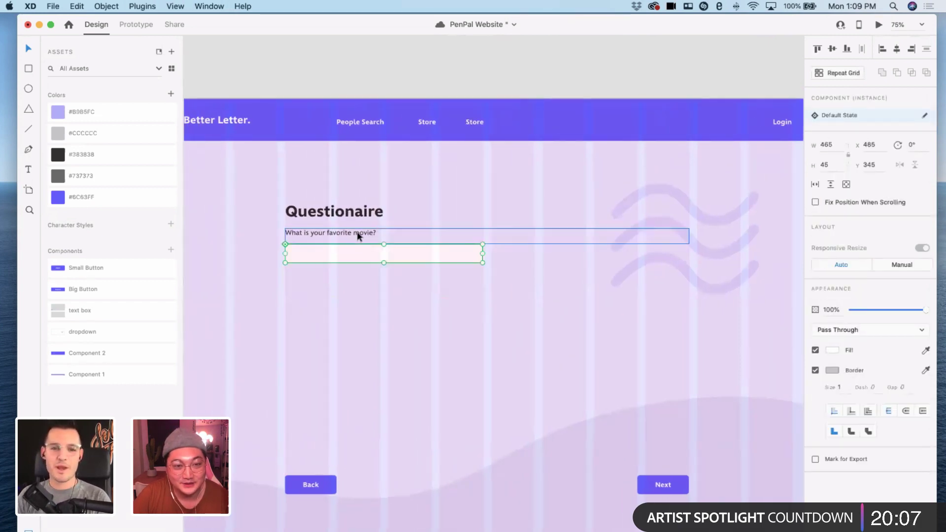
{"action": "left_click", "coordinate": [356, 301]}
{"action": "left_click", "coordinate": [321, 232]}
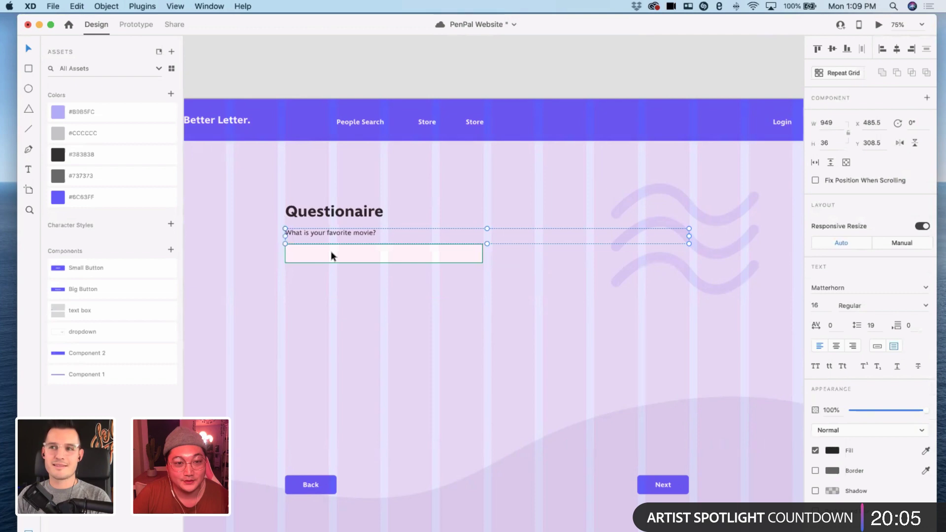
{"action": "left_click", "coordinate": [330, 253], "text": "shift"}
- Copy the Email field component from the Register page and paste it onto Homepage – 2
{"action": "scroll", "coordinate": [315, 284], "scroll_direction": "left", "scroll_amount": 15}
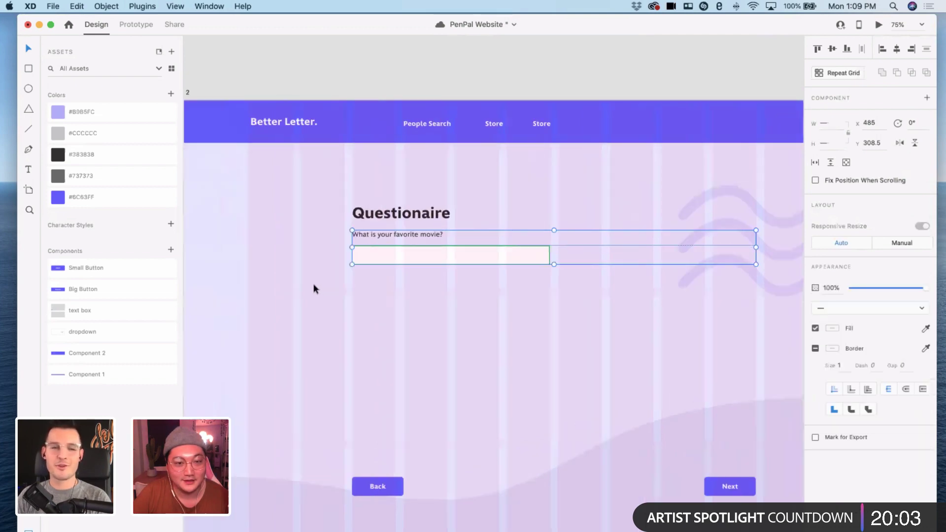
{"action": "scroll", "coordinate": [310, 289], "scroll_direction": "right", "scroll_amount": 20}
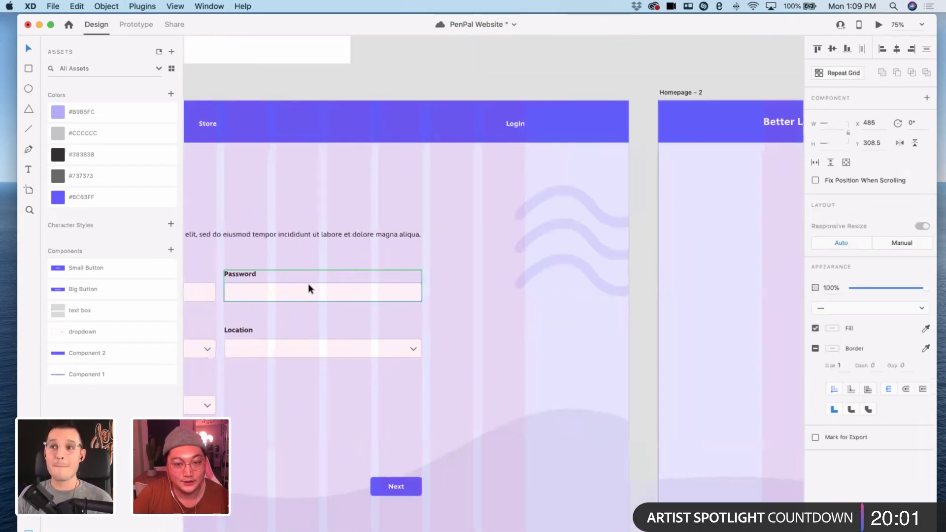
{"action": "scroll", "coordinate": [305, 288], "scroll_direction": "left", "scroll_amount": 5}
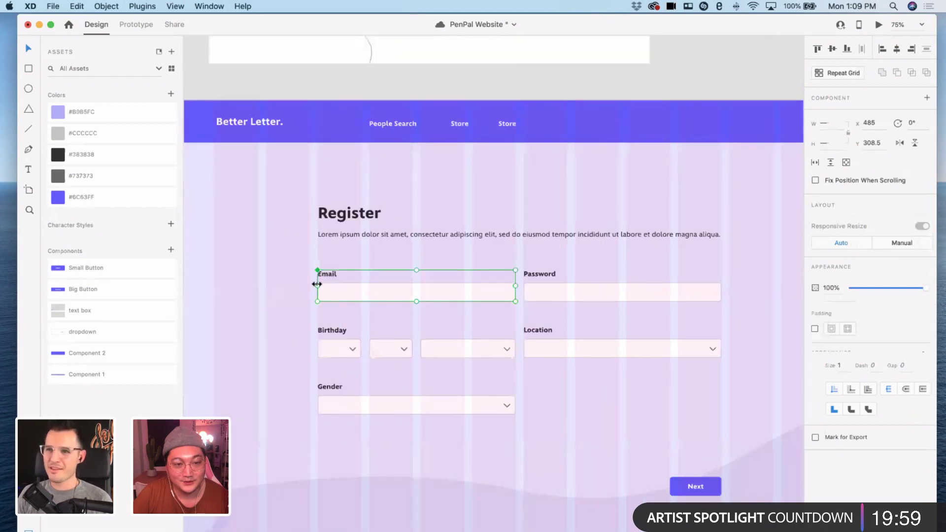
{"action": "left_click", "coordinate": [398, 283]}
{"action": "scroll", "coordinate": [397, 283], "scroll_direction": "left", "scroll_amount": 20}
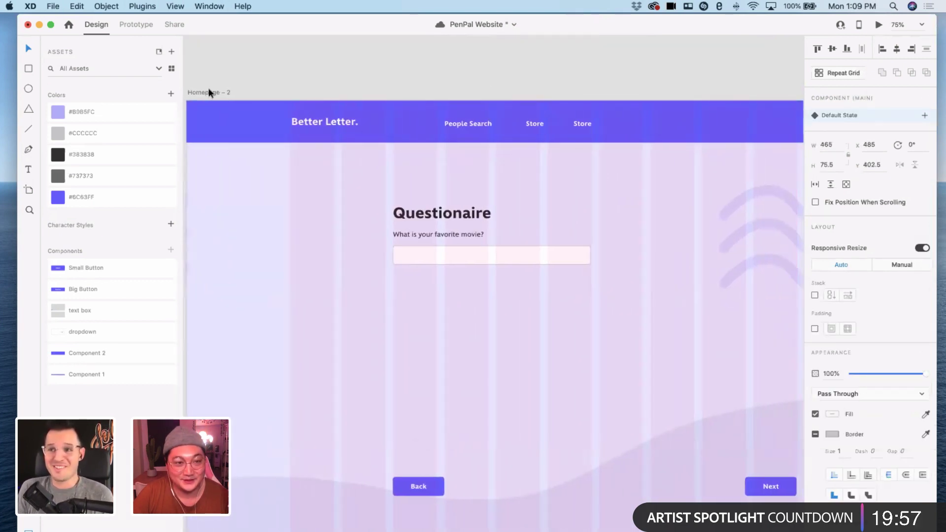
{"action": "left_click", "coordinate": [209, 93]}
{"action": "key", "text": "super+v"}
- Delete the old movie question text and its separate text box from Homepage – 2
{"action": "left_click", "coordinate": [417, 253]}
{"action": "left_click", "coordinate": [424, 235], "text": "shift"}
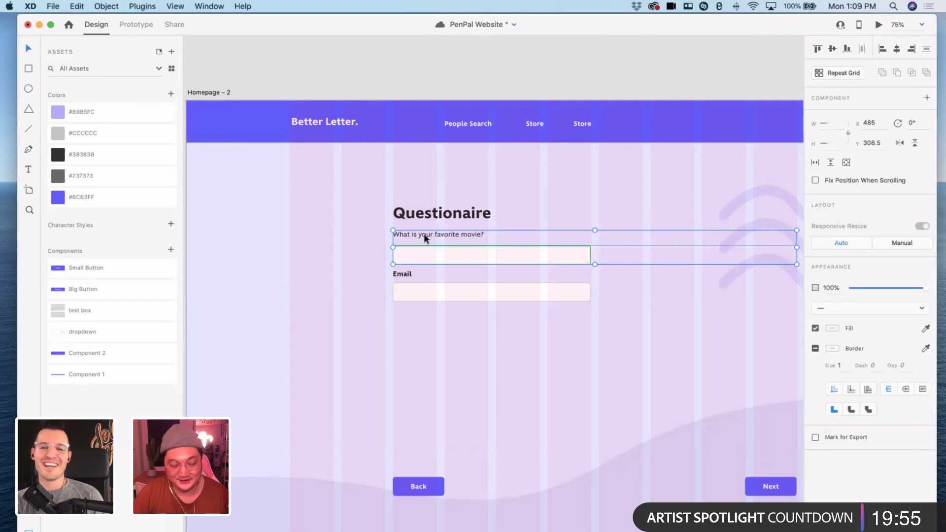
{"action": "key", "text": "Delete"}
- Change the pasted field's Email label to "What is your favorite movie?"
{"action": "left_click", "coordinate": [404, 273]}
{"action": "double_click", "coordinate": [404, 273]}
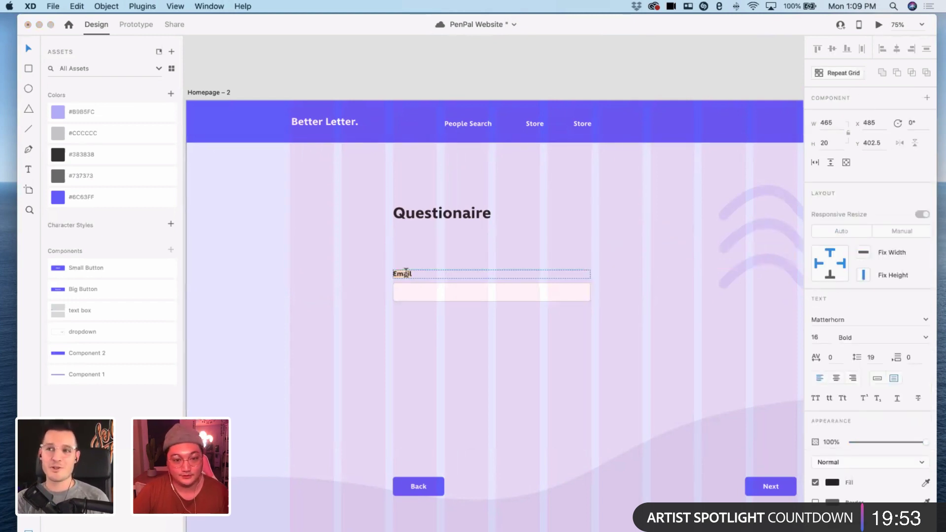
{"action": "type", "text": "What is your fav"}
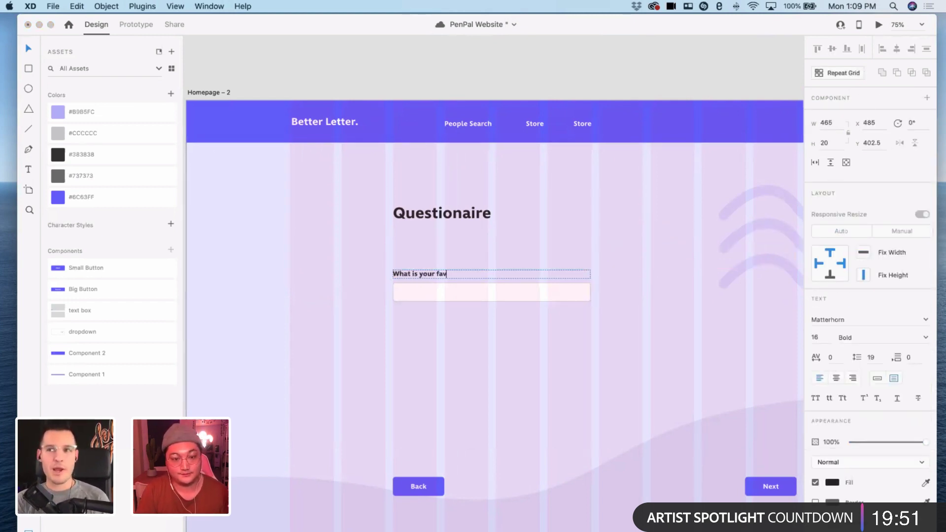
{"action": "type", "text": "orite movie?"}
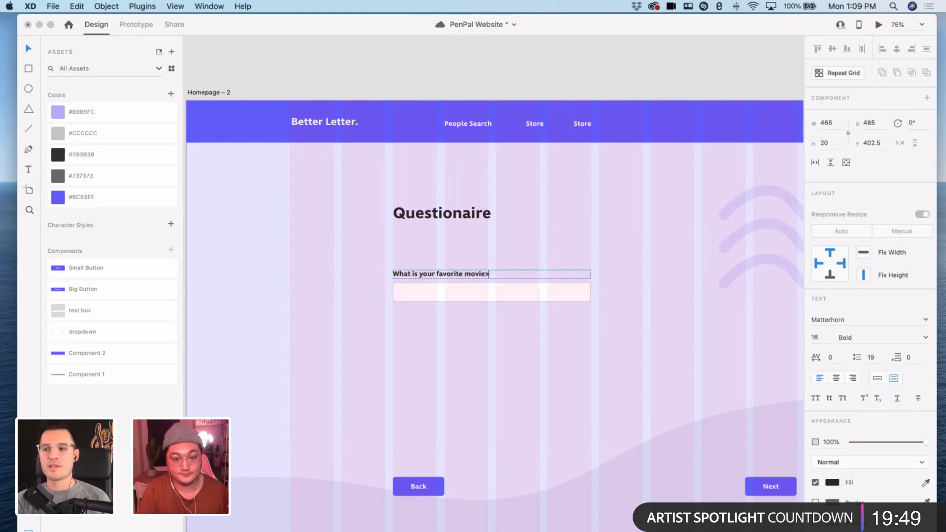
{"action": "scroll", "coordinate": [296, 79], "scroll_direction": "left", "scroll_amount": 10}
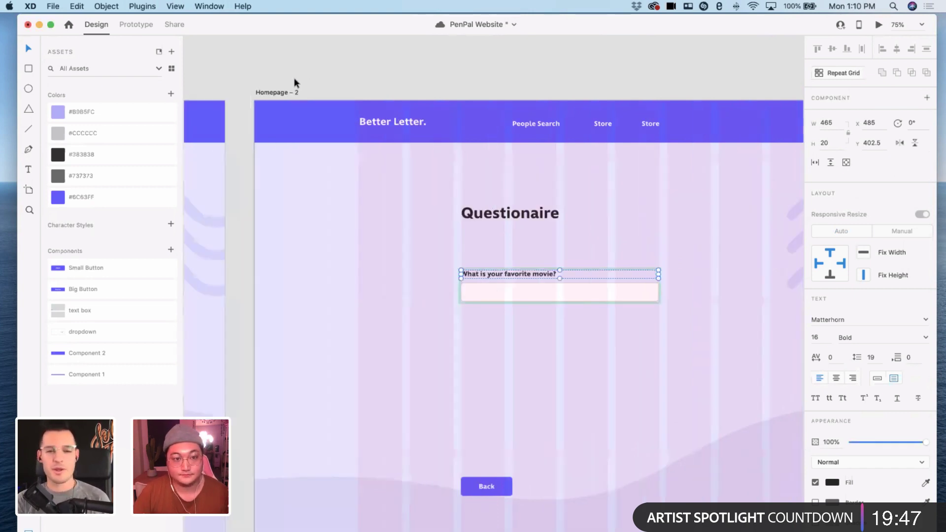
- Copy the Lorem ipsum paragraph from the Register page and paste it beneath the Questionaire heading on Homepage – 2
{"action": "left_click", "coordinate": [341, 238]}
{"action": "scroll", "coordinate": [342, 239], "scroll_direction": "right", "scroll_amount": 9}
{"action": "scroll", "coordinate": [296, 188], "scroll_direction": "right", "scroll_amount": 2}
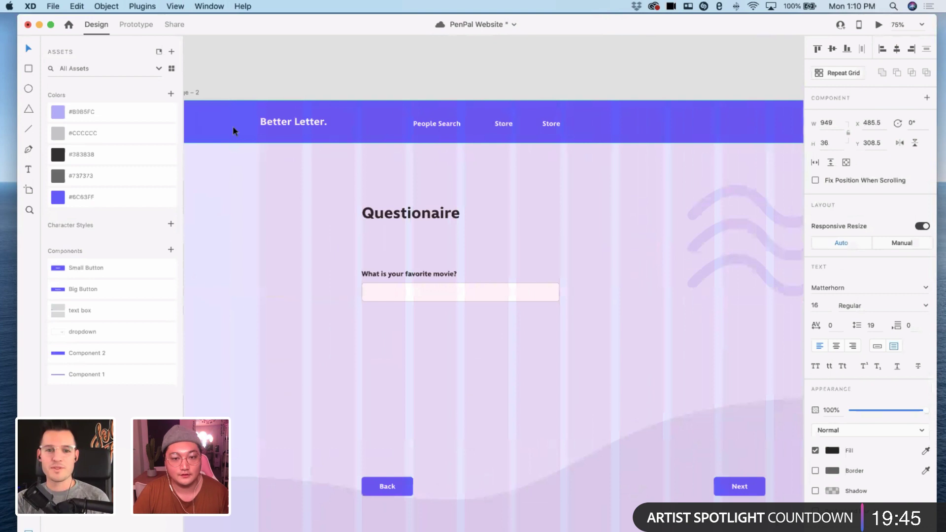
{"action": "key", "text": "super+minus"}
{"action": "left_click", "coordinate": [280, 161]}
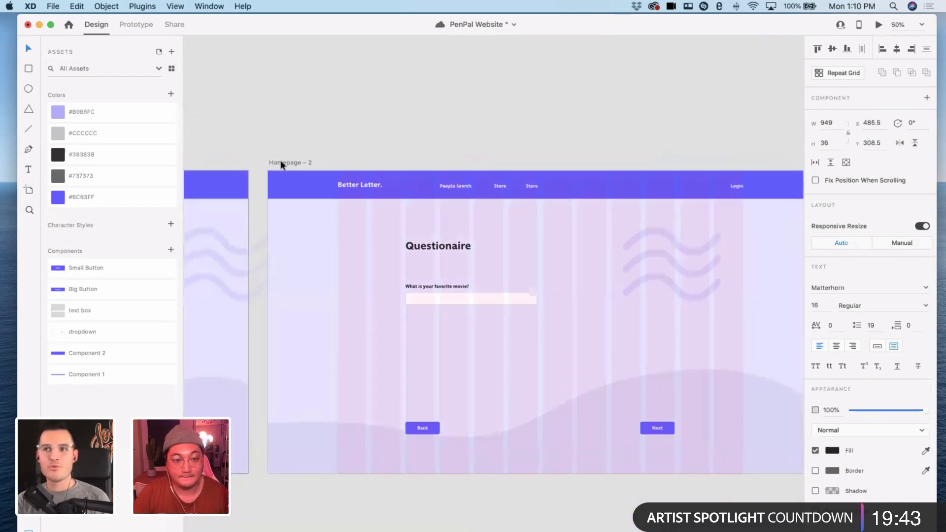
{"action": "type", "text": "Lorem ipsum dolor sit amet, consectetur adipiscing elit, sed do eiusmod tempor incididunt ut labore et dolore magna aliqua."}
{"action": "left_click", "coordinate": [504, 314]}
{"action": "scroll", "coordinate": [504, 314], "scroll_direction": "right", "scroll_amount": 2}
{"action": "scroll", "coordinate": [503, 314], "scroll_direction": "up", "scroll_amount": 5}
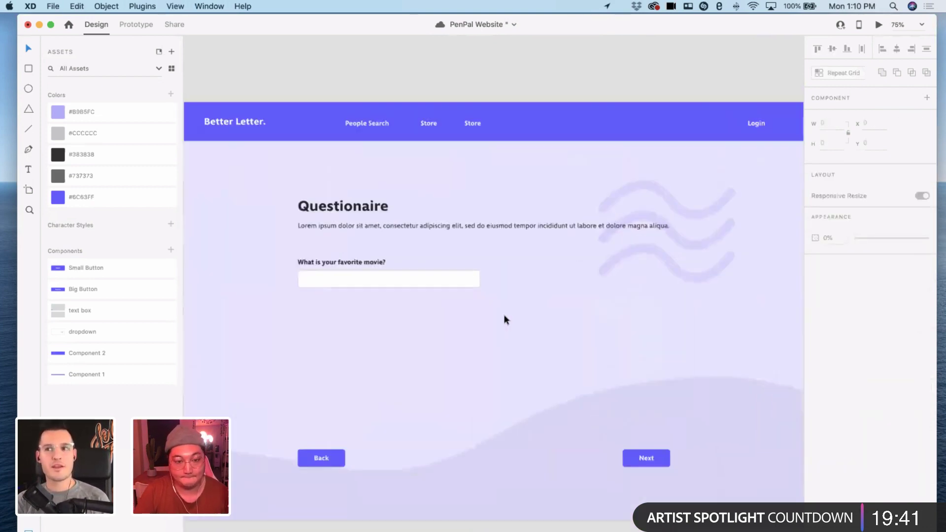
{"action": "scroll", "coordinate": [514, 315], "scroll_direction": "left", "scroll_amount": 3}
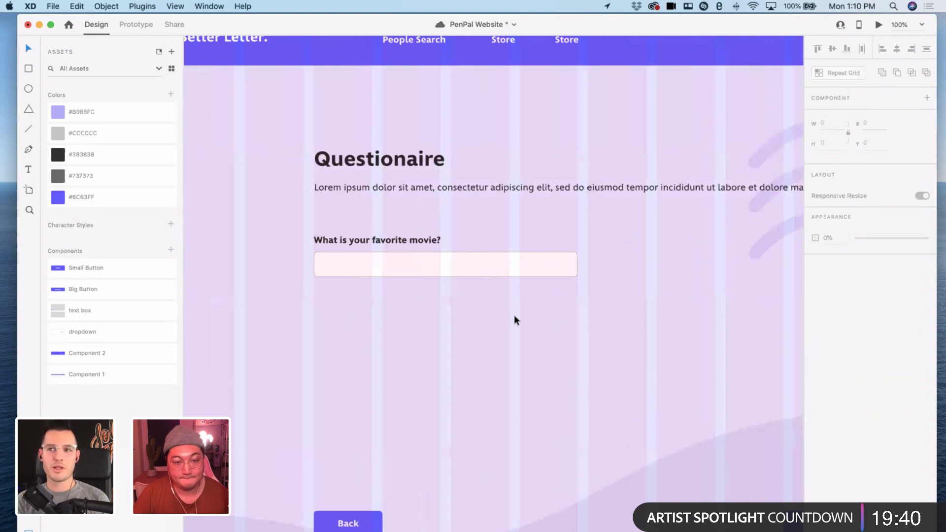
{"action": "left_click", "coordinate": [323, 524]}
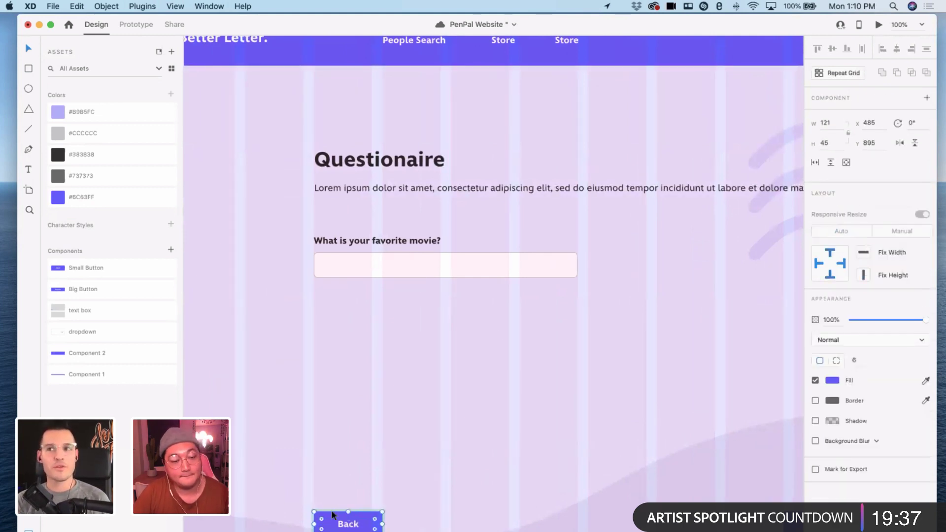
{"action": "scroll", "coordinate": [299, 357], "scroll_direction": "up", "scroll_amount": 2}
{"action": "scroll", "coordinate": [294, 327], "scroll_direction": "left", "scroll_amount": 2}
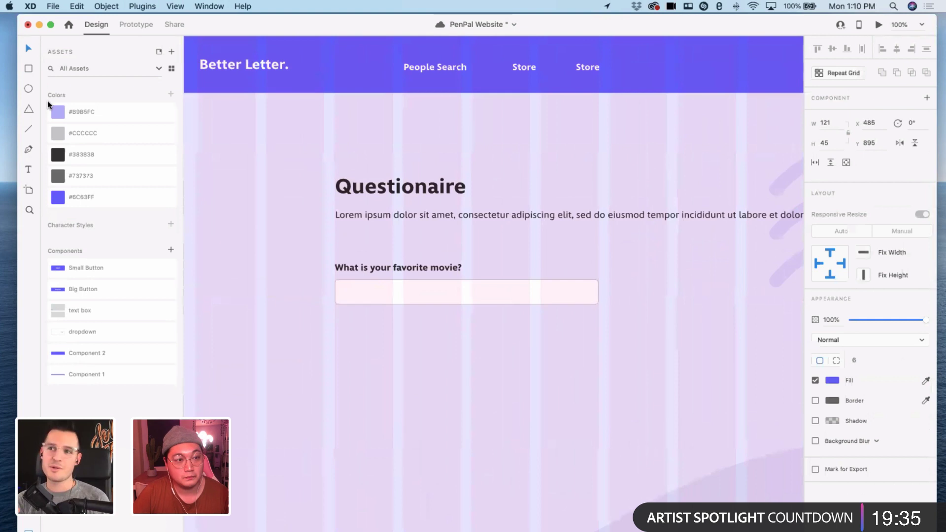
{"action": "key", "text": "super+2"}
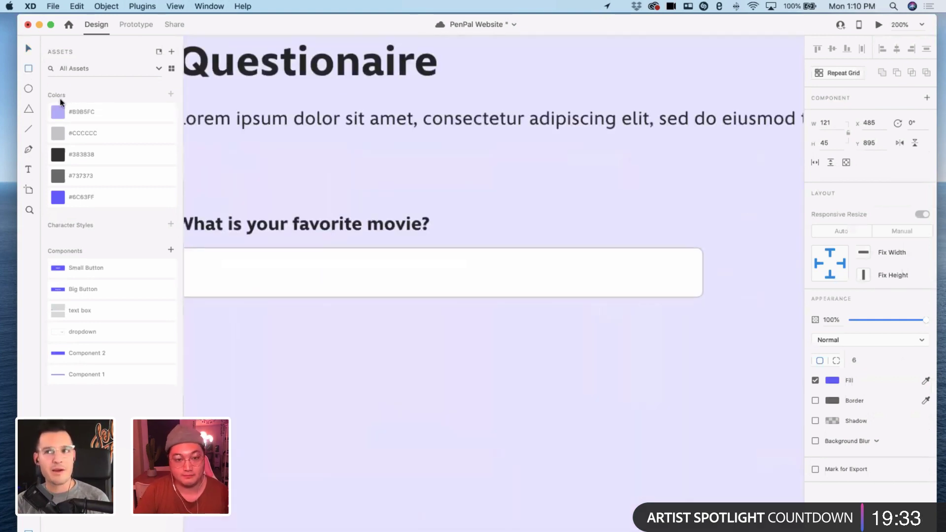
{"action": "scroll", "coordinate": [392, 281], "scroll_direction": "left", "scroll_amount": 5}
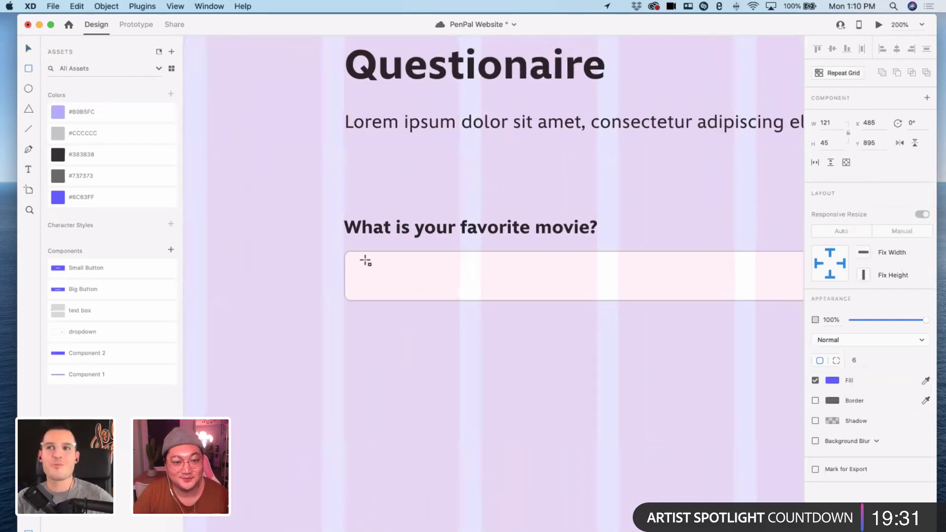
{"action": "mouse_move", "coordinate": [366, 264]}
{"action": "left_mouse_down"}
{"action": "mouse_move", "coordinate": [412, 285]}
{"action": "mouse_move", "coordinate": [486, 298]}
{"action": "left_mouse_up"}
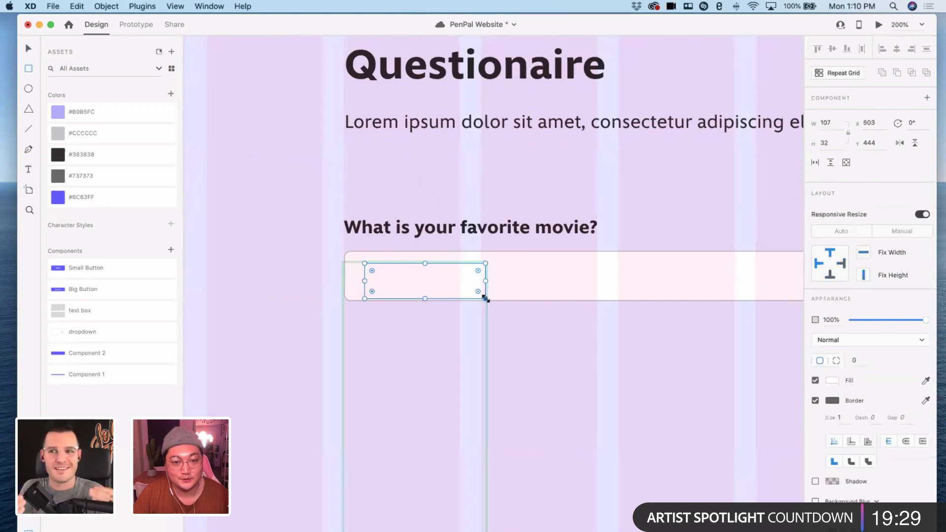
{"action": "key", "text": "super+z"}
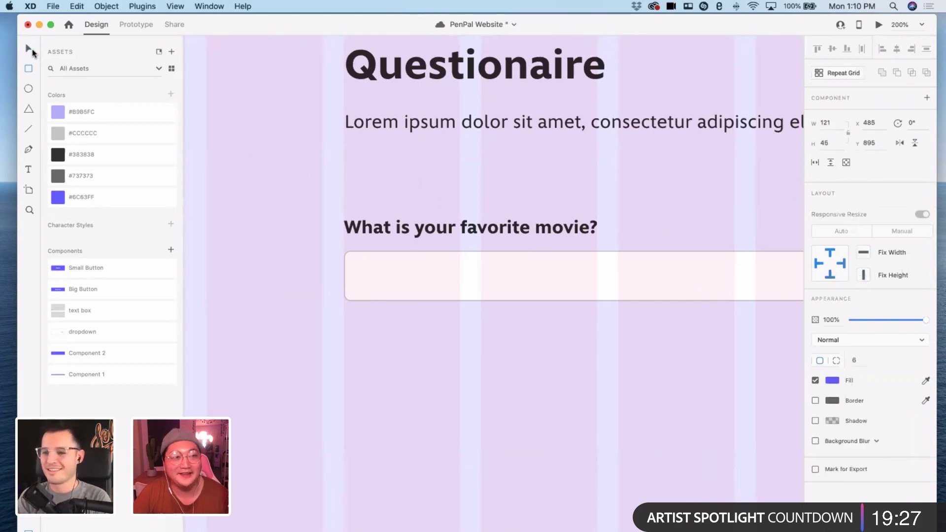
- Draw a rectangle about 179 by 30 inside the favorite-movie text box and round its corners to 15 to form a pill
{"action": "key", "text": "super+1"}
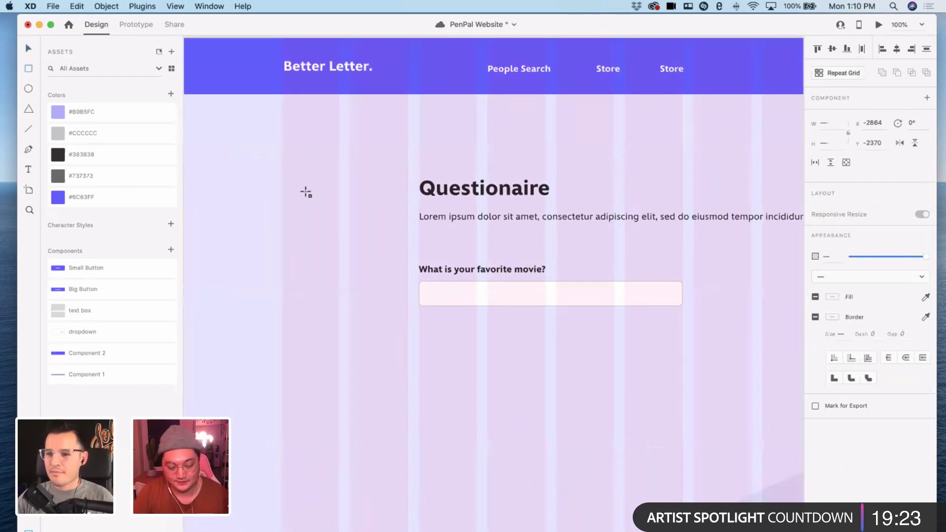
{"action": "key", "text": "super+equal"}
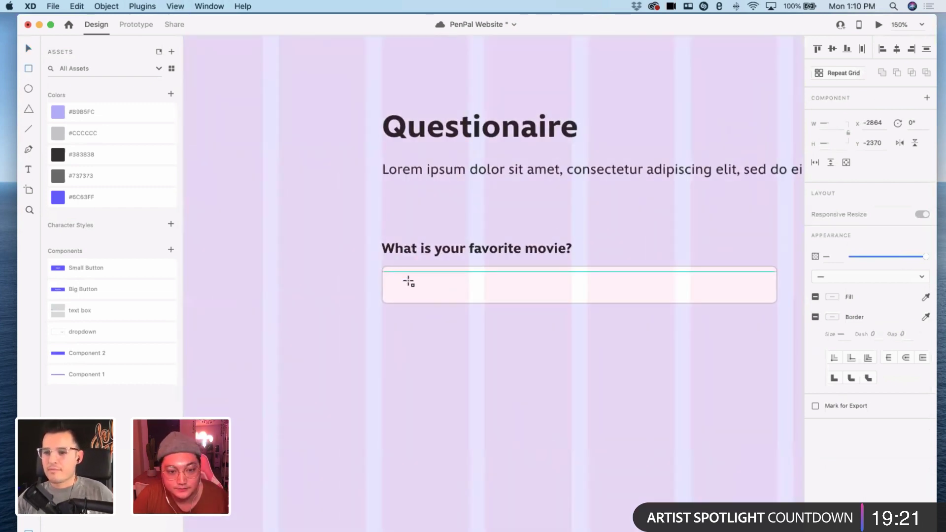
{"action": "left_click_drag", "start_coordinate": [399, 273], "coordinate": [502, 298]}
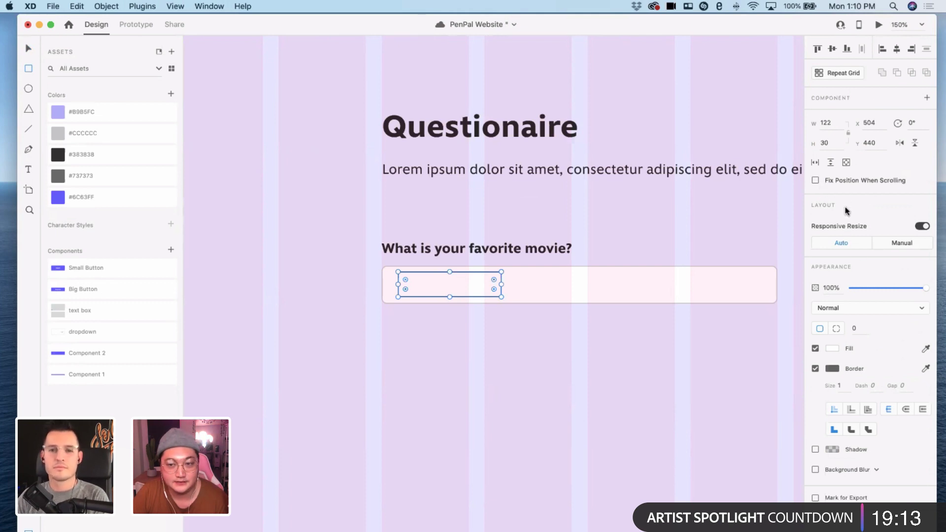
{"action": "left_click", "coordinate": [859, 327]}
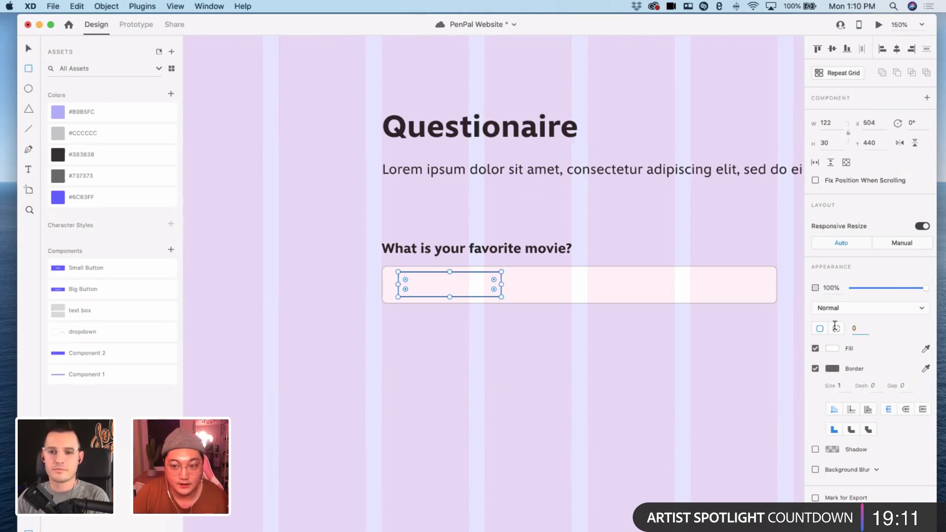
{"action": "left_click_drag", "start_coordinate": [493, 280], "coordinate": [454, 289]}
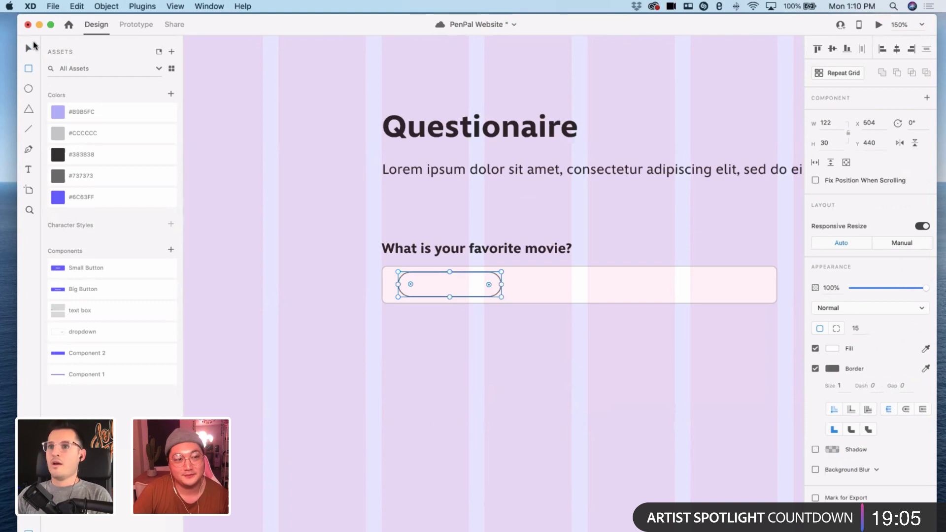
{"action": "left_click_drag", "start_coordinate": [501, 285], "coordinate": [555, 285]}
- Fill the pill shape with purple #6C63FF and remove its border
{"action": "left_click", "coordinate": [832, 348]}
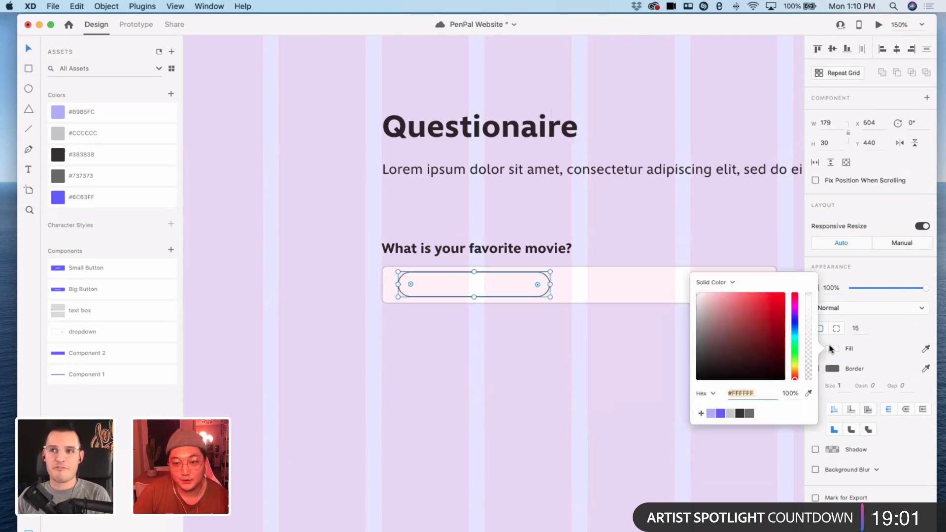
{"action": "left_click", "coordinate": [720, 413]}
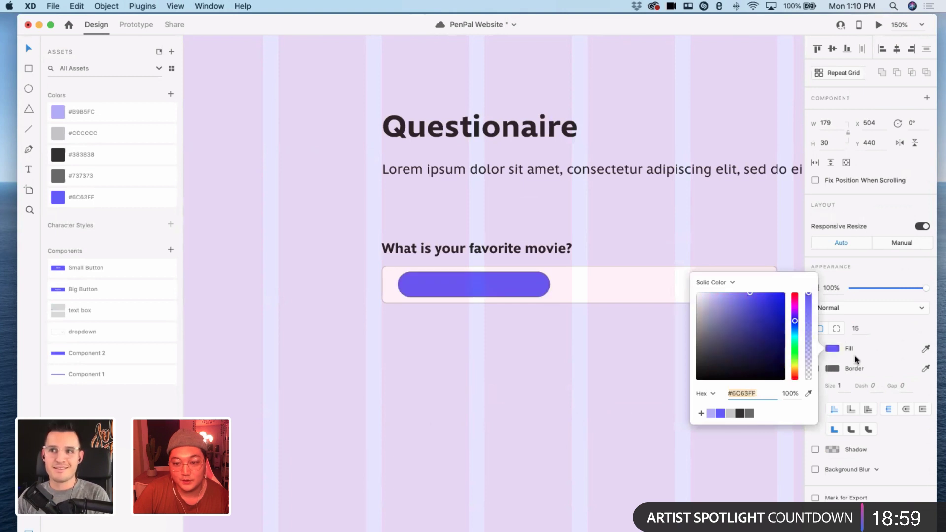
{"action": "left_click", "coordinate": [843, 364]}
{"action": "left_click", "coordinate": [814, 369]}
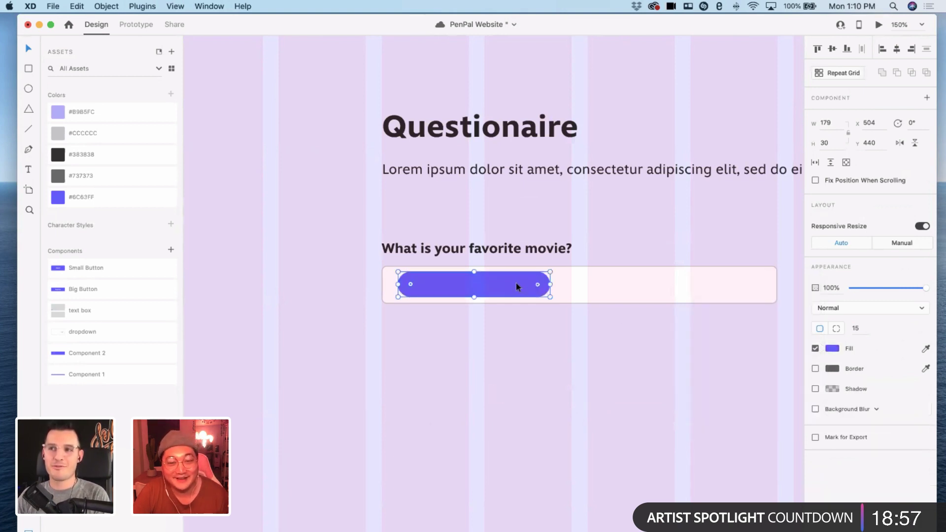
- Shift the pill slightly left inside the text box to X 499 and change its fill to light purple #B9B5FC
{"action": "left_click_drag", "start_coordinate": [495, 286], "coordinate": [496, 286]}
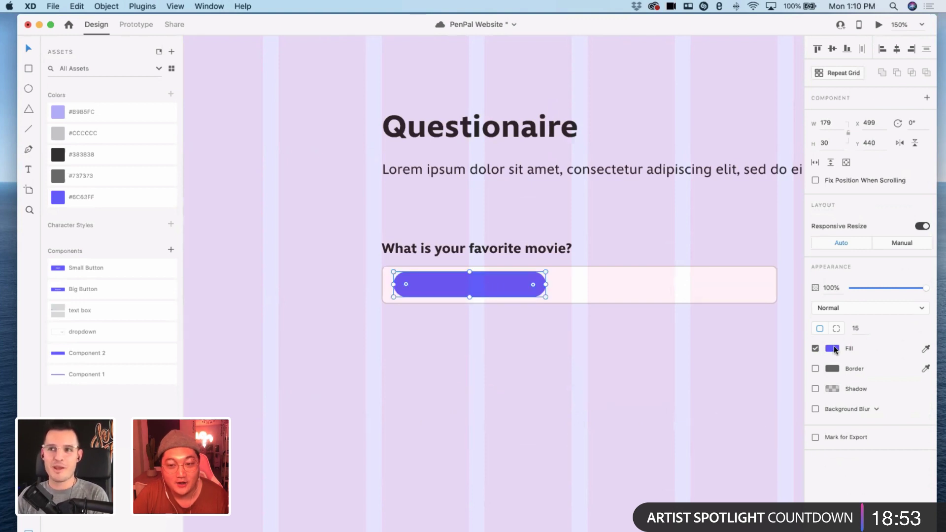
{"action": "left_click", "coordinate": [832, 348]}
{"action": "left_click", "coordinate": [706, 414]}
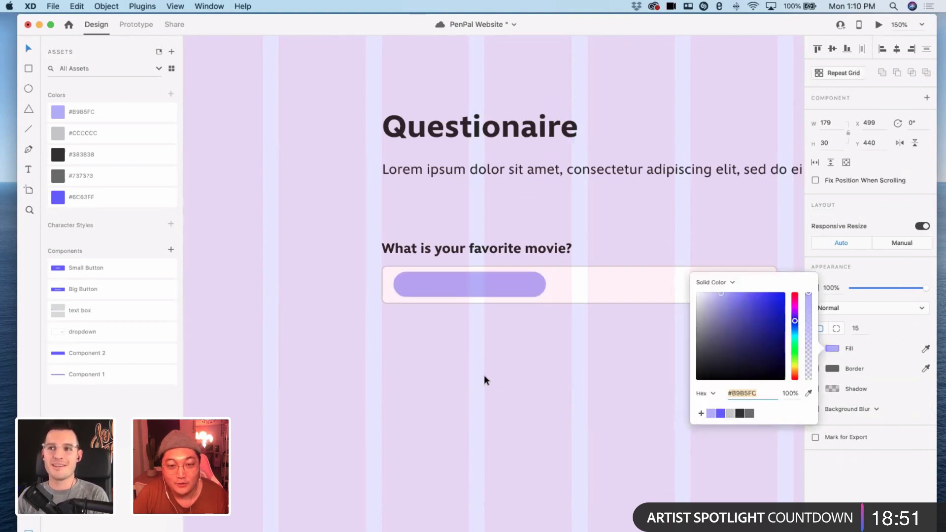
{"action": "left_click", "coordinate": [484, 375]}
{"action": "left_click", "coordinate": [495, 287]}
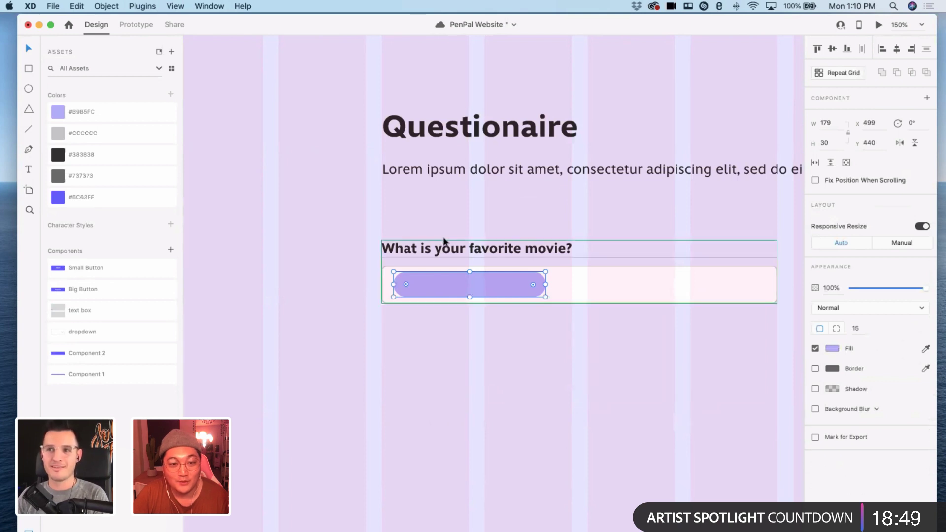
- Duplicate the Lorem ipsum paragraph onto the pill and replace its text with "Peanut Butter Falcon"
{"action": "key", "text": "Escape"}
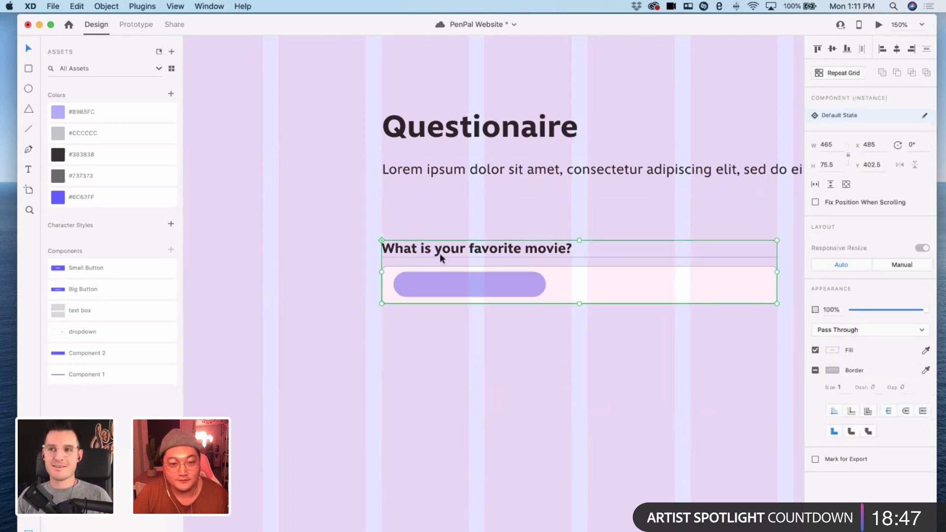
{"action": "left_click", "coordinate": [435, 176]}
{"action": "key", "text": "super+c"}
{"action": "left_click", "coordinate": [456, 249]}
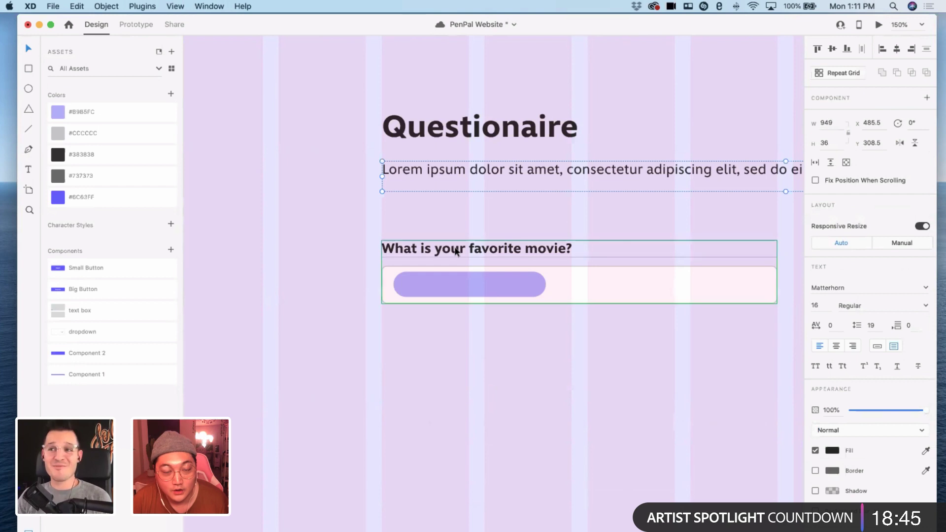
{"action": "left_click", "coordinate": [461, 186]}
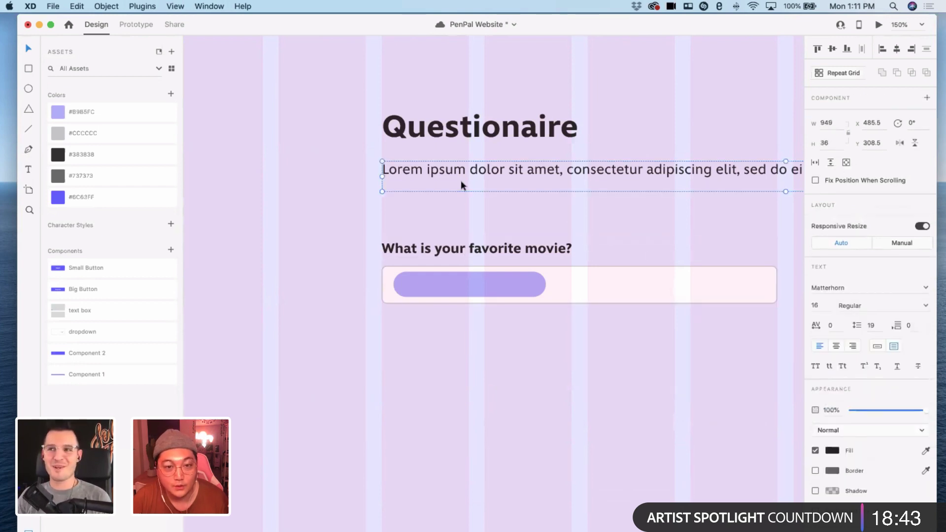
{"action": "double_click", "coordinate": [460, 293]}
{"action": "left_click", "coordinate": [433, 188]}
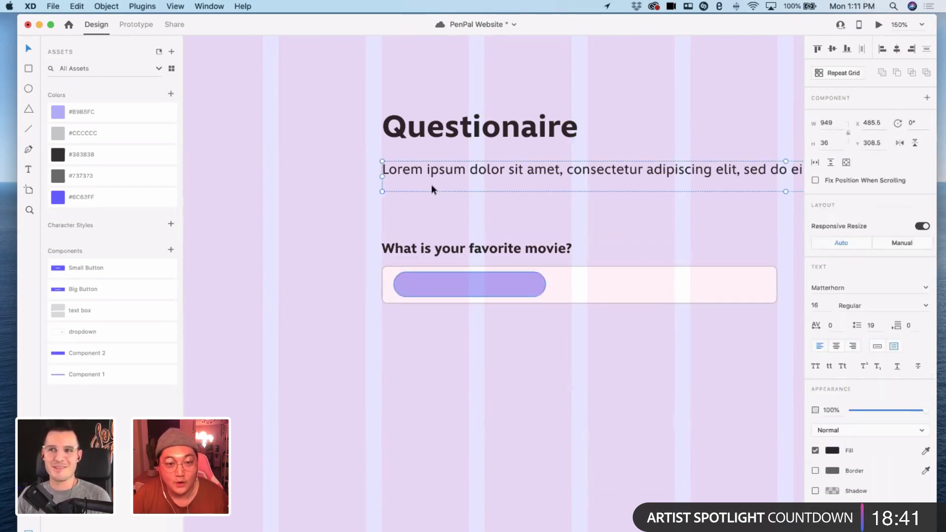
{"action": "key", "text": "super+v"}
{"action": "key", "text": "Return"}
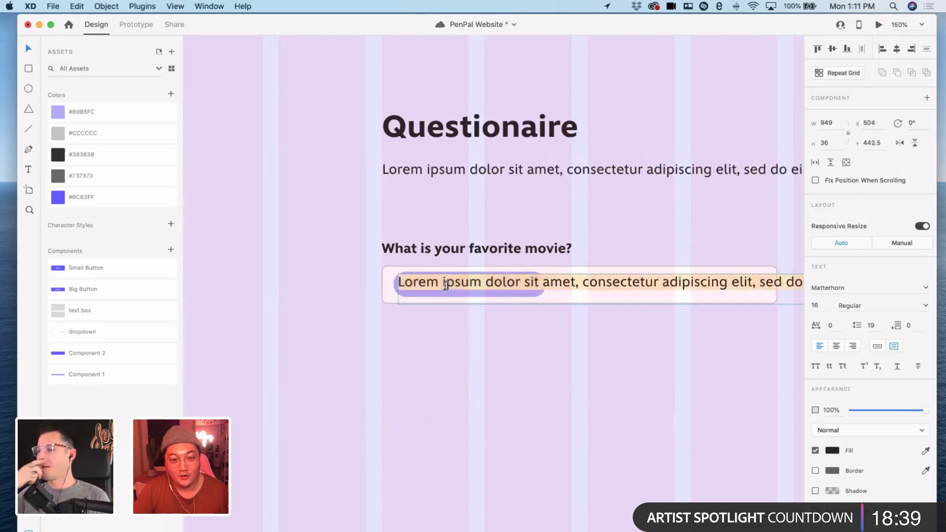
{"action": "type", "text": "Peanut"}
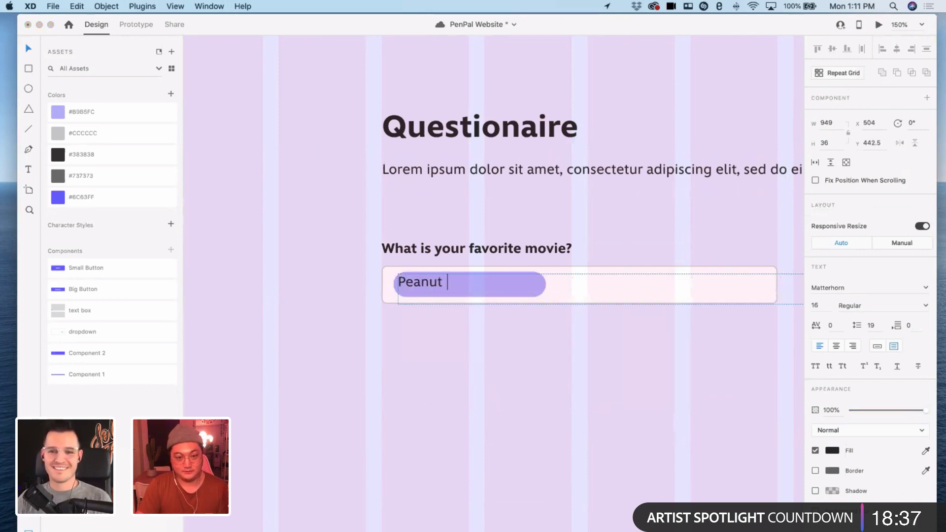
{"action": "type", "text": " Butter Falcon"}
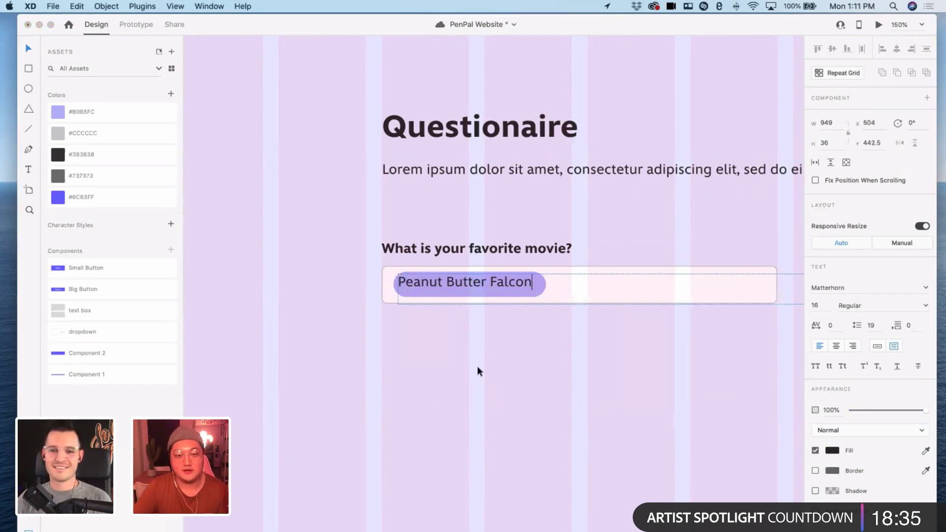
{"action": "key", "text": "Escape"}
- Shrink the "Peanut Butter Falcon" text frame to about 161 by 19 so it fits within the pill
{"action": "scroll", "coordinate": [478, 369], "scroll_direction": "right", "scroll_amount": 4}
{"action": "scroll", "coordinate": [695, 269], "scroll_direction": "right", "scroll_amount": 15}
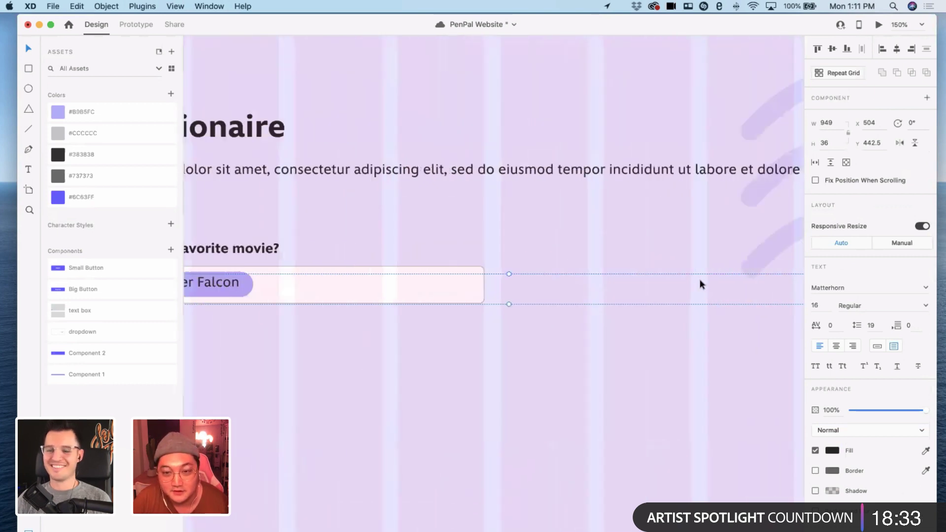
{"action": "left_click_drag", "start_coordinate": [622, 295], "coordinate": [291, 294]}
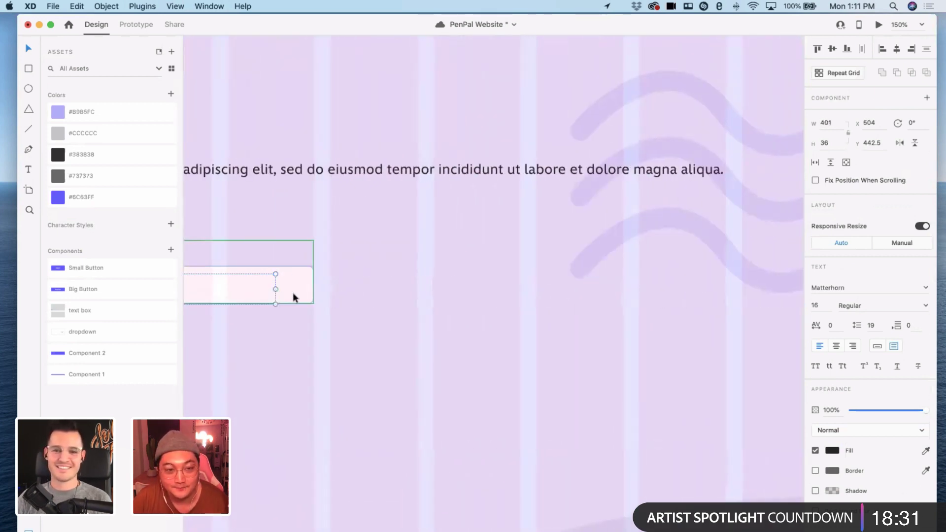
{"action": "scroll", "coordinate": [316, 298], "scroll_direction": "left", "scroll_amount": 18}
{"action": "scroll", "coordinate": [596, 325], "scroll_direction": "right", "scroll_amount": 5}
{"action": "left_click_drag", "start_coordinate": [644, 289], "coordinate": [441, 290]}
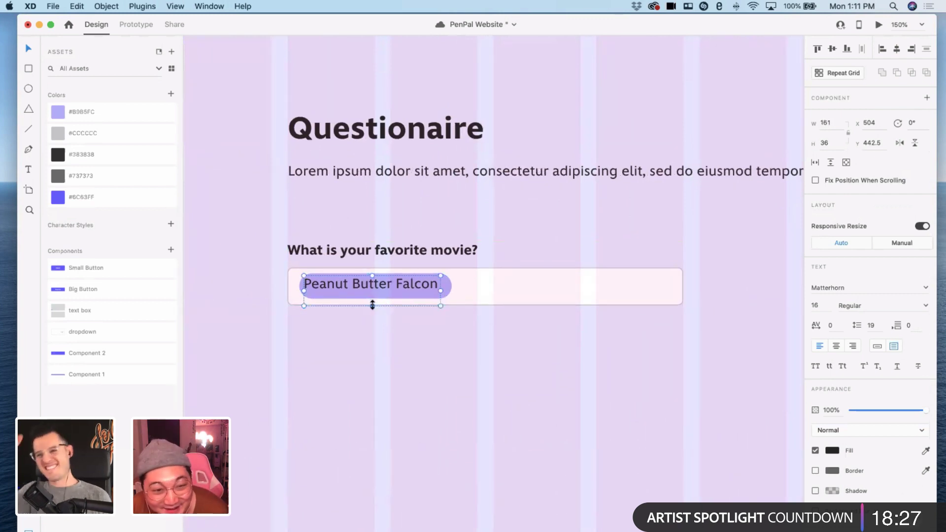
{"action": "left_click_drag", "start_coordinate": [373, 305], "coordinate": [373, 290]}
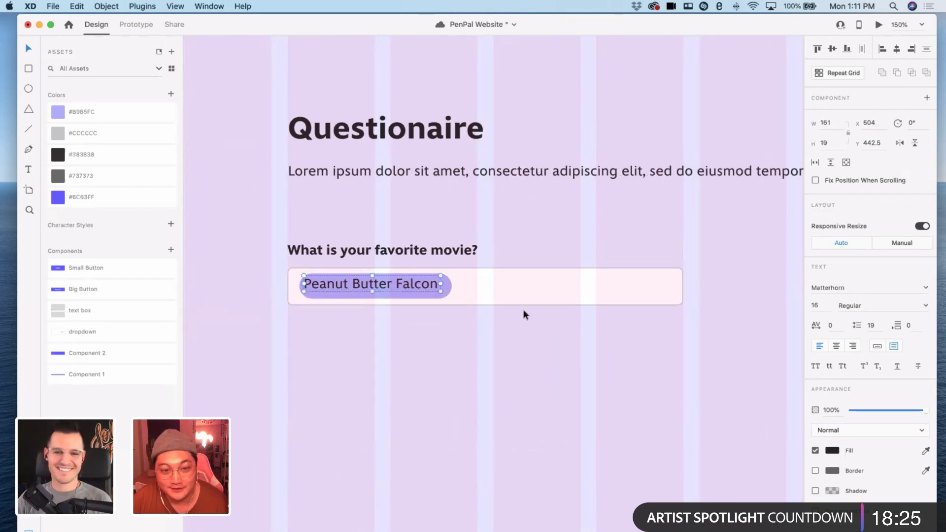
- Color the "Peanut Butter Falcon" text white (#FFFFFF) and set the pill behind it to #6C63FF
{"action": "left_click", "coordinate": [832, 451]}
{"action": "left_click_drag", "start_coordinate": [734, 437], "coordinate": [627, 343]}
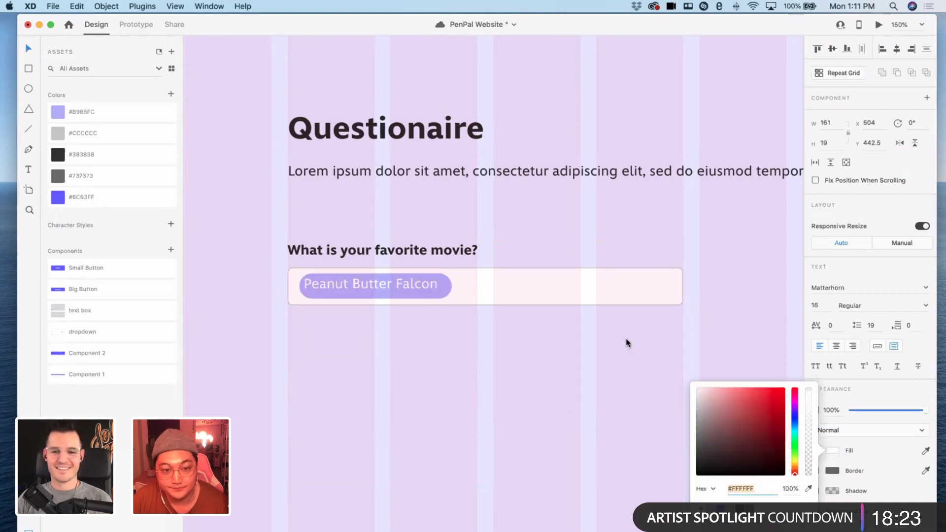
{"action": "left_click", "coordinate": [547, 336]}
{"action": "left_click", "coordinate": [446, 286]}
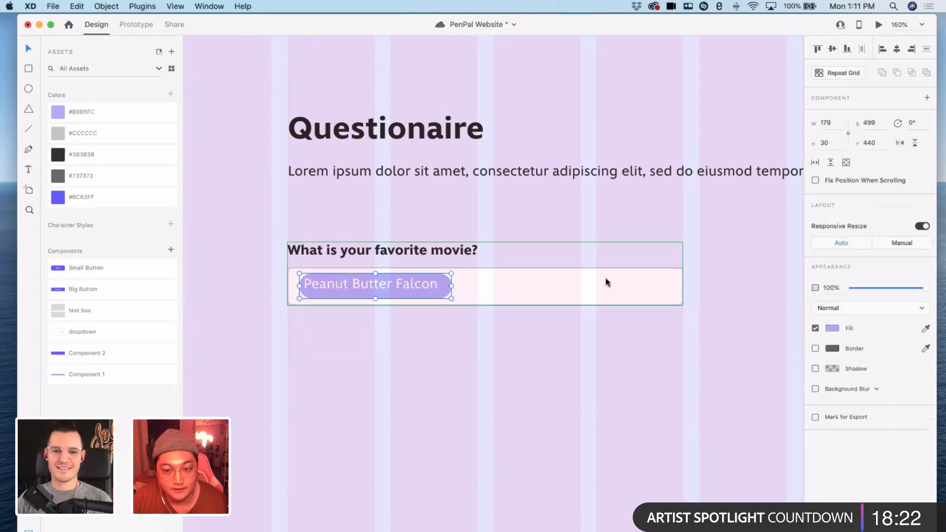
{"action": "left_click", "coordinate": [832, 330]}
{"action": "left_click", "coordinate": [722, 393]}
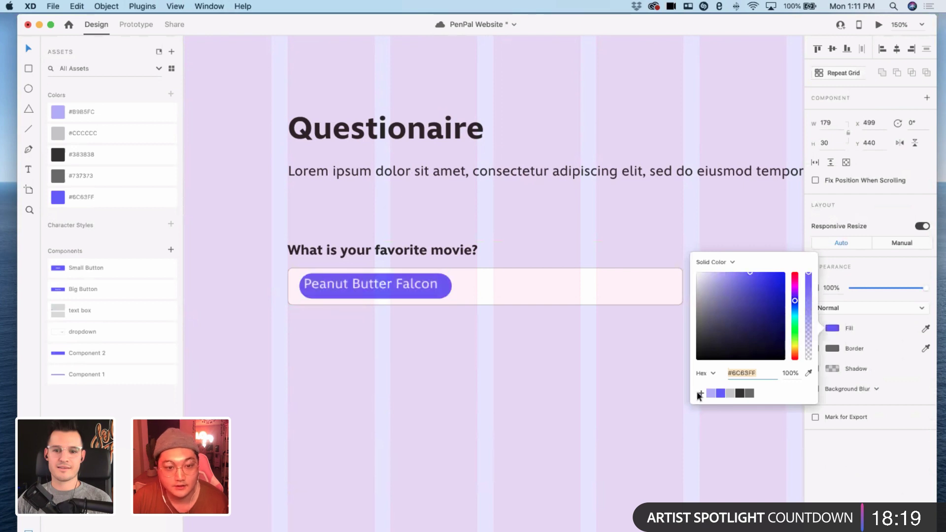
{"action": "left_click", "coordinate": [386, 301]}
- Widen the pill to about 218.5, stretch the movie title's text frame to the same width, and center-align the title
{"action": "double_click", "coordinate": [409, 290]}
{"action": "left_click_drag", "start_coordinate": [452, 286], "coordinate": [486, 287]}
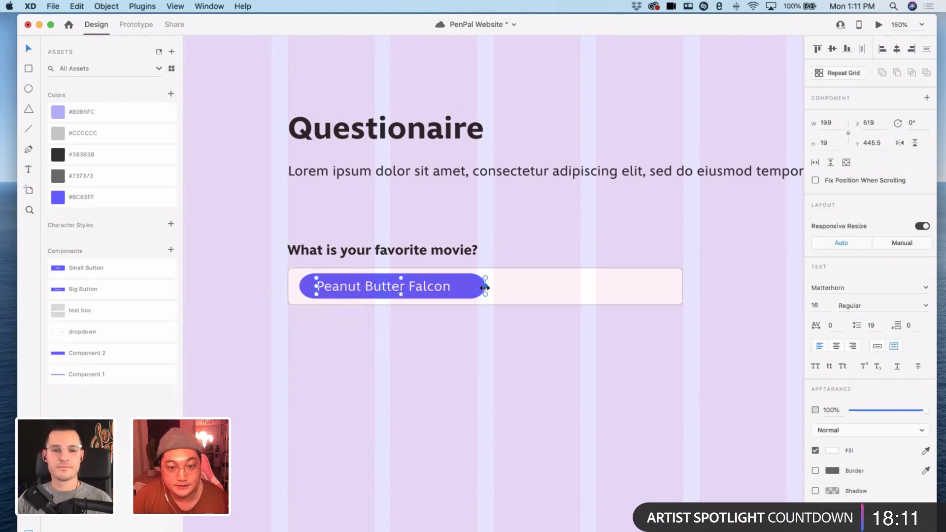
{"action": "left_click_drag", "start_coordinate": [317, 287], "coordinate": [302, 287]}
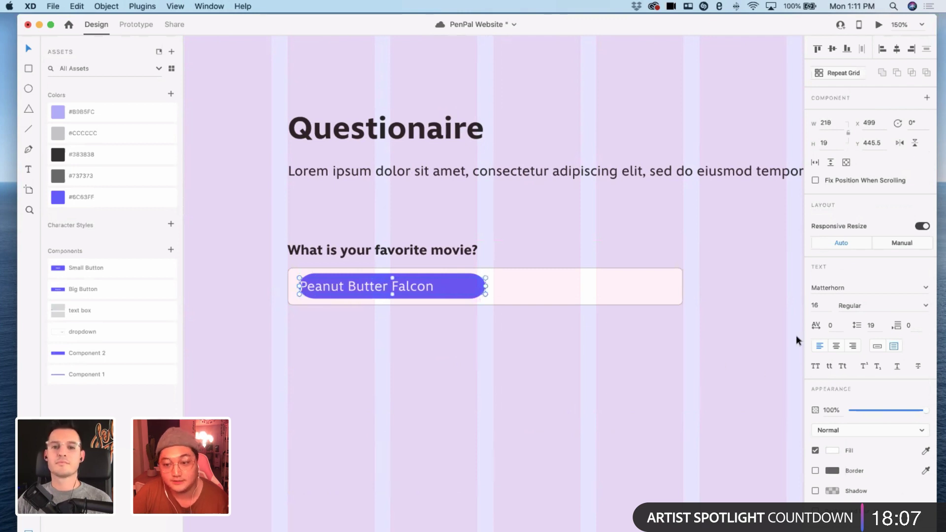
{"action": "left_click", "coordinate": [836, 346]}
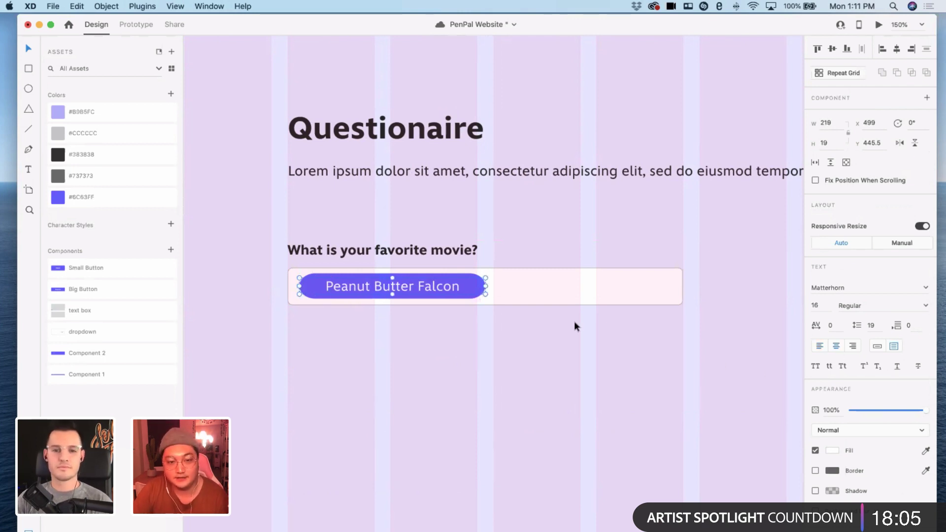
{"action": "left_click", "coordinate": [448, 330]}
{"action": "left_click", "coordinate": [405, 279]}
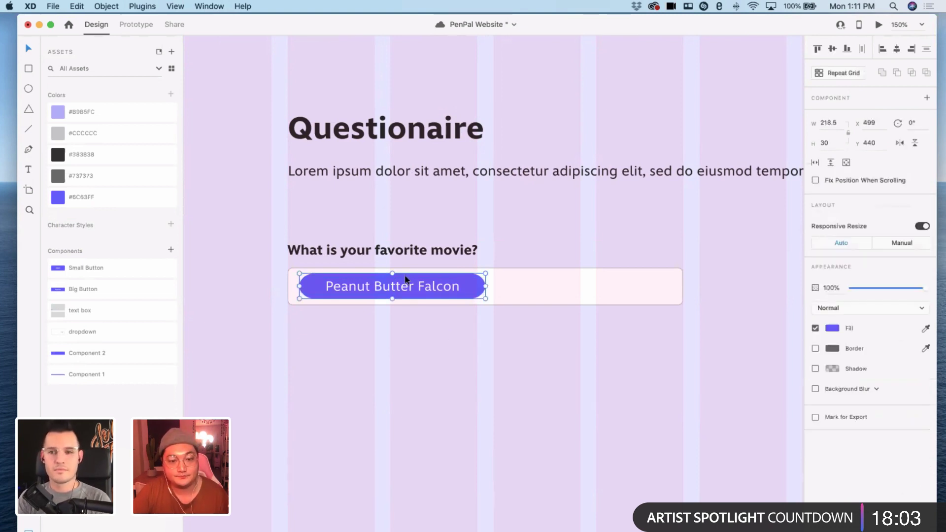
- Preview the Questionaire page to examine the "Peanut Butter Falcon" pill inside its answer box, and close the preview
{"action": "scroll", "coordinate": [491, 291], "scroll_direction": "up", "scroll_amount": 2}
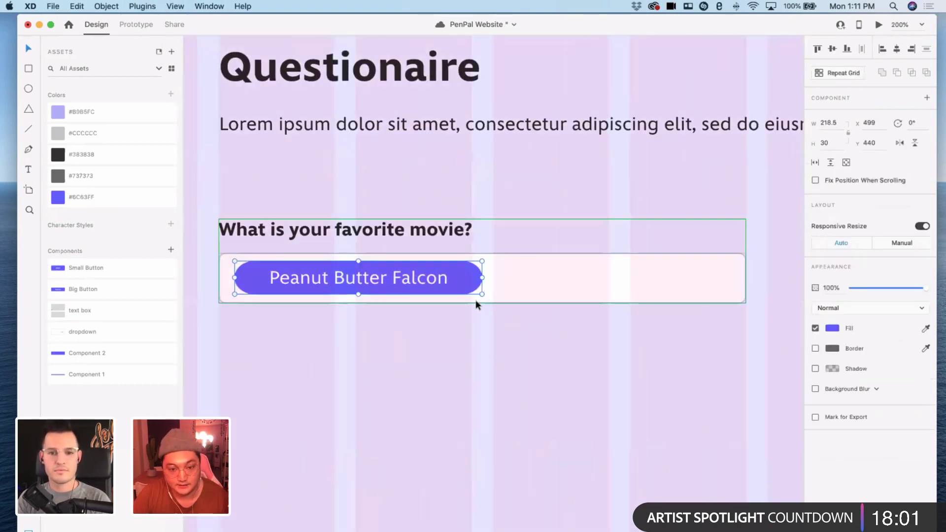
{"action": "left_click", "coordinate": [456, 279]}
{"action": "double_click", "coordinate": [459, 264]}
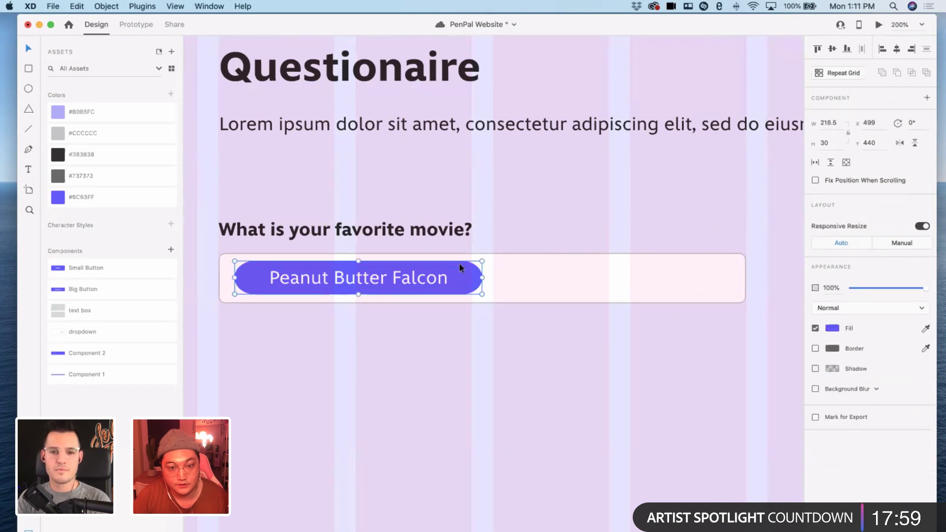
{"action": "double_click", "coordinate": [465, 263]}
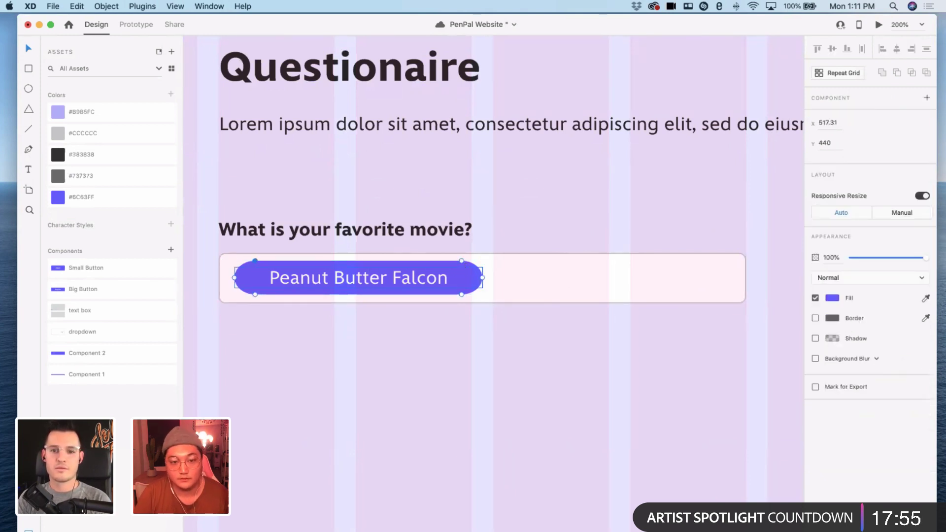
{"action": "left_click", "coordinate": [879, 25]}
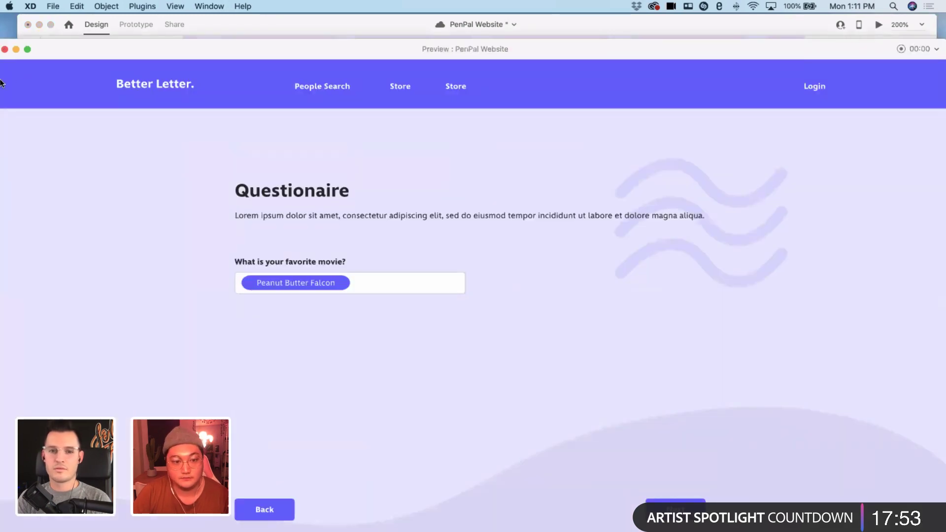
{"action": "left_click", "coordinate": [4, 50]}
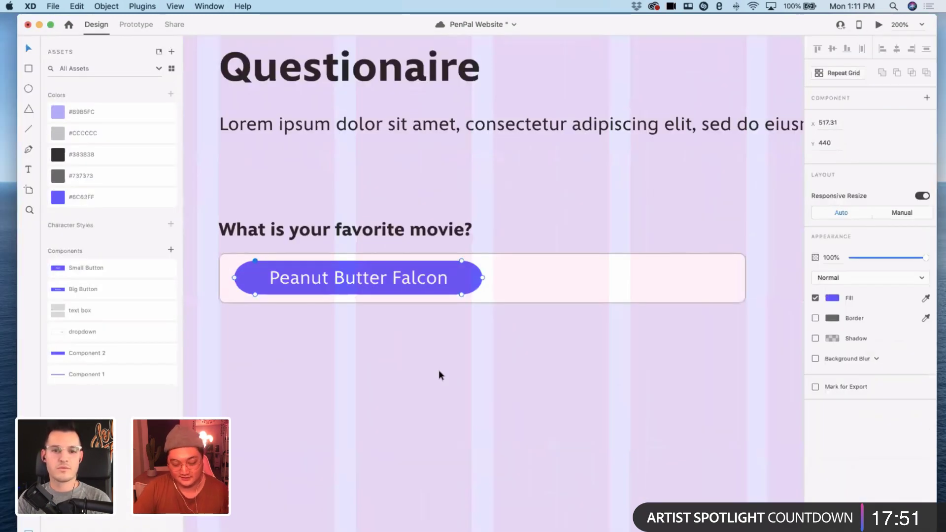
- Narrow the pill and its "Peanut Butter Falcon" text frame together to about 202 wide
{"action": "key", "text": "super+minus"}
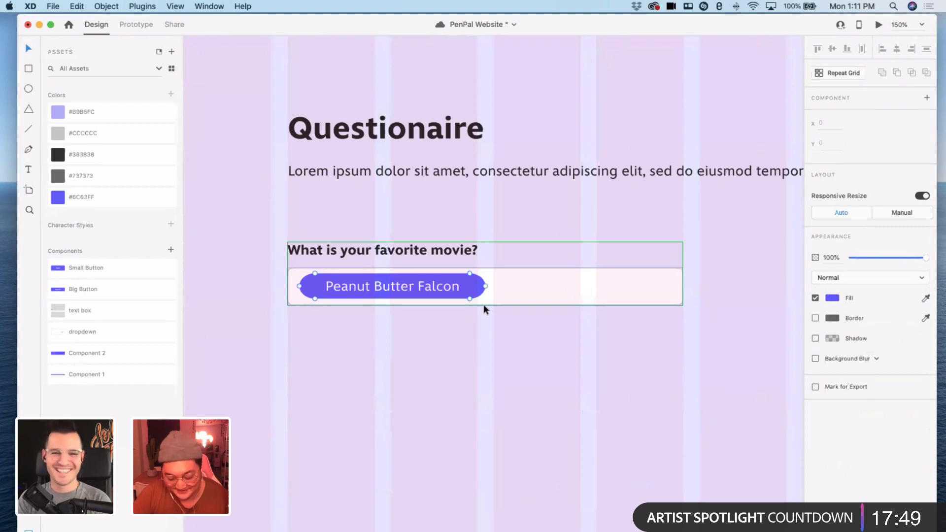
{"action": "left_click", "coordinate": [475, 313]}
{"action": "left_click", "coordinate": [470, 283]}
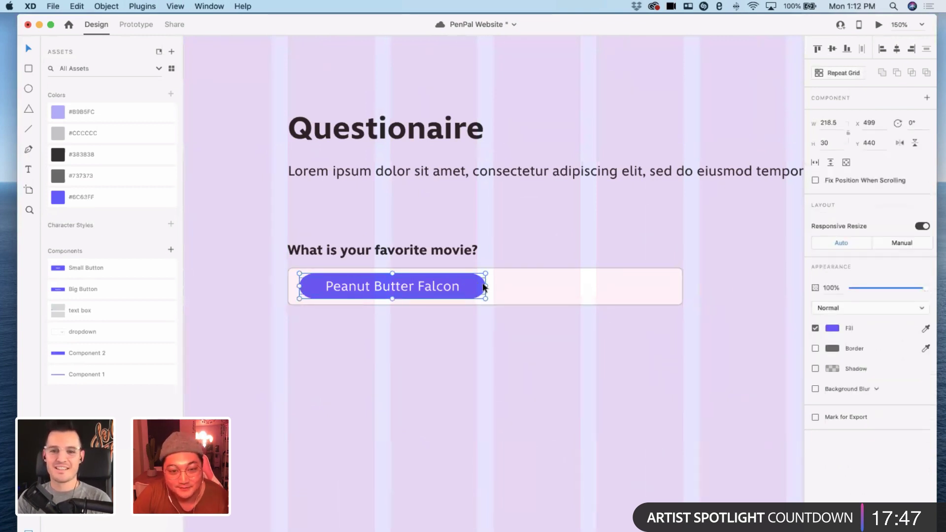
{"action": "left_click", "coordinate": [449, 289], "text": "shift"}
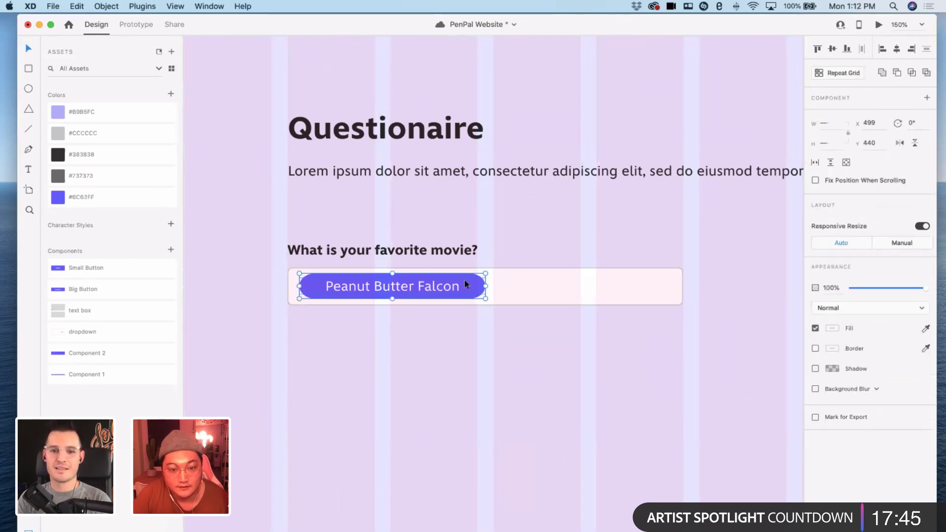
{"action": "left_click_drag", "start_coordinate": [485, 287], "coordinate": [471, 287]}
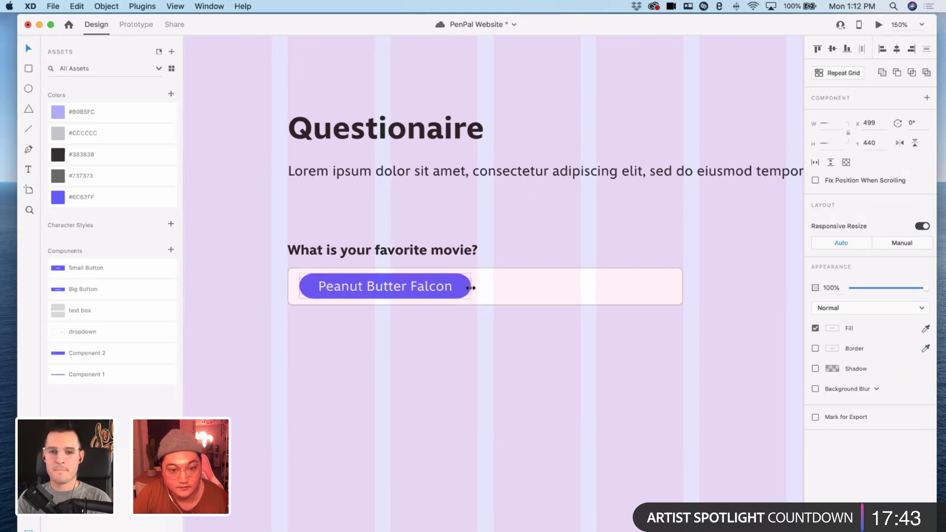
{"action": "left_click", "coordinate": [436, 326]}
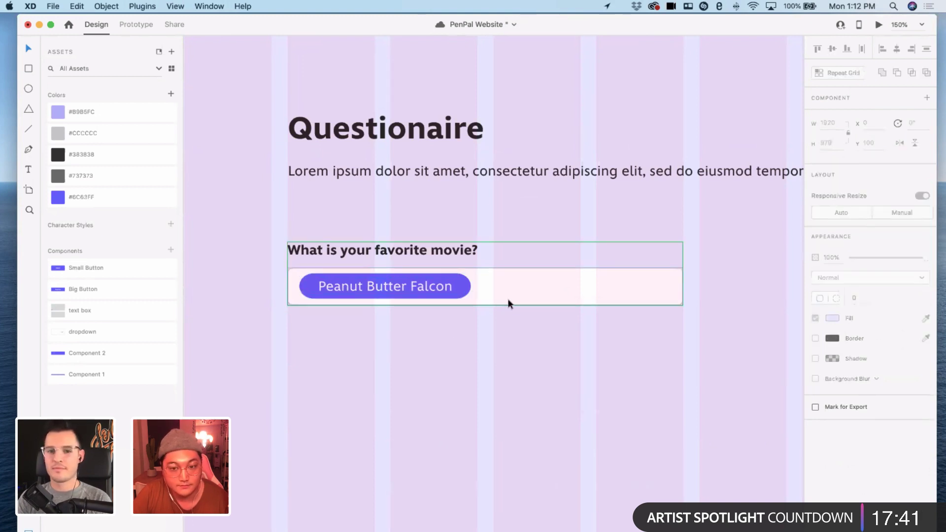
- Increase the movie answer box's height to 58 and lower the pill with its text to Y 443
{"action": "double_click", "coordinate": [484, 304]}
{"action": "left_click_drag", "start_coordinate": [484, 312], "coordinate": [483, 317]}
{"action": "left_click", "coordinate": [398, 281]}
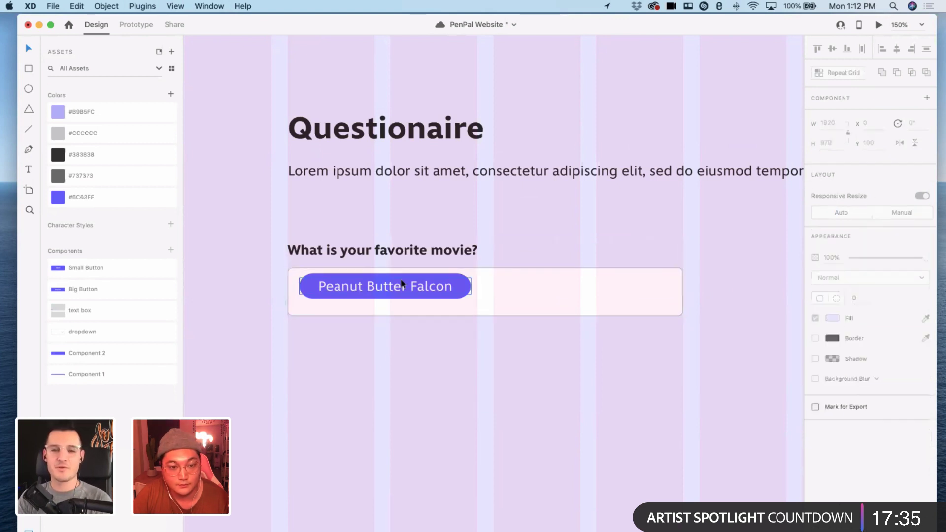
{"action": "double_click", "coordinate": [401, 281]}
{"action": "left_click_drag", "start_coordinate": [402, 290], "coordinate": [401, 297]}
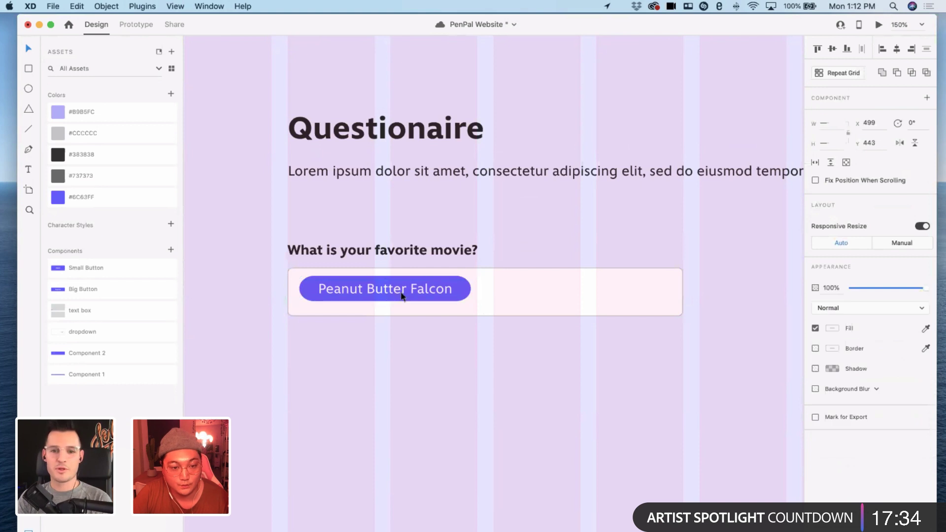
- Preview the Questionaire page to check the taller answer box and repositioned pill, and return to the design
{"action": "left_click", "coordinate": [437, 352]}
{"action": "key", "text": "super+minus"}
{"action": "key", "text": "super+minus"}
{"action": "key", "text": "super+minus"}
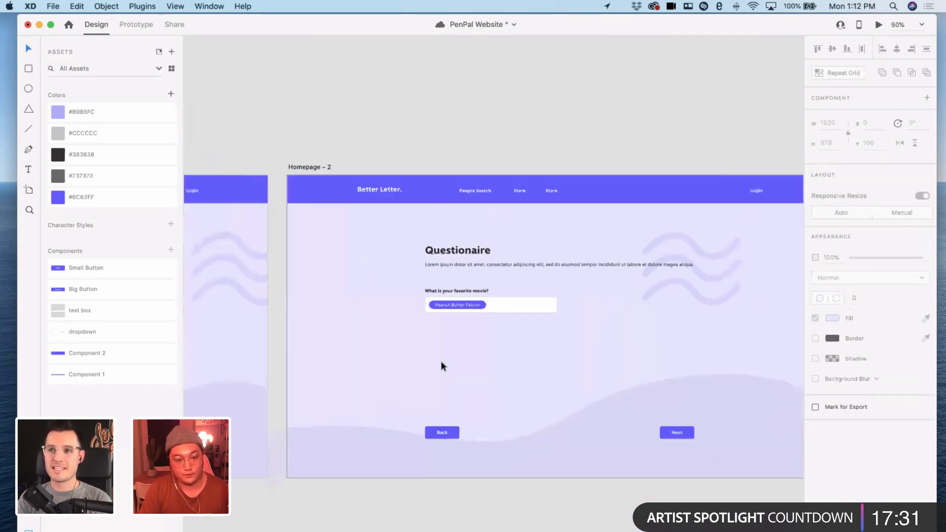
{"action": "scroll", "coordinate": [442, 362], "scroll_direction": "left", "scroll_amount": 10}
{"action": "scroll", "coordinate": [441, 366], "scroll_direction": "left", "scroll_amount": 2}
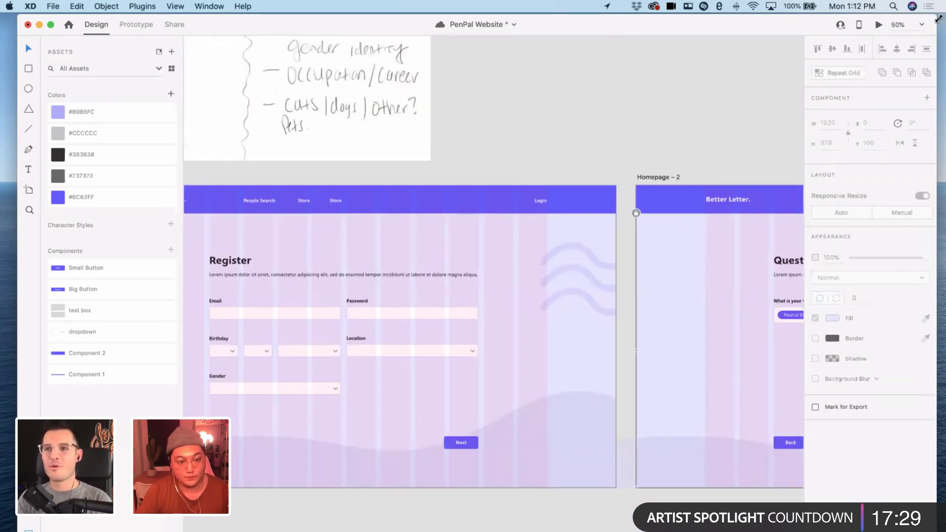
{"action": "left_click", "coordinate": [879, 26]}
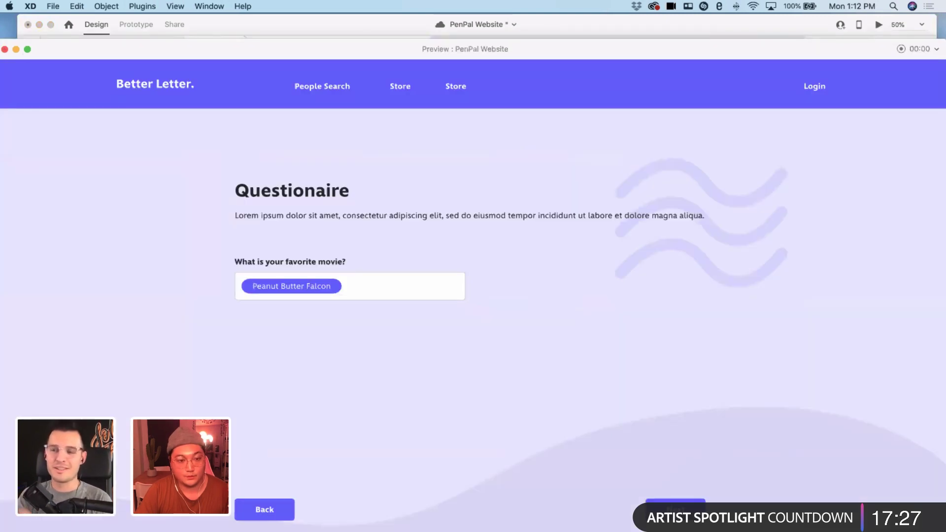
{"action": "key", "text": "super+w"}
{"action": "scroll", "coordinate": [585, 356], "scroll_direction": "right", "scroll_amount": 6}
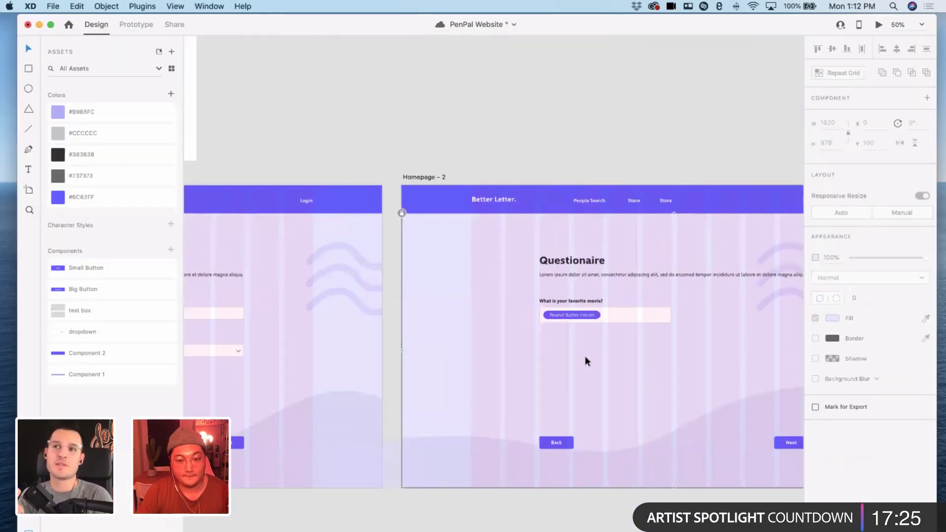
- Narrow the pill and its "Peanut Butter Falcon" text frame further so less padding surrounds the title
{"action": "scroll", "coordinate": [584, 356], "scroll_direction": "up", "scroll_amount": 5}
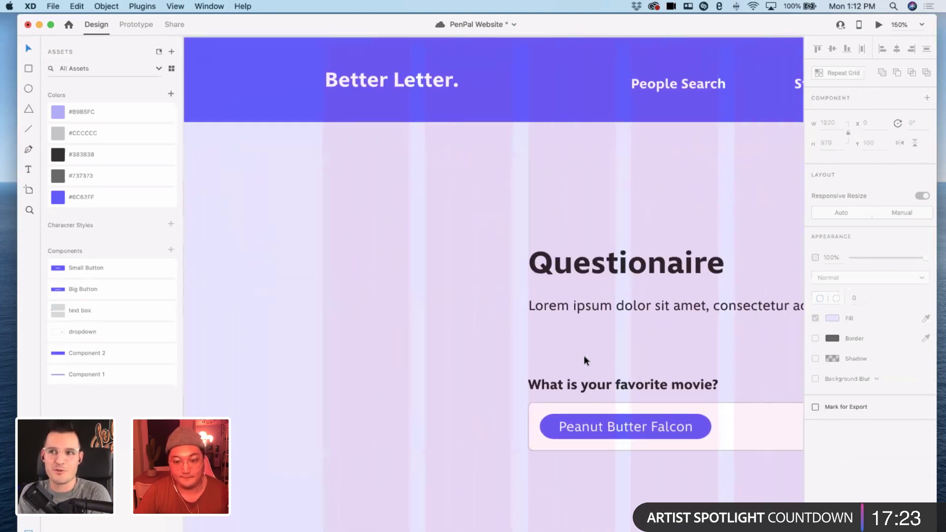
{"action": "left_click", "coordinate": [655, 374]}
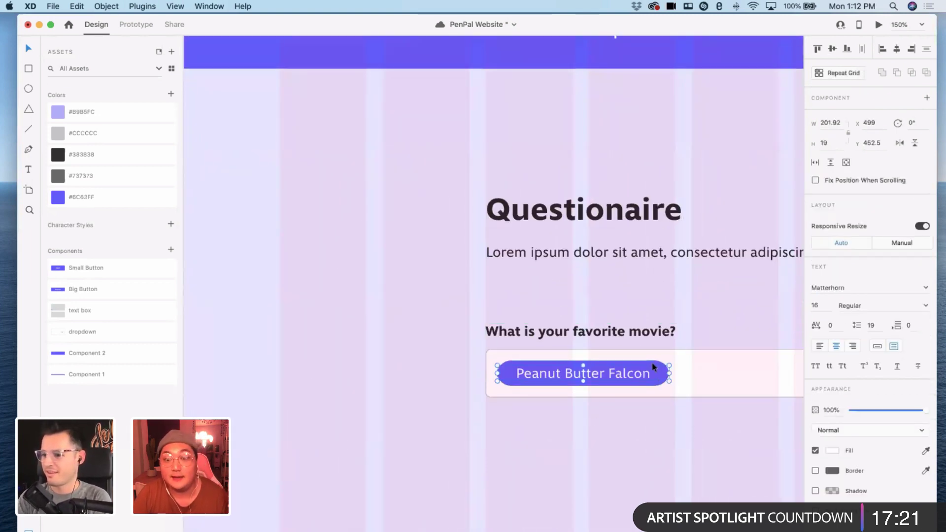
{"action": "left_click", "coordinate": [661, 386]}
{"action": "left_click", "coordinate": [615, 376]}
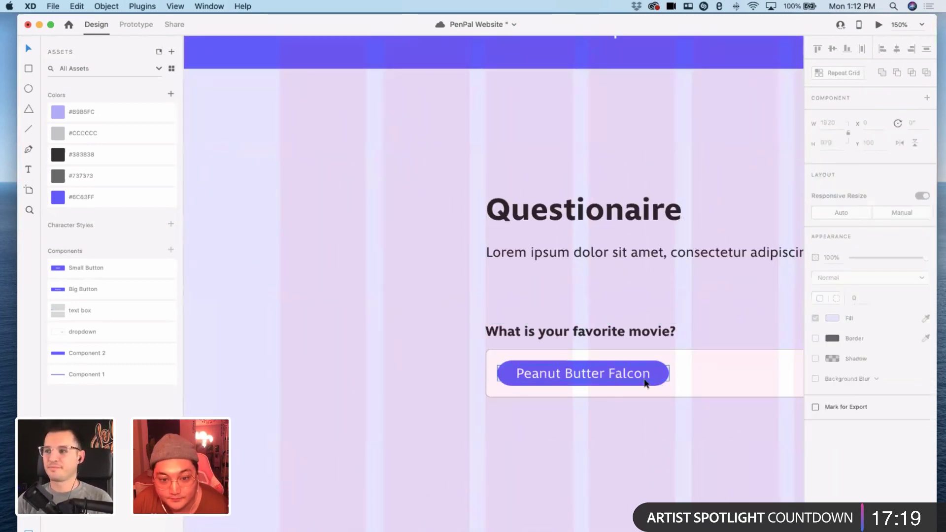
{"action": "double_click", "coordinate": [585, 373]}
{"action": "left_click_drag", "start_coordinate": [669, 376], "coordinate": [670, 376]}
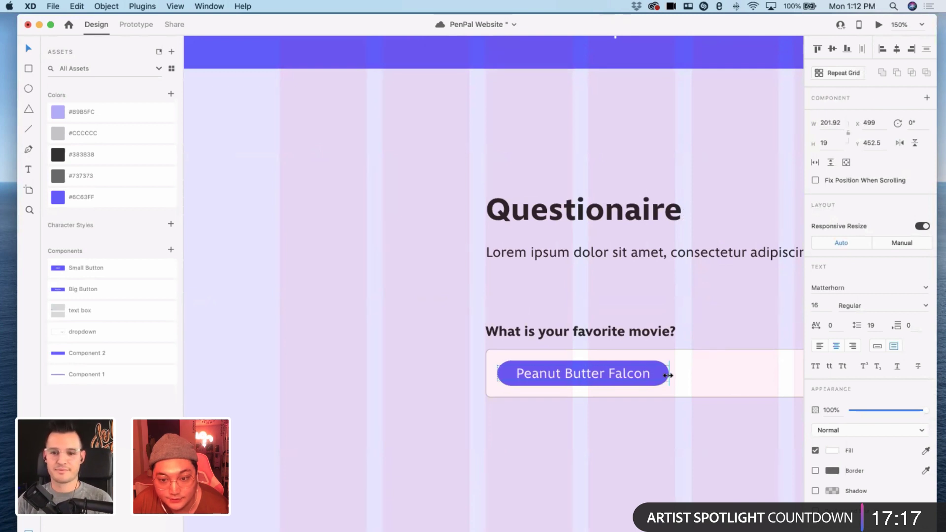
{"action": "key", "text": "super+equal"}
{"action": "key", "text": "super+equal"}
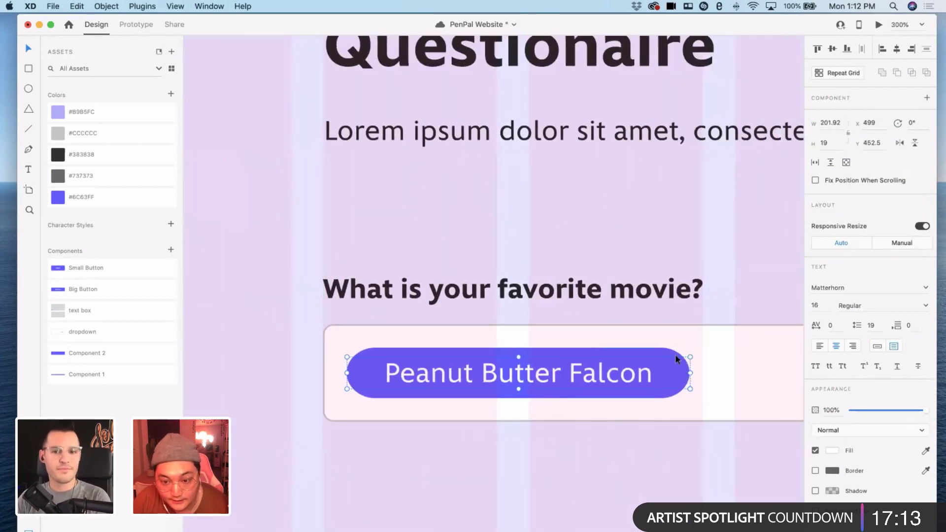
{"action": "left_click", "coordinate": [689, 372]}
{"action": "left_click_drag", "start_coordinate": [657, 372], "coordinate": [657, 373]}
{"action": "left_click", "coordinate": [660, 427]}
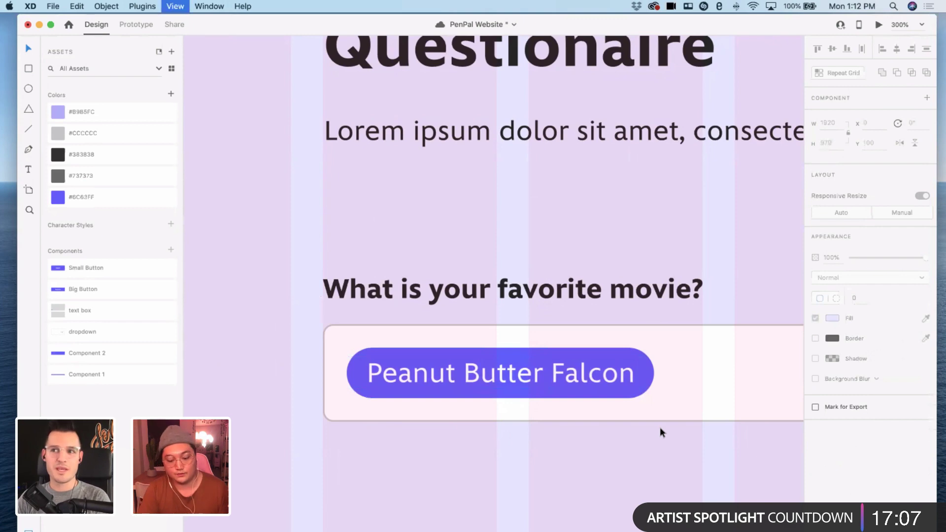
- Inspect the sizes of the Email, Birthday, Location and Gender fields on the Register page
{"action": "key", "text": "super+minus"}
{"action": "key", "text": "super+minus"}
{"action": "scroll", "coordinate": [294, 246], "scroll_direction": "left", "scroll_amount": 6}
{"action": "scroll", "coordinate": [293, 244], "scroll_direction": "left", "scroll_amount": 5}
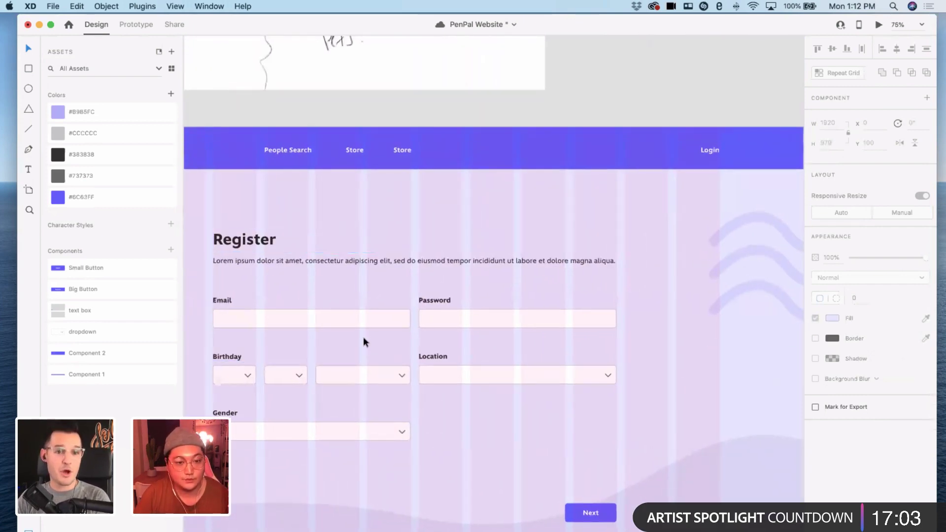
{"action": "left_click", "coordinate": [368, 321]}
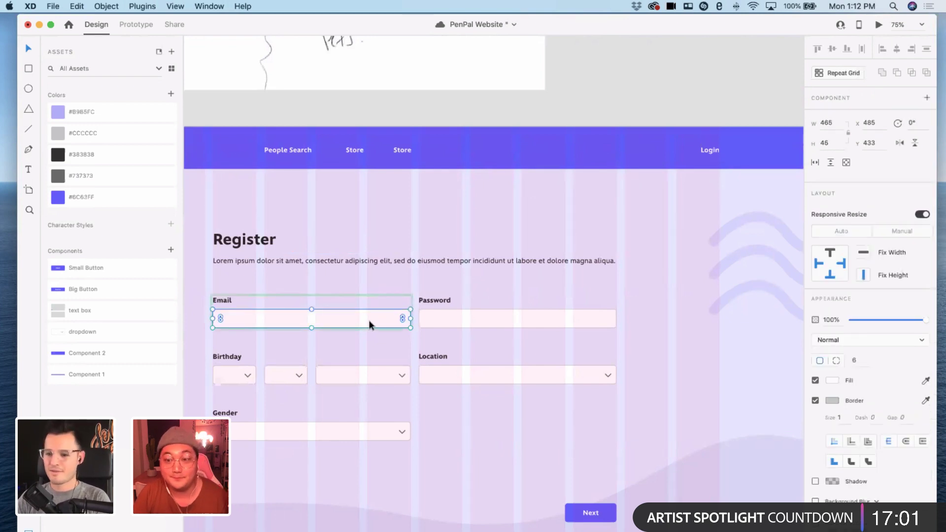
{"action": "scroll", "coordinate": [345, 372], "scroll_direction": "left", "scroll_amount": 2}
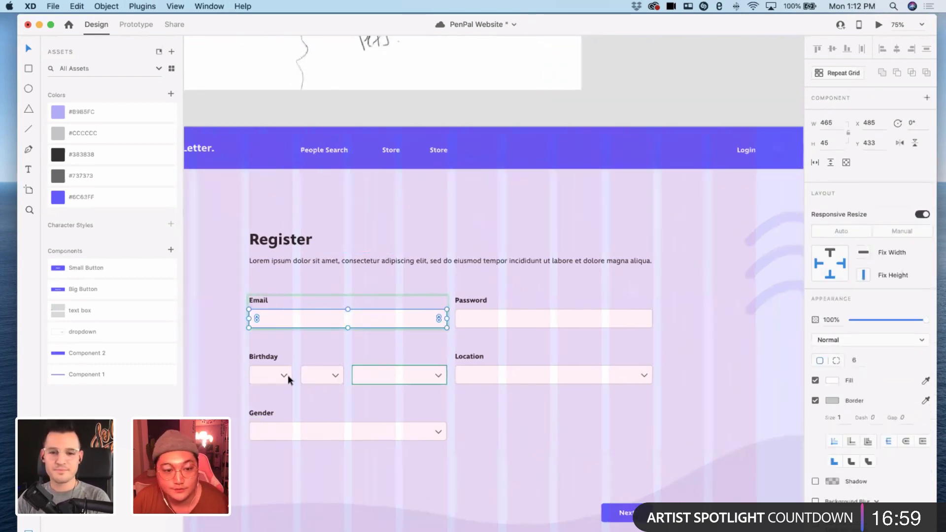
{"action": "left_click", "coordinate": [257, 374]}
{"action": "left_click", "coordinate": [312, 379]}
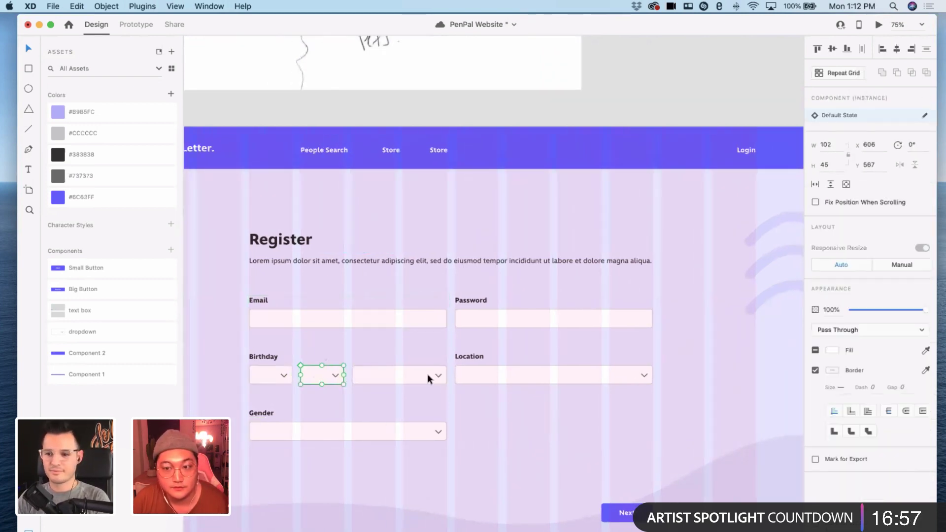
{"action": "left_click", "coordinate": [522, 379]}
{"action": "left_click", "coordinate": [320, 431]}
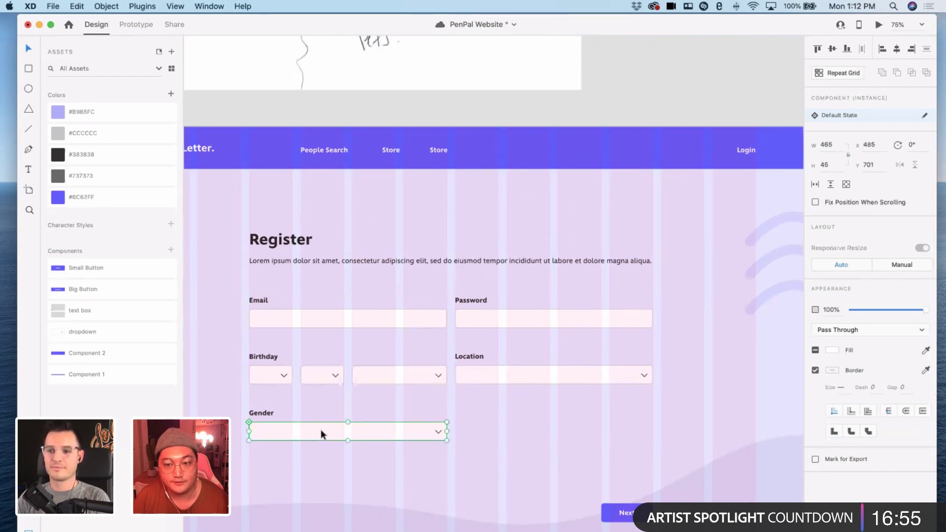
- Inspect the size of the movie answer component and its box on the Questionaire page
{"action": "scroll", "coordinate": [409, 315], "scroll_direction": "right", "scroll_amount": 1}
{"action": "left_click", "coordinate": [532, 323]}
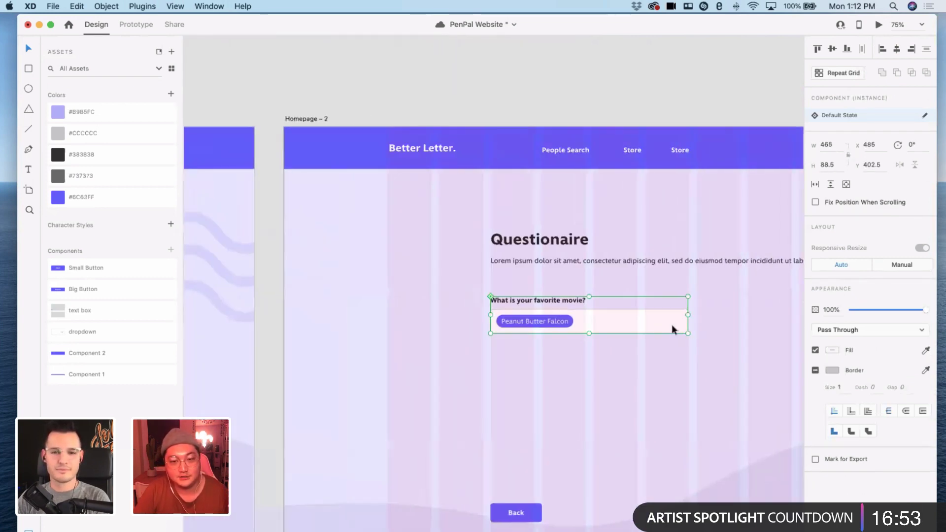
{"action": "scroll", "coordinate": [670, 325], "scroll_direction": "left", "scroll_amount": 10}
{"action": "scroll", "coordinate": [668, 327], "scroll_direction": "right", "scroll_amount": 10}
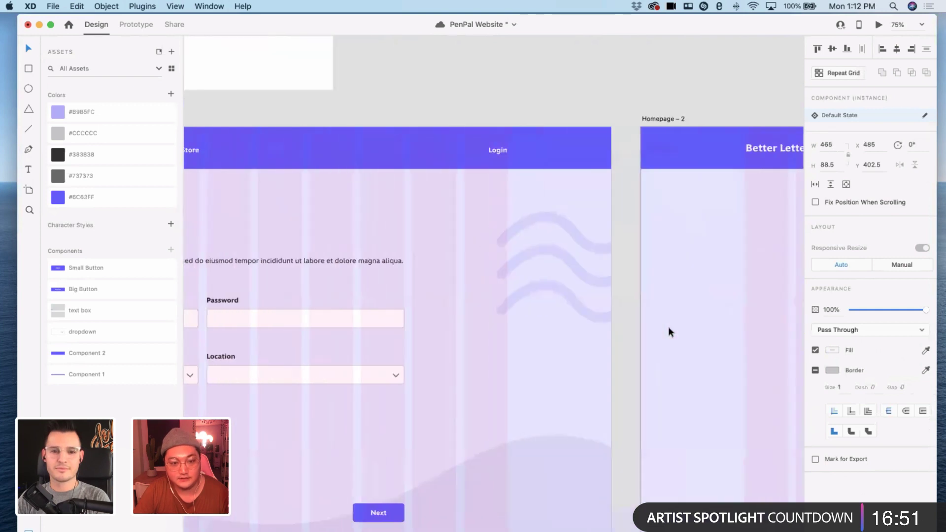
{"action": "scroll", "coordinate": [742, 323], "scroll_direction": "left", "scroll_amount": 15}
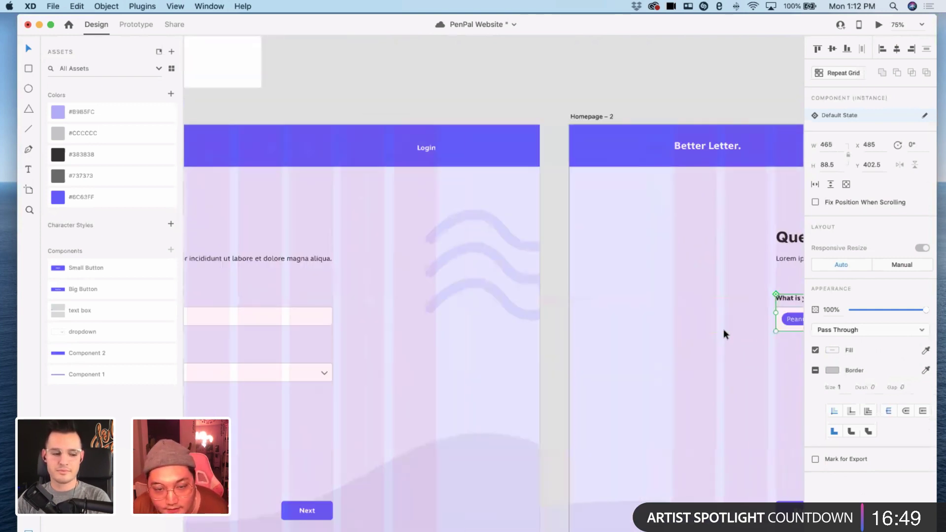
{"action": "scroll", "coordinate": [563, 325], "scroll_direction": "right", "scroll_amount": 10}
{"action": "scroll", "coordinate": [641, 335], "scroll_direction": "right", "scroll_amount": 5}
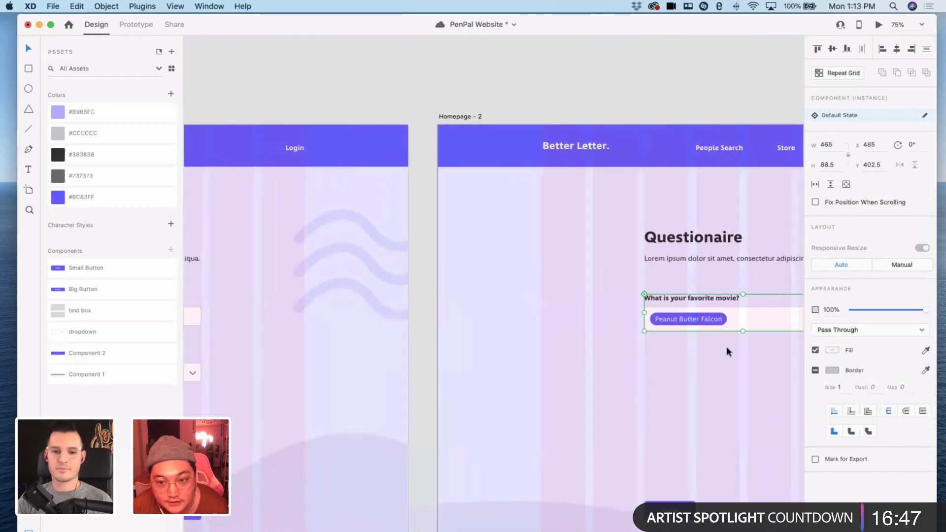
{"action": "double_click", "coordinate": [739, 323]}
{"action": "scroll", "coordinate": [699, 343], "scroll_direction": "left", "scroll_amount": 10}
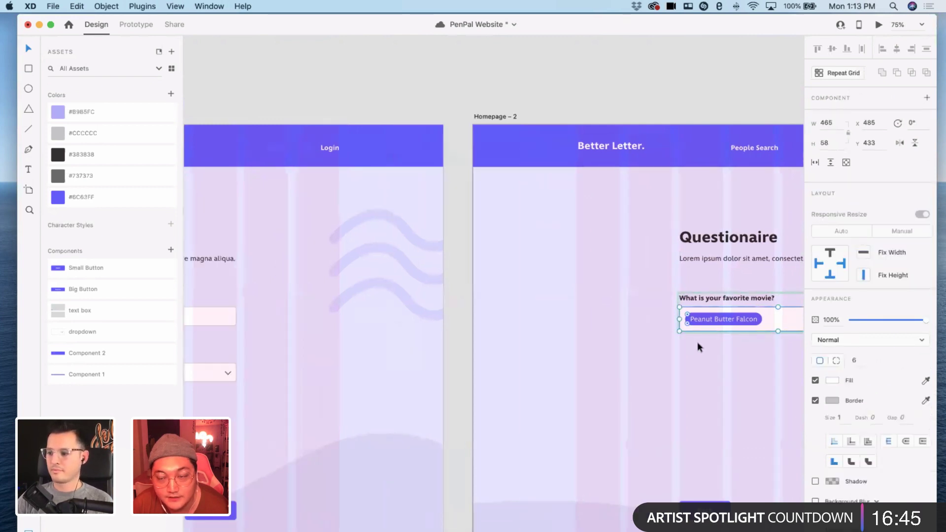
- Set the height of the Email input box on the Register page to 58
{"action": "key", "text": "super+1"}
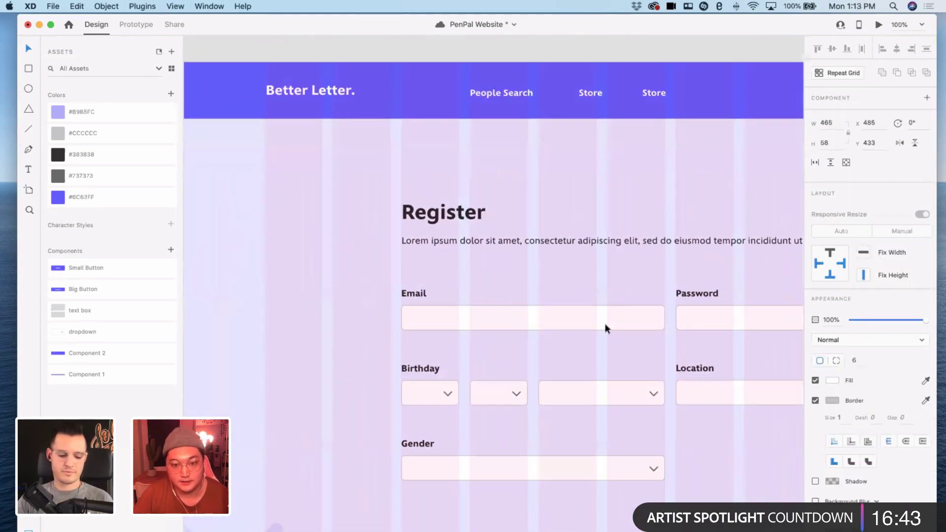
{"action": "left_click", "coordinate": [610, 323]}
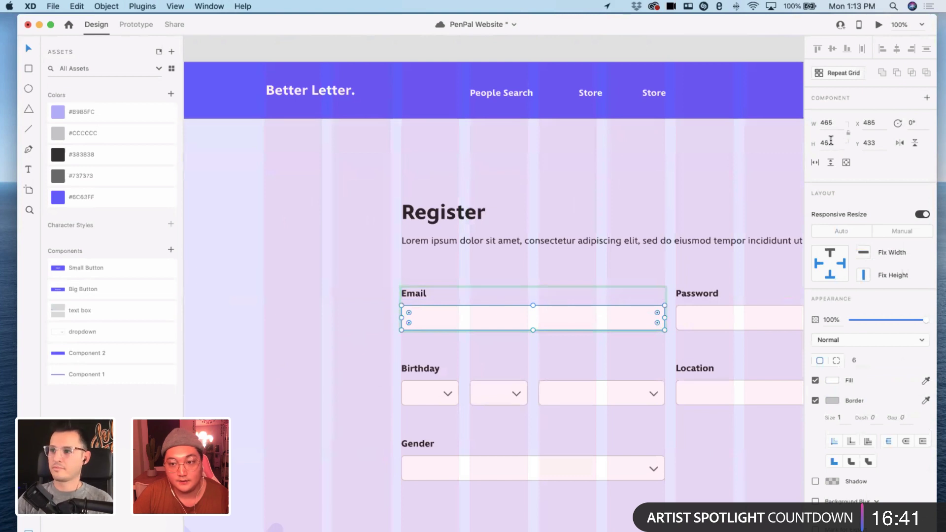
{"action": "type", "text": "58"}
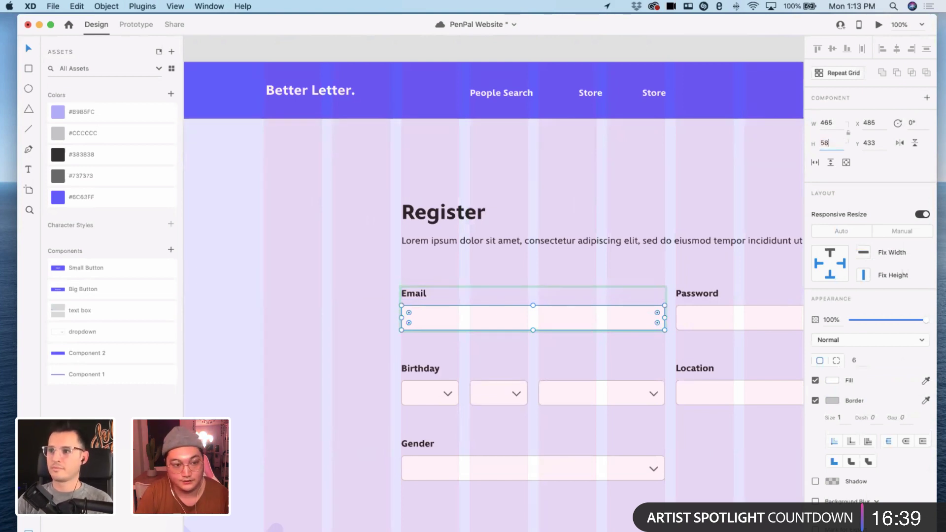
{"action": "key", "text": "Return"}
{"action": "scroll", "coordinate": [700, 318], "scroll_direction": "right", "scroll_amount": 5}
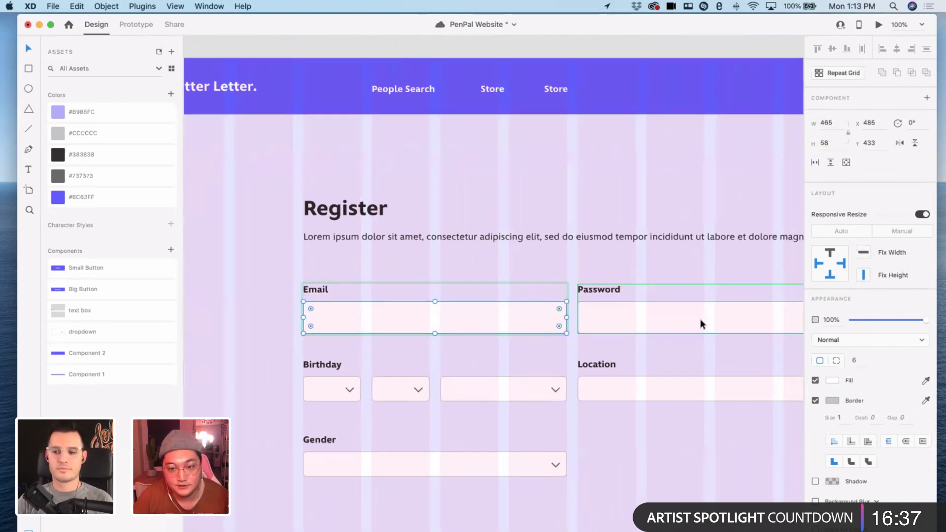
{"action": "scroll", "coordinate": [348, 362], "scroll_direction": "left", "scroll_amount": 1}
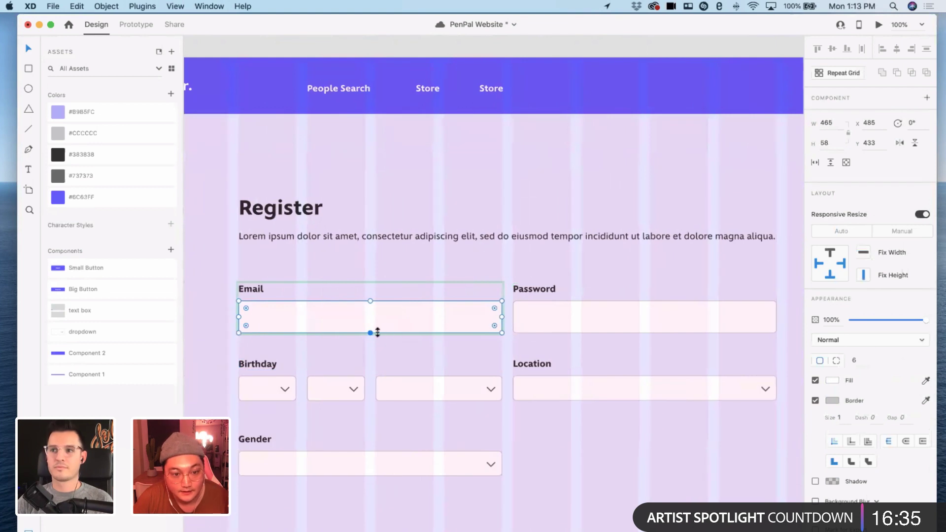
{"action": "left_click", "coordinate": [401, 348]}
- Set the first Birthday dropdown's height to 58 and centre its arrow vertically in the taller box
{"action": "scroll", "coordinate": [402, 348], "scroll_direction": "down", "scroll_amount": 2}
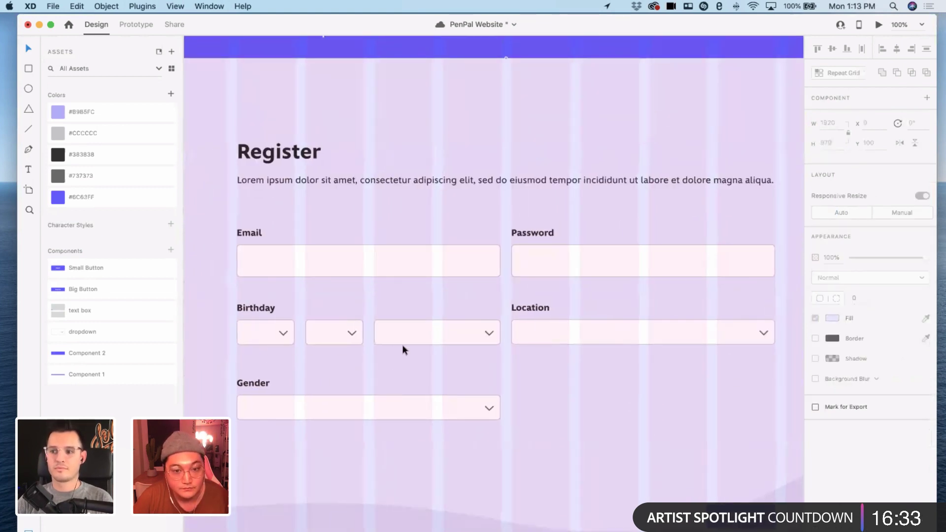
{"action": "left_click", "coordinate": [251, 337]}
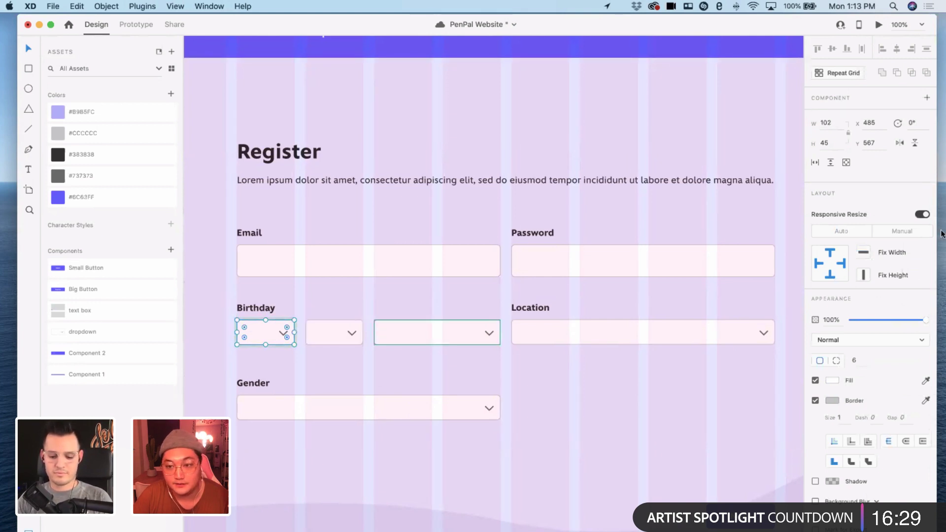
{"action": "type", "text": "58"}
{"action": "key", "text": "Return"}
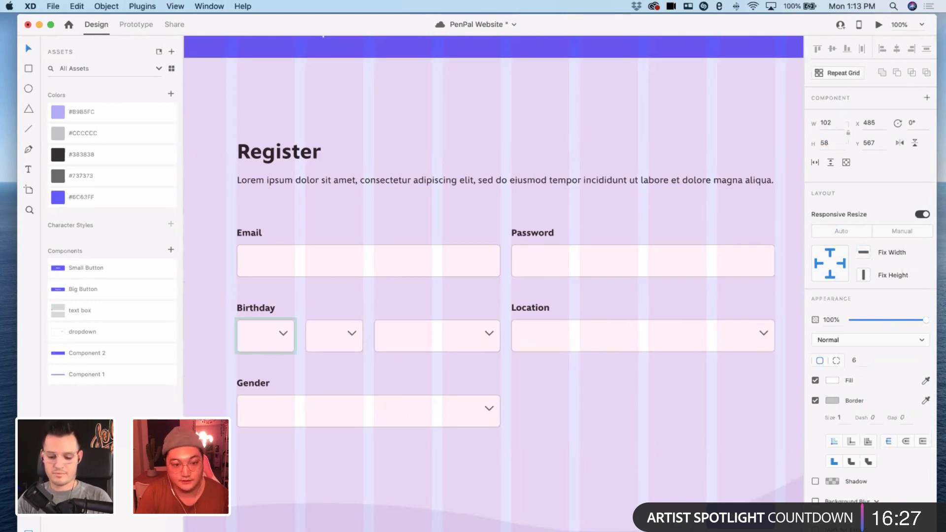
{"action": "left_click", "coordinate": [233, 323]}
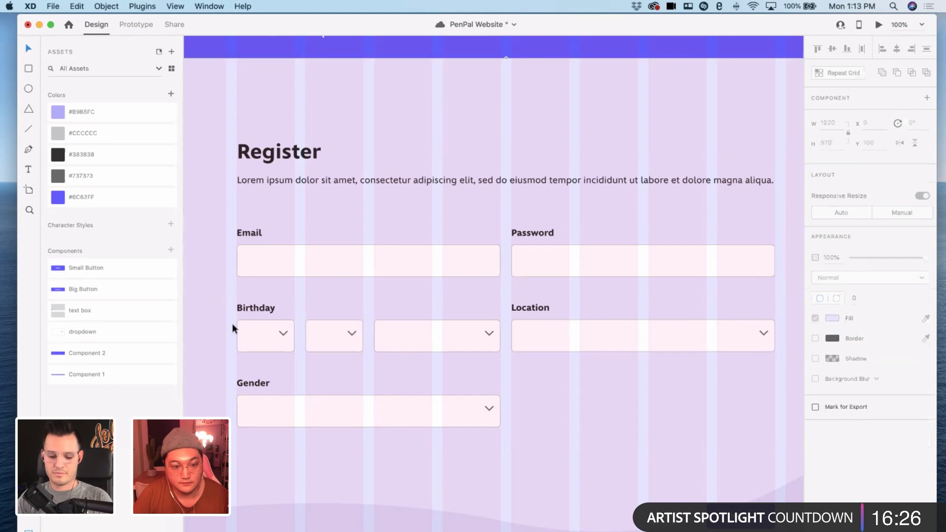
{"action": "double_click", "coordinate": [284, 333]}
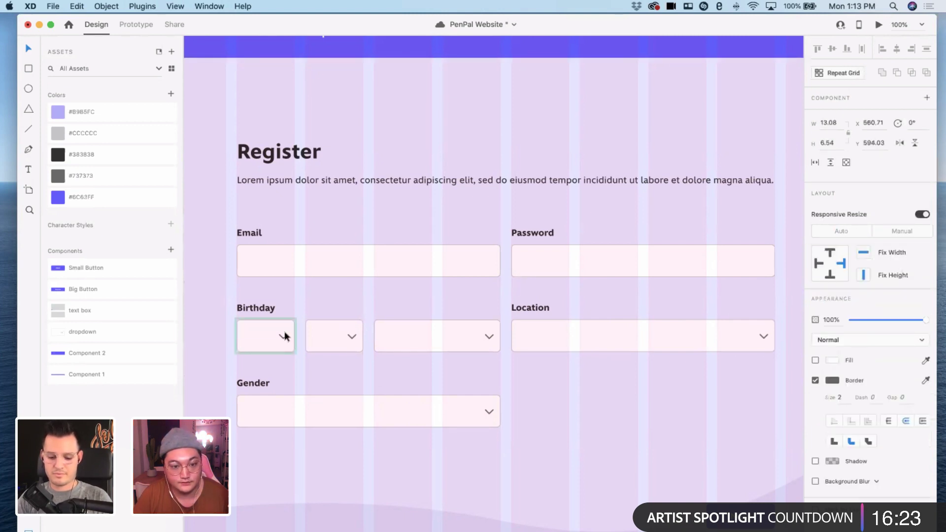
- Preview the Register page to check the taller fields and centred arrows, and return to the design
{"action": "left_click", "coordinate": [707, 411]}
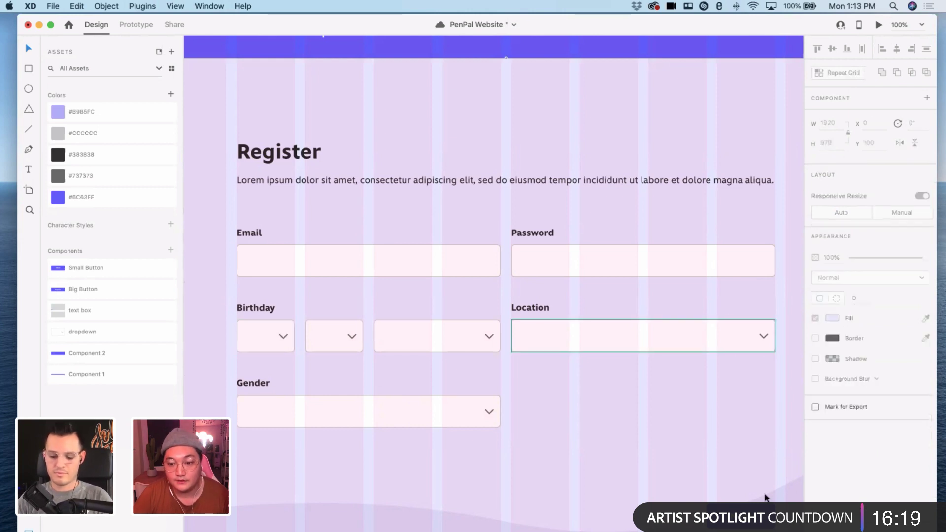
{"action": "left_click", "coordinate": [878, 25]}
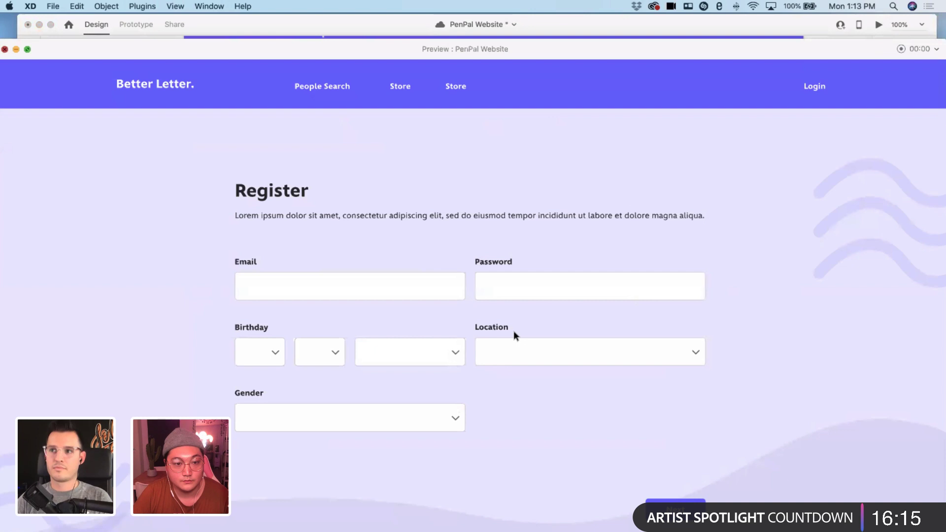
{"action": "key", "text": "super+w"}
- Select the movie answer box on the Questionaire page and examine the pill's spacing inside it up close
{"action": "scroll", "coordinate": [516, 331], "scroll_direction": "down", "scroll_amount": 10}
{"action": "scroll", "coordinate": [509, 330], "scroll_direction": "right", "scroll_amount": 5}
{"action": "scroll", "coordinate": [473, 296], "scroll_direction": "left", "scroll_amount": 3}
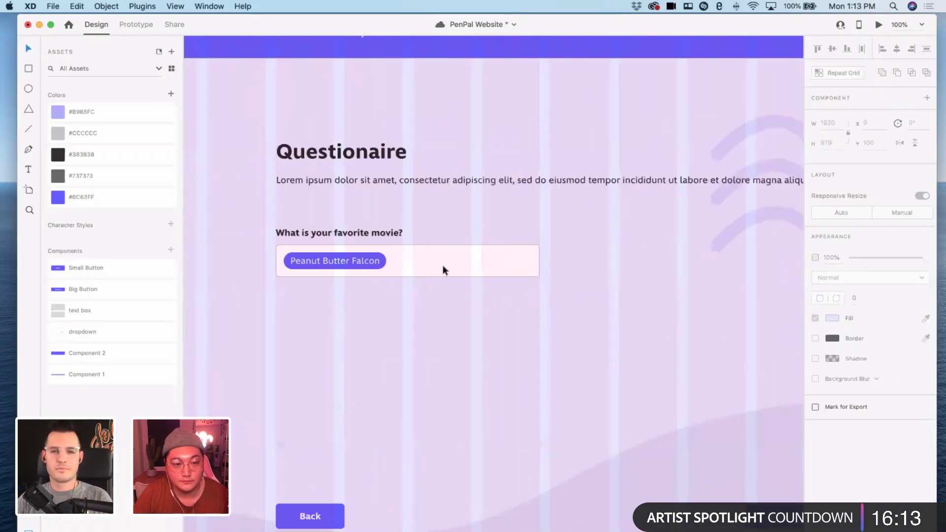
{"action": "left_click", "coordinate": [443, 270]}
{"action": "left_click", "coordinate": [444, 270]}
{"action": "key", "text": "super+equal"}
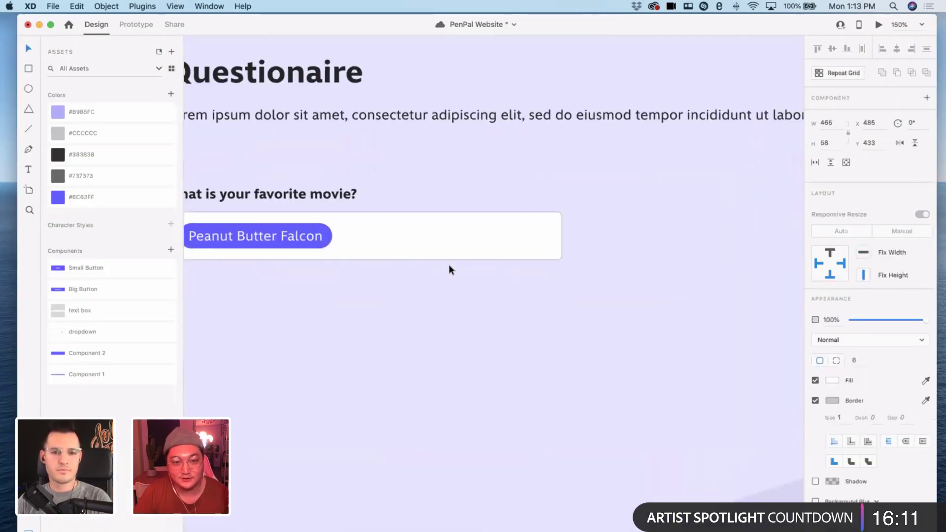
{"action": "key", "text": "super+shift+apostrophe"}
{"action": "scroll", "coordinate": [448, 266], "scroll_direction": "left", "scroll_amount": 3}
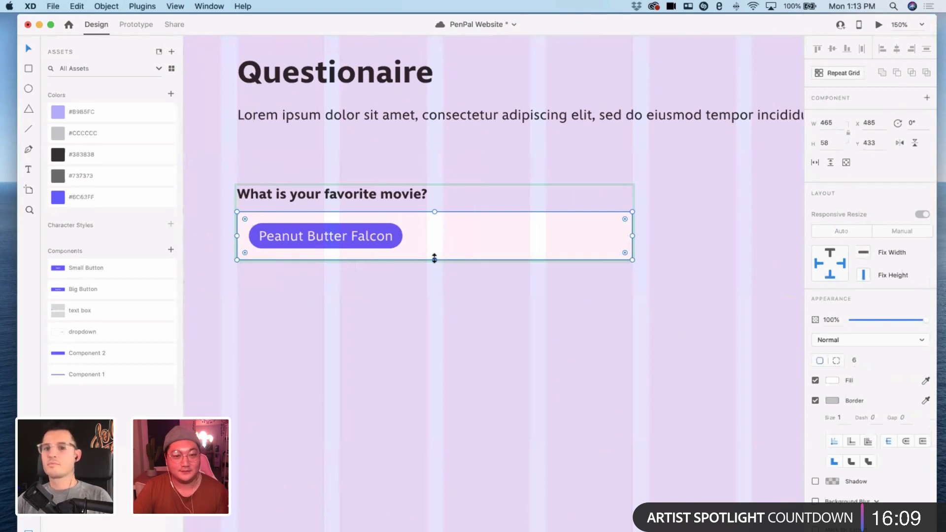
- Set the height of the answer box under "What is your favorite movie?" to 50
{"action": "left_click_drag", "start_coordinate": [434, 258], "coordinate": [434, 254]}
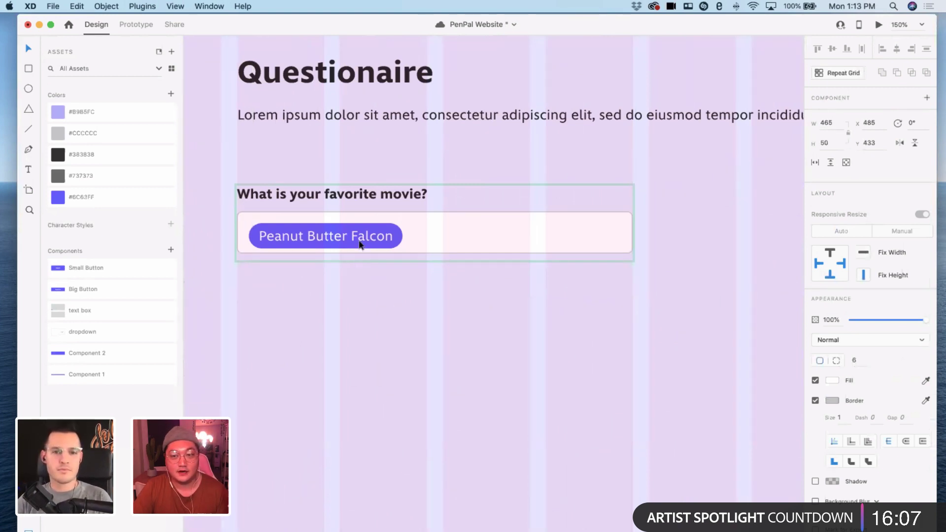
{"action": "left_click_drag", "start_coordinate": [361, 245], "coordinate": [361, 246]}
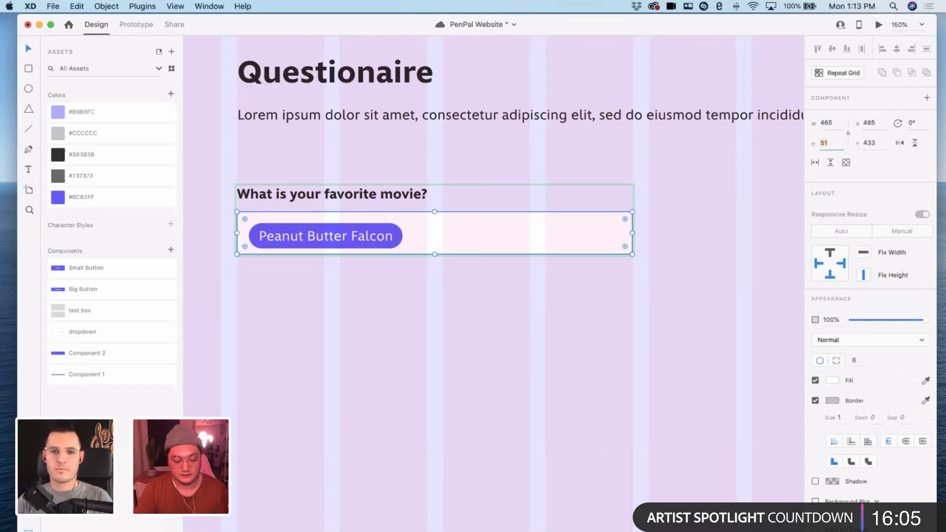
{"action": "type", "text": "50"}
- Move the Peanut Butter Falcon label and its pill up 4 px to Y 443, and preview the page
{"action": "double_click", "coordinate": [331, 229]}
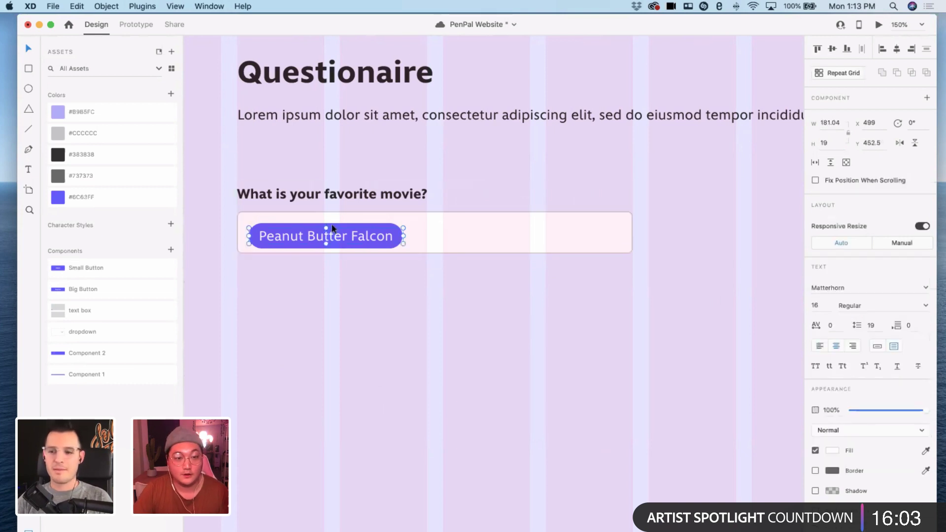
{"action": "left_click", "coordinate": [335, 224], "text": "shift"}
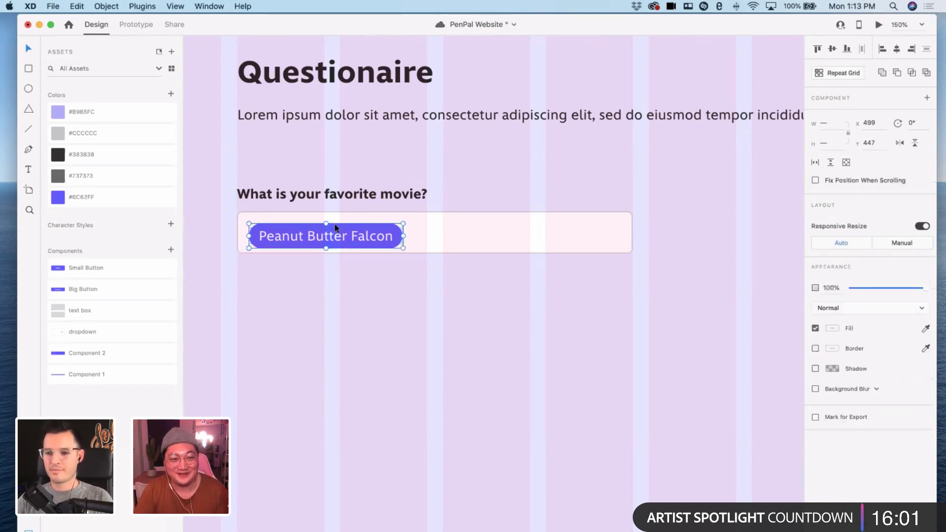
{"action": "key", "text": "Up"}
{"action": "key", "text": "Up"}
{"action": "key", "text": "Up"}
{"action": "key", "text": "Up"}
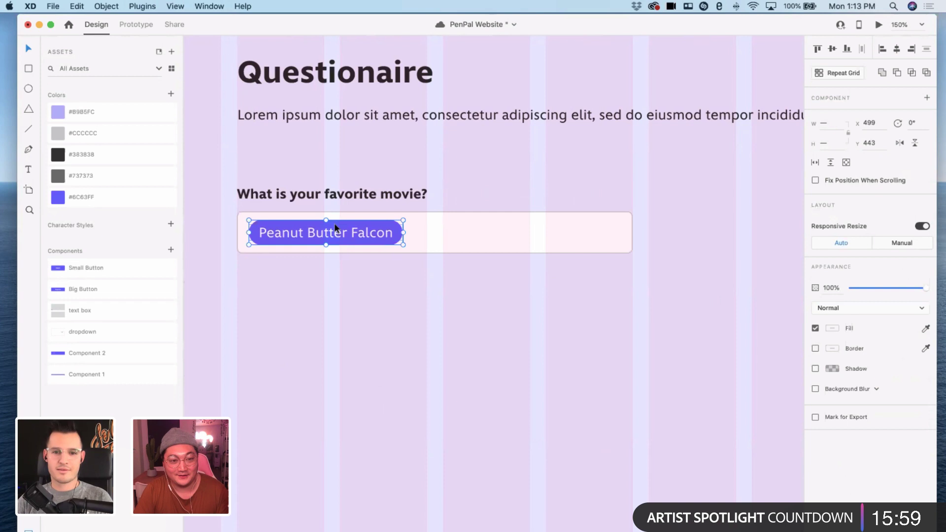
{"action": "left_click", "coordinate": [878, 25]}
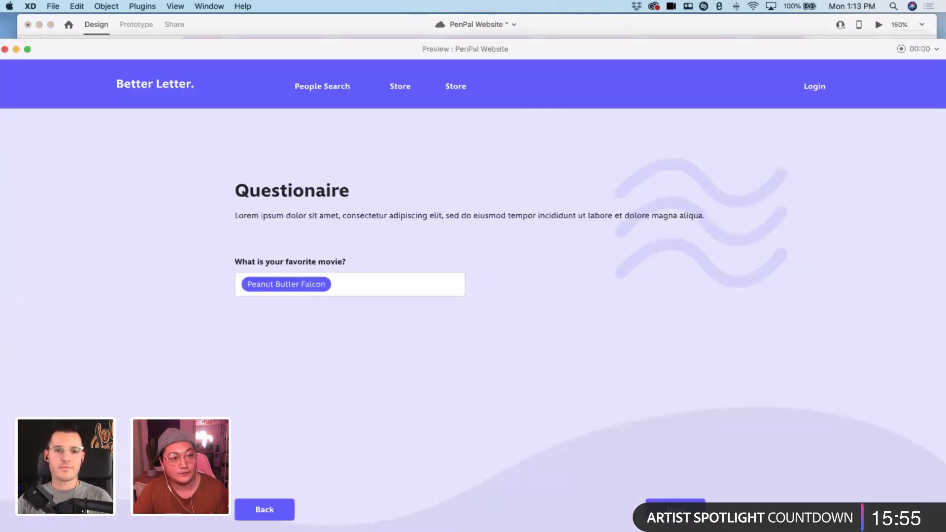
{"action": "left_click", "coordinate": [4, 50]}
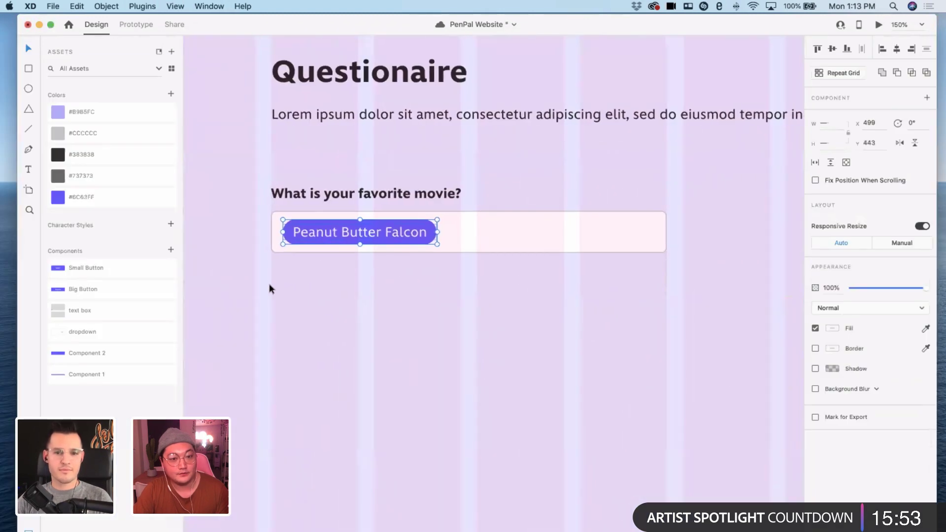
- Set the height of the Email text box on the Register page to 50
{"action": "left_click", "coordinate": [291, 252]}
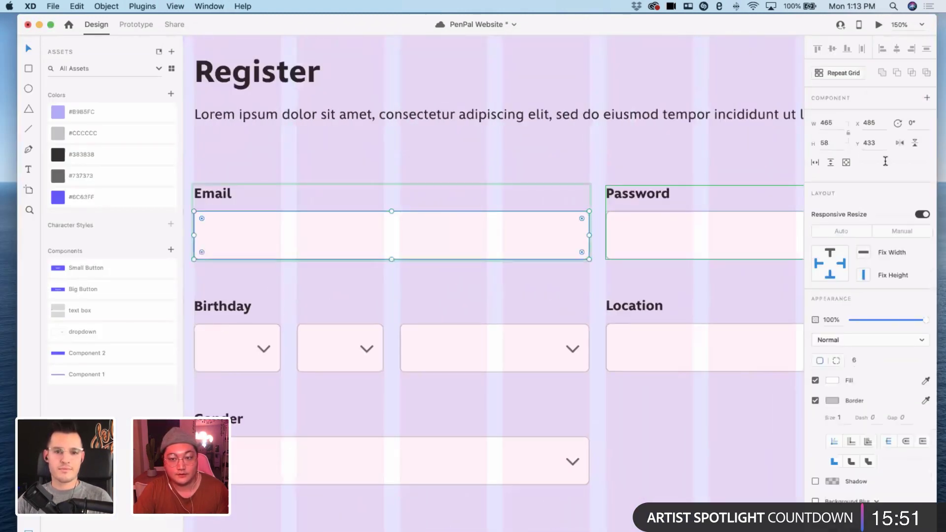
{"action": "left_click", "coordinate": [836, 142]}
{"action": "type", "text": "50"}
{"action": "key", "text": "Return"}
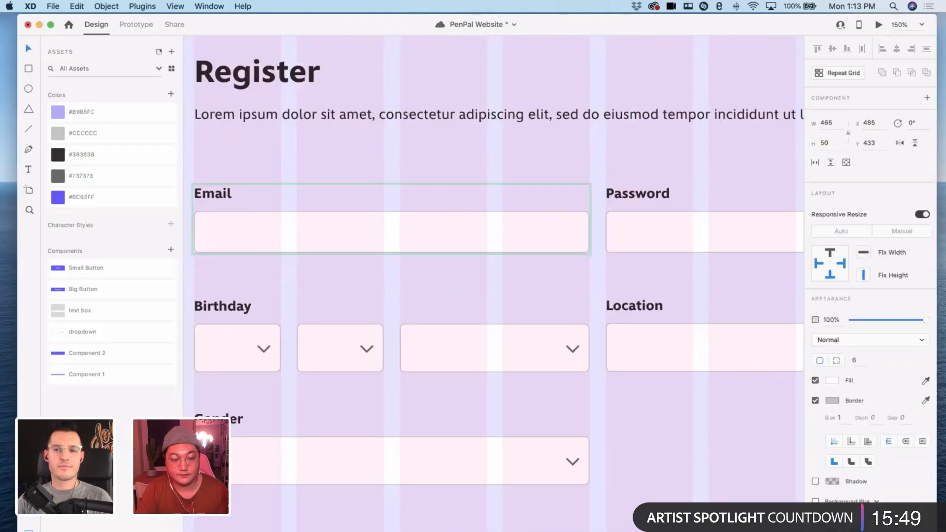
- Set the height of the first Birthday dropdown's main component and of the widest Birthday dropdown to 50
{"action": "left_click", "coordinate": [255, 328]}
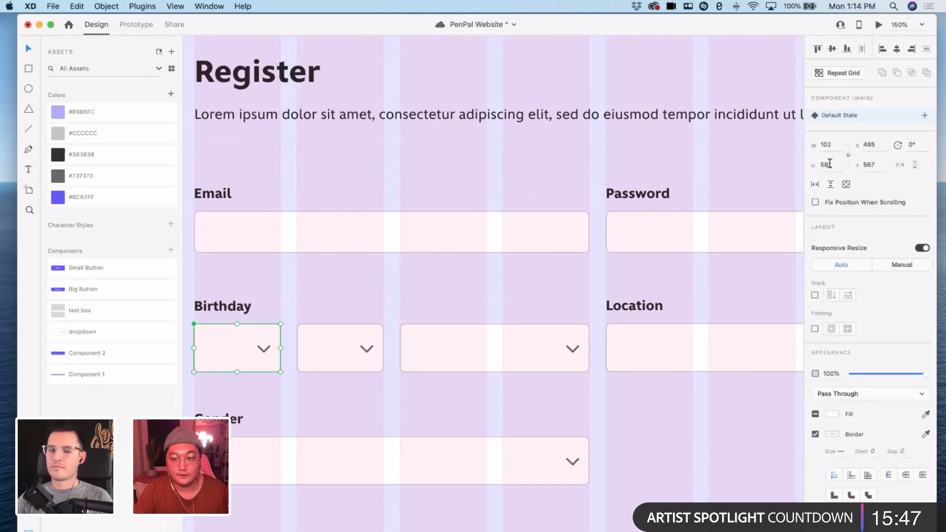
{"action": "type", "text": "50"}
{"action": "key", "text": "Return"}
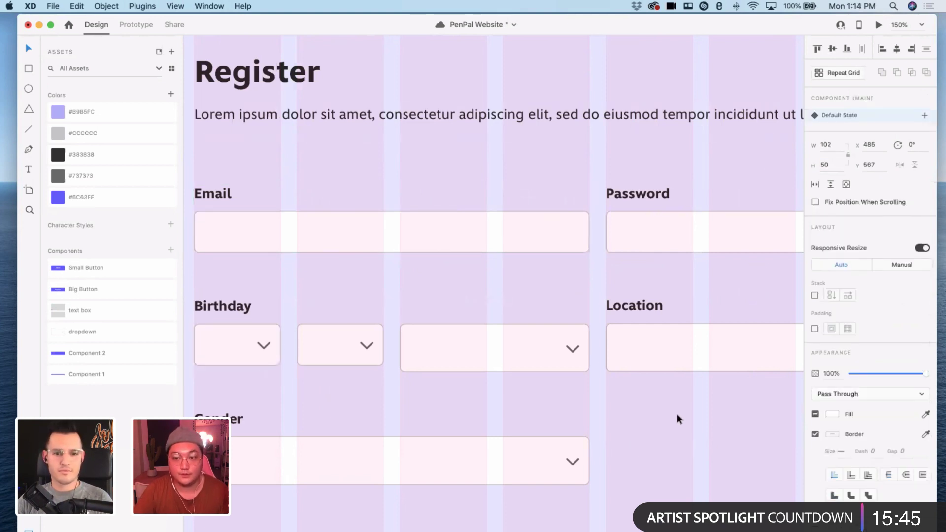
{"action": "left_click", "coordinate": [479, 357]}
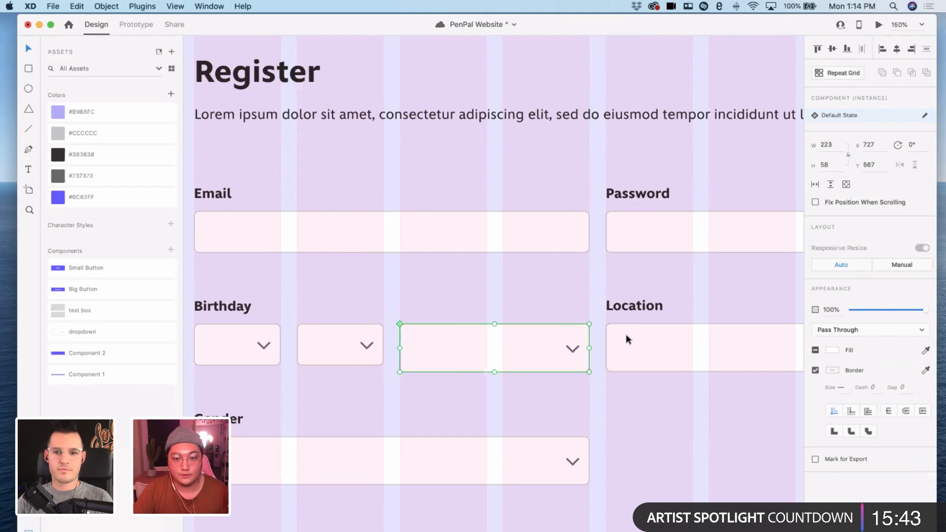
{"action": "left_click", "coordinate": [809, 163]}
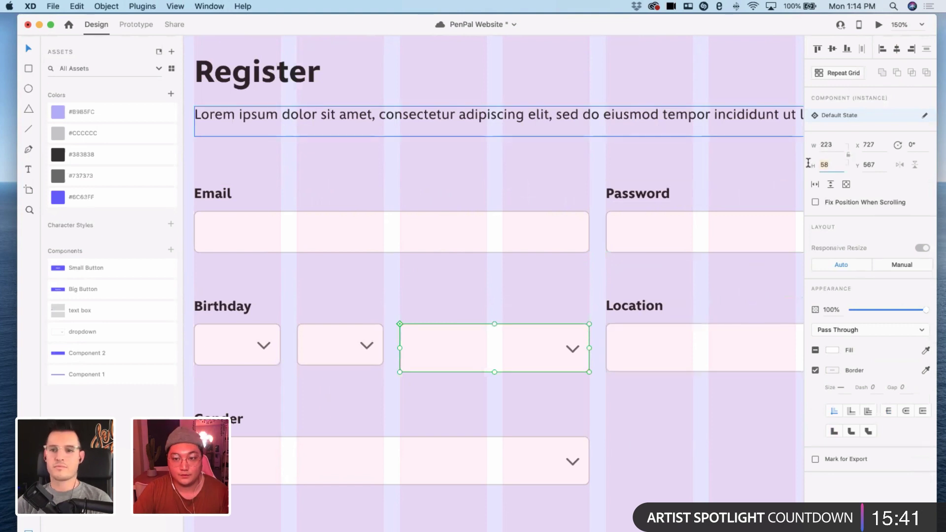
{"action": "key", "text": "Return"}
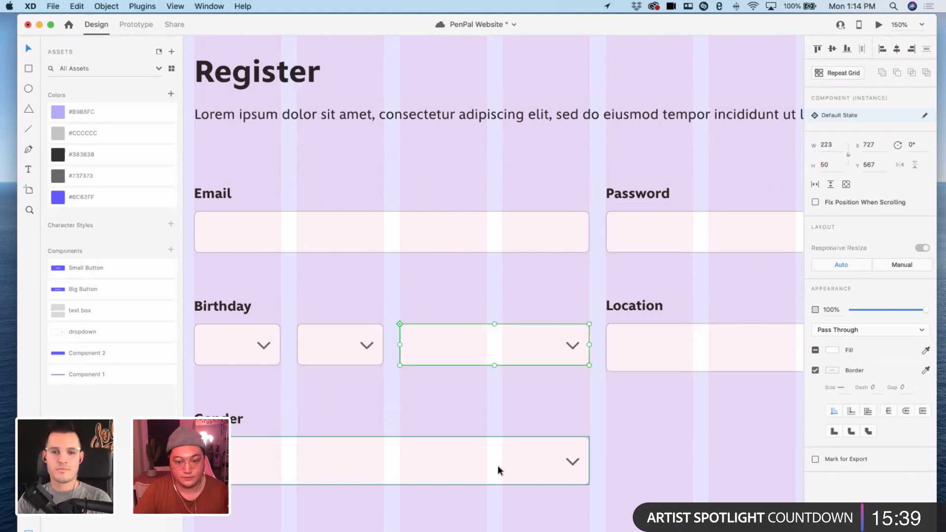
- Set the height of the box inside the Gender dropdown to 50
{"action": "left_click", "coordinate": [498, 465]}
{"action": "double_click", "coordinate": [497, 465]}
{"action": "left_click", "coordinate": [826, 143]}
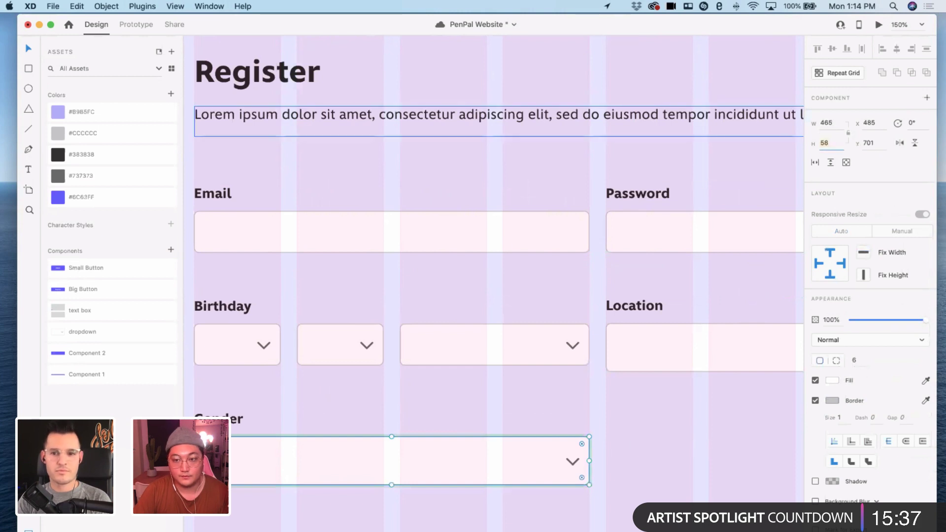
{"action": "type", "text": "50"}
{"action": "key", "text": "Return"}
- Set the height of the box inside the Location dropdown to 50
{"action": "left_click", "coordinate": [671, 354]}
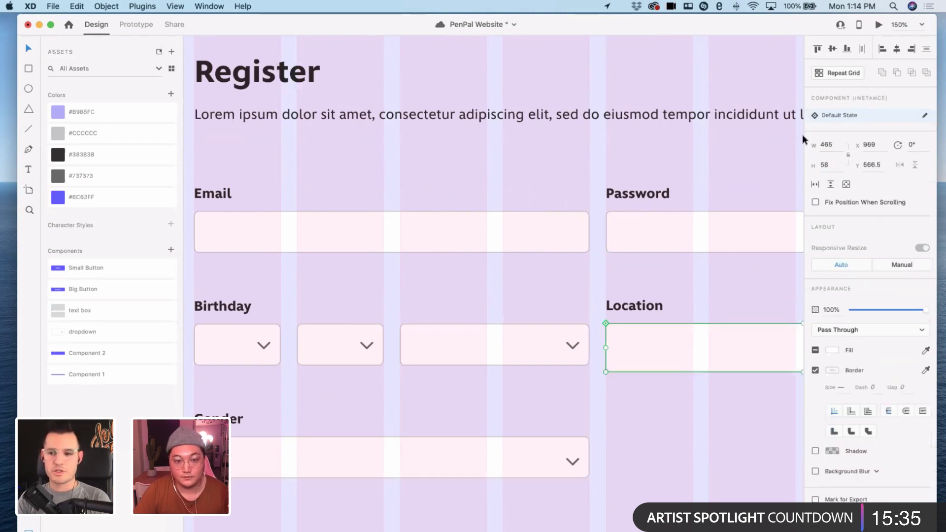
{"action": "double_click", "coordinate": [670, 353]}
{"action": "type", "text": "50"}
{"action": "key", "text": "Return"}
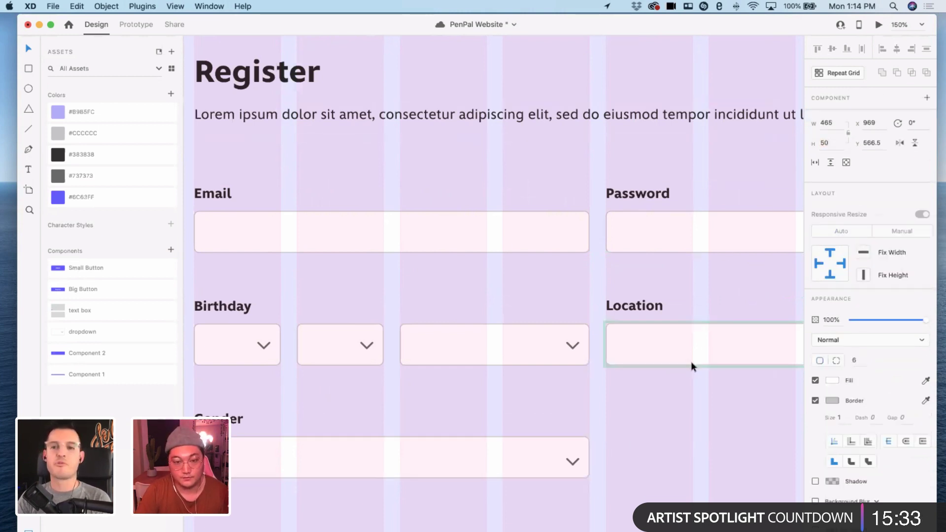
- Nudge the chevron inside the Location dropdown up by 2 px to Y 590.53
{"action": "left_click", "coordinate": [684, 434]}
{"action": "key", "text": "super+minus"}
{"action": "key", "text": "super+minus"}
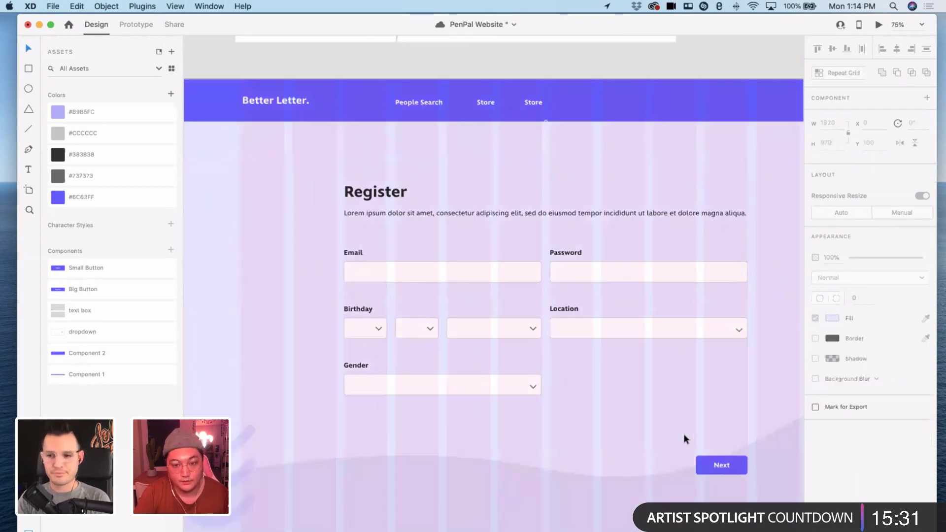
{"action": "left_click", "coordinate": [738, 331]}
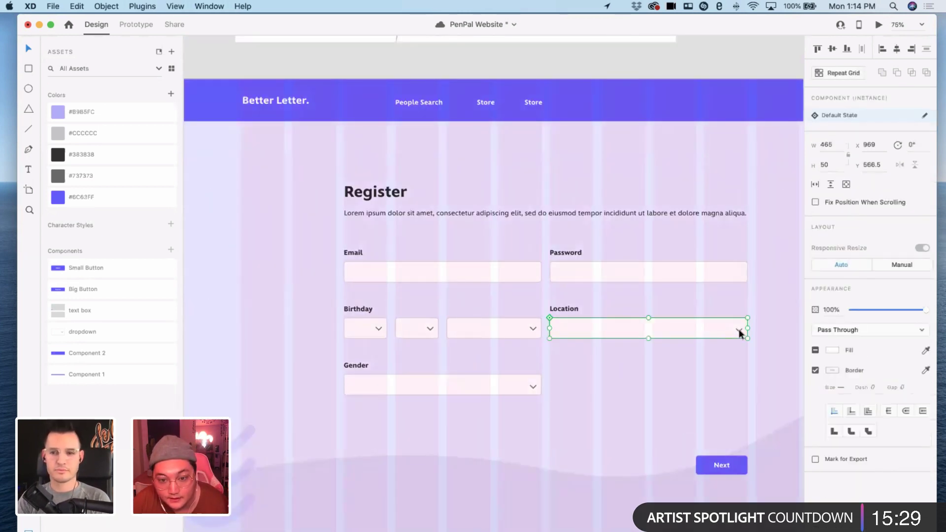
{"action": "double_click", "coordinate": [738, 329]}
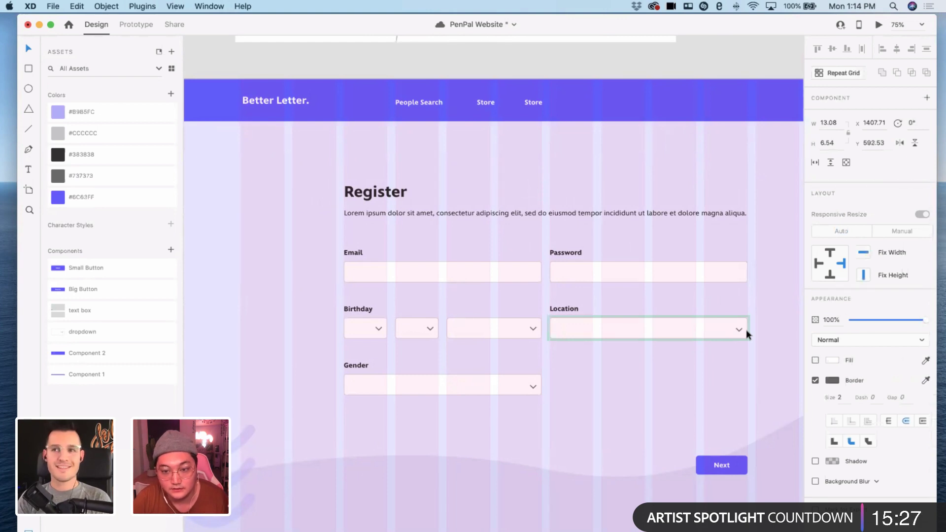
{"action": "key", "text": "Up"}
{"action": "key", "text": "Up"}
{"action": "key", "text": "Up"}
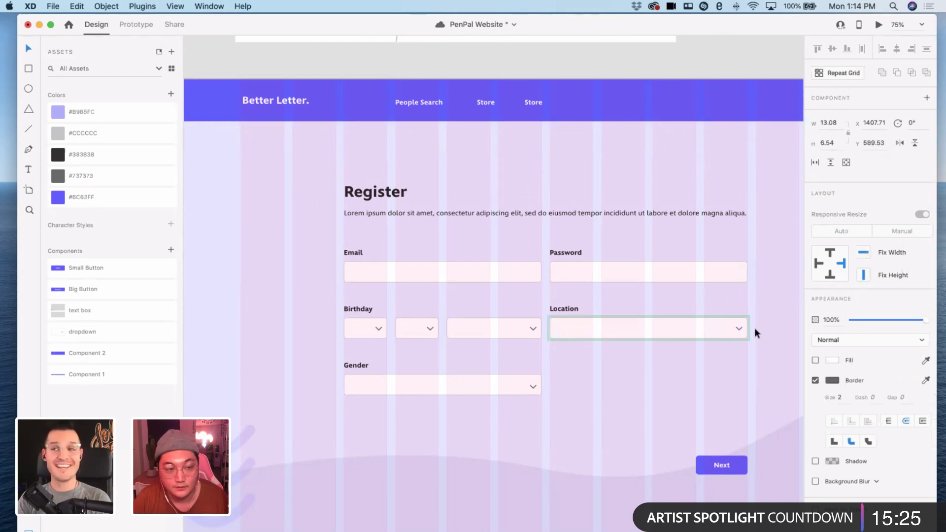
{"action": "key", "text": "Down"}
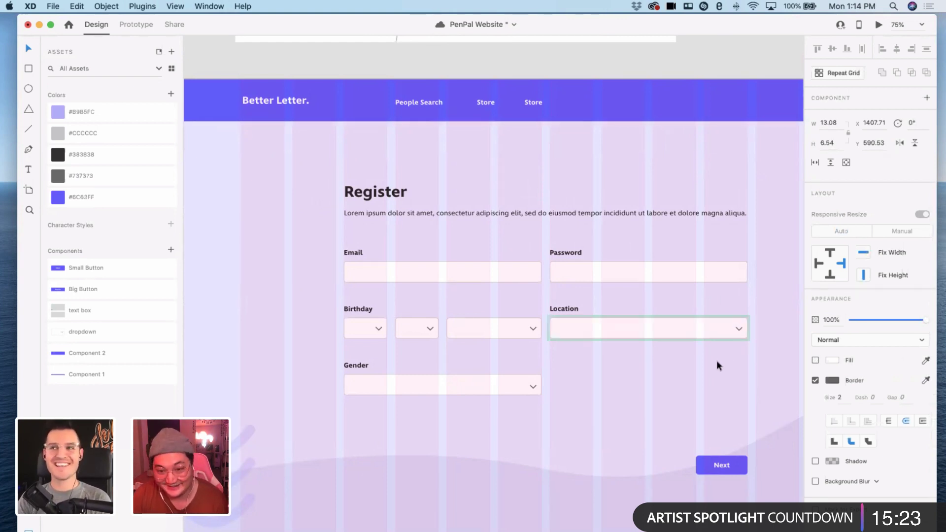
{"action": "left_click", "coordinate": [557, 382]}
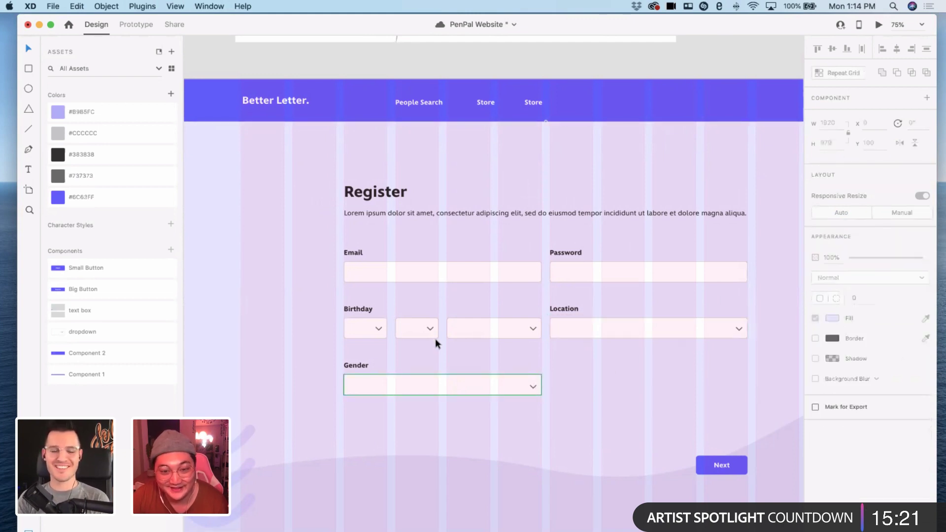
- Check the Gender dropdown's chevron and review the favorite movie question on the Questionaire page
{"action": "double_click", "coordinate": [532, 386]}
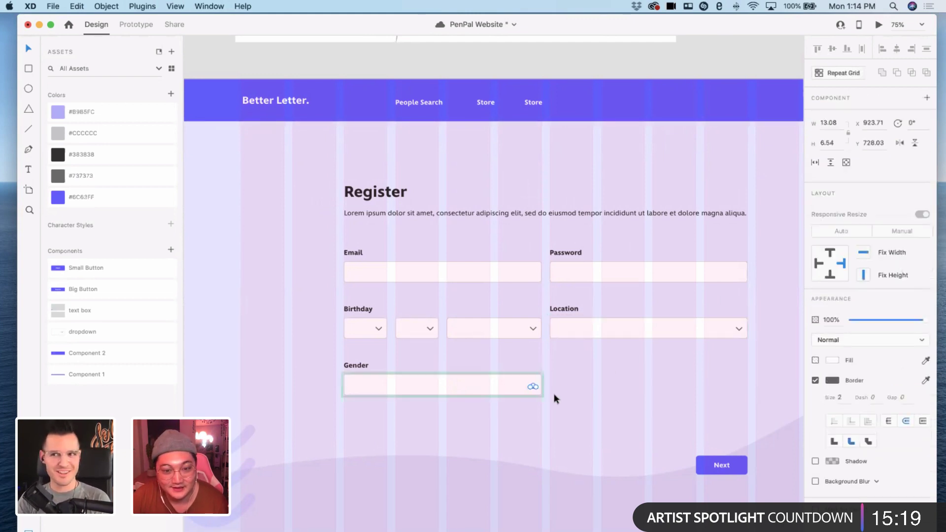
{"action": "left_click", "coordinate": [670, 379]}
{"action": "scroll", "coordinate": [685, 370], "scroll_direction": "right", "scroll_amount": 10}
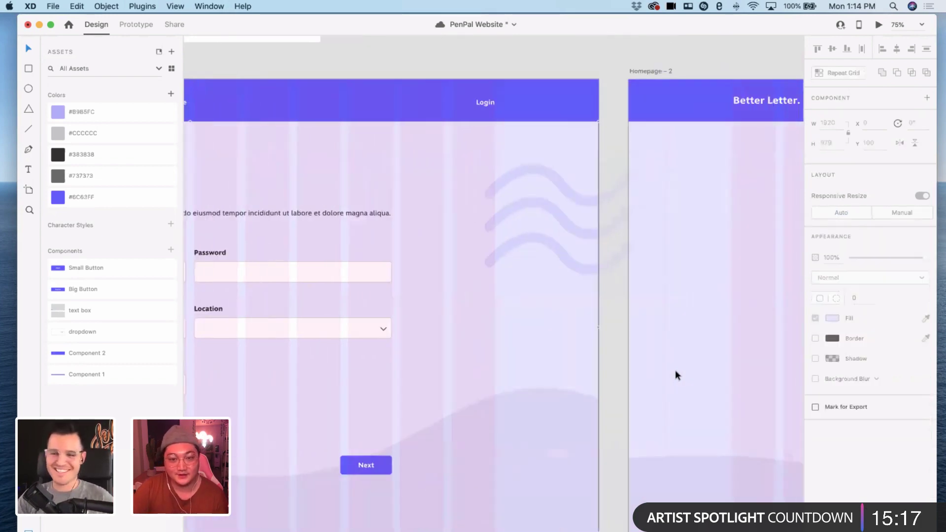
{"action": "scroll", "coordinate": [675, 372], "scroll_direction": "right", "scroll_amount": 15}
{"action": "scroll", "coordinate": [660, 366], "scroll_direction": "left", "scroll_amount": 2}
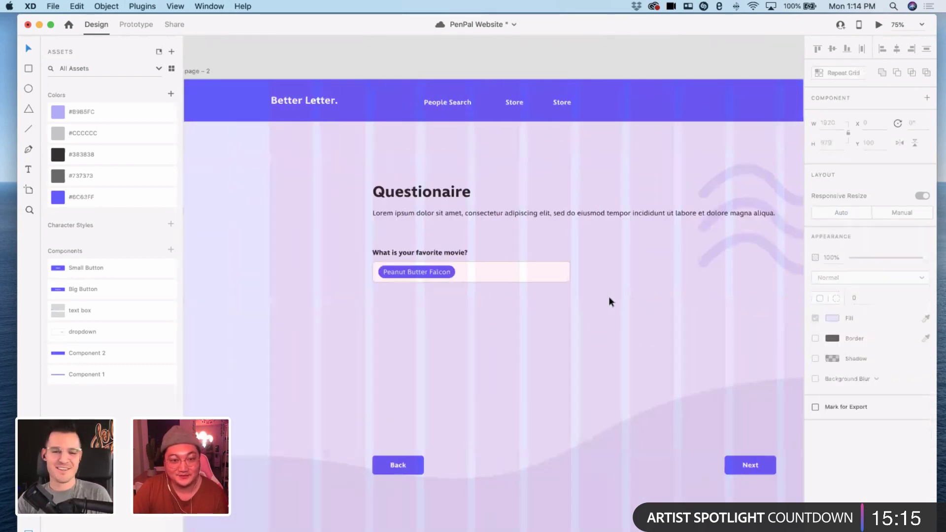
{"action": "key", "text": "super+equal"}
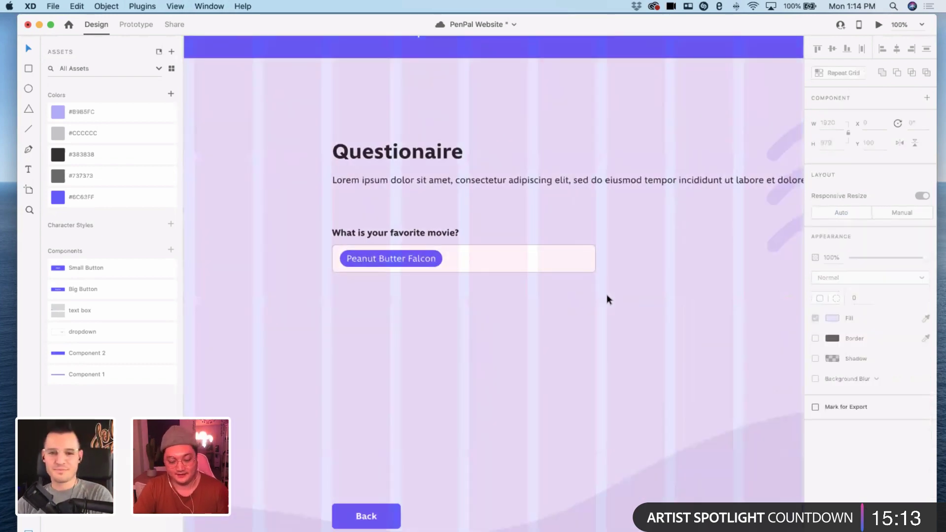
{"action": "key", "text": "super+minus"}
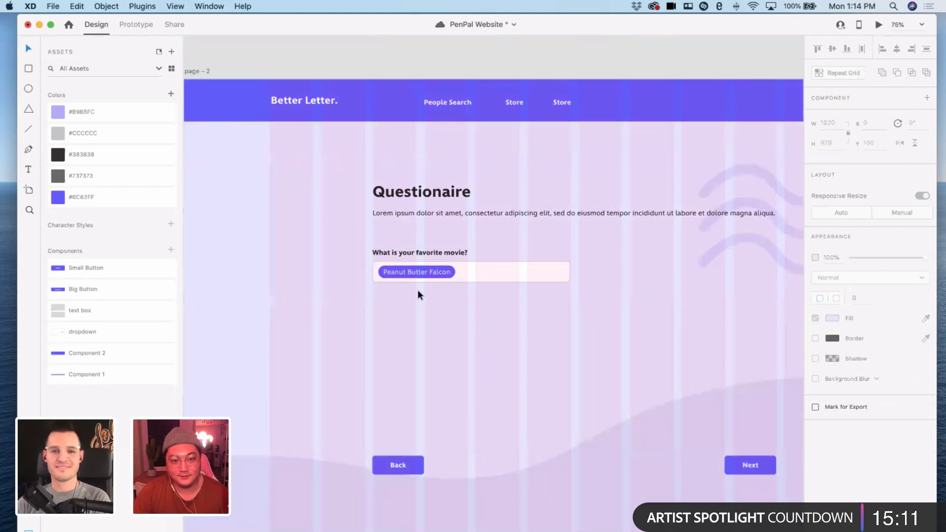
{"action": "left_click", "coordinate": [420, 280]}
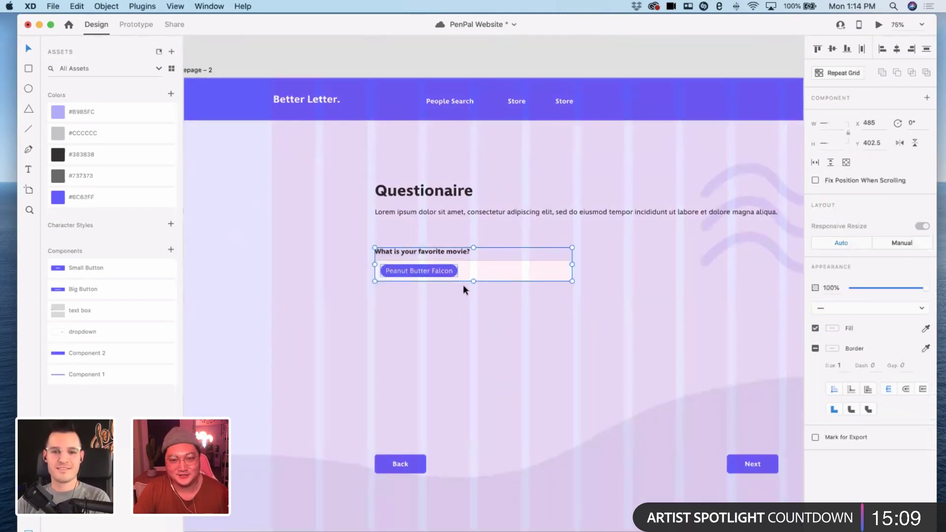
{"action": "scroll", "coordinate": [462, 286], "scroll_direction": "right", "scroll_amount": 5}
{"action": "scroll", "coordinate": [643, 321], "scroll_direction": "left", "scroll_amount": 4}
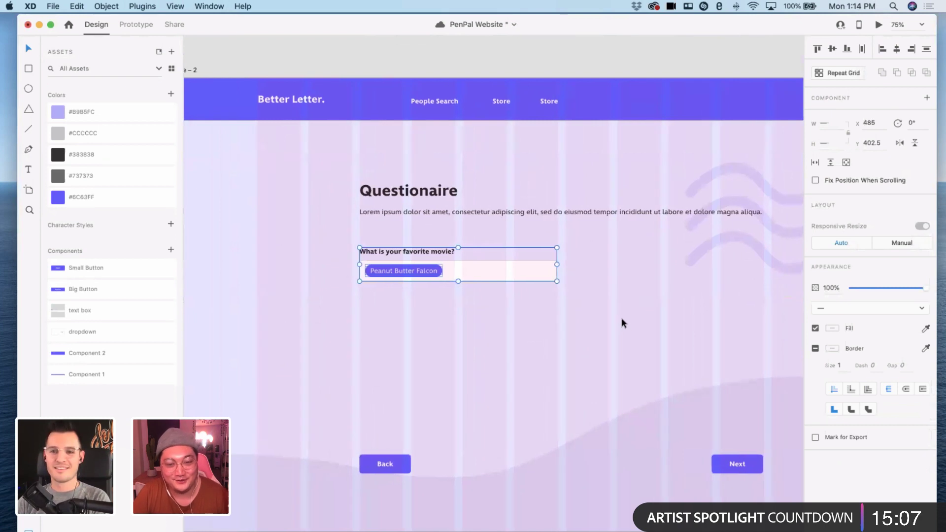
{"action": "left_click", "coordinate": [622, 322]}
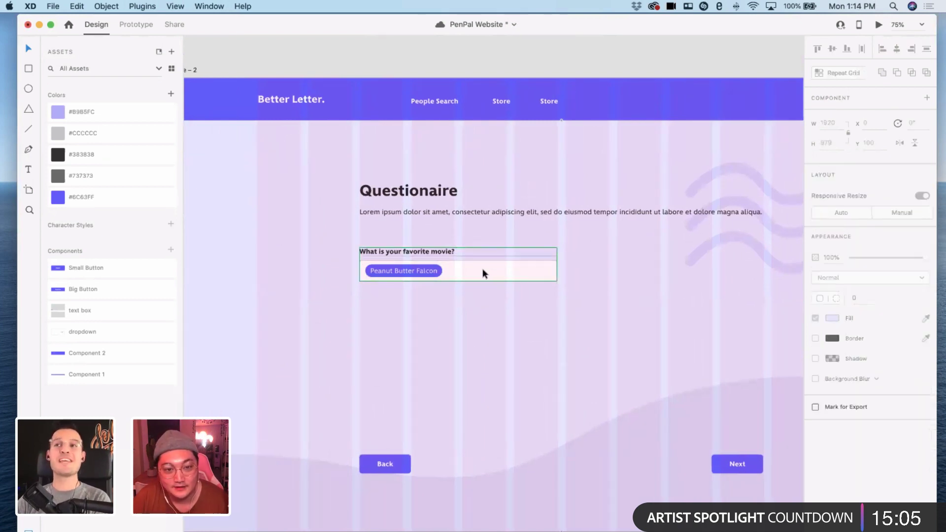
- Stretch the favorite movie answer box downward on the Questionaire page to a height of about 265
{"action": "scroll", "coordinate": [483, 274], "scroll_direction": "up", "scroll_amount": 1}
{"action": "double_click", "coordinate": [465, 284]}
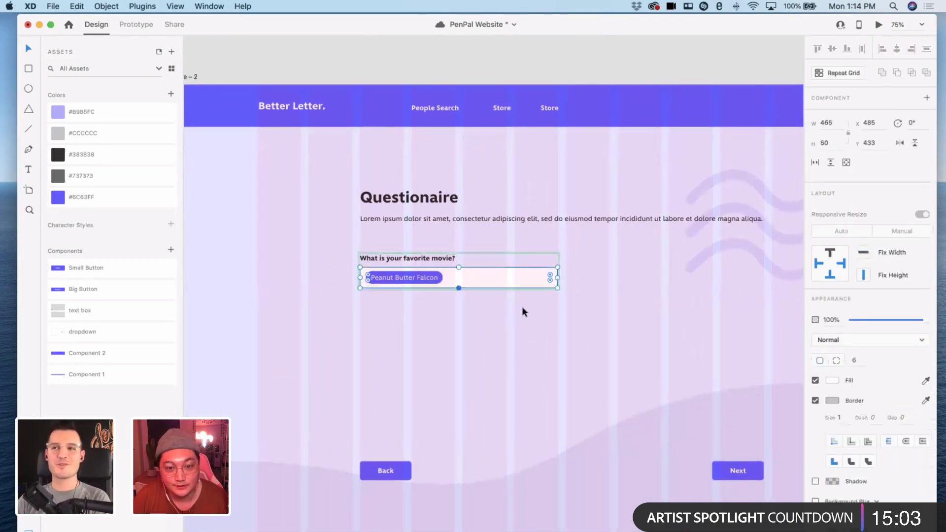
{"action": "left_click", "coordinate": [522, 306]}
{"action": "left_click", "coordinate": [478, 279]}
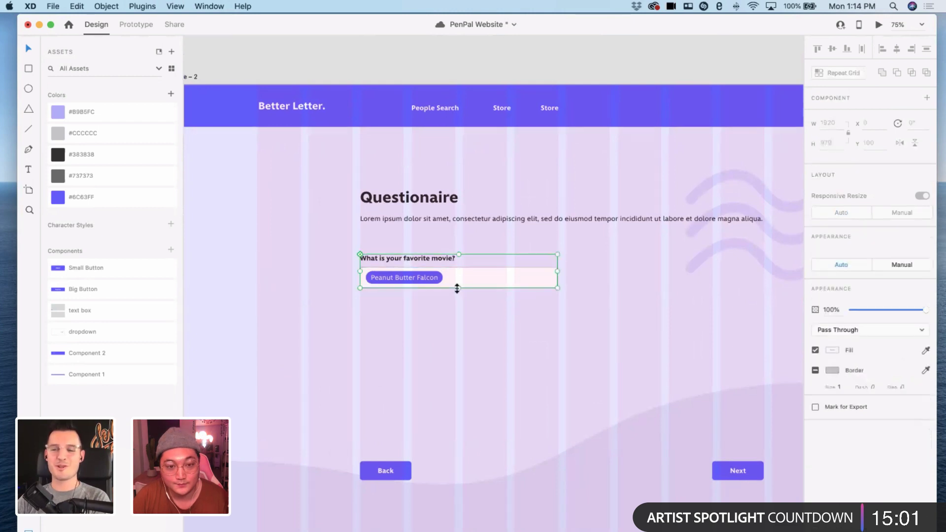
{"action": "left_click_drag", "start_coordinate": [457, 289], "coordinate": [458, 379]}
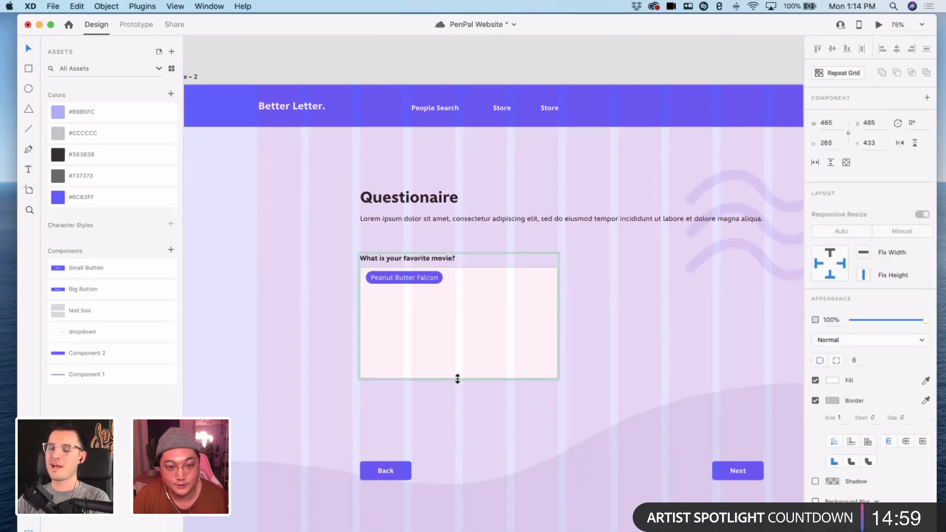
{"action": "left_click", "coordinate": [624, 336]}
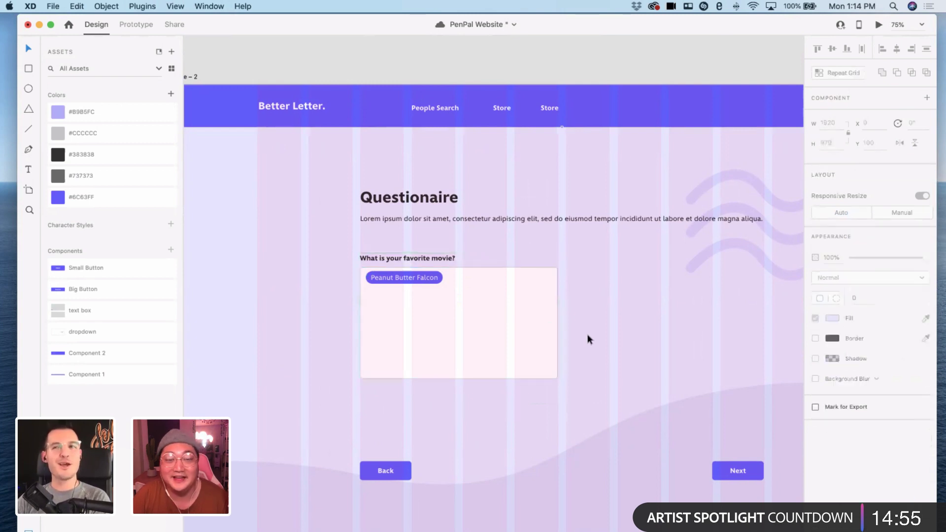
- Duplicate the favorite movie question with its answer box and tag beside the original, at X 969, Y 402.5
{"action": "scroll", "coordinate": [278, 262], "scroll_direction": "right", "scroll_amount": 1}
{"action": "scroll", "coordinate": [307, 269], "scroll_direction": "up", "scroll_amount": 1}
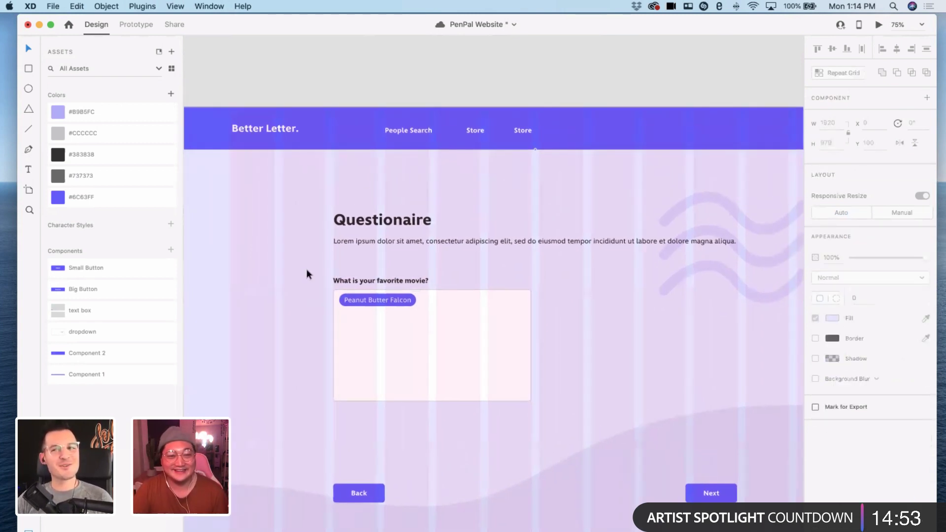
{"action": "left_click", "coordinate": [430, 332]}
{"action": "scroll", "coordinate": [429, 330], "scroll_direction": "left", "scroll_amount": 10}
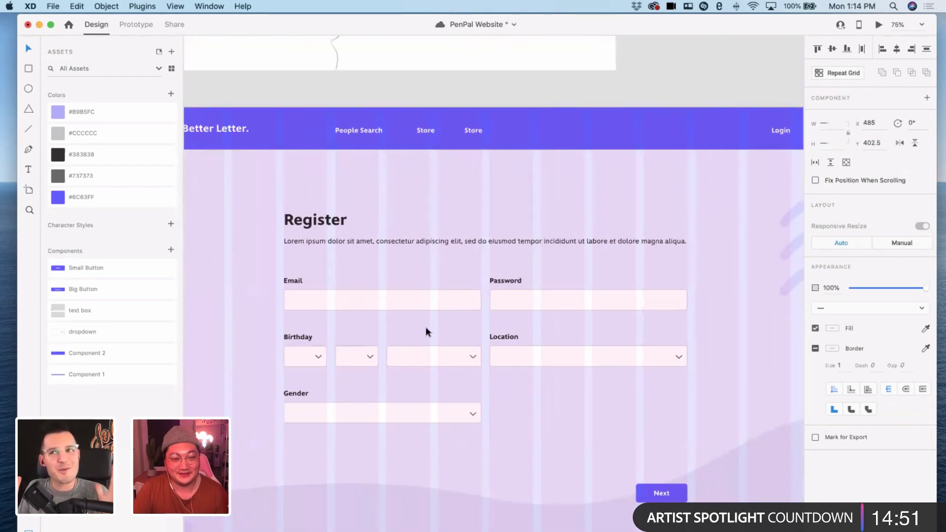
{"action": "scroll", "coordinate": [428, 330], "scroll_direction": "right", "scroll_amount": 8}
{"action": "scroll", "coordinate": [543, 359], "scroll_direction": "right", "scroll_amount": 5}
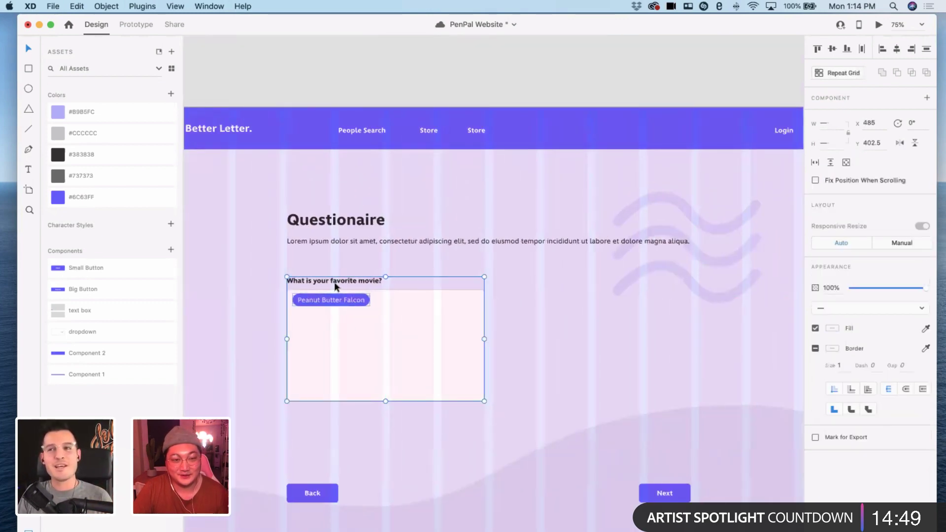
{"action": "left_click_drag", "start_coordinate": [333, 280], "coordinate": [543, 280]}
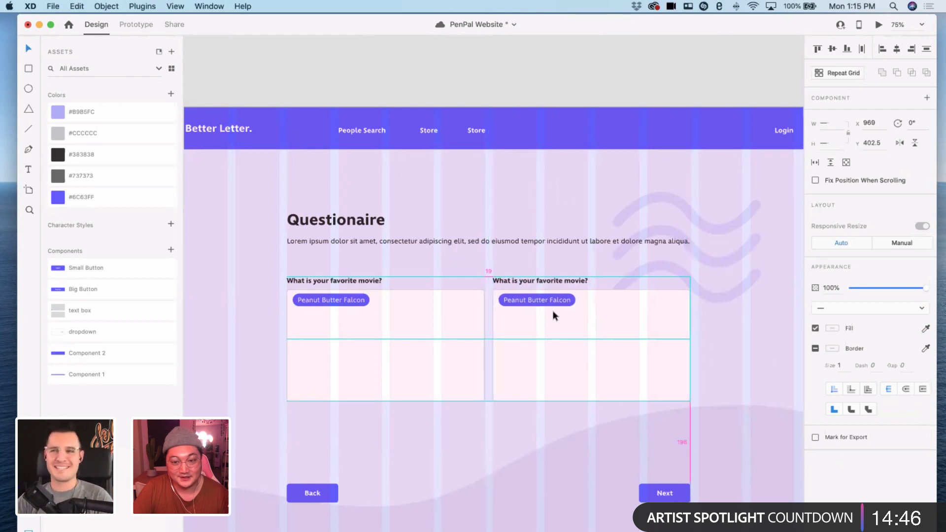
{"action": "left_click", "coordinate": [561, 446]}
- Compare the layout of the Questionaire page's question blocks with the form fields on the Register page
{"action": "double_click", "coordinate": [421, 389]}
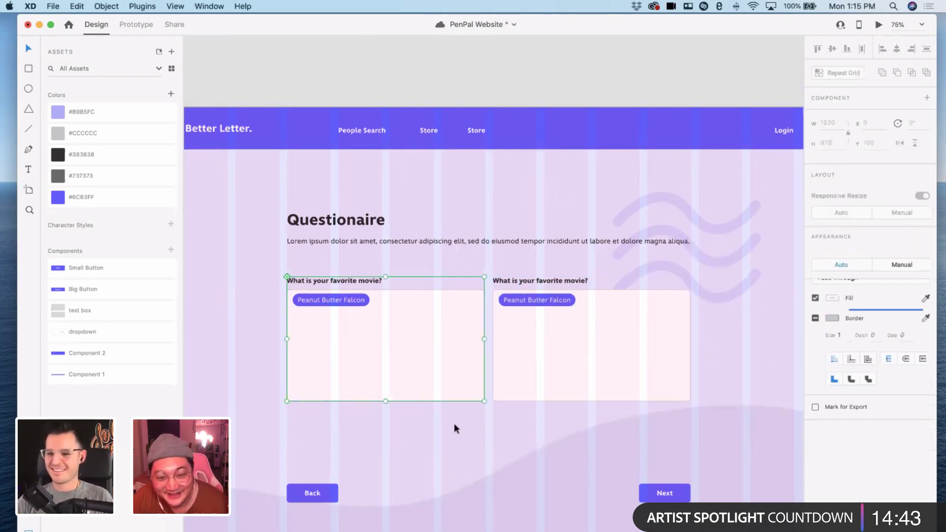
{"action": "left_click", "coordinate": [454, 424]}
{"action": "left_click", "coordinate": [436, 395]}
{"action": "scroll", "coordinate": [434, 396], "scroll_direction": "left", "scroll_amount": 18}
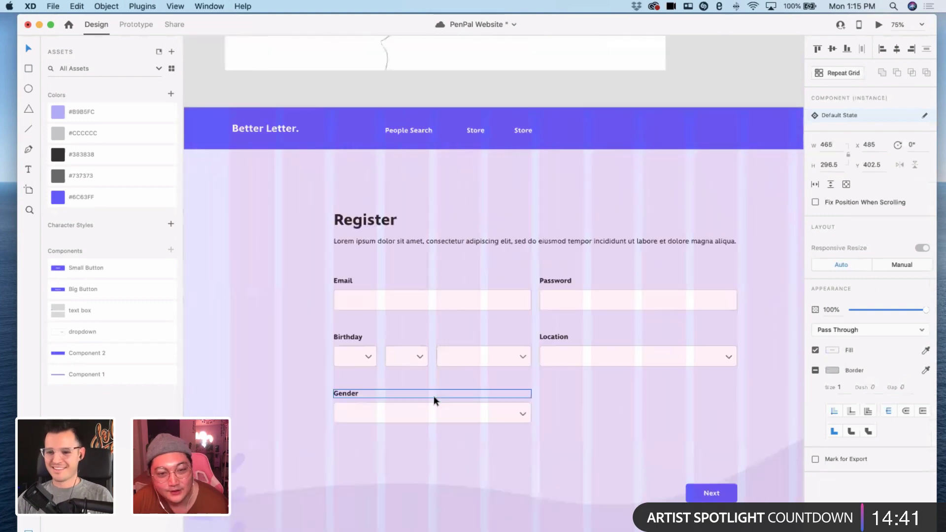
{"action": "scroll", "coordinate": [436, 396], "scroll_direction": "right", "scroll_amount": 10}
{"action": "scroll", "coordinate": [493, 409], "scroll_direction": "right", "scroll_amount": 8}
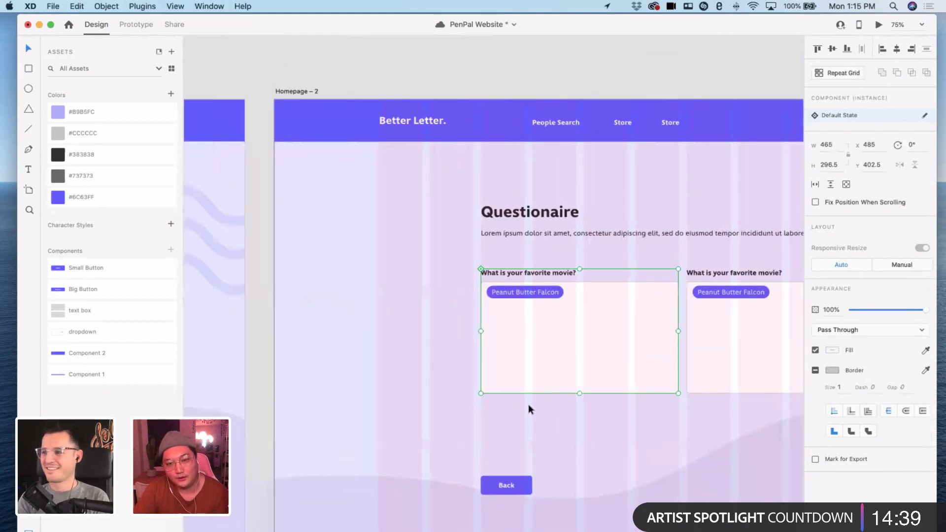
{"action": "scroll", "coordinate": [508, 364], "scroll_direction": "right", "scroll_amount": 4}
{"action": "scroll", "coordinate": [489, 323], "scroll_direction": "left", "scroll_amount": 15}
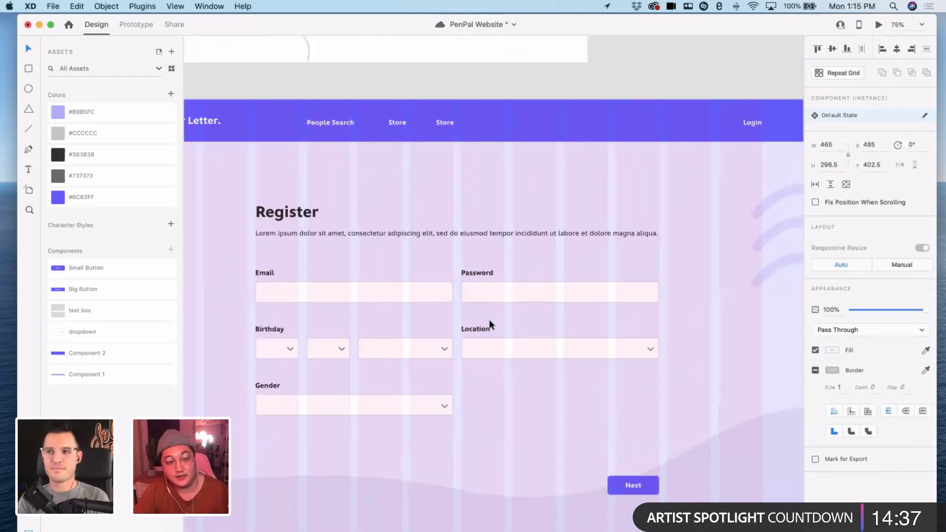
{"action": "scroll", "coordinate": [490, 323], "scroll_direction": "right", "scroll_amount": 14}
{"action": "scroll", "coordinate": [441, 286], "scroll_direction": "right", "scroll_amount": 3}
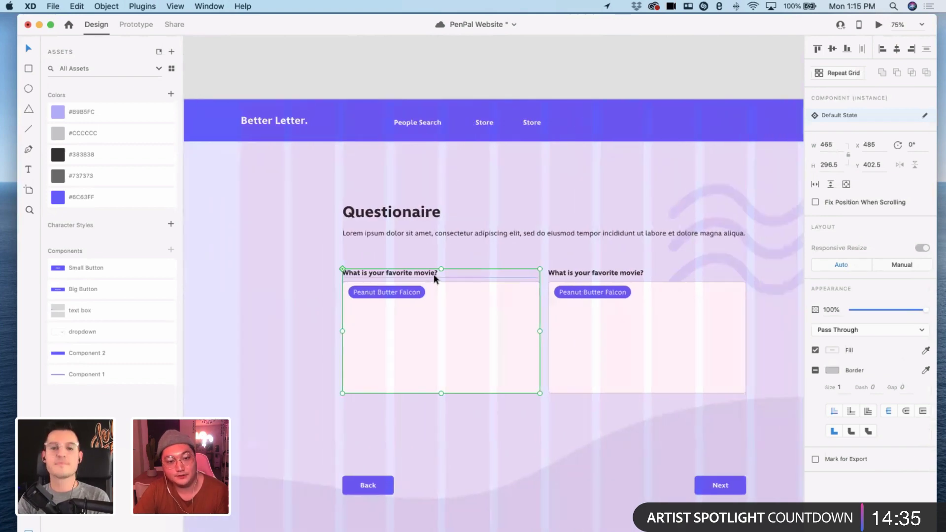
{"action": "double_click", "coordinate": [434, 275]}
{"action": "scroll", "coordinate": [431, 279], "scroll_direction": "left", "scroll_amount": 20}
{"action": "scroll", "coordinate": [431, 281], "scroll_direction": "right", "scroll_amount": 15}
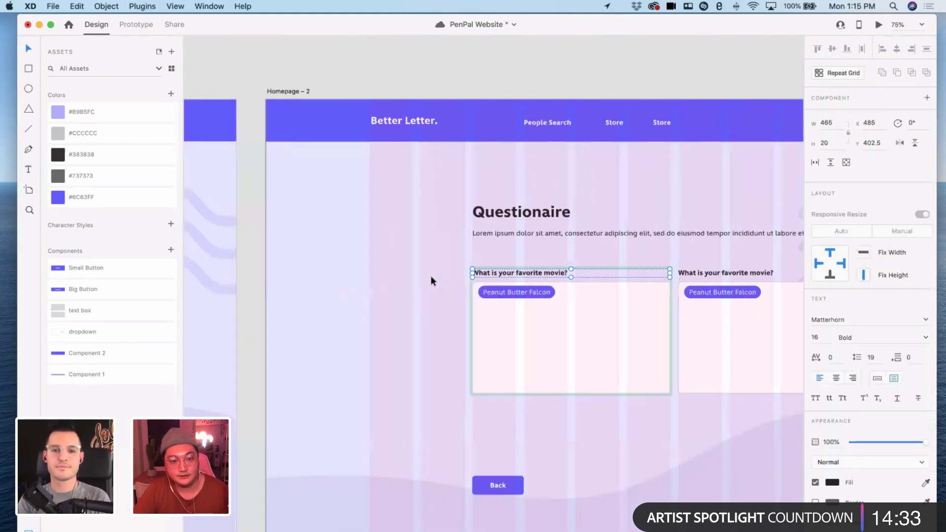
{"action": "scroll", "coordinate": [430, 281], "scroll_direction": "right", "scroll_amount": 10}
- Ungroup the text box component instance of the original favorite movie question
{"action": "key", "text": "super+plus"}
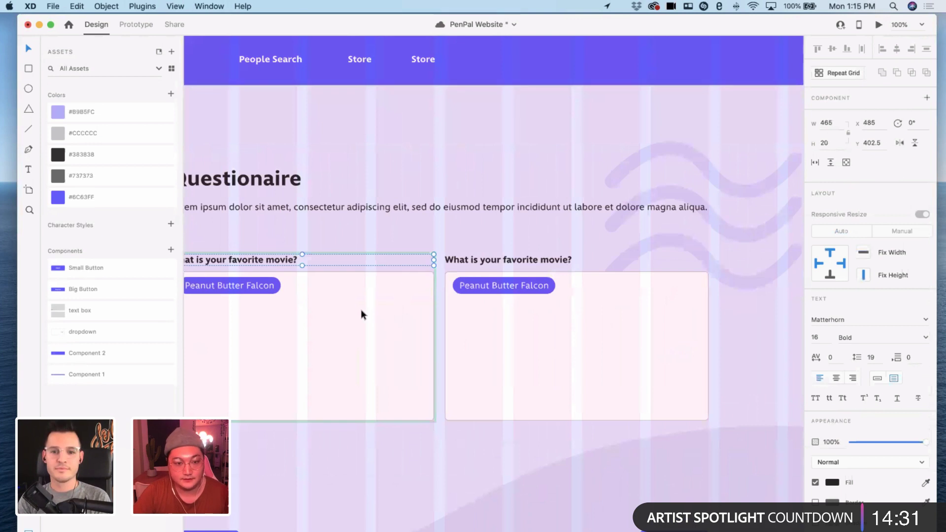
{"action": "key", "text": "Escape"}
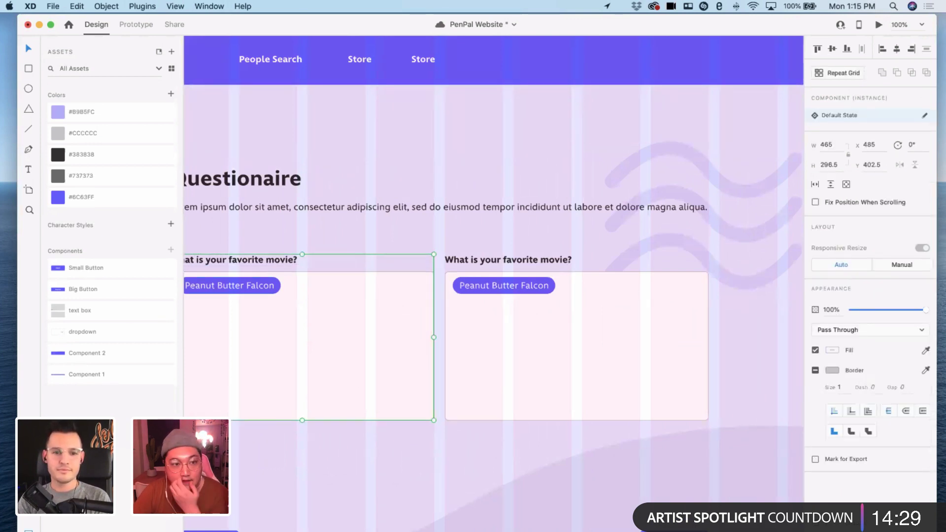
{"action": "key", "text": "super+y"}
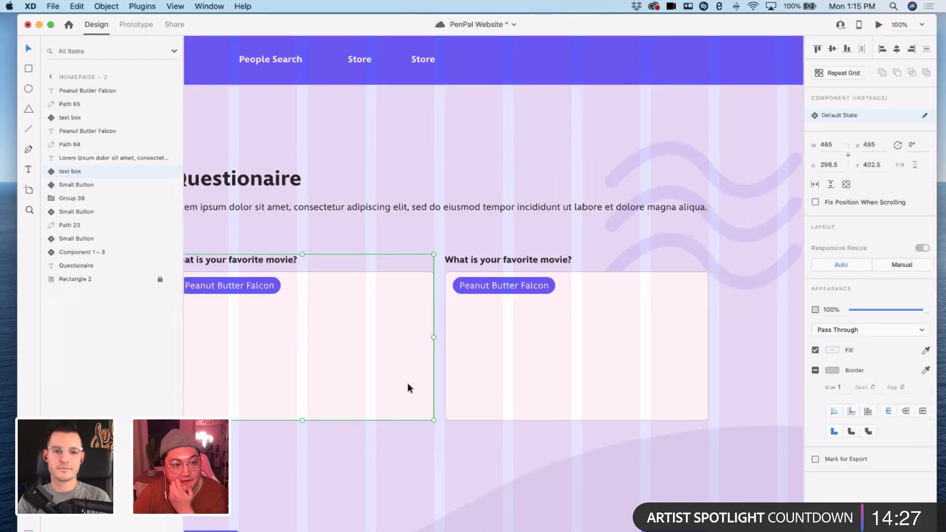
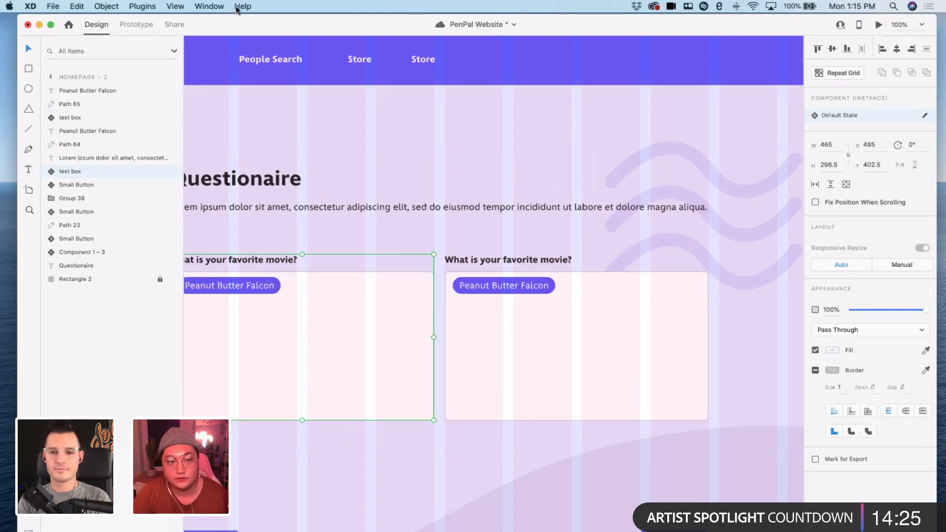
{"action": "right_click", "coordinate": [364, 346]}
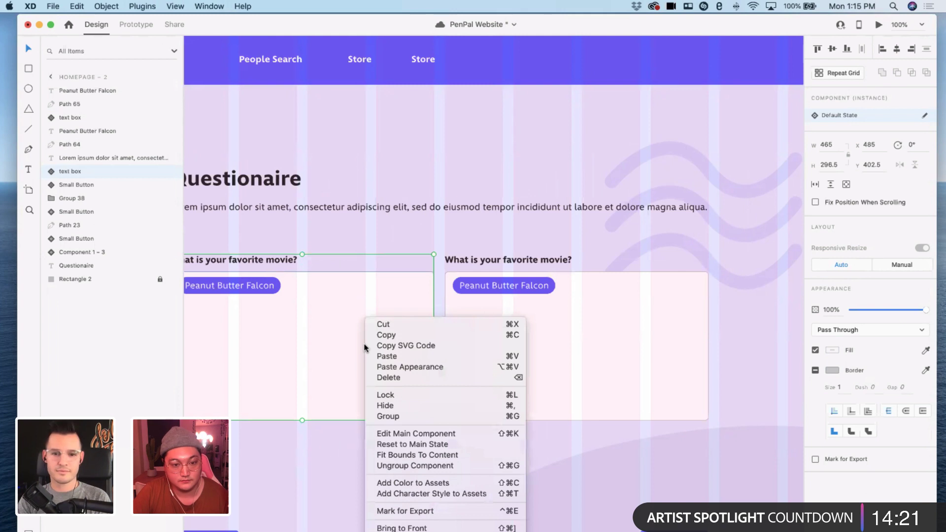
{"action": "left_click", "coordinate": [459, 465]}
- Make a new component from the original favorite movie label, its answer box and the Peanut Butter Falcon tag
{"action": "scroll", "coordinate": [383, 377], "scroll_direction": "left", "scroll_amount": 3}
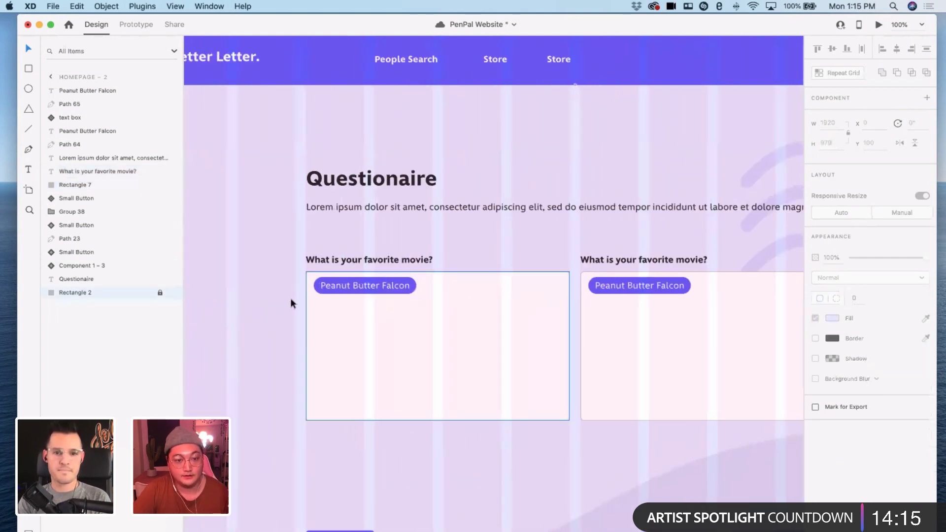
{"action": "left_click", "coordinate": [374, 321]}
{"action": "left_click_drag", "start_coordinate": [274, 245], "coordinate": [385, 326]}
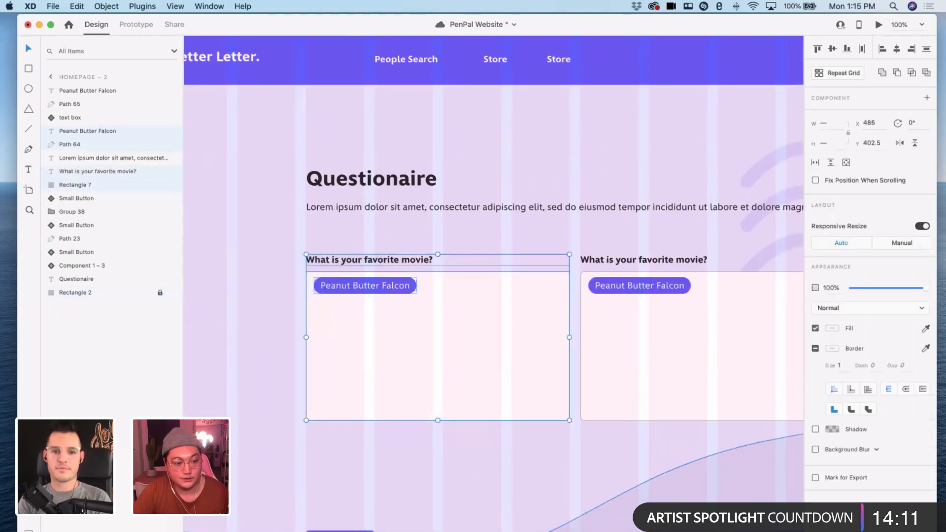
{"action": "key", "text": "super+shift+p"}
{"action": "key", "text": "super+shift+y"}
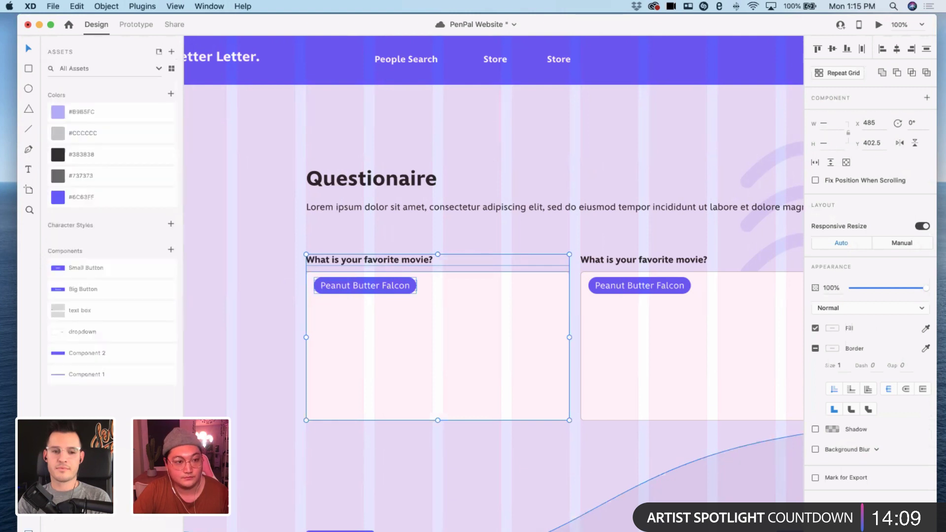
{"action": "left_click", "coordinate": [170, 250]}
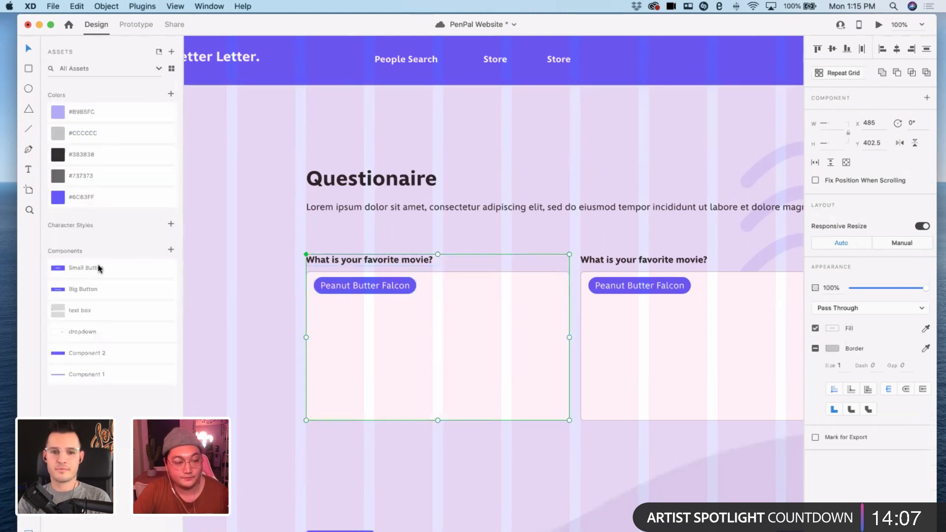
- Rename the new question component "big text box"
{"action": "double_click", "coordinate": [90, 267]}
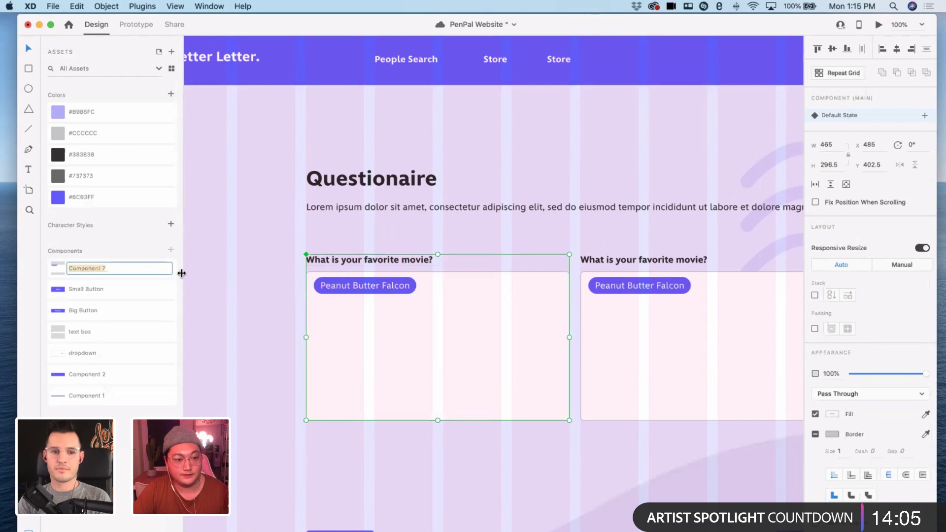
{"action": "type", "text": "big tex"}
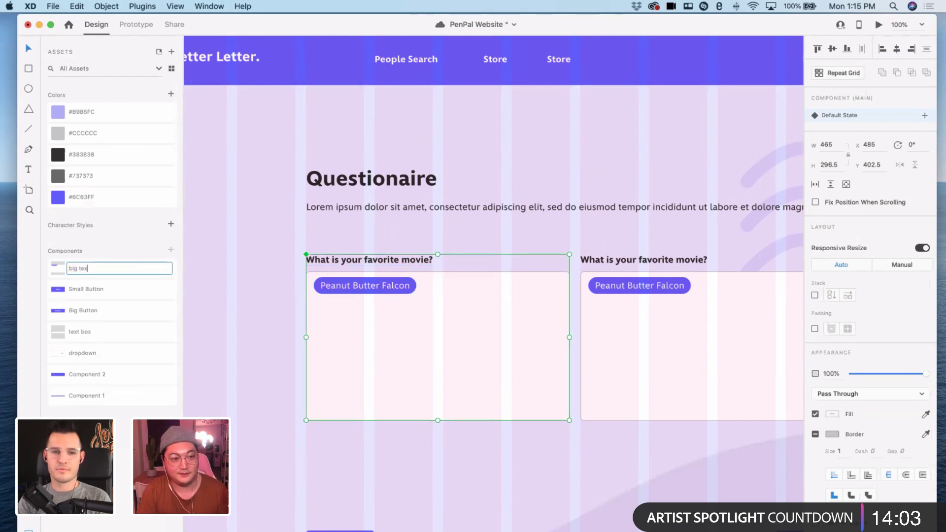
{"action": "type", "text": "t box"}
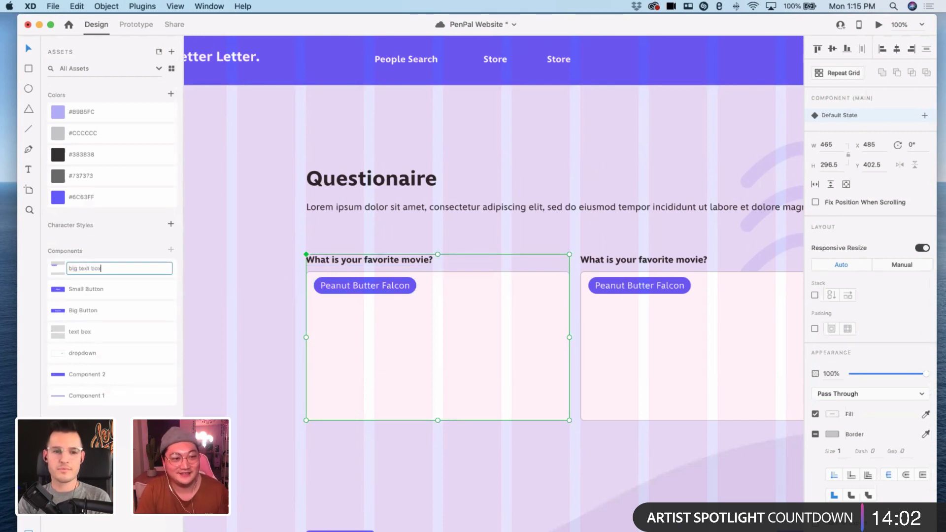
{"action": "left_click", "coordinate": [256, 313]}
- Delete the older duplicate of the favorite movie question, including its answer box and Peanut Butter Falcon tag
{"action": "left_click", "coordinate": [377, 324]}
{"action": "scroll", "coordinate": [493, 330], "scroll_direction": "right", "scroll_amount": 5}
{"action": "left_click", "coordinate": [549, 338]}
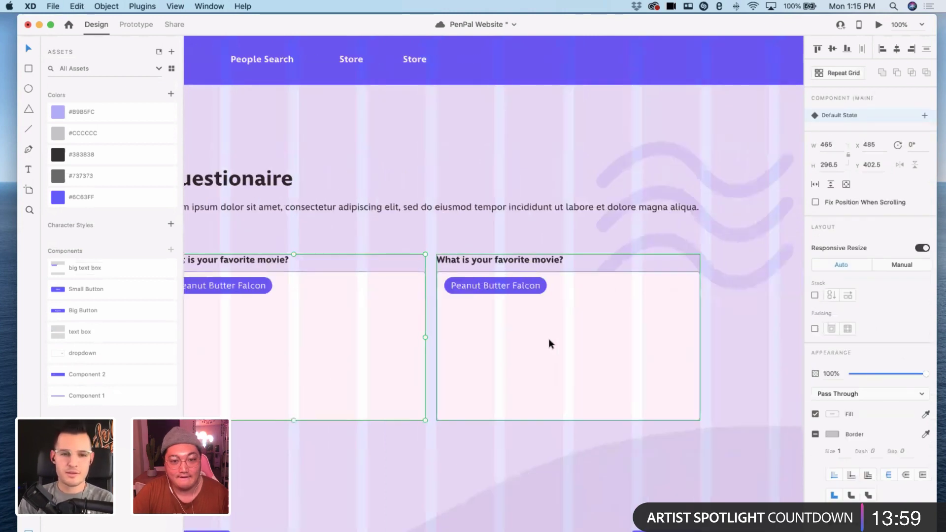
{"action": "key", "text": "Delete"}
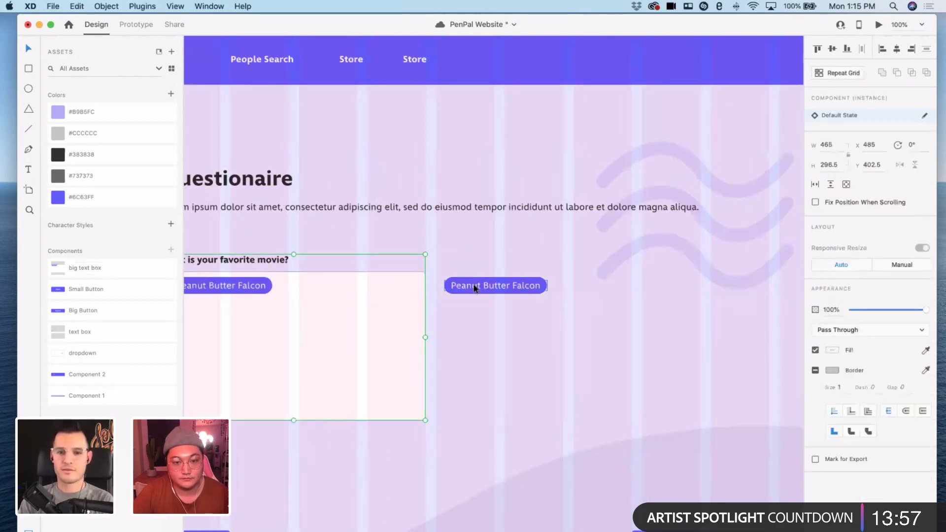
{"action": "left_click", "coordinate": [464, 291]}
{"action": "key", "text": "Delete"}
{"action": "key", "text": "Delete"}
- Place a copy of the big text box component beside the original question at X 969, Y 402.5
{"action": "key", "text": "ctrl+z"}
{"action": "key", "text": "ctrl+z"}
{"action": "key", "text": "ctrl+z"}
{"action": "key", "text": "ctrl+z"}
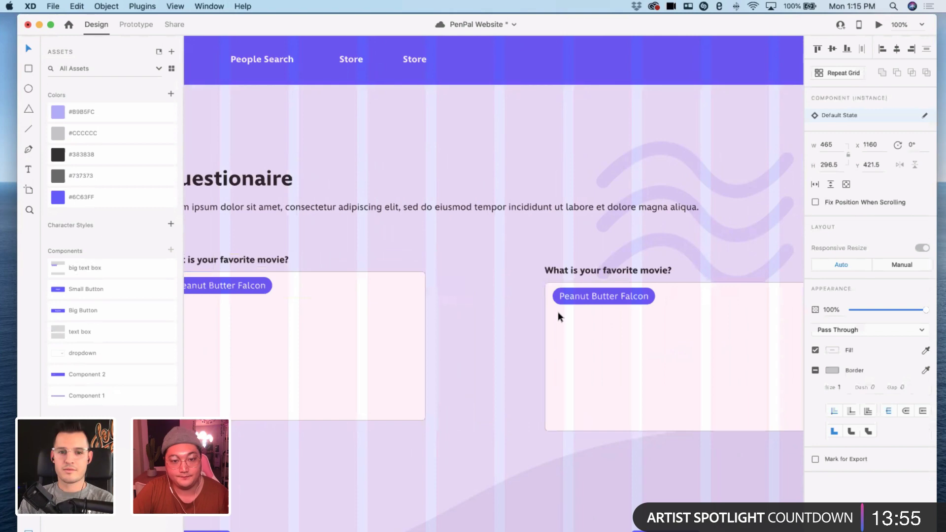
{"action": "scroll", "coordinate": [372, 266], "scroll_direction": "down", "scroll_amount": 3}
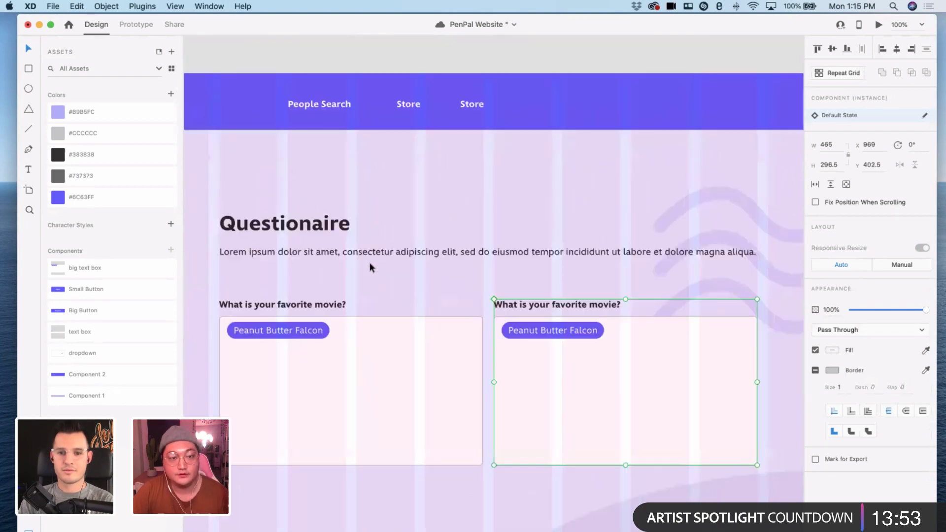
- Check the handwritten Questionaire list above the artboards for the remaining question topics
{"action": "scroll", "coordinate": [372, 266], "scroll_direction": "up", "scroll_amount": 3}
{"action": "scroll", "coordinate": [372, 266], "scroll_direction": "down", "scroll_amount": 3}
{"action": "key", "text": "a"}
{"action": "scroll", "coordinate": [383, 268], "scroll_direction": "left", "scroll_amount": 7}
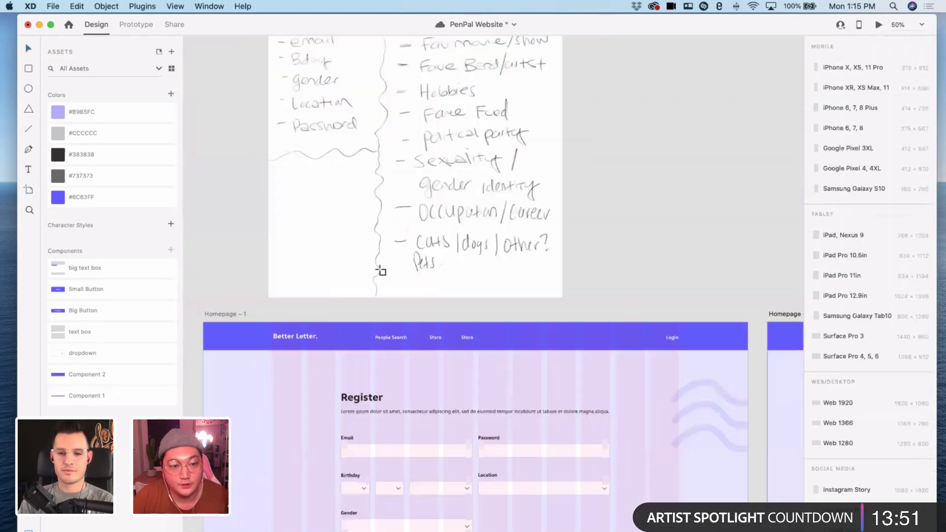
{"action": "scroll", "coordinate": [383, 268], "scroll_direction": "up", "scroll_amount": 5}
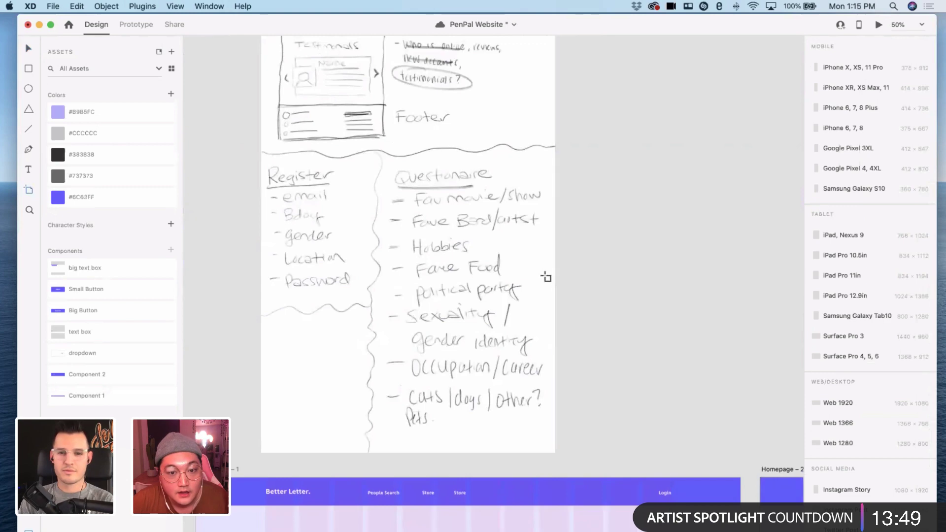
{"action": "scroll", "coordinate": [545, 278], "scroll_direction": "down", "scroll_amount": 5}
{"action": "key", "text": "super+equal"}
{"action": "key", "text": "super+equal"}
{"action": "left_click", "coordinate": [545, 281]}
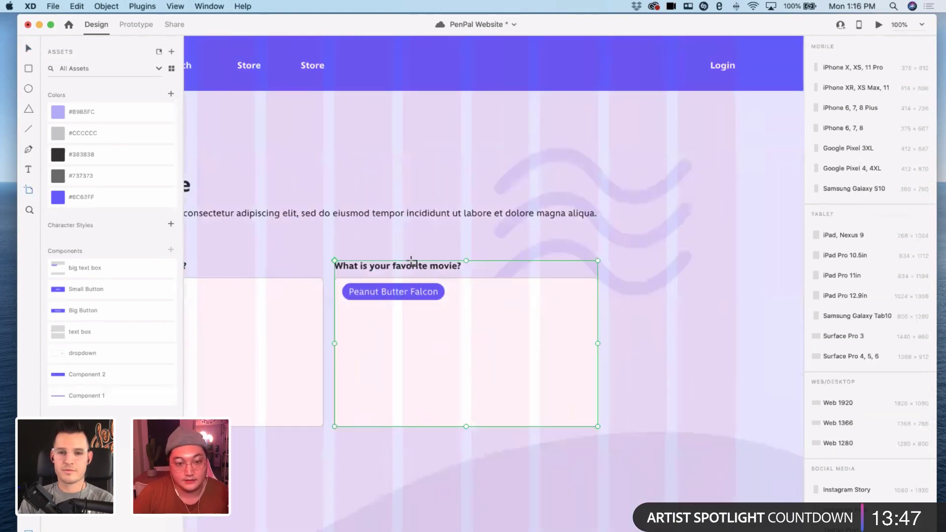
{"action": "scroll", "coordinate": [338, 205], "scroll_direction": "left", "scroll_amount": 3}
{"action": "left_click", "coordinate": [27, 48]}
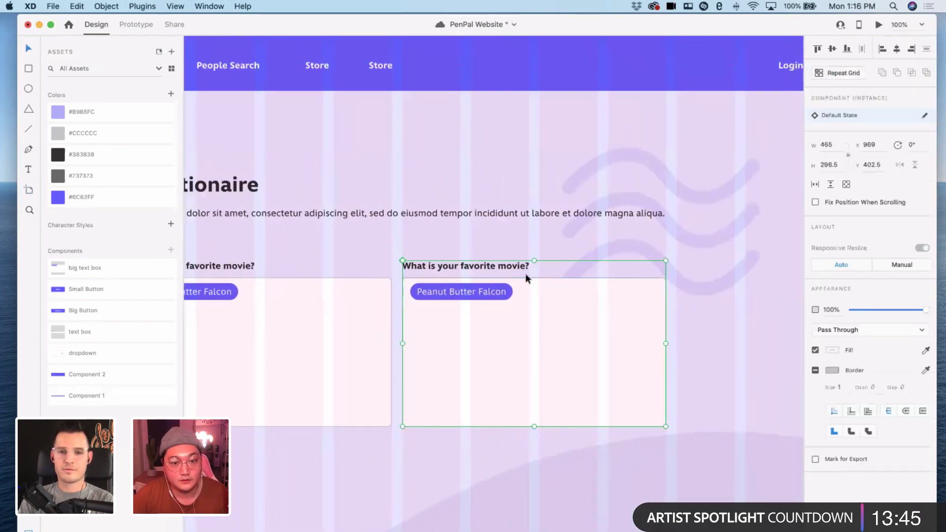
- Change the copied question's heading to "What is your favorite musician?", accepting the suggested spelling of musician
{"action": "double_click", "coordinate": [515, 268]}
{"action": "double_click", "coordinate": [476, 264]}
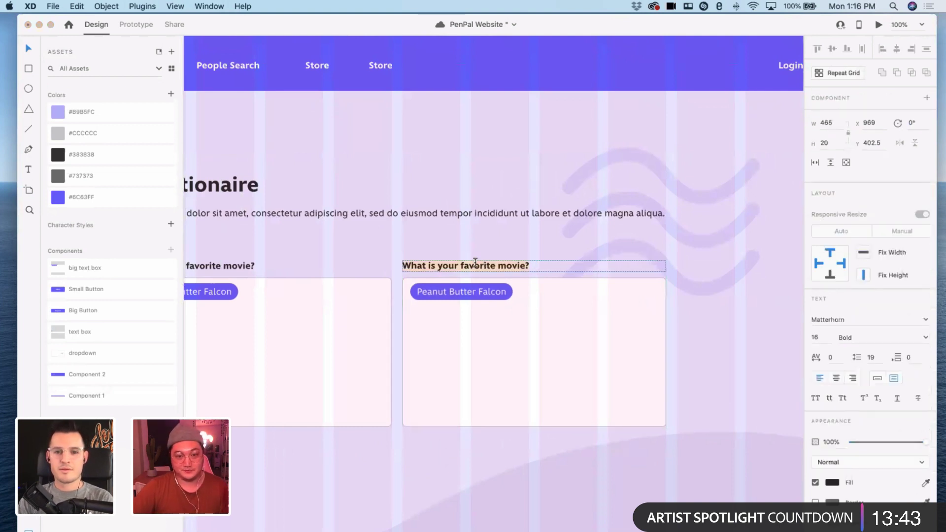
{"action": "left_click", "coordinate": [499, 264]}
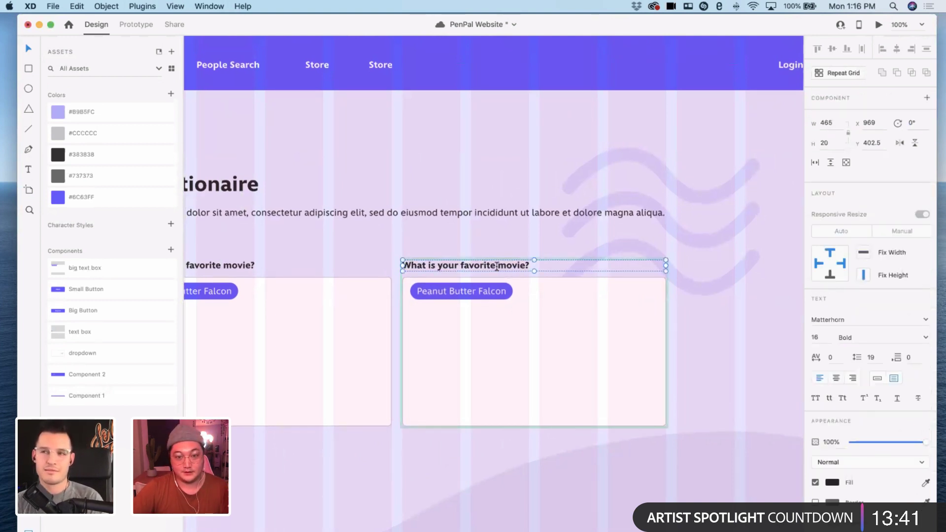
{"action": "left_click_drag", "start_coordinate": [499, 265], "coordinate": [525, 265]}
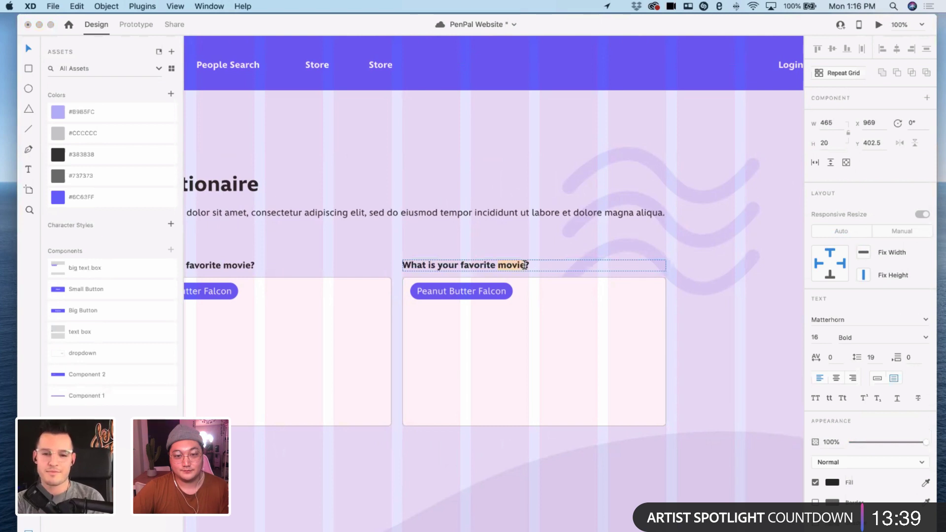
{"action": "type", "text": "msuc"}
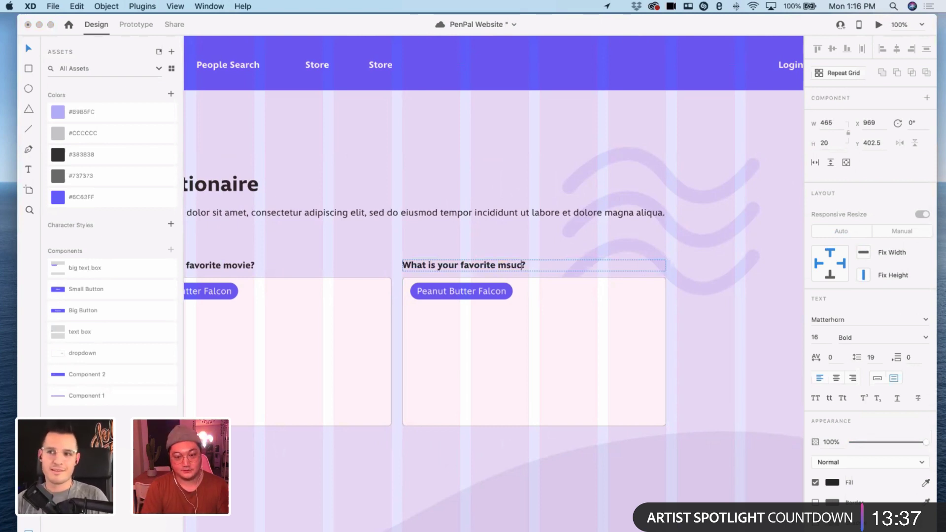
{"action": "key", "text": "BackSpace"}
{"action": "key", "text": "BackSpace"}
{"action": "key", "text": "BackSpace"}
{"action": "key", "text": "BackSpace"}
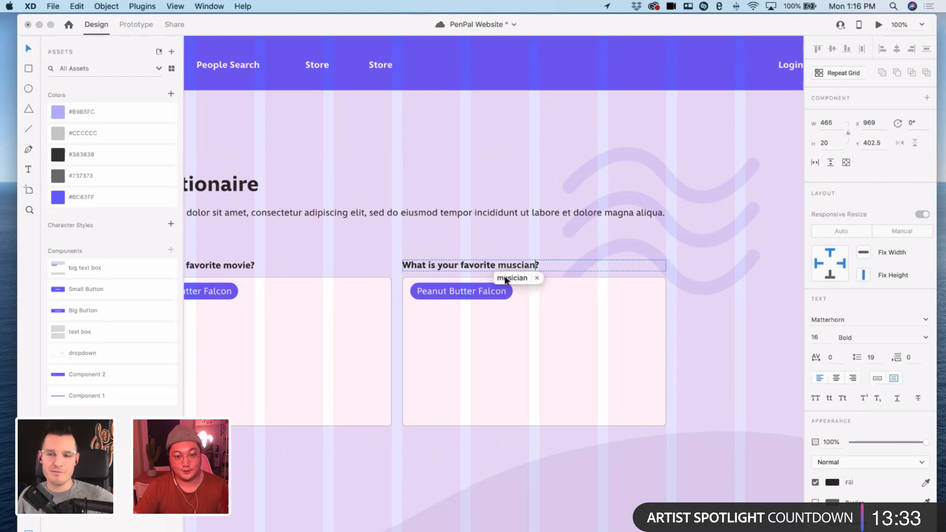
{"action": "left_click", "coordinate": [515, 278]}
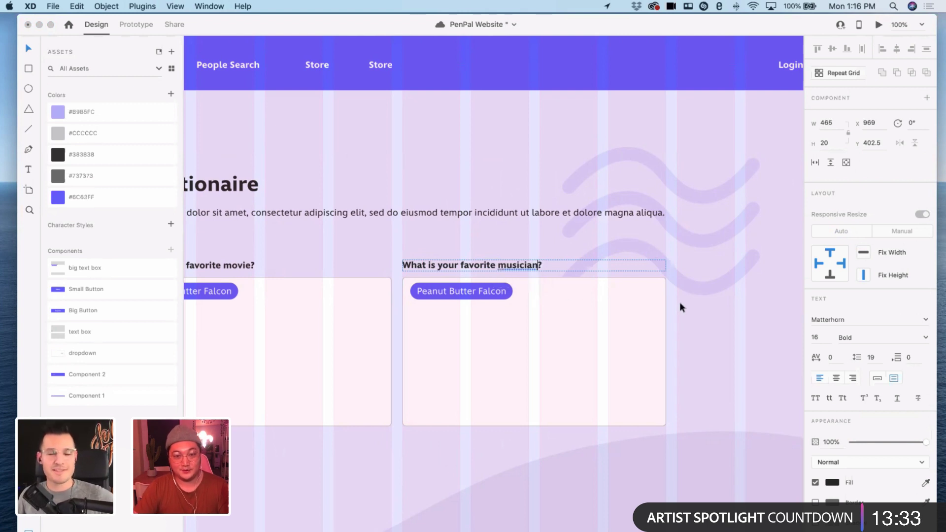
- Replace the tag text in the favorite musician answer box with "Lady Gaga"
{"action": "double_click", "coordinate": [475, 294]}
{"action": "type", "text": "Lady Gaga"}
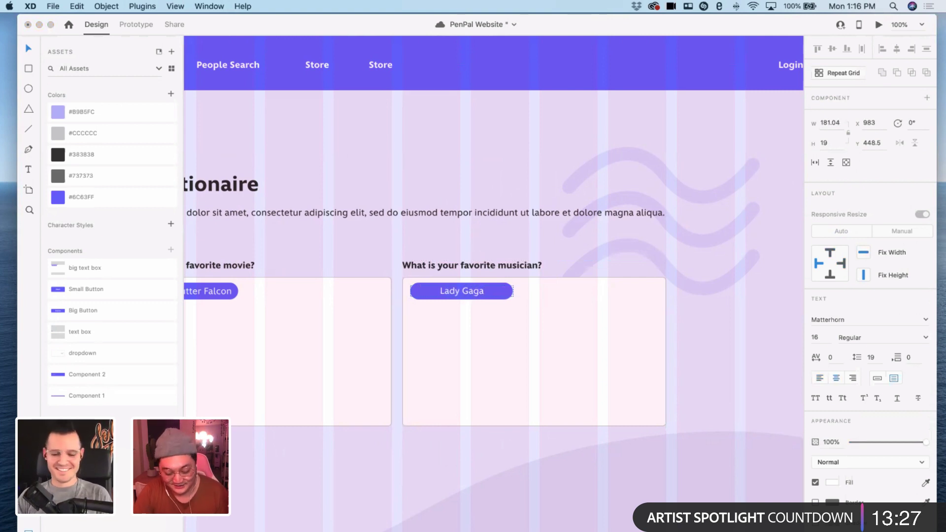
{"action": "key", "text": "super+equal"}
{"action": "key", "text": "Escape"}
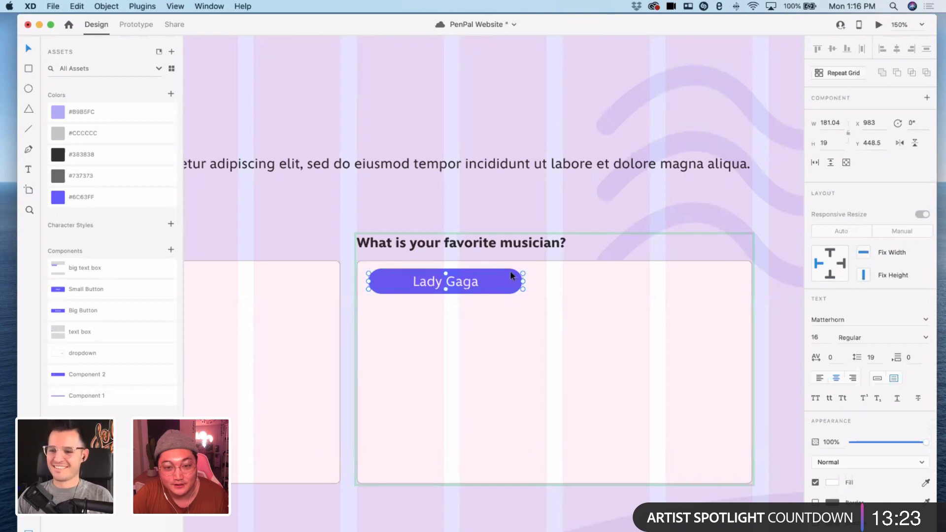
- Try to shorten the Lady Gaga tag by scaling it horizontally to about 122 px wide
{"action": "key", "text": "Escape"}
{"action": "double_click", "coordinate": [498, 276]}
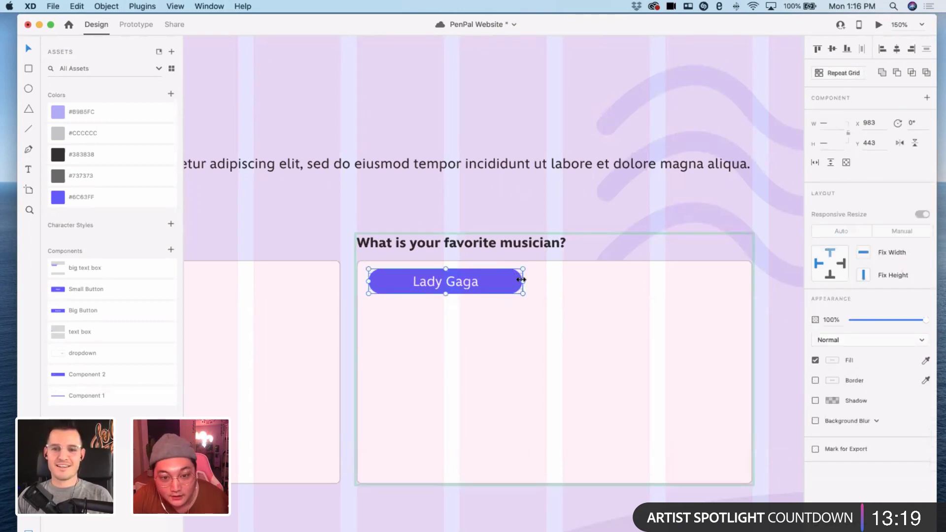
{"action": "key", "text": "Escape"}
{"action": "left_click", "coordinate": [515, 282]}
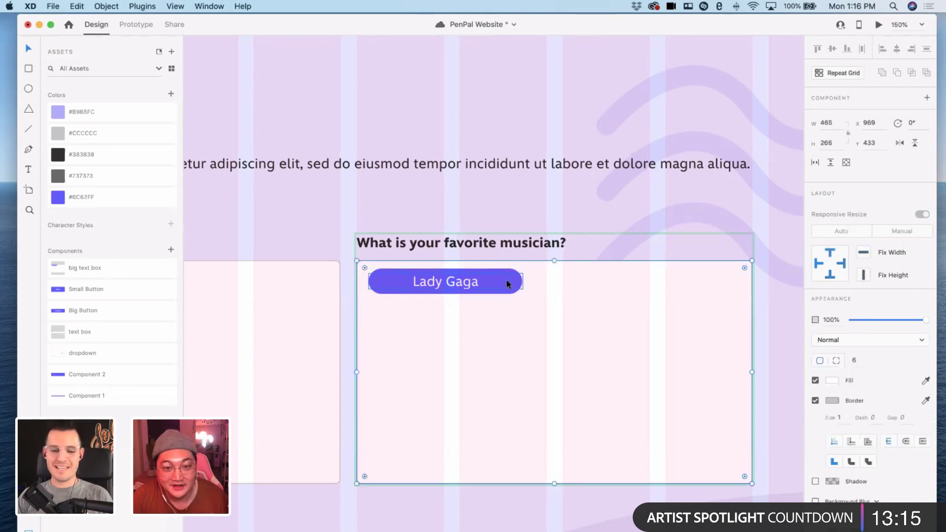
{"action": "double_click", "coordinate": [507, 281]}
{"action": "left_click_drag", "start_coordinate": [523, 282], "coordinate": [468, 281]}
{"action": "key", "text": "Escape"}
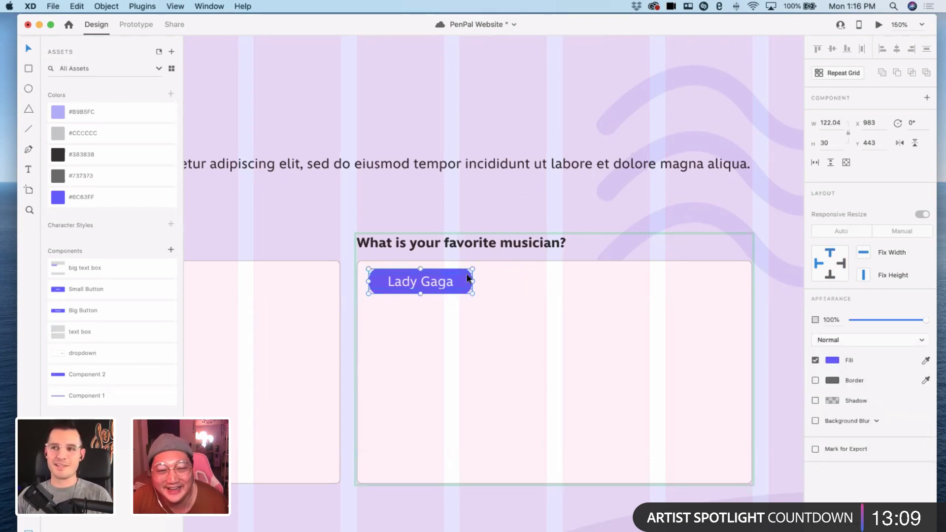
- Inspect the rounded ends and anchor points of the shortened Lady Gaga tag, and undo its horizontal scaling
{"action": "double_click", "coordinate": [467, 275]}
{"action": "key", "text": "Escape"}
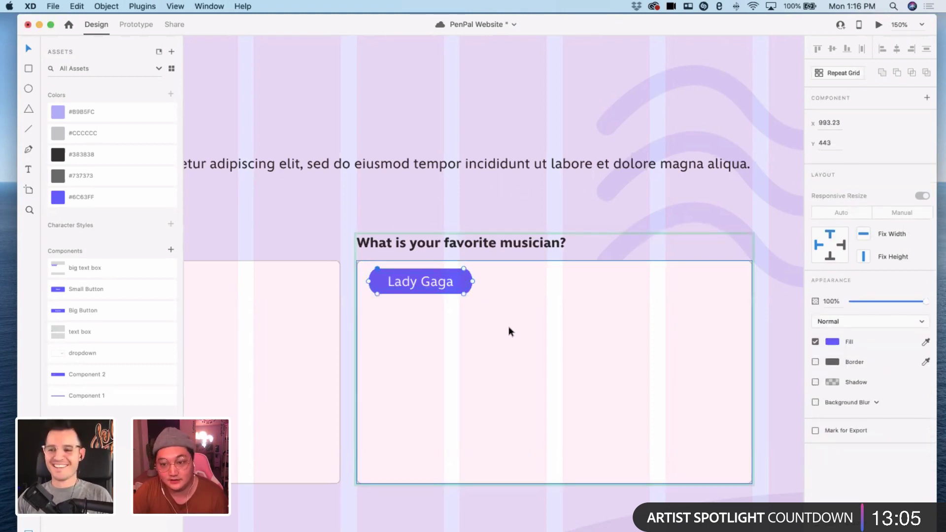
{"action": "left_click", "coordinate": [476, 346]}
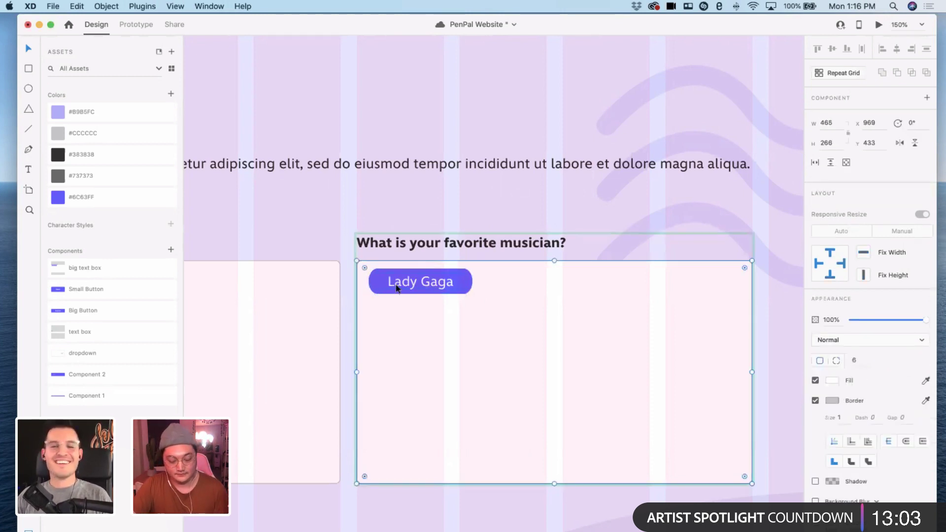
{"action": "key", "text": "super+equal"}
{"action": "key", "text": "super+equal"}
{"action": "left_click", "coordinate": [410, 230]}
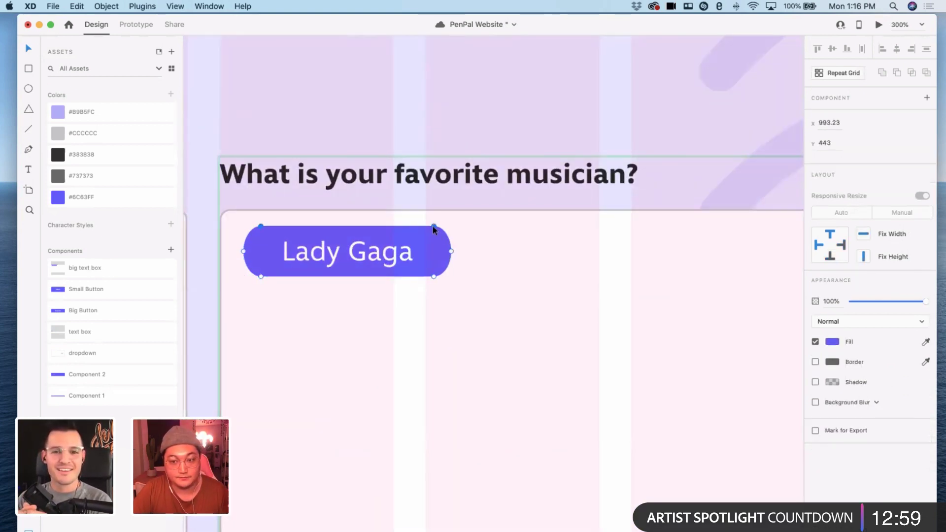
{"action": "left_click", "coordinate": [506, 322]}
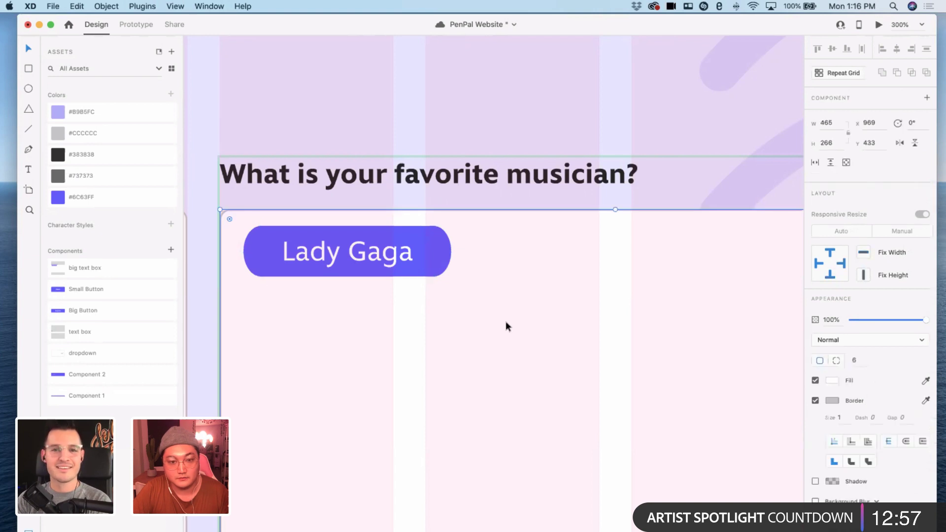
{"action": "double_click", "coordinate": [332, 271]}
{"action": "key", "text": "Escape"}
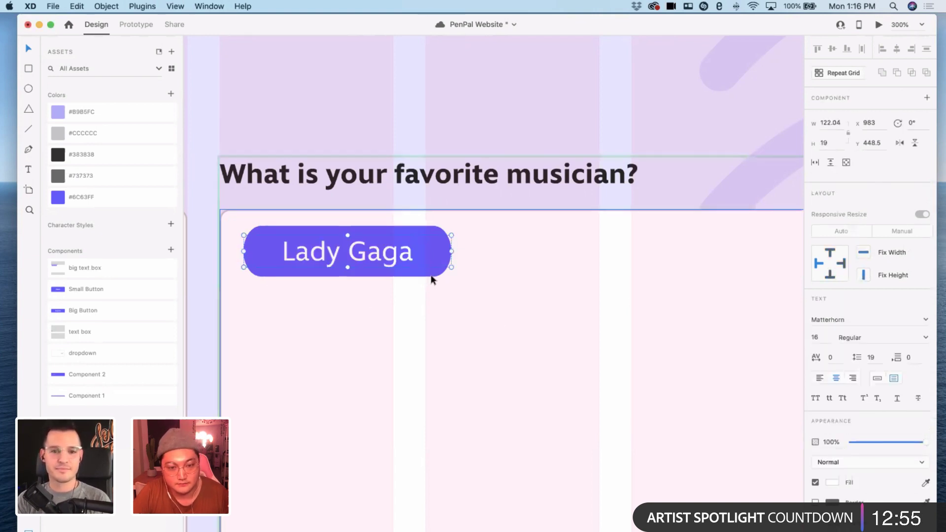
{"action": "key", "text": "Escape"}
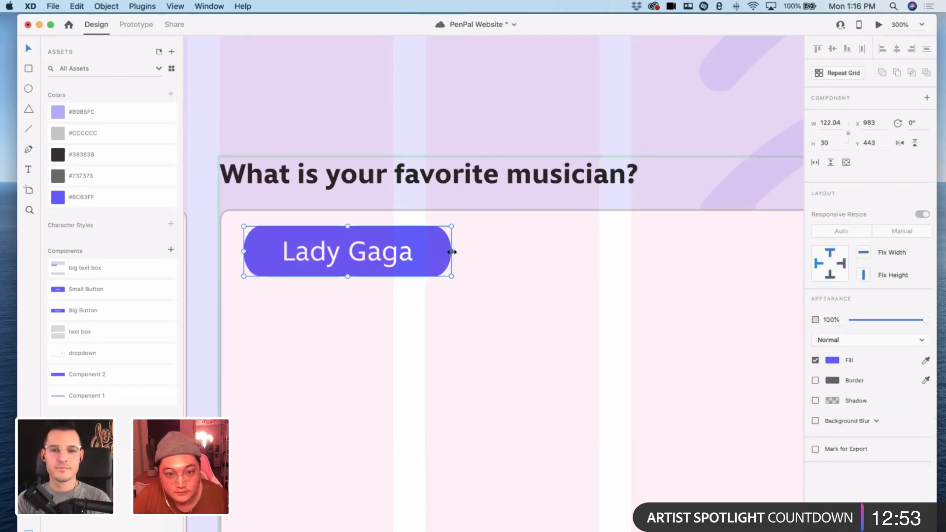
{"action": "double_click", "coordinate": [433, 273]}
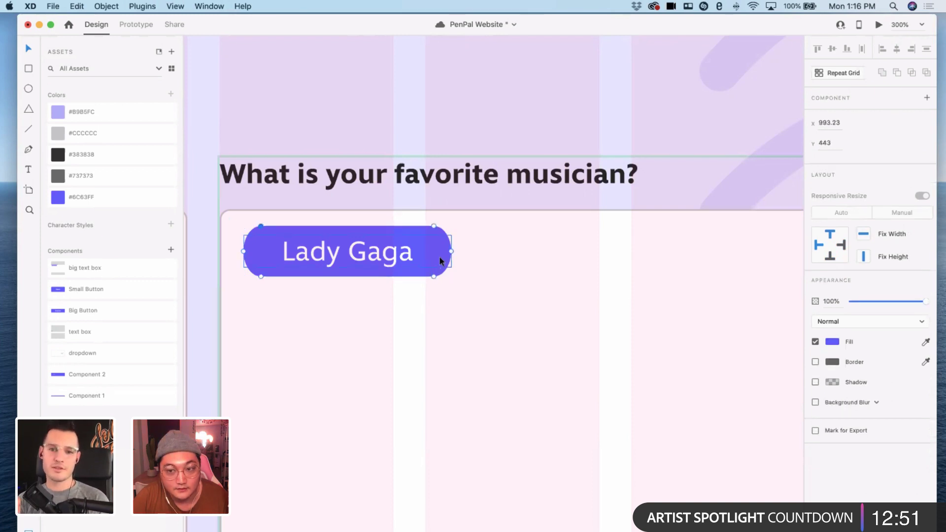
{"action": "left_click", "coordinate": [476, 314]}
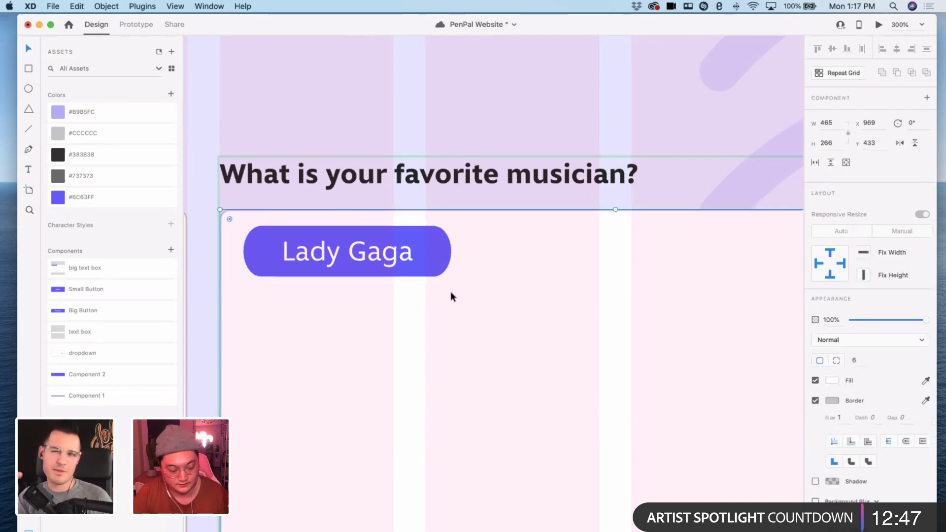
{"action": "key", "text": "super+z"}
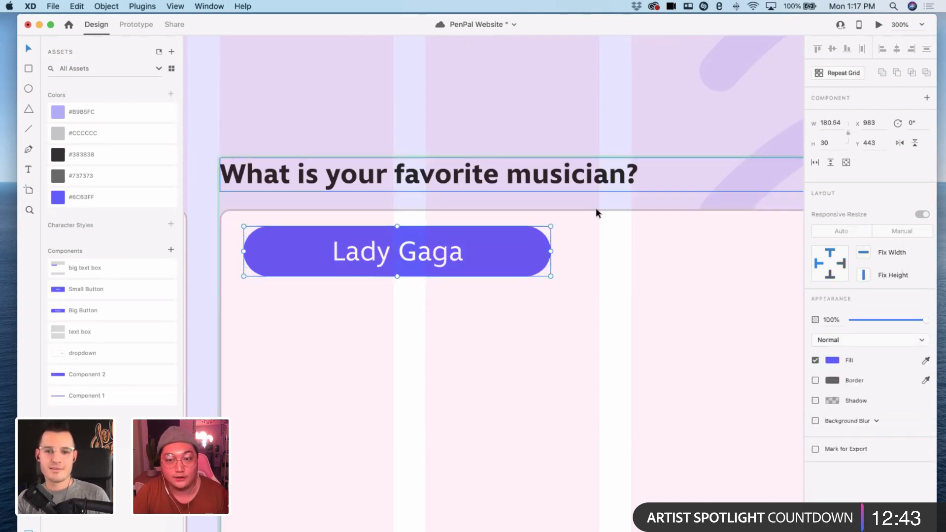
- Shorten the Lady Gaga tag by moving its right-end anchor points inward, and narrow its text frame to match
{"action": "right_click", "coordinate": [501, 237]}
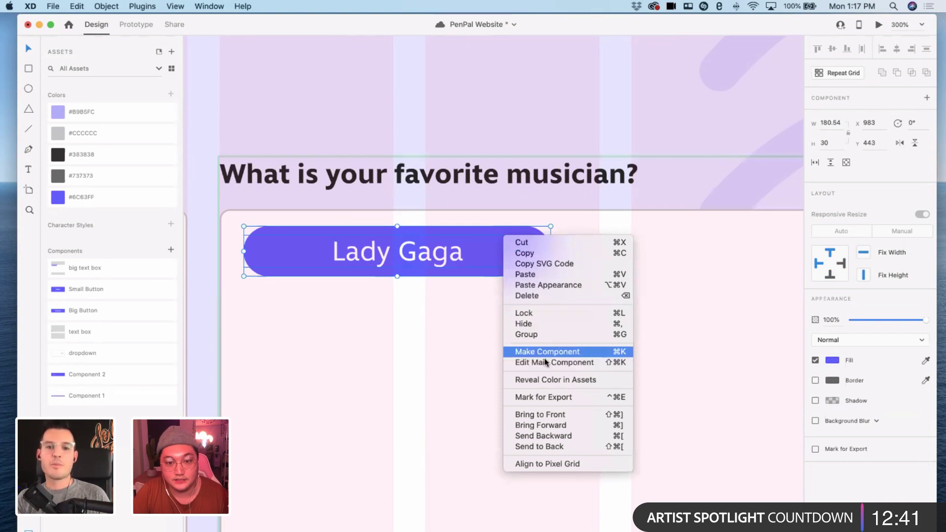
{"action": "left_click", "coordinate": [434, 287]}
{"action": "double_click", "coordinate": [451, 276]}
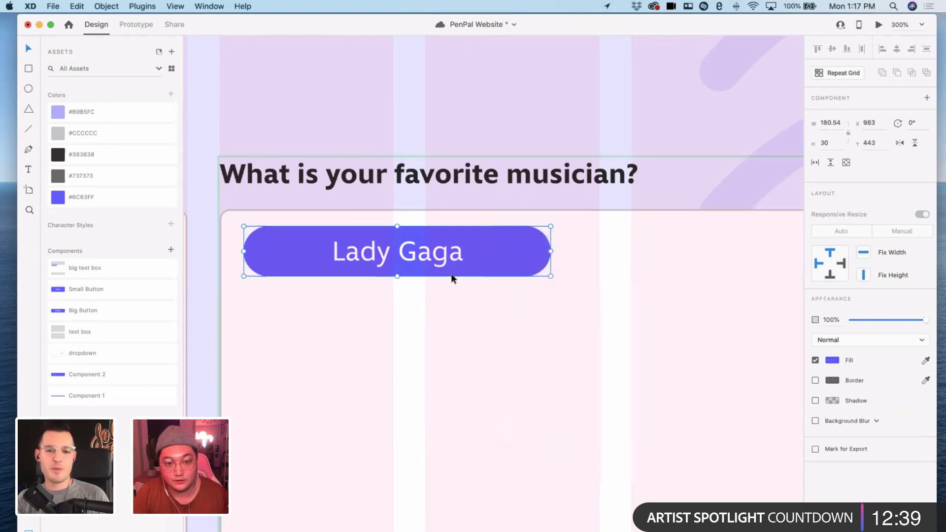
{"action": "left_click", "coordinate": [551, 252]}
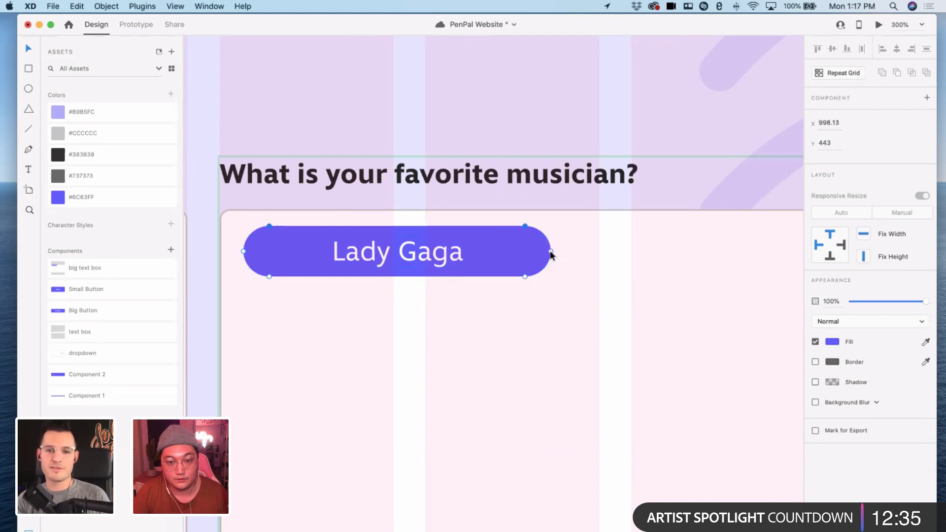
{"action": "left_click", "coordinate": [525, 277], "text": "shift"}
{"action": "key", "text": "shift+Left"}
{"action": "key", "text": "shift+Left"}
{"action": "key", "text": "shift+Left"}
{"action": "key", "text": "shift+Left"}
{"action": "key", "text": "shift+Left"}
{"action": "key", "text": "shift+Left"}
{"action": "key", "text": "shift+Left"}
{"action": "key", "text": "shift+Left"}
{"action": "key", "text": "shift+Left"}
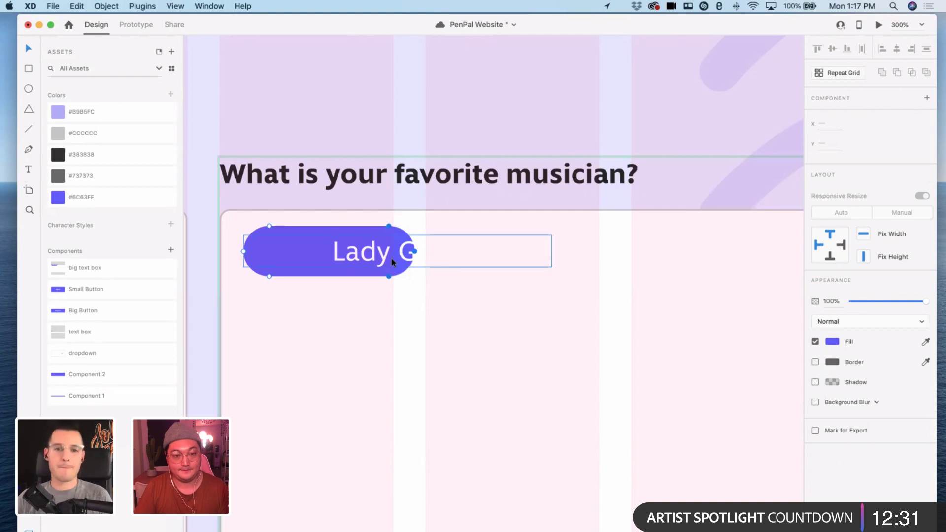
{"action": "left_click", "coordinate": [518, 251]}
{"action": "left_click_drag", "start_coordinate": [553, 252], "coordinate": [423, 252]}
- Extend the Lady Gaga tag's right-end anchor points outward by 20 px and widen its text frame to 121.04 px
{"action": "double_click", "coordinate": [394, 230]}
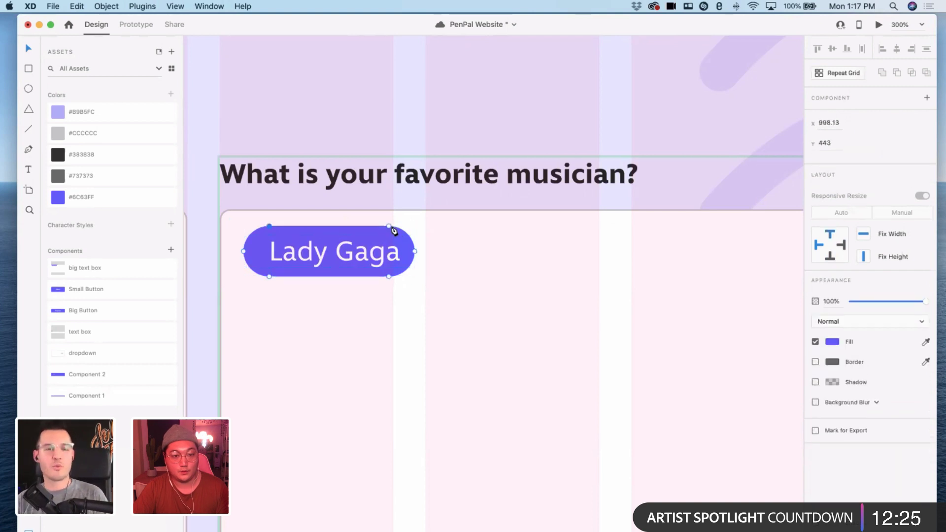
{"action": "left_click", "coordinate": [415, 252]}
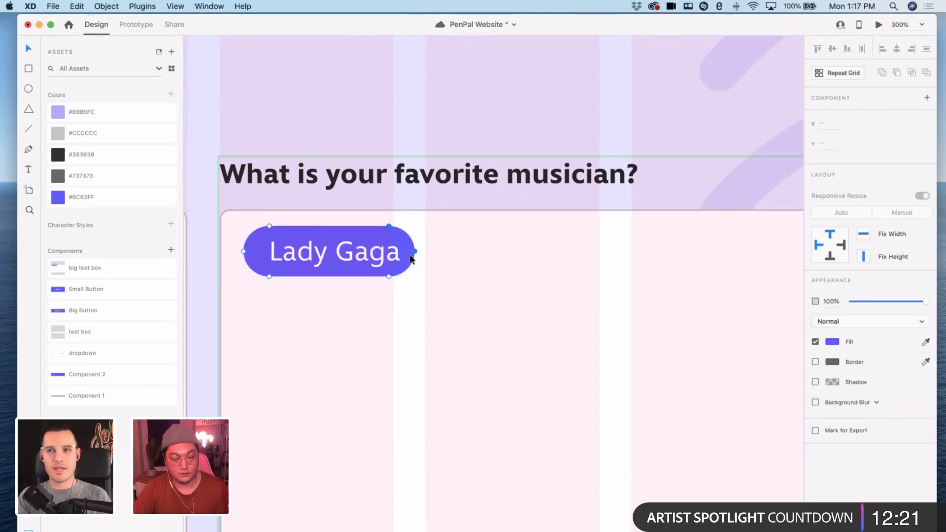
{"action": "key", "text": "shift+Right"}
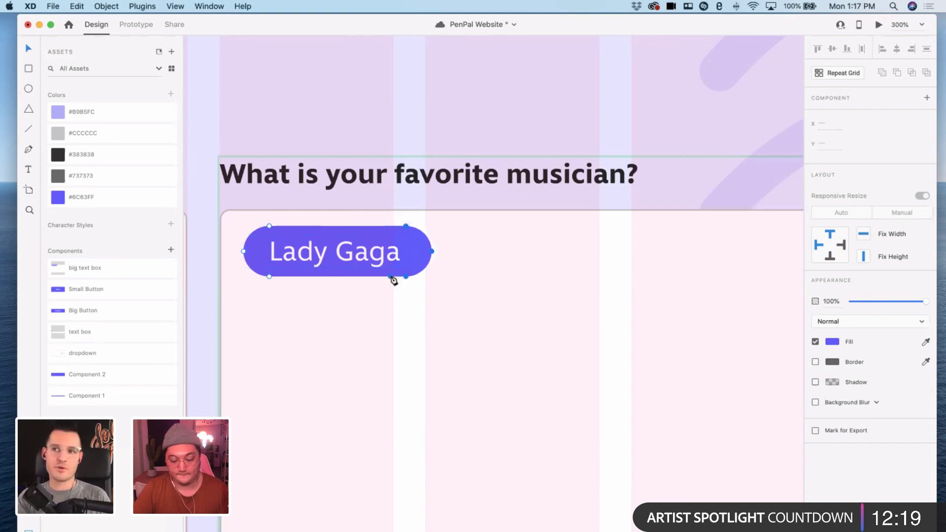
{"action": "key", "text": "shift+Right"}
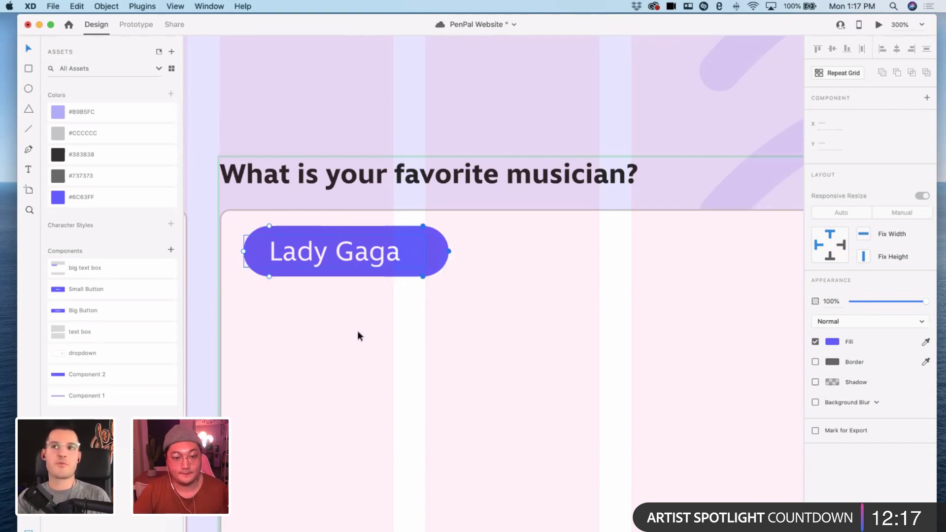
{"action": "double_click", "coordinate": [362, 264]}
{"action": "left_click_drag", "start_coordinate": [424, 250], "coordinate": [450, 250]}
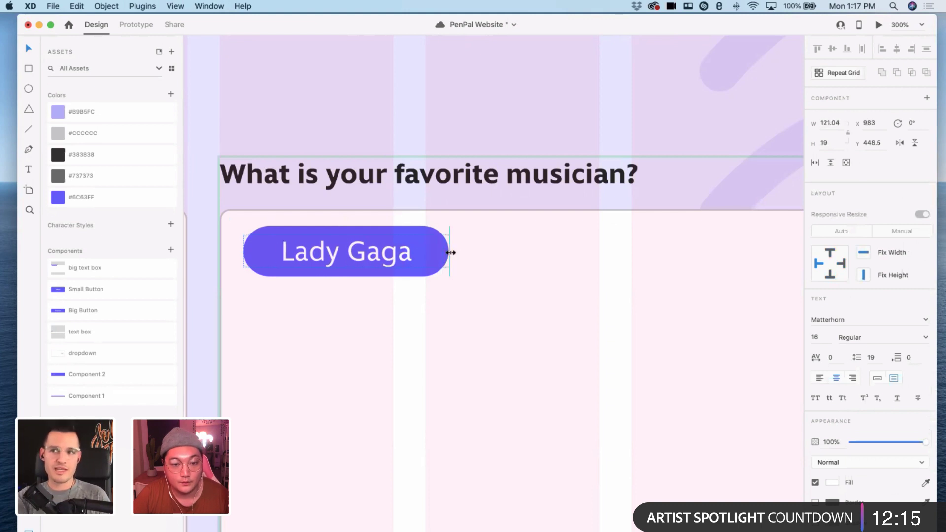
{"action": "left_click", "coordinate": [471, 286]}
- Duplicate the Homepage – 2 artboard beside the original with a 70 px gap, at X 4972, Y 247
{"action": "scroll", "coordinate": [469, 282], "scroll_direction": "down", "scroll_amount": 6}
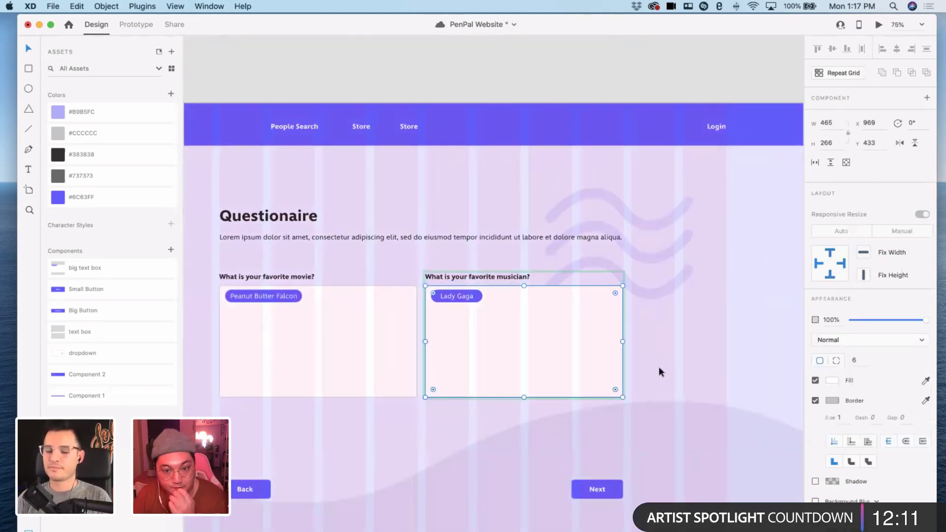
{"action": "scroll", "coordinate": [705, 355], "scroll_direction": "left", "scroll_amount": 3}
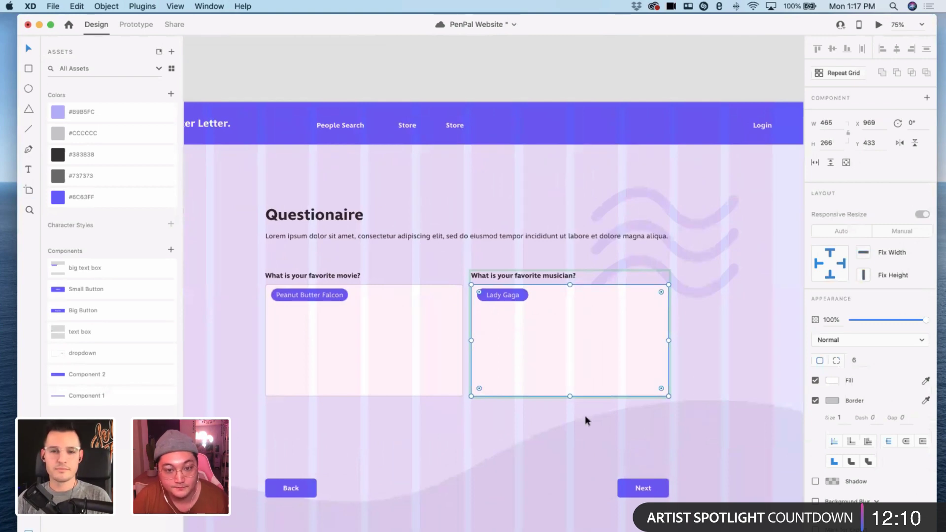
{"action": "left_click", "coordinate": [479, 415]}
{"action": "scroll", "coordinate": [479, 415], "scroll_direction": "down", "scroll_amount": 3}
{"action": "scroll", "coordinate": [479, 414], "scroll_direction": "down", "scroll_amount": 2}
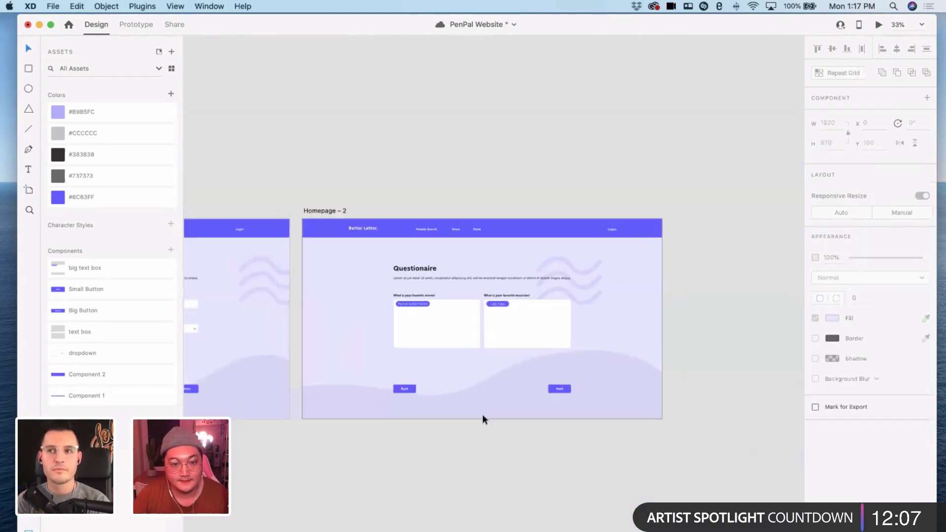
{"action": "scroll", "coordinate": [481, 416], "scroll_direction": "up", "scroll_amount": 8}
{"action": "scroll", "coordinate": [491, 352], "scroll_direction": "down", "scroll_amount": 3}
{"action": "scroll", "coordinate": [491, 352], "scroll_direction": "right", "scroll_amount": 10}
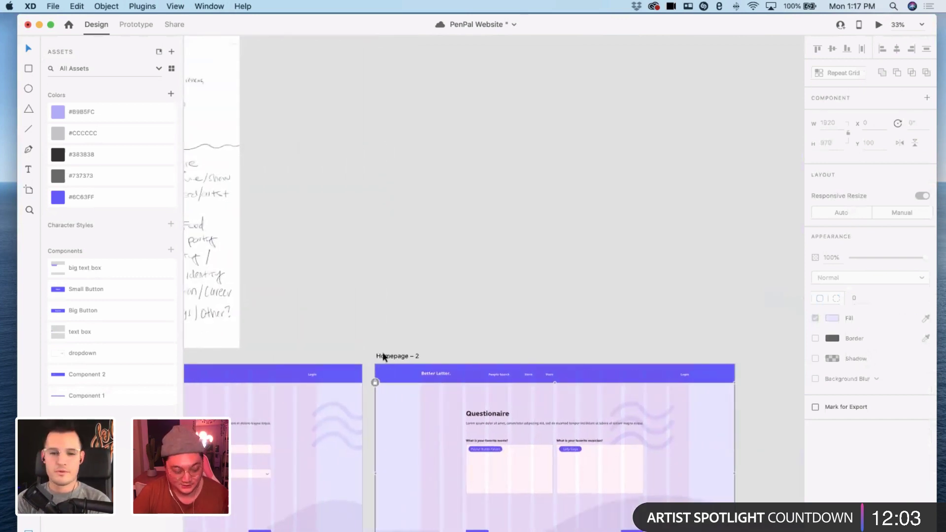
{"action": "left_click_drag", "start_coordinate": [375, 356], "coordinate": [755, 356]}
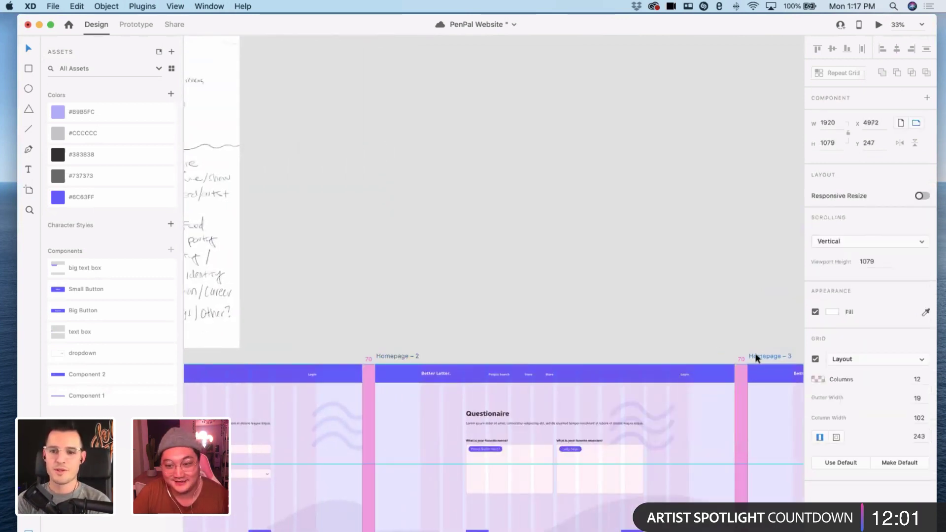
{"action": "scroll", "coordinate": [718, 332], "scroll_direction": "left", "scroll_amount": 3}
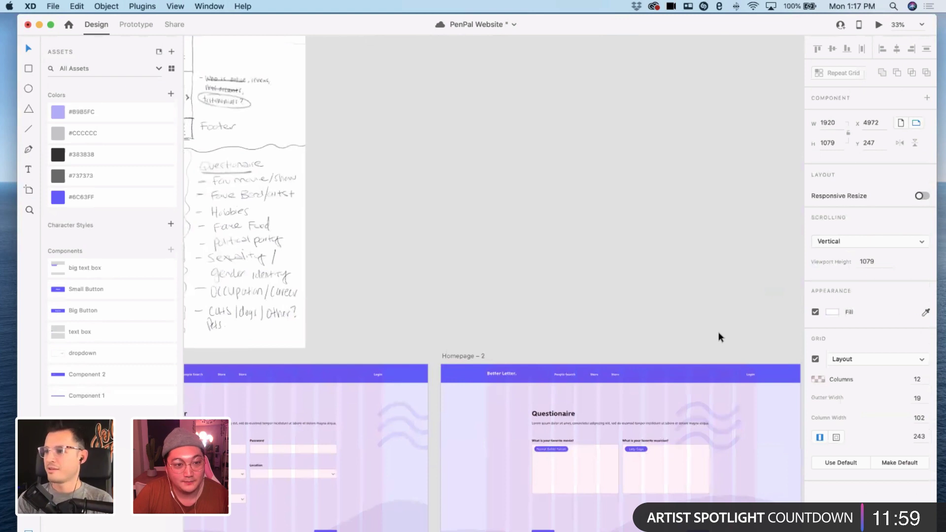
- Change the first question label on the duplicated Questionaire artboard to "What Favorite Food?"
{"action": "scroll", "coordinate": [718, 332], "scroll_direction": "right", "scroll_amount": 1}
{"action": "scroll", "coordinate": [717, 332], "scroll_direction": "up", "scroll_amount": 5}
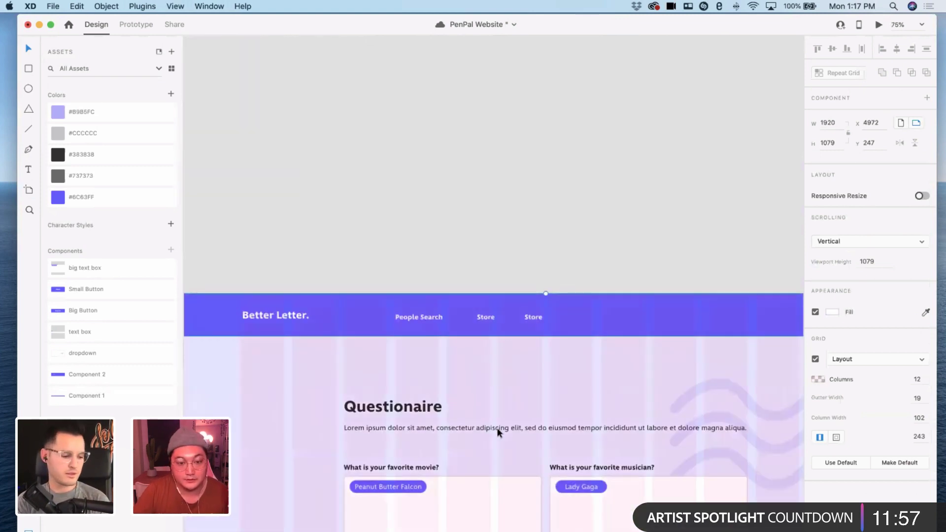
{"action": "left_click", "coordinate": [391, 467]}
{"action": "double_click", "coordinate": [391, 467]}
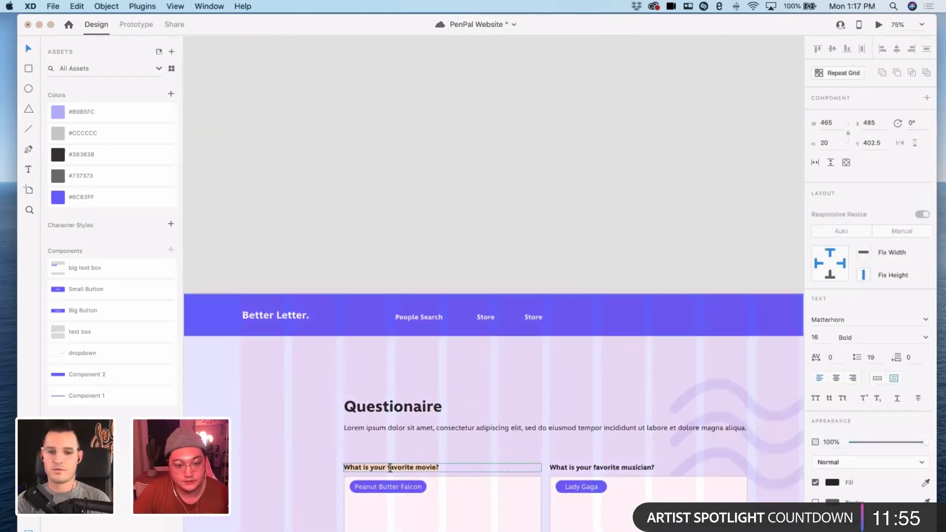
{"action": "type", "text": "Favo"}
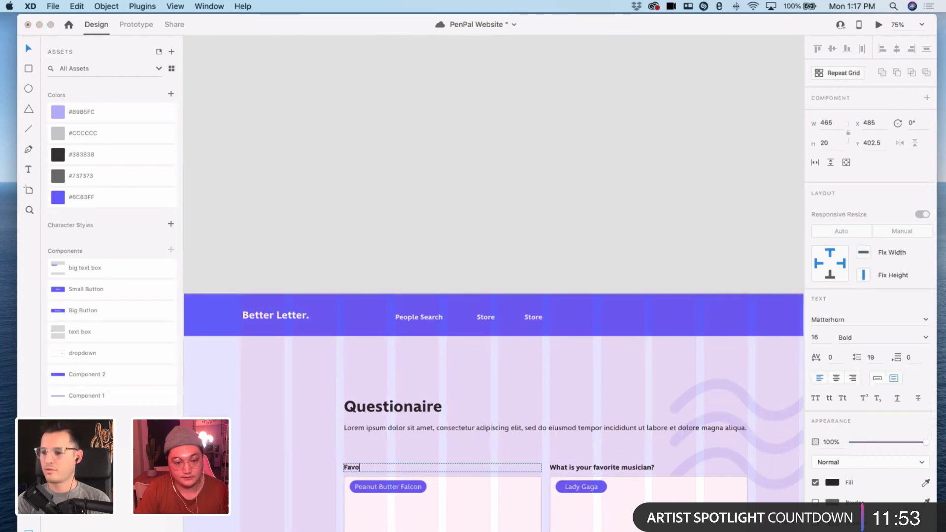
{"action": "key", "text": "BackSpace"}
{"action": "type", "text": "What"}
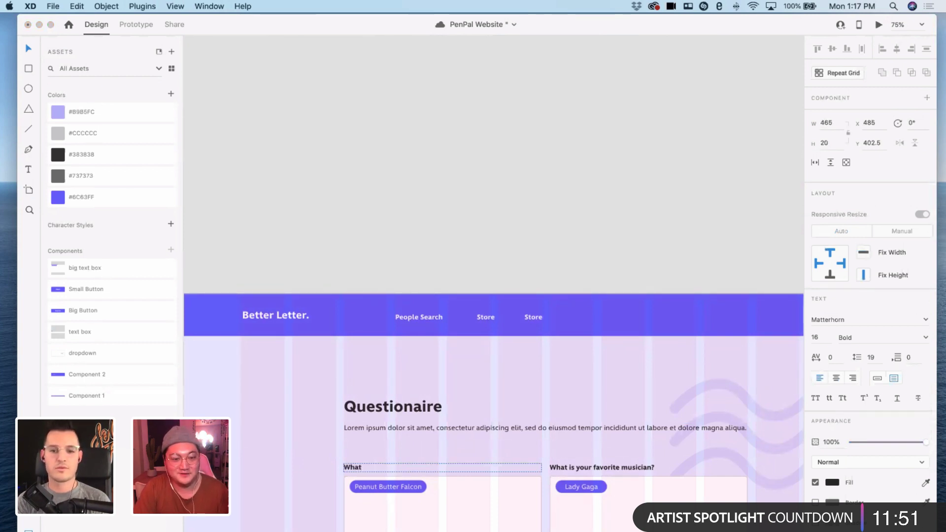
{"action": "type", "text": " fAvo"}
{"action": "type", "text": "F"}
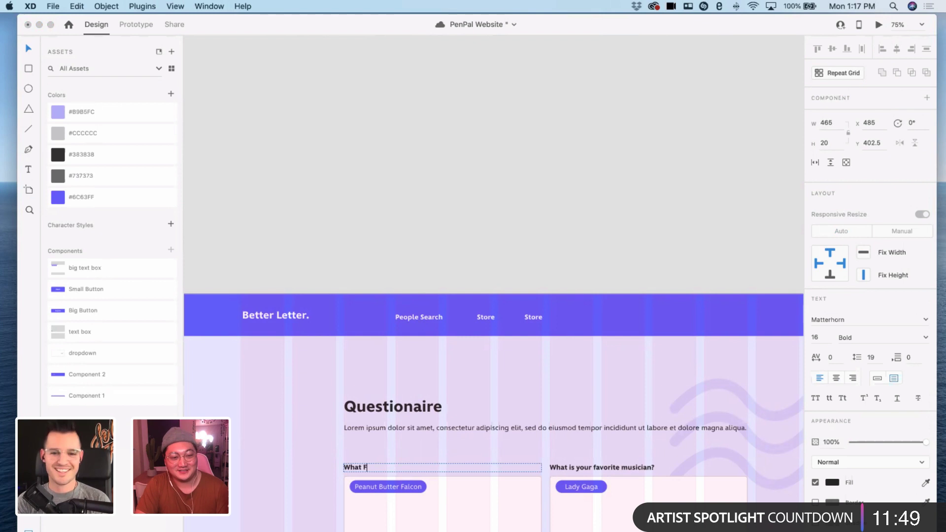
{"action": "type", "text": "avorite Food?"}
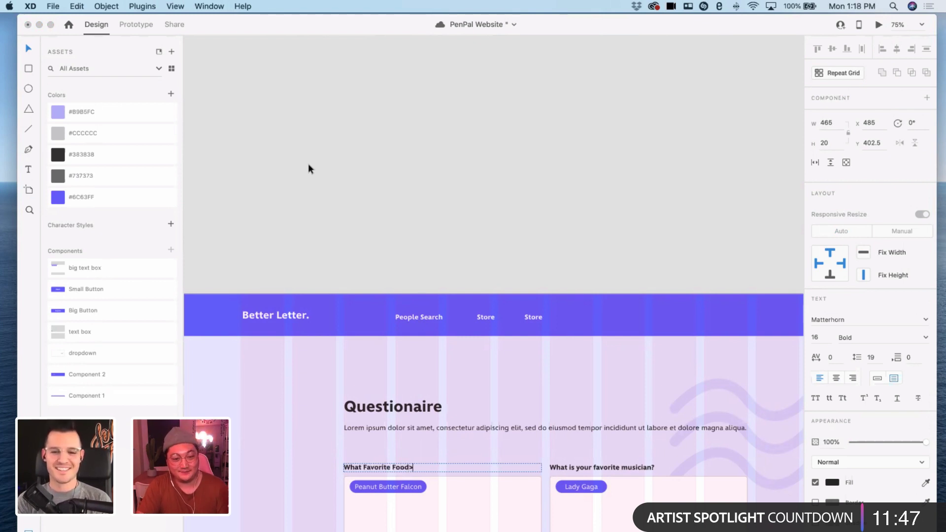
{"action": "key", "text": "Escape"}
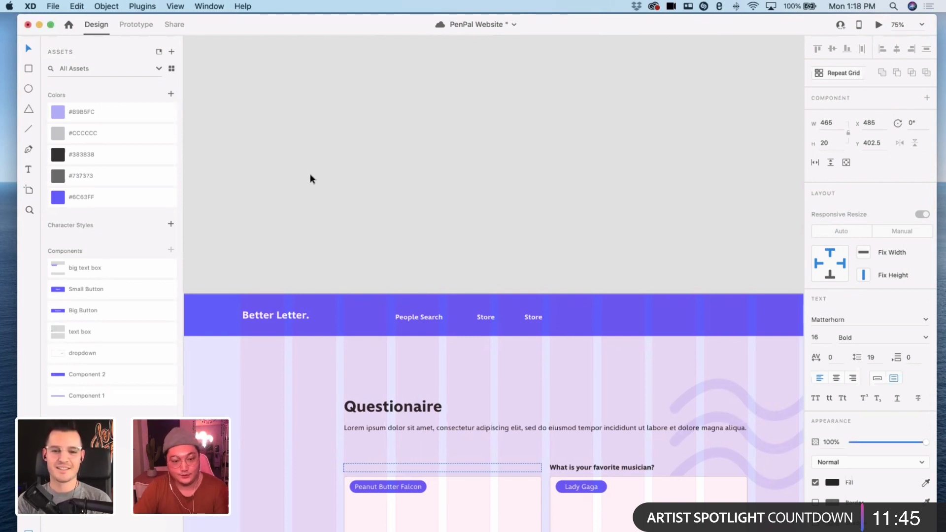
- Check the handwritten Questionaire notes for the next question to add
{"action": "scroll", "coordinate": [310, 175], "scroll_direction": "right", "scroll_amount": 5}
{"action": "scroll", "coordinate": [309, 174], "scroll_direction": "left", "scroll_amount": 12}
{"action": "scroll", "coordinate": [308, 174], "scroll_direction": "up", "scroll_amount": 4}
{"action": "scroll", "coordinate": [604, 195], "scroll_direction": "left", "scroll_amount": 8}
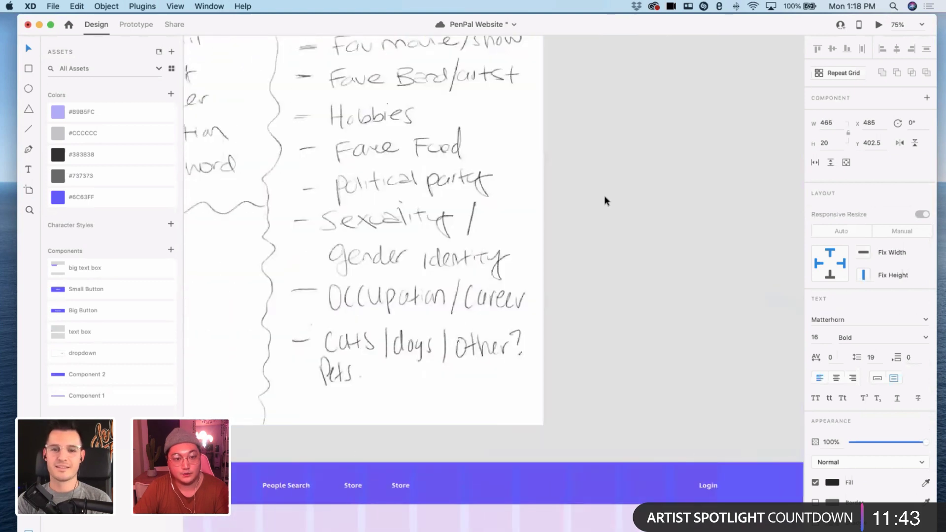
{"action": "scroll", "coordinate": [604, 197], "scroll_direction": "right", "scroll_amount": 12}
{"action": "scroll", "coordinate": [596, 200], "scroll_direction": "right", "scroll_amount": 12}
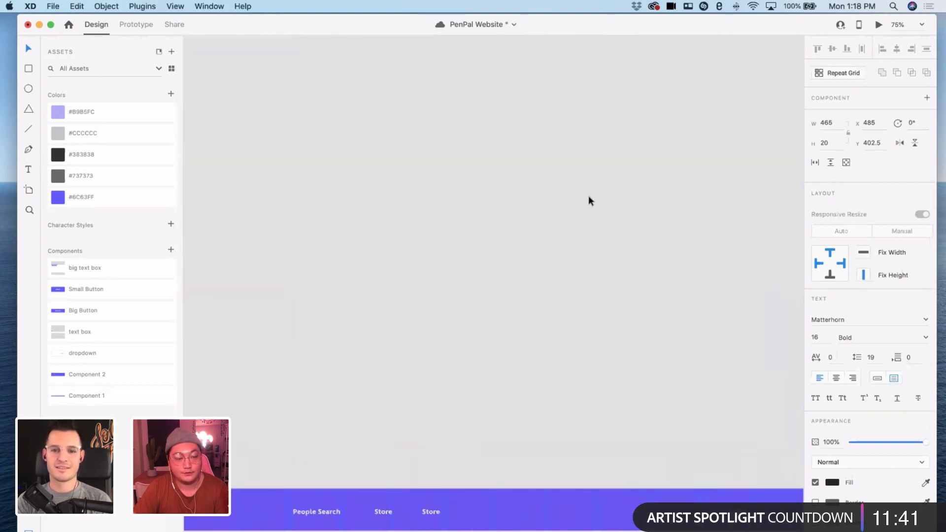
{"action": "scroll", "coordinate": [588, 200], "scroll_direction": "left", "scroll_amount": 5}
{"action": "scroll", "coordinate": [584, 197], "scroll_direction": "right", "scroll_amount": 5}
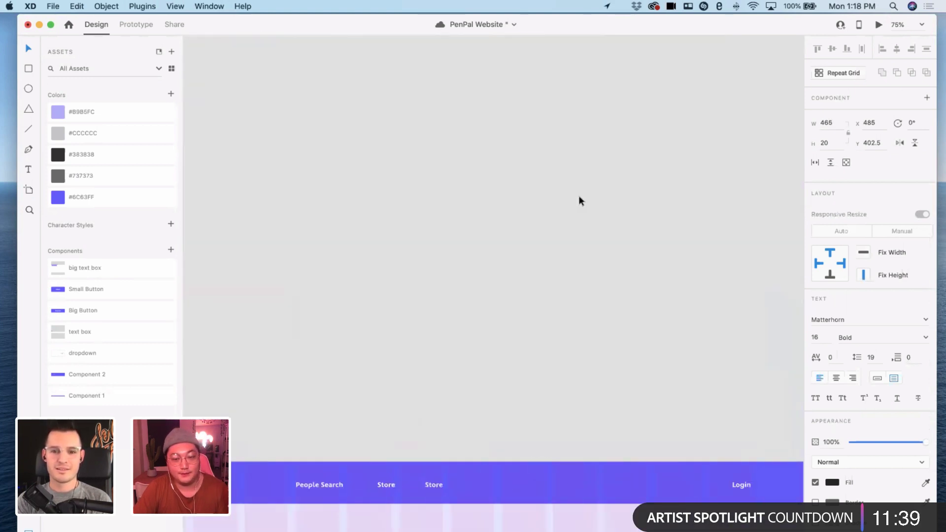
- Change the favorite musician question label on the duplicated artboard to "What is your favorite animal?"
{"action": "scroll", "coordinate": [578, 221], "scroll_direction": "down", "scroll_amount": 10}
{"action": "scroll", "coordinate": [577, 266], "scroll_direction": "right", "scroll_amount": 5}
{"action": "left_click", "coordinate": [620, 286]}
{"action": "double_click", "coordinate": [620, 283]}
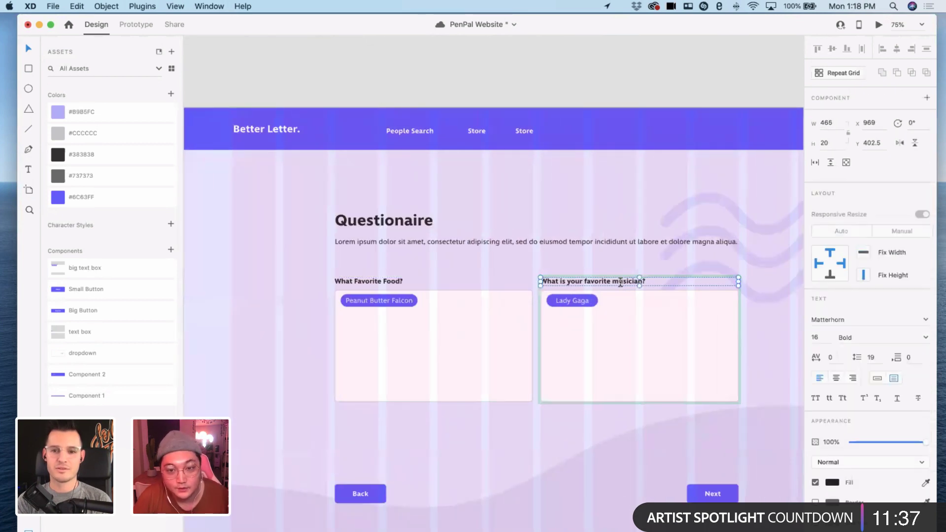
{"action": "double_click", "coordinate": [619, 281]}
{"action": "type", "text": "What kind "}
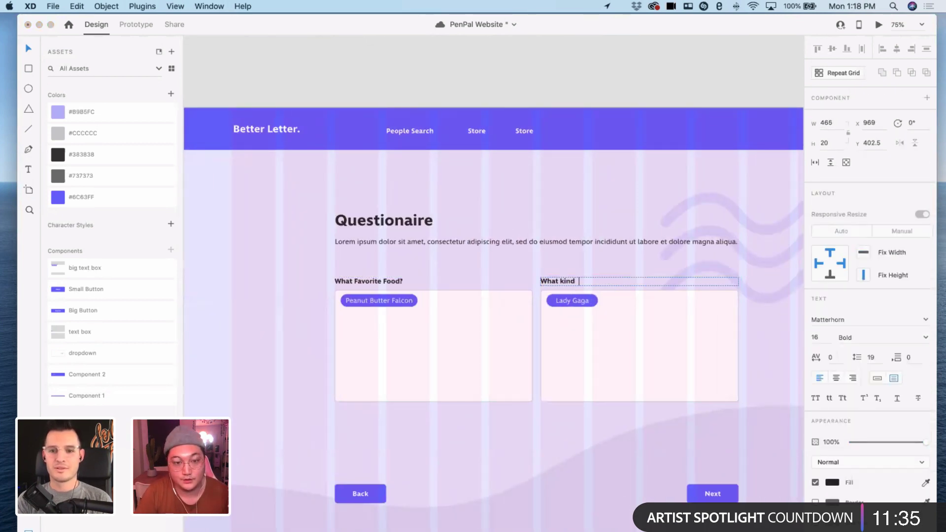
{"action": "key", "text": "BackSpace"}
{"action": "key", "text": "BackSpace"}
{"action": "key", "text": "BackSpace"}
{"action": "key", "text": "BackSpace"}
{"action": "key", "text": "BackSpace"}
{"action": "type", "text": "is you"}
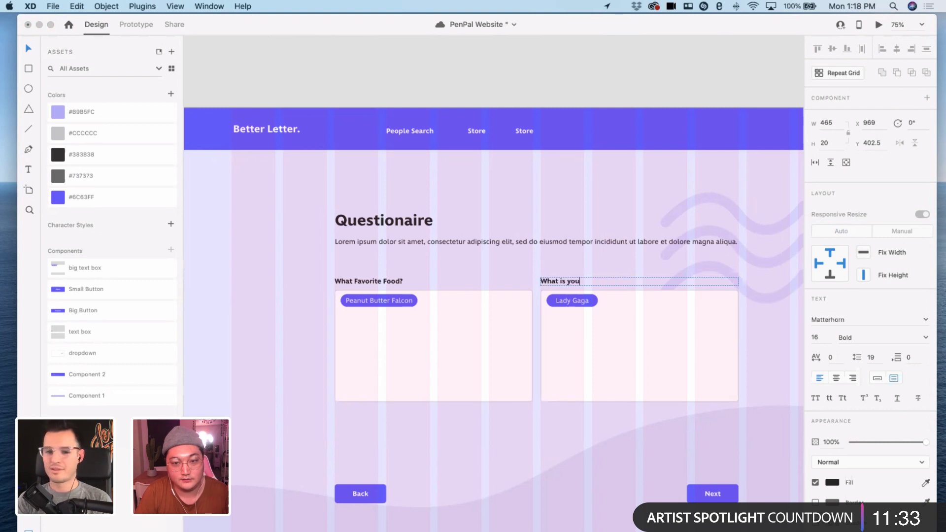
{"action": "type", "text": "r favoriet"}
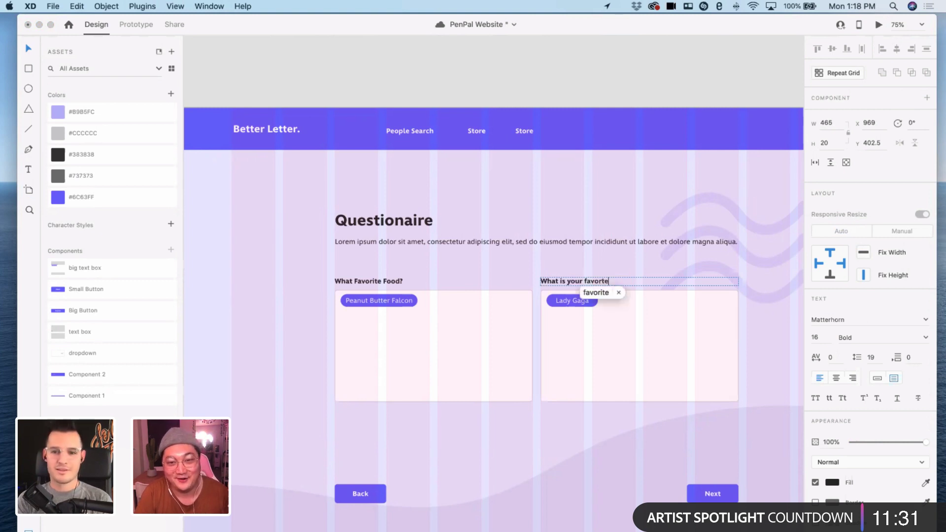
{"action": "key", "text": "BackSpace"}
{"action": "key", "text": "BackSpace"}
{"action": "type", "text": "ite animal?"}
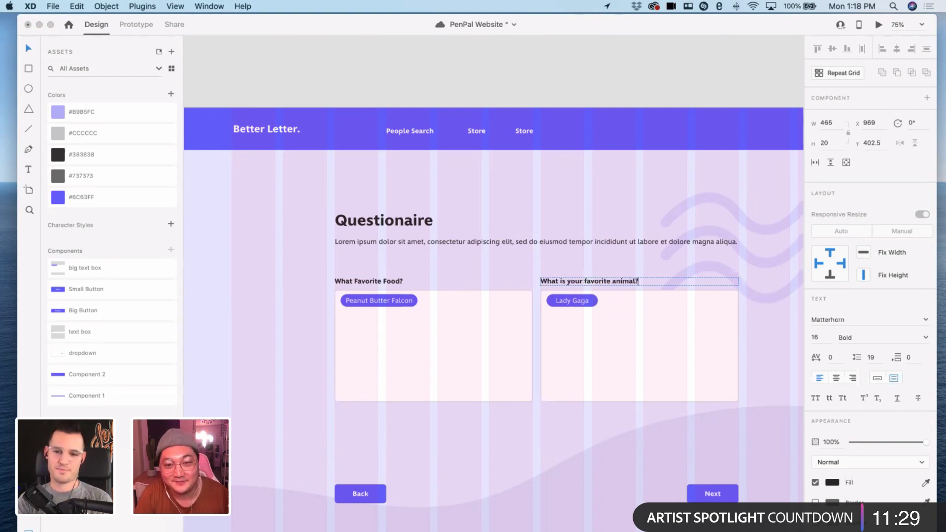
{"action": "key", "text": "Escape"}
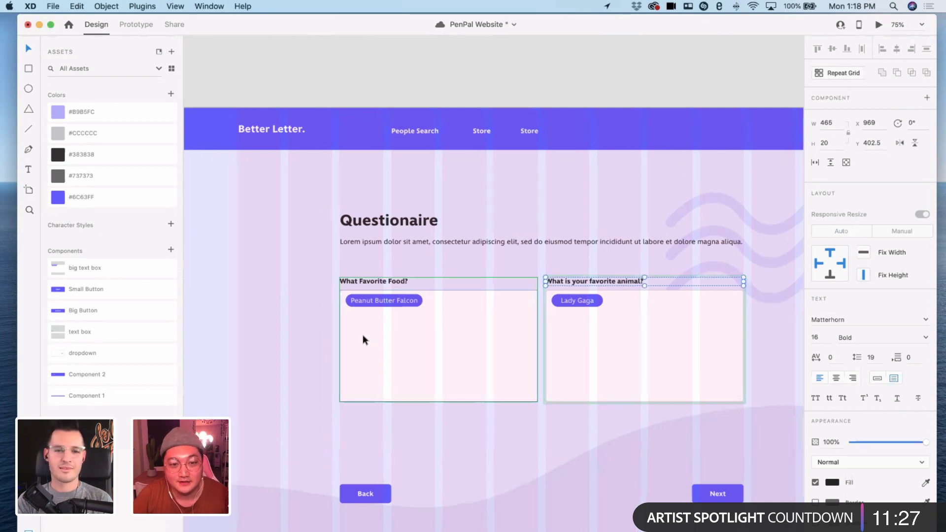
- Replace the Peanut Butter Falcon tag text with "Poke" and narrow its text frame to about 88 px
{"action": "scroll", "coordinate": [363, 335], "scroll_direction": "left", "scroll_amount": 2}
{"action": "key", "text": "super+equal"}
{"action": "double_click", "coordinate": [385, 301]}
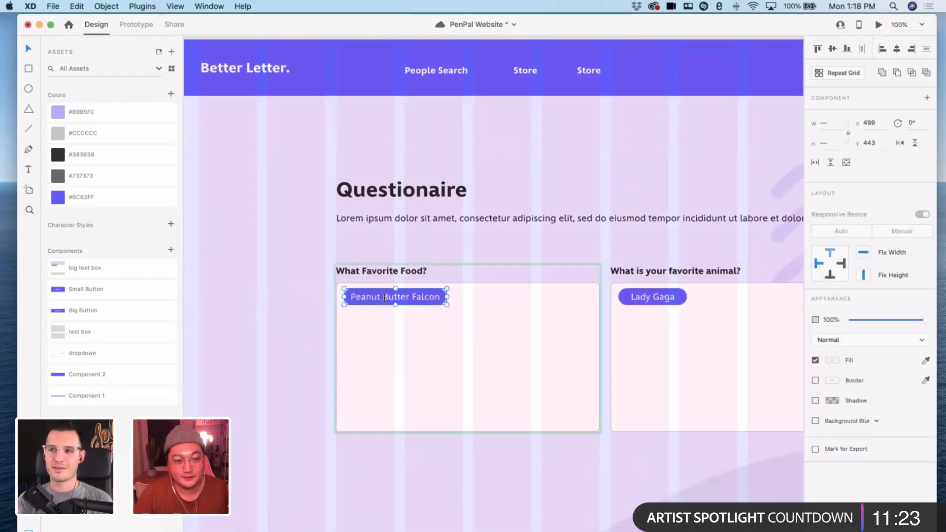
{"action": "double_click", "coordinate": [385, 298]}
{"action": "type", "text": "Fo"}
{"action": "key", "text": "Escape"}
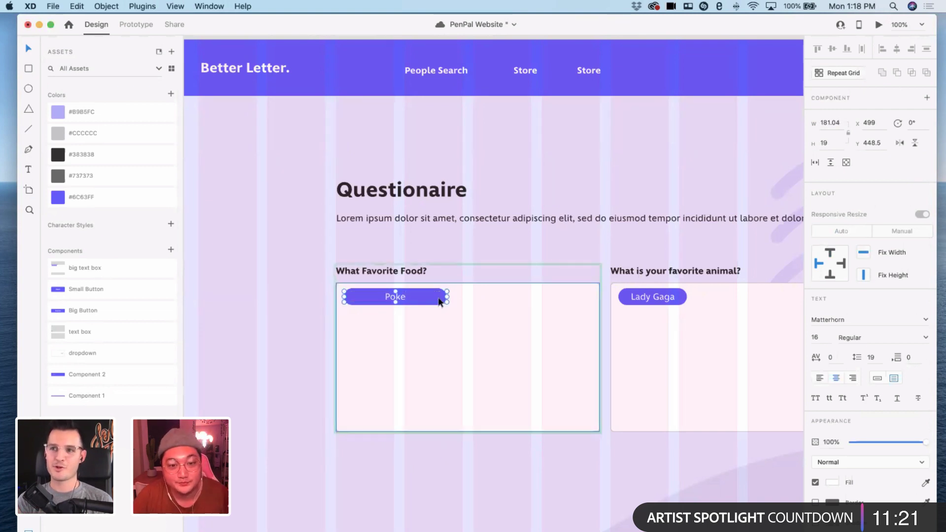
{"action": "left_click_drag", "start_coordinate": [447, 297], "coordinate": [392, 296]}
- Undo the horizontal scaling of the Poke tag's pill, and shorten it to 89.54 px wide by moving its right-end anchor points inward
{"action": "left_click", "coordinate": [438, 299]}
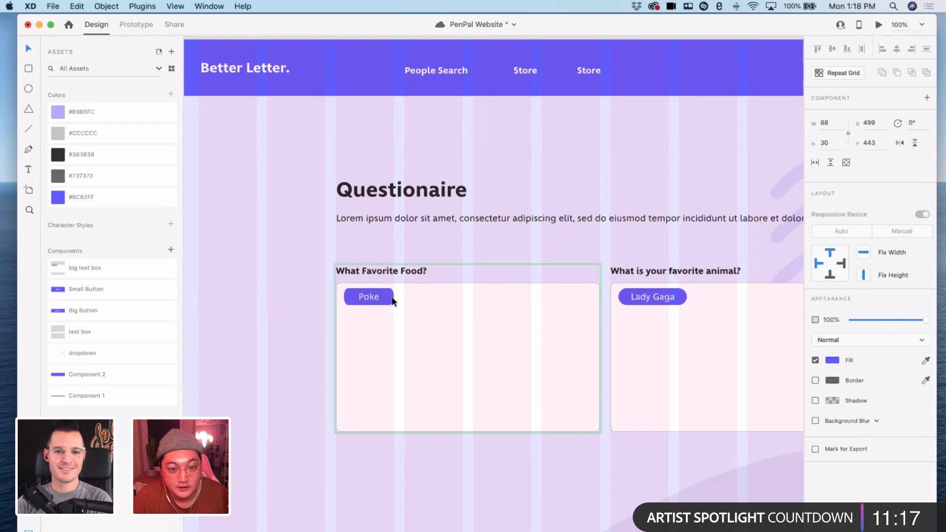
{"action": "key", "text": "super+z"}
{"action": "key", "text": "super+2"}
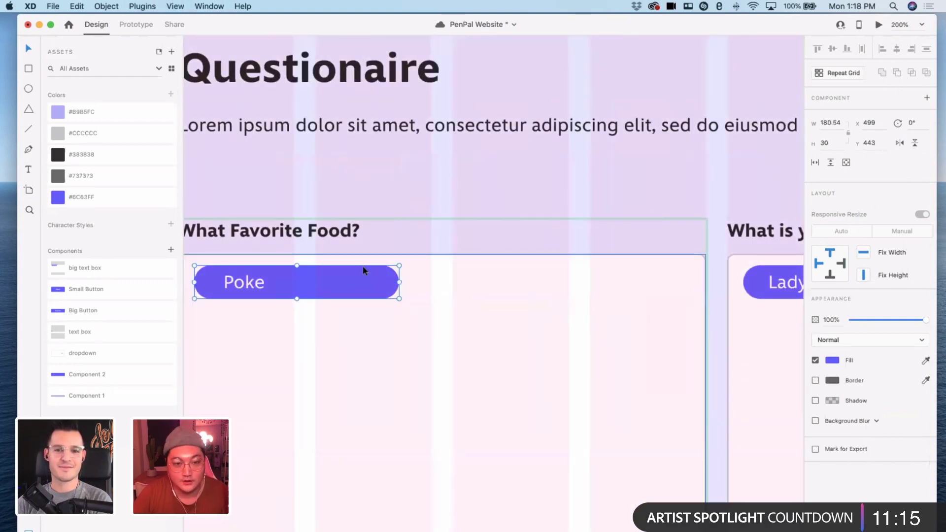
{"action": "double_click", "coordinate": [373, 271]}
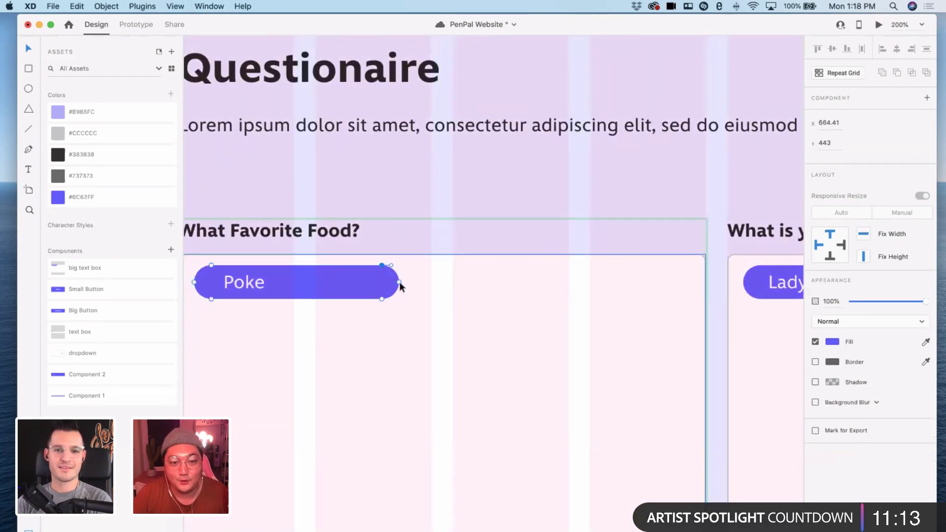
{"action": "left_click", "coordinate": [399, 282], "text": "shift"}
{"action": "left_click", "coordinate": [382, 299], "text": "shift"}
{"action": "key", "text": "shift+Left"}
{"action": "key", "text": "shift+Left"}
{"action": "key", "text": "shift+Left"}
{"action": "key", "text": "shift+Left"}
{"action": "key", "text": "shift+Left"}
{"action": "key", "text": "shift+Left"}
{"action": "key", "text": "shift+Left"}
{"action": "key", "text": "shift+Left"}
{"action": "key", "text": "shift+Left"}
{"action": "key", "text": "shift+Left"}
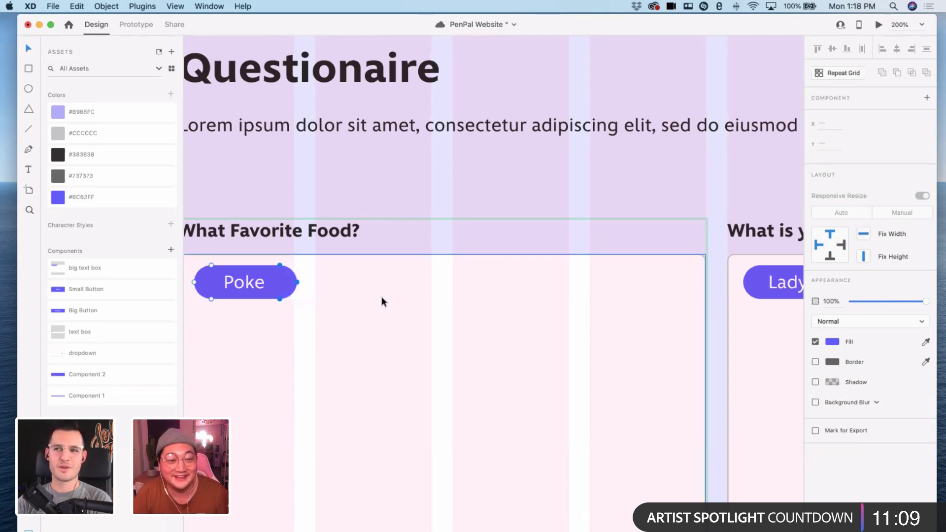
{"action": "scroll", "coordinate": [319, 293], "scroll_direction": "left", "scroll_amount": 3}
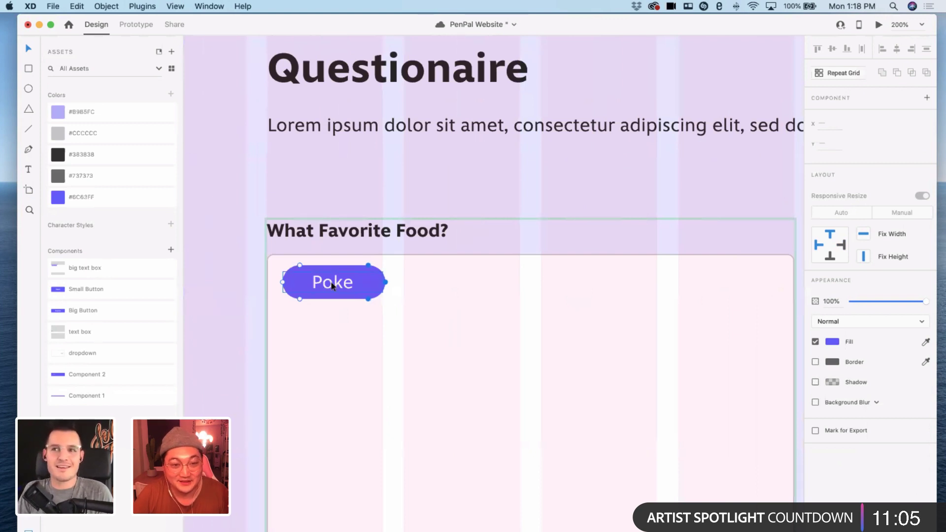
{"action": "key", "text": "Escape"}
{"action": "left_click", "coordinate": [611, 326]}
{"action": "scroll", "coordinate": [611, 326], "scroll_direction": "right", "scroll_amount": 10}
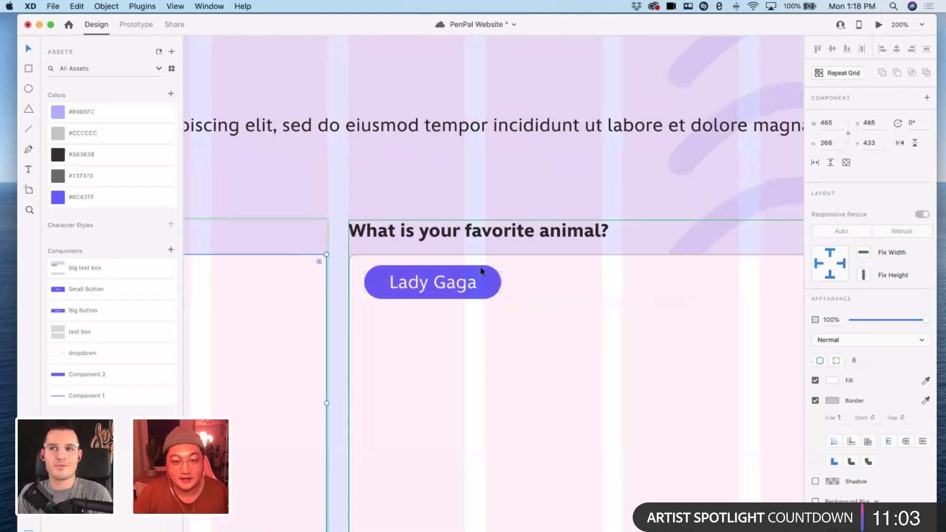
{"action": "scroll", "coordinate": [476, 267], "scroll_direction": "left", "scroll_amount": 7}
{"action": "scroll", "coordinate": [475, 267], "scroll_direction": "right", "scroll_amount": 6}
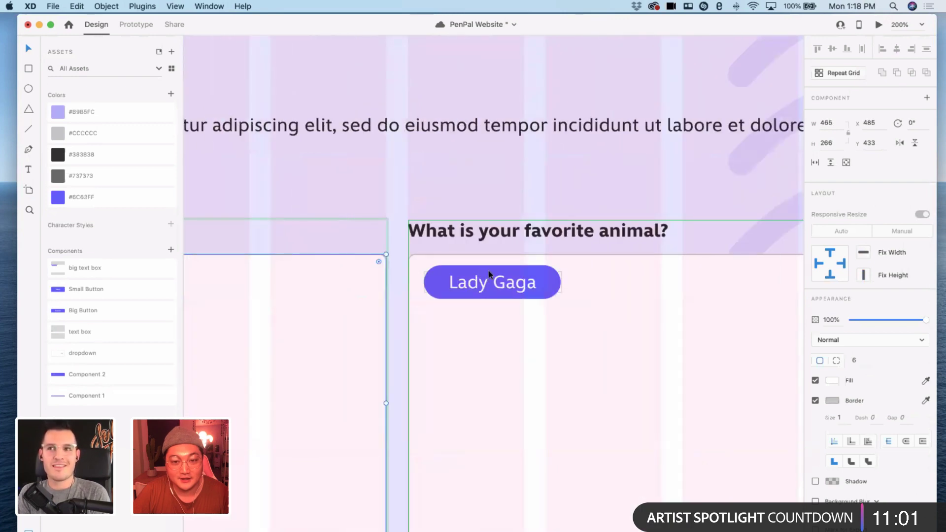
{"action": "double_click", "coordinate": [491, 284]}
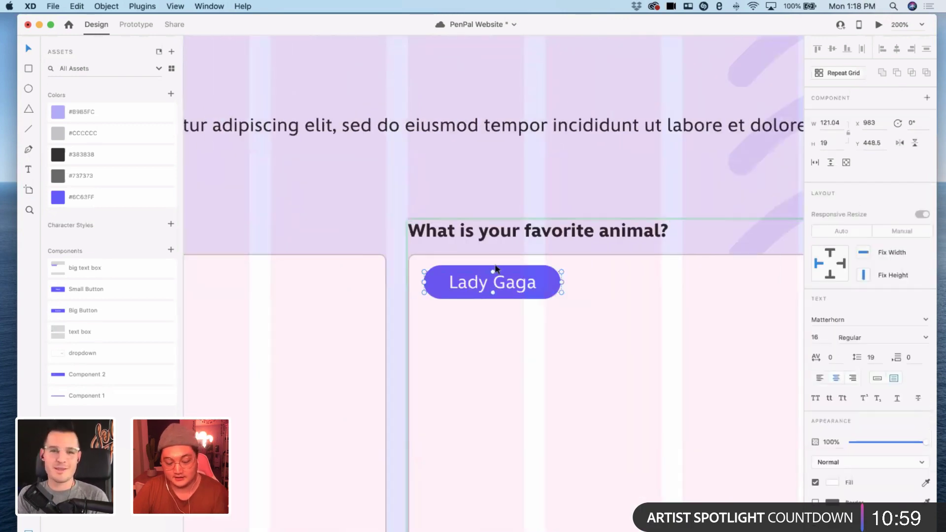
{"action": "scroll", "coordinate": [298, 257], "scroll_direction": "left", "scroll_amount": 10}
{"action": "scroll", "coordinate": [309, 270], "scroll_direction": "right", "scroll_amount": 3}
{"action": "left_click", "coordinate": [313, 277]}
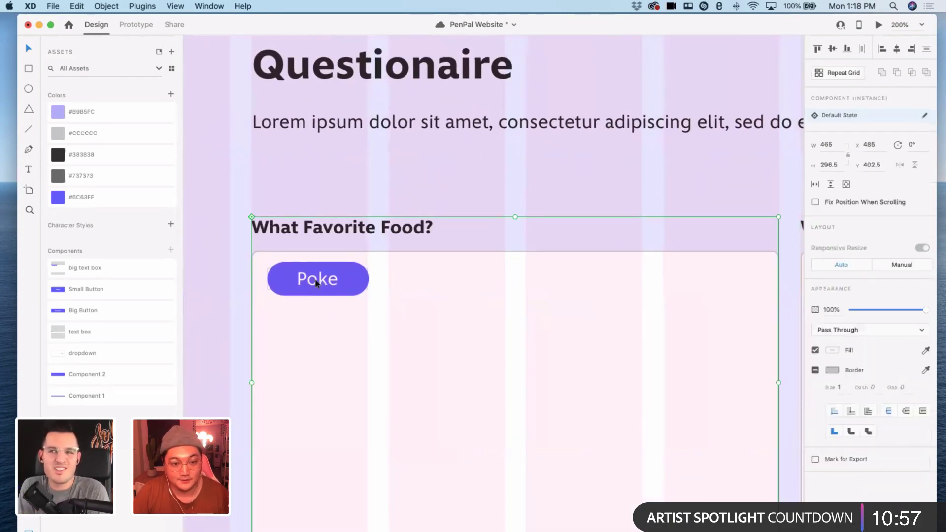
{"action": "double_click", "coordinate": [317, 271]}
{"action": "left_click", "coordinate": [337, 262]}
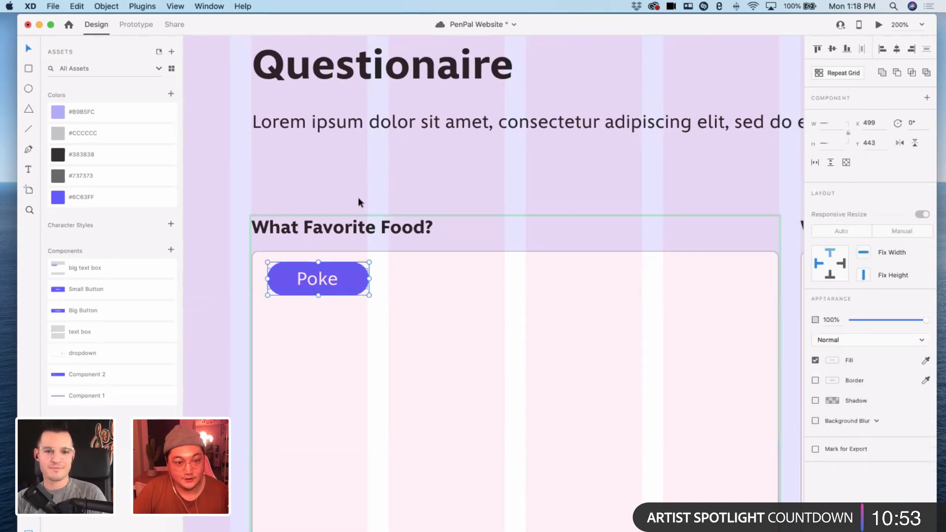
{"action": "left_click_drag", "start_coordinate": [347, 299], "coordinate": [346, 289]}
{"action": "key", "text": "super+z"}
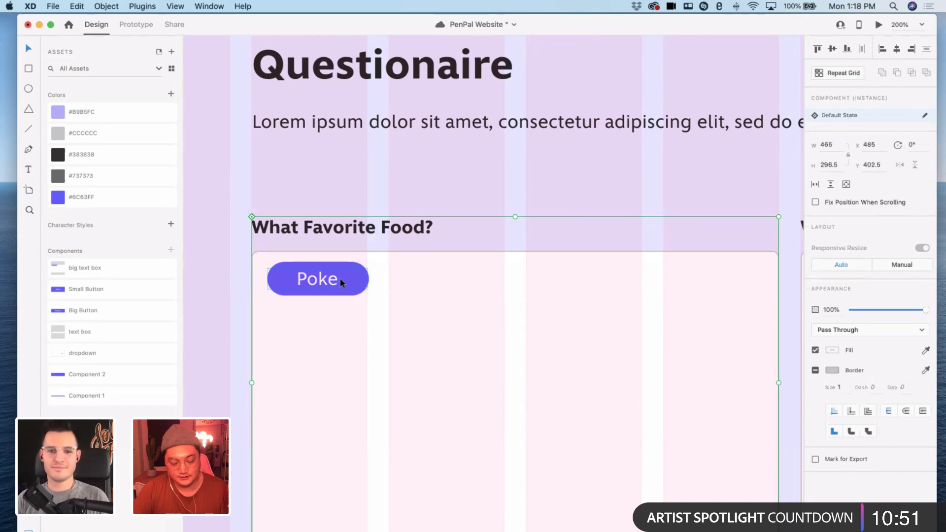
{"action": "key", "text": "super+minus"}
{"action": "key", "text": "super+plus"}
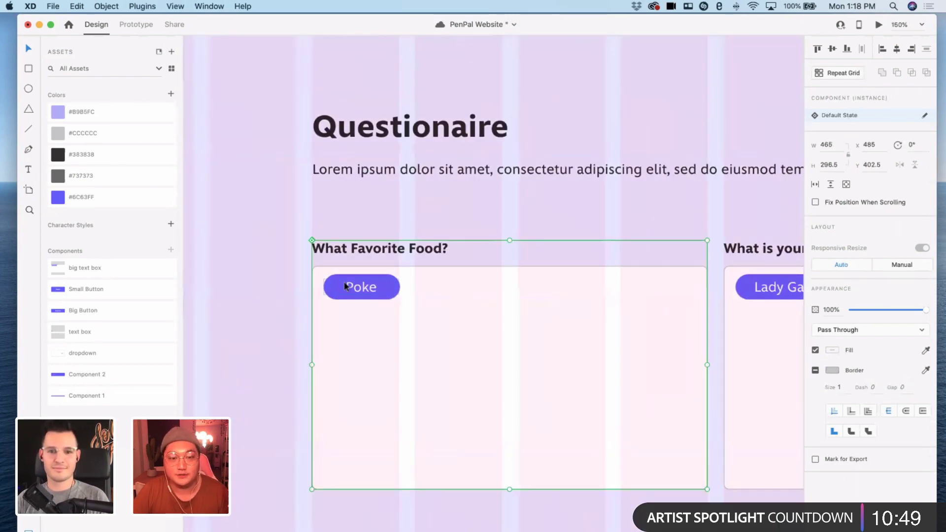
- Try to duplicate the Poke tag's pill inside the favorite food box
{"action": "double_click", "coordinate": [348, 285]}
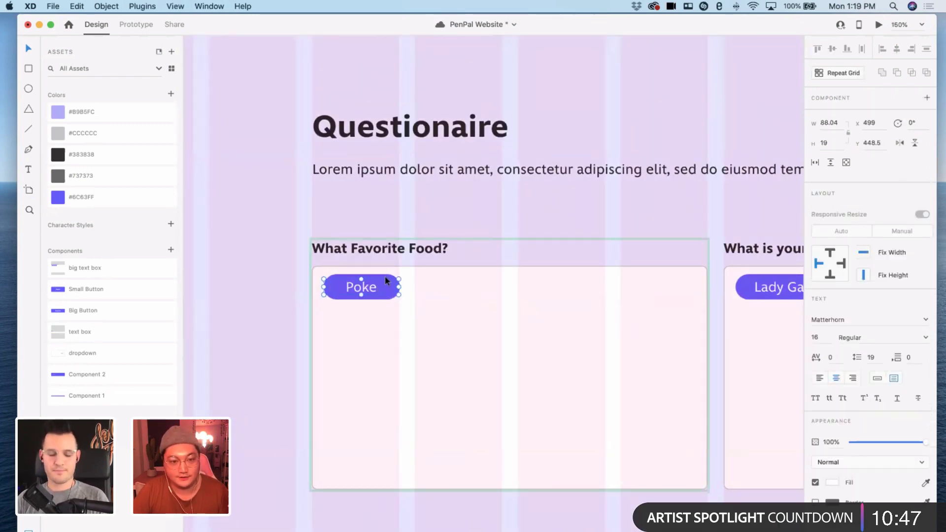
{"action": "left_click", "coordinate": [386, 275]}
{"action": "double_click", "coordinate": [385, 276]}
{"action": "key", "text": "super+c"}
{"action": "key", "text": "super+v"}
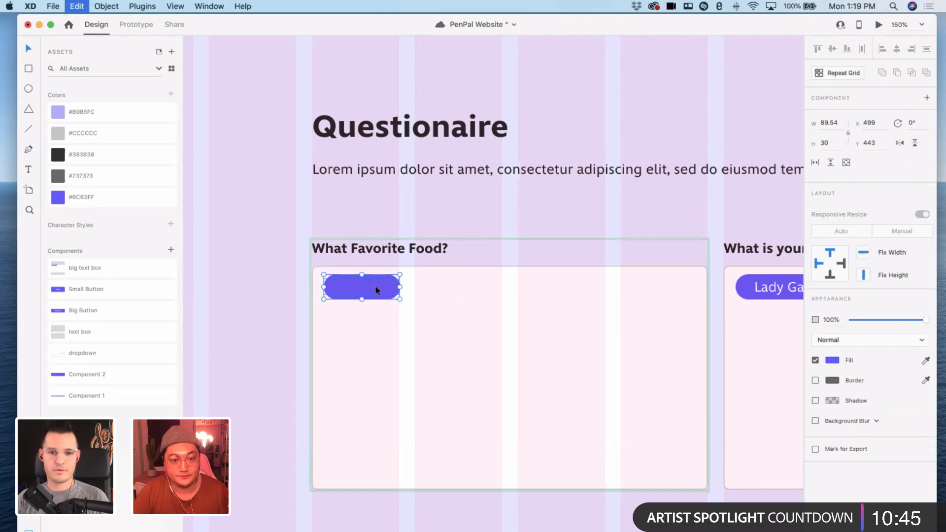
{"action": "key", "text": "shift+Right"}
{"action": "key", "text": "shift+Right"}
{"action": "key", "text": "shift+Right"}
{"action": "key", "text": "shift+Right"}
{"action": "key", "text": "Delete"}
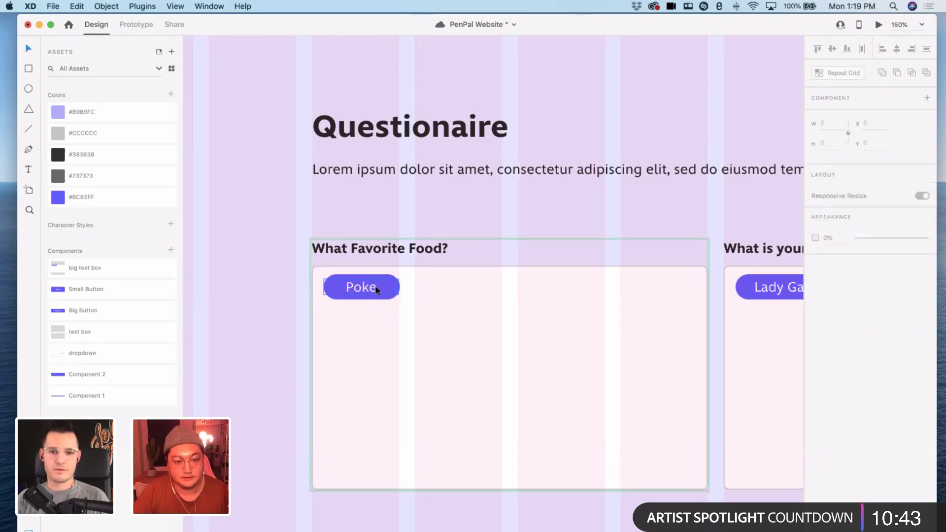
- Examine the Poke tag's pill and box, and compare them with the Peanut Butter Falcon tag on the favorite movie artboard
{"action": "left_click", "coordinate": [377, 291]}
{"action": "left_click", "coordinate": [375, 300]}
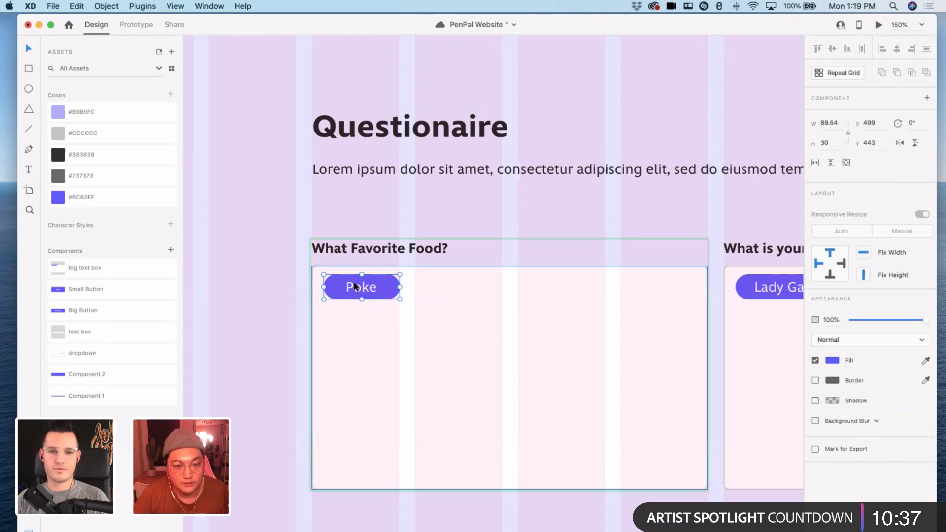
{"action": "left_click", "coordinate": [471, 318]}
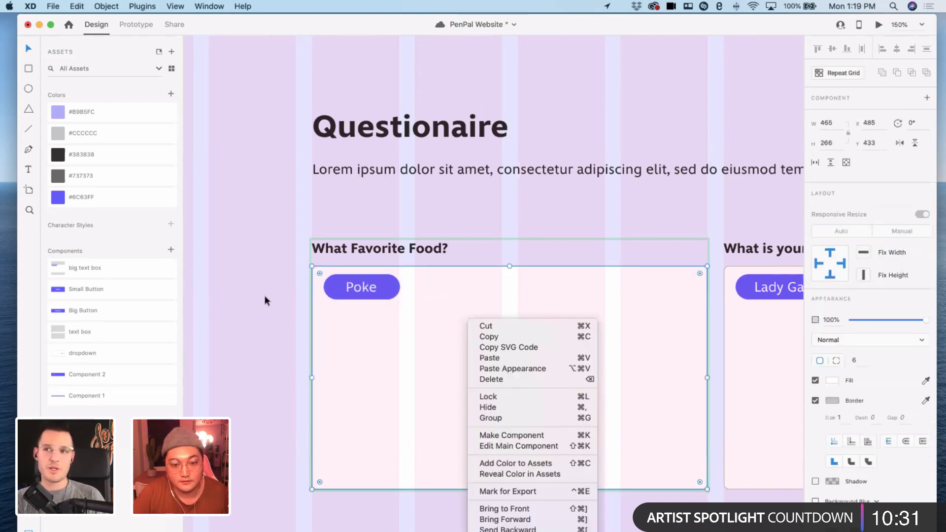
{"action": "scroll", "coordinate": [386, 249], "scroll_direction": "left", "scroll_amount": 3}
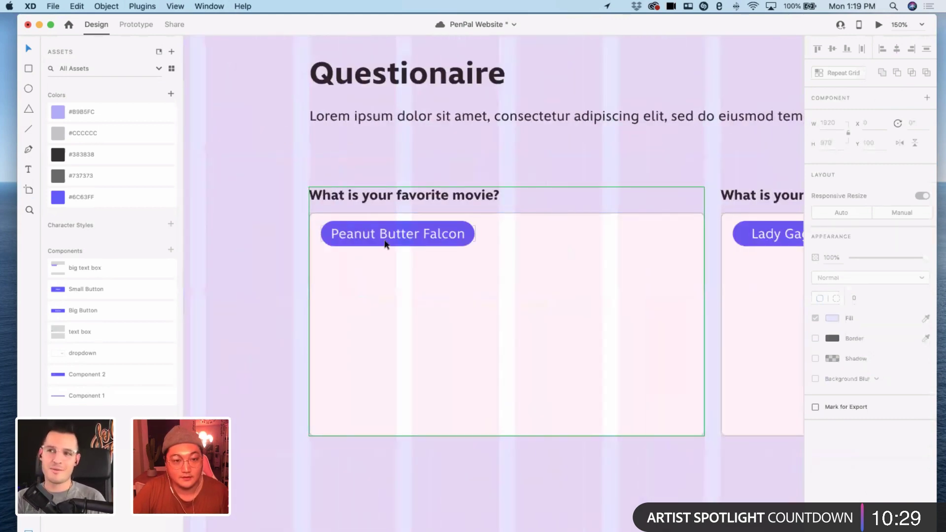
{"action": "double_click", "coordinate": [387, 242]}
{"action": "key", "text": "Escape"}
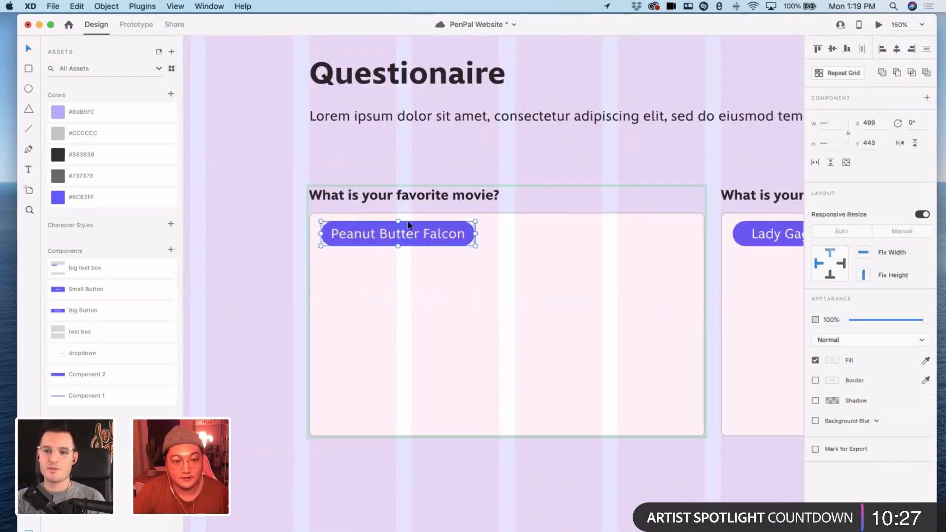
{"action": "scroll", "coordinate": [443, 242], "scroll_direction": "right", "scroll_amount": 10}
{"action": "scroll", "coordinate": [436, 241], "scroll_direction": "left", "scroll_amount": 10}
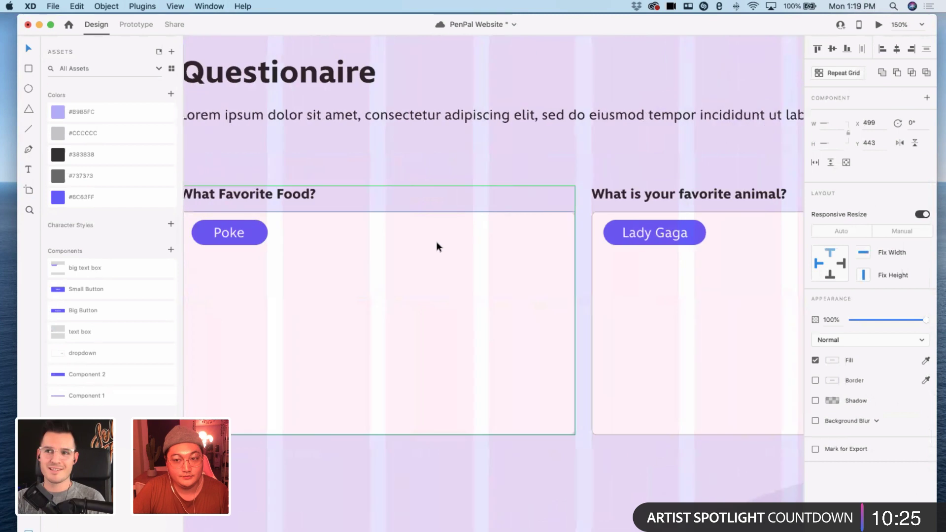
{"action": "scroll", "coordinate": [434, 257], "scroll_direction": "right", "scroll_amount": 3}
{"action": "key", "text": "Escape"}
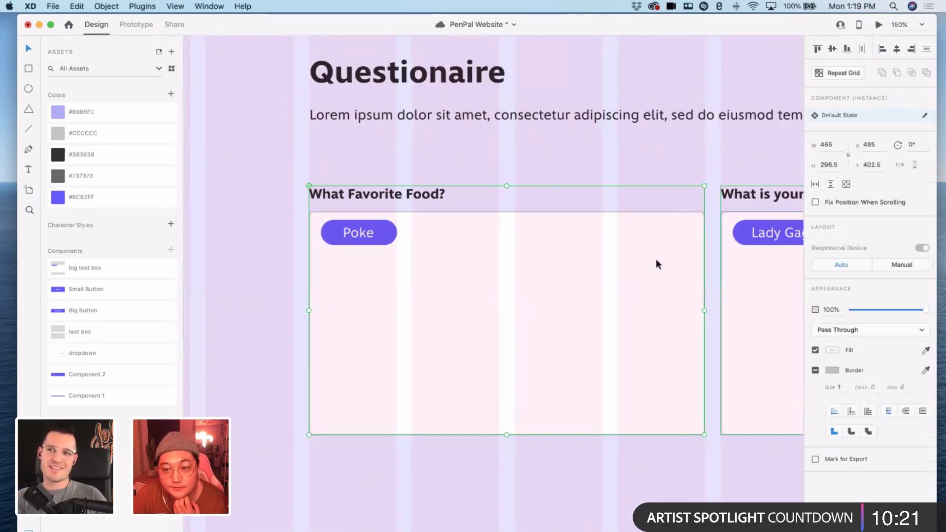
{"action": "double_click", "coordinate": [367, 232]}
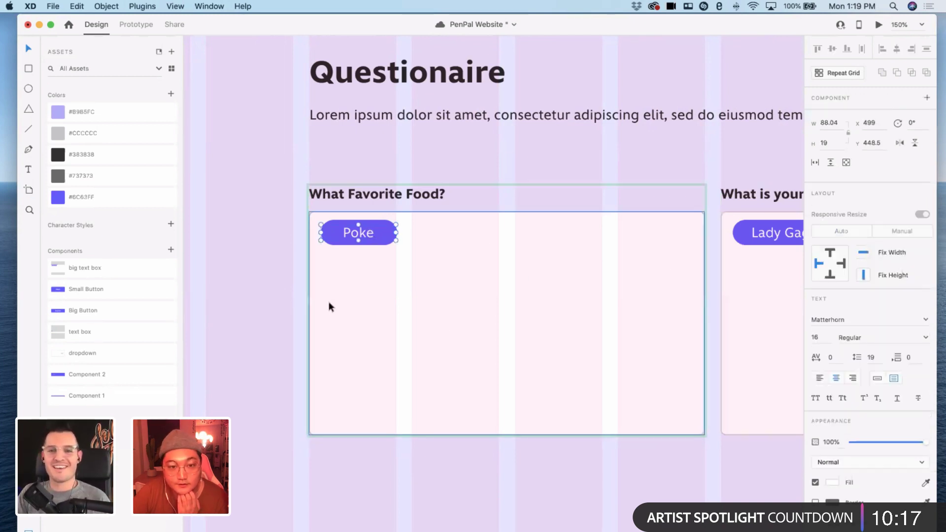
{"action": "key", "text": "Escape"}
{"action": "left_click", "coordinate": [288, 298]}
{"action": "left_click", "coordinate": [459, 276]}
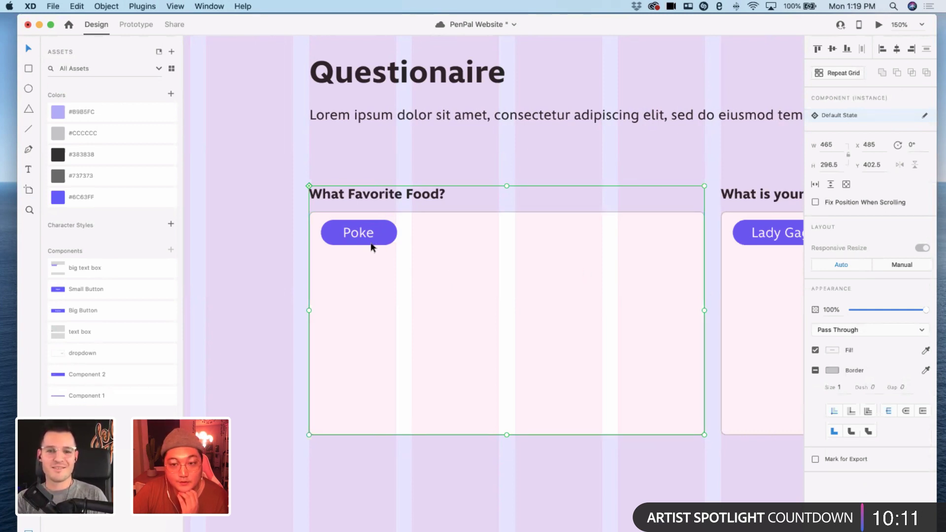
{"action": "left_click", "coordinate": [285, 255]}
{"action": "left_click", "coordinate": [400, 250]}
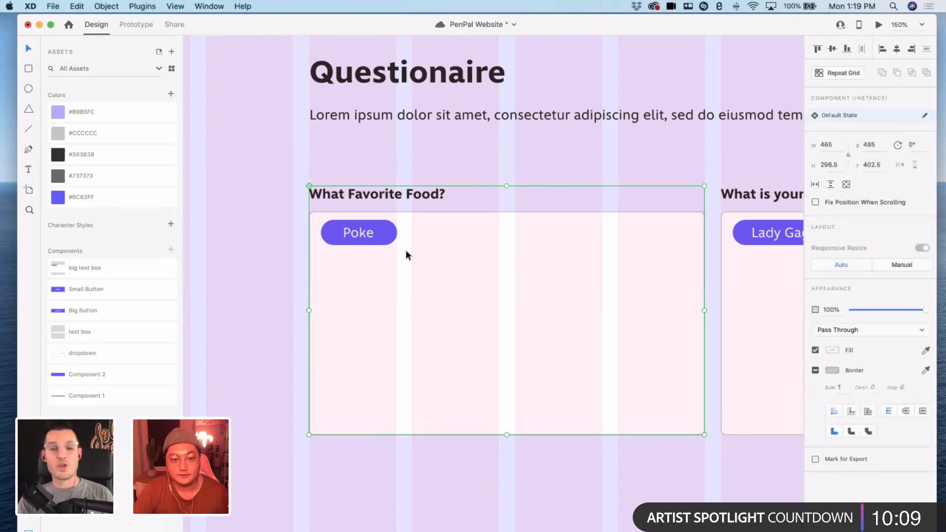
{"action": "scroll", "coordinate": [406, 250], "scroll_direction": "right", "scroll_amount": 2}
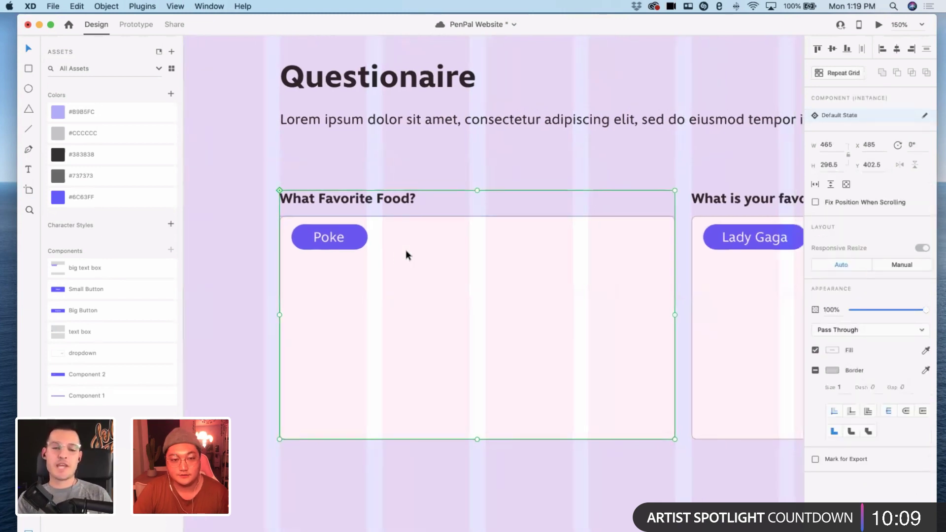
- Copy the Poke tag's pill and its text out of the favorite food component, placing them together below the box
{"action": "double_click", "coordinate": [336, 245]}
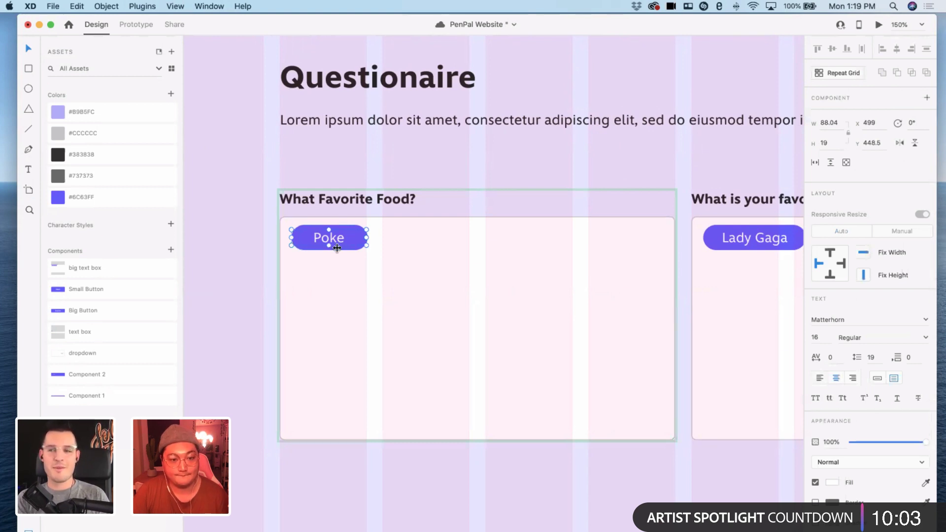
{"action": "left_click", "coordinate": [333, 246]}
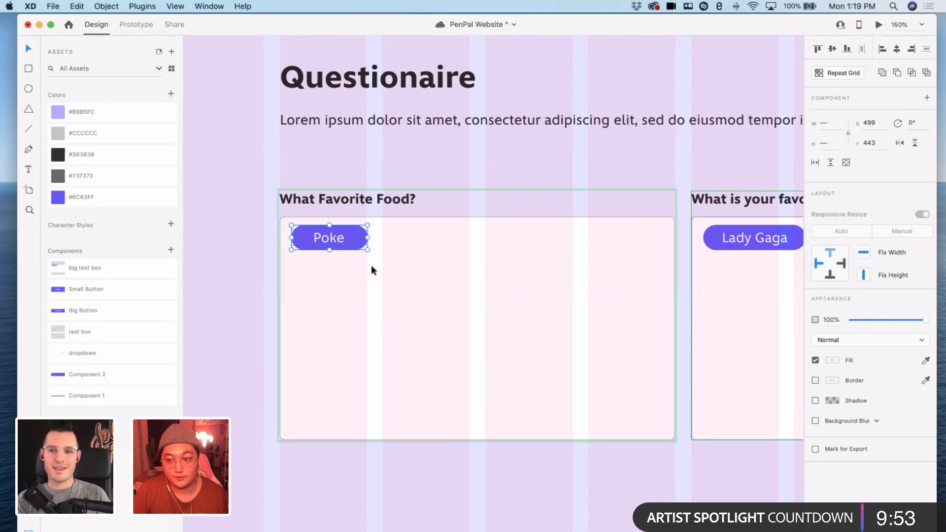
{"action": "left_click", "coordinate": [359, 245]}
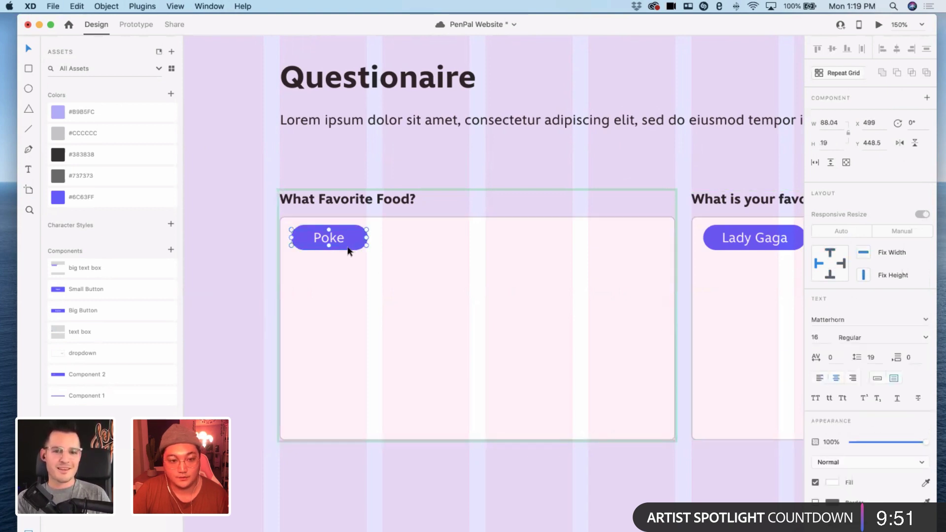
{"action": "double_click", "coordinate": [348, 251]}
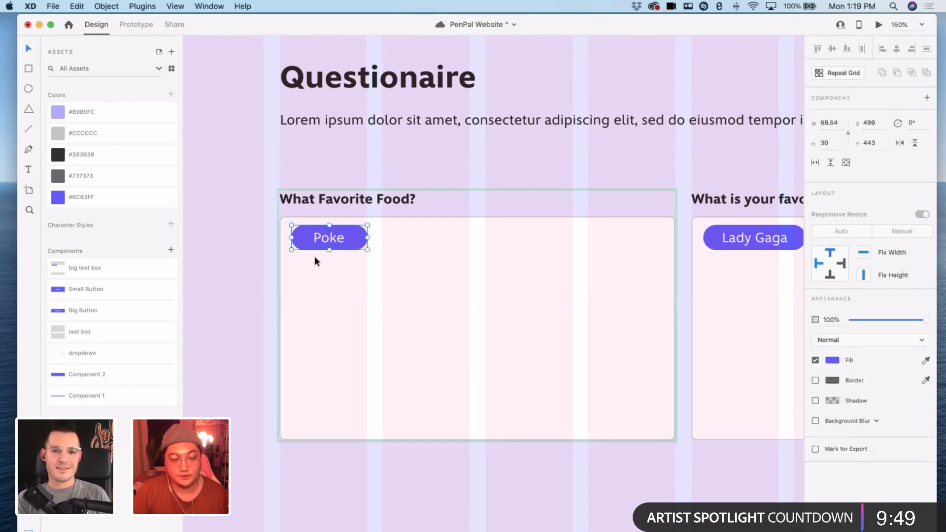
{"action": "left_click_drag", "start_coordinate": [323, 241], "coordinate": [364, 498]}
{"action": "double_click", "coordinate": [327, 237]}
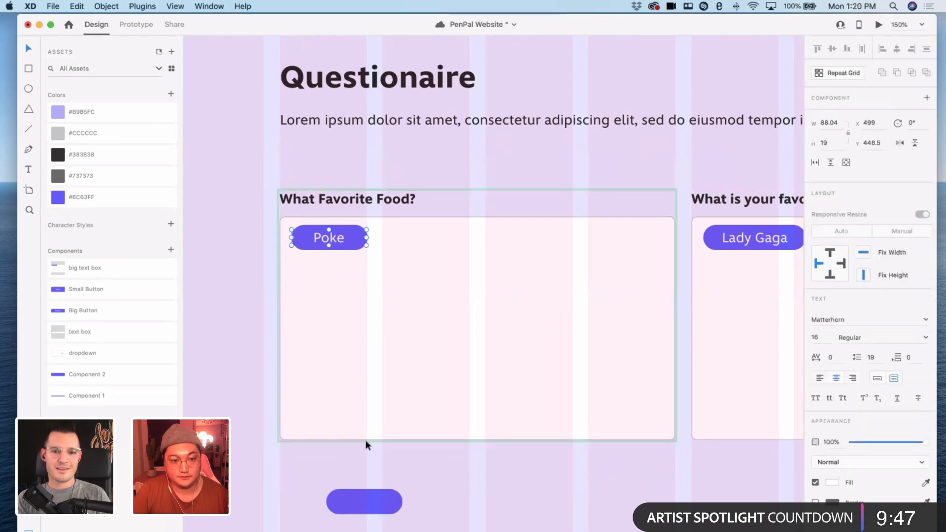
{"action": "left_click_drag", "start_coordinate": [328, 238], "coordinate": [365, 505]}
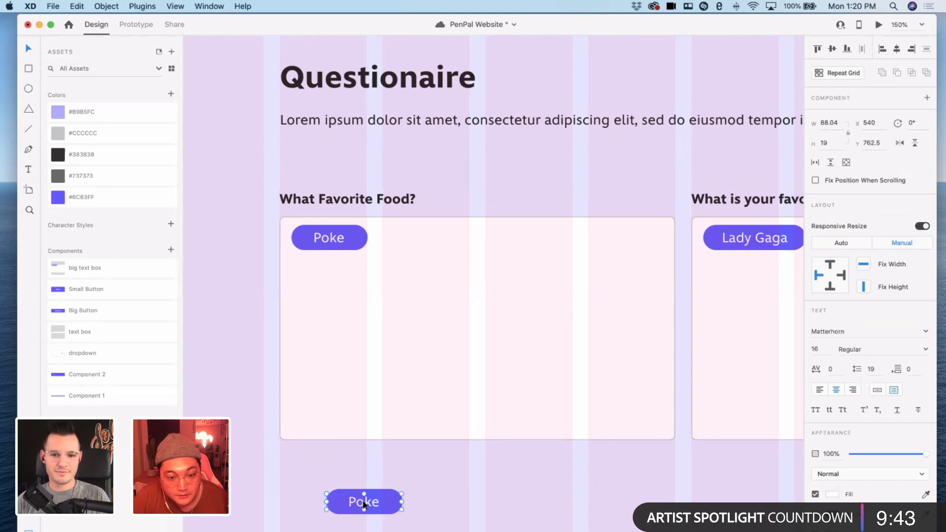
- Make the copied Poke pill and text a component named "CHIP", and enable padding on it
{"action": "left_click", "coordinate": [382, 489]}
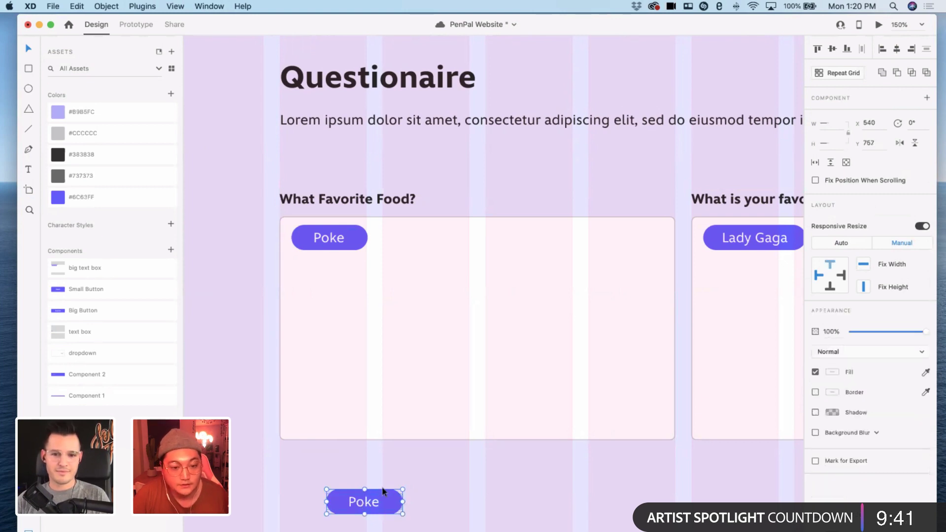
{"action": "left_click", "coordinate": [170, 251]}
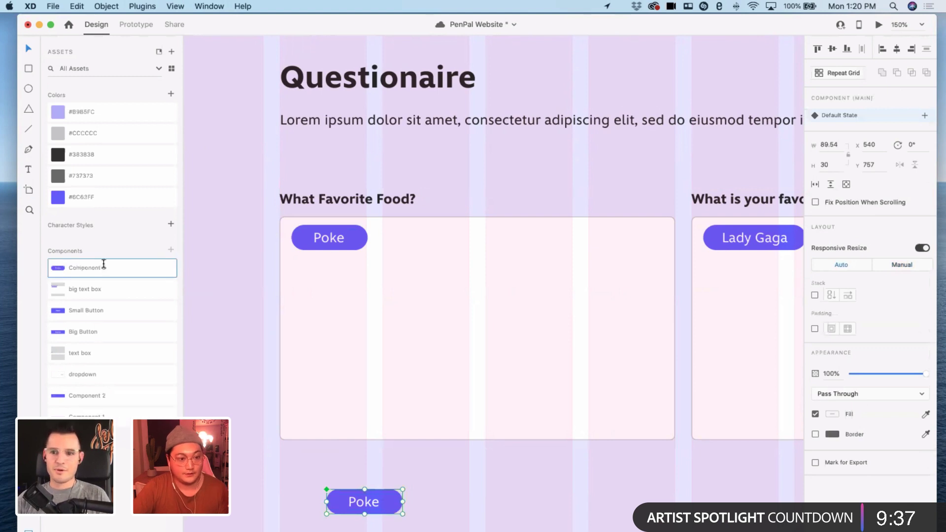
{"action": "type", "text": "CHIP"}
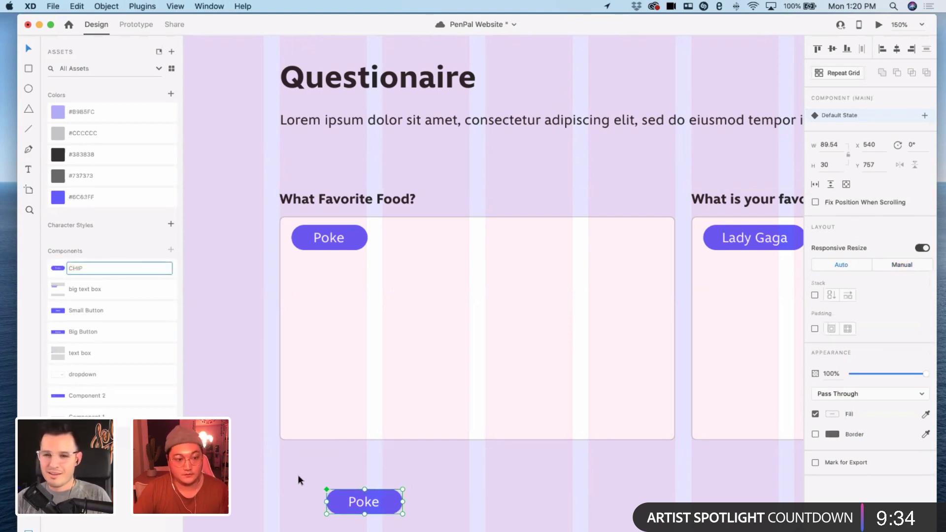
{"action": "left_click", "coordinate": [387, 496]}
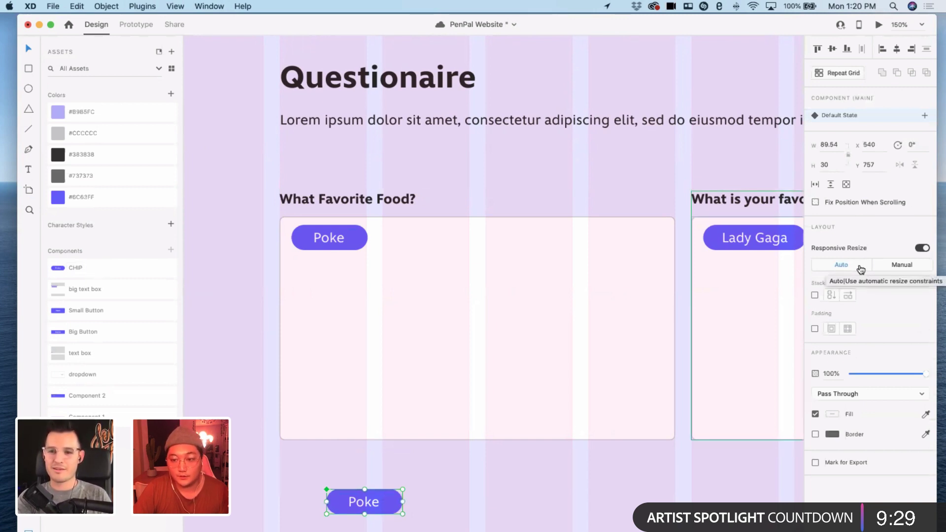
{"action": "left_click", "coordinate": [816, 329]}
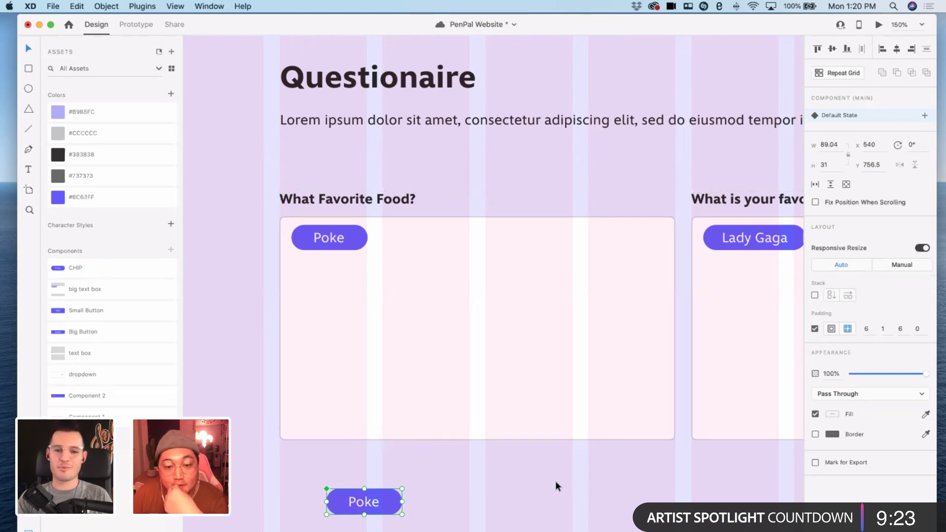
- Try the texts "Salad" and "Poke salas" in the CHIP component, and restore its text to "Poke"
{"action": "double_click", "coordinate": [365, 504]}
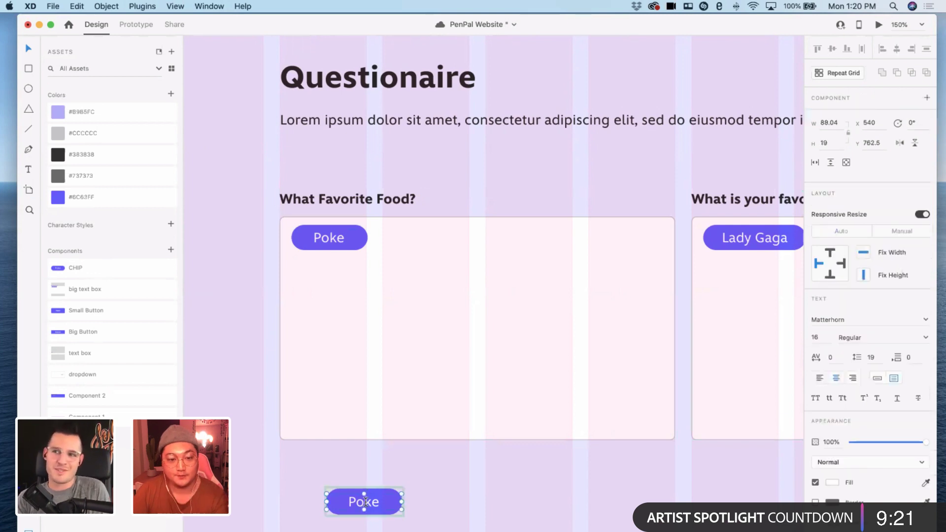
{"action": "double_click", "coordinate": [365, 502]}
{"action": "type", "text": "SALA"}
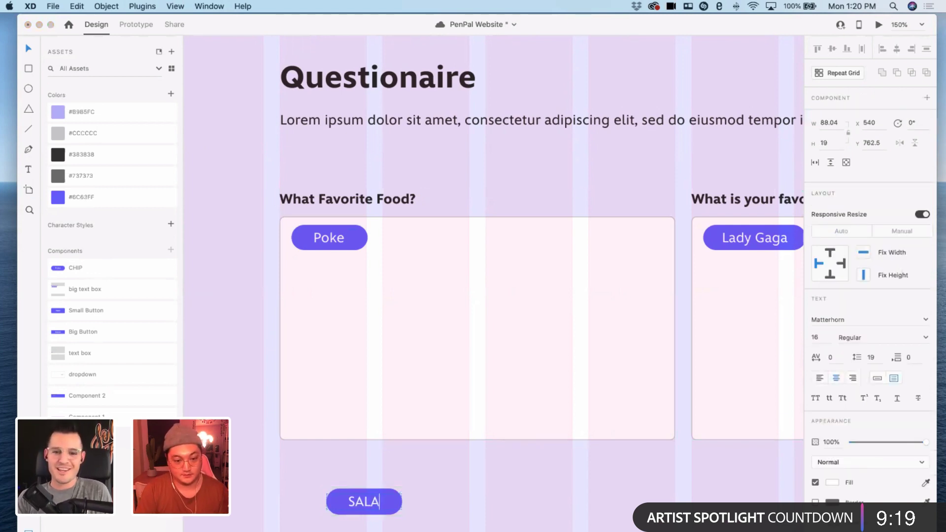
{"action": "key", "text": "BackSpace"}
{"action": "key", "text": "BackSpace"}
{"action": "key", "text": "BackSpace"}
{"action": "type", "text": "alad"}
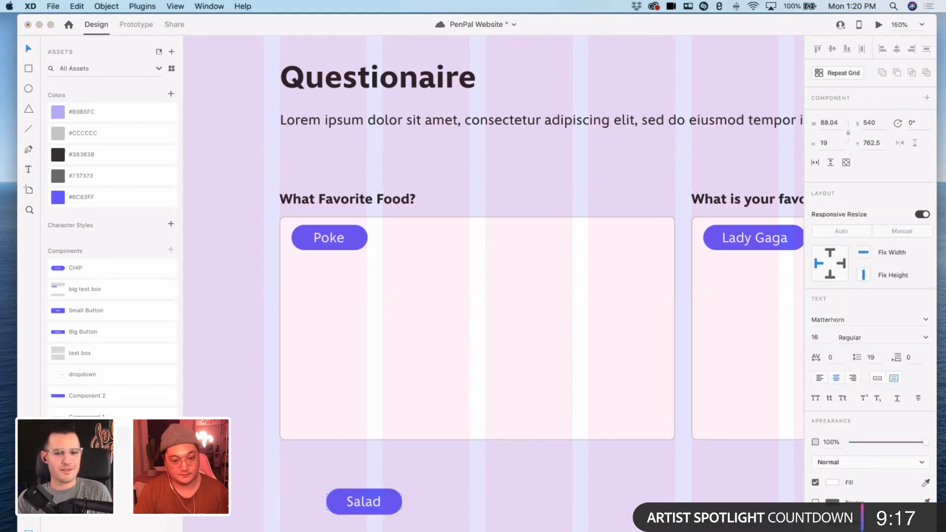
{"action": "key", "text": "super+a"}
{"action": "type", "text": "Poke sald"}
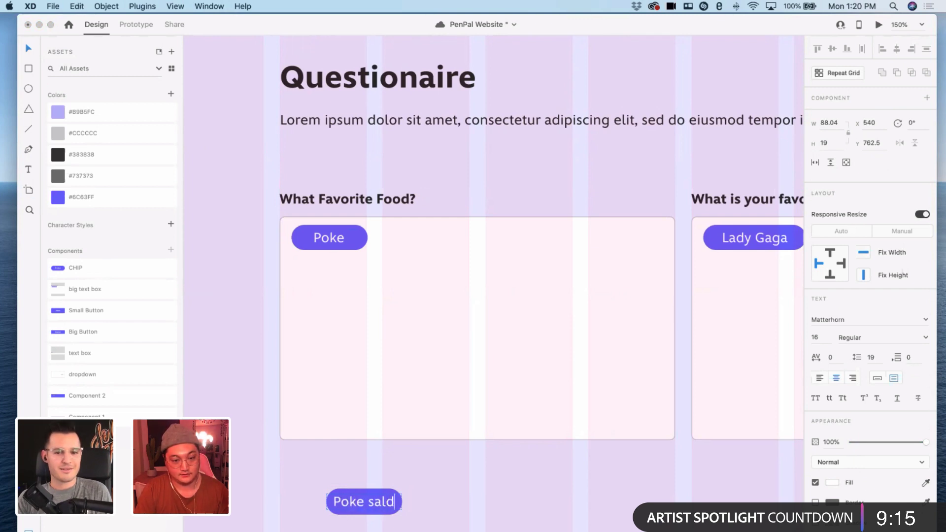
{"action": "key", "text": "BackSpace"}
{"action": "type", "text": "ad"}
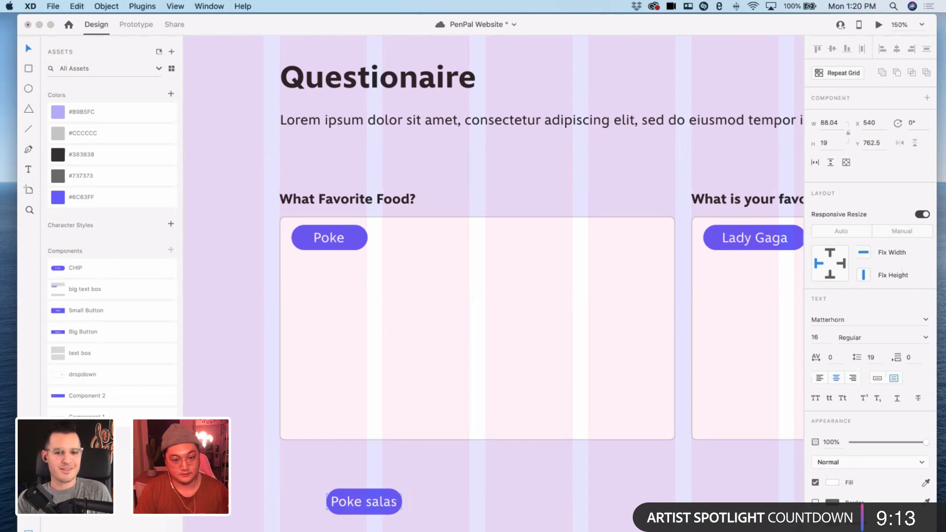
{"action": "key", "text": "super+a"}
{"action": "type", "text": "Poke"}
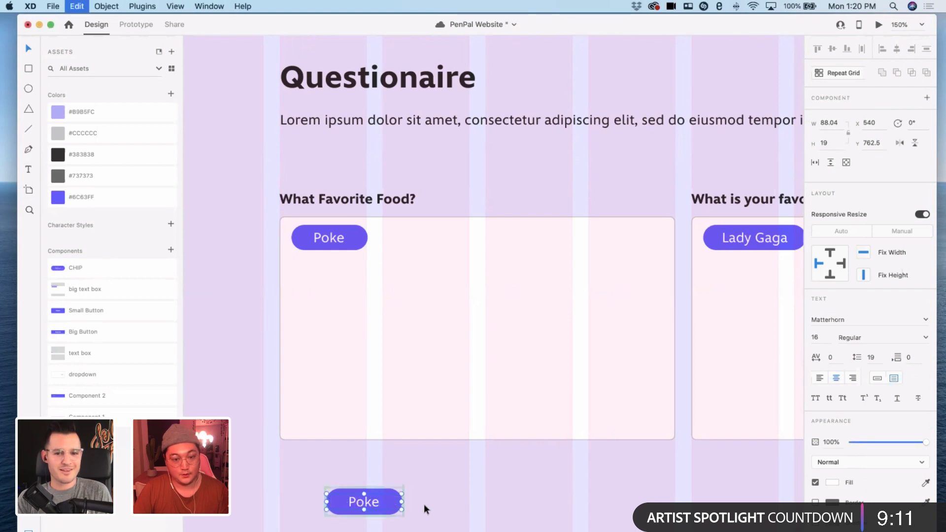
{"action": "key", "text": "Escape"}
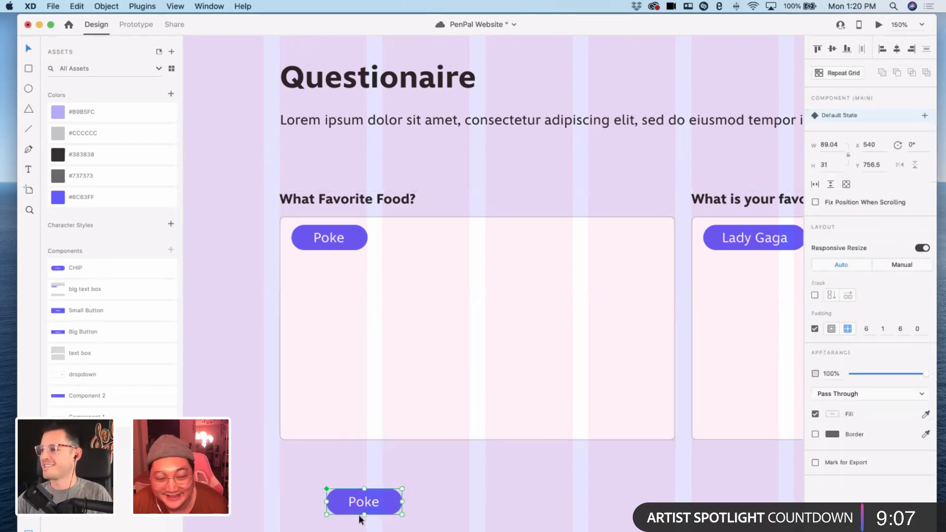
- Try widening the CHIP component to 158.04 px, and undo the resize
{"action": "left_click_drag", "start_coordinate": [402, 502], "coordinate": [462, 503]}
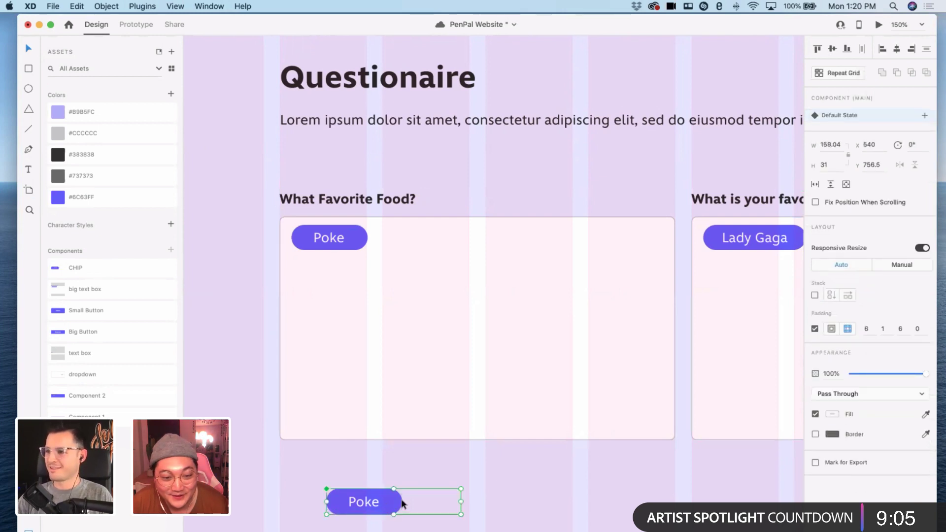
{"action": "key", "text": "super+z"}
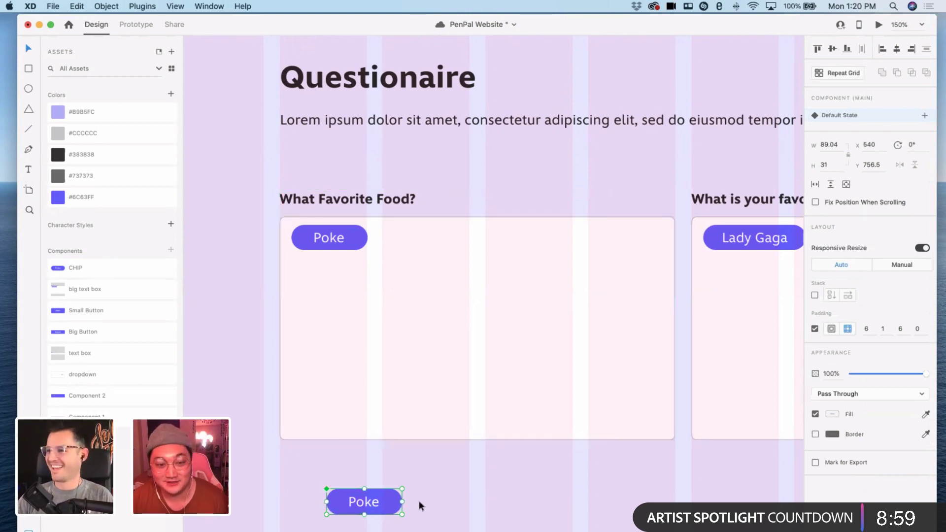
- Move the CHIP component to X 485, Y 751.5, and place a copy beside the Poke tag at X 606, Y 442.5, widened to 134.04 px
{"action": "scroll", "coordinate": [419, 501], "scroll_direction": "up", "scroll_amount": 3}
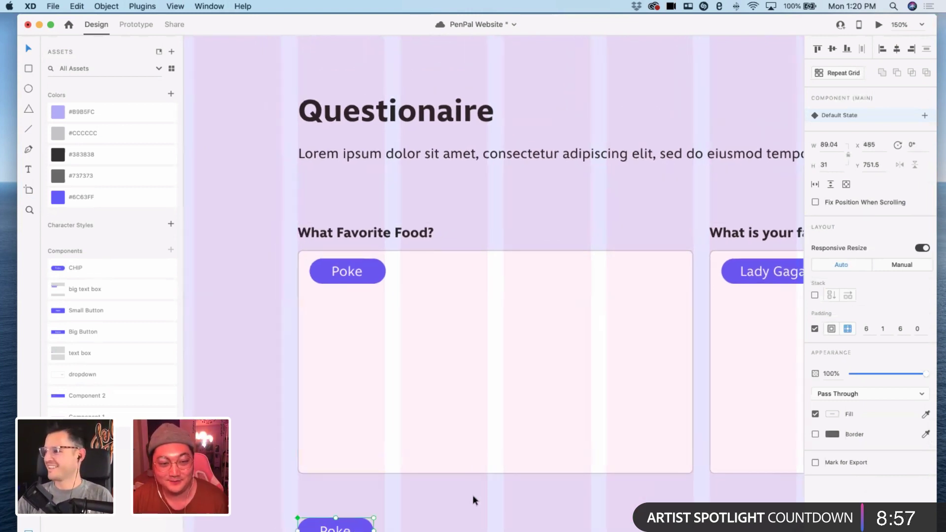
{"action": "left_click", "coordinate": [463, 464]}
{"action": "left_click", "coordinate": [367, 526]}
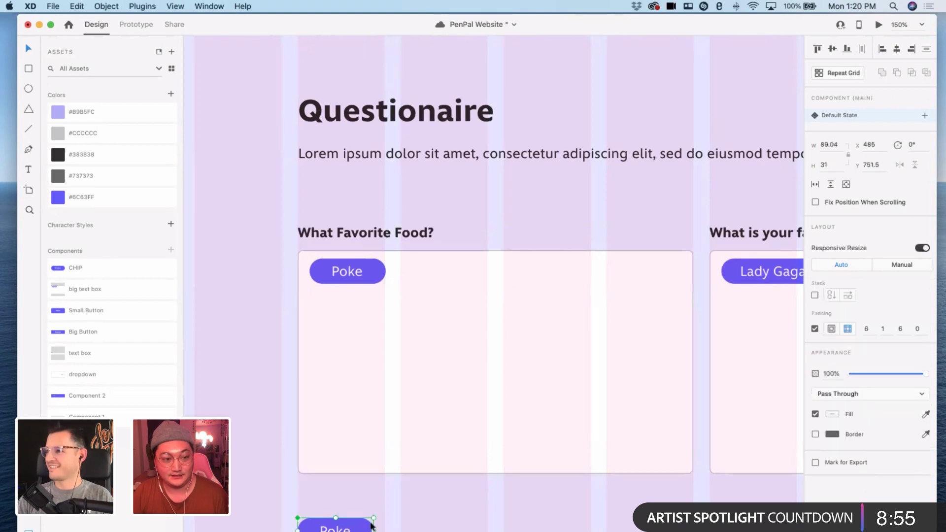
{"action": "left_click_drag", "start_coordinate": [329, 528], "coordinate": [515, 276]}
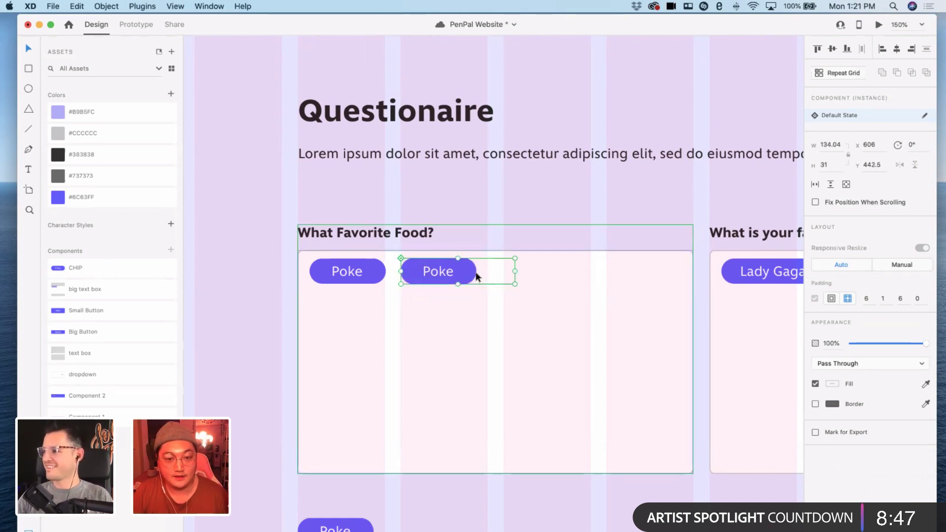
- Extend the second Poke pill by about 40 px, moving only the anchor points at its right end
{"action": "double_click", "coordinate": [437, 271]}
{"action": "double_click", "coordinate": [476, 272]}
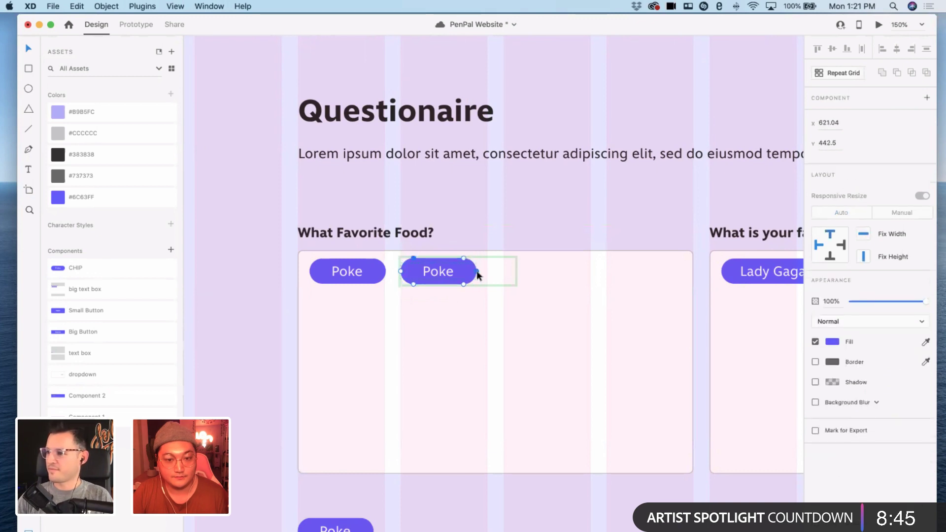
{"action": "left_click", "coordinate": [464, 259]}
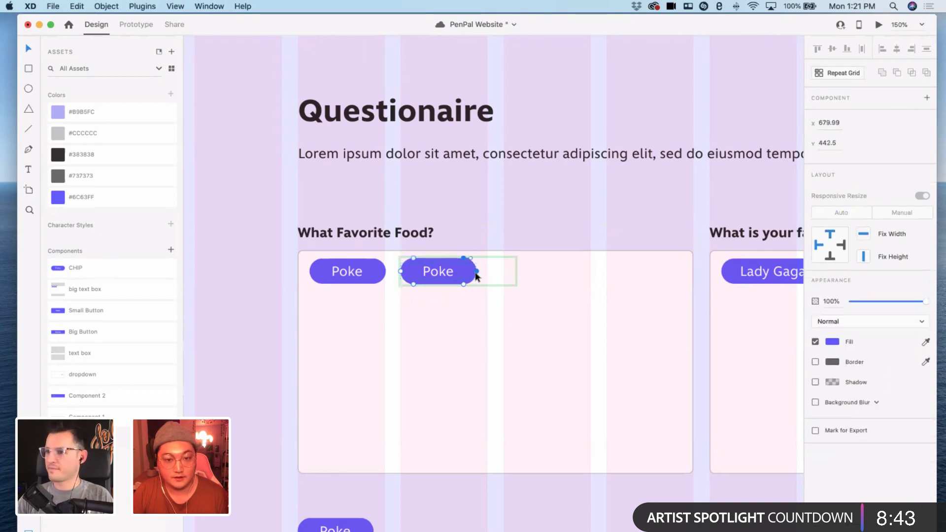
{"action": "left_click", "coordinate": [477, 272], "text": "shift"}
{"action": "left_click", "coordinate": [464, 283], "text": "shift"}
{"action": "key", "text": "shift+Right"}
{"action": "key", "text": "shift+Right"}
{"action": "key", "text": "shift+Right"}
{"action": "key", "text": "shift+Right"}
{"action": "key", "text": "shift+Right"}
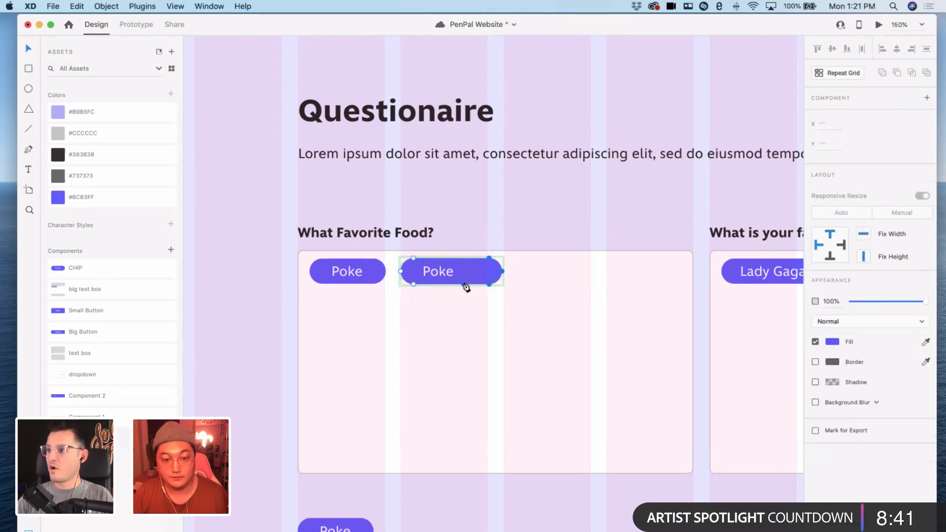
- Change the second tag's text to "Omlettes", and try widening its text box to 128.04 px before undoing that resize
{"action": "left_click", "coordinate": [446, 274]}
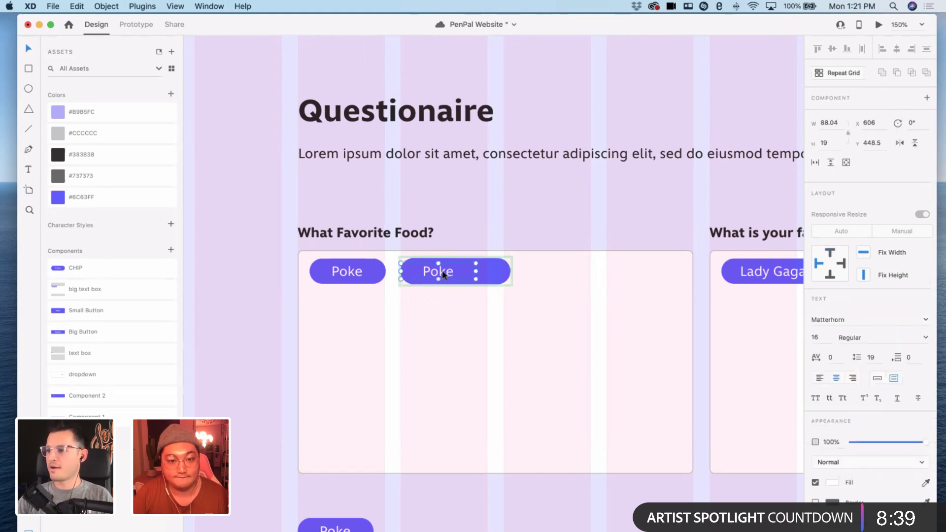
{"action": "double_click", "coordinate": [443, 272]}
{"action": "key", "text": "BackSpace"}
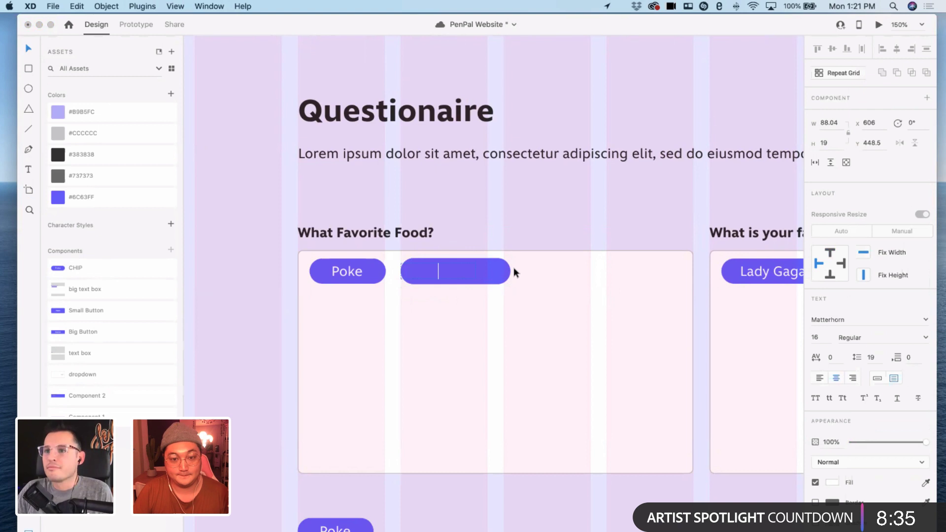
{"action": "type", "text": "Omlettes"}
{"action": "key", "text": "Escape"}
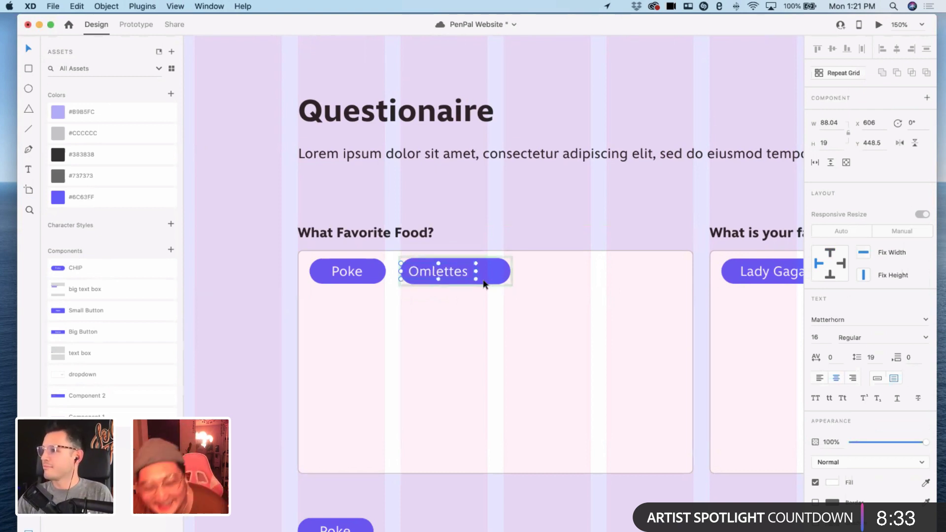
{"action": "left_click_drag", "start_coordinate": [476, 271], "coordinate": [510, 271]}
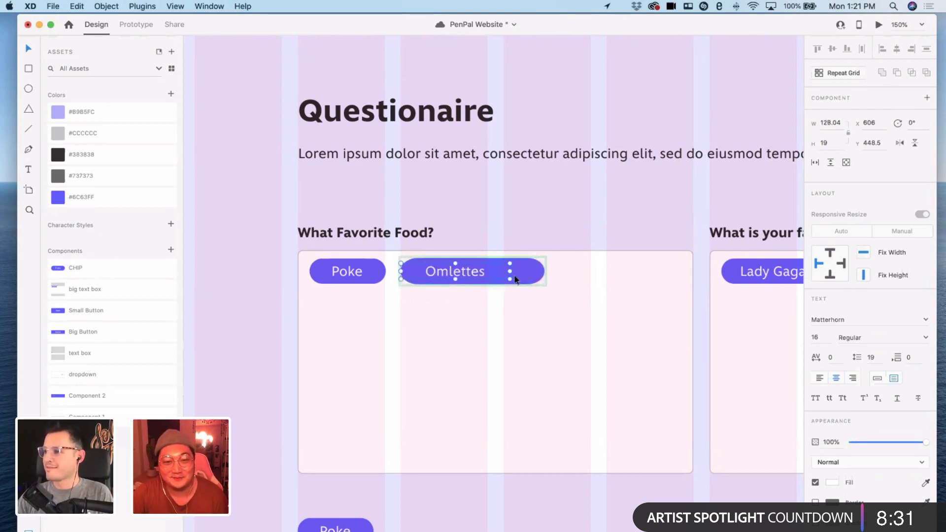
{"action": "key", "text": "ctrl+z"}
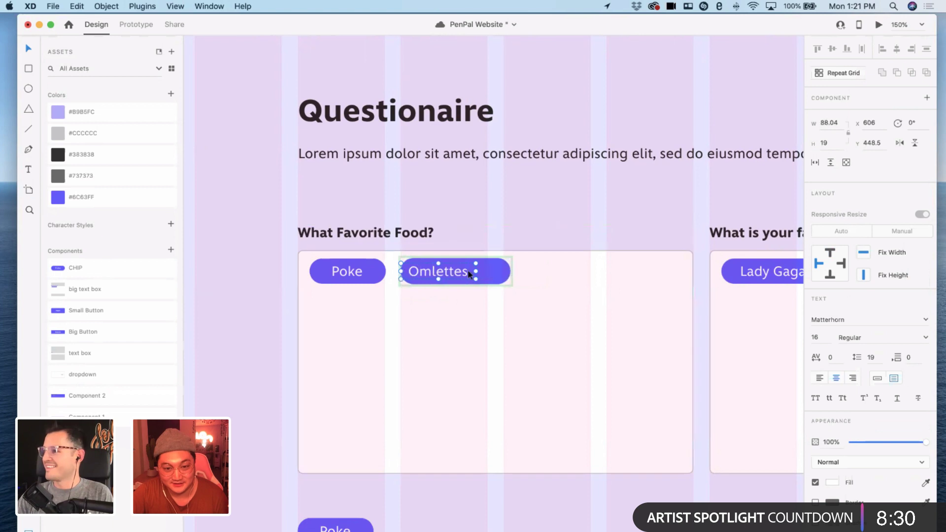
- Shorten the Omlettes pill by 10 px at its right end, and widen its text box to 121.04 px
{"action": "left_click", "coordinate": [498, 270]}
{"action": "left_click", "coordinate": [497, 258]}
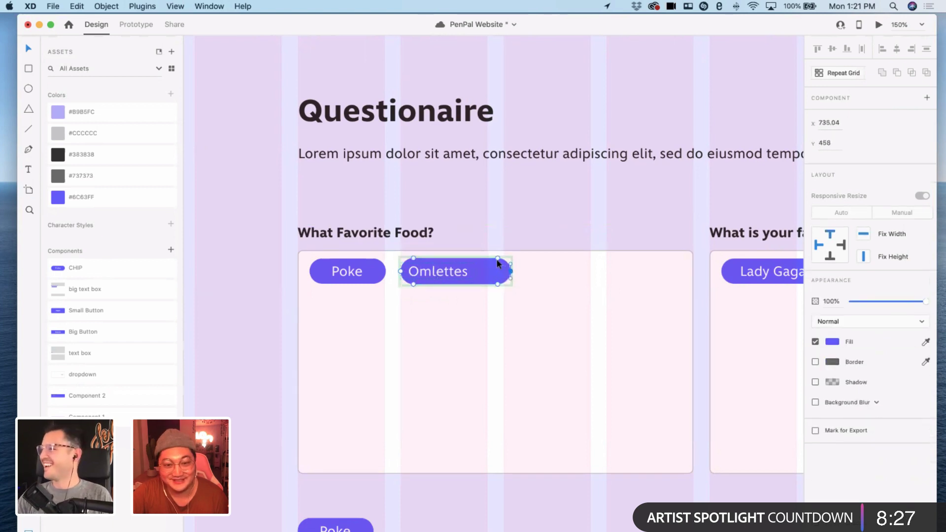
{"action": "left_click", "coordinate": [510, 271], "text": "shift"}
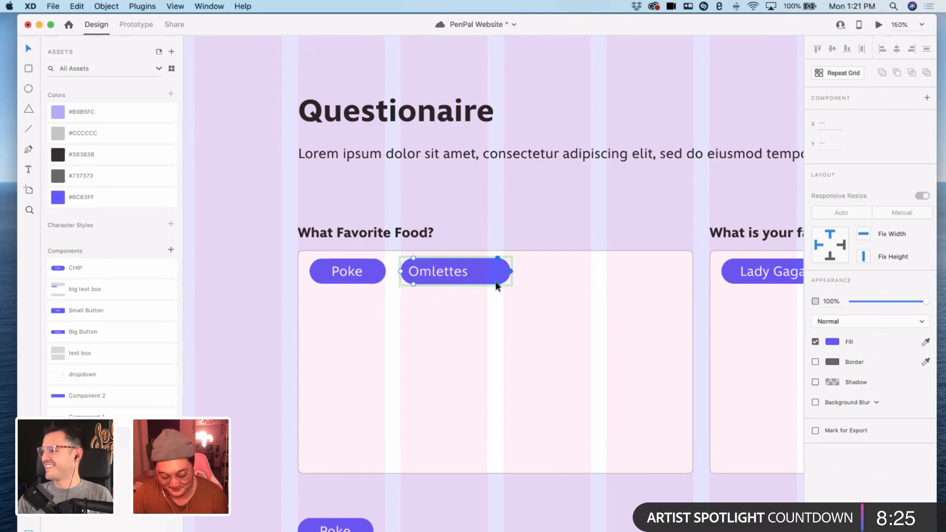
{"action": "left_click", "coordinate": [497, 284], "text": "shift"}
{"action": "key", "text": "shift+Left"}
{"action": "key", "text": "Escape"}
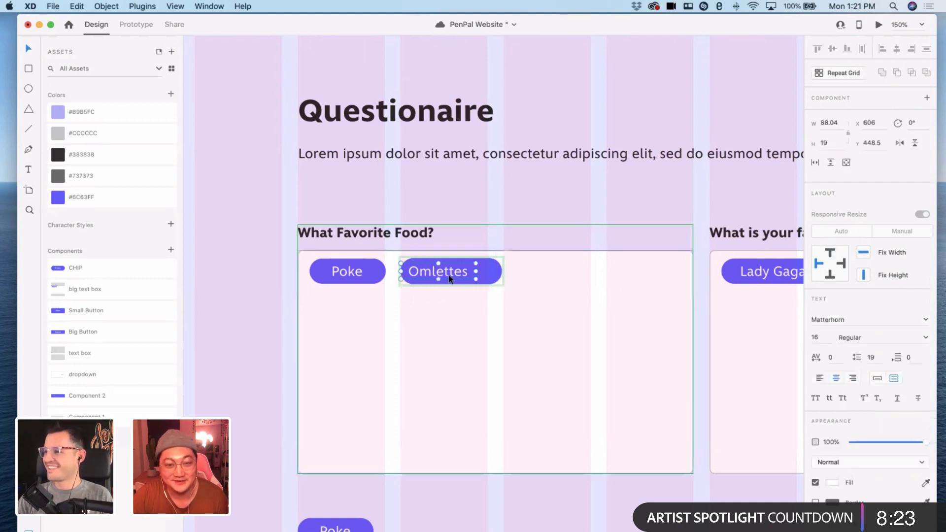
{"action": "double_click", "coordinate": [474, 272]}
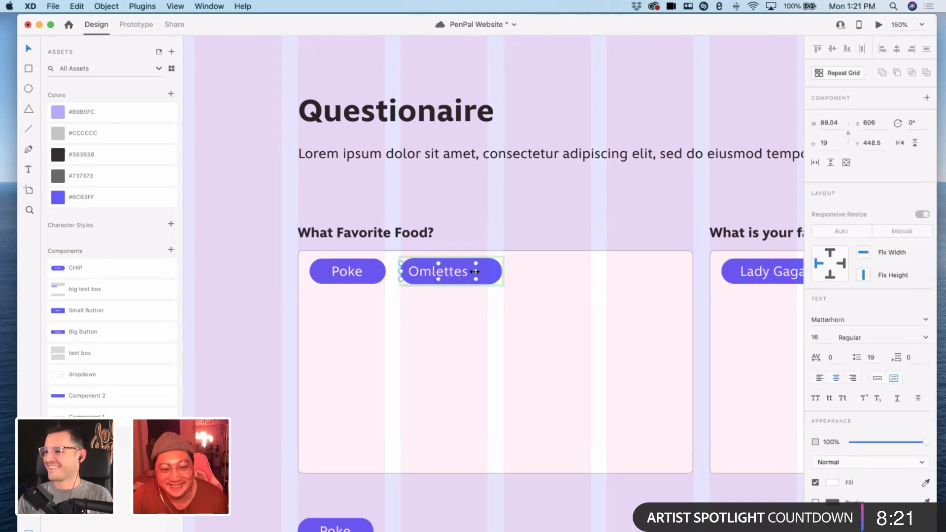
{"action": "left_click_drag", "start_coordinate": [499, 271], "coordinate": [525, 272]}
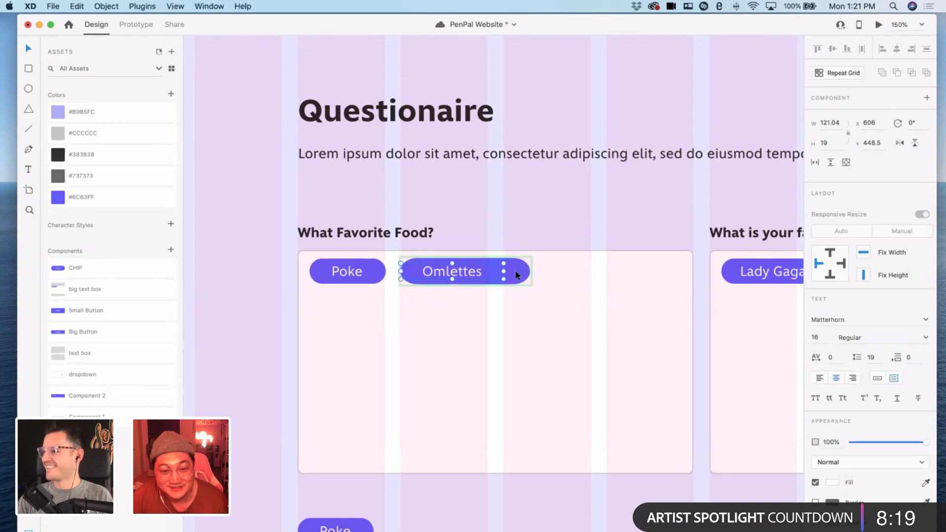
- Pull the right-end anchor points of the Omlettes pill inward by 30 px to fit the text
{"action": "double_click", "coordinate": [516, 271]}
{"action": "left_click", "coordinate": [515, 259]}
{"action": "left_click", "coordinate": [530, 272], "text": "shift"}
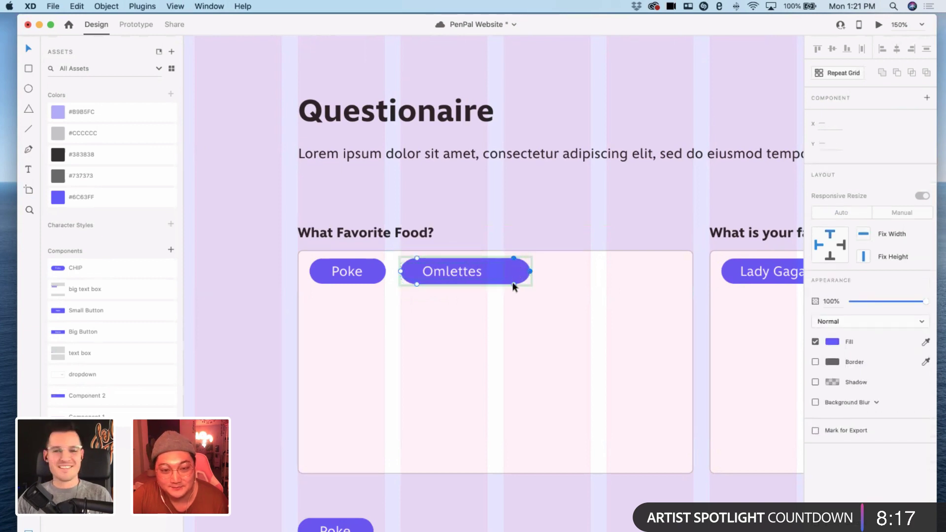
{"action": "left_click", "coordinate": [513, 284], "text": "shift"}
{"action": "key", "text": "shift+Left"}
{"action": "key", "text": "shift+Left"}
{"action": "key", "text": "shift+Left"}
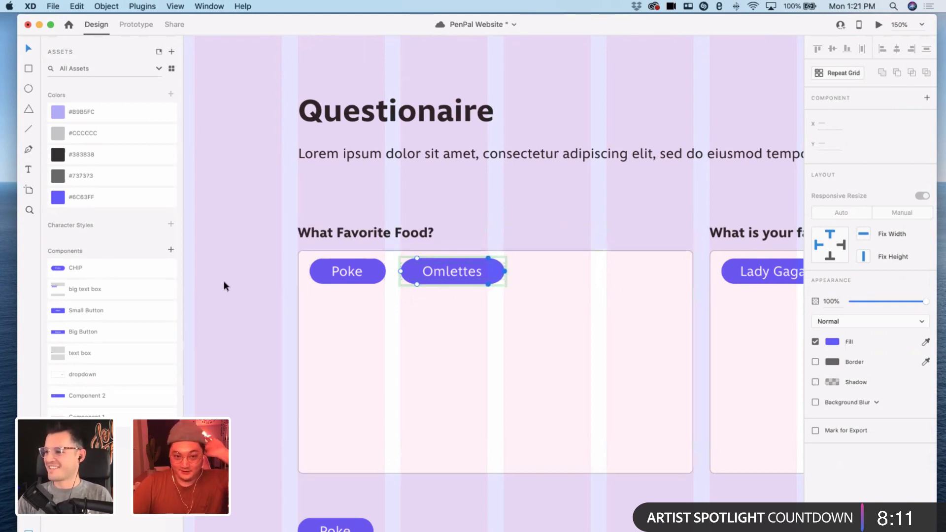
{"action": "left_click", "coordinate": [261, 388]}
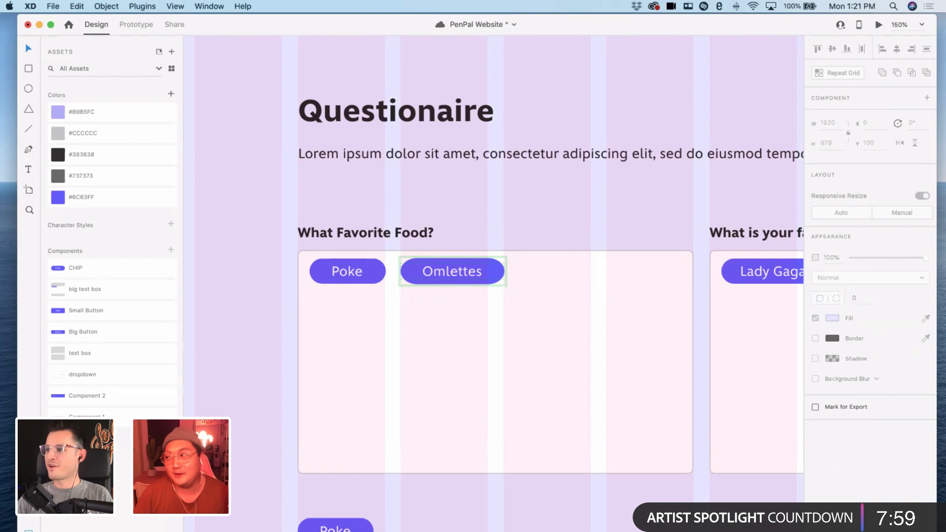
- Move the main CHIP component out of the Questionaire page to the empty canvas above Homepage – 3, at Y 111.5
{"action": "key", "text": "super+minus"}
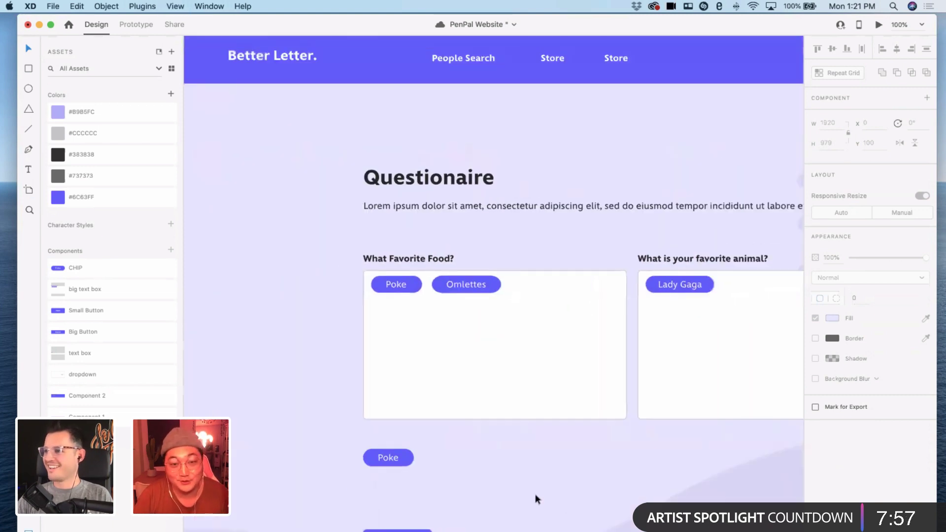
{"action": "scroll", "coordinate": [529, 487], "scroll_direction": "down", "scroll_amount": 3}
{"action": "scroll", "coordinate": [537, 481], "scroll_direction": "right", "scroll_amount": 5}
{"action": "scroll", "coordinate": [365, 362], "scroll_direction": "up", "scroll_amount": 3}
{"action": "scroll", "coordinate": [366, 362], "scroll_direction": "right", "scroll_amount": 2}
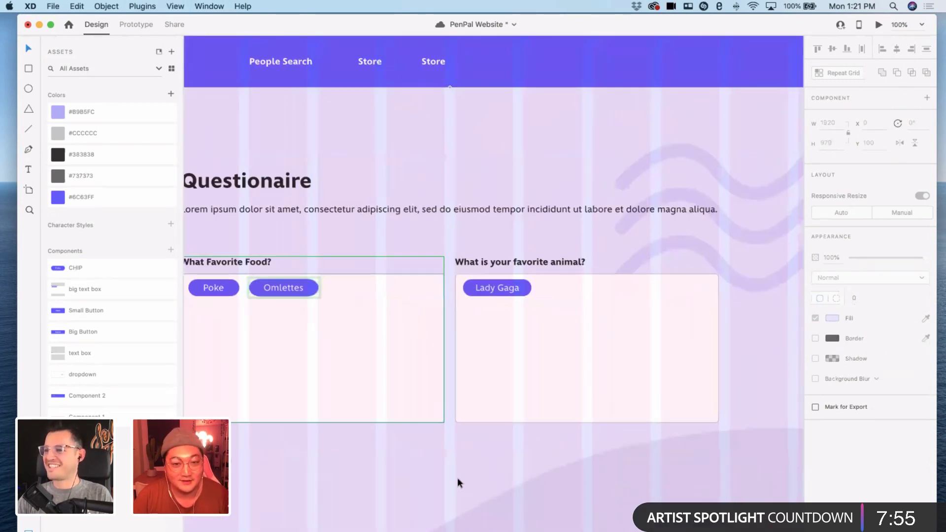
{"action": "scroll", "coordinate": [444, 475], "scroll_direction": "up", "scroll_amount": 1}
{"action": "scroll", "coordinate": [445, 475], "scroll_direction": "left", "scroll_amount": 2}
{"action": "key", "text": "super+minus"}
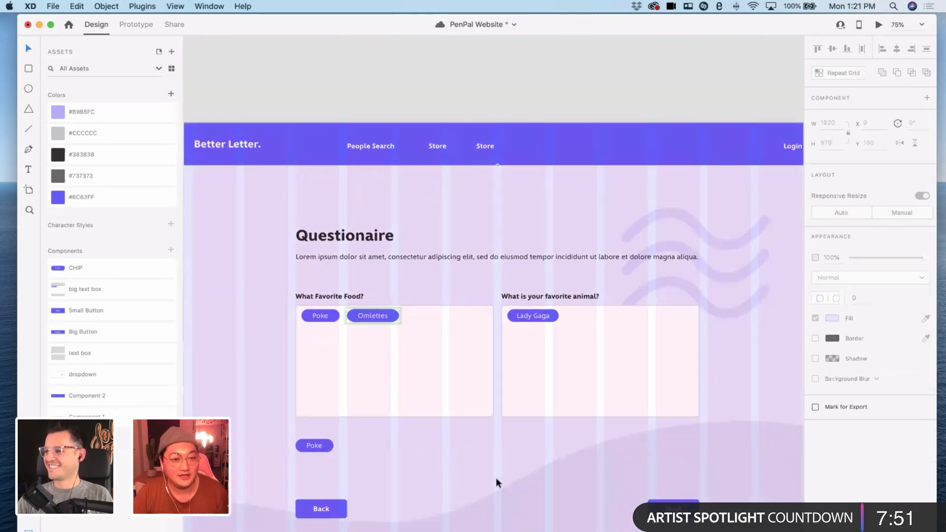
{"action": "scroll", "coordinate": [496, 477], "scroll_direction": "right", "scroll_amount": 2}
{"action": "scroll", "coordinate": [479, 476], "scroll_direction": "right", "scroll_amount": 6}
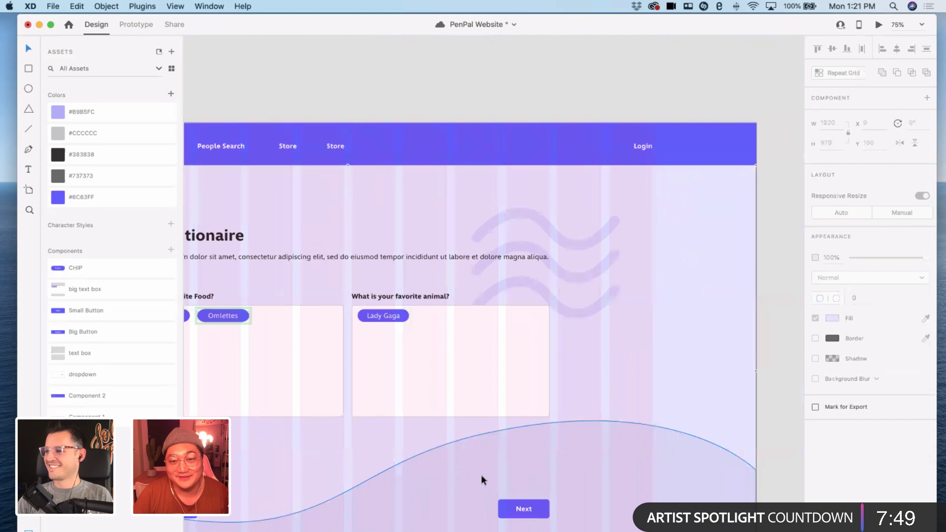
{"action": "key", "text": "super+minus"}
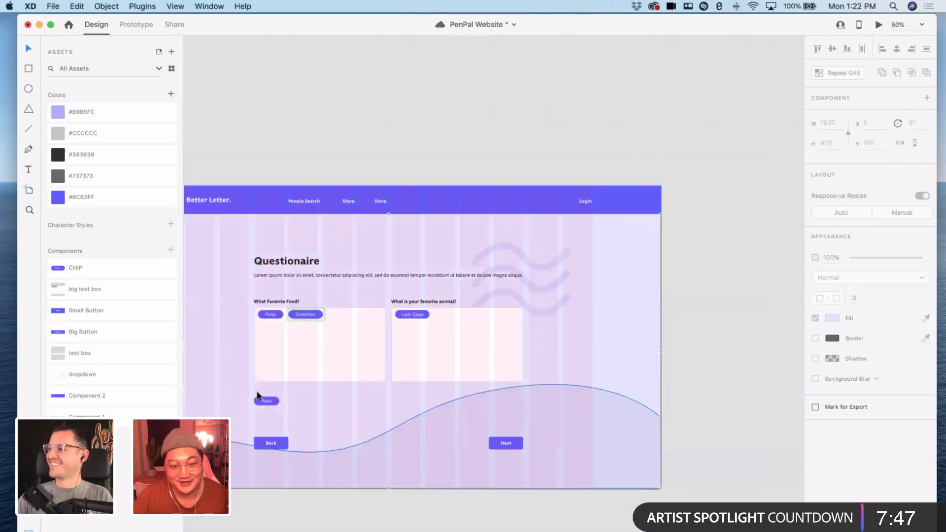
{"action": "left_click", "coordinate": [263, 400]}
{"action": "left_click_drag", "start_coordinate": [273, 171], "coordinate": [273, 153]}
{"action": "scroll", "coordinate": [246, 156], "scroll_direction": "left", "scroll_amount": 3}
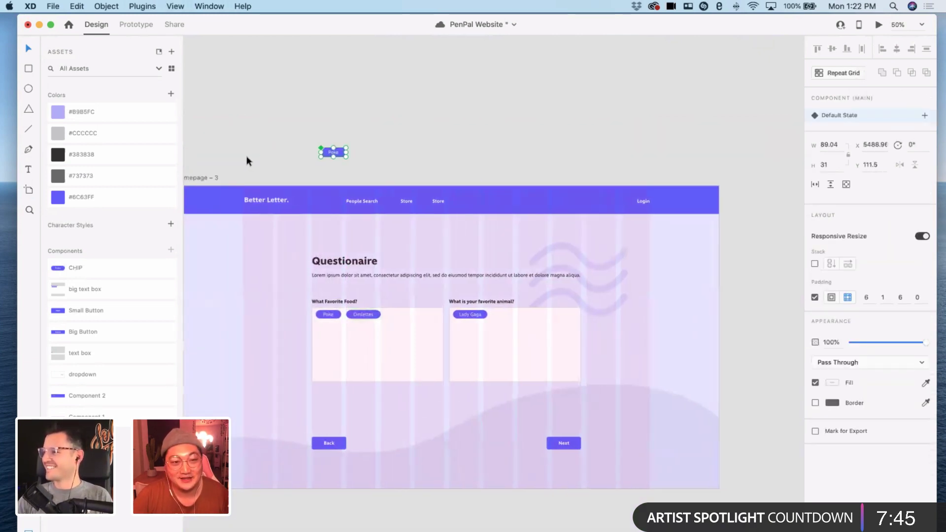
- Try placing a copy of the Homepage – 3 artboard beside it at X 6962, Y 247, and delete the copy
{"action": "key", "text": "super+minus"}
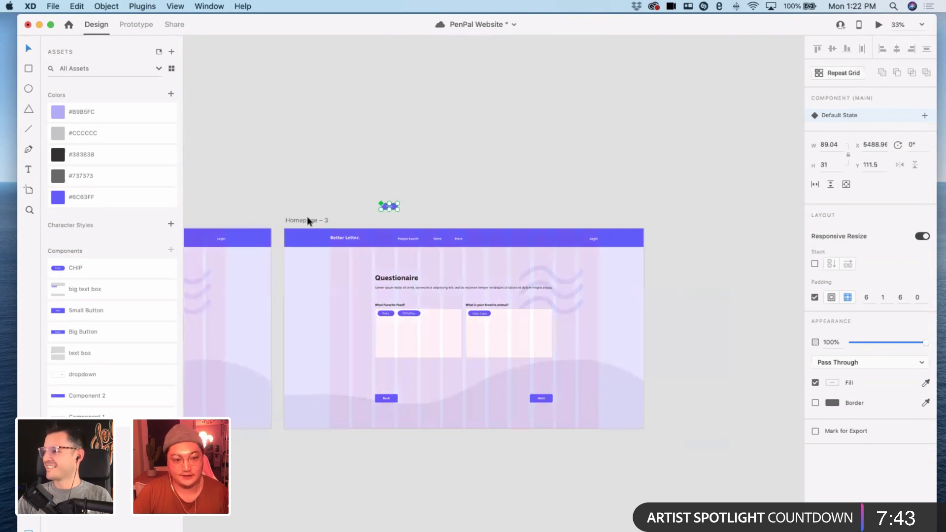
{"action": "left_click_drag", "start_coordinate": [306, 218], "coordinate": [666, 226]}
{"action": "scroll", "coordinate": [683, 220], "scroll_direction": "left", "scroll_amount": 3}
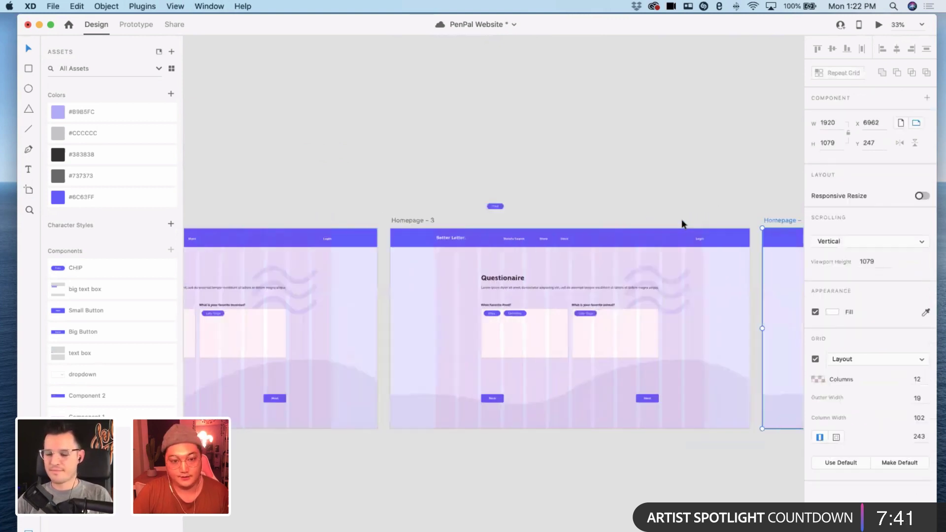
{"action": "scroll", "coordinate": [632, 224], "scroll_direction": "right", "scroll_amount": 3}
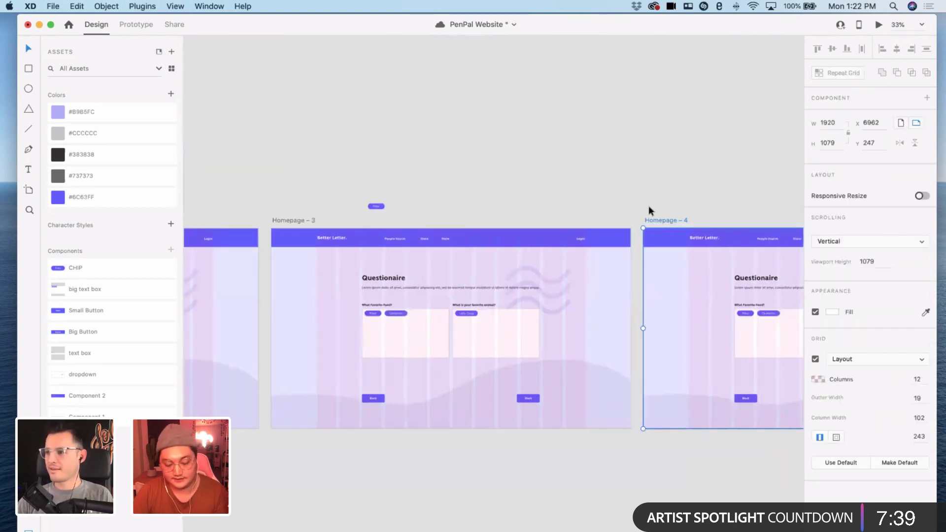
{"action": "key", "text": "Delete"}
- Duplicate the Homepage – 3 artboard and place the copy directly to its right
{"action": "scroll", "coordinate": [647, 206], "scroll_direction": "down", "scroll_amount": 2}
{"action": "scroll", "coordinate": [647, 207], "scroll_direction": "left", "scroll_amount": 2}
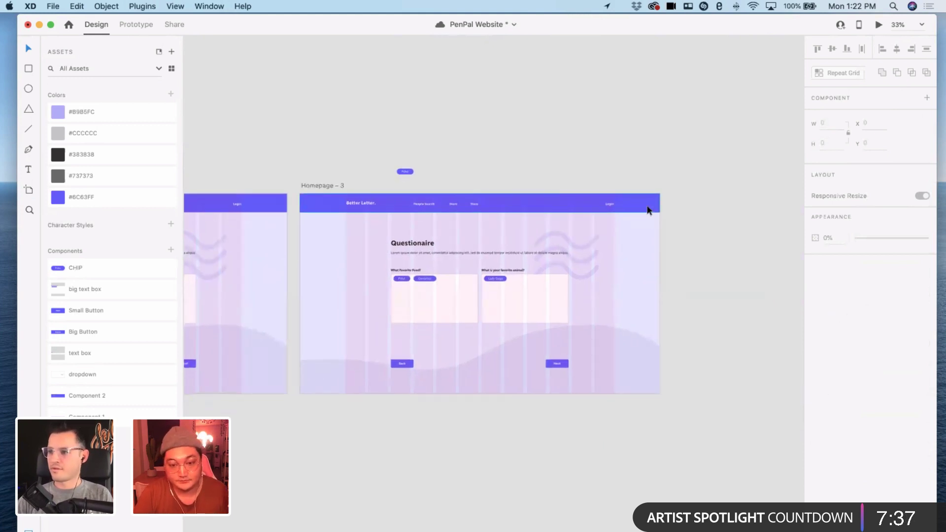
{"action": "key", "text": "super+="}
{"action": "scroll", "coordinate": [584, 398], "scroll_direction": "left", "scroll_amount": 3}
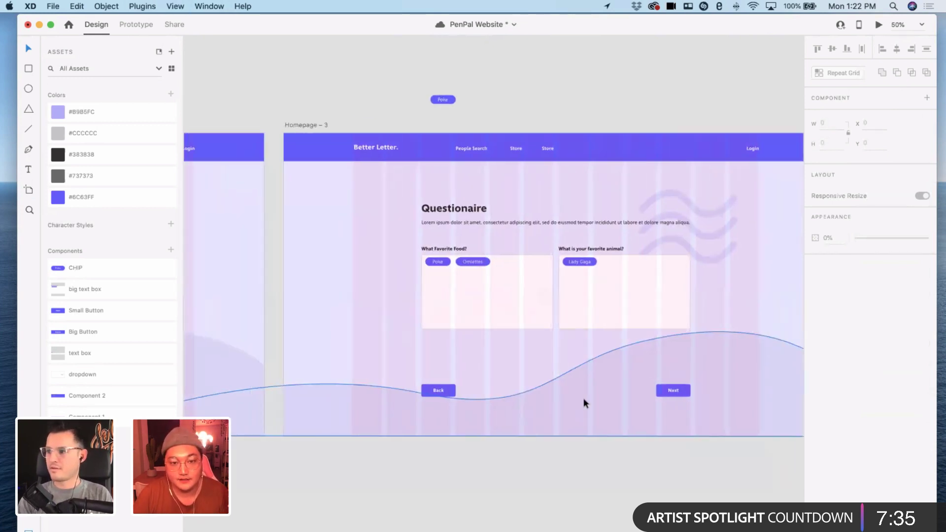
{"action": "key", "text": "super+minus"}
{"action": "key", "text": "super+minus"}
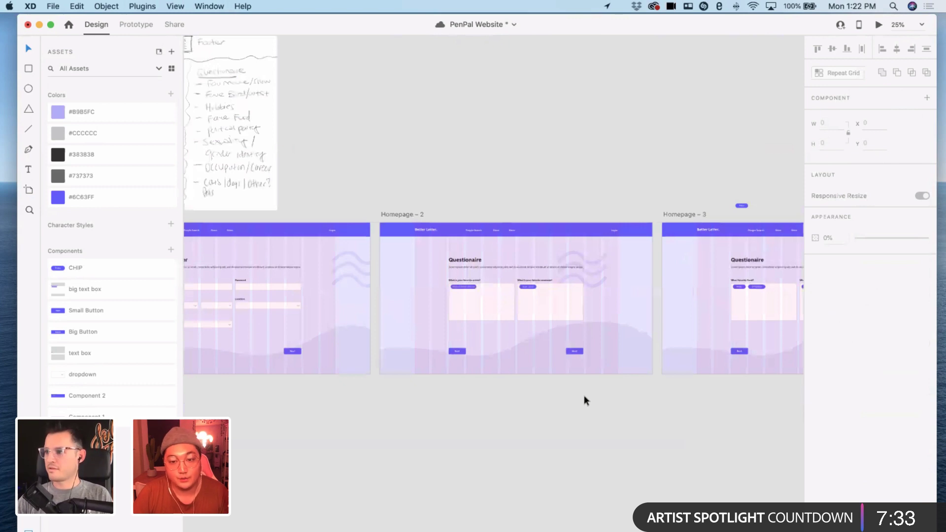
{"action": "scroll", "coordinate": [577, 393], "scroll_direction": "right", "scroll_amount": 10}
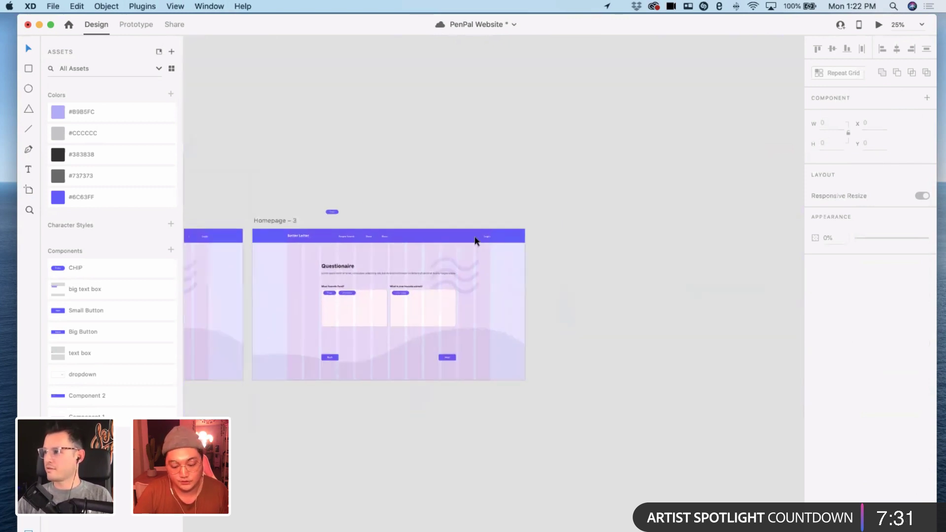
{"action": "key", "text": "super+="}
{"action": "left_click", "coordinate": [259, 190]}
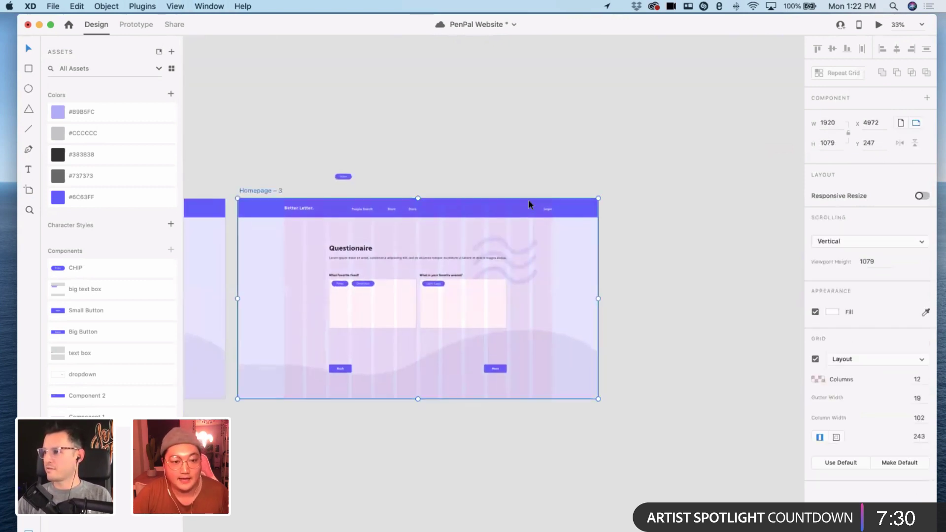
{"action": "left_click_drag", "start_coordinate": [639, 173], "coordinate": [636, 190]}
{"action": "left_click", "coordinate": [639, 164]}
- Widen the Questionaire heading's text box on Homepage – 4 to 949 px, matching the content width
{"action": "scroll", "coordinate": [637, 165], "scroll_direction": "right", "scroll_amount": 8}
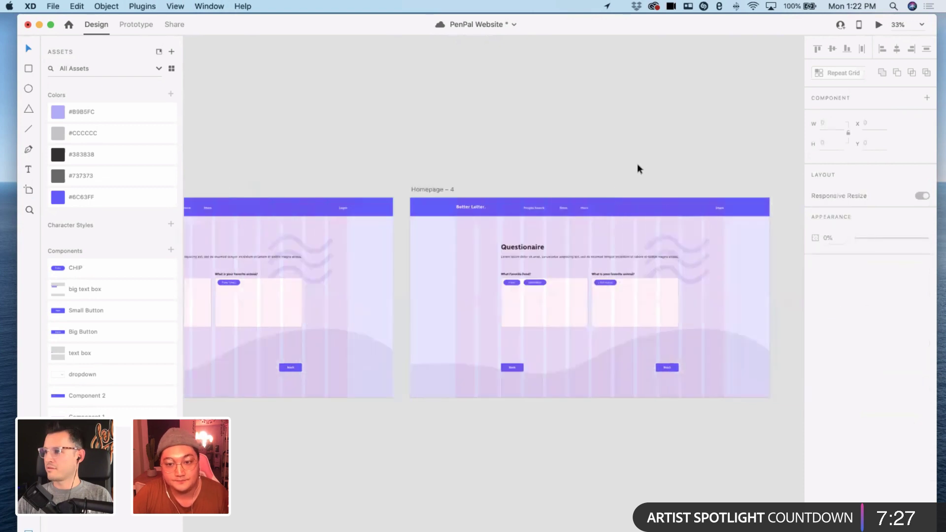
{"action": "key", "text": "super+="}
{"action": "scroll", "coordinate": [435, 211], "scroll_direction": "right", "scroll_amount": 4}
{"action": "left_click", "coordinate": [444, 215]}
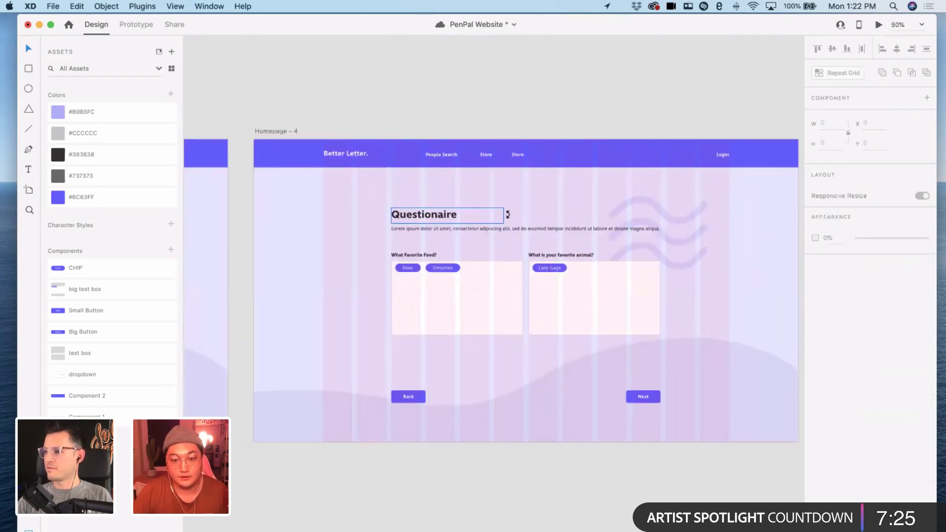
{"action": "left_click_drag", "start_coordinate": [506, 215], "coordinate": [660, 215]}
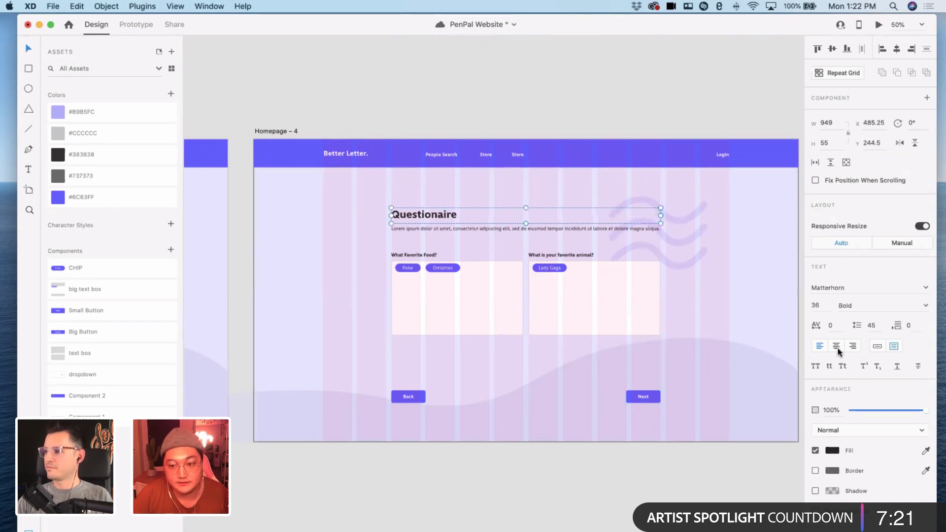
- Center-align the Homepage – 4 heading and change its text to "Profile Completed"
{"action": "key", "text": "super+shift+c"}
{"action": "double_click", "coordinate": [542, 217]}
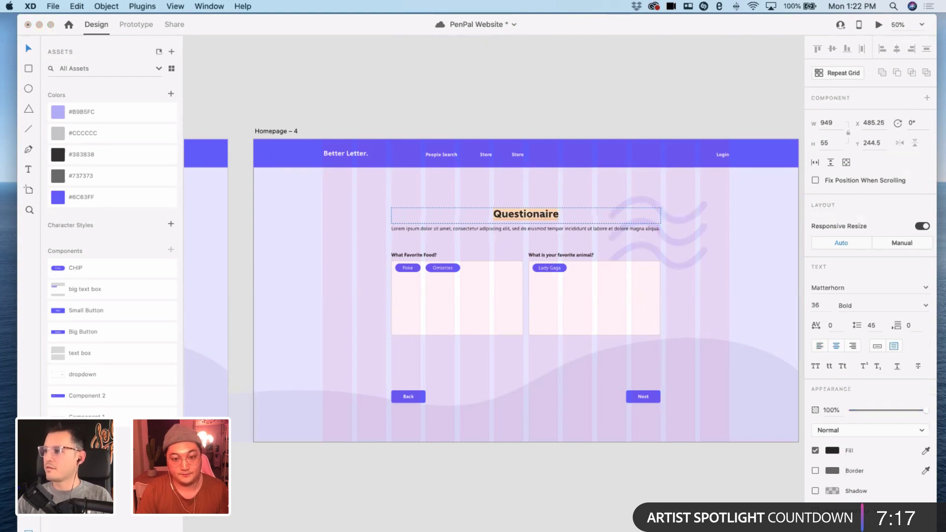
{"action": "type", "text": "Profile Completed"}
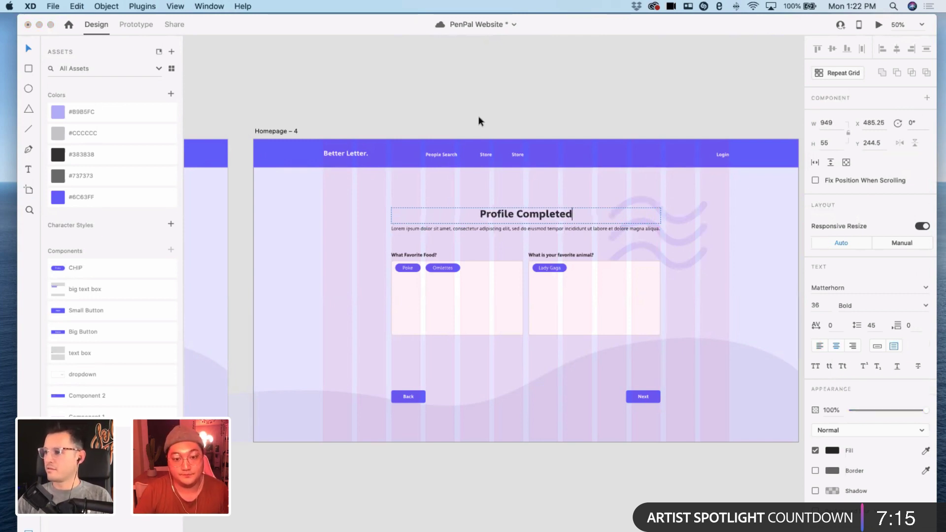
- Try deleting the What Favorite Food? box from Homepage – 4, and undo the deletion
{"action": "left_click", "coordinate": [451, 268]}
{"action": "key", "text": "Delete"}
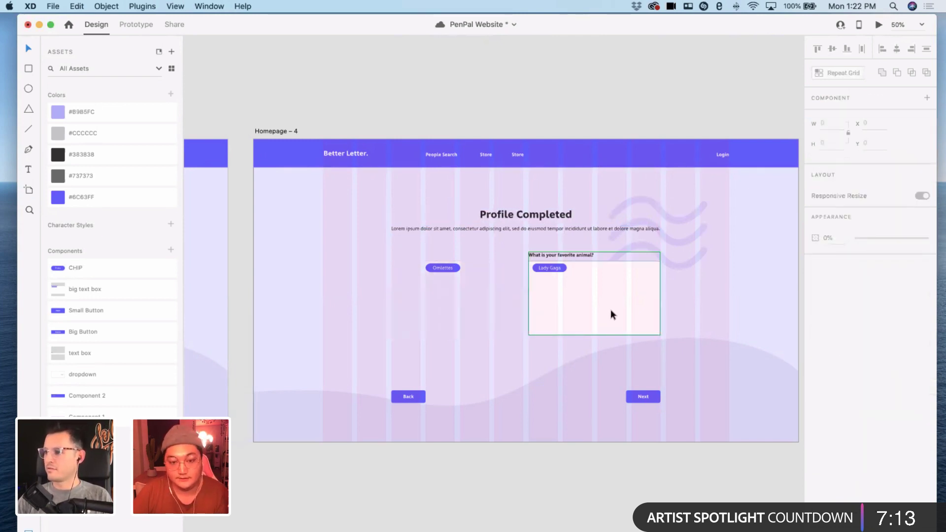
{"action": "key", "text": "super+z"}
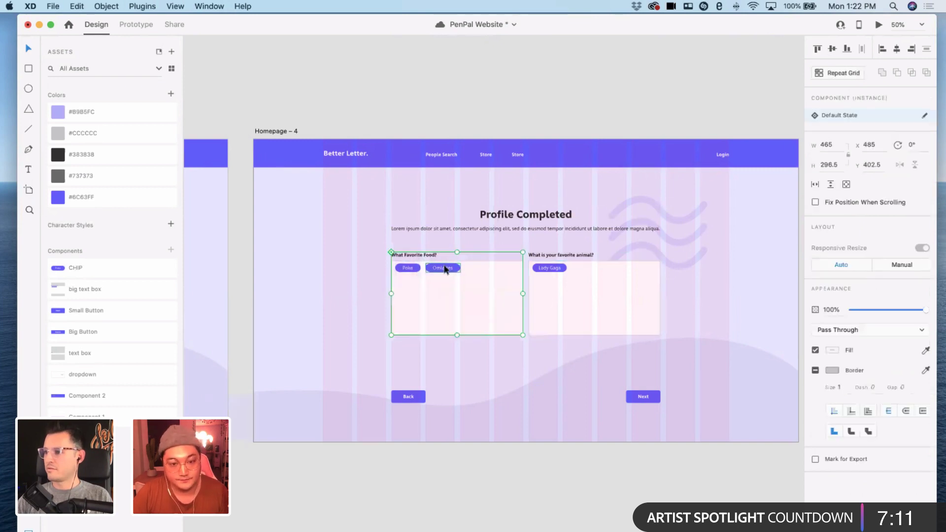
{"action": "double_click", "coordinate": [445, 268]}
{"action": "scroll", "coordinate": [458, 271], "scroll_direction": "left", "scroll_amount": 5}
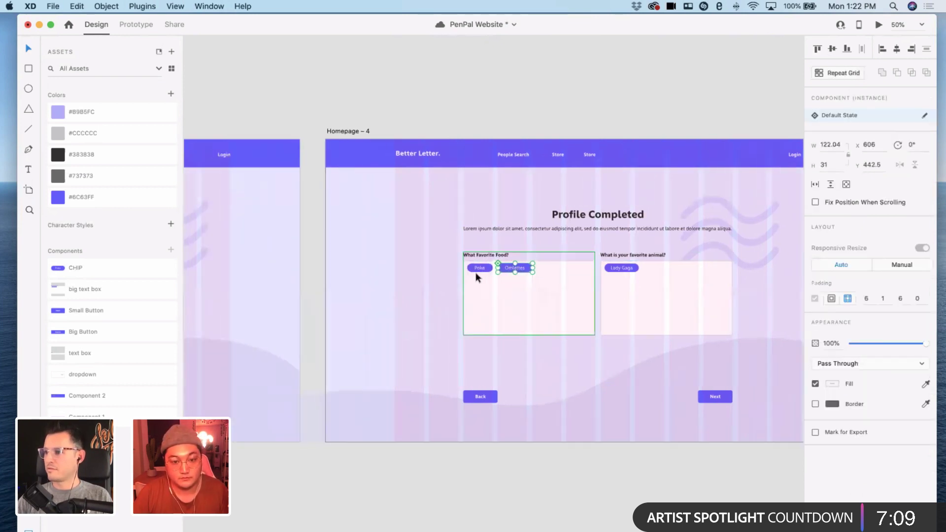
{"action": "key", "text": "Escape"}
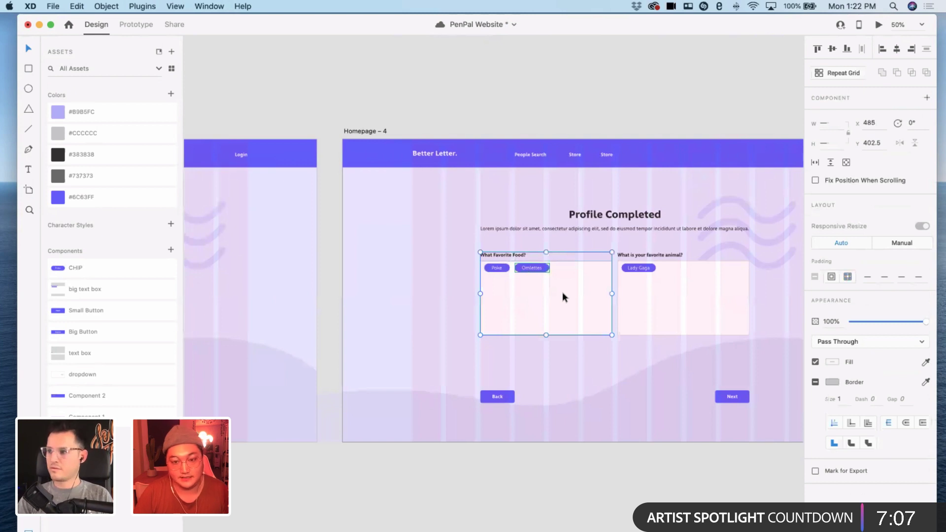
- Move both question boxes on Homepage – 4 left together to X 434
{"action": "left_click", "coordinate": [643, 269], "text": "shift"}
{"action": "key", "text": "shift+Left"}
{"action": "key", "text": "shift+Left"}
{"action": "key", "text": "shift+Left"}
{"action": "key", "text": "shift+Left"}
{"action": "key", "text": "shift+Left"}
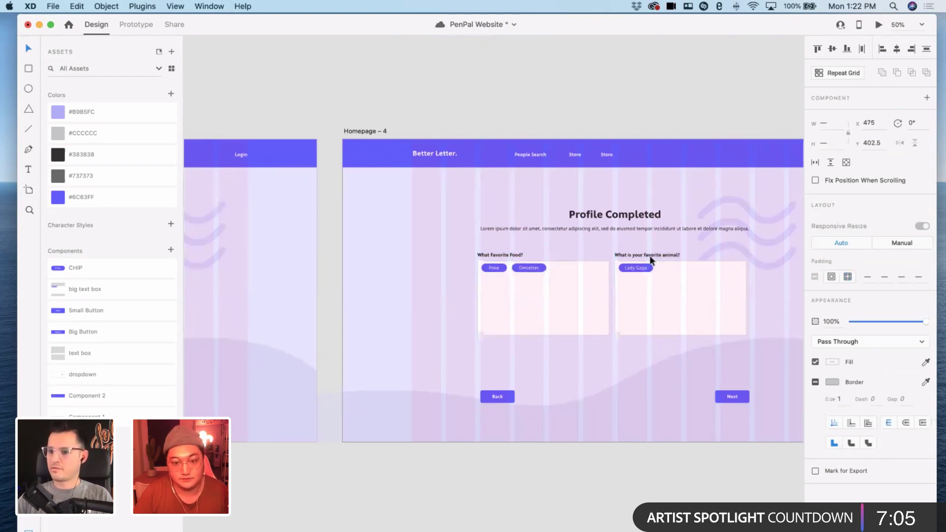
- Group the two question boxes on Homepage – 3 and place a copy of the group on Homepage – 4 at X 485, Y 402.5
{"action": "scroll", "coordinate": [648, 256], "scroll_direction": "left", "scroll_amount": 10}
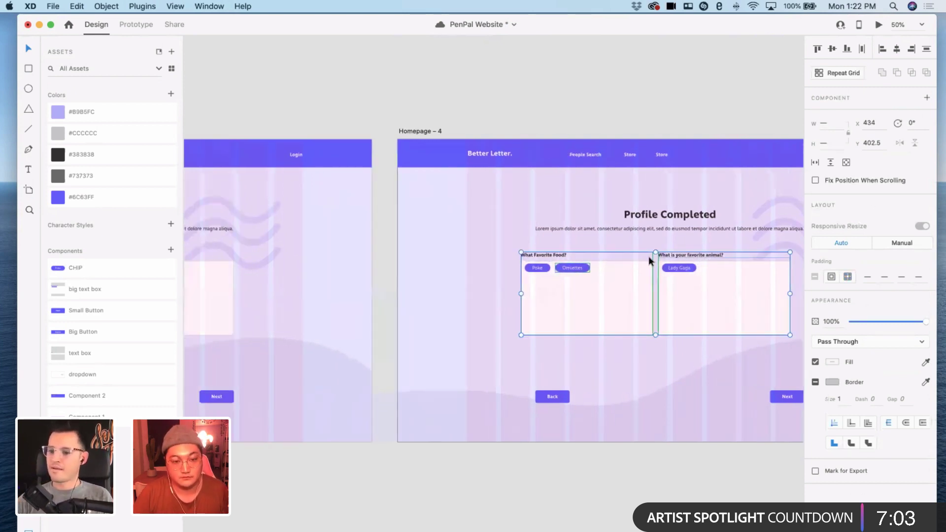
{"action": "left_click", "coordinate": [313, 276]}
{"action": "left_click", "coordinate": [422, 272], "text": "shift"}
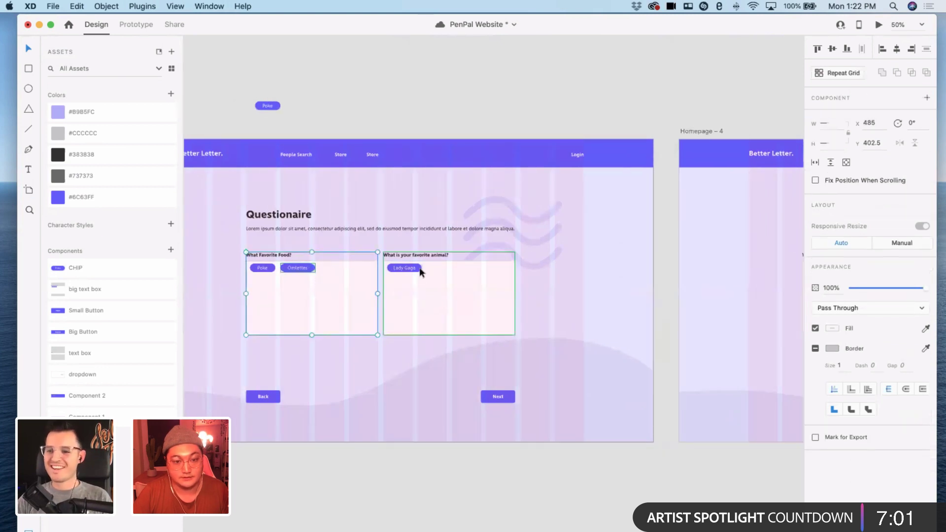
{"action": "key", "text": "super+z"}
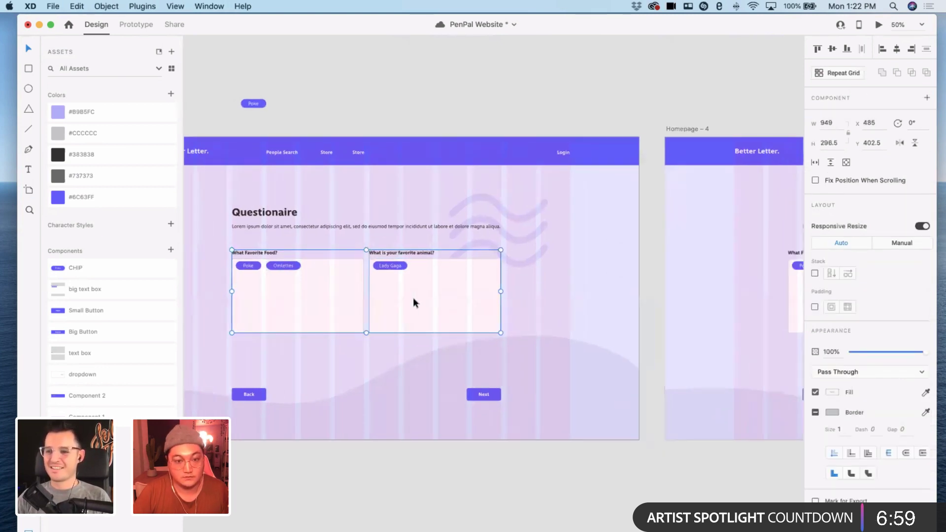
{"action": "key", "text": "super+z"}
{"action": "key", "text": "super+shift+z"}
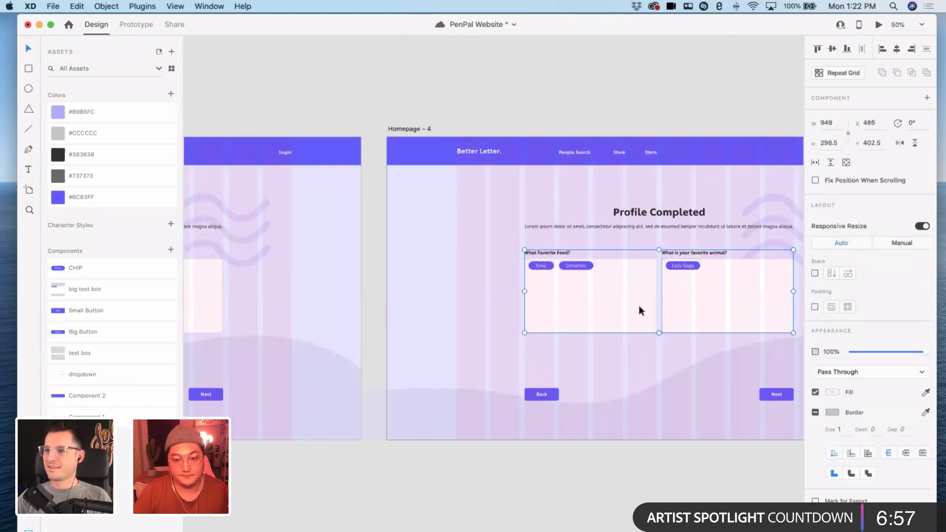
- Clear the question boxes from Homepage – 4, keeping its heading, paragraph and buttons
{"action": "key", "text": "super+shift+z"}
{"action": "key", "text": "super+z"}
{"action": "key", "text": "super+z"}
{"action": "key", "text": "super+z"}
{"action": "key", "text": "super+z"}
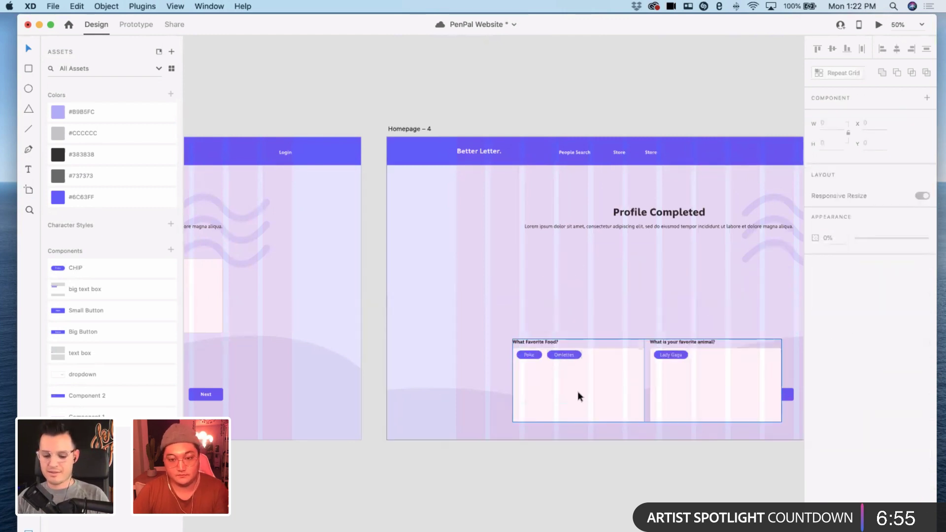
{"action": "scroll", "coordinate": [423, 125], "scroll_direction": "right", "scroll_amount": 3}
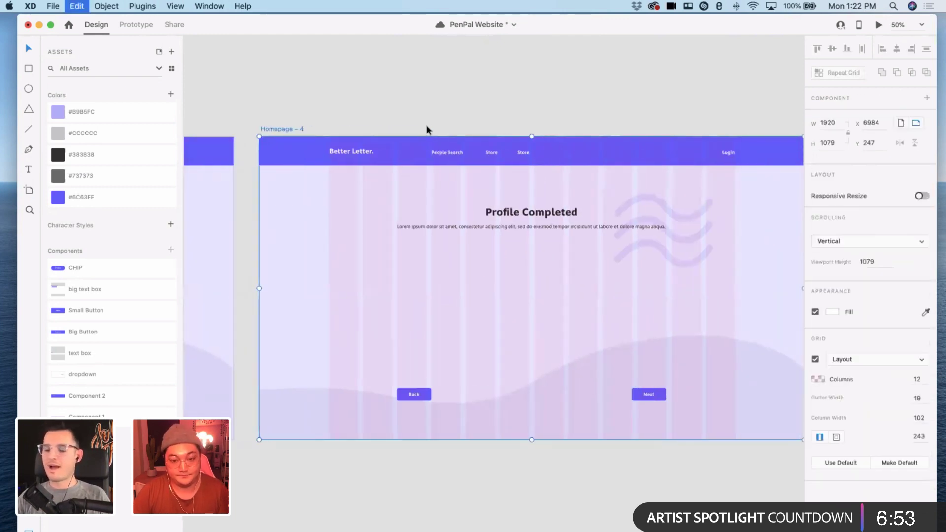
- Paste the grouped question boxes onto Homepage – 4 and move them left to X 165
{"action": "key", "text": "cmd+v"}
{"action": "key", "text": "shift+Left"}
{"action": "key", "text": "shift+Left"}
{"action": "key", "text": "shift+Left"}
{"action": "key", "text": "shift+Left"}
{"action": "key", "text": "shift+Left"}
{"action": "key", "text": "shift+Left"}
{"action": "key", "text": "shift+Left"}
{"action": "key", "text": "shift+Left"}
{"action": "key", "text": "shift+Left"}
{"action": "key", "text": "shift+Left"}
{"action": "key", "text": "shift+Left"}
{"action": "key", "text": "shift+Left"}
{"action": "key", "text": "shift+Left"}
{"action": "key", "text": "shift+Left"}
{"action": "key", "text": "shift+Left"}
{"action": "key", "text": "shift+Left"}
{"action": "key", "text": "shift+Left"}
{"action": "key", "text": "shift+Left"}
{"action": "key", "text": "shift+Left"}
{"action": "key", "text": "shift+Left"}
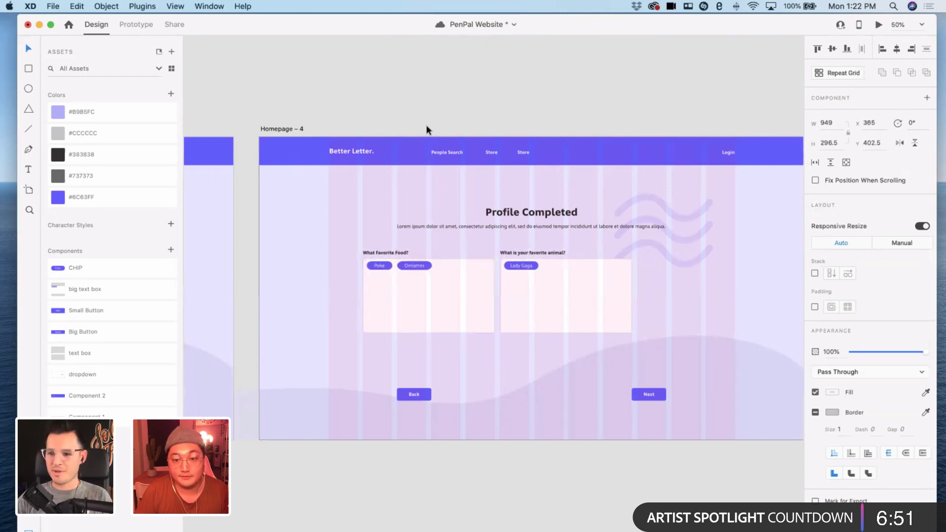
{"action": "key", "text": "shift+Left"}
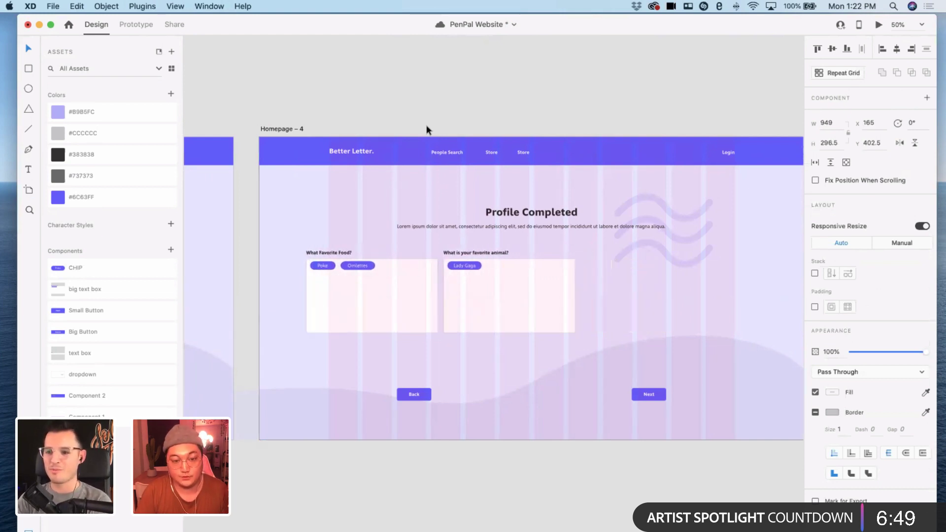
- Inspect the text and background shape of the Poke chip's main component above the Homepage – 3 artboard
{"action": "key", "text": "cmd+plus"}
{"action": "key", "text": "cmd+minus"}
{"action": "key", "text": "cmd+minus"}
{"action": "scroll", "coordinate": [427, 126], "scroll_direction": "left", "scroll_amount": 8}
{"action": "scroll", "coordinate": [427, 125], "scroll_direction": "up", "scroll_amount": 2}
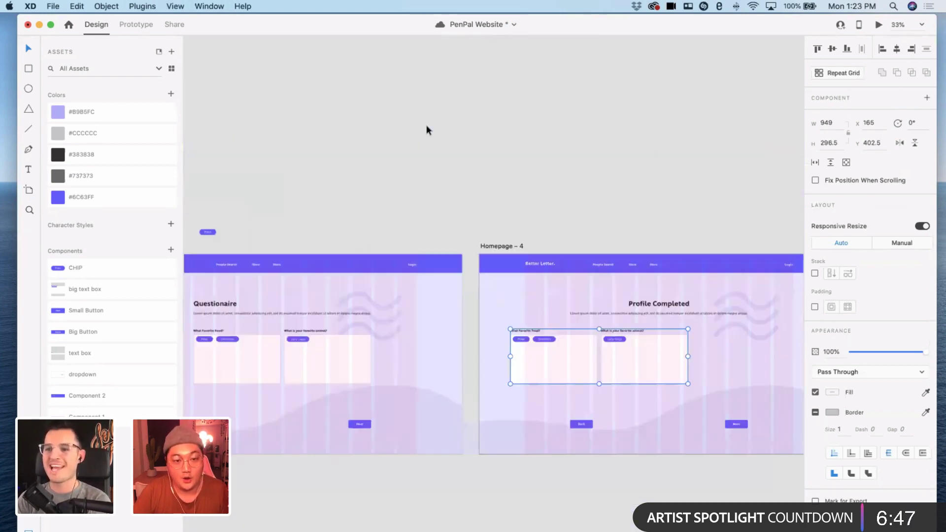
{"action": "scroll", "coordinate": [451, 238], "scroll_direction": "up", "scroll_amount": 6}
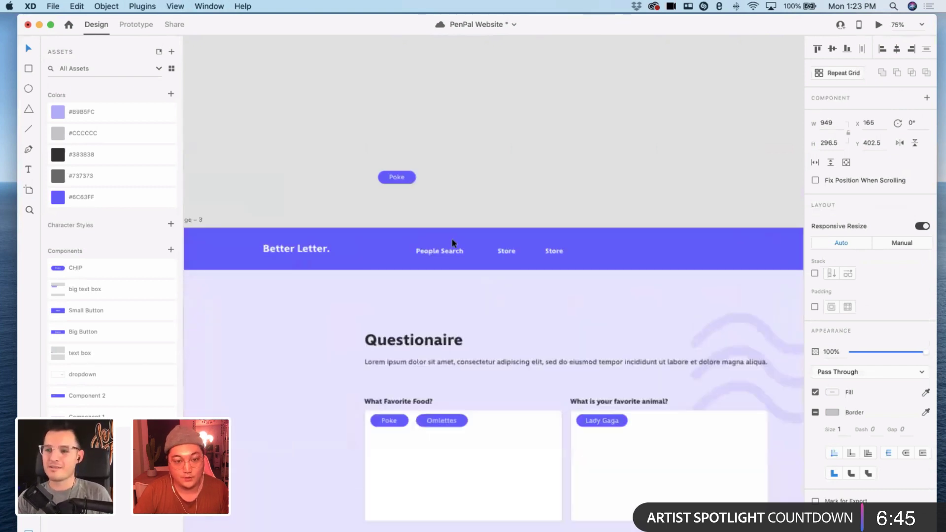
{"action": "left_click", "coordinate": [434, 189]}
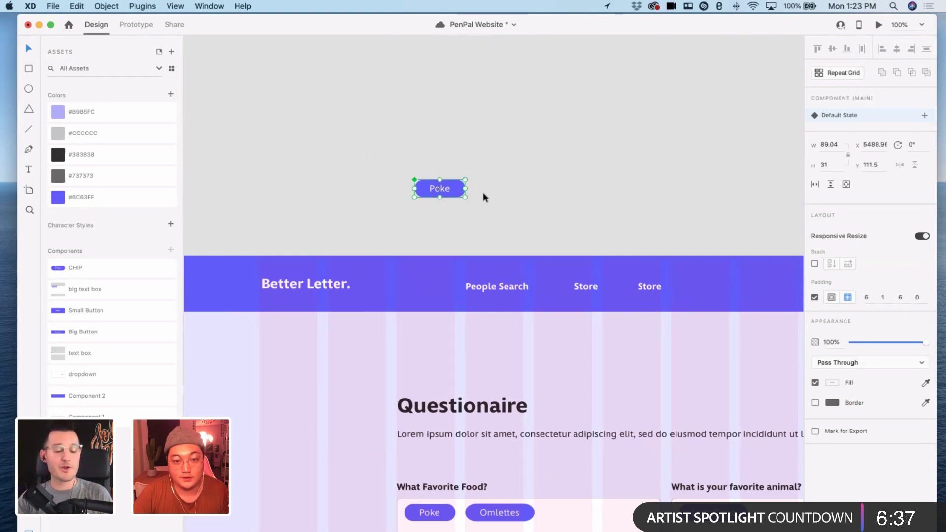
{"action": "double_click", "coordinate": [440, 190]}
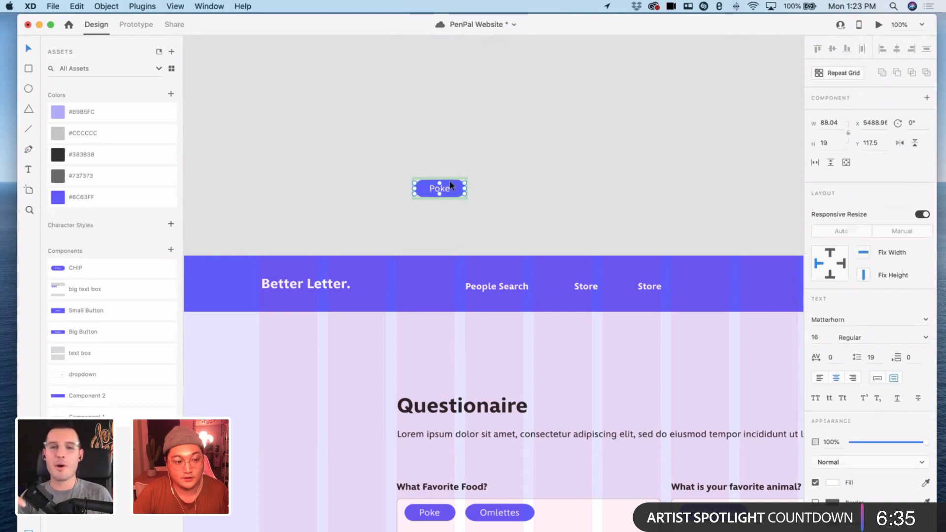
{"action": "key", "text": "Escape"}
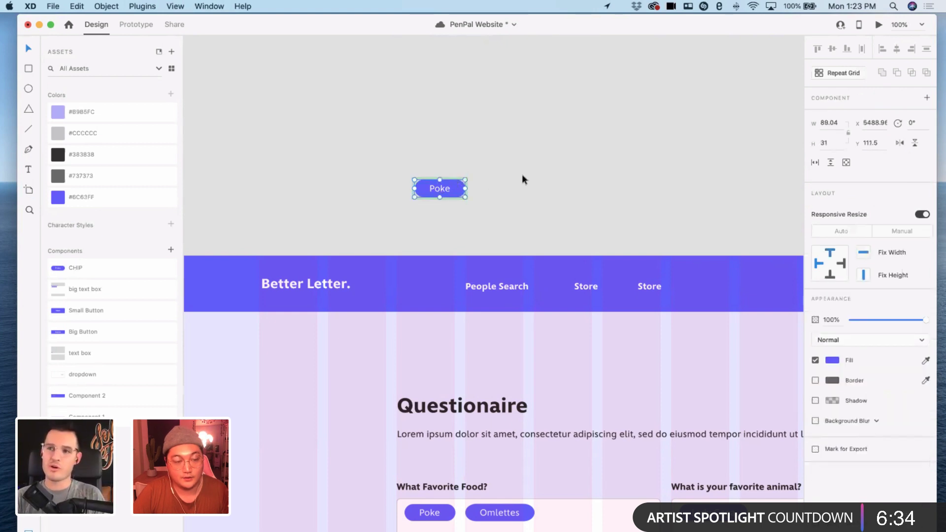
- Ungroup the Poke chip's main component, regroup its parts and turn the group into a new component
{"action": "right_click", "coordinate": [453, 185]}
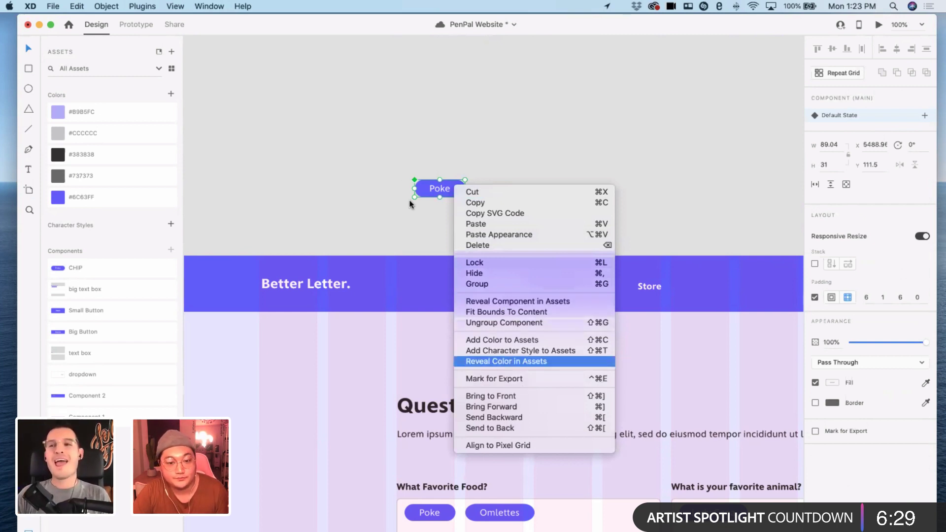
{"action": "left_click", "coordinate": [443, 197]}
{"action": "right_click", "coordinate": [445, 190]}
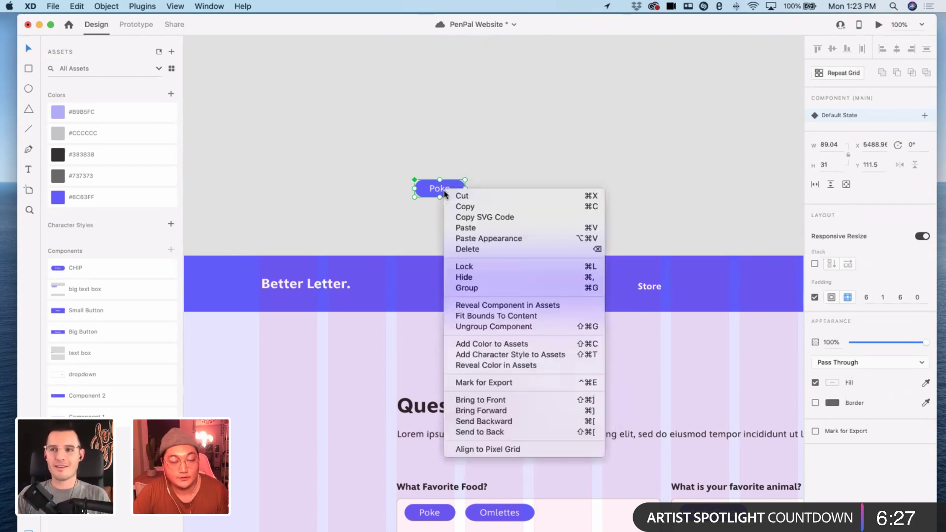
{"action": "left_click", "coordinate": [508, 172]}
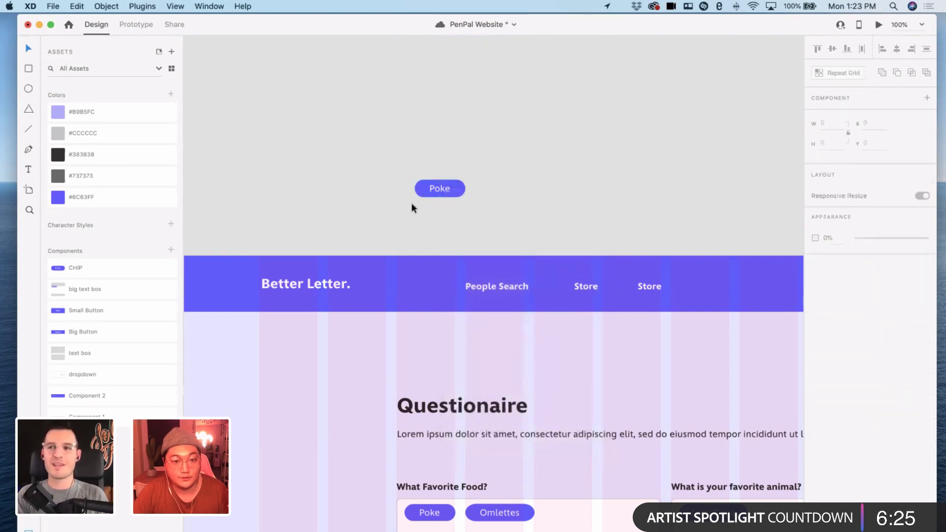
{"action": "left_click_drag", "start_coordinate": [480, 152], "coordinate": [401, 206]}
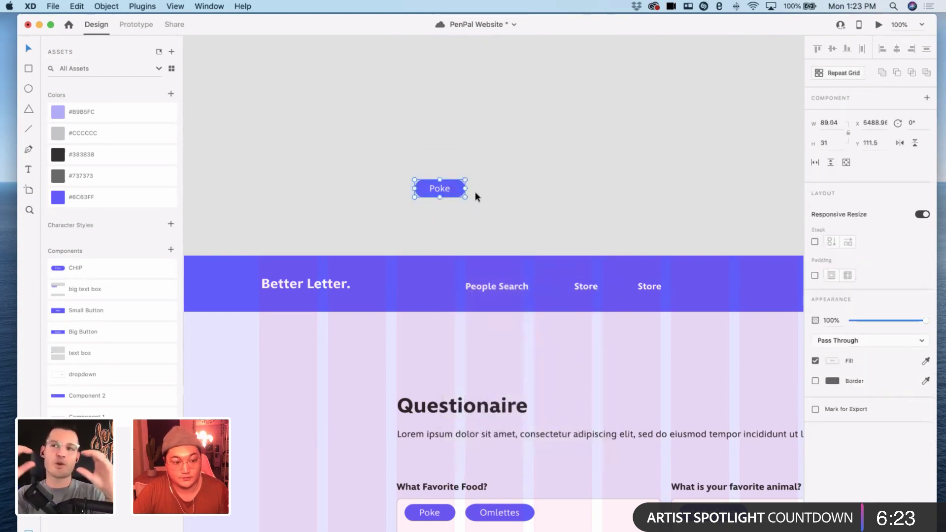
{"action": "left_click", "coordinate": [170, 251]}
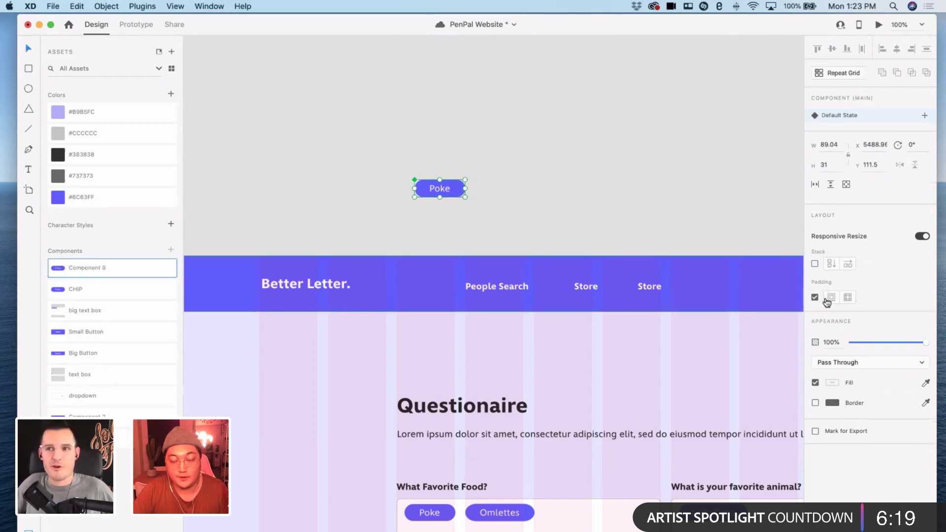
- Try replacing the new chip component's text with "This is a long", and undo the text change
{"action": "double_click", "coordinate": [437, 189]}
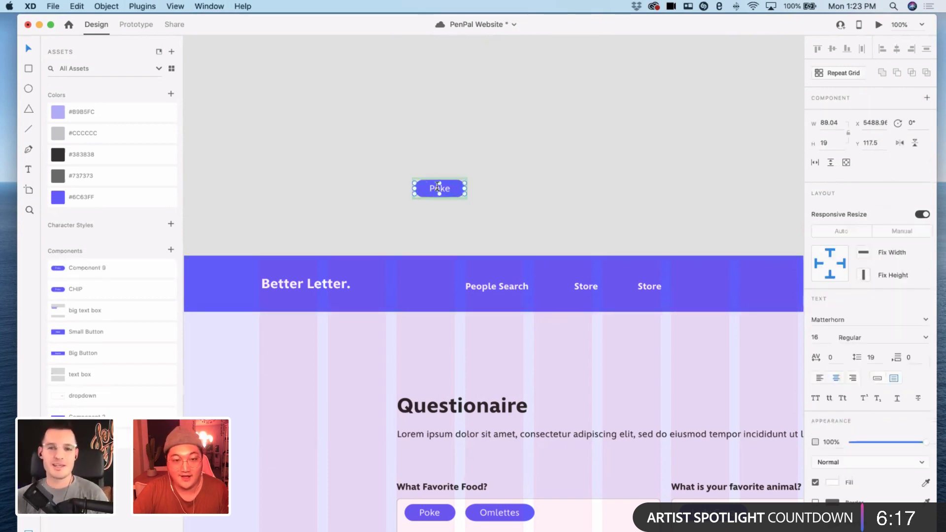
{"action": "double_click", "coordinate": [437, 188]}
{"action": "type", "text": "This "}
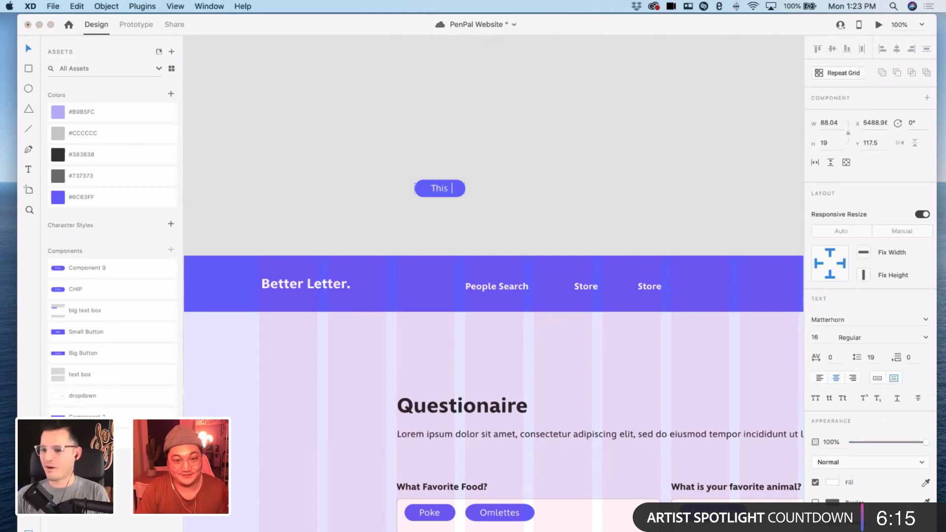
{"action": "type", "text": "is a long"}
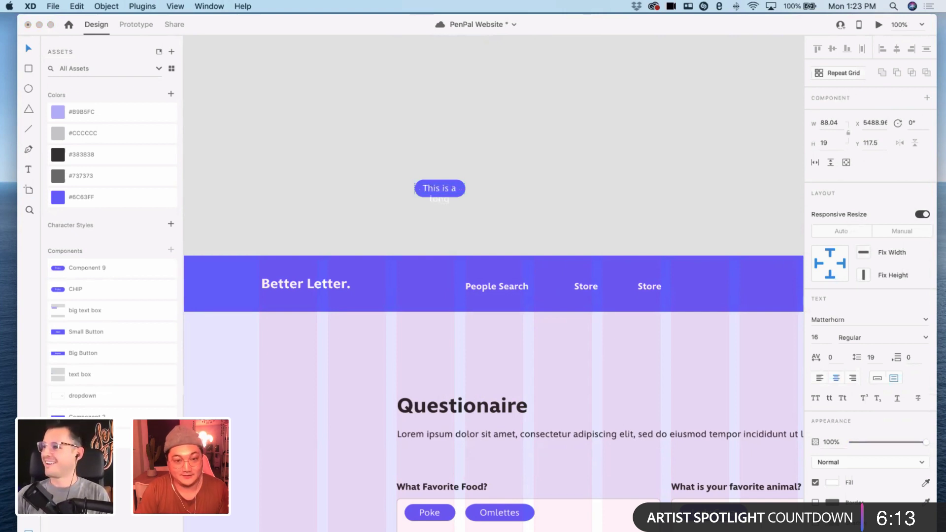
{"action": "key", "text": "Escape"}
{"action": "key", "text": "super+z"}
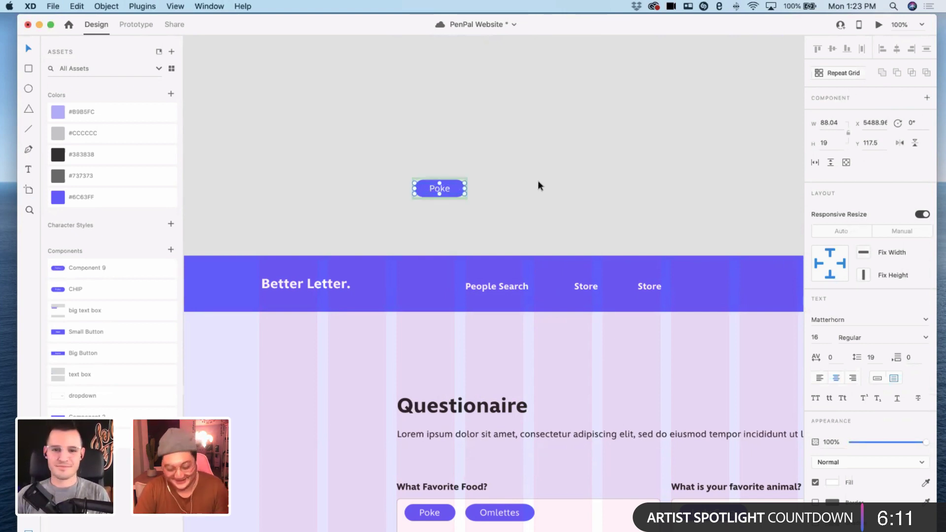
- Show the pasteboard's layers and select the Poke chip component
{"action": "key", "text": "super+equal"}
{"action": "key", "text": "super+equal"}
{"action": "key", "text": "Escape"}
{"action": "scroll", "coordinate": [535, 185], "scroll_direction": "up", "scroll_amount": 5}
{"action": "scroll", "coordinate": [532, 184], "scroll_direction": "left", "scroll_amount": 5}
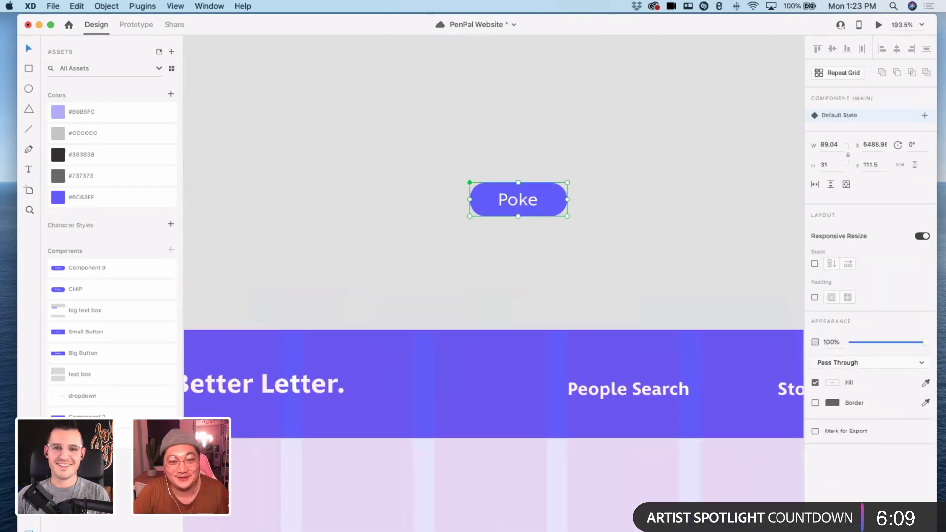
{"action": "key", "text": "super+y"}
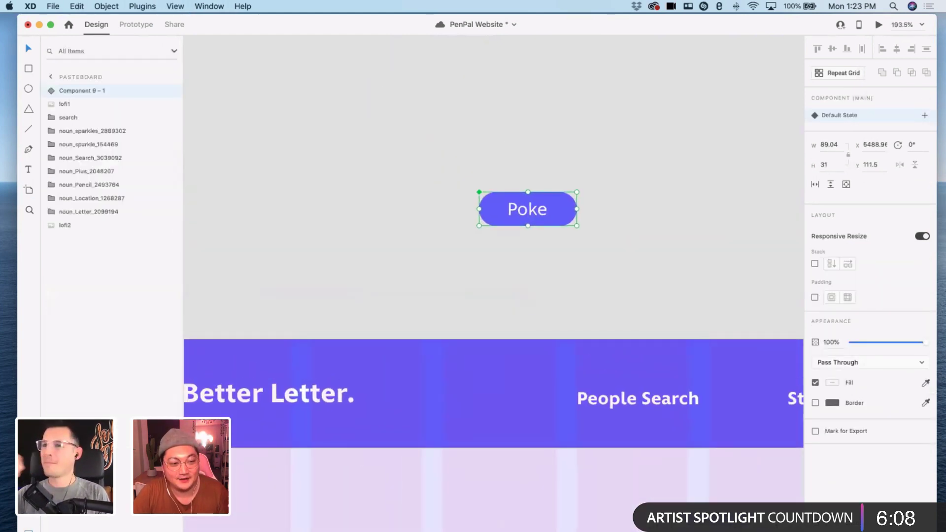
{"action": "left_click", "coordinate": [512, 229]}
{"action": "left_click", "coordinate": [522, 217]}
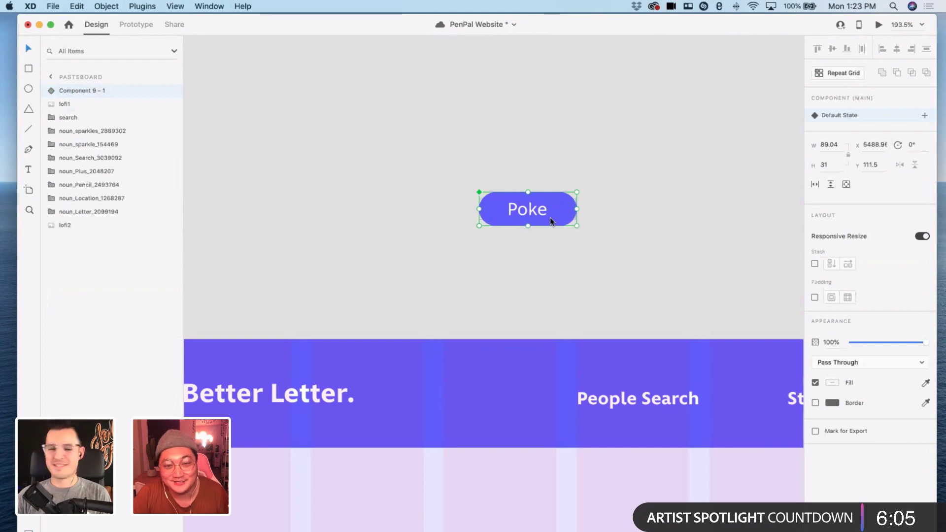
- Ungroup the Poke chip component into its separate text and background path
{"action": "right_click", "coordinate": [550, 218]}
{"action": "key", "text": "Escape"}
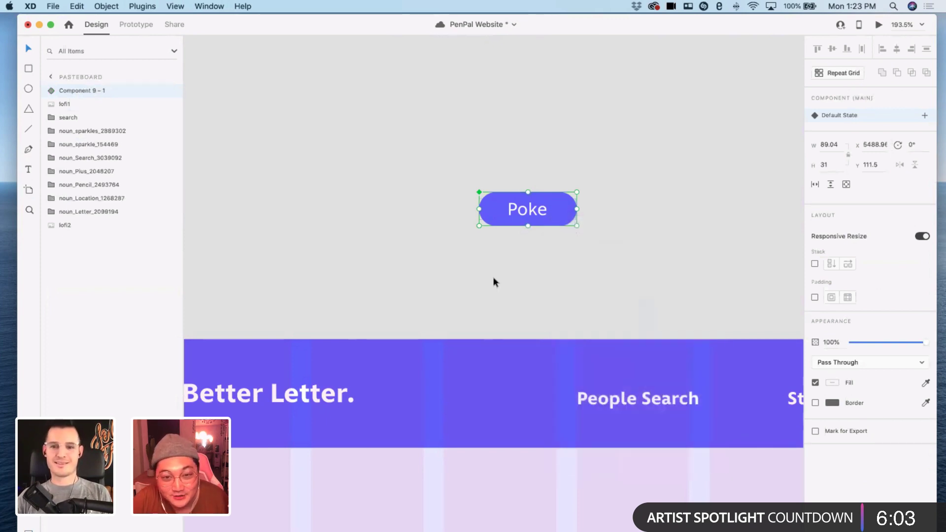
{"action": "left_click", "coordinate": [495, 282]}
{"action": "left_click", "coordinate": [526, 213]}
{"action": "double_click", "coordinate": [526, 211]}
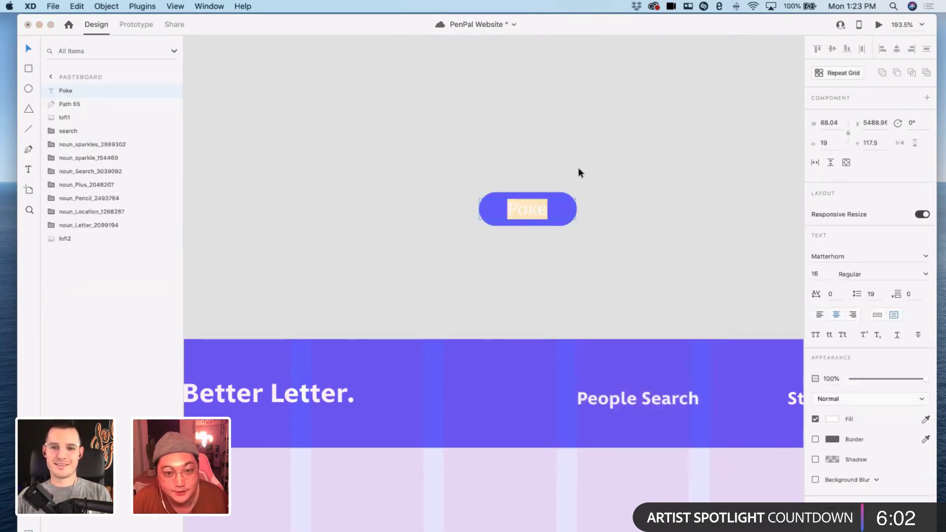
- Delete the purple background path behind the Poke text on the pasteboard
{"action": "left_click", "coordinate": [555, 198]}
{"action": "left_click_drag", "start_coordinate": [518, 227], "coordinate": [604, 167]}
{"action": "left_click", "coordinate": [614, 147]}
{"action": "left_click", "coordinate": [685, 254]}
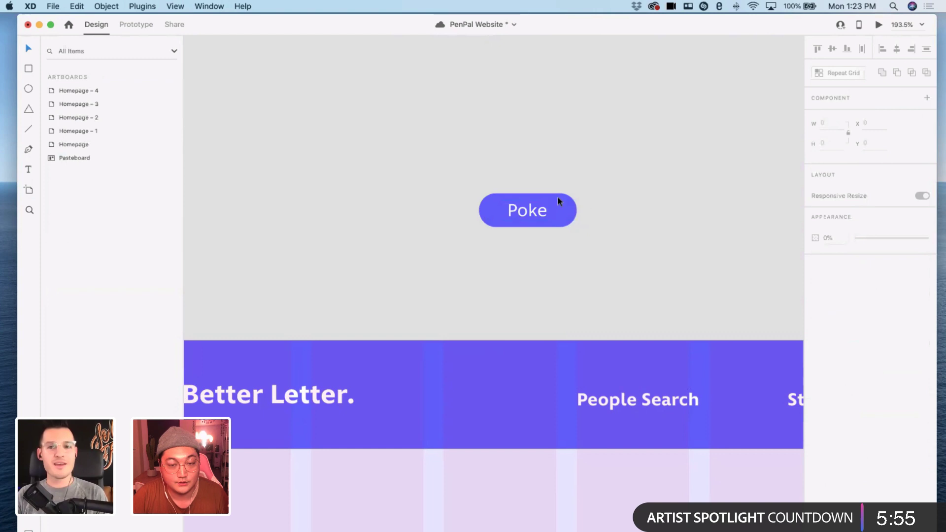
{"action": "left_click", "coordinate": [557, 197]}
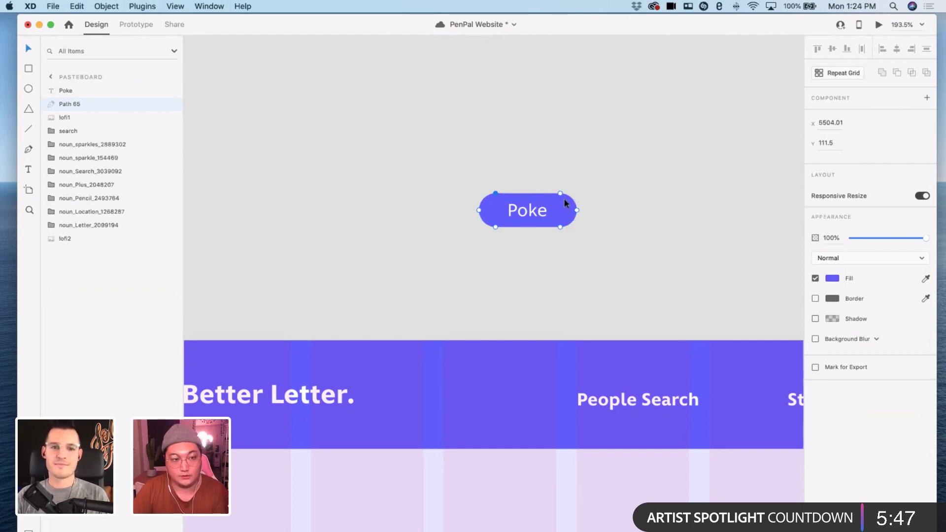
{"action": "key", "text": "BackSpace"}
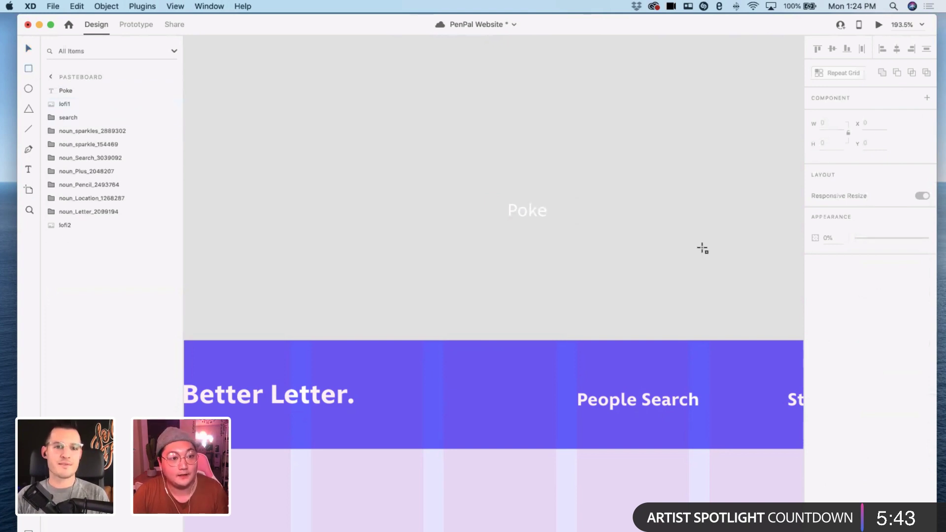
- Draw a 93 × 32 rectangle with 16 corner radius just above the Poke text and bring the text in front of it
{"action": "mouse_move", "coordinate": [476, 166]}
{"action": "left_mouse_down"}
{"action": "mouse_move", "coordinate": [602, 204]}
{"action": "mouse_move", "coordinate": [457, 203]}
{"action": "left_mouse_up"}
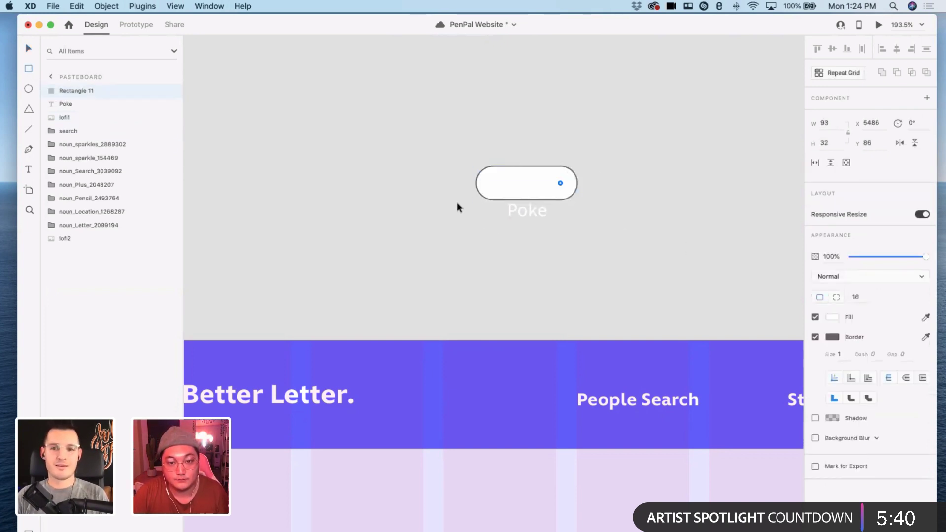
{"action": "left_click", "coordinate": [533, 215]}
{"action": "key", "text": "BackSpace"}
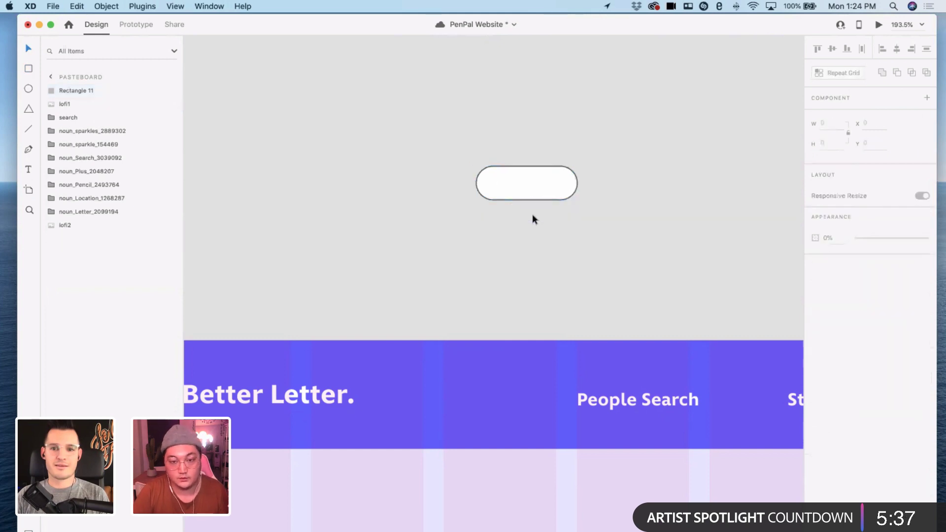
{"action": "key", "text": "super+z"}
- Fill the rounded rectangle with purple, remove its border and centre the Poke text on it
{"action": "left_click", "coordinate": [538, 192]}
{"action": "left_click", "coordinate": [832, 317]}
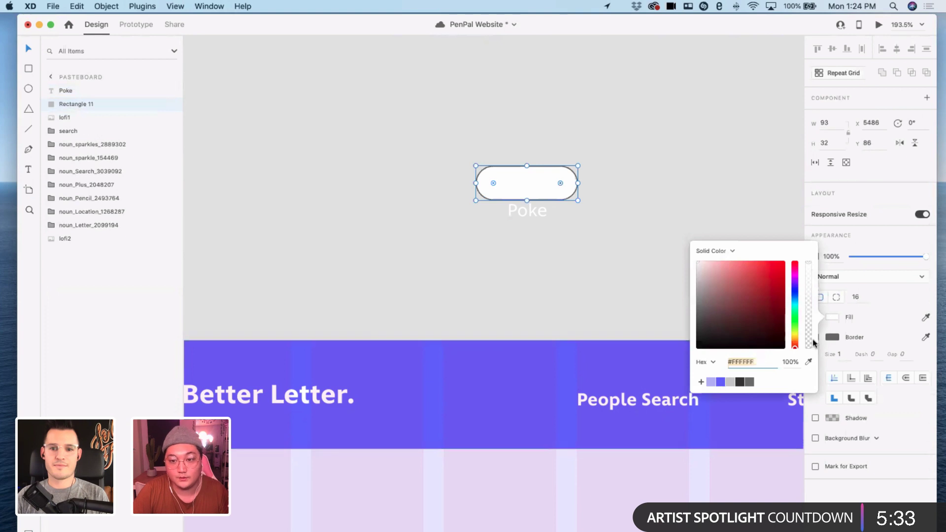
{"action": "key", "text": "Escape"}
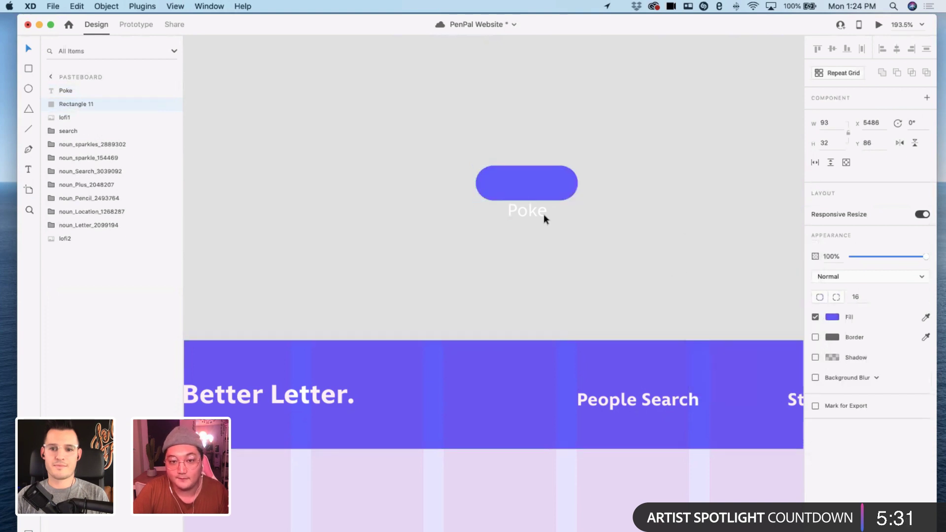
{"action": "left_click_drag", "start_coordinate": [543, 214], "coordinate": [537, 185]}
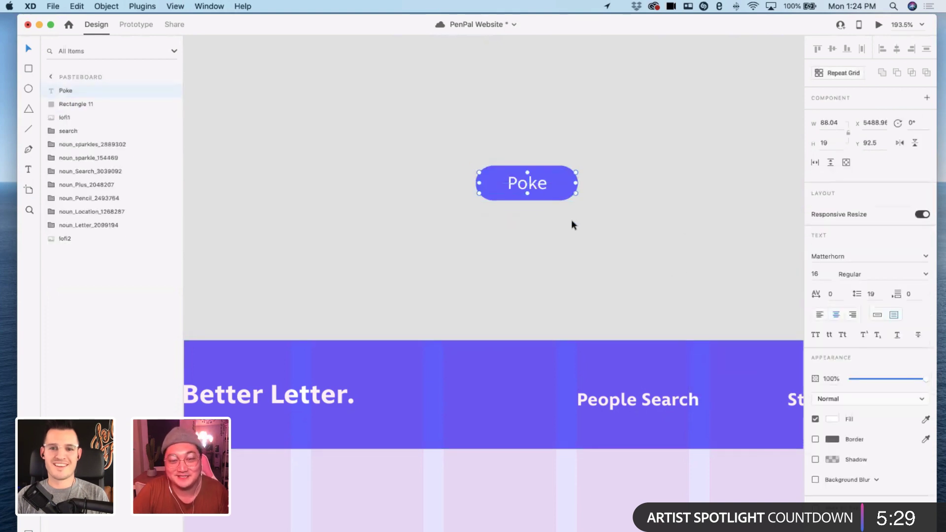
- Group the Poke text with the rounded rectangle, turn the group into a component and name it "test"
{"action": "left_click_drag", "start_coordinate": [598, 222], "coordinate": [493, 166]}
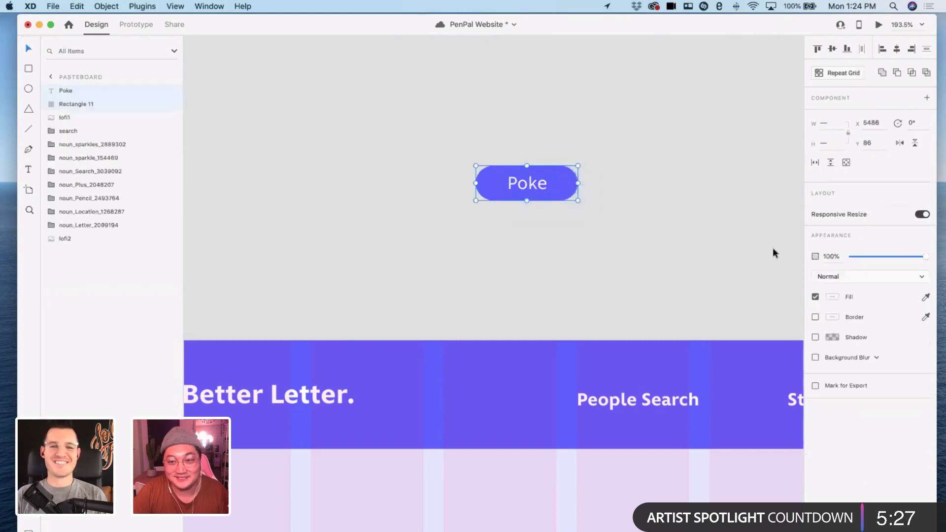
{"action": "key", "text": "super+g"}
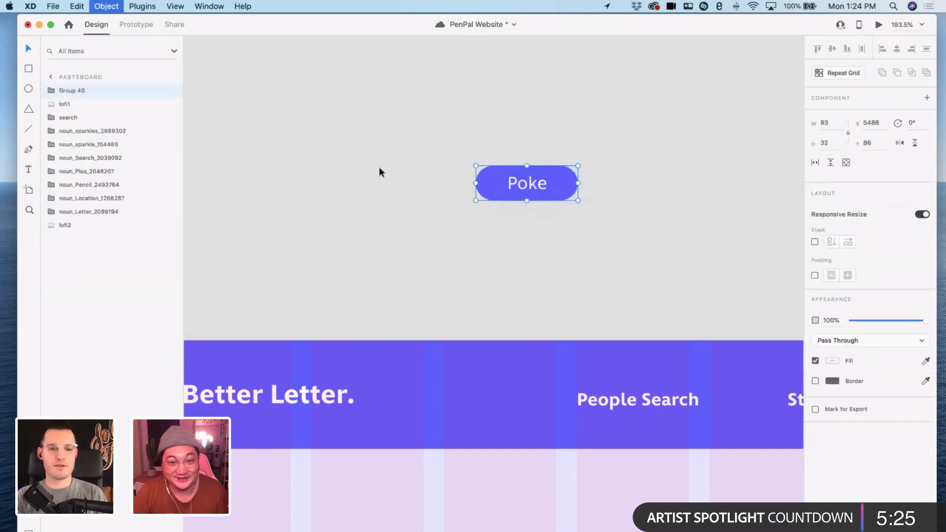
{"action": "left_click", "coordinate": [31, 528]}
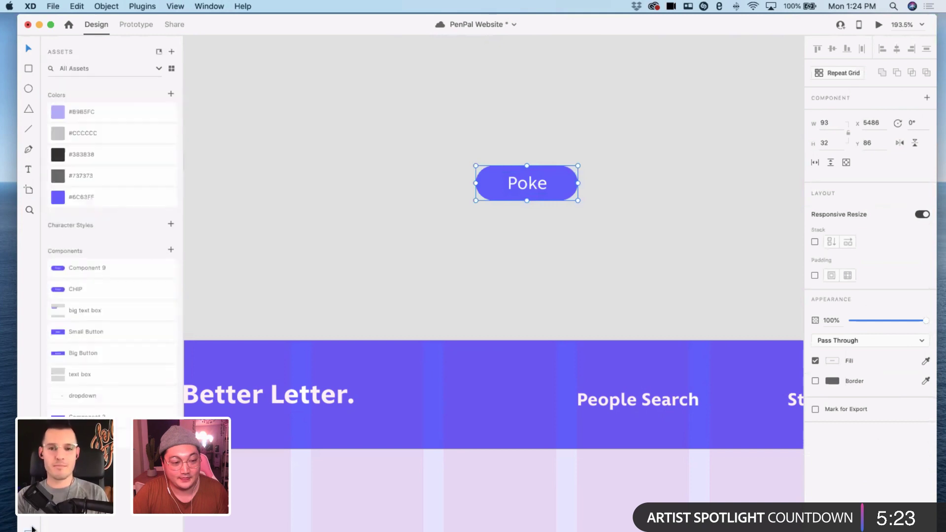
{"action": "key", "text": "super+k"}
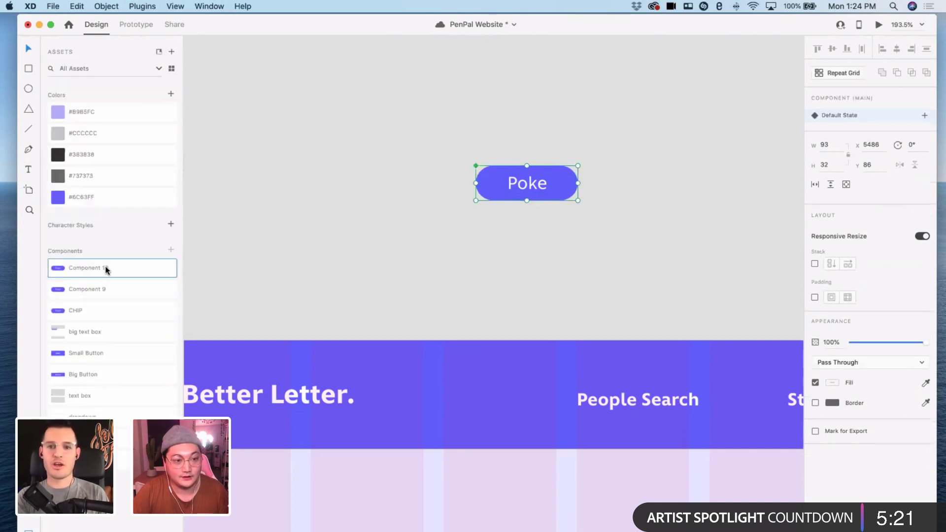
{"action": "type", "text": "test"}
{"action": "key", "text": "Return"}
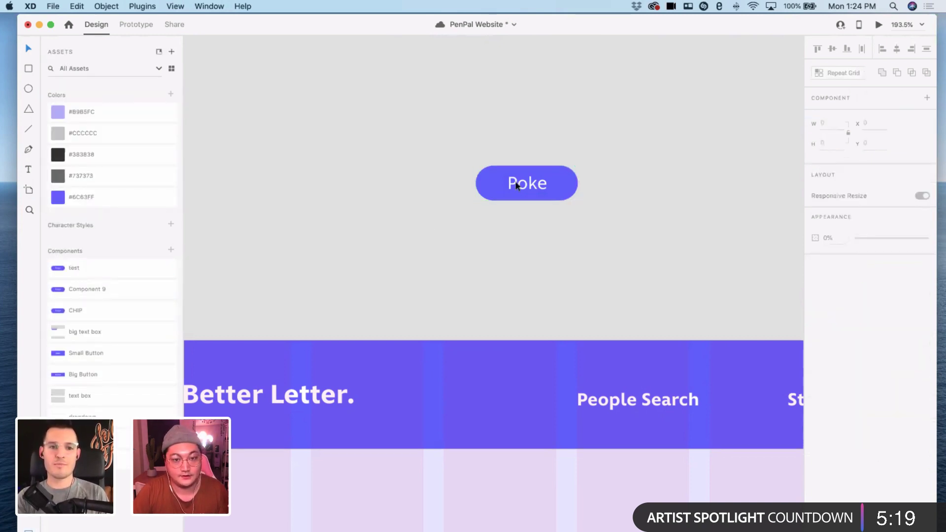
- Turn on padding for the test component and place an instance of it on the pasteboard
{"action": "left_click", "coordinate": [815, 297]}
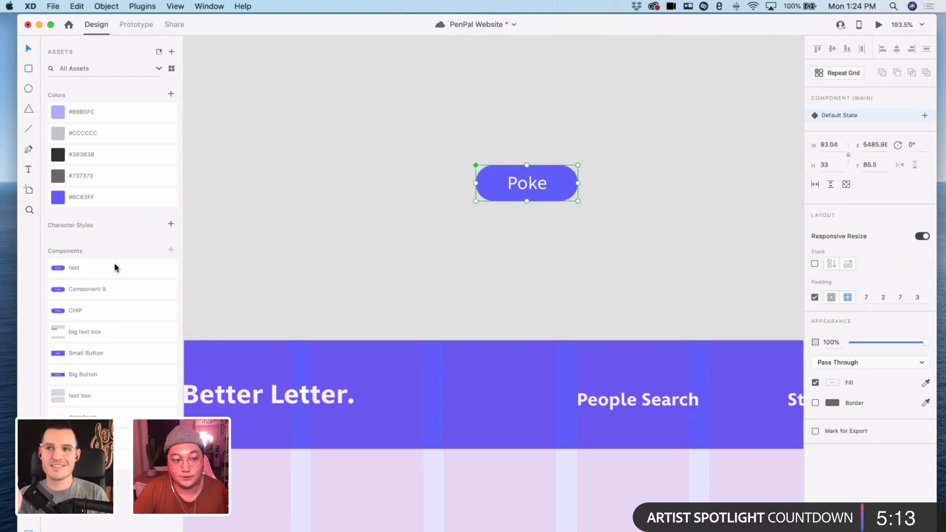
{"action": "left_click_drag", "start_coordinate": [113, 268], "coordinate": [398, 244]}
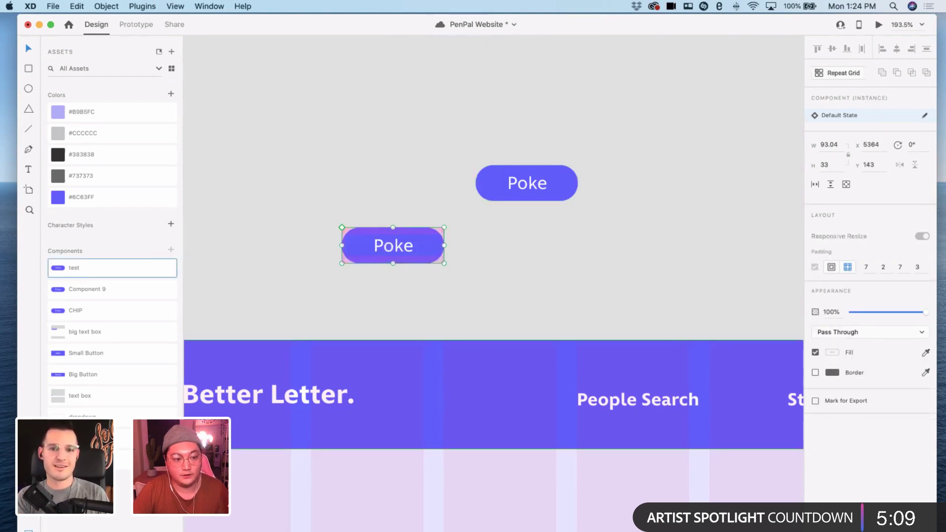
- Group the Poke text and rectangle inside the new test instance and turn on padding for that inner group
{"action": "key", "text": "super+y"}
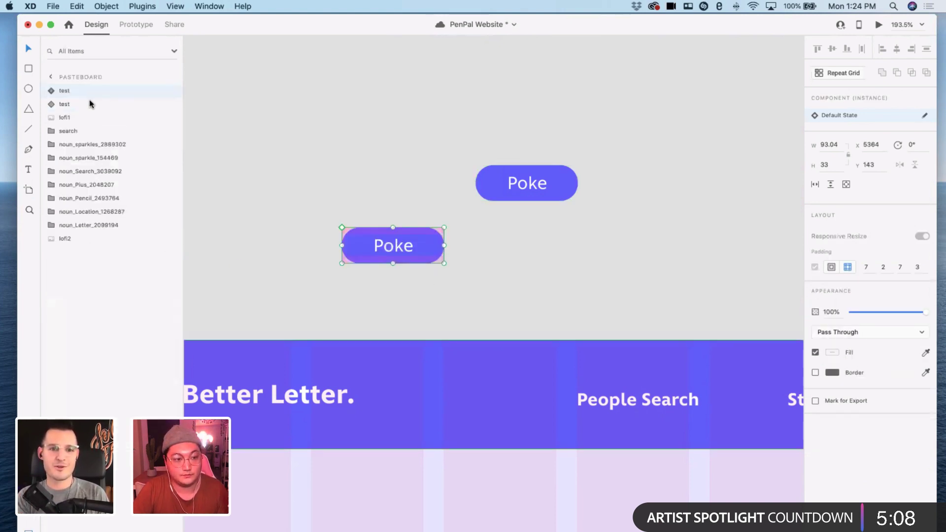
{"action": "left_click", "coordinate": [51, 92]}
{"action": "left_click", "coordinate": [82, 109]}
{"action": "left_click", "coordinate": [95, 119], "text": "shift"}
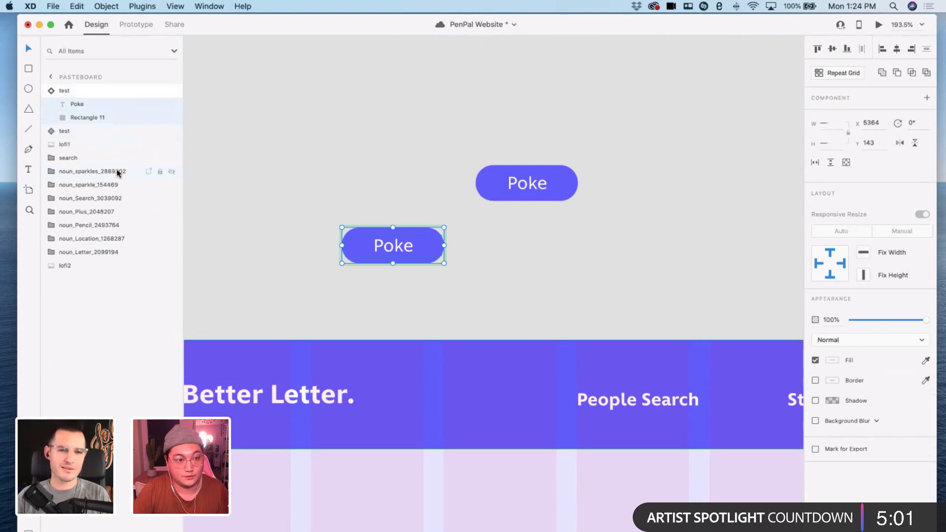
{"action": "key", "text": "super+g"}
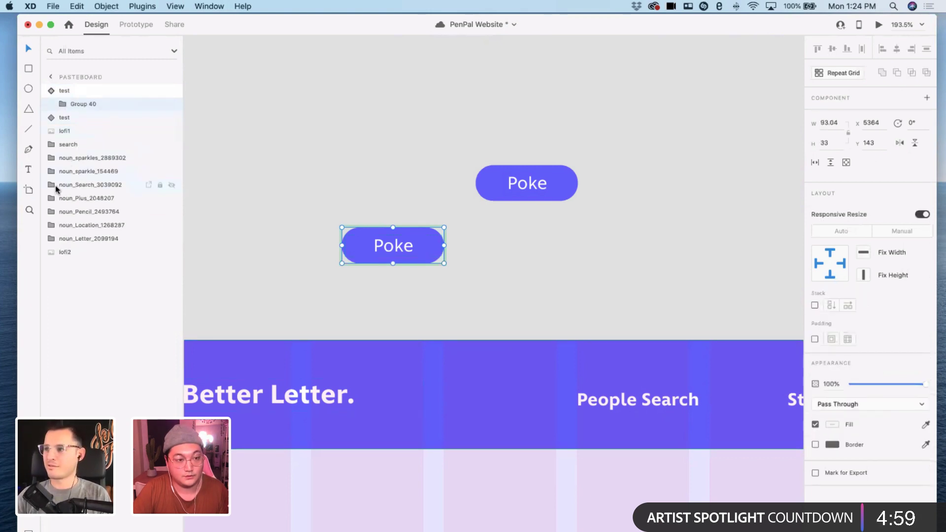
{"action": "left_click", "coordinate": [63, 105]}
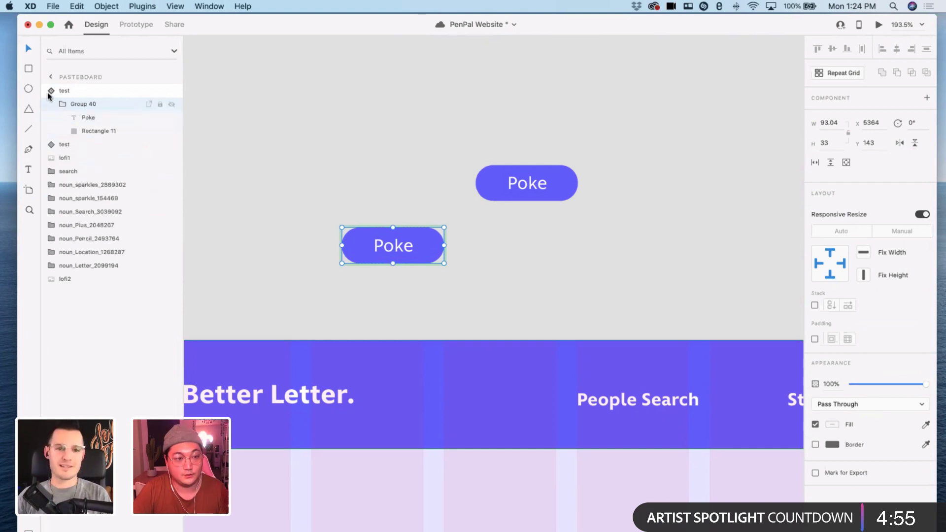
{"action": "left_click", "coordinate": [49, 96]}
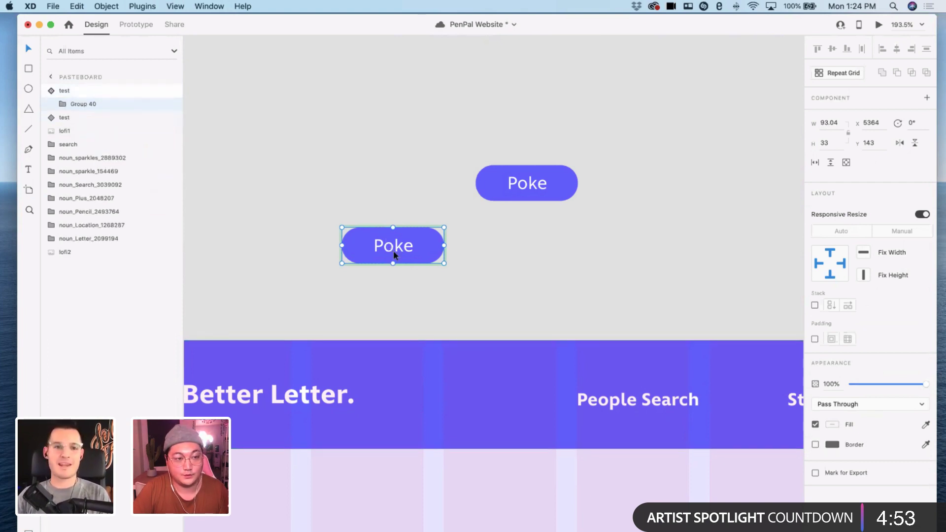
{"action": "left_click", "coordinate": [814, 340]}
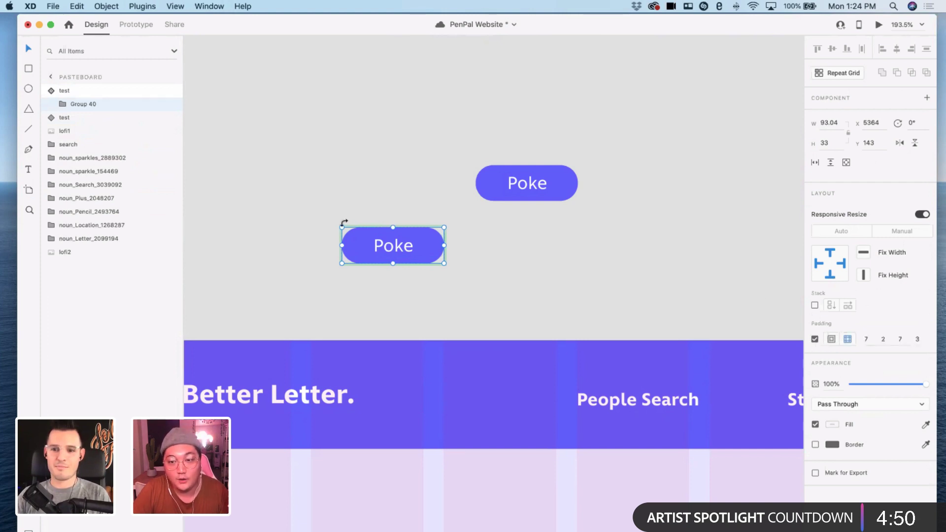
- Extend the test instance's text to "Poke and Sa" to try out the padding
{"action": "double_click", "coordinate": [400, 250]}
{"action": "double_click", "coordinate": [413, 246]}
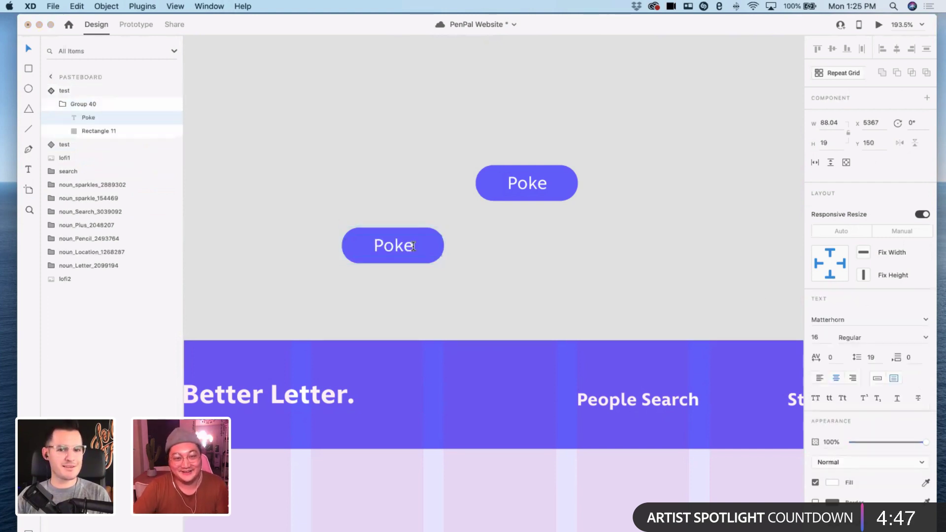
{"action": "type", "text": "and Sa"}
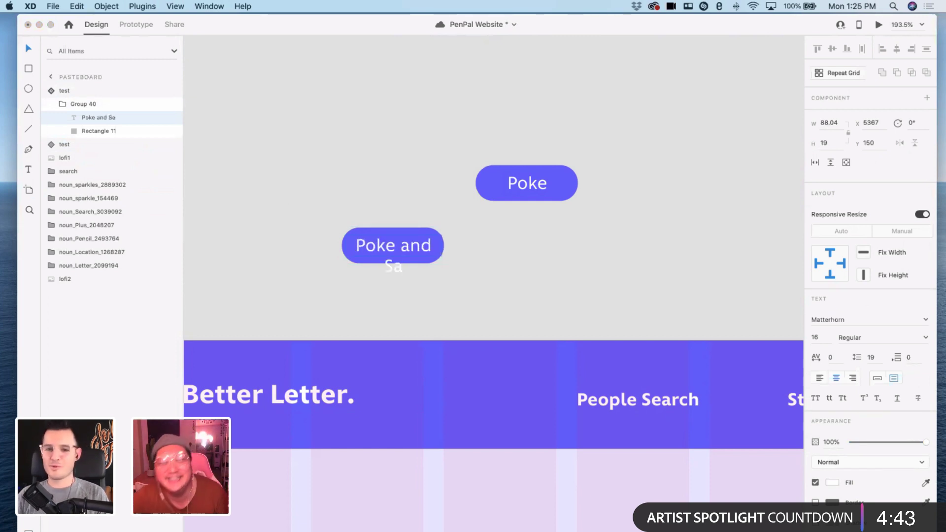
- Reopen the test instance's text and shorten it to "Poke and"
{"action": "left_click", "coordinate": [372, 248]}
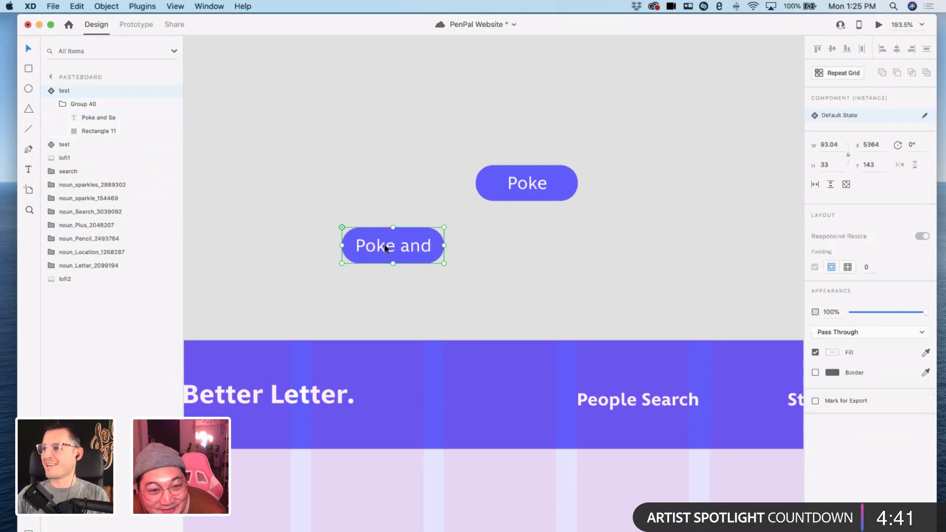
{"action": "double_click", "coordinate": [386, 248]}
{"action": "double_click", "coordinate": [386, 249]}
{"action": "double_click", "coordinate": [387, 245]}
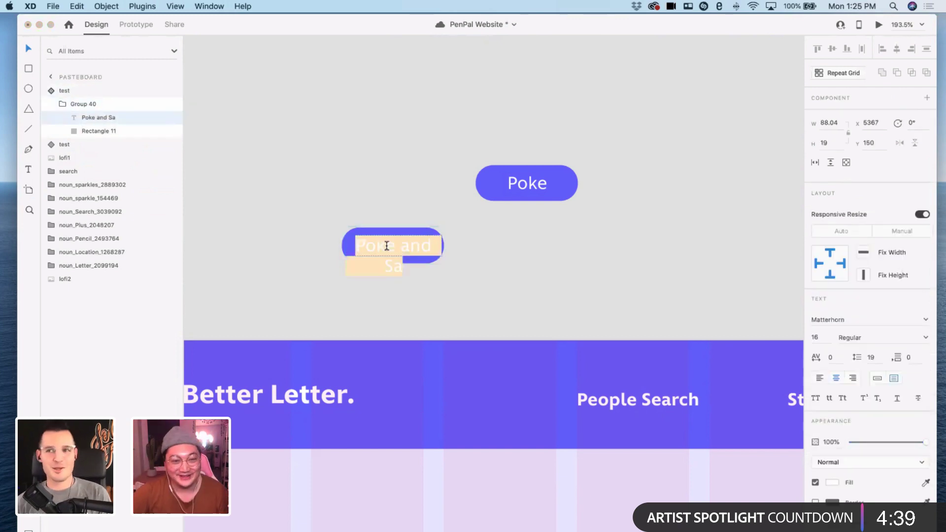
{"action": "type", "text": "Poke and Sal"}
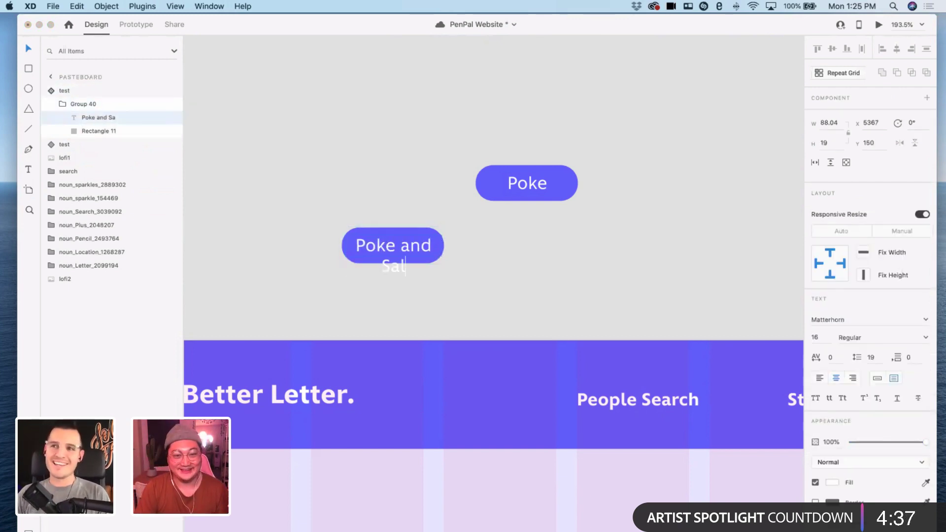
{"action": "key", "text": "BackSpace"}
{"action": "left_click", "coordinate": [680, 261]}
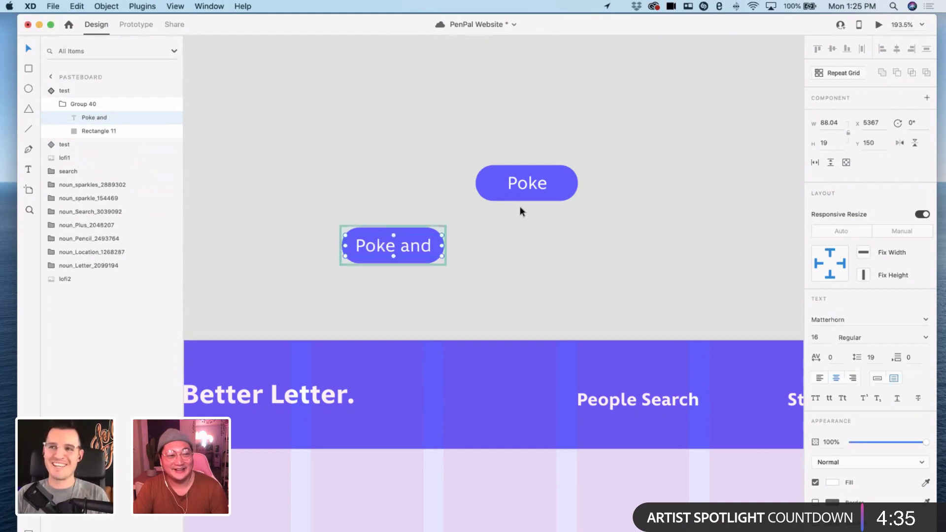
- Delete the other Poke chip, the original test component, from the pasteboard
{"action": "left_click", "coordinate": [514, 165]}
{"action": "left_click", "coordinate": [519, 170]}
{"action": "key", "text": "Delete"}
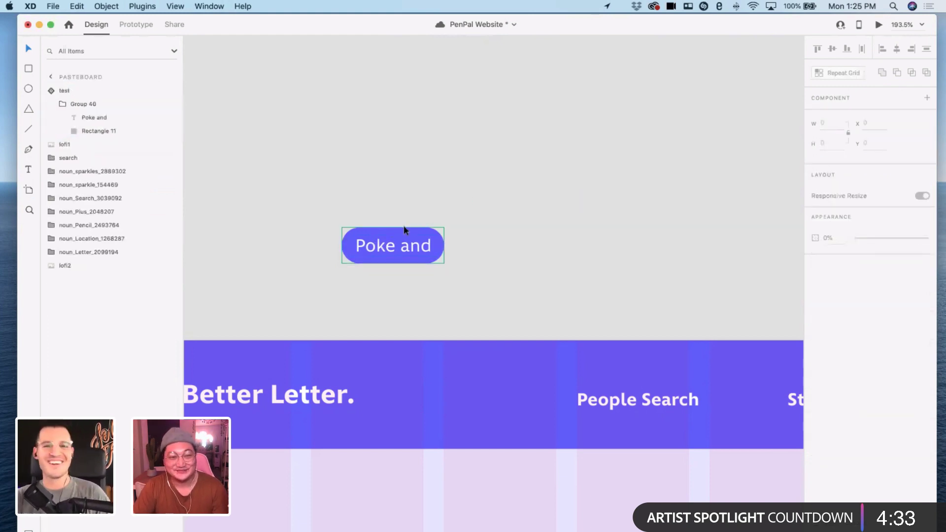
- Move the group of two question boxes on the Profile Completed artboard horizontally to X -825, beyond the artboard's left edge
{"action": "left_click", "coordinate": [403, 230]}
{"action": "key", "text": "super+1"}
{"action": "key", "text": "super+equal"}
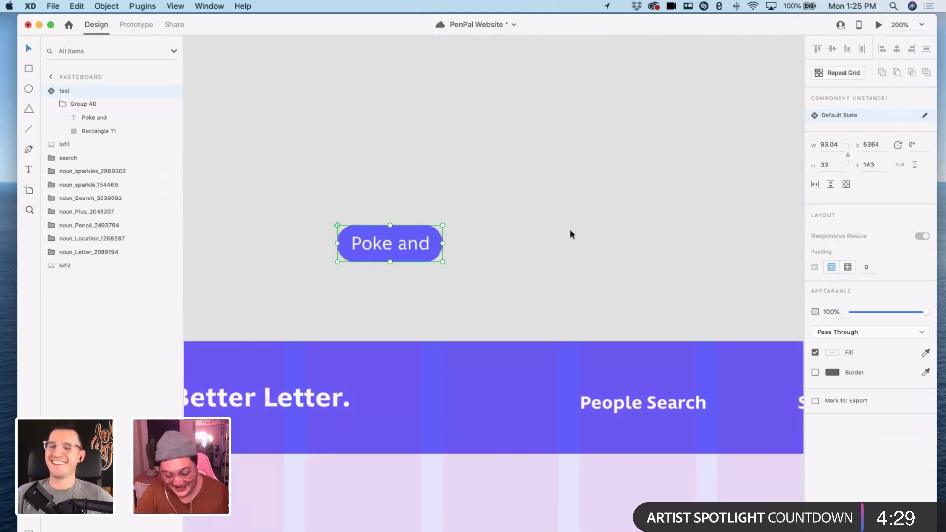
{"action": "key", "text": "super+minus"}
{"action": "key", "text": "super+minus"}
{"action": "key", "text": "super+minus"}
{"action": "scroll", "coordinate": [570, 229], "scroll_direction": "down", "scroll_amount": 5}
{"action": "scroll", "coordinate": [564, 230], "scroll_direction": "right", "scroll_amount": 6}
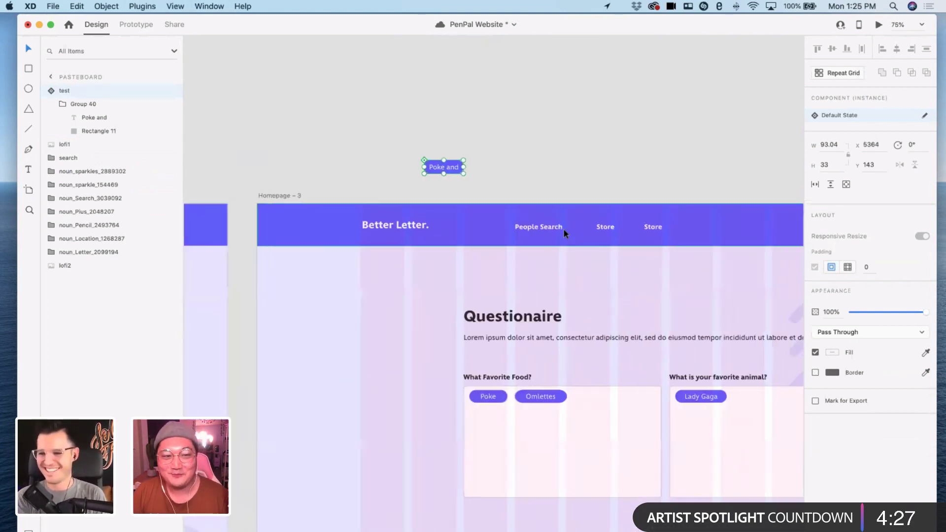
{"action": "scroll", "coordinate": [528, 214], "scroll_direction": "right", "scroll_amount": 10}
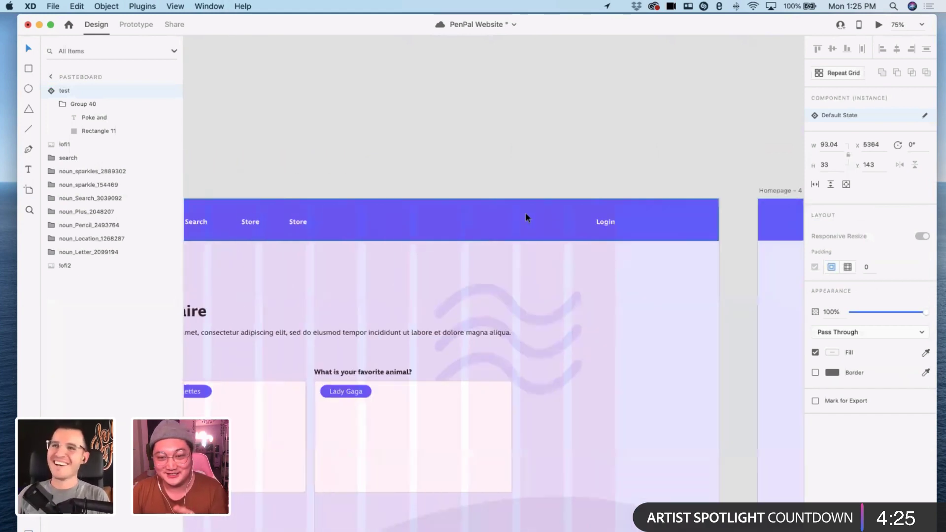
{"action": "scroll", "coordinate": [525, 213], "scroll_direction": "down", "scroll_amount": 1}
{"action": "key", "text": "super+minus"}
{"action": "key", "text": "super+minus"}
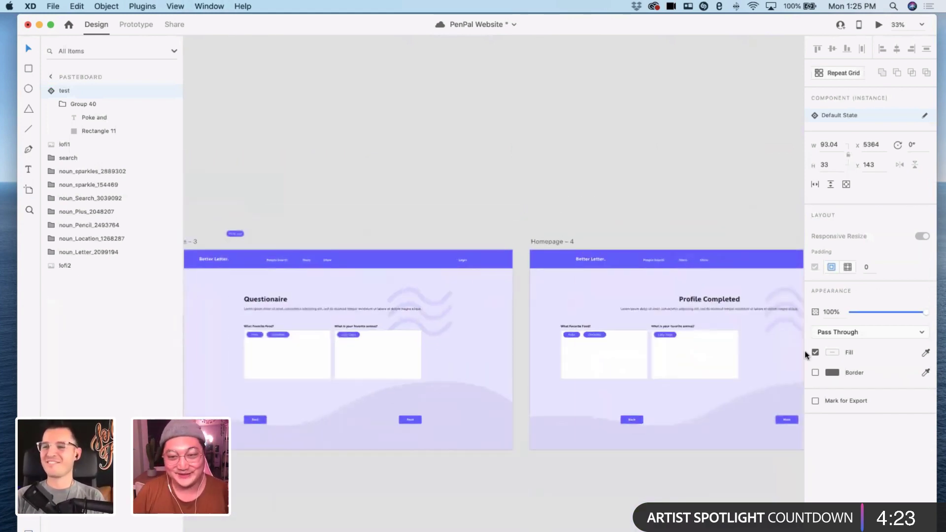
{"action": "left_click", "coordinate": [658, 344]}
{"action": "scroll", "coordinate": [660, 346], "scroll_direction": "right", "scroll_amount": 2}
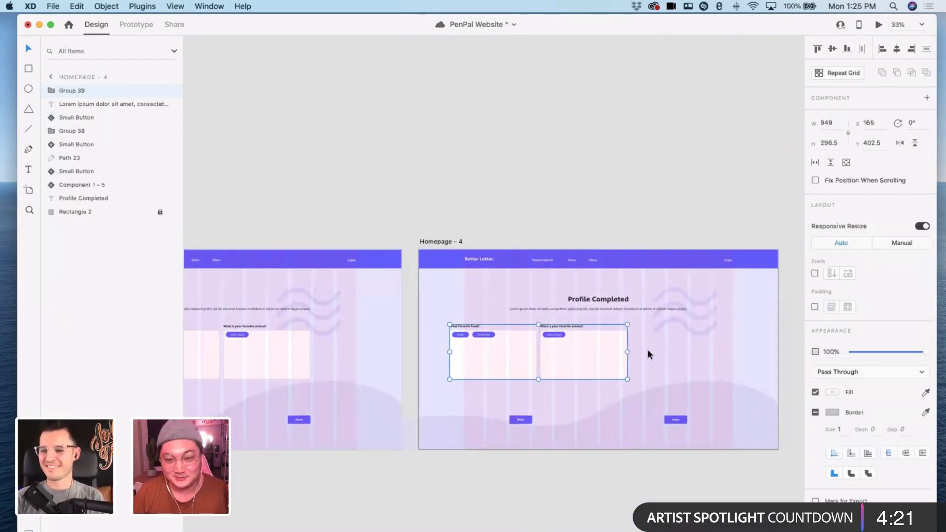
{"action": "scroll", "coordinate": [648, 354], "scroll_direction": "right", "scroll_amount": 2}
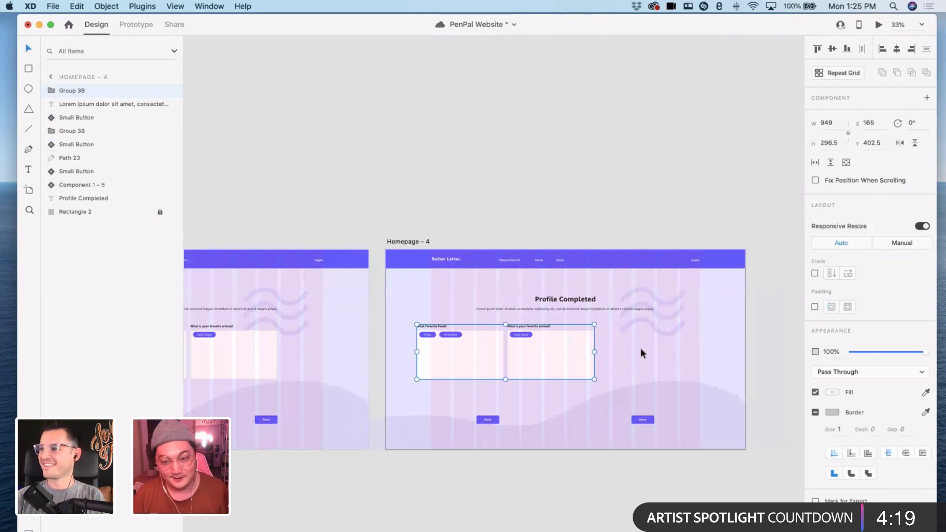
{"action": "key", "text": "shift+Left"}
{"action": "key", "text": "shift+Left"}
{"action": "key", "text": "shift+Left"}
{"action": "key", "text": "shift+Left"}
{"action": "key", "text": "shift+Left"}
{"action": "key", "text": "shift+Left"}
{"action": "key", "text": "shift+Left"}
{"action": "key", "text": "shift+Left"}
{"action": "key", "text": "shift+Left"}
{"action": "key", "text": "shift+Left"}
{"action": "key", "text": "shift+Left"}
{"action": "key", "text": "shift+Left"}
{"action": "key", "text": "shift+Left"}
{"action": "key", "text": "shift+Left"}
{"action": "key", "text": "shift+Left"}
{"action": "key", "text": "shift+Left"}
{"action": "key", "text": "shift+Left"}
{"action": "key", "text": "shift+Left"}
{"action": "key", "text": "shift+Left"}
{"action": "key", "text": "shift+Left"}
{"action": "key", "text": "shift+Left"}
{"action": "key", "text": "shift+Left"}
{"action": "key", "text": "shift+Left"}
{"action": "key", "text": "shift+Left"}
{"action": "key", "text": "shift+Left"}
{"action": "key", "text": "shift+Left"}
{"action": "key", "text": "shift+Left"}
{"action": "key", "text": "shift+Left"}
{"action": "key", "text": "shift+Left"}
{"action": "key", "text": "shift+Left"}
{"action": "key", "text": "shift+Left"}
{"action": "key", "text": "shift+Left"}
{"action": "key", "text": "shift+Left"}
{"action": "key", "text": "shift+Left"}
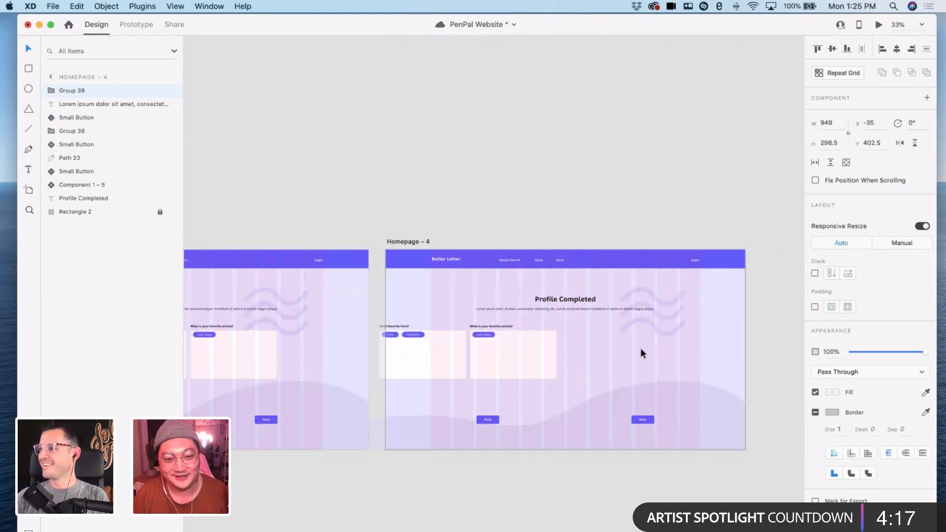
{"action": "key", "text": "shift+Left"}
{"action": "key", "text": "shift+Left"}
{"action": "key", "text": "shift+Left"}
{"action": "key", "text": "shift+Left"}
{"action": "key", "text": "shift+Left"}
{"action": "key", "text": "shift+Left"}
{"action": "key", "text": "shift+Left"}
{"action": "key", "text": "shift+Left"}
{"action": "key", "text": "shift+Left"}
{"action": "key", "text": "shift+Left"}
{"action": "key", "text": "shift+Left"}
{"action": "key", "text": "shift+Left"}
{"action": "key", "text": "shift+Left"}
{"action": "key", "text": "shift+Left"}
{"action": "key", "text": "shift+Left"}
{"action": "key", "text": "shift+Left"}
{"action": "key", "text": "shift+Left"}
{"action": "key", "text": "shift+Left"}
{"action": "key", "text": "shift+Left"}
{"action": "key", "text": "shift+Left"}
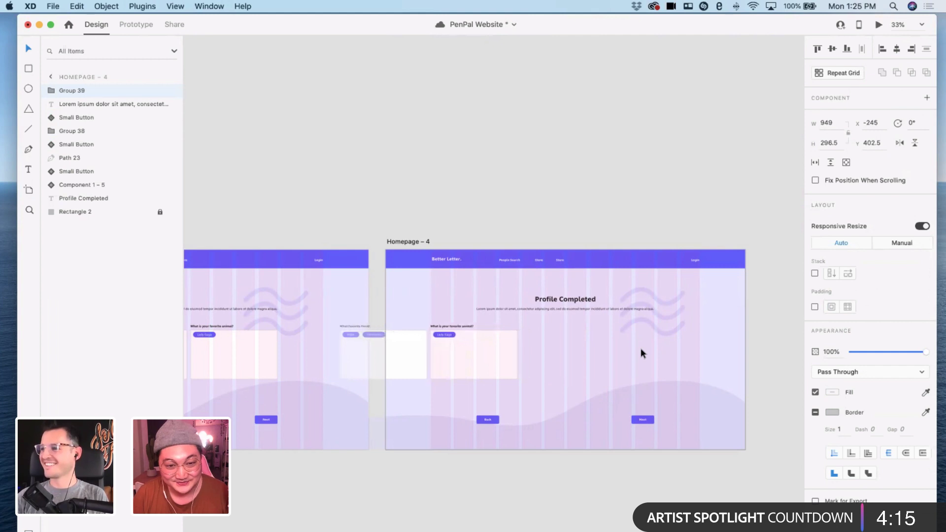
{"action": "key", "text": "shift+Left"}
{"action": "key", "text": "shift+Left"}
{"action": "key", "text": "shift+Left"}
{"action": "key", "text": "shift+Left"}
{"action": "key", "text": "shift+Left"}
{"action": "key", "text": "shift+Left"}
{"action": "key", "text": "shift+Left"}
{"action": "key", "text": "shift+Left"}
{"action": "key", "text": "shift+Left"}
{"action": "key", "text": "shift+Left"}
{"action": "key", "text": "shift+Left"}
{"action": "key", "text": "shift+Left"}
{"action": "key", "text": "shift+Left"}
{"action": "key", "text": "shift+Left"}
{"action": "key", "text": "shift+Left"}
{"action": "key", "text": "shift+Left"}
{"action": "key", "text": "shift+Left"}
{"action": "key", "text": "shift+Left"}
{"action": "key", "text": "shift+Left"}
{"action": "key", "text": "shift+Left"}
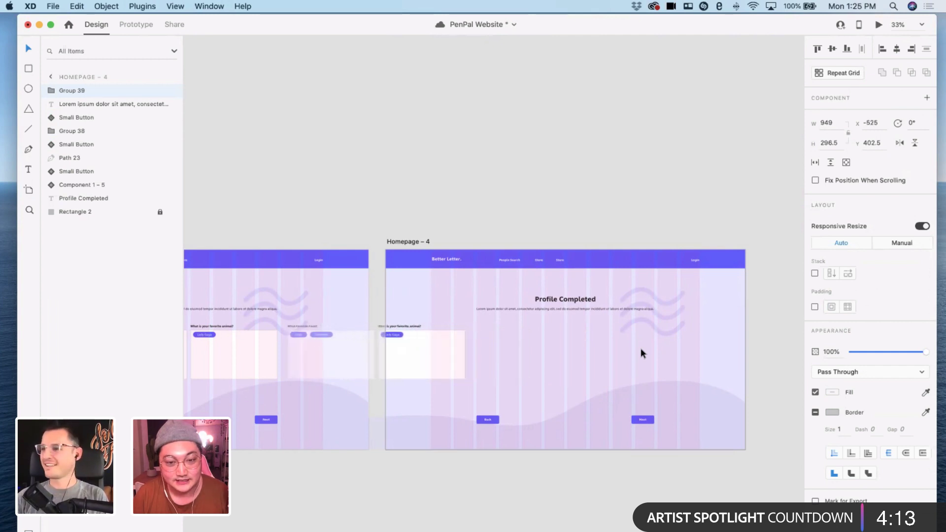
{"action": "key", "text": "shift+Left"}
{"action": "key", "text": "shift+Left"}
{"action": "key", "text": "shift+Left"}
{"action": "key", "text": "shift+Left"}
{"action": "key", "text": "shift+Left"}
{"action": "key", "text": "shift+Left"}
{"action": "key", "text": "shift+Left"}
{"action": "key", "text": "shift+Left"}
{"action": "key", "text": "shift+Left"}
{"action": "key", "text": "shift+Left"}
{"action": "key", "text": "shift+Left"}
{"action": "key", "text": "shift+Left"}
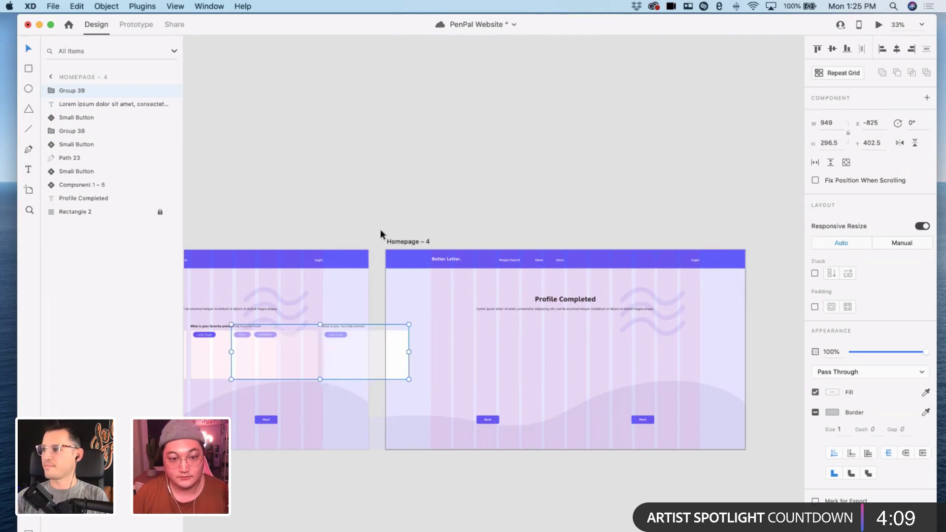
- Move the Homepage – 4 artboard farther from Homepage – 3 and fade its overhanging question group to 43% opacity
{"action": "left_click_drag", "start_coordinate": [407, 243], "coordinate": [546, 242]}
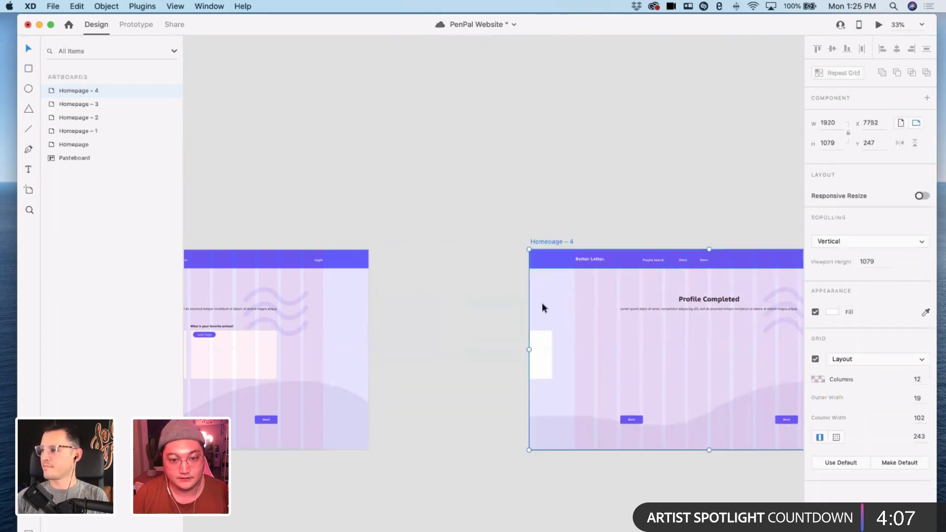
{"action": "left_click", "coordinate": [541, 335]}
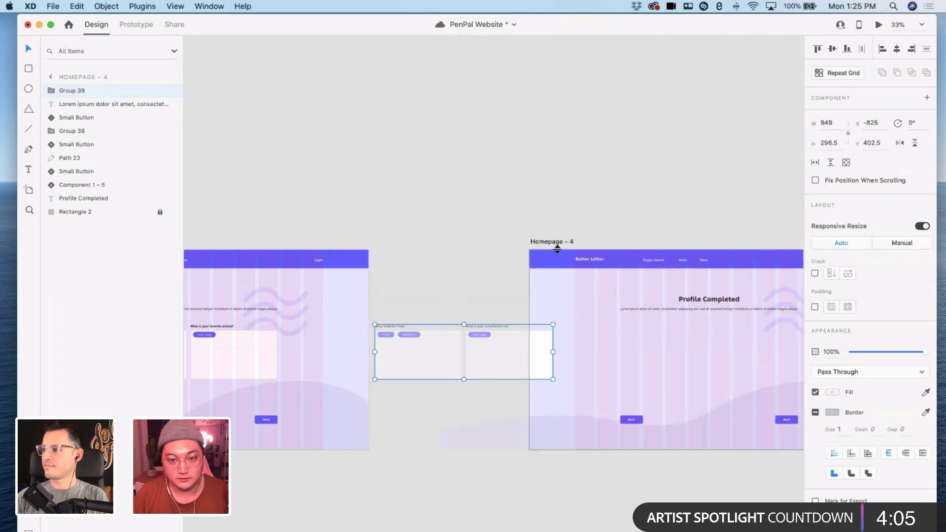
{"action": "left_click_drag", "start_coordinate": [561, 244], "coordinate": [657, 240]}
{"action": "left_click", "coordinate": [634, 349]}
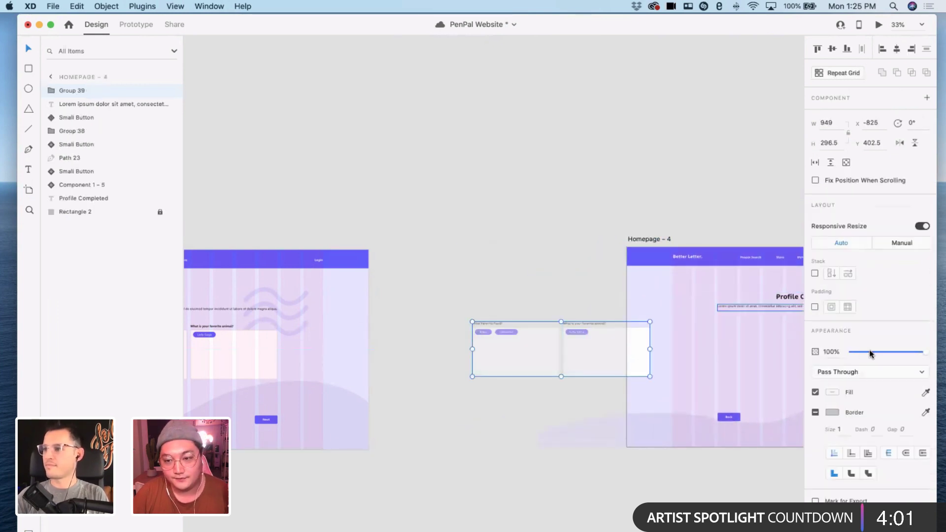
{"action": "left_click_drag", "start_coordinate": [870, 353], "coordinate": [877, 354]}
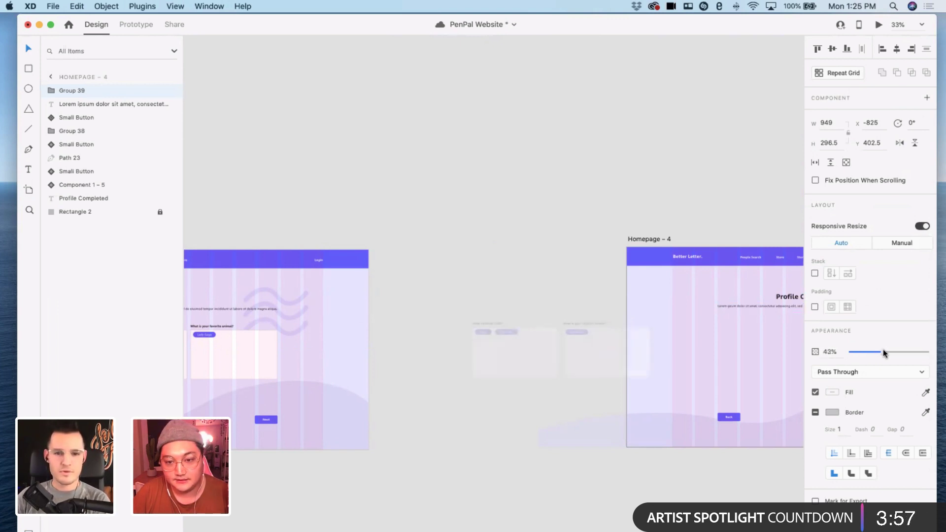
- Copy the group of favorite food and animal question boxes from Homepage – 3 onto Homepage – 2
{"action": "scroll", "coordinate": [555, 317], "scroll_direction": "left", "scroll_amount": 10}
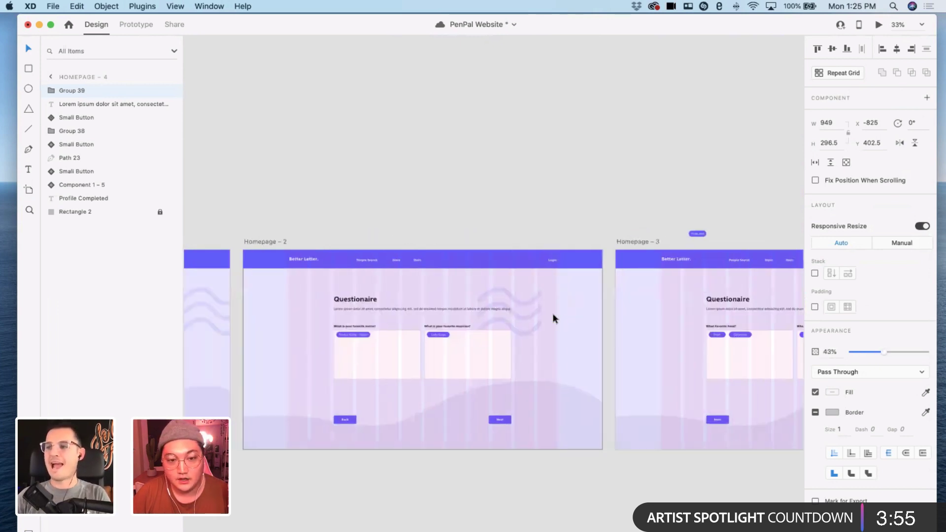
{"action": "left_click", "coordinate": [715, 351]}
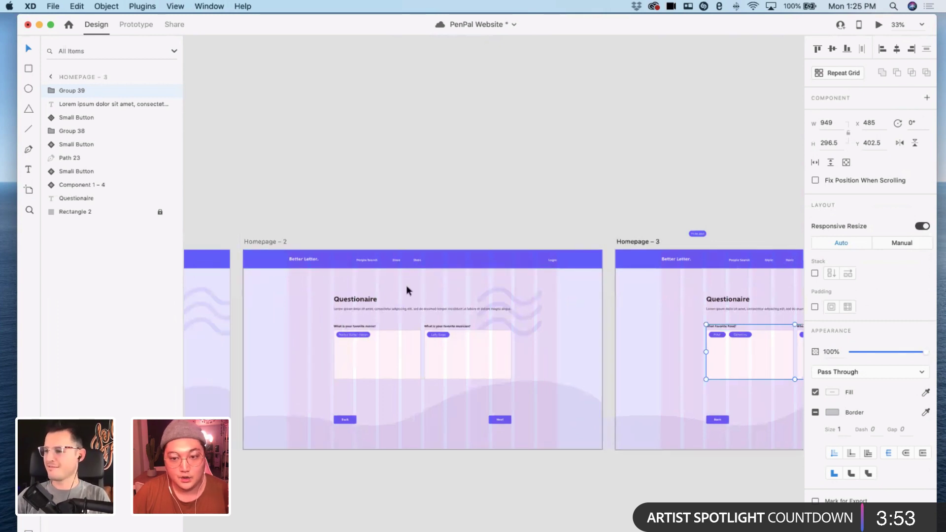
{"action": "scroll", "coordinate": [493, 295], "scroll_direction": "right", "scroll_amount": 2}
{"action": "left_click", "coordinate": [225, 242]}
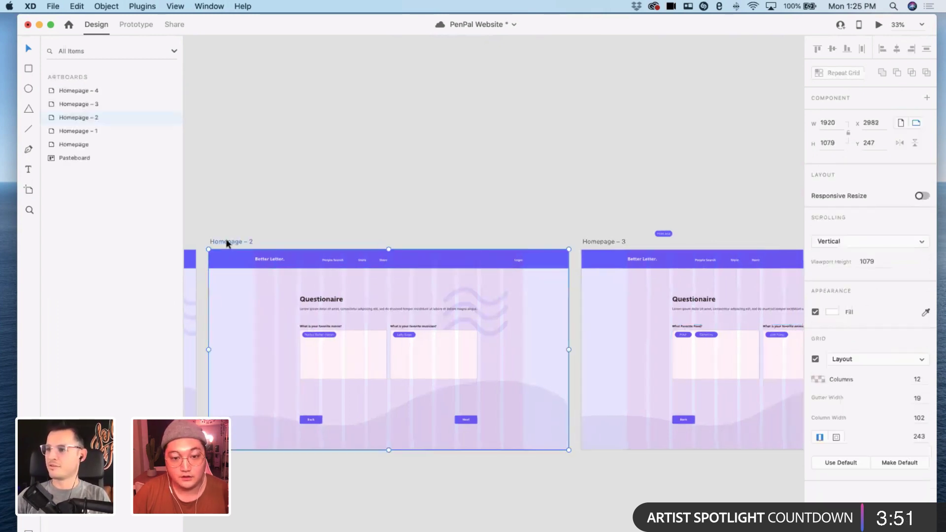
{"action": "key", "text": "super+v"}
- Spread the artboards apart by moving Homepage – 4 to X 9146 and Homepage – 3 to about X 6507
{"action": "scroll", "coordinate": [617, 245], "scroll_direction": "right", "scroll_amount": 5}
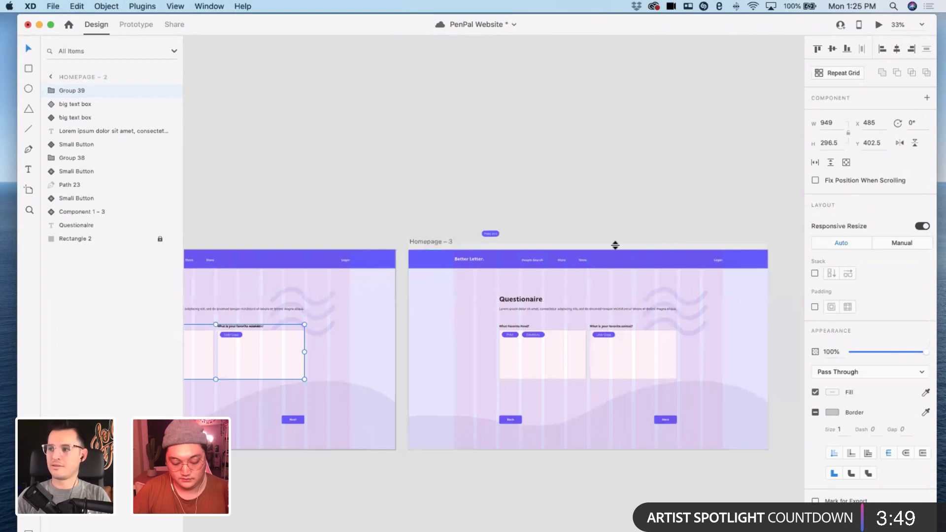
{"action": "key", "text": "super+minus"}
{"action": "key", "text": "super+minus"}
{"action": "scroll", "coordinate": [641, 291], "scroll_direction": "left", "scroll_amount": 3}
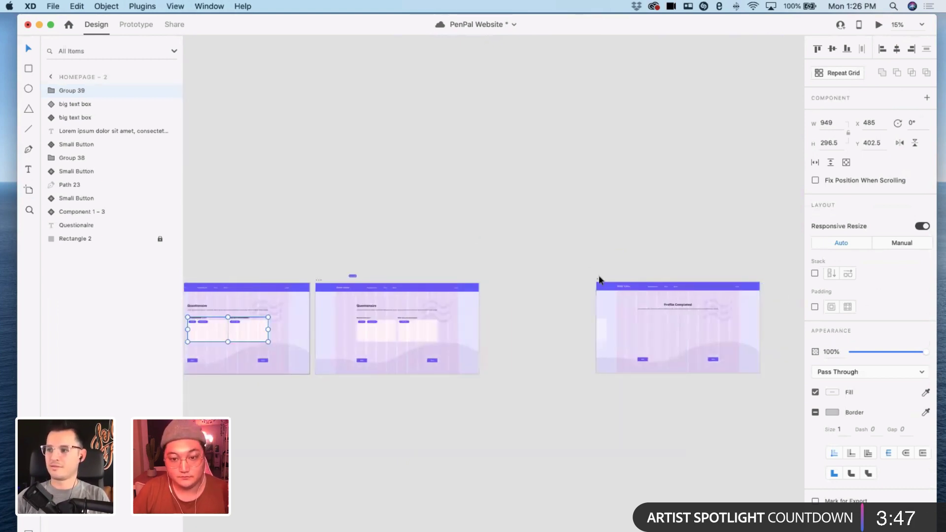
{"action": "left_click", "coordinate": [614, 281]}
{"action": "left_click_drag", "start_coordinate": [615, 282], "coordinate": [673, 282]}
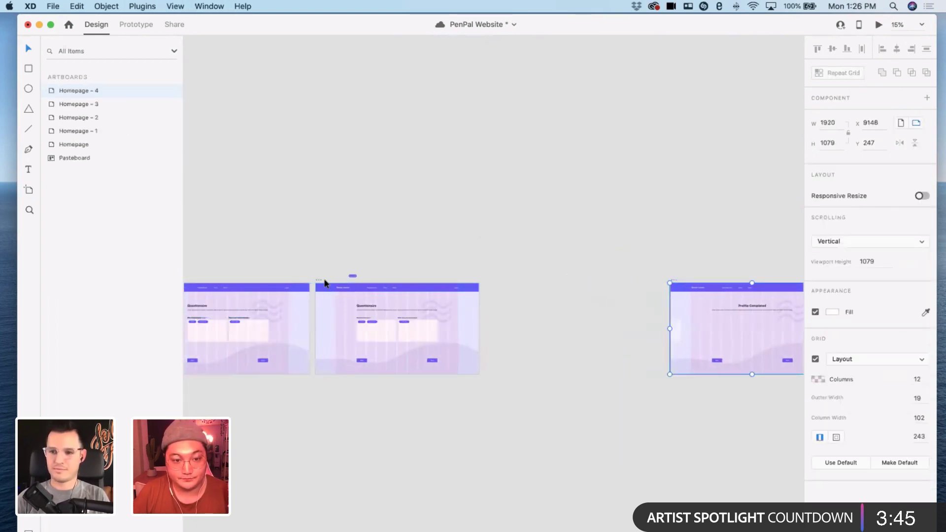
{"action": "left_click_drag", "start_coordinate": [325, 283], "coordinate": [450, 288]}
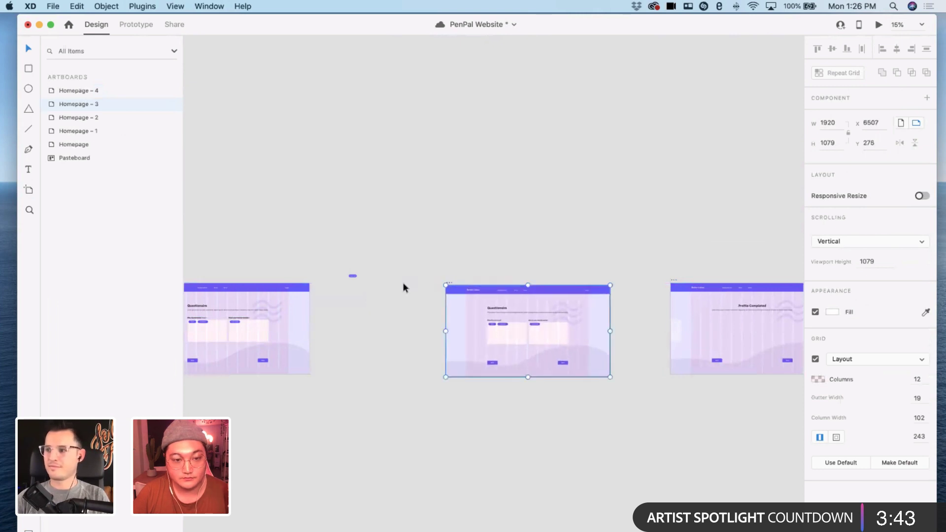
- Move the pasted food and animal group on Homepage – 2 horizontally to X 1795, overhanging the artboard's right edge
{"action": "scroll", "coordinate": [403, 283], "scroll_direction": "up", "scroll_amount": 10}
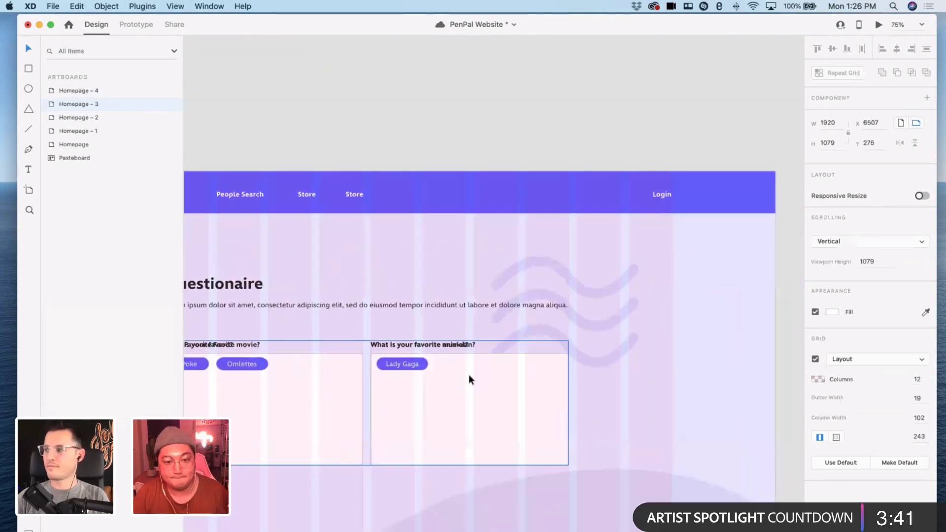
{"action": "scroll", "coordinate": [469, 374], "scroll_direction": "down", "scroll_amount": 5}
{"action": "scroll", "coordinate": [466, 325], "scroll_direction": "right", "scroll_amount": 3}
{"action": "left_click", "coordinate": [466, 324]}
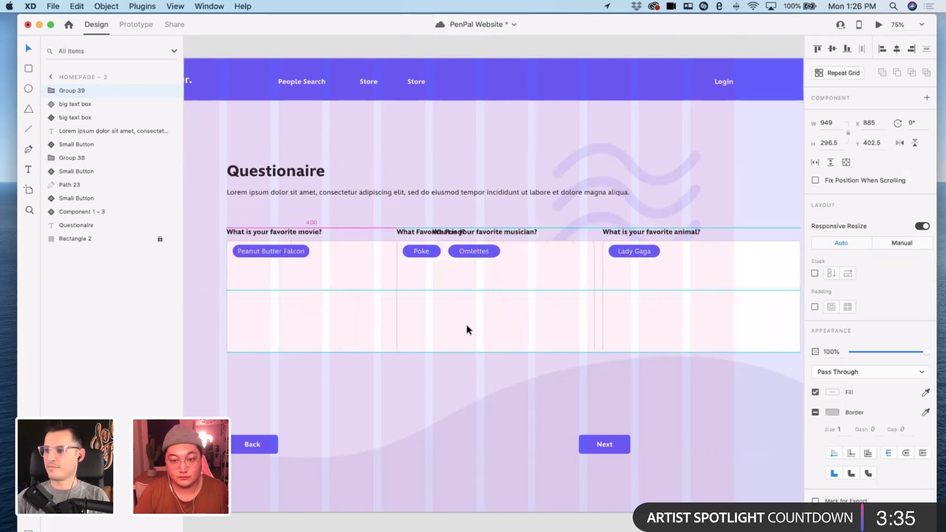
{"action": "key", "text": "super+minus"}
{"action": "key", "text": "shift+Right"}
{"action": "key", "text": "shift+Right"}
{"action": "key", "text": "shift+Right"}
{"action": "key", "text": "shift+Right"}
{"action": "key", "text": "shift+Right"}
{"action": "key", "text": "shift+Right"}
{"action": "key", "text": "shift+Right"}
{"action": "key", "text": "shift+Right"}
{"action": "key", "text": "shift+Right"}
{"action": "key", "text": "shift+Right"}
{"action": "key", "text": "shift+Right"}
{"action": "key", "text": "shift+Right"}
{"action": "key", "text": "shift+Right"}
{"action": "key", "text": "shift+Right"}
{"action": "key", "text": "shift+Right"}
{"action": "key", "text": "shift+Right"}
{"action": "key", "text": "shift+Right"}
{"action": "key", "text": "shift+Right"}
{"action": "key", "text": "shift+Right"}
{"action": "key", "text": "shift+Right"}
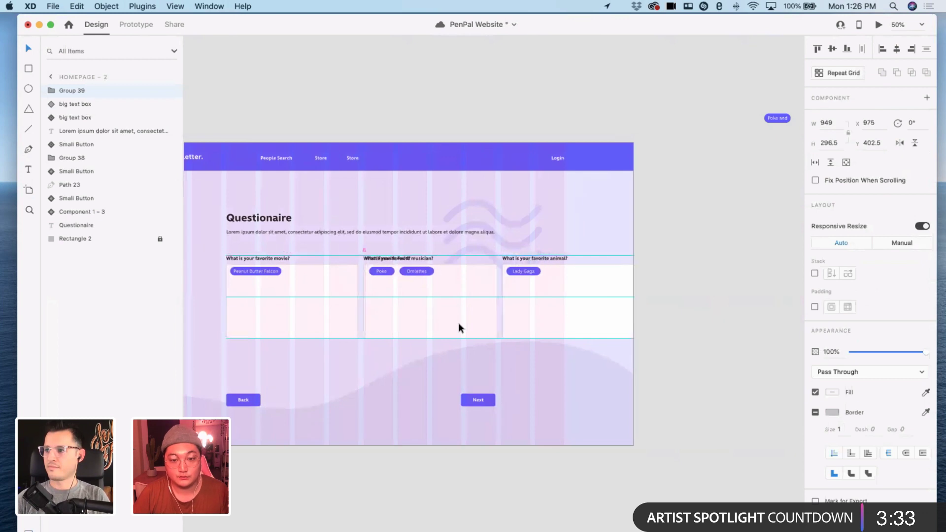
{"action": "key", "text": "shift+Right"}
{"action": "key", "text": "shift+Right"}
{"action": "key", "text": "shift+Right"}
{"action": "key", "text": "shift+Right"}
{"action": "key", "text": "shift+Right"}
{"action": "key", "text": "shift+Right"}
{"action": "key", "text": "shift+Right"}
{"action": "key", "text": "shift+Right"}
{"action": "key", "text": "shift+Right"}
{"action": "key", "text": "shift+Right"}
{"action": "key", "text": "shift+Right"}
{"action": "key", "text": "shift+Right"}
{"action": "key", "text": "shift+Right"}
{"action": "key", "text": "shift+Right"}
{"action": "key", "text": "shift+Right"}
{"action": "key", "text": "shift+Right"}
{"action": "key", "text": "shift+Right"}
{"action": "key", "text": "shift+Right"}
{"action": "key", "text": "shift+Right"}
{"action": "key", "text": "shift+Right"}
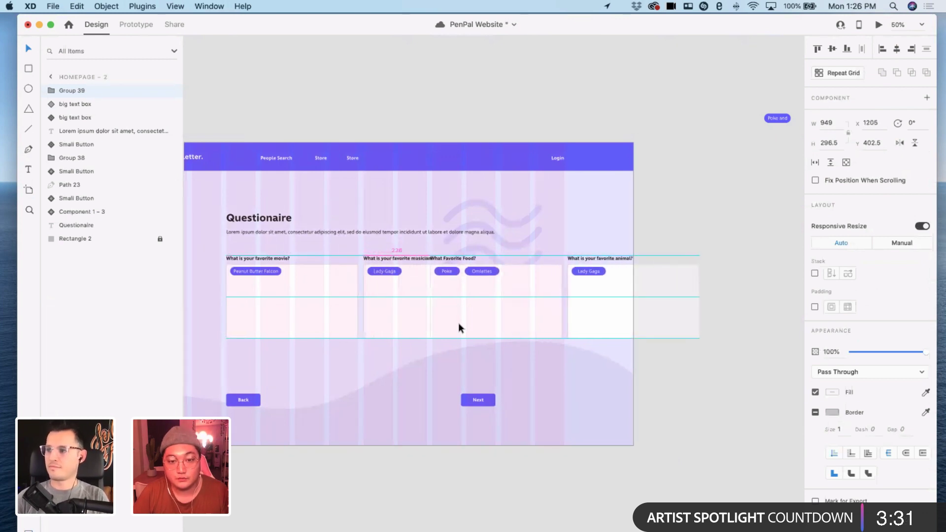
{"action": "key", "text": "shift+Right"}
{"action": "key", "text": "shift+Right"}
{"action": "key", "text": "shift+Right"}
{"action": "key", "text": "shift+Right"}
{"action": "key", "text": "shift+Right"}
{"action": "key", "text": "shift+Right"}
{"action": "key", "text": "shift+Right"}
{"action": "key", "text": "shift+Right"}
{"action": "key", "text": "shift+Right"}
{"action": "key", "text": "shift+Right"}
{"action": "key", "text": "shift+Right"}
{"action": "key", "text": "shift+Right"}
{"action": "key", "text": "shift+Right"}
{"action": "key", "text": "shift+Right"}
{"action": "key", "text": "shift+Right"}
{"action": "key", "text": "shift+Right"}
{"action": "key", "text": "shift+Right"}
{"action": "key", "text": "shift+Right"}
{"action": "key", "text": "shift+Right"}
{"action": "key", "text": "shift+Right"}
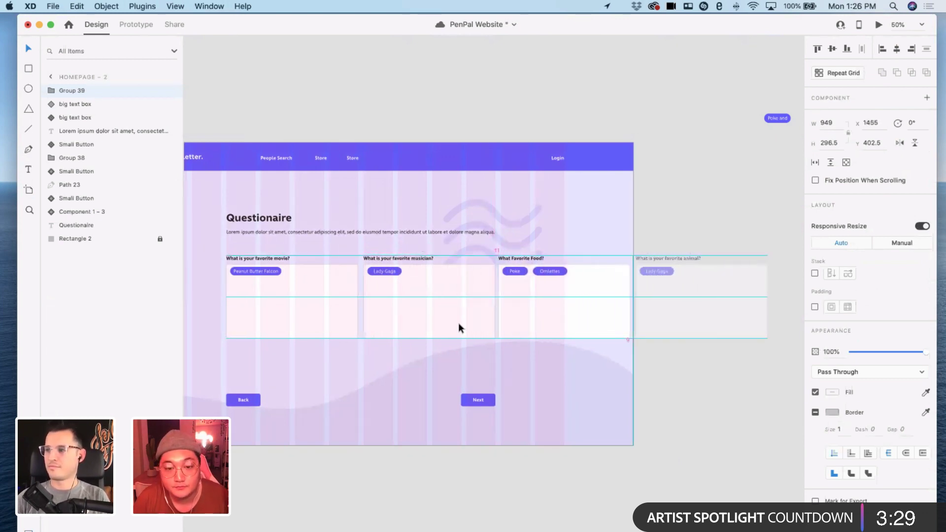
{"action": "key", "text": "shift+Right"}
{"action": "key", "text": "shift+Right"}
{"action": "key", "text": "shift+Right"}
{"action": "key", "text": "shift+Right"}
{"action": "key", "text": "shift+Right"}
{"action": "key", "text": "shift+Right"}
{"action": "key", "text": "shift+Right"}
{"action": "key", "text": "shift+Right"}
{"action": "key", "text": "shift+Right"}
{"action": "key", "text": "shift+Right"}
{"action": "key", "text": "shift+Right"}
{"action": "key", "text": "shift+Right"}
{"action": "key", "text": "shift+Right"}
{"action": "key", "text": "shift+Right"}
{"action": "key", "text": "shift+Right"}
{"action": "key", "text": "shift+Right"}
{"action": "key", "text": "shift+Right"}
{"action": "key", "text": "shift+Right"}
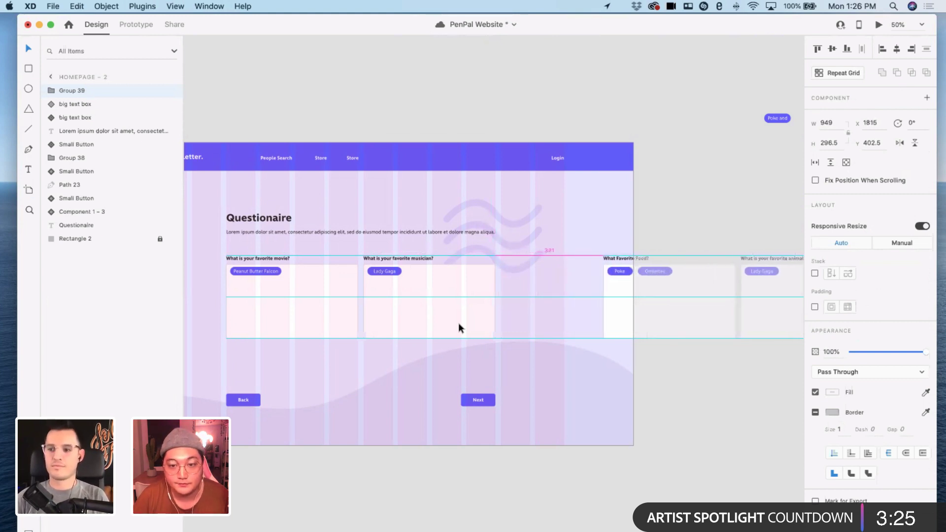
{"action": "key", "text": "shift+Left"}
{"action": "key", "text": "shift+Left"}
- Delete the Poke and Omlettes answer chips, including their text and background shape, from Homepage – 2's favorite food box
{"action": "left_click", "coordinate": [708, 363]}
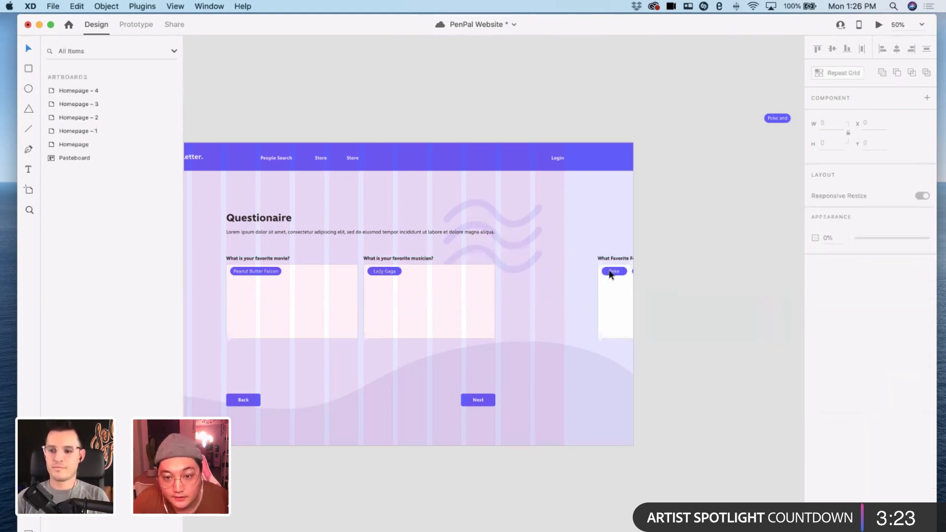
{"action": "double_click", "coordinate": [613, 274]}
{"action": "double_click", "coordinate": [612, 275]}
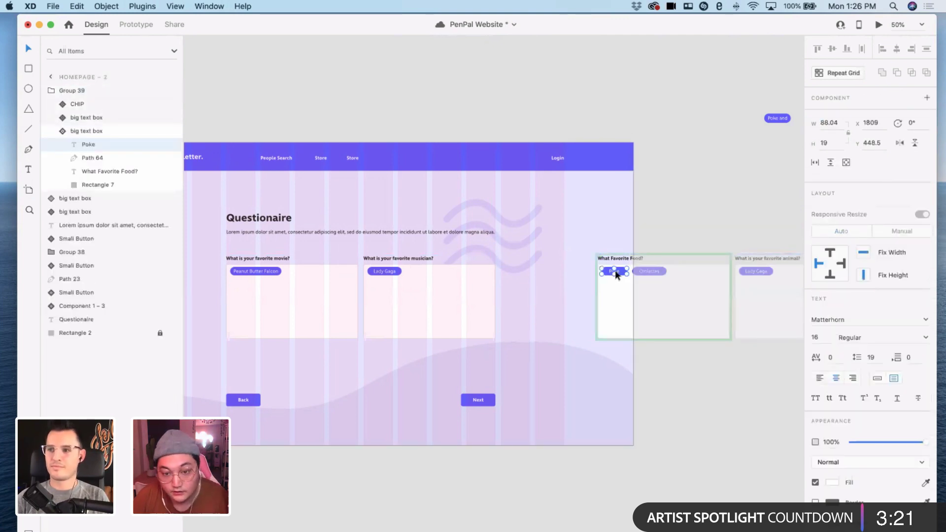
{"action": "key", "text": "Delete"}
{"action": "left_click", "coordinate": [636, 271]}
{"action": "key", "text": "Delete"}
{"action": "left_click", "coordinate": [615, 273]}
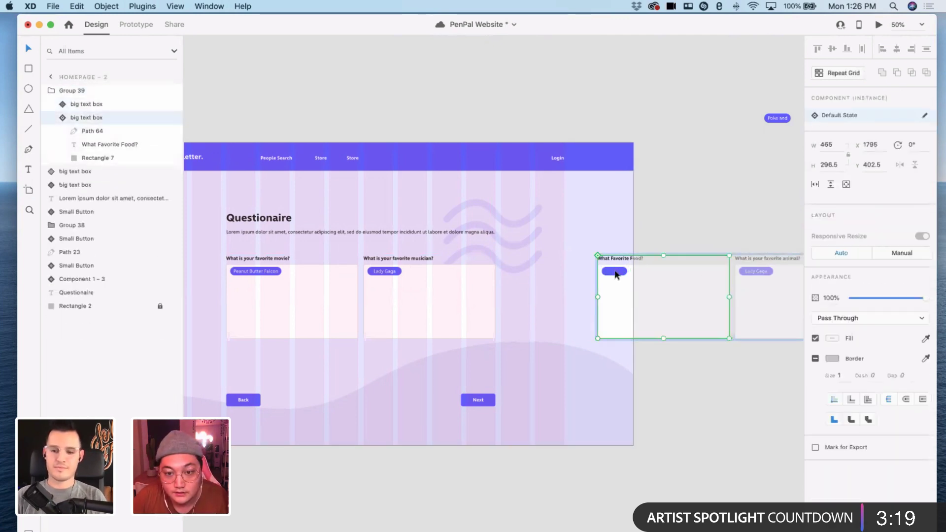
{"action": "left_click", "coordinate": [615, 275]}
{"action": "key", "text": "Delete"}
{"action": "left_click", "coordinate": [644, 293]}
{"action": "left_click", "coordinate": [633, 283]}
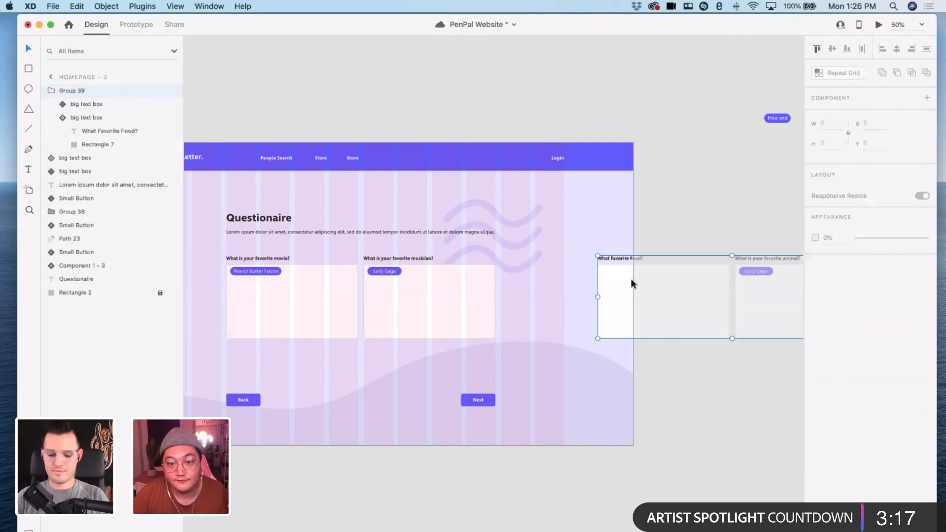
- Set the opacity of Homepage – 2's overhanging food and animal group to 43%, matching the faded group on Homepage – 4
{"action": "scroll", "coordinate": [632, 284], "scroll_direction": "right", "scroll_amount": 10}
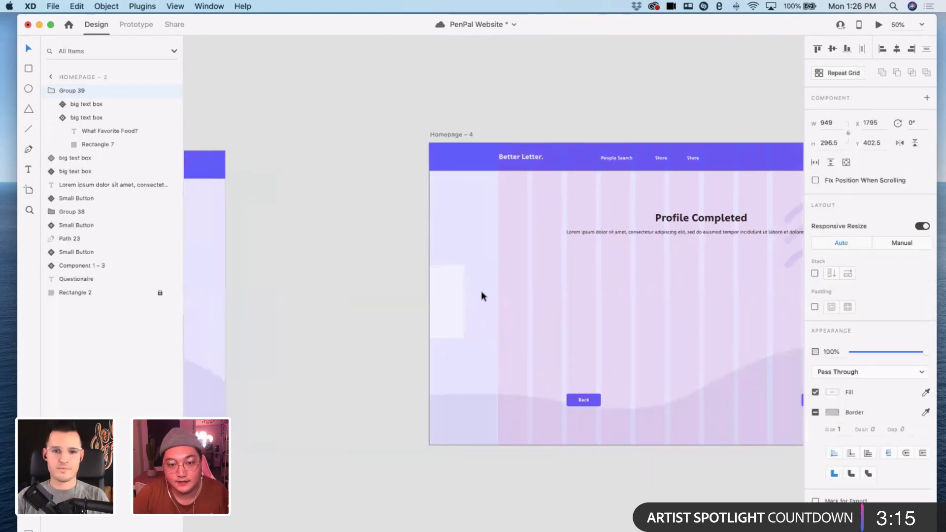
{"action": "key", "text": "4"}
{"action": "key", "text": "3"}
{"action": "scroll", "coordinate": [453, 286], "scroll_direction": "left", "scroll_amount": 5}
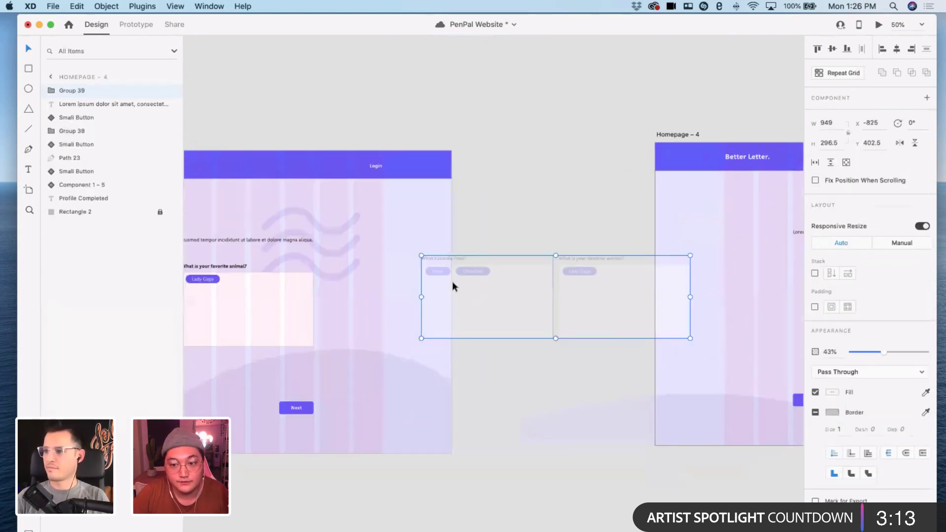
{"action": "key", "text": "cmd+z"}
{"action": "key", "text": "cmd+z"}
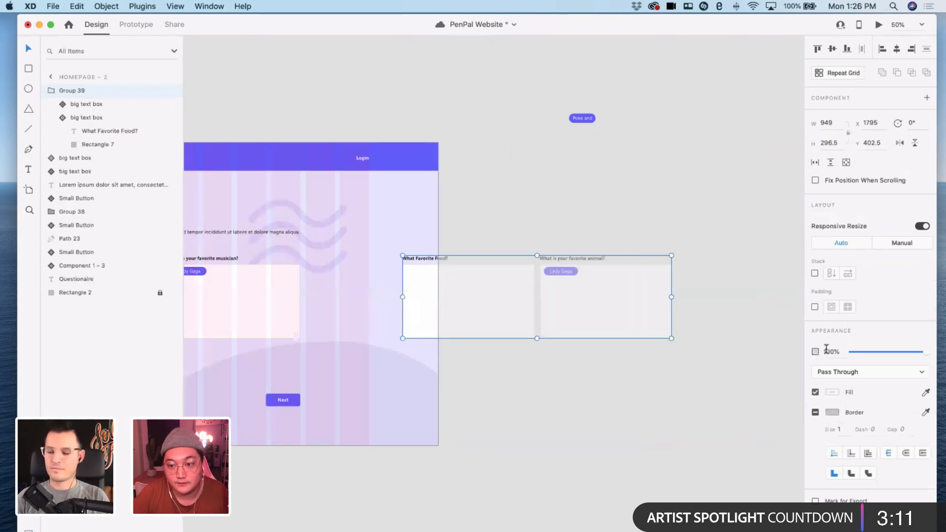
{"action": "left_click", "coordinate": [589, 416]}
{"action": "scroll", "coordinate": [586, 416], "scroll_direction": "left", "scroll_amount": 4}
{"action": "scroll", "coordinate": [578, 415], "scroll_direction": "left", "scroll_amount": 2}
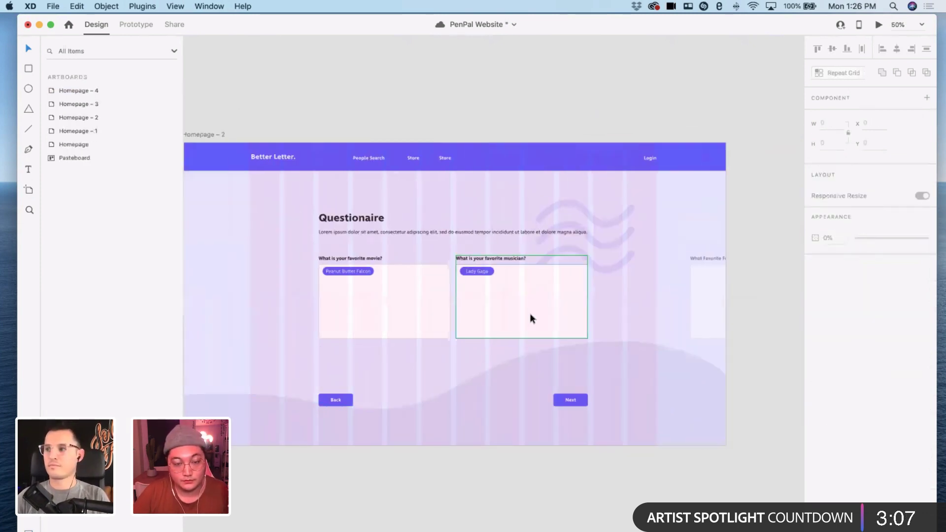
- Group Homepage – 2's favorite movie and musician boxes and copy the group to the Homepage – 3 artboard
{"action": "left_click", "coordinate": [412, 311]}
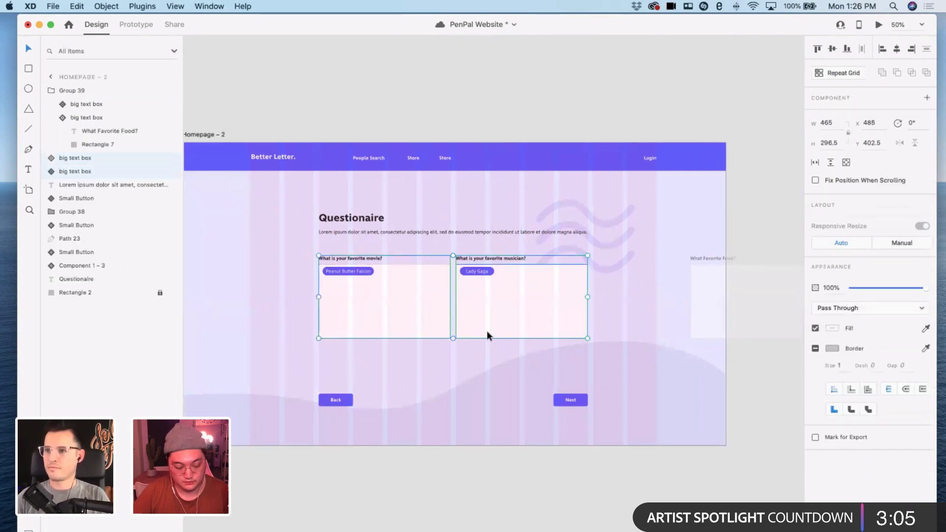
{"action": "scroll", "coordinate": [412, 175], "scroll_direction": "right", "scroll_amount": 10}
{"action": "left_click", "coordinate": [407, 138]}
{"action": "scroll", "coordinate": [406, 136], "scroll_direction": "right", "scroll_amount": 5}
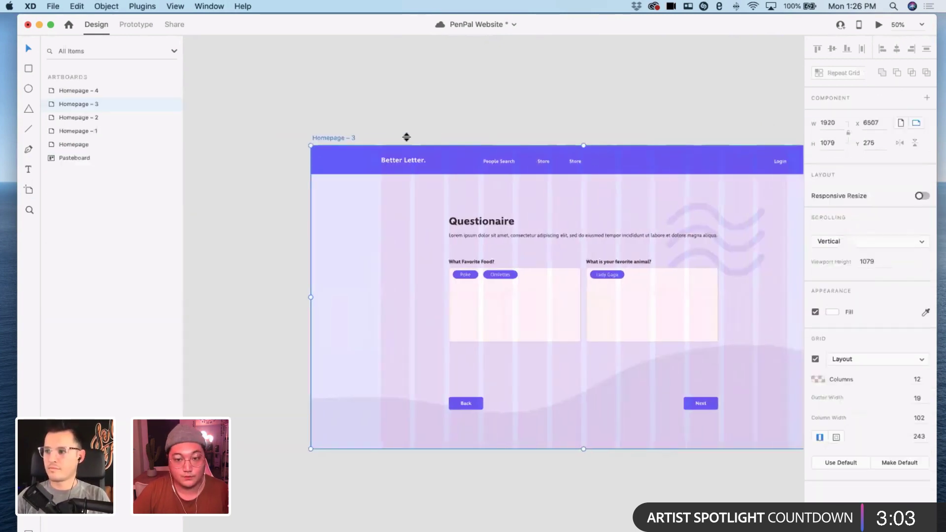
- Move the favorite movie and musician group on Homepage – 3 horizontally to X -825, past the artboard's left edge, and set its opacity to 43%
{"action": "left_click", "coordinate": [536, 262]}
{"action": "key", "text": "shift+Left"}
{"action": "key", "text": "shift+Left"}
{"action": "key", "text": "shift+Left"}
{"action": "key", "text": "shift+Left"}
{"action": "key", "text": "shift+Left"}
{"action": "key", "text": "shift+Left"}
{"action": "key", "text": "shift+Left"}
{"action": "key", "text": "shift+Left"}
{"action": "key", "text": "shift+Left"}
{"action": "key", "text": "shift+Left"}
{"action": "key", "text": "shift+Left"}
{"action": "key", "text": "shift+Left"}
{"action": "key", "text": "shift+Left"}
{"action": "key", "text": "shift+Left"}
{"action": "key", "text": "shift+Left"}
{"action": "key", "text": "shift+Left"}
{"action": "key", "text": "shift+Left"}
{"action": "key", "text": "shift+Left"}
{"action": "key", "text": "shift+Left"}
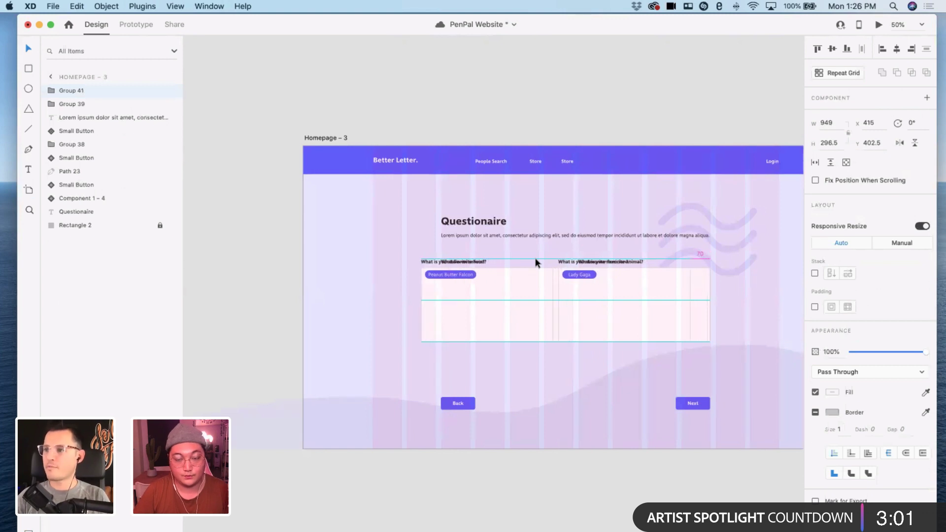
{"action": "key", "text": "shift+Left"}
{"action": "key", "text": "shift+Left"}
{"action": "key", "text": "shift+Left"}
{"action": "key", "text": "shift+Left"}
{"action": "key", "text": "shift+Left"}
{"action": "key", "text": "shift+Left"}
{"action": "key", "text": "shift+Left"}
{"action": "key", "text": "shift+Left"}
{"action": "key", "text": "shift+Left"}
{"action": "key", "text": "shift+Left"}
{"action": "key", "text": "shift+Left"}
{"action": "key", "text": "shift+Left"}
{"action": "key", "text": "shift+Left"}
{"action": "key", "text": "shift+Left"}
{"action": "key", "text": "shift+Left"}
{"action": "key", "text": "shift+Left"}
{"action": "key", "text": "shift+Left"}
{"action": "key", "text": "shift+Left"}
{"action": "key", "text": "shift+Left"}
{"action": "key", "text": "shift+Left"}
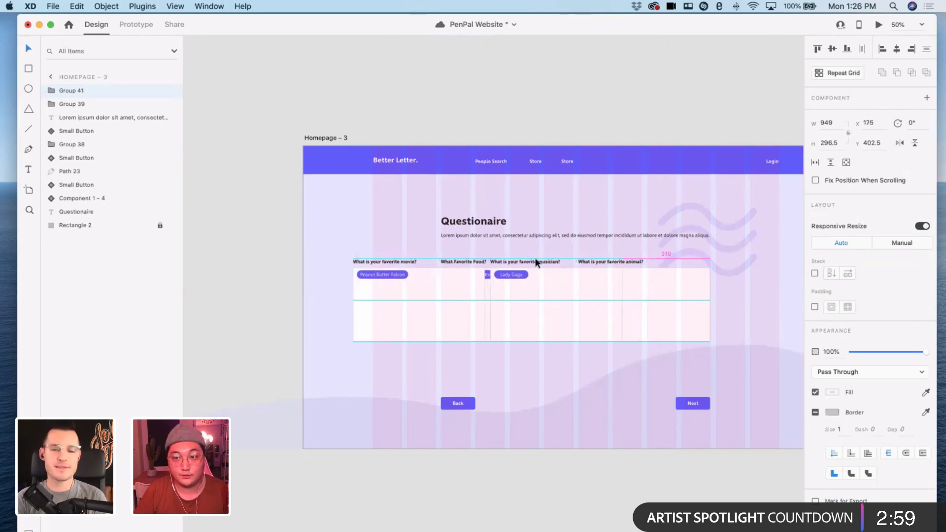
{"action": "key", "text": "shift+Left"}
{"action": "key", "text": "shift+Left"}
{"action": "key", "text": "shift+Left"}
{"action": "key", "text": "shift+Left"}
{"action": "key", "text": "shift+Left"}
{"action": "key", "text": "shift+Left"}
{"action": "key", "text": "shift+Left"}
{"action": "key", "text": "shift+Left"}
{"action": "key", "text": "shift+Left"}
{"action": "key", "text": "shift+Left"}
{"action": "key", "text": "shift+Left"}
{"action": "key", "text": "shift+Left"}
{"action": "key", "text": "shift+Left"}
{"action": "key", "text": "shift+Left"}
{"action": "key", "text": "shift+Left"}
{"action": "key", "text": "shift+Left"}
{"action": "key", "text": "shift+Left"}
{"action": "key", "text": "shift+Left"}
{"action": "key", "text": "shift+Left"}
{"action": "key", "text": "shift+Left"}
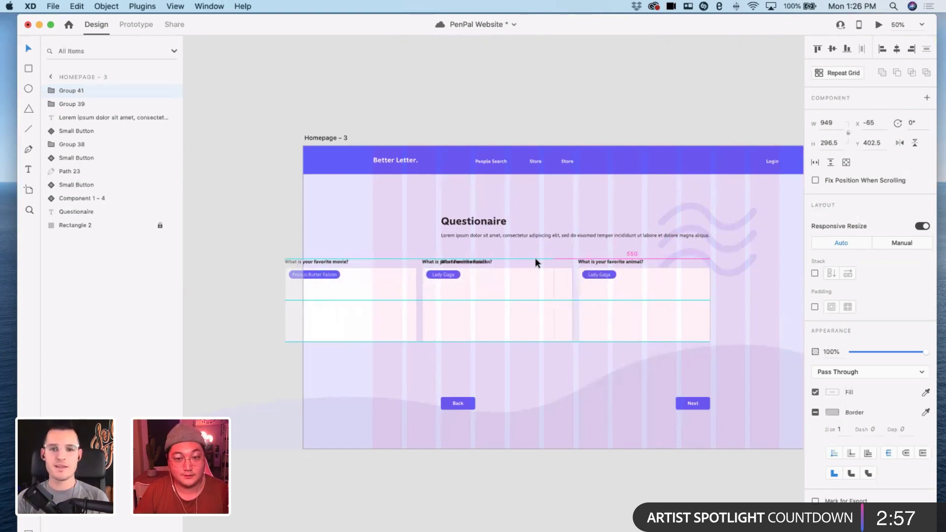
{"action": "key", "text": "shift+Left"}
{"action": "key", "text": "shift+Left"}
{"action": "key", "text": "shift+Left"}
{"action": "key", "text": "shift+Left"}
{"action": "key", "text": "shift+Left"}
{"action": "key", "text": "shift+Left"}
{"action": "key", "text": "shift+Left"}
{"action": "key", "text": "shift+Left"}
{"action": "key", "text": "shift+Left"}
{"action": "key", "text": "shift+Left"}
{"action": "key", "text": "shift+Left"}
{"action": "key", "text": "shift+Left"}
{"action": "key", "text": "shift+Left"}
{"action": "key", "text": "shift+Left"}
{"action": "key", "text": "shift+Left"}
{"action": "key", "text": "shift+Left"}
{"action": "key", "text": "shift+Left"}
{"action": "key", "text": "shift+Left"}
{"action": "key", "text": "shift+Left"}
{"action": "key", "text": "shift+Left"}
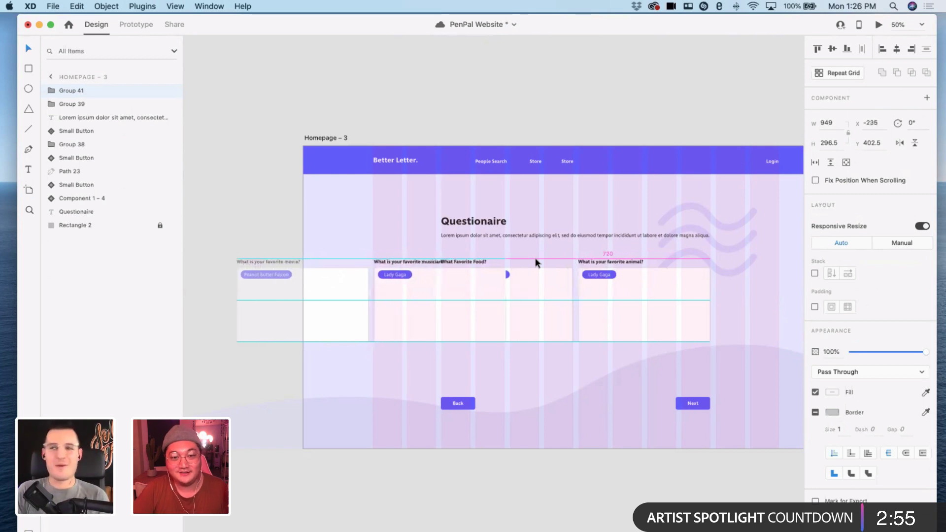
{"action": "key", "text": "shift+Left"}
{"action": "key", "text": "shift+Left"}
{"action": "key", "text": "shift+Left"}
{"action": "key", "text": "shift+Left"}
{"action": "key", "text": "shift+Left"}
{"action": "key", "text": "shift+Left"}
{"action": "key", "text": "shift+Left"}
{"action": "key", "text": "shift+Left"}
{"action": "key", "text": "shift+Left"}
{"action": "key", "text": "shift+Left"}
{"action": "key", "text": "shift+Left"}
{"action": "key", "text": "shift+Left"}
{"action": "key", "text": "shift+Left"}
{"action": "key", "text": "shift+Left"}
{"action": "key", "text": "shift+Left"}
{"action": "key", "text": "shift+Left"}
{"action": "key", "text": "shift+Left"}
{"action": "key", "text": "shift+Left"}
{"action": "key", "text": "shift+Left"}
{"action": "key", "text": "shift+Left"}
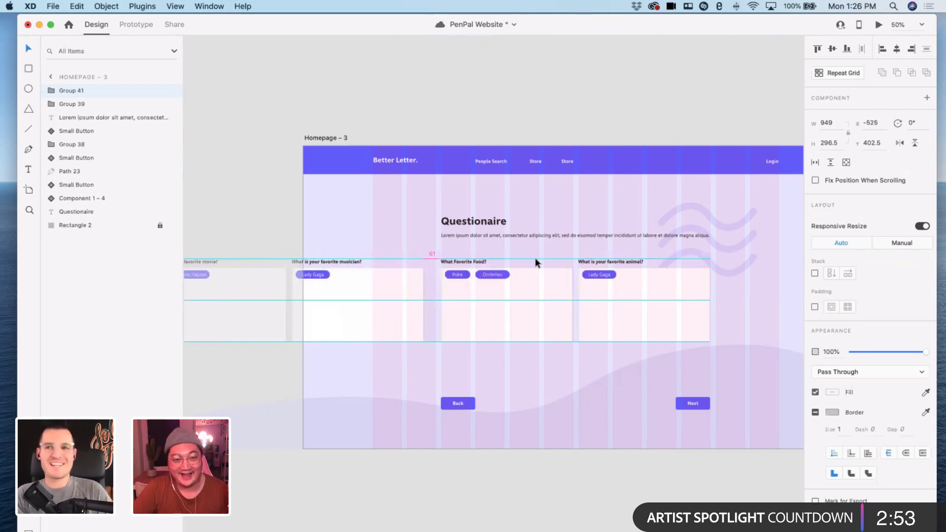
{"action": "scroll", "coordinate": [542, 263], "scroll_direction": "left", "scroll_amount": 10}
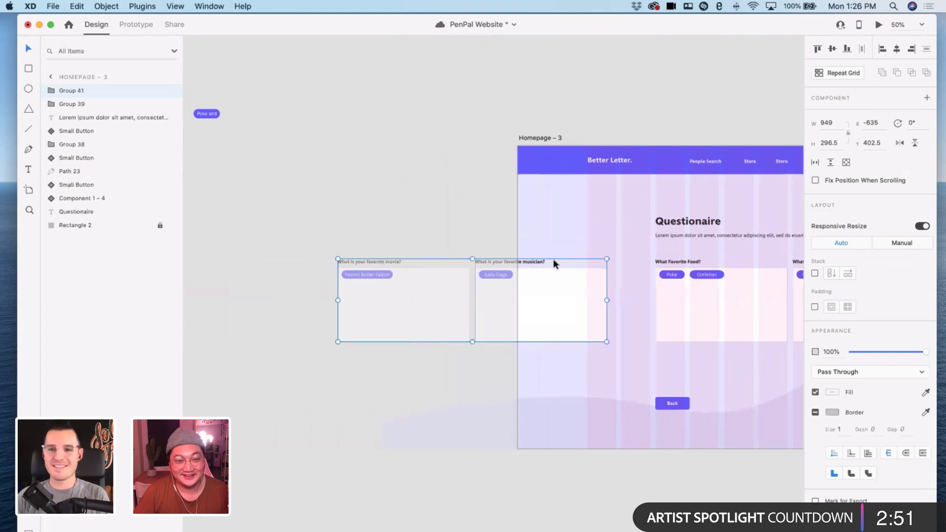
{"action": "key", "text": "shift+Left"}
{"action": "key", "text": "shift+Left"}
{"action": "key", "text": "shift+Left"}
{"action": "key", "text": "shift+Left"}
{"action": "key", "text": "shift+Left"}
{"action": "key", "text": "shift+Left"}
{"action": "key", "text": "shift+Left"}
{"action": "key", "text": "shift+Left"}
{"action": "key", "text": "shift+Left"}
{"action": "key", "text": "shift+Left"}
{"action": "key", "text": "shift+Left"}
{"action": "key", "text": "shift+Left"}
{"action": "key", "text": "shift+Left"}
{"action": "key", "text": "shift+Left"}
{"action": "key", "text": "shift+Left"}
{"action": "key", "text": "shift+Left"}
{"action": "key", "text": "shift+Left"}
{"action": "key", "text": "shift+Left"}
{"action": "key", "text": "shift+Left"}
{"action": "key", "text": "shift+Left"}
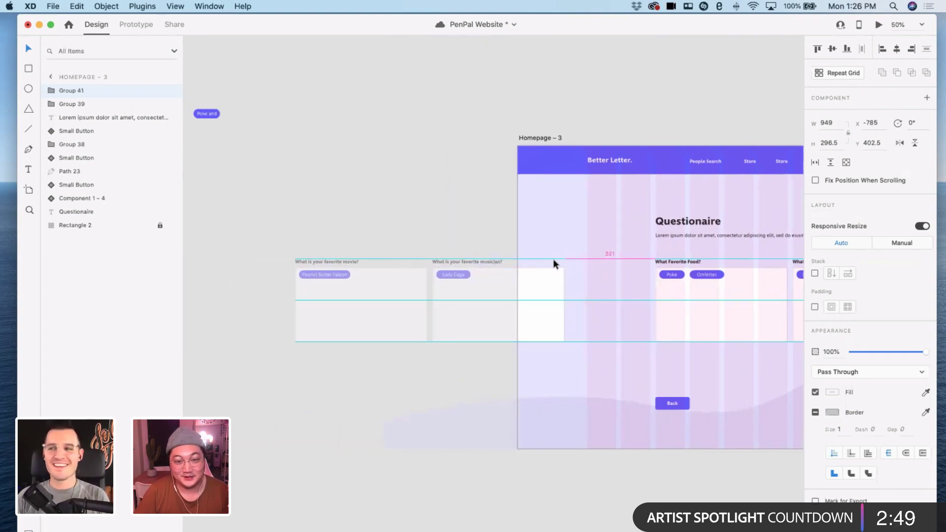
{"action": "key", "text": "shift+Right"}
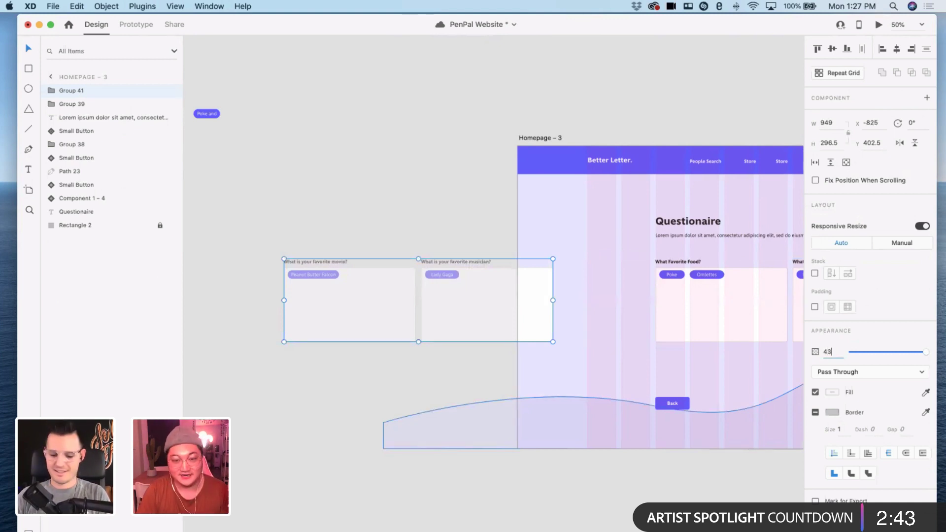
{"action": "left_click", "coordinate": [425, 186]}
{"action": "key", "text": "super+minus"}
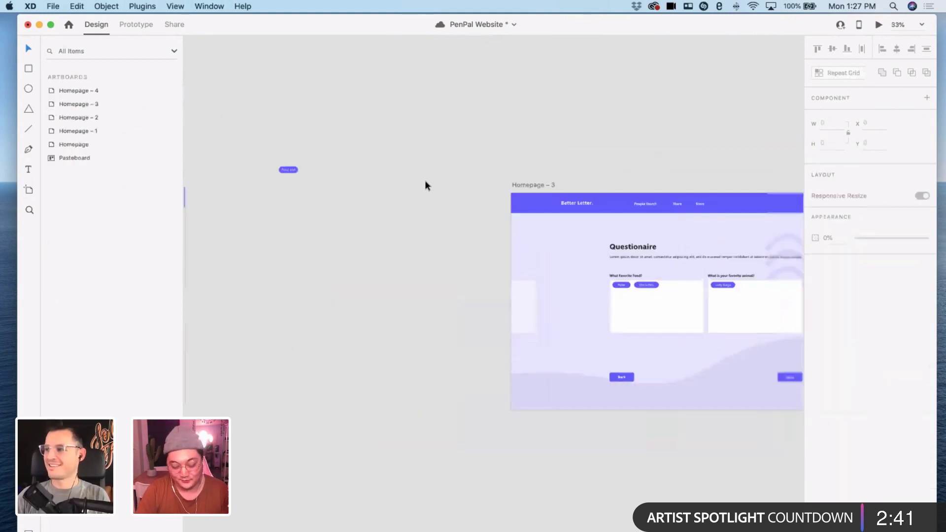
- Examine the Homepage – 2, Homepage – 3 and Homepage – 4 artboards, comparing the overhanging faded question groups and their backgrounds
{"action": "scroll", "coordinate": [421, 193], "scroll_direction": "left", "scroll_amount": 8}
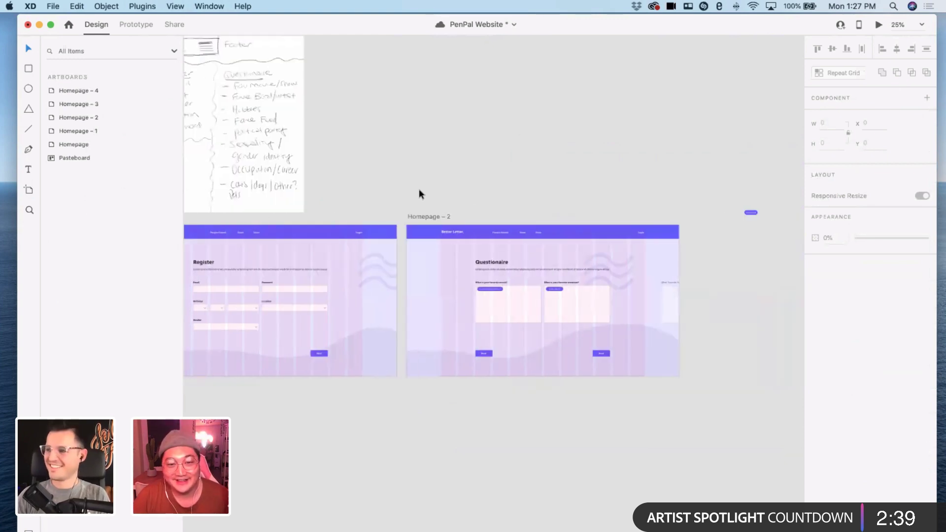
{"action": "scroll", "coordinate": [420, 193], "scroll_direction": "down", "scroll_amount": 2}
{"action": "scroll", "coordinate": [421, 194], "scroll_direction": "right", "scroll_amount": 8}
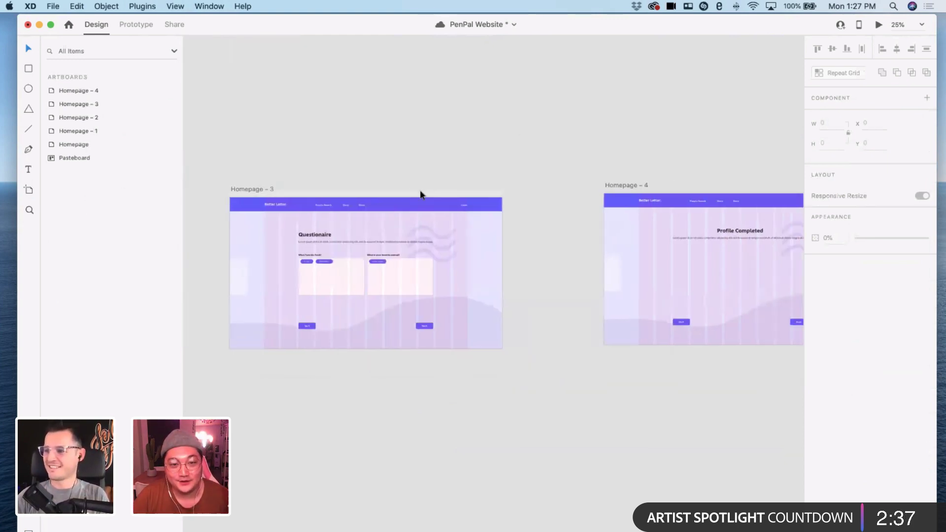
{"action": "left_click", "coordinate": [625, 231]}
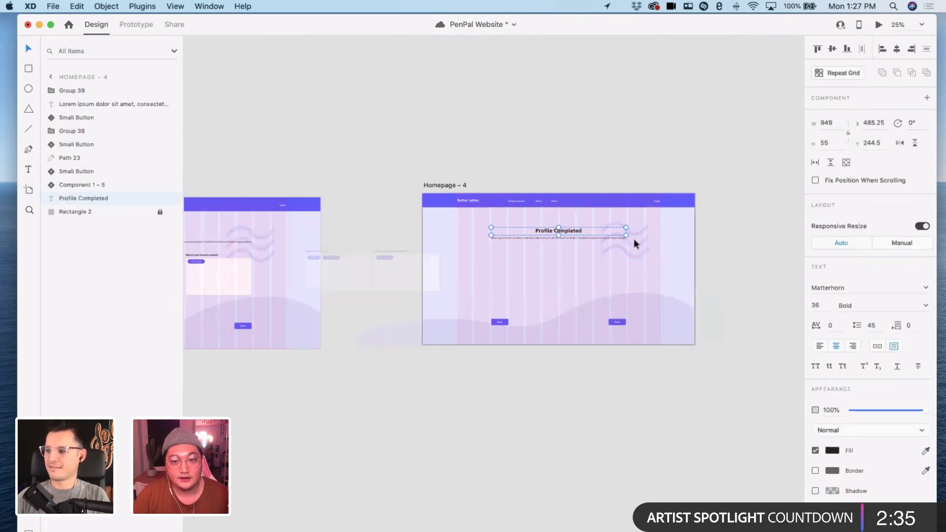
{"action": "left_click", "coordinate": [640, 300]}
{"action": "scroll", "coordinate": [636, 300], "scroll_direction": "left", "scroll_amount": 2}
{"action": "scroll", "coordinate": [635, 299], "scroll_direction": "left", "scroll_amount": 8}
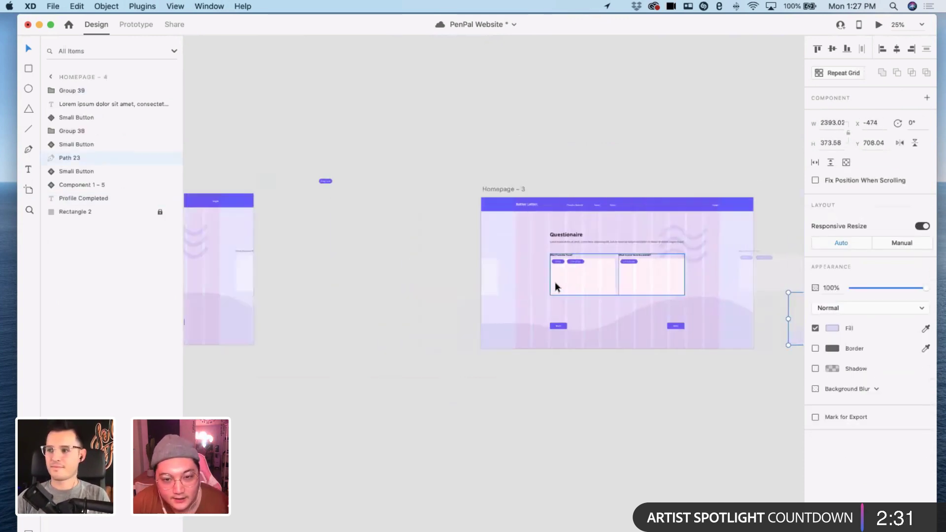
{"action": "scroll", "coordinate": [553, 285], "scroll_direction": "right", "scroll_amount": 10}
{"action": "scroll", "coordinate": [391, 379], "scroll_direction": "left", "scroll_amount": 3}
{"action": "left_click", "coordinate": [390, 356]}
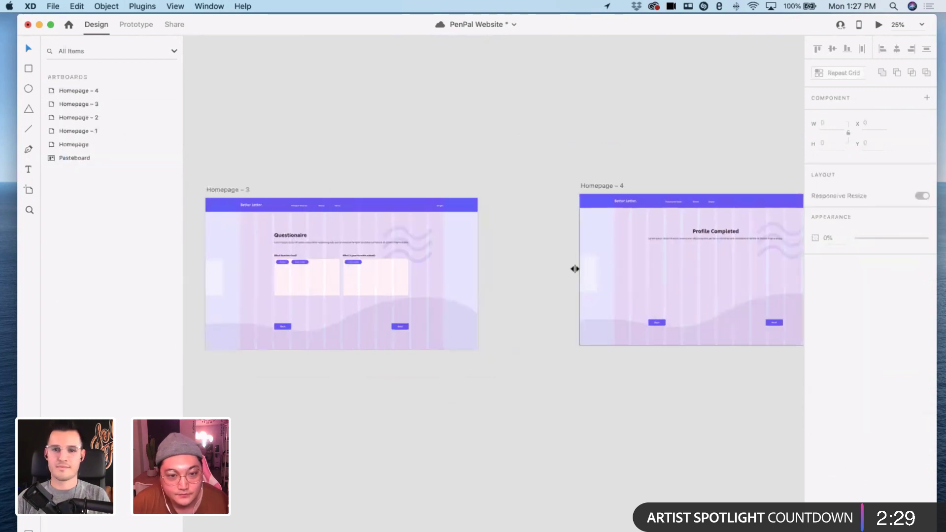
{"action": "scroll", "coordinate": [597, 272], "scroll_direction": "left", "scroll_amount": 1}
{"action": "left_click", "coordinate": [596, 272]}
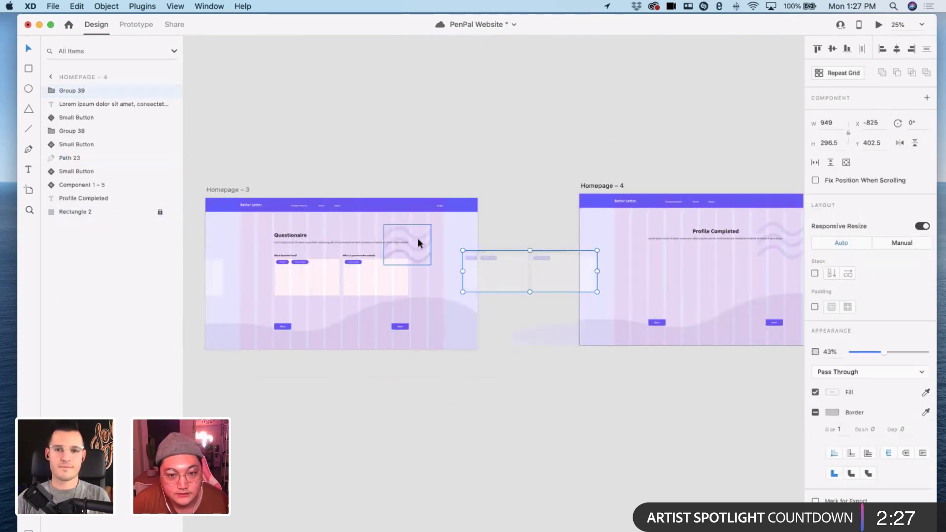
{"action": "left_click", "coordinate": [440, 176]}
{"action": "scroll", "coordinate": [548, 249], "scroll_direction": "right", "scroll_amount": 3}
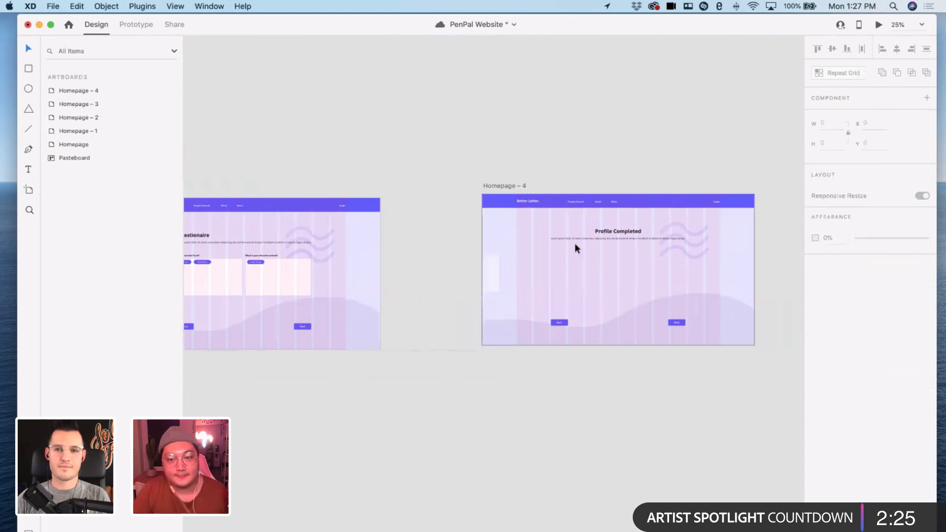
{"action": "scroll", "coordinate": [577, 248], "scroll_direction": "up", "scroll_amount": 3}
{"action": "left_click", "coordinate": [487, 274]}
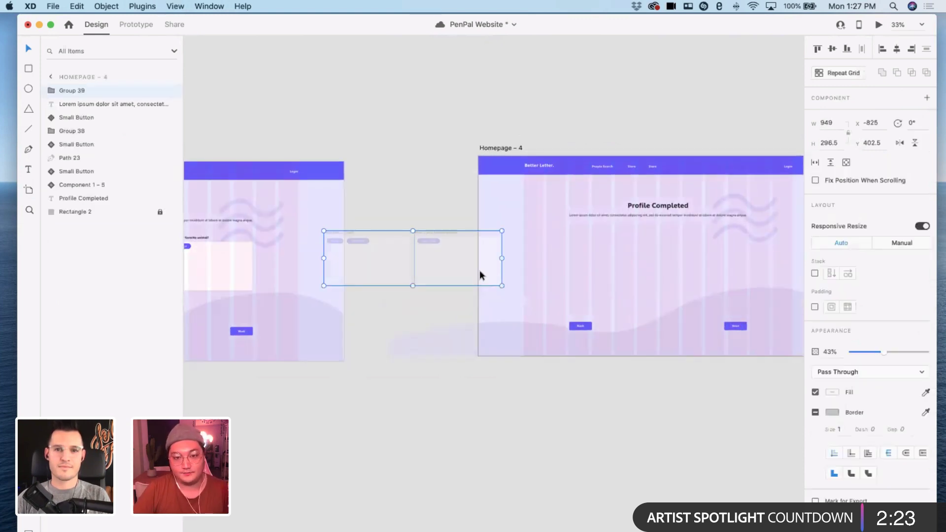
{"action": "scroll", "coordinate": [558, 274], "scroll_direction": "left", "scroll_amount": 4}
{"action": "scroll", "coordinate": [558, 275], "scroll_direction": "right", "scroll_amount": 8}
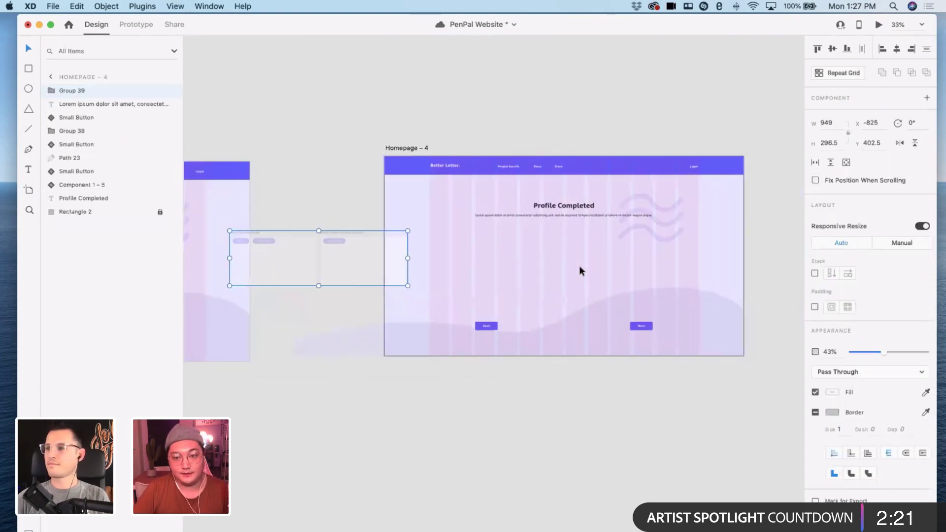
- Move the faded wavy-lines group on Homepage – 4 horizontally to X 257.8, beside the Profile Completed heading
{"action": "left_click", "coordinate": [672, 211]}
{"action": "key", "text": "shift+Left"}
{"action": "key", "text": "shift+Left"}
{"action": "key", "text": "shift+Left"}
{"action": "key", "text": "shift+Left"}
{"action": "key", "text": "shift+Left"}
{"action": "key", "text": "shift+Left"}
{"action": "key", "text": "shift+Left"}
{"action": "key", "text": "shift+Left"}
{"action": "key", "text": "shift+Left"}
{"action": "key", "text": "shift+Left"}
{"action": "key", "text": "shift+Left"}
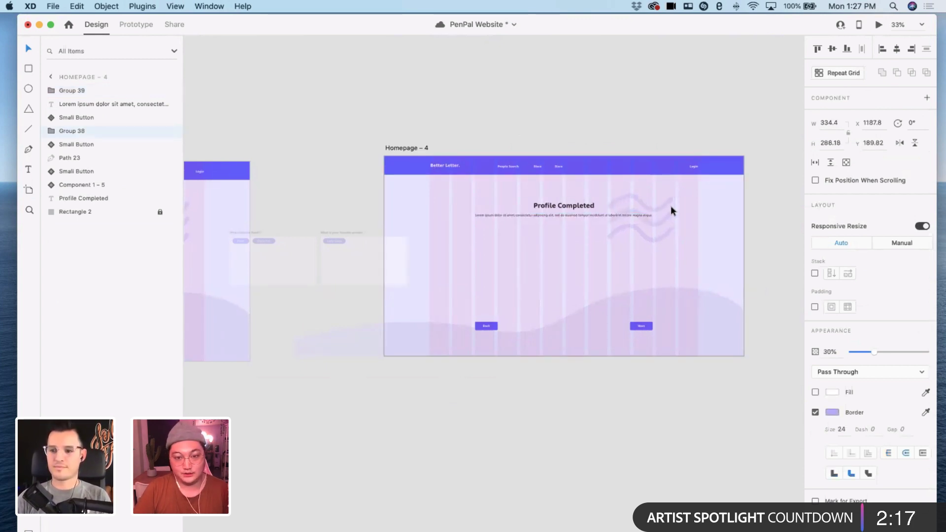
{"action": "key", "text": "shift+Left"}
{"action": "key", "text": "shift+Left"}
{"action": "key", "text": "shift+Left"}
{"action": "key", "text": "shift+Left"}
{"action": "key", "text": "shift+Left"}
{"action": "key", "text": "shift+Left"}
{"action": "key", "text": "shift+Left"}
{"action": "key", "text": "shift+Left"}
{"action": "key", "text": "shift+Left"}
{"action": "key", "text": "shift+Left"}
{"action": "key", "text": "shift+Left"}
{"action": "key", "text": "shift+Left"}
{"action": "key", "text": "shift+Left"}
{"action": "key", "text": "shift+Left"}
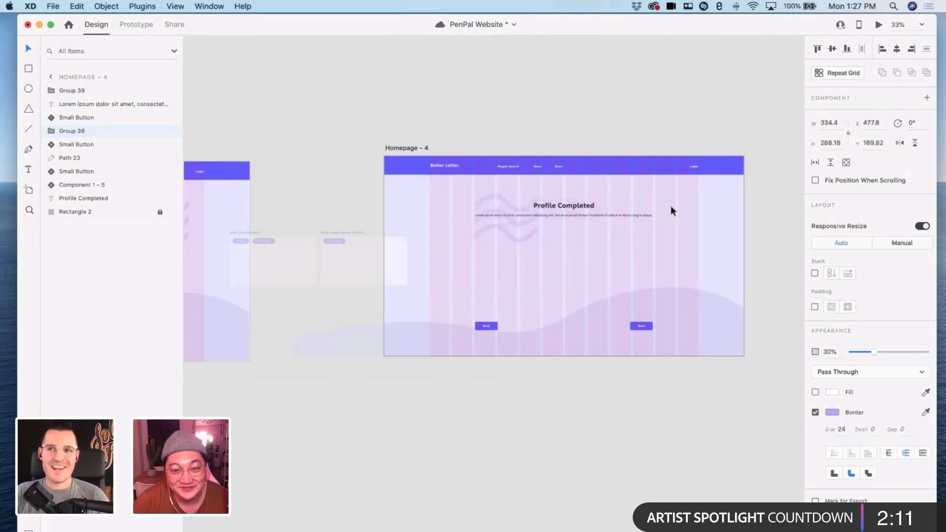
{"action": "key", "text": "shift+Left"}
{"action": "key", "text": "shift+Left"}
{"action": "key", "text": "shift+Left"}
{"action": "key", "text": "shift+Left"}
{"action": "key", "text": "shift+Left"}
{"action": "key", "text": "shift+Left"}
{"action": "key", "text": "shift+Left"}
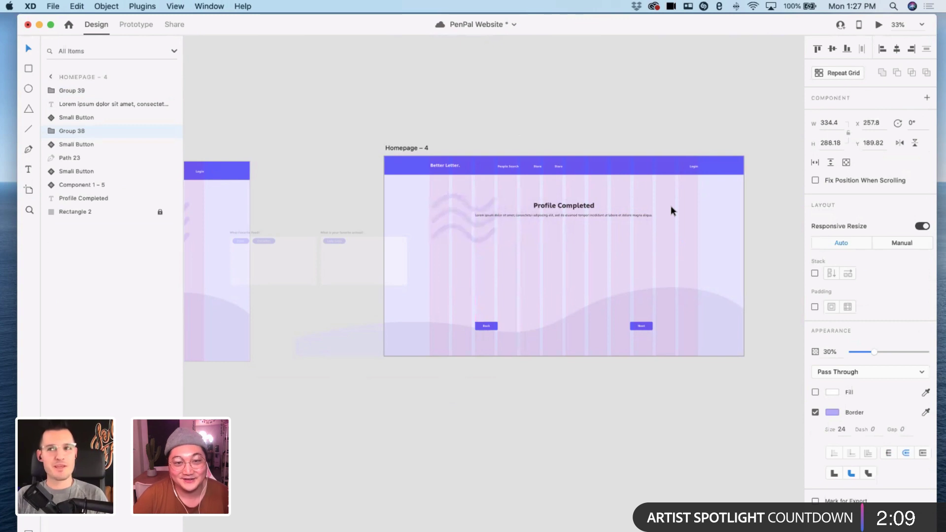
- Shift Homepage – 4's bottom wave shape horizontally to X -924 and extend its two right-end anchor points to the artboard's right edge
{"action": "left_click", "coordinate": [599, 320]}
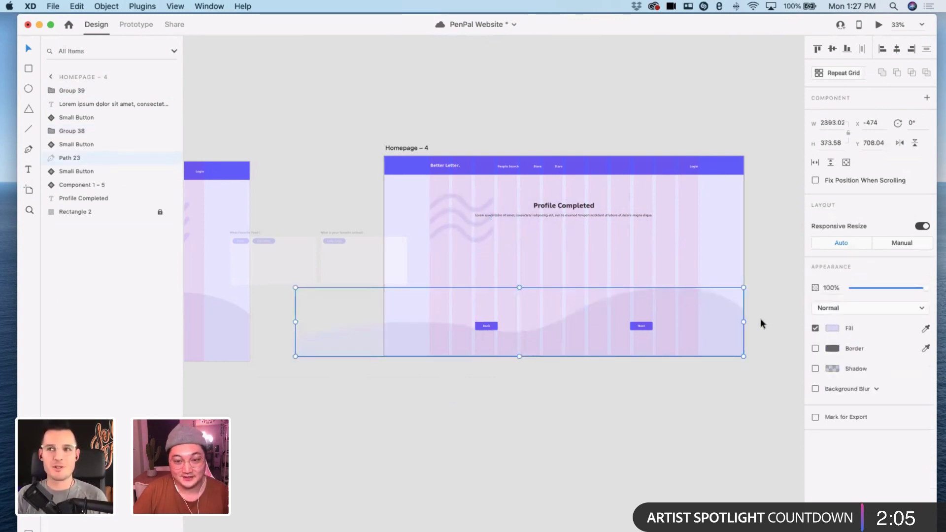
{"action": "key", "text": "shift+Left"}
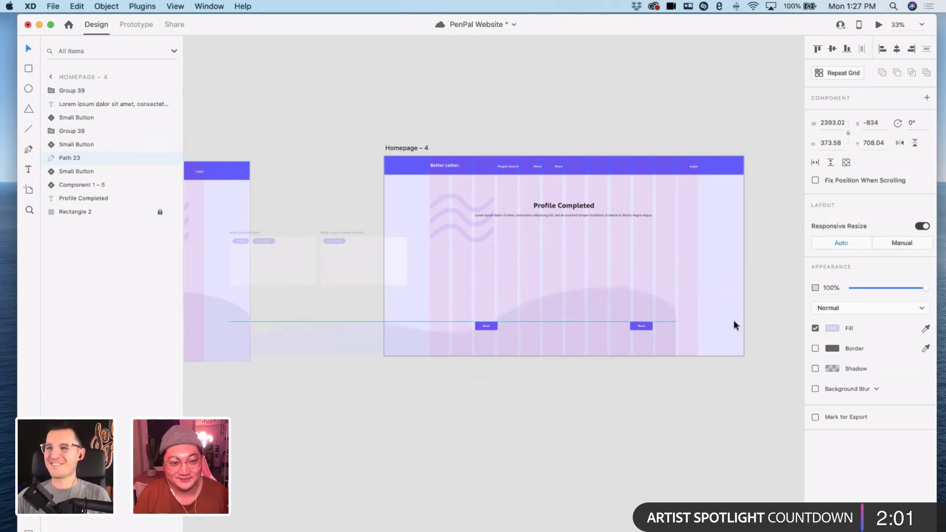
{"action": "key", "text": "super+equal"}
{"action": "key", "text": "super+equal"}
{"action": "key", "text": "super+equal"}
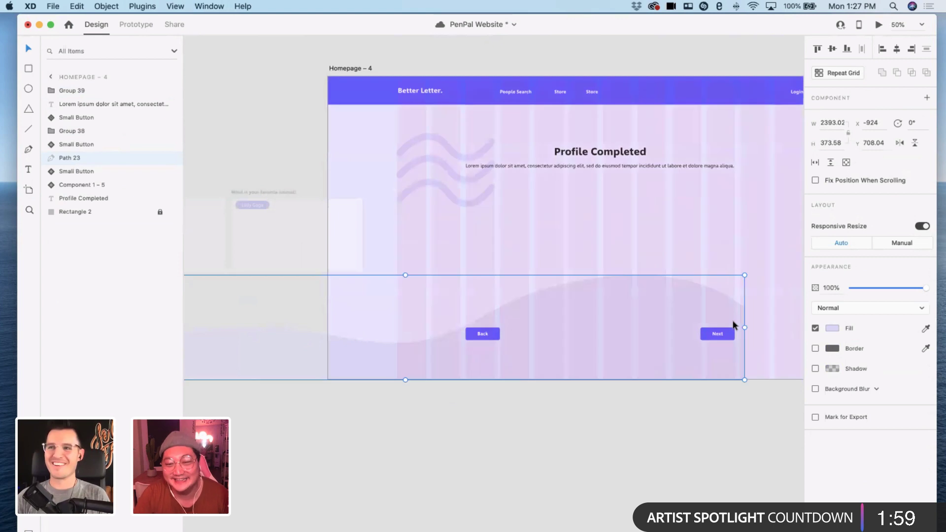
{"action": "double_click", "coordinate": [516, 299]}
{"action": "left_click", "coordinate": [617, 307]}
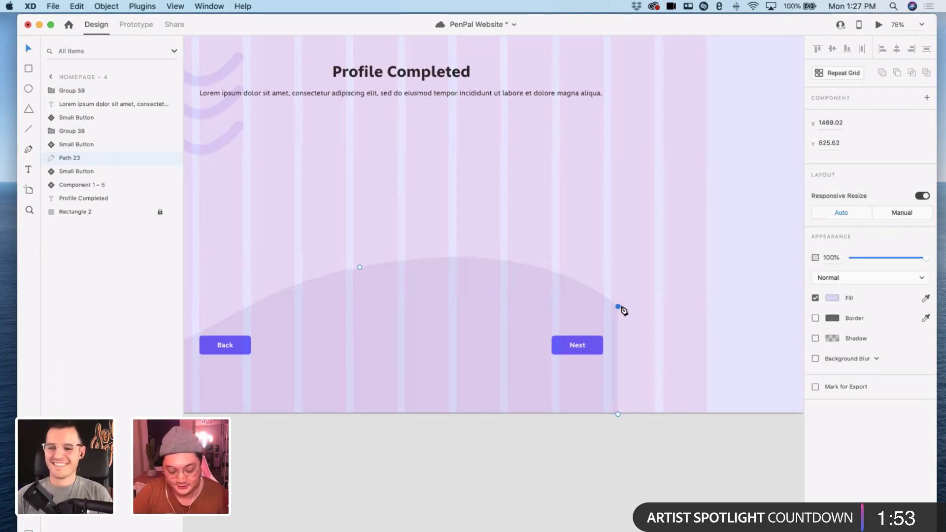
{"action": "key", "text": "p"}
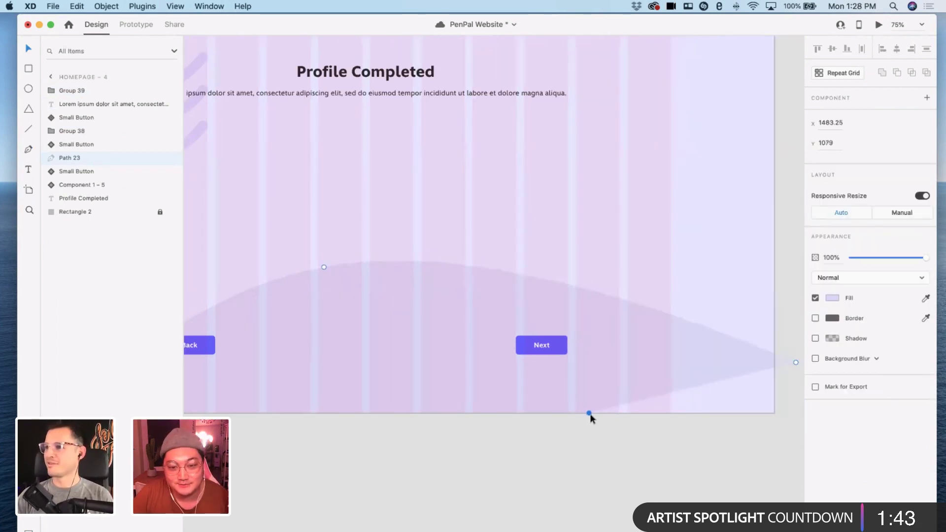
{"action": "left_click_drag", "start_coordinate": [590, 416], "coordinate": [771, 415]}
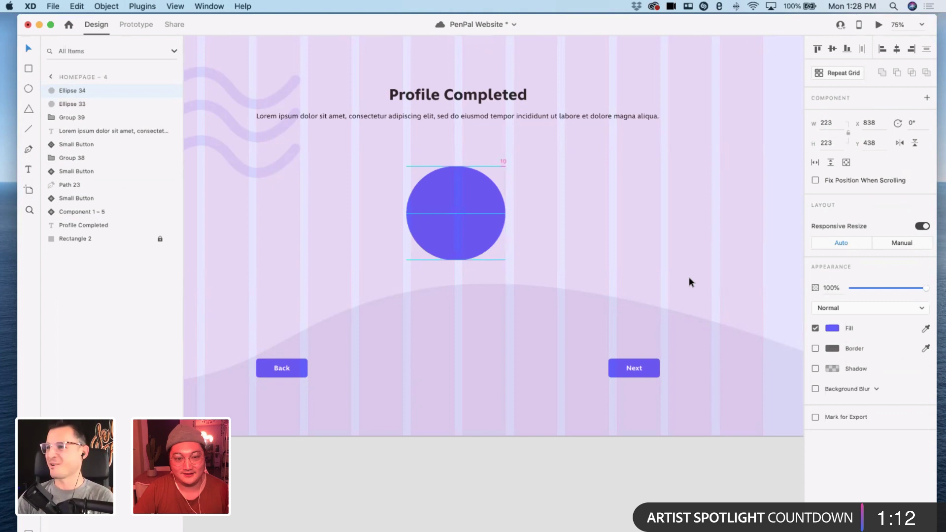
- Offset the selected 223 px circle under the Profile Completed text up to Y 428 and fill it with the light purple swatch
{"action": "key", "text": "shift+Up"}
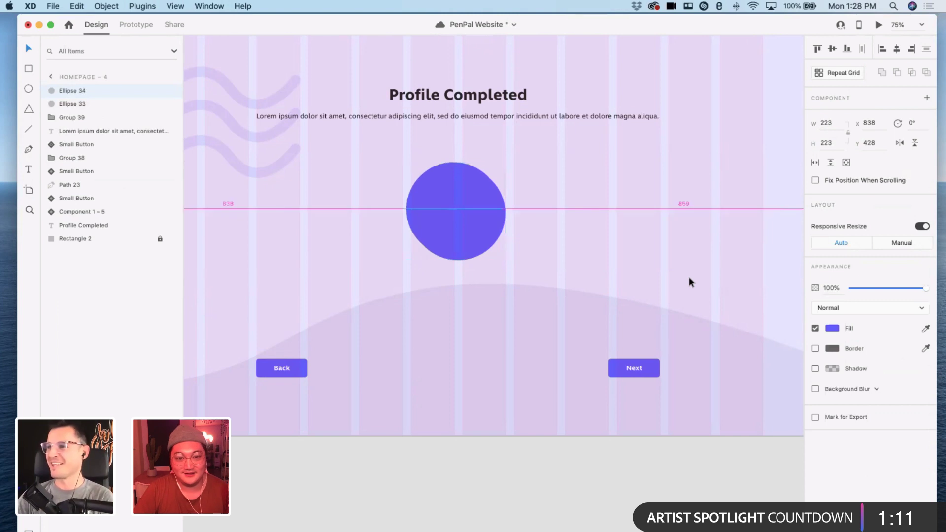
{"action": "left_click", "coordinate": [832, 329]}
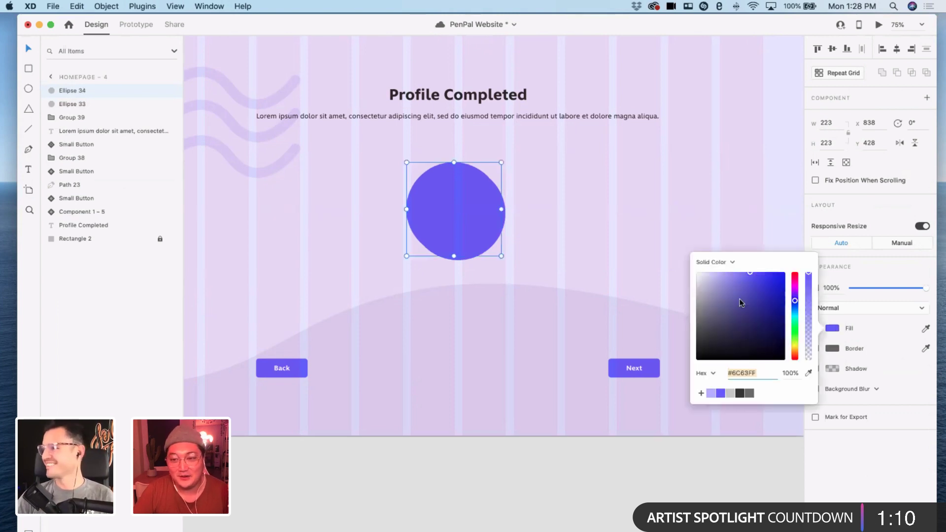
{"action": "left_click", "coordinate": [711, 393]}
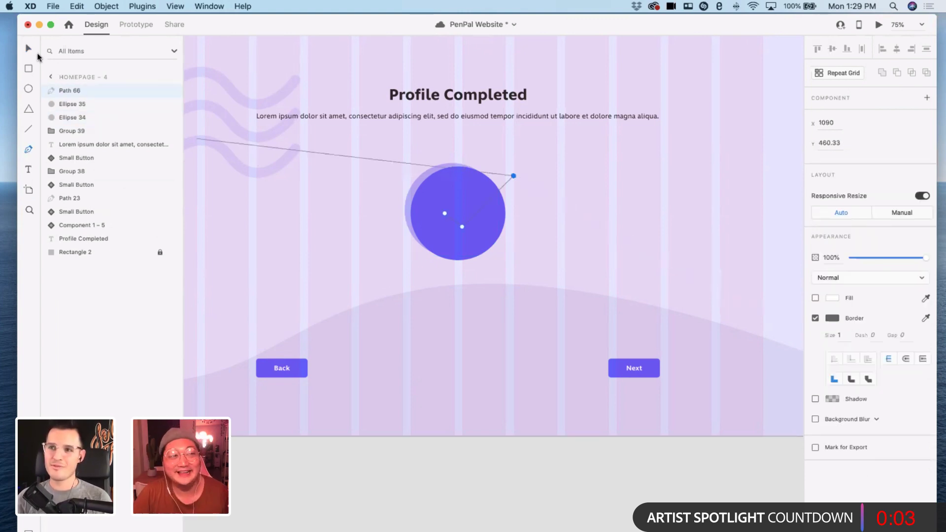
- Finish the white checkmark and scale it down slightly over the dark circle, then nudge the lighter circle behind it slightly upward
{"action": "left_click", "coordinate": [33, 50]}
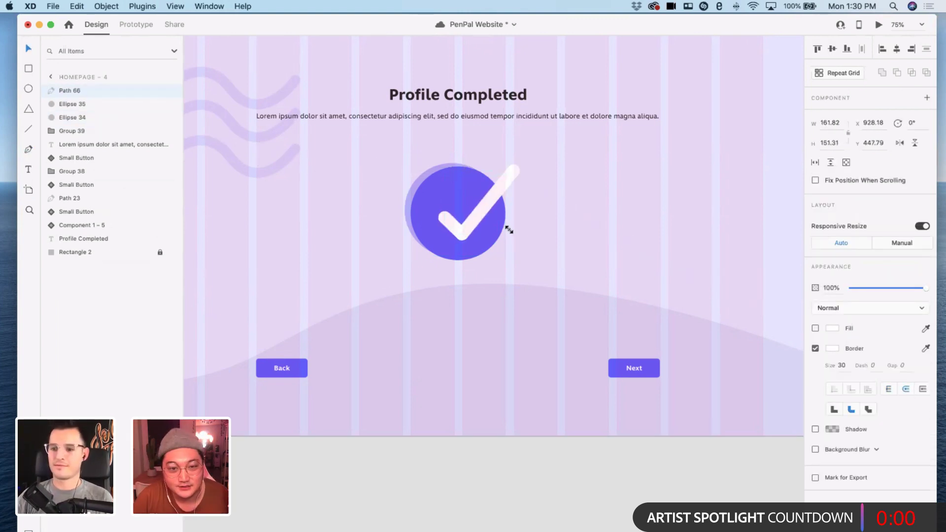
{"action": "left_click_drag", "start_coordinate": [506, 228], "coordinate": [510, 230]}
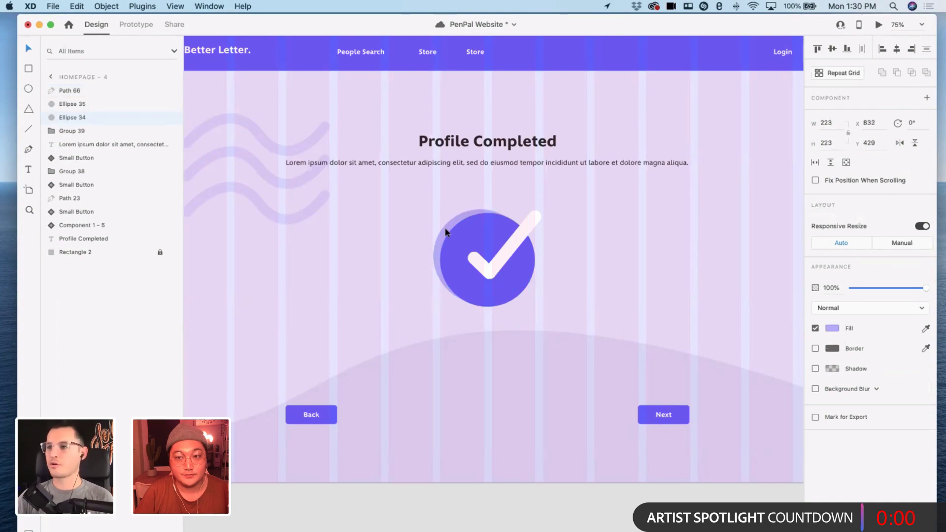
{"action": "key", "text": "Up"}
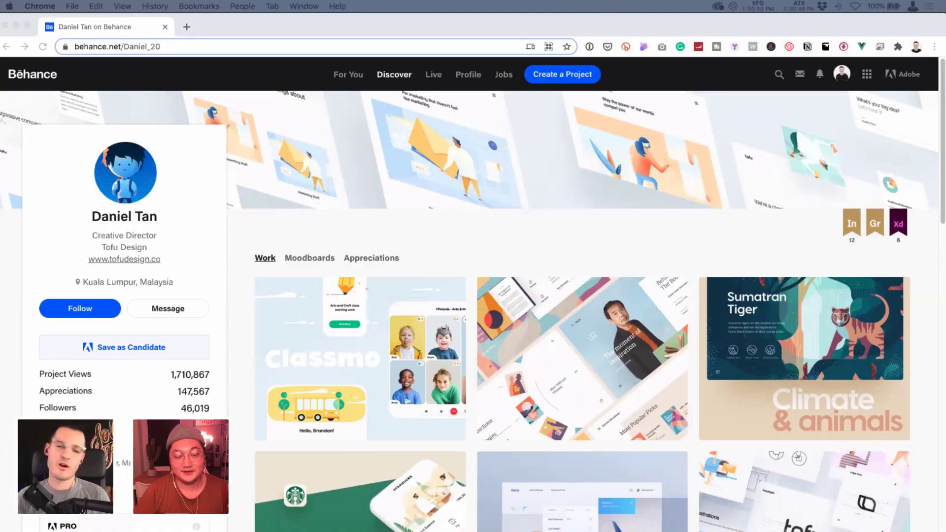
- Switch to Chrome and look through the featured designer's project gallery on the Behance profile
{"action": "left_click", "coordinate": [591, 30]}
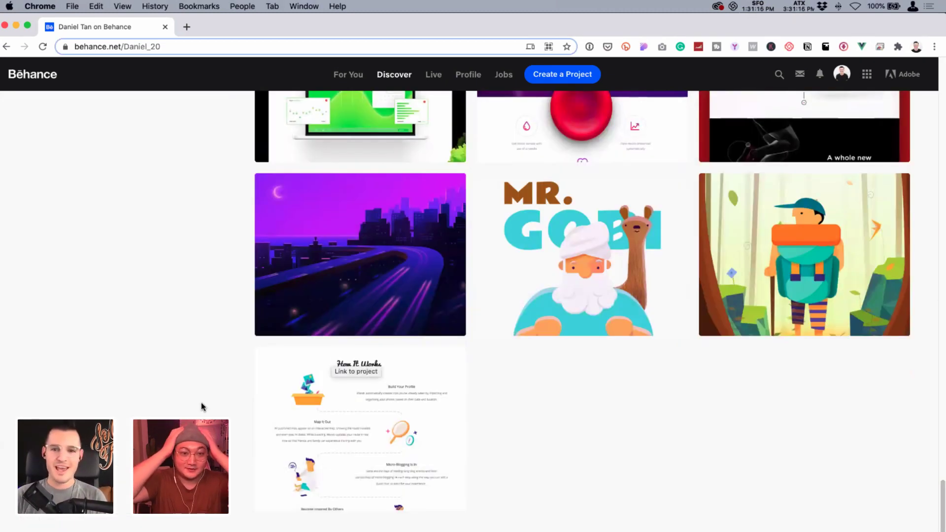
{"action": "scroll", "coordinate": [201, 404], "scroll_direction": "up", "scroll_amount": 4}
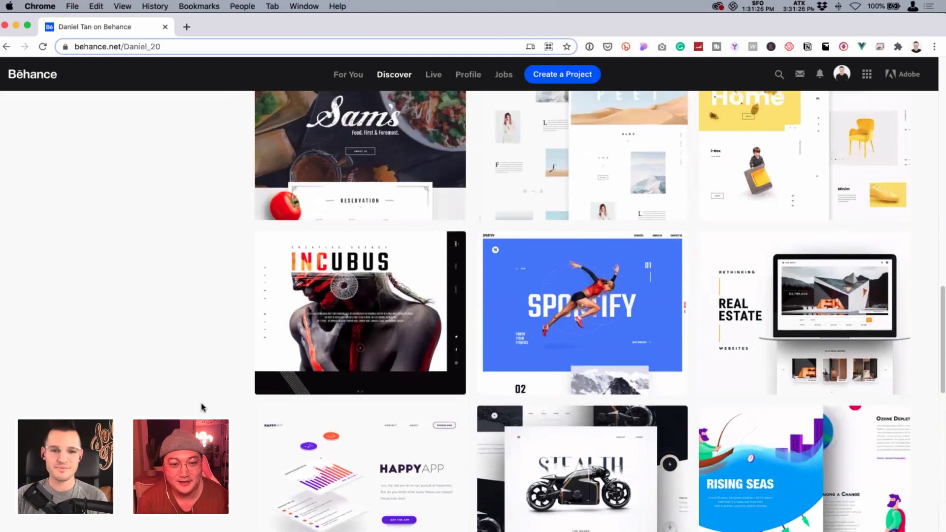
{"action": "scroll", "coordinate": [201, 403], "scroll_direction": "up", "scroll_amount": 1}
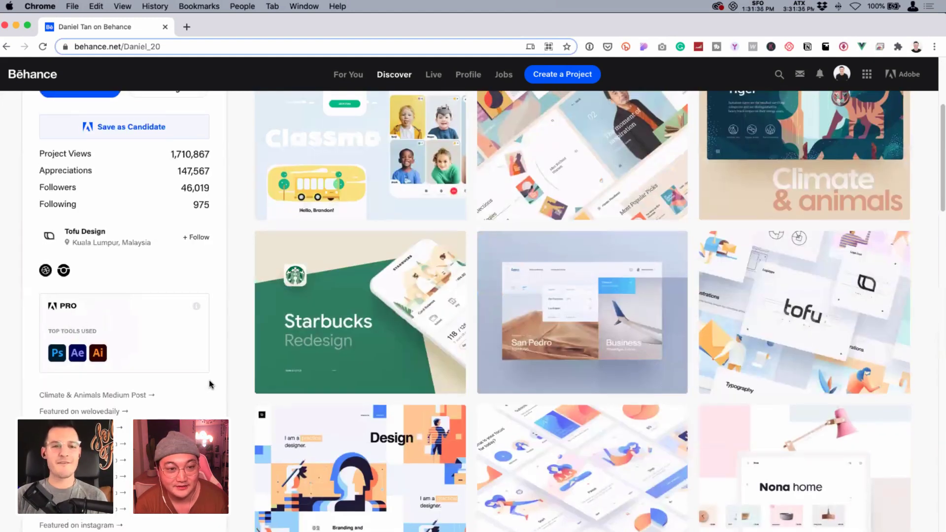
{"action": "scroll", "coordinate": [209, 384], "scroll_direction": "up", "scroll_amount": 2}
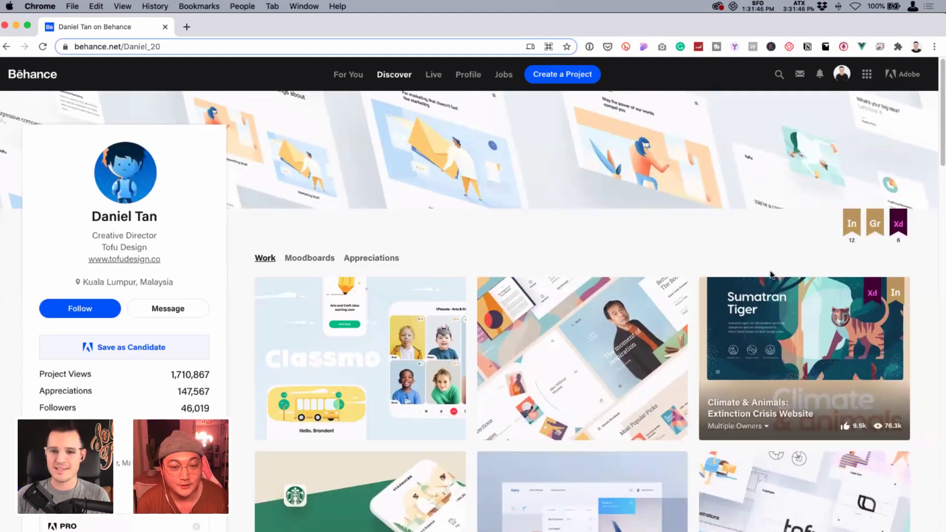
- Open the Climate & Animals: Extinction Crisis Website project and examine its microsite, mission and endangered species screens
{"action": "left_click", "coordinate": [760, 328]}
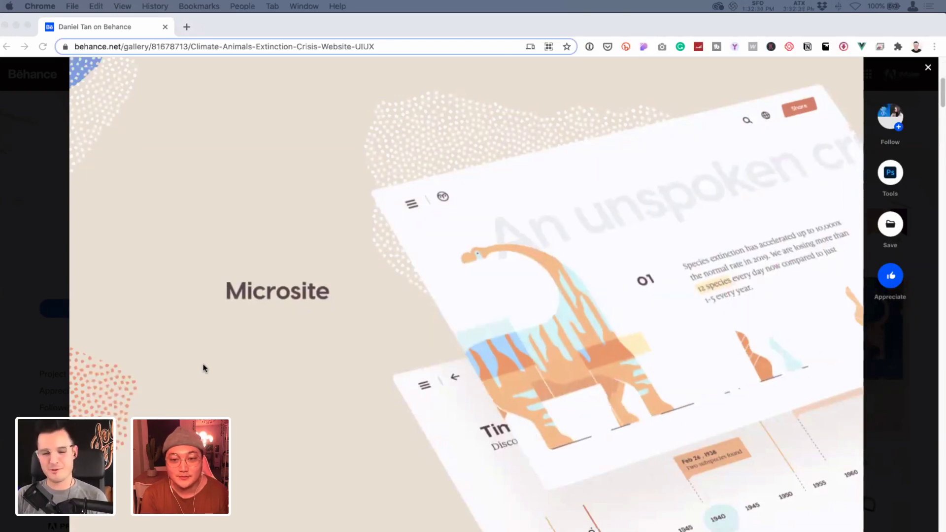
{"action": "scroll", "coordinate": [205, 368], "scroll_direction": "down", "scroll_amount": 3}
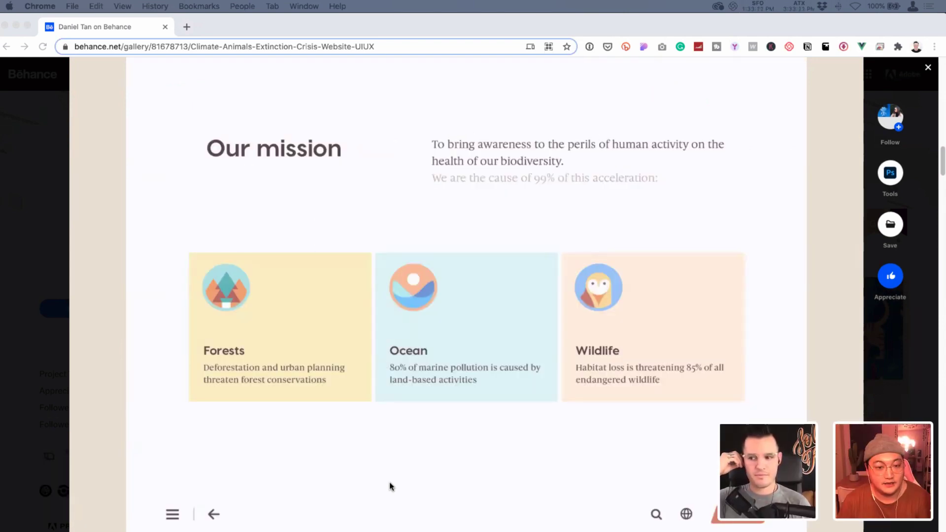
{"action": "scroll", "coordinate": [389, 487], "scroll_direction": "down", "scroll_amount": 1}
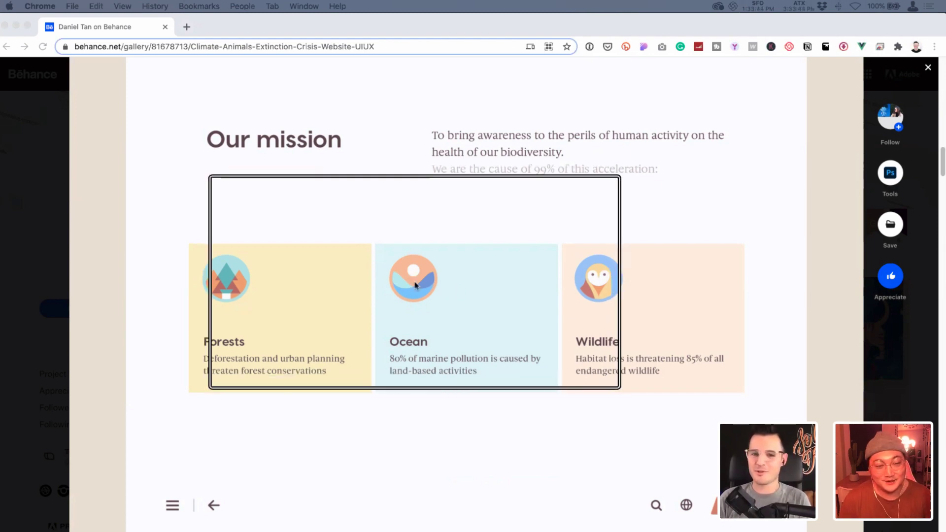
{"action": "scroll", "coordinate": [469, 359], "scroll_direction": "down", "scroll_amount": 6}
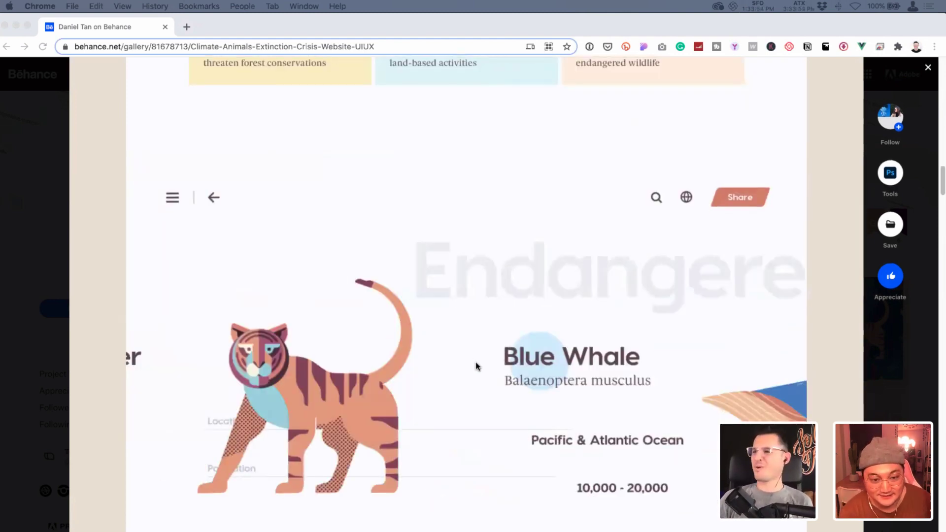
{"action": "scroll", "coordinate": [470, 394], "scroll_direction": "down", "scroll_amount": 1}
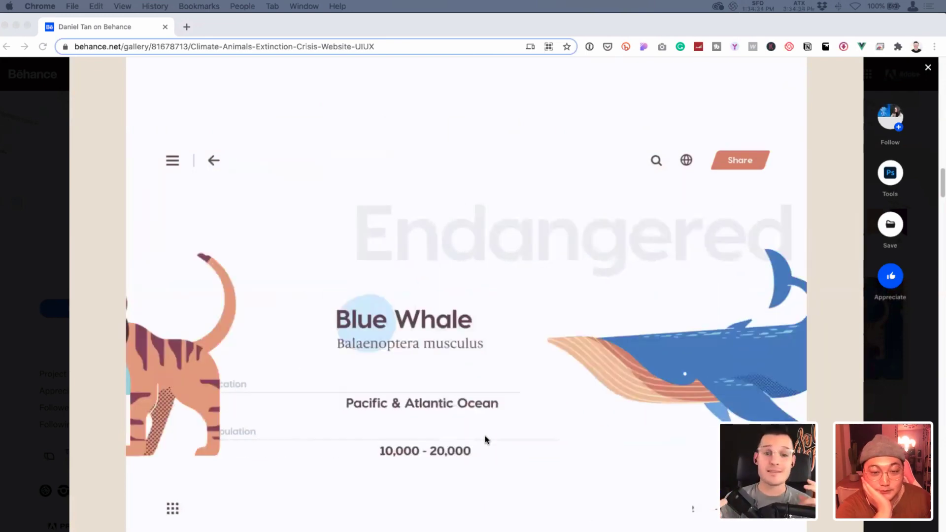
{"action": "scroll", "coordinate": [493, 429], "scroll_direction": "down", "scroll_amount": 8}
{"action": "scroll", "coordinate": [493, 429], "scroll_direction": "down", "scroll_amount": 5}
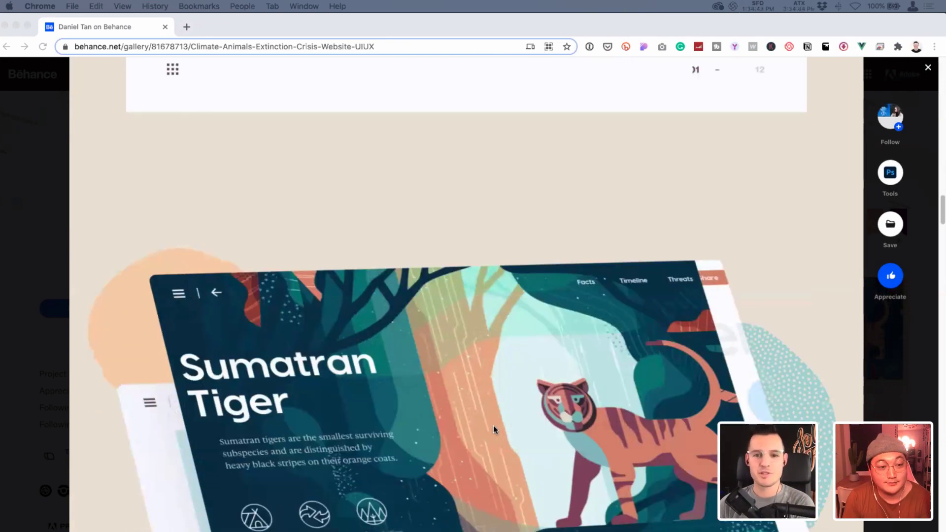
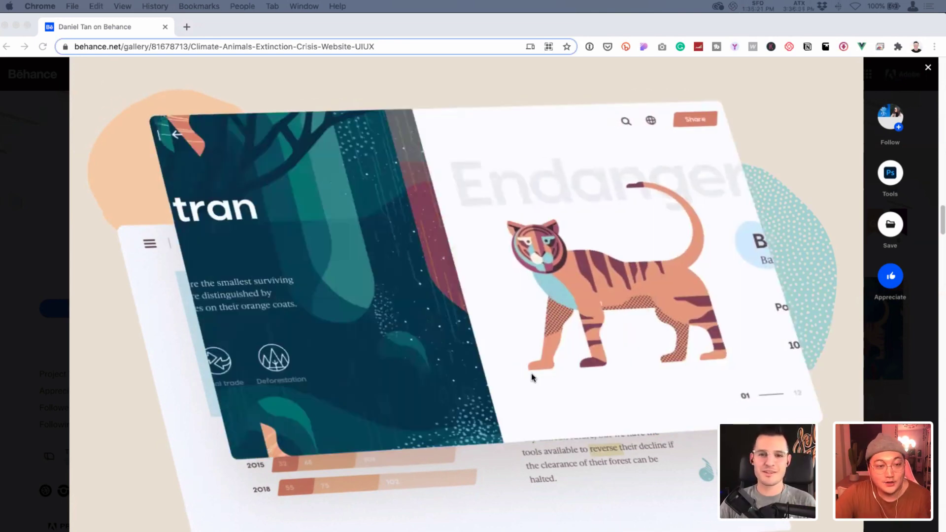
- Examine the climate project's Details, Interactive map and Parallax menu navigation sections through to the closing section, and return to the profile
{"action": "scroll", "coordinate": [847, 277], "scroll_direction": "down", "scroll_amount": 5}
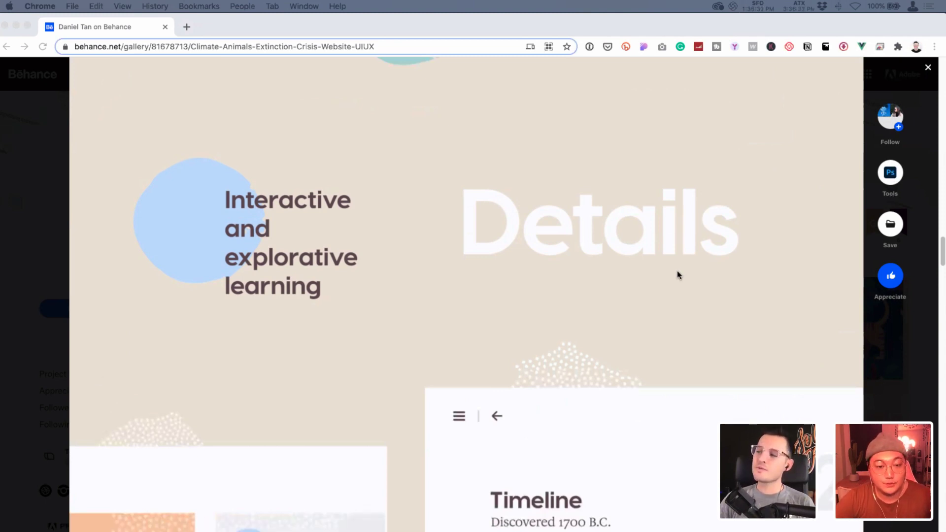
{"action": "scroll", "coordinate": [677, 275], "scroll_direction": "up", "scroll_amount": 1}
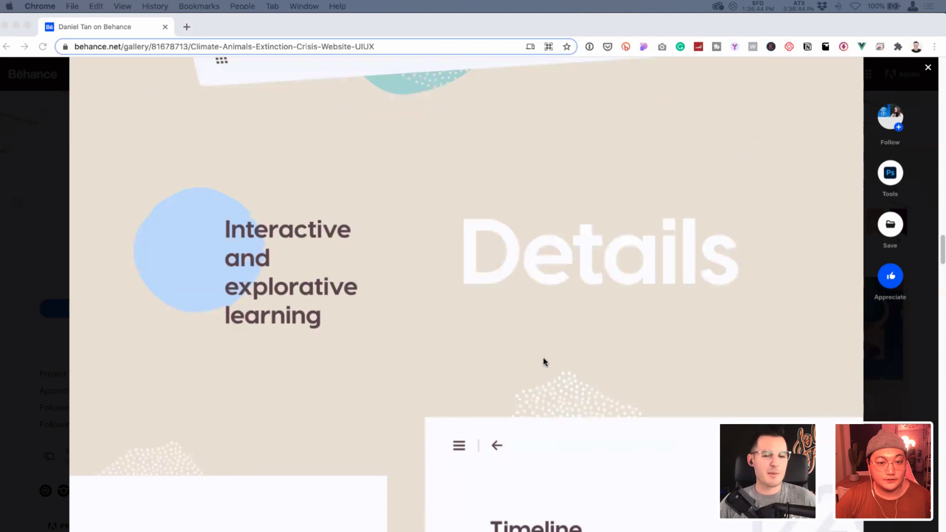
{"action": "scroll", "coordinate": [543, 357], "scroll_direction": "down", "scroll_amount": 5}
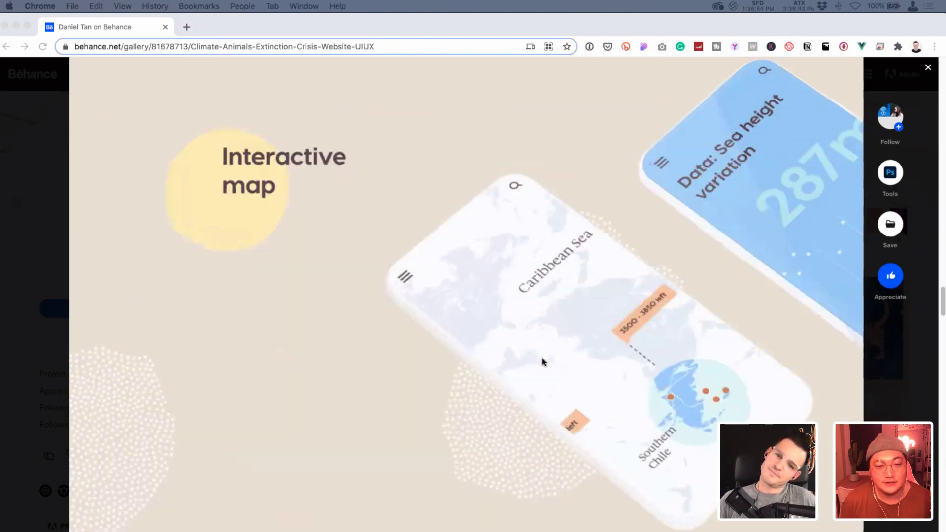
{"action": "scroll", "coordinate": [540, 377], "scroll_direction": "down", "scroll_amount": 1}
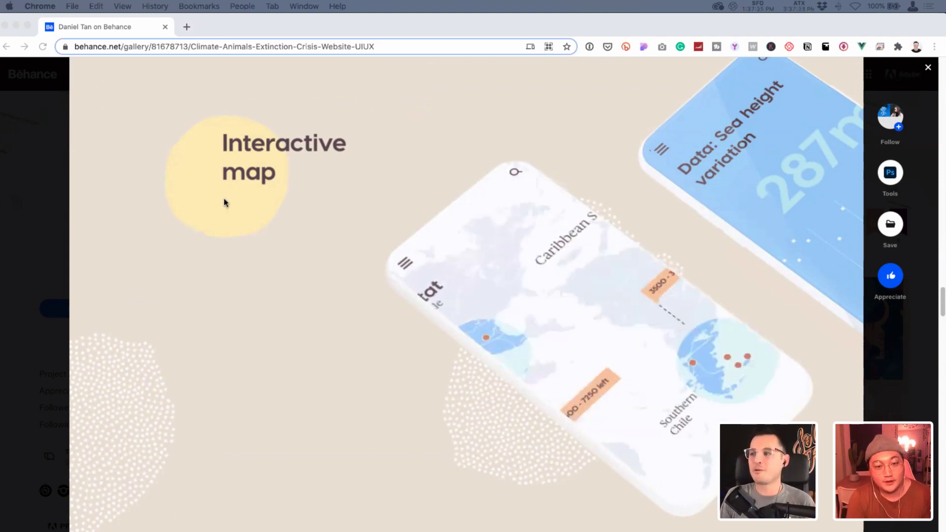
{"action": "scroll", "coordinate": [227, 267], "scroll_direction": "down", "scroll_amount": 2}
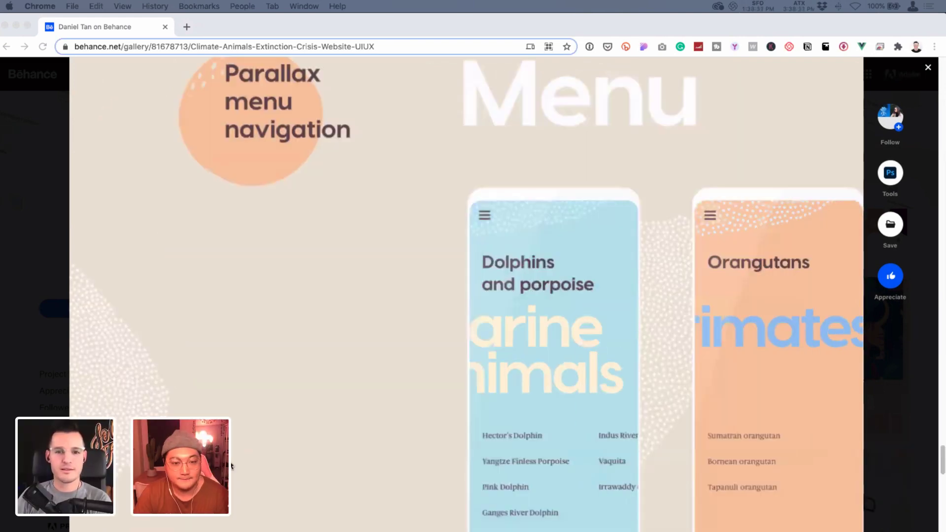
{"action": "scroll", "coordinate": [232, 465], "scroll_direction": "down", "scroll_amount": 10}
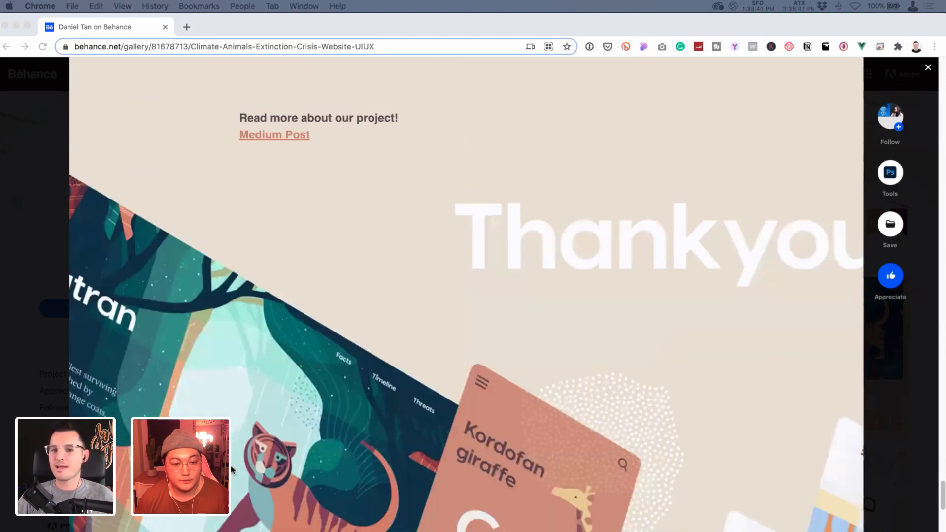
{"action": "scroll", "coordinate": [731, 298], "scroll_direction": "down", "scroll_amount": 3}
{"action": "scroll", "coordinate": [731, 297], "scroll_direction": "up", "scroll_amount": 6}
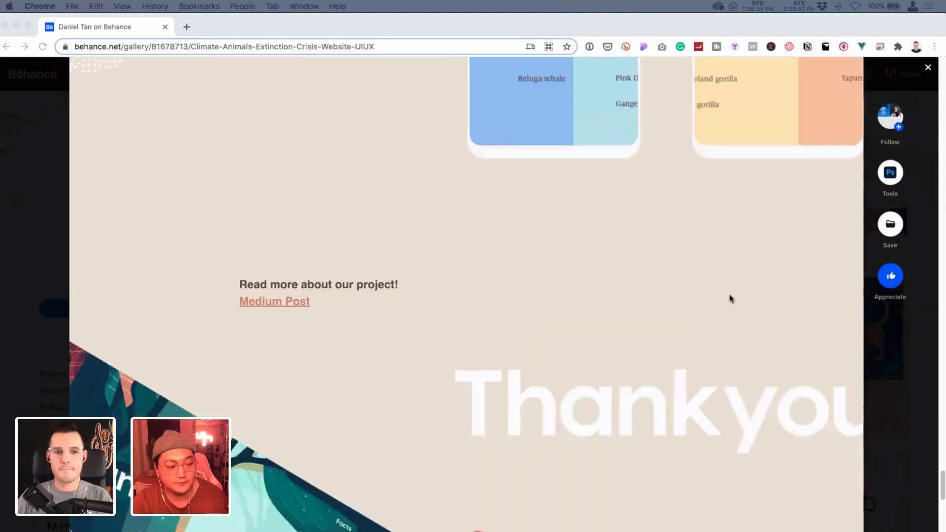
{"action": "scroll", "coordinate": [612, 359], "scroll_direction": "up", "scroll_amount": 8}
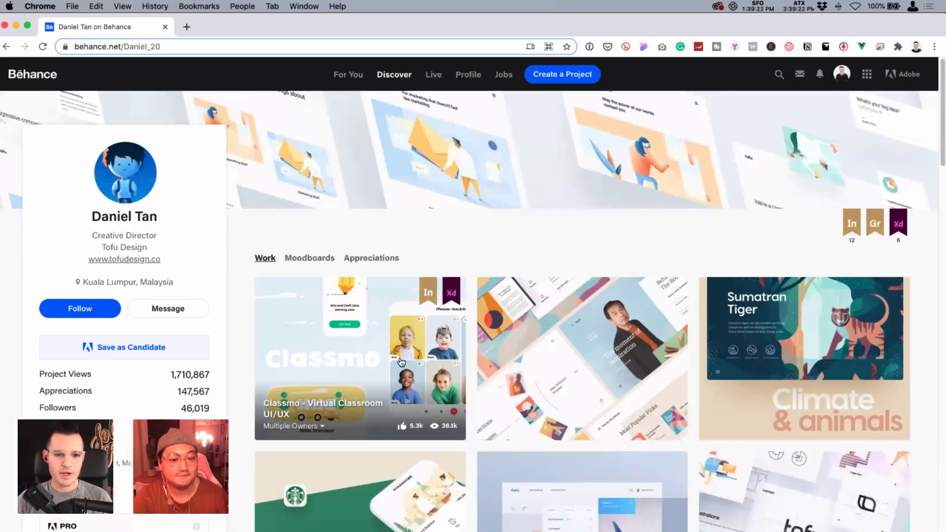
- Open the Classmo - Virtual Classroom UI/UX project, look through its class session screens, and return to the Behance profile
{"action": "left_click", "coordinate": [402, 363]}
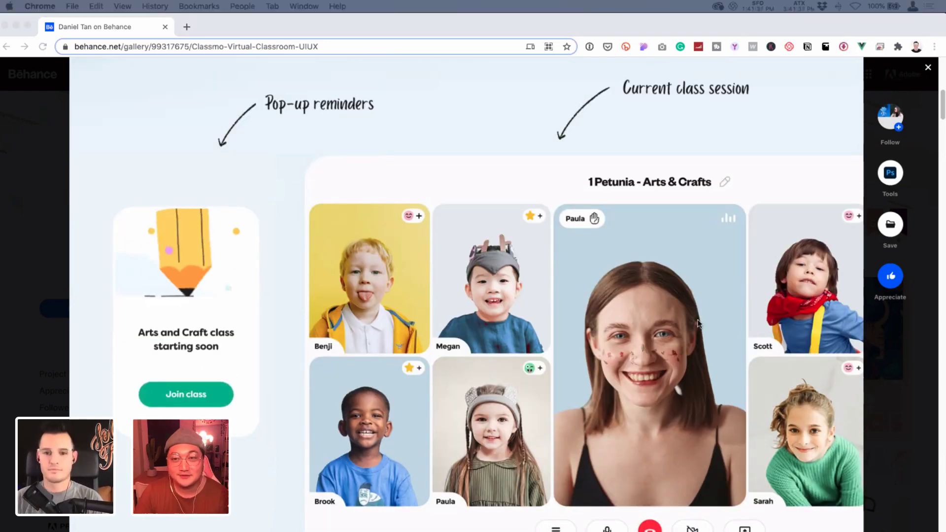
{"action": "scroll", "coordinate": [697, 324], "scroll_direction": "down", "scroll_amount": 10}
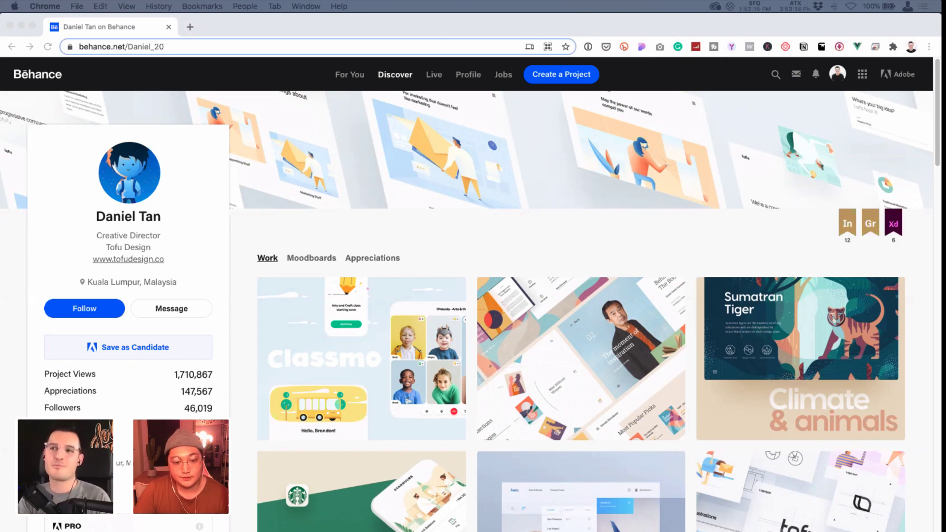
{"action": "left_click", "coordinate": [691, 32]}
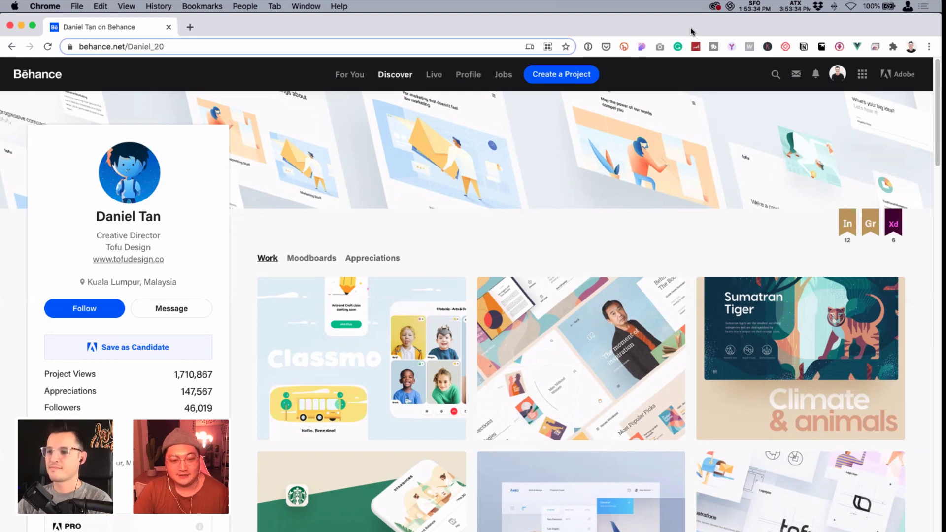